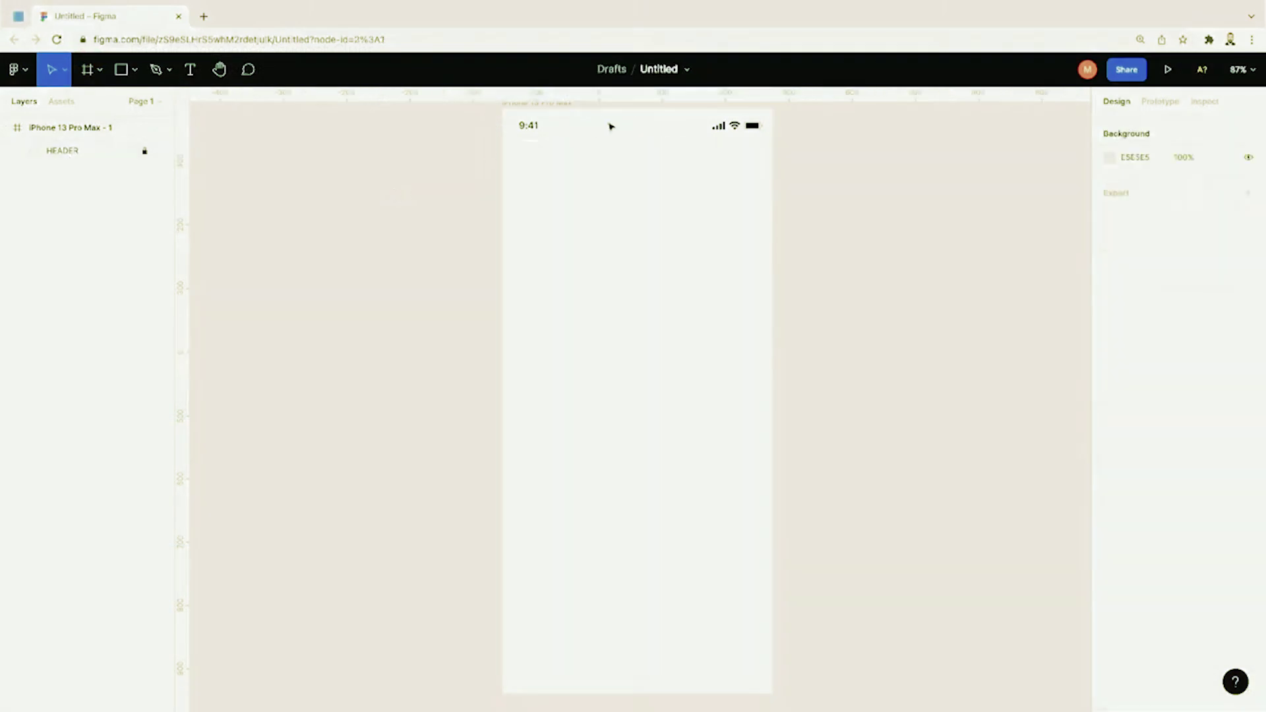
Step: Add a text layer reading 'Register' inside the phone frame
scroll(652, 232, up, 1)
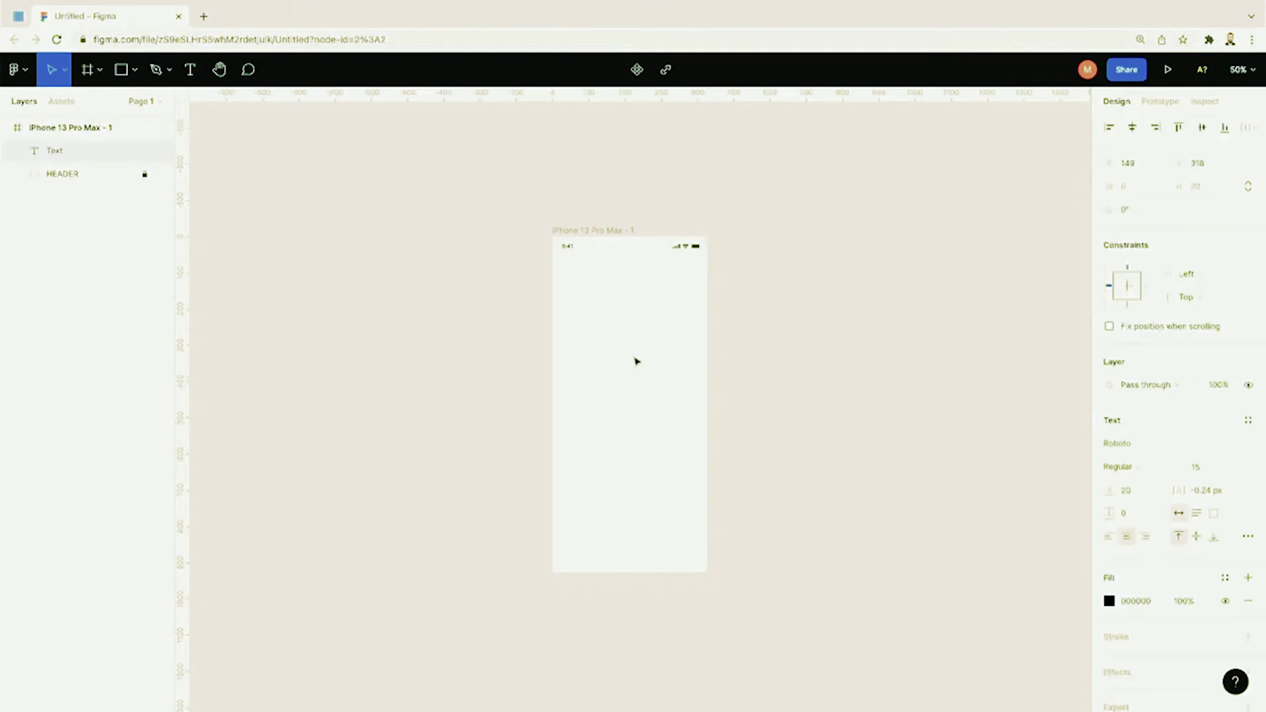
key(super+equal)
click(562, 207)
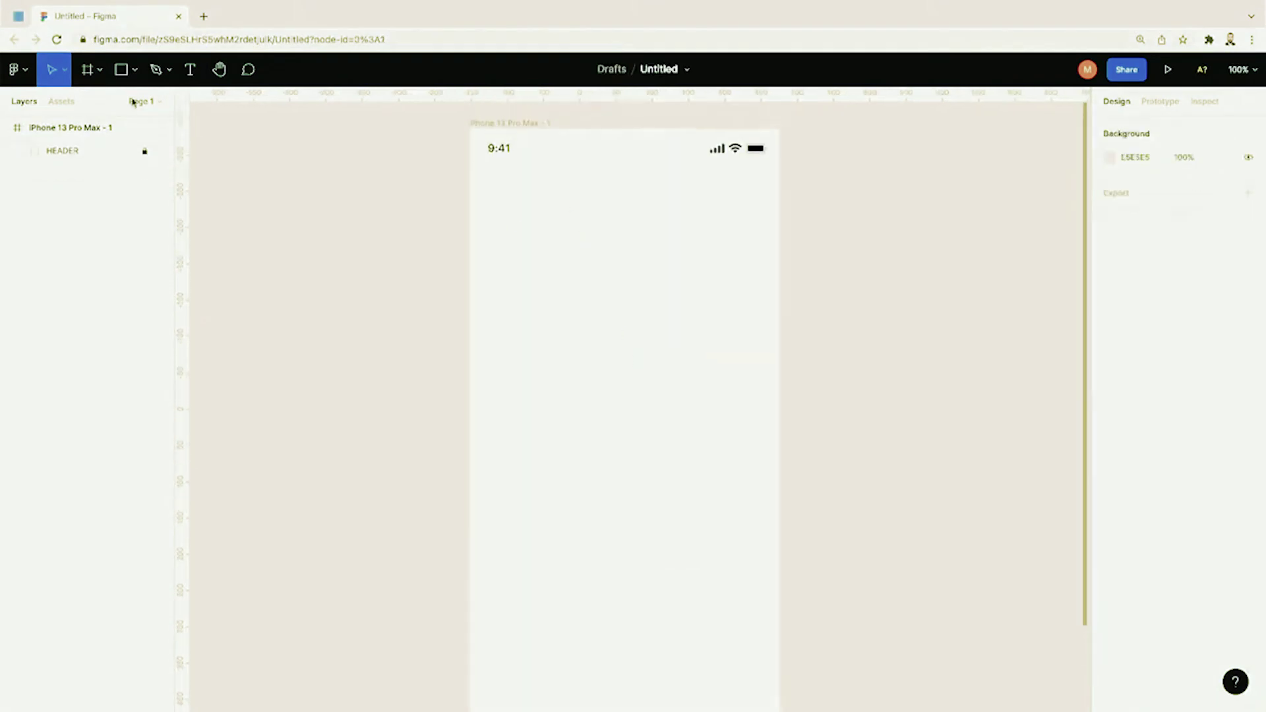
key(t)
click(587, 303)
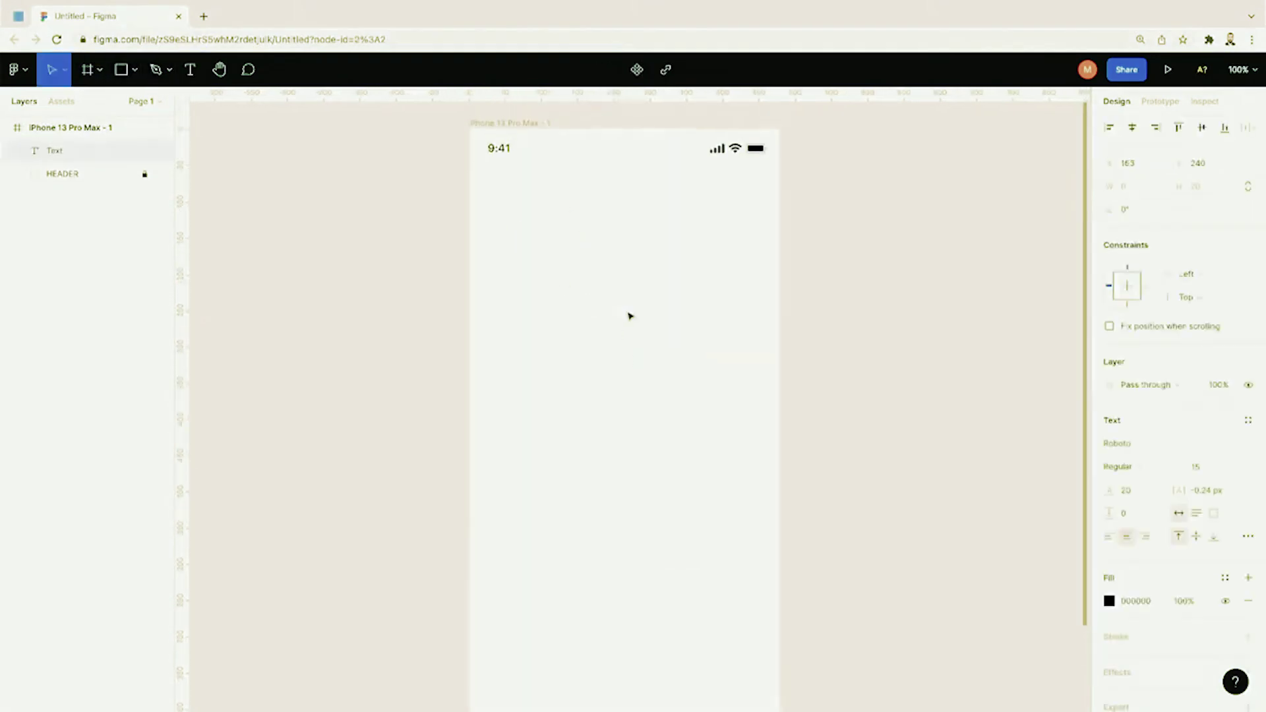
text(Register)
Step: Set the Register text to size 30 in the Poppins font family
key(ctrl+a)
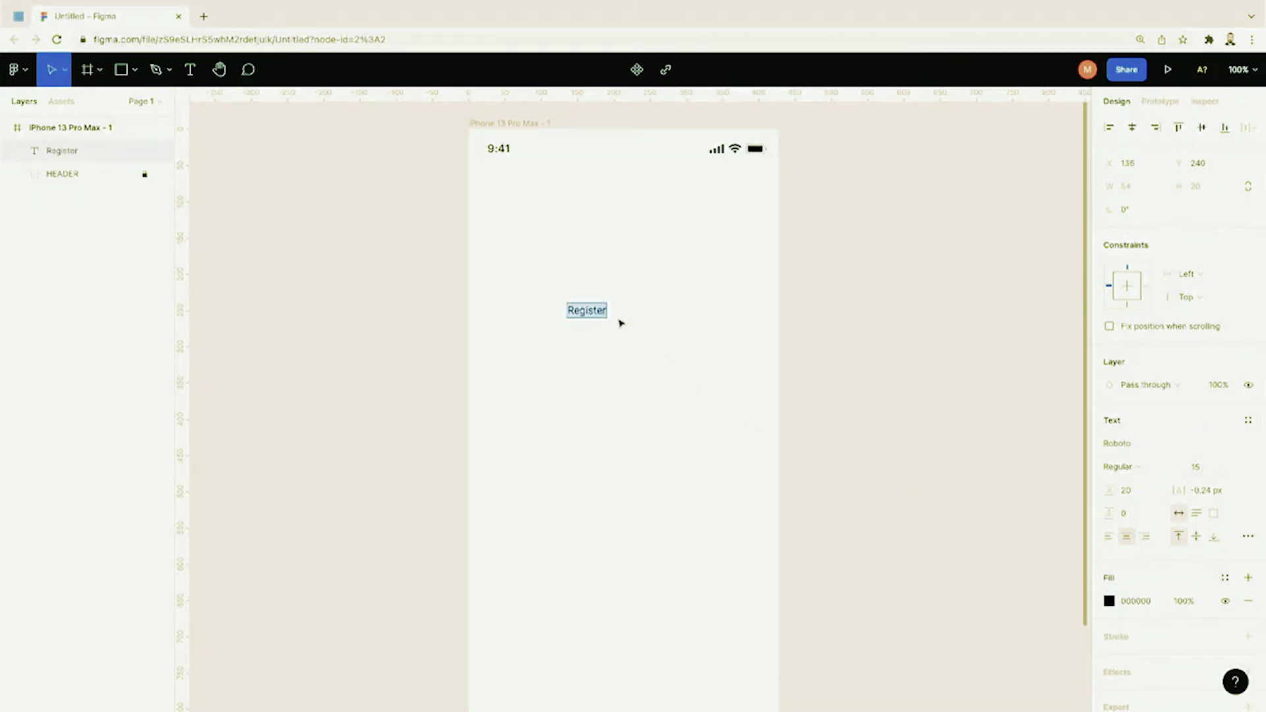
click(1197, 465)
text(30)
key(Return)
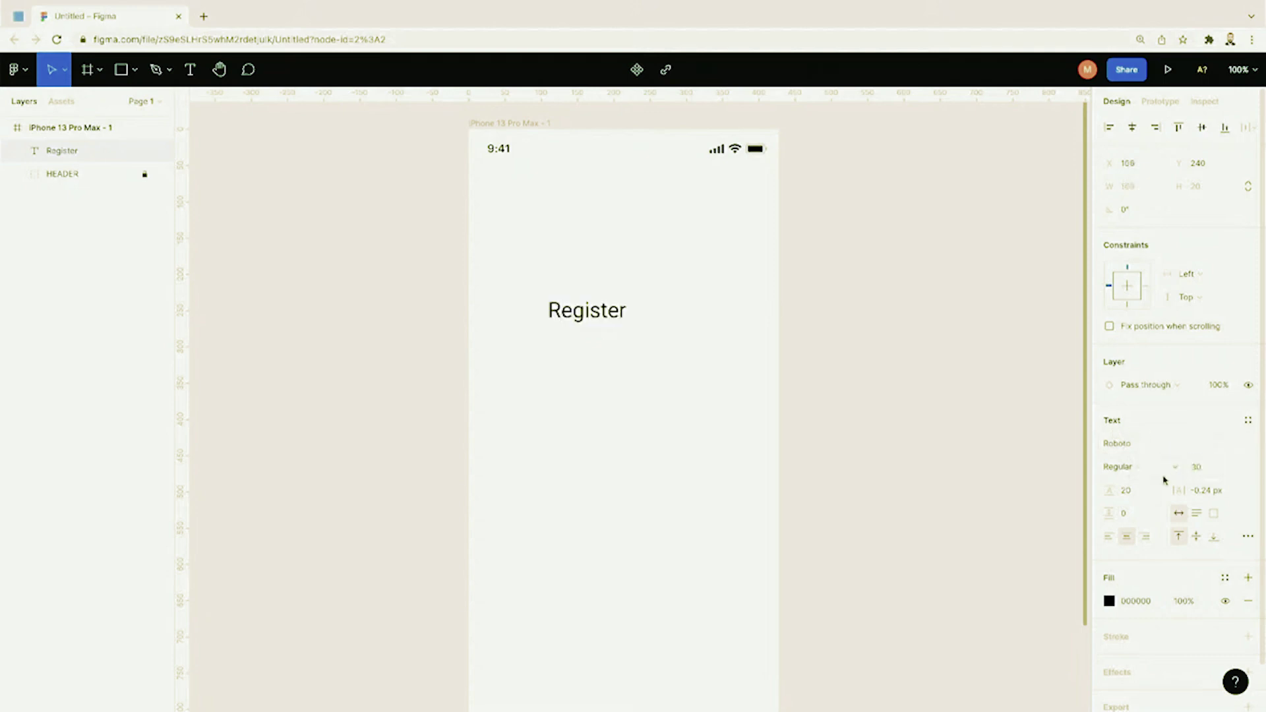
click(1135, 445)
text(Poppins)
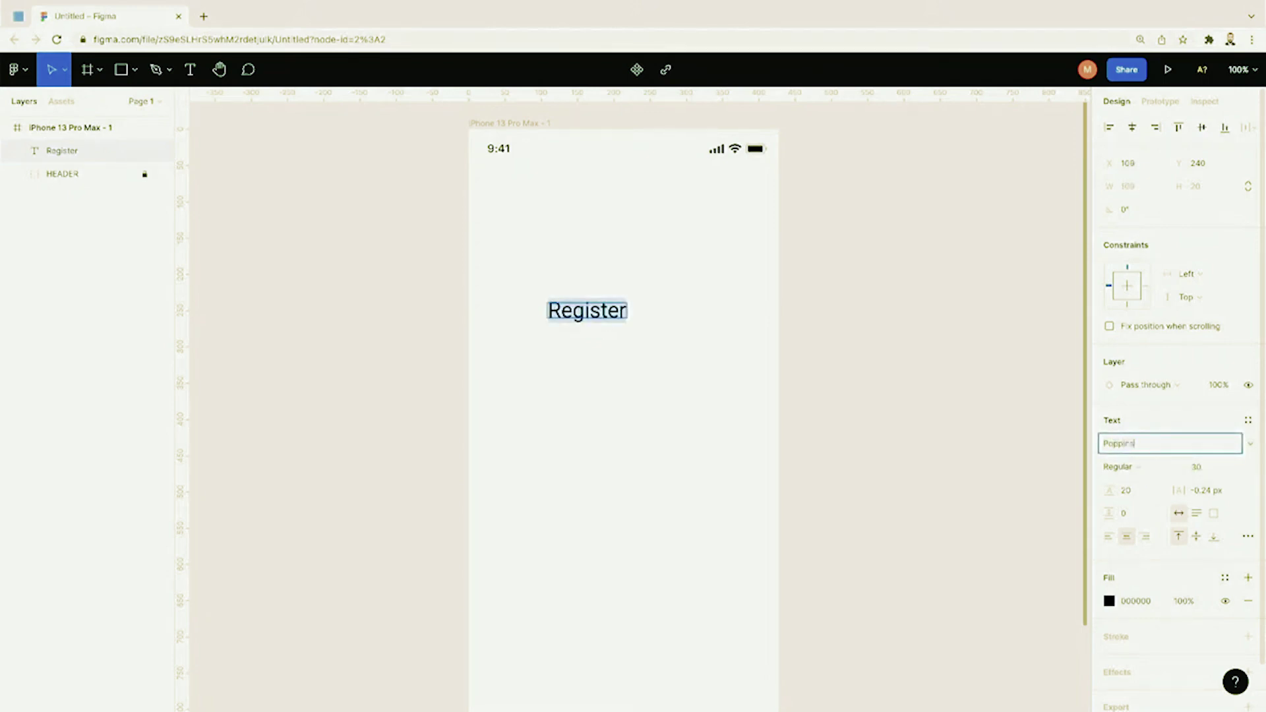
key(Return)
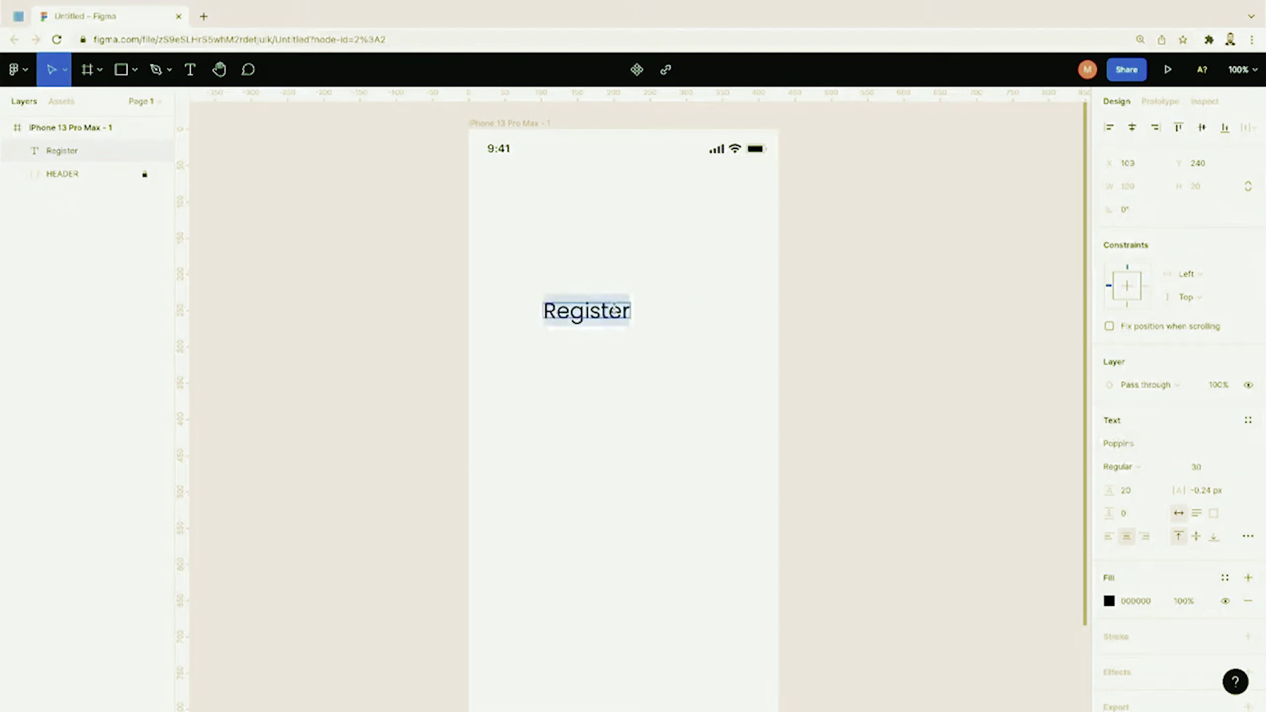
click(1128, 445)
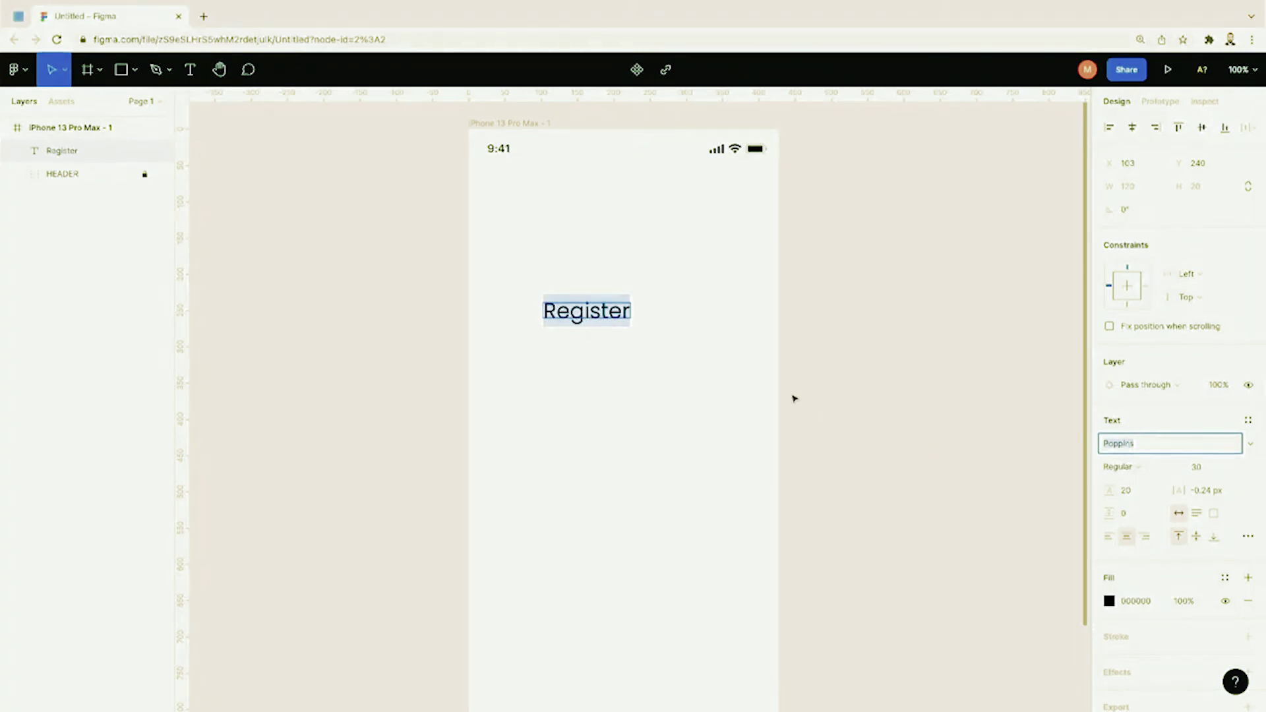
Step: Make the Register text Bold and enlarge it to size 40
click(617, 322)
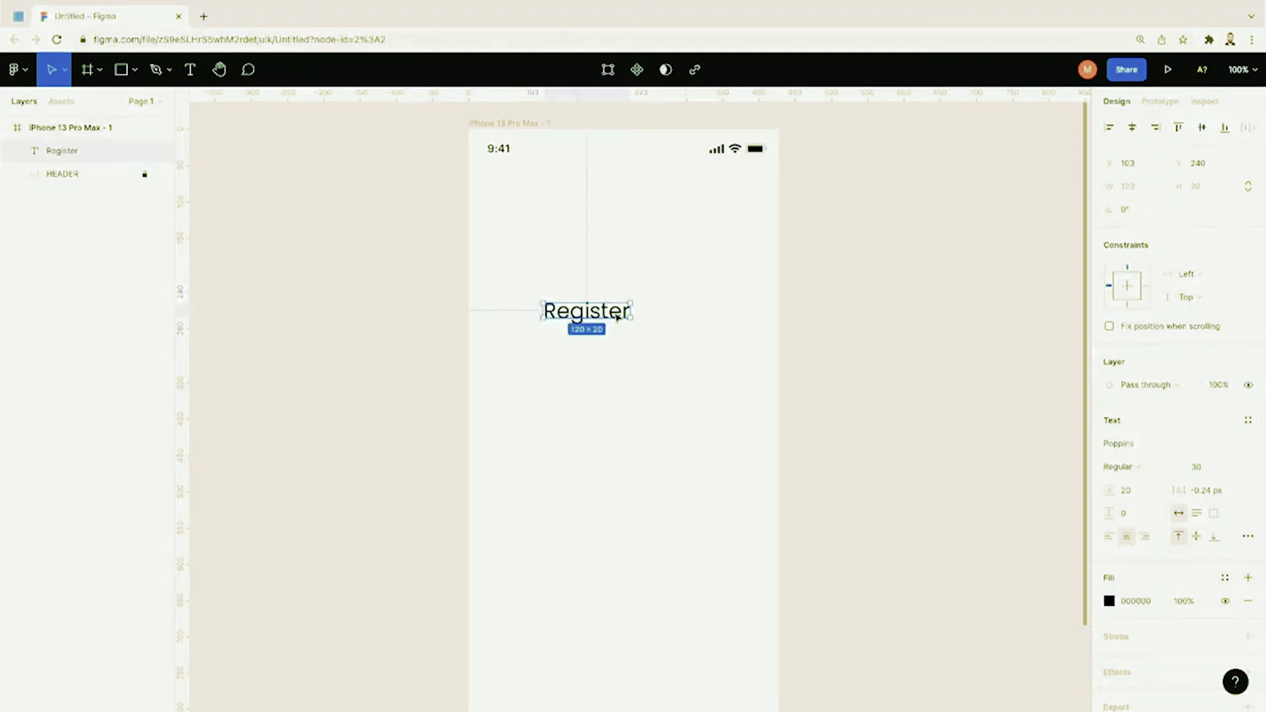
double_click(616, 317)
click(1123, 467)
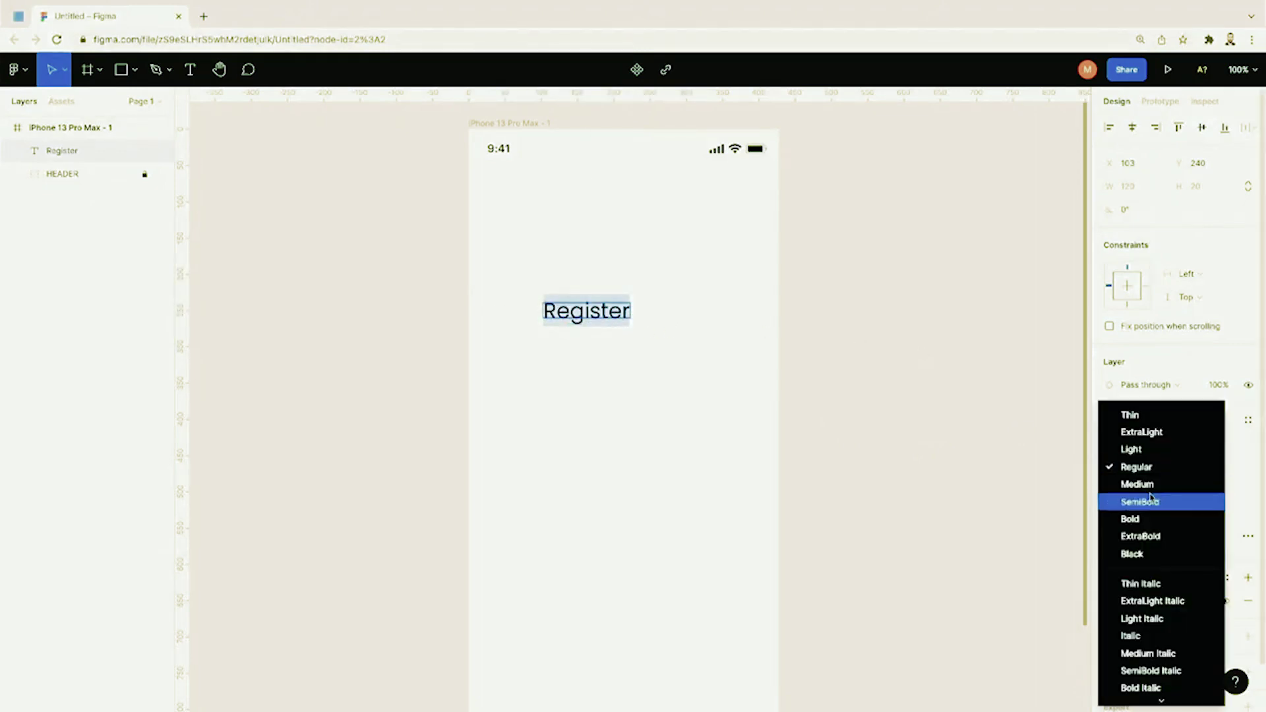
click(1150, 520)
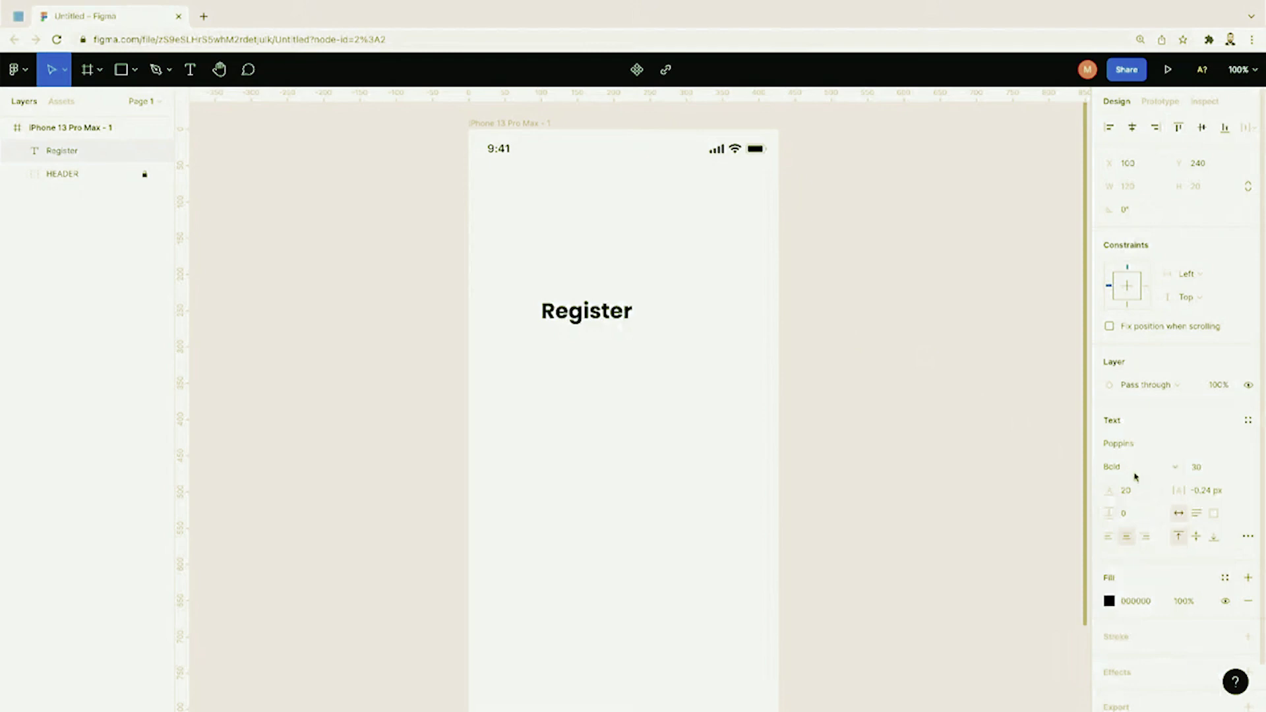
click(1212, 475)
text(40)
key(Return)
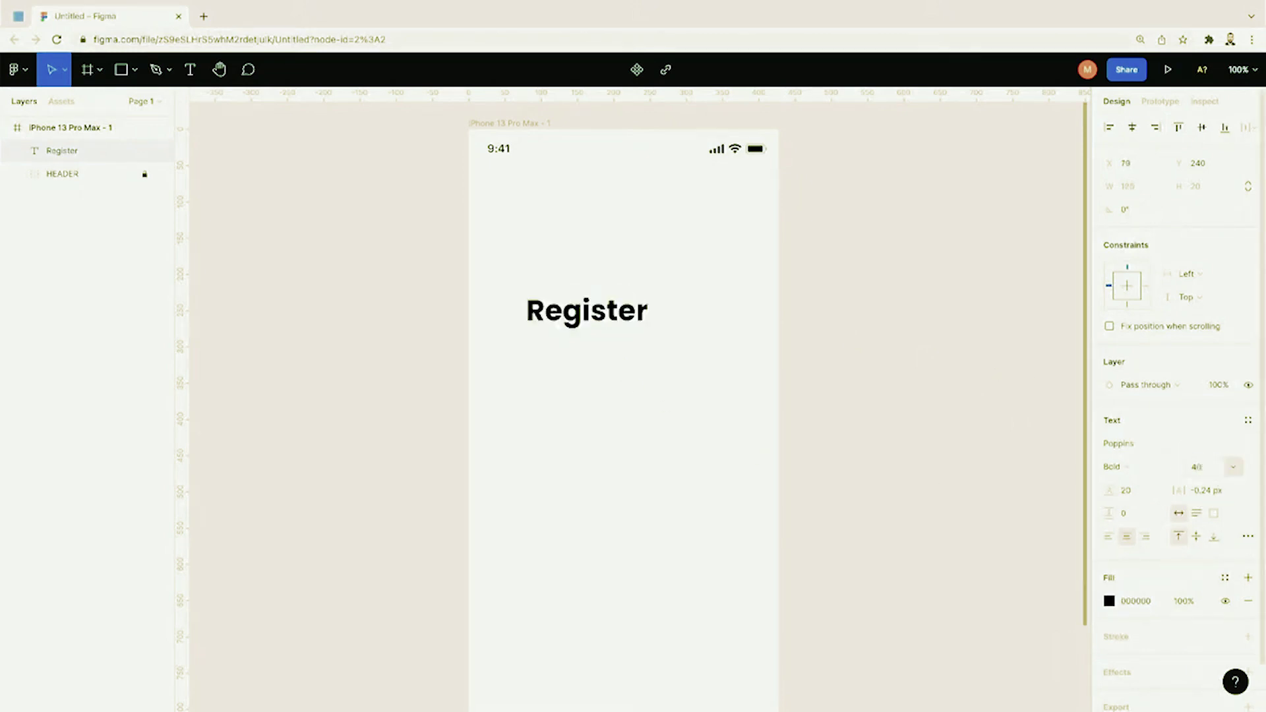
Step: Reduce Register to size 35 and position it centred near the top of the frame
drag(630, 329, 665, 257)
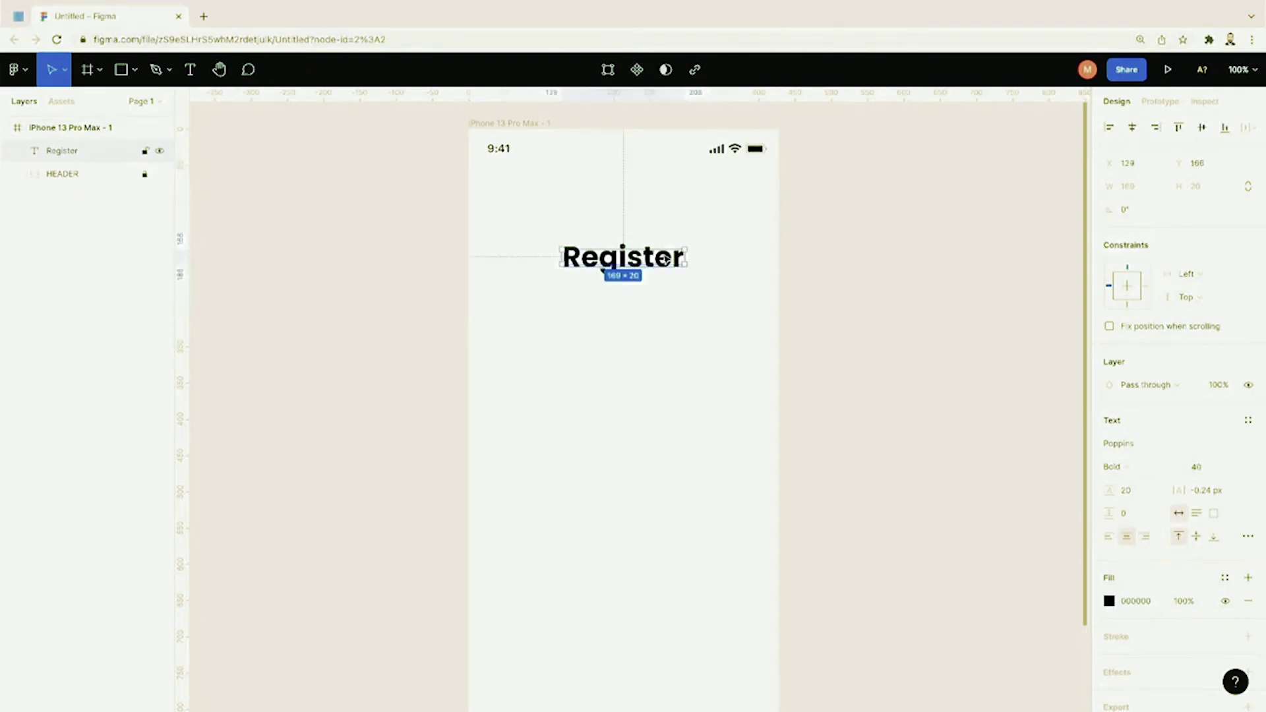
click(1196, 467)
text(35)
key(Return)
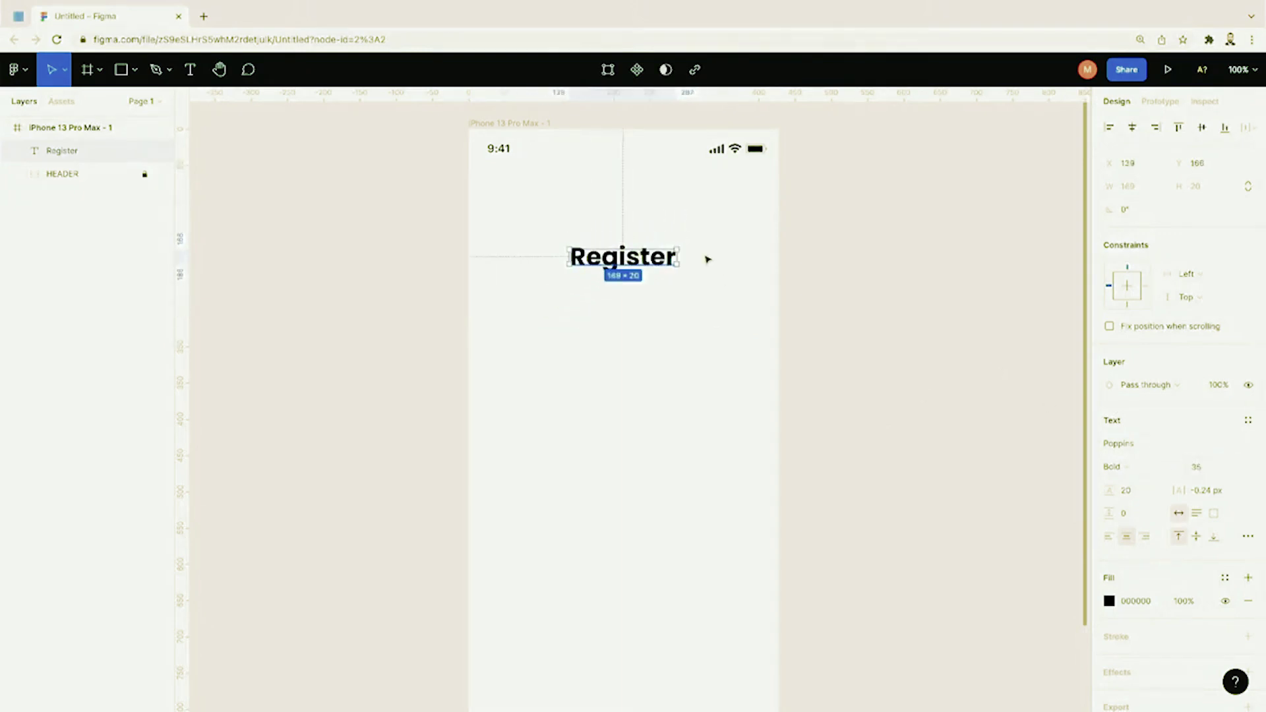
click(702, 271)
drag(660, 261, 660, 243)
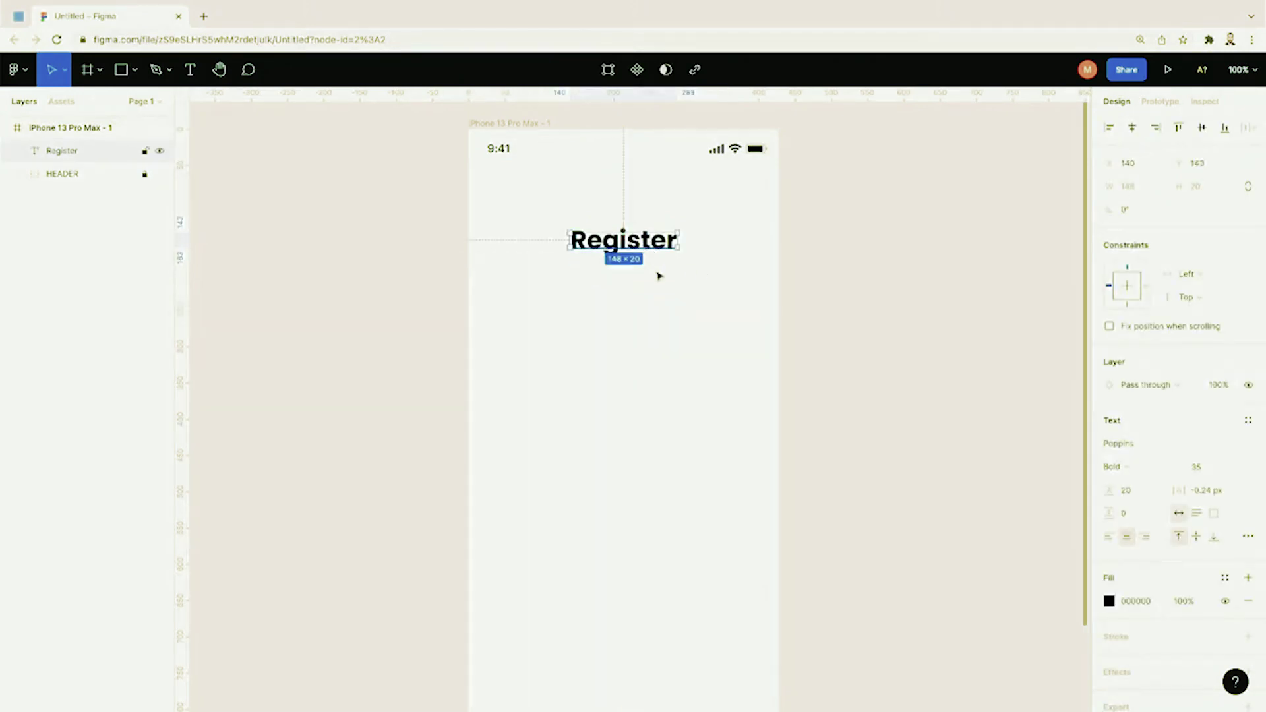
click(667, 284)
drag(665, 248, 665, 241)
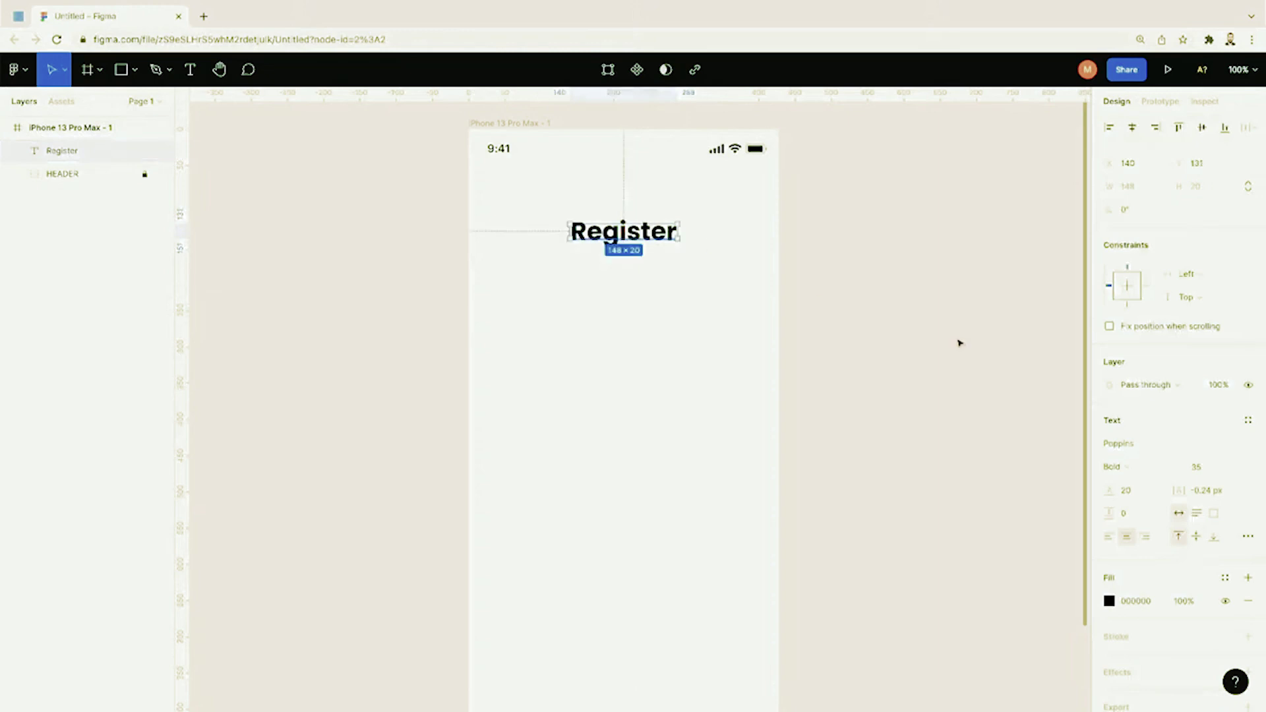
scroll(1180, 462, down, 1)
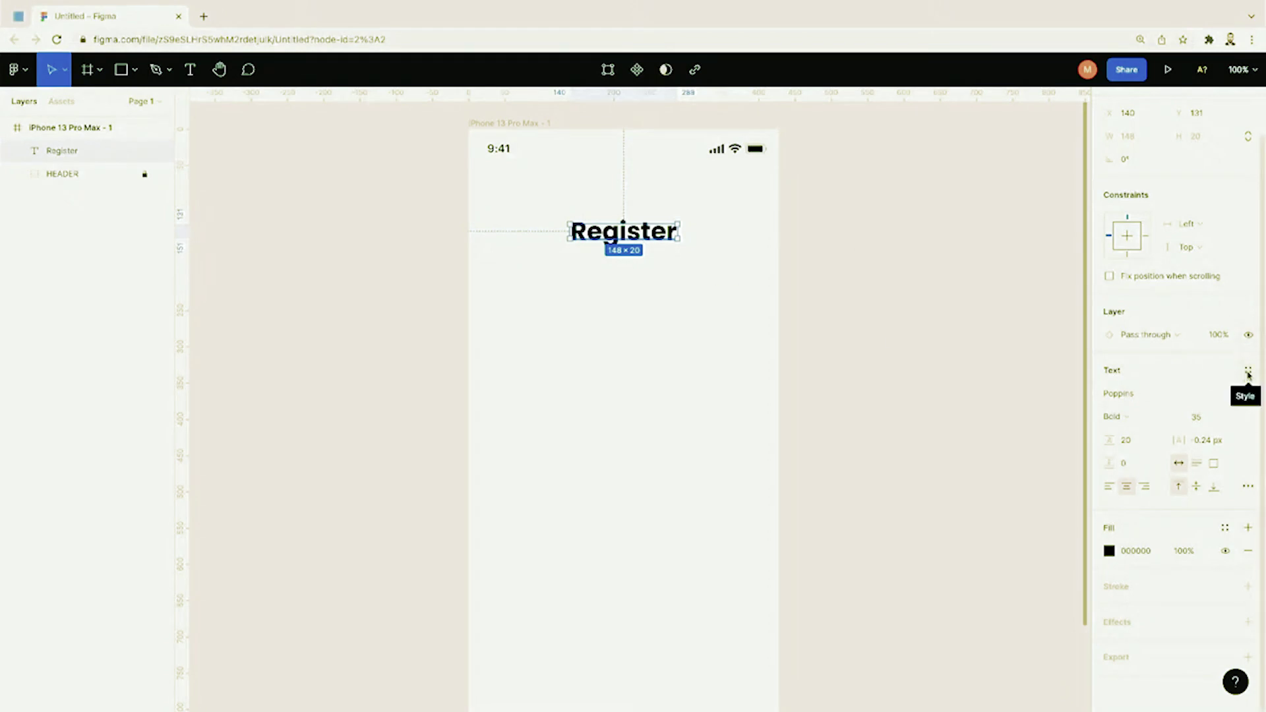
Step: Save Register's typography as a new 'Page Header' text style and keep it applied
click(1249, 372)
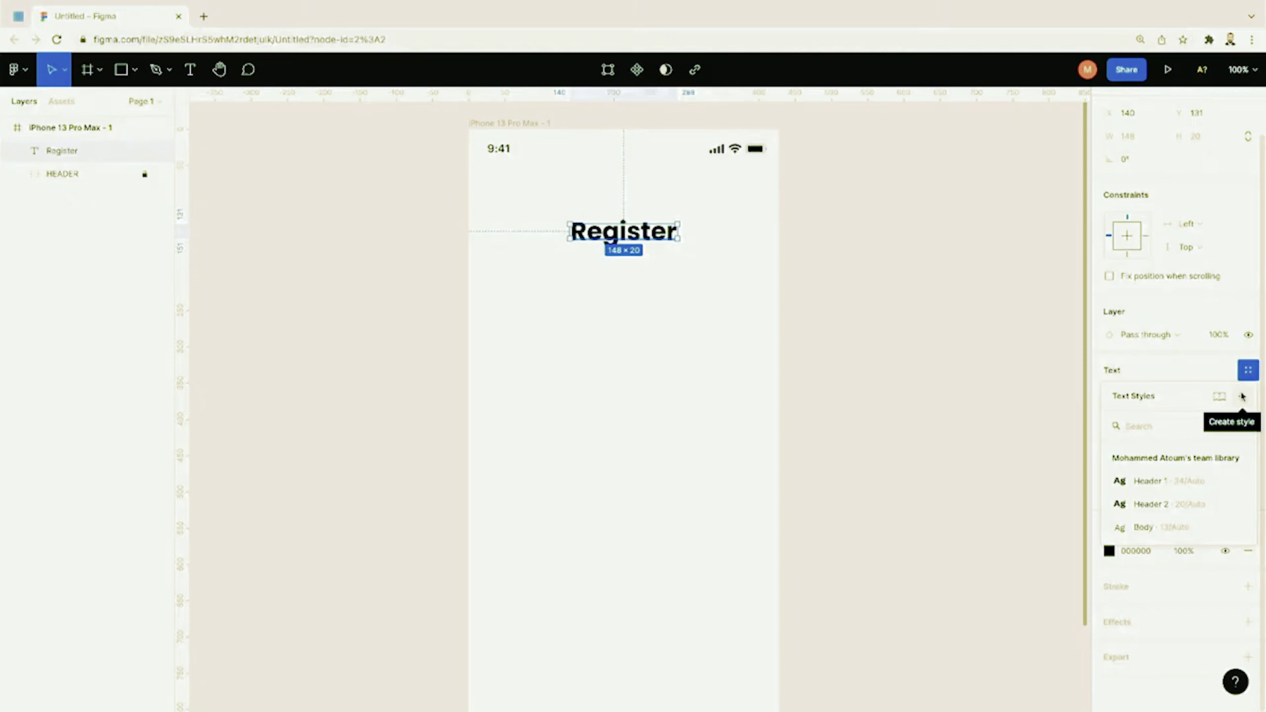
click(1243, 396)
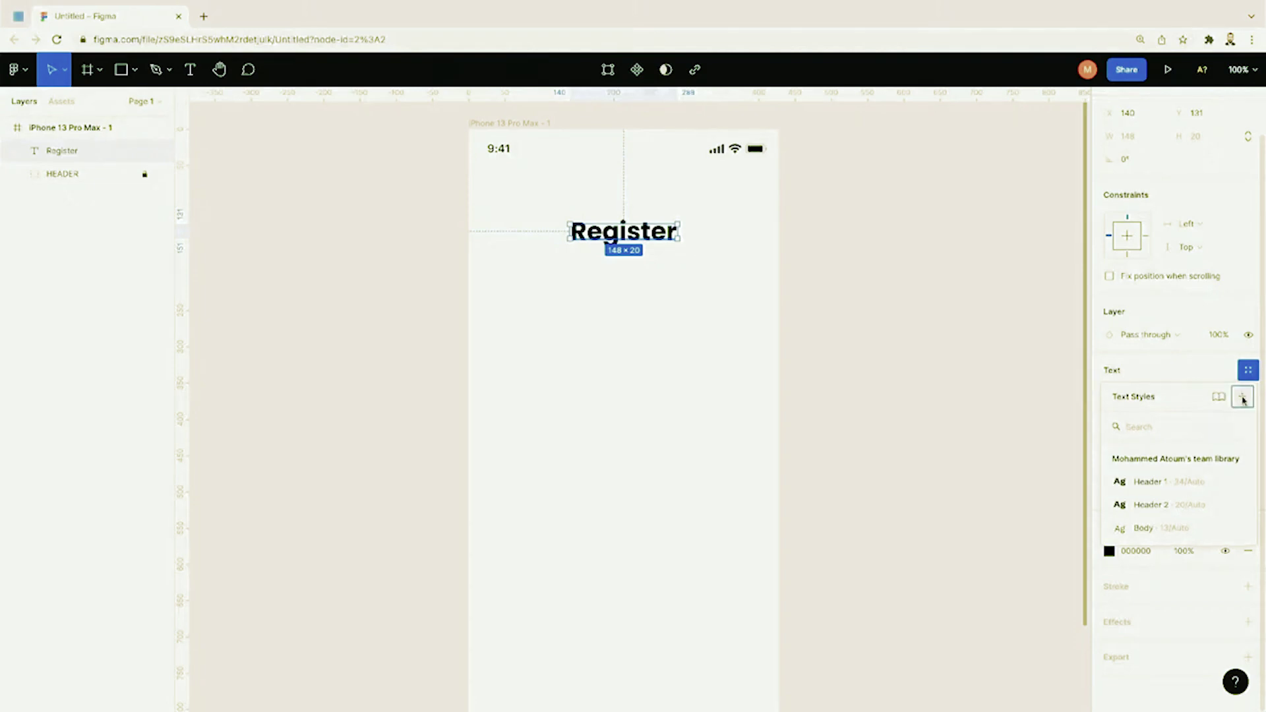
text(Page Header)
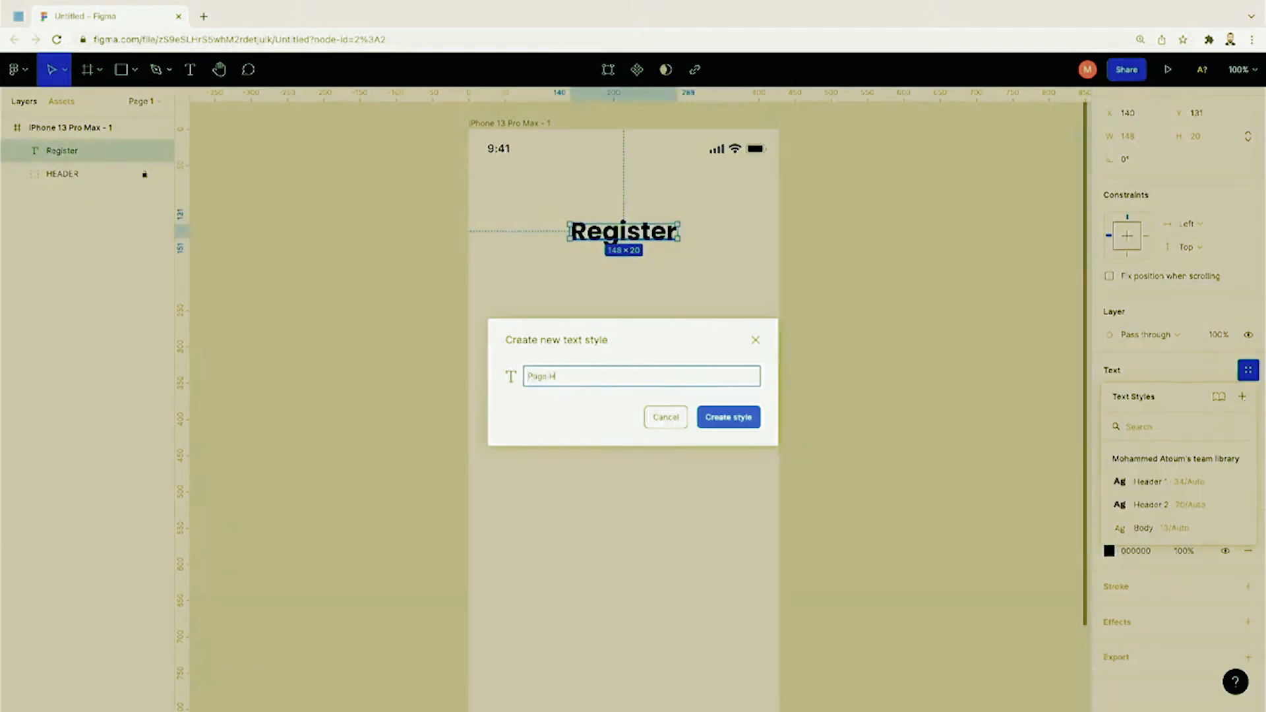
key(Return)
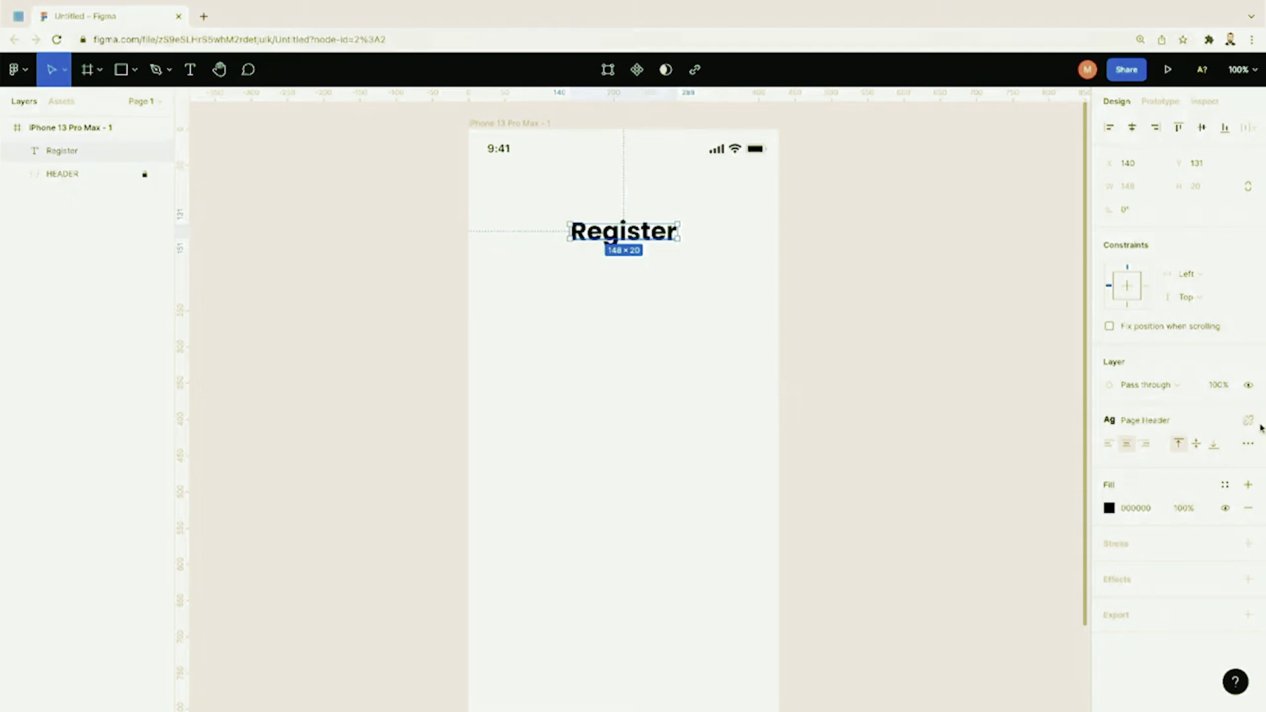
click(1250, 425)
click(1251, 428)
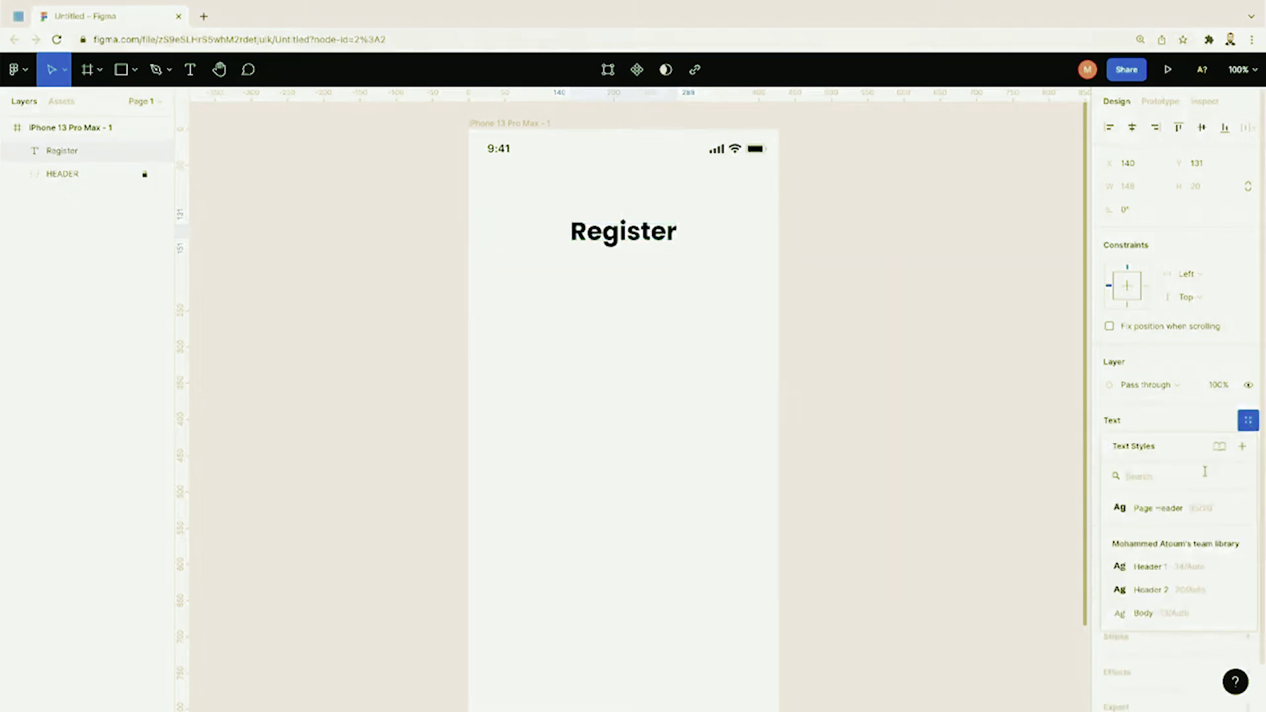
click(1158, 508)
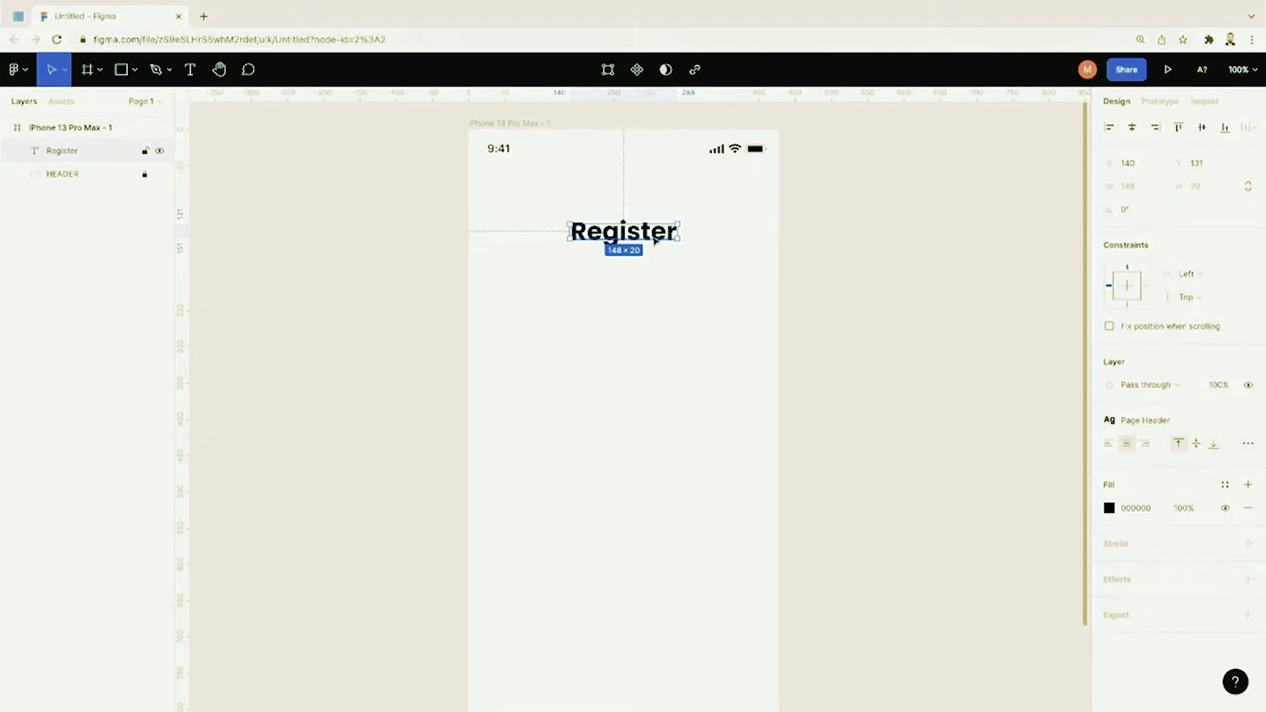
key(Escape)
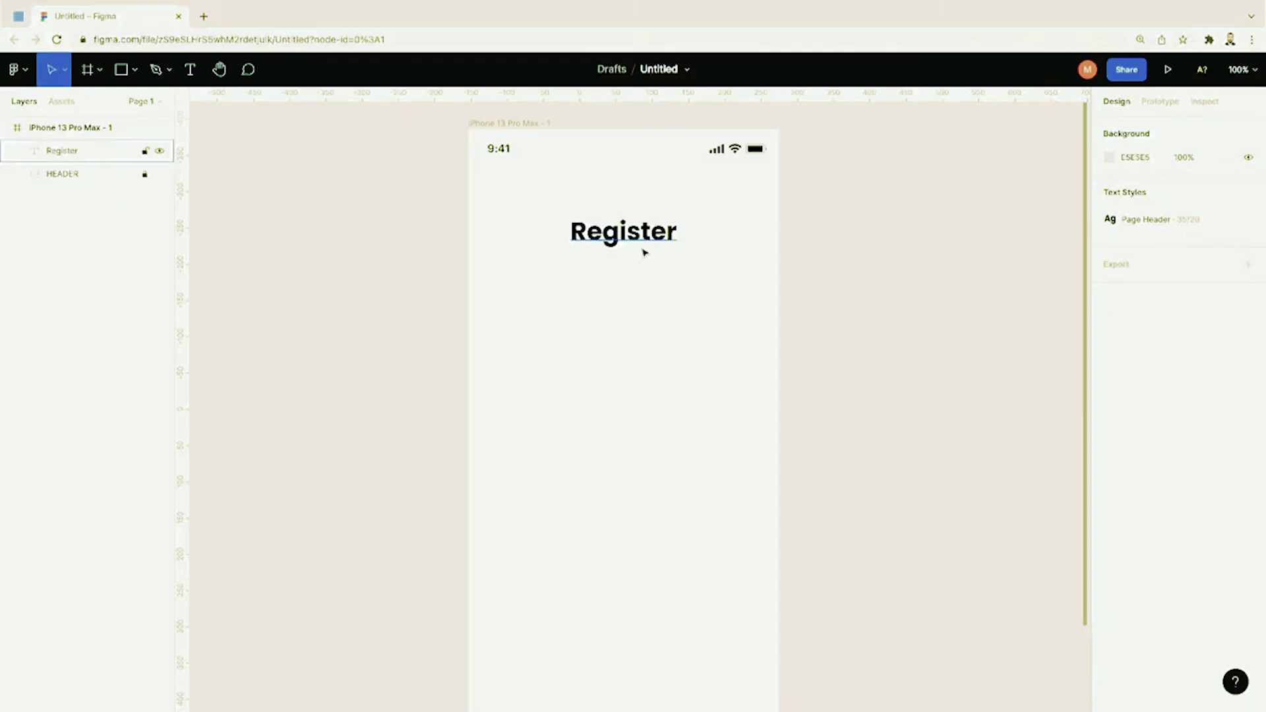
Step: Draw a wide rectangle below the Register heading, filled with F5F5F5
click(125, 79)
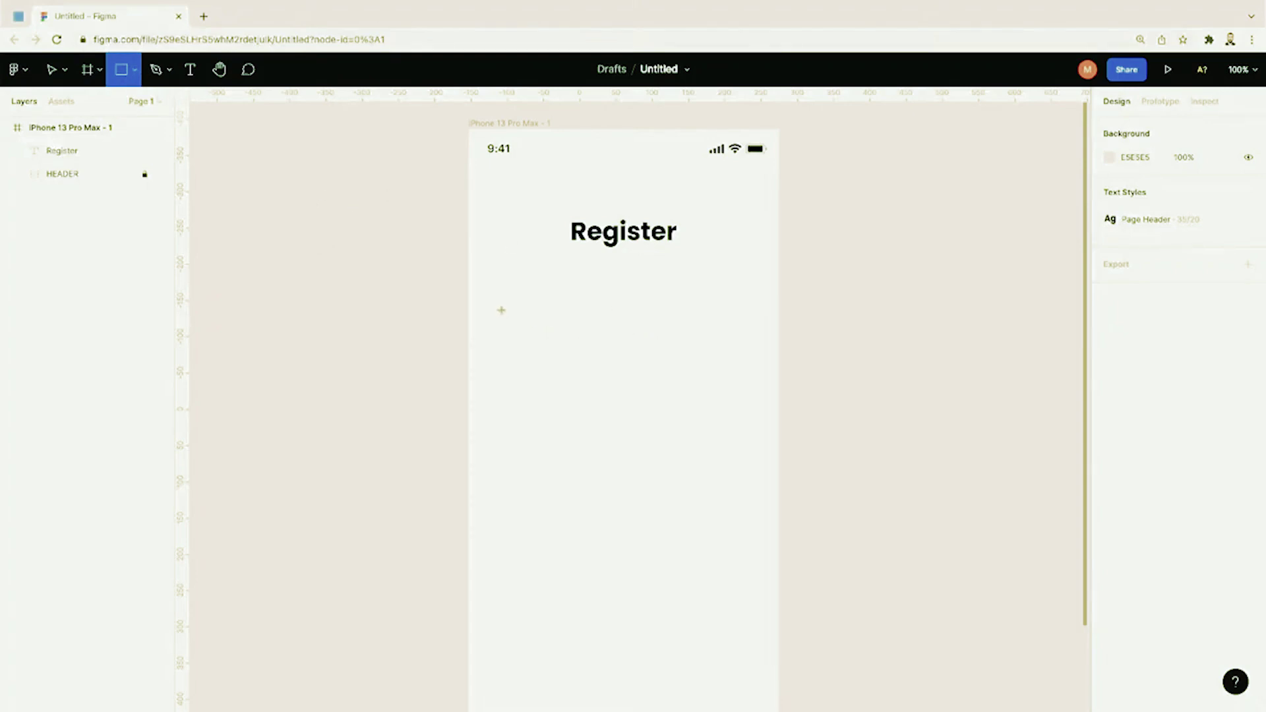
mouse_move(501, 310)
mouse_down()
mouse_move(679, 349)
mouse_move(757, 350)
mouse_move(710, 310)
mouse_move(755, 326)
mouse_move(736, 322)
mouse_up()
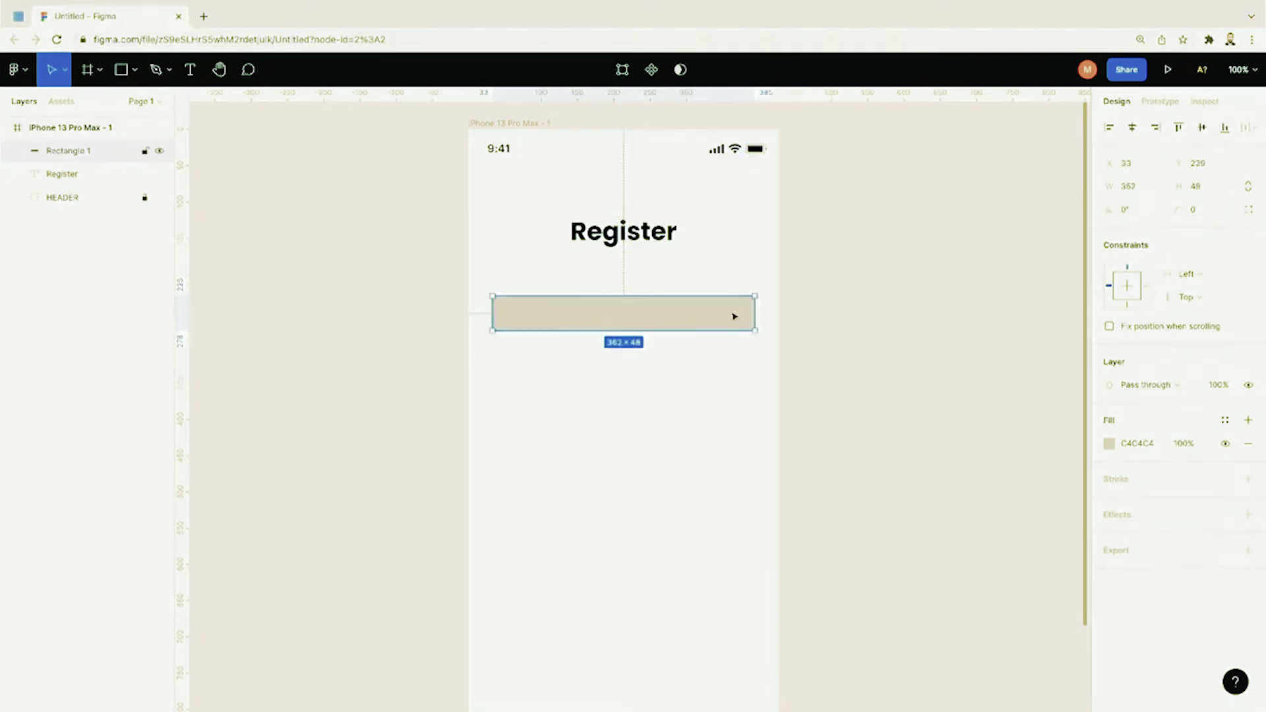
click(1139, 450)
text(f5f5f5)
key(Return)
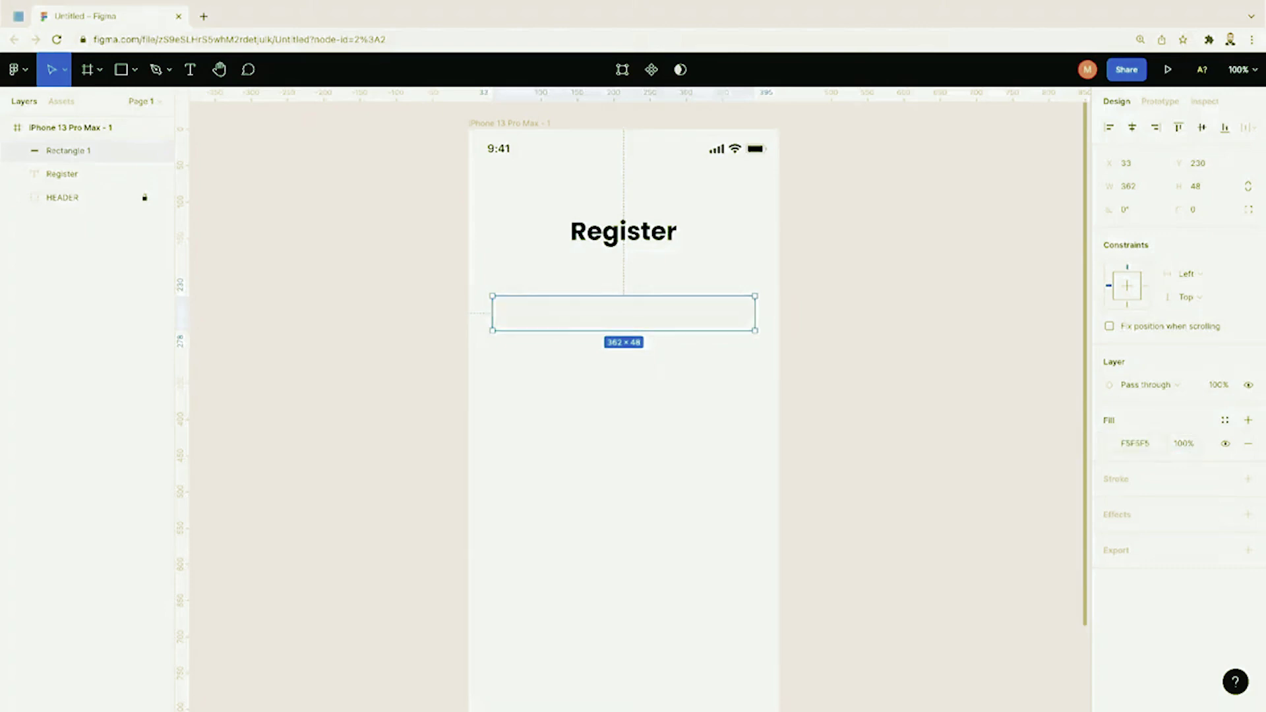
Step: Nudge the rectangle into a centred position and give it corner radius 10
click(738, 415)
click(718, 322)
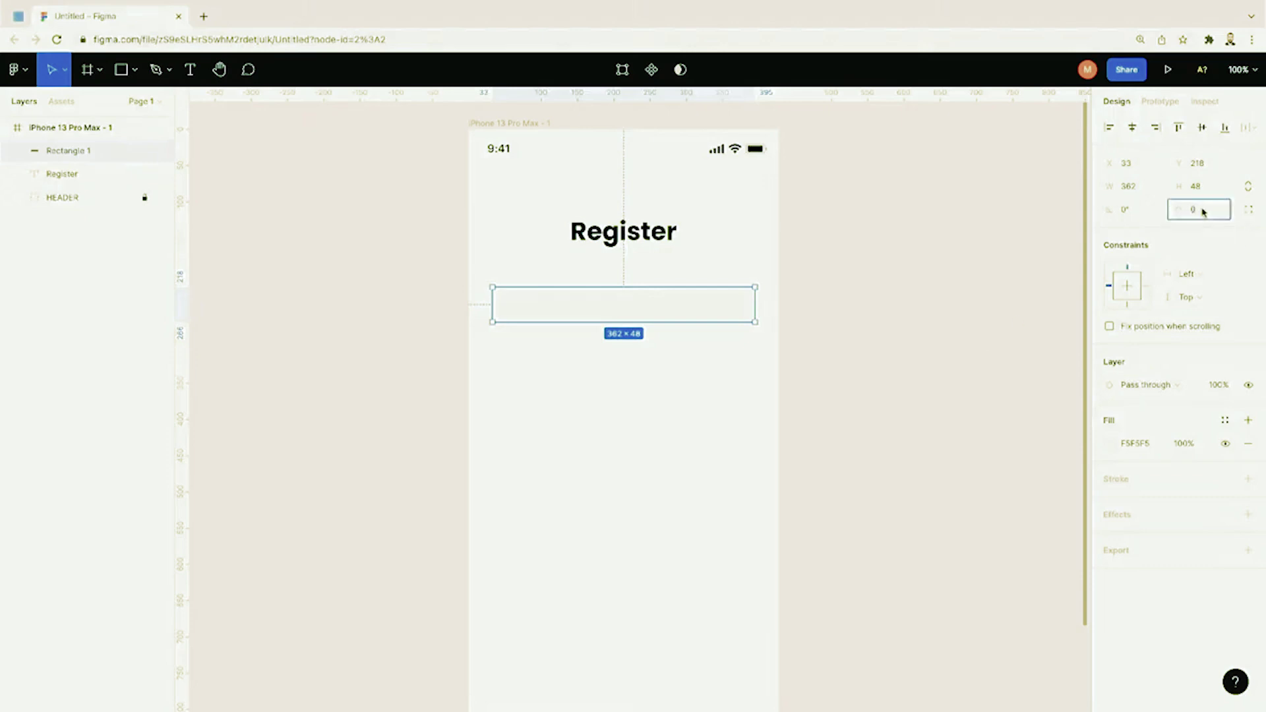
click(1009, 285)
click(738, 314)
click(659, 334)
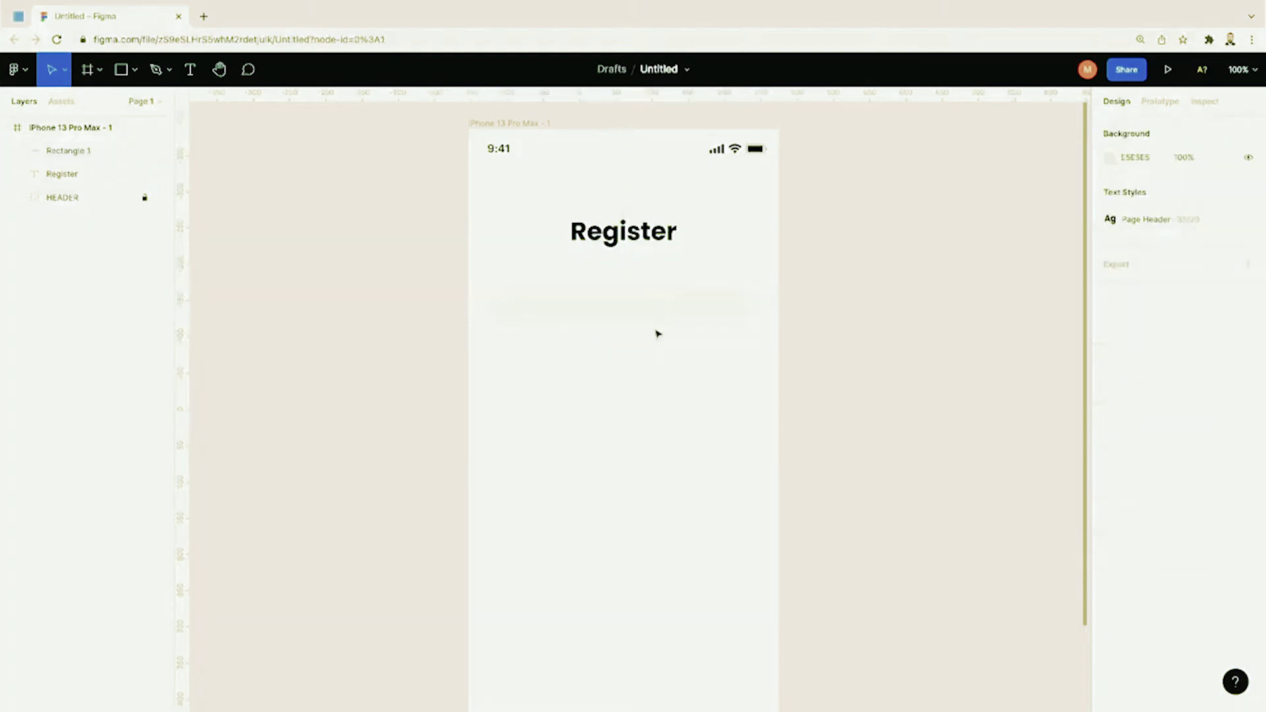
click(664, 317)
click(678, 350)
drag(671, 317, 676, 324)
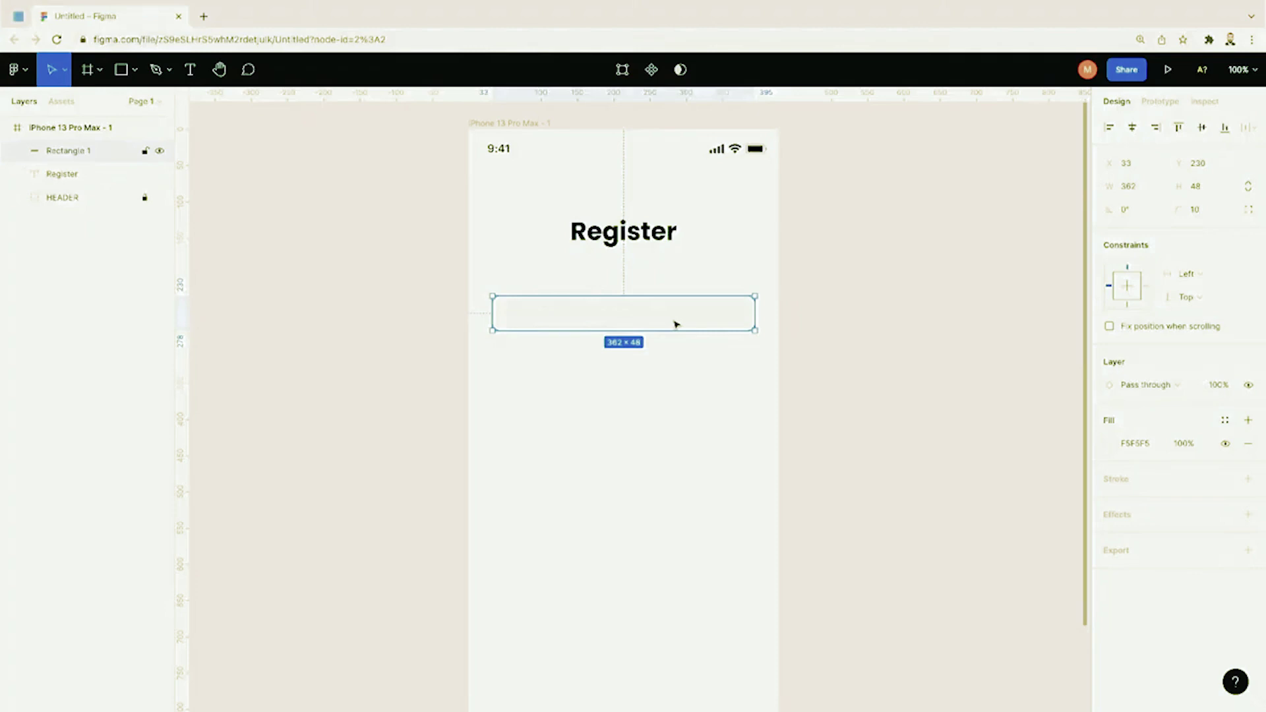
double_click(645, 320)
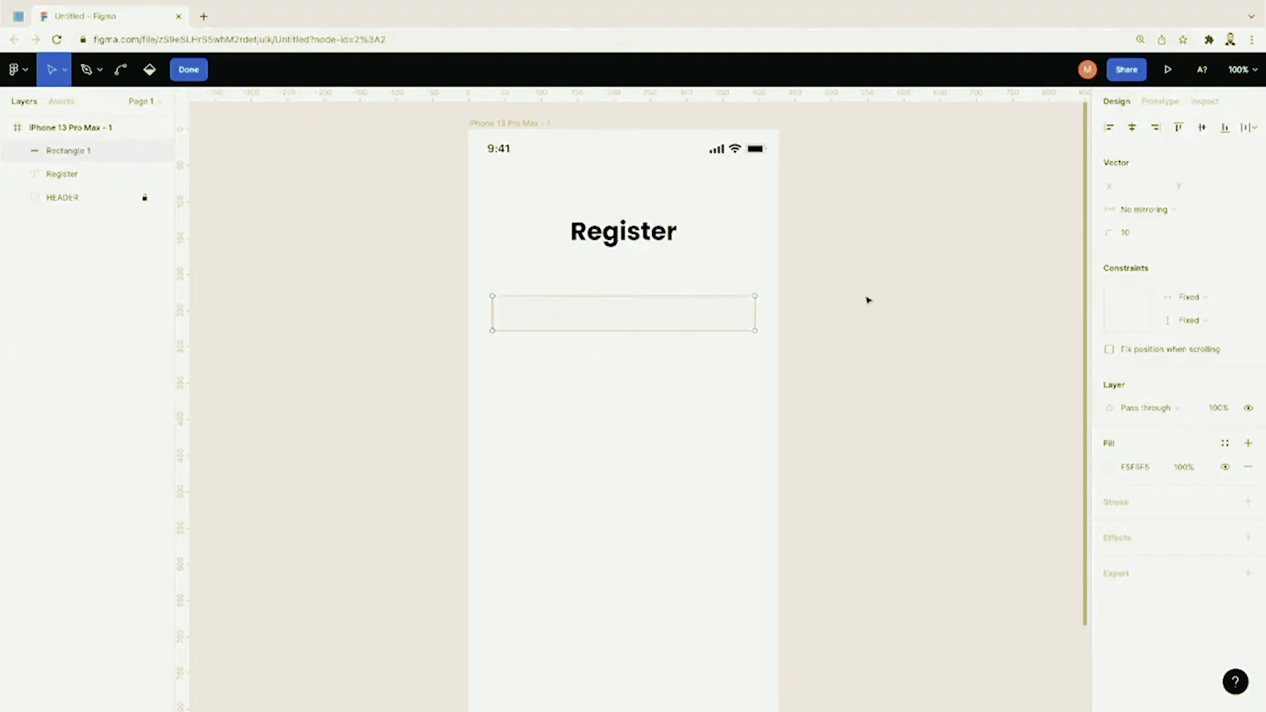
click(701, 309)
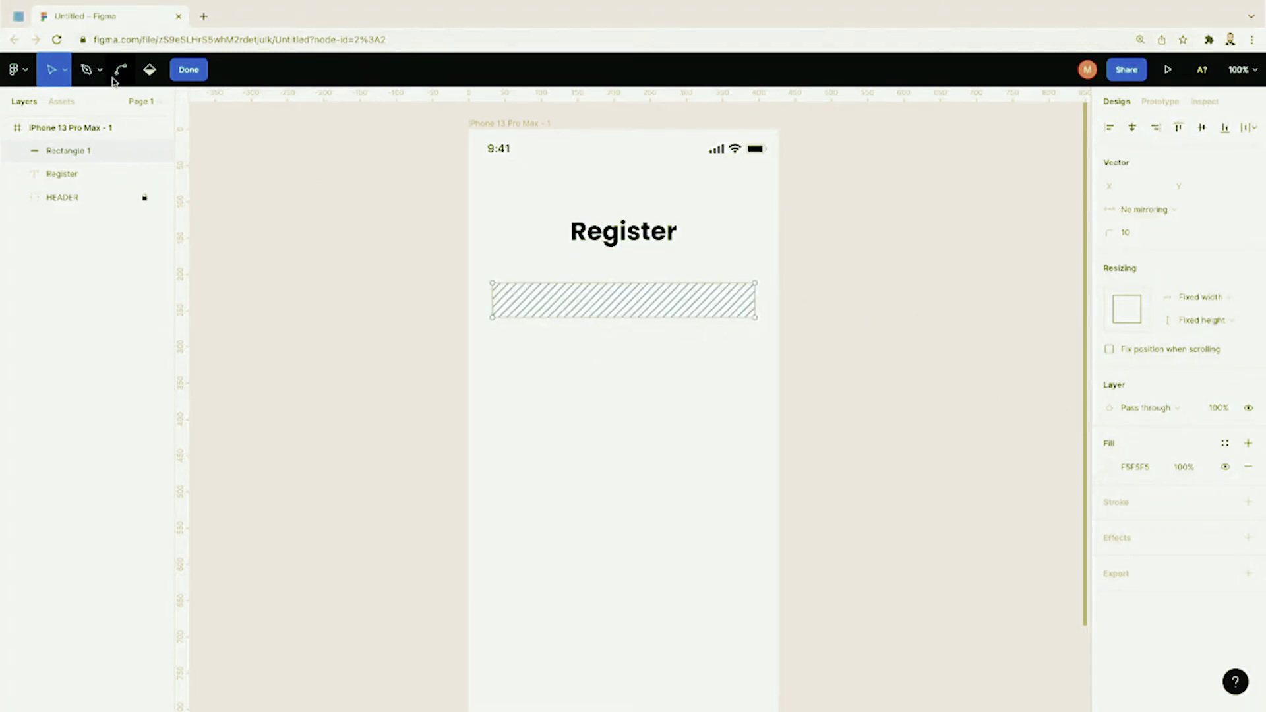
Step: Add a 'Name' text layer just above the rectangle
click(205, 78)
click(190, 70)
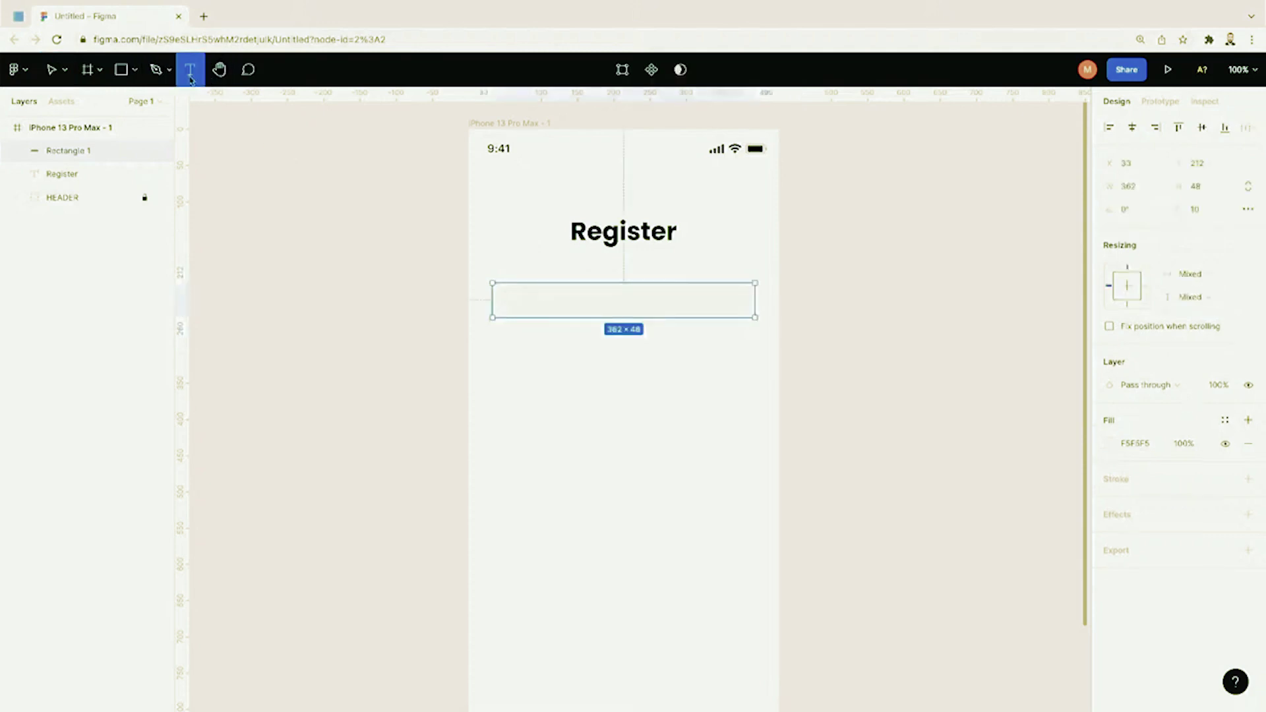
click(525, 275)
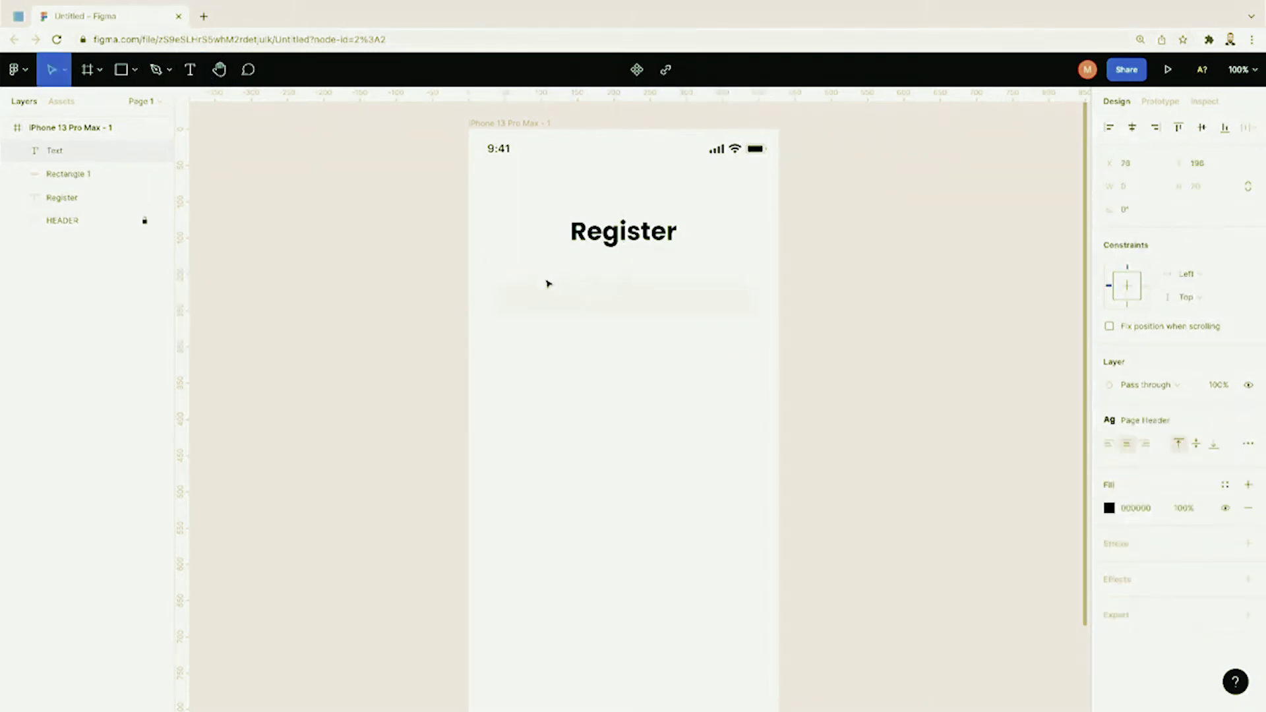
text(Name)
key(ctrl+a)
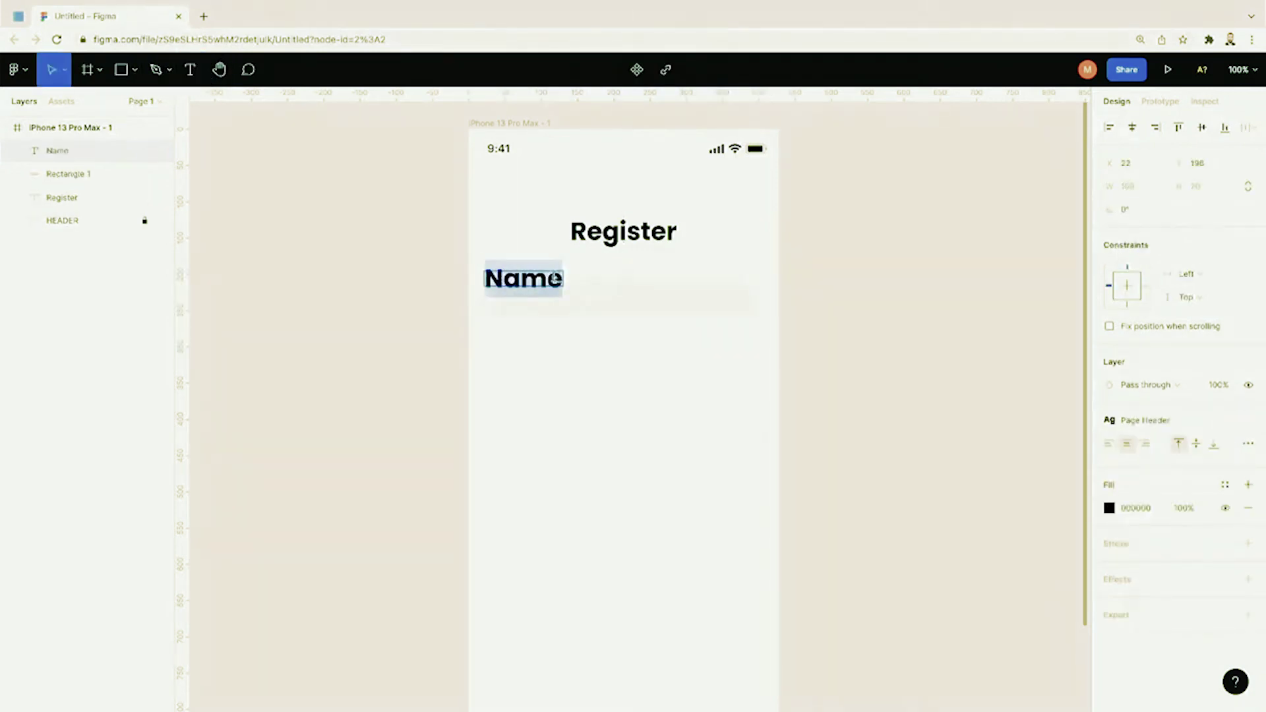
Step: Detach the Page Header style from Name and make it size 16, Medium weight
click(1244, 422)
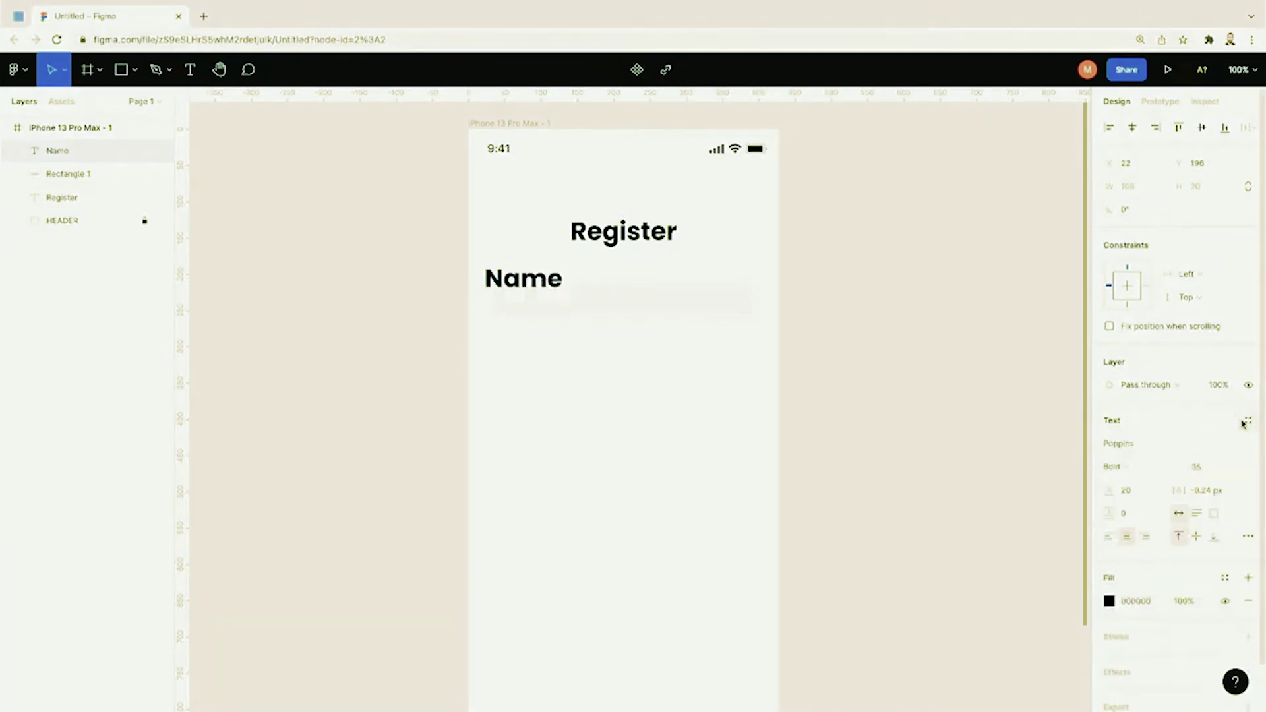
click(1201, 467)
text(2)
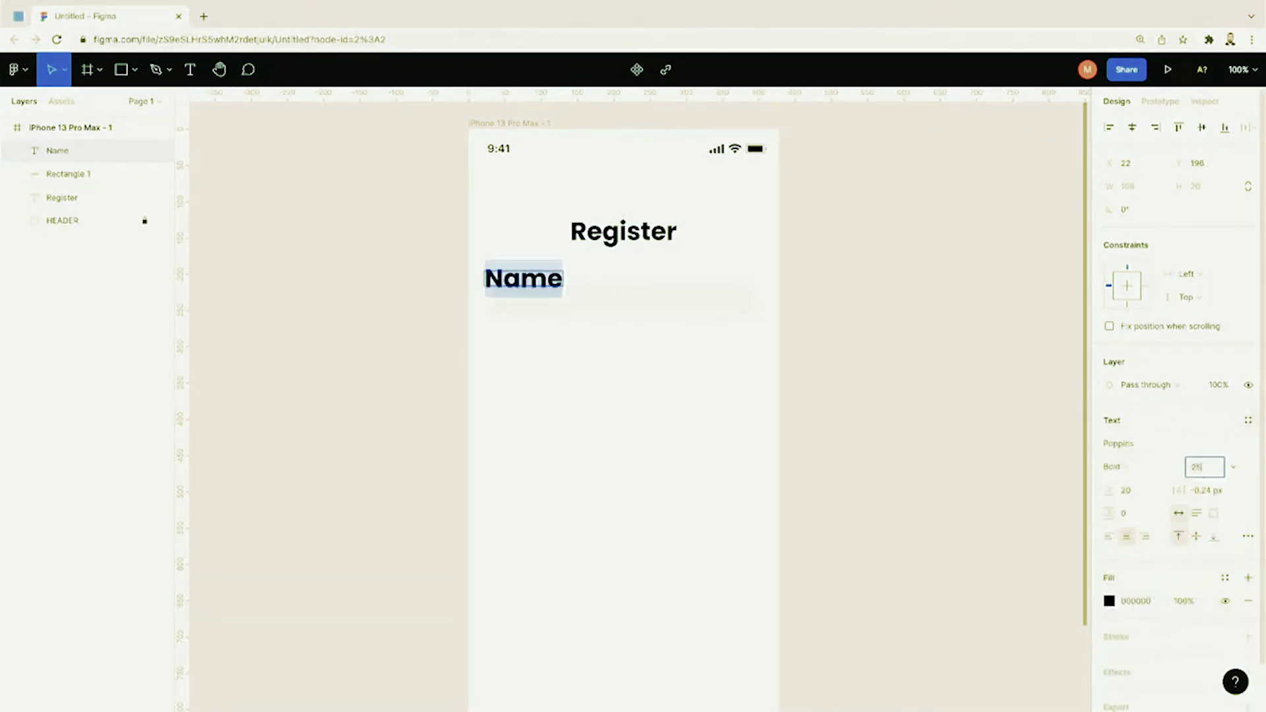
key(Return)
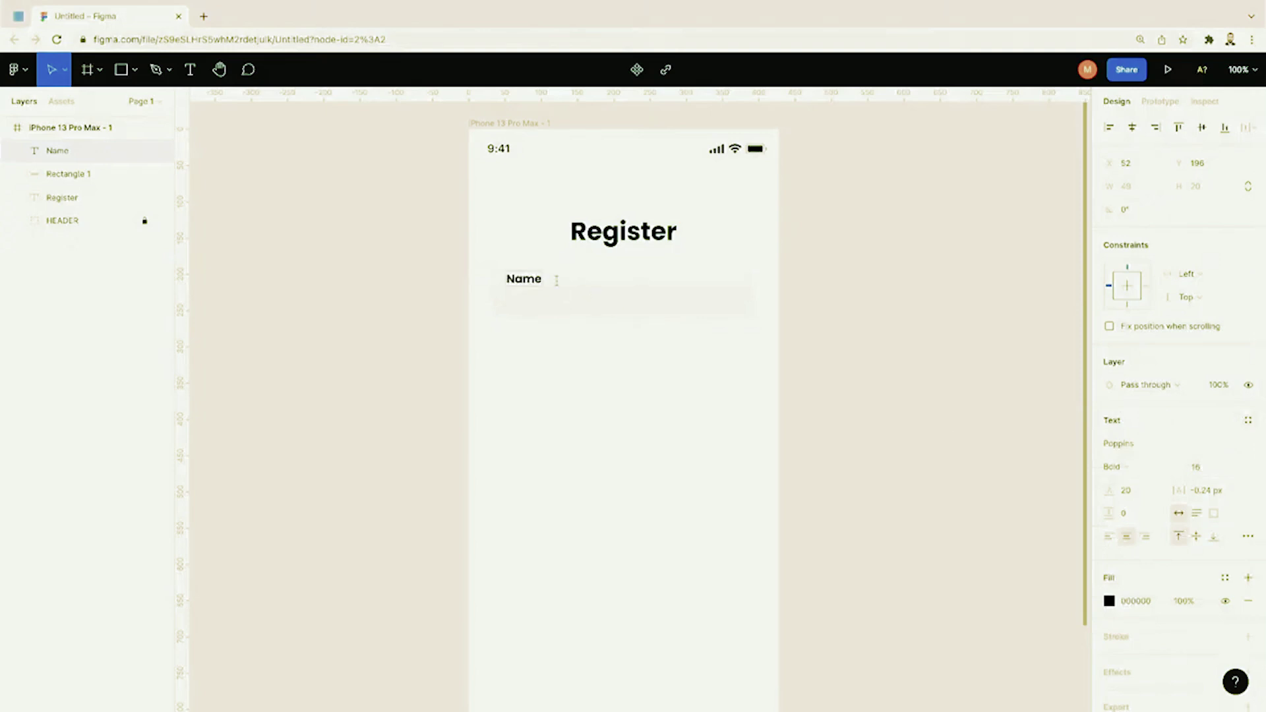
click(1127, 467)
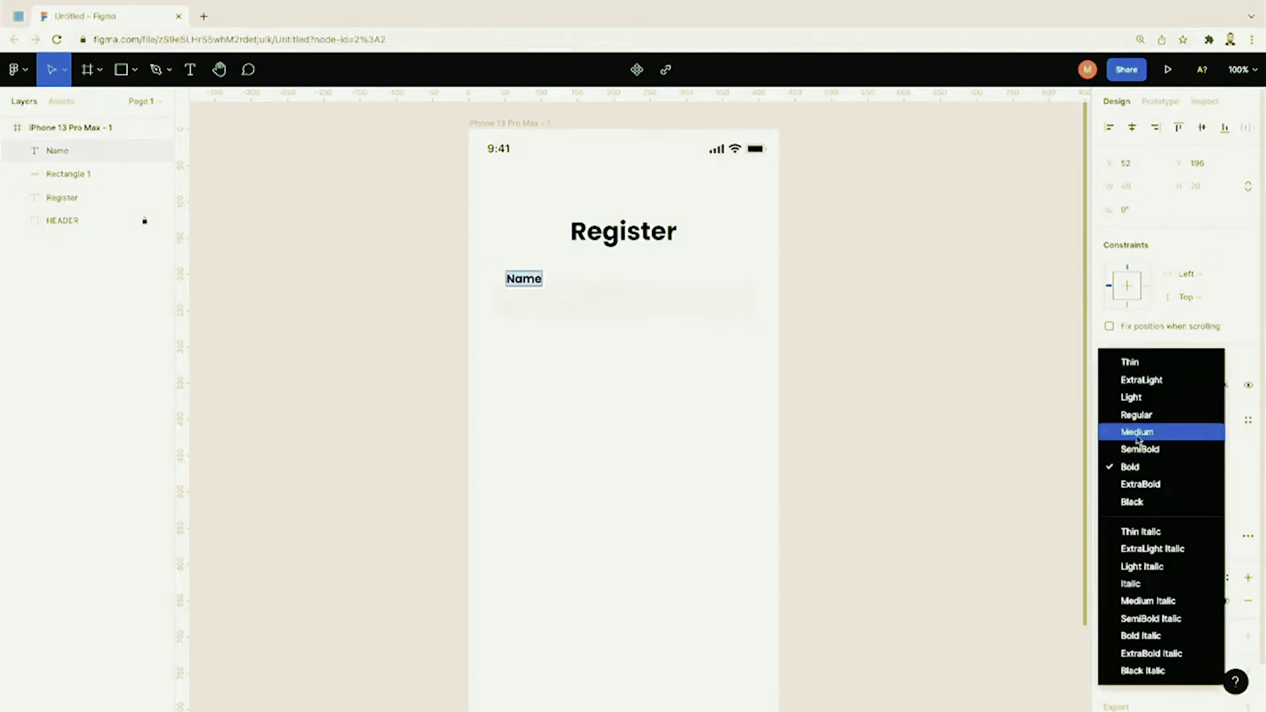
click(1136, 432)
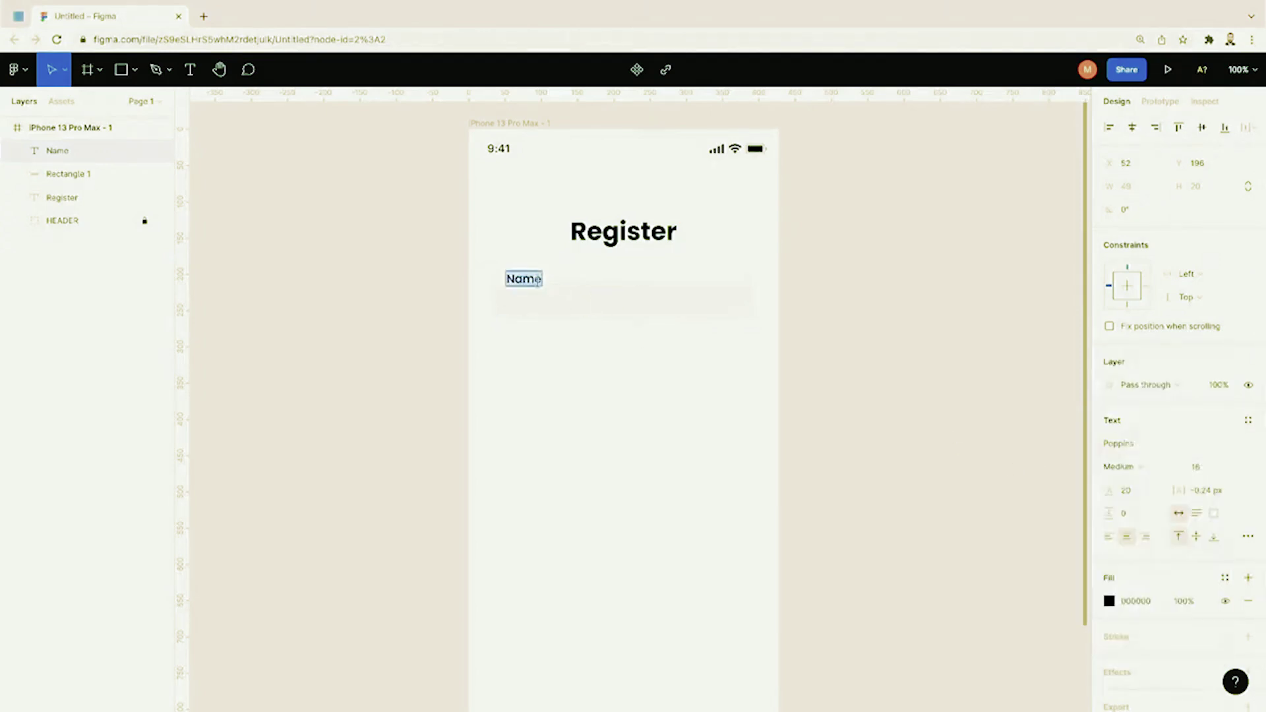
Step: Move Name into the rectangle's left end and colour it grey 949494
click(537, 279)
drag(540, 283, 538, 301)
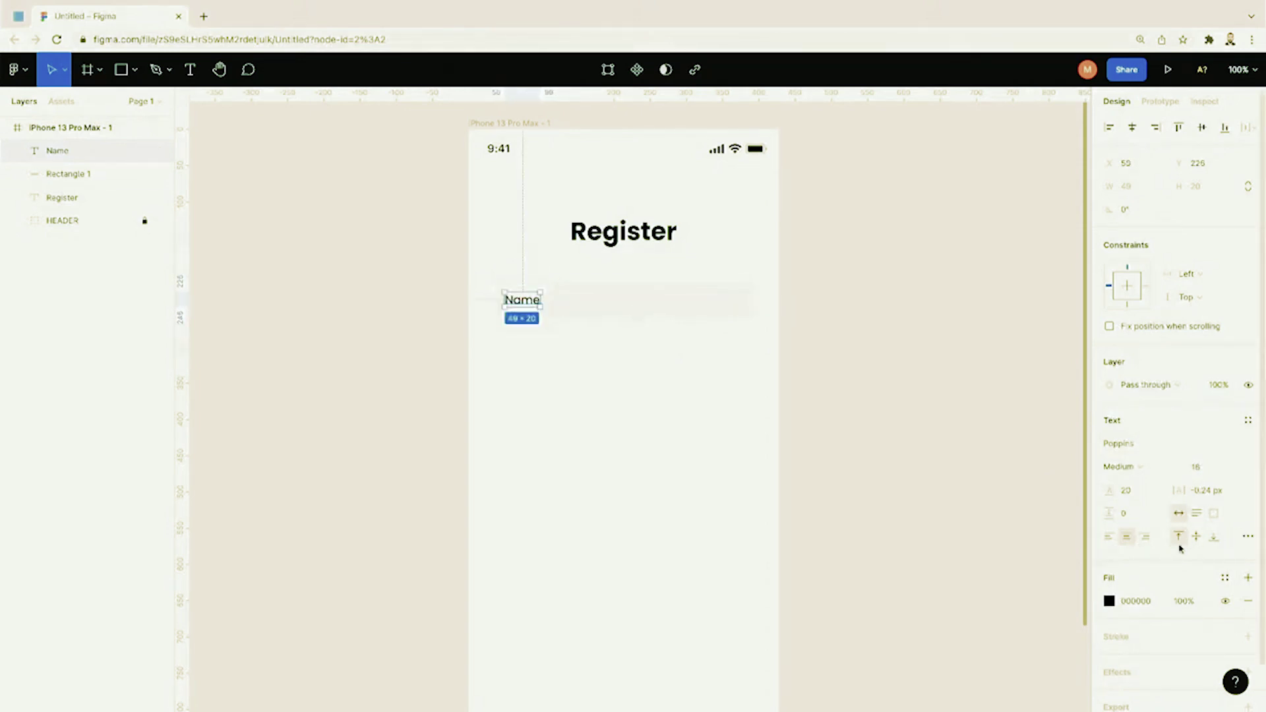
click(1110, 601)
drag(921, 422, 882, 427)
click(583, 339)
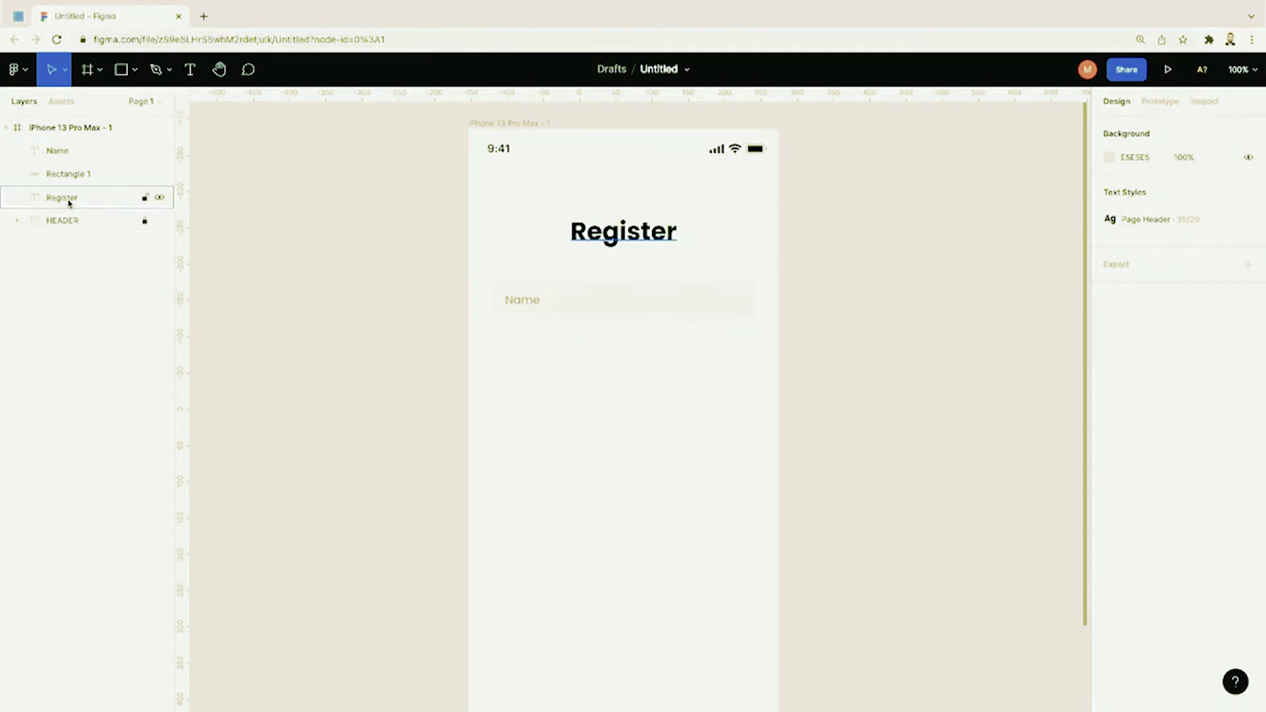
Step: Rename the rectangle, title and name text layers to Input, Page Title and Label
double_click(69, 176)
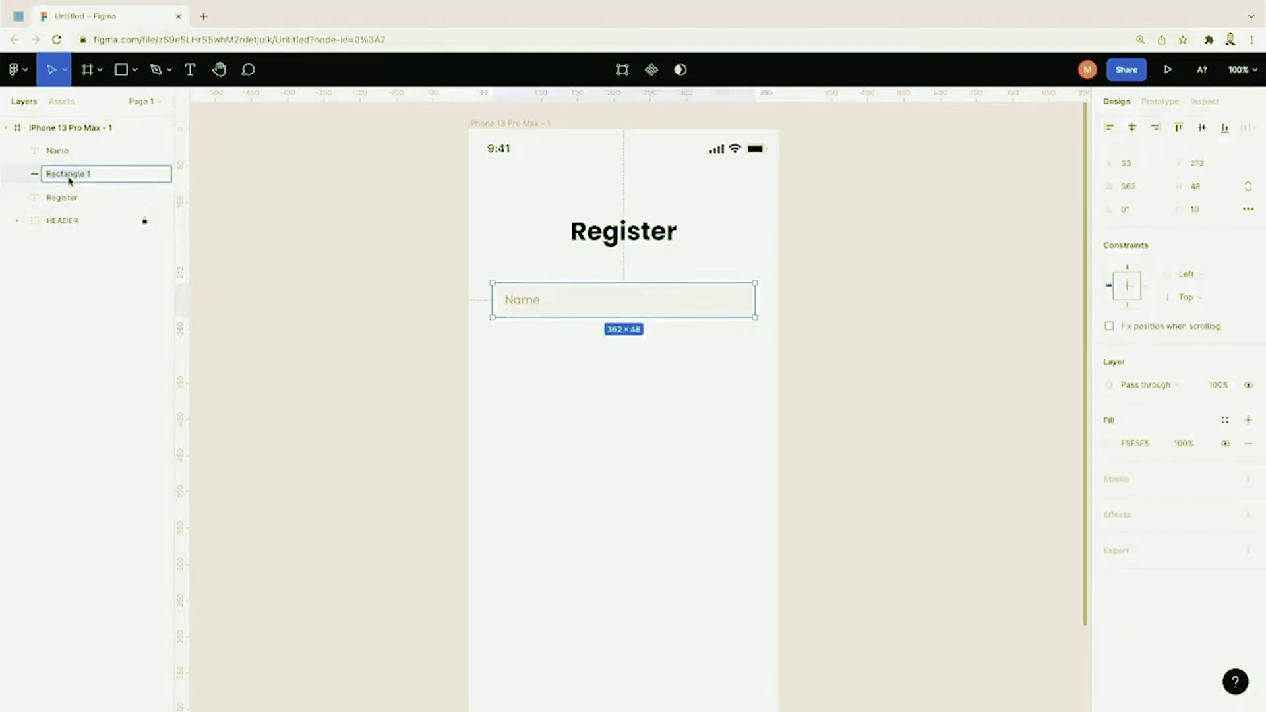
text(Input)
key(Return)
double_click(61, 198)
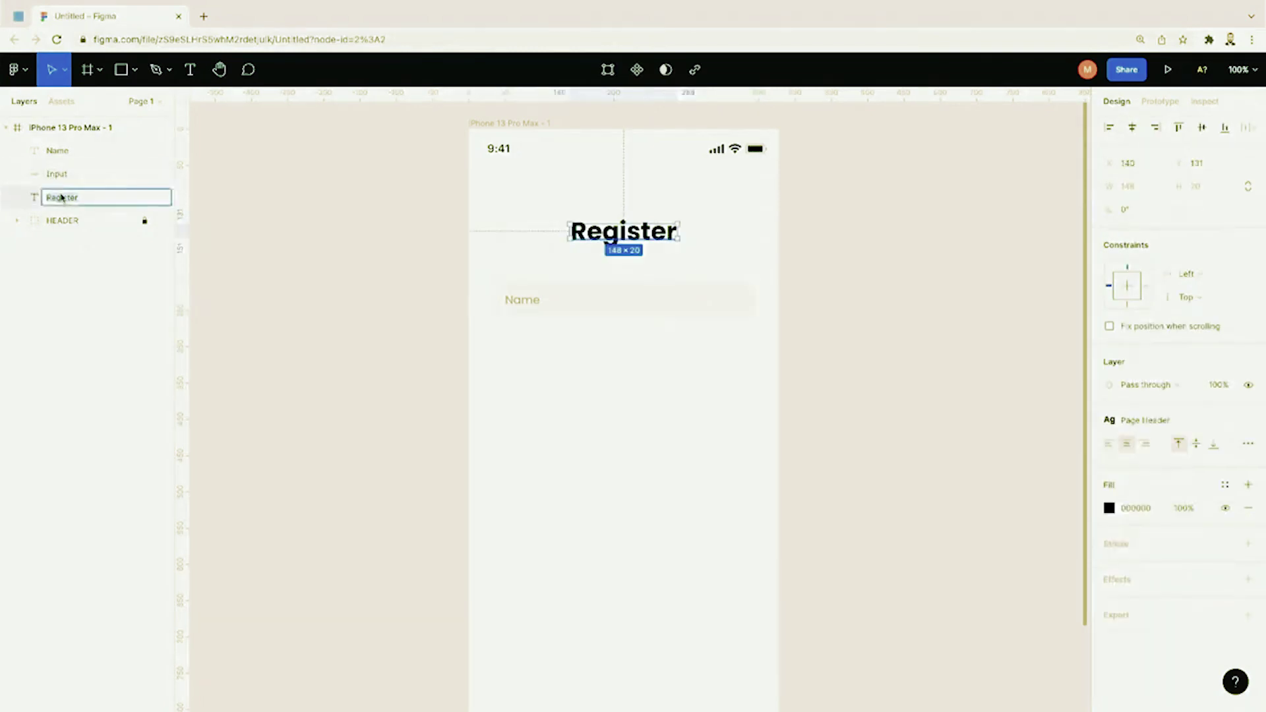
text(Page Title)
key(Return)
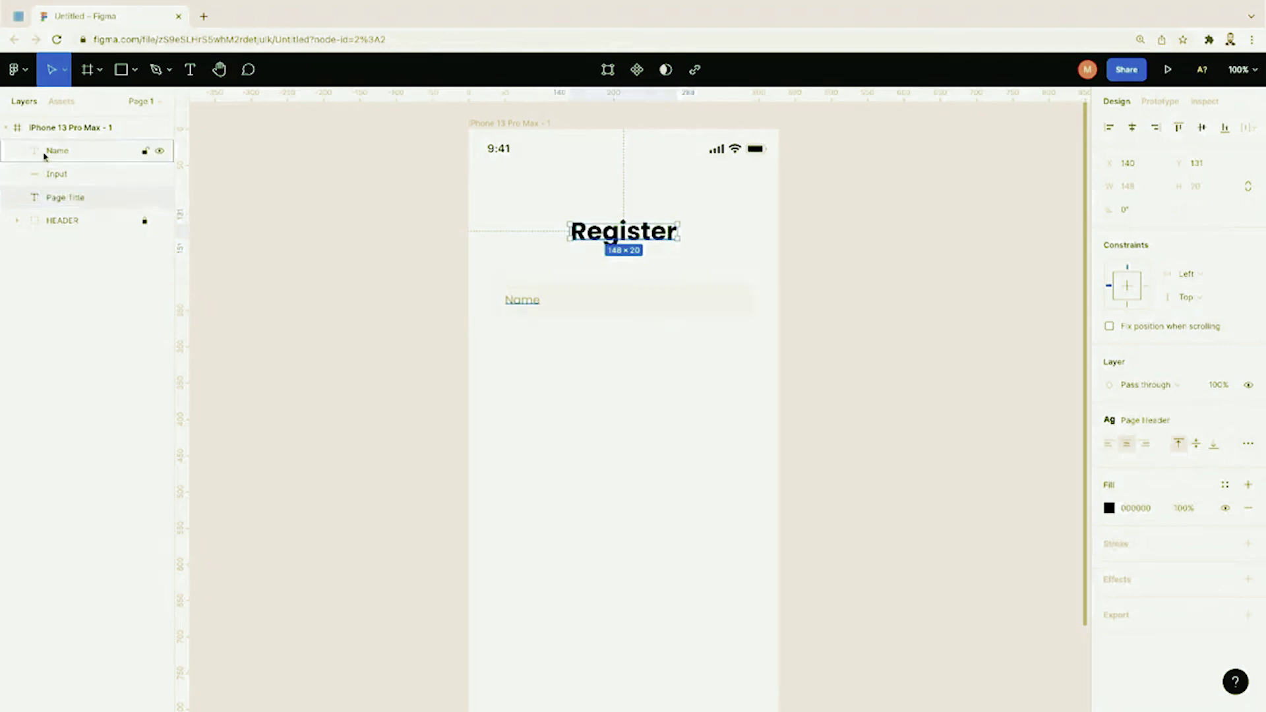
double_click(58, 152)
key(BackSpace)
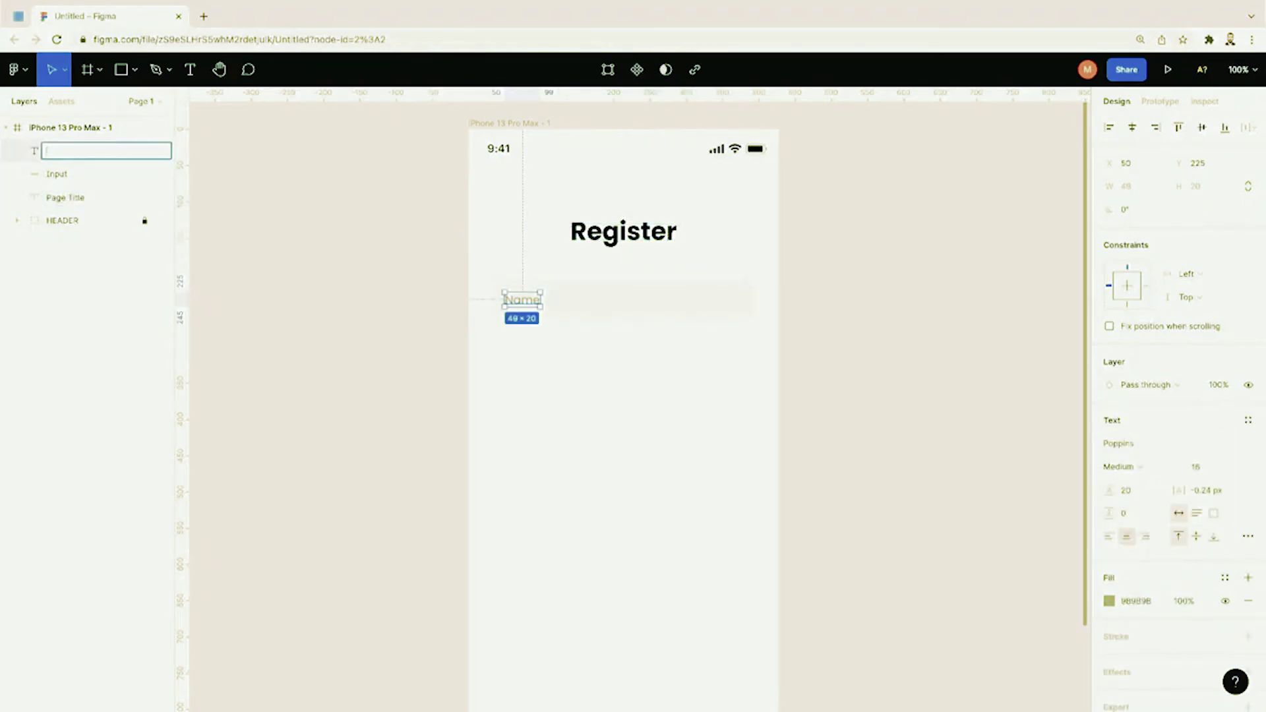
text(Label)
key(Return)
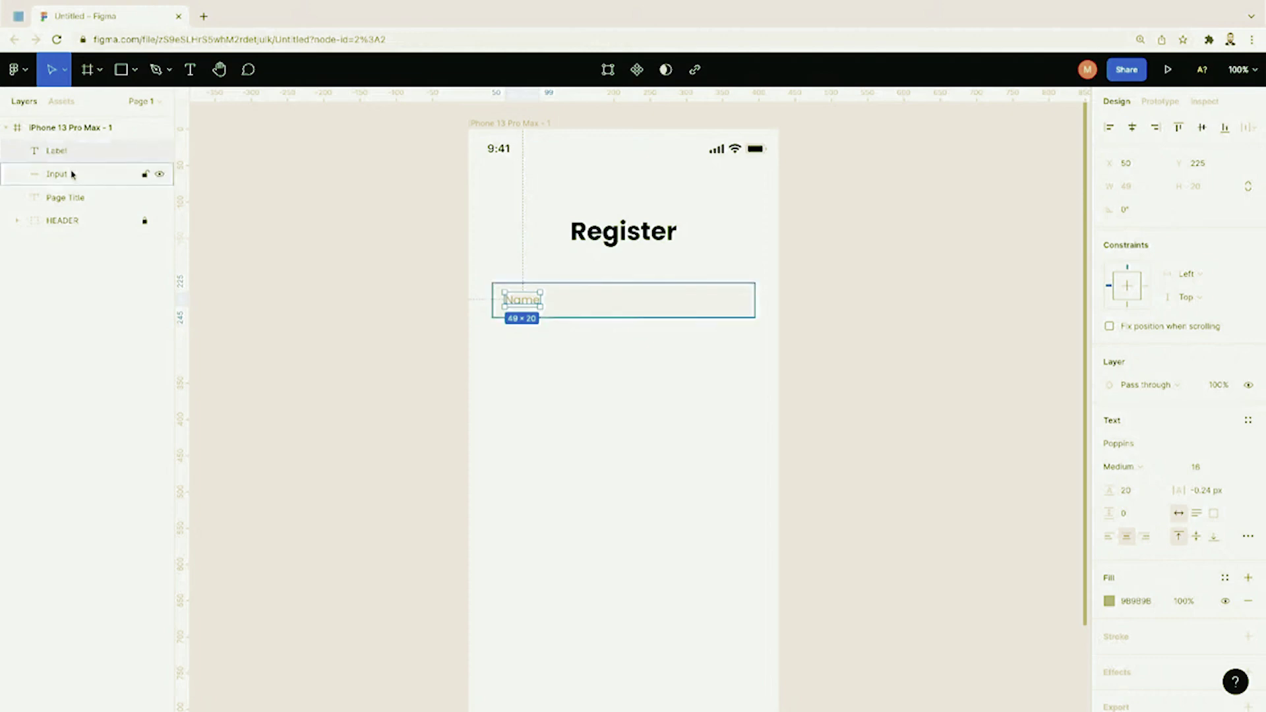
Step: Group Label and Input together and name the group 'Name Field'
click(74, 174)
click(73, 156)
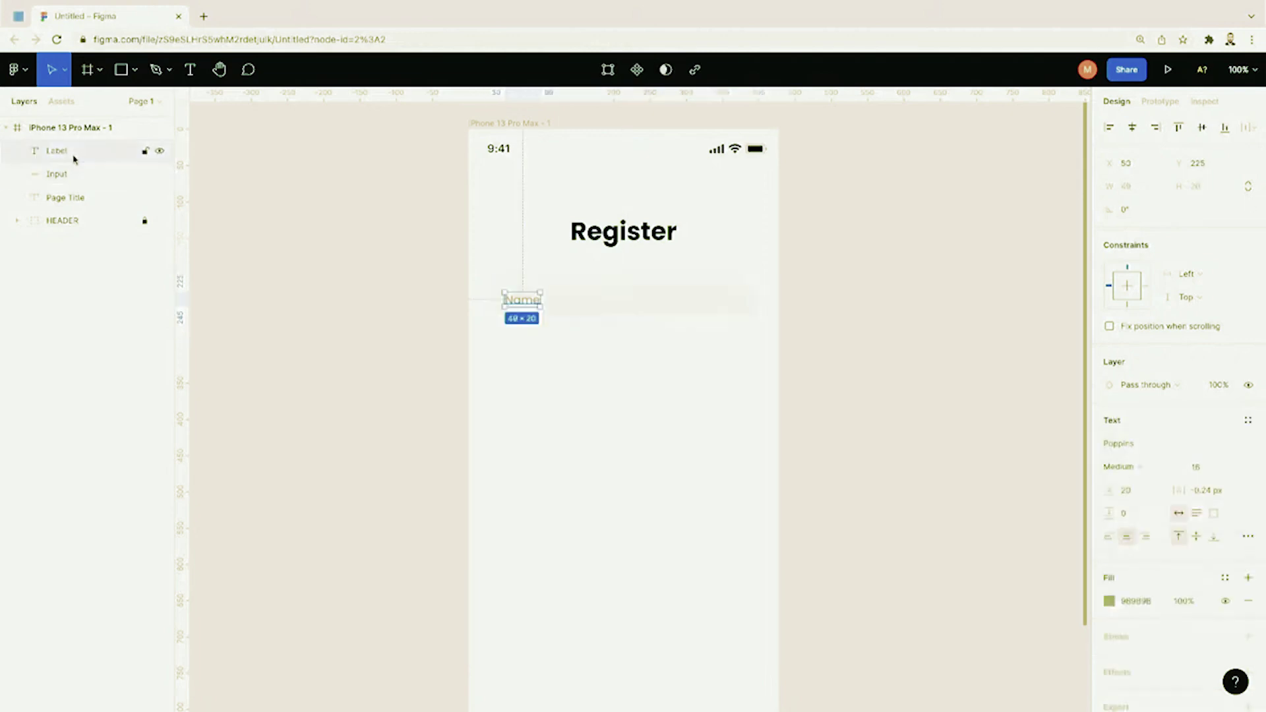
shift+click(74, 176)
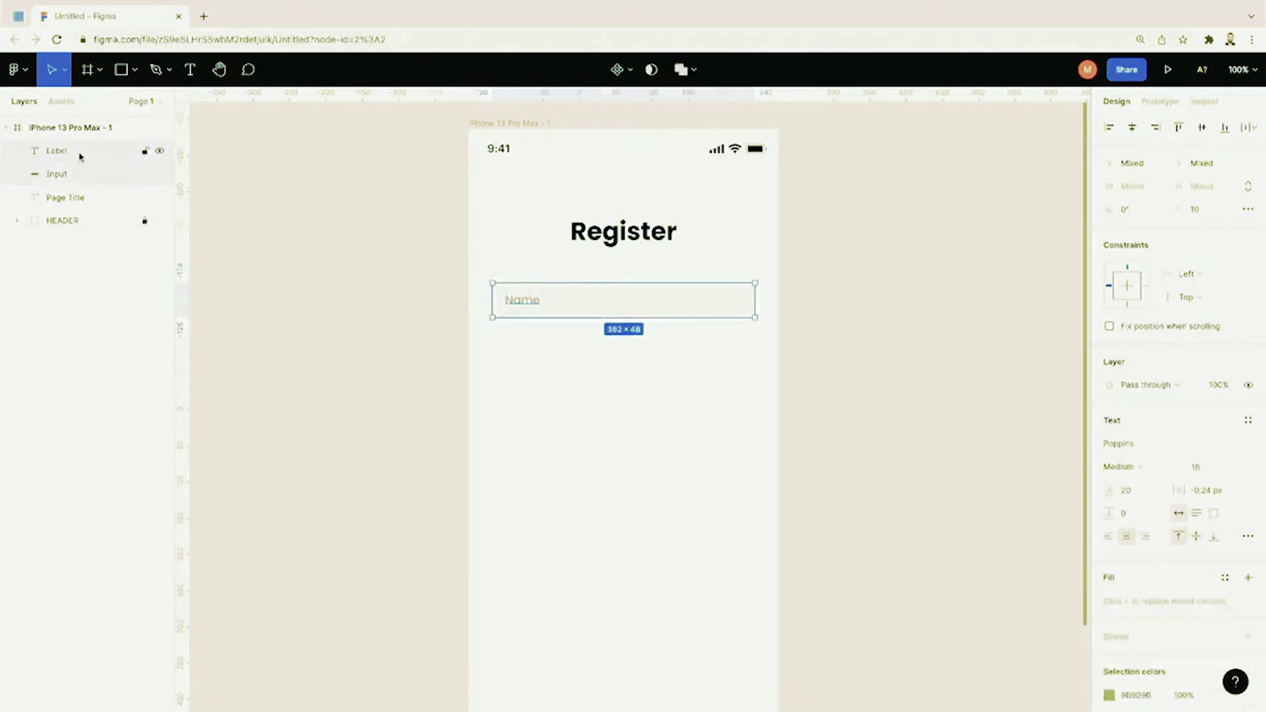
right_click(78, 175)
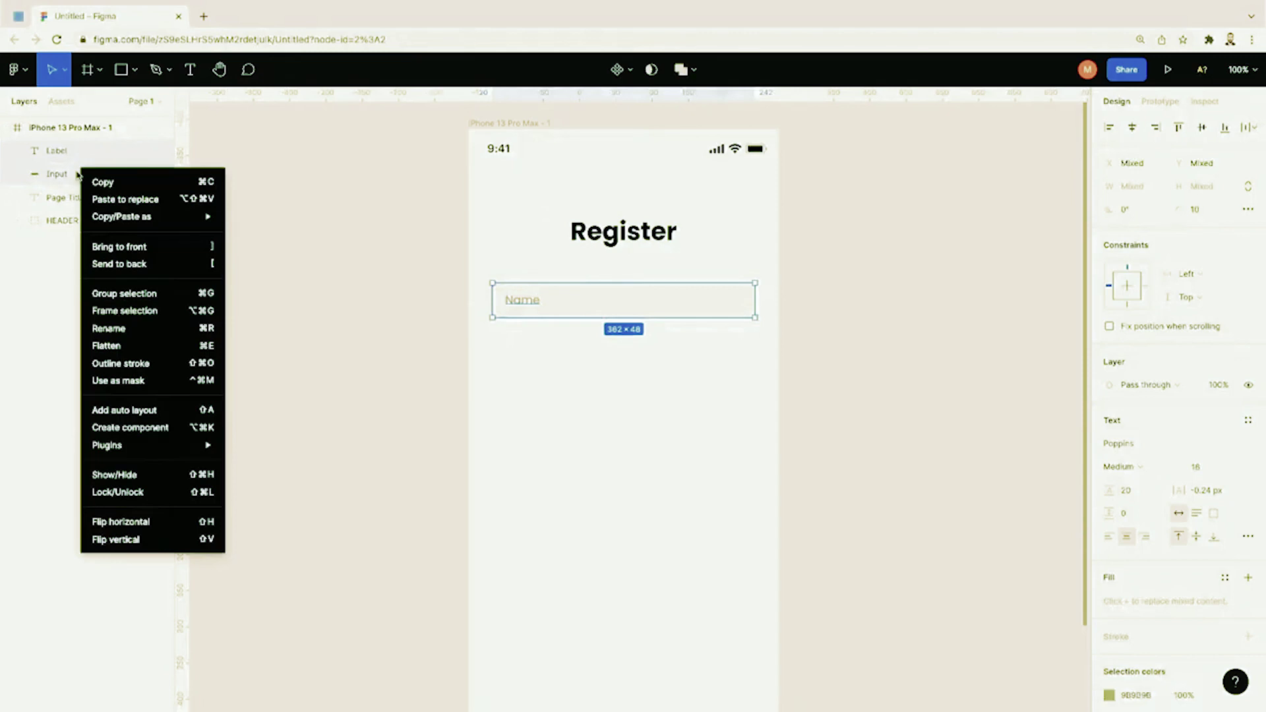
click(131, 294)
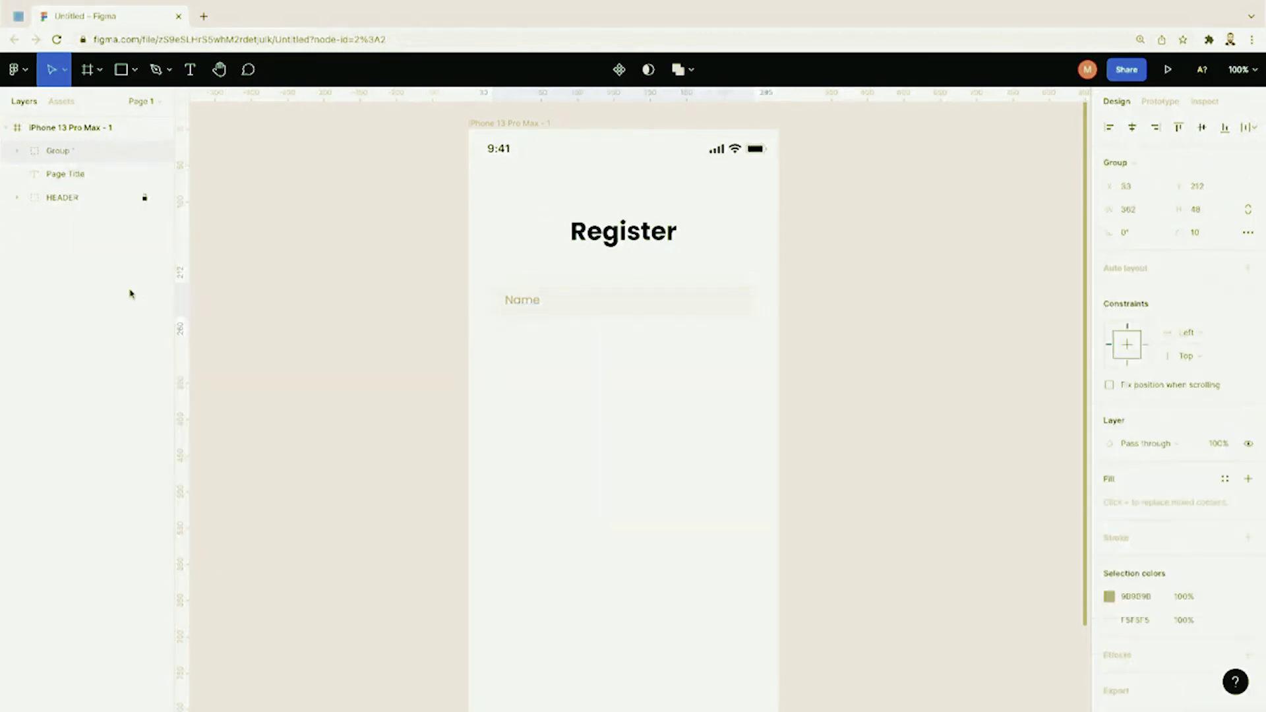
double_click(62, 155)
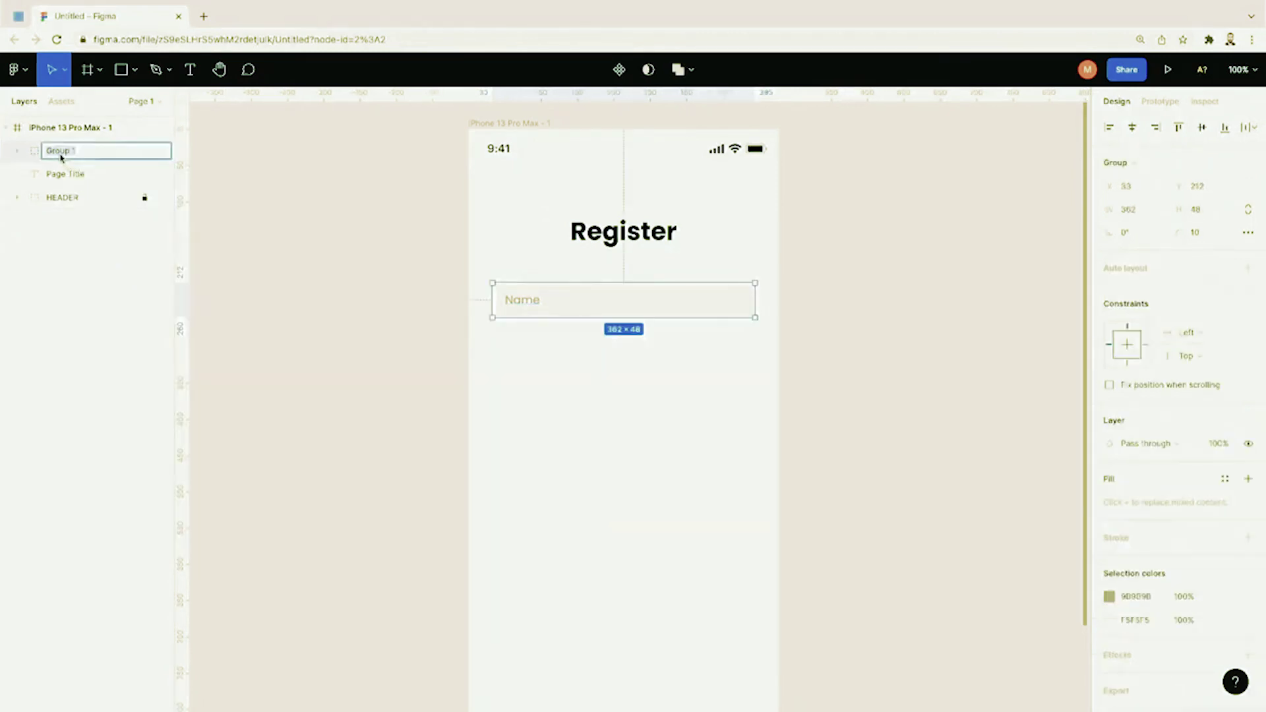
text(Name Field)
key(Return)
Step: Duplicate the Name Field group and place the copy below the first field
click(17, 152)
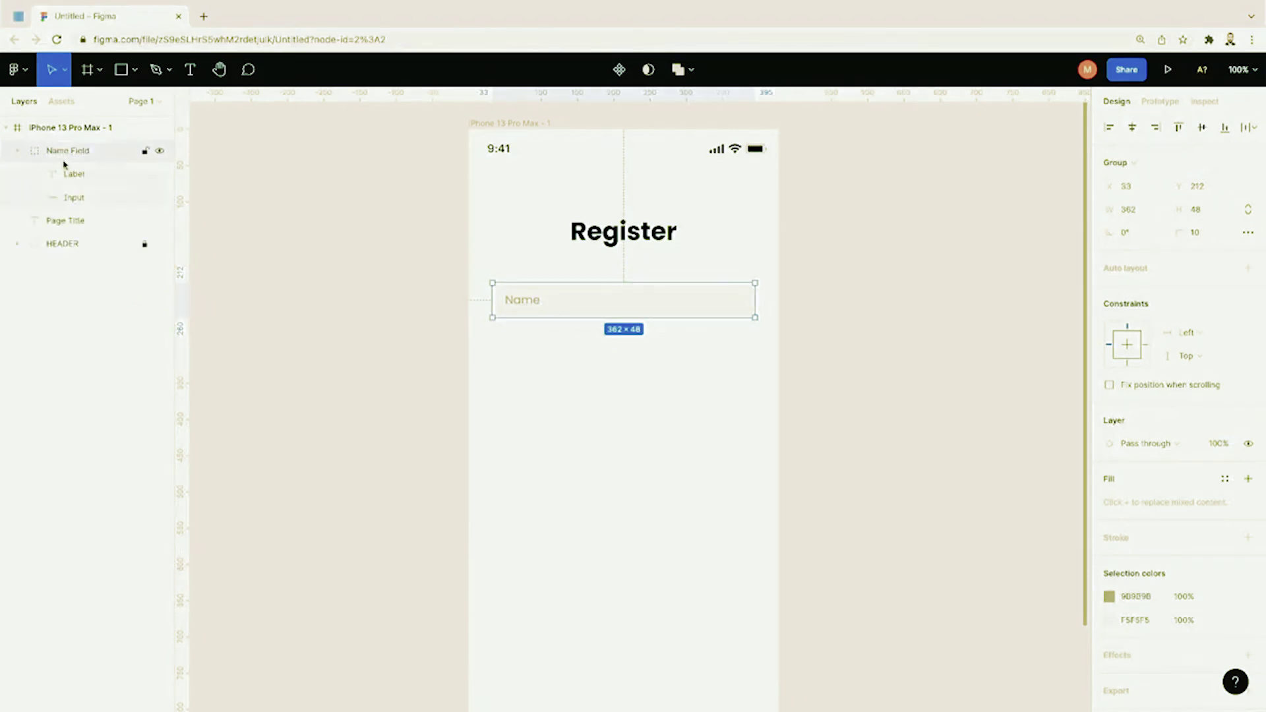
click(72, 198)
click(70, 184)
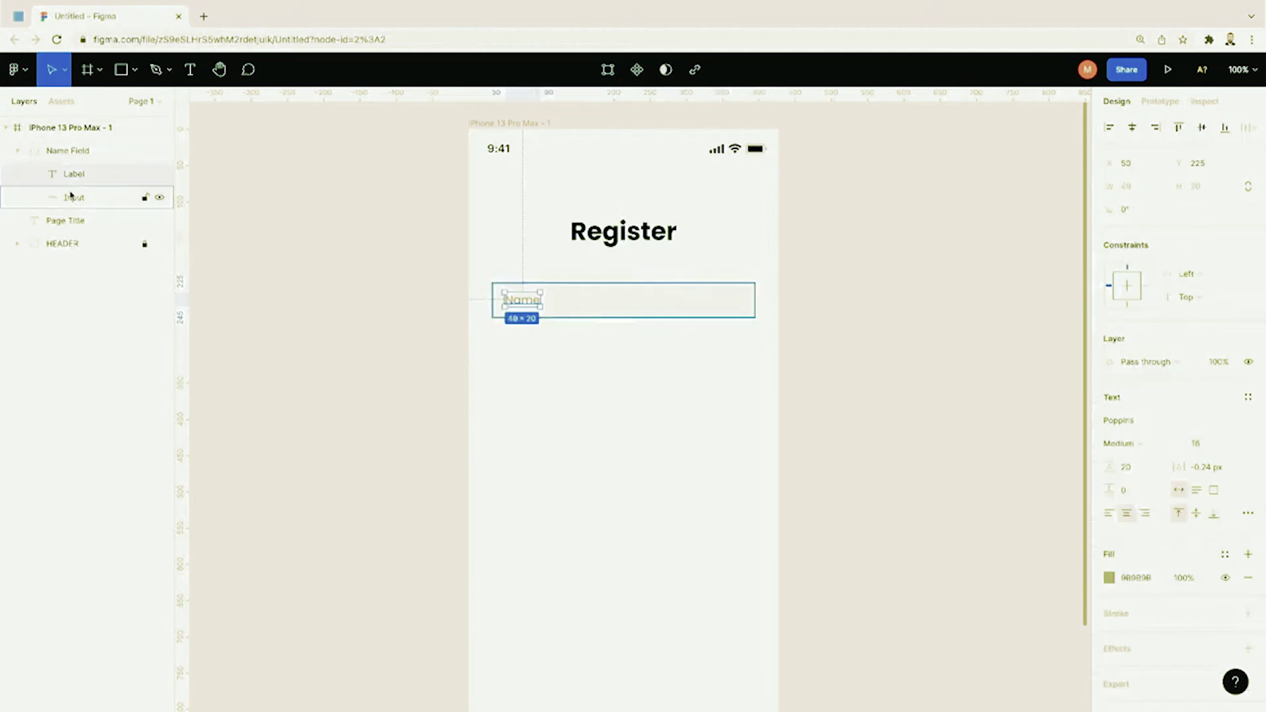
click(72, 196)
click(331, 325)
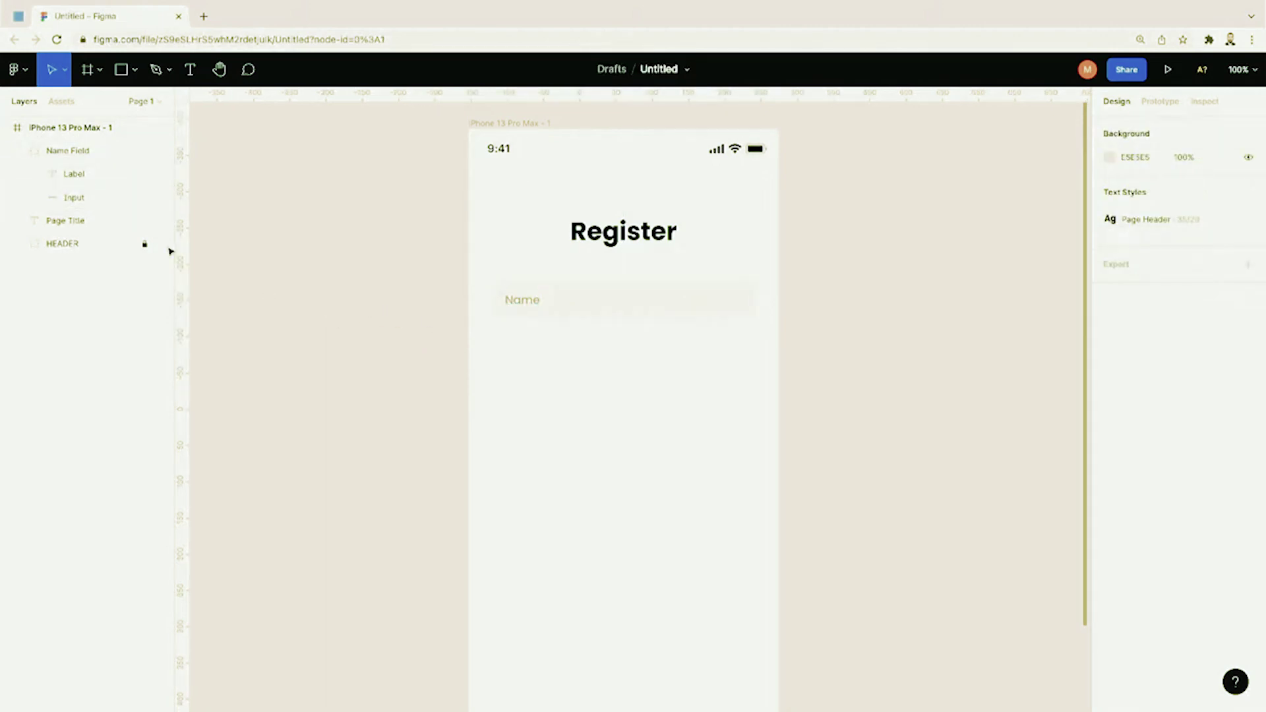
click(6, 127)
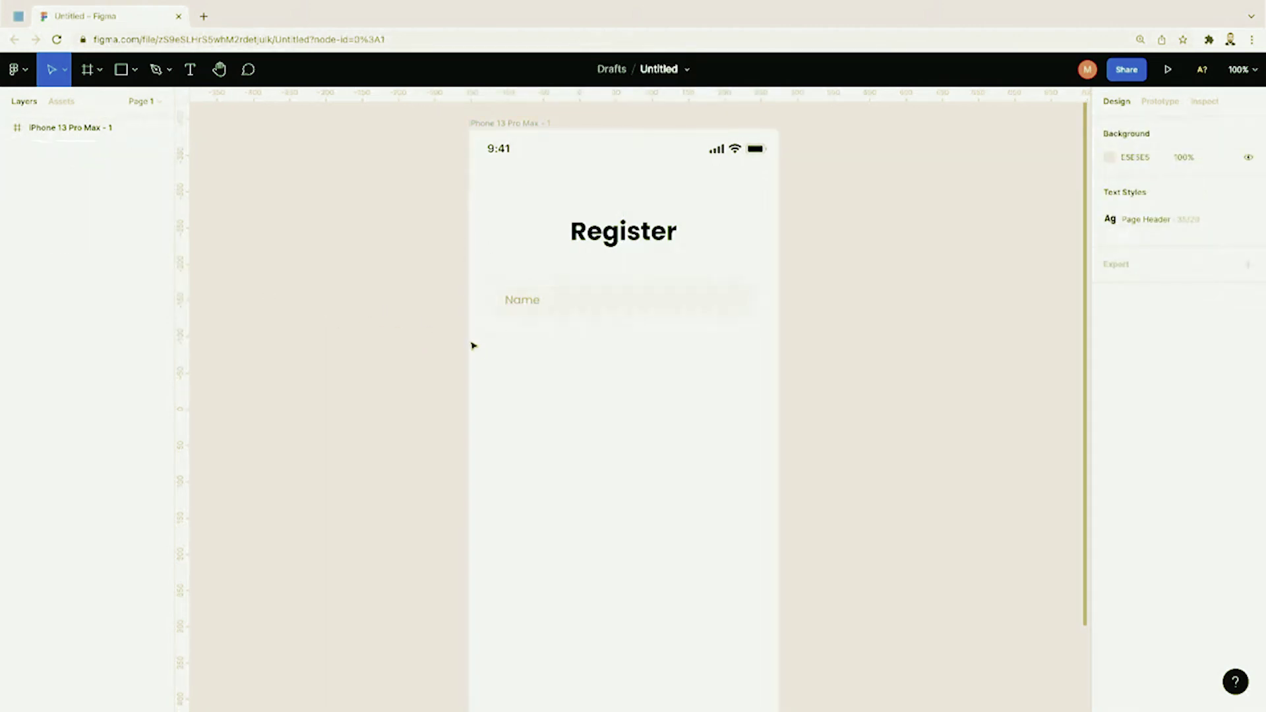
click(6, 127)
click(61, 153)
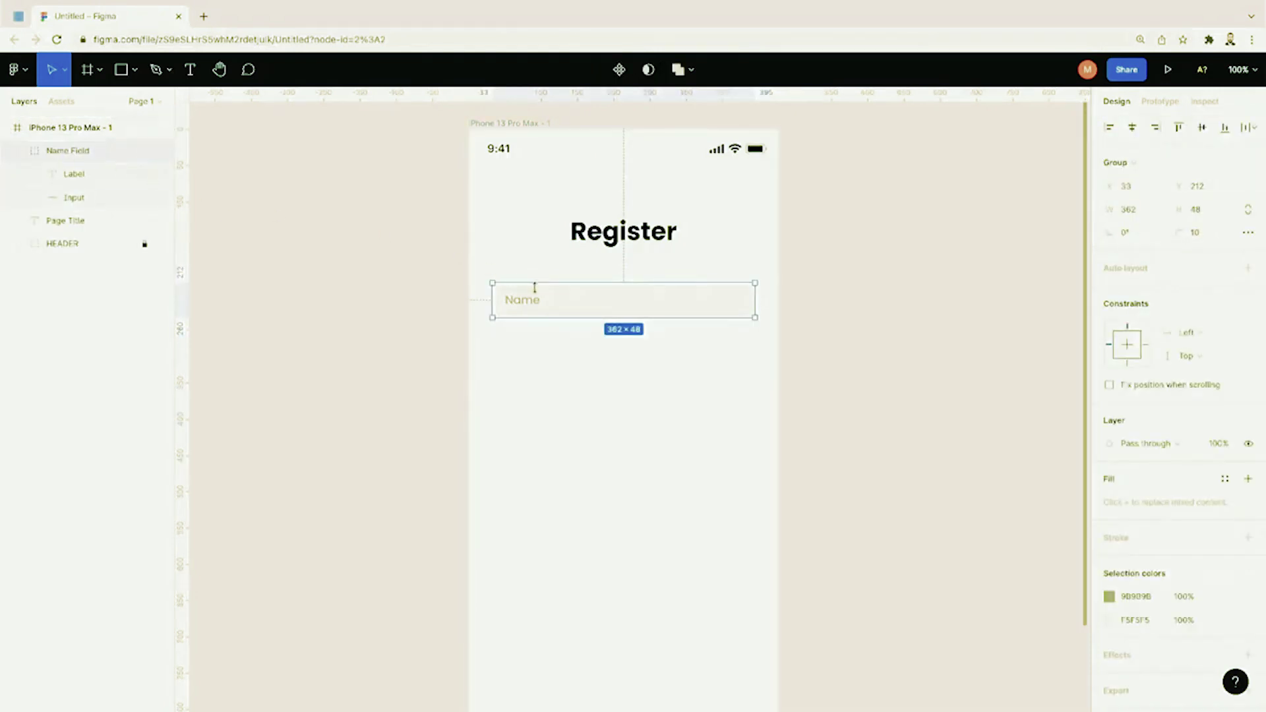
key(ctrl+c)
key(ctrl+v)
drag(557, 308, 558, 357)
click(453, 350)
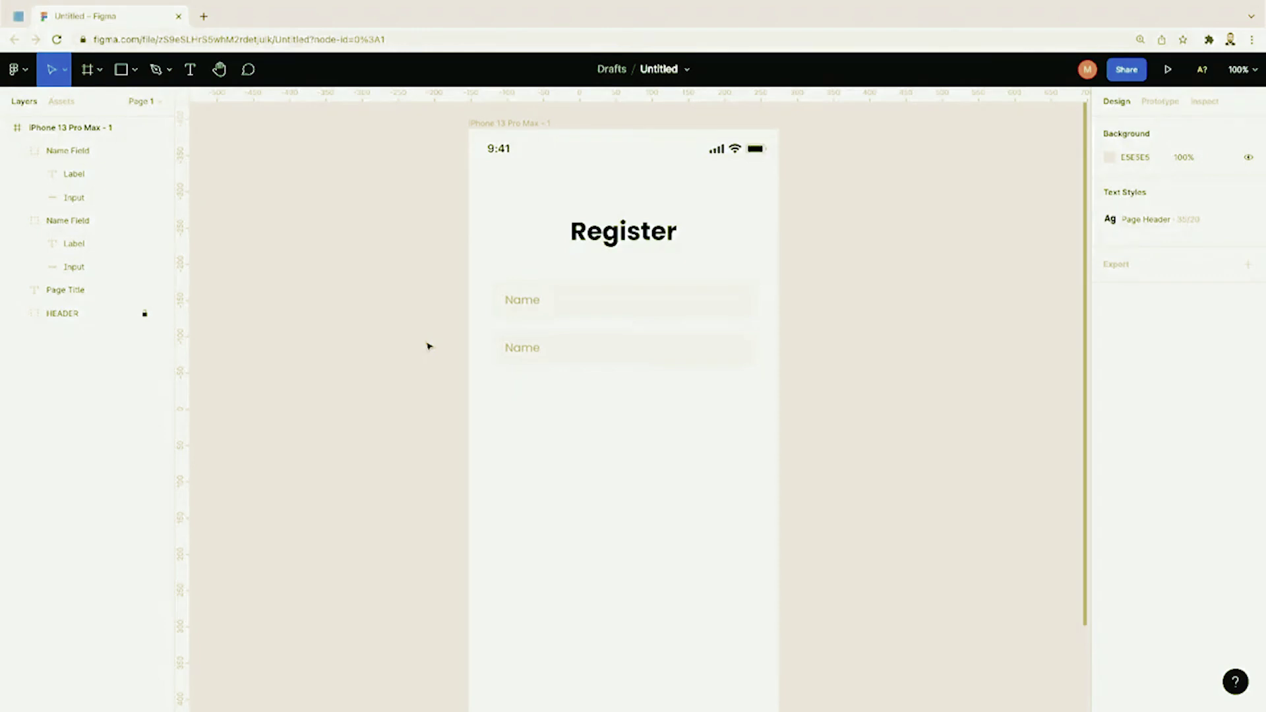
Step: Relabel the copied field 'Email' and rename its group 'Email Field'
double_click(521, 355)
double_click(523, 349)
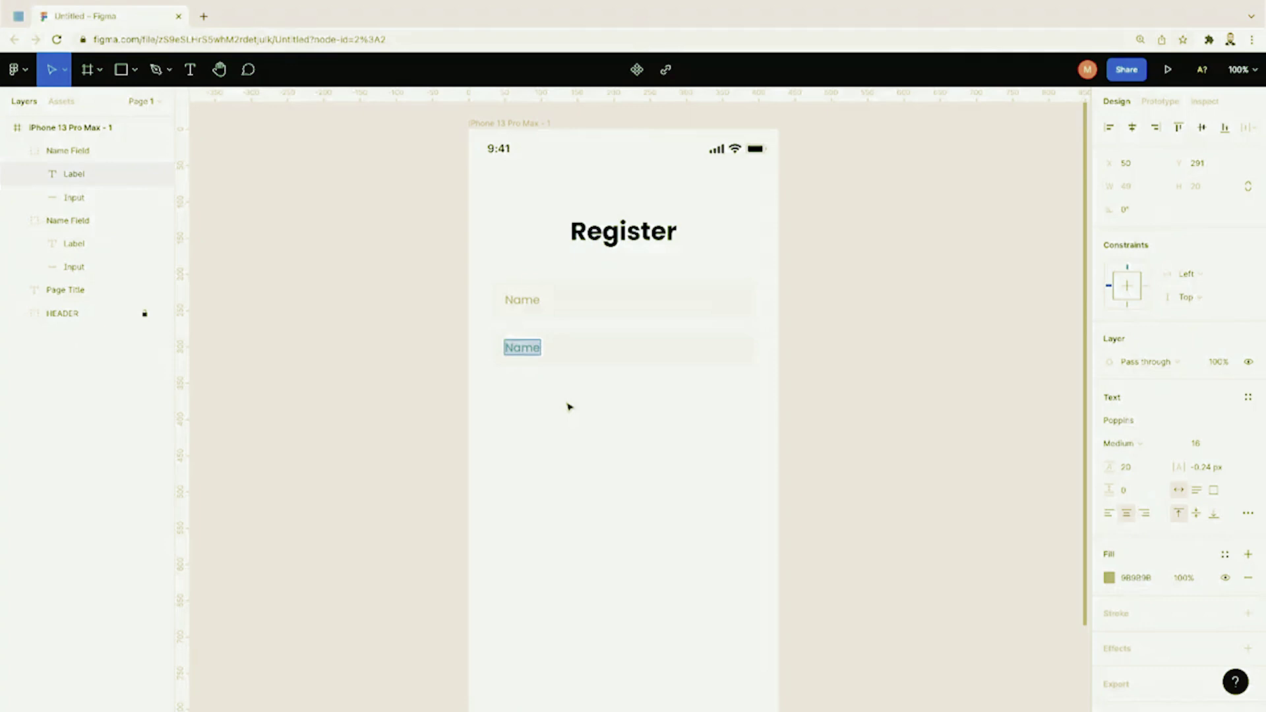
key(BackSpace)
text(Email)
key(Escape)
click(602, 457)
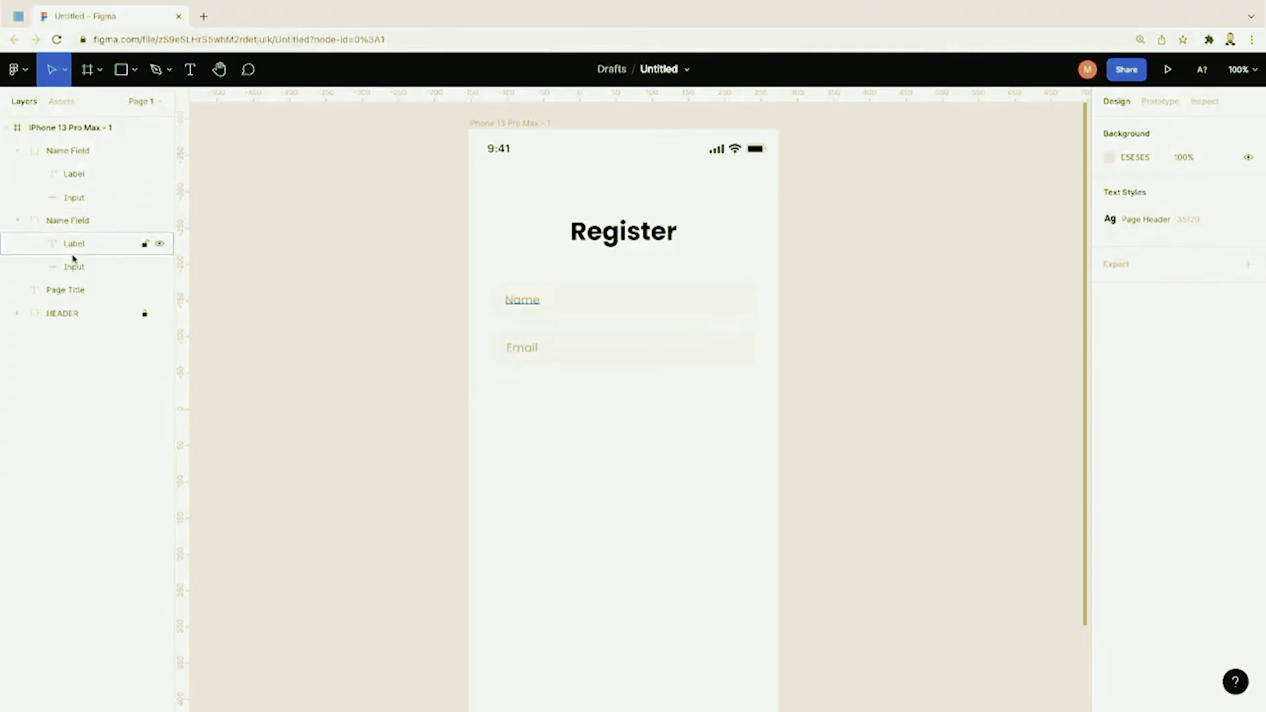
double_click(66, 151)
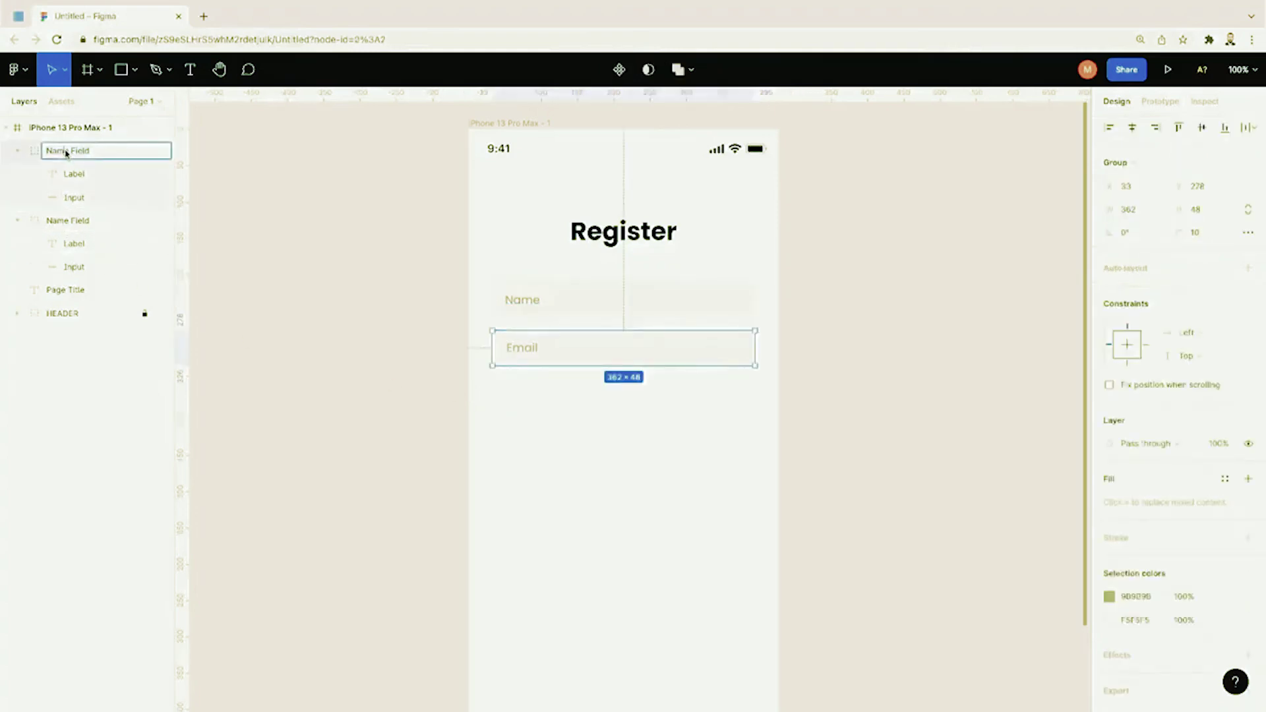
text(Email Field)
key(Return)
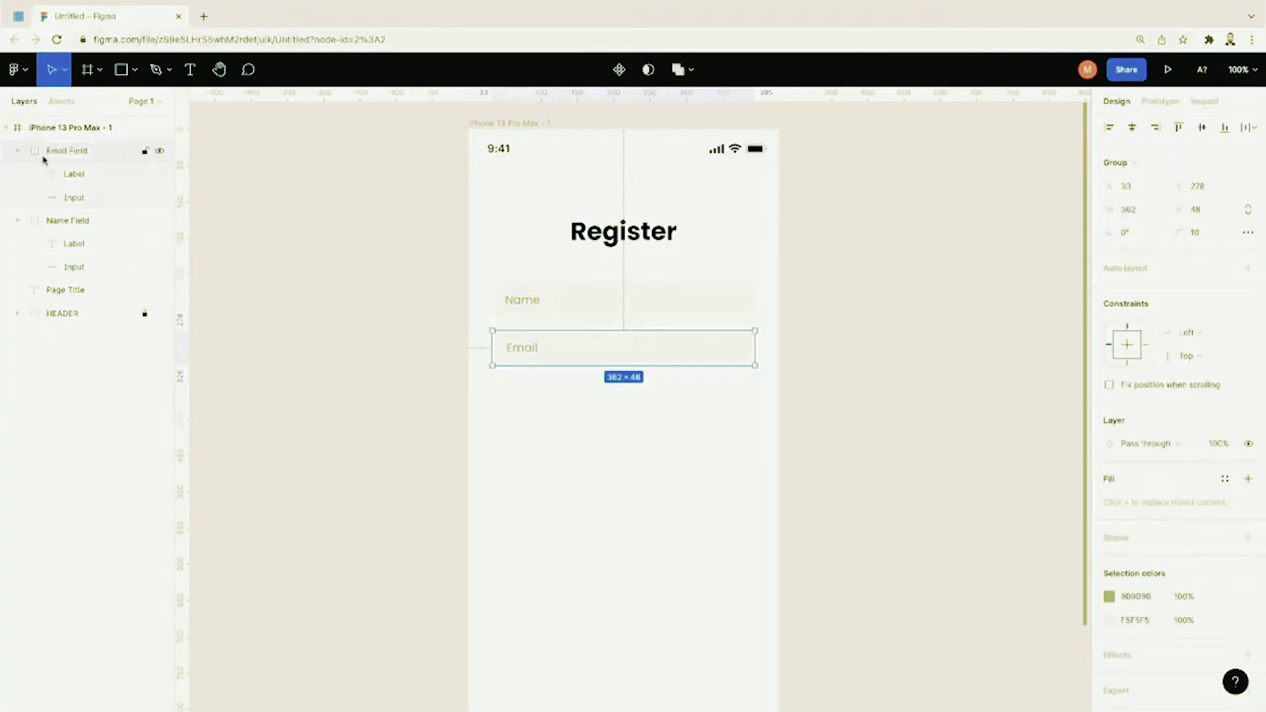
click(18, 151)
click(17, 174)
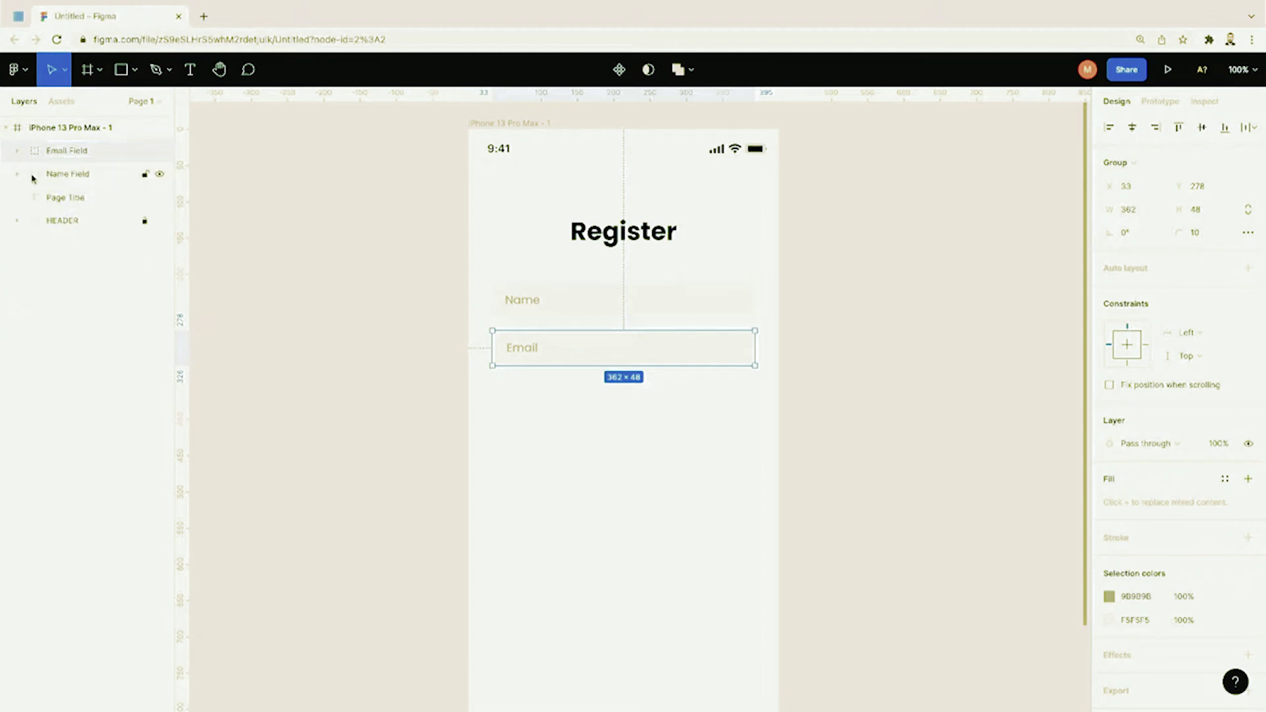
Step: Move HEADER to the top of the layers, Name Field above Email Field, and paste another Name field
click(64, 199)
click(64, 160)
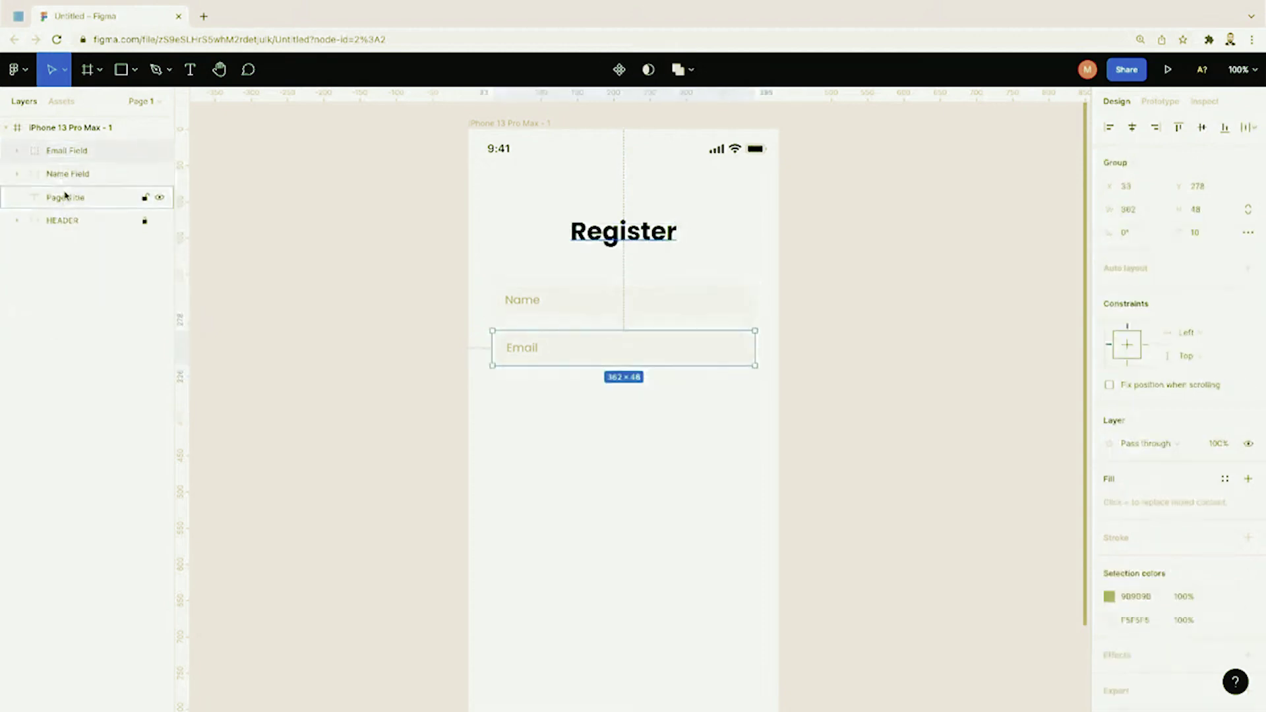
click(64, 198)
key(ctrl+shift+bracketright)
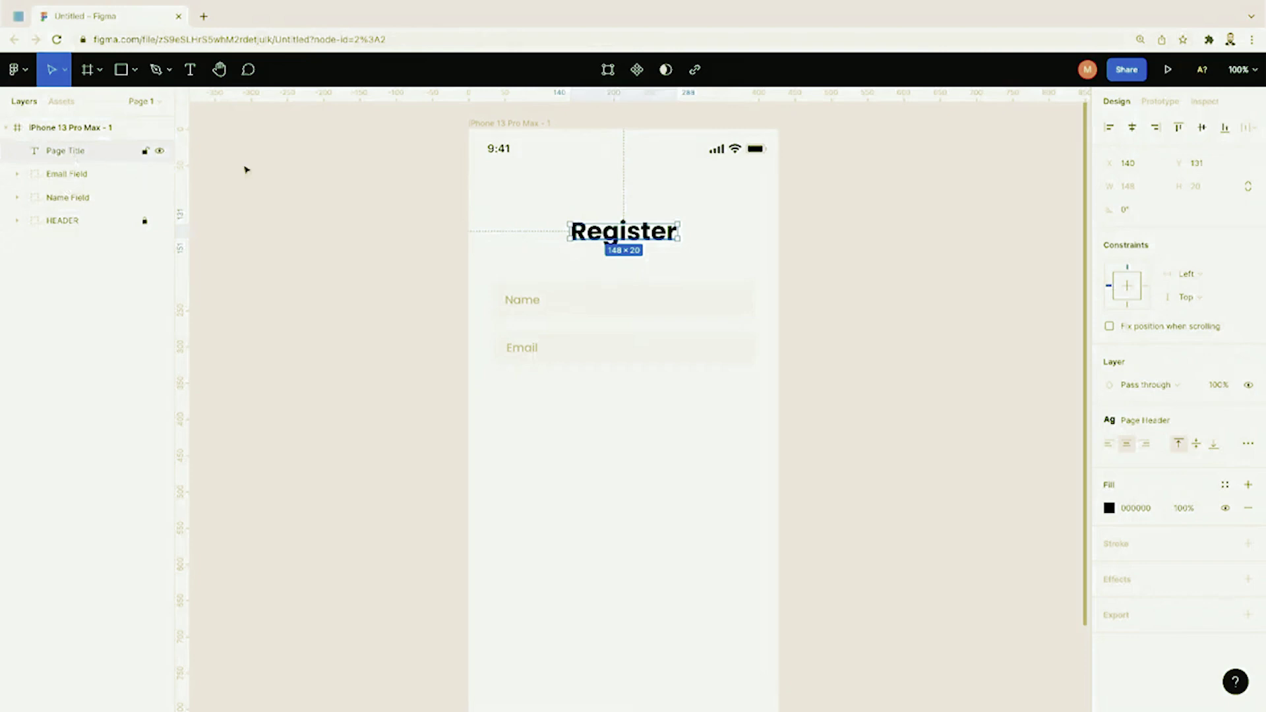
click(314, 226)
click(91, 157)
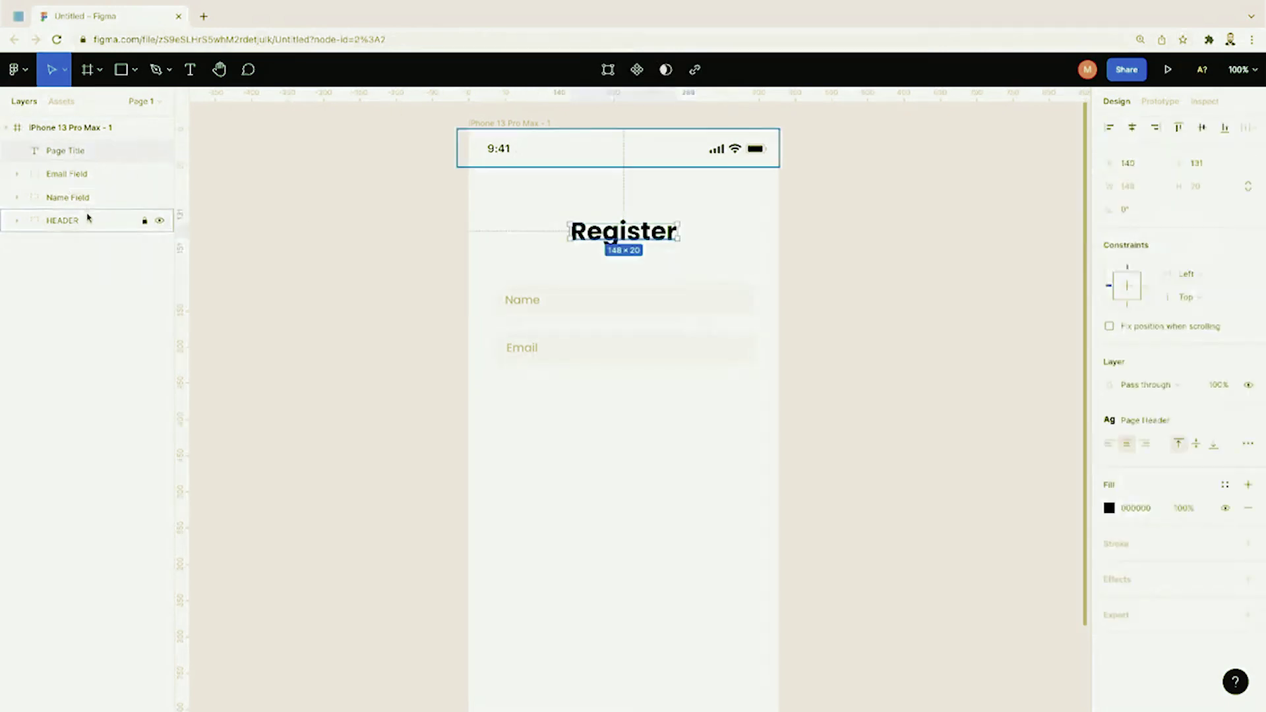
drag(87, 218, 82, 141)
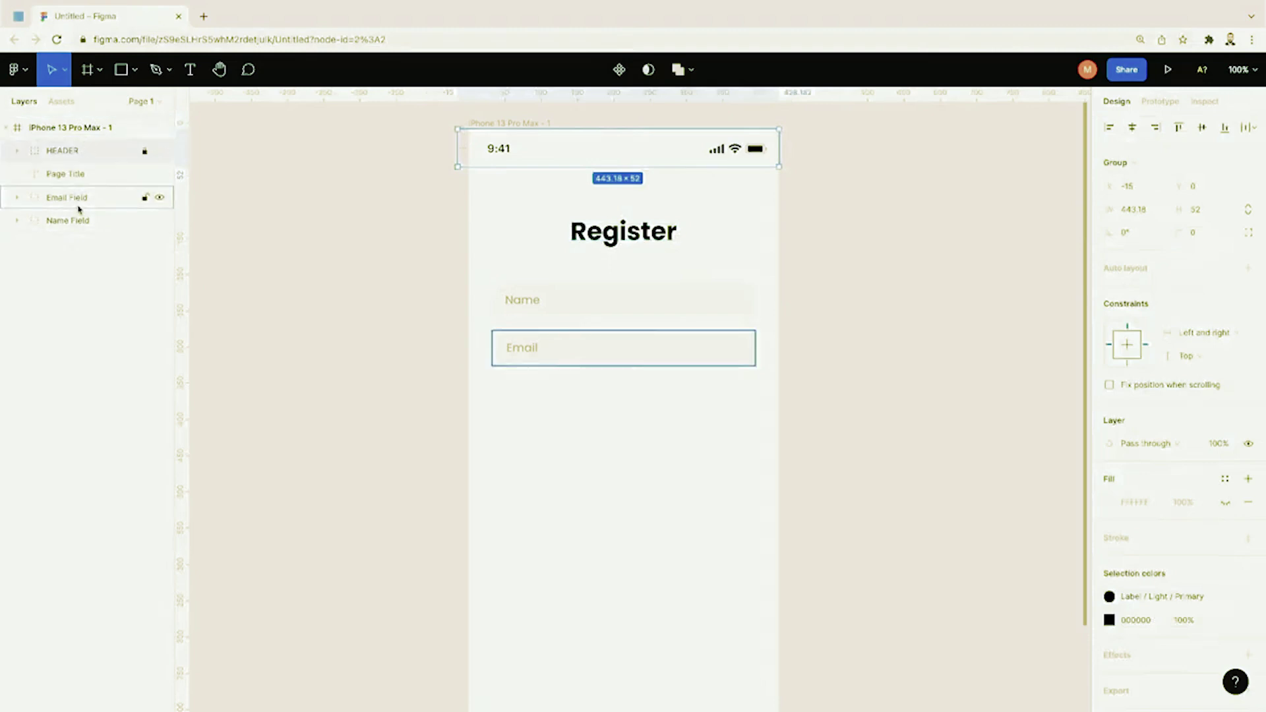
drag(78, 211, 79, 193)
click(285, 256)
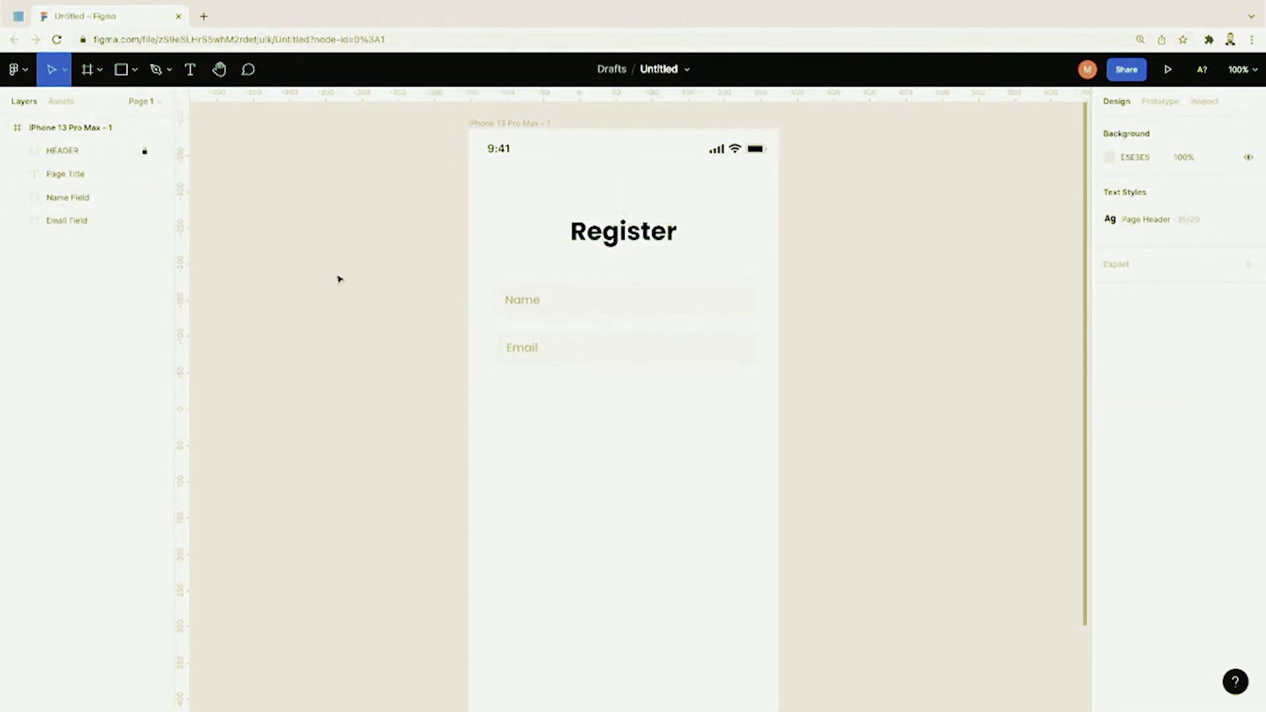
drag(444, 371, 576, 402)
key(ctrl+v)
Step: Drop the pasted field below Email and change its label from Name to 'Gender'
click(563, 434)
click(524, 394)
double_click(526, 396)
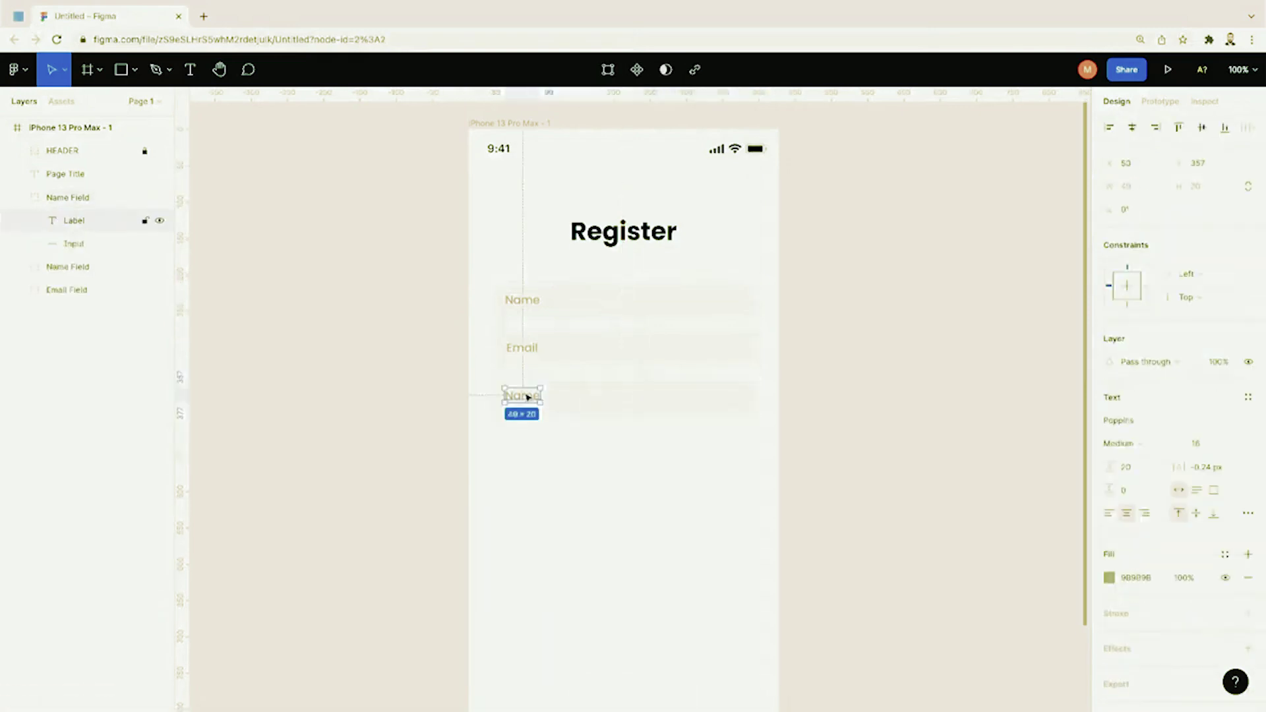
double_click(527, 397)
key(BackSpace)
text(Gender)
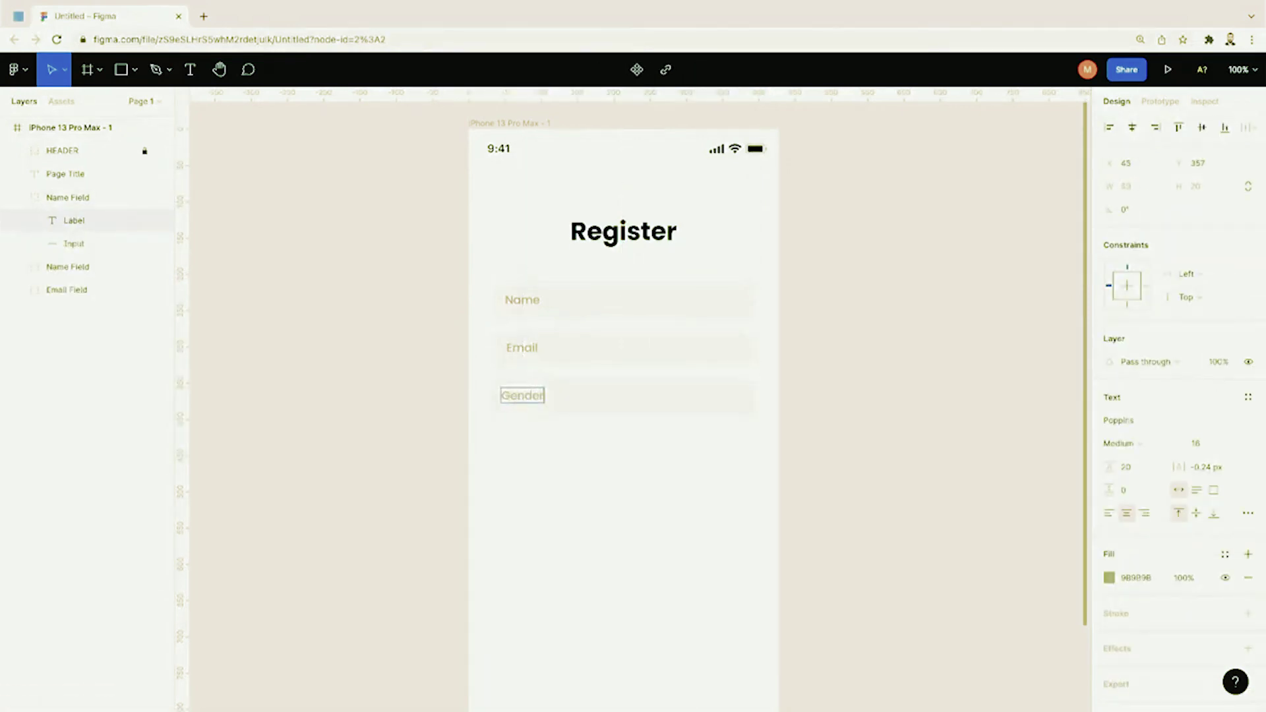
key(Escape)
click(549, 438)
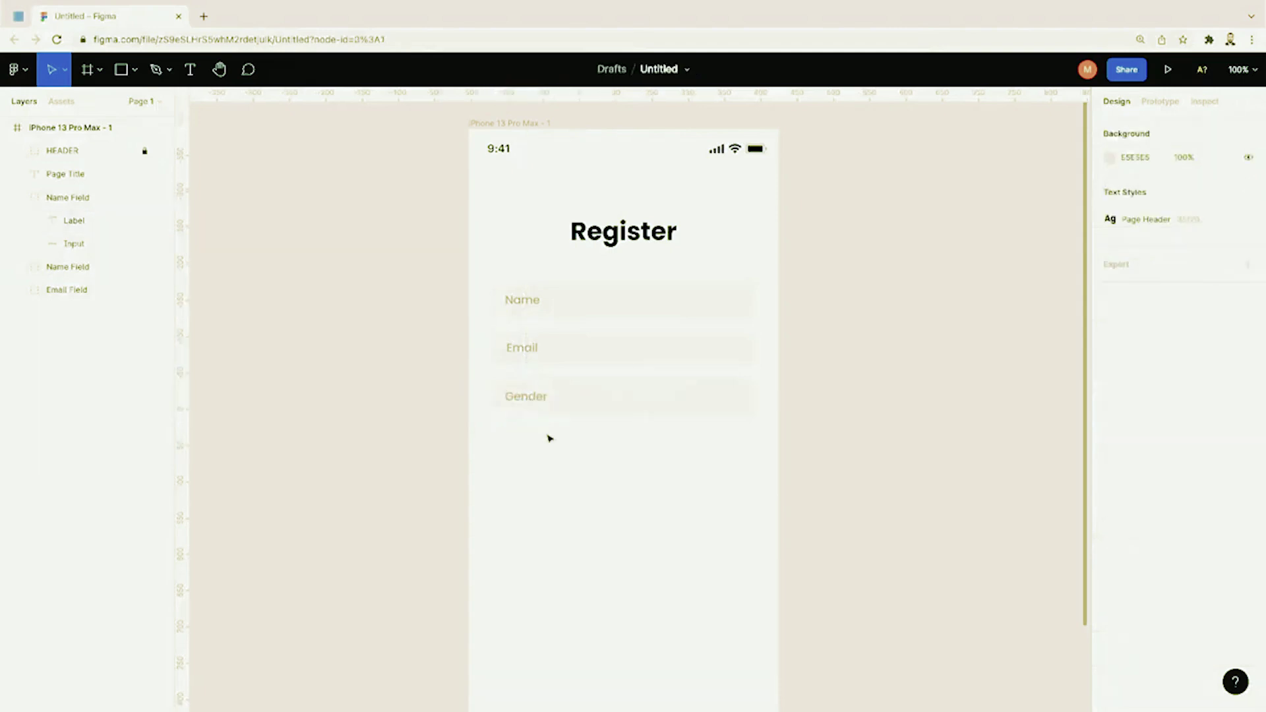
key(ctrl+minus)
key(ctrl+plus)
scroll(554, 458, down, 2)
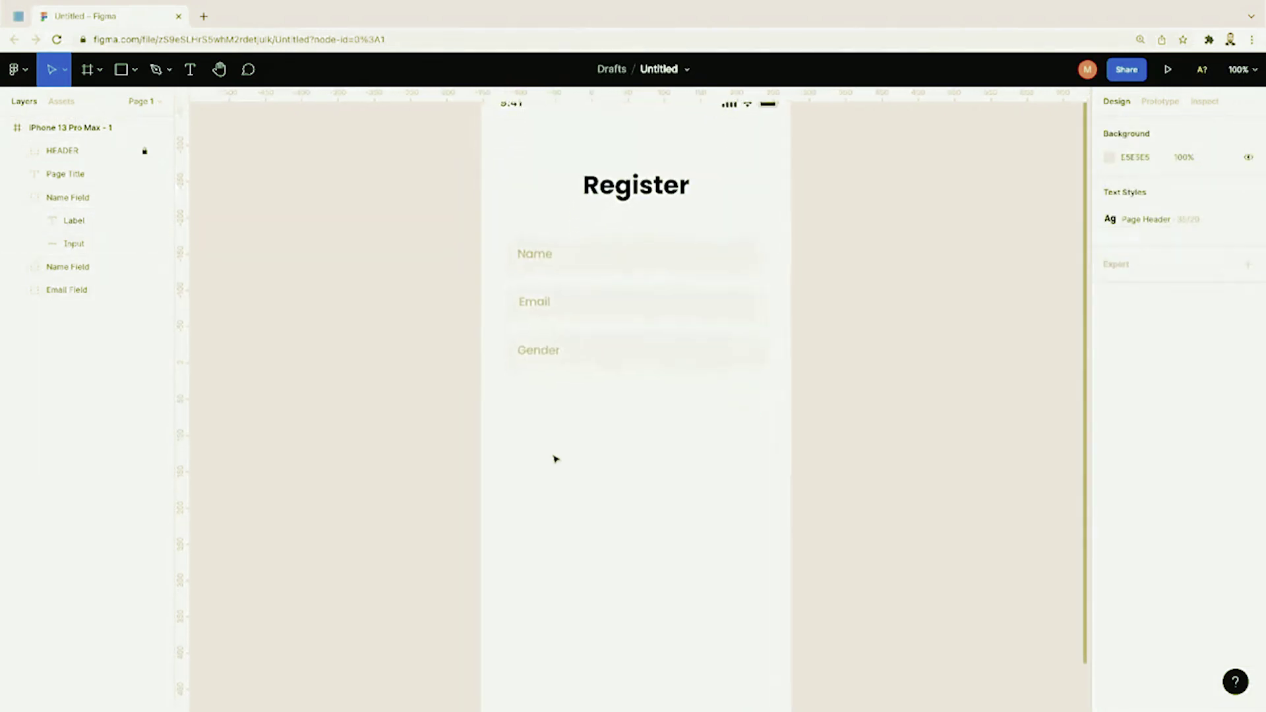
scroll(555, 458, down, 2)
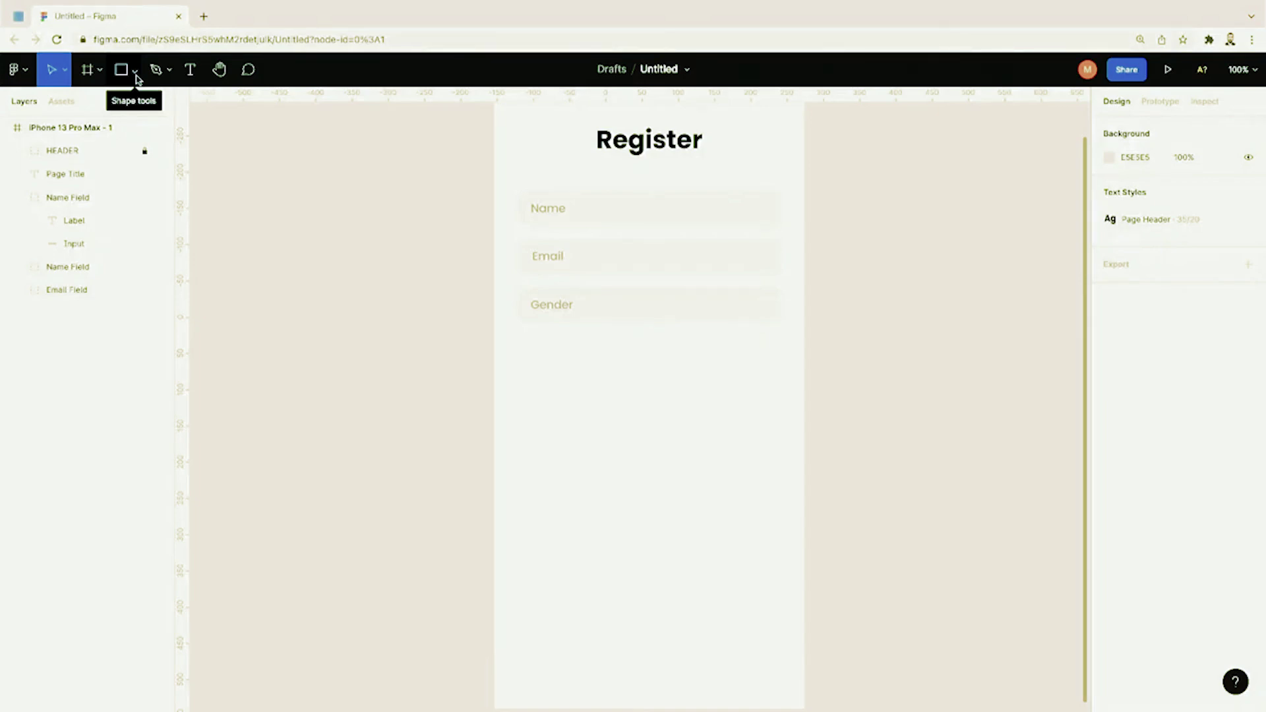
Step: Draw a wide 360×54 rectangle below the Name, Email and Gender fields
click(137, 71)
click(135, 102)
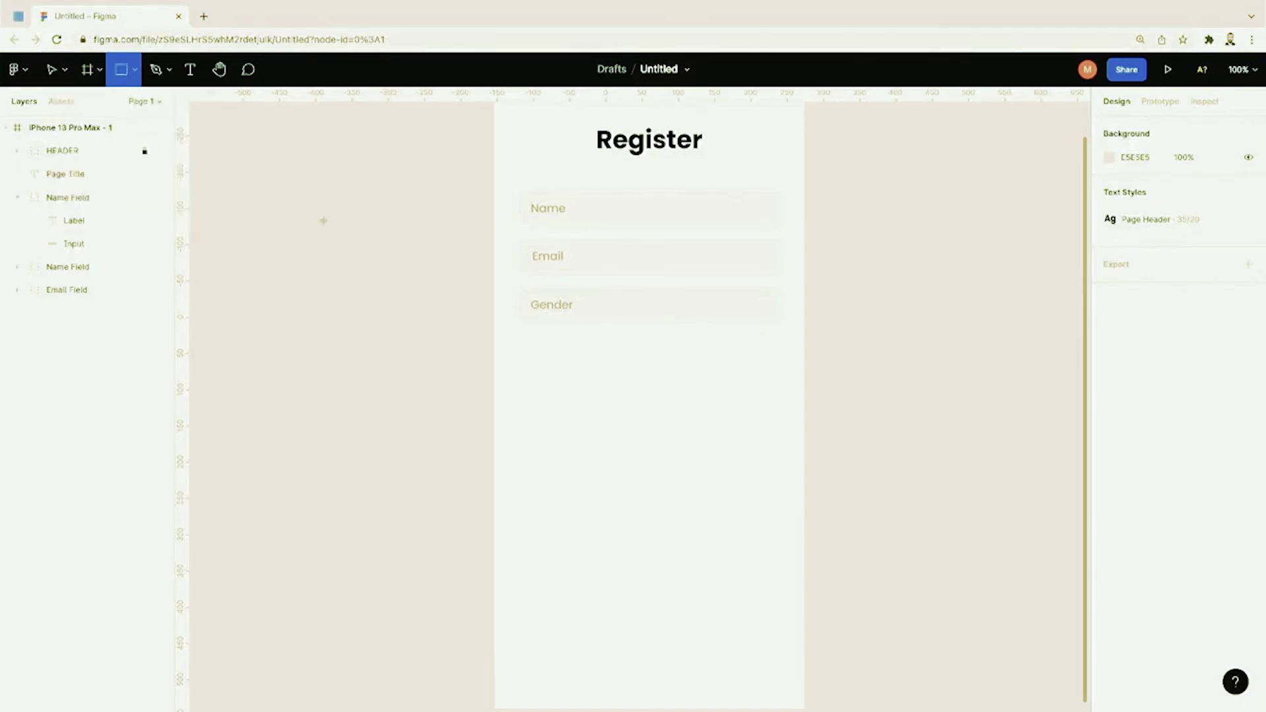
mouse_move(521, 502)
mouse_down()
mouse_move(636, 509)
mouse_move(744, 553)
mouse_move(780, 545)
mouse_up()
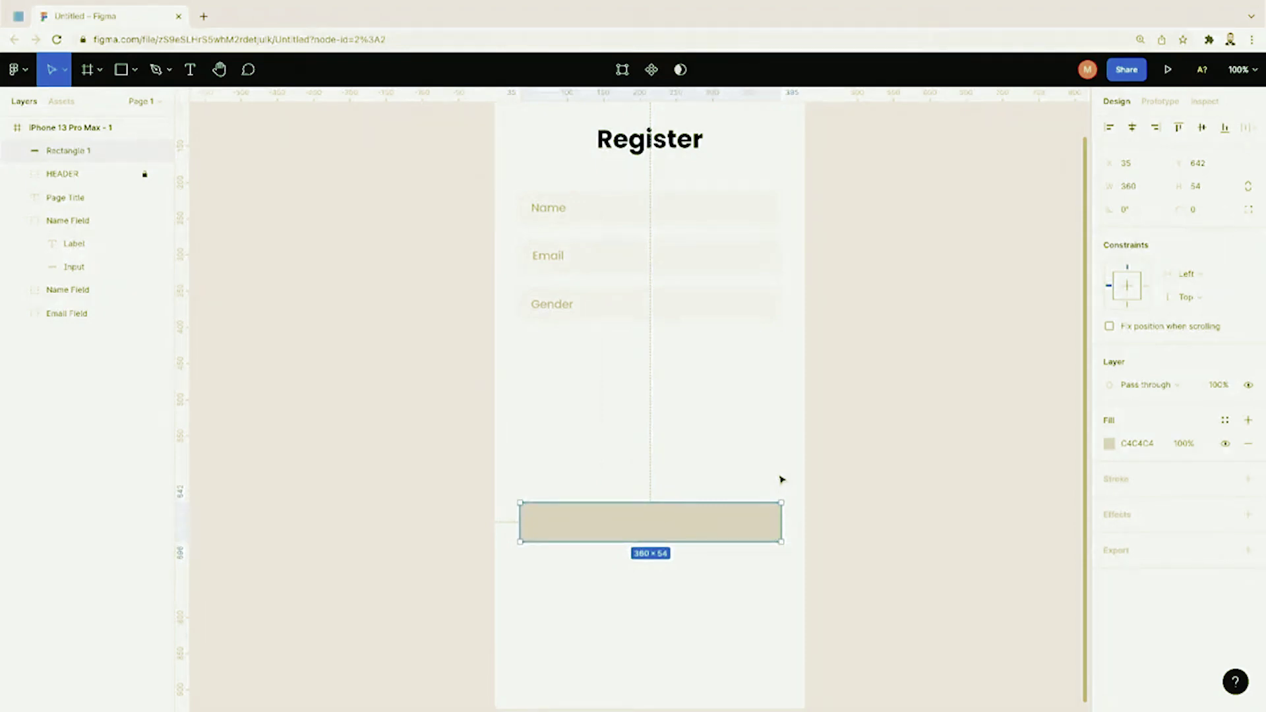
Step: Give the rectangle a light blue 63B0FF fill and nudge it slightly higher
click(1110, 444)
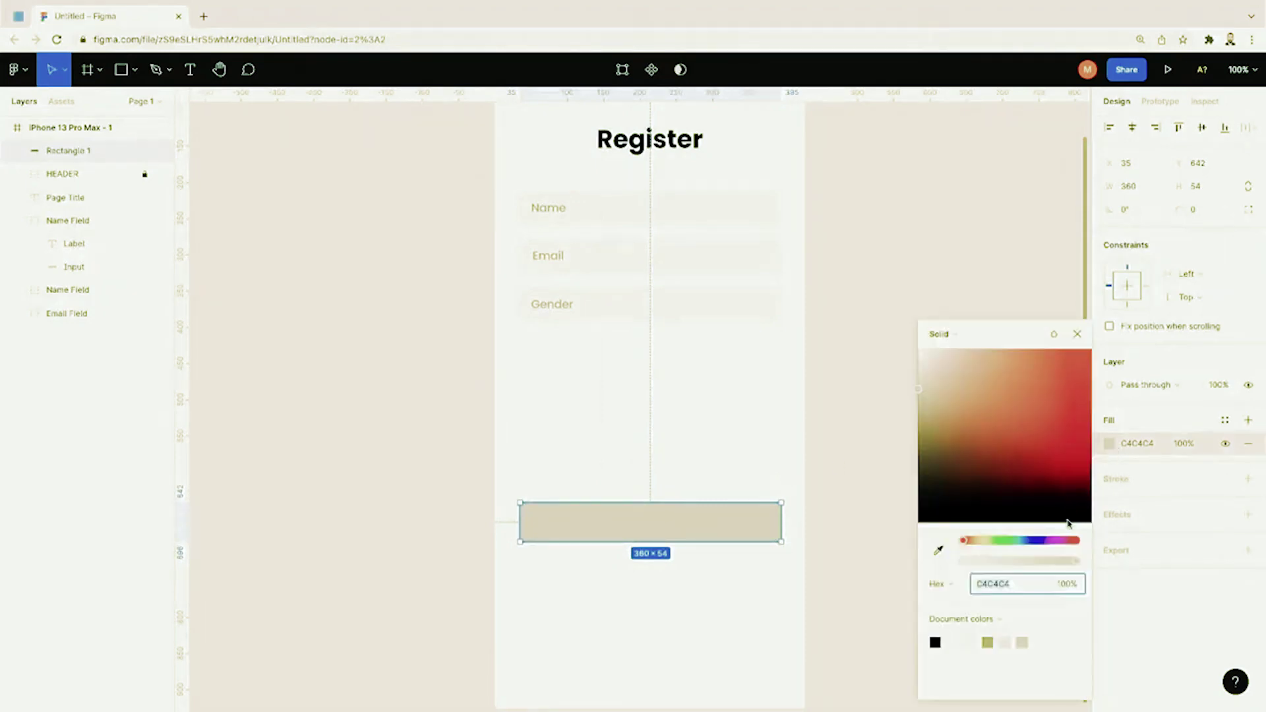
drag(1049, 544, 1026, 541)
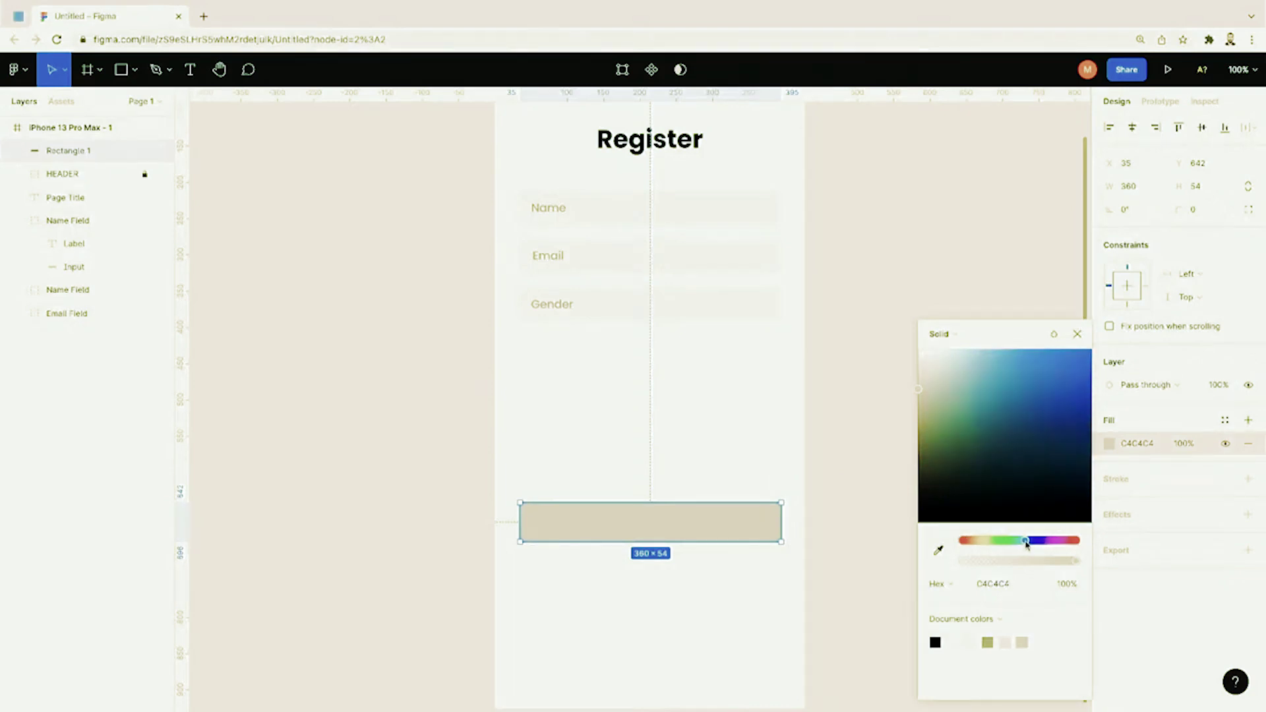
click(1048, 416)
drag(1049, 417, 1026, 355)
click(866, 479)
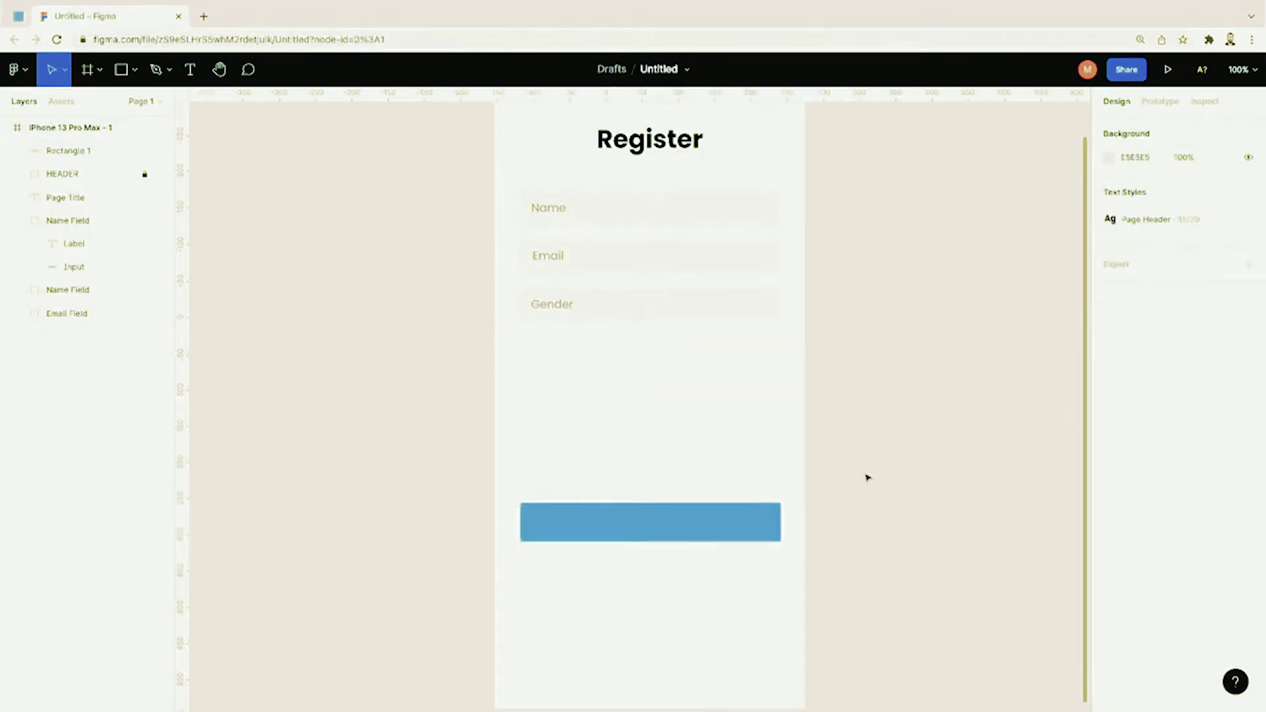
scroll(869, 477, up, 1)
click(772, 549)
drag(765, 554, 764, 549)
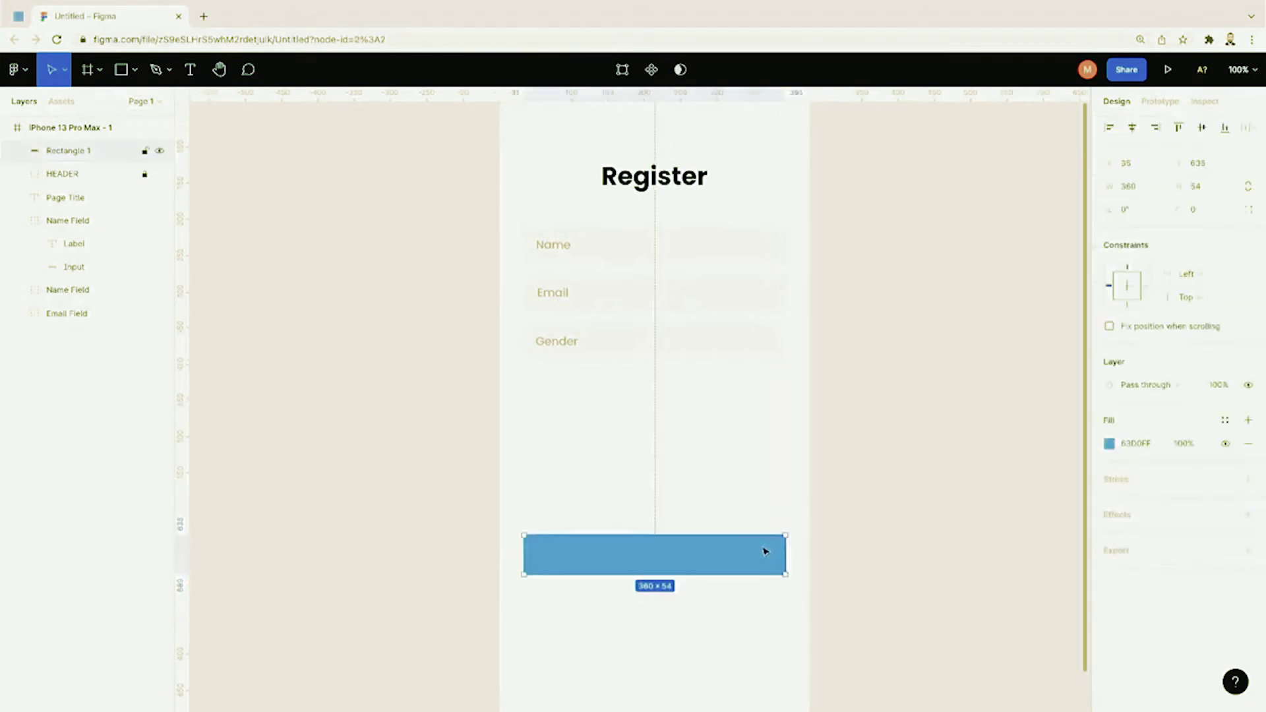
Step: Set the blue rectangle's corner radius to 30 for pill-shaped ends
click(1199, 209)
text(30)
key(Return)
click(1053, 345)
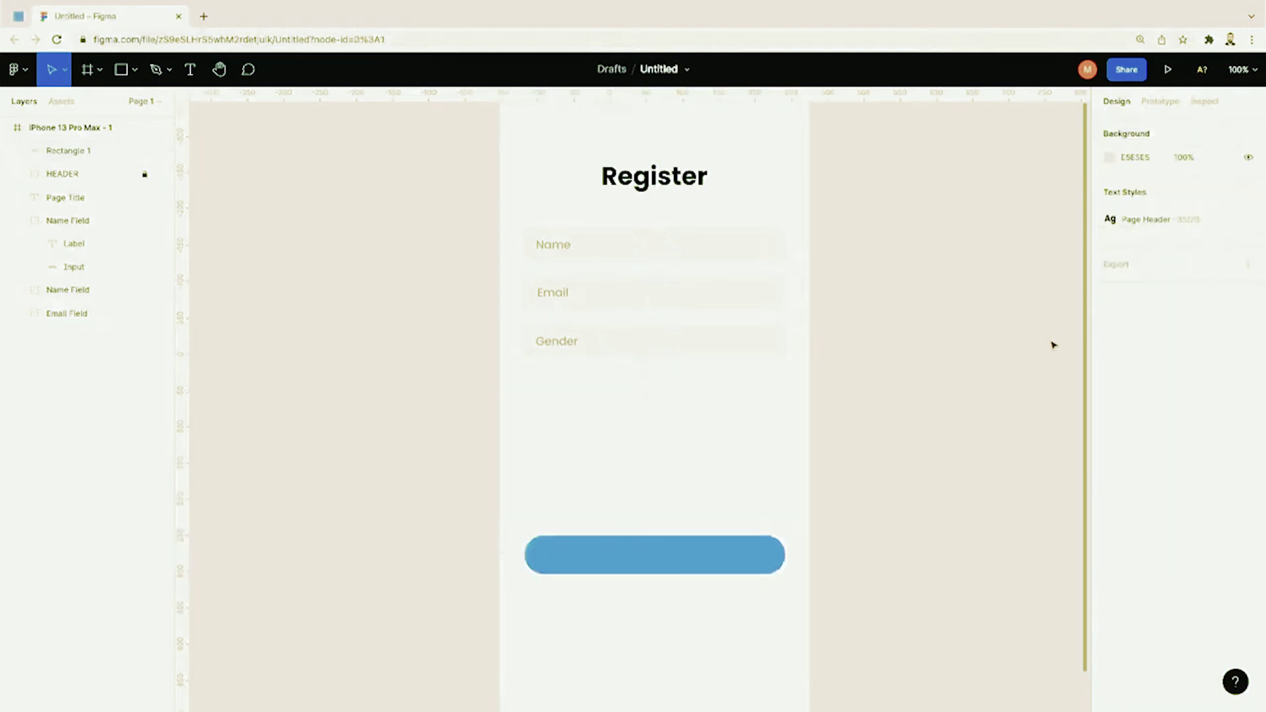
Step: Add a drop shadow effect to the blue rectangle
scroll(980, 414, up, 1)
scroll(981, 414, down, 2)
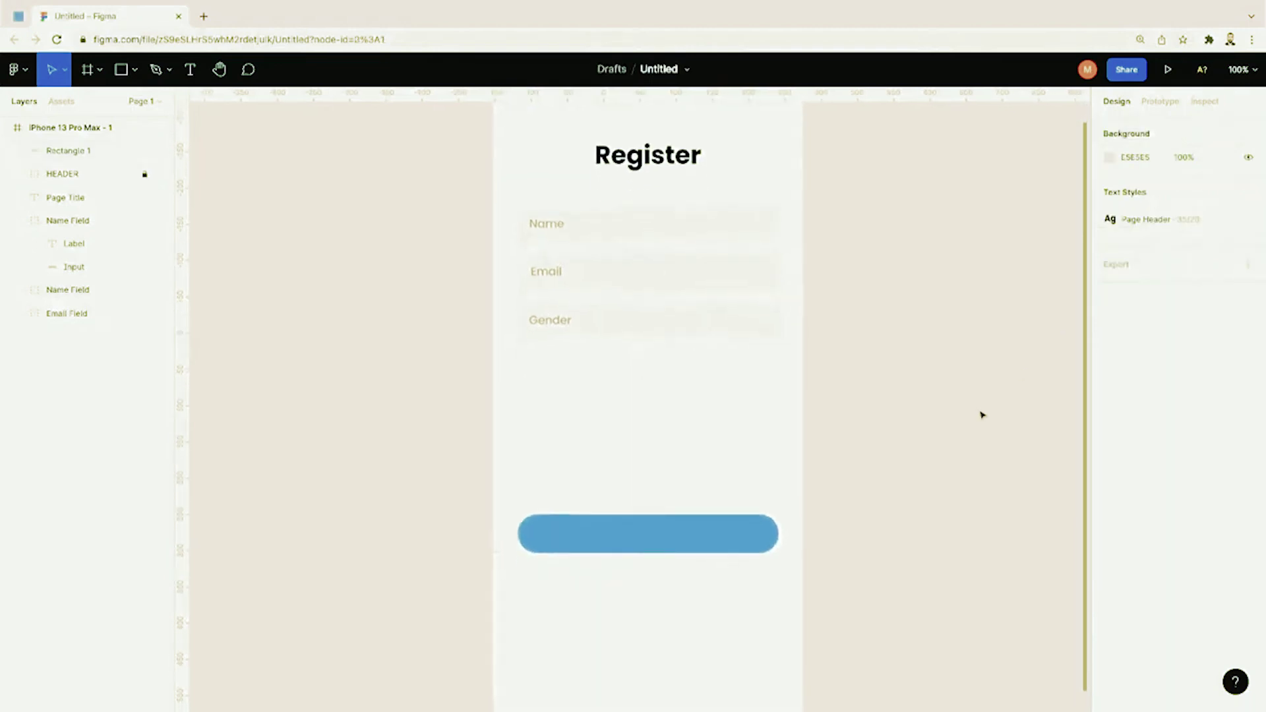
click(763, 527)
click(1118, 516)
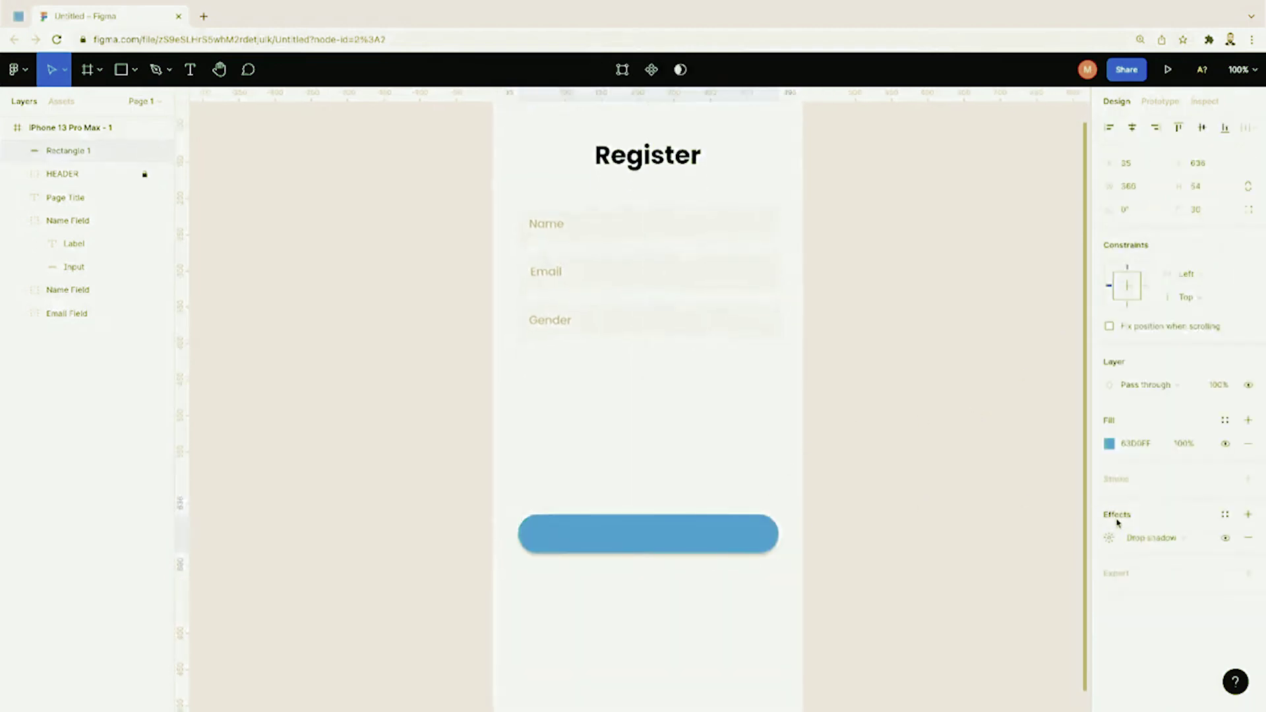
click(809, 583)
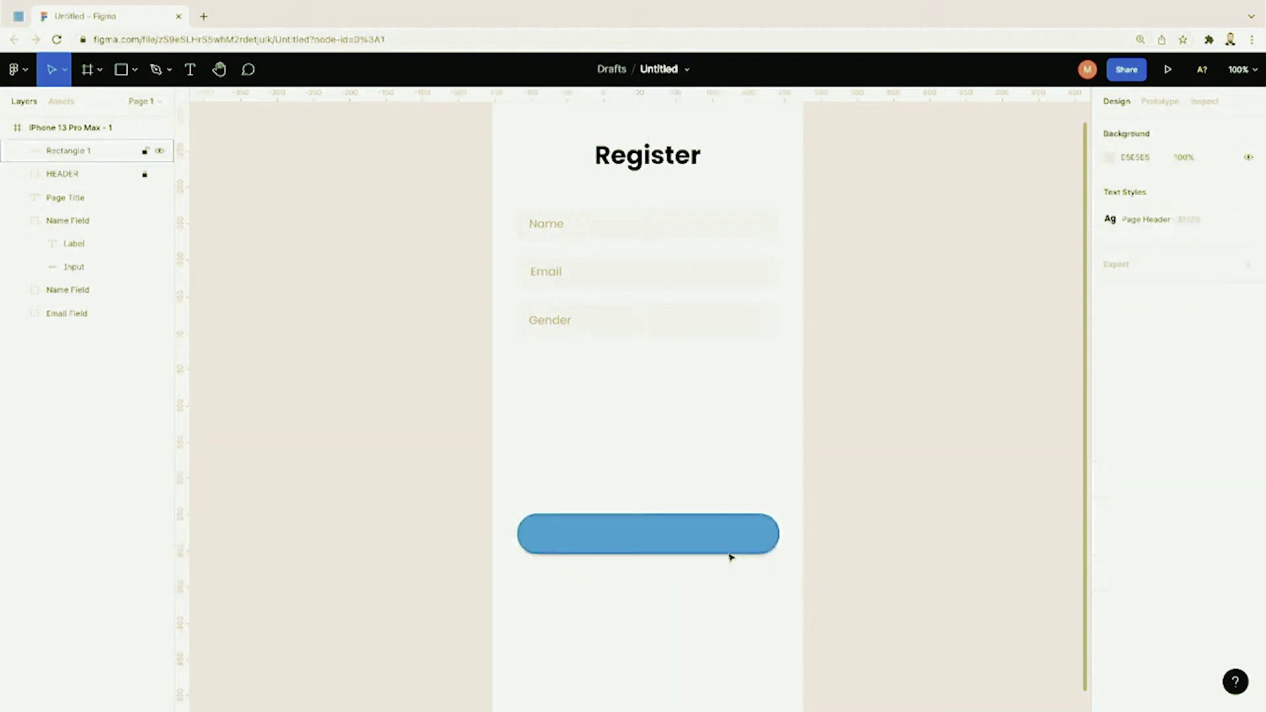
Step: Move the blue pill button down near the bottom of the Register screen
drag(699, 534, 698, 401)
click(701, 486)
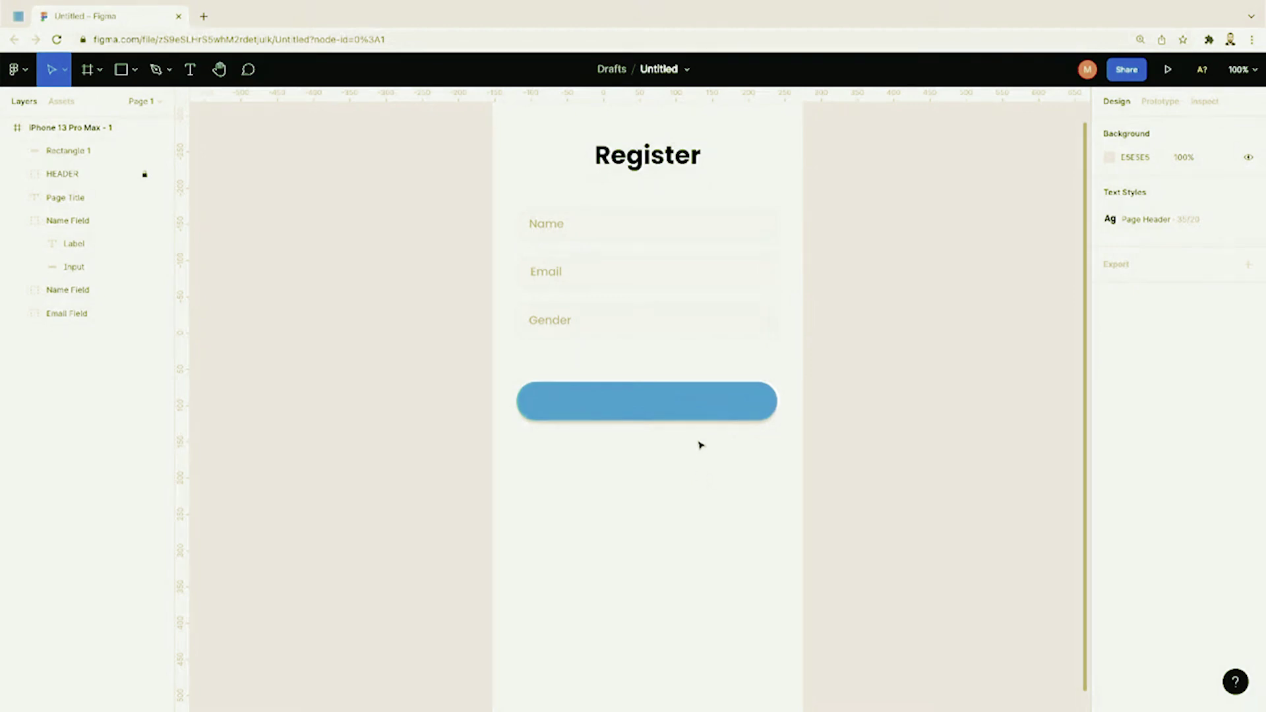
key(minus)
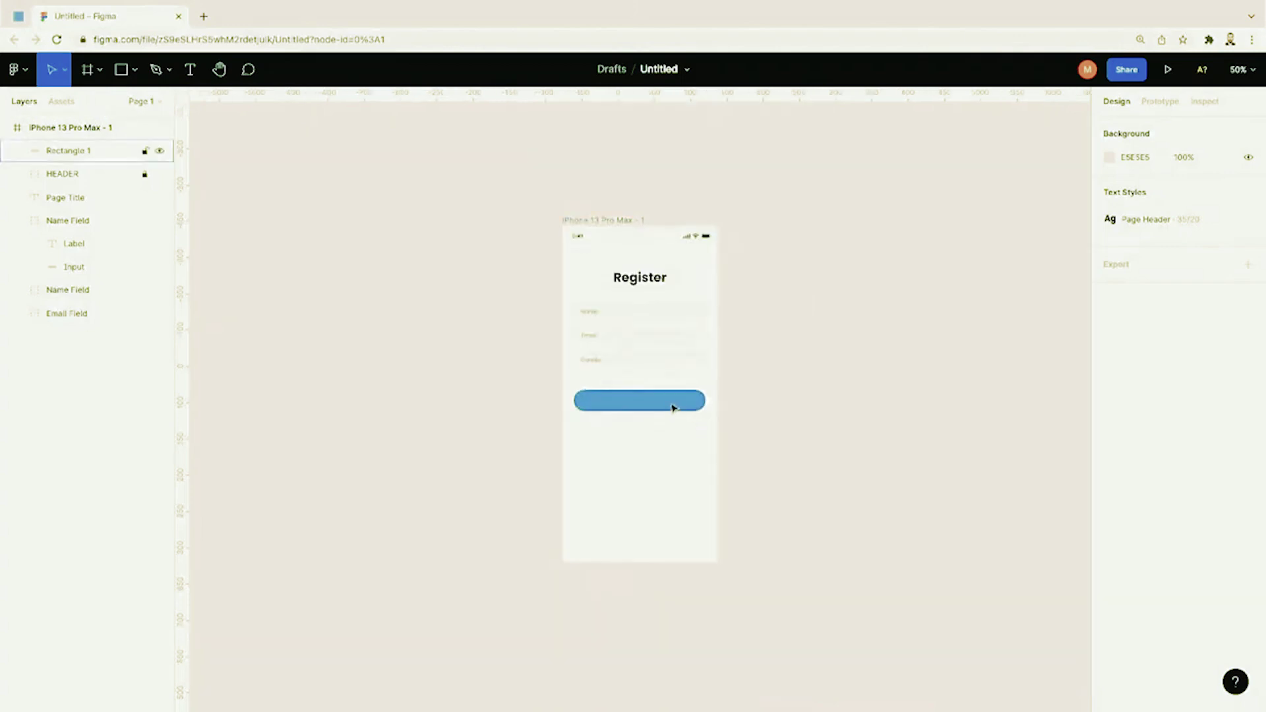
drag(675, 407, 682, 518)
click(789, 480)
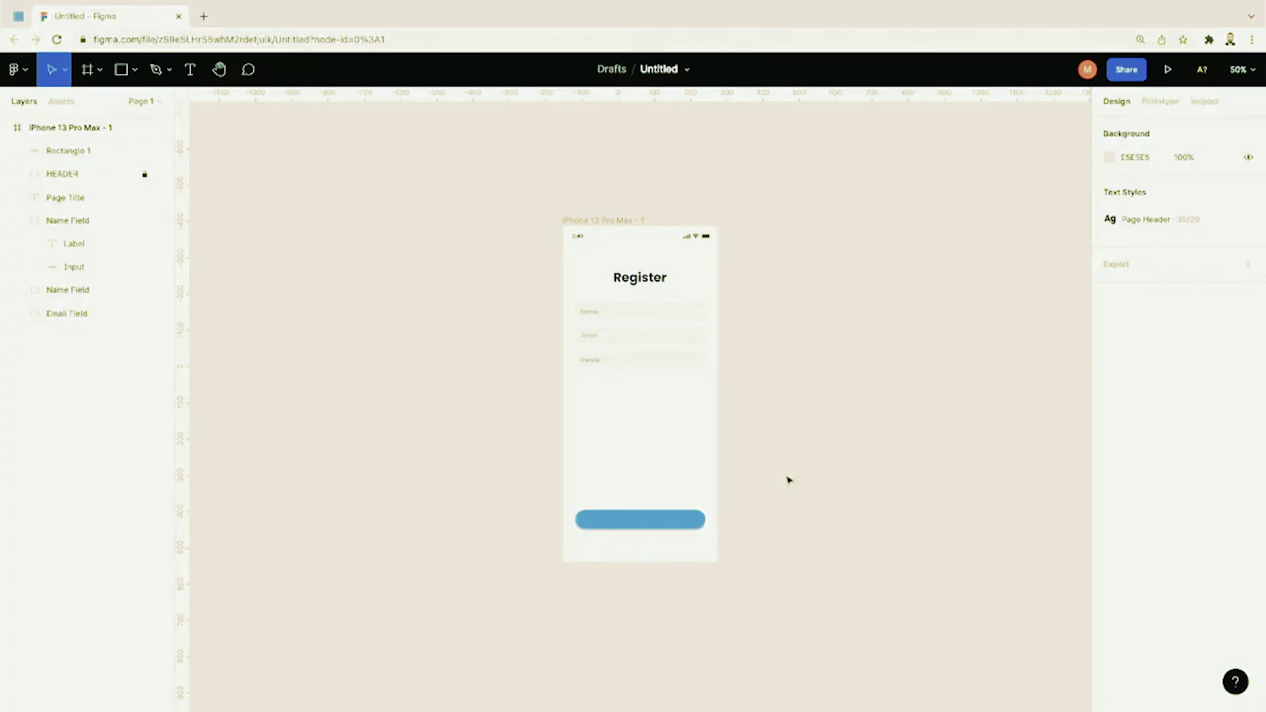
key(shift+0)
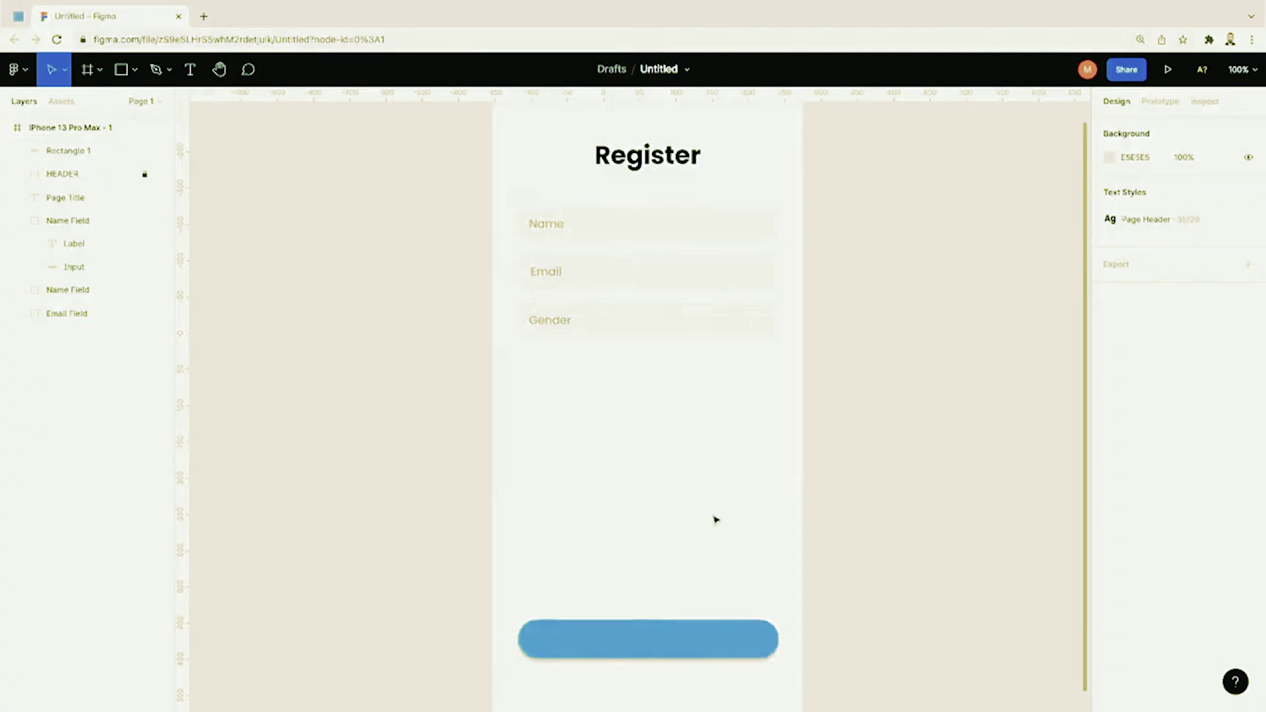
Step: Try pasting a copy of the Name label onto the button, then undo it
scroll(665, 527, down, 3)
scroll(665, 522, up, 1)
click(557, 154)
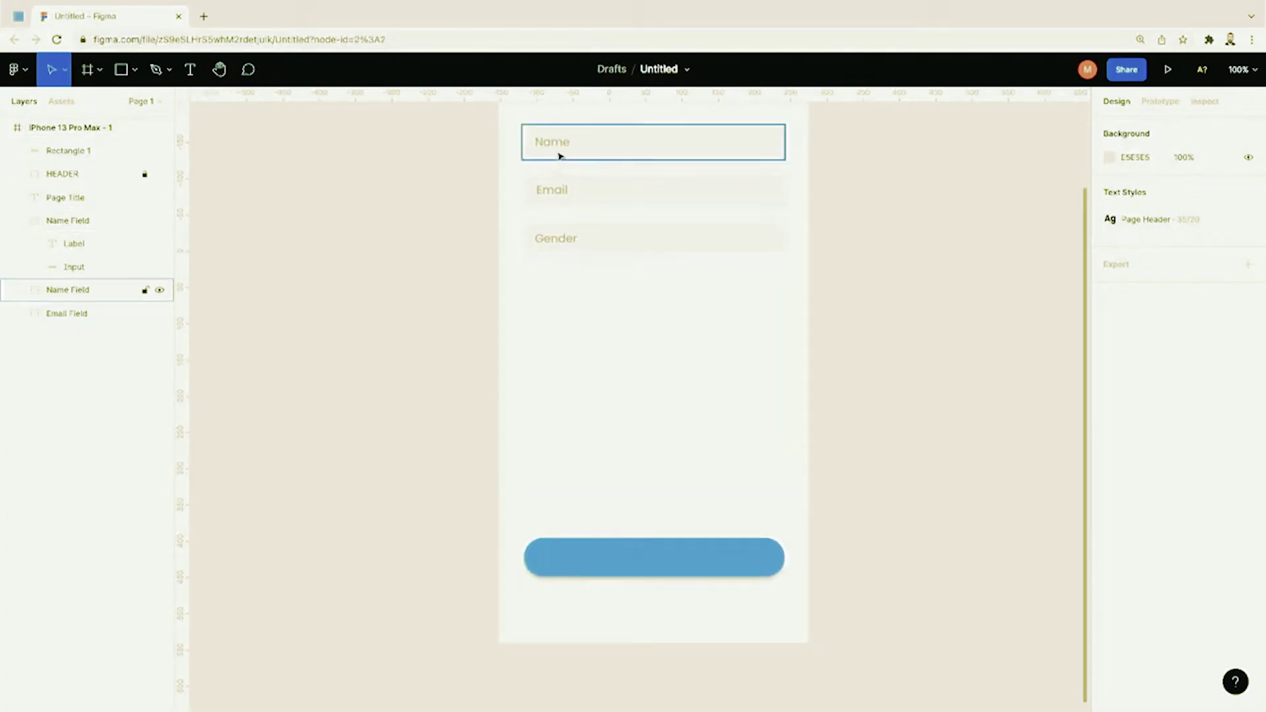
click(555, 143)
key(ctrl+v)
drag(562, 148, 667, 560)
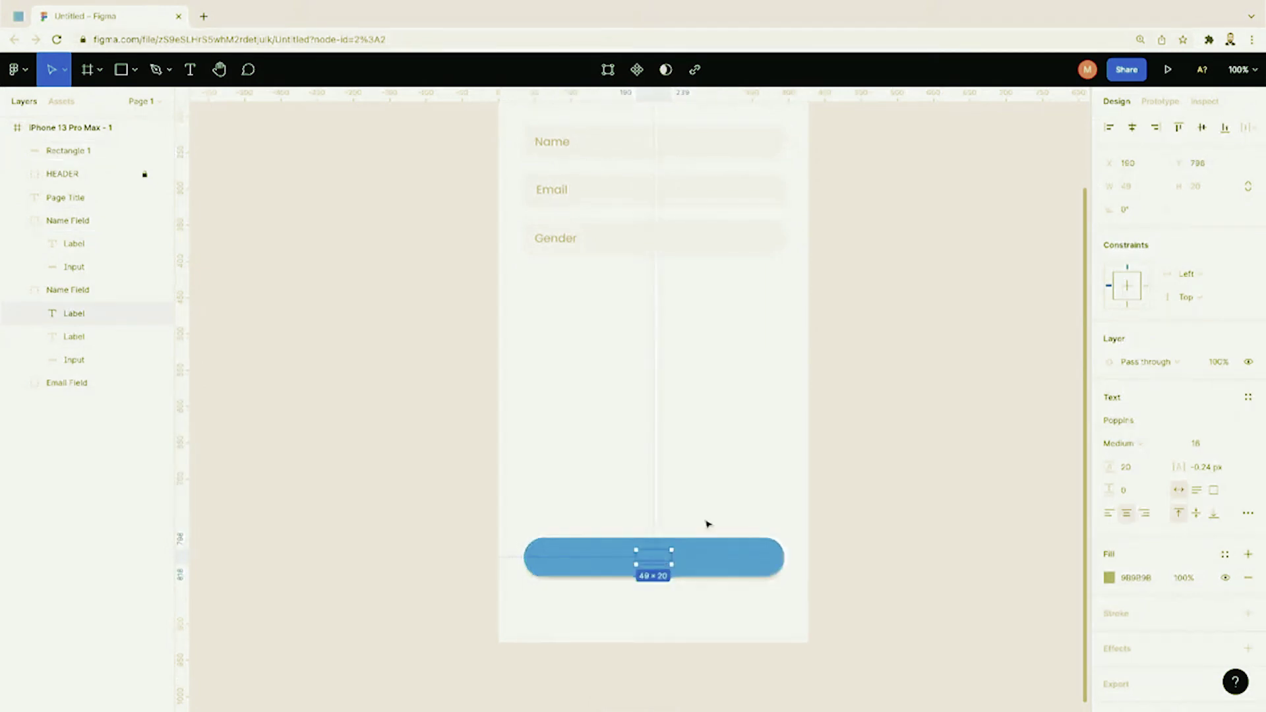
scroll(707, 523, up, 2)
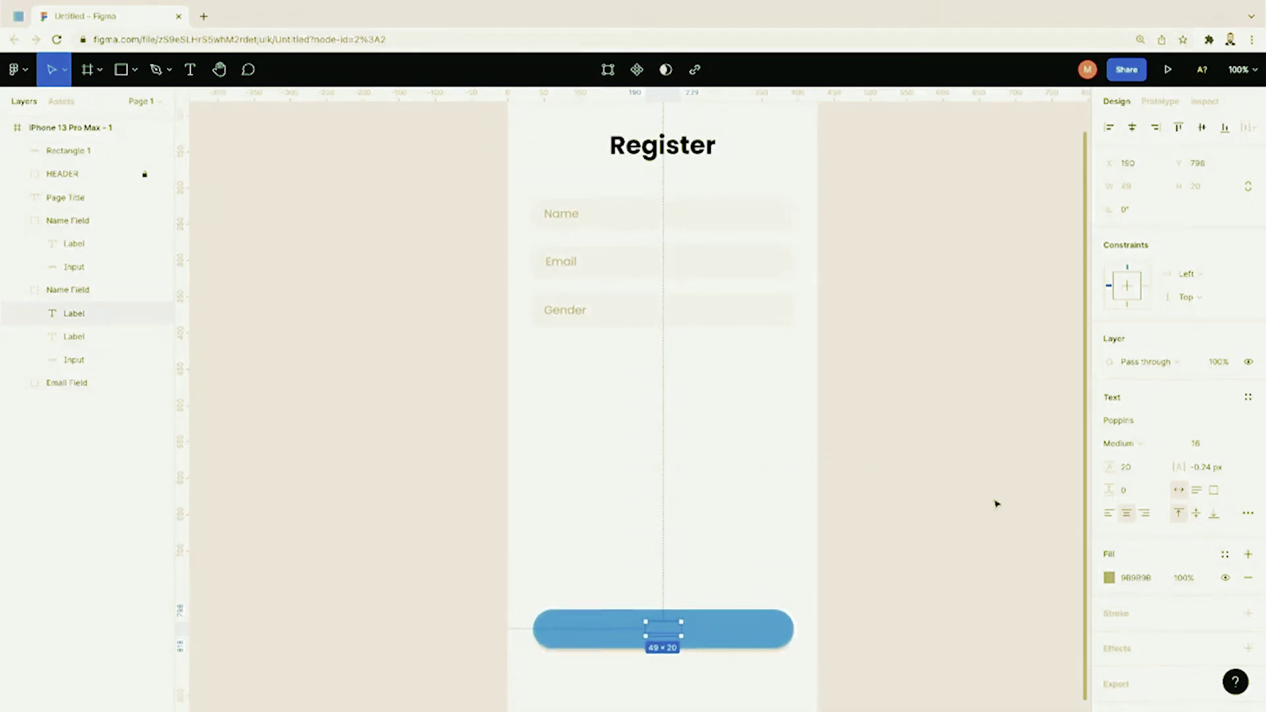
click(1109, 578)
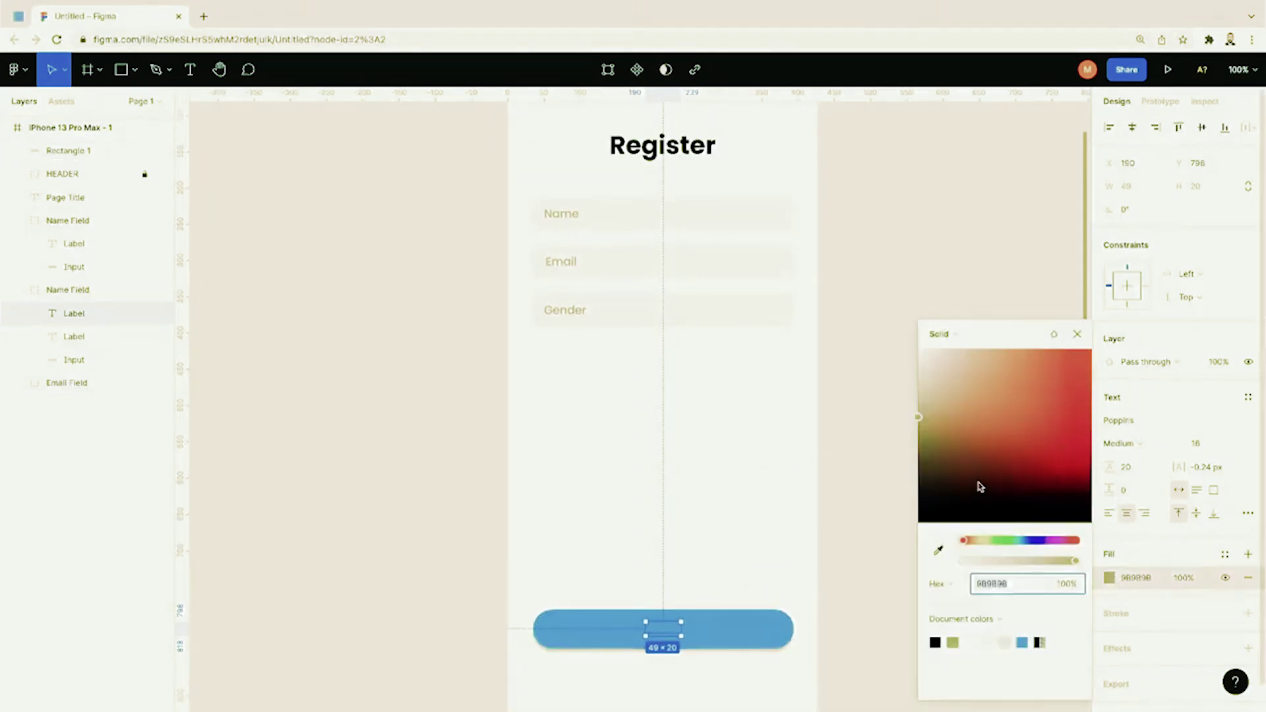
click(828, 444)
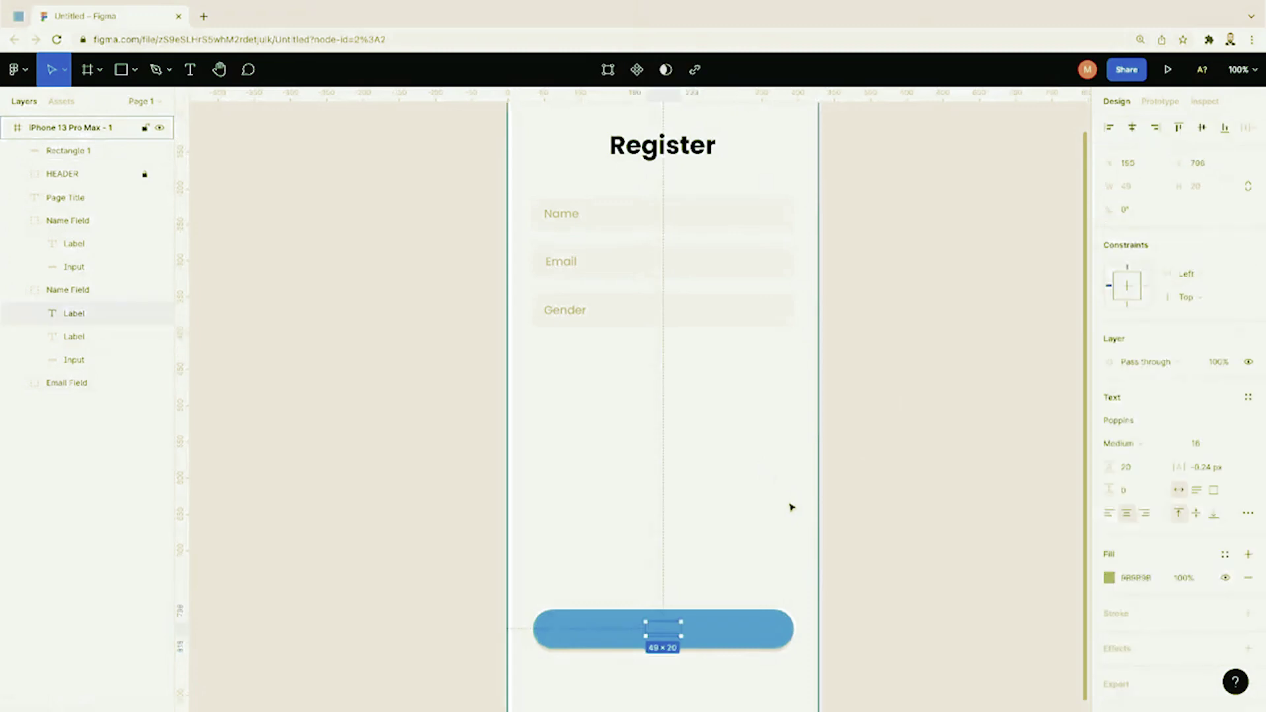
key(ctrl+z)
click(494, 435)
Step: Add a bold 'Next' text layer on the blue button
click(188, 69)
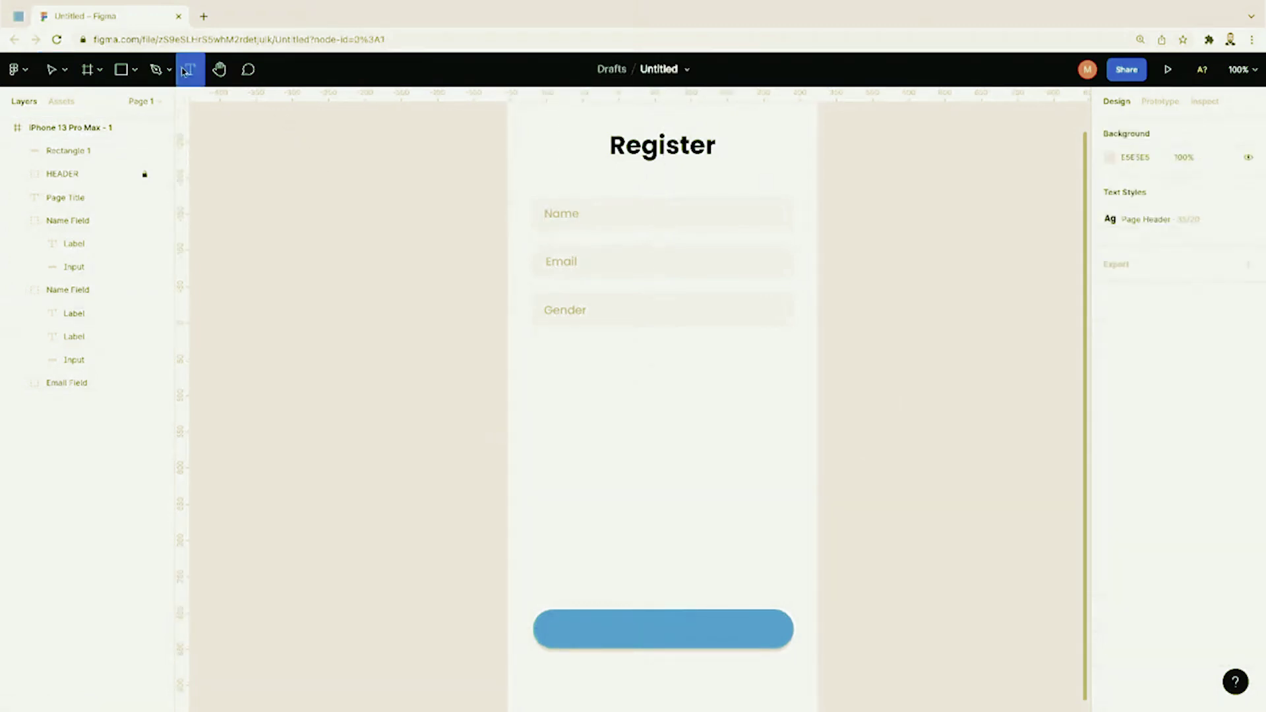
click(624, 621)
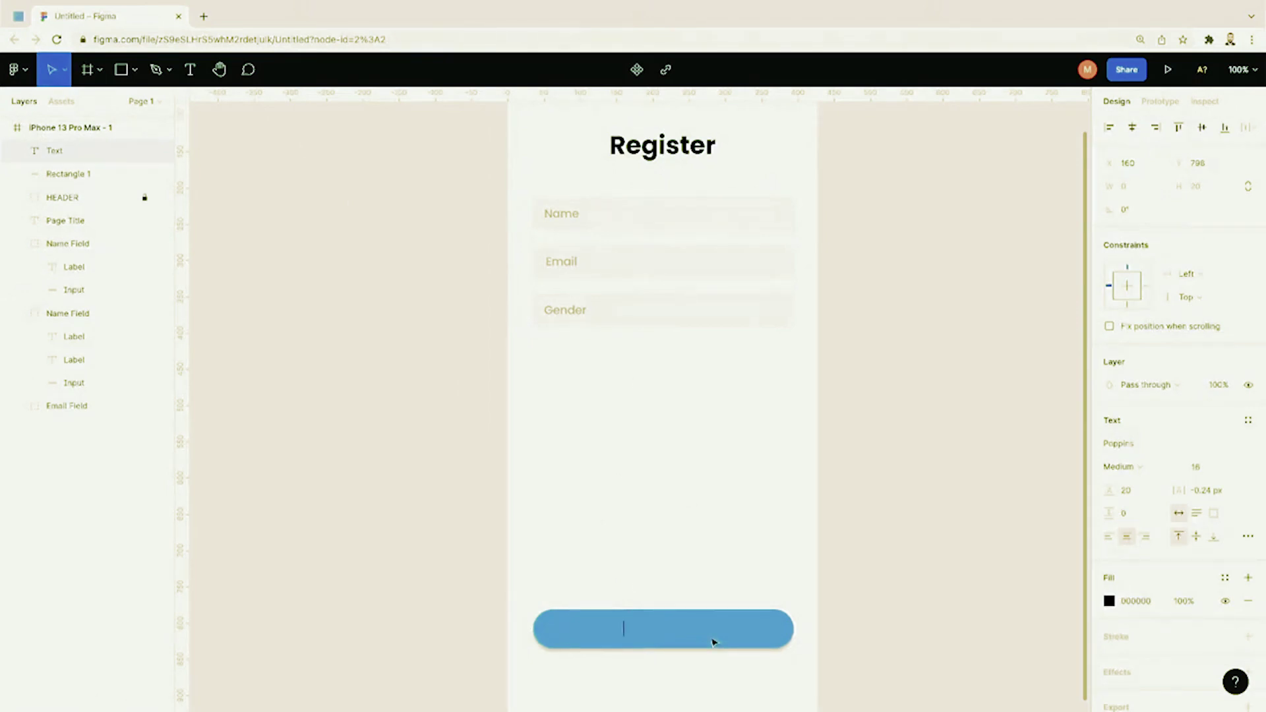
text(Next)
key(ctrl+a)
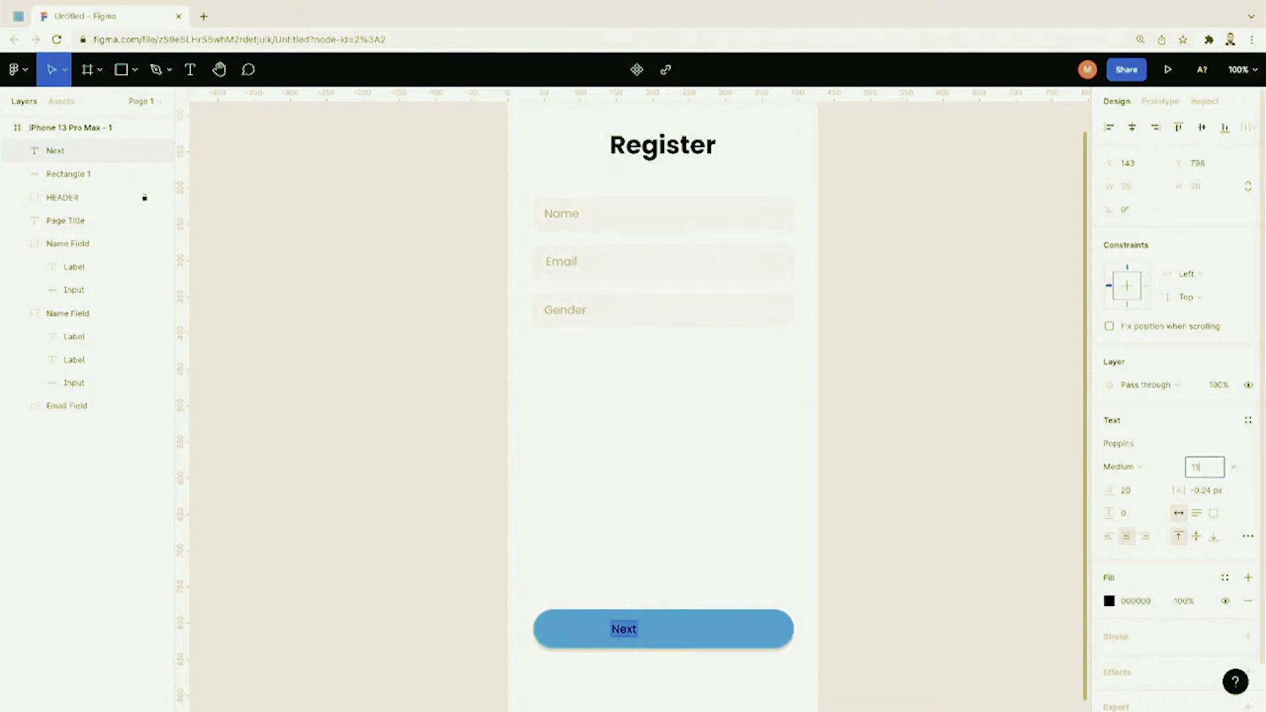
click(1124, 467)
click(1143, 503)
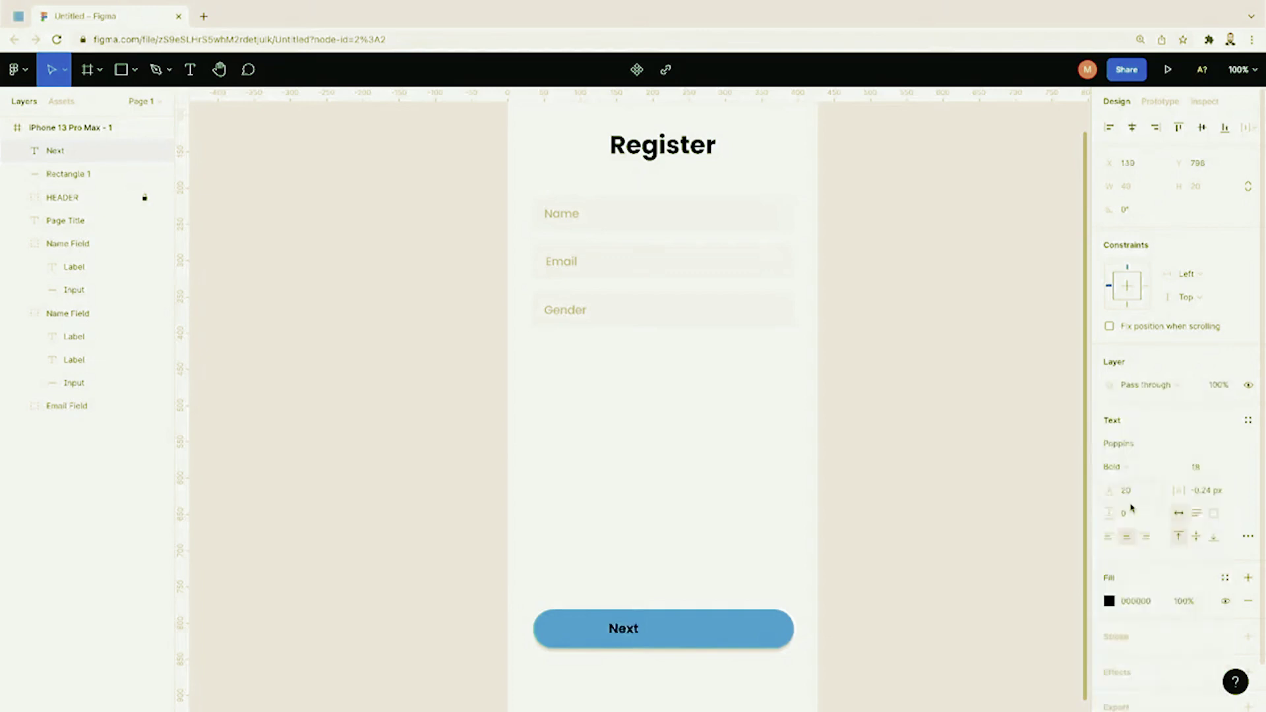
Step: Make the Next text white (FFFFFF) and centre it horizontally on the button
click(1128, 602)
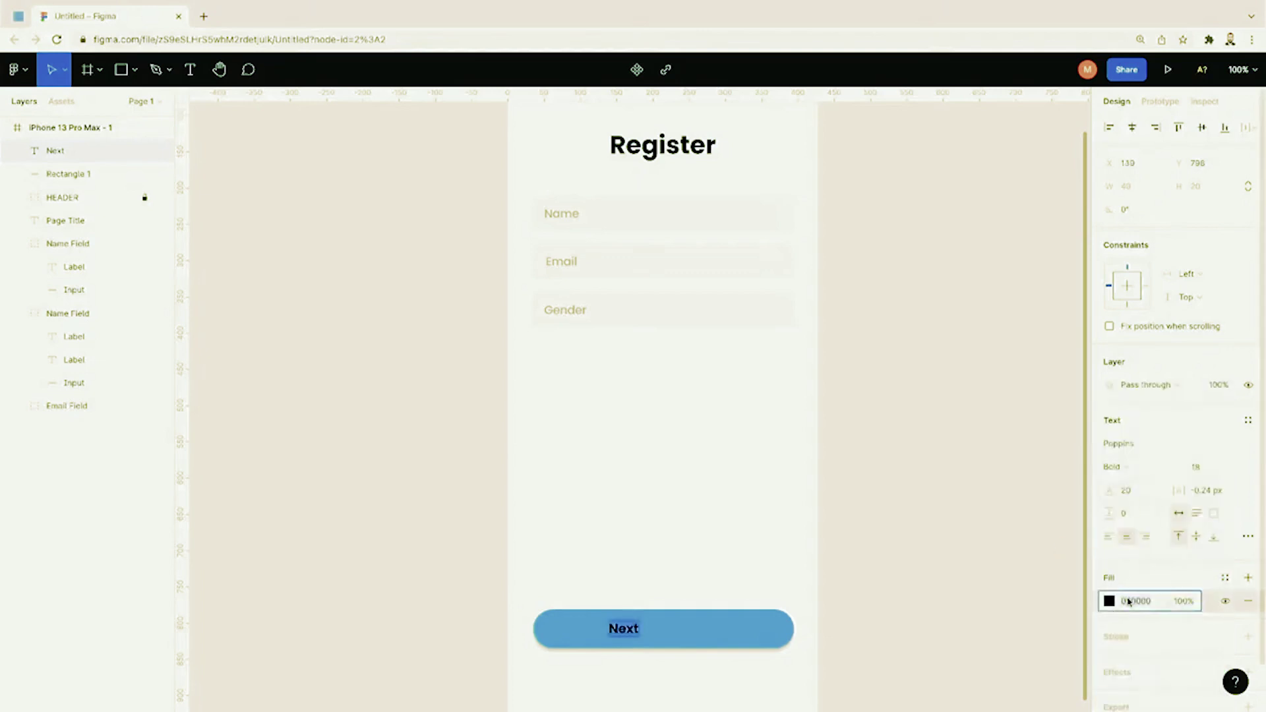
text(fff)
key(Return)
key(Escape)
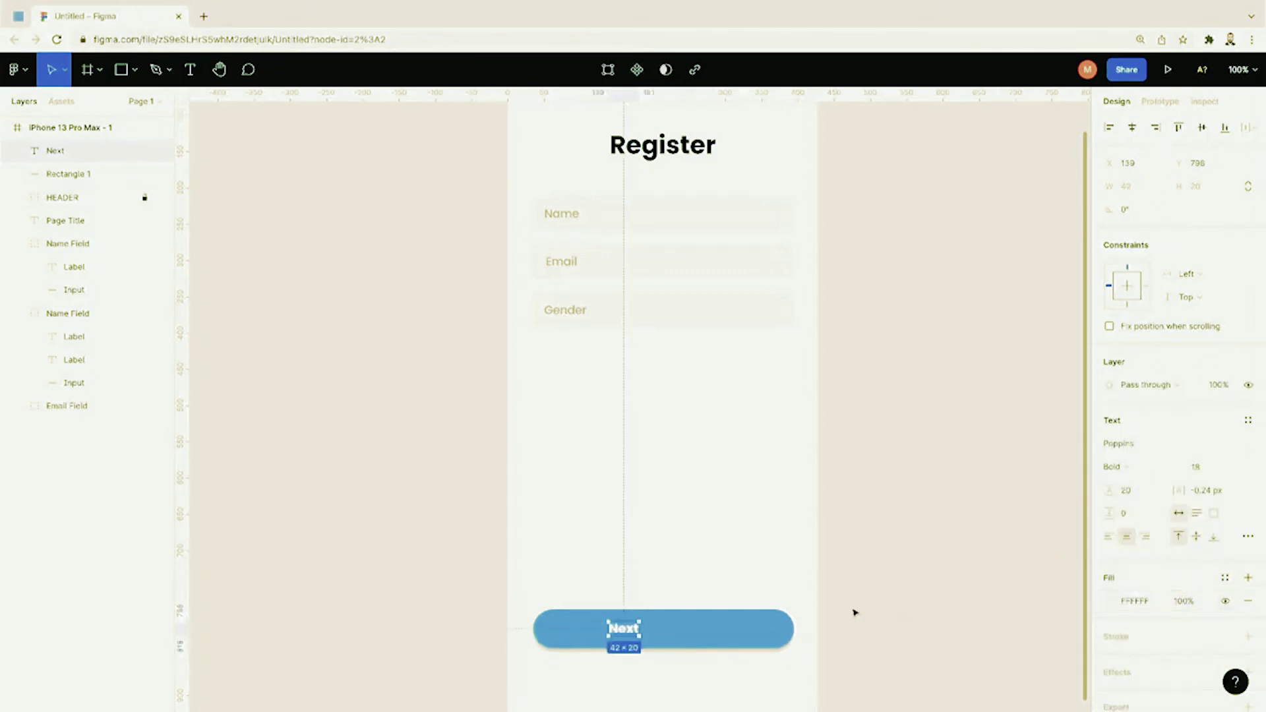
mouse_move(628, 635)
mouse_down()
mouse_move(673, 635)
mouse_move(651, 639)
mouse_up()
click(817, 588)
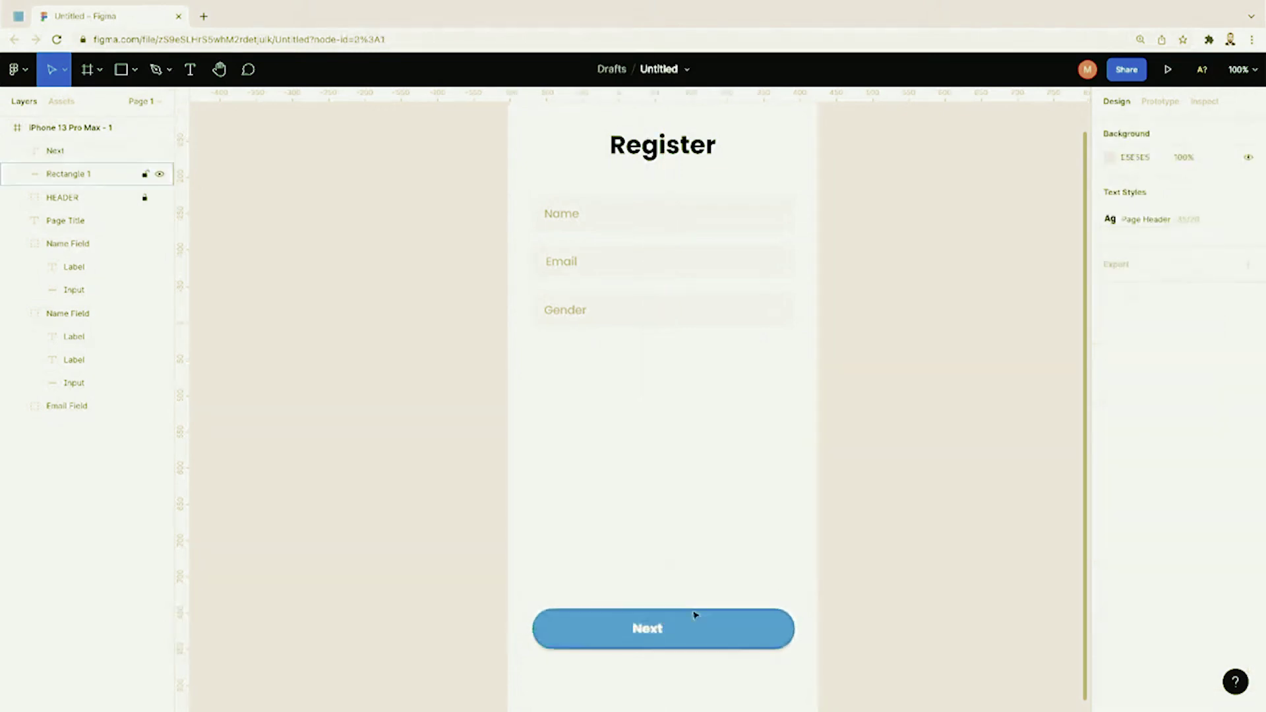
Step: Move the Next label and its blue button up about 13 px together
mouse_move(665, 626)
mouse_down()
mouse_move(712, 628)
mouse_move(668, 633)
mouse_up()
drag(851, 565, 486, 646)
mouse_move(632, 637)
mouse_down()
mouse_move(633, 613)
mouse_move(634, 628)
mouse_up()
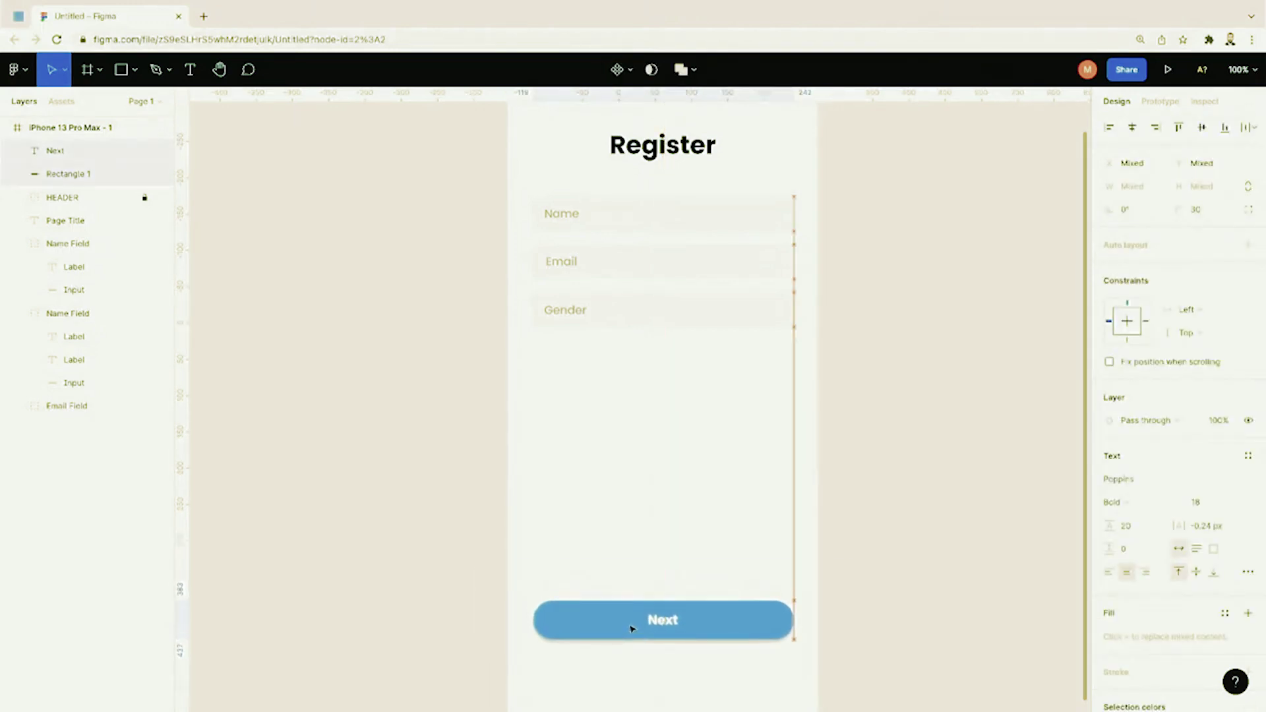
click(679, 644)
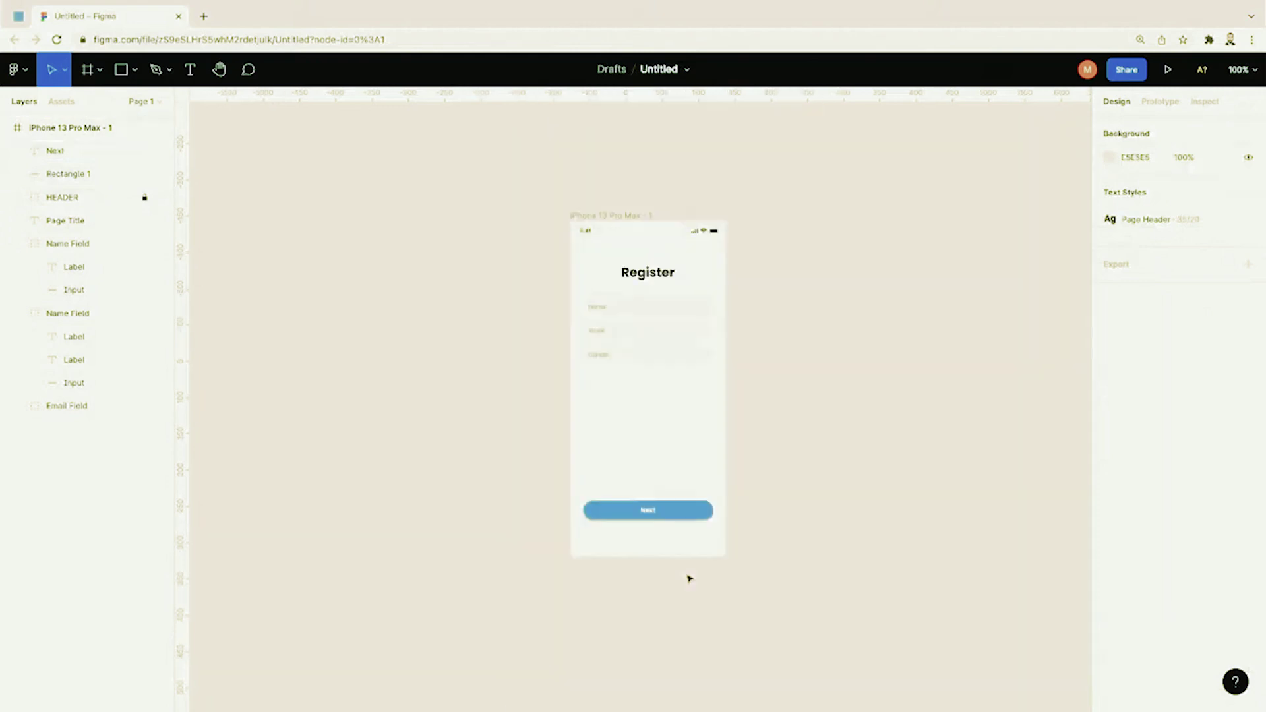
key(minus)
scroll(745, 412, up, 1)
key(plus)
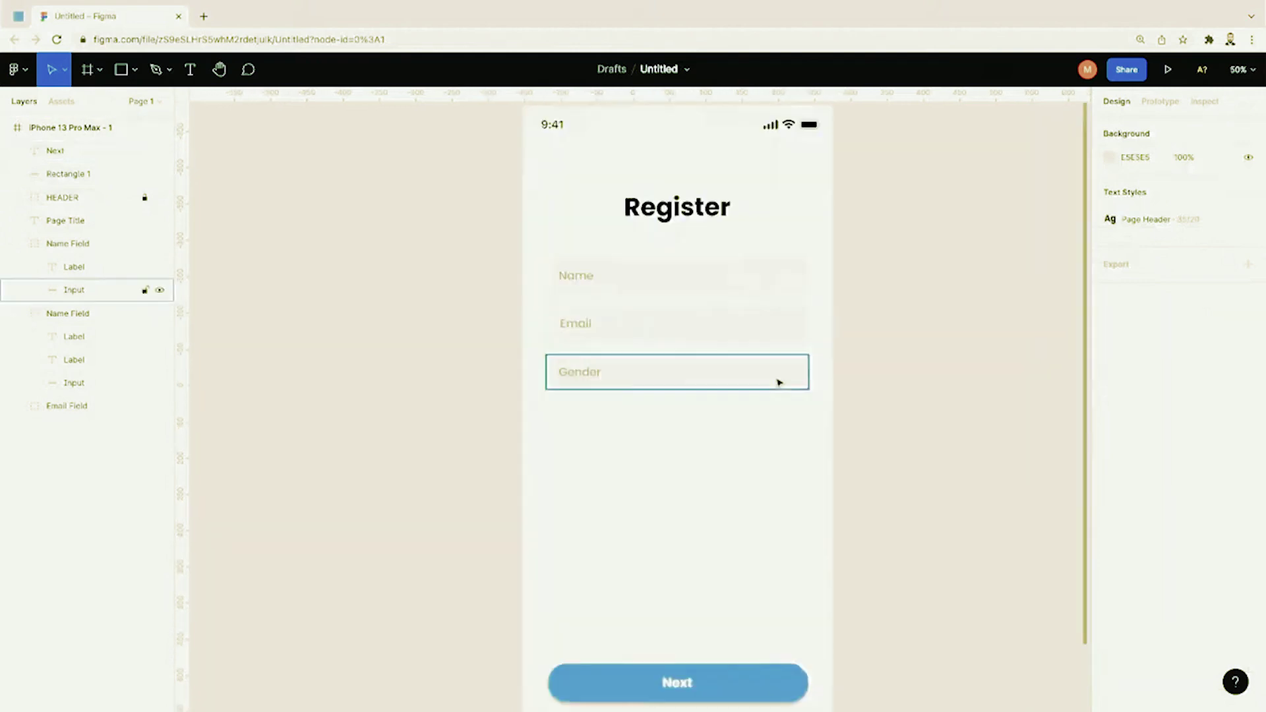
scroll(778, 381, down, 2)
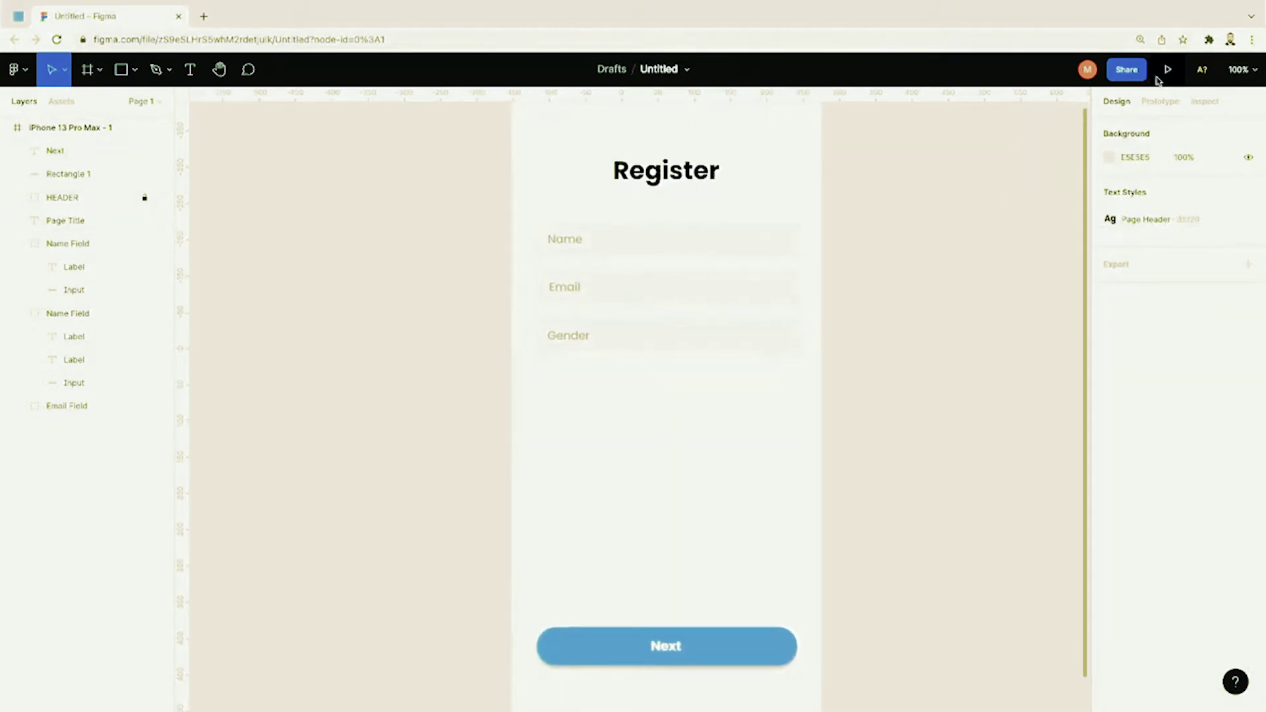
click(1167, 69)
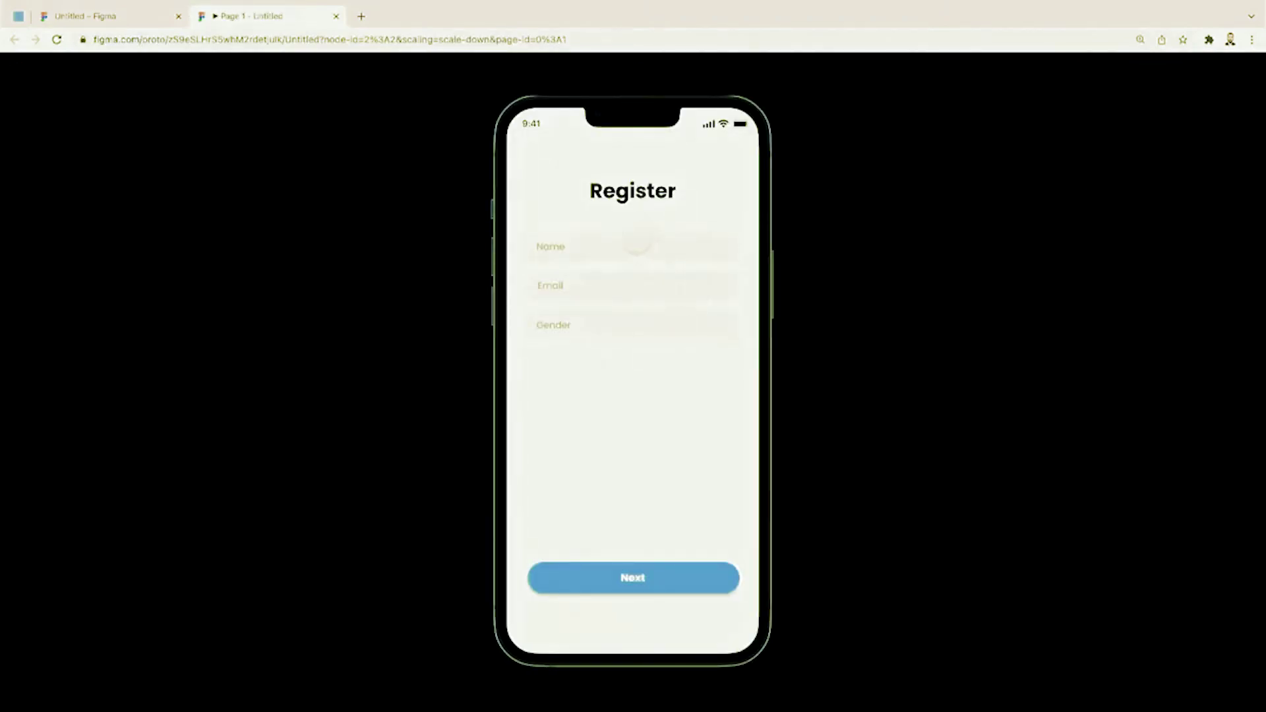
click(336, 17)
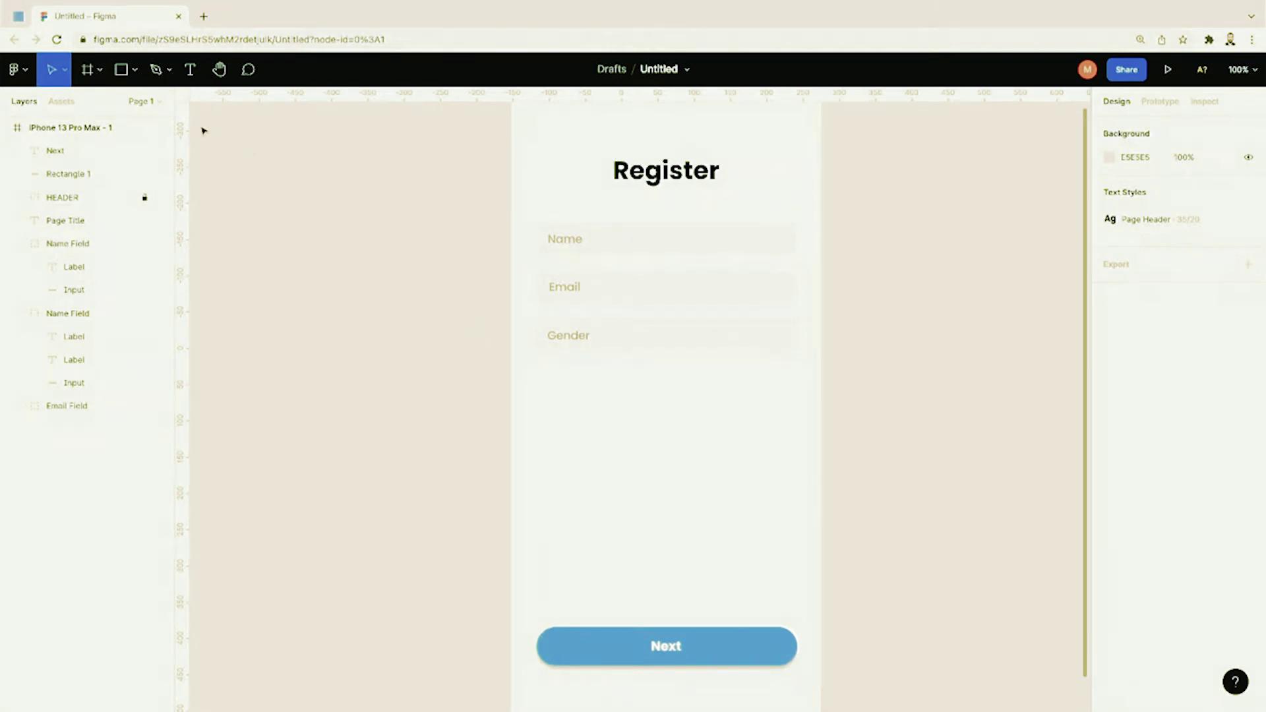
Step: Rename the button's shape layer to Button and its text layer to Label
click(132, 71)
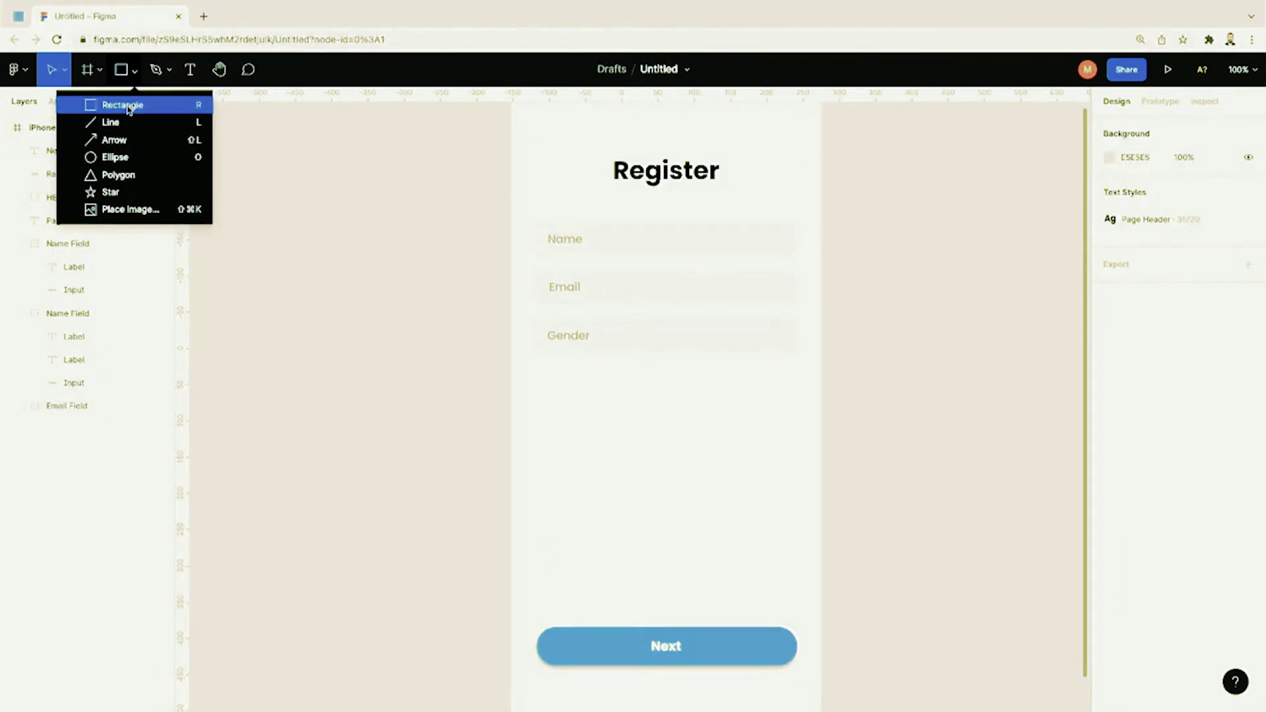
click(356, 282)
click(93, 177)
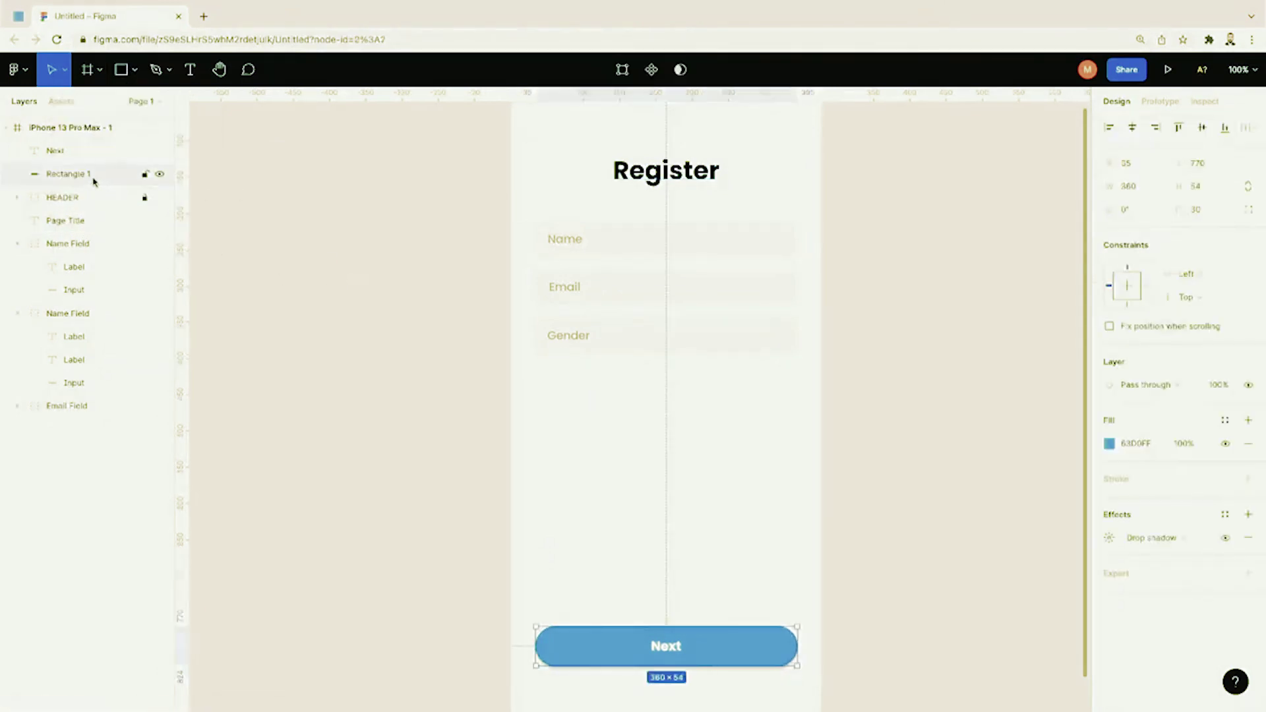
double_click(74, 175)
text(Next B)
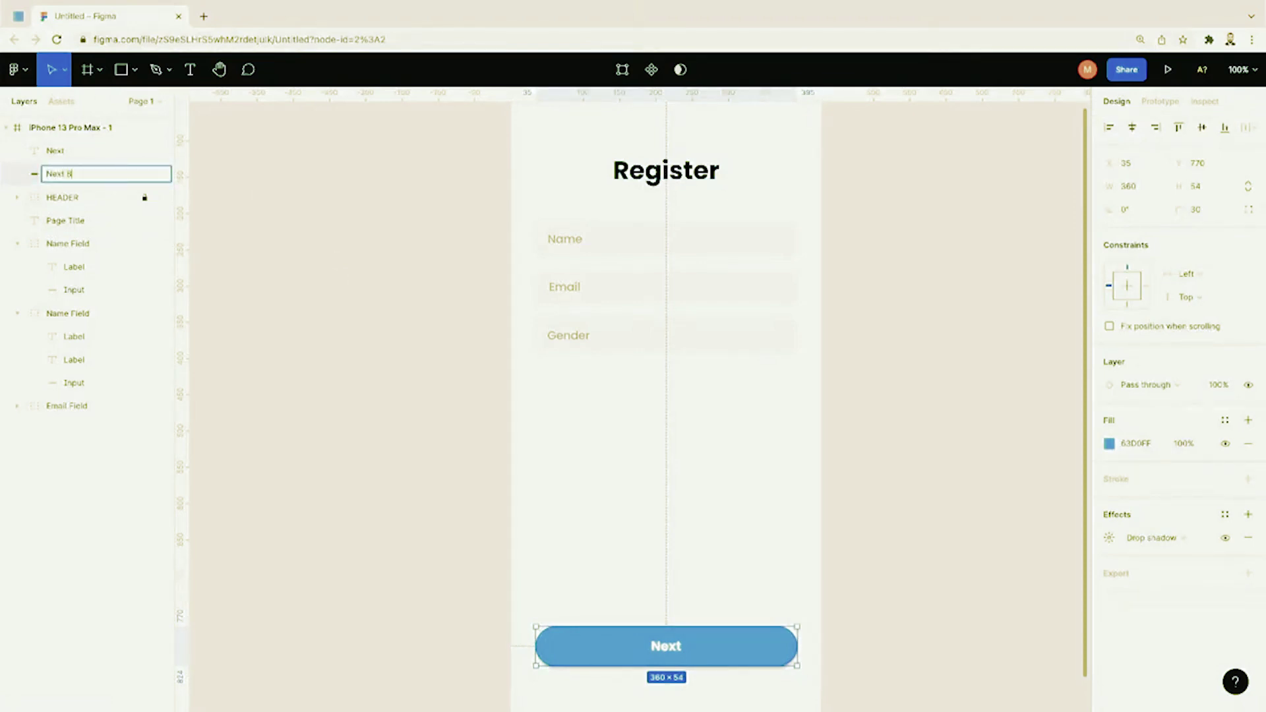
text(utton)
key(Return)
click(61, 151)
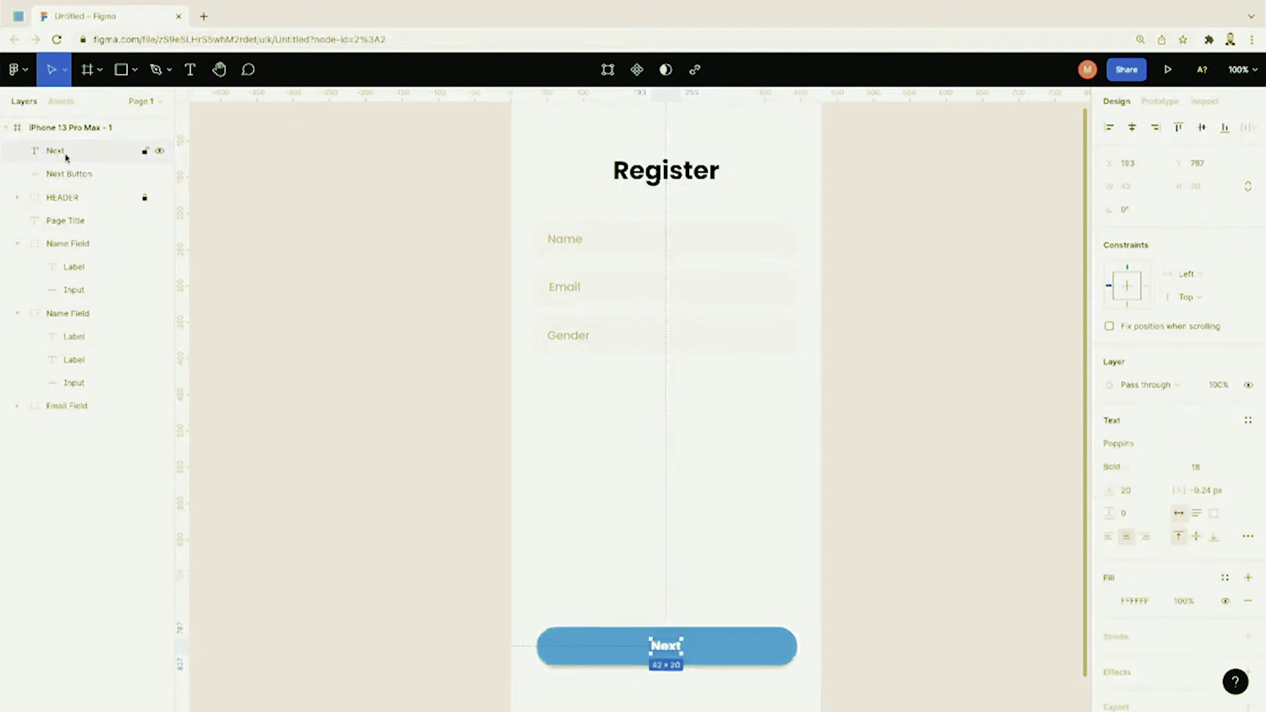
double_click(77, 177)
text(Button)
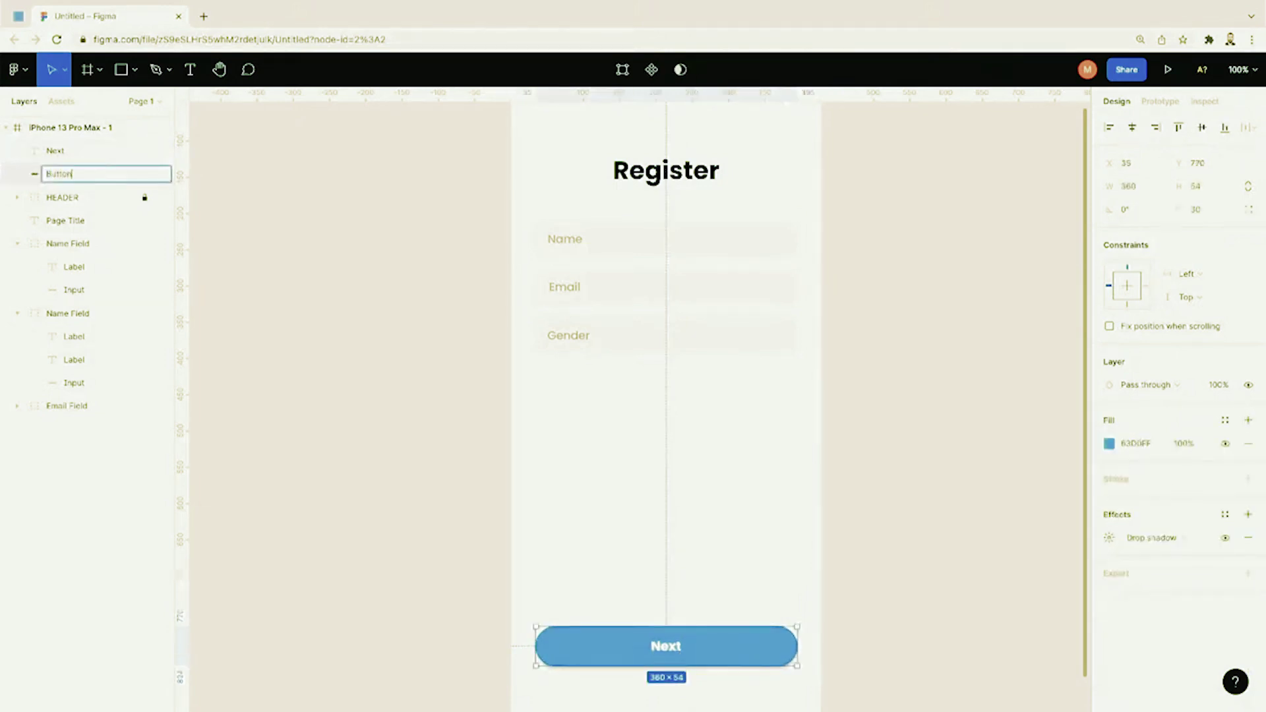
key(Return)
double_click(61, 151)
text(Label)
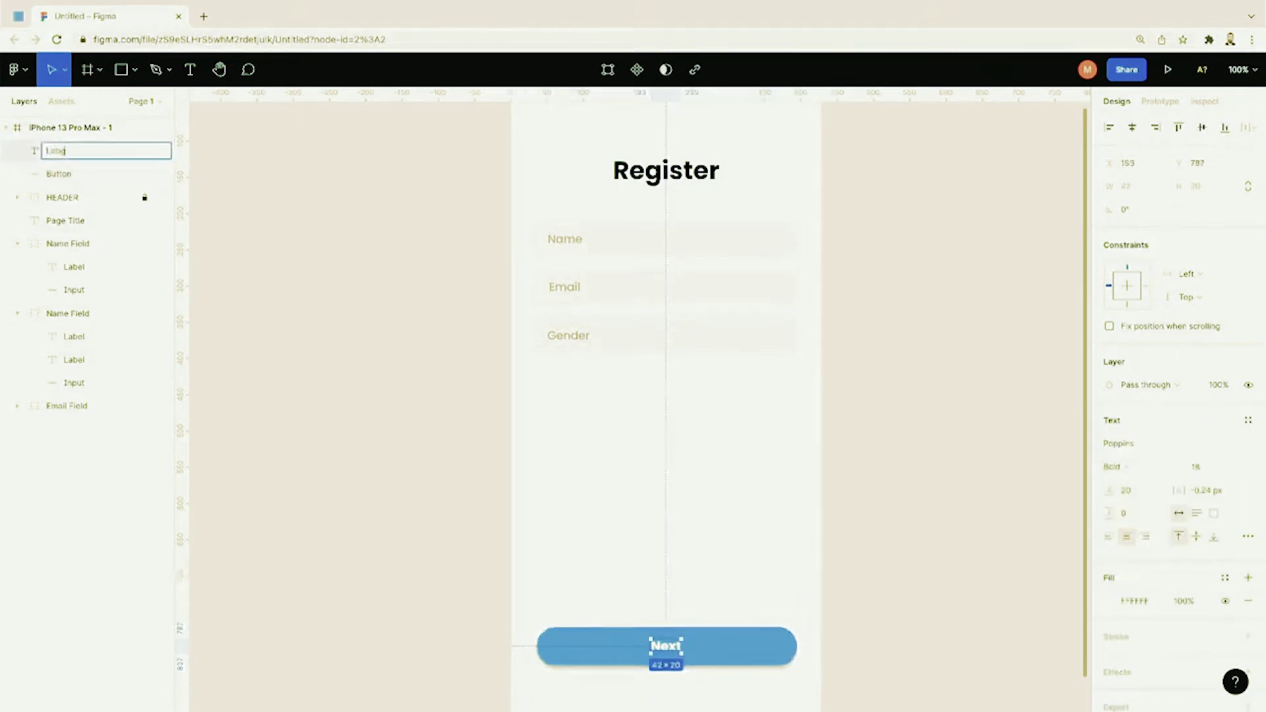
key(Return)
Step: Group Button and Label as 'Next' and move the group to the end of the layers
shift+click(62, 173)
right_click(78, 174)
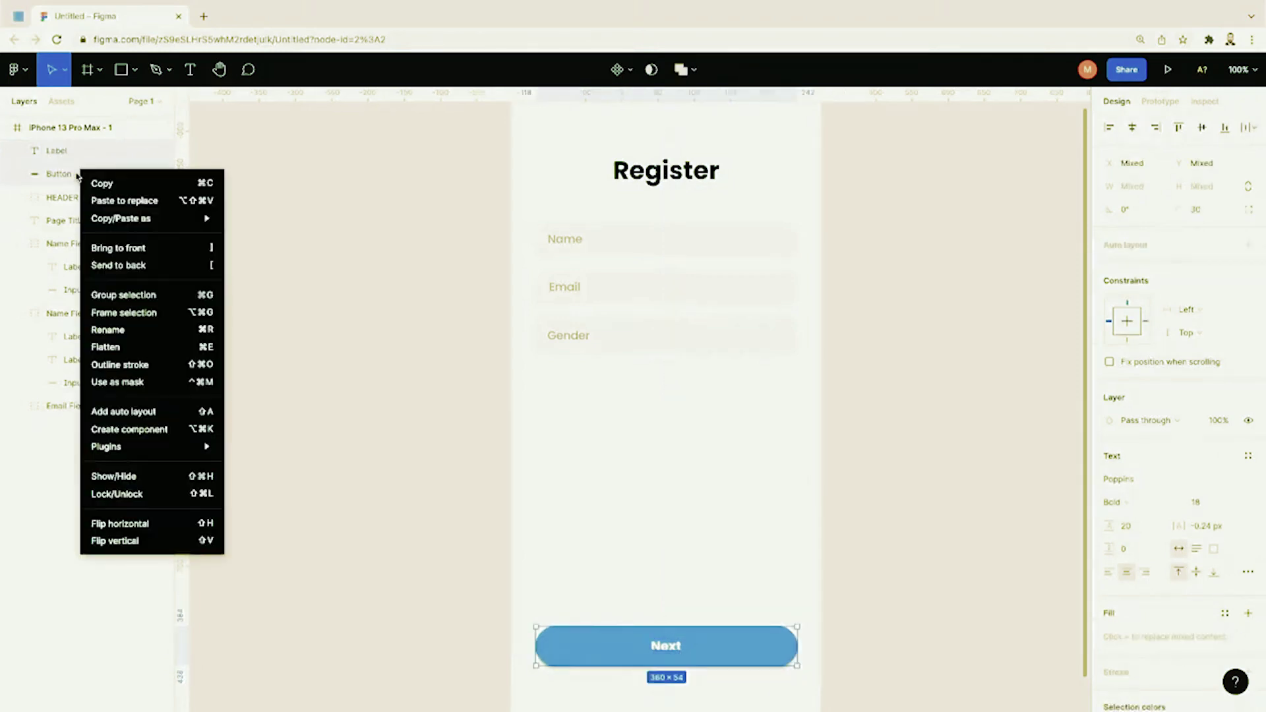
click(124, 295)
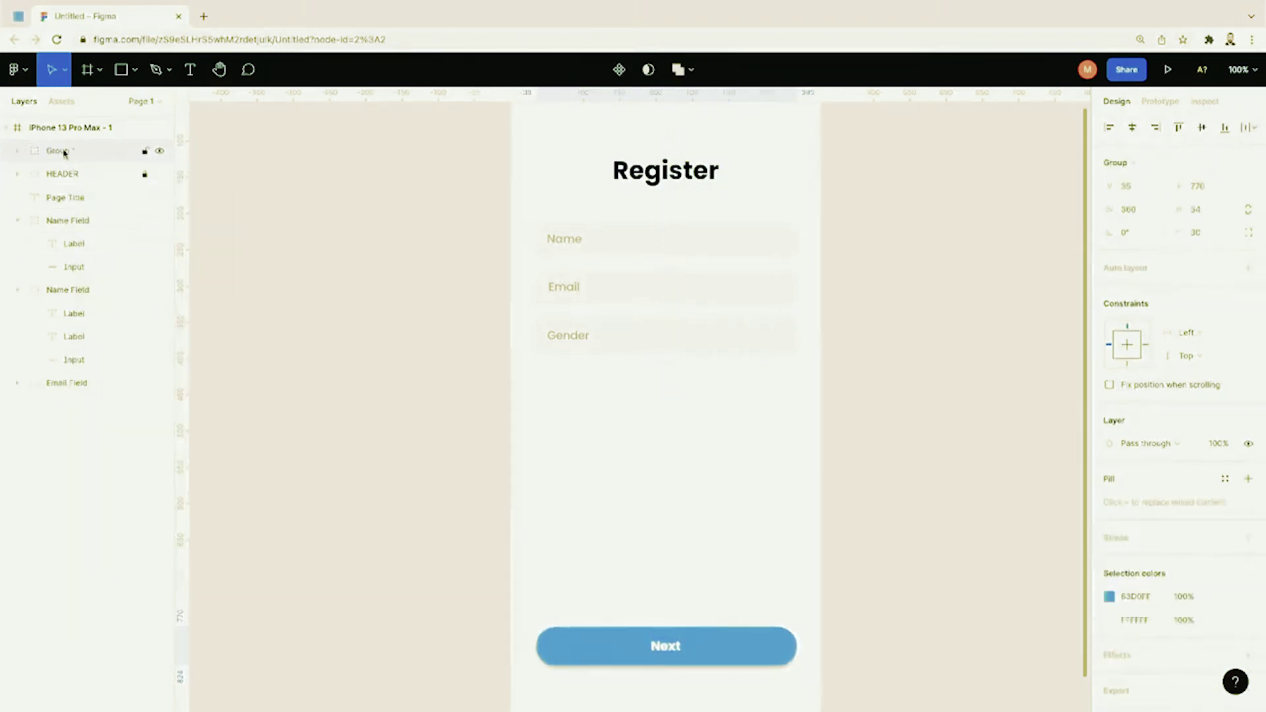
double_click(66, 151)
text(Next)
key(Return)
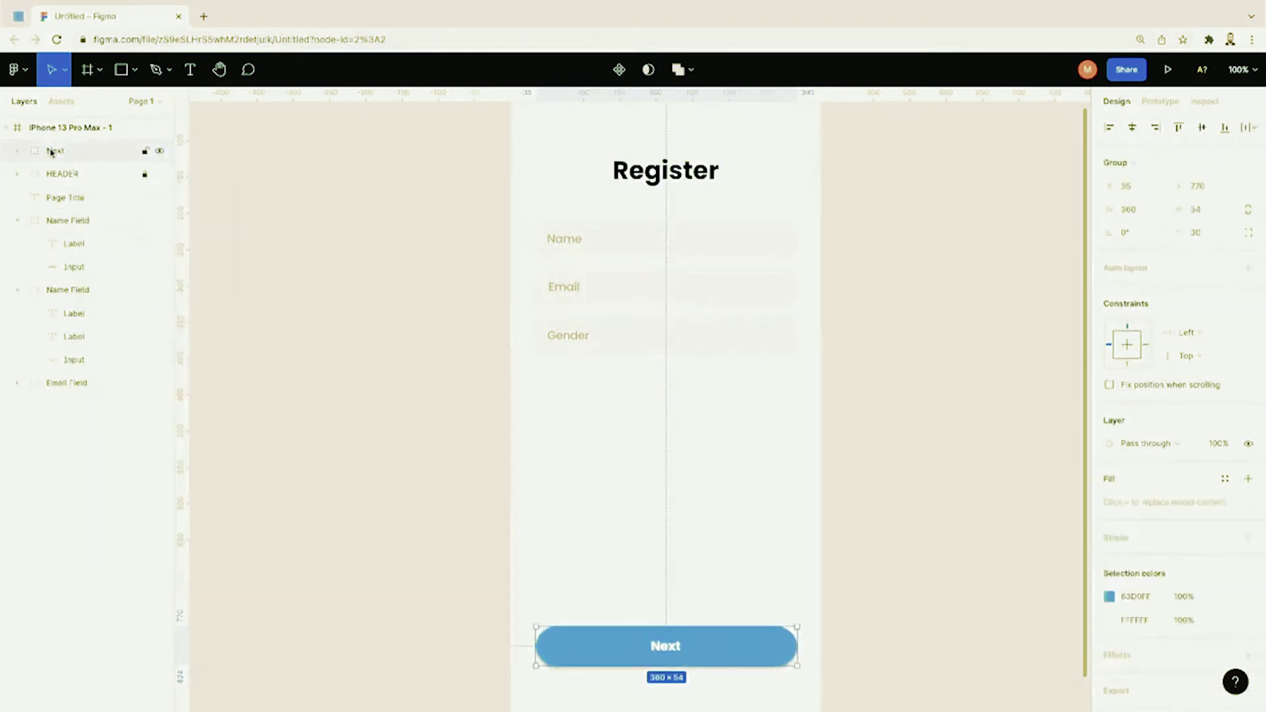
drag(51, 151, 65, 399)
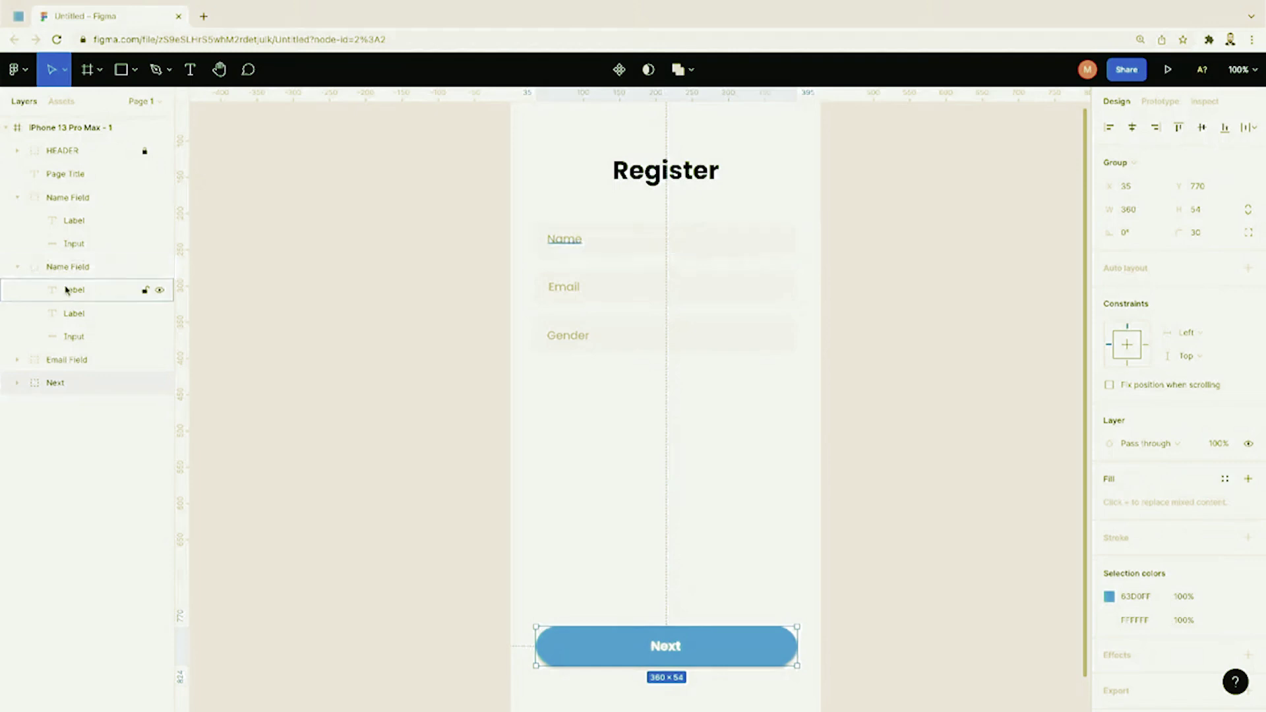
Step: Rename the Gender field's group layer to 'Gender Field'
click(603, 340)
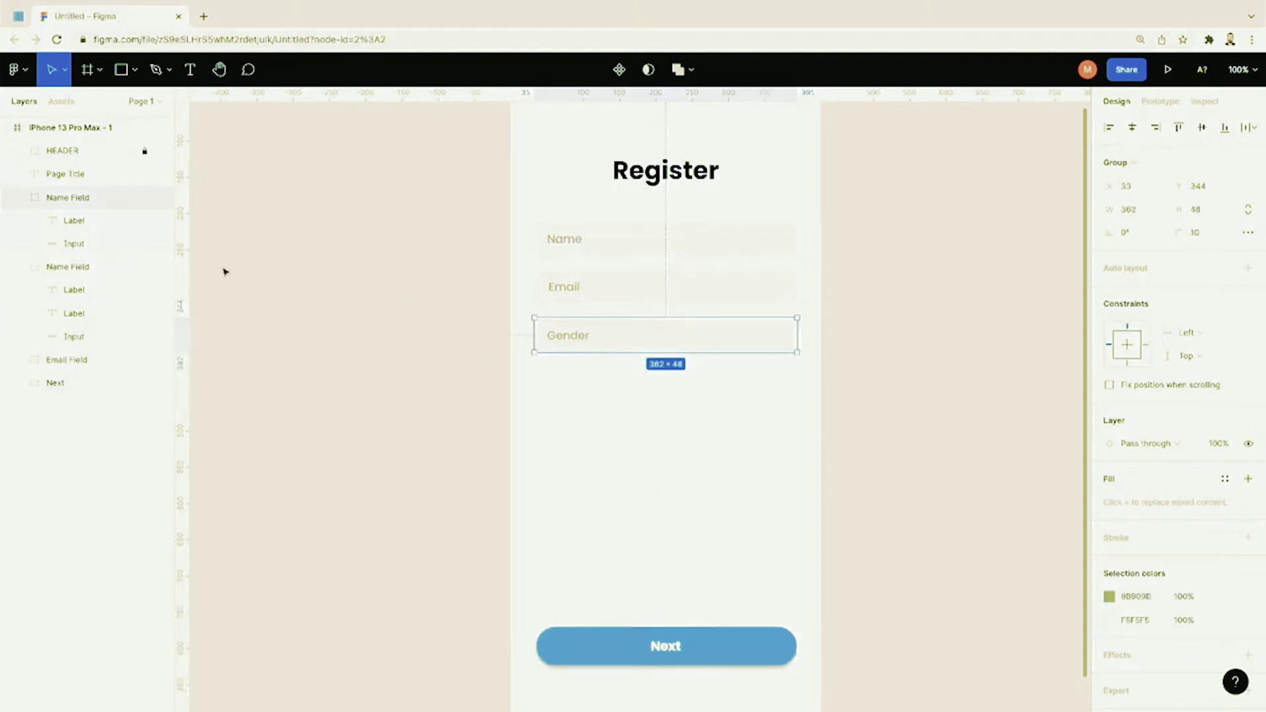
double_click(64, 198)
text(Gender Field)
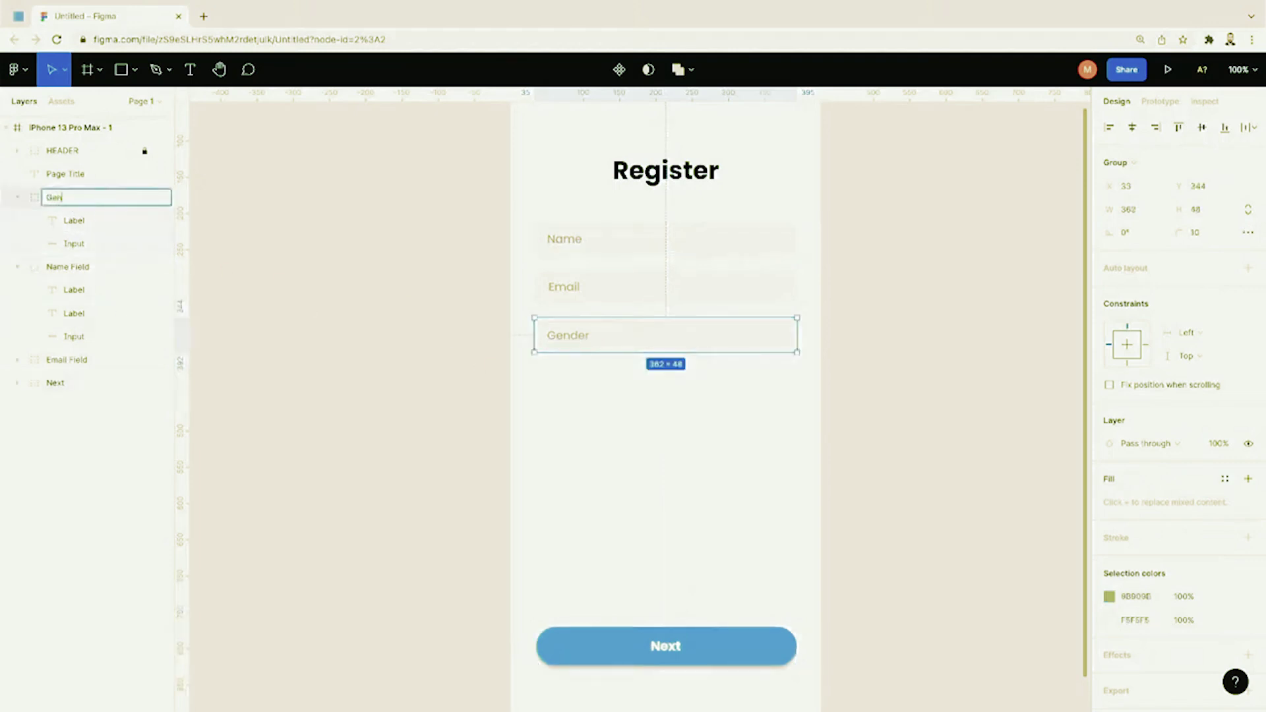
key(Return)
click(16, 198)
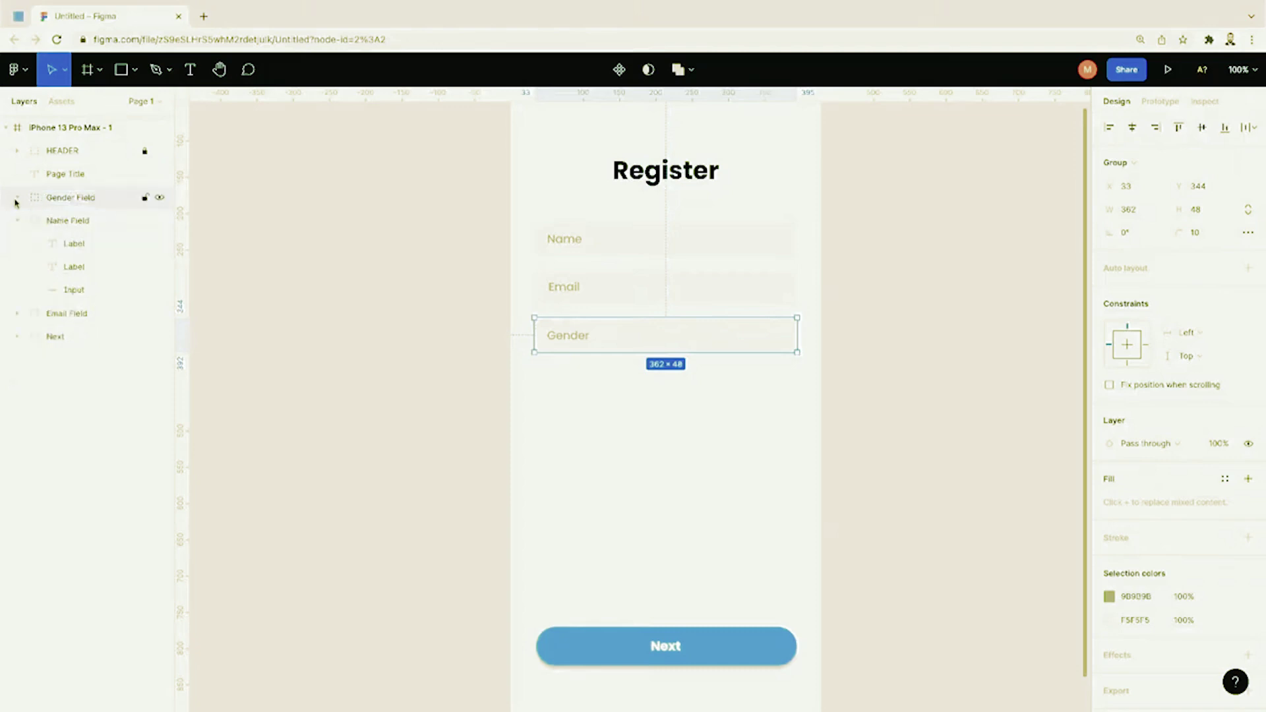
Step: Reorder the layers as Name Field, Email Field, Gender Field, then Next
click(16, 221)
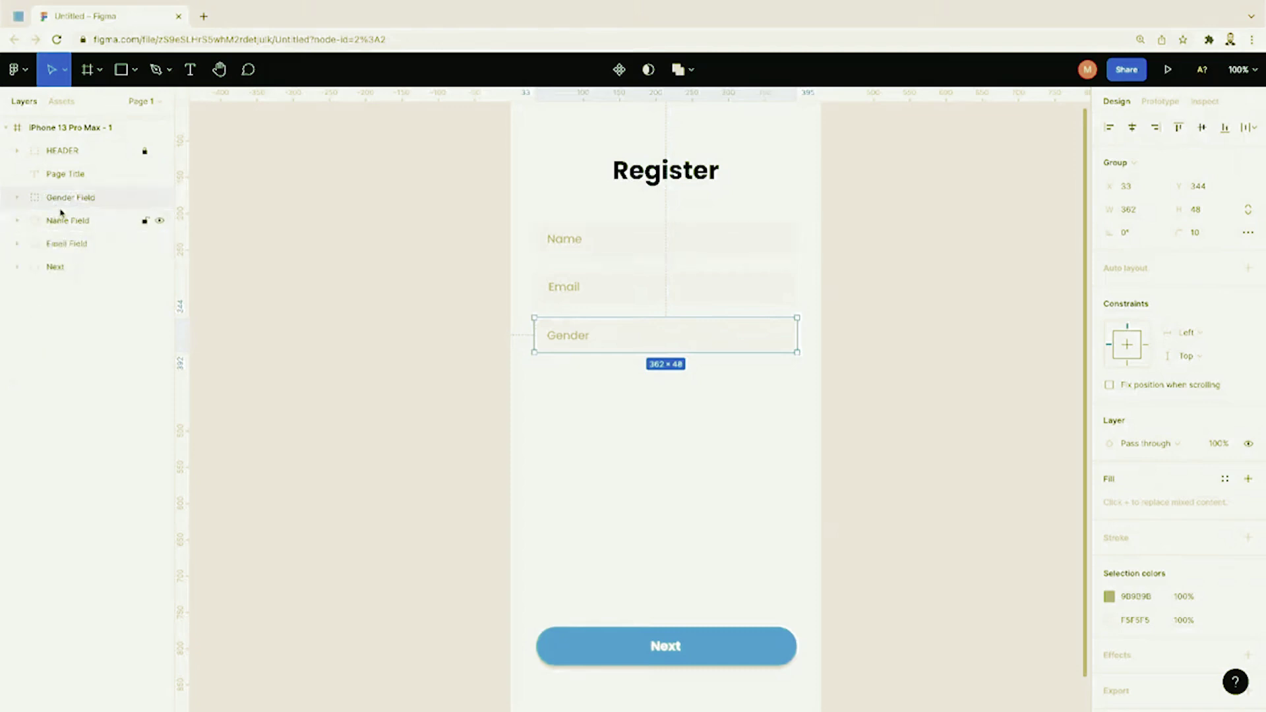
mouse_move(59, 215)
mouse_down()
mouse_move(68, 222)
mouse_move(65, 191)
mouse_up()
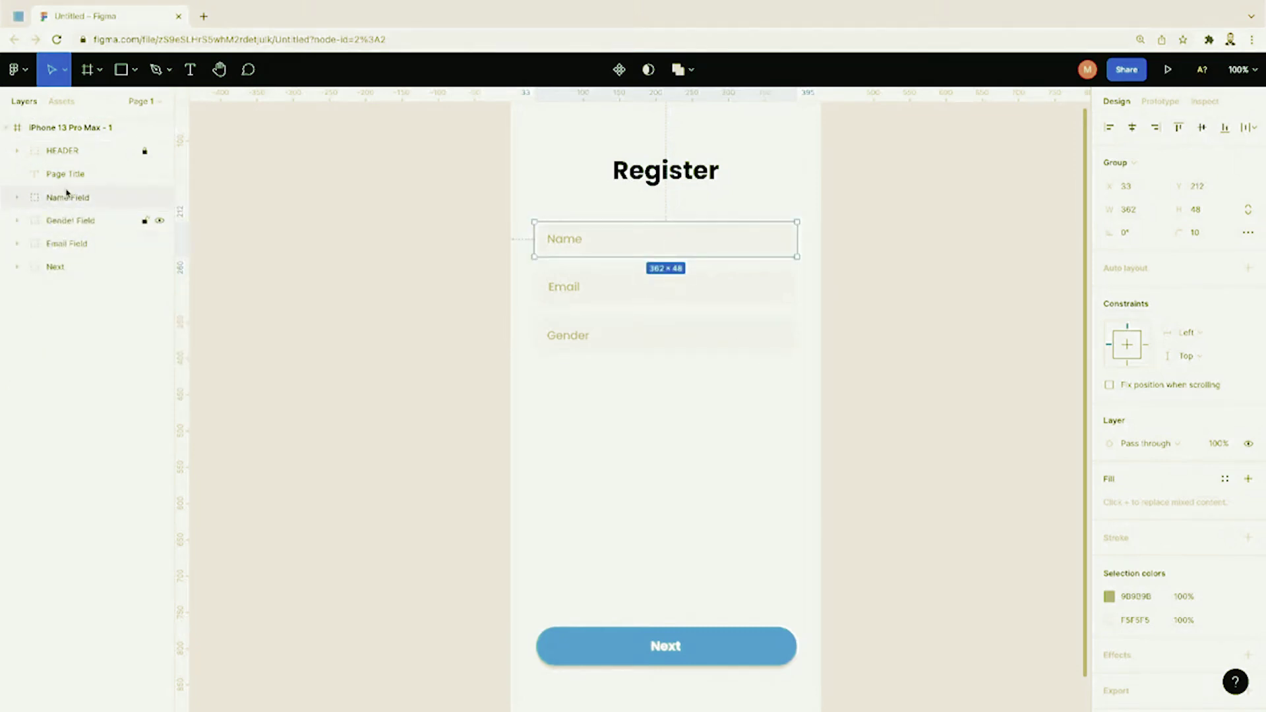
click(16, 198)
click(86, 242)
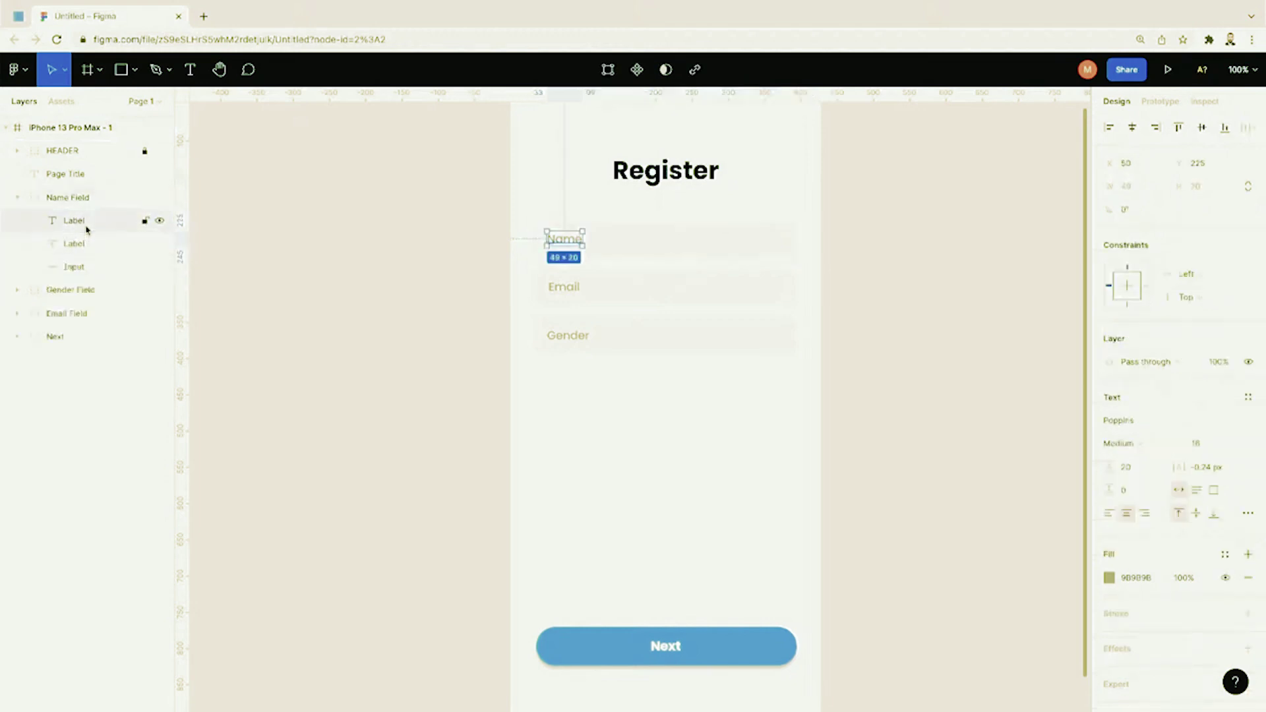
key(Escape)
click(19, 201)
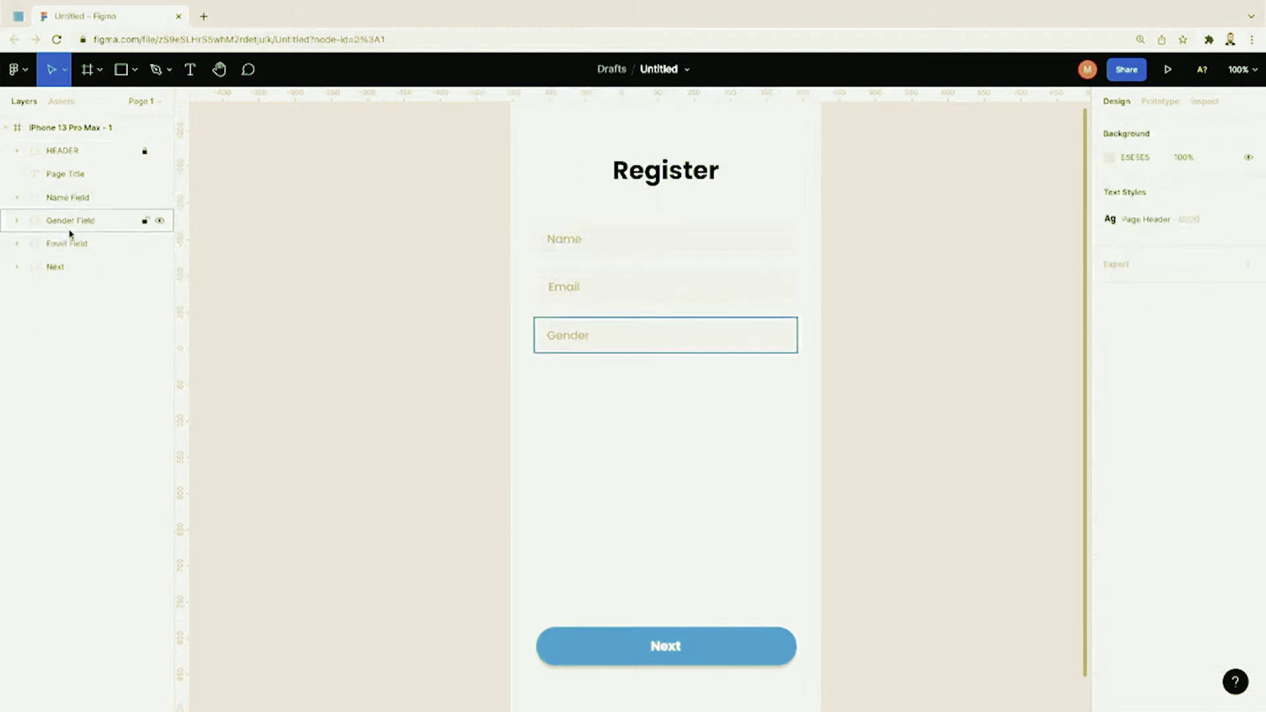
mouse_move(74, 241)
mouse_down()
mouse_move(74, 207)
mouse_move(79, 221)
mouse_up()
click(318, 289)
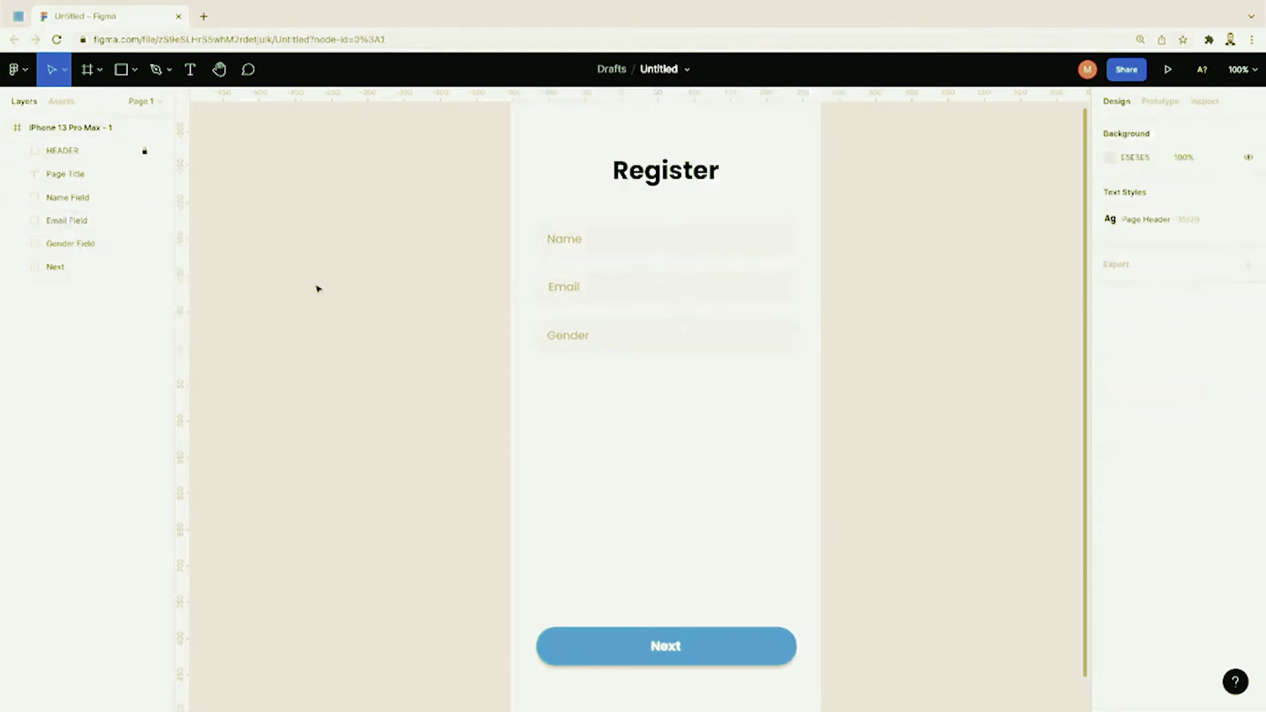
scroll(636, 418, down, 1)
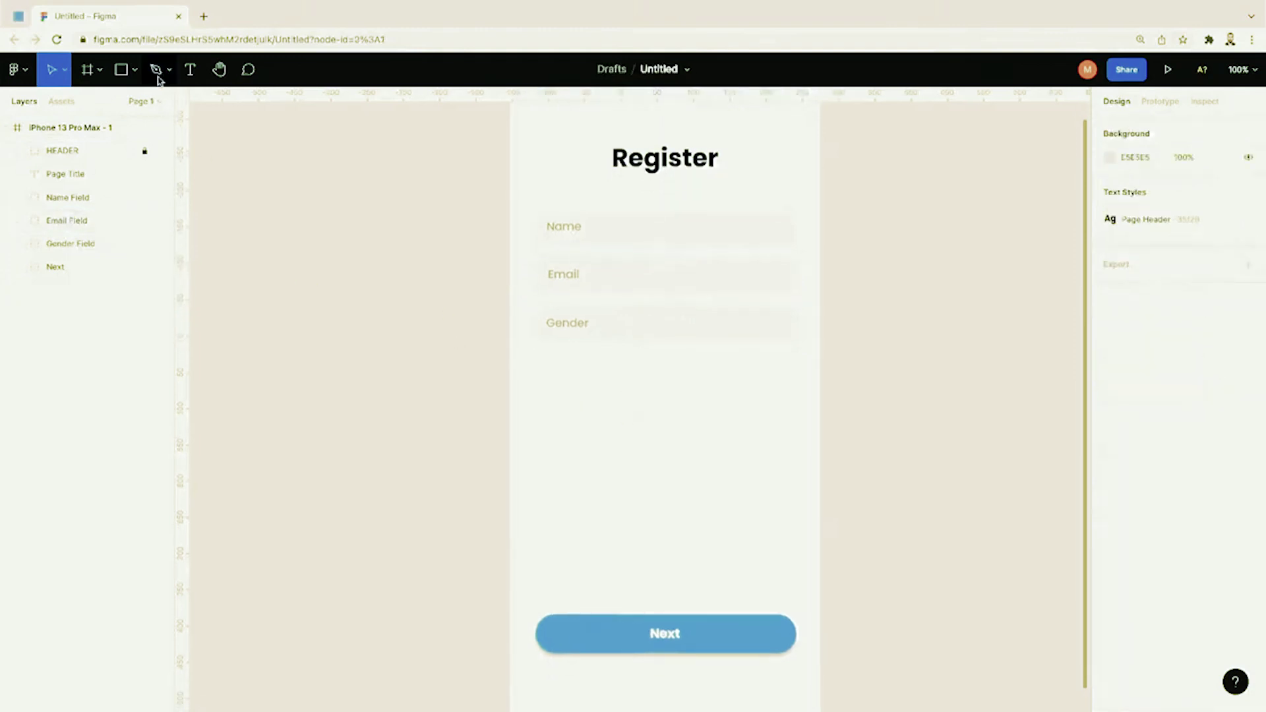
Step: Draw a small 19×19 square just above the Next button's left end
click(134, 69)
click(125, 103)
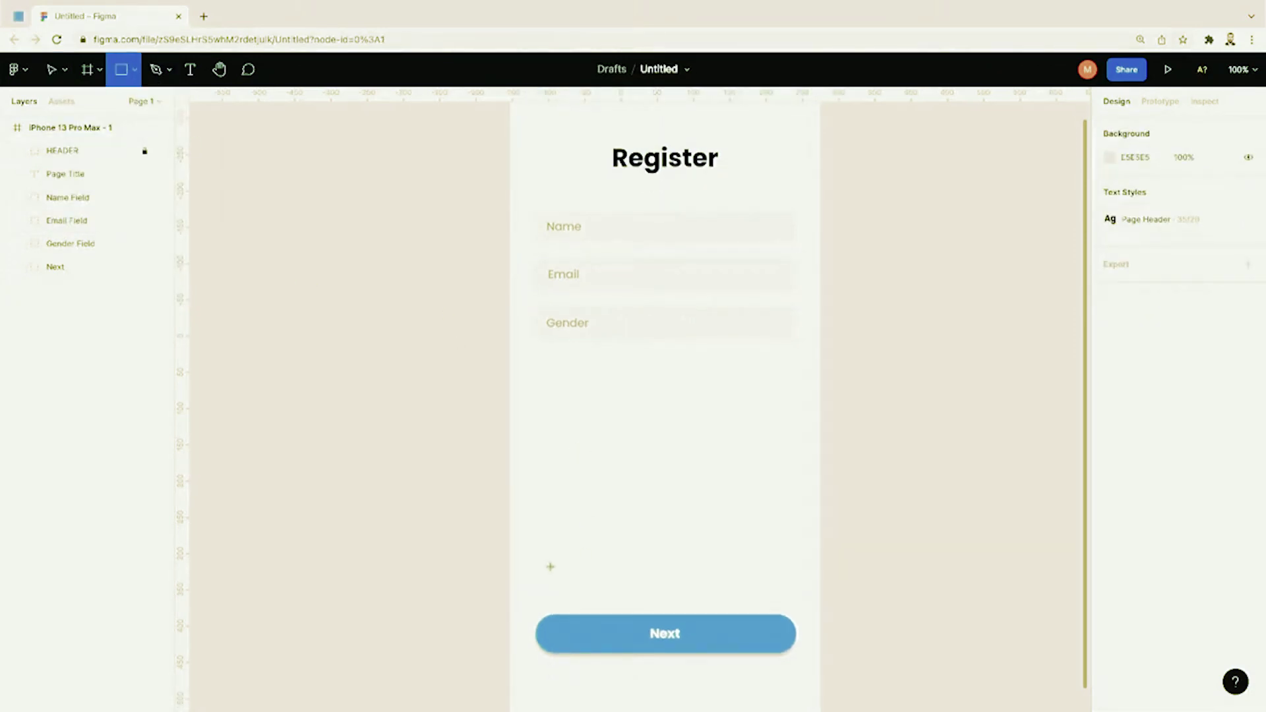
drag(551, 566, 562, 578)
scroll(568, 585, up, 4)
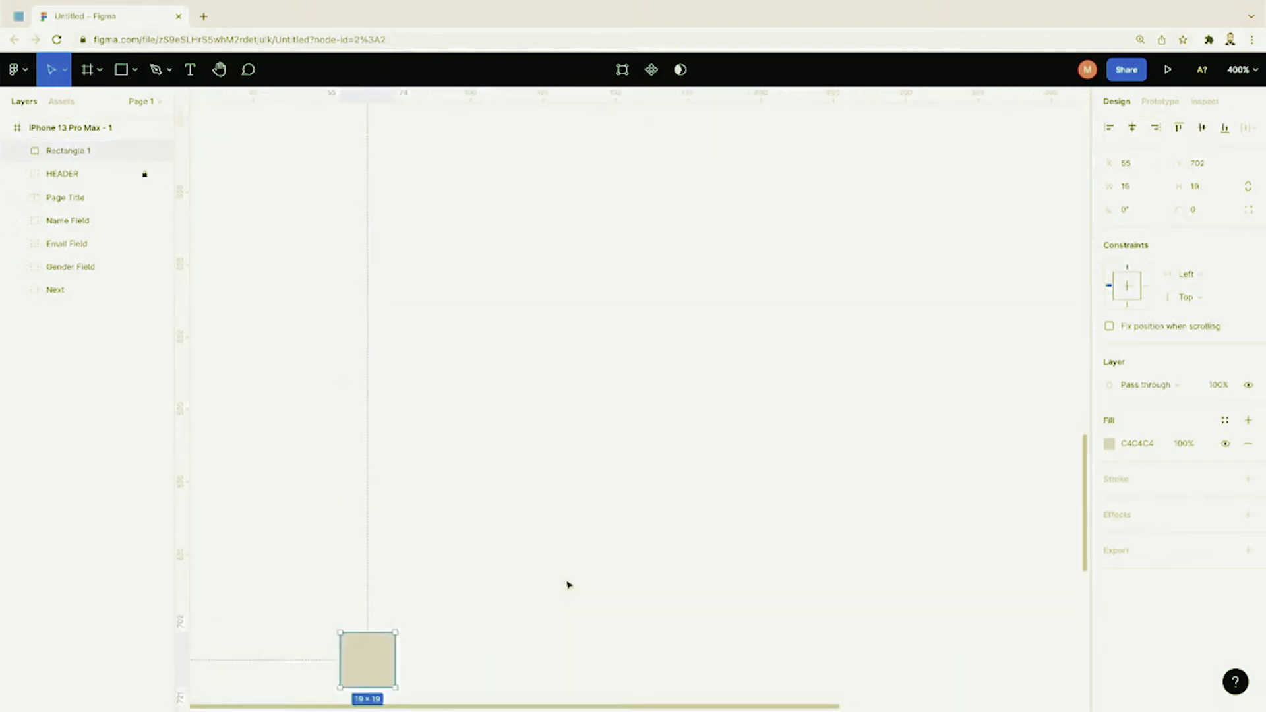
scroll(568, 585, down, 5)
scroll(566, 582, up, 3)
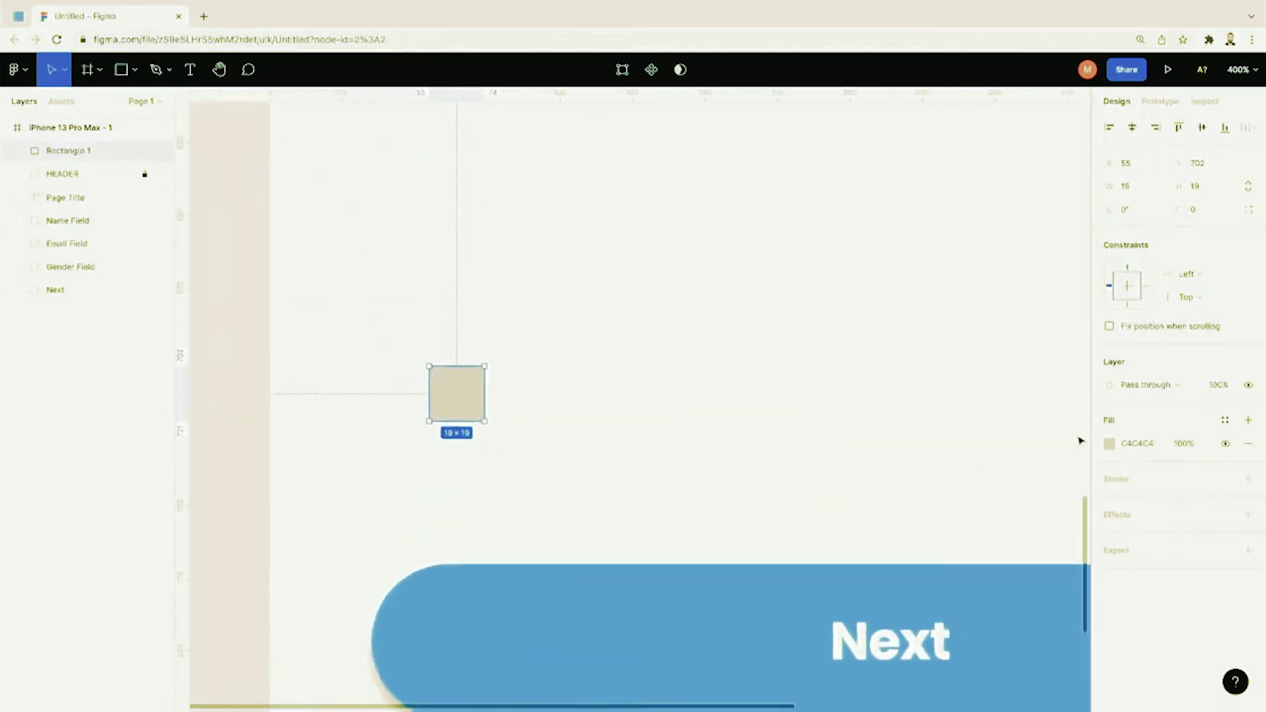
Step: Give the square a white fill and a black outline
click(1110, 445)
mouse_move(950, 370)
mouse_down()
mouse_move(965, 399)
mouse_move(913, 347)
mouse_up()
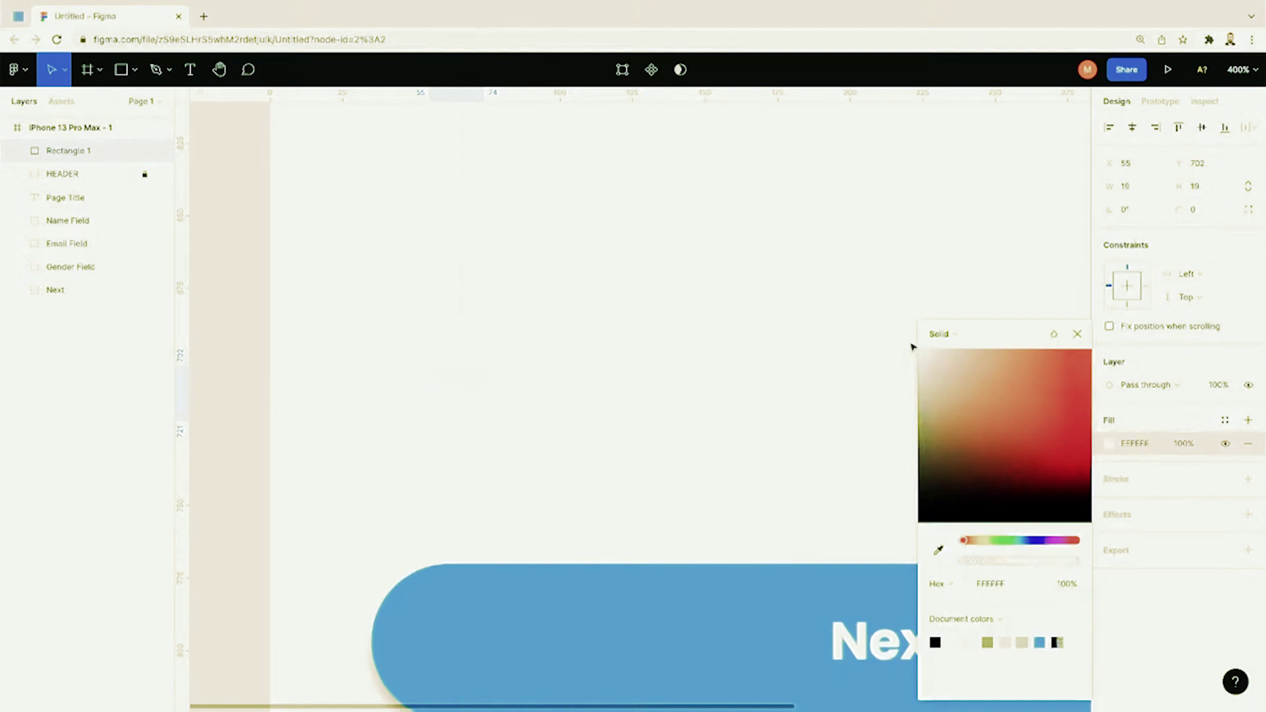
click(1122, 486)
click(1119, 485)
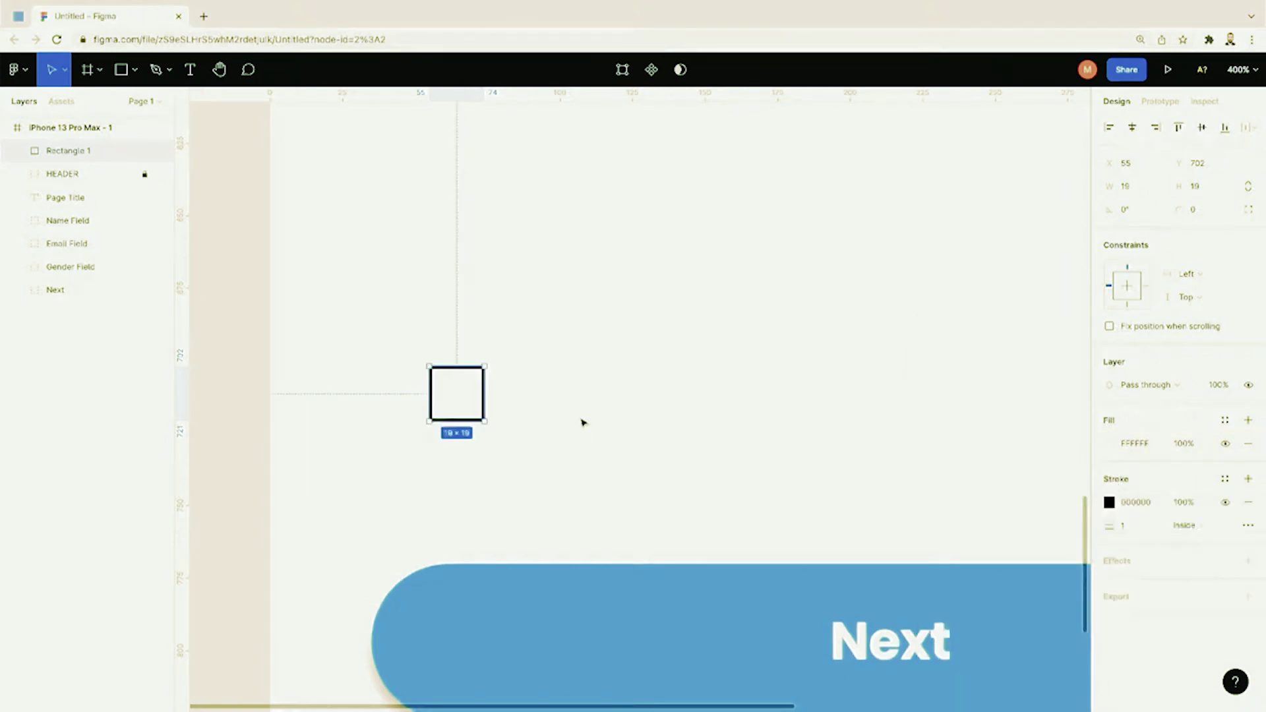
Step: Set the square's corner radius to 2 and move it down toward the Next button
click(1193, 217)
text(10)
key(Return)
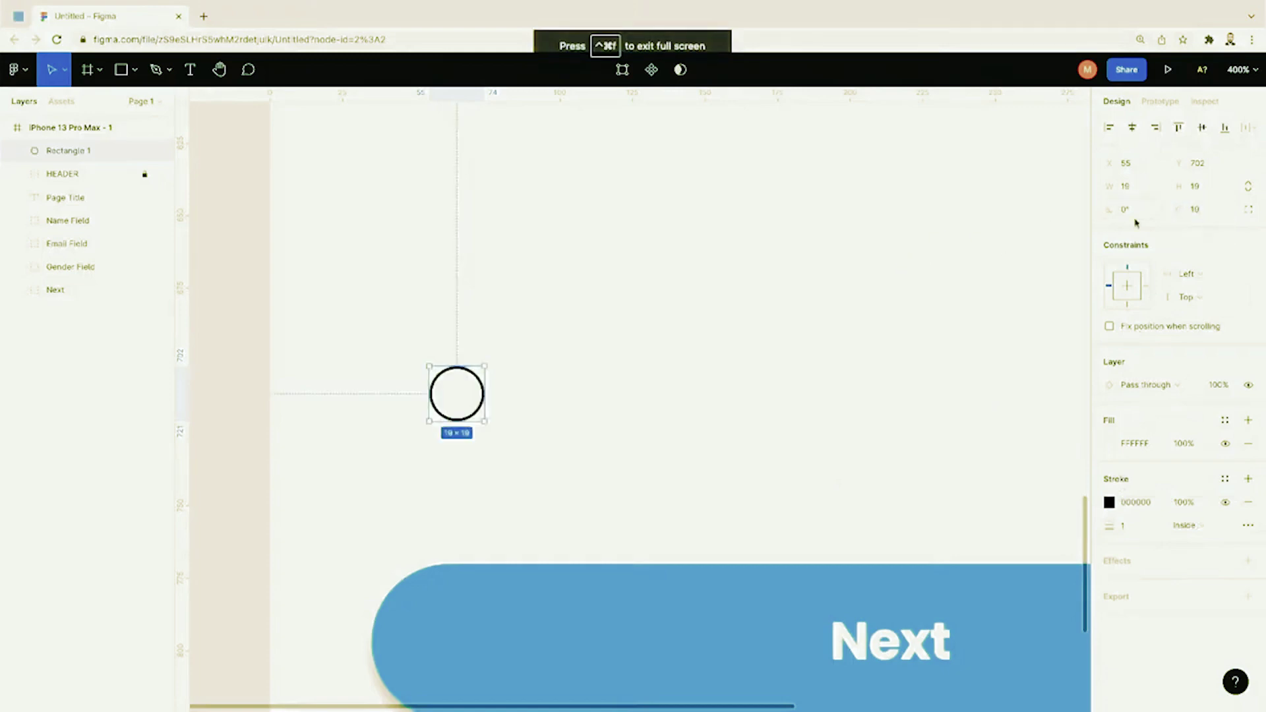
text(2)
key(Return)
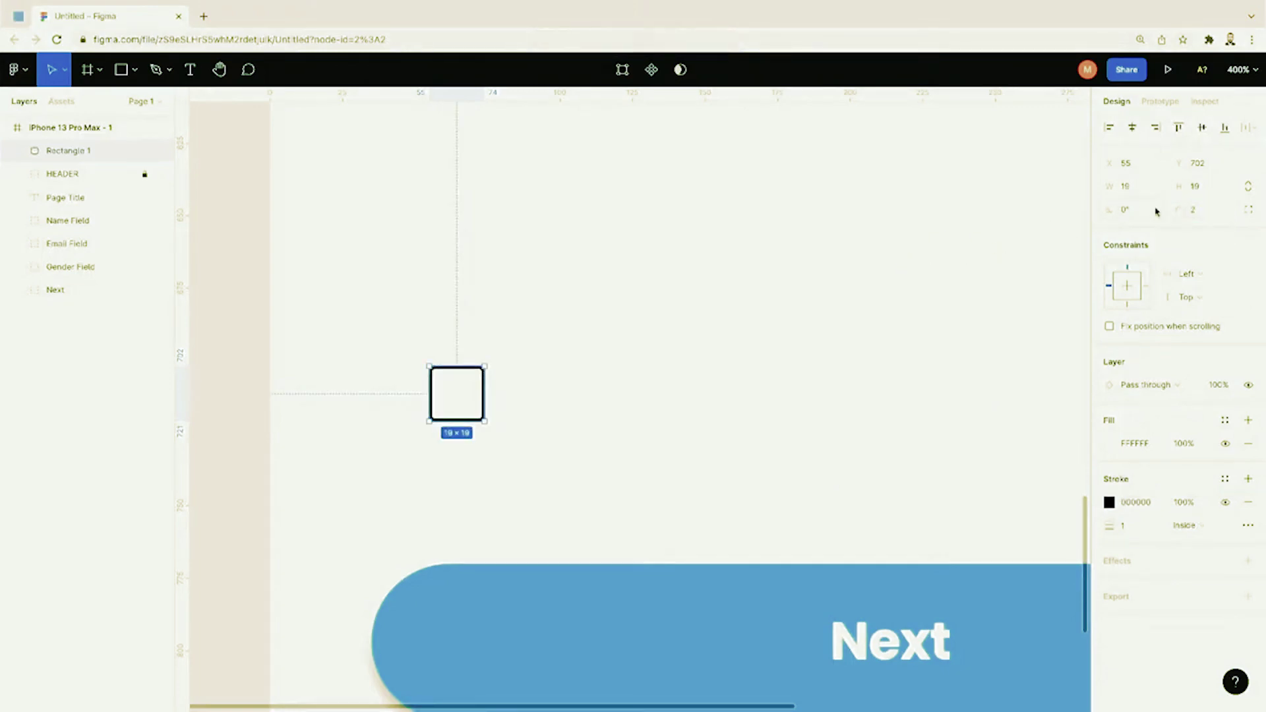
click(565, 387)
click(469, 390)
drag(469, 390, 469, 469)
click(516, 472)
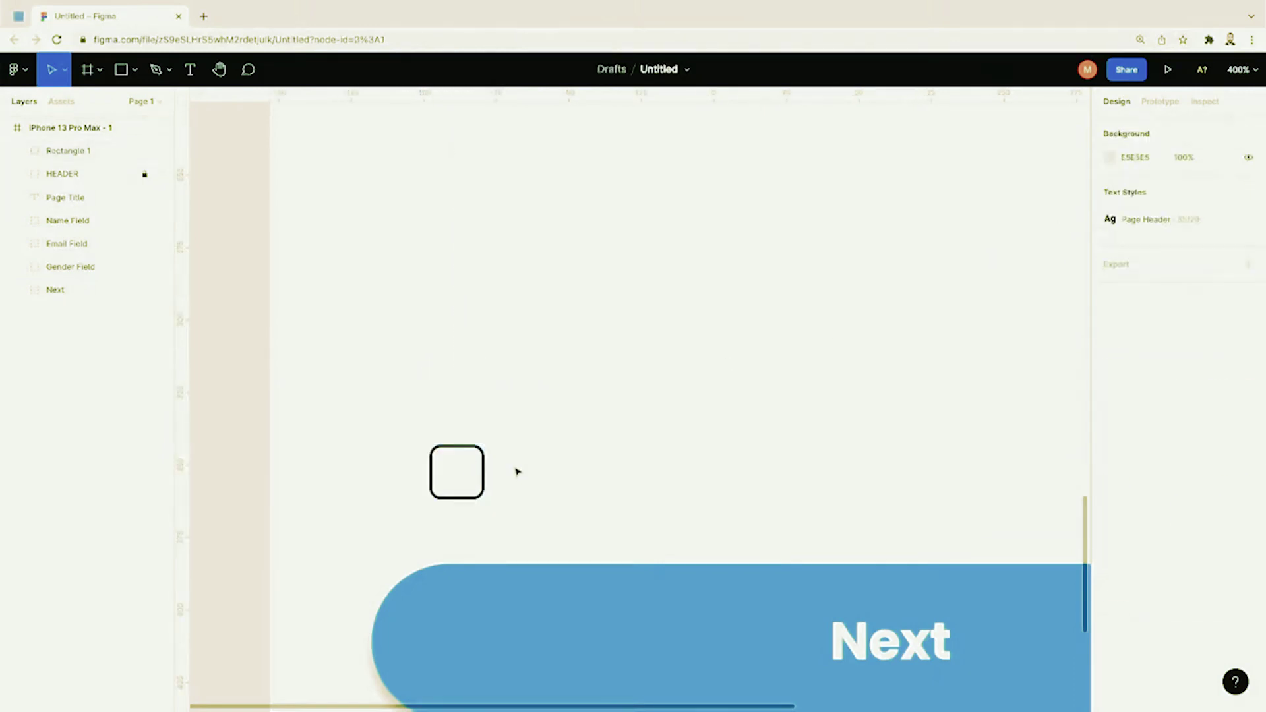
Step: Type 'Agree to our terms and conditions' as a text layer beside the checkbox
key(t)
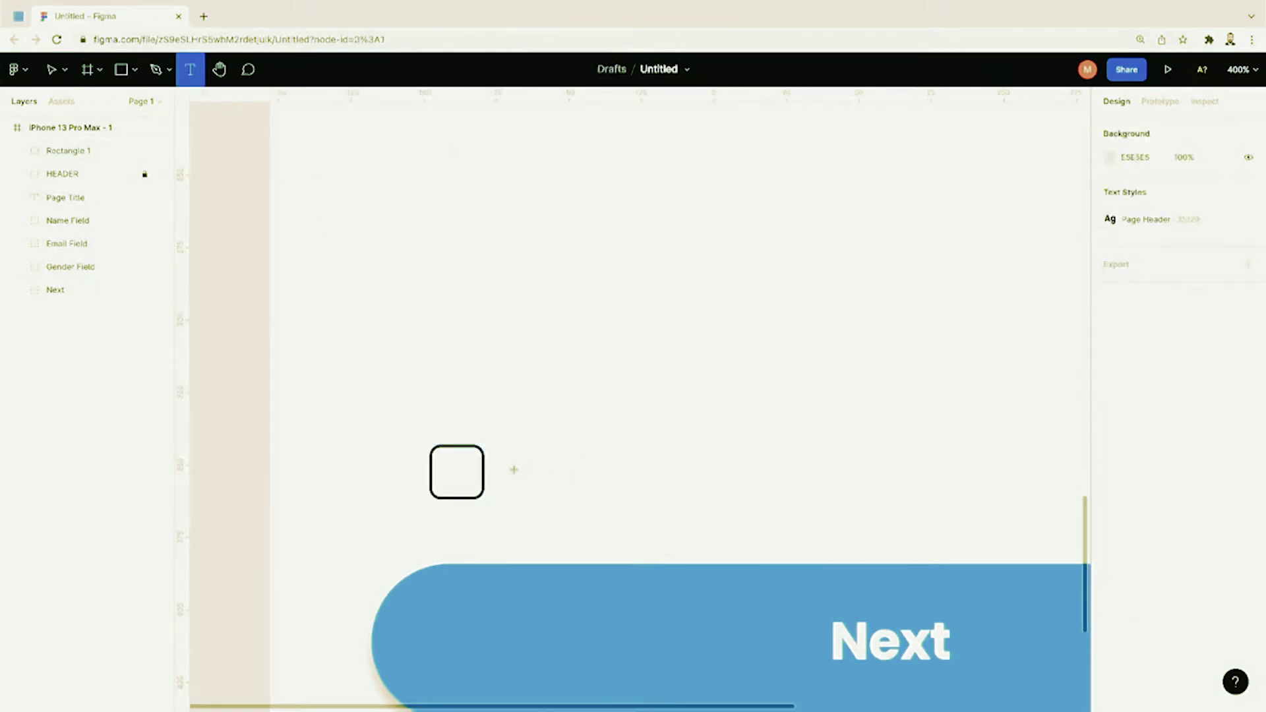
click(512, 470)
text(Agree to o)
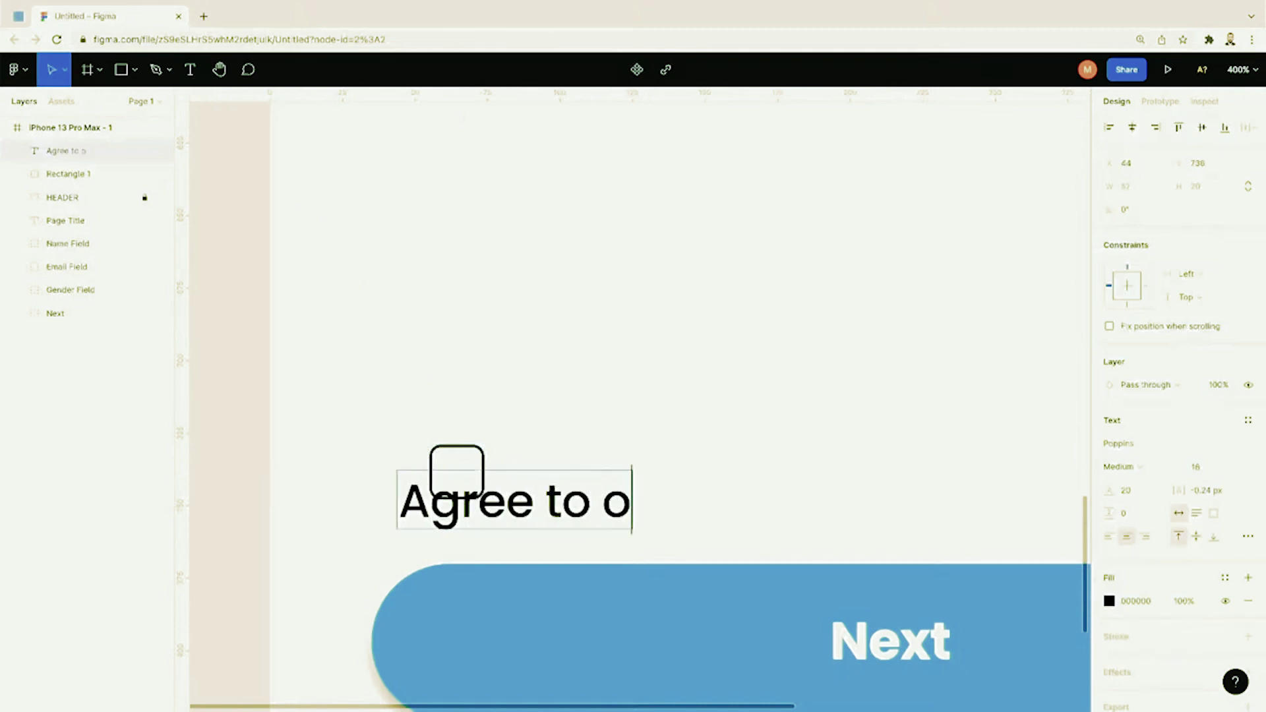
text(ur terms and condit)
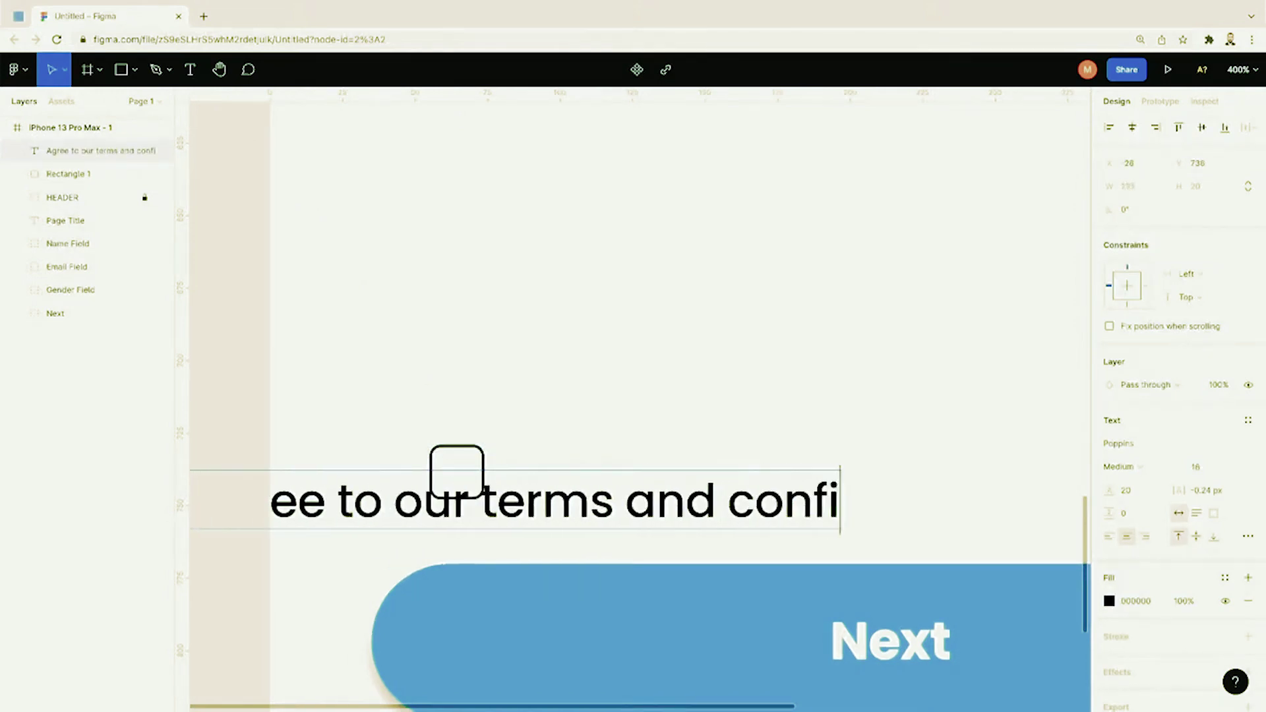
text(ions)
key(Escape)
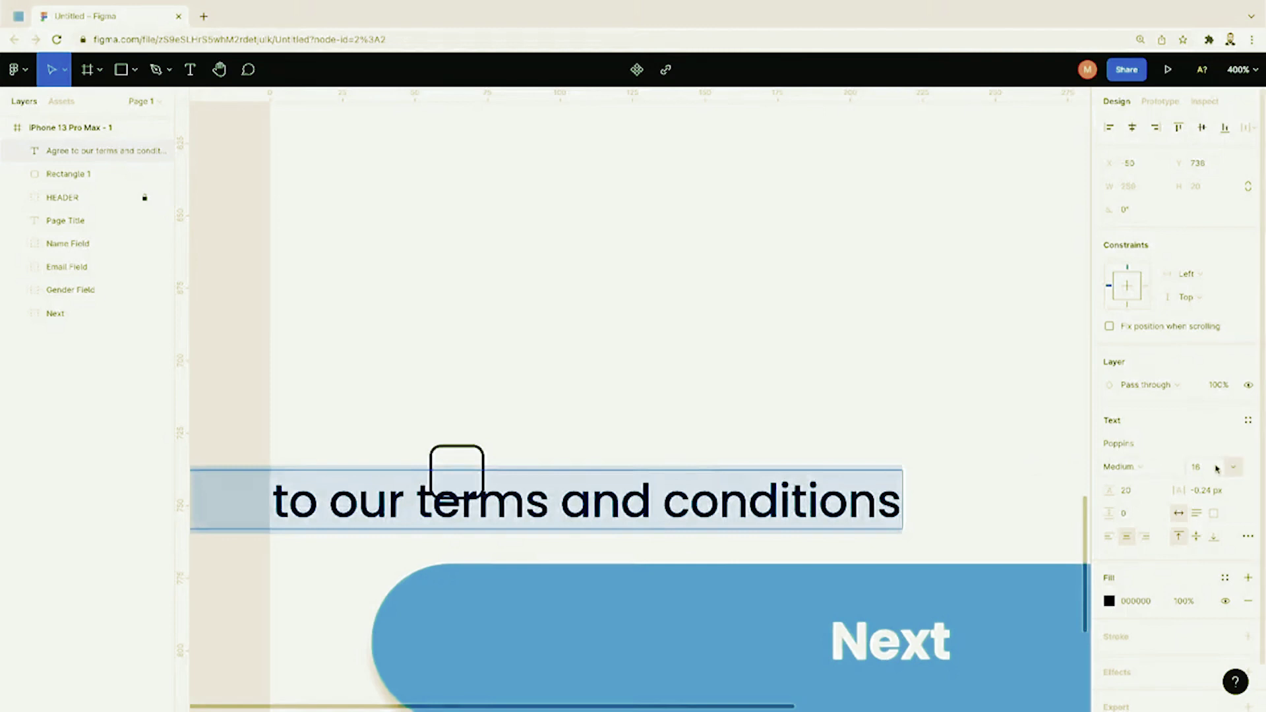
key(shift+0)
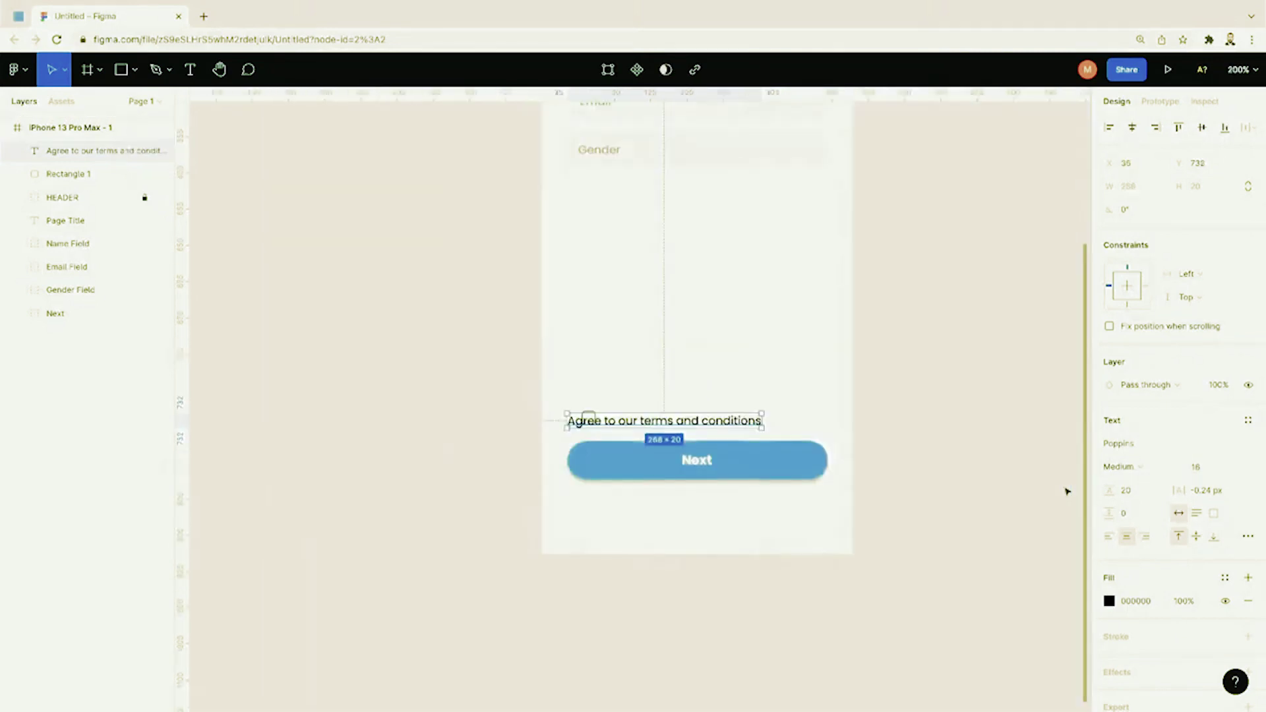
Step: Place the terms text right of the checkbox and line the two up
drag(715, 426, 759, 423)
click(659, 395)
drag(589, 419, 600, 424)
click(644, 398)
Step: Nudge the checkbox and terms text up together, then preview the screen as a prototype
scroll(644, 398, down, 3)
scroll(645, 398, up, 3)
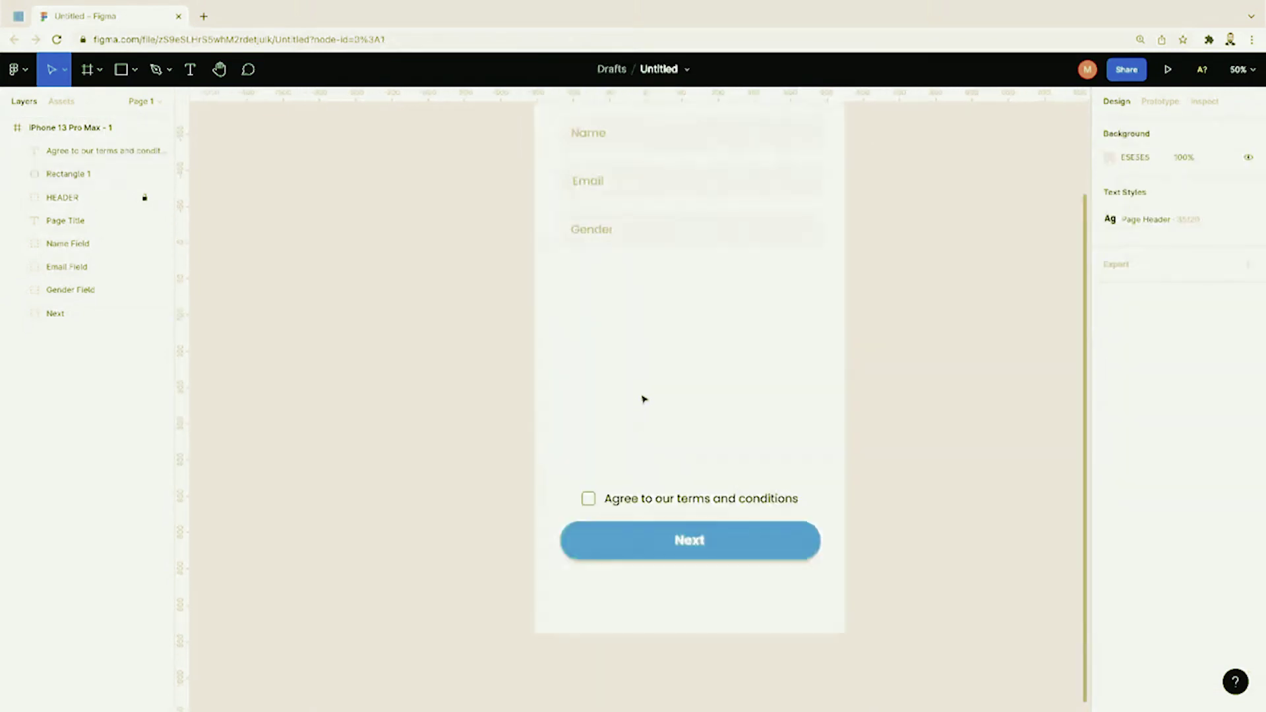
drag(509, 471, 824, 506)
key(Up)
key(Up)
key(Up)
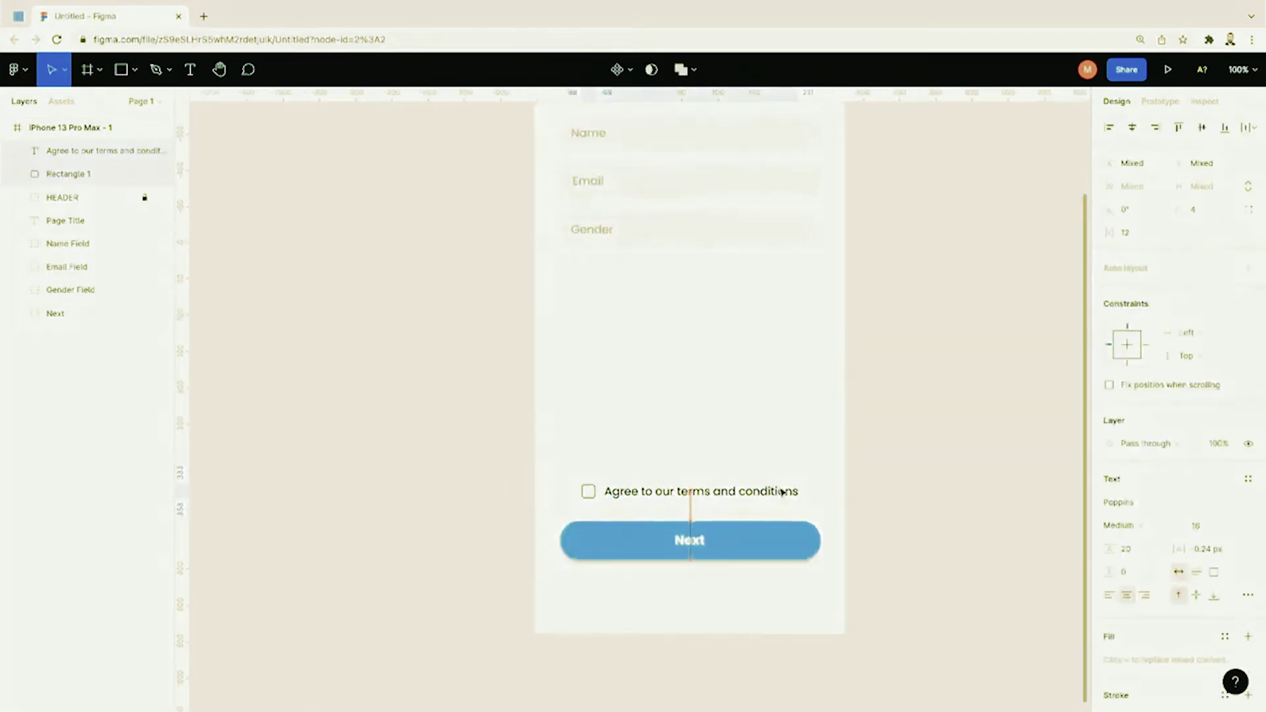
click(779, 472)
scroll(779, 472, up, 5)
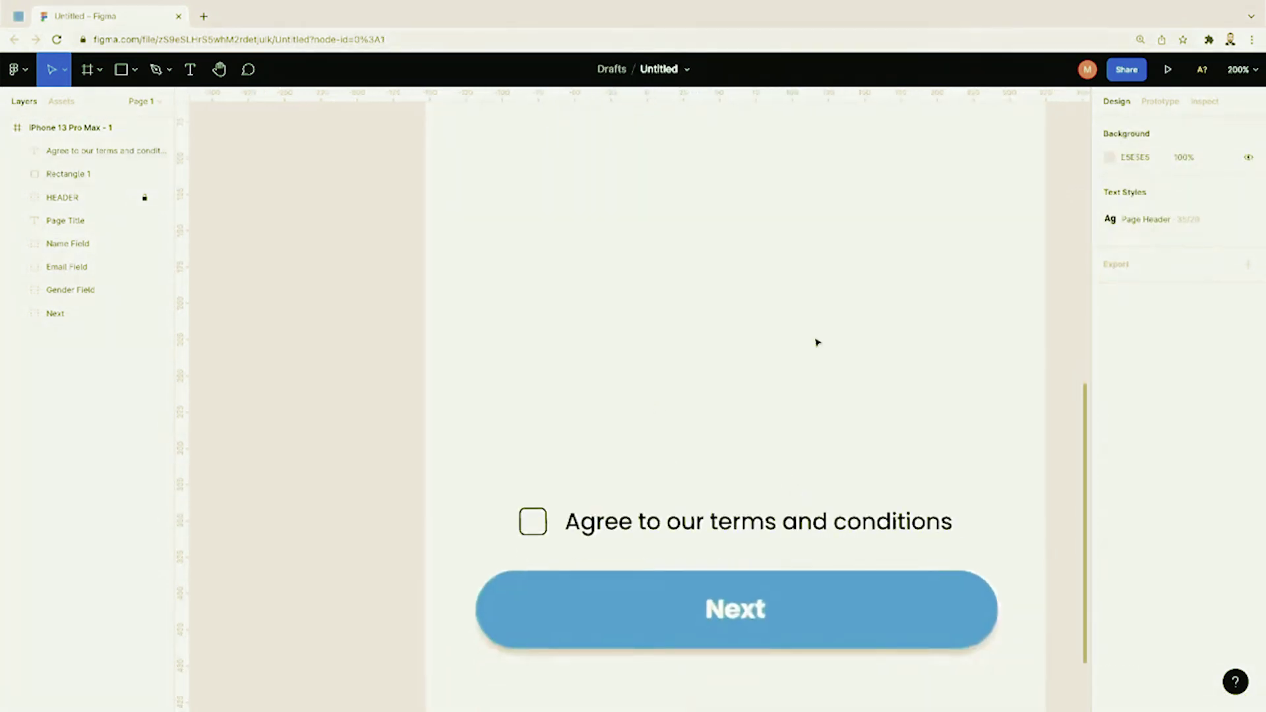
click(1167, 71)
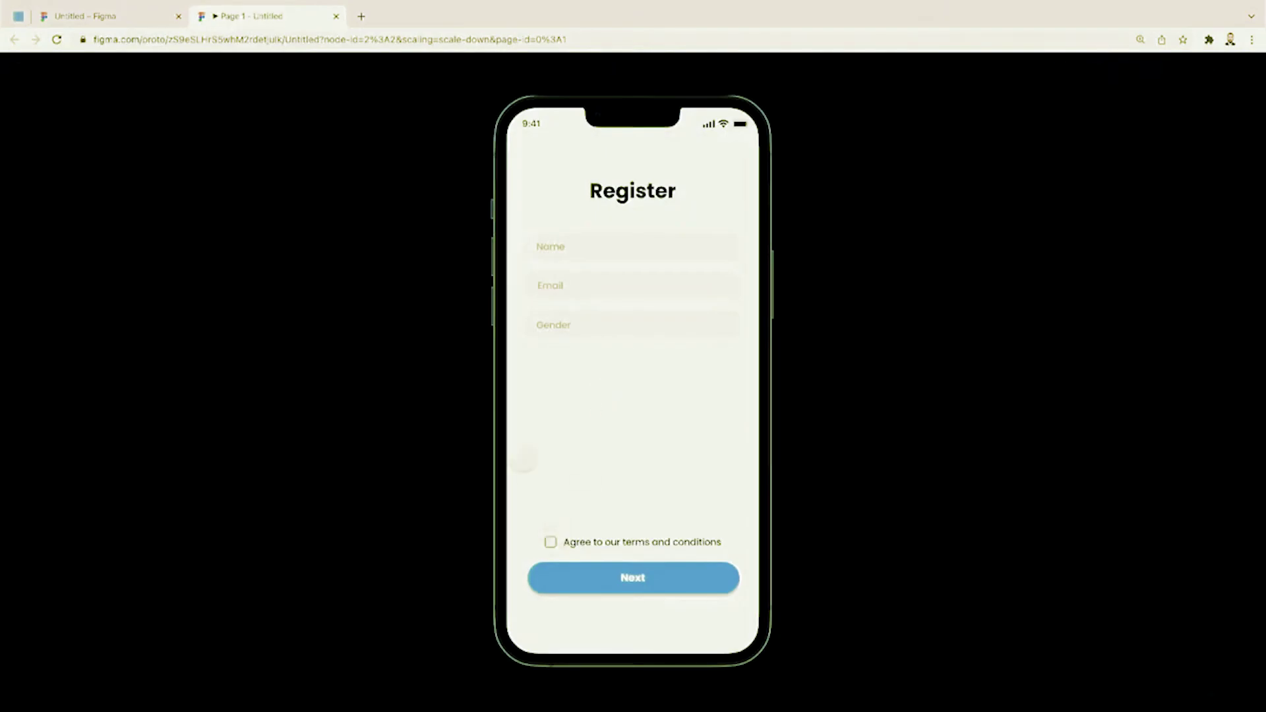
Step: Close the prototype preview tab with Ctrl+W
key(ctrl+w)
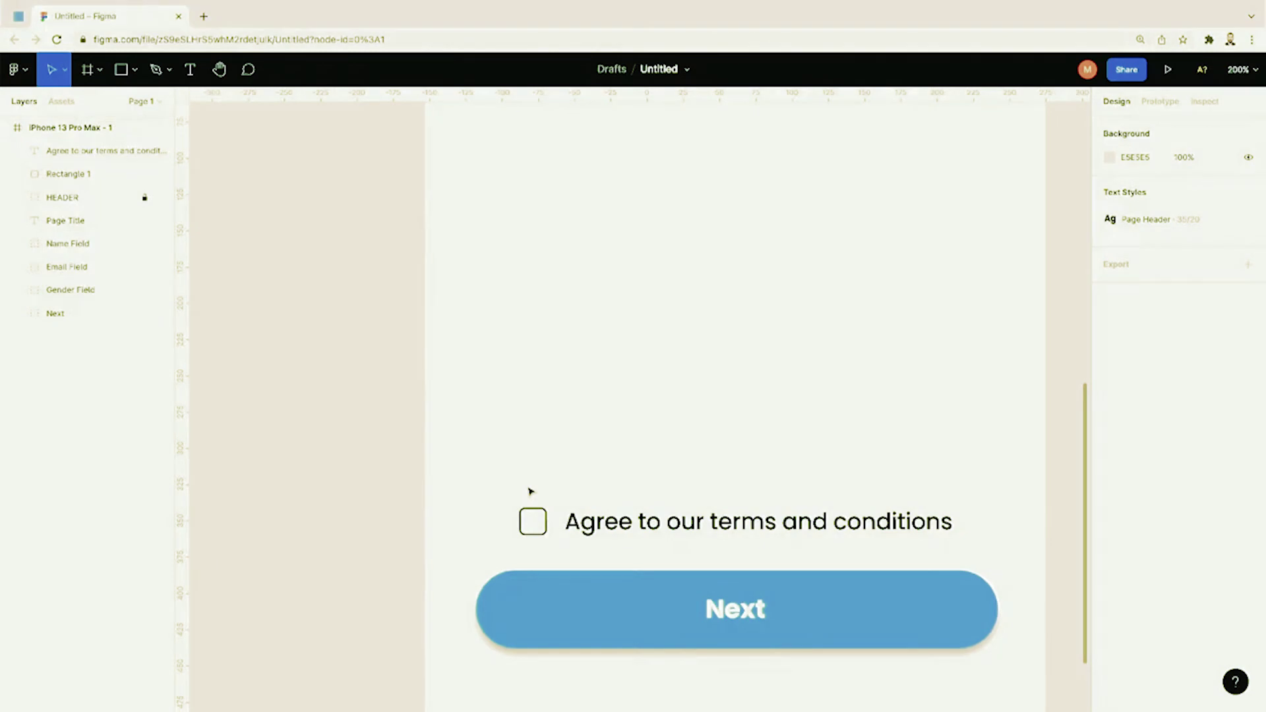
Step: Turn the 19×19 checkbox square Rectangle 1 into a component with Ctrl+Alt+K
click(533, 519)
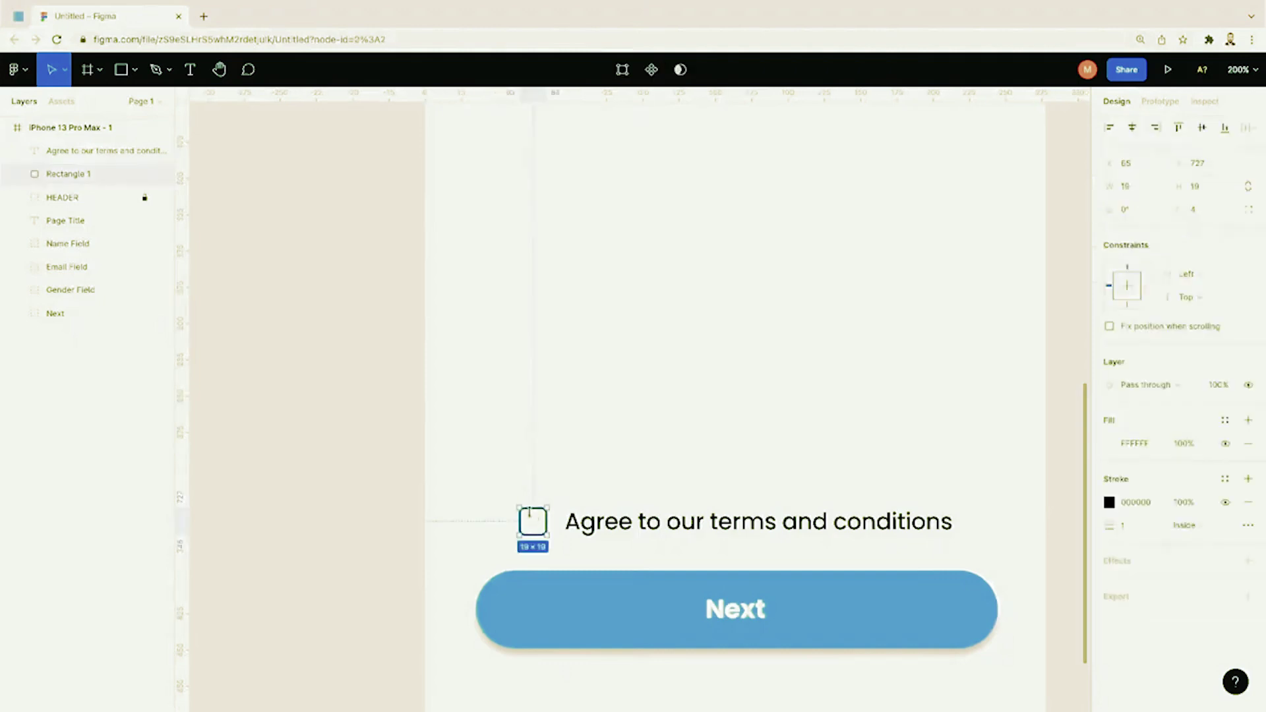
click(542, 494)
click(534, 521)
key(ctrl+alt+k)
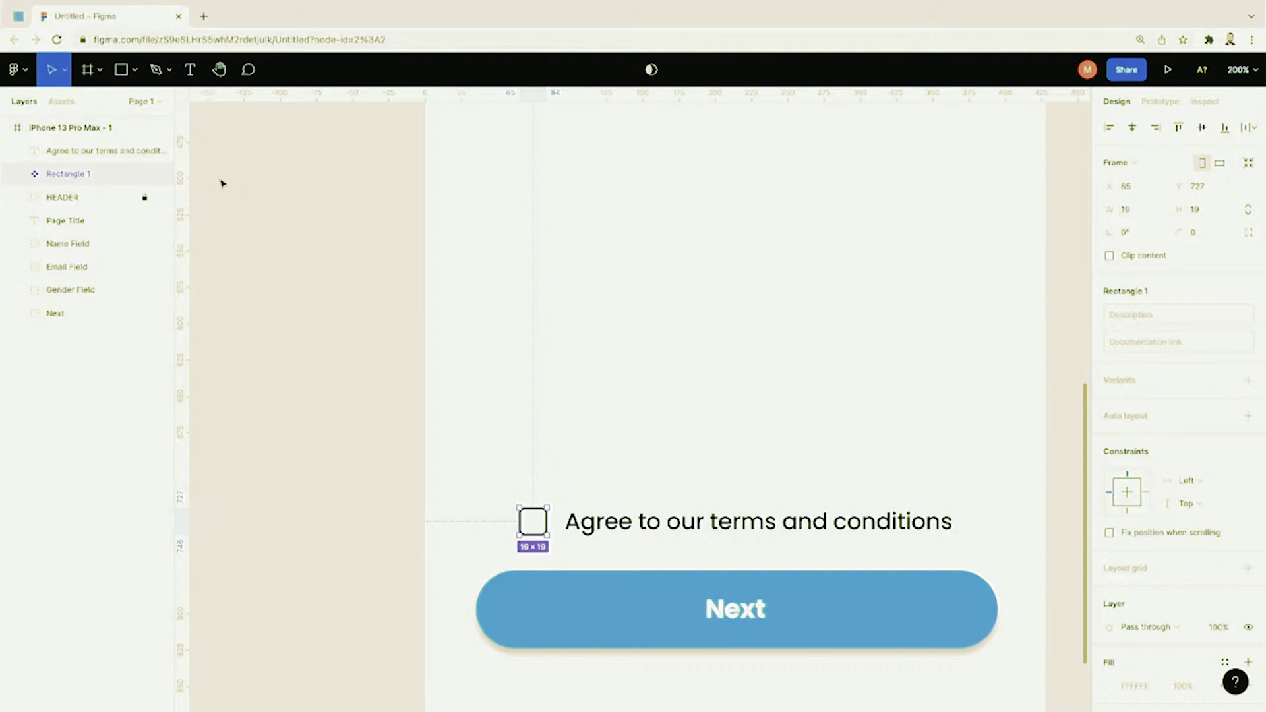
click(293, 308)
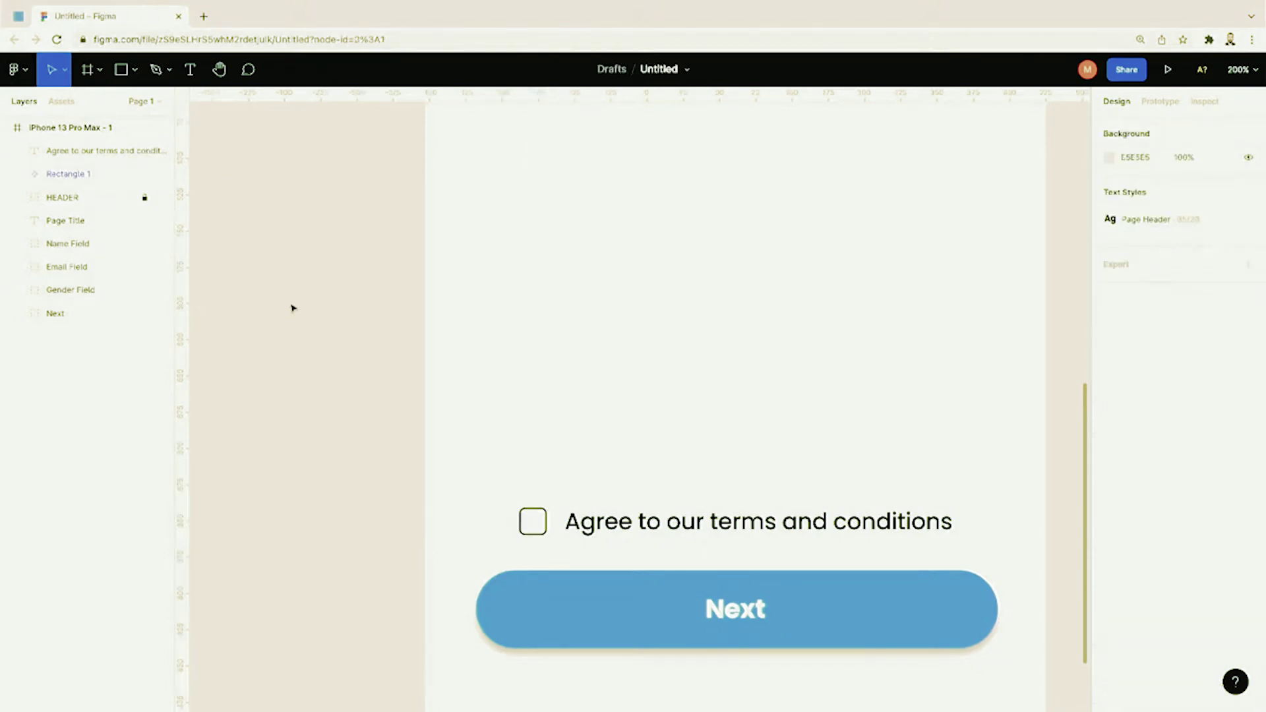
click(534, 528)
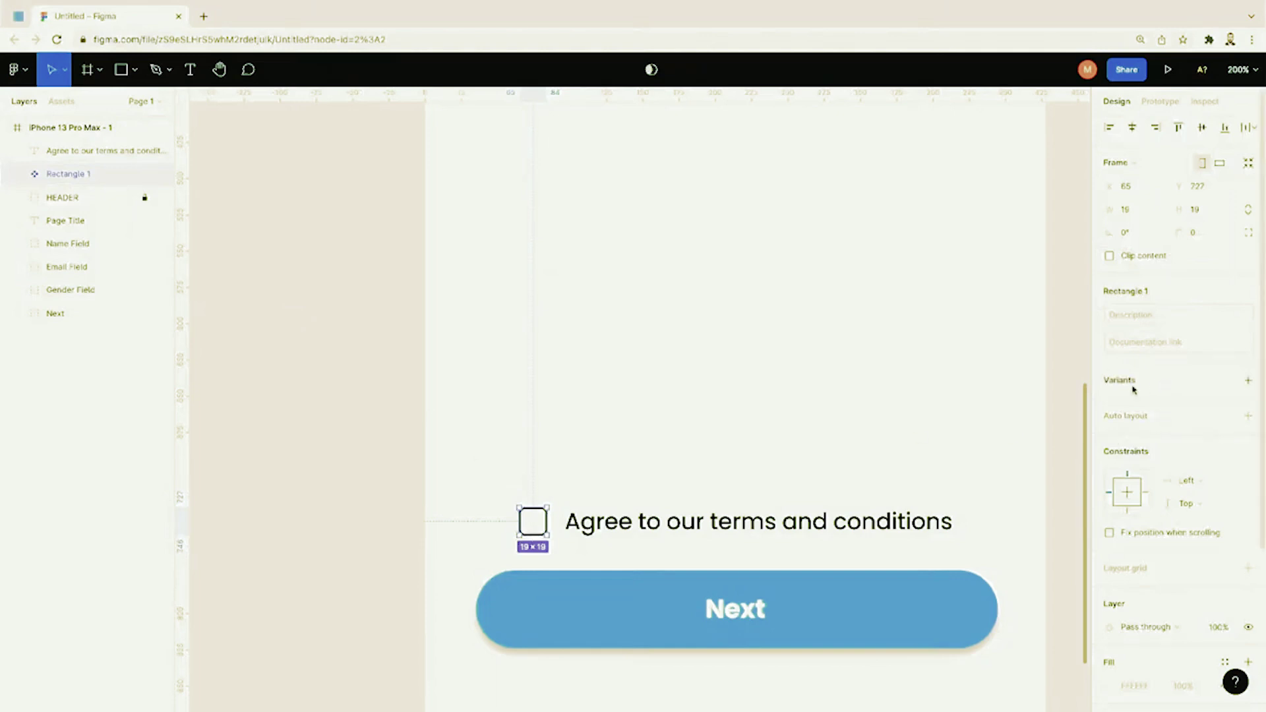
Step: Add a Variant2 to the checkbox component, undoing an accidental third variant
click(1249, 385)
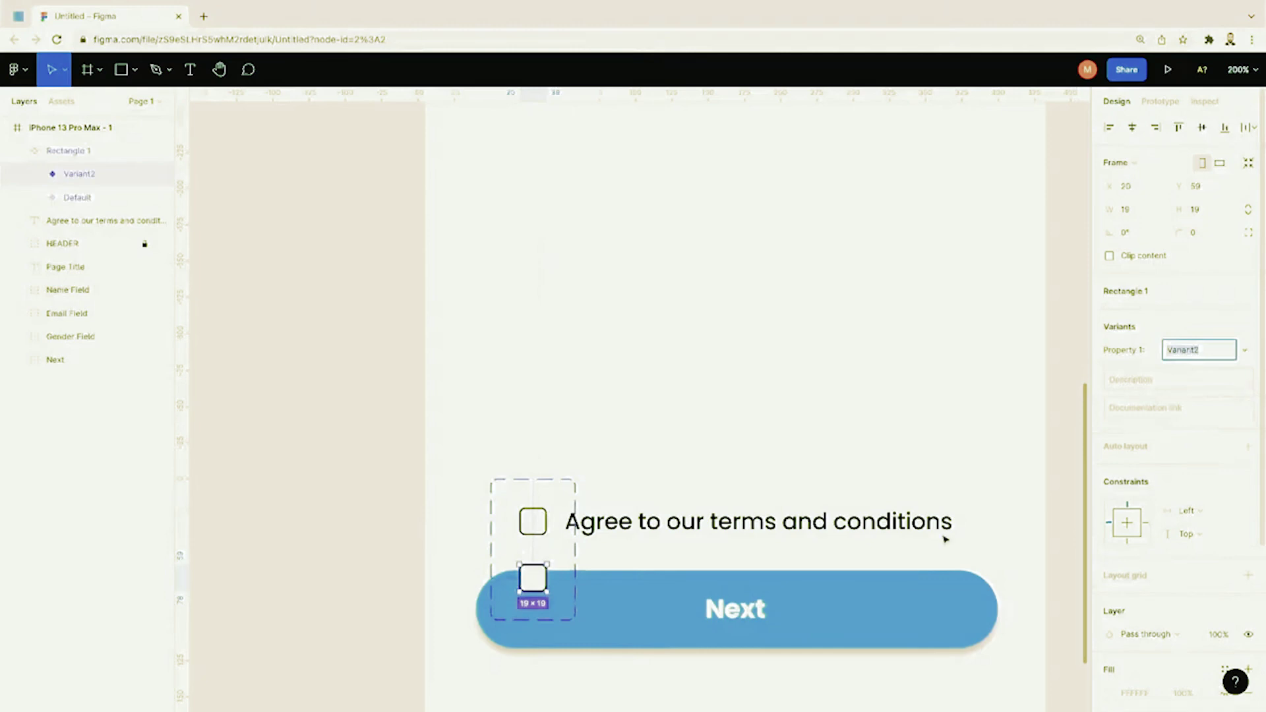
scroll(579, 548, down, 2)
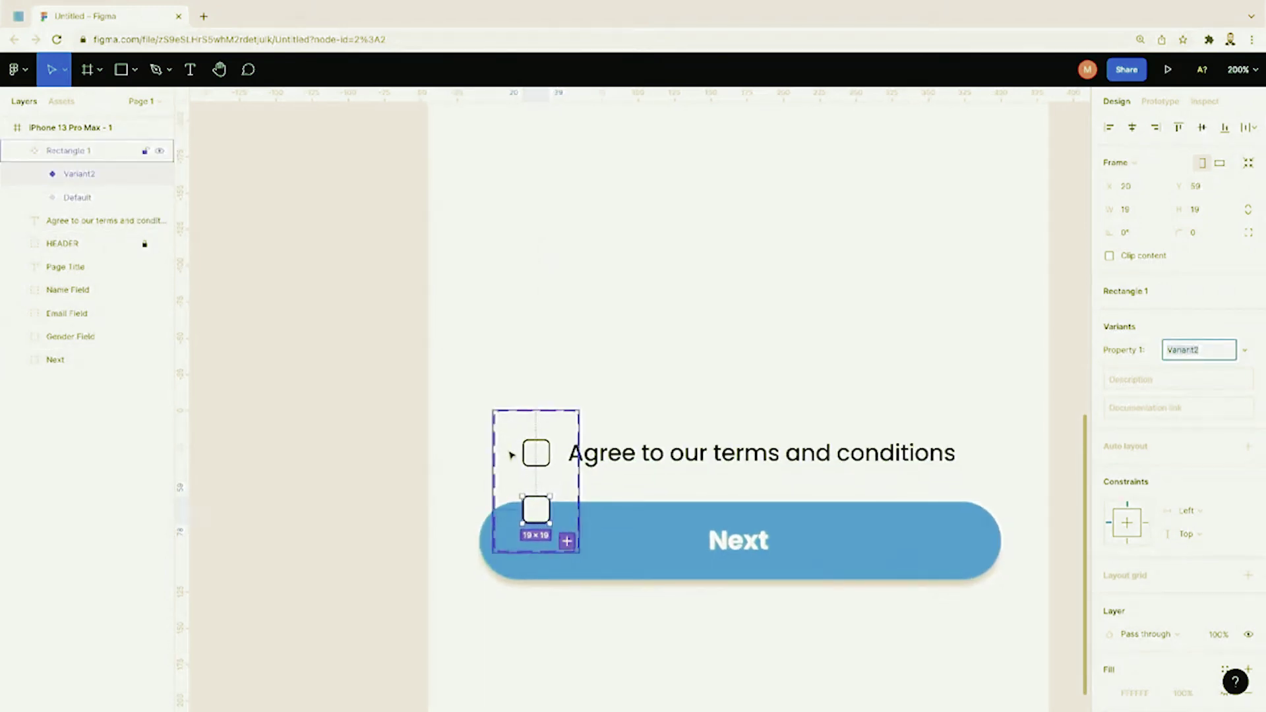
click(512, 455)
click(508, 414)
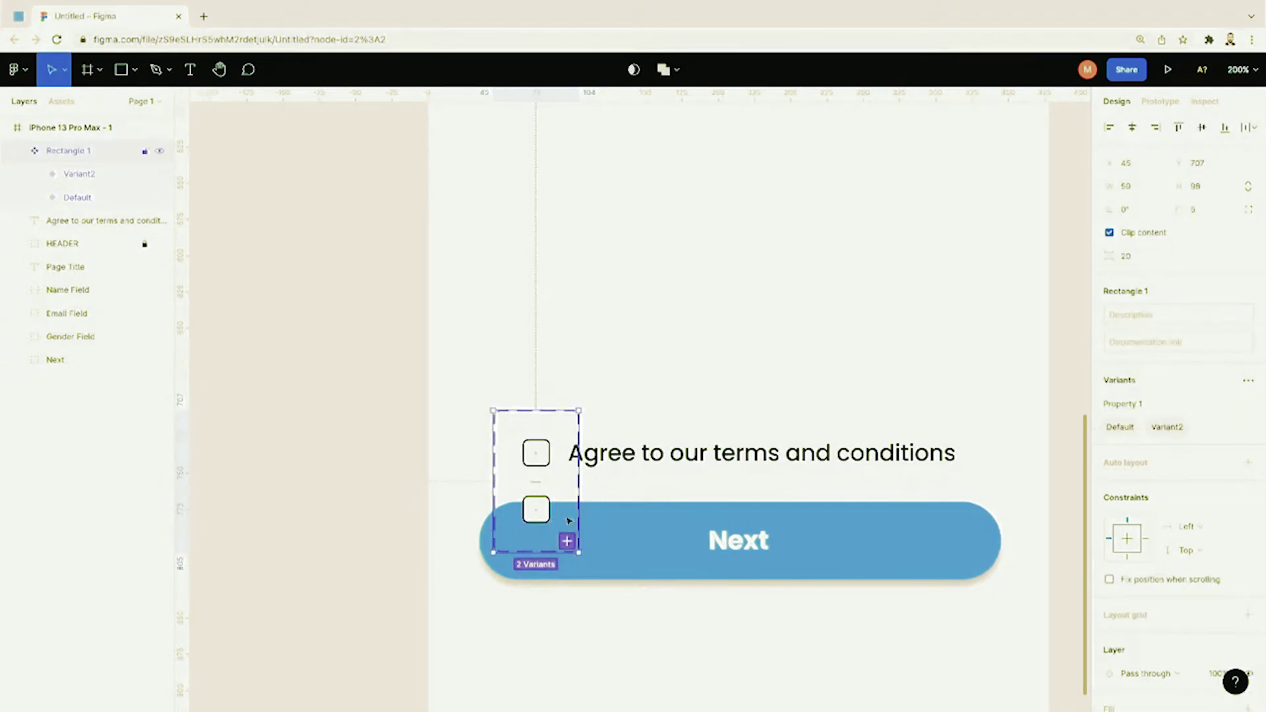
click(567, 542)
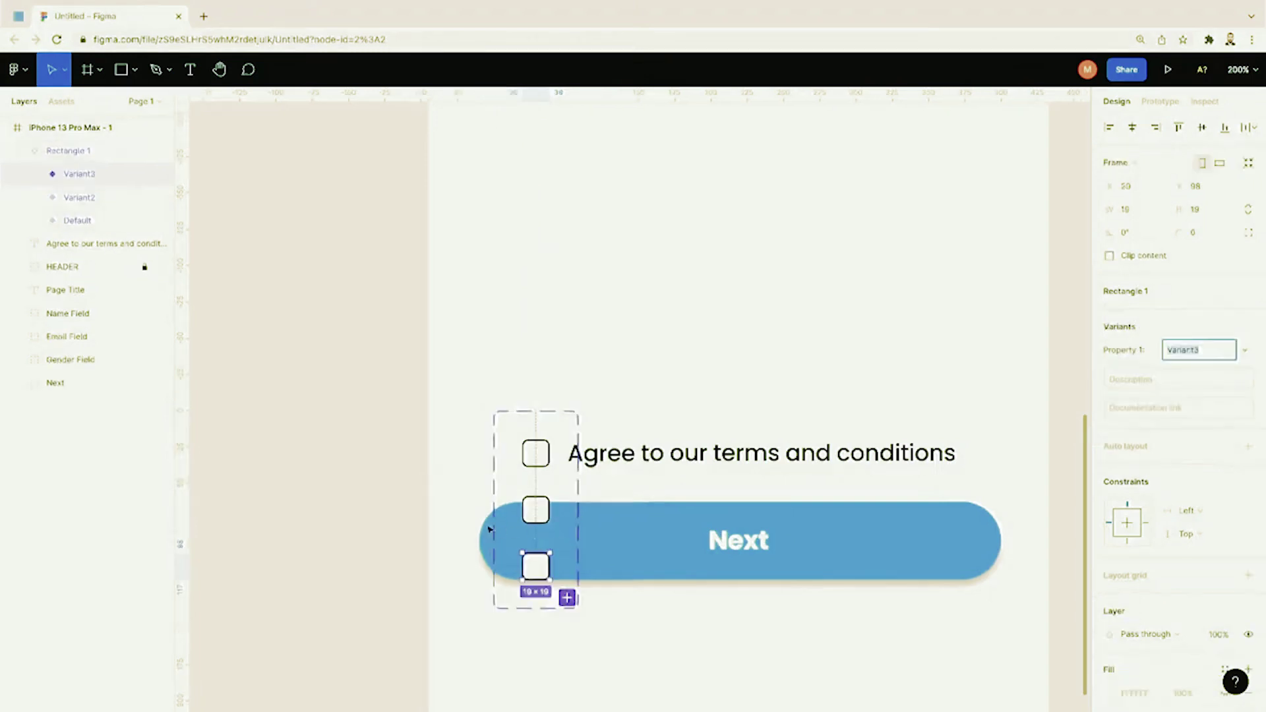
click(535, 455)
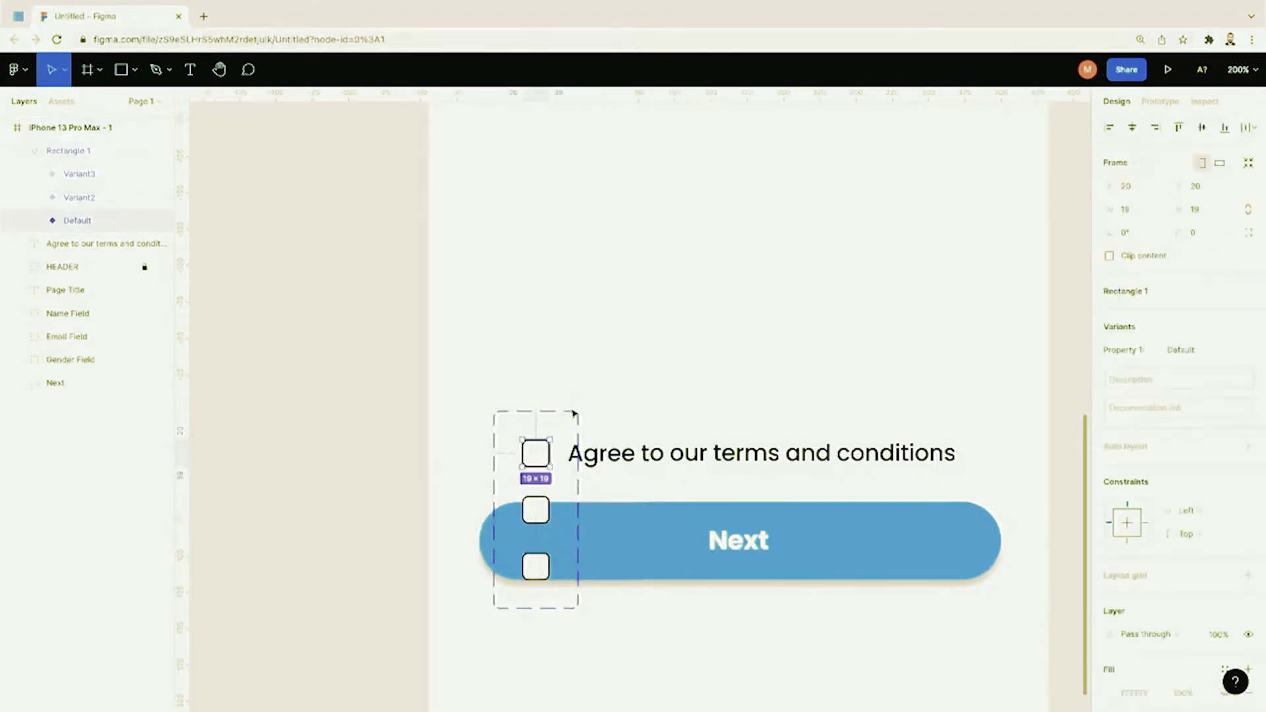
key(ctrl+z)
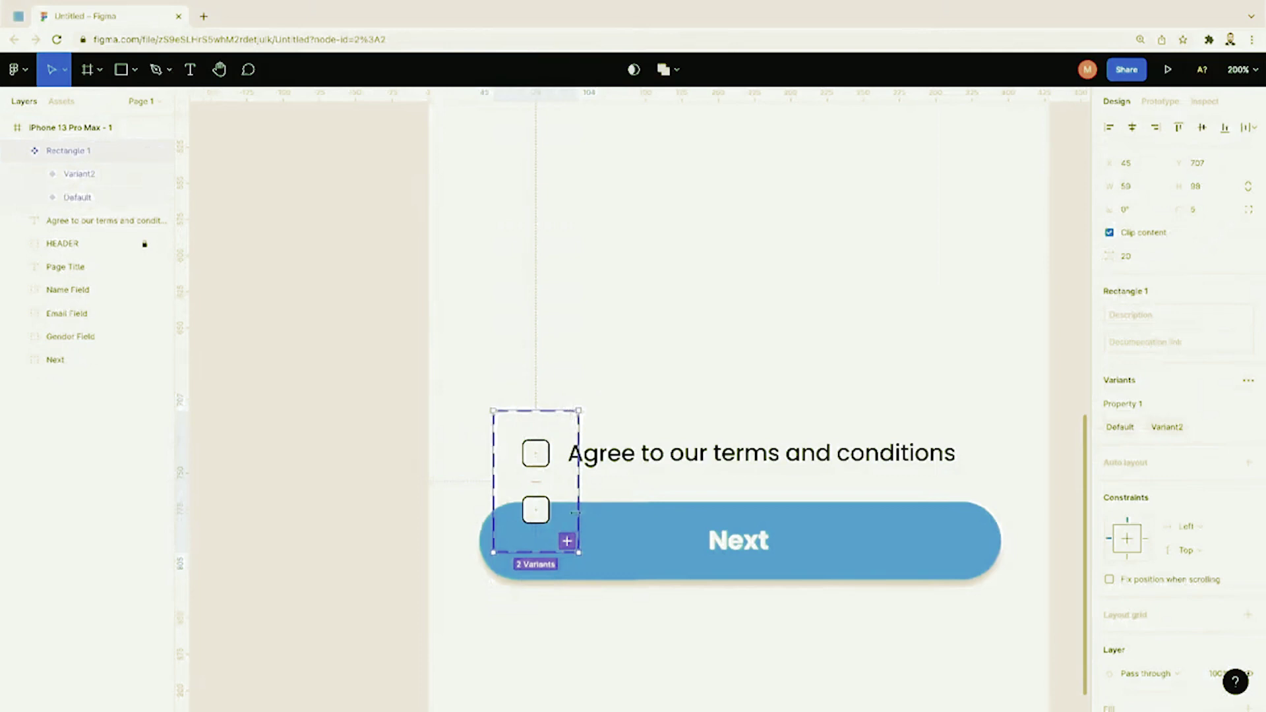
Step: Move the checkbox variant set left outside the phone frame, undoing a stray Next button move
drag(543, 568, 506, 558)
key(ctrl+z)
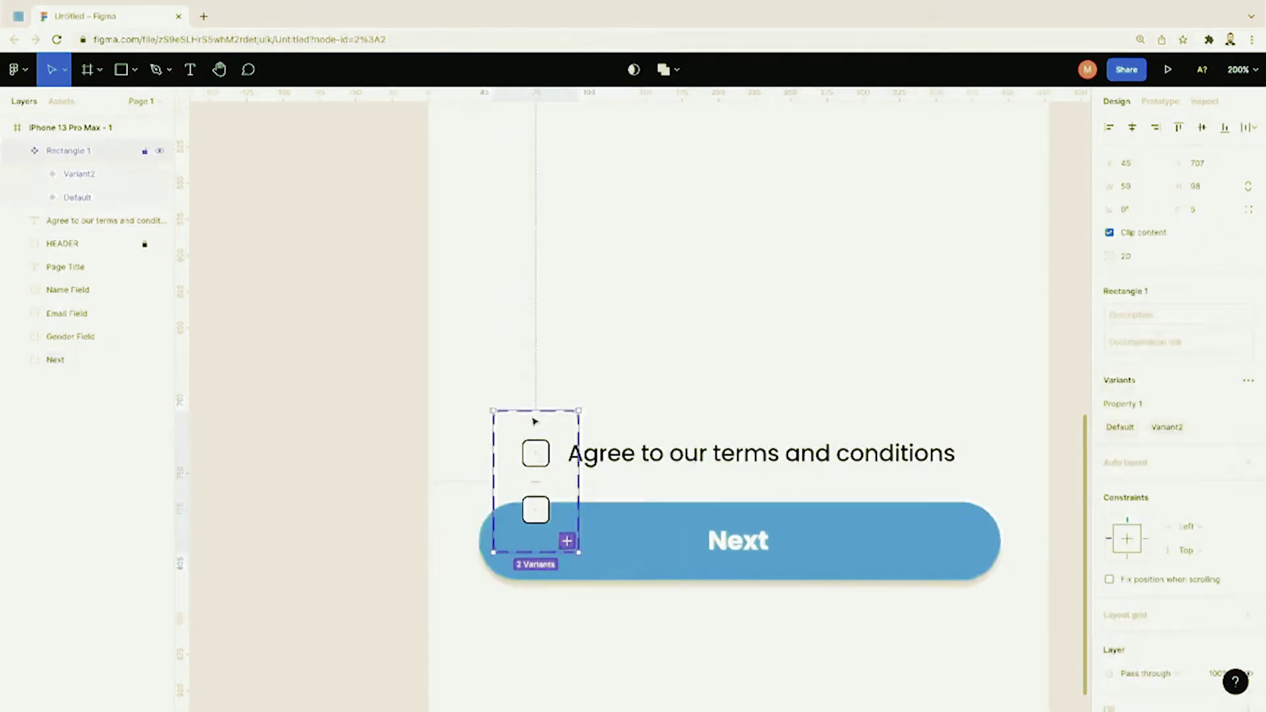
drag(511, 431, 299, 373)
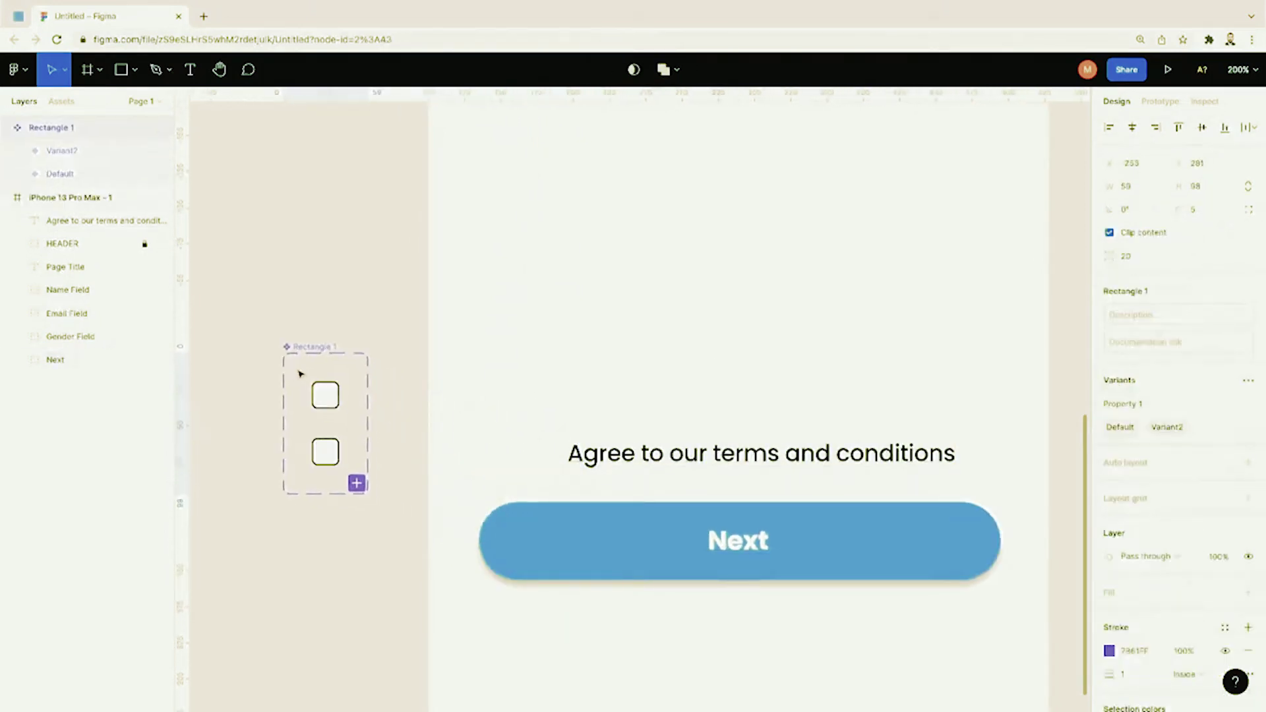
Step: Zoom in and compare the stacked Default (Y 20) and Variant2 (Y 59) checkbox variants
click(355, 337)
scroll(356, 338, left, 2)
key(ctrl+plus)
scroll(355, 338, left, 3)
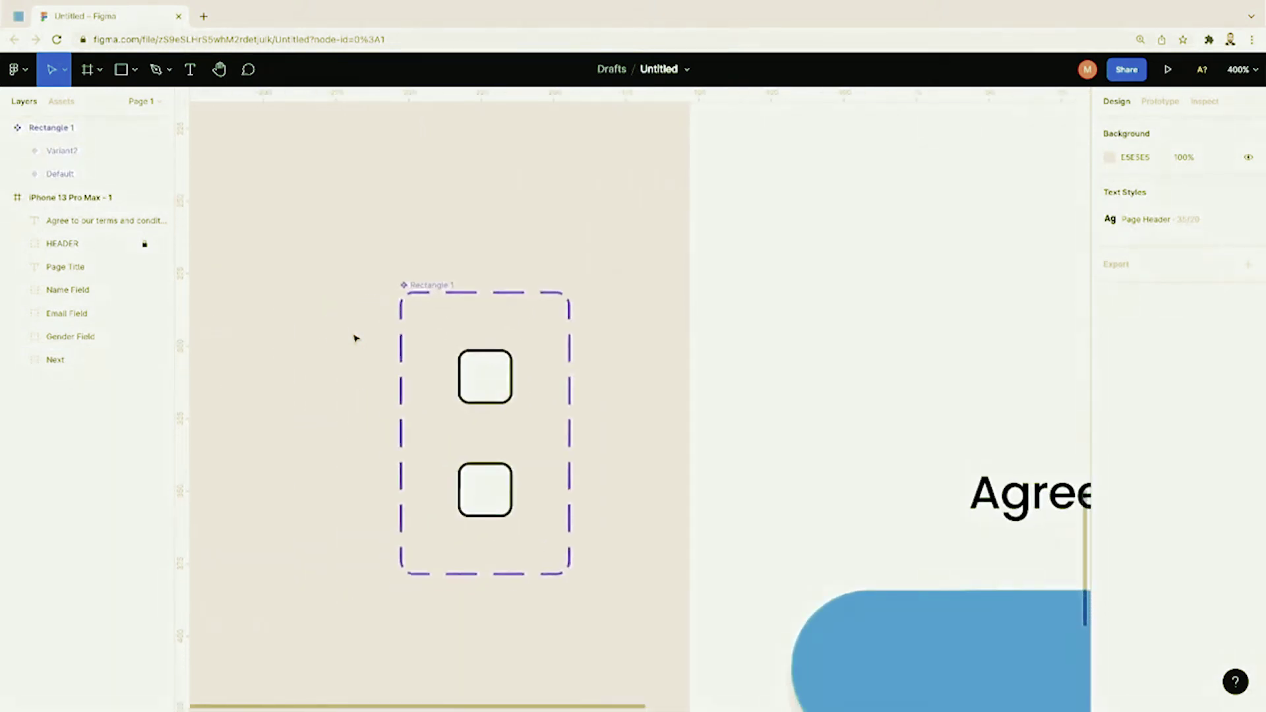
click(484, 376)
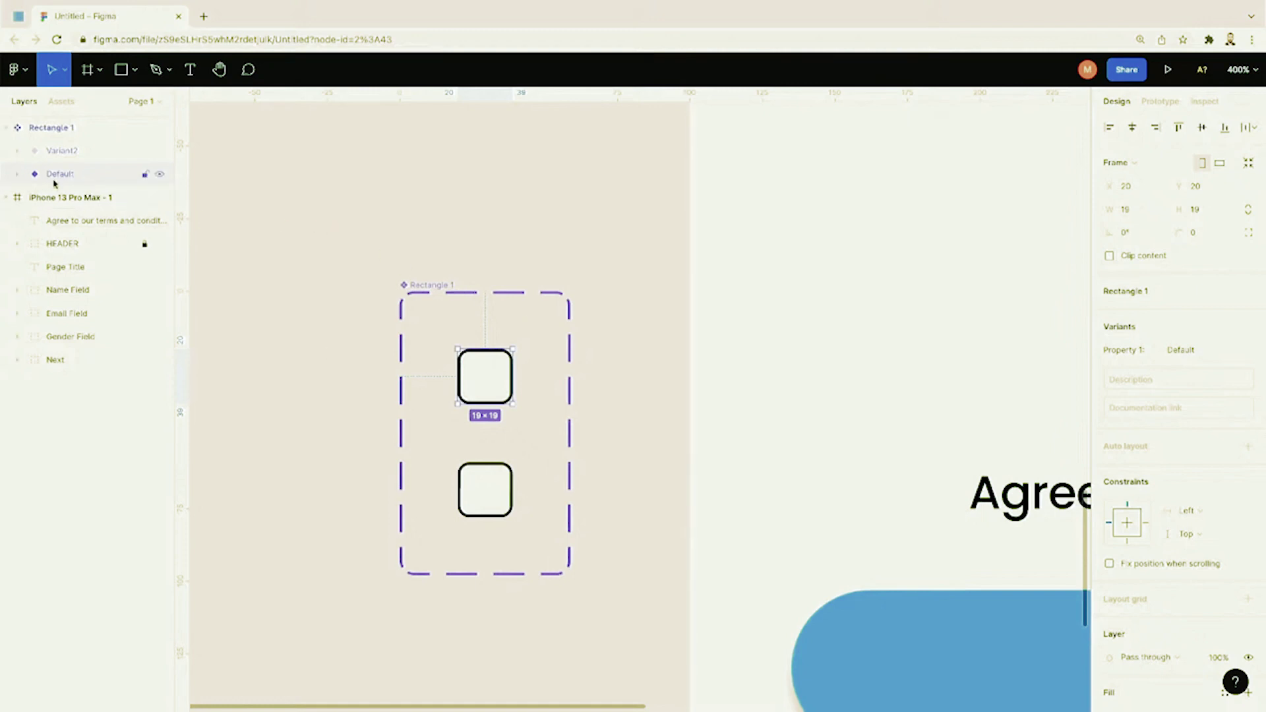
click(58, 158)
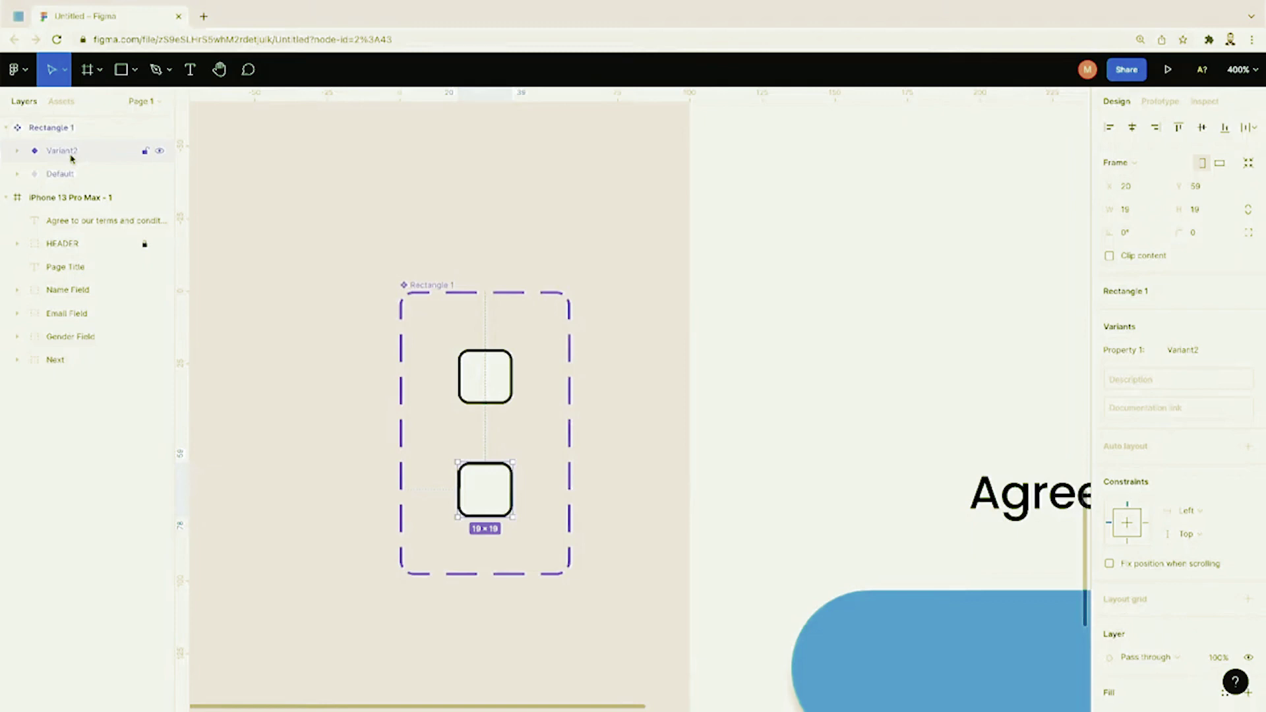
click(72, 174)
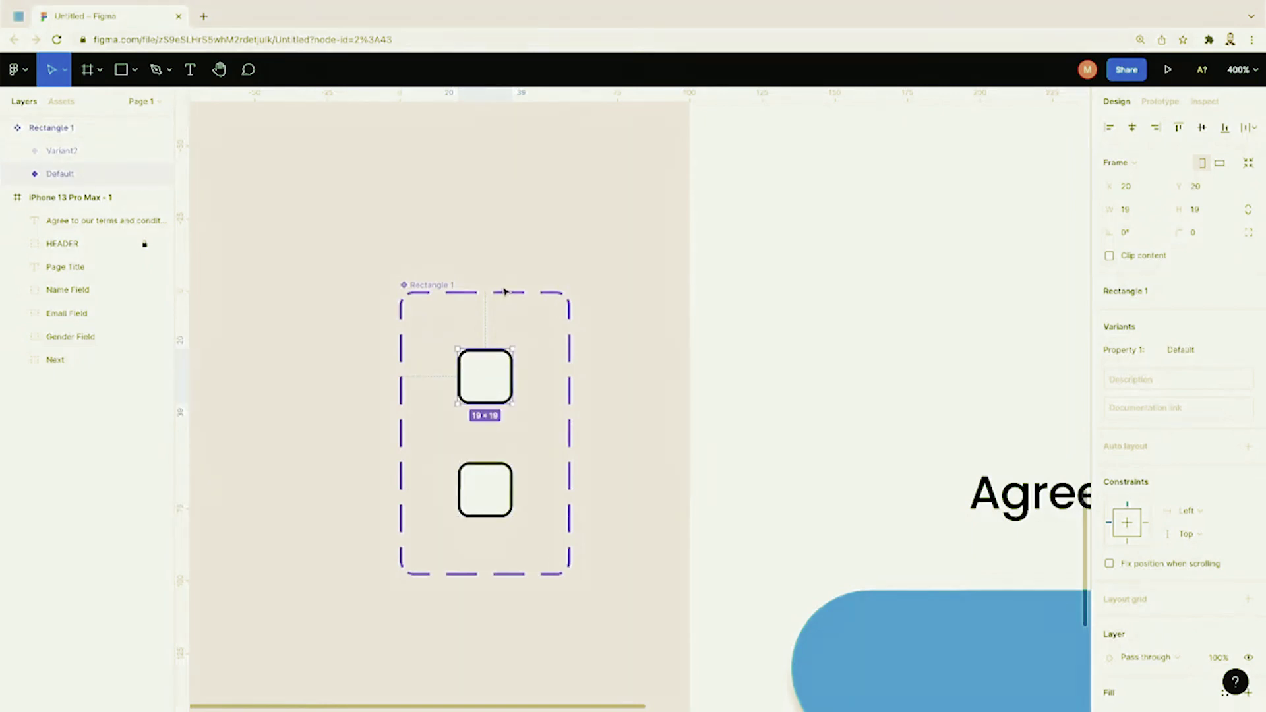
click(130, 153)
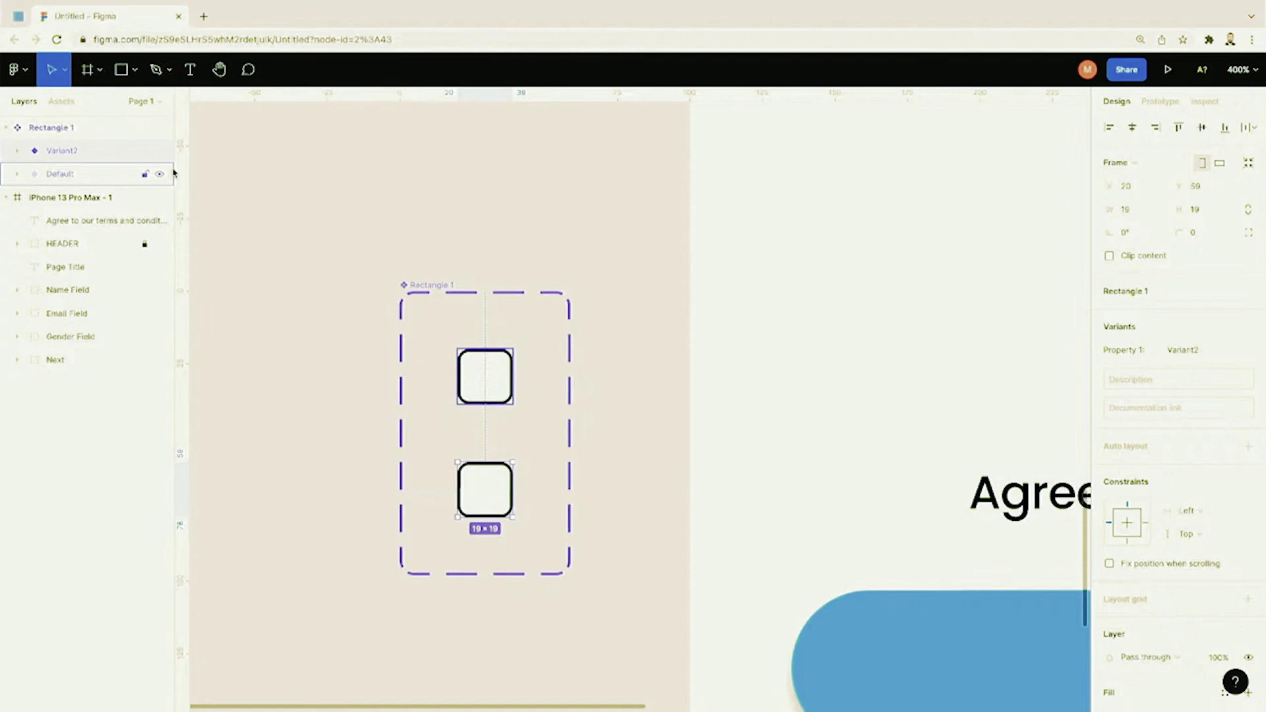
click(52, 176)
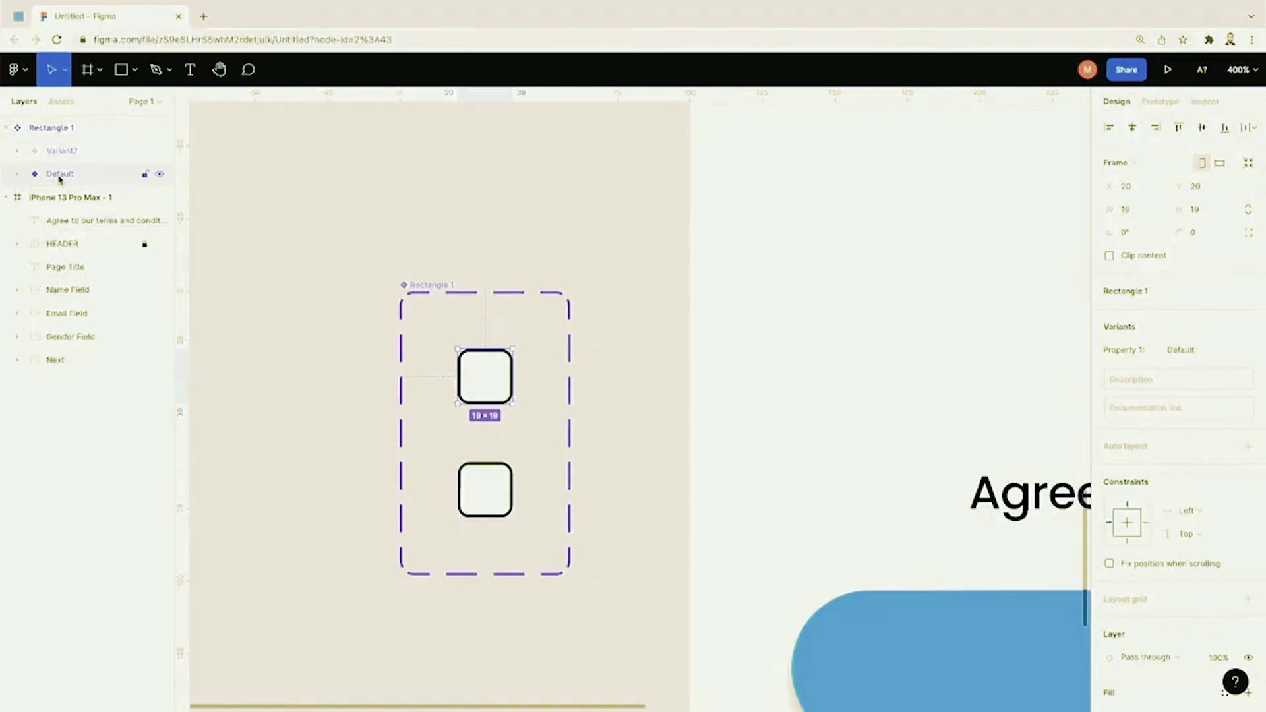
click(66, 151)
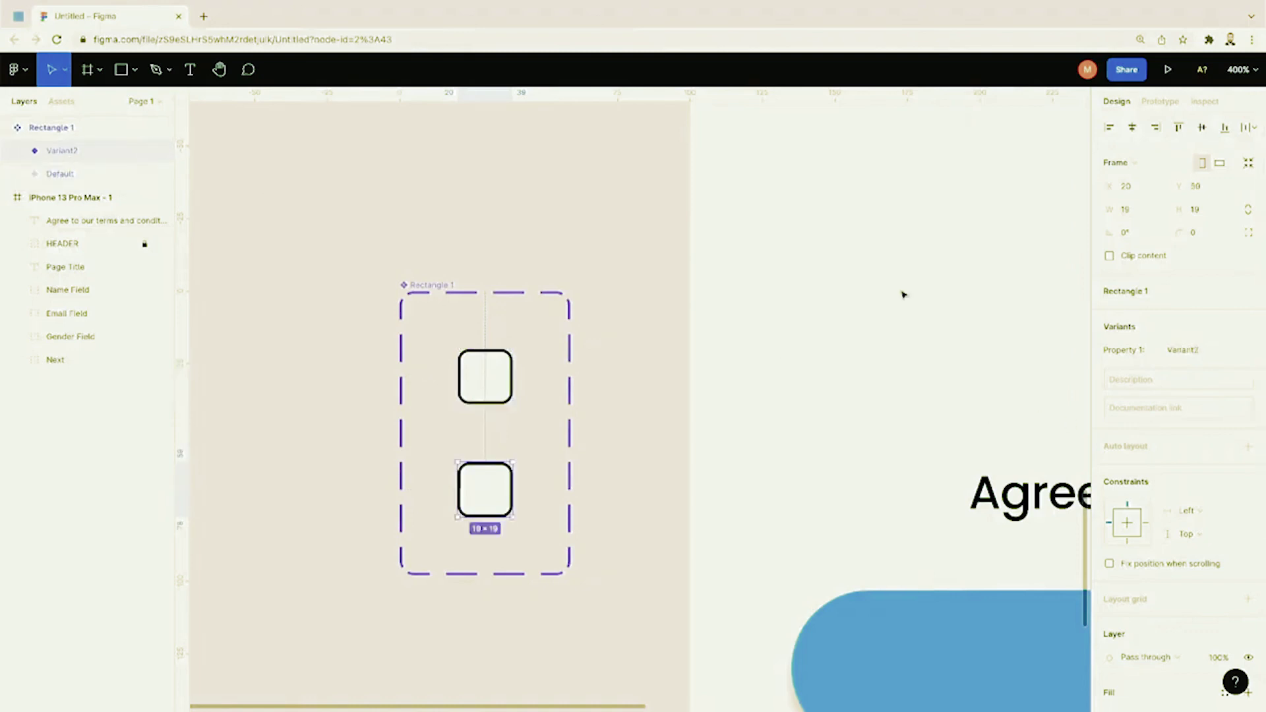
click(135, 70)
click(133, 108)
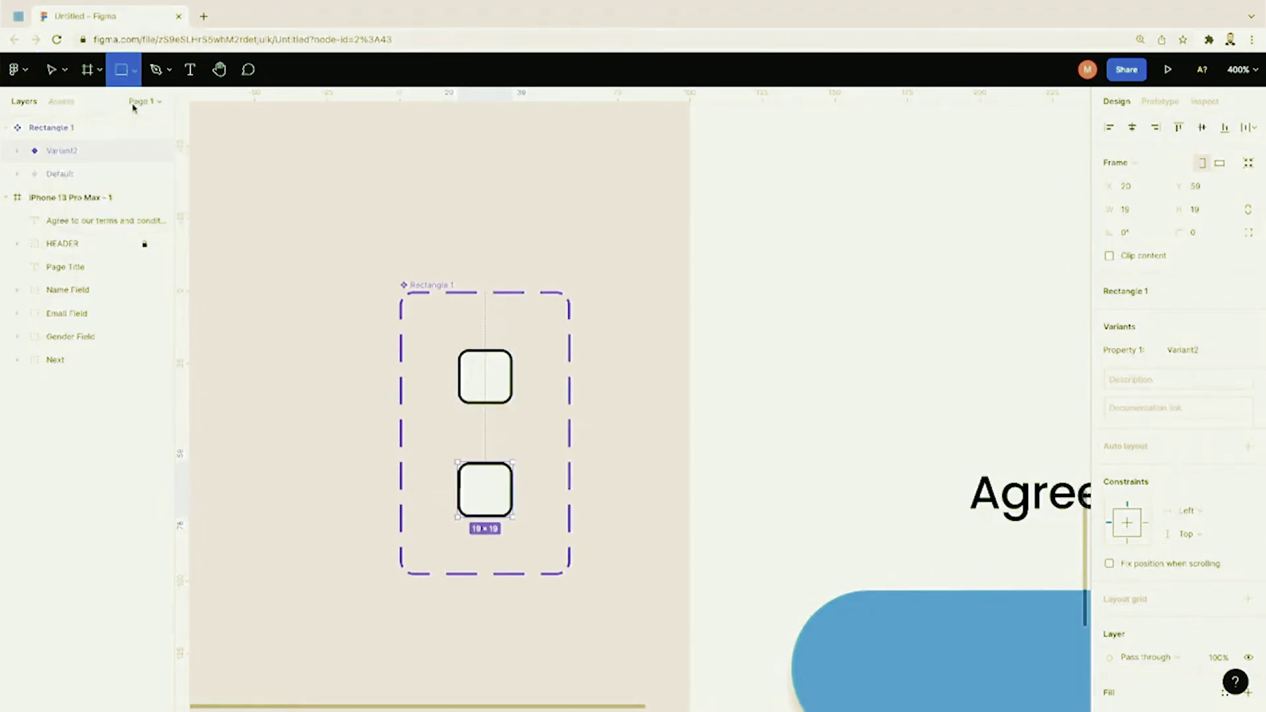
Step: Draw a square with corner radius 4 inside Variant2, sized to about 13×13
drag(469, 473, 505, 506)
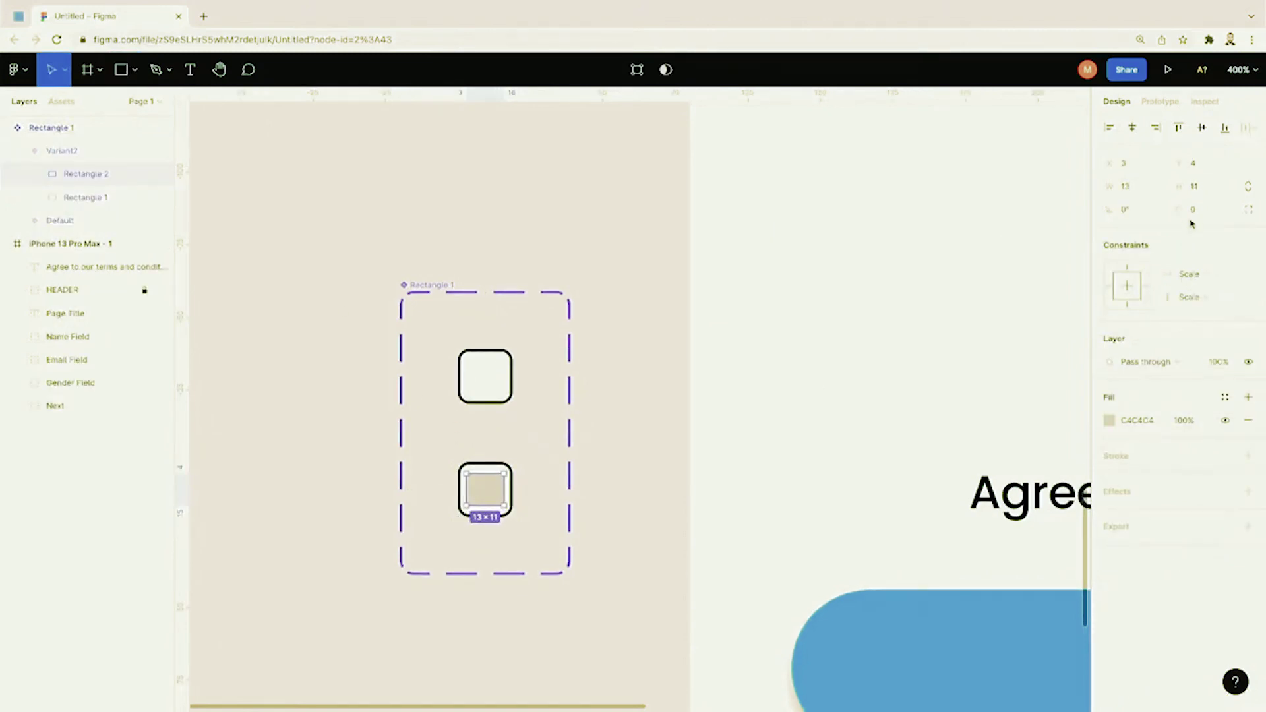
key(Return)
scroll(560, 468, up, 5)
scroll(560, 467, down, 4)
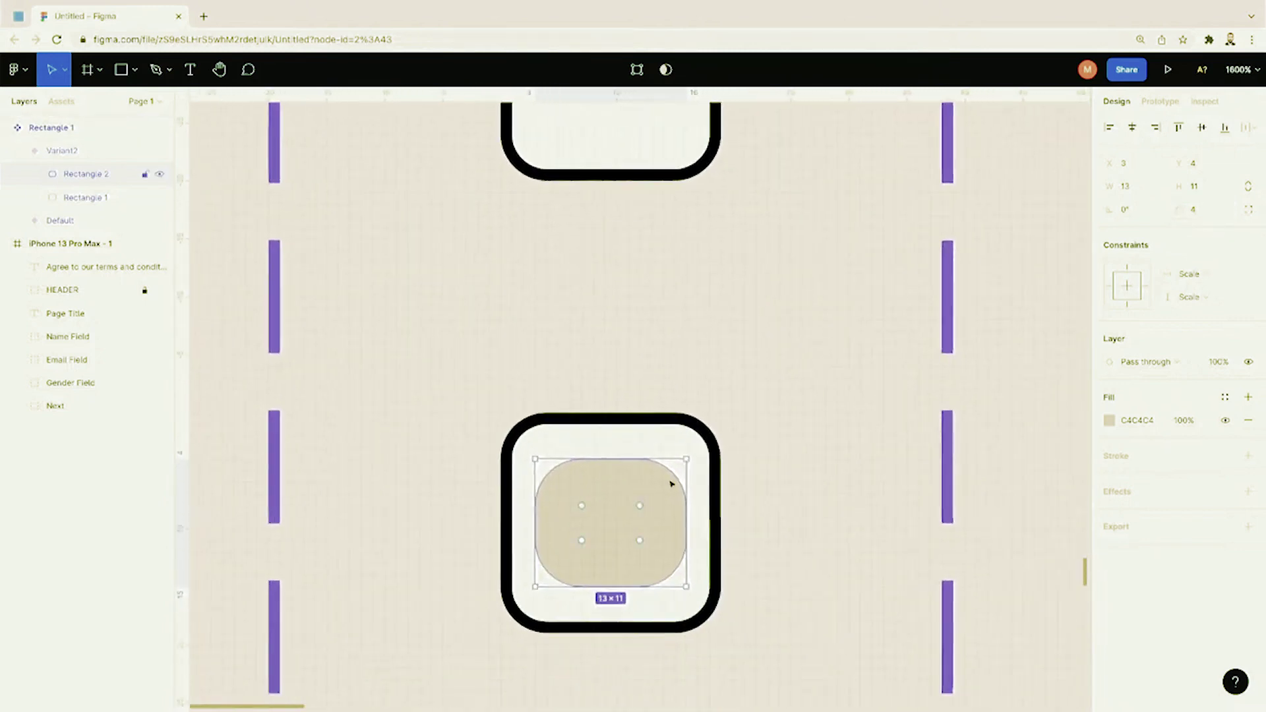
drag(685, 459, 686, 449)
drag(687, 587, 687, 598)
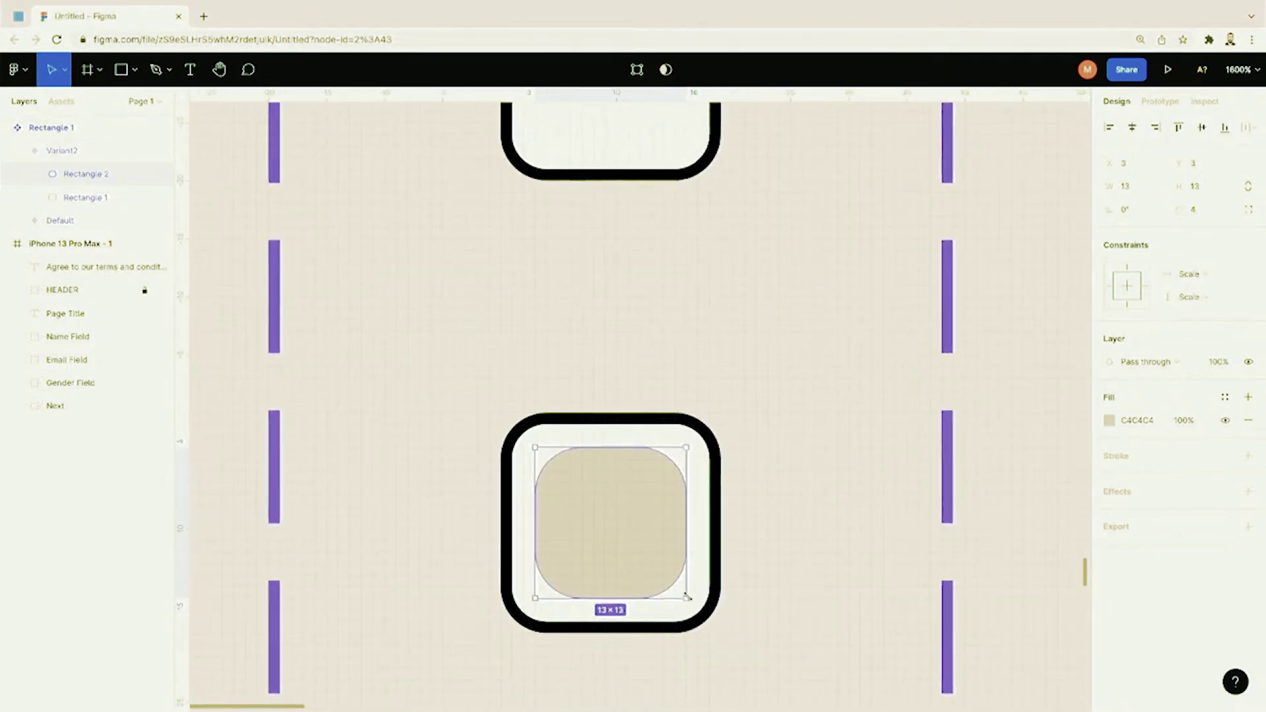
Step: Change the inner square's fill to dark 242424
click(1110, 420)
drag(986, 449, 917, 502)
click(851, 501)
scroll(851, 501, down, 10)
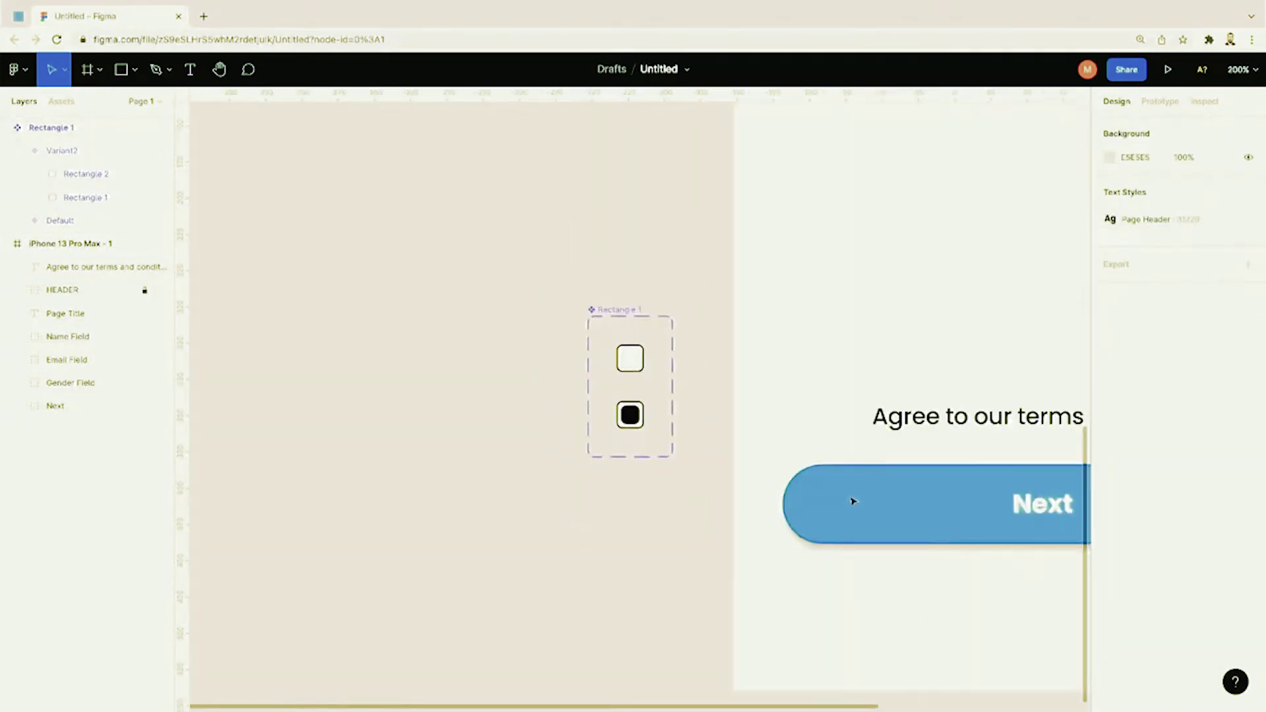
scroll(633, 444, up, 7)
Step: Fine-tune the dark square's top and bottom edges and nudge it up one unit
click(628, 434)
click(632, 449)
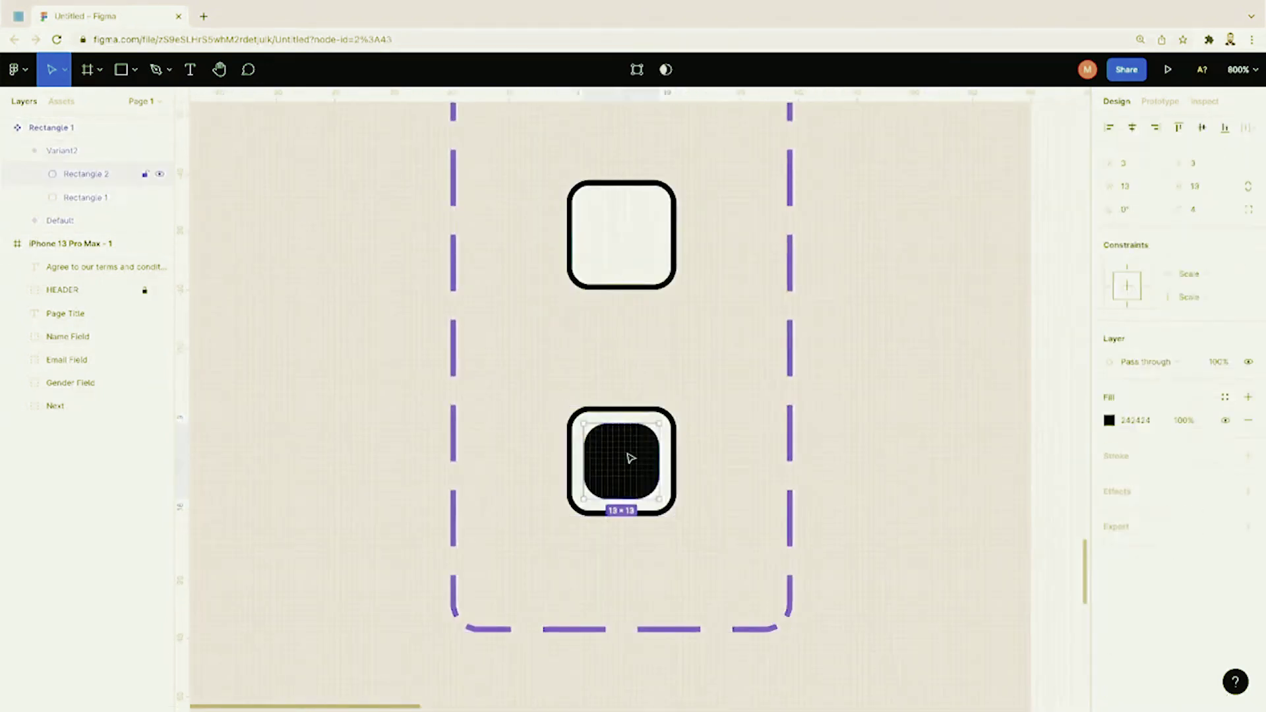
drag(654, 423, 655, 429)
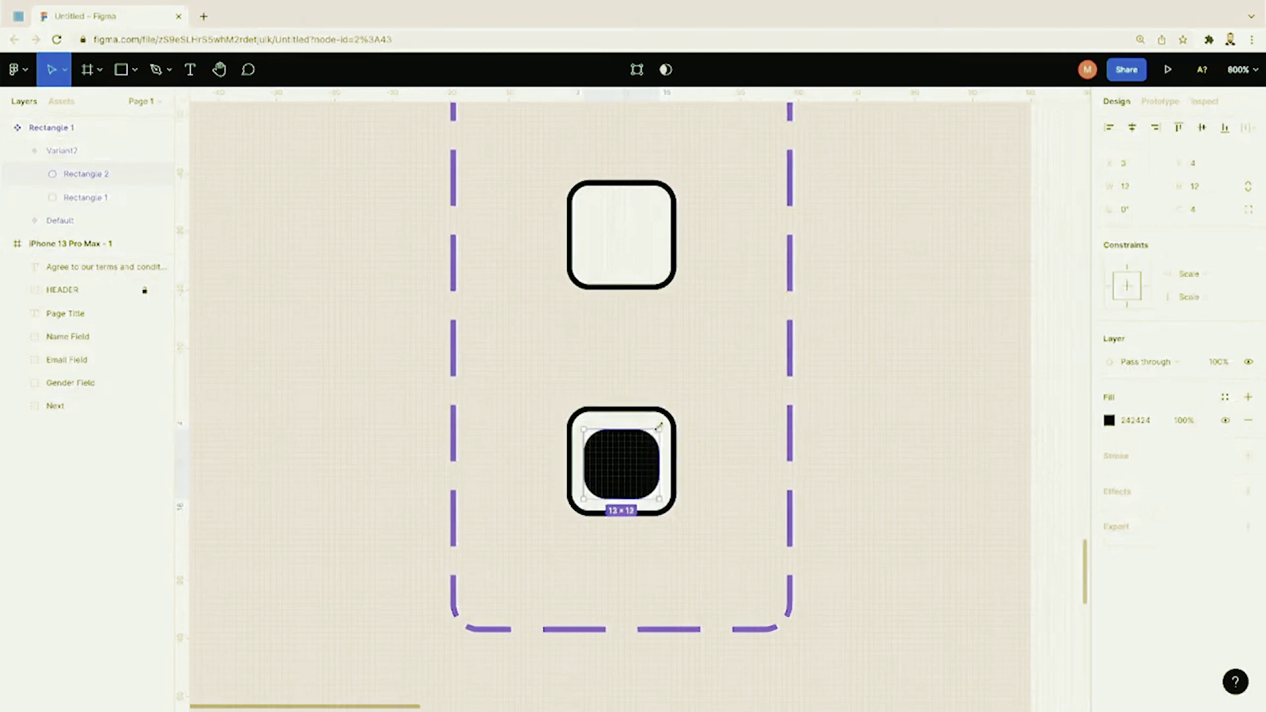
key(Up)
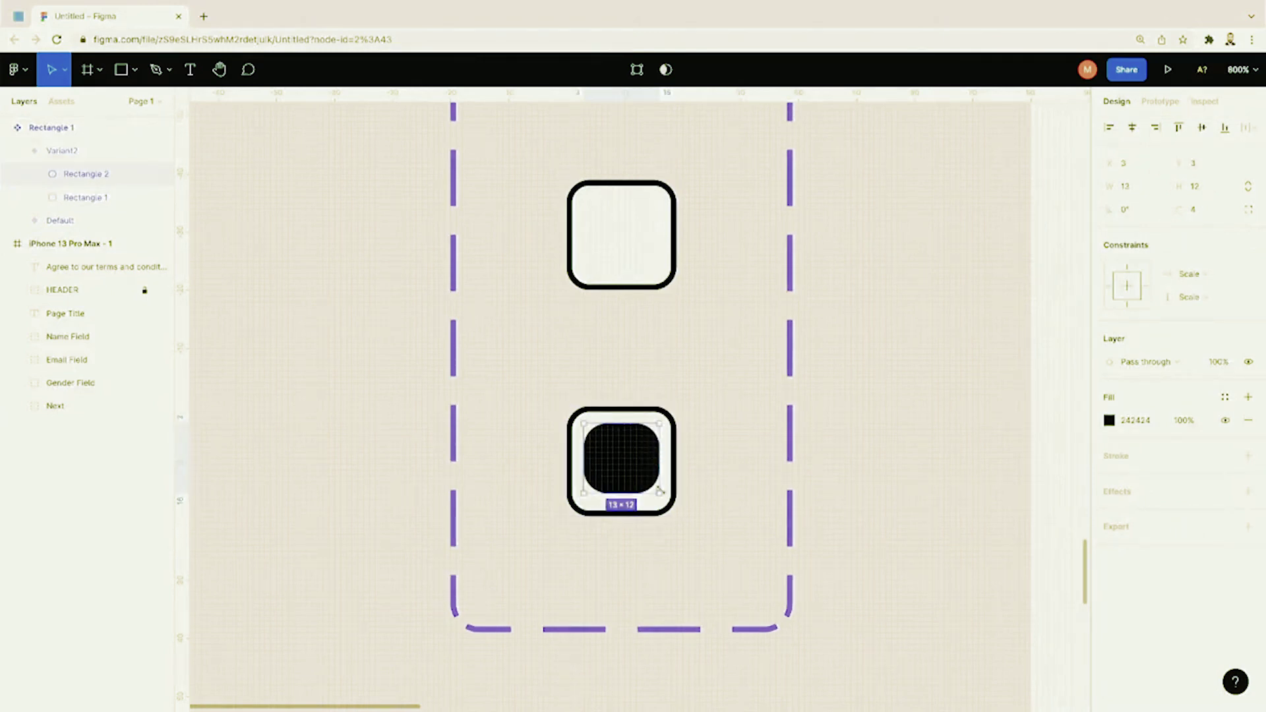
drag(659, 492, 659, 496)
click(771, 489)
Step: Rename the Default variant to State=Unchecked in Layers
key(minus)
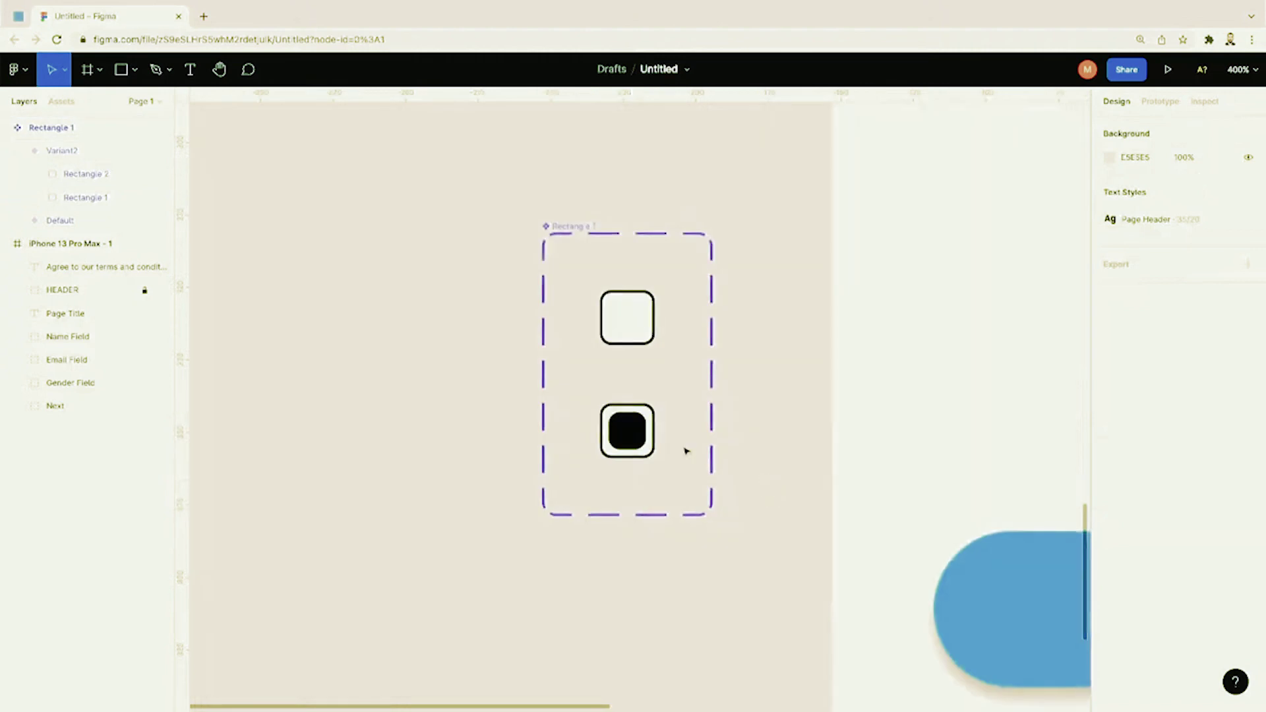
click(633, 328)
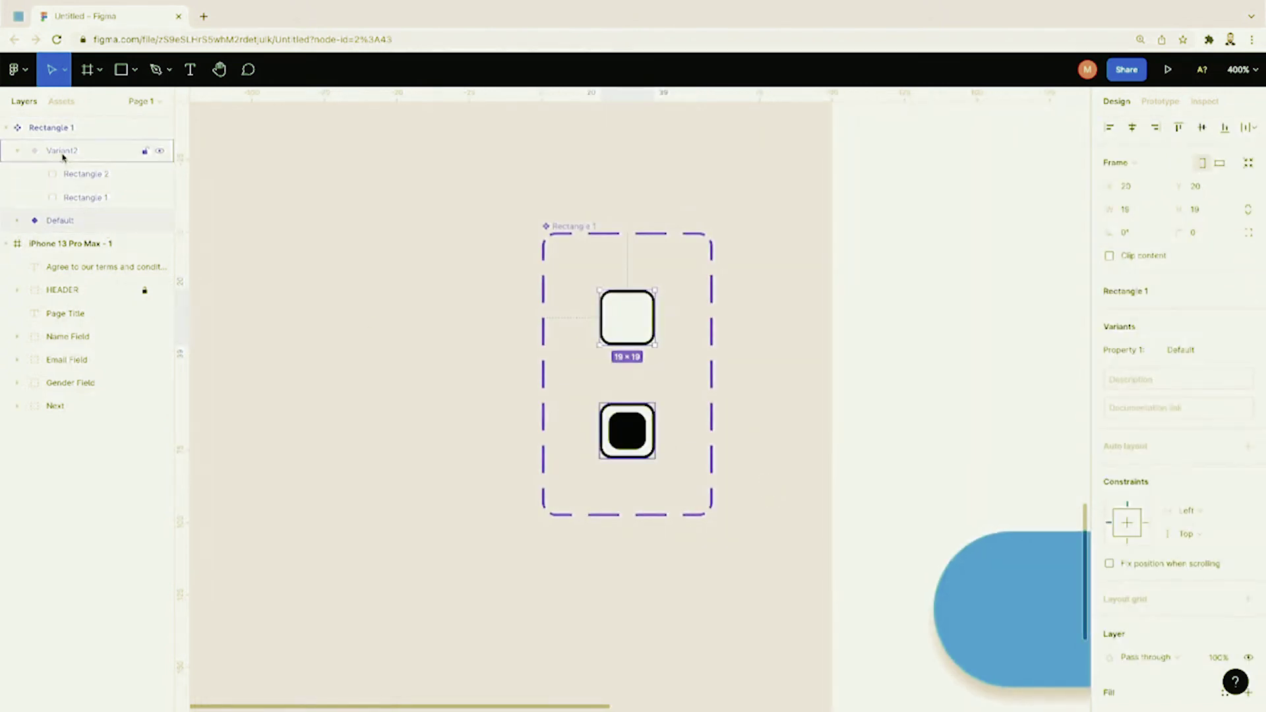
click(18, 151)
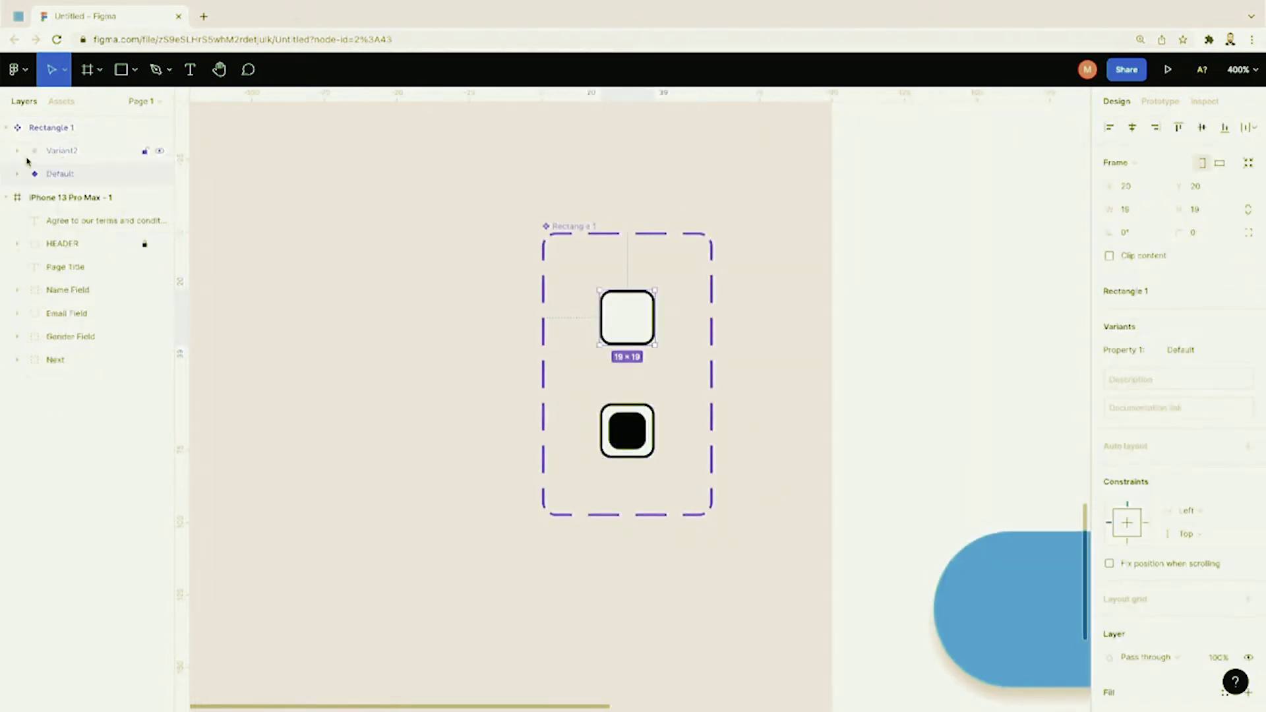
double_click(58, 176)
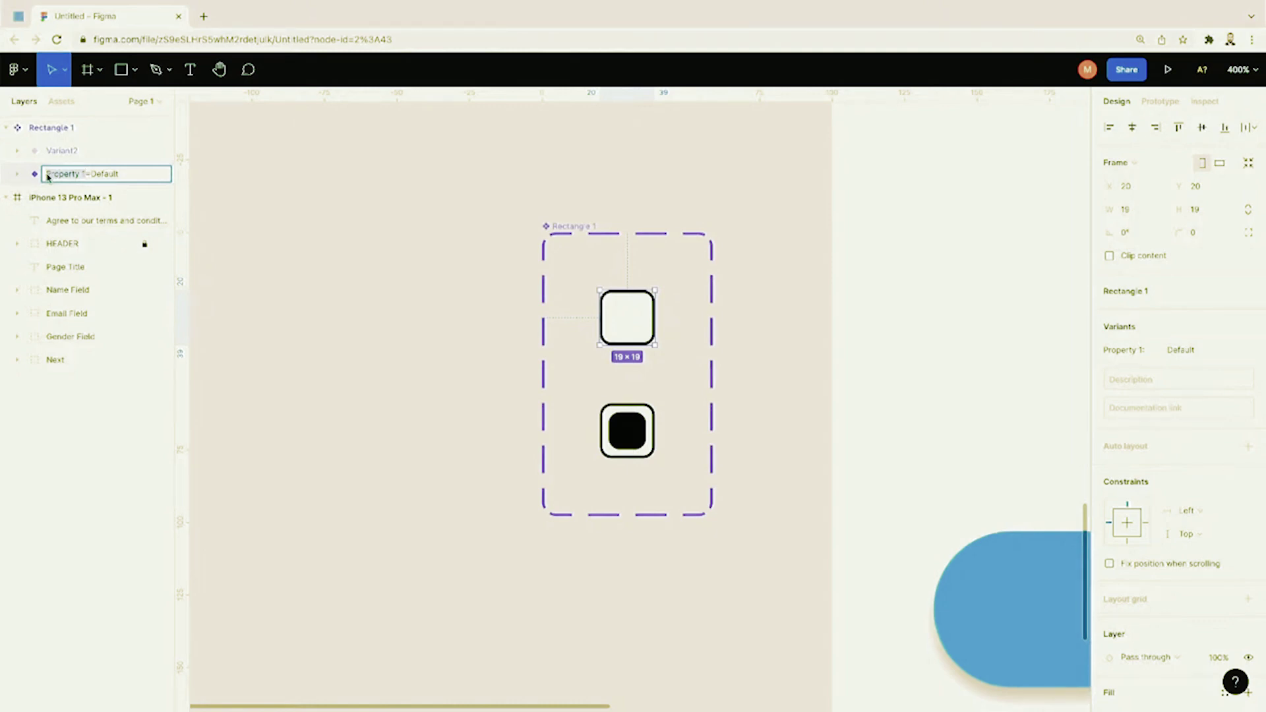
text(State)
drag(72, 177, 101, 180)
text(Unchecked)
key(Return)
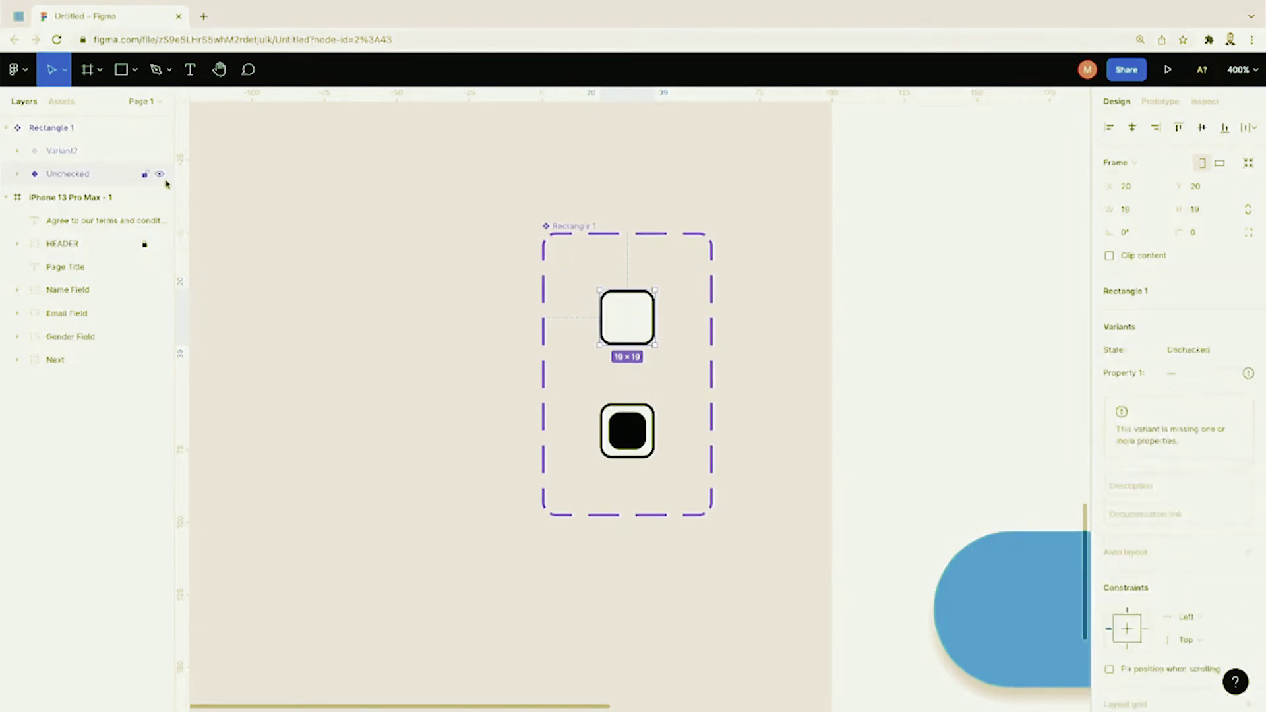
Step: Rename Variant2 to State=Checked and review the State values list
click(73, 157)
double_click(76, 157)
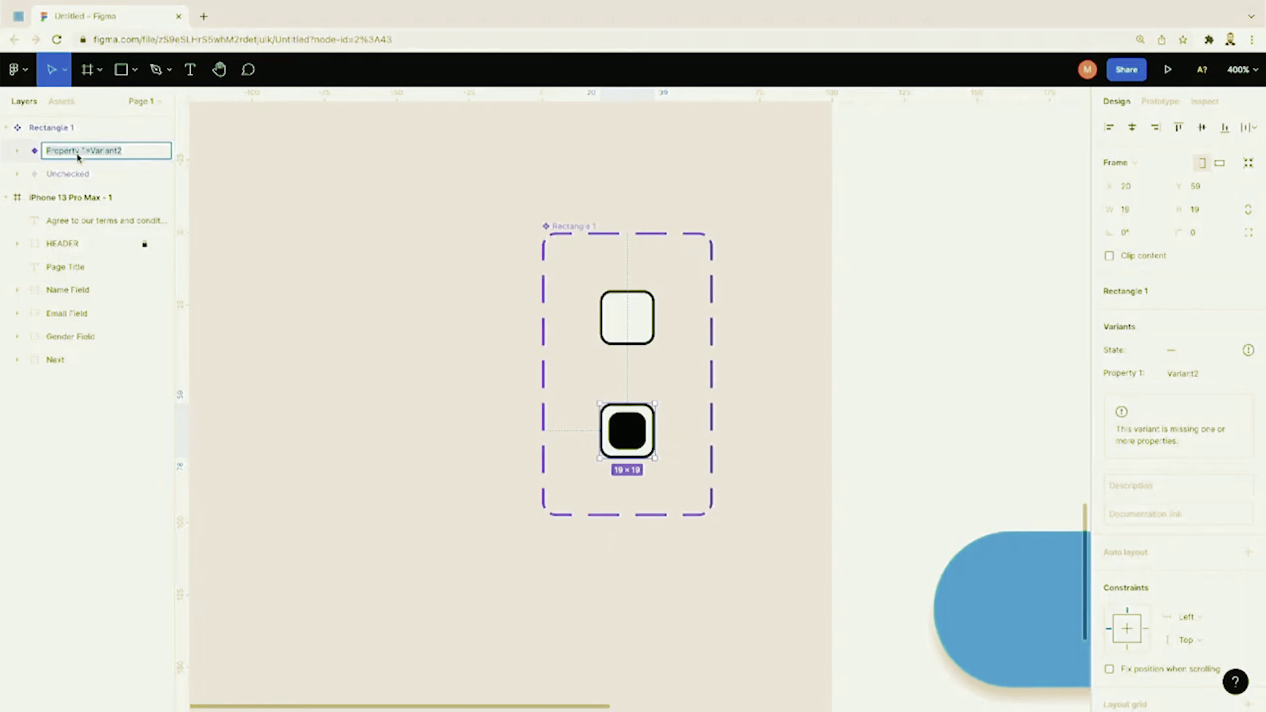
text(State=Checked)
key(Return)
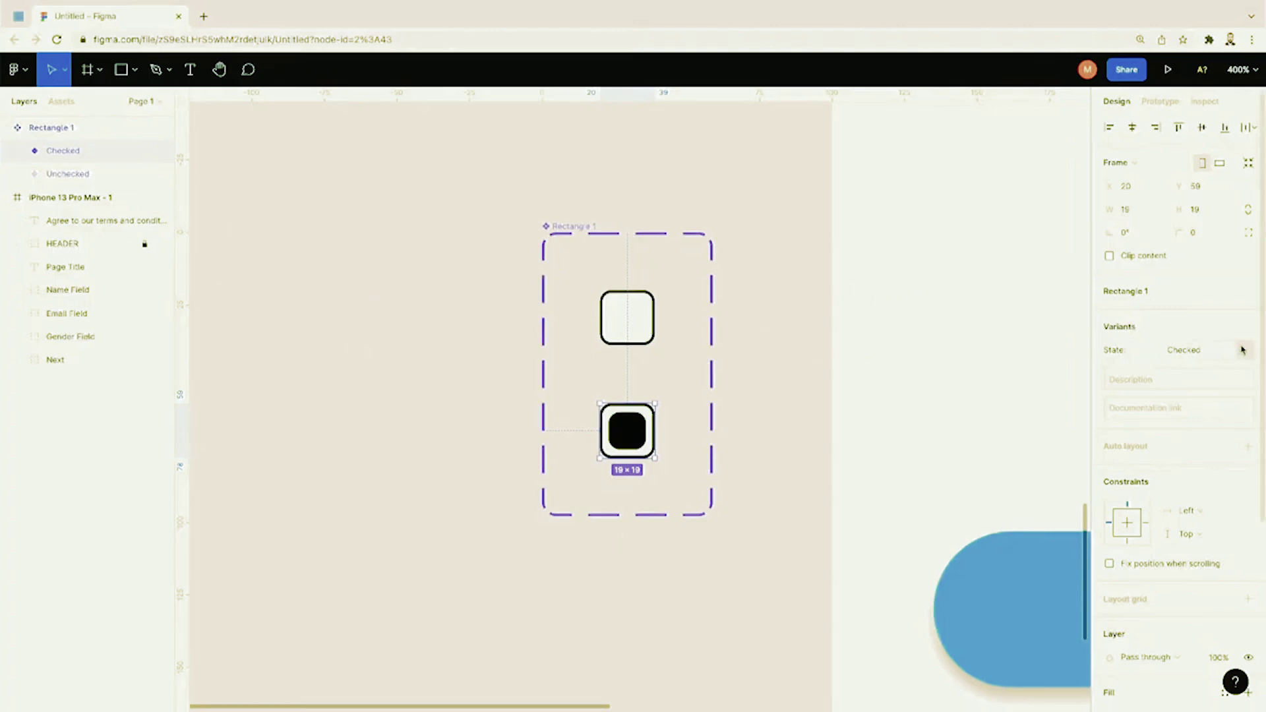
click(1244, 350)
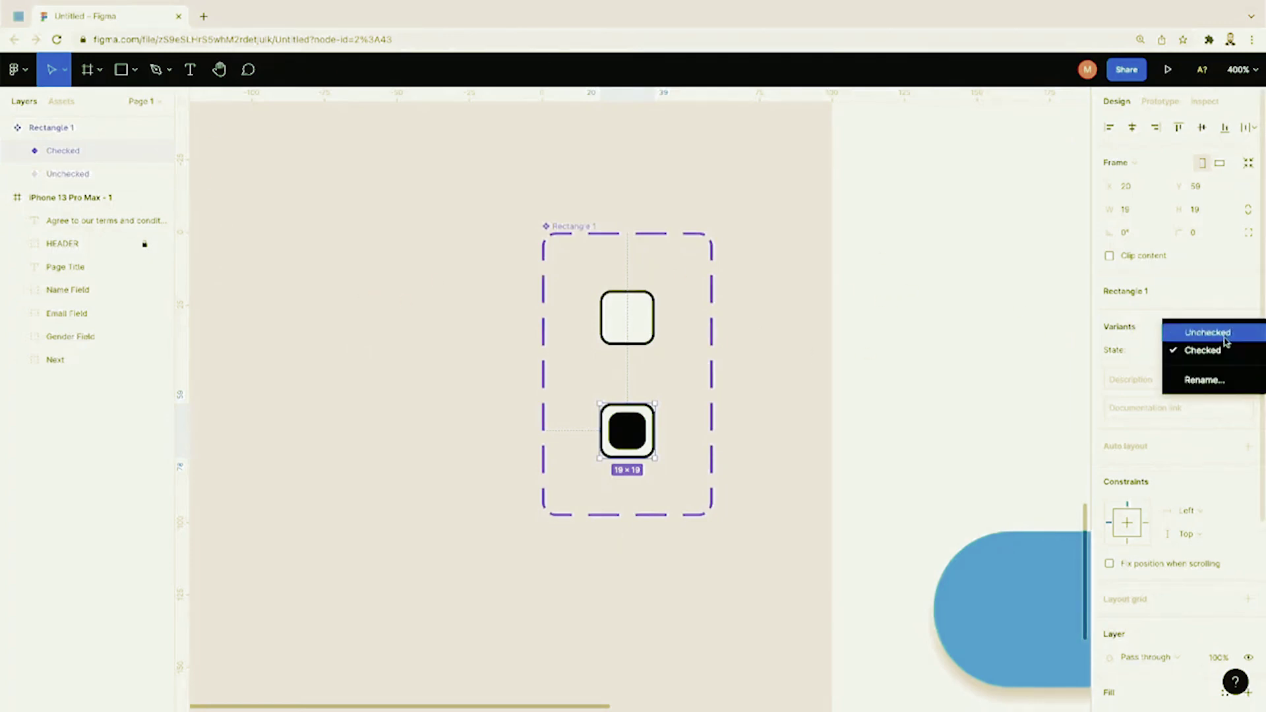
key(Escape)
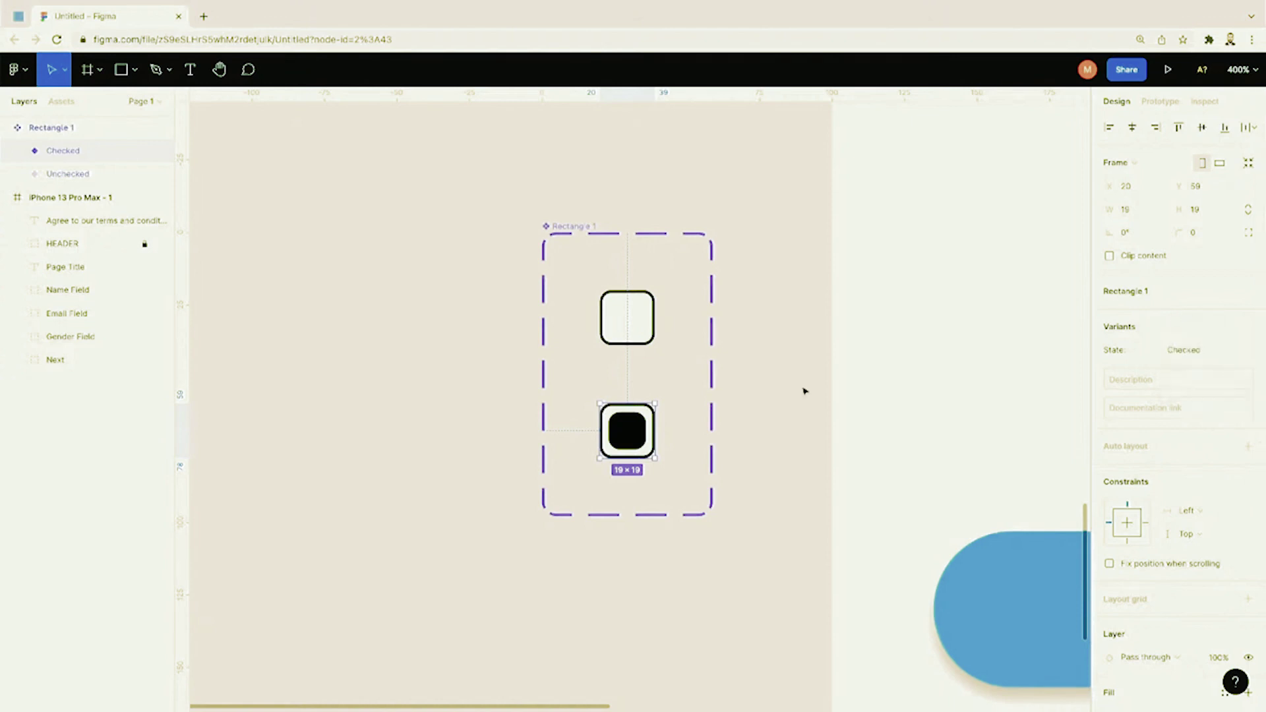
Step: Deselect and zoom out to show the whole register form
click(805, 391)
key(shift+0)
scroll(804, 391, right, 5)
scroll(805, 391, up, 3)
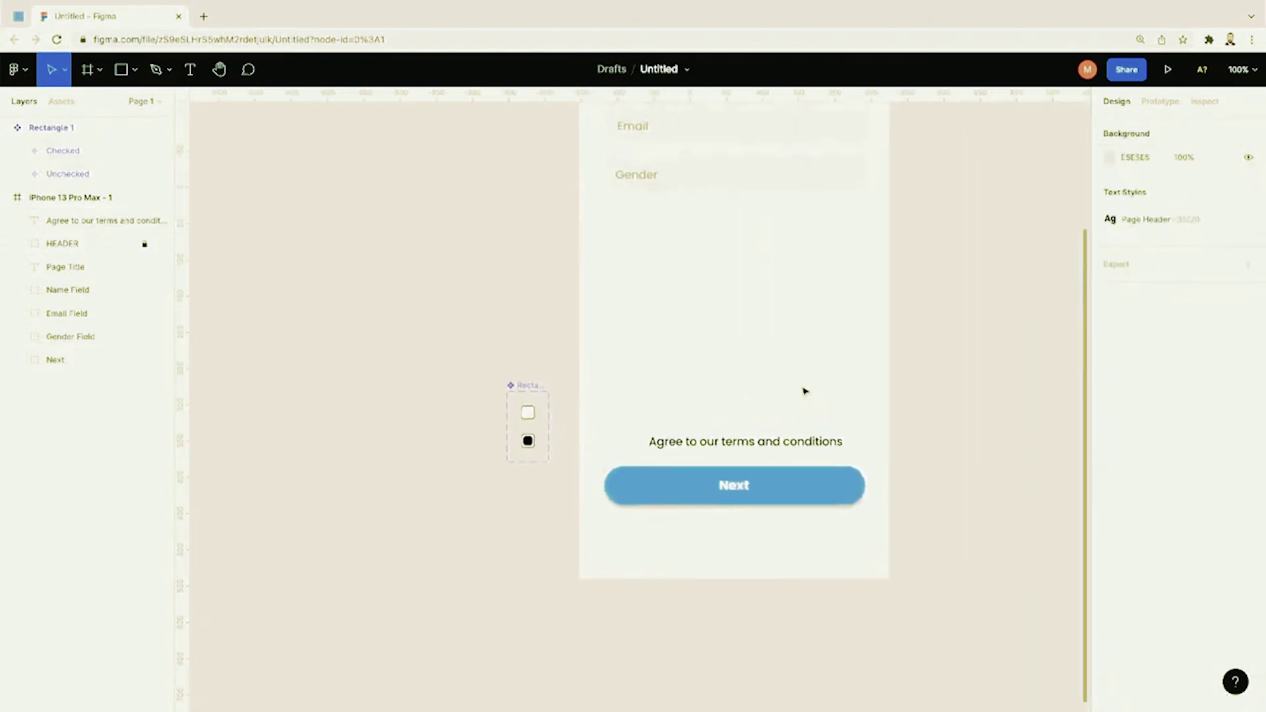
Step: Place a checkbox instance from Assets beside the terms text and set its State to Checked
click(70, 102)
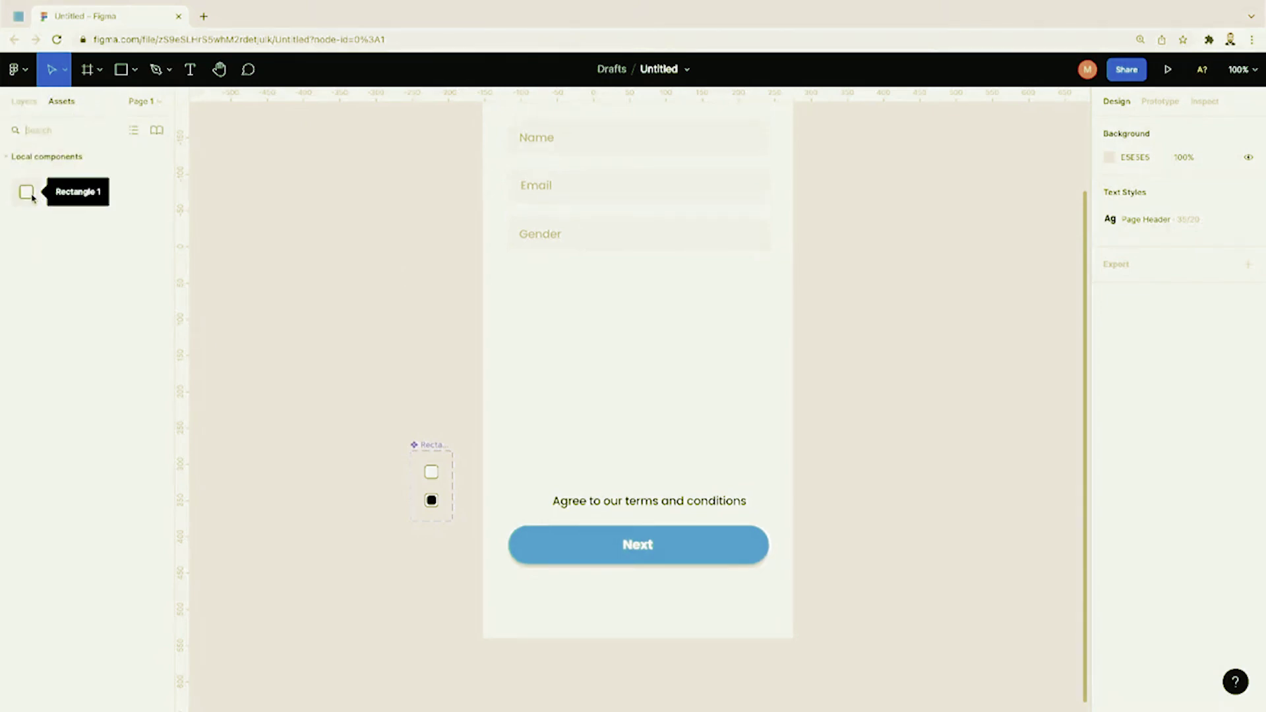
drag(31, 197, 542, 504)
click(571, 481)
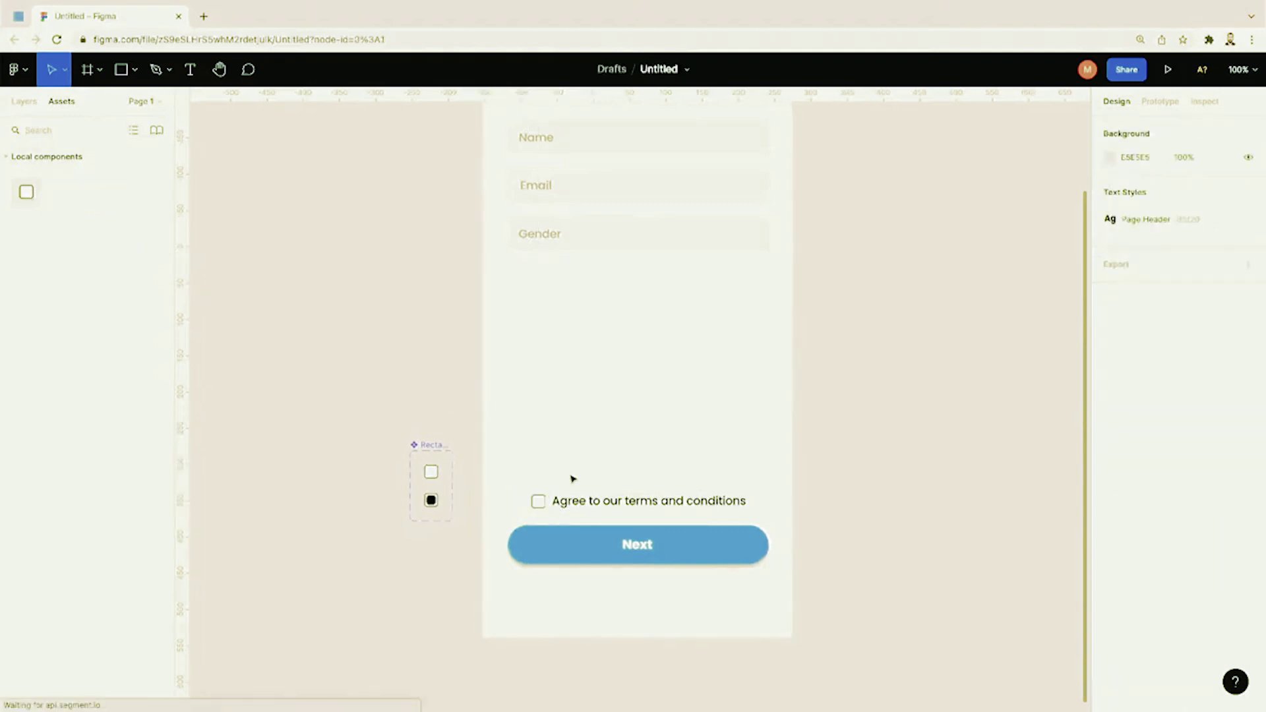
click(537, 500)
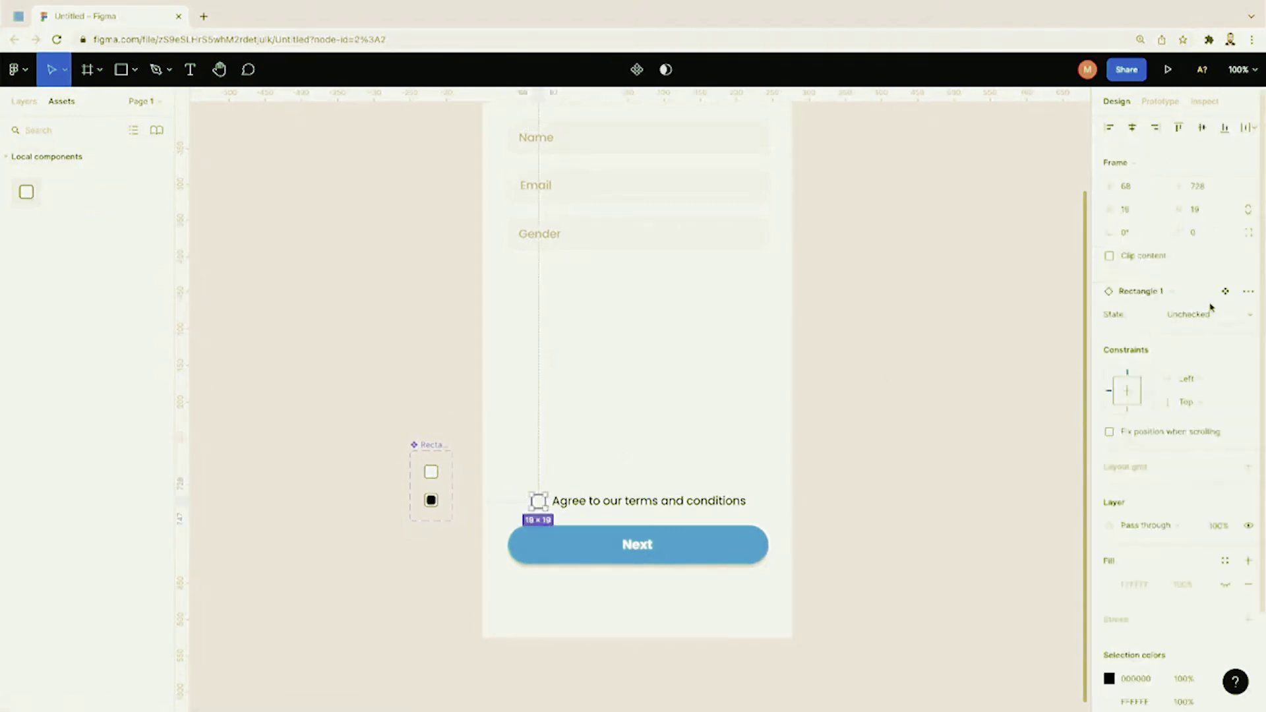
click(1251, 315)
click(1201, 331)
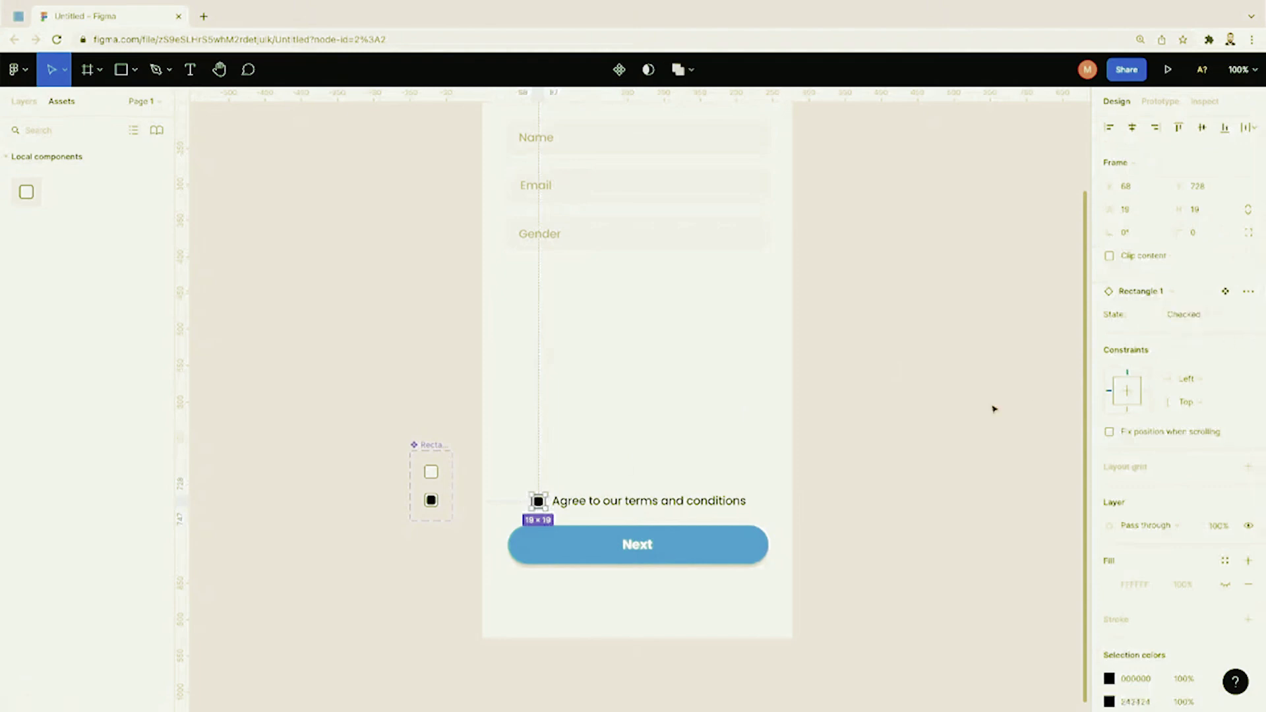
click(976, 413)
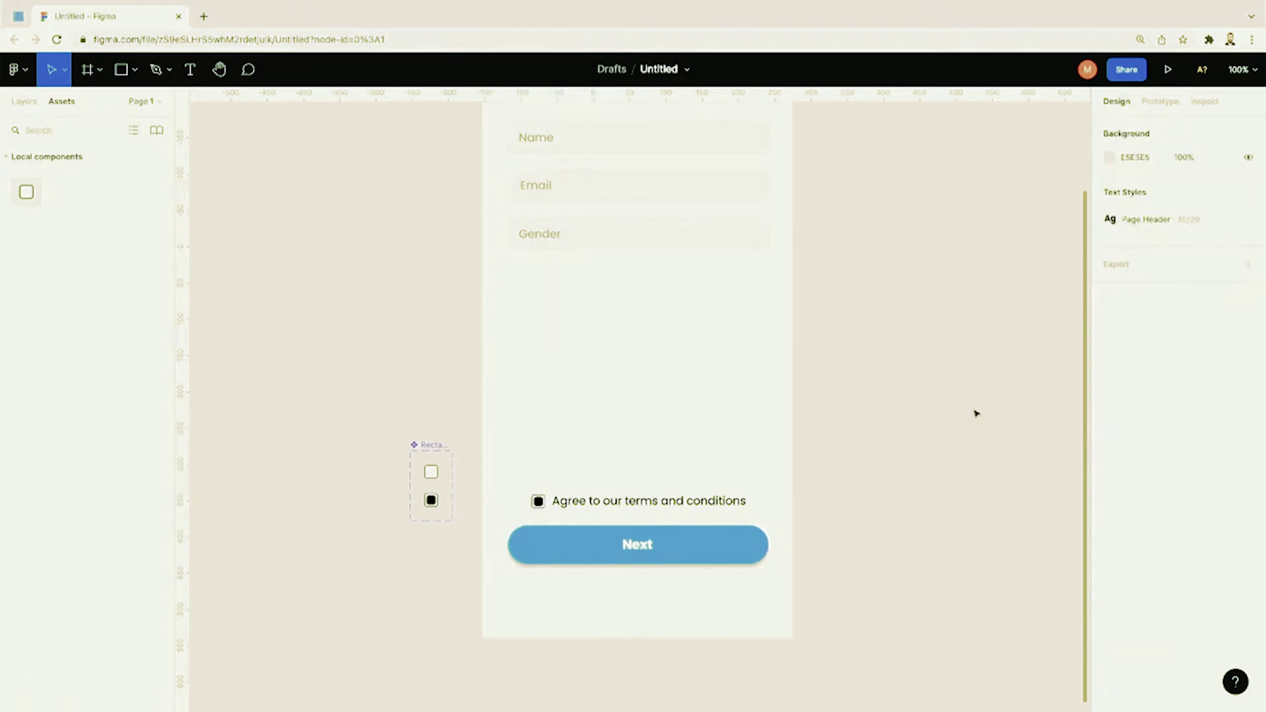
Step: Toggle the checkbox State to Unchecked and back to Checked to compare both looks
click(538, 502)
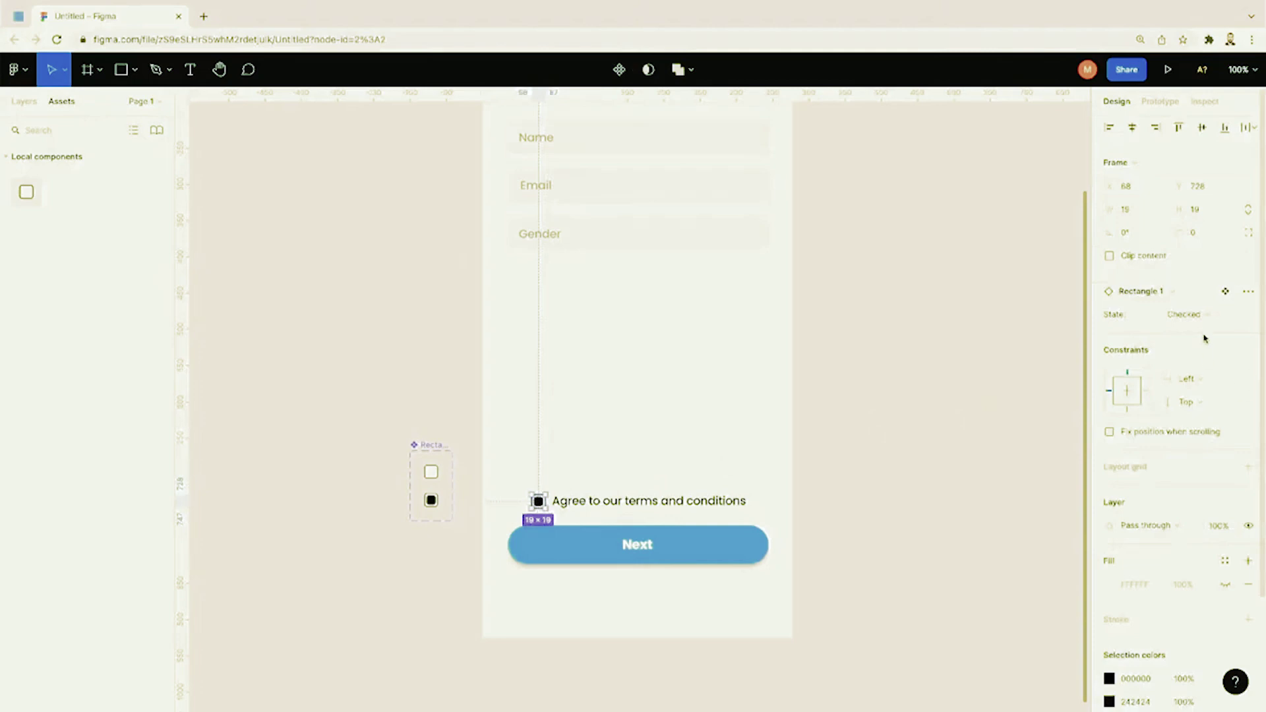
click(1205, 315)
click(1202, 300)
click(947, 413)
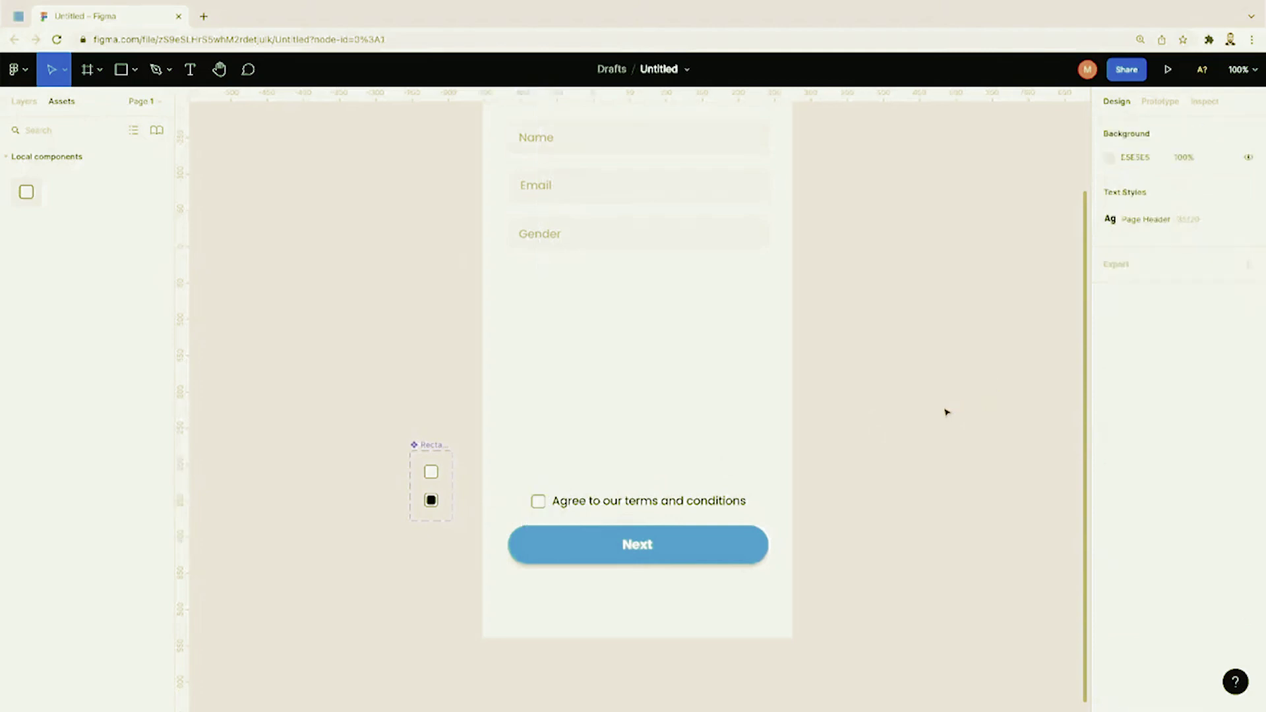
click(538, 501)
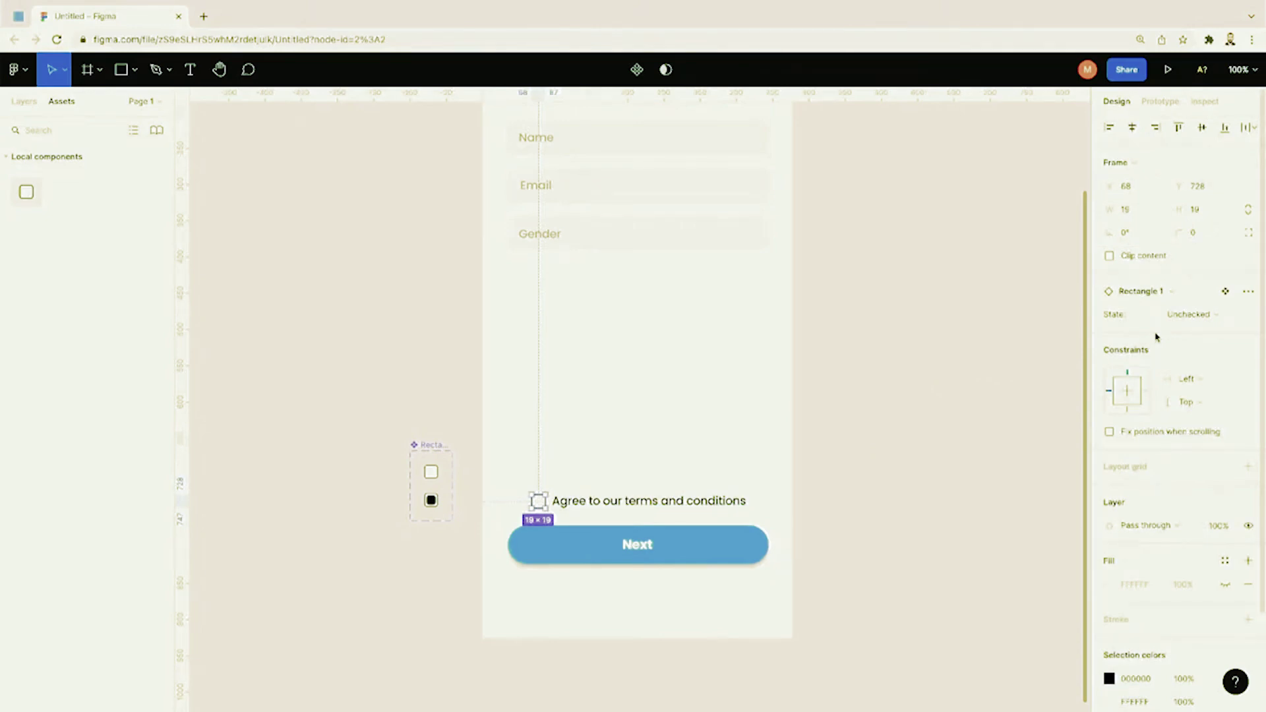
click(1194, 315)
click(1195, 331)
click(969, 423)
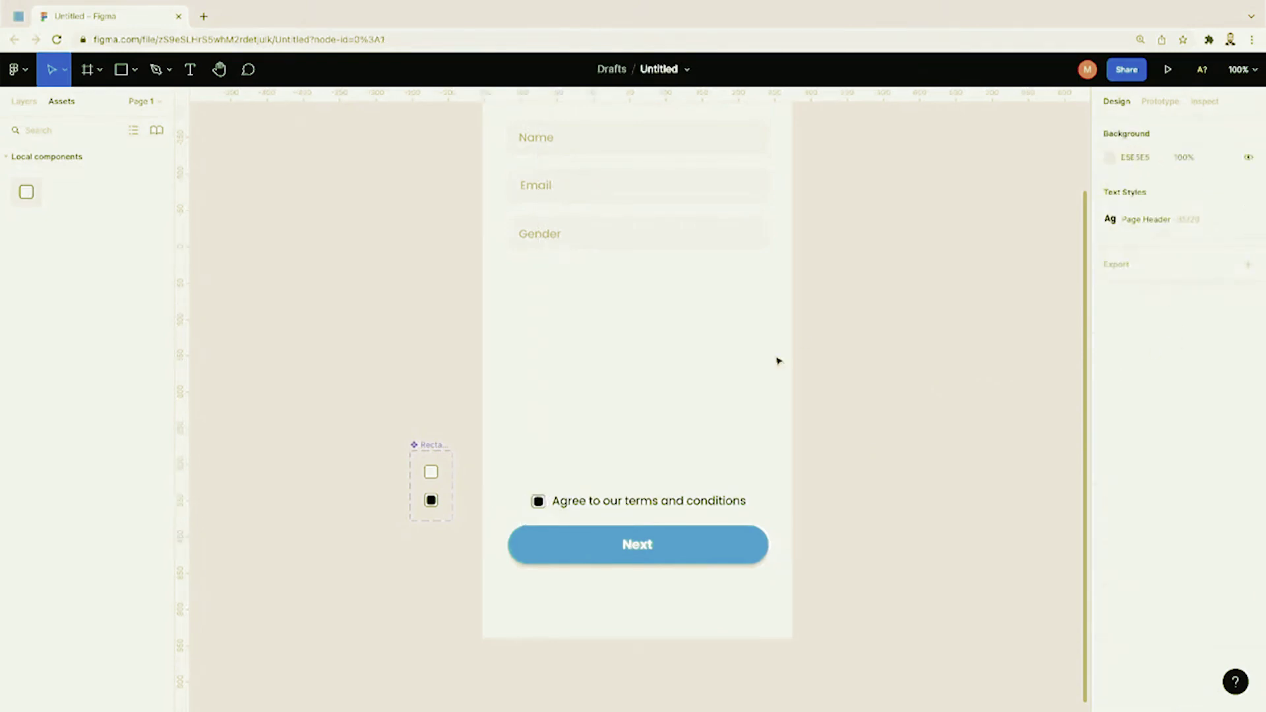
click(539, 501)
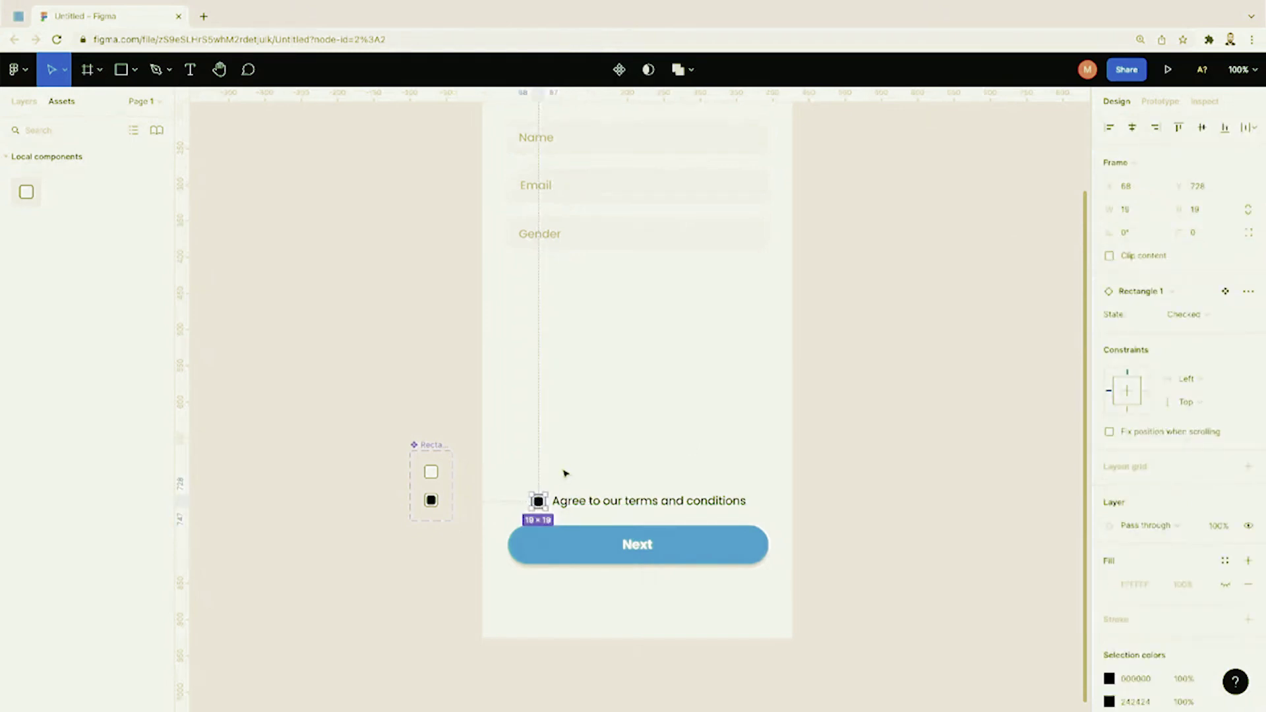
click(566, 473)
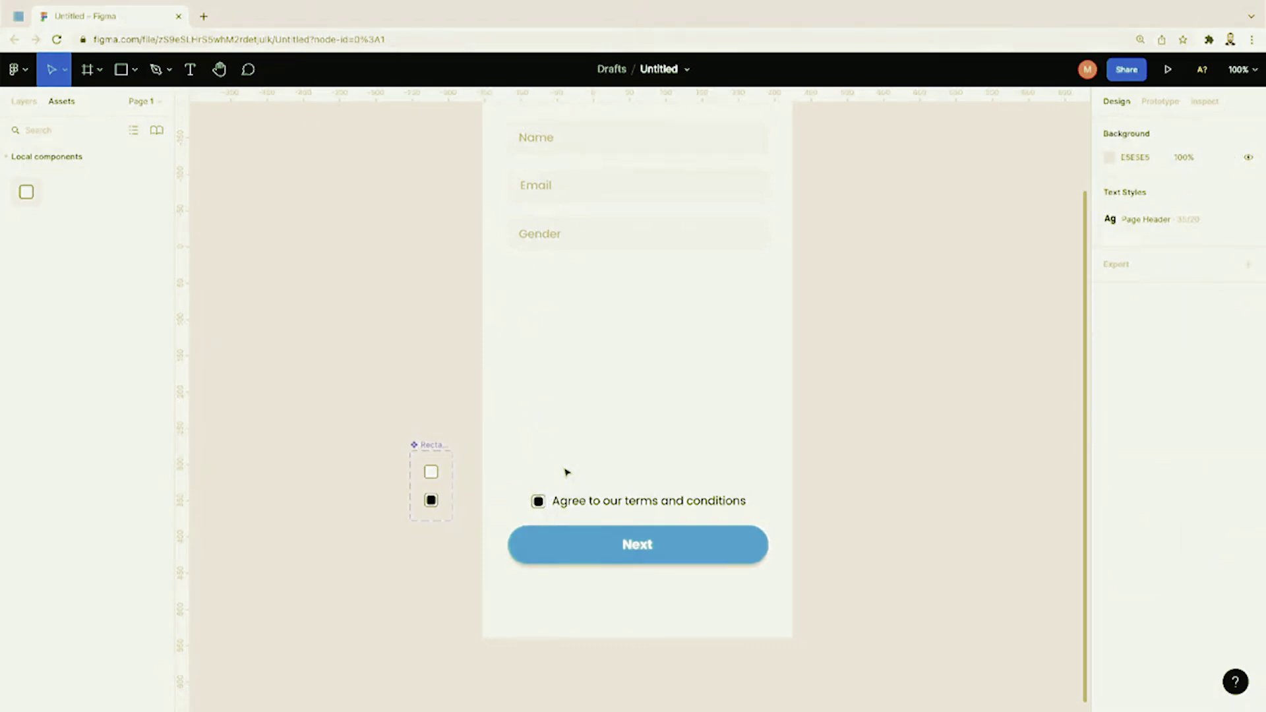
Step: In Prototype, link the Unchecked variant to Checked with an On tap interaction
key(ctrl+plus)
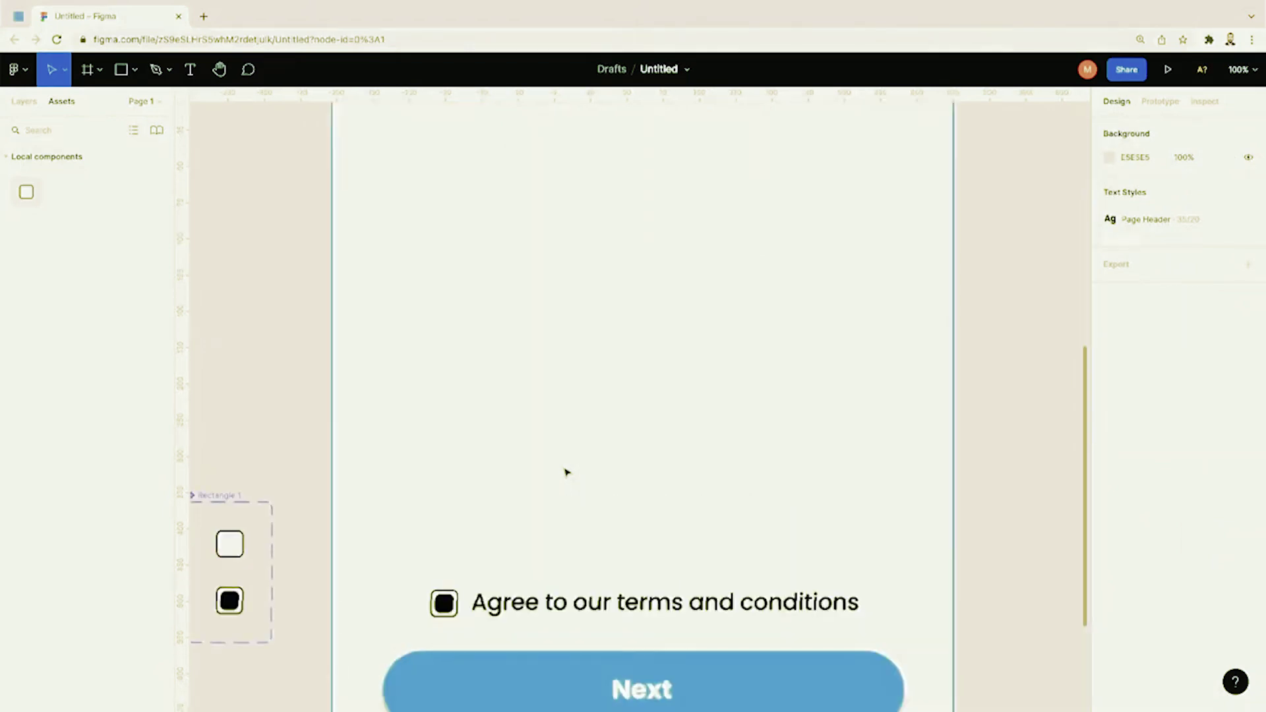
scroll(566, 473, left, 3)
scroll(566, 473, down, 1)
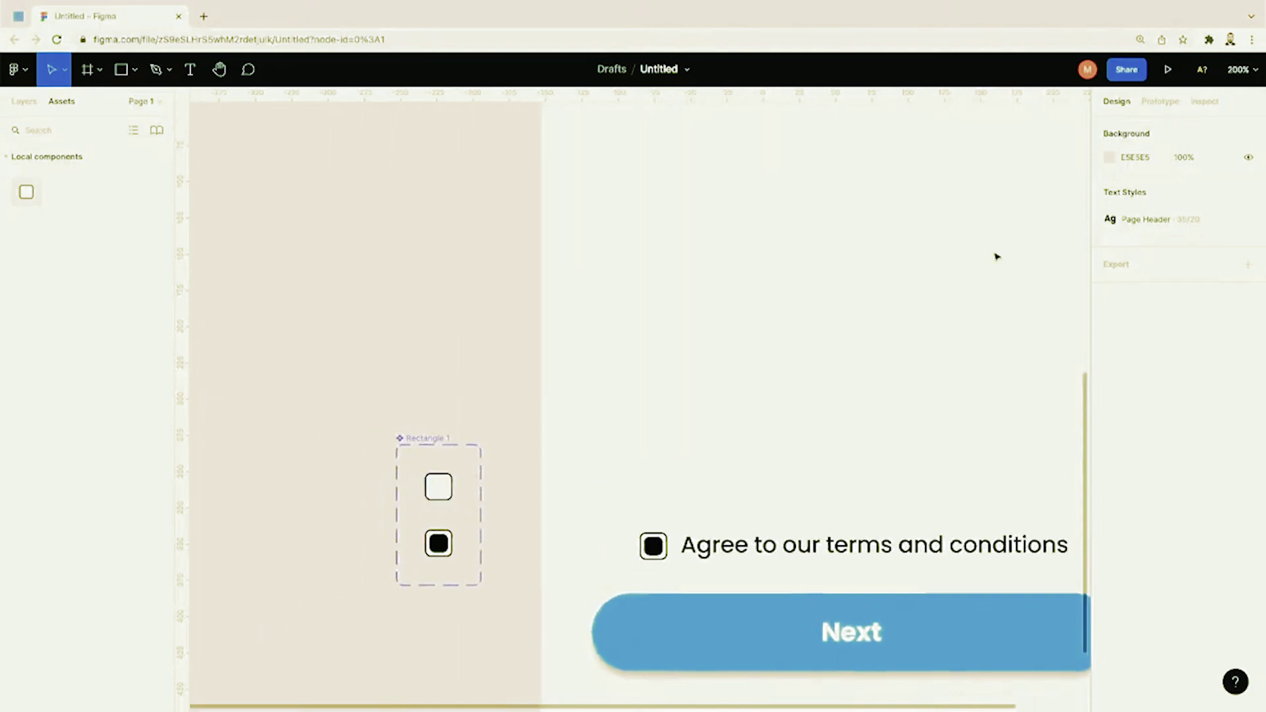
click(1172, 103)
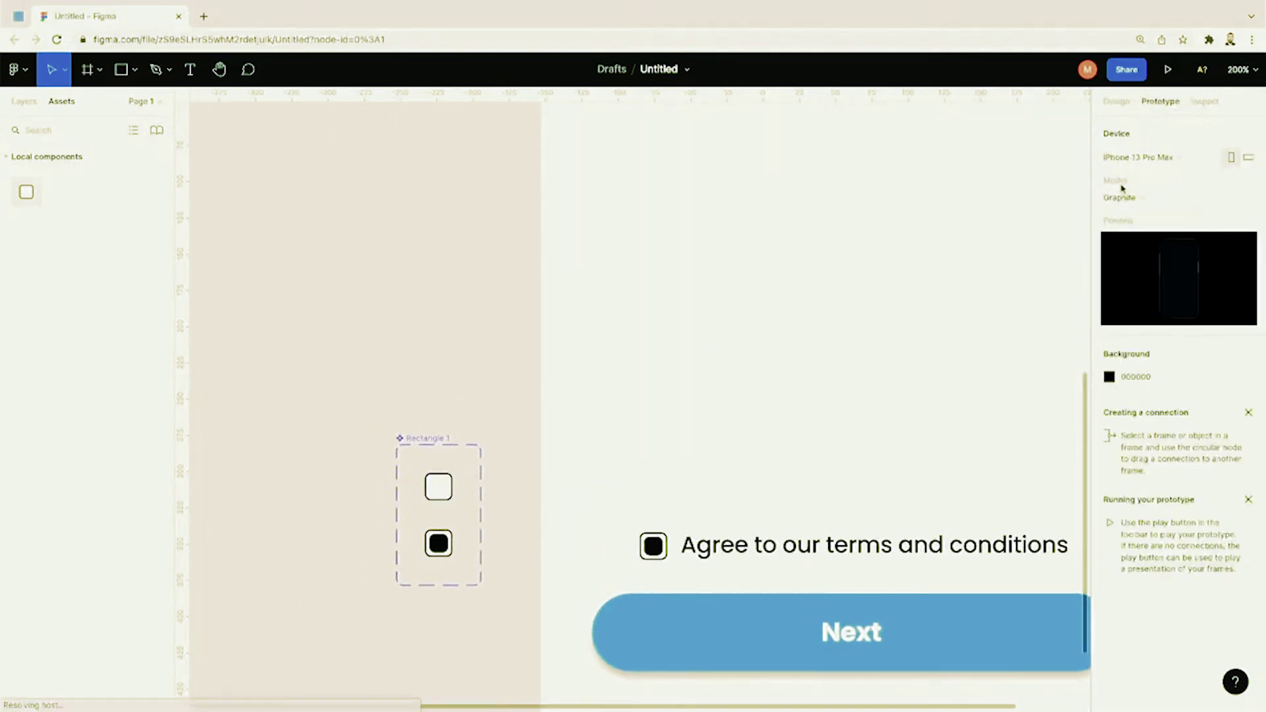
scroll(491, 489, up, 5)
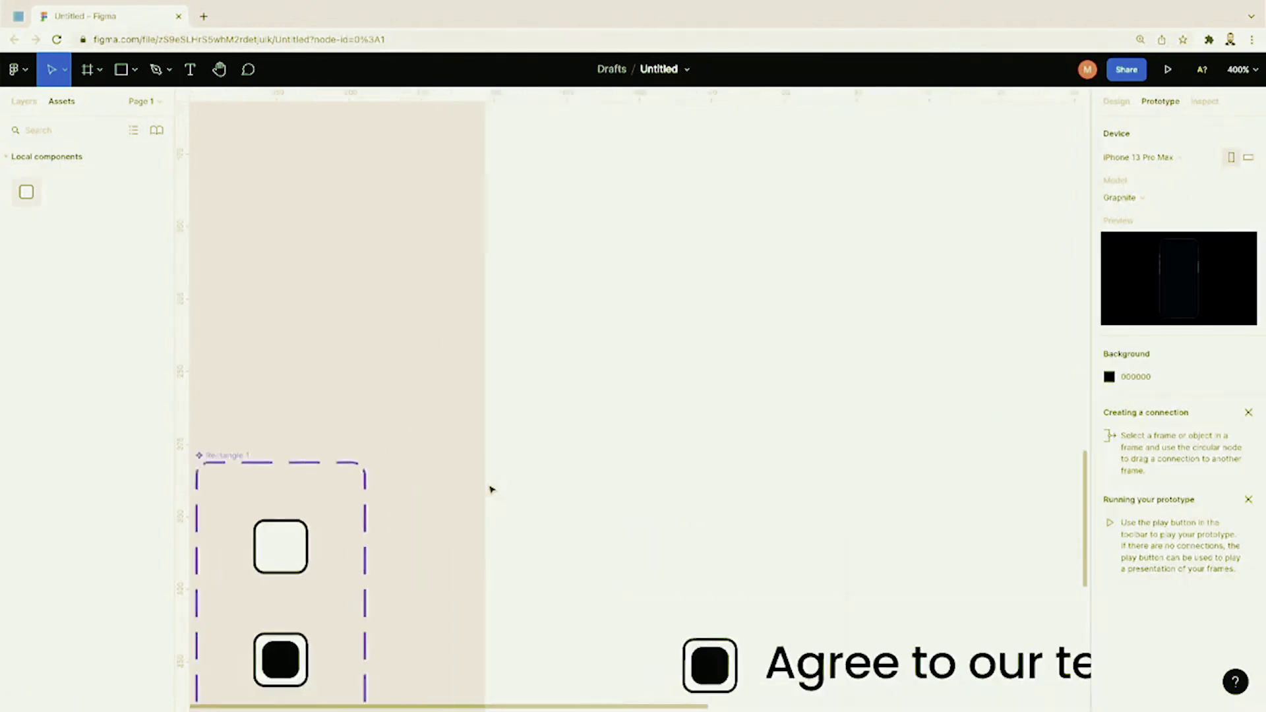
scroll(489, 486, down, 3)
scroll(489, 486, left, 3)
mouse_move(515, 341)
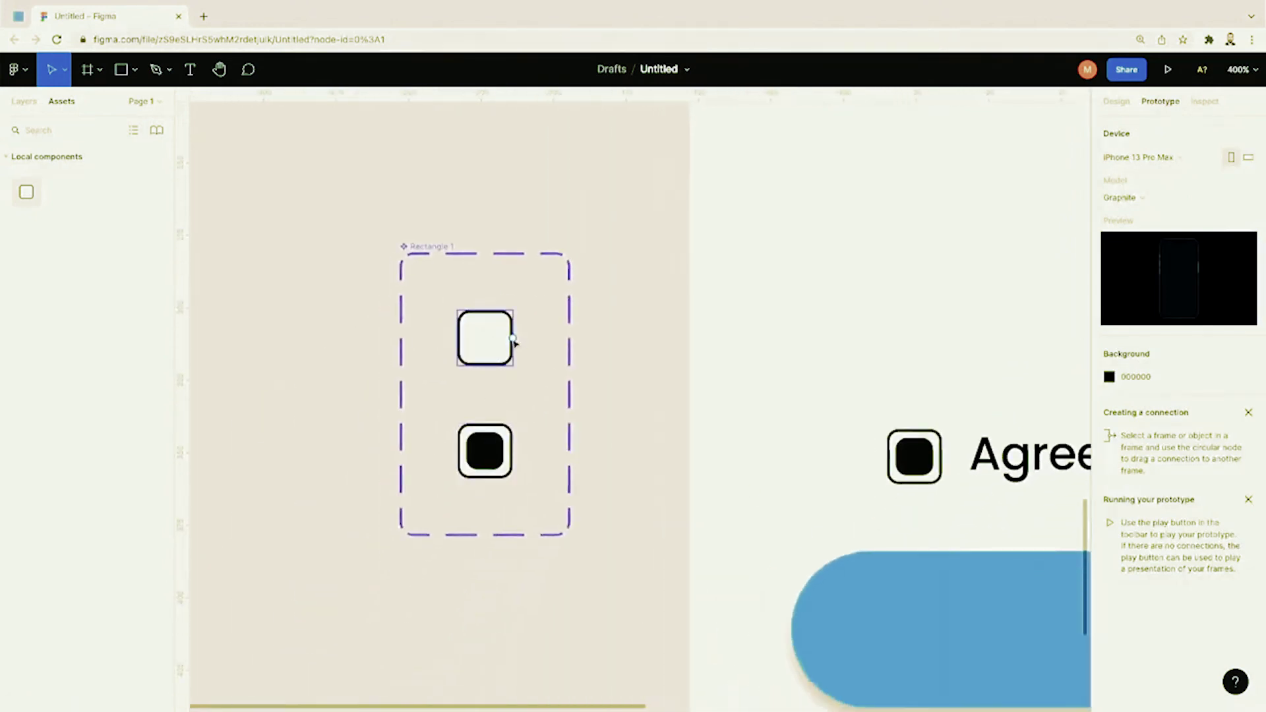
drag(514, 339, 514, 455)
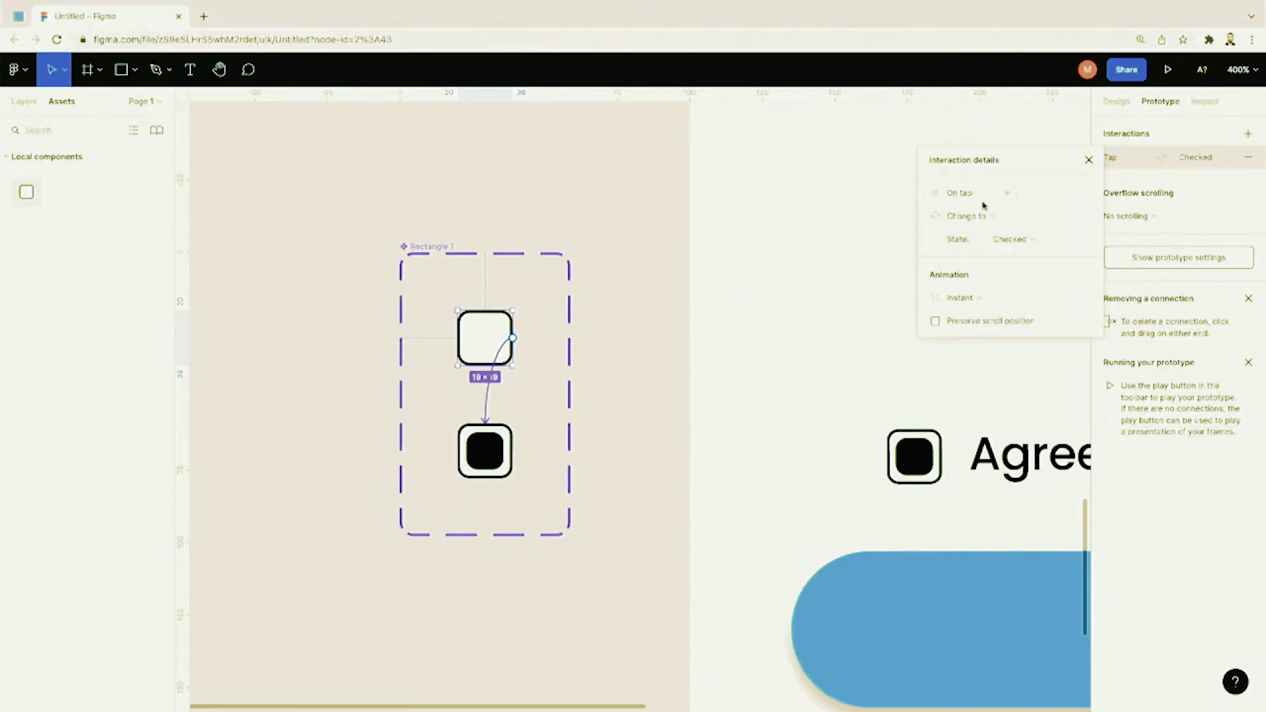
click(988, 201)
click(988, 200)
click(525, 444)
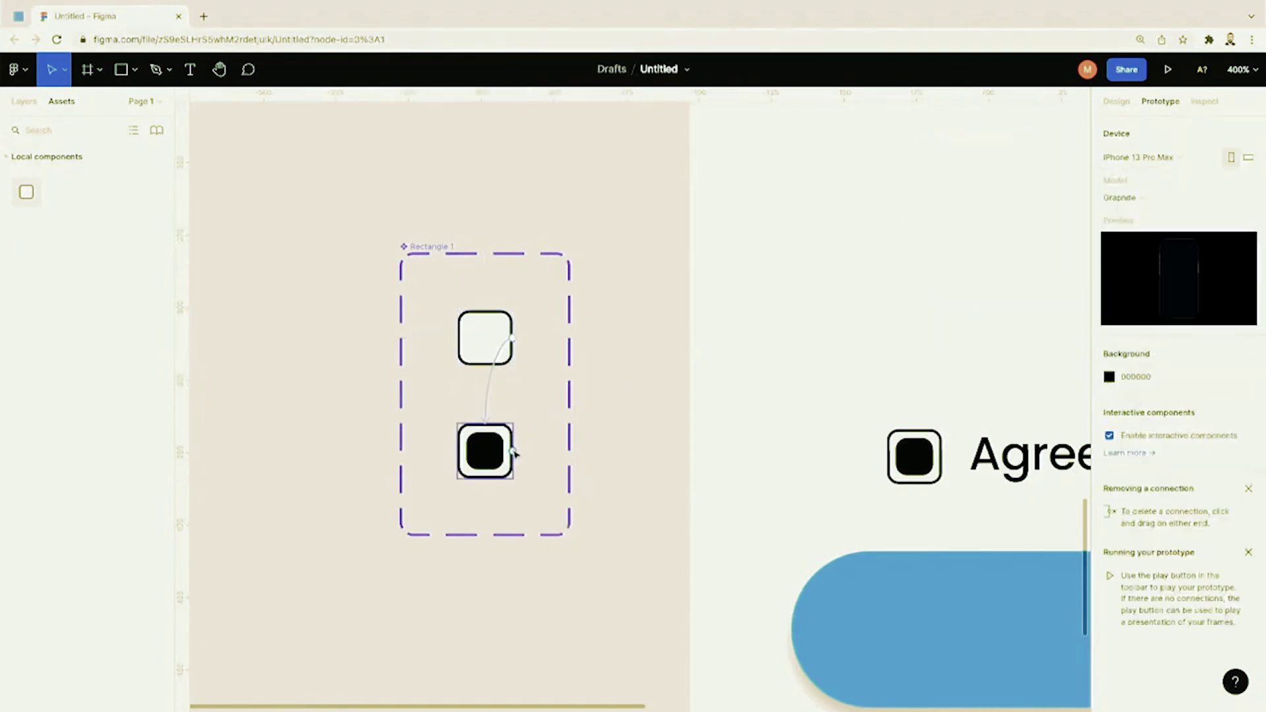
Step: Link the Checked variant back to the Unchecked variant
click(514, 453)
drag(513, 451, 515, 356)
click(868, 251)
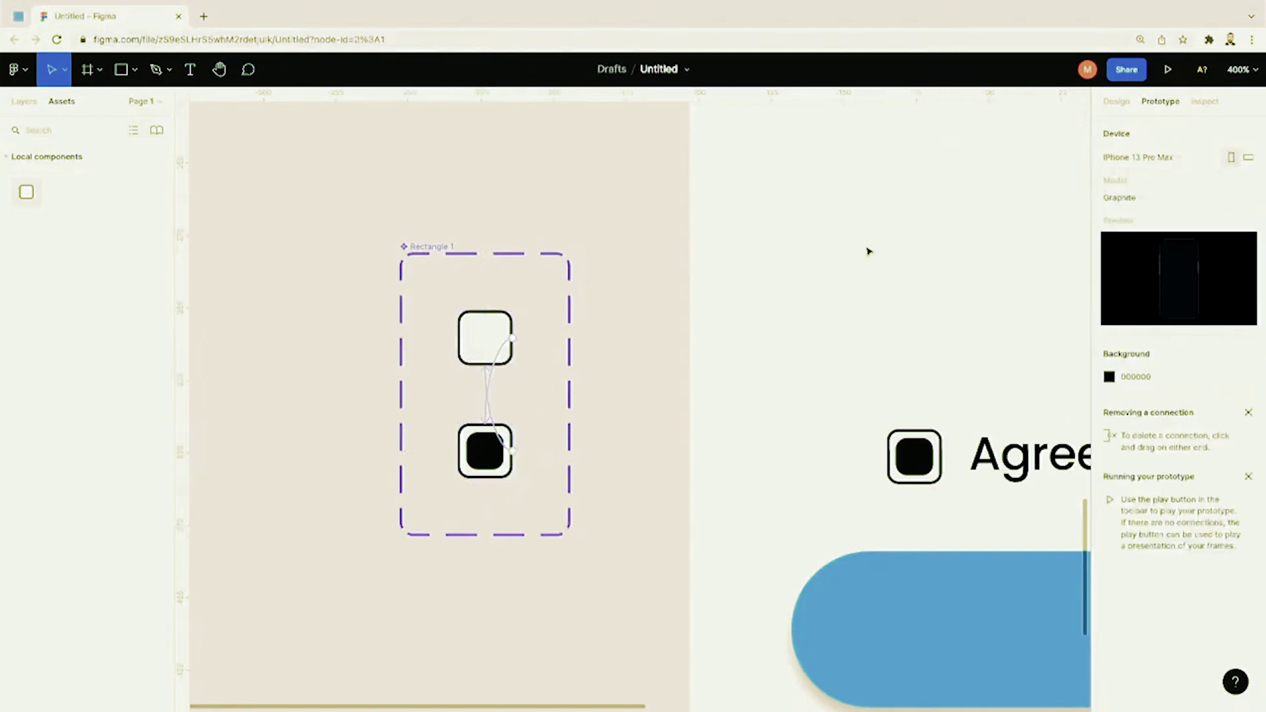
scroll(937, 374, right, 4)
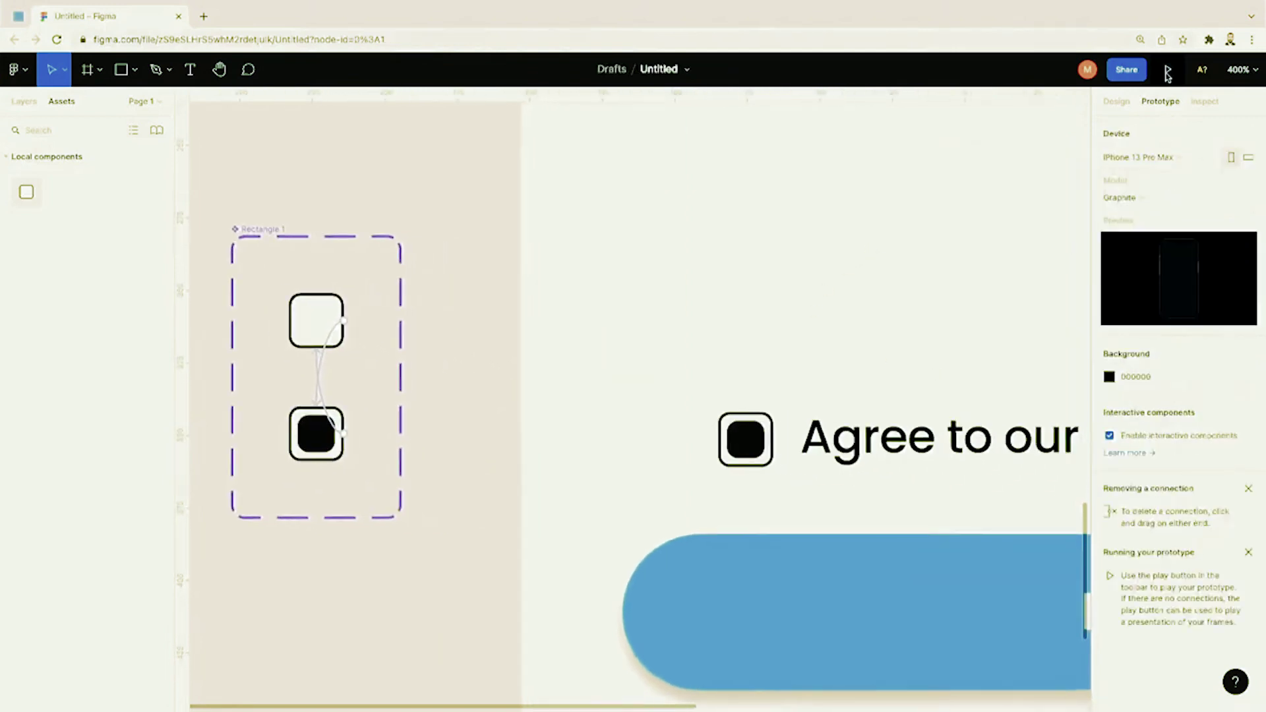
Step: Preview the prototype, then set the checkbox instance's State to Unchecked
click(1167, 69)
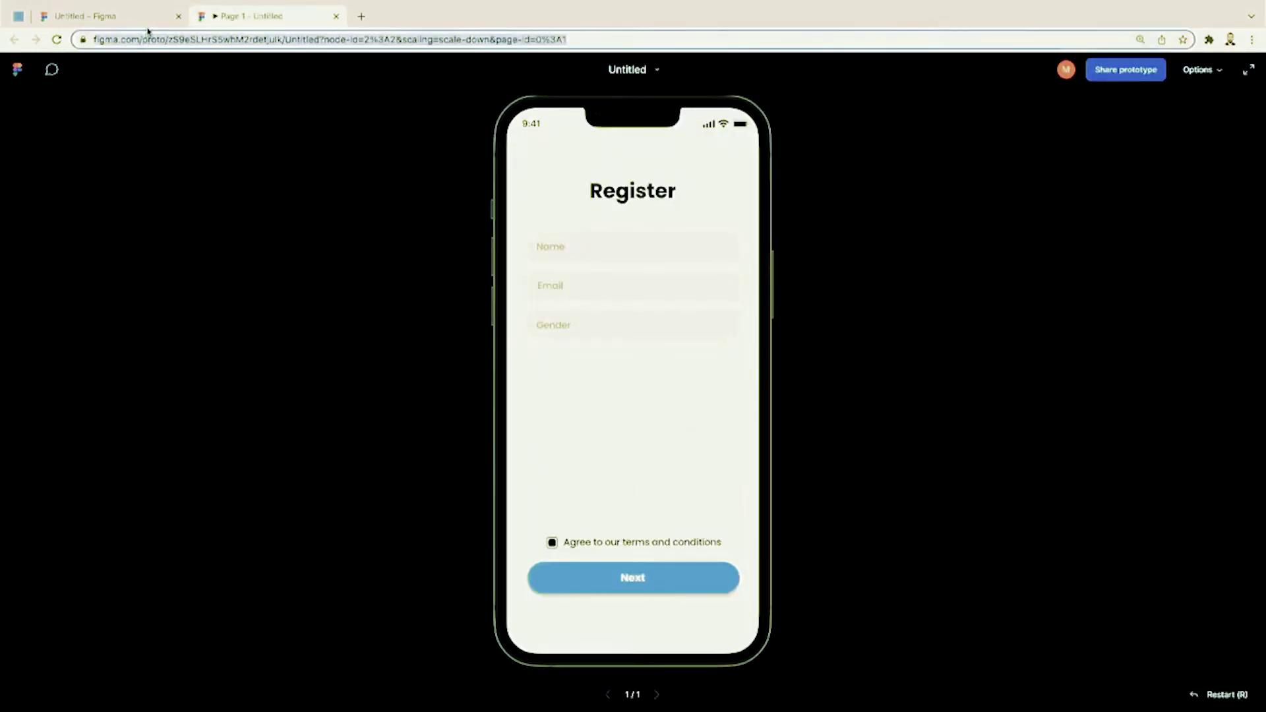
click(106, 16)
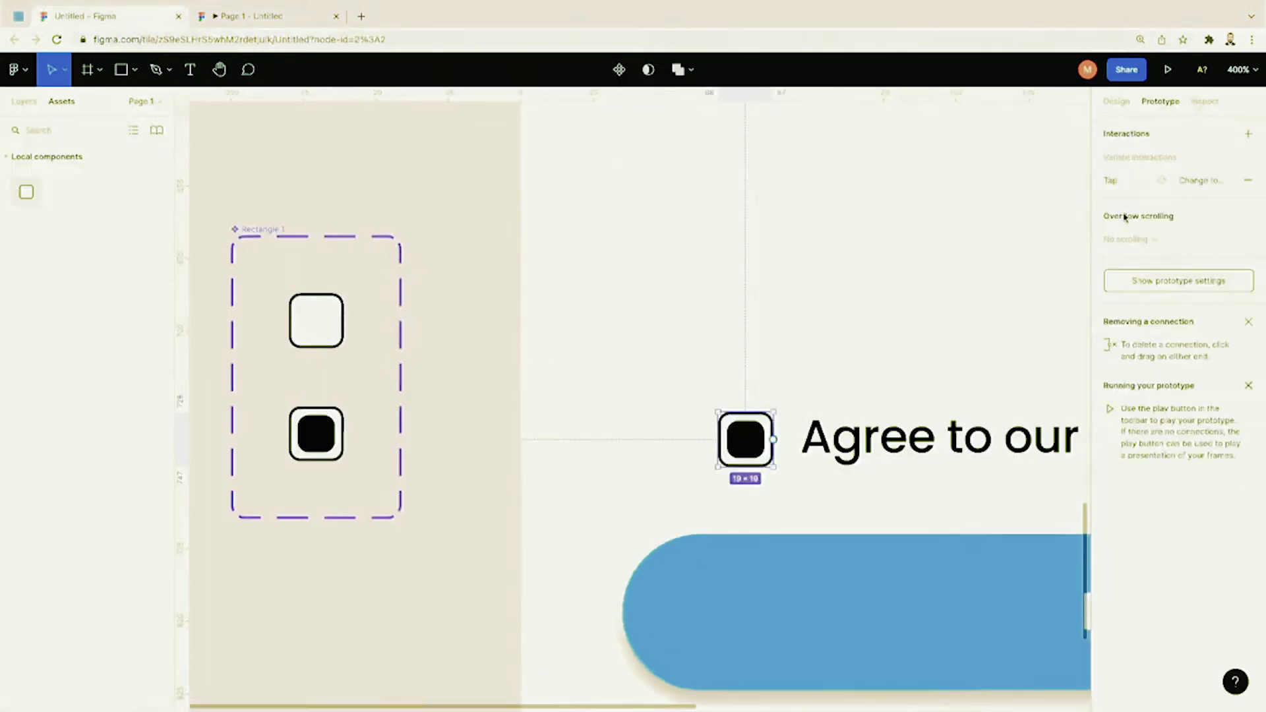
click(1118, 102)
click(1219, 314)
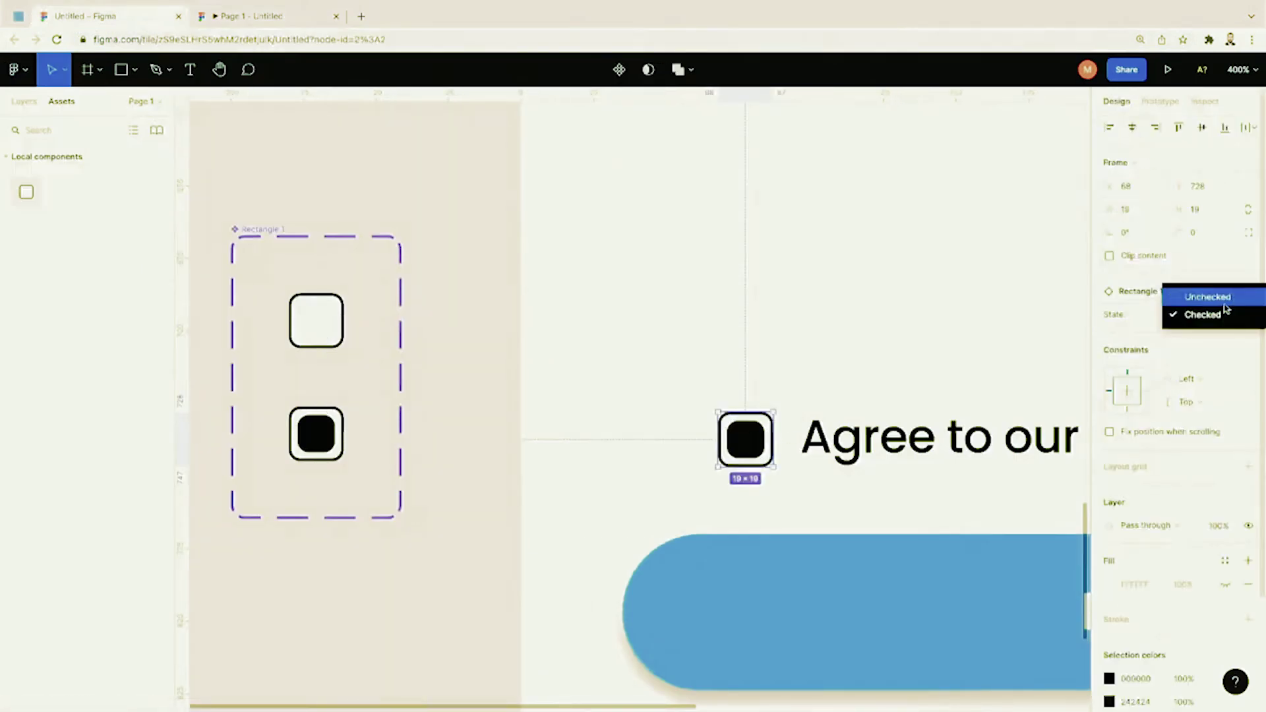
click(1207, 297)
click(1008, 347)
Step: Present the prototype again, tick and untick the terms checkbox, then return to the editor
click(1165, 66)
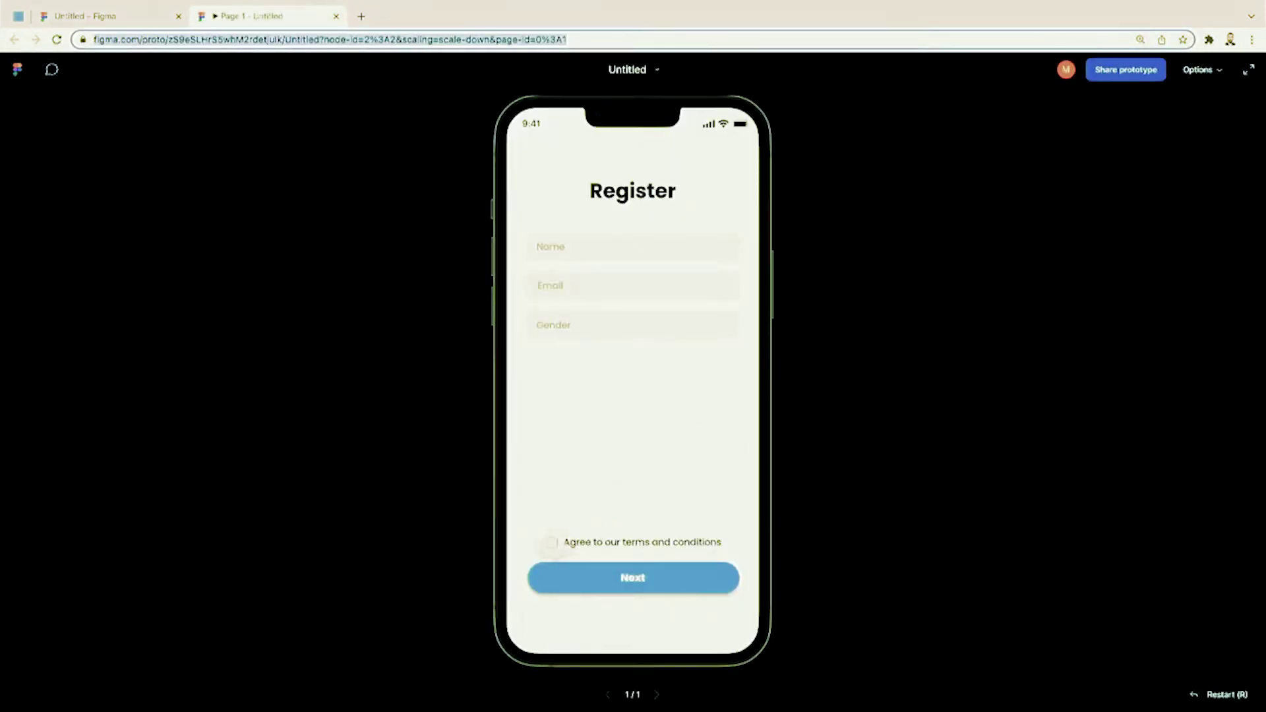
click(552, 543)
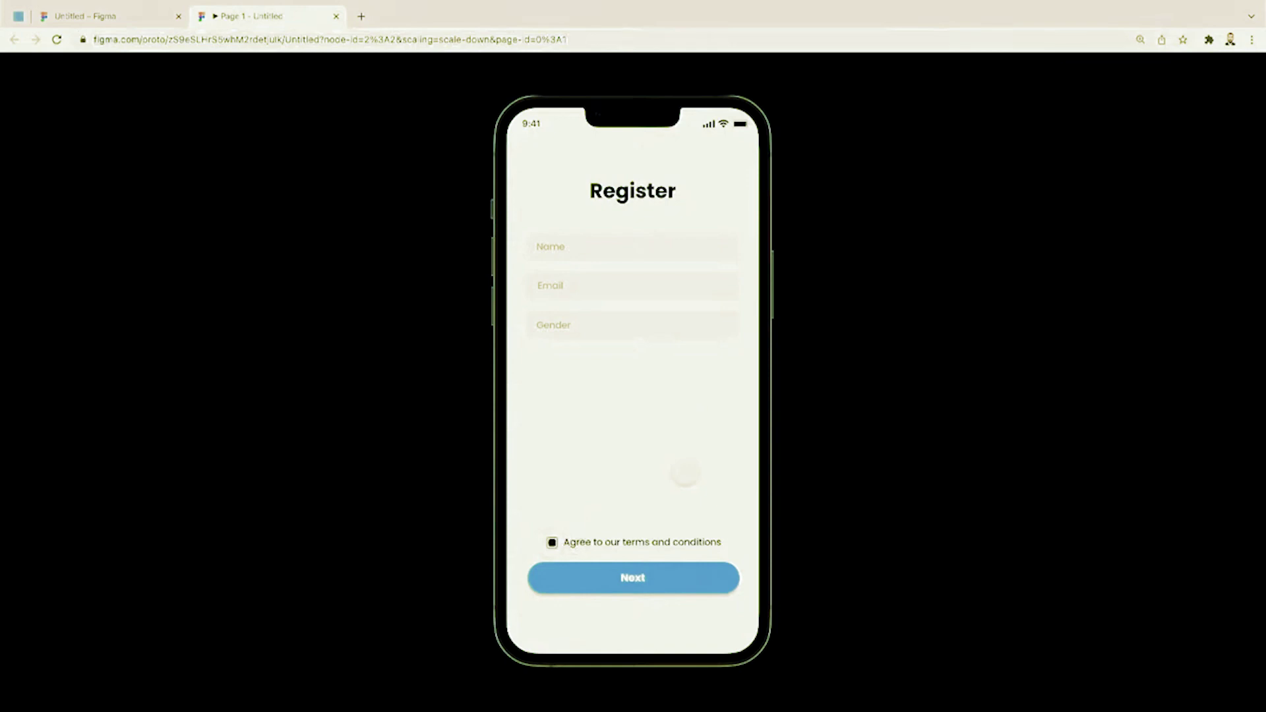
click(552, 542)
click(144, 18)
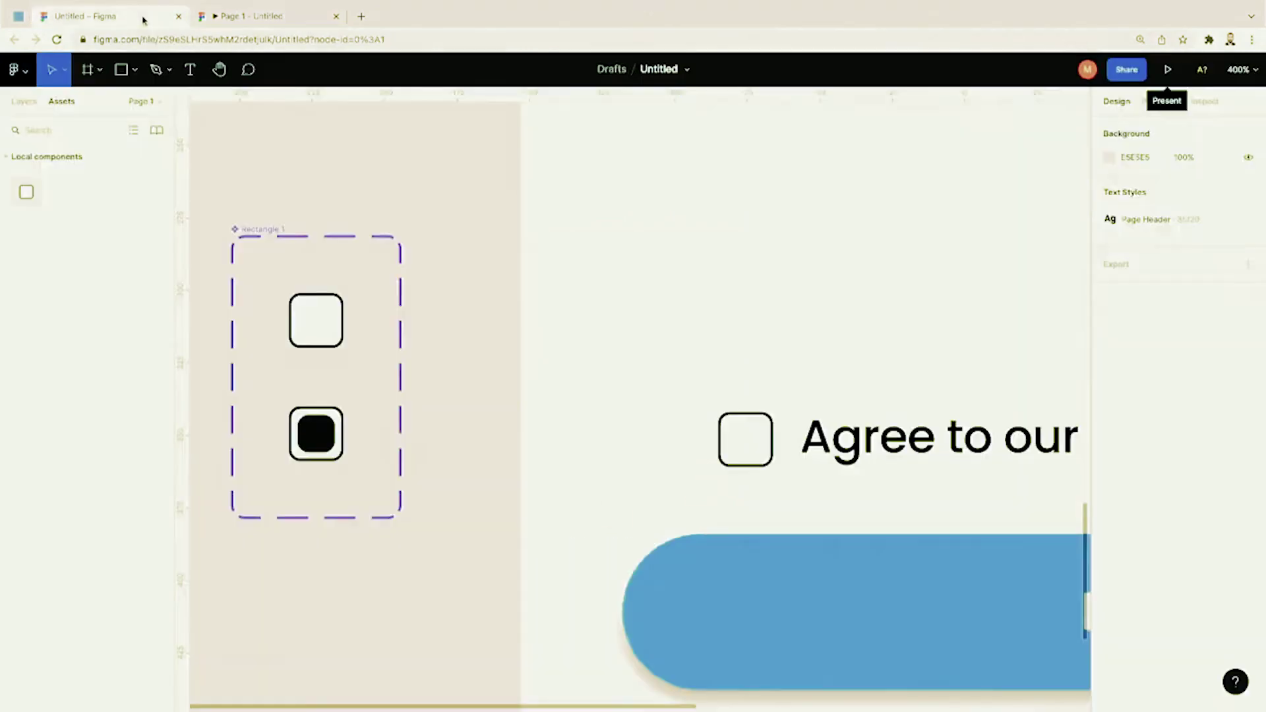
Step: Zoom out, select the Next button group and make it a component with Ctrl+Alt+K
key(shift+0)
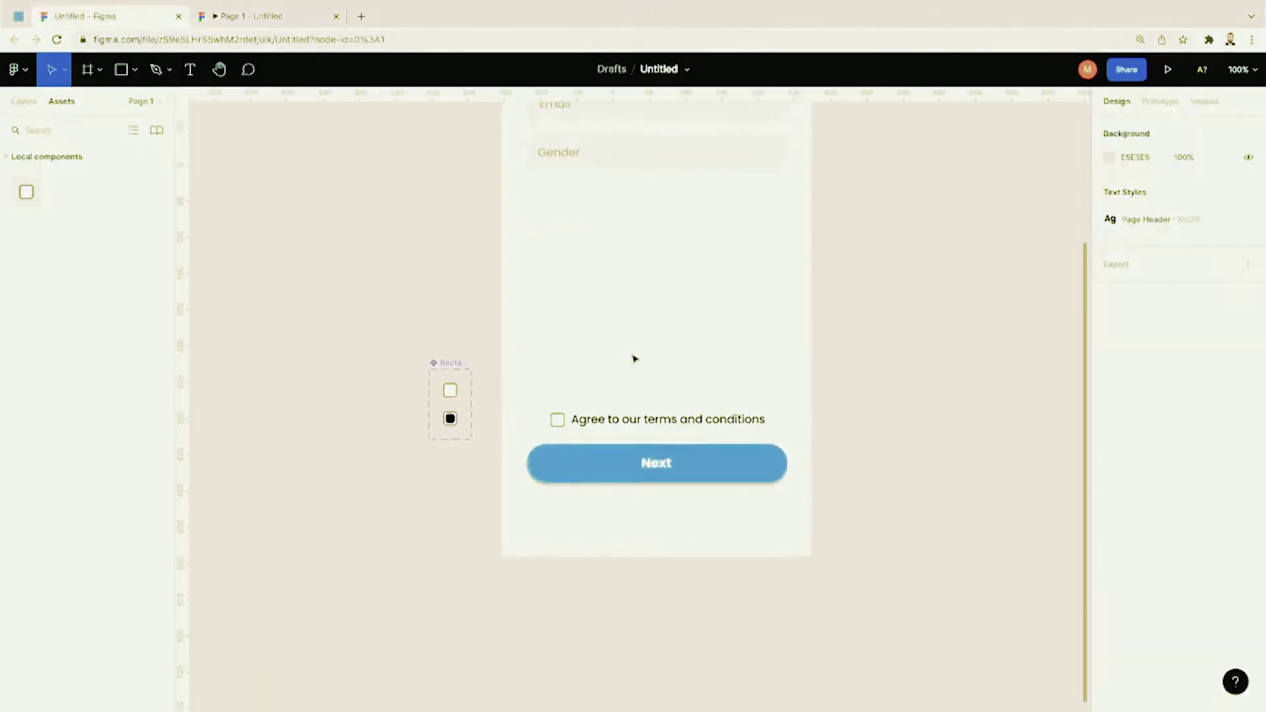
scroll(635, 358, up, 1)
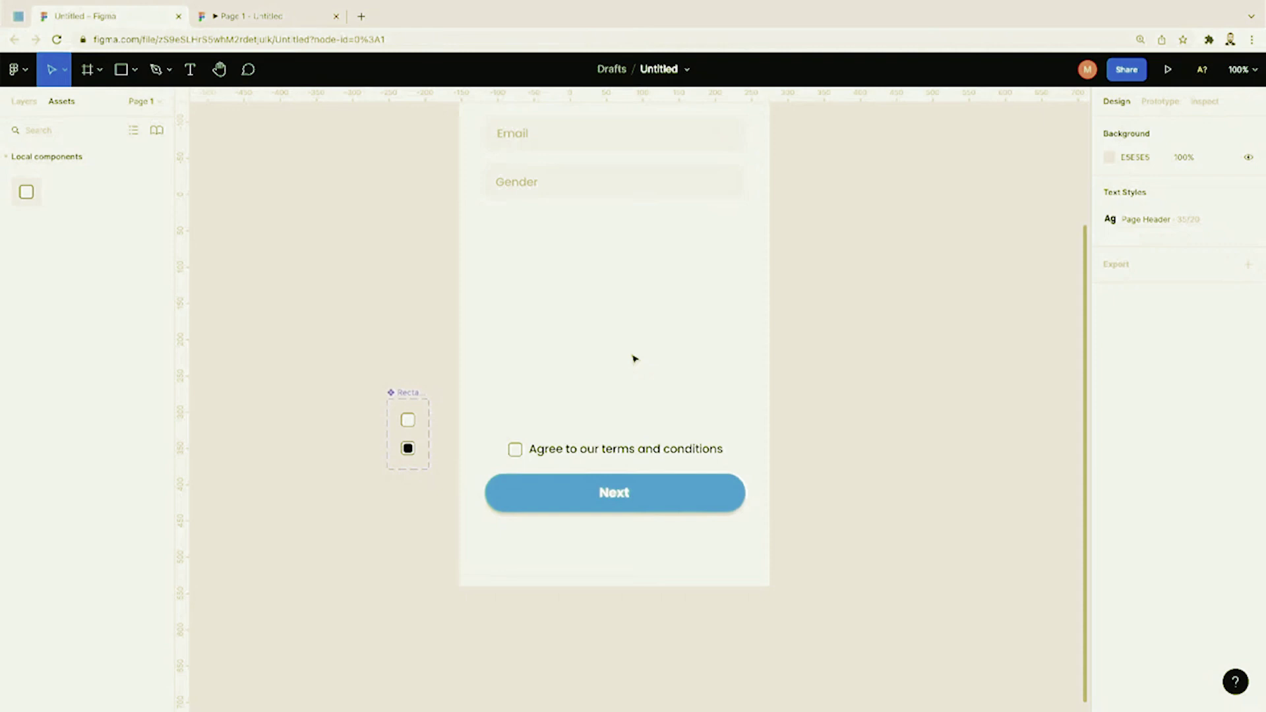
scroll(633, 359, up, 2)
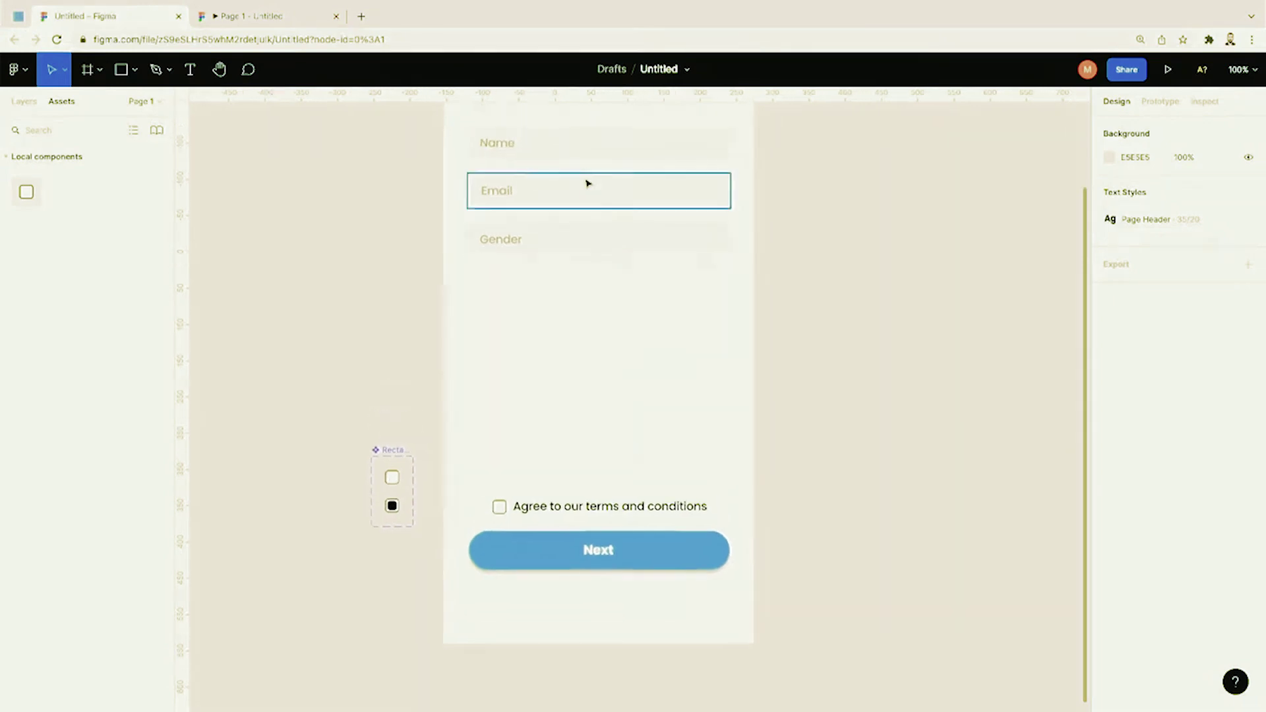
click(586, 153)
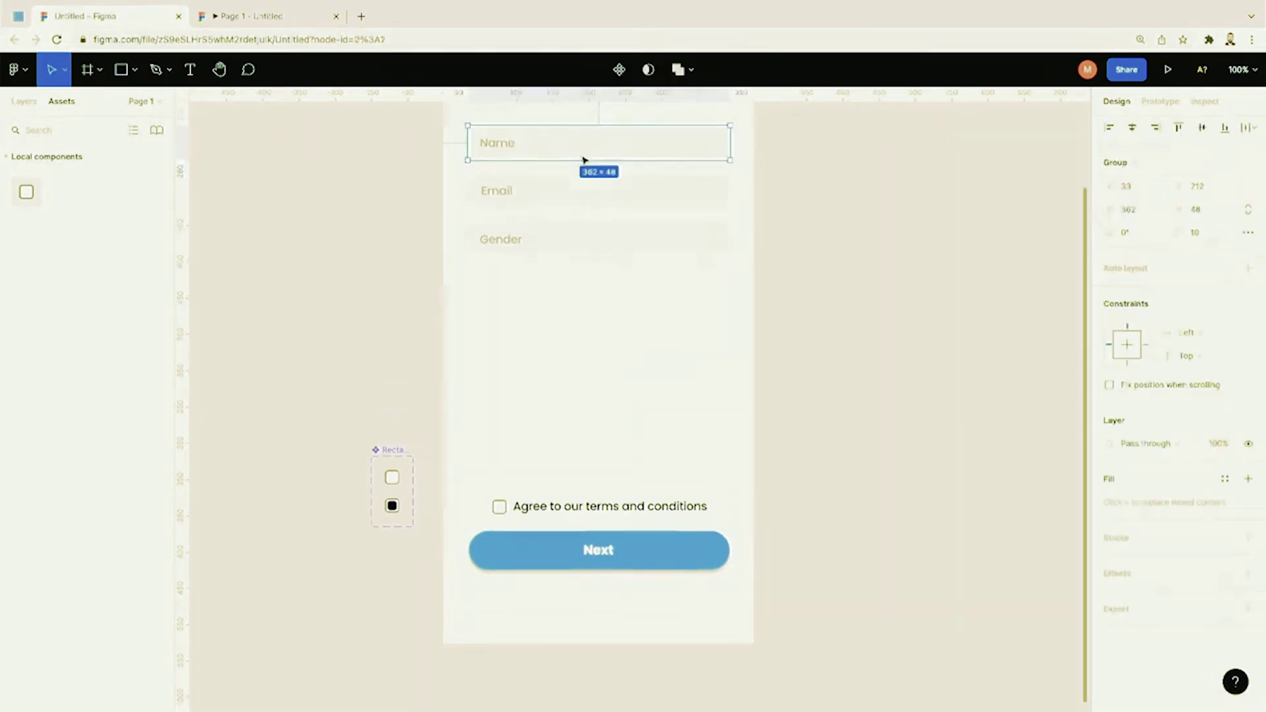
click(616, 560)
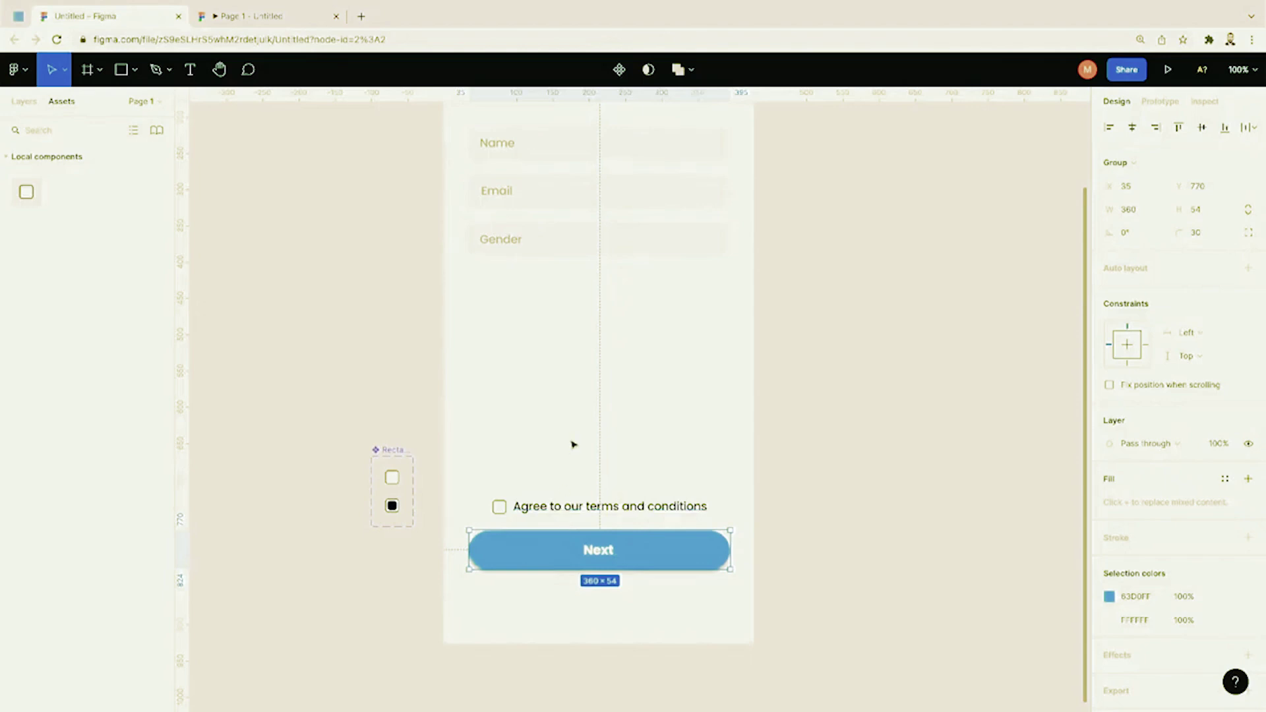
click(574, 365)
scroll(633, 528, up, 1)
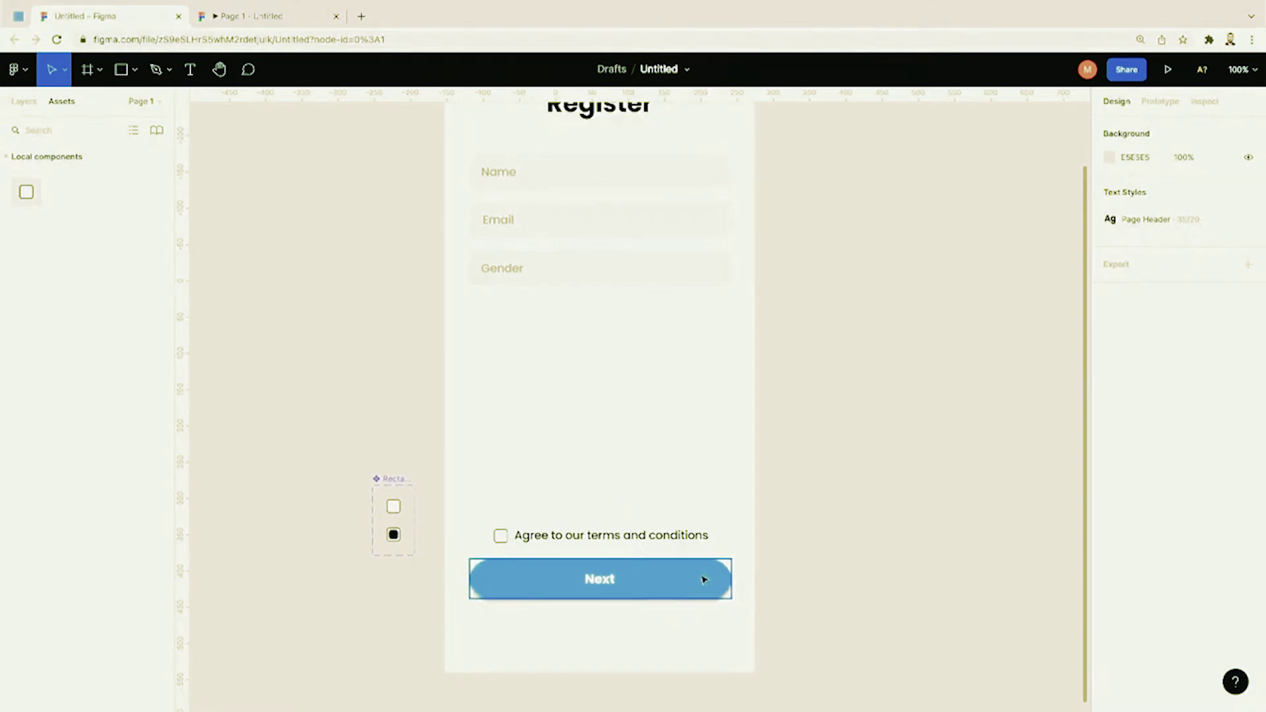
click(704, 580)
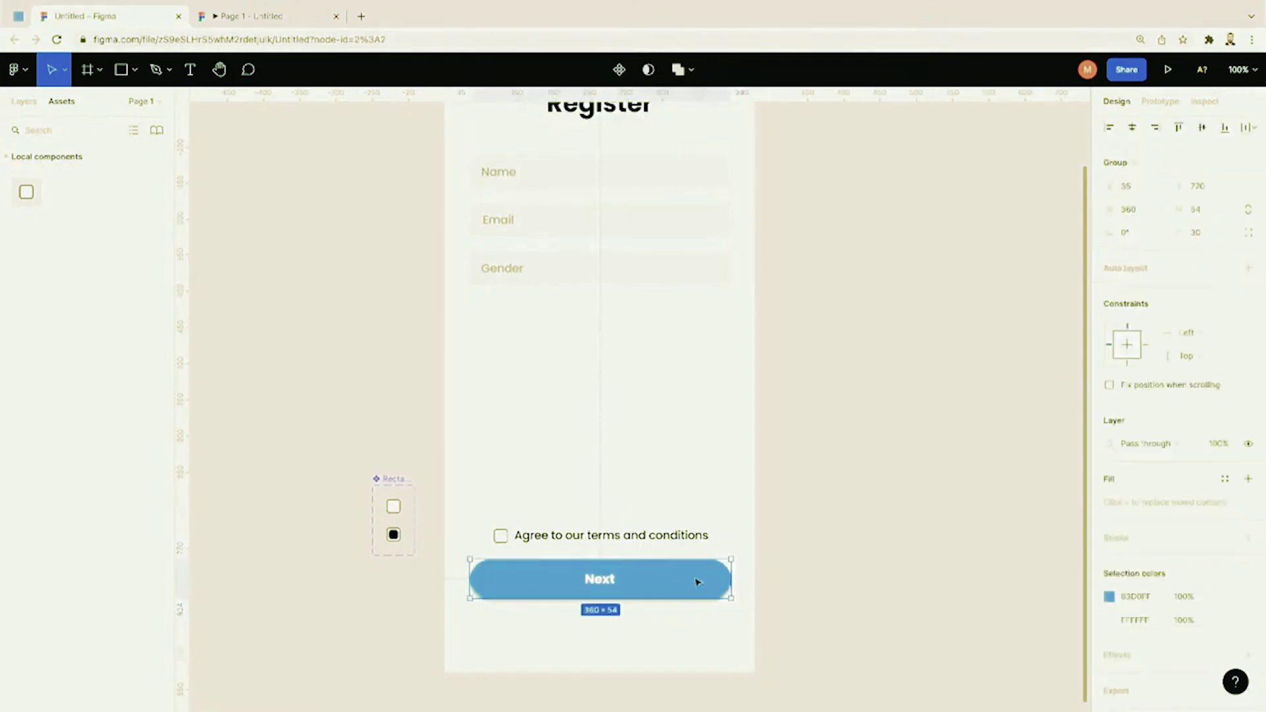
click(24, 101)
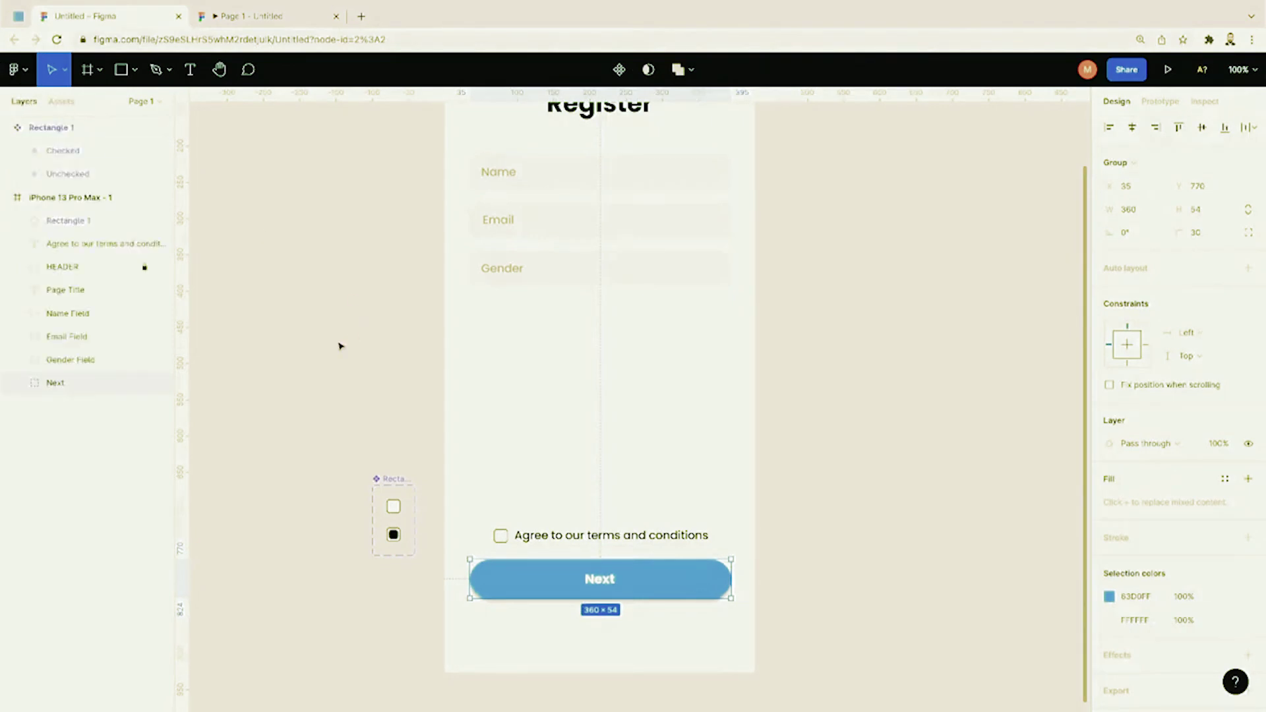
key(ctrl+alt+k)
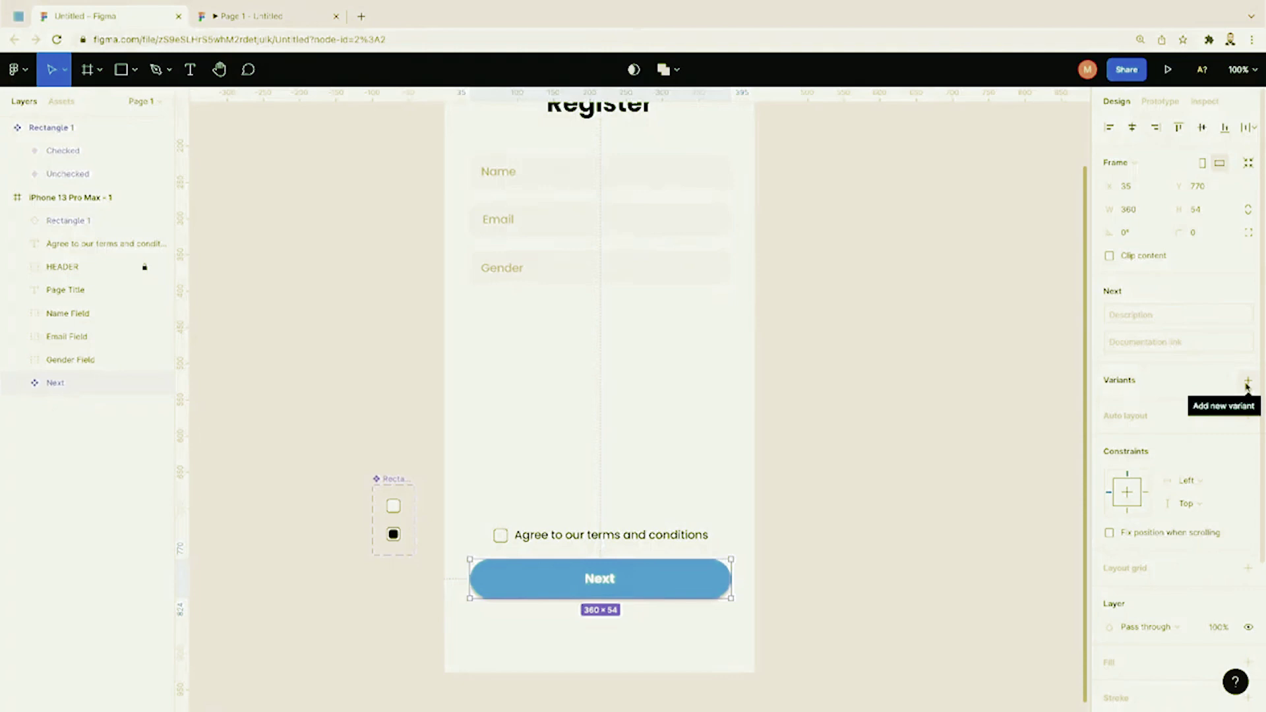
Step: Add a Variant2 to the Next button component
click(1248, 383)
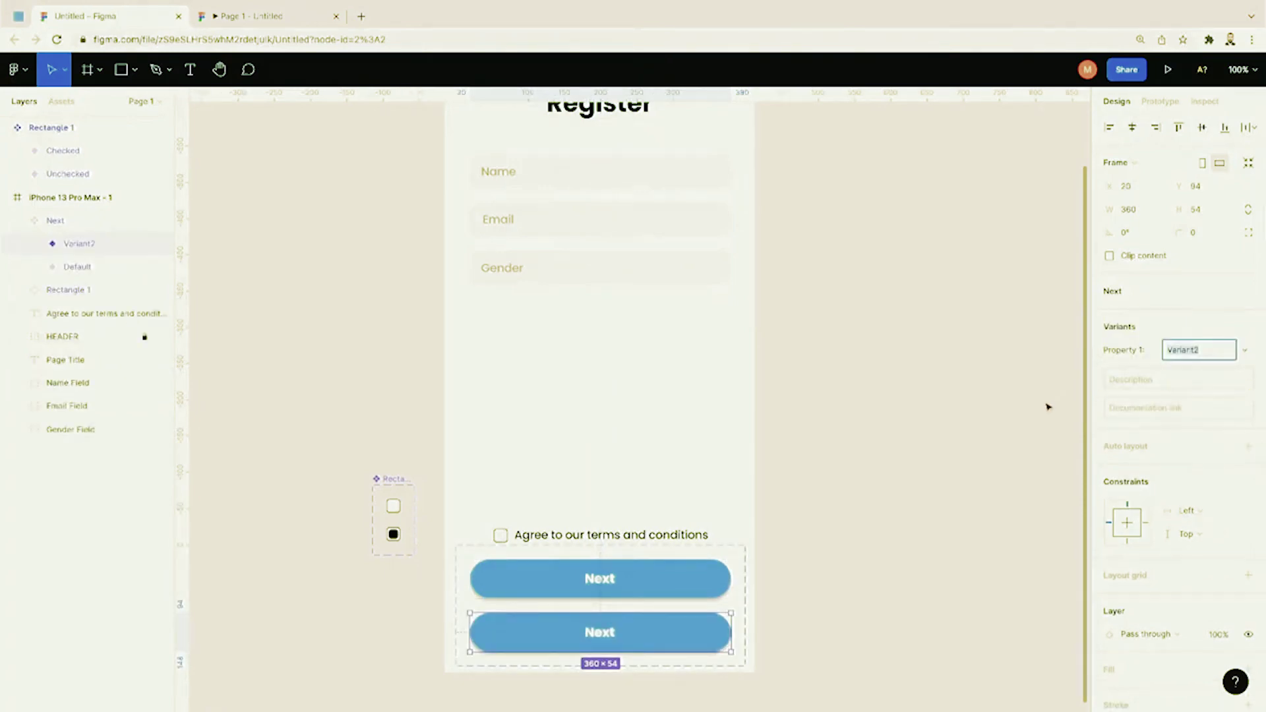
scroll(824, 593, down, 2)
click(825, 593)
Step: Drag the Next component set left outside the phone frame and select it
drag(723, 542, 386, 558)
scroll(387, 558, left, 6)
scroll(387, 558, down, 1)
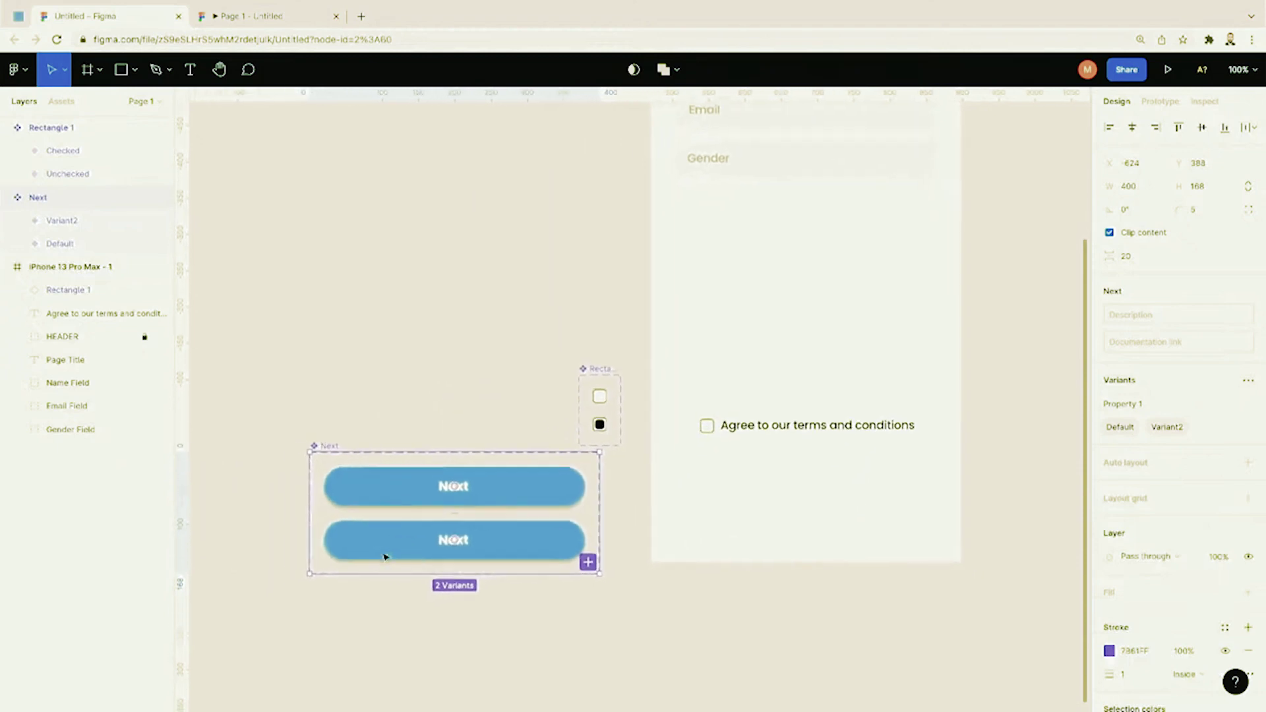
click(616, 523)
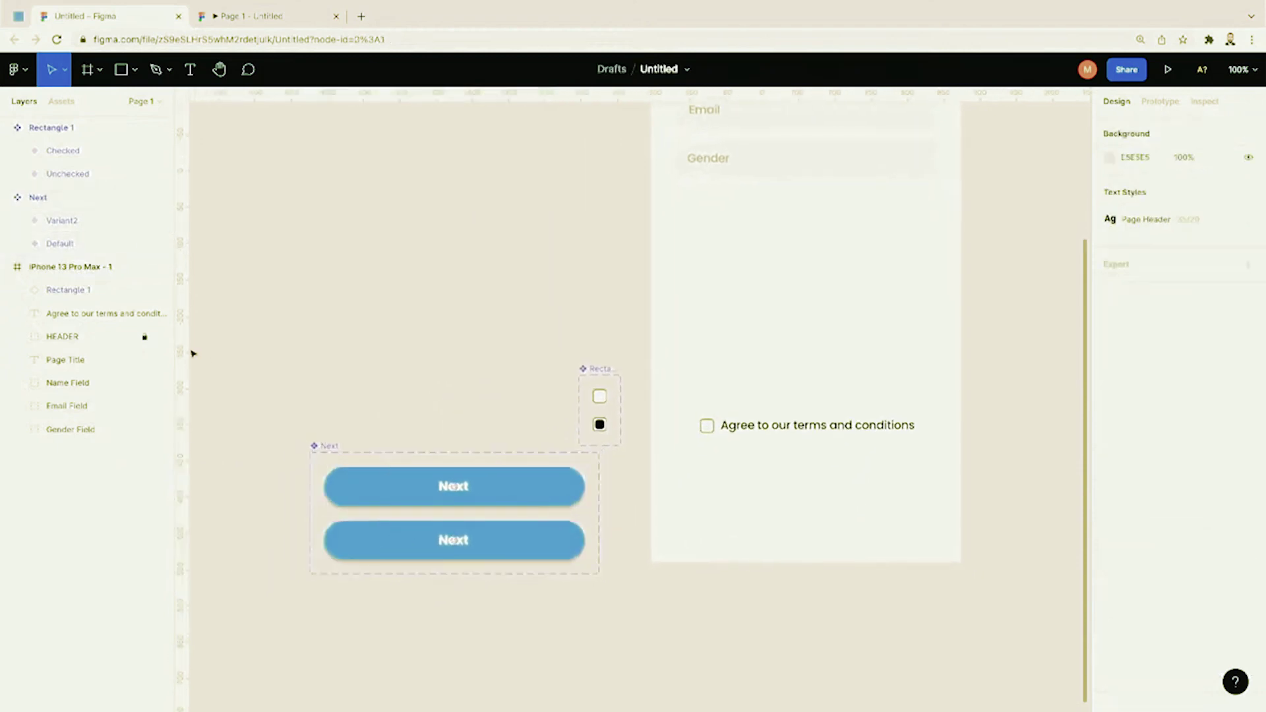
click(63, 198)
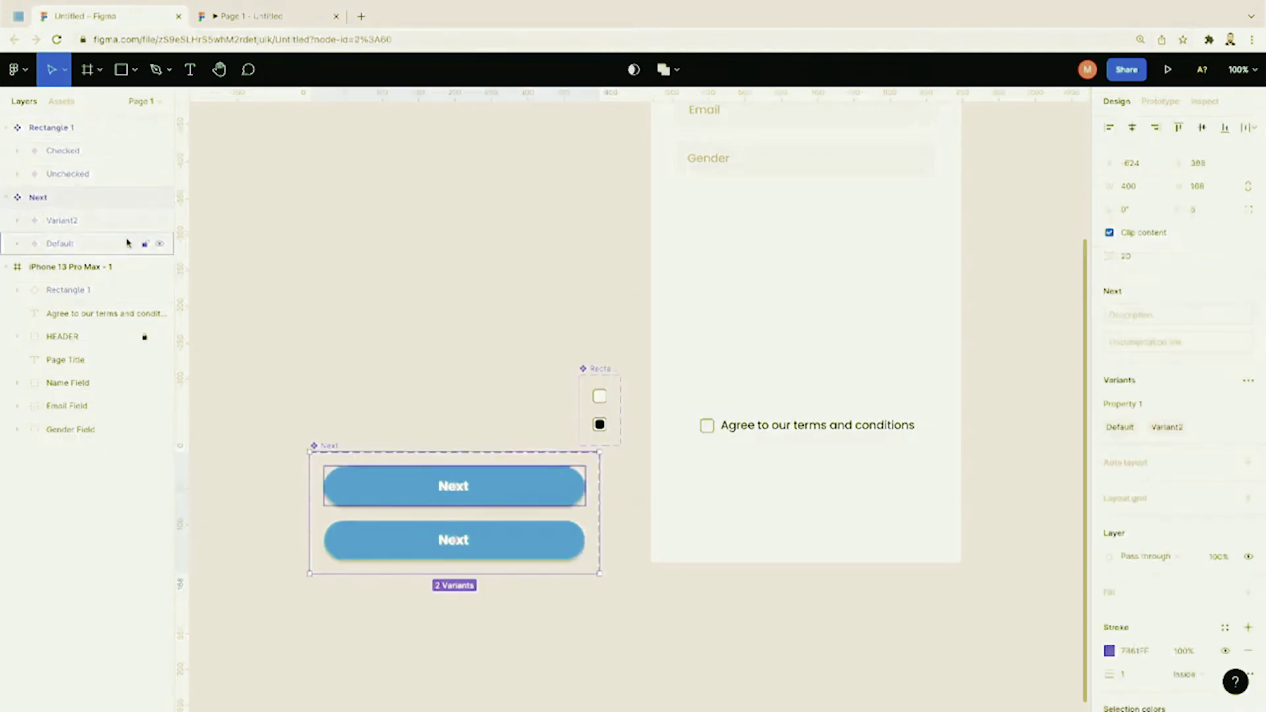
Step: Rename the first Next variant from Property 1=Default to Color=Default
double_click(72, 244)
click(81, 247)
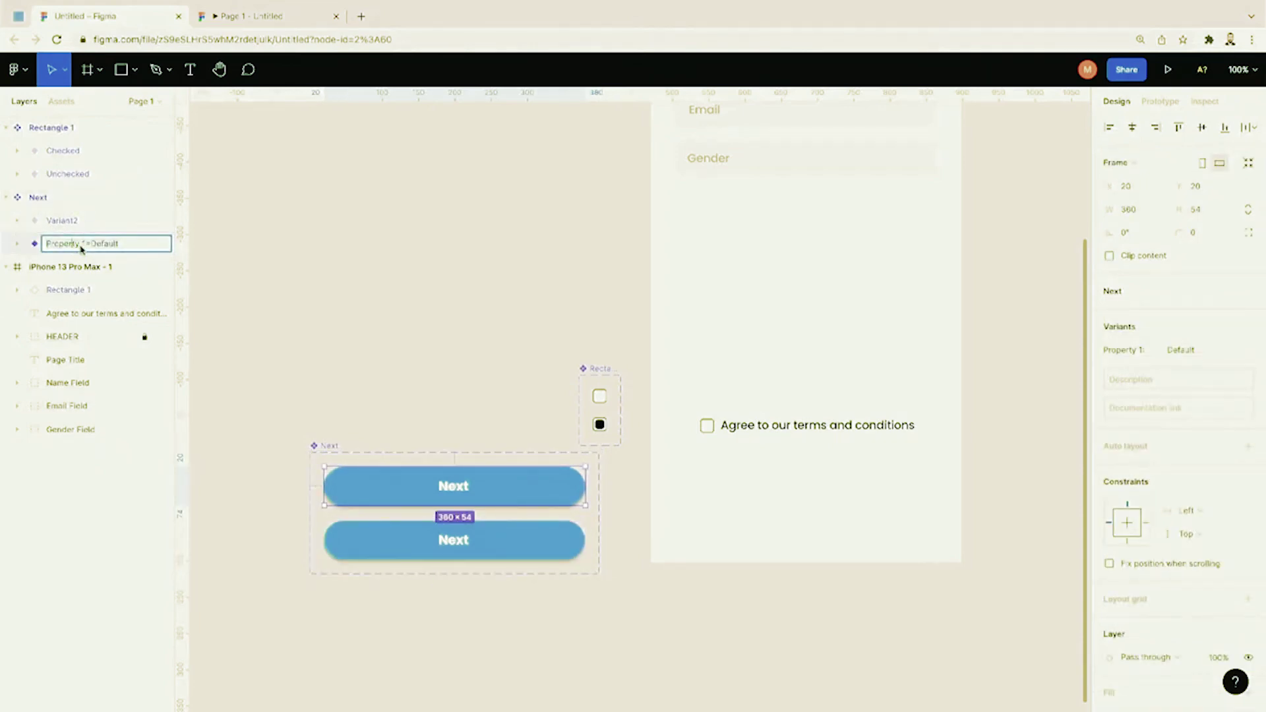
drag(84, 248, 31, 247)
text(Color)
click(70, 222)
Step: Rename the second variant Color=OnHover, then select the Next component set
double_click(66, 222)
text(Co)
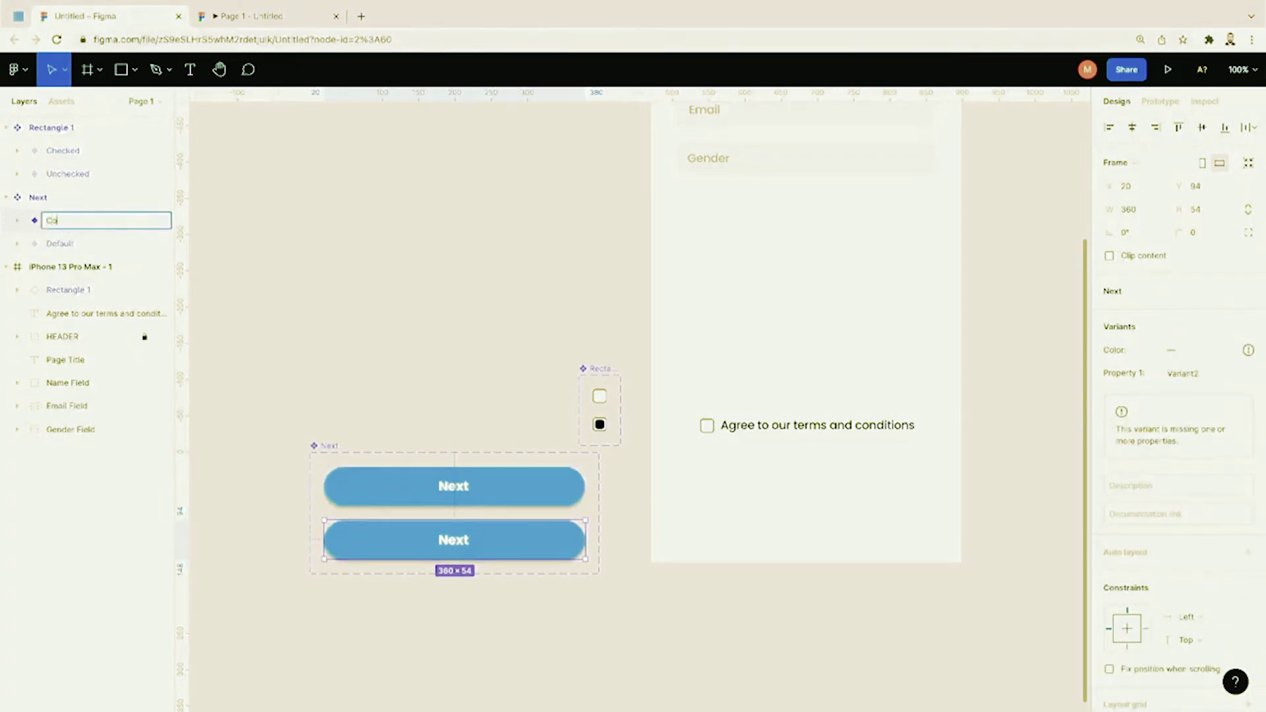
text(lor=OnHover)
click(285, 250)
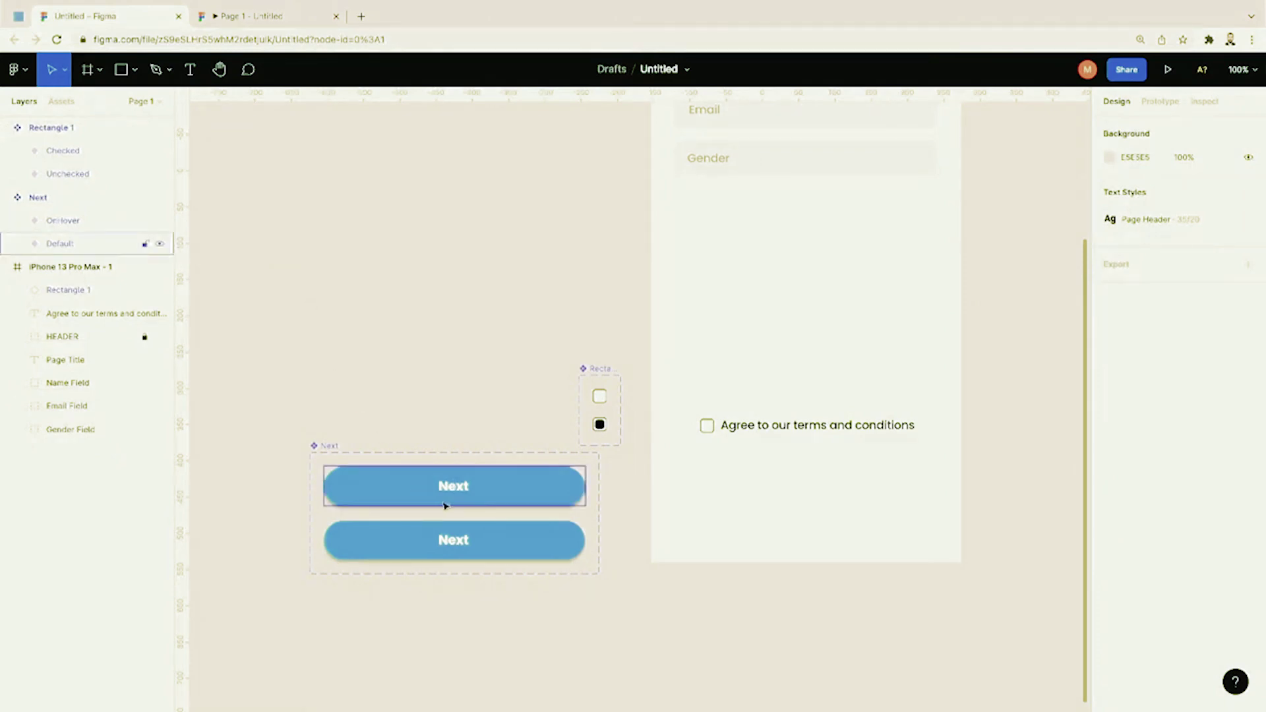
click(82, 253)
click(73, 219)
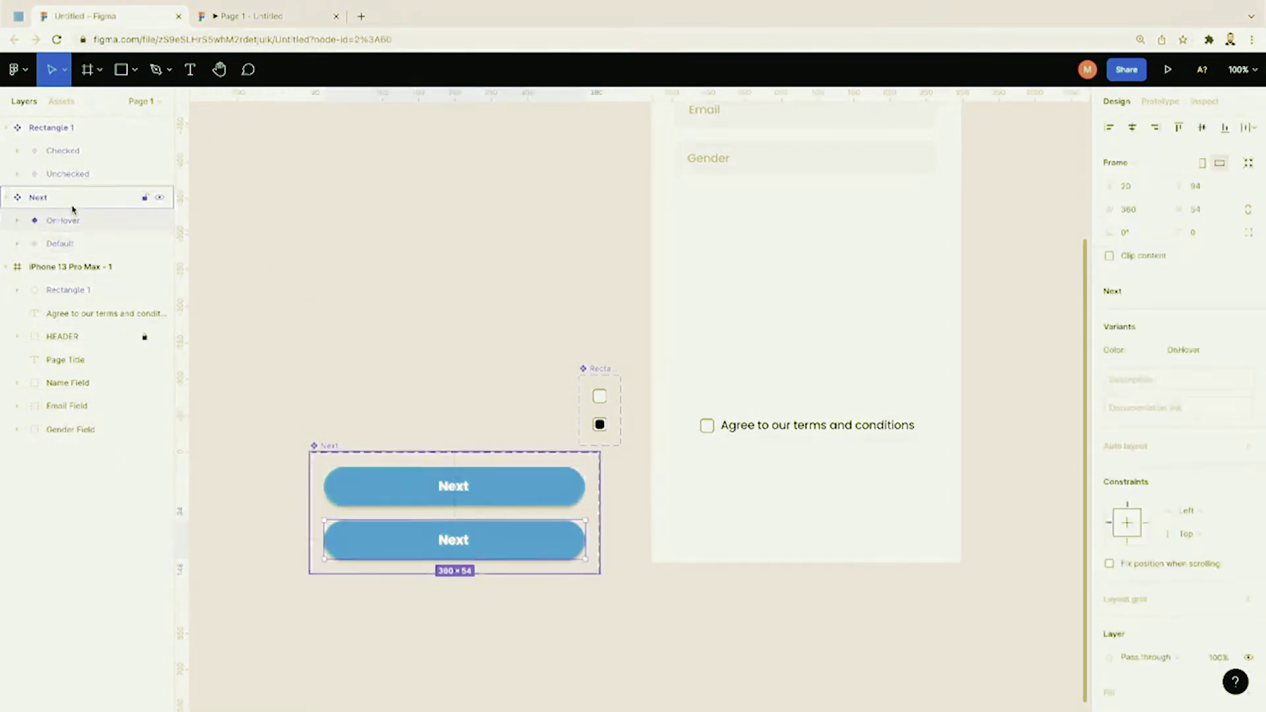
click(70, 199)
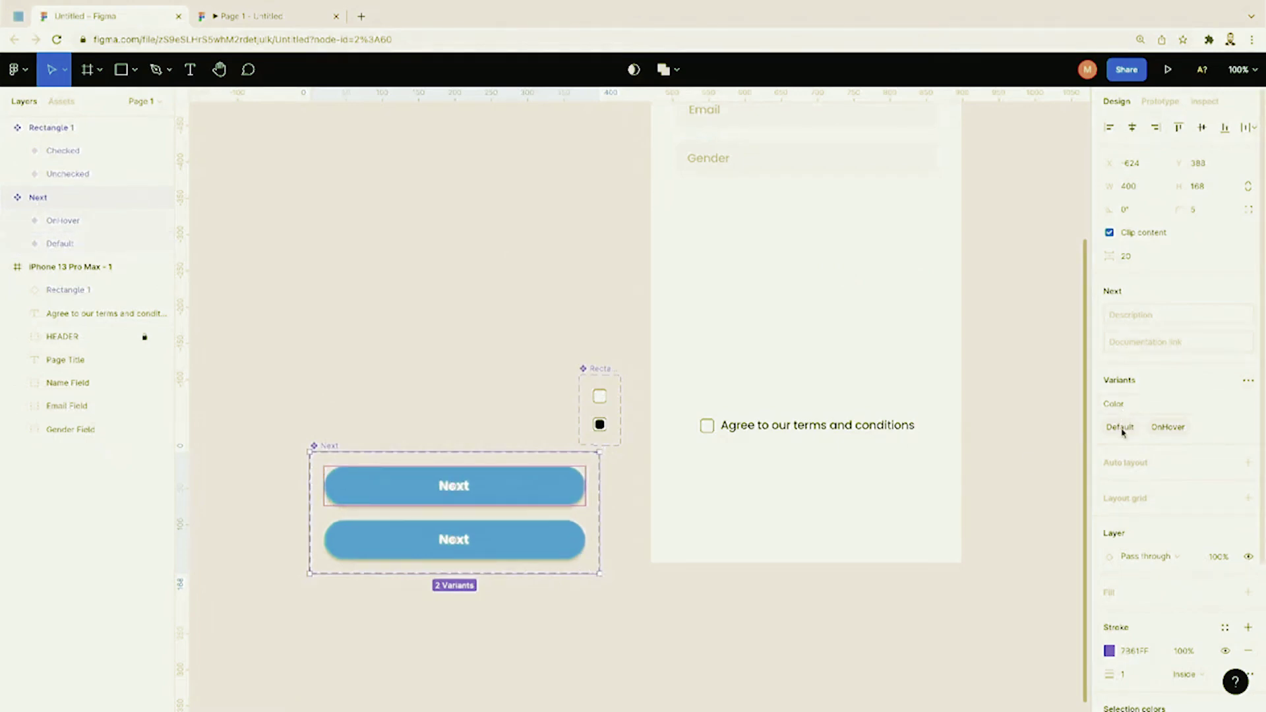
Step: Darken the OnHover variant's fill from blue 63D0FF to near-black 3E3E3E
click(1248, 383)
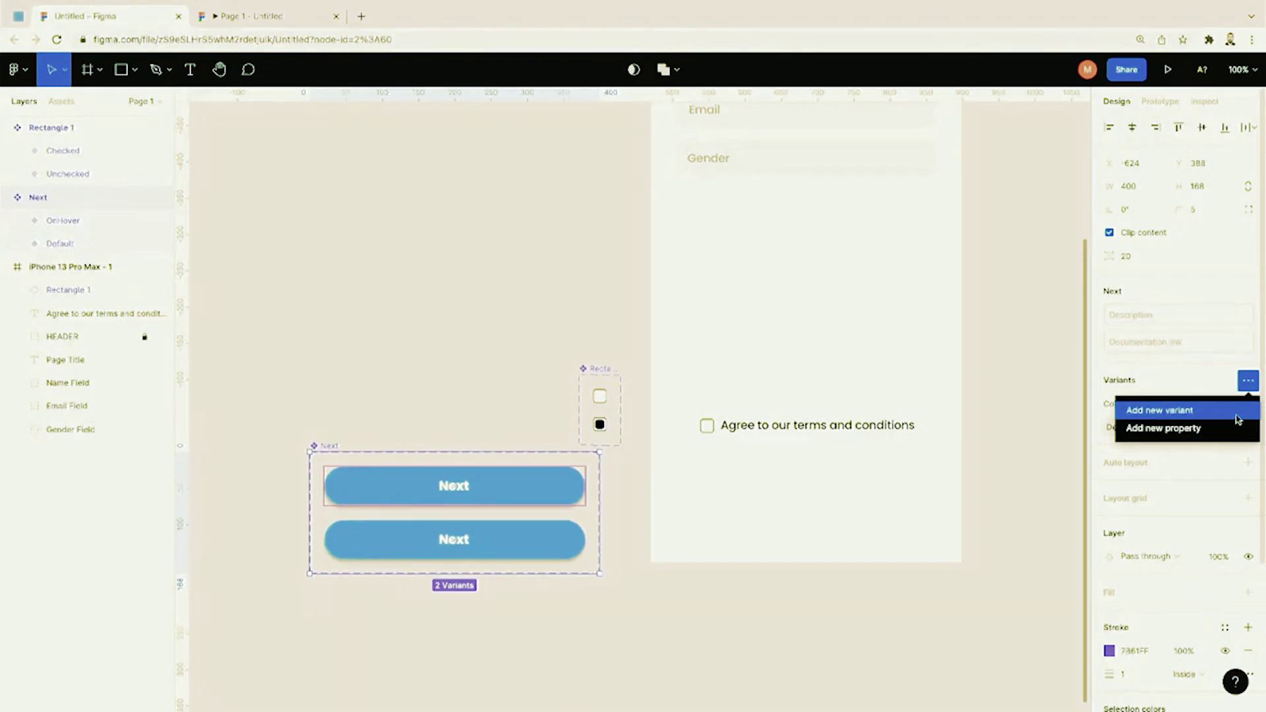
click(1073, 419)
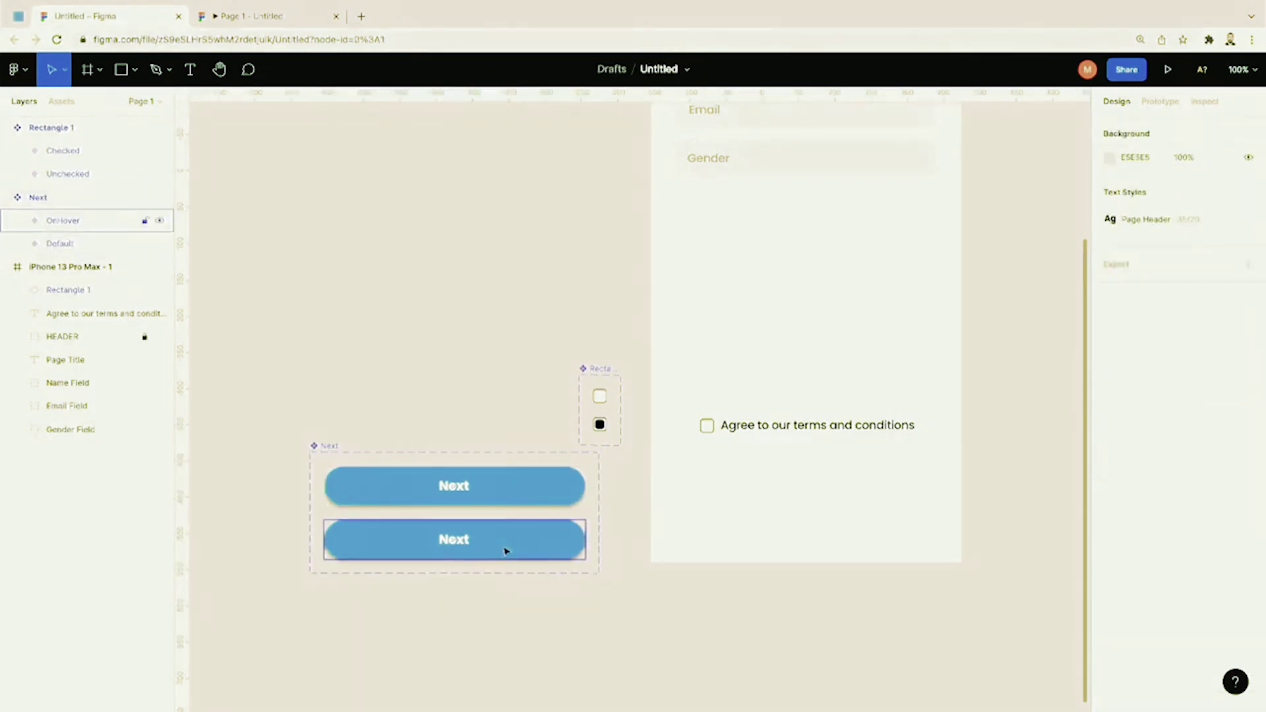
click(83, 243)
click(63, 223)
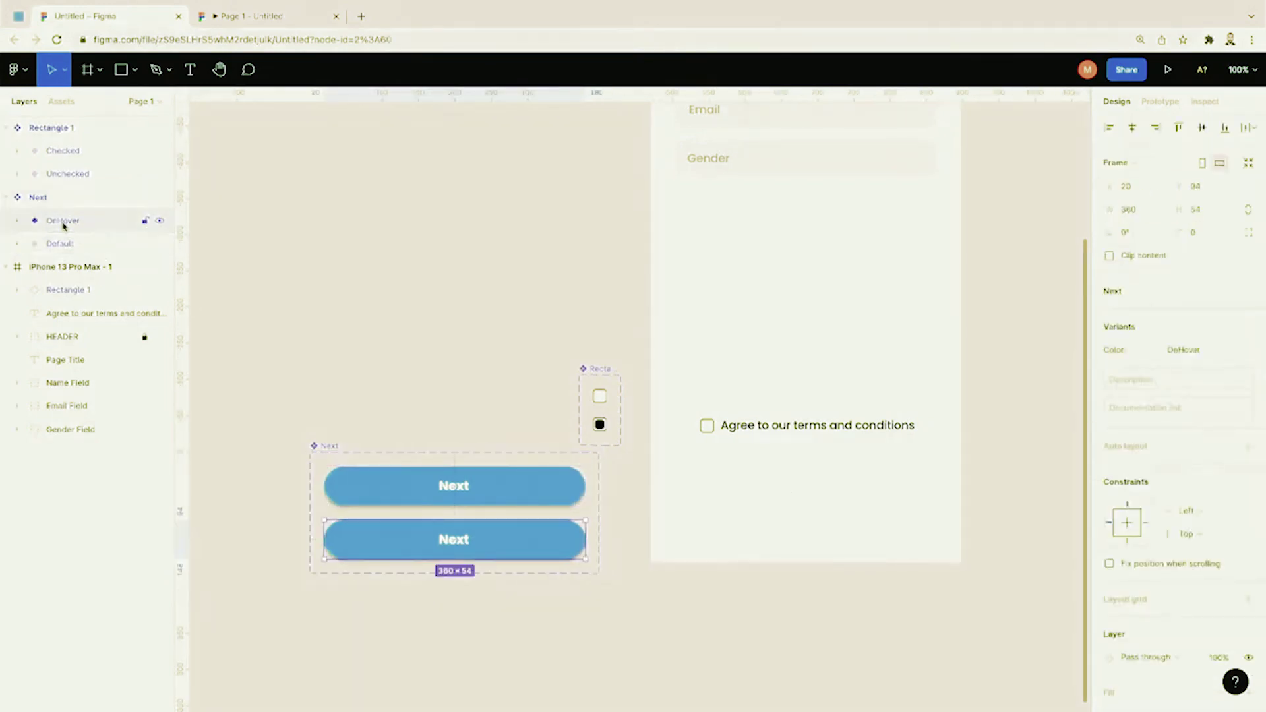
scroll(1162, 593, down, 3)
click(1110, 564)
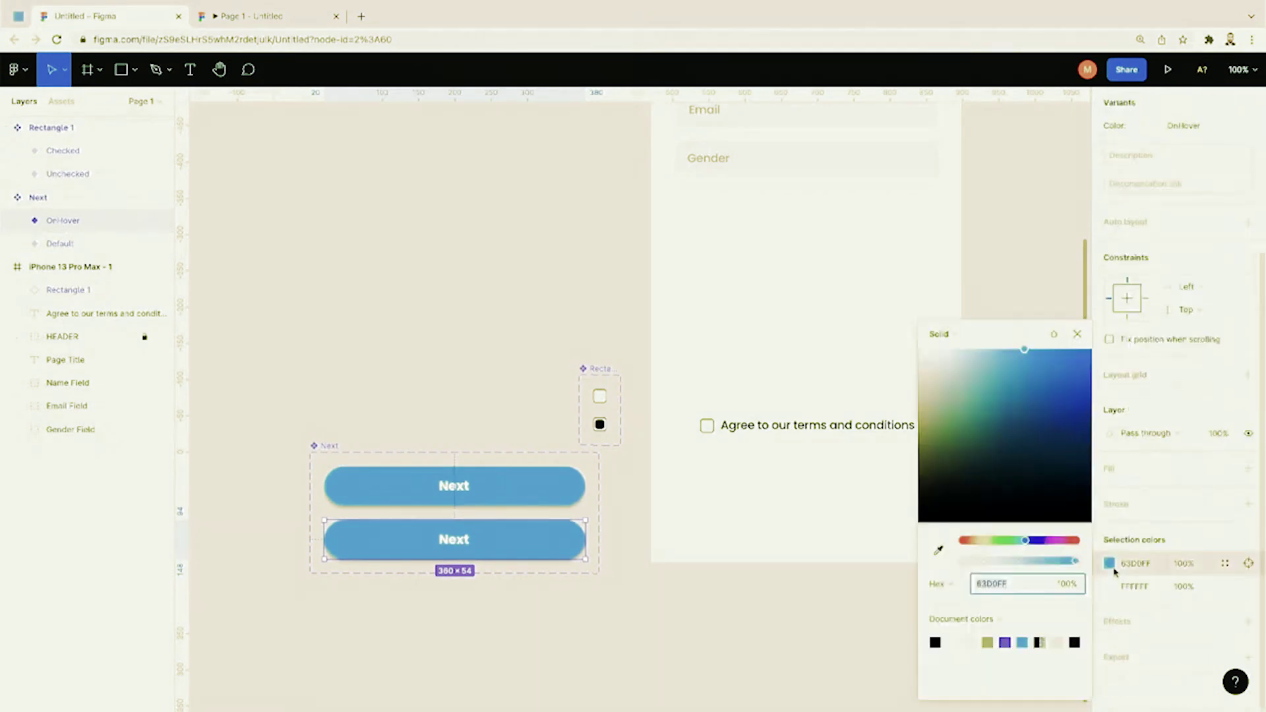
drag(1016, 491, 911, 490)
click(800, 616)
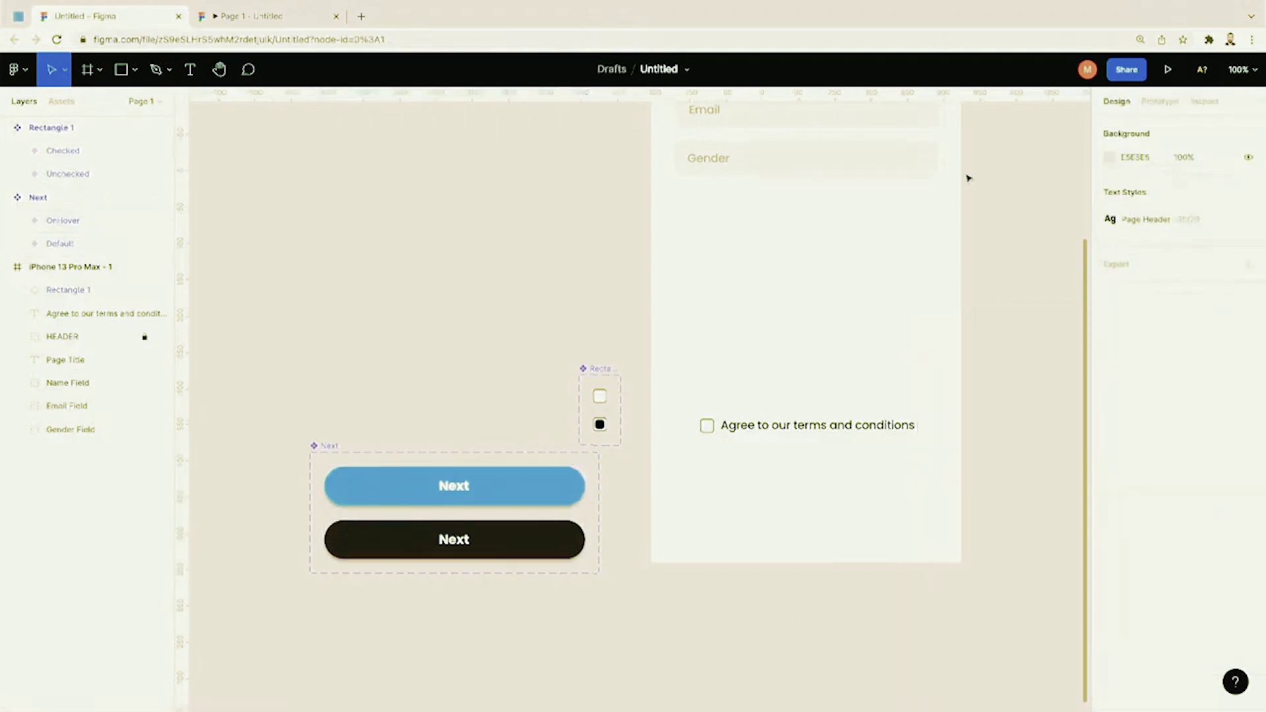
click(1156, 104)
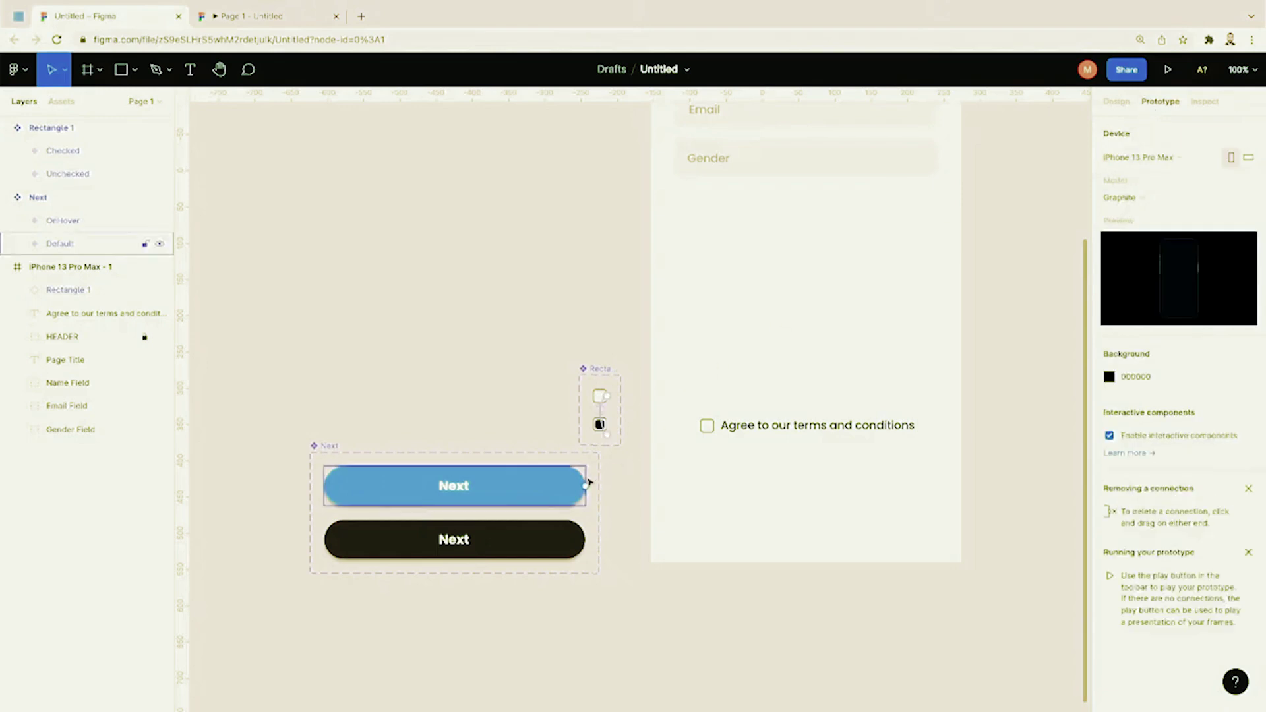
Step: Connect the blue Default Next variant to the OnHover variant using a Dissolve animation
drag(586, 487, 586, 548)
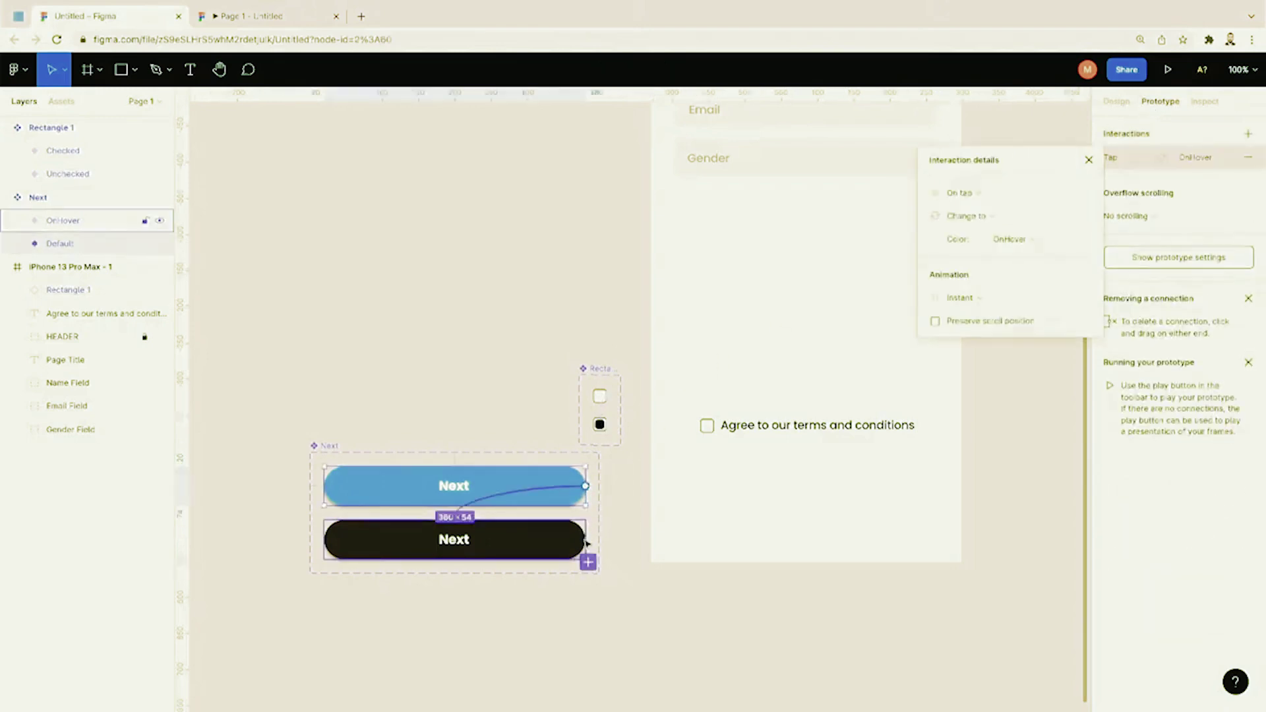
click(981, 297)
click(982, 318)
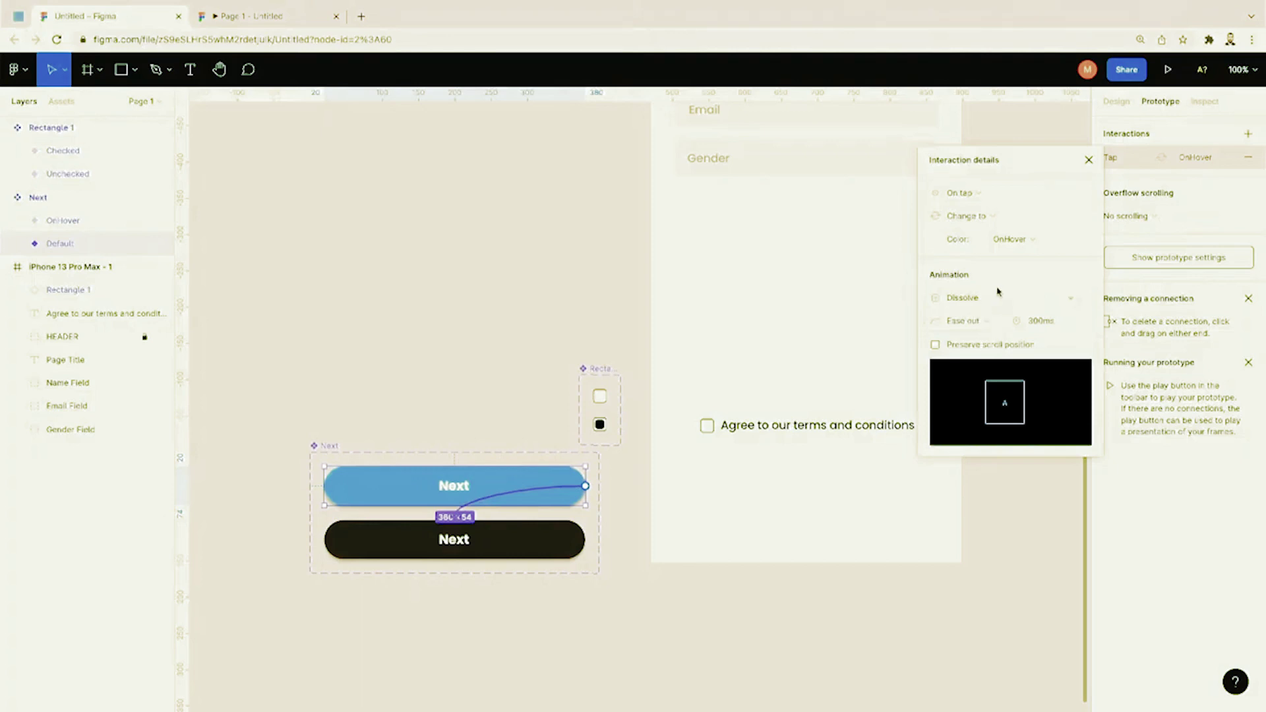
click(998, 291)
click(1044, 271)
Step: Set the interaction's animation duration to 400ms
click(1035, 326)
key(BackSpace)
text(4)
key(BackSpace)
text(4)
click(1038, 537)
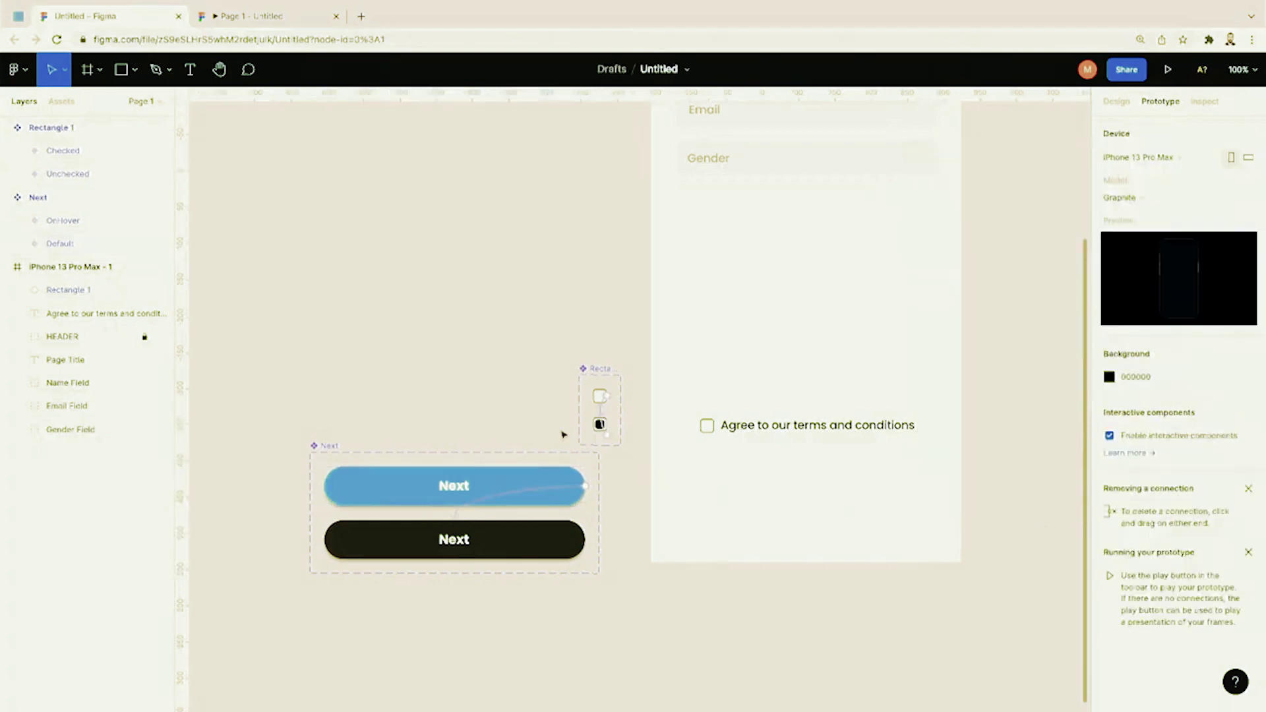
Step: Place one Next component instance from Assets below the terms checkbox in the phone frame
scroll(809, 365, right, 5)
scroll(809, 365, up, 2)
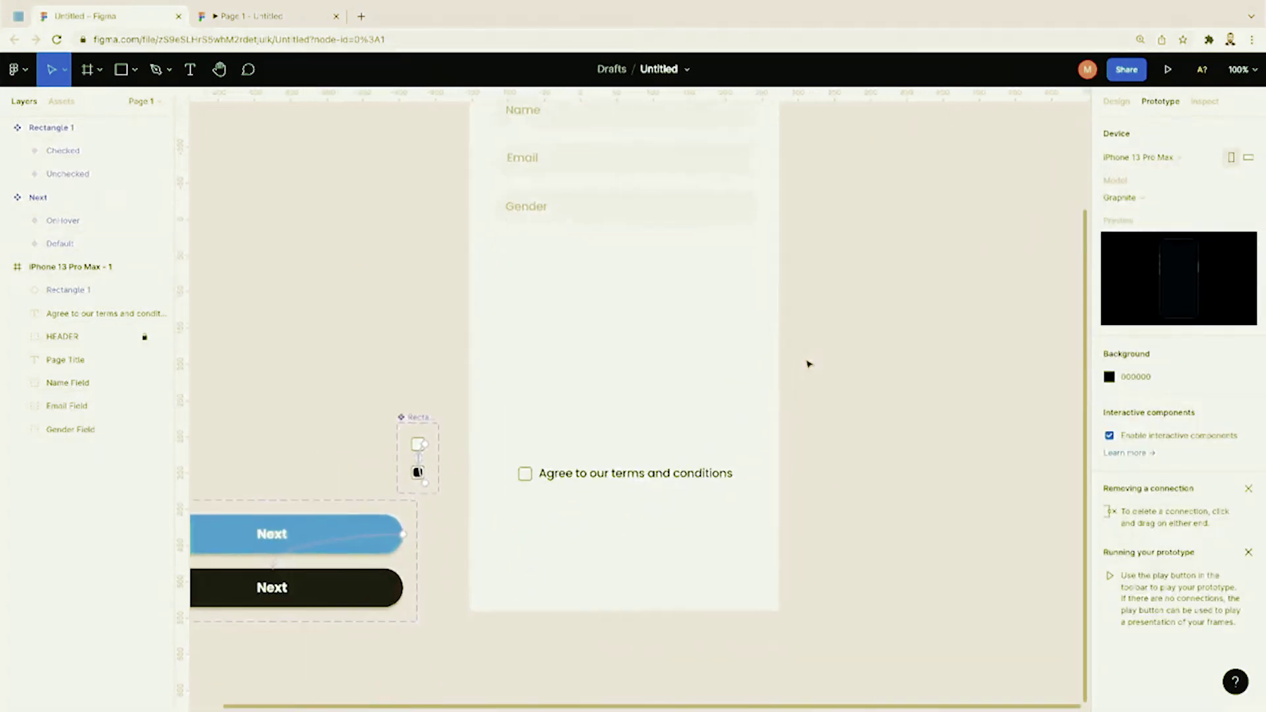
click(62, 102)
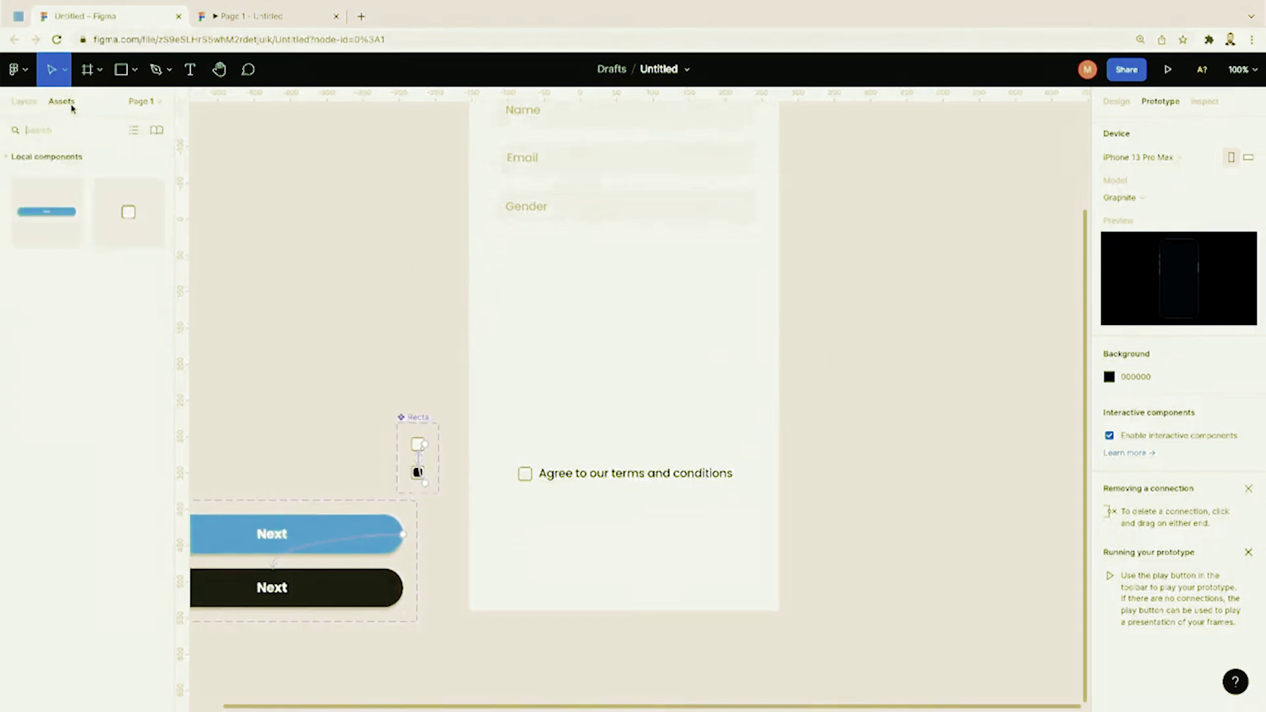
drag(47, 211, 635, 523)
click(828, 449)
scroll(830, 452, left, 2)
scroll(830, 452, up, 1)
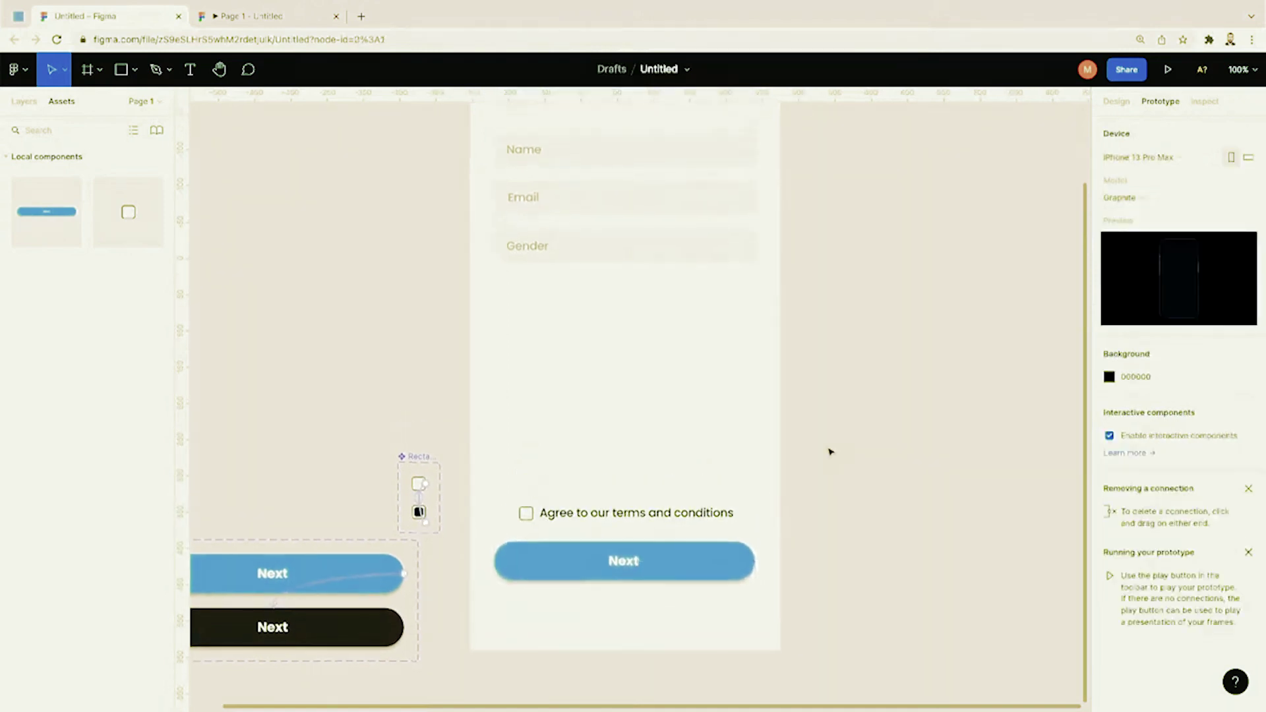
scroll(831, 452, left, 1)
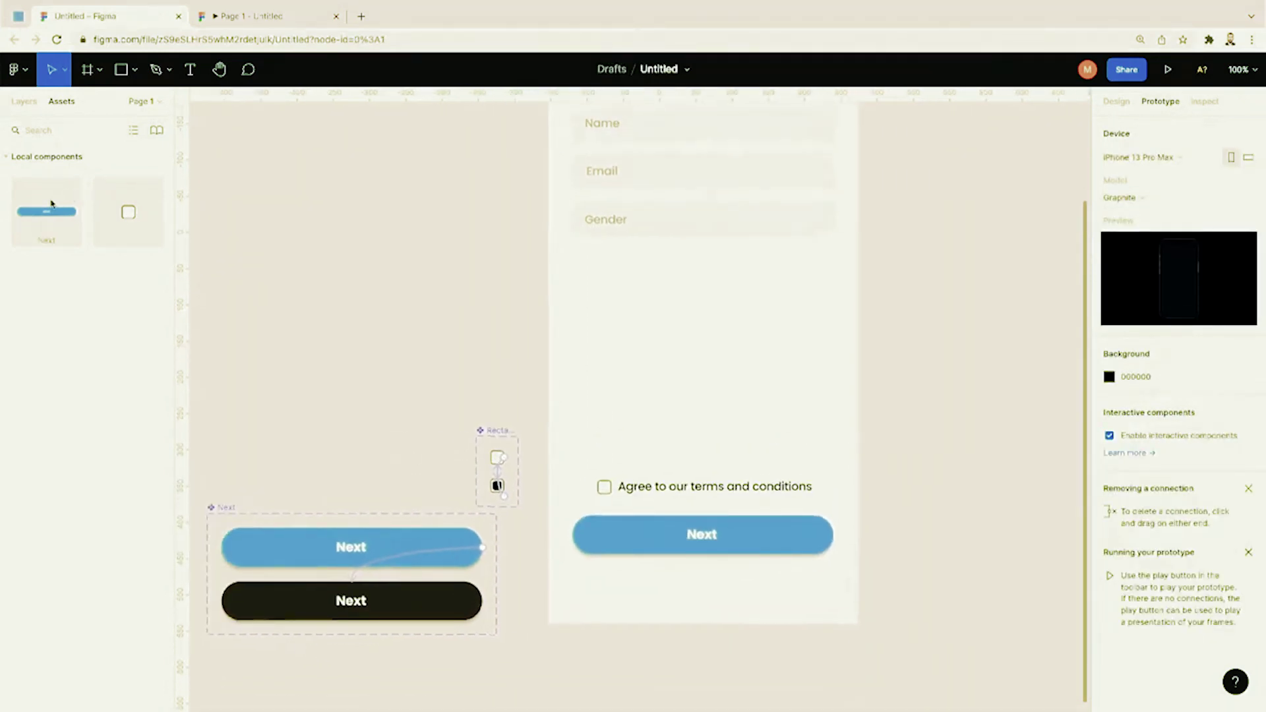
drag(52, 203, 659, 363)
key(ctrl+z)
Step: Switch the placed button's Color variant to OnHover, then back to Default
click(630, 534)
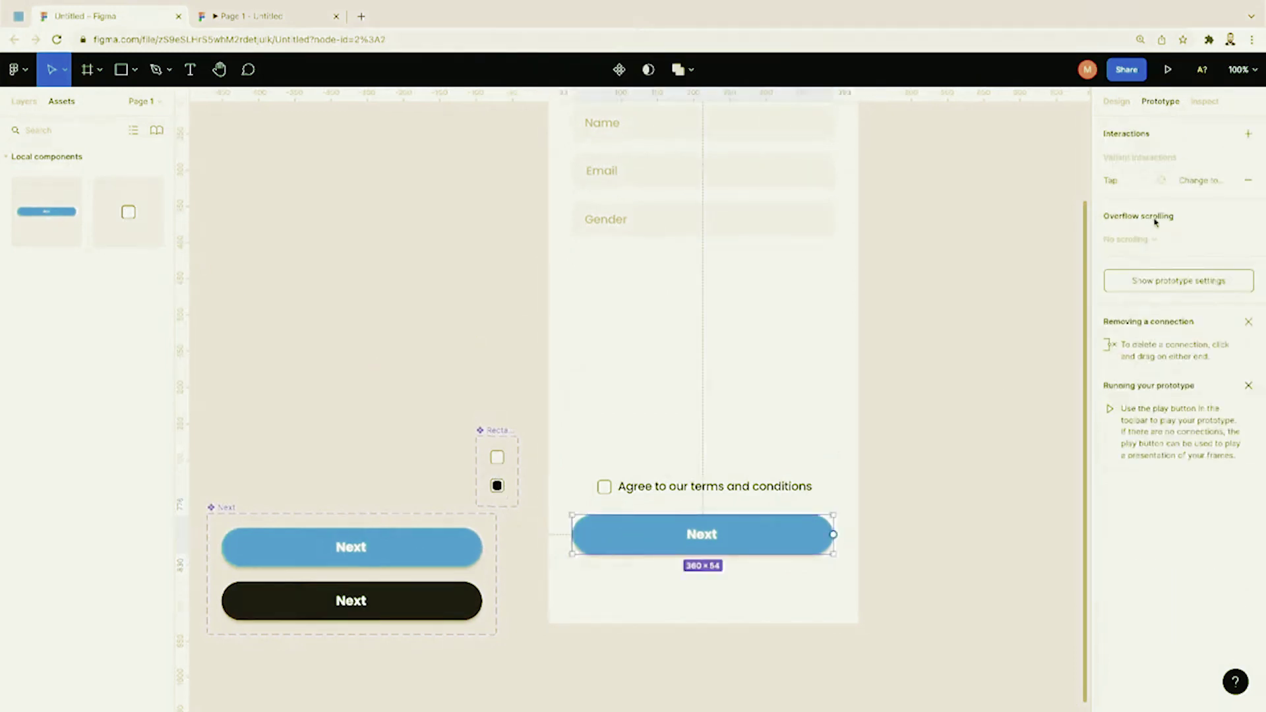
click(1115, 104)
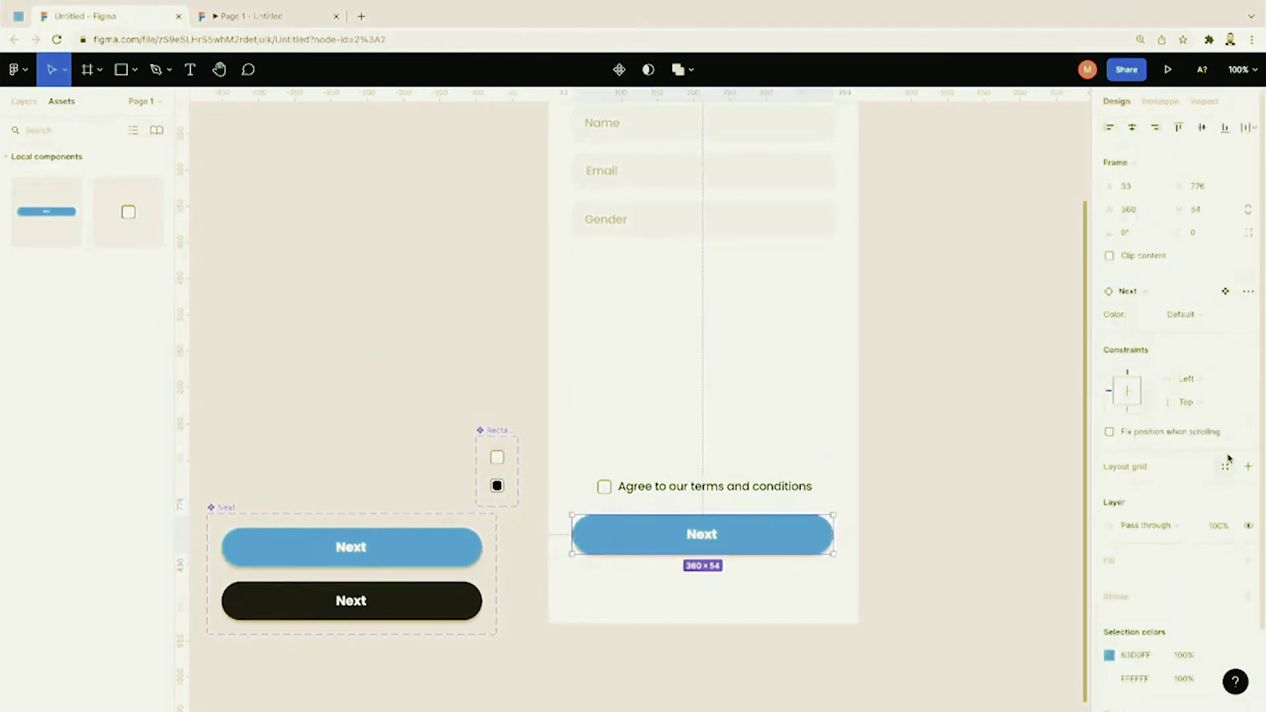
click(1199, 315)
click(1204, 330)
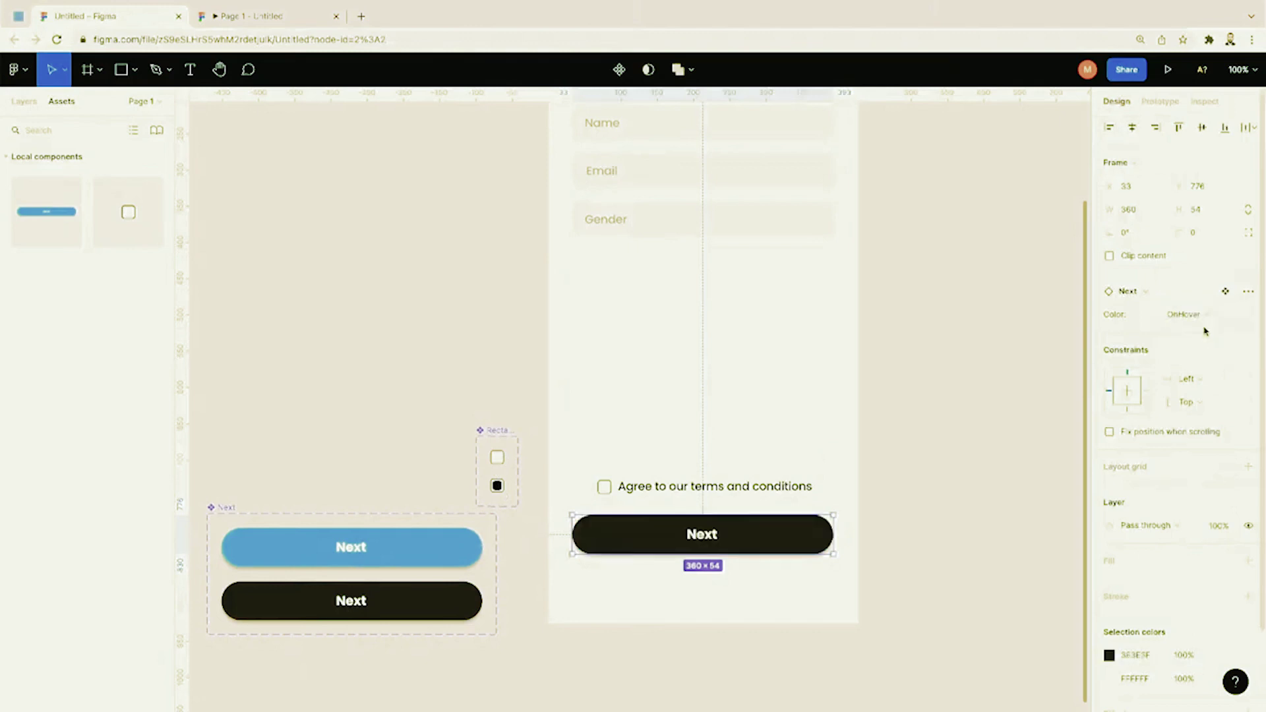
click(1201, 315)
click(1201, 307)
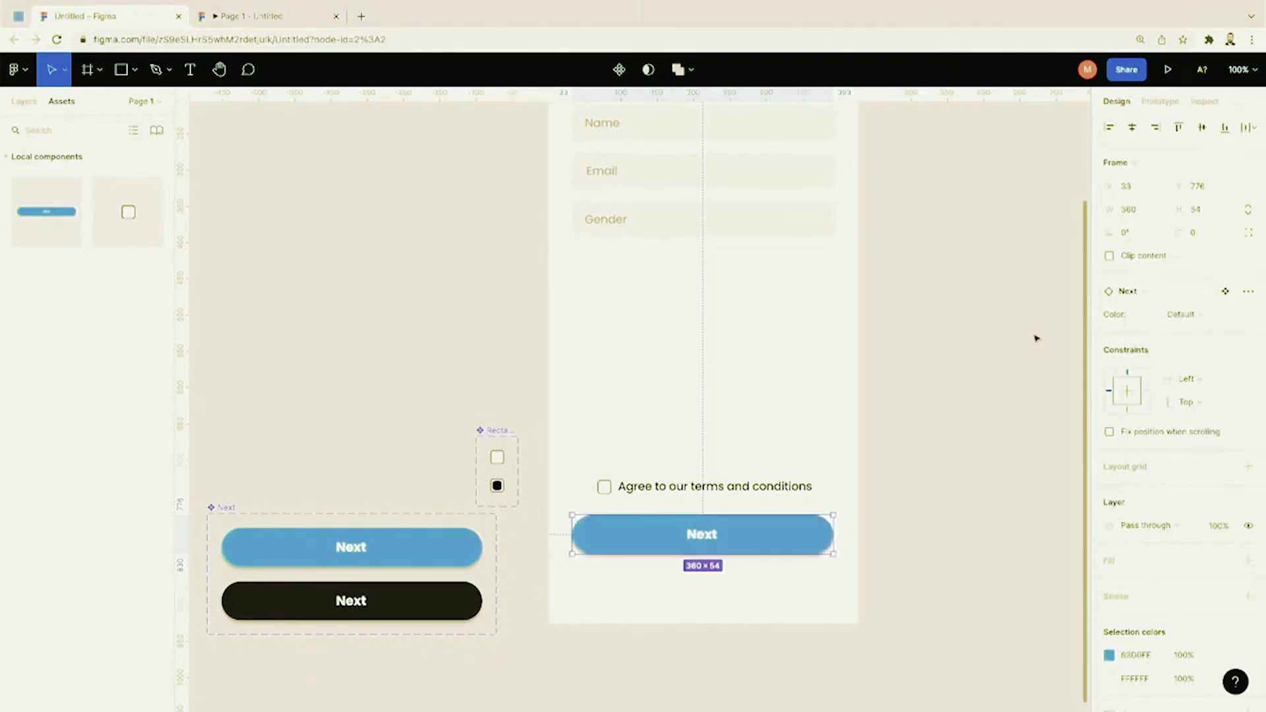
click(1035, 337)
click(1168, 69)
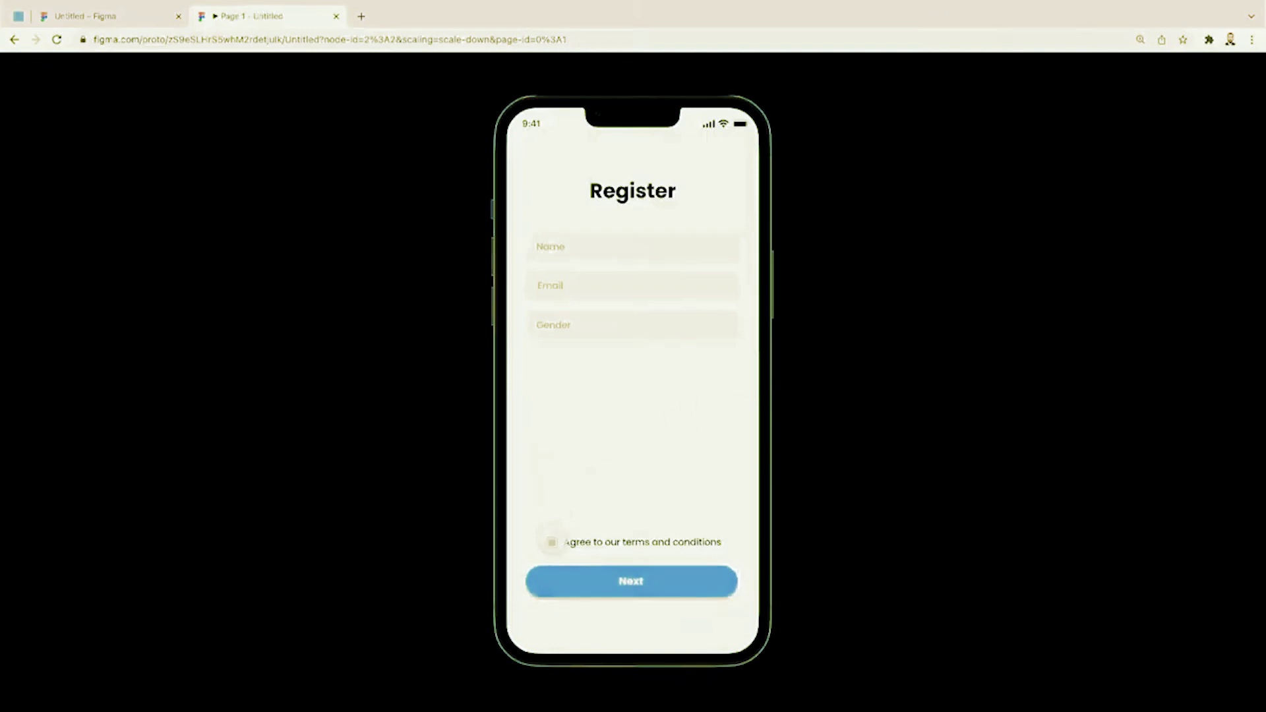
click(551, 542)
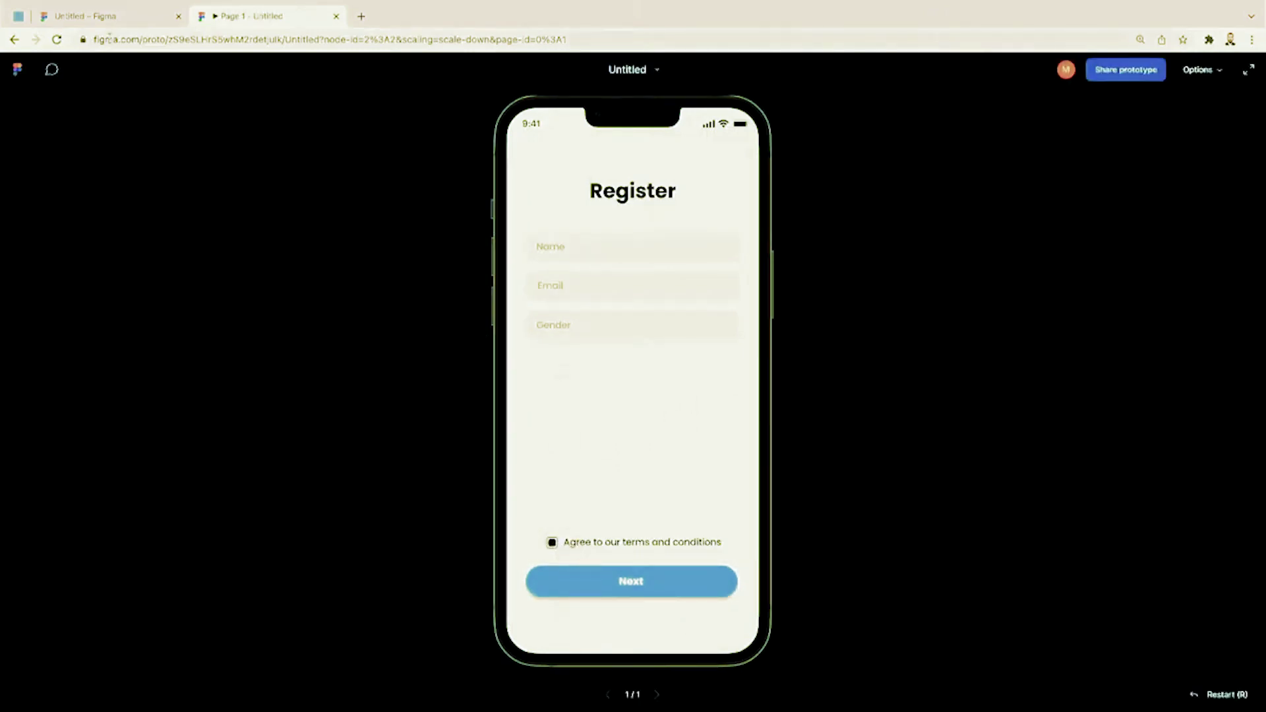
click(106, 16)
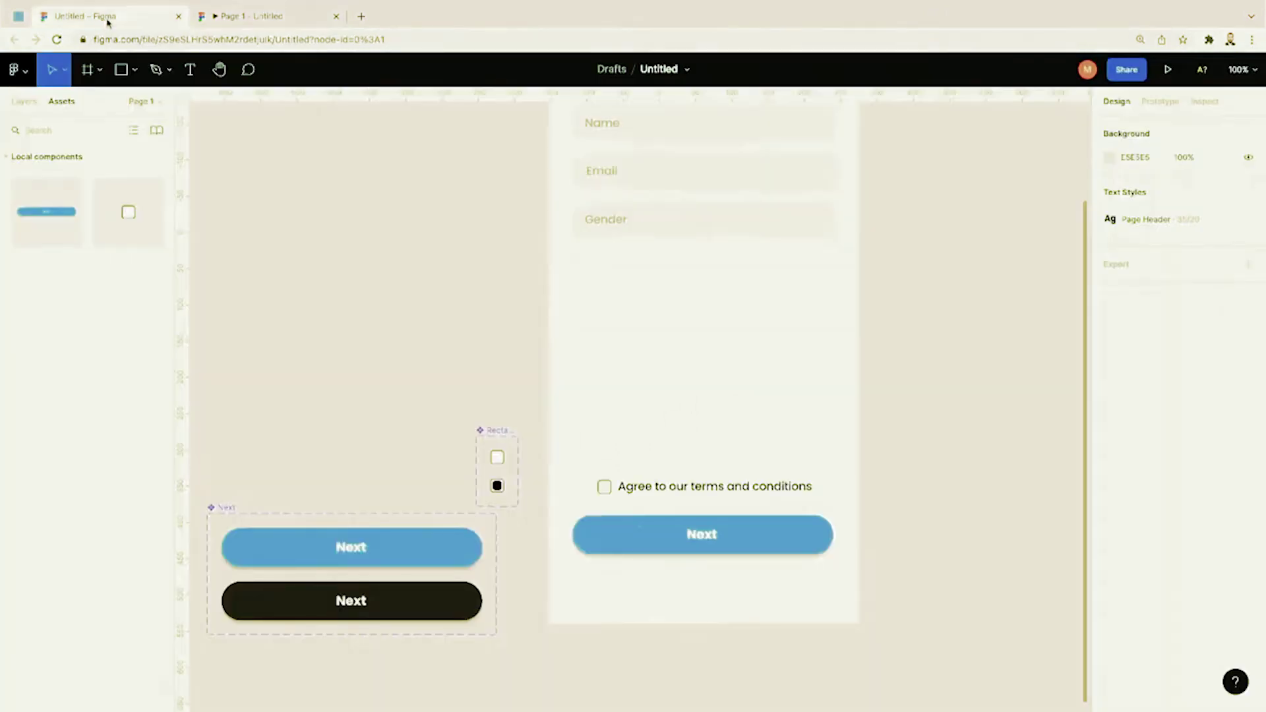
click(334, 598)
click(924, 172)
click(1162, 101)
Step: Change the Default Next variant's trigger from On tap to While hovering, then present the prototype
click(350, 547)
drag(483, 548, 351, 594)
click(960, 194)
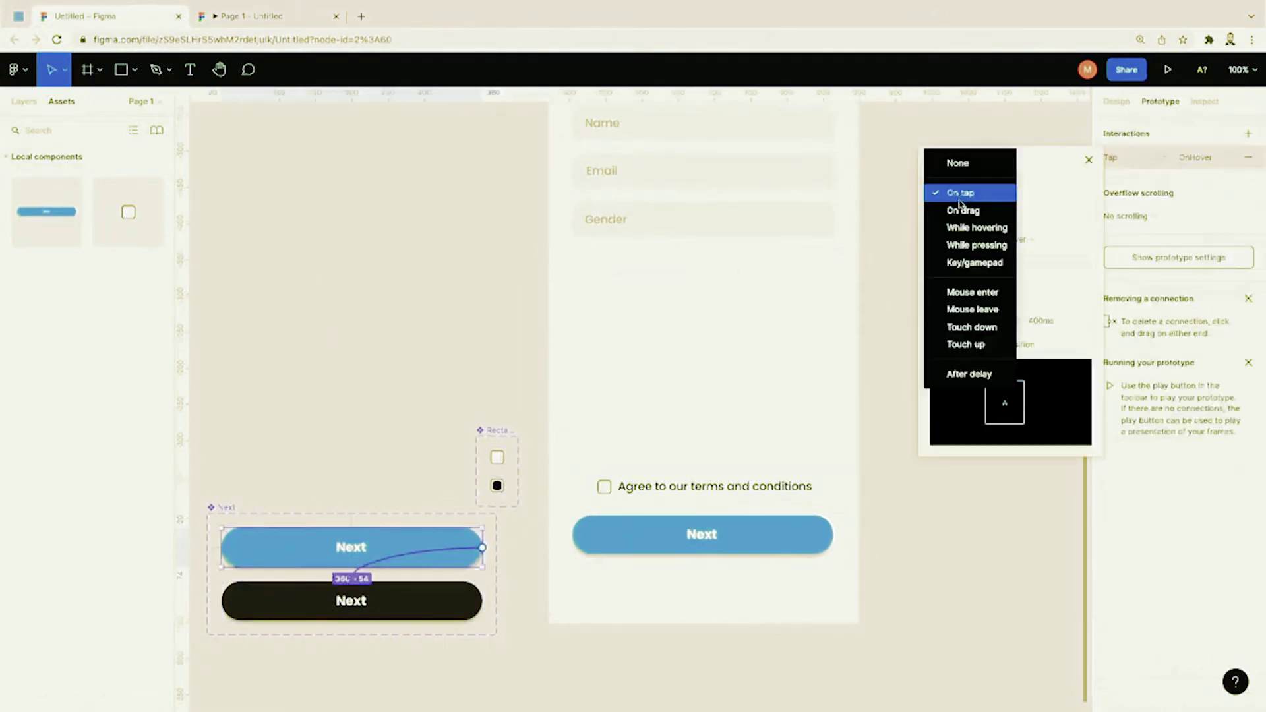
click(970, 228)
click(967, 195)
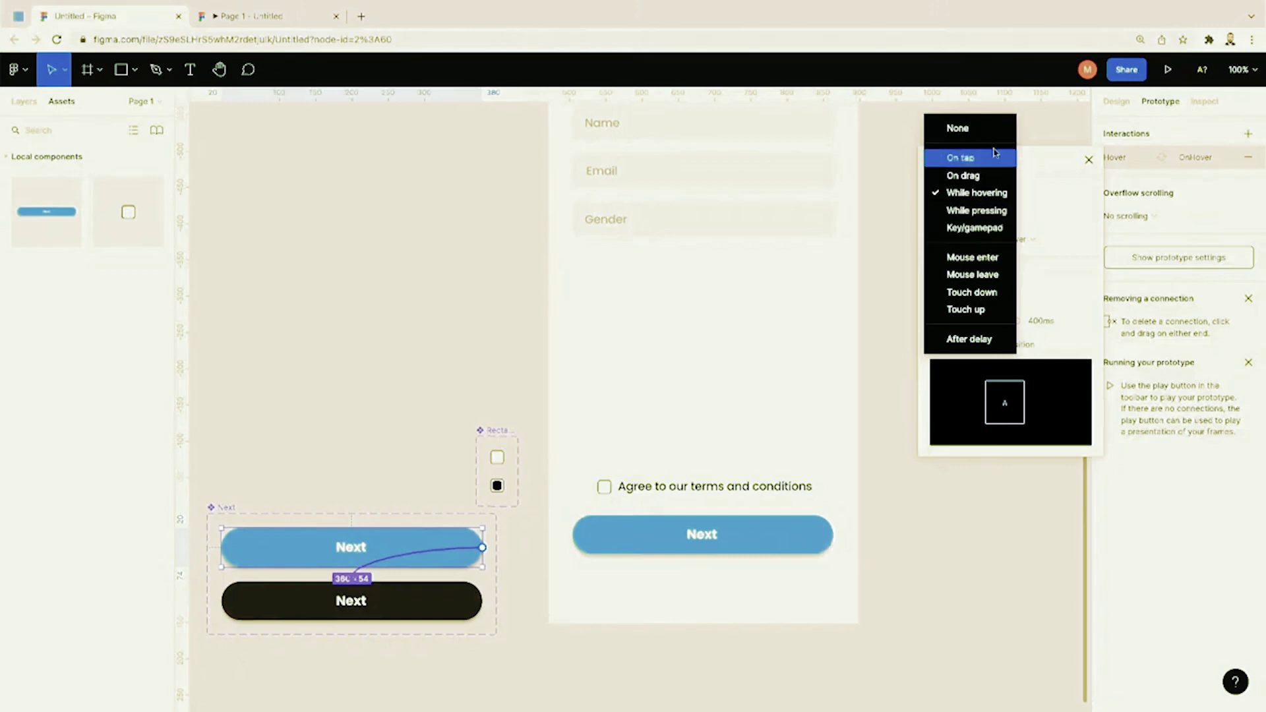
click(990, 193)
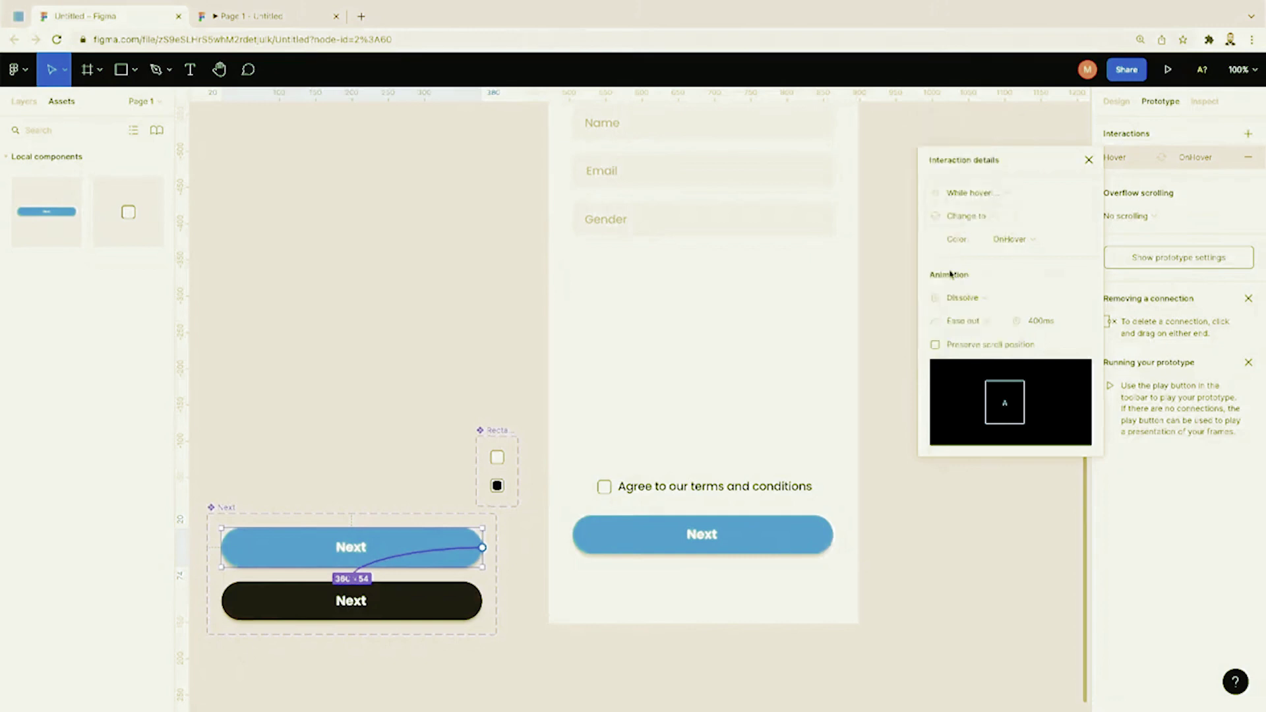
click(896, 286)
click(1168, 70)
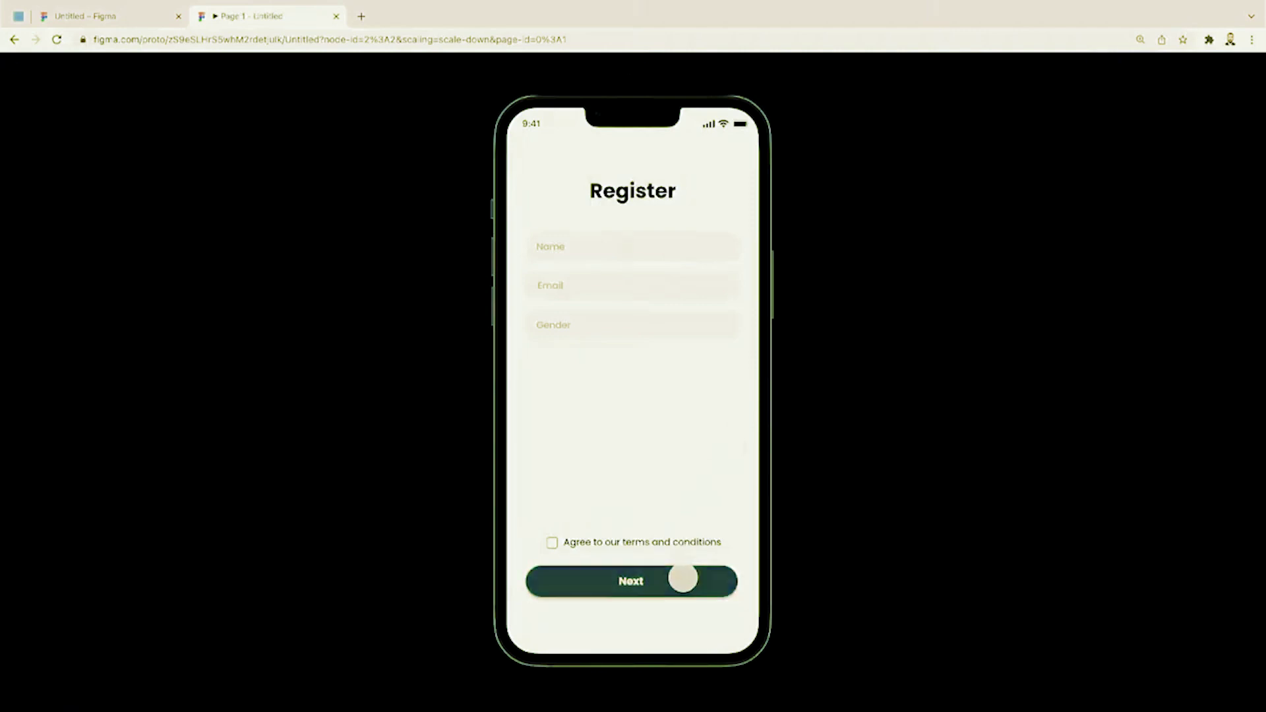
Step: Tick the terms checkbox in the prototype preview, then return to the design editor
click(552, 543)
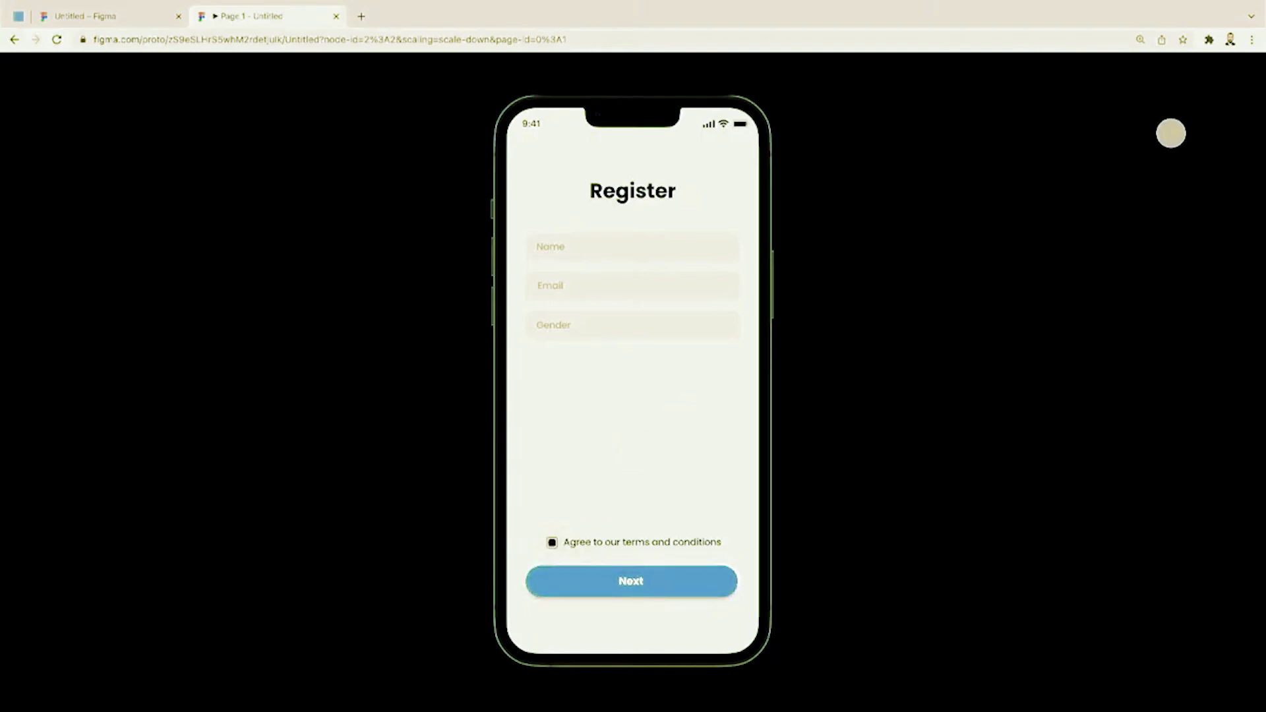
click(133, 20)
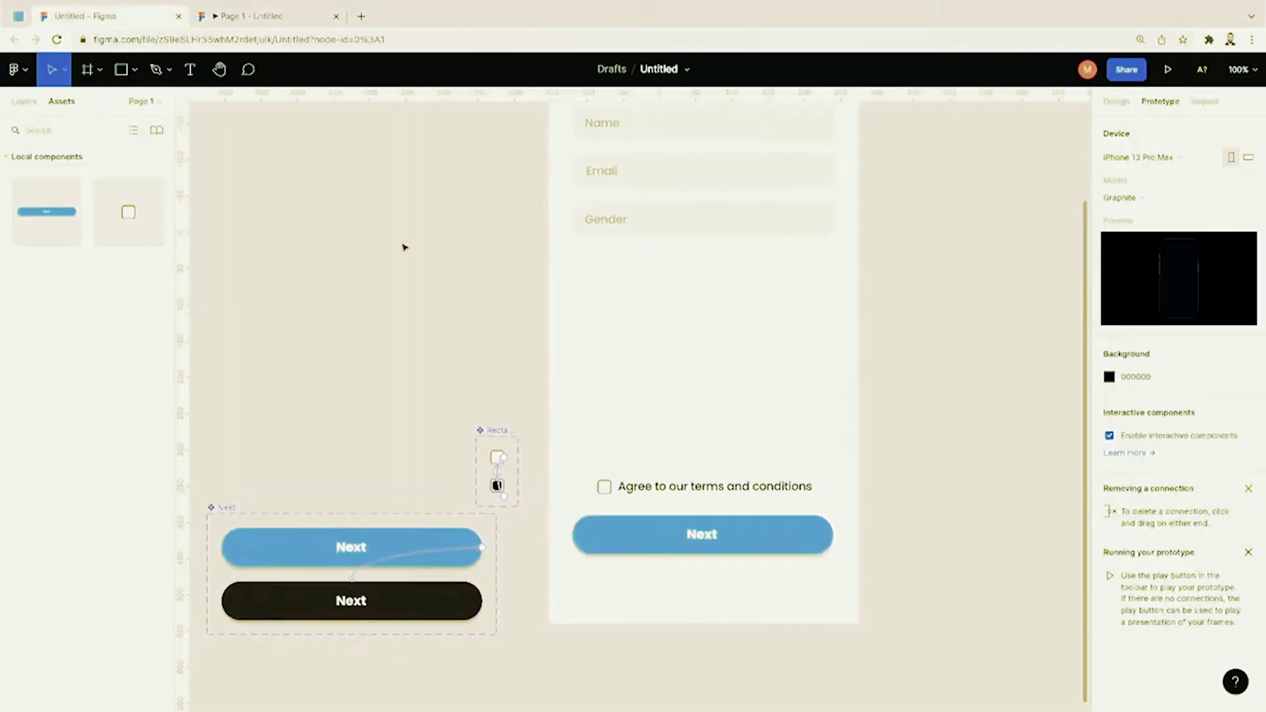
scroll(405, 247, up, 1)
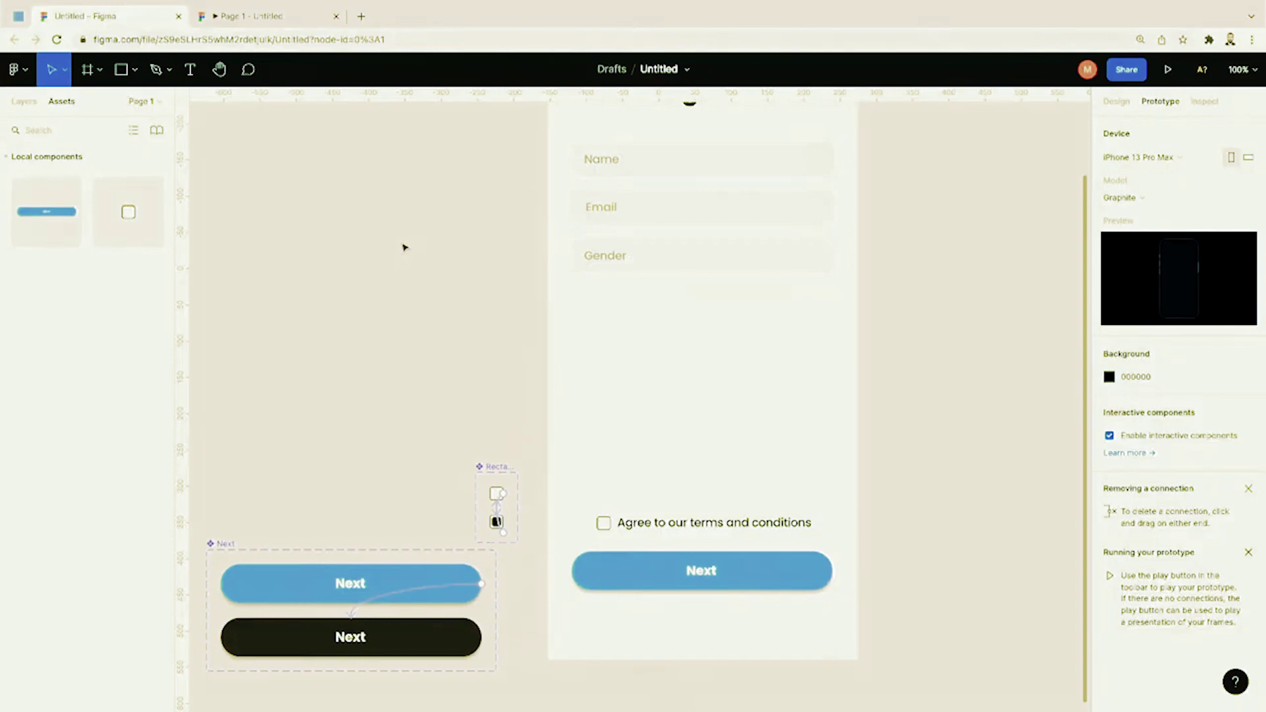
Step: Move the Name, Email and Gender fields lower beneath the Register title
key(minus)
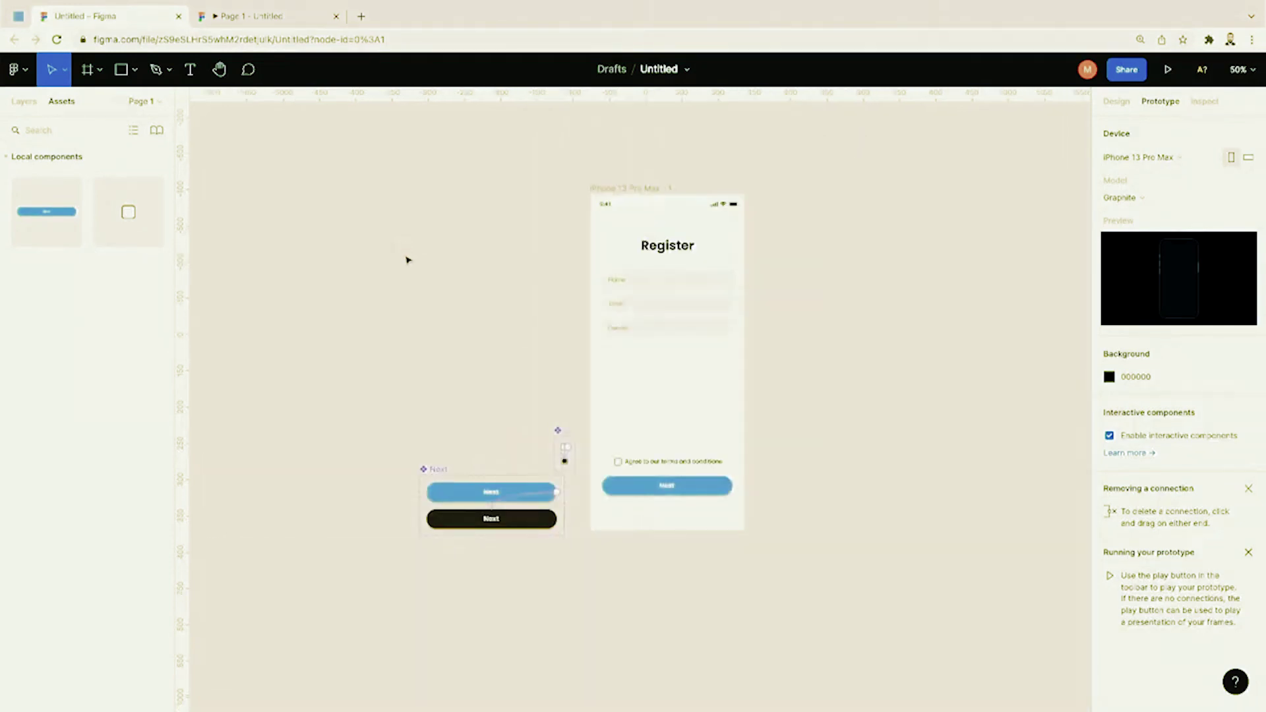
key(shift+0)
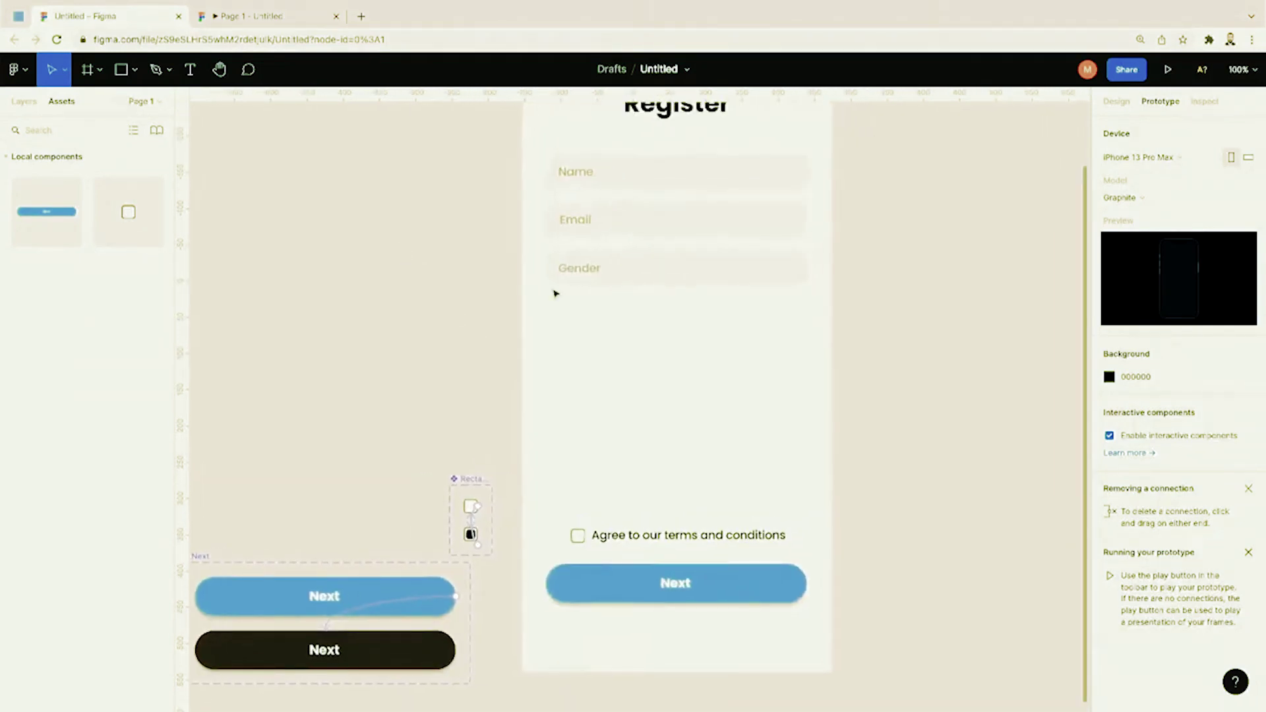
scroll(481, 312, up, 1)
drag(486, 356, 394, 255)
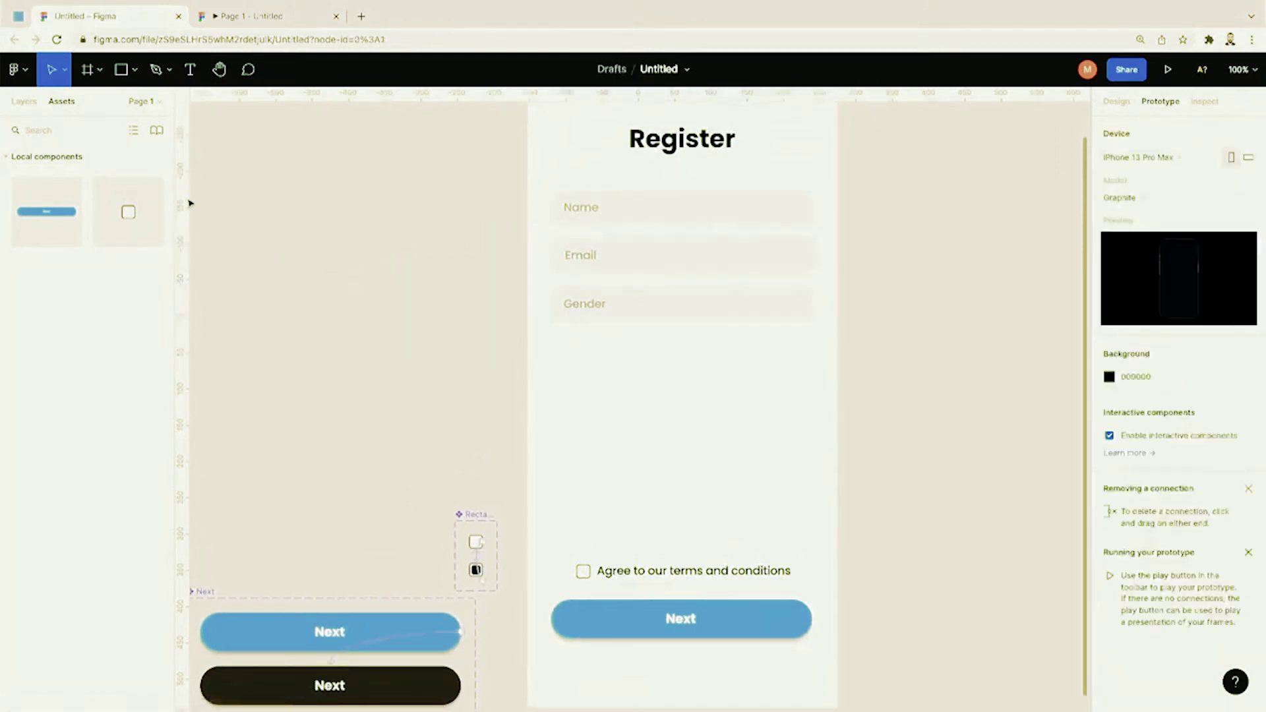
click(35, 108)
drag(495, 354, 710, 284)
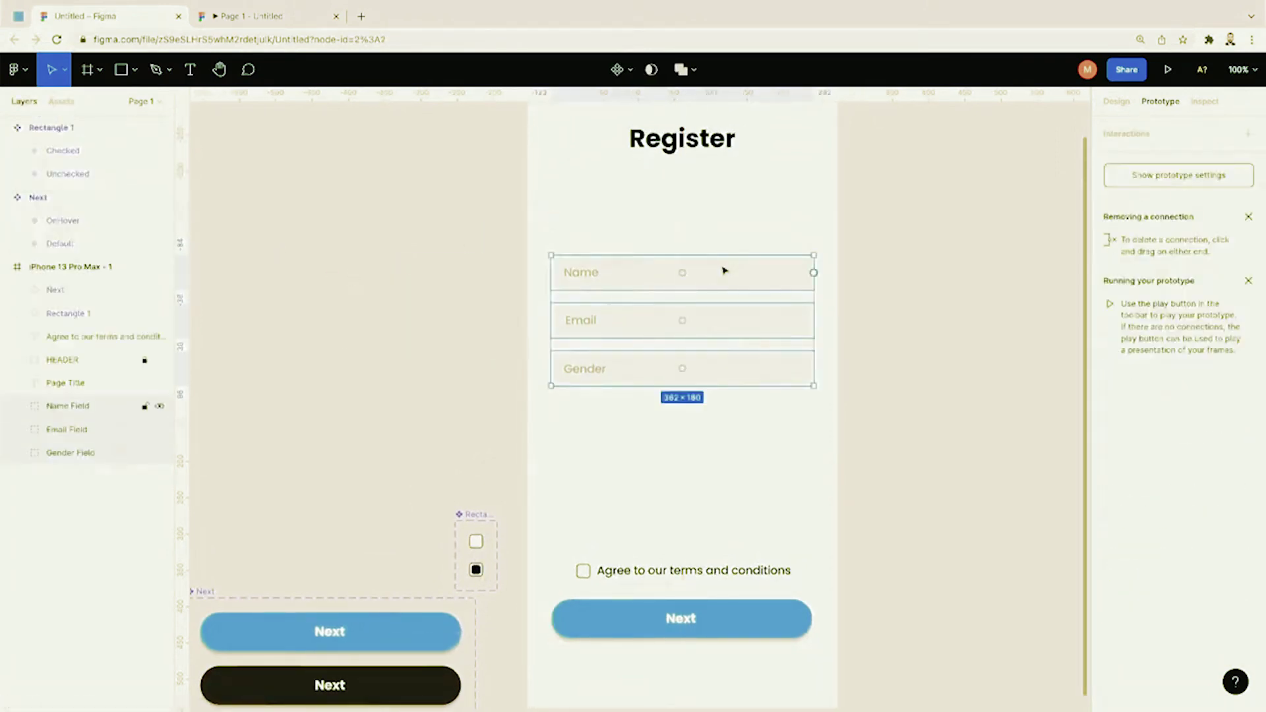
click(726, 234)
Step: Switch to the shape tool and bring up its list of shape types
scroll(723, 232, up, 5)
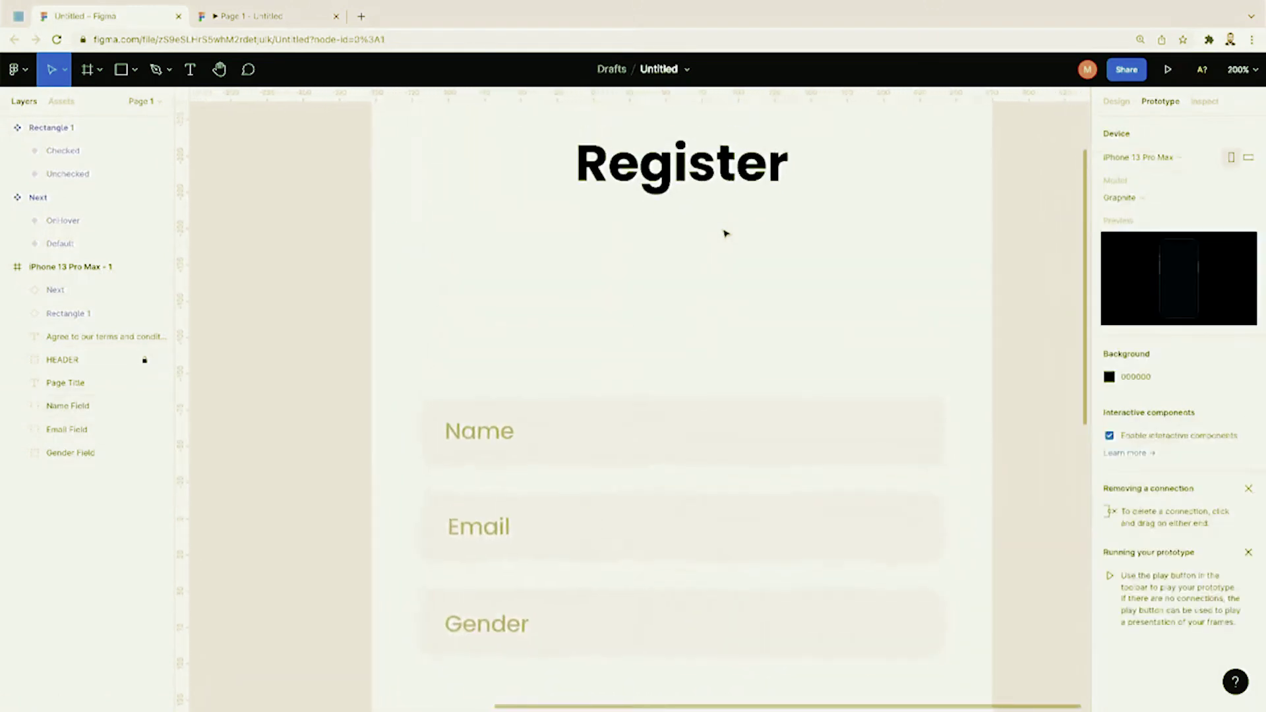
click(122, 72)
click(136, 71)
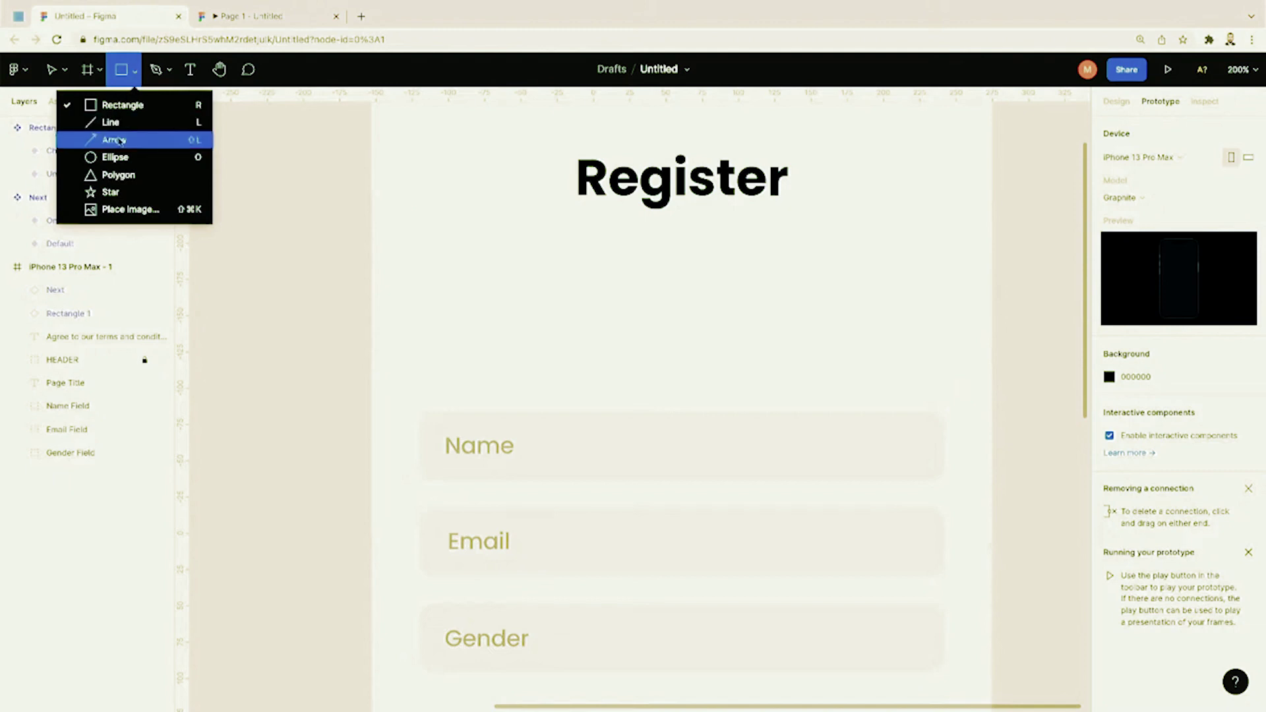
Step: Draw a 30×30 ellipse below the Register title
click(115, 157)
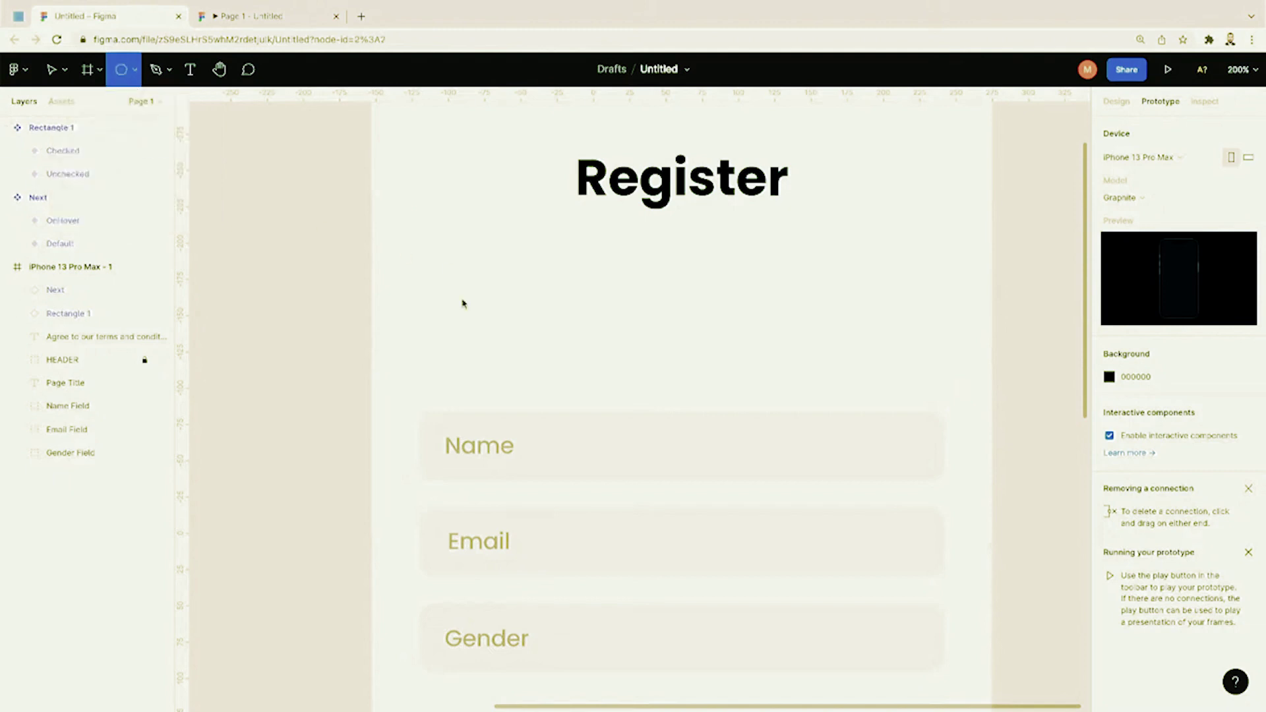
drag(449, 289, 498, 337)
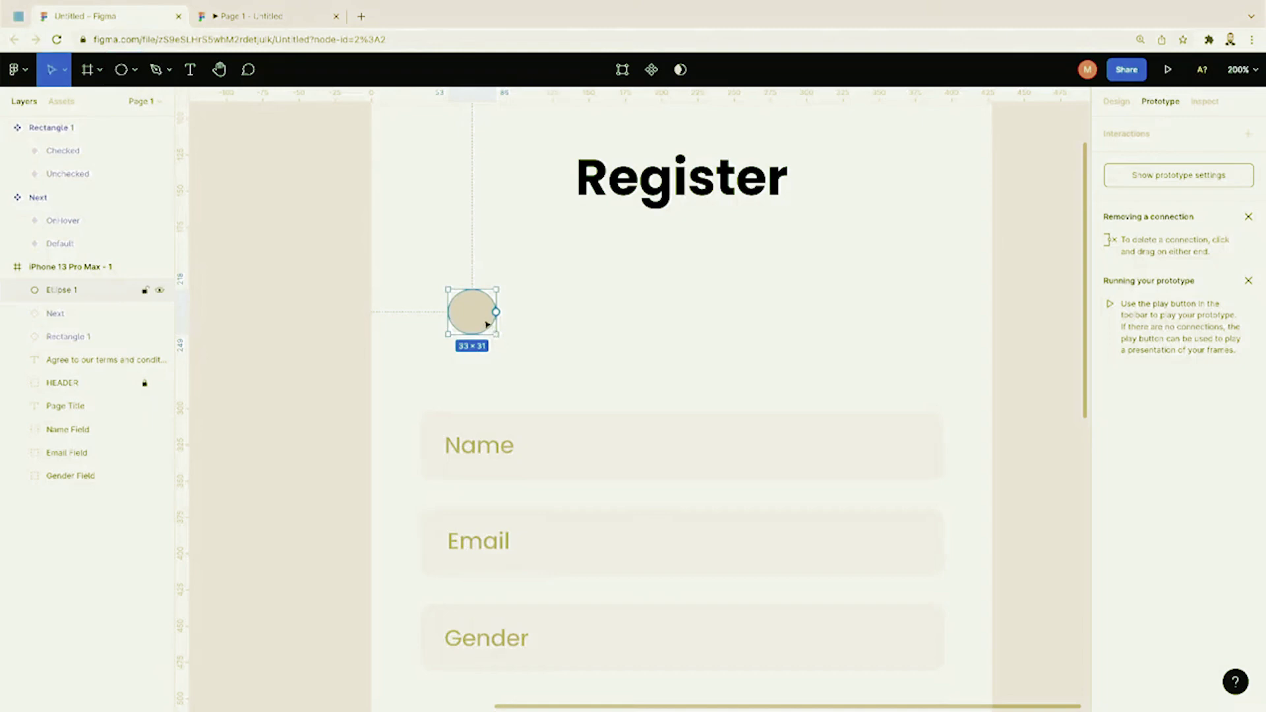
click(1115, 101)
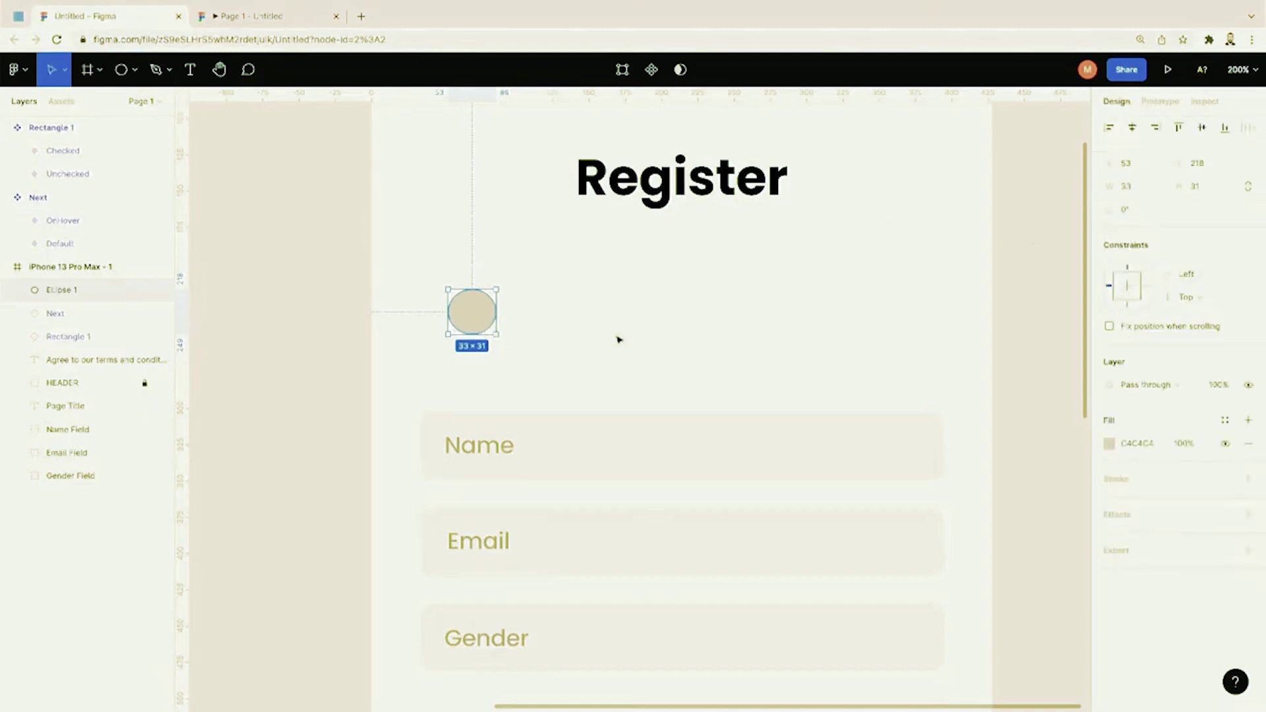
click(1127, 186)
text(30)
key(Return)
click(1210, 188)
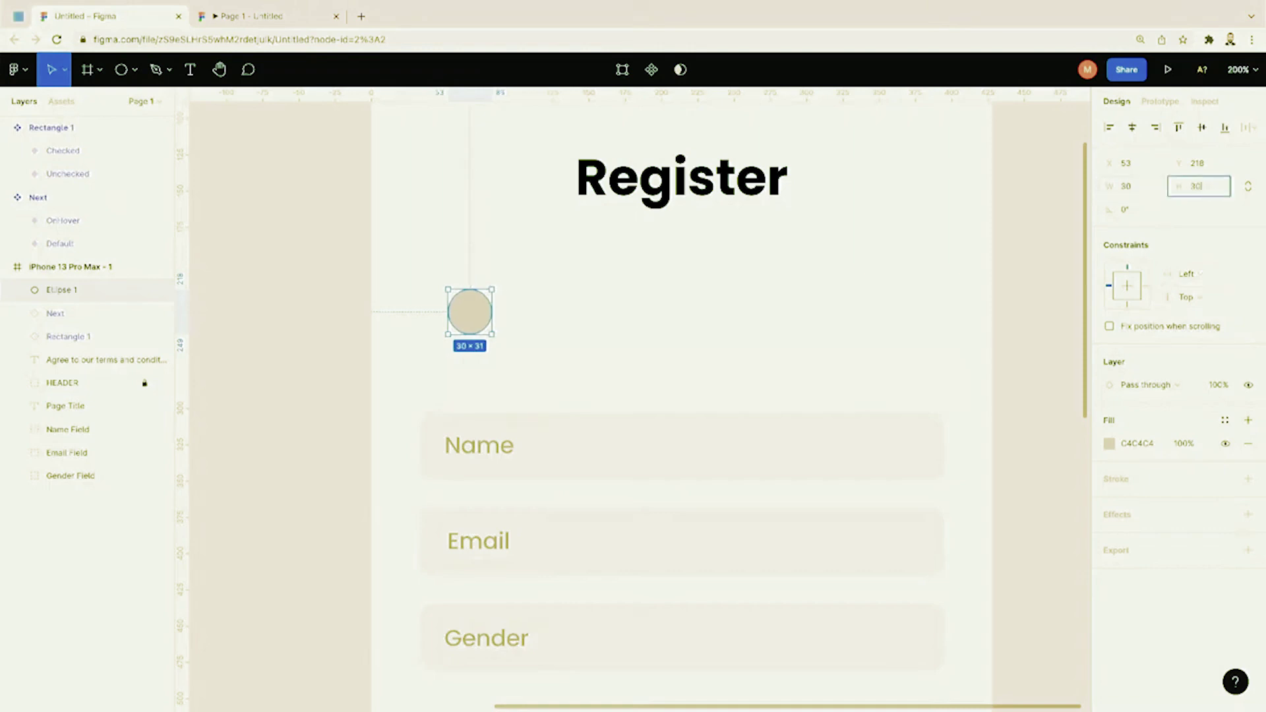
text(30)
key(Return)
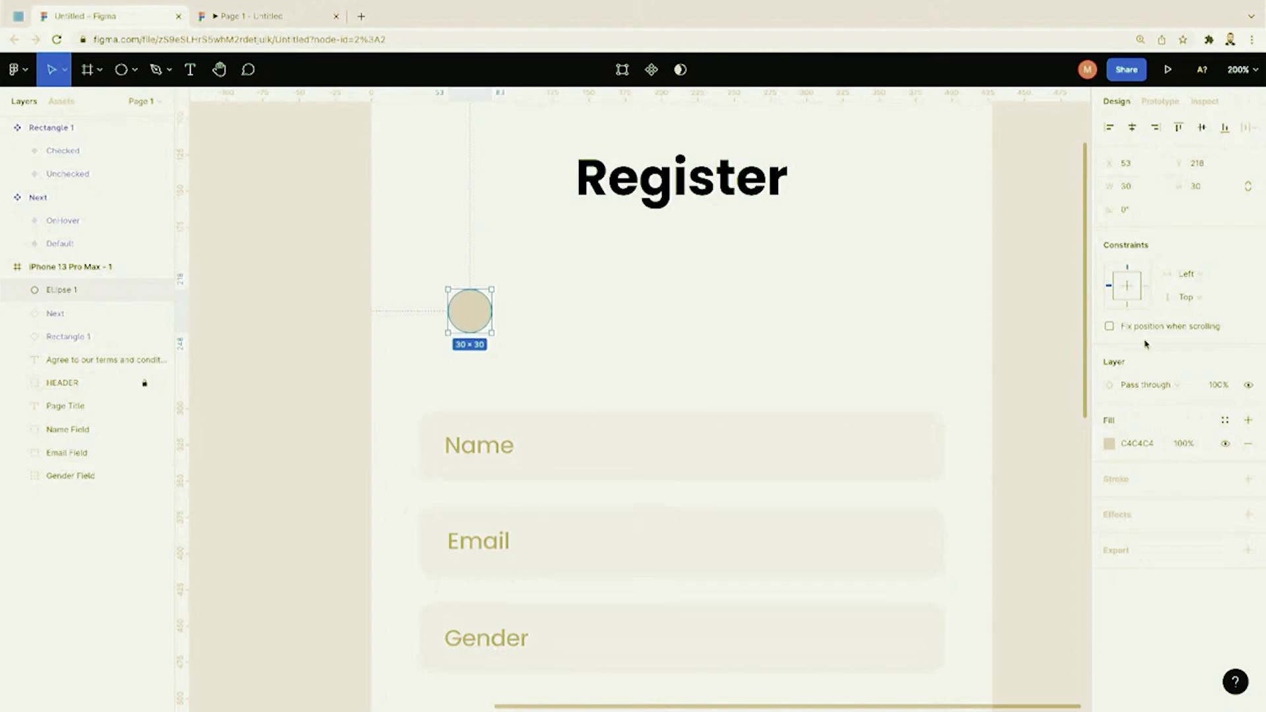
Step: Fill the circle with F5F5F5 and move it to the left under the title
click(1110, 444)
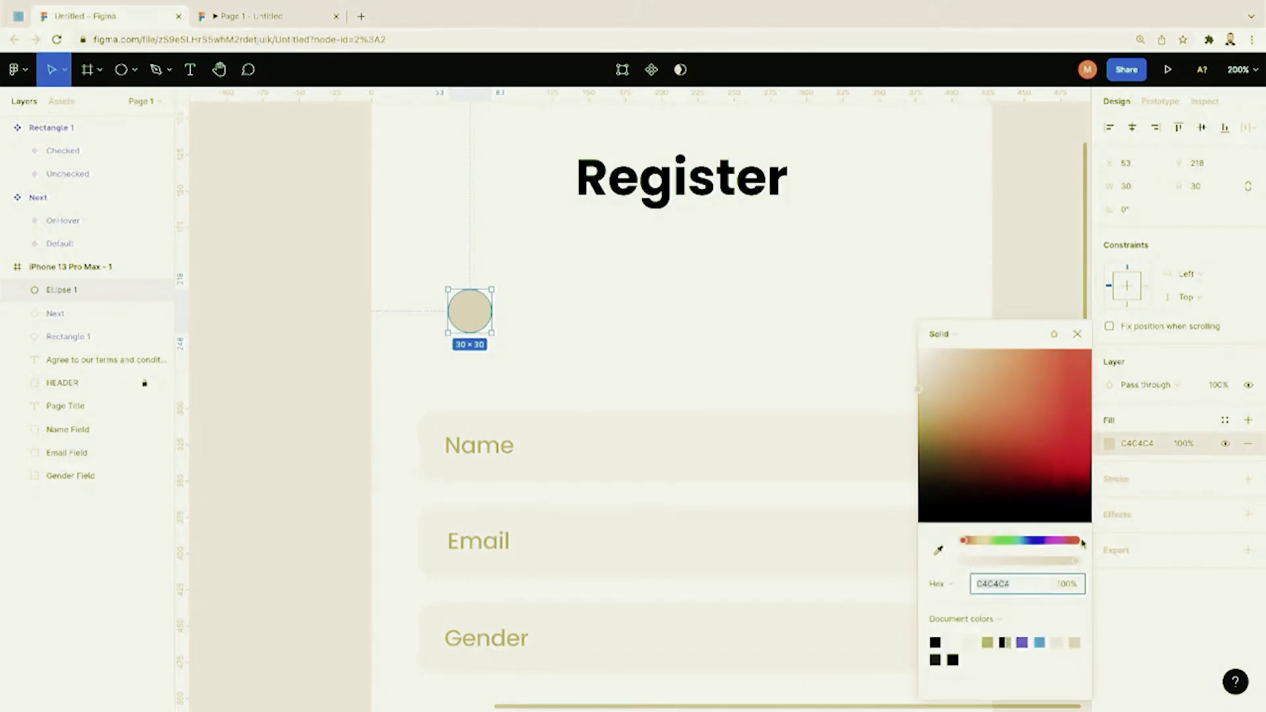
text(f5f5f5)
key(Return)
click(587, 356)
drag(492, 315, 473, 339)
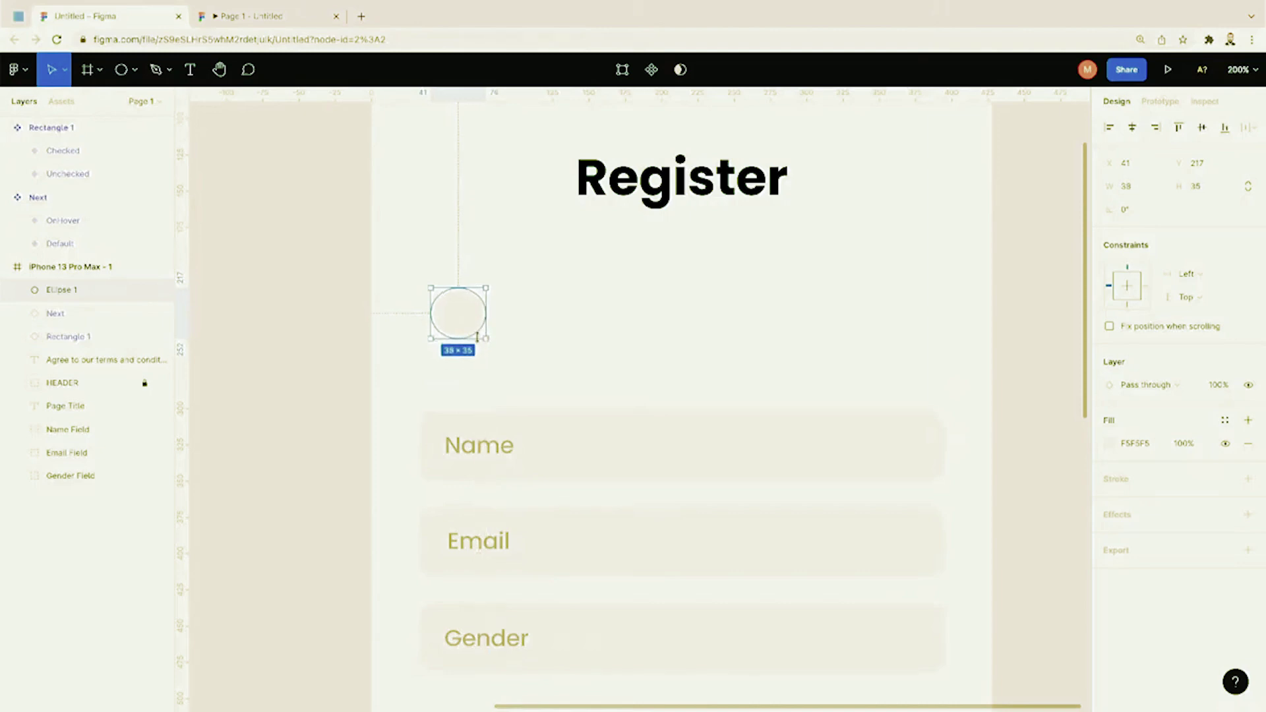
Step: Resize the circle to 35×35, paste two copies, and centre the evenly spaced row
click(1133, 187)
text(35)
key(Return)
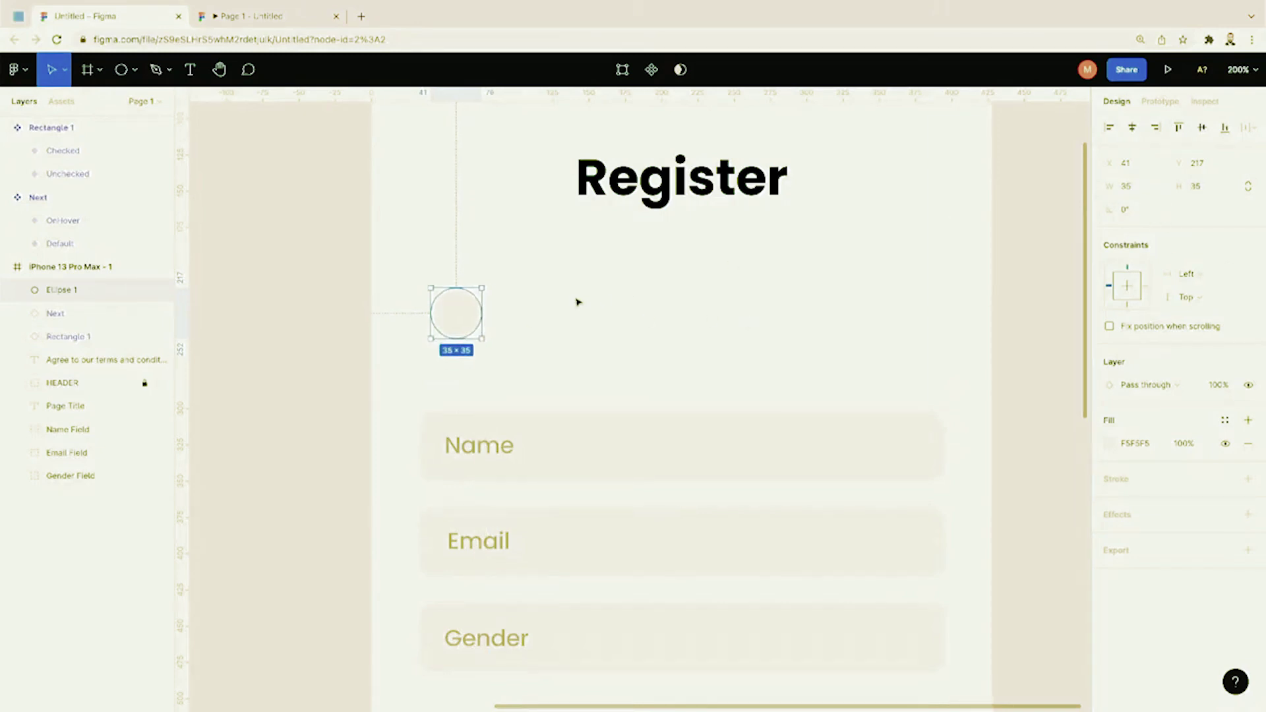
key(ctrl+v)
drag(475, 319, 863, 319)
key(ctrl+v)
click(910, 294)
drag(923, 273, 472, 322)
click(472, 238)
click(99, 70)
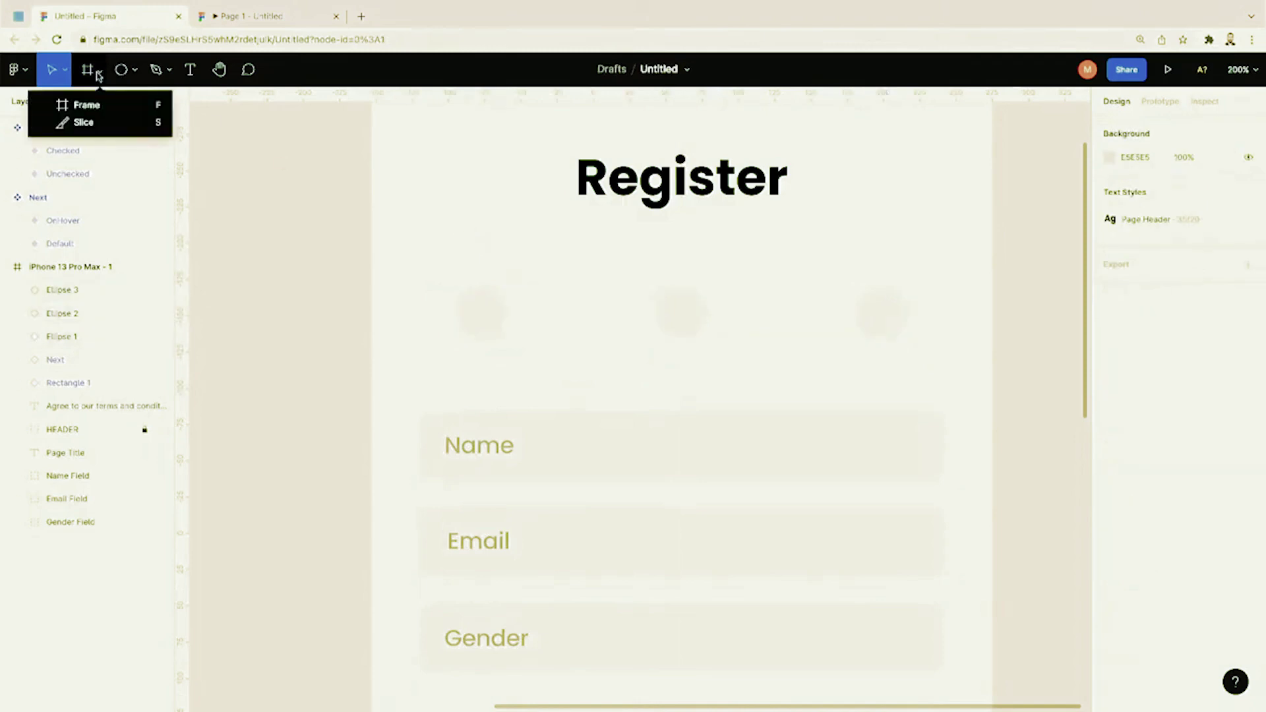
Step: Draw an F5F5F5 line between the first two circles
click(134, 70)
click(132, 122)
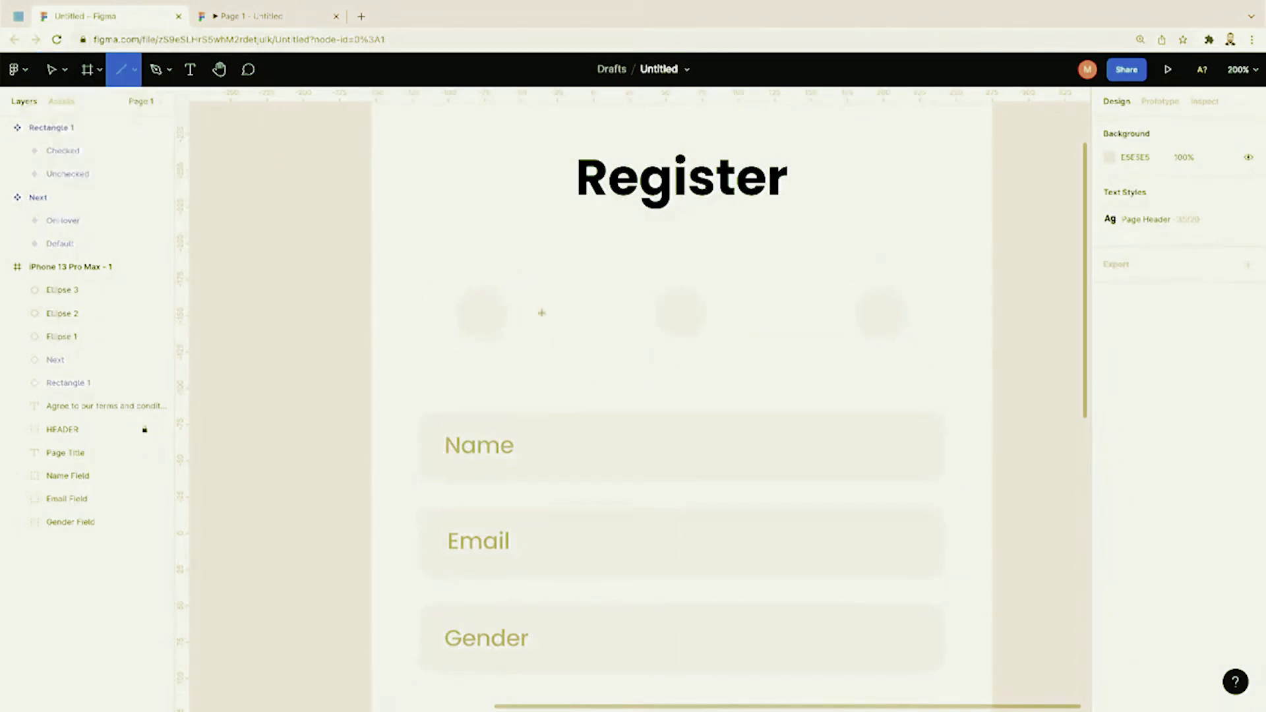
drag(505, 312, 656, 313)
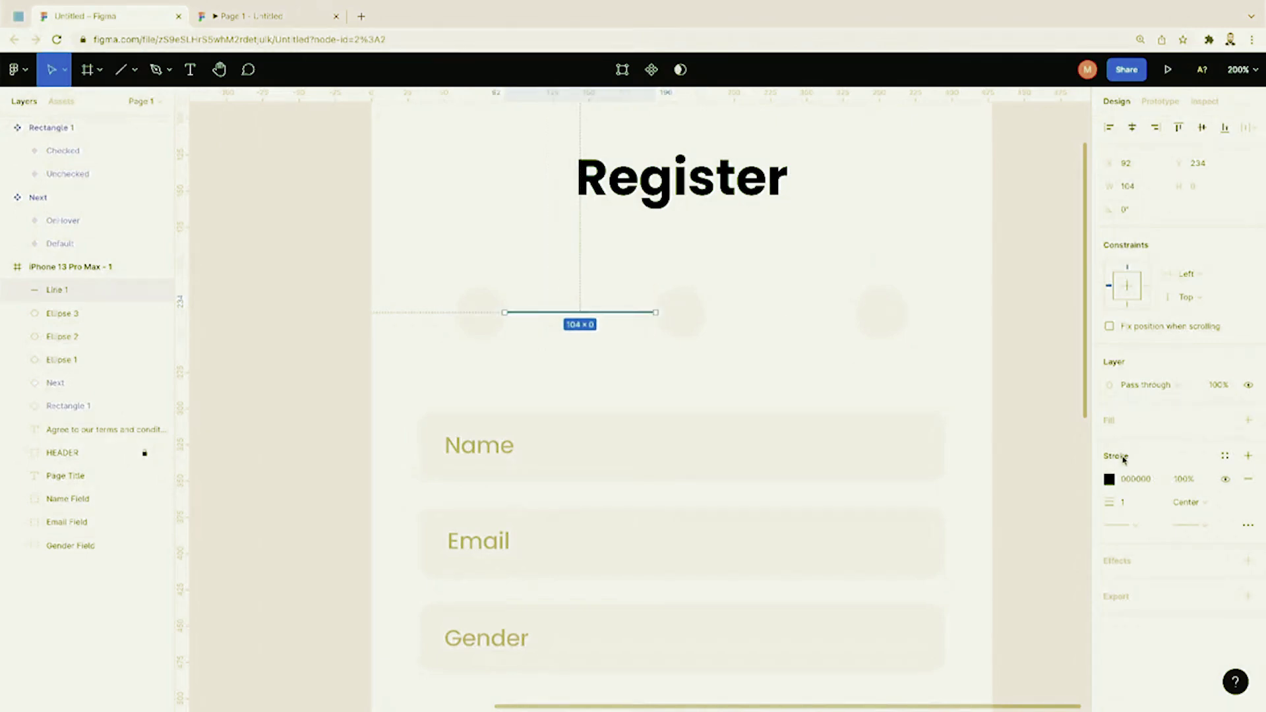
click(1110, 480)
click(1136, 480)
key(BackSpace)
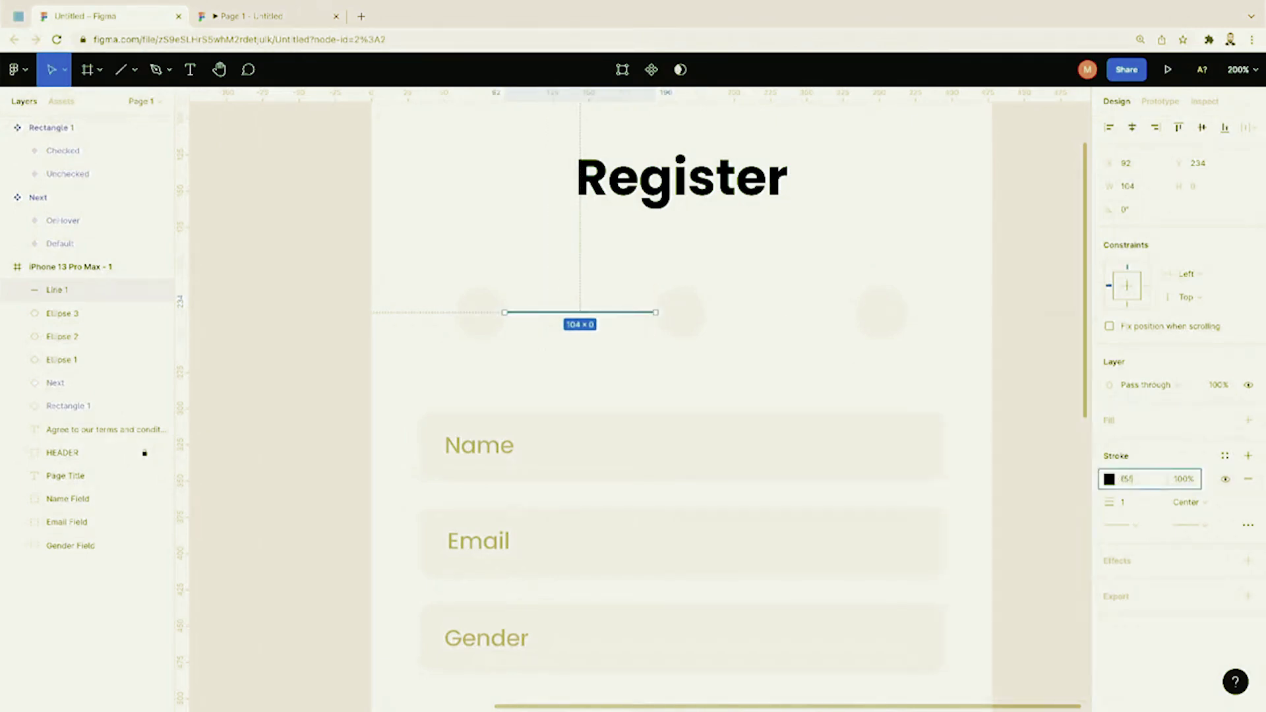
key(Return)
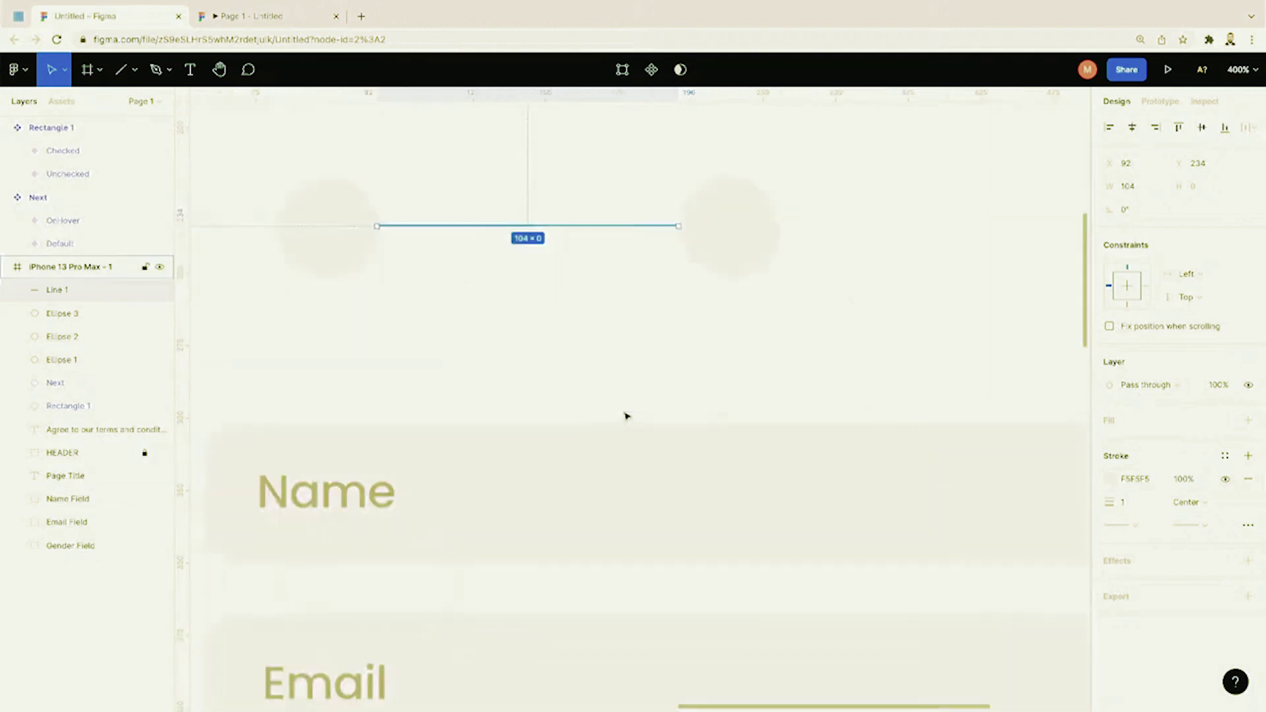
Step: Paste a copy of the line into the gap between the second and third circles
key(plus)
click(600, 367)
click(633, 226)
key(ctrl+v)
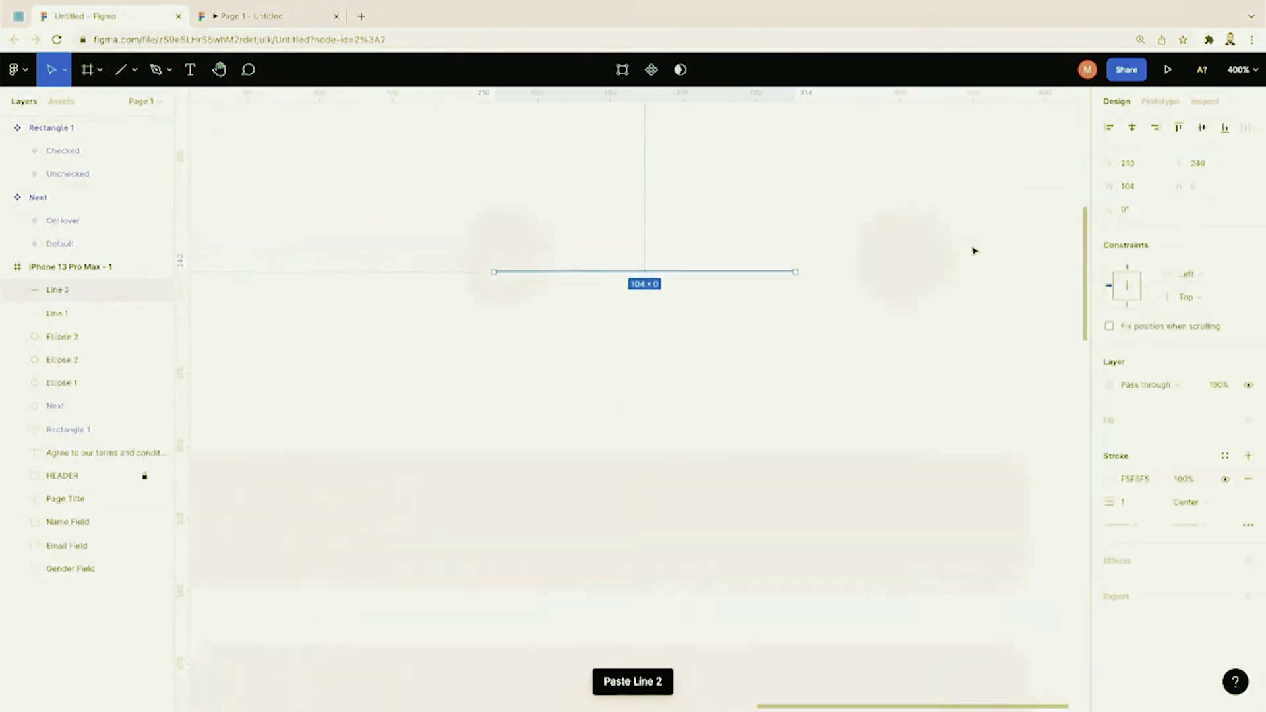
drag(727, 285, 789, 274)
click(783, 314)
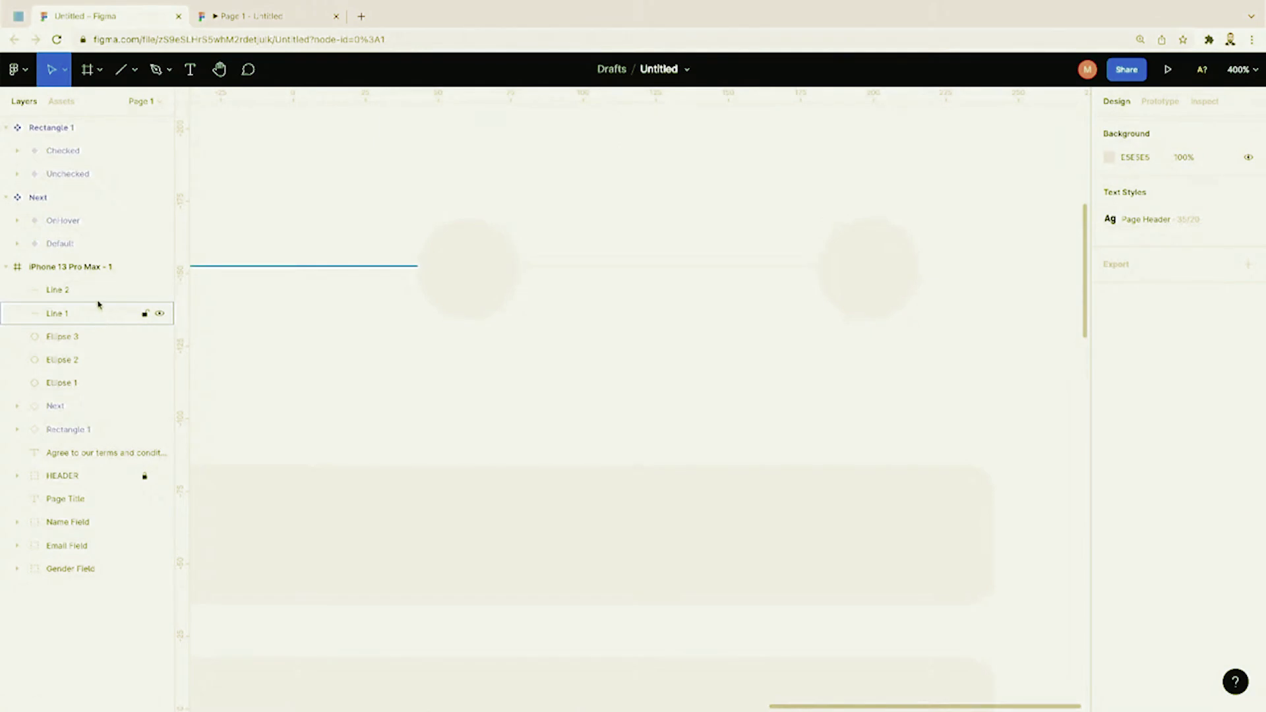
Step: Group both lines and three circles and name the group Progress Indicator
click(98, 295)
shift+click(94, 315)
shift+click(94, 336)
shift+click(93, 360)
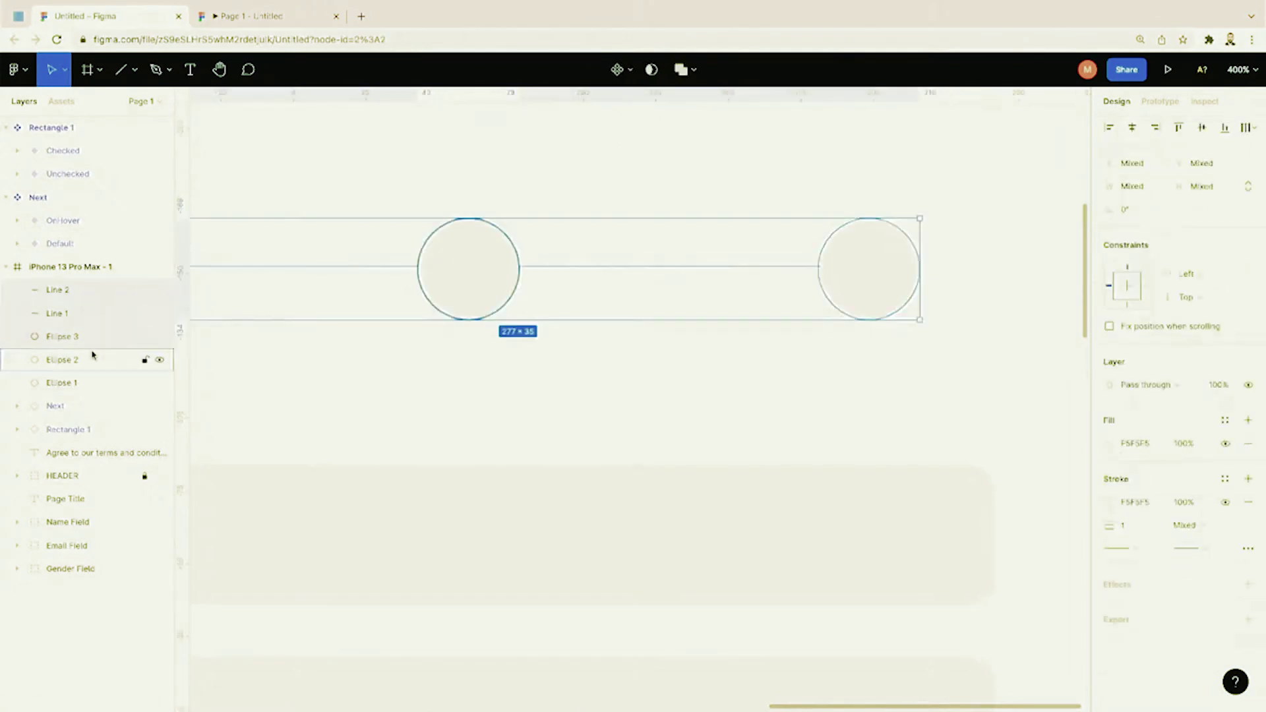
shift+click(93, 383)
right_click(96, 384)
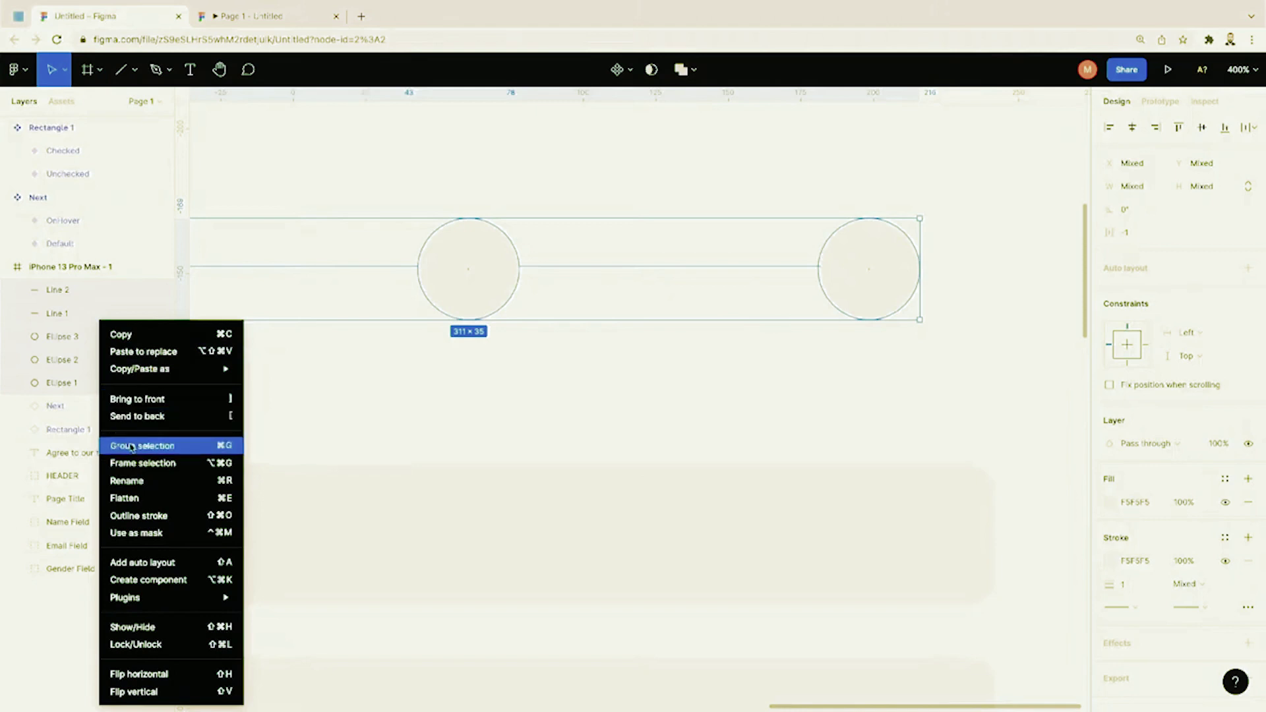
click(132, 446)
double_click(62, 291)
text(Progress Indi)
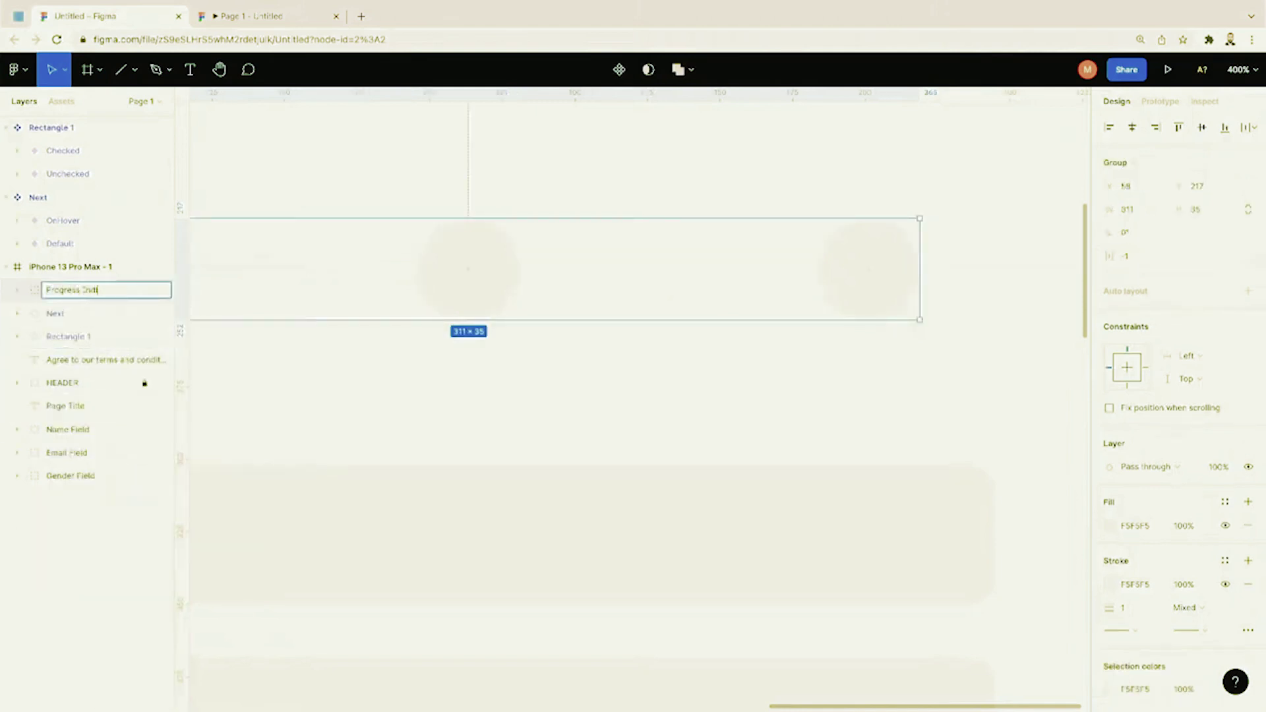
text(cator)
key(Return)
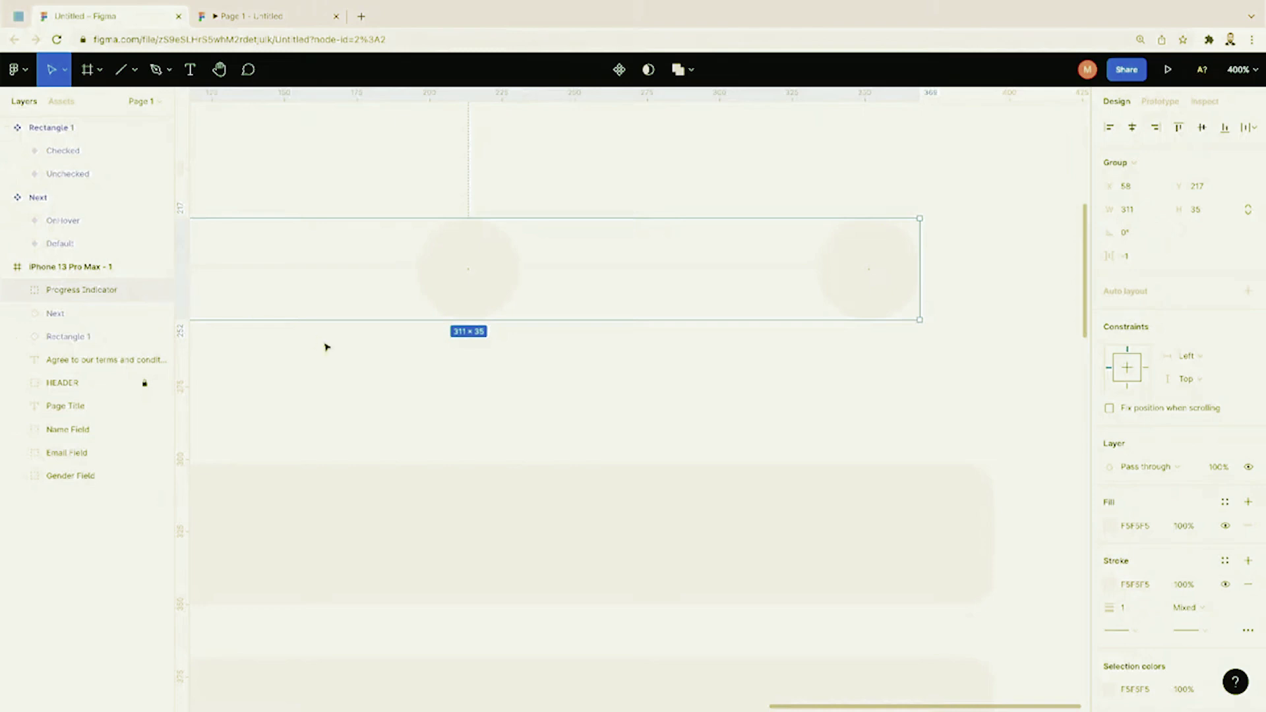
Step: Nudge Progress Indicator up so it sits centred on the Register screen
key(minus)
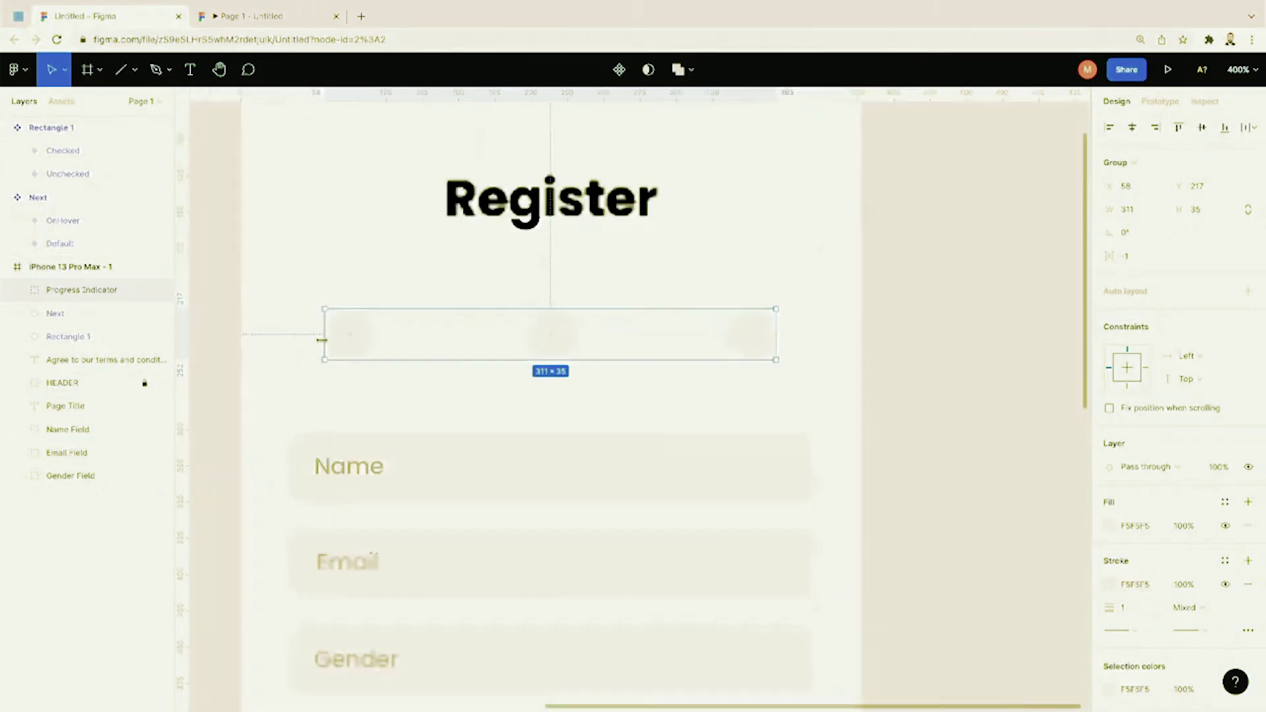
click(387, 286)
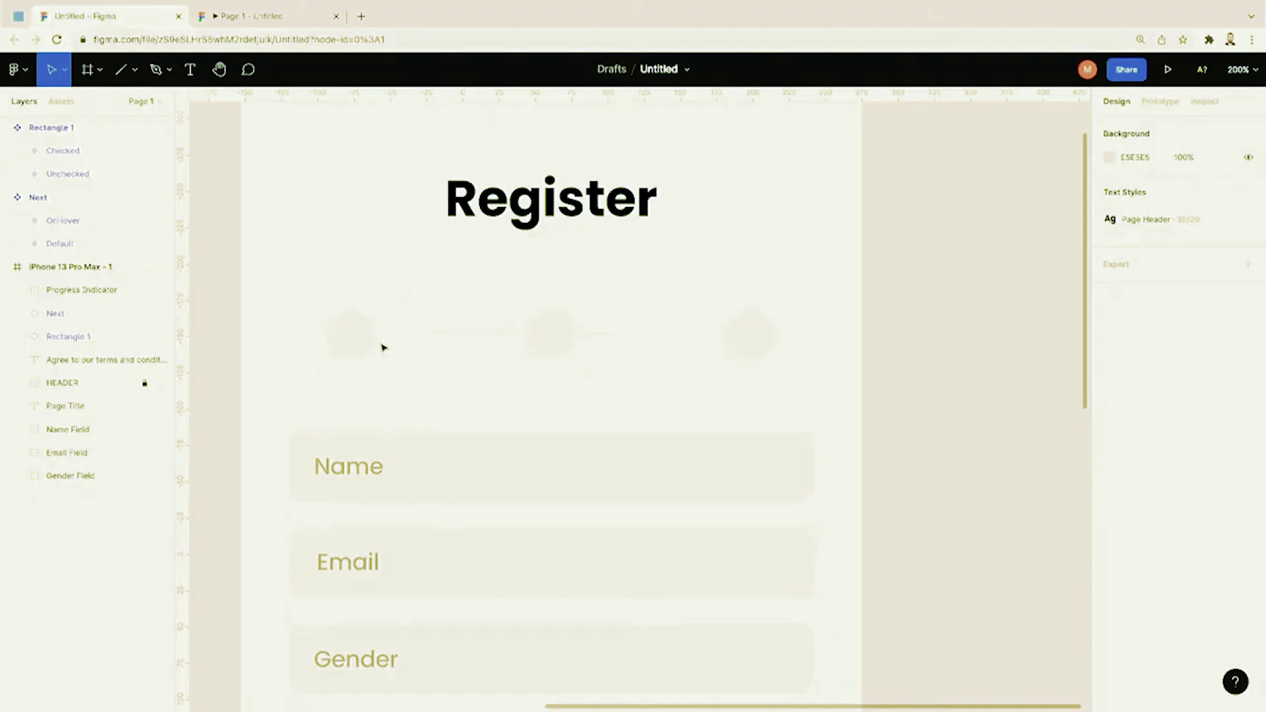
drag(370, 345, 370, 340)
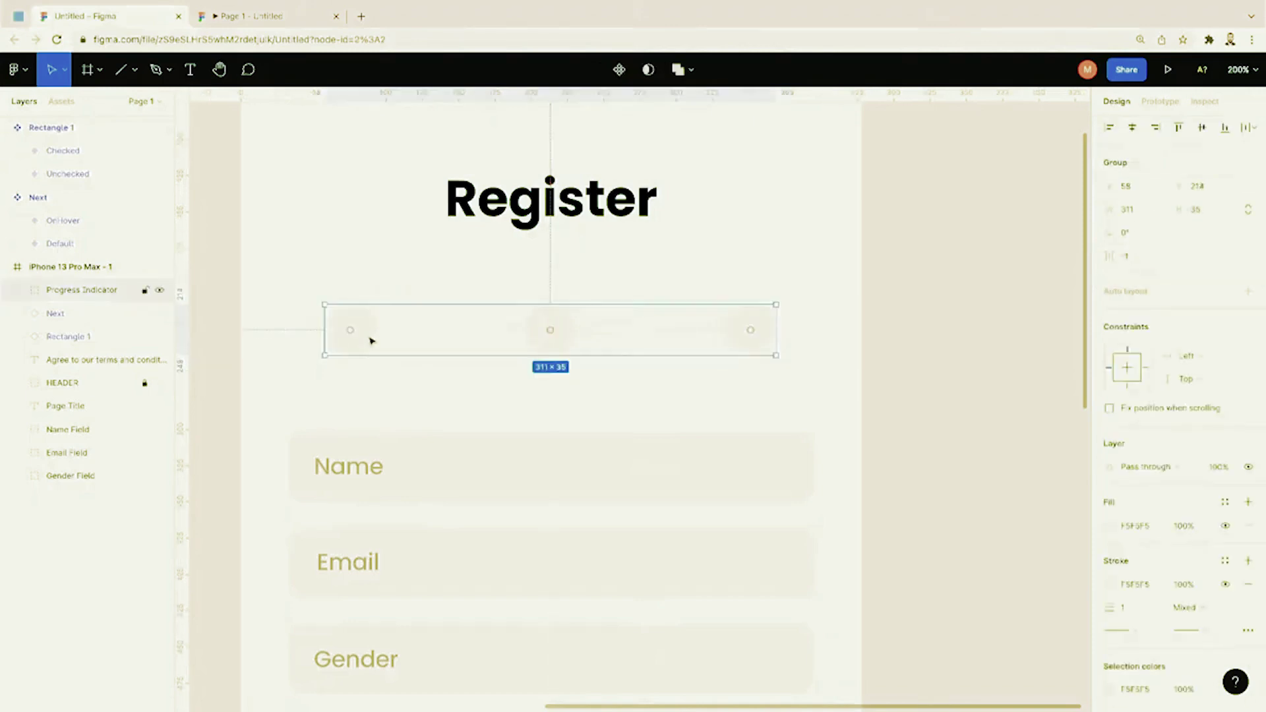
click(370, 265)
key(shift+0)
scroll(373, 314, down, 3)
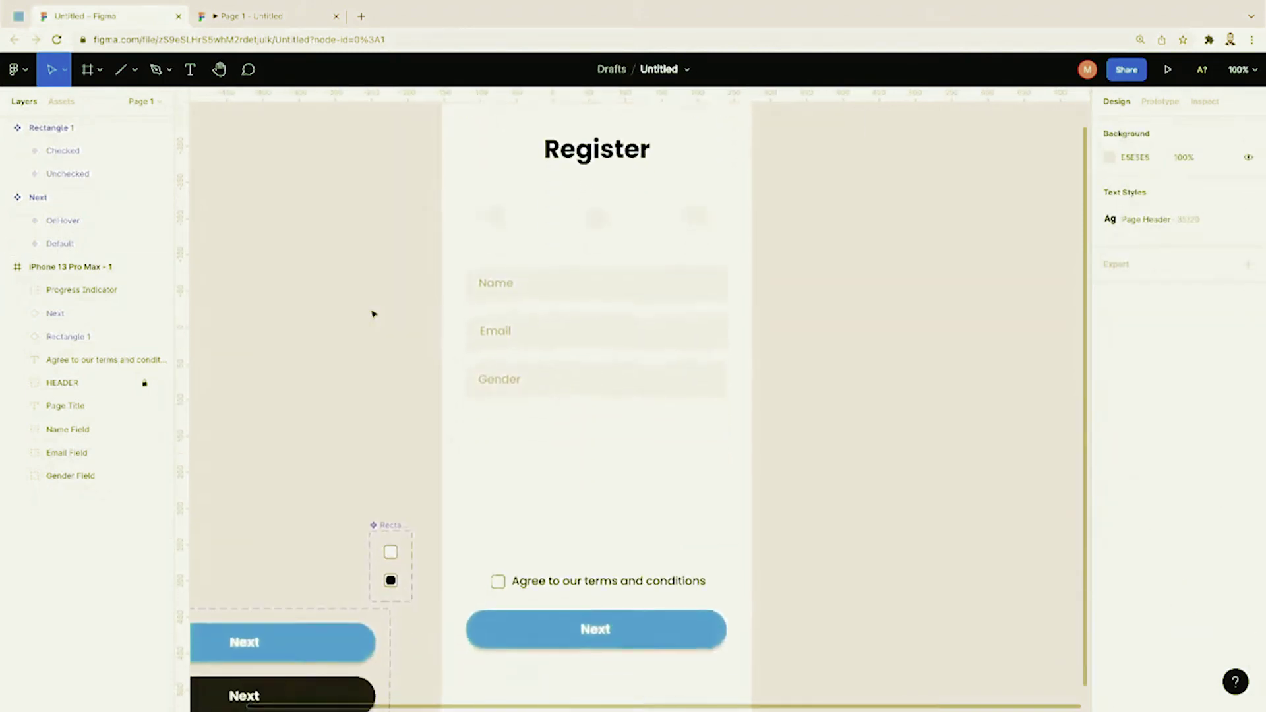
scroll(373, 314, up, 2)
scroll(372, 314, up, 6)
scroll(373, 314, up, 3)
scroll(373, 314, left, 3)
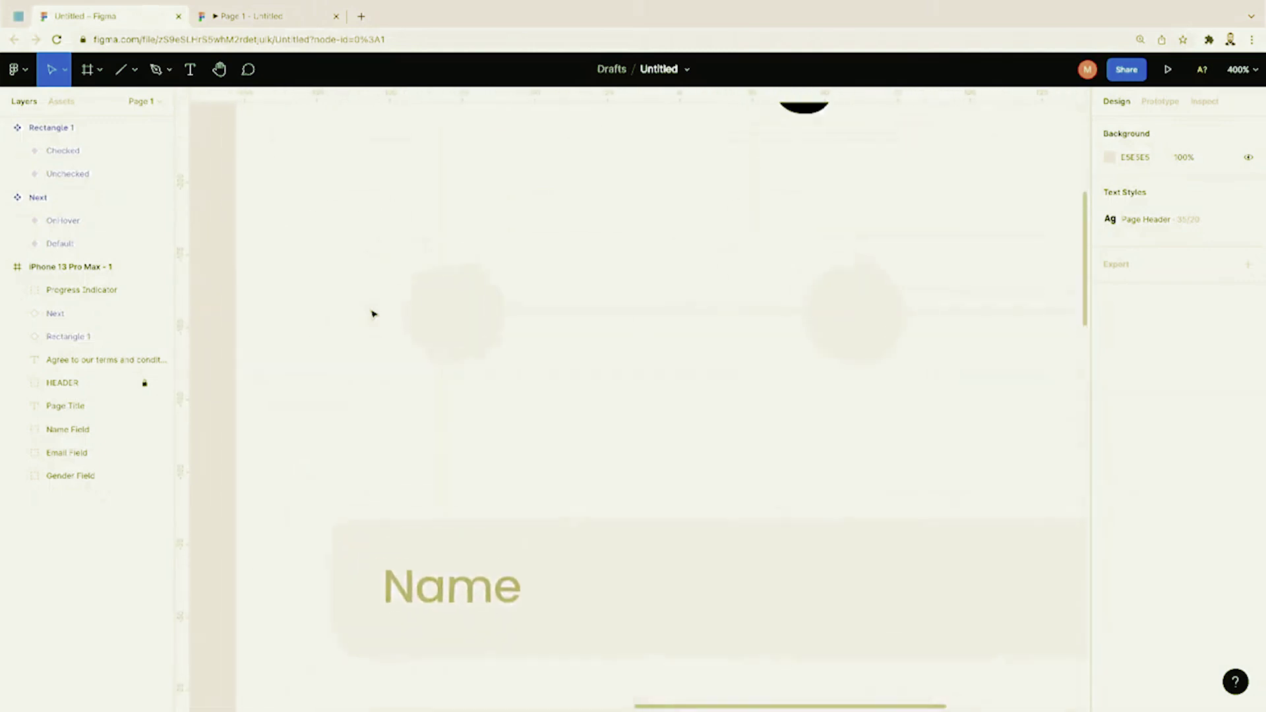
Step: Add a 1 text label centred in the first circle
click(191, 70)
click(467, 337)
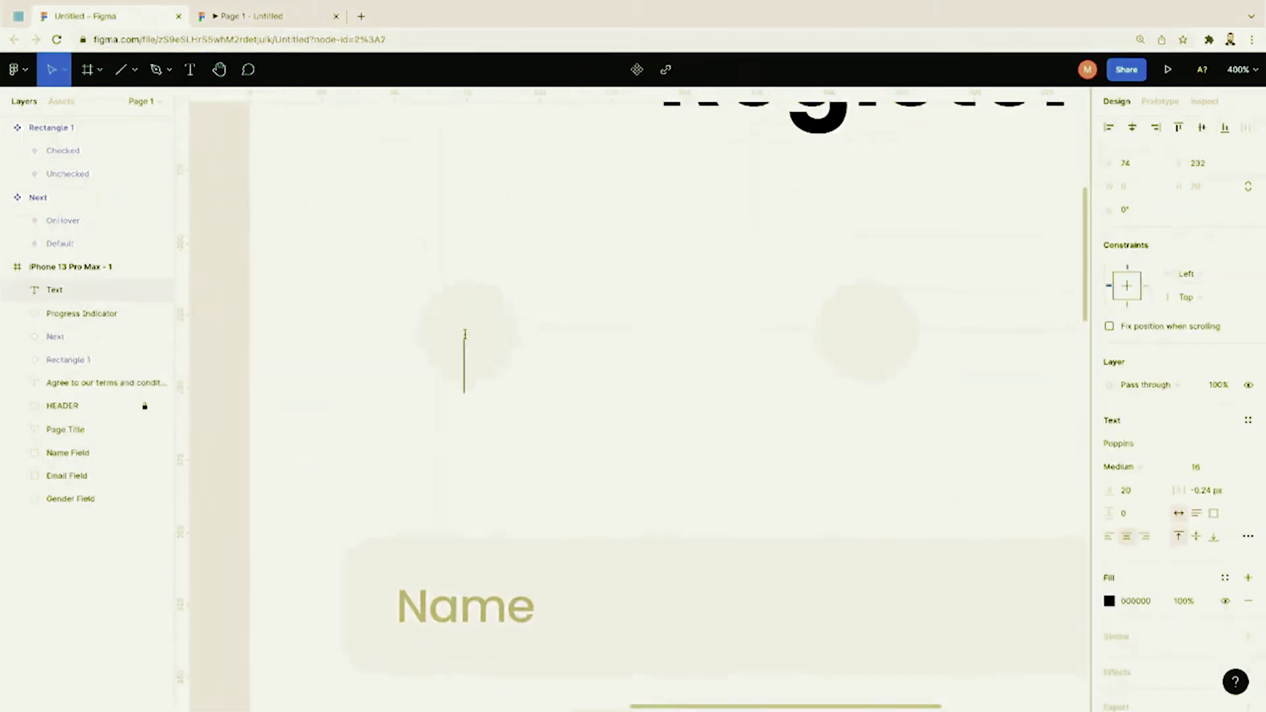
text(1)
key(Escape)
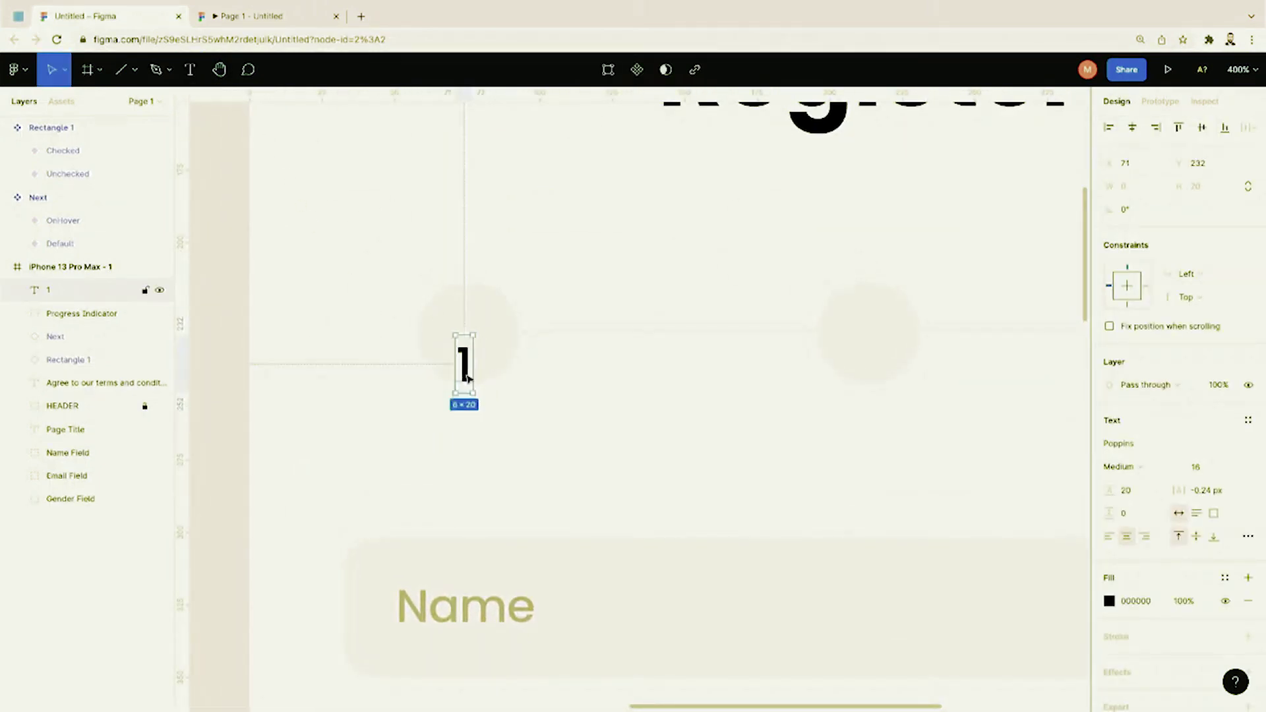
drag(468, 374, 471, 341)
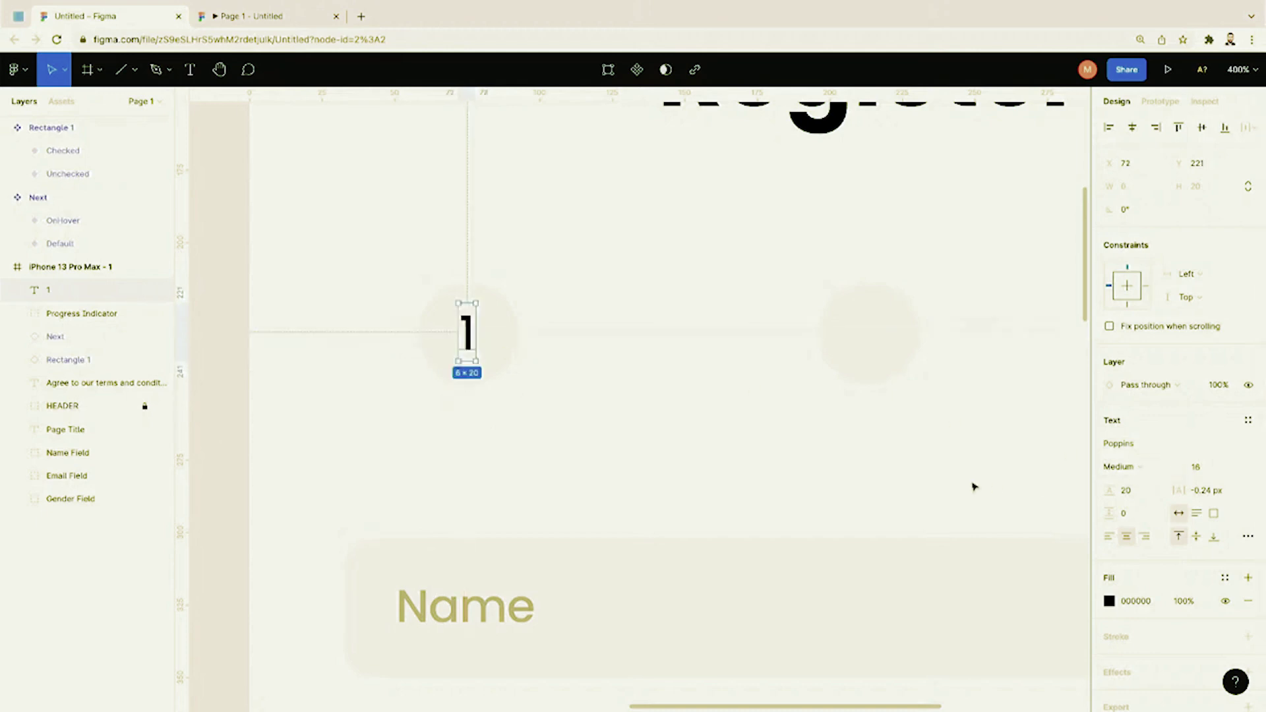
click(730, 438)
click(468, 349)
Step: Undo a premature copy of the label and make the 1 SemiBold
scroll(667, 401, right, 5)
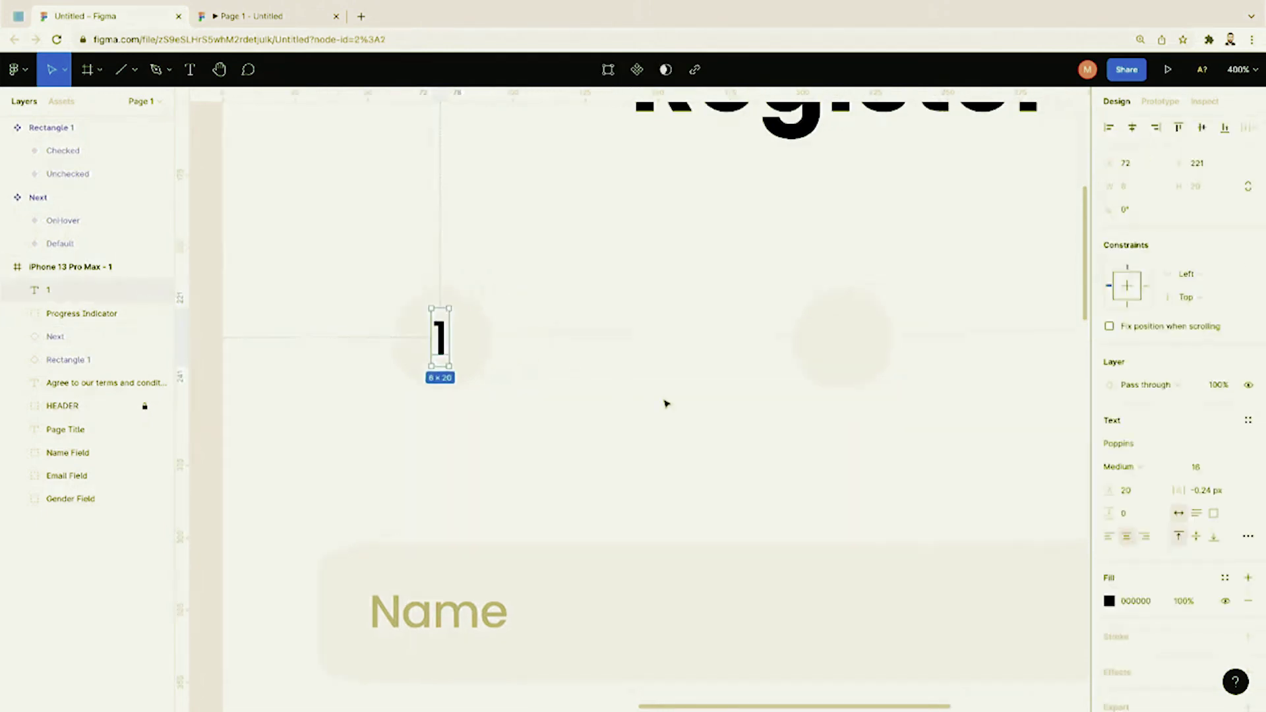
key(ctrl+v)
drag(251, 353, 644, 352)
text(2)
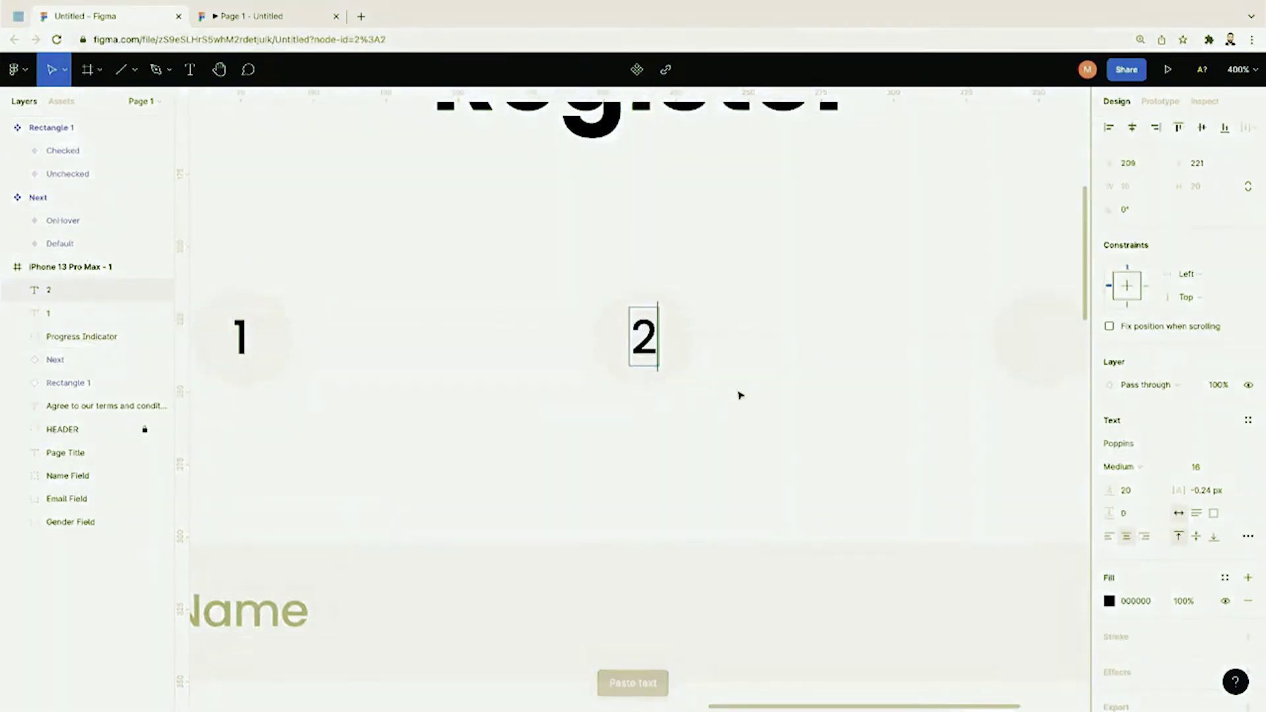
key(Escape)
scroll(740, 395, right, 2)
scroll(617, 371, left, 3)
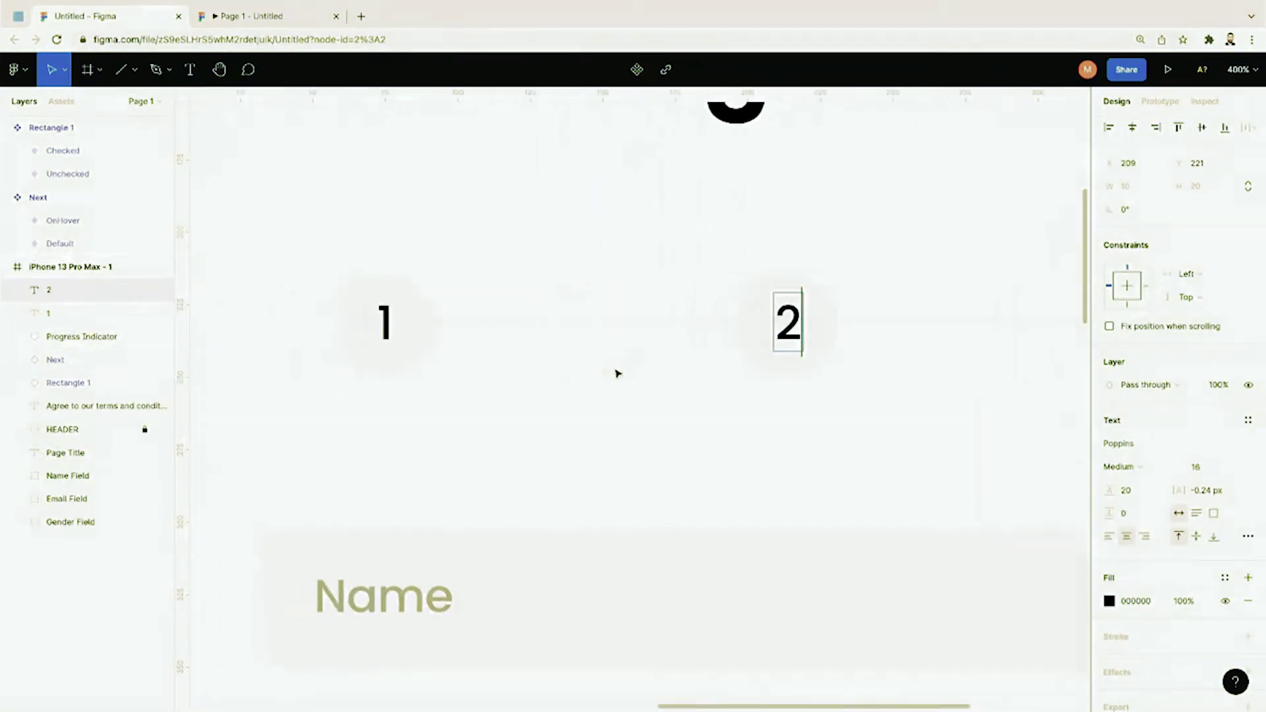
key(ctrl+z)
key(ctrl+z)
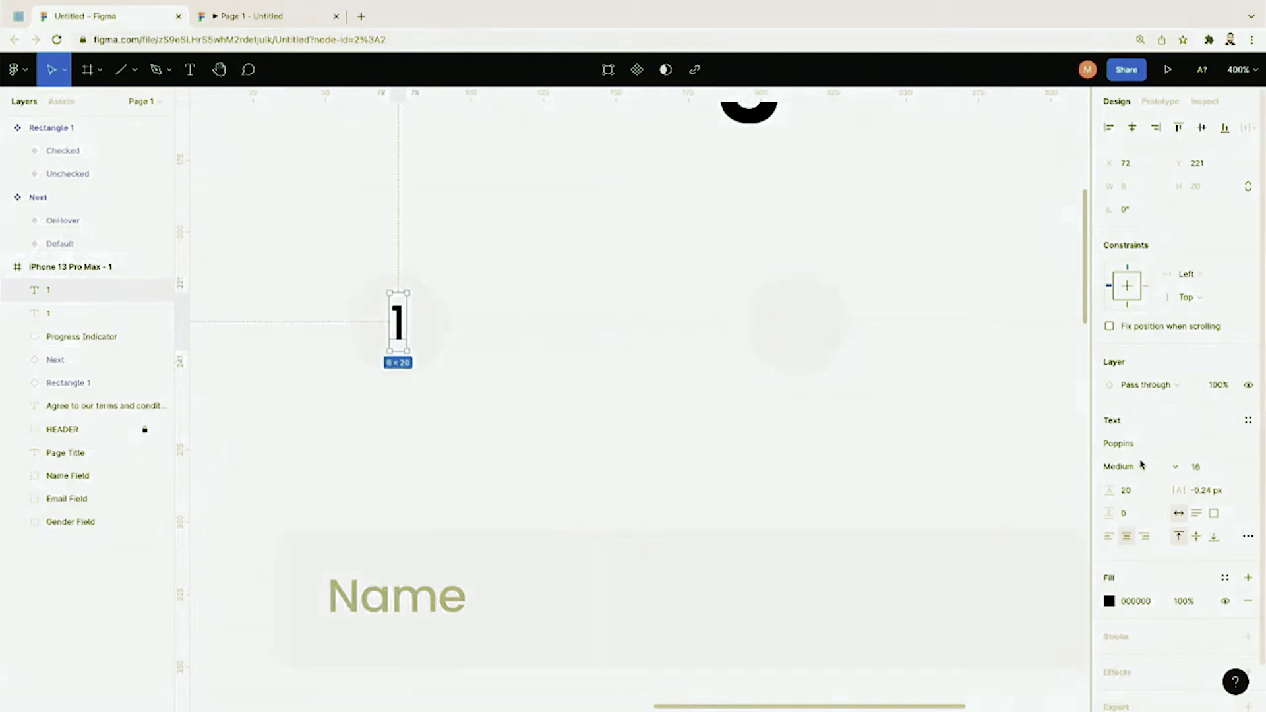
scroll(1145, 494, down, 1)
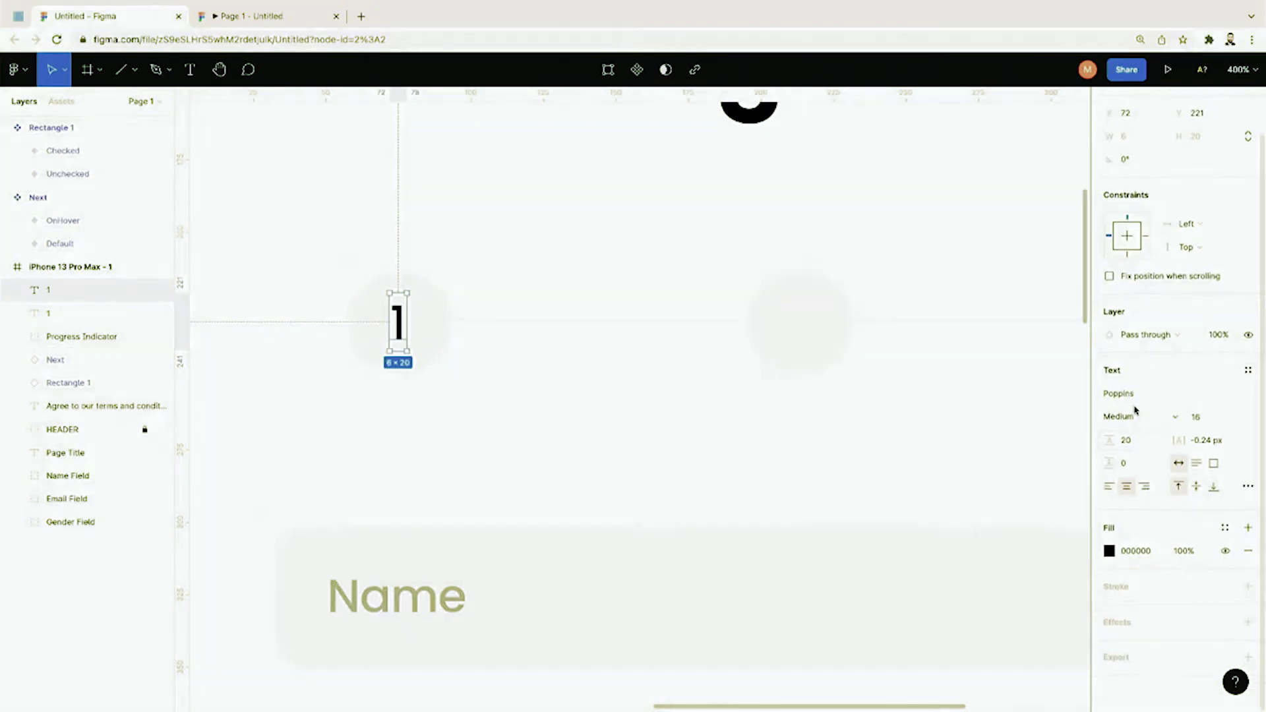
click(1176, 418)
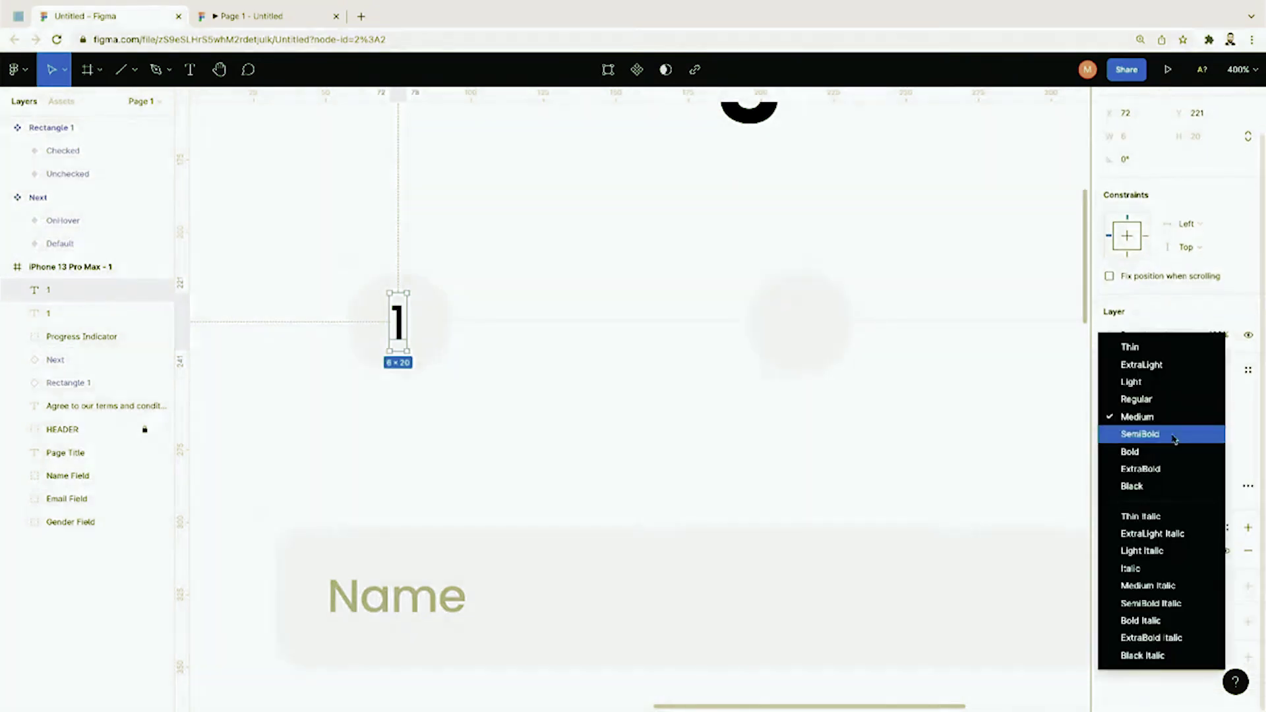
click(1174, 435)
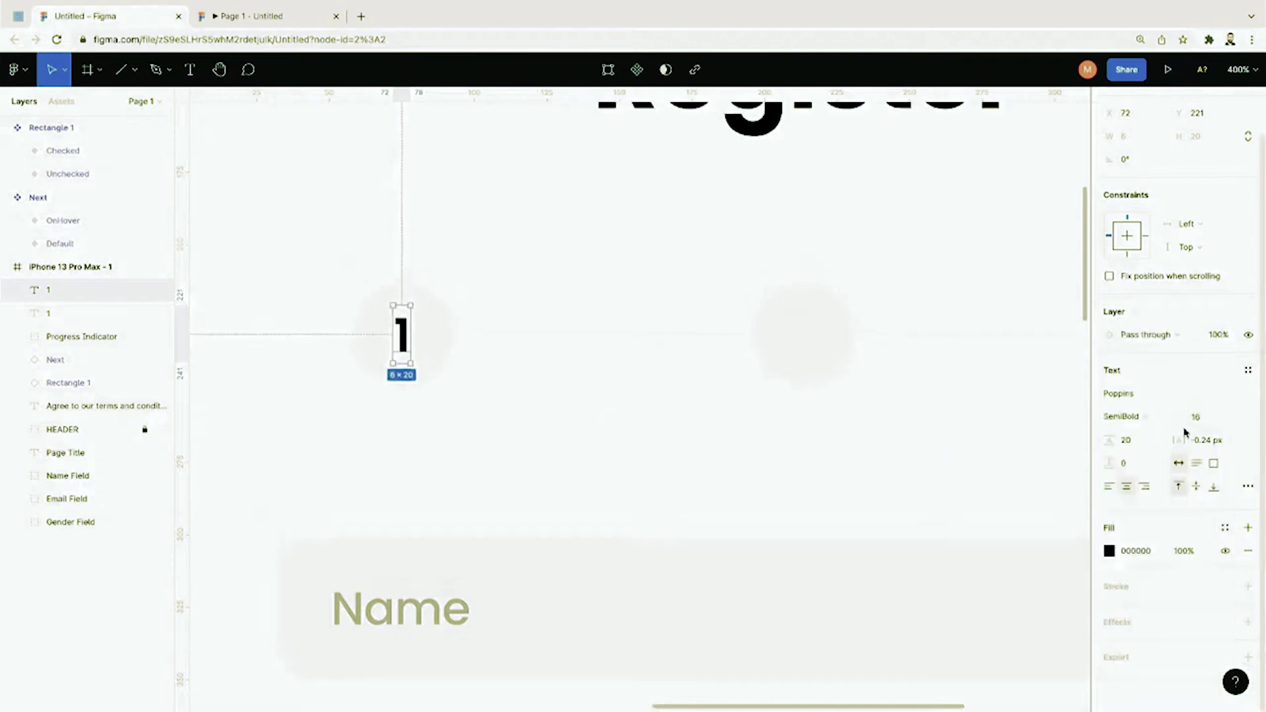
Step: Paste a copy of the label into the second circle and change it to 2
key(ctrl+v)
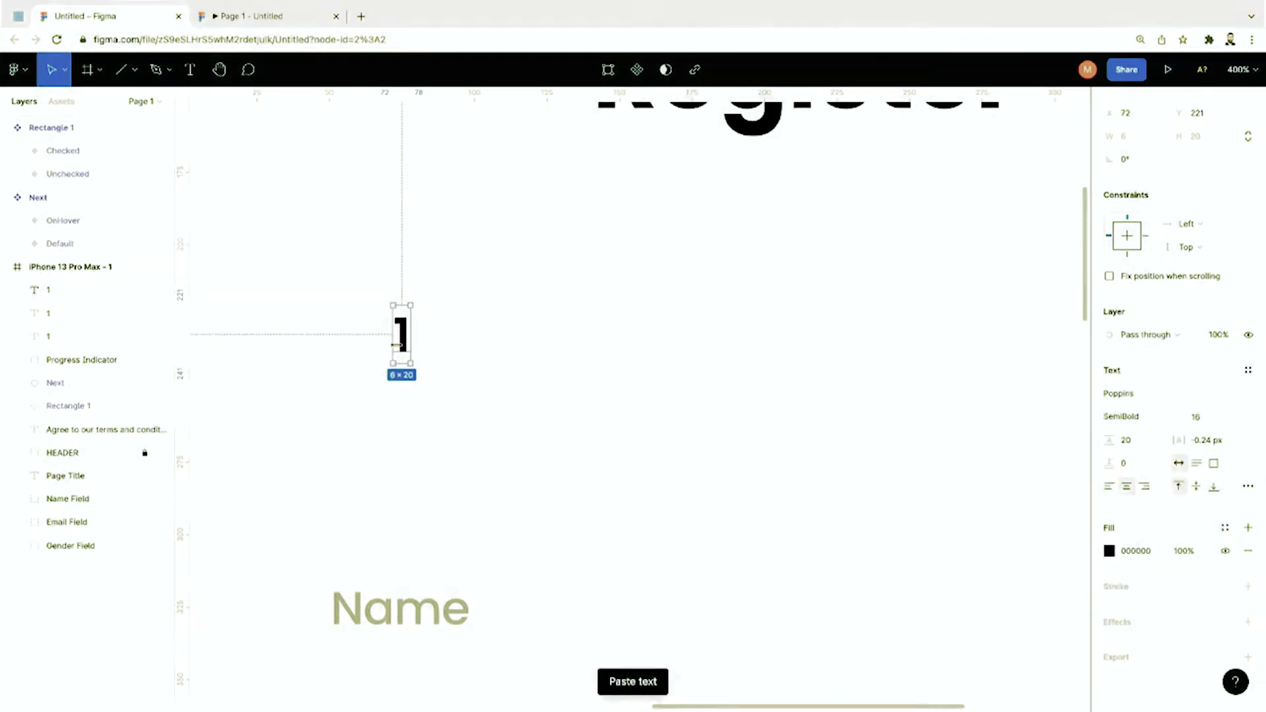
drag(404, 351, 811, 354)
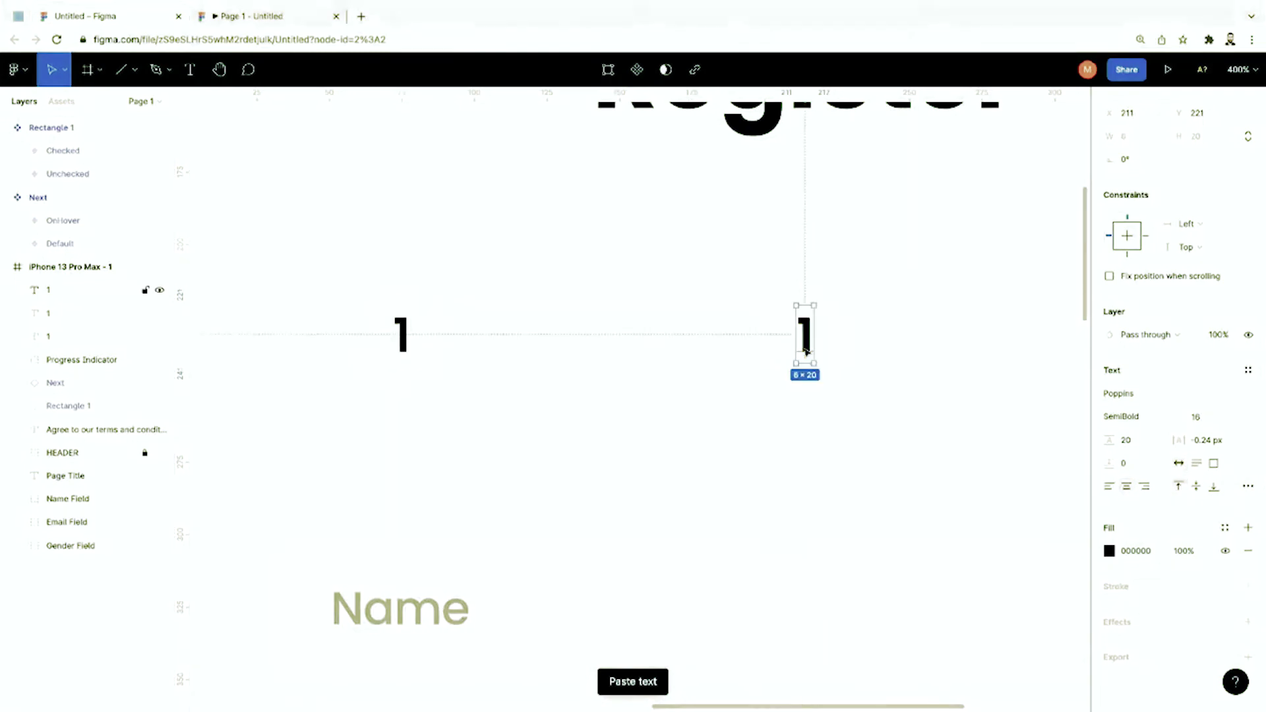
scroll(857, 363, right, 4)
scroll(888, 372, right, 1)
key(Return)
text(2)
key(Escape)
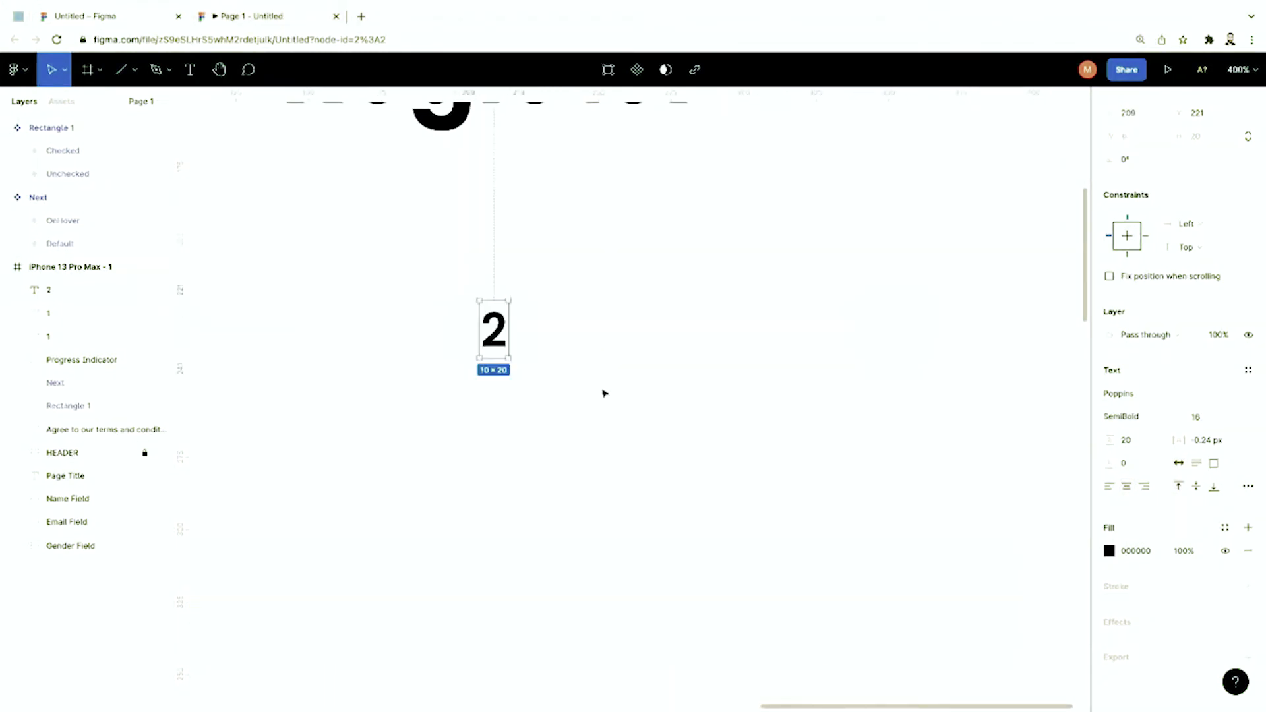
Step: Duplicate the 2 label into the third circle and change it to 3
key(ctrl+c)
key(ctrl+v)
drag(496, 333, 894, 339)
key(Return)
text(3)
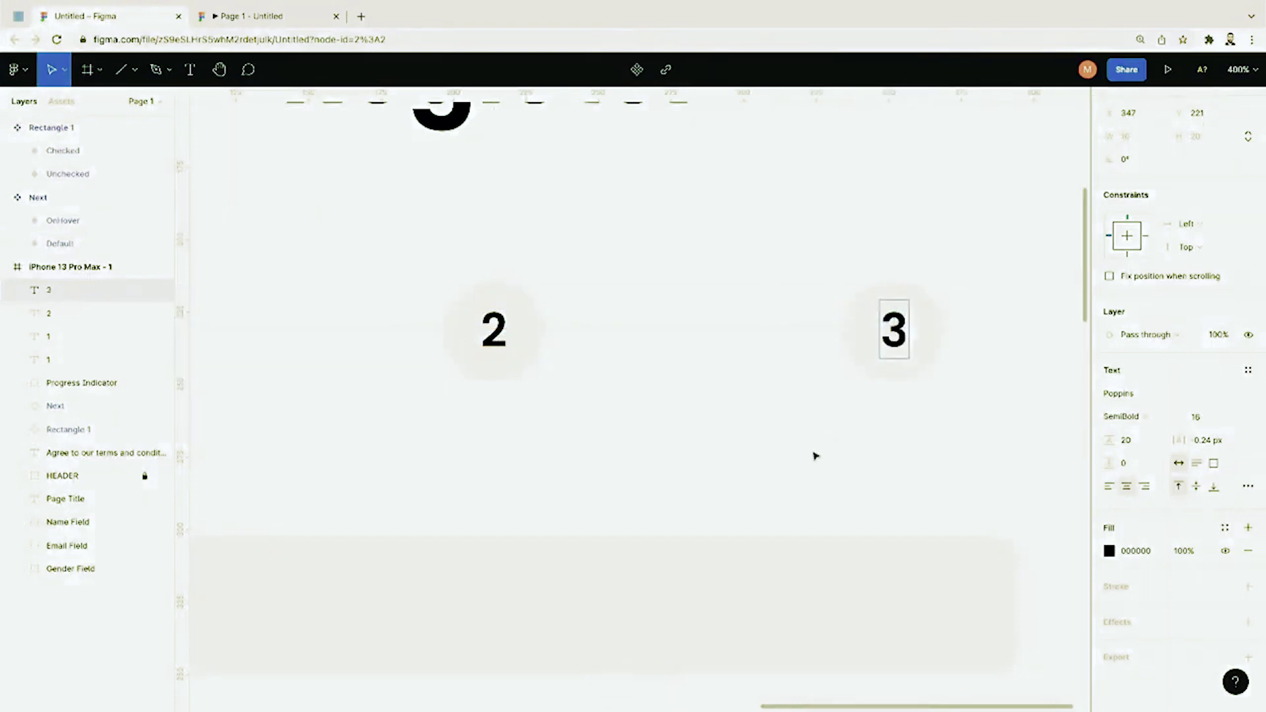
key(Escape)
key(minus)
key(minus)
click(839, 456)
scroll(843, 458, down, 1)
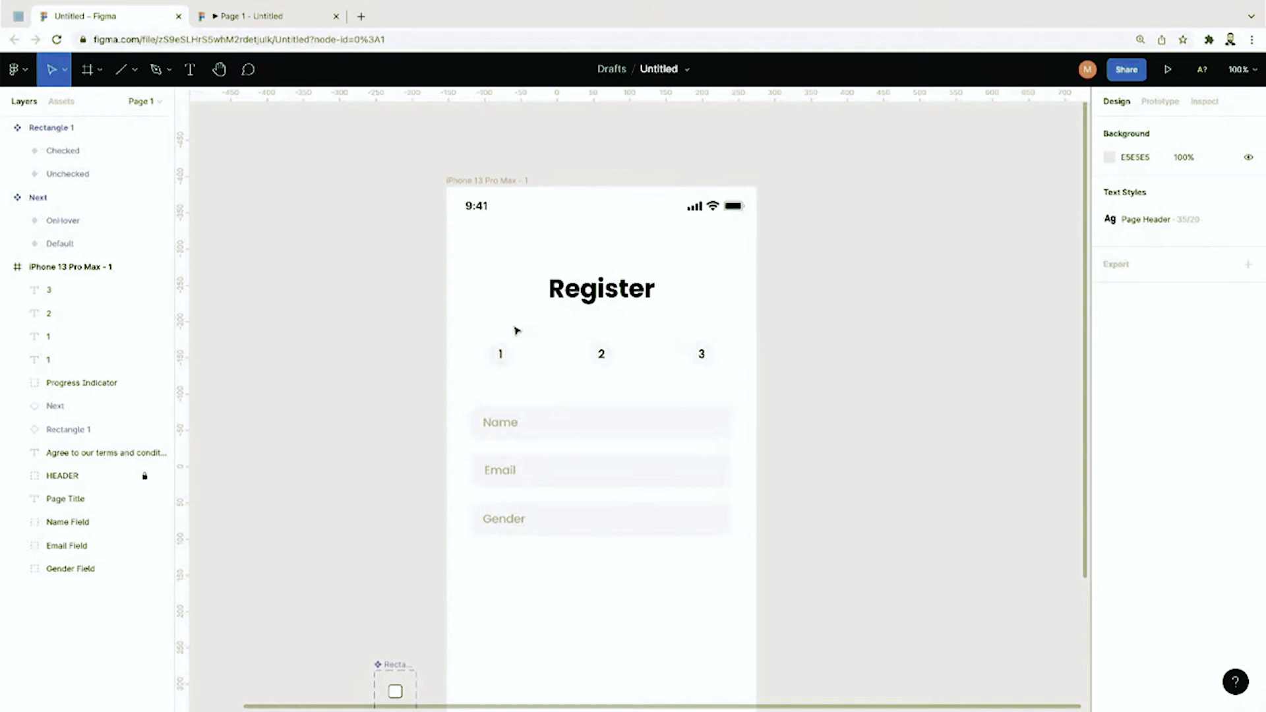
Step: Select the progress indicator with its 1-2-3 labels and create a component with Ctrl+Alt+K
drag(461, 332, 731, 374)
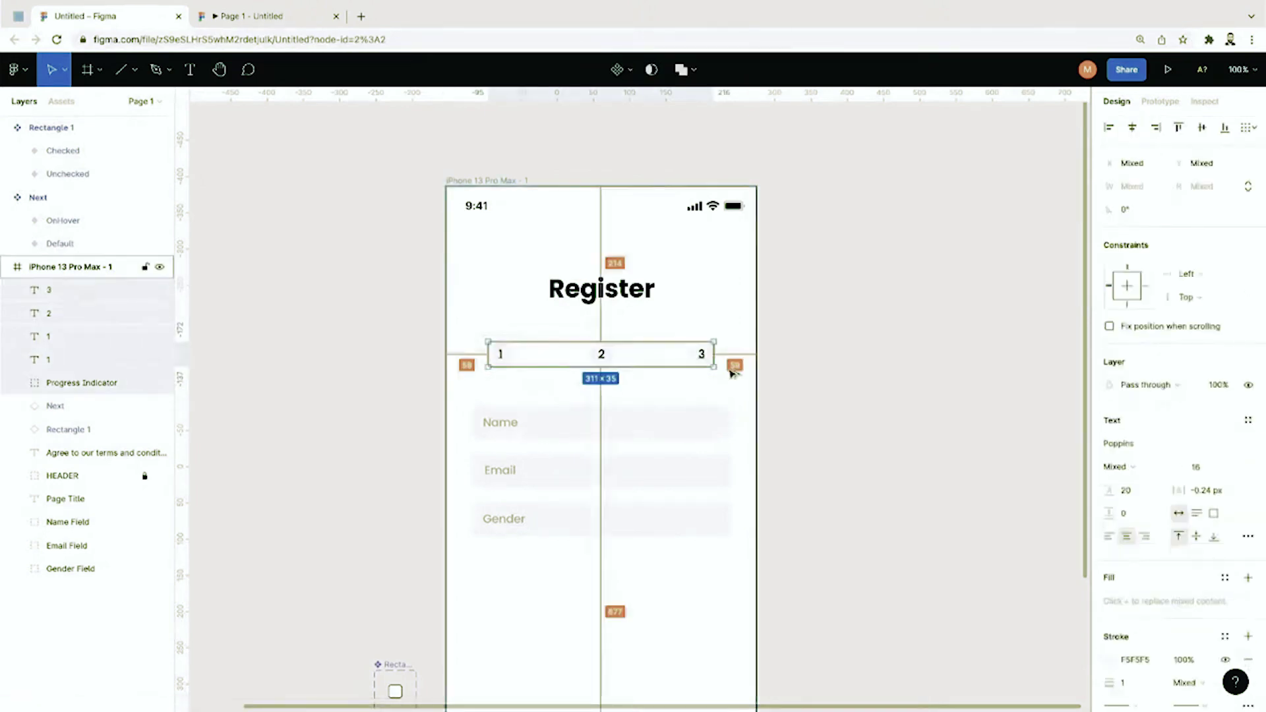
key(ctrl+alt+k)
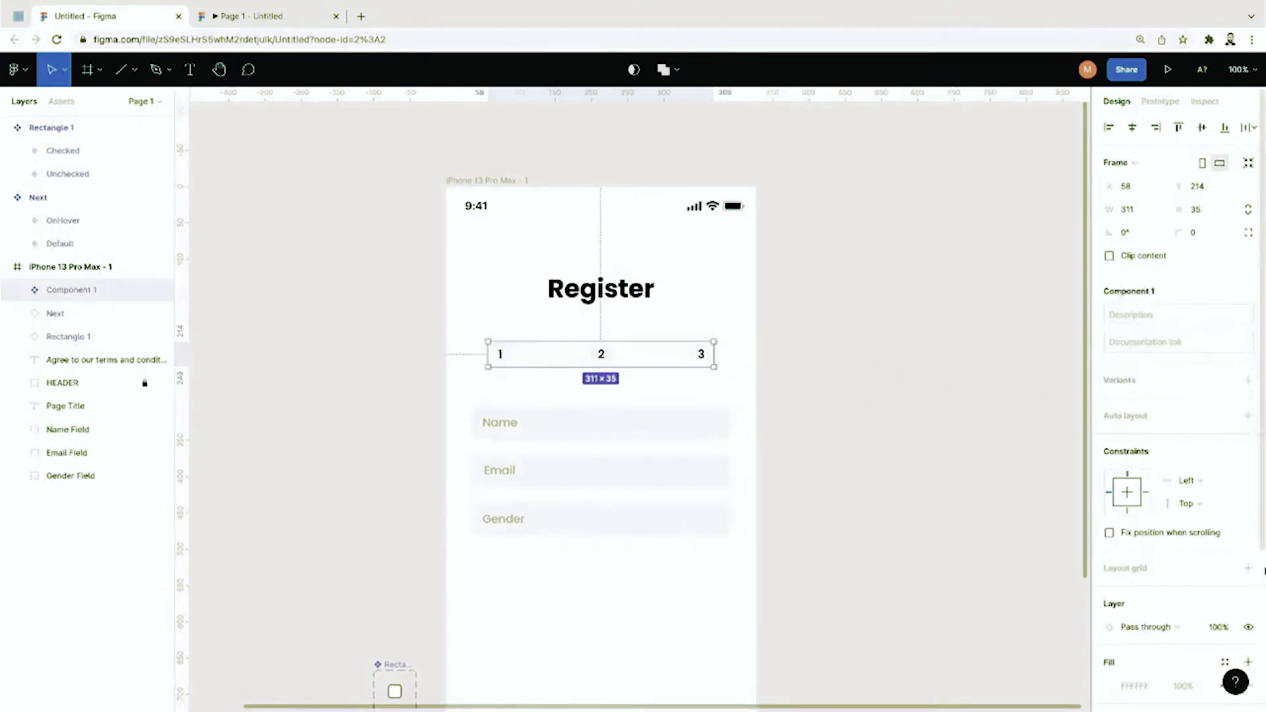
Step: Add a second variant to Component 1 and move the set beside the Register screen
click(1248, 382)
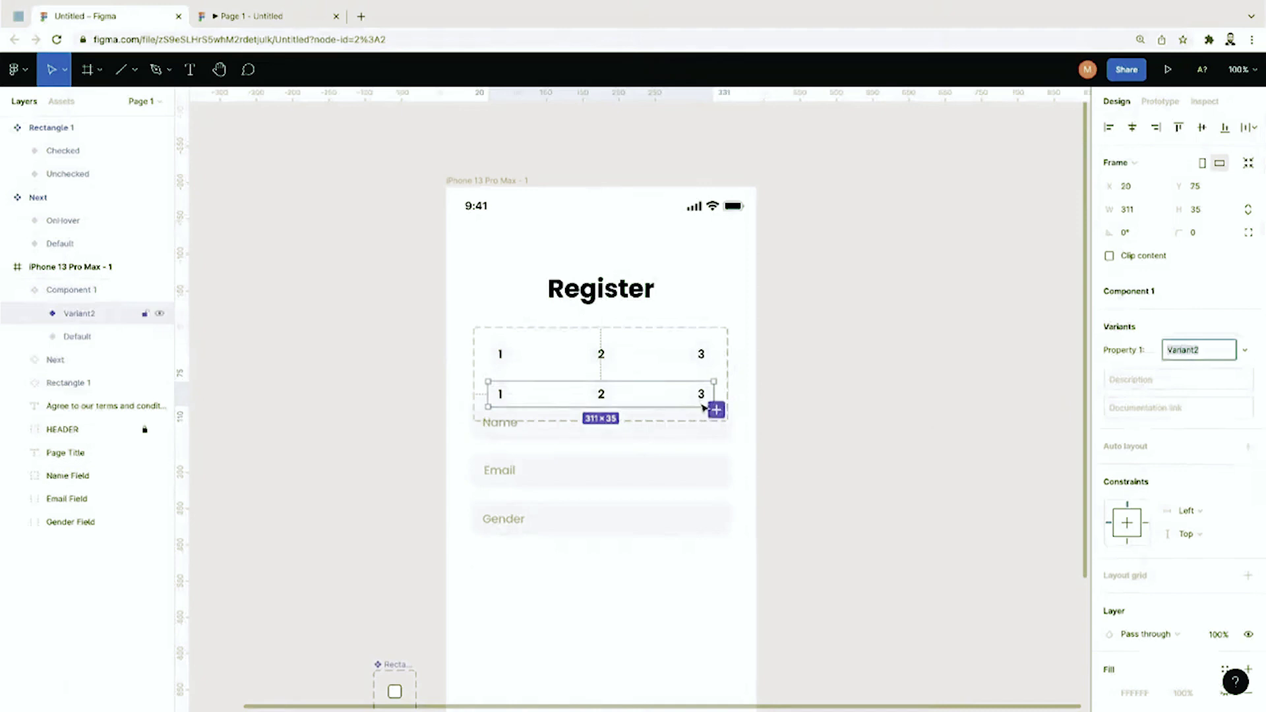
drag(715, 410, 366, 429)
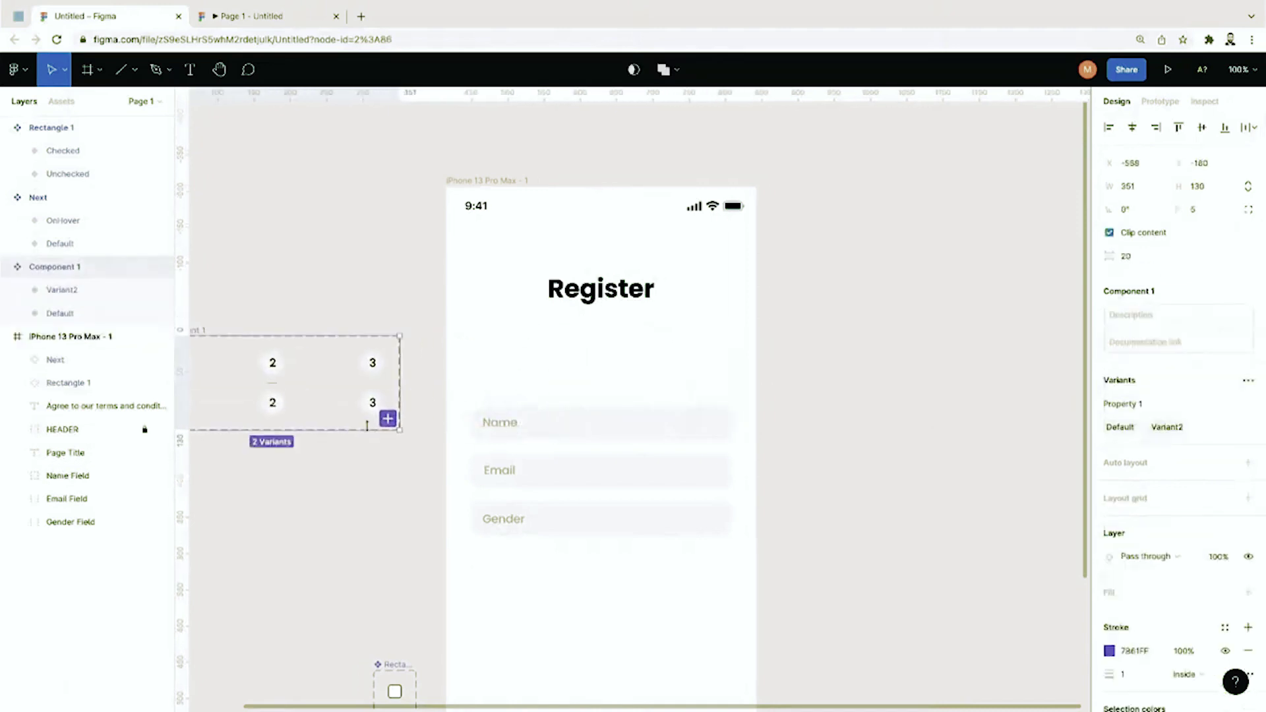
scroll(396, 455, left, 4)
scroll(396, 455, up, 2)
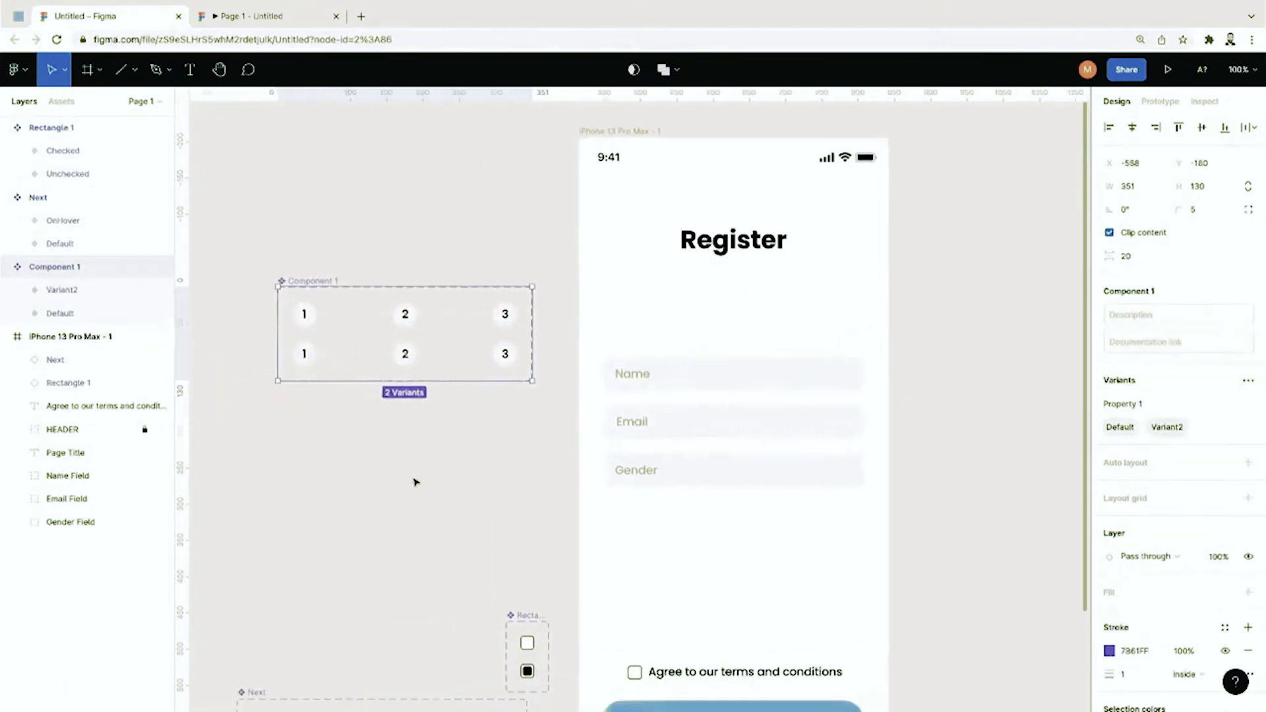
click(413, 434)
click(394, 349)
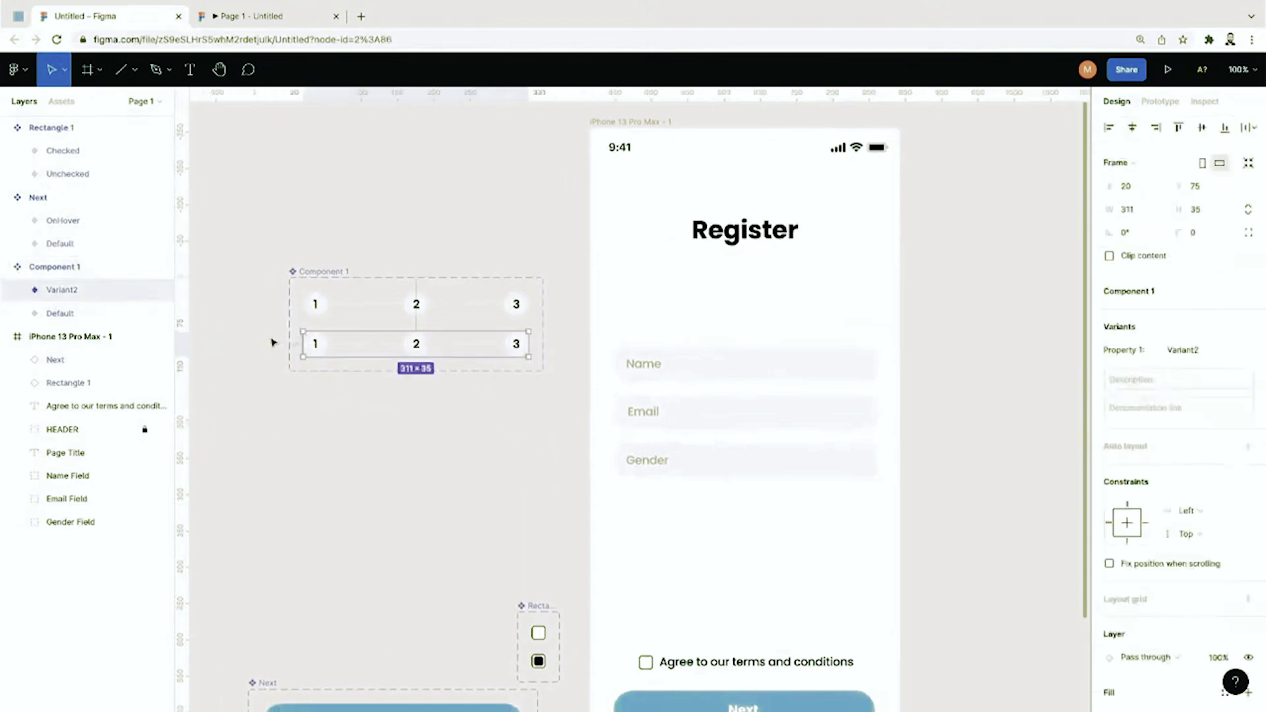
Step: Rename the variants Step=First and Step=Zero, then paste a duplicate variant as Step3
click(79, 317)
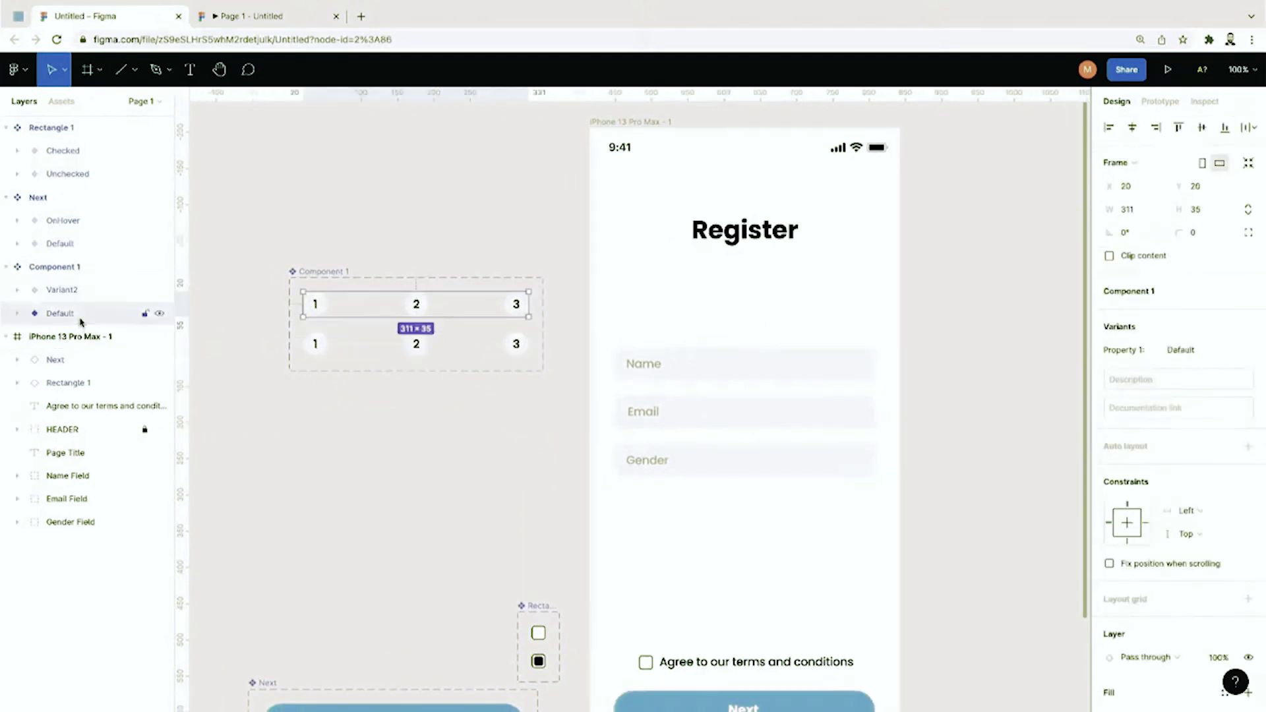
click(74, 300)
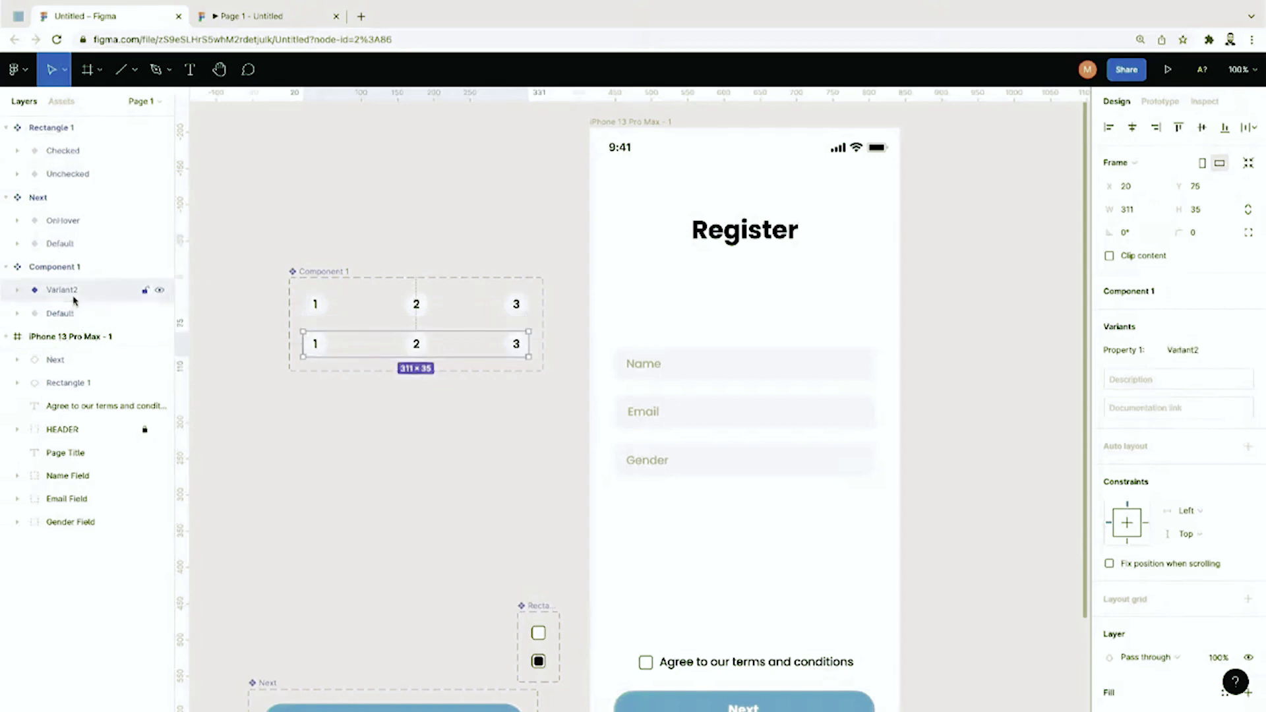
double_click(64, 296)
click(69, 296)
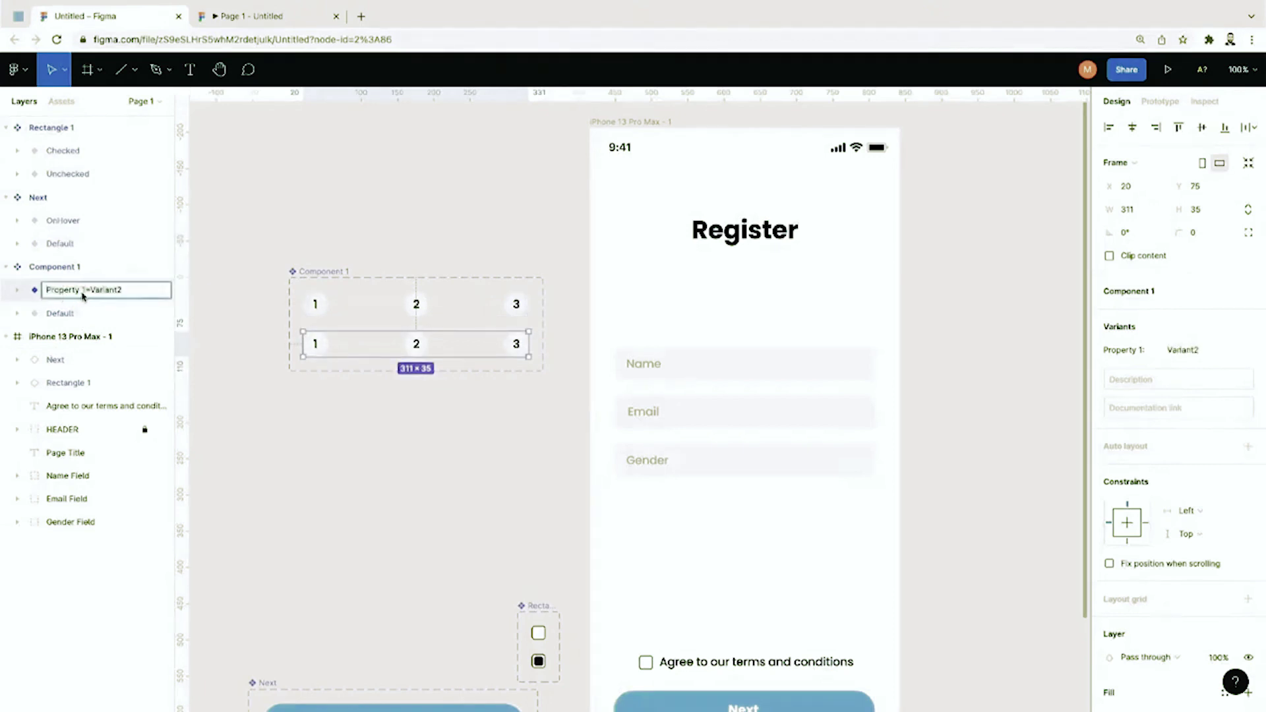
drag(83, 296, 35, 294)
text(Step)
double_click(72, 295)
text(1)
text(irst)
click(87, 316)
double_click(59, 314)
text(Ste)
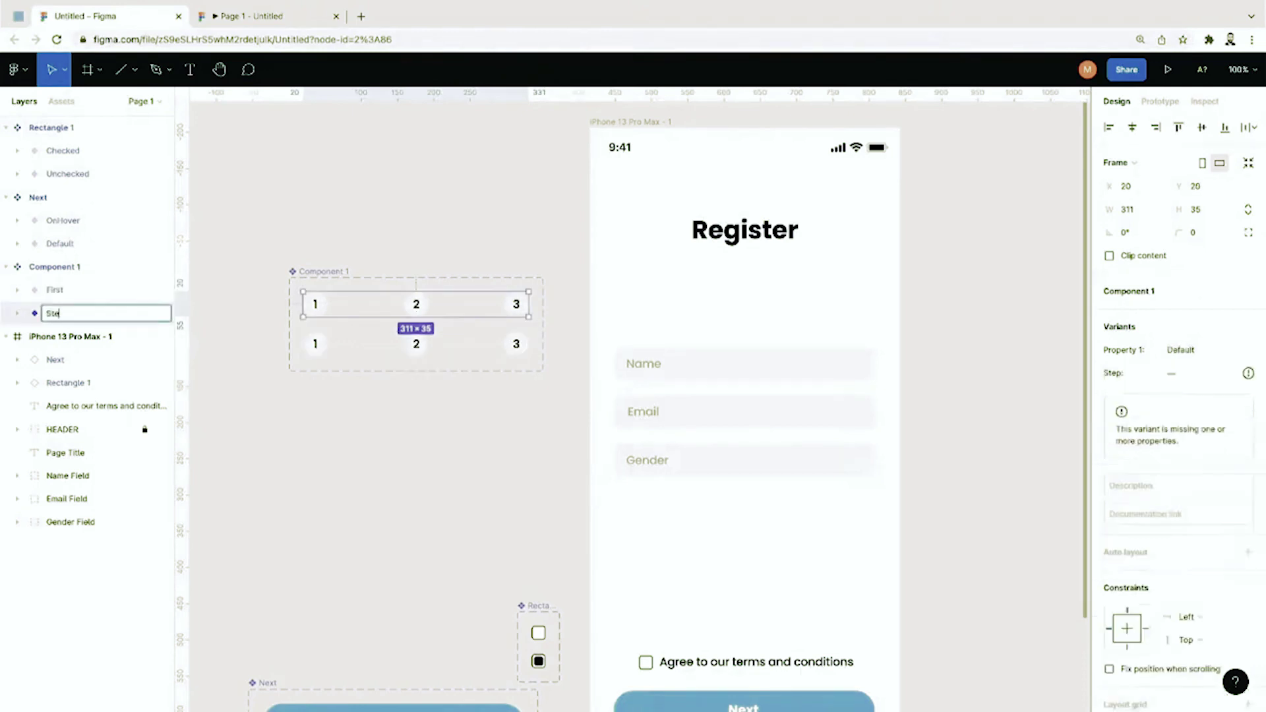
text(p=Zero)
key(Return)
click(59, 290)
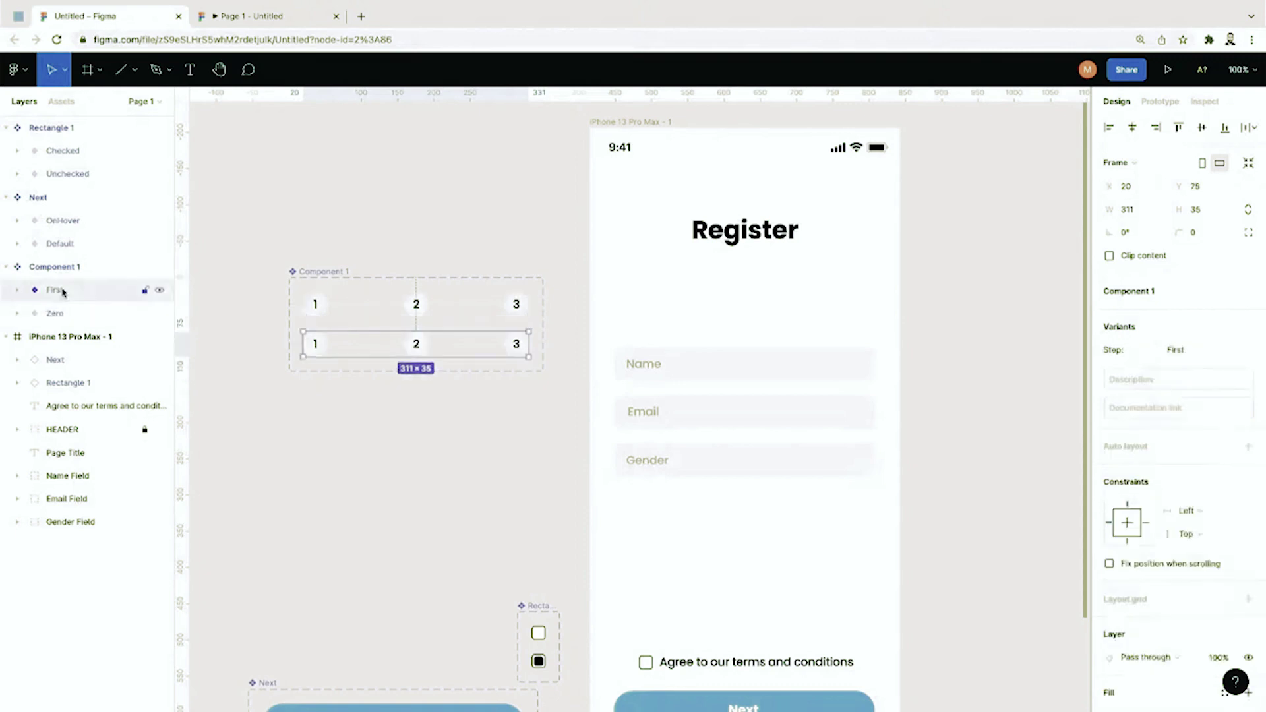
key(ctrl+v)
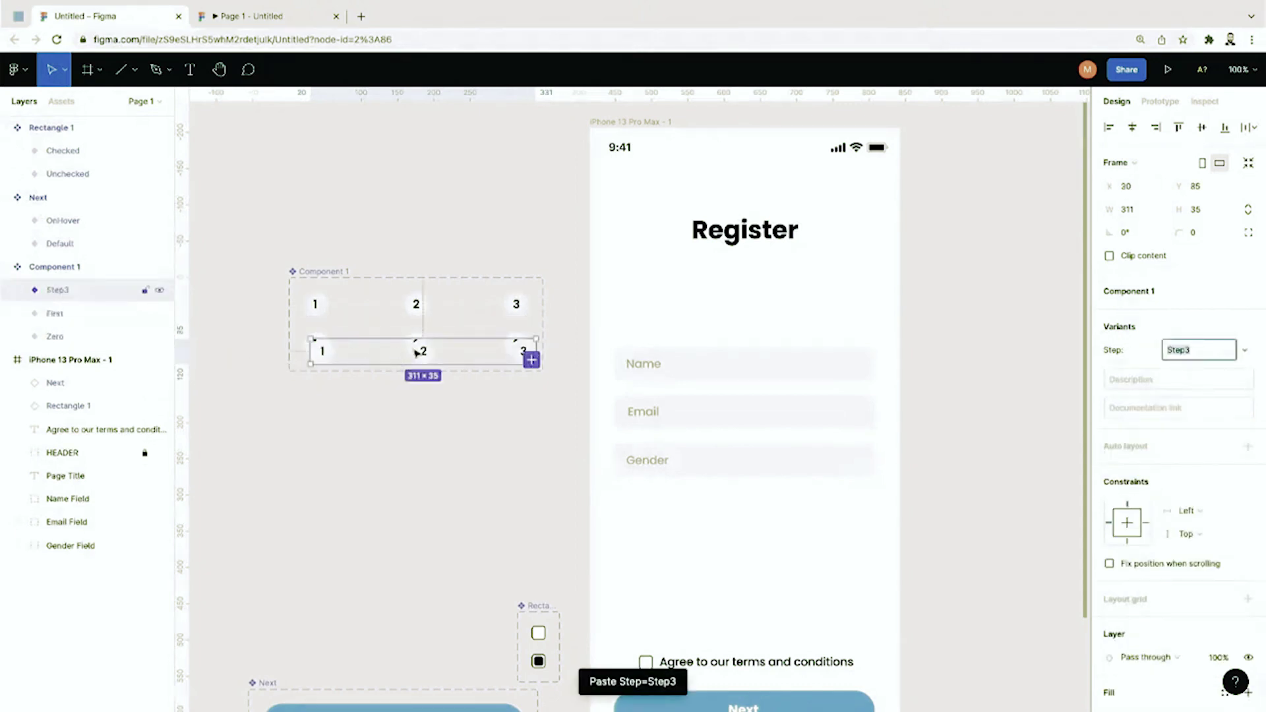
Step: Enlarge the component set, move Step3 into a third row, and undo an extra variant paste
click(303, 373)
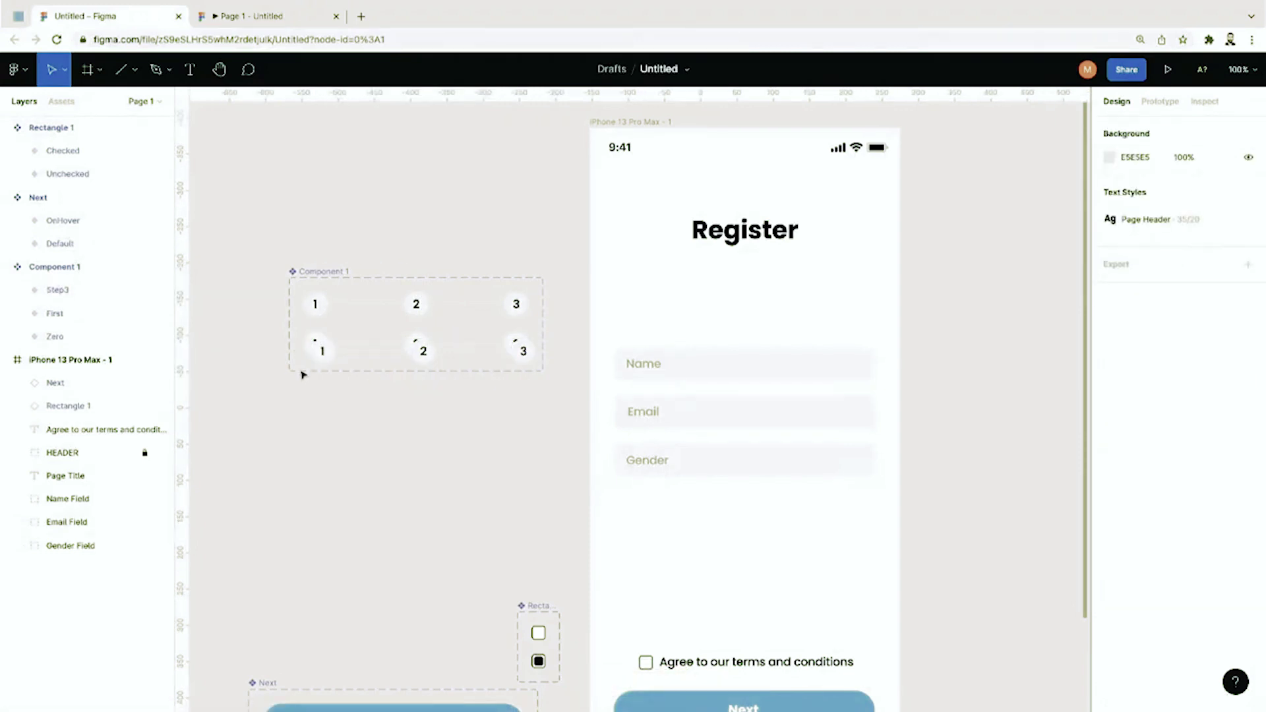
click(309, 286)
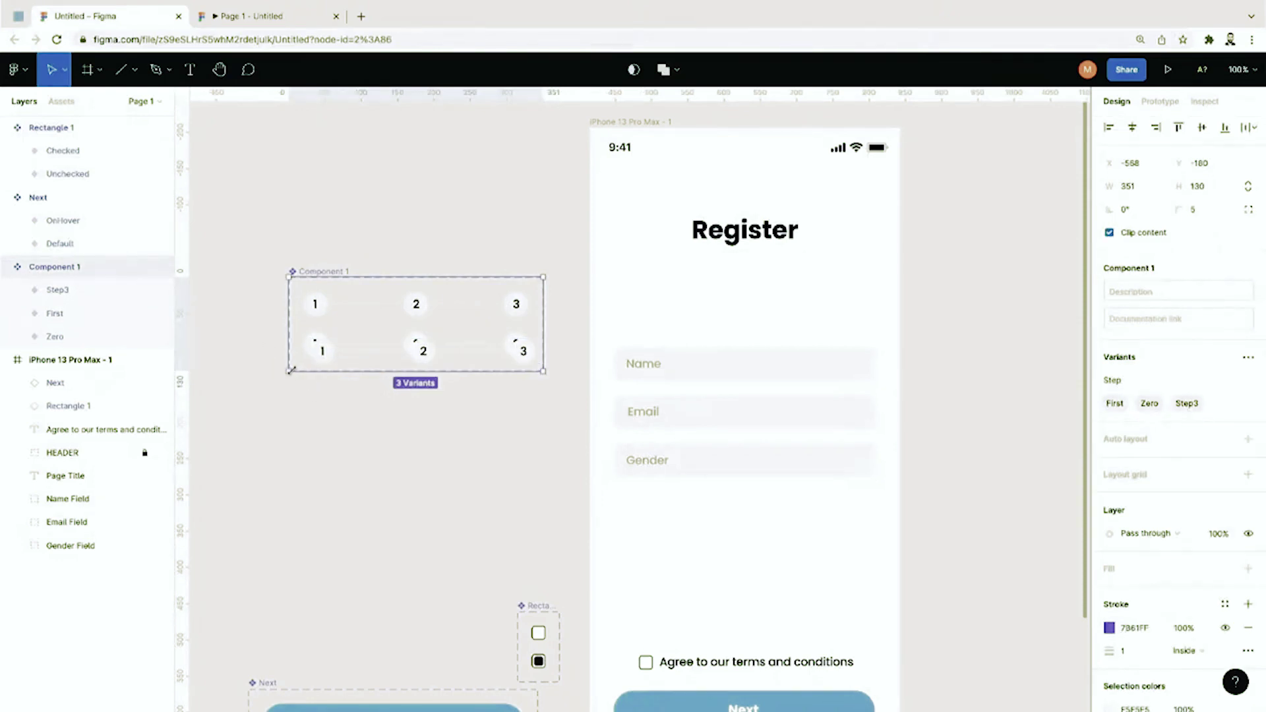
drag(295, 375, 317, 529)
key(Escape)
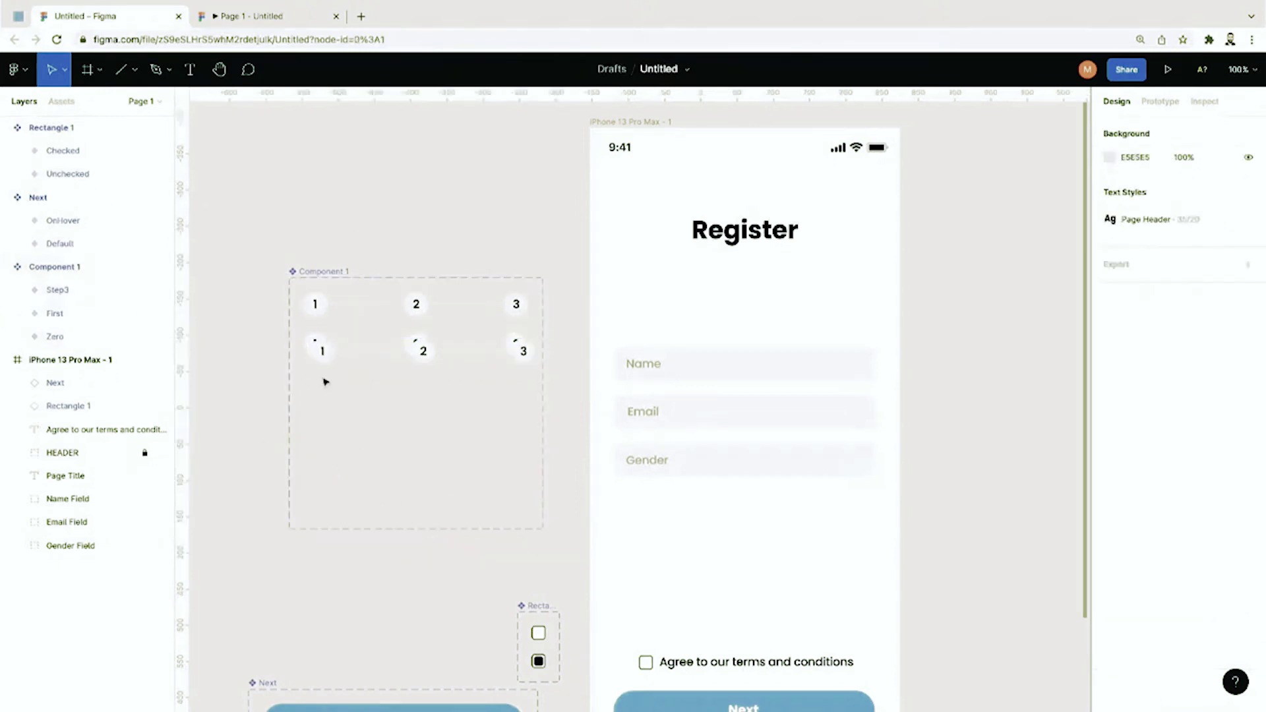
click(321, 351)
drag(321, 351, 317, 388)
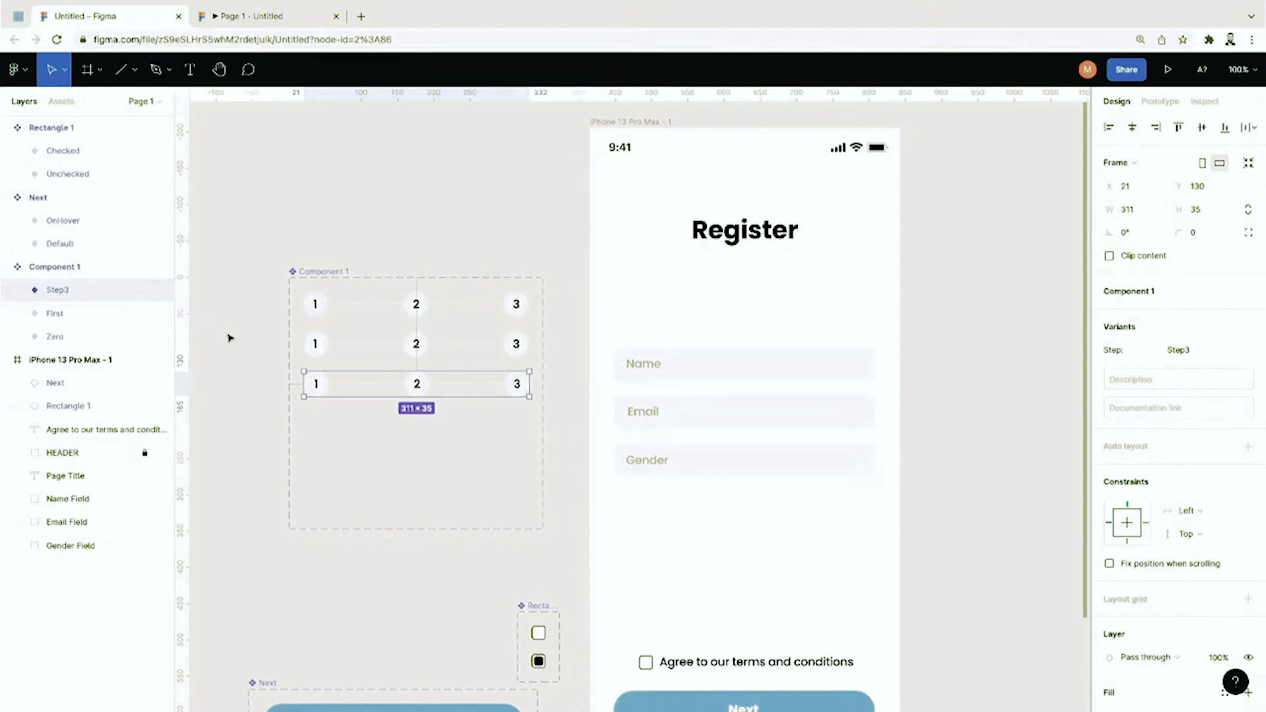
key(ctrl+v)
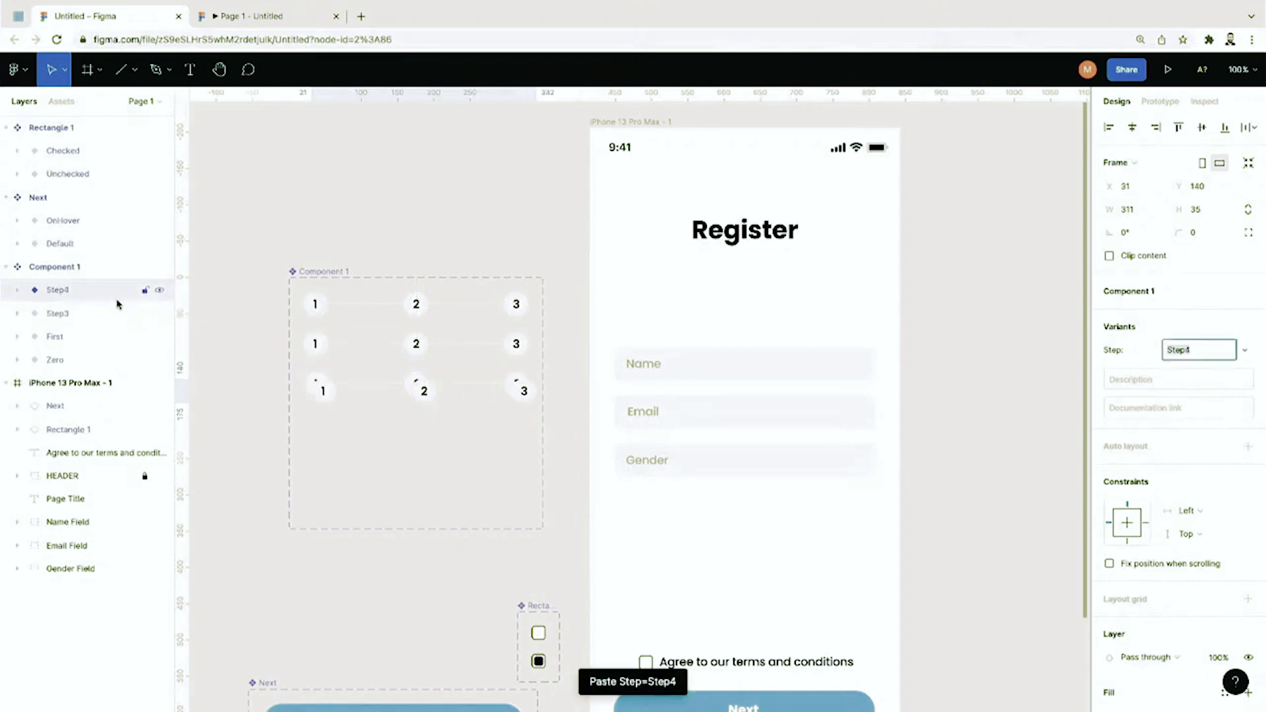
key(ctrl+z)
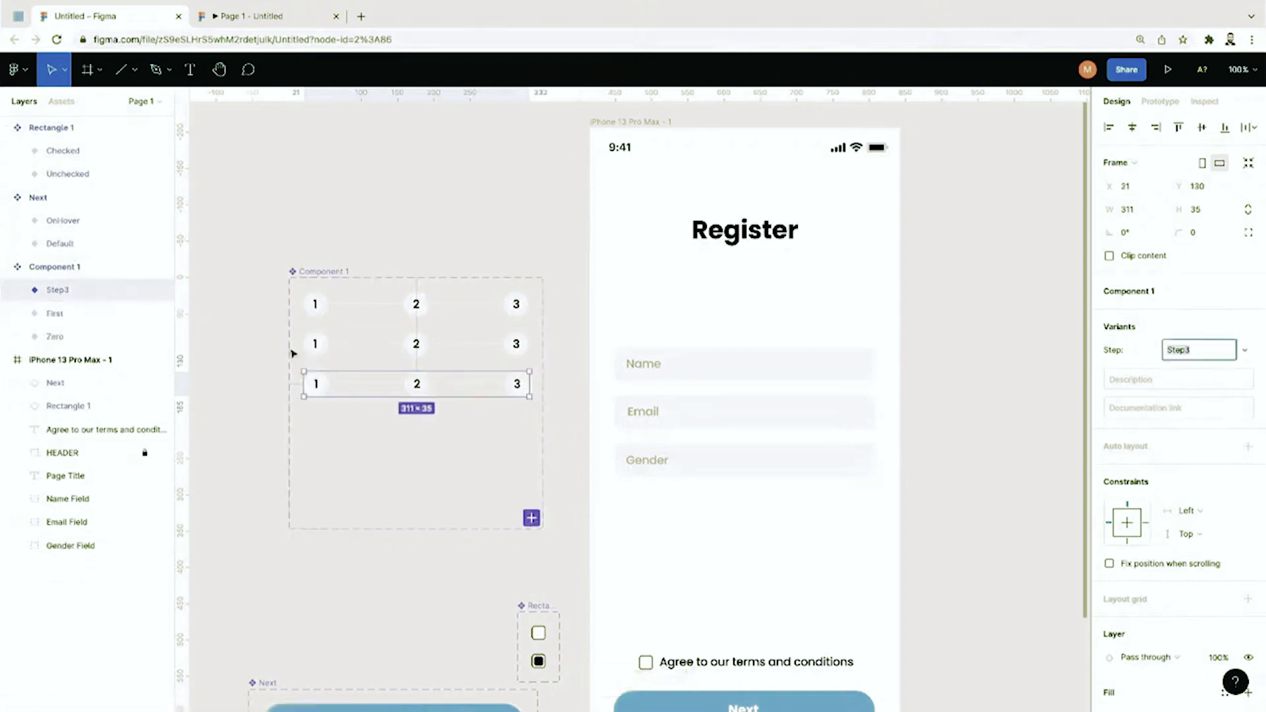
Step: Refit the Component 1 frame and delete the Step3 variant, leaving First and Zero
click(290, 351)
click(336, 370)
key(ctrl+alt+shift+r)
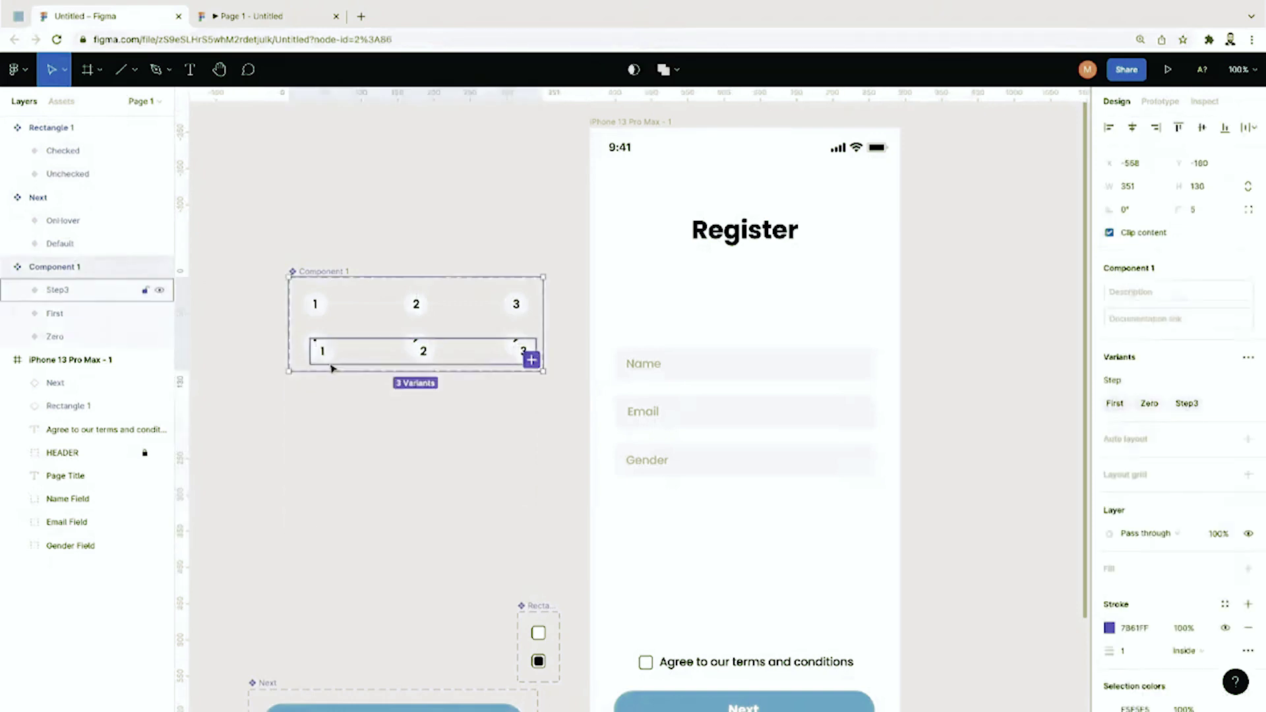
drag(288, 374, 285, 447)
click(204, 354)
click(102, 298)
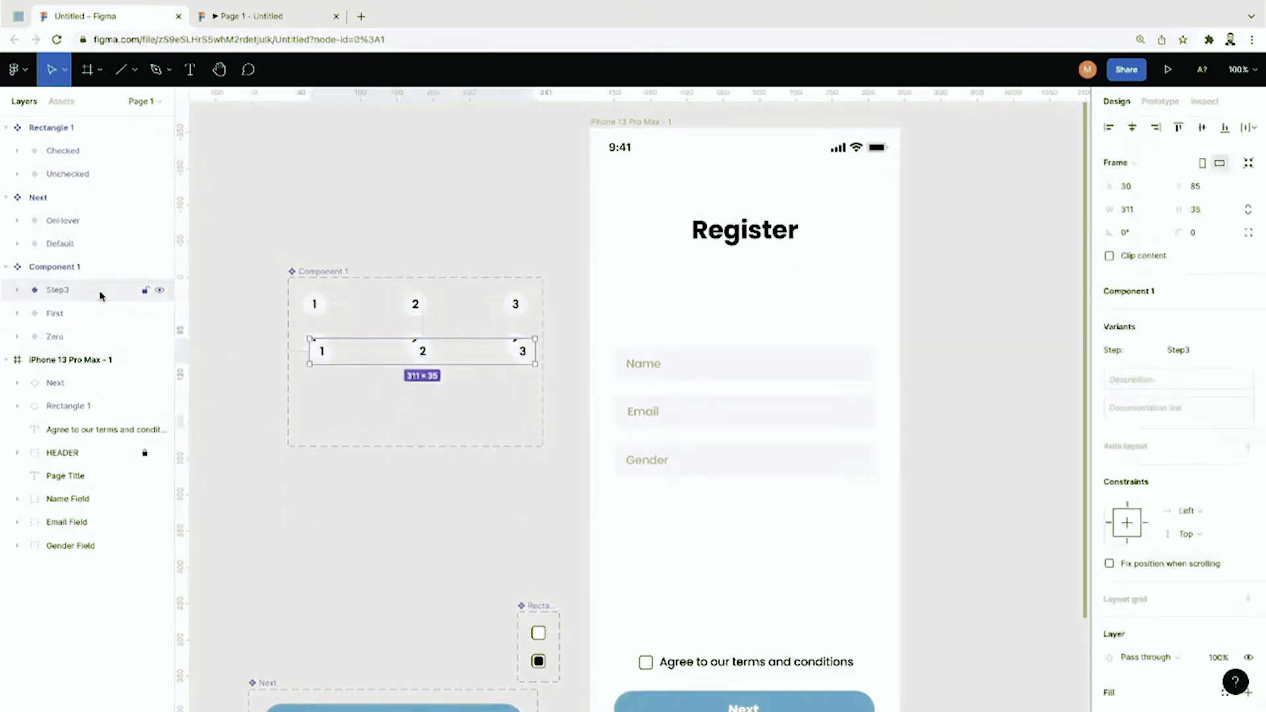
key(Delete)
click(74, 291)
key(ctrl+equal)
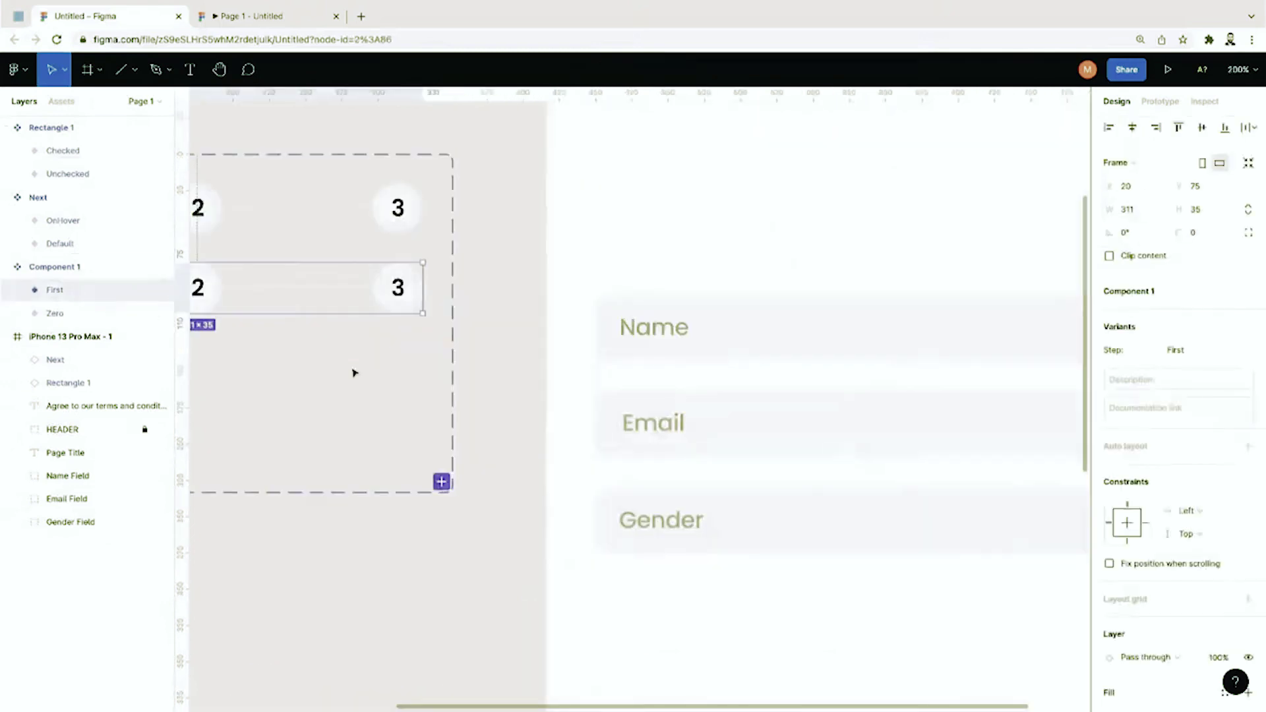
Step: Fill the First variant's first step circle with the document blue 63D0FF
scroll(353, 370, left, 5)
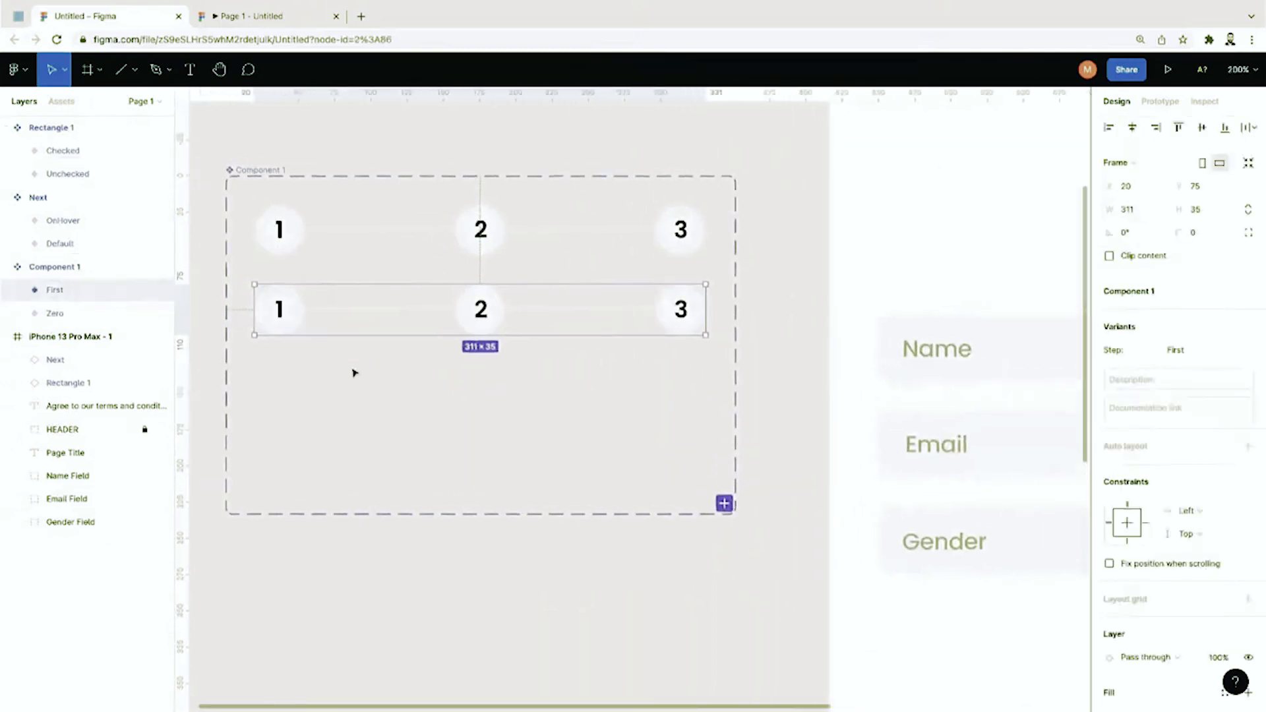
double_click(336, 313)
double_click(338, 314)
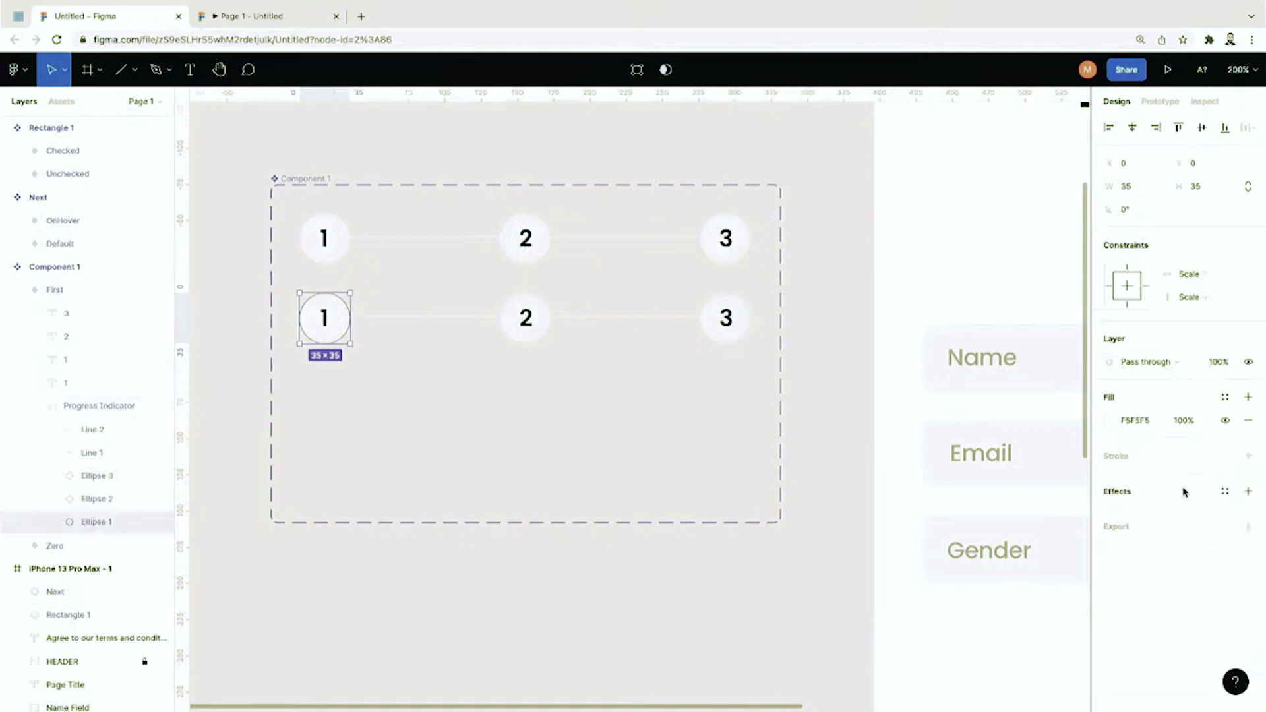
click(1109, 425)
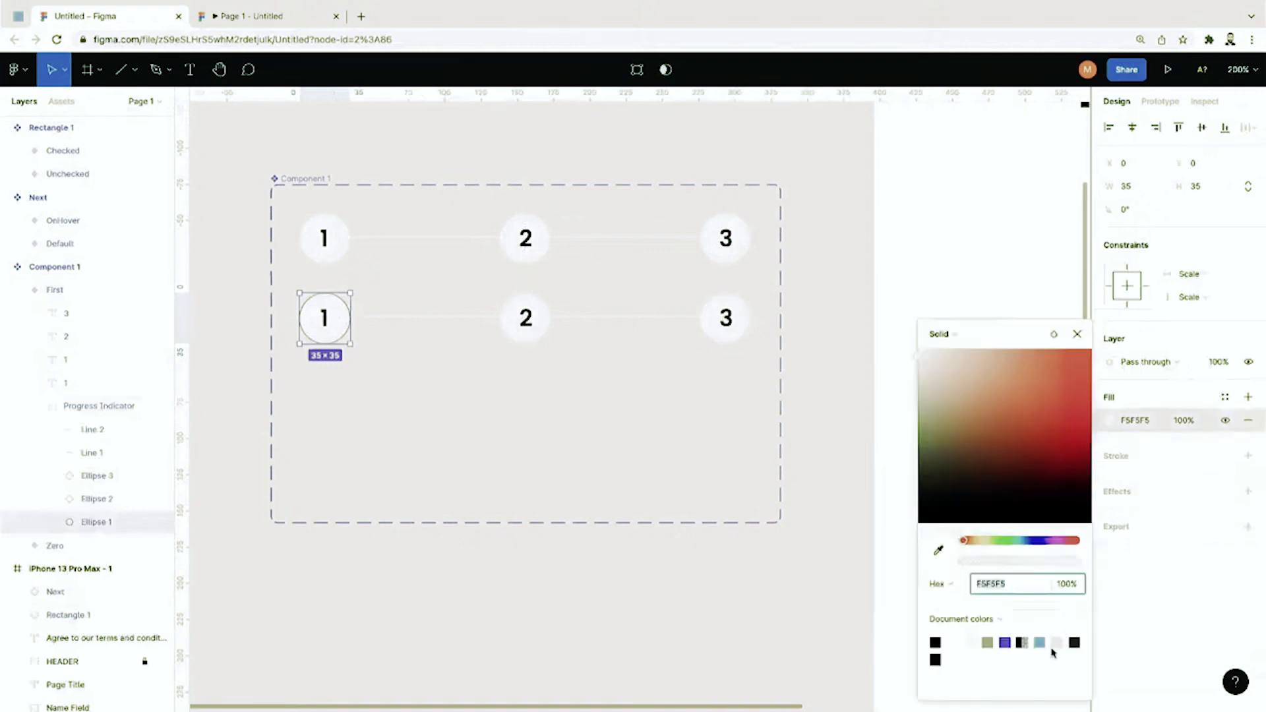
click(1041, 642)
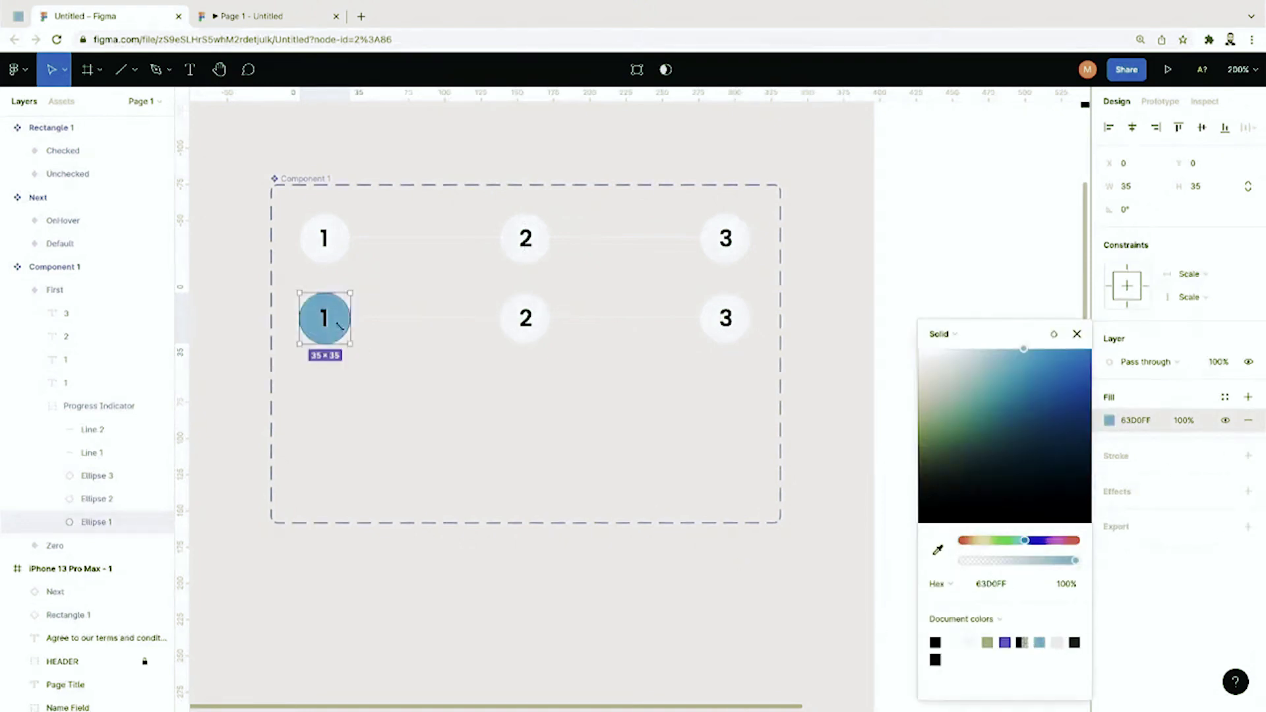
Step: Turn the number 1 inside the first circle white (FFFFFF)
click(325, 320)
double_click(325, 321)
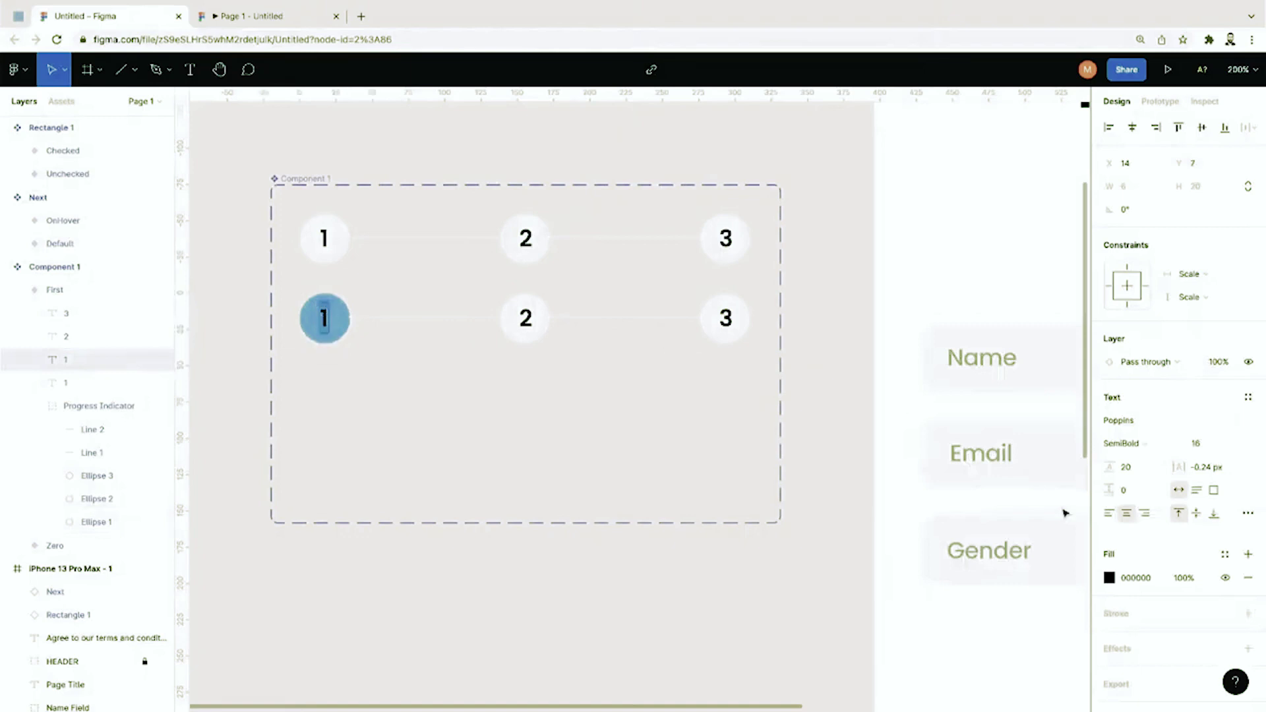
click(1102, 577)
drag(1006, 459, 908, 348)
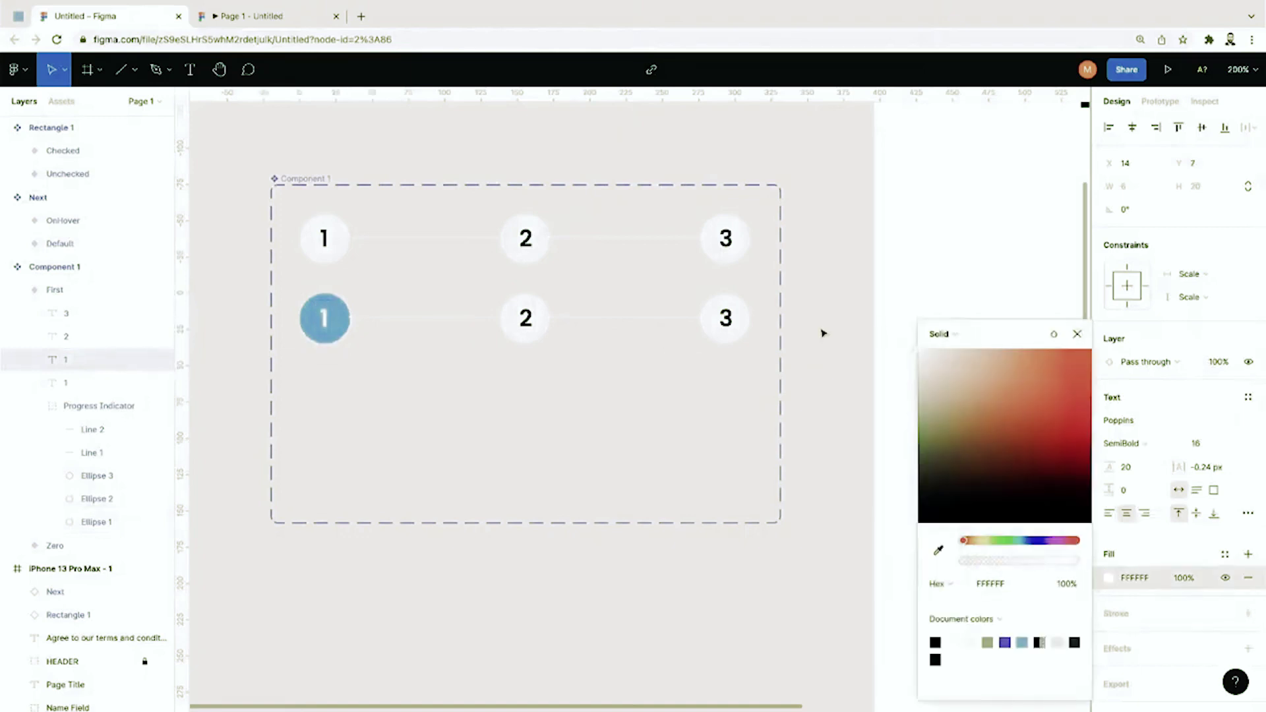
Step: Inspect the First variant's progress indicator group and its first connecting line
click(487, 324)
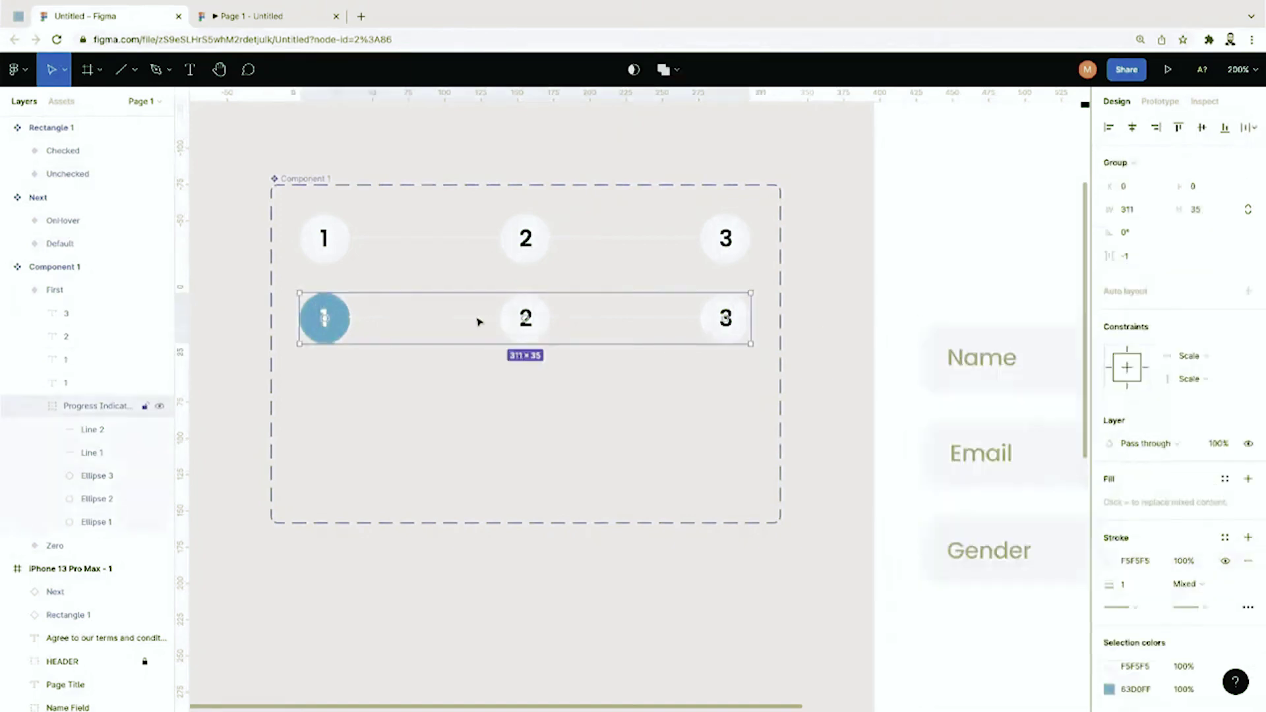
click(418, 368)
click(407, 325)
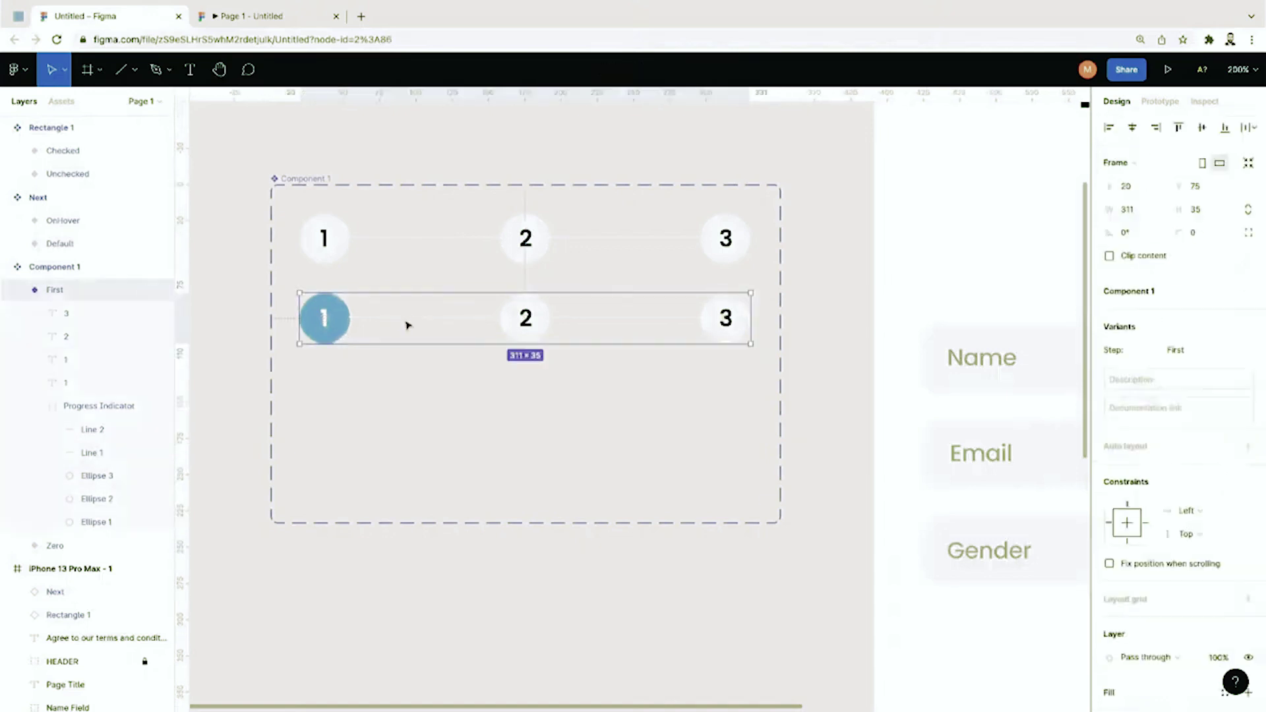
click(387, 324)
scroll(384, 325, up, 5)
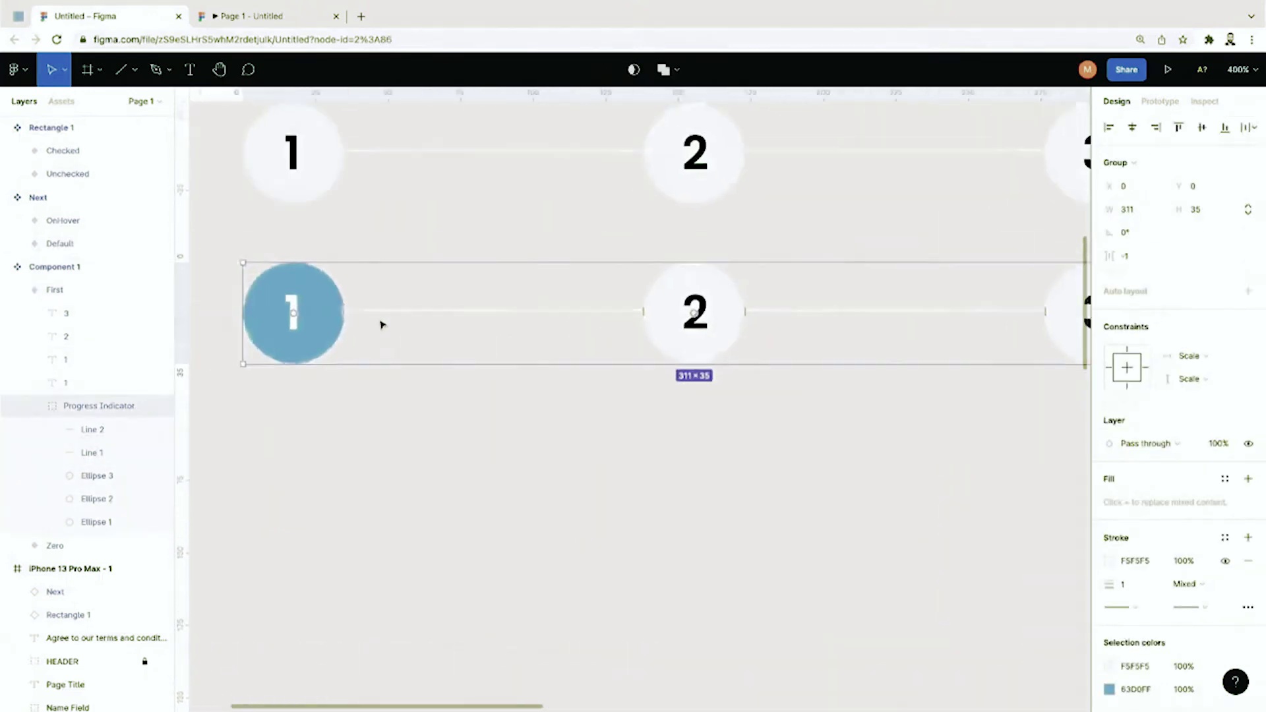
scroll(383, 325, left, 3)
click(438, 334)
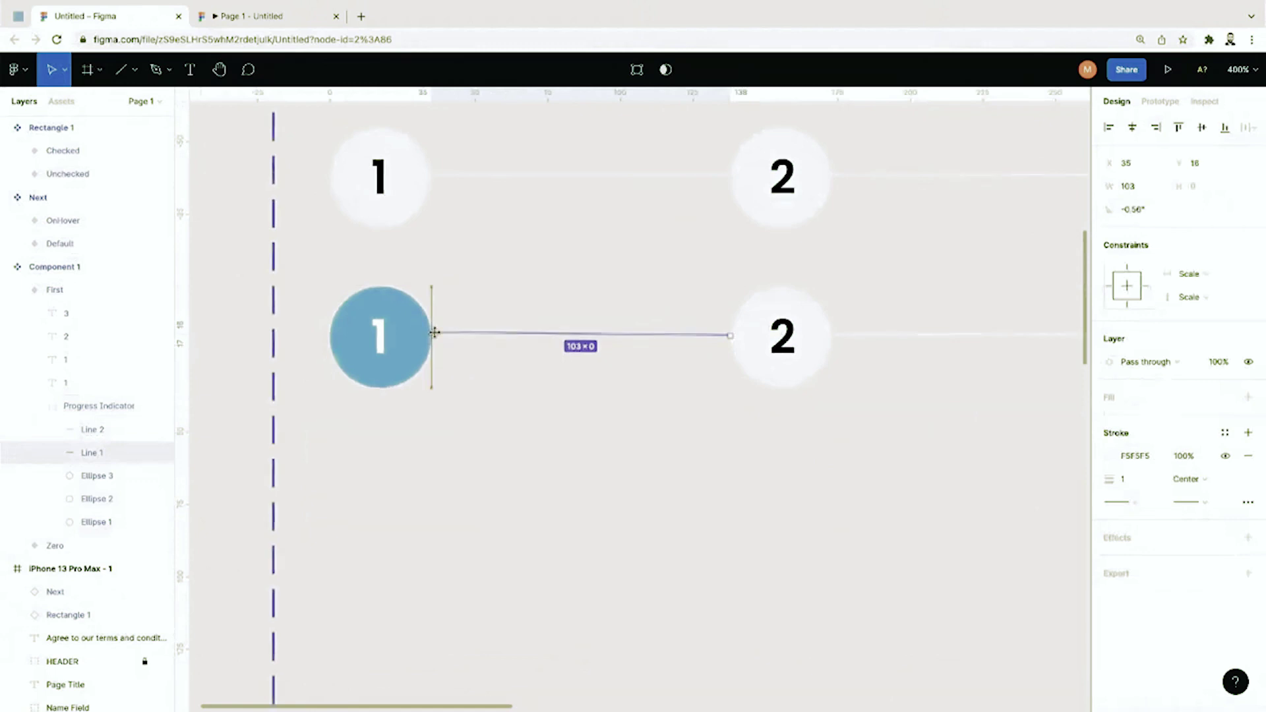
click(455, 368)
scroll(484, 418, down, 6)
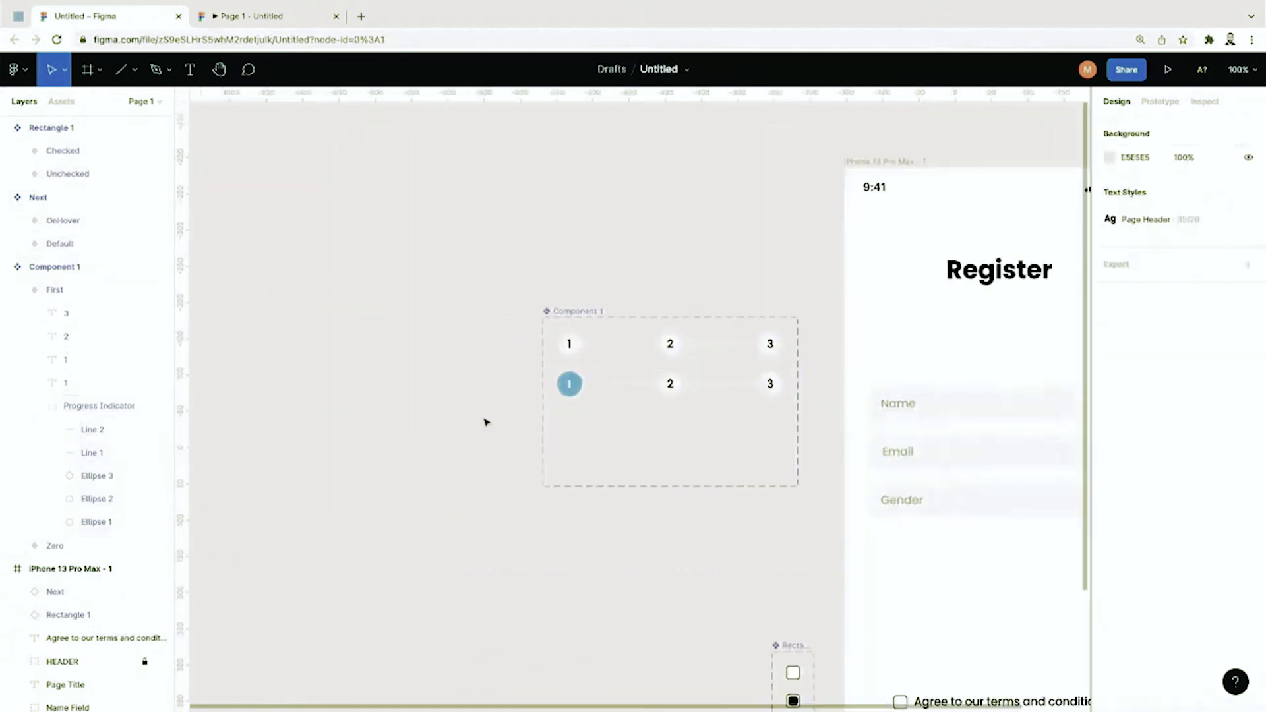
scroll(485, 423, right, 3)
Step: Select the First variant in the Layers panel, collapsing its progress indicator layers
click(452, 366)
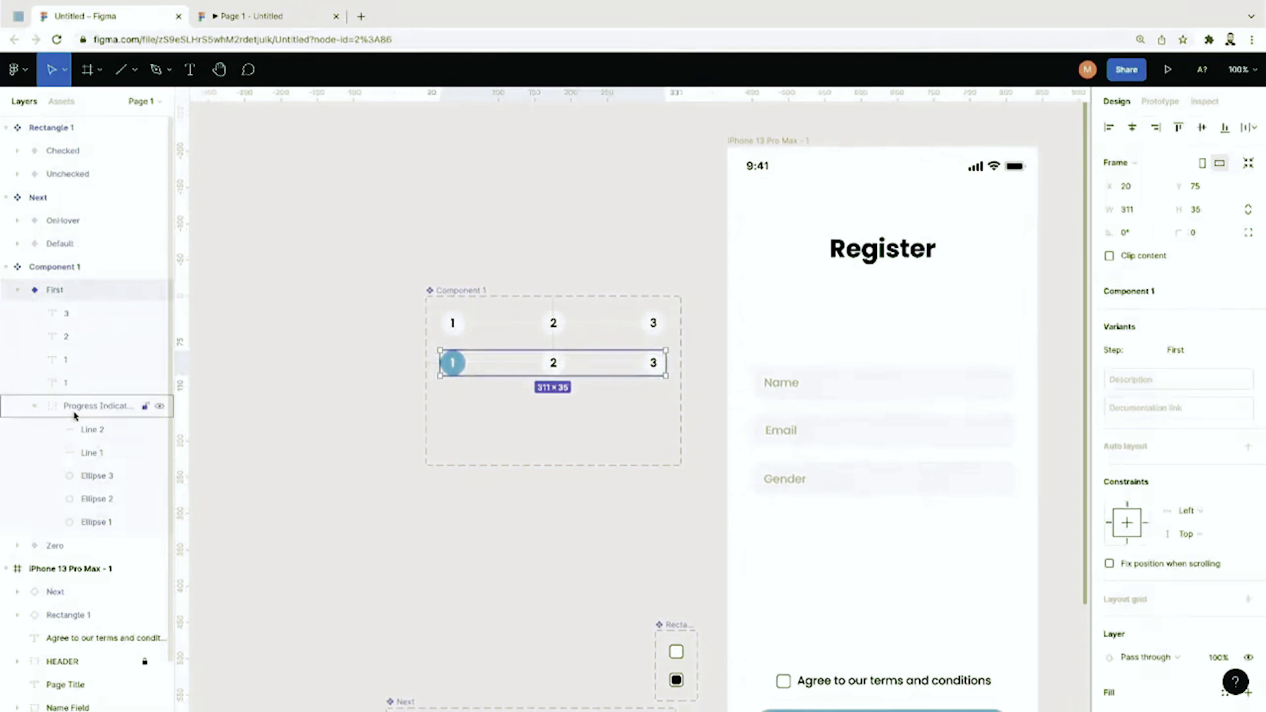
click(35, 406)
click(73, 406)
click(56, 299)
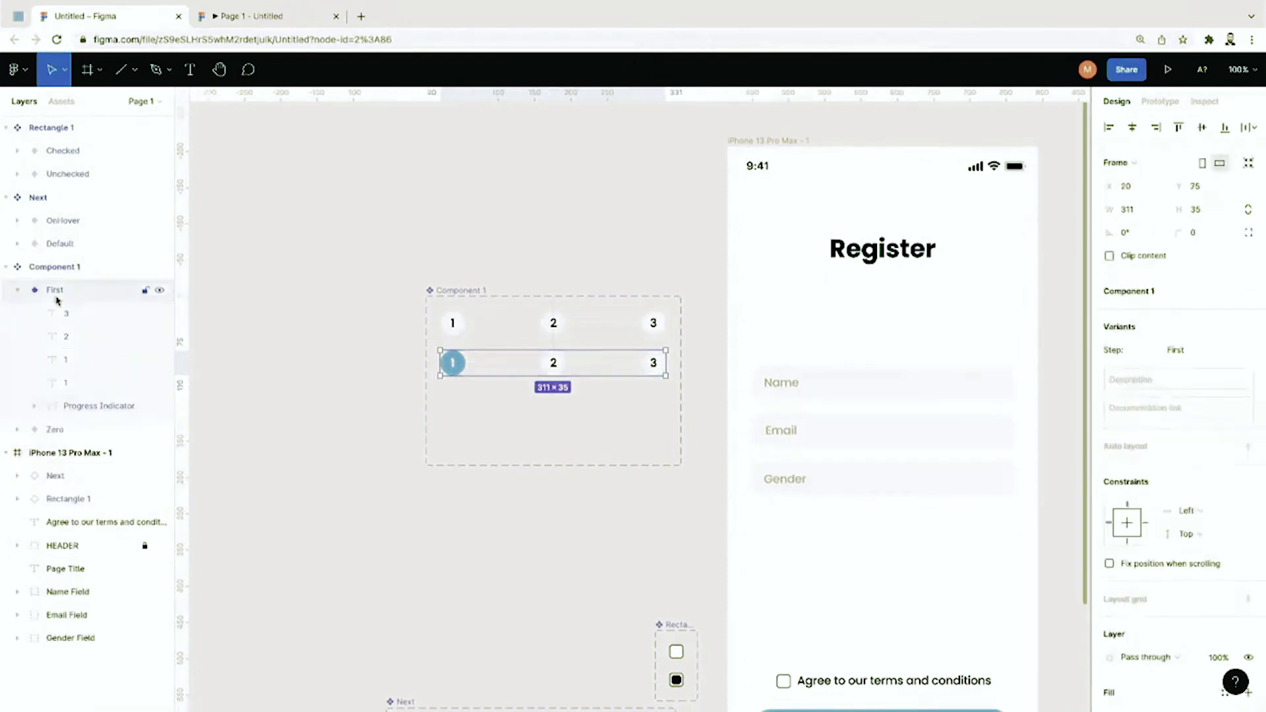
click(35, 408)
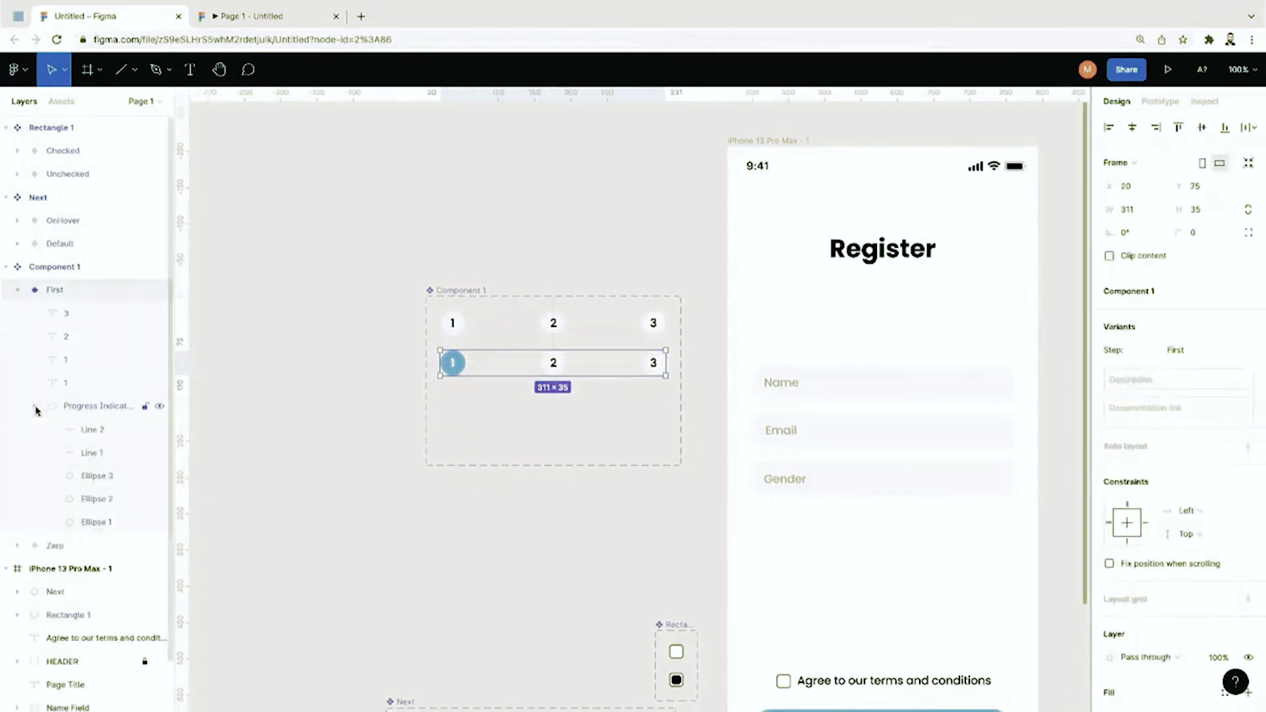
click(67, 407)
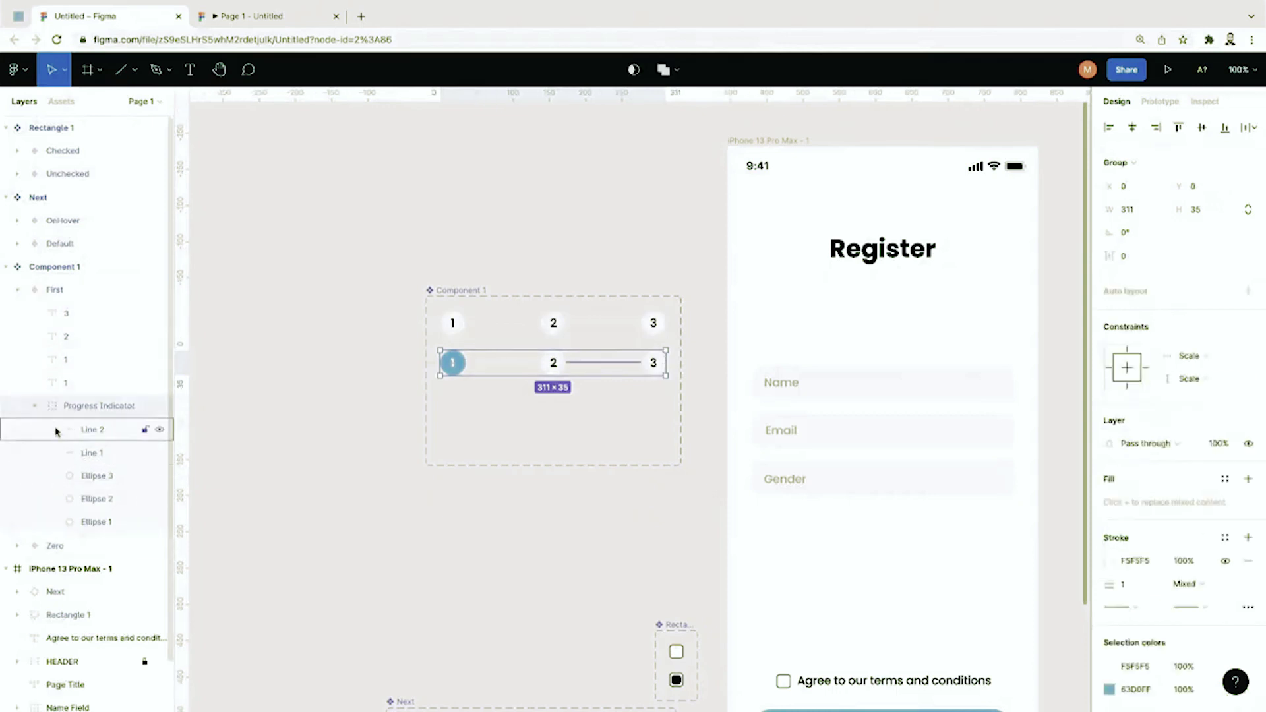
click(35, 408)
click(21, 290)
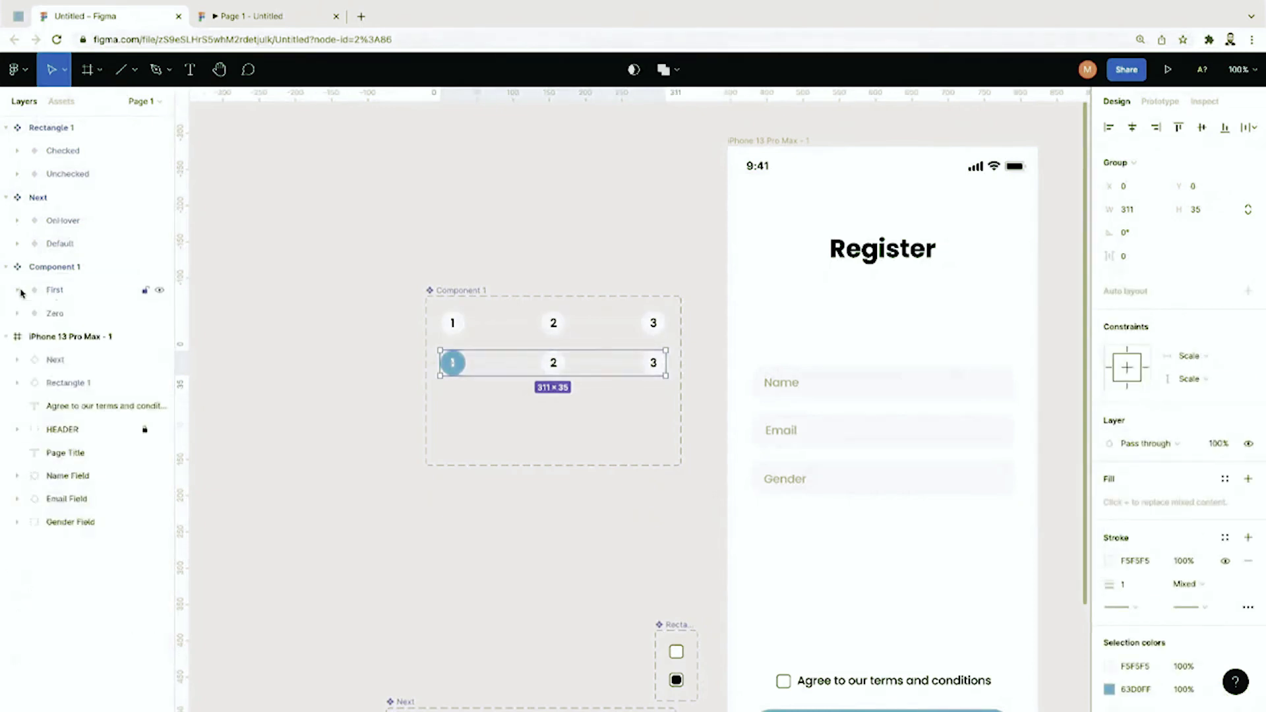
click(47, 314)
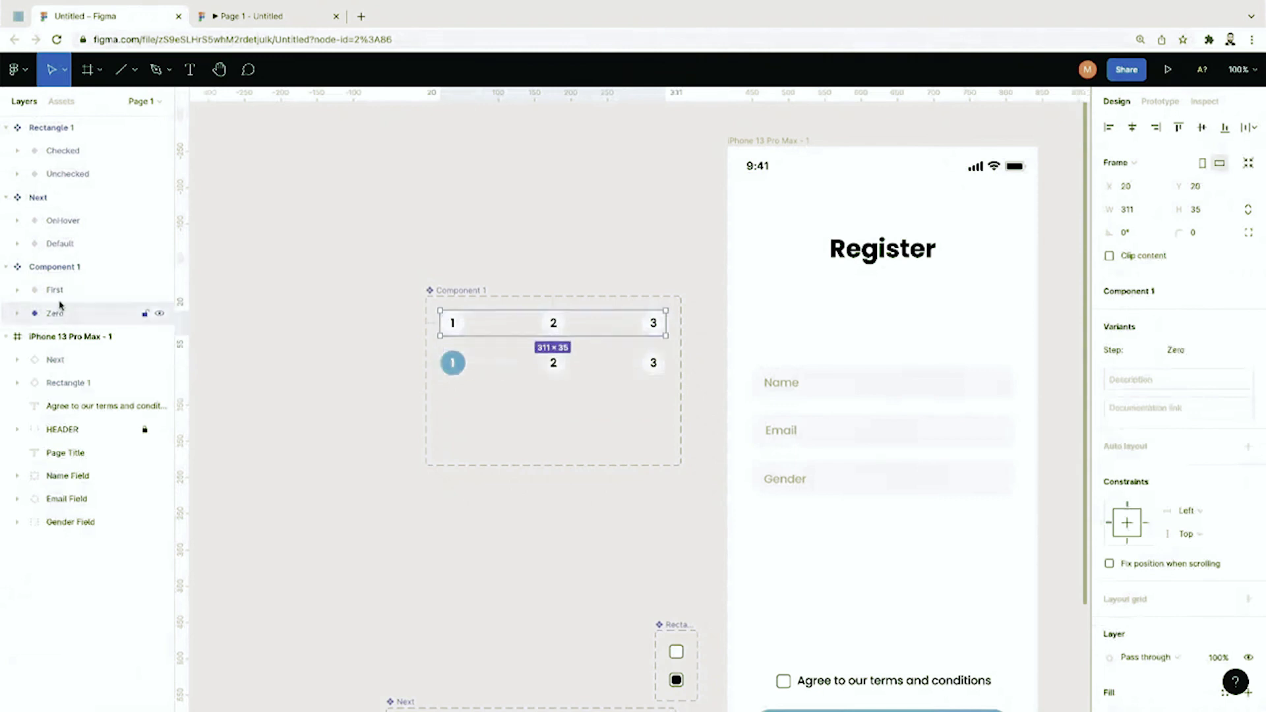
click(59, 295)
Step: Paste a copy of First as a variant named 'Second' and move it to the third row
key(ctrl+v)
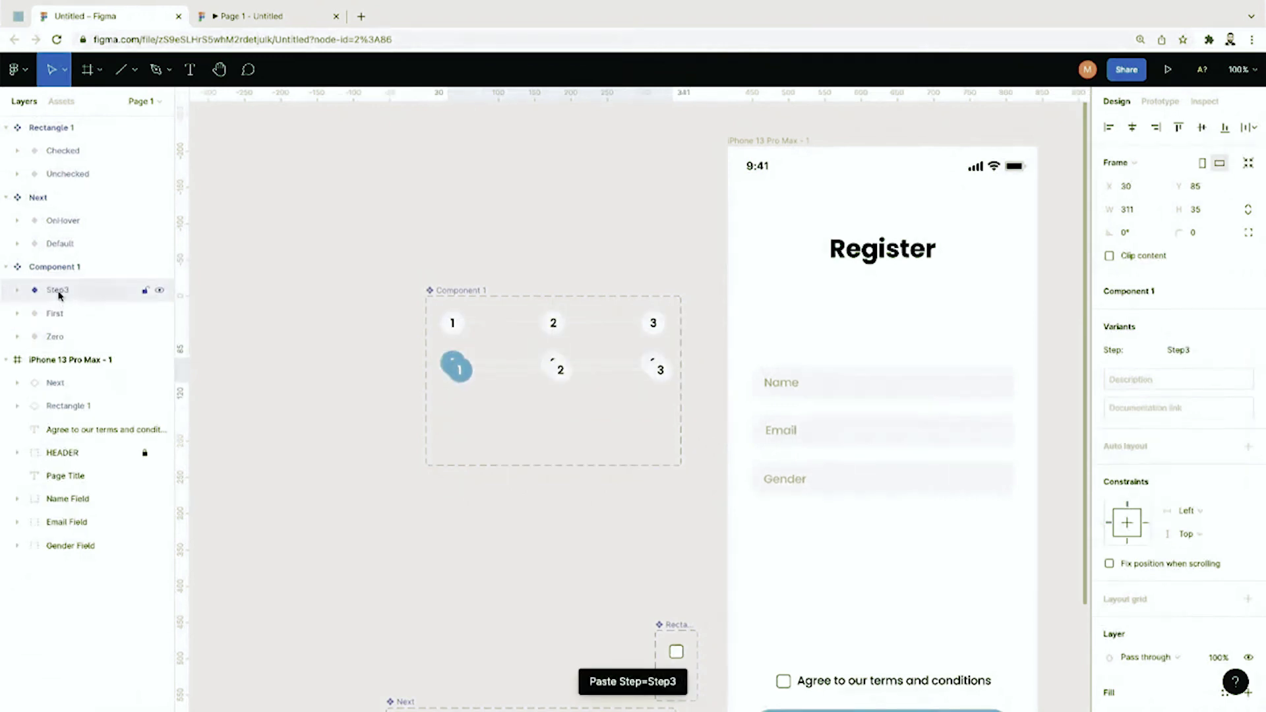
double_click(59, 290)
text(S)
text(ep=Se)
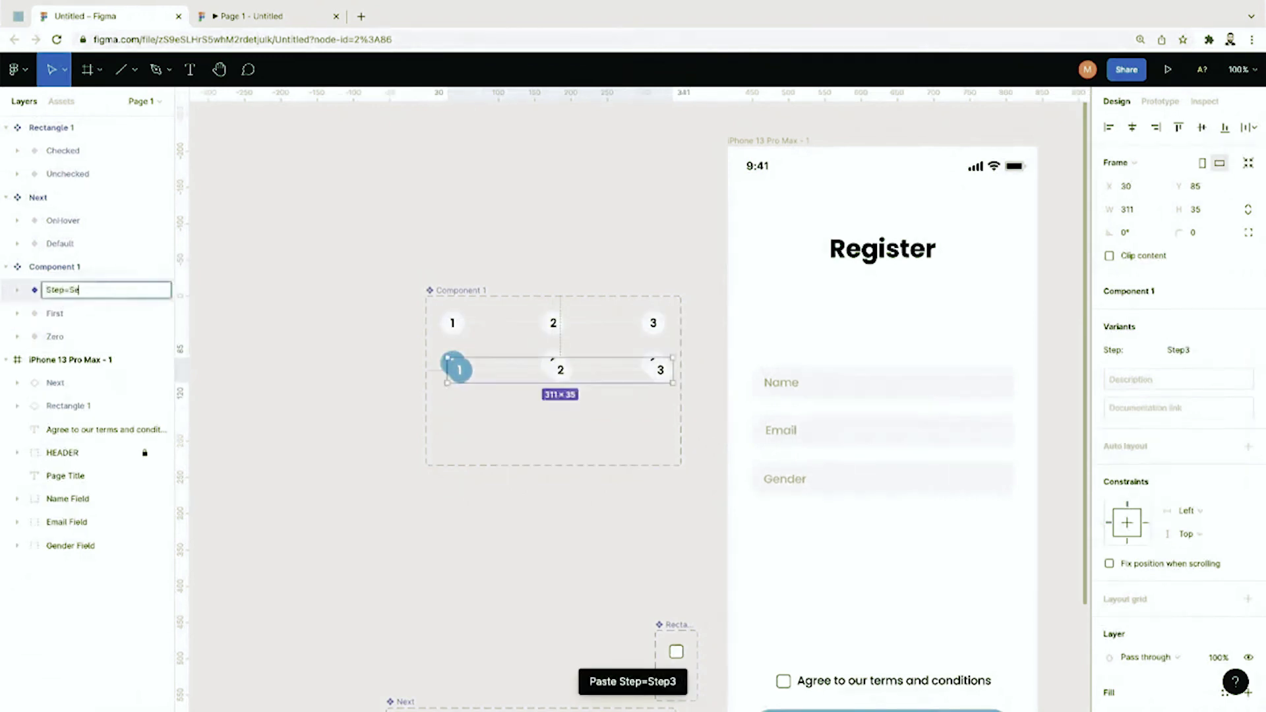
text(cond)
key(Return)
double_click(59, 292)
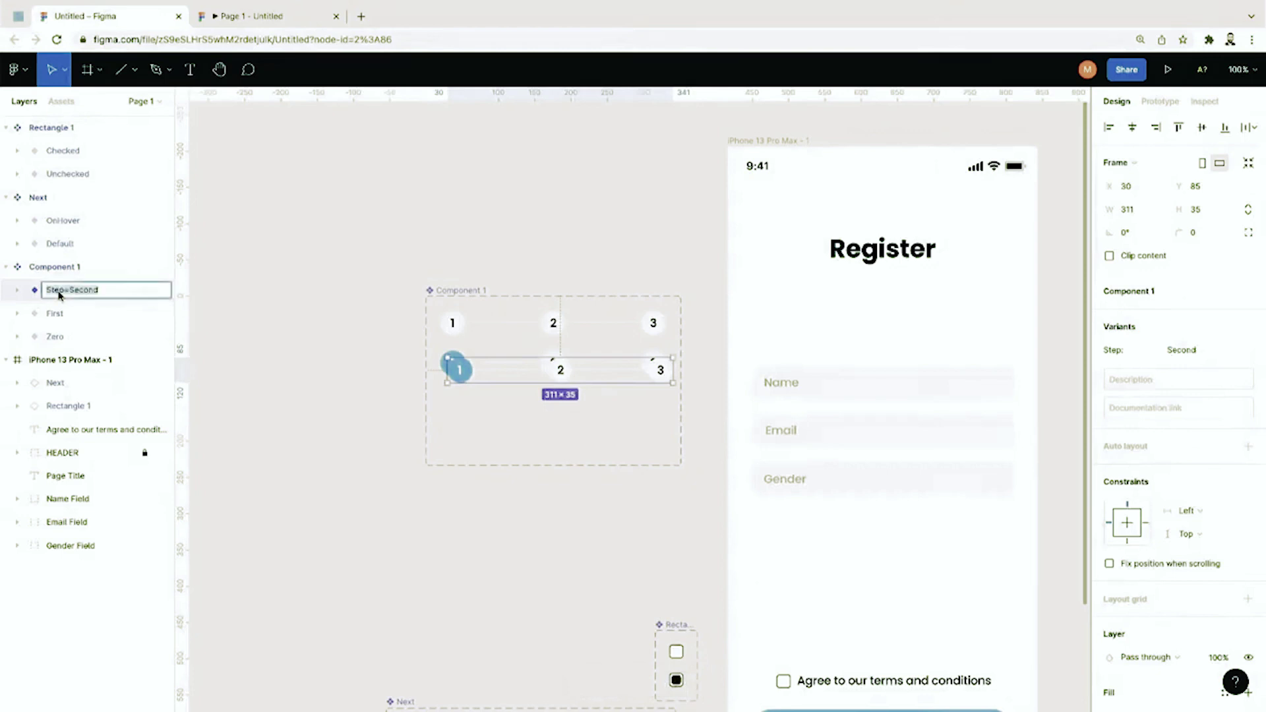
click(63, 292)
key(Return)
drag(460, 380, 458, 414)
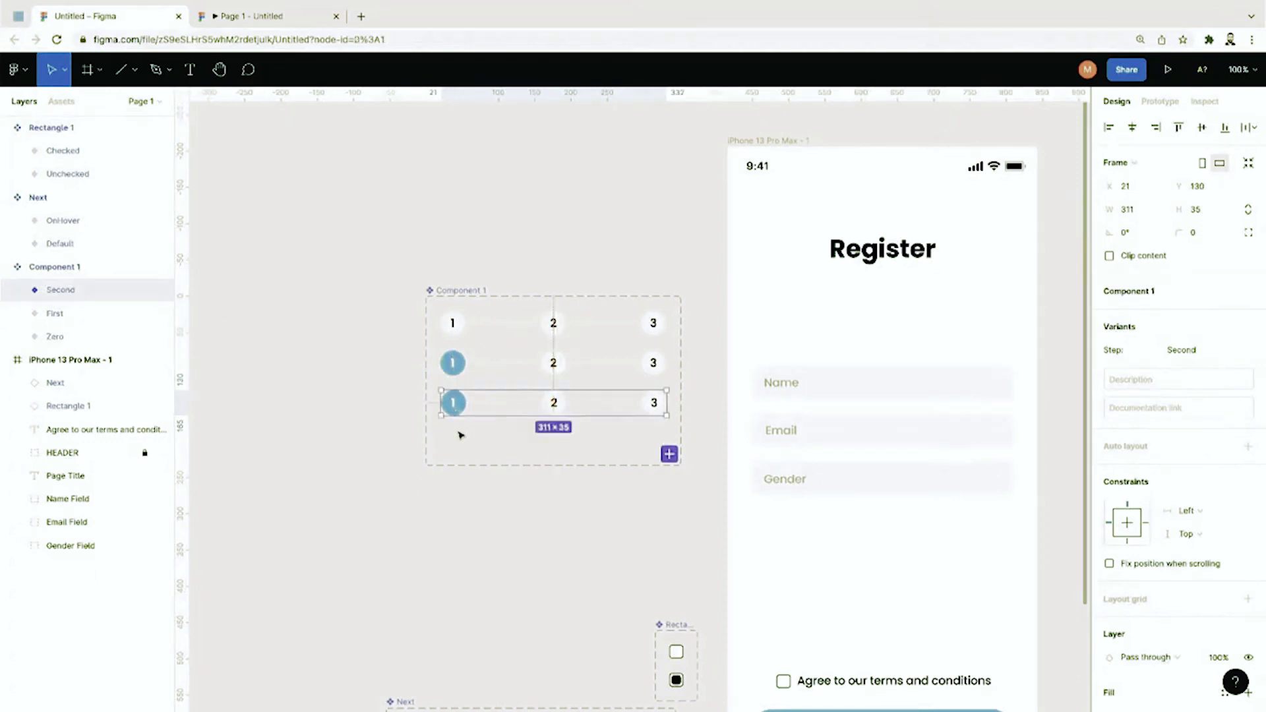
key(ctrl+plus)
Step: Colour the connecting line after the first circle blue in the Second variant
double_click(425, 410)
double_click(427, 405)
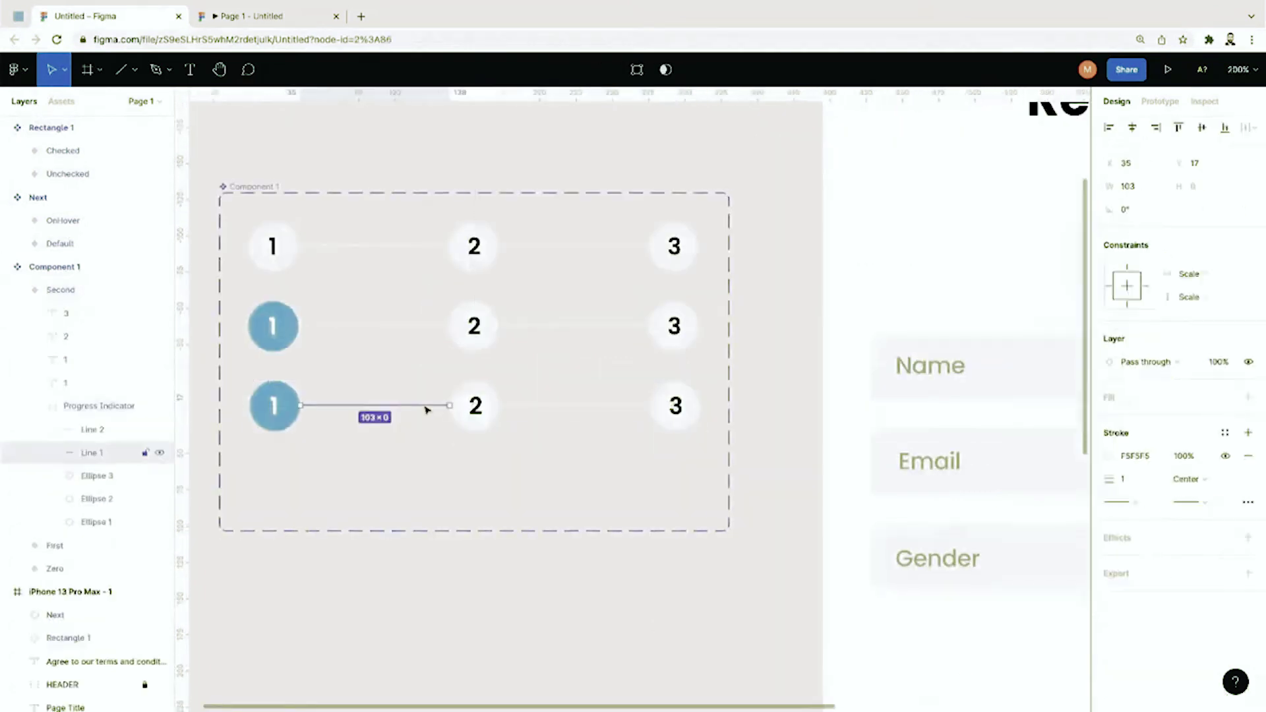
click(1108, 457)
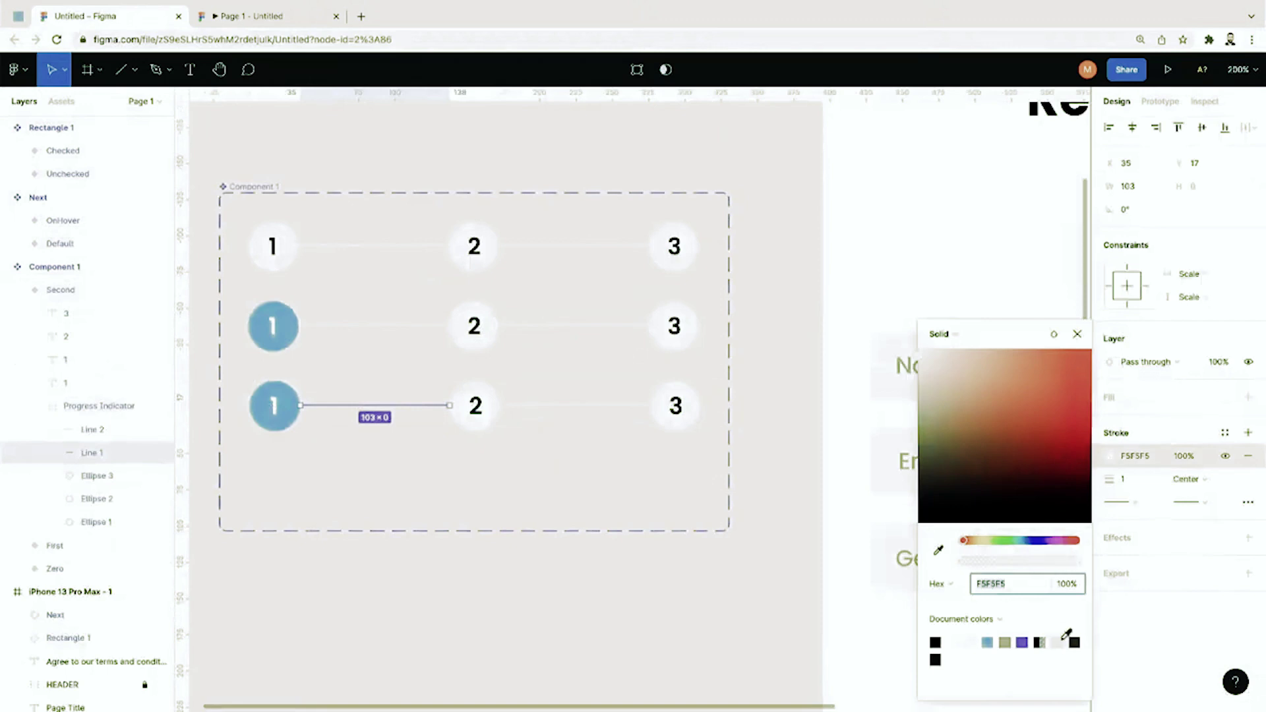
click(988, 641)
Step: Fill the second circle blue and make its number 2 white (FFFFFF)
double_click(493, 403)
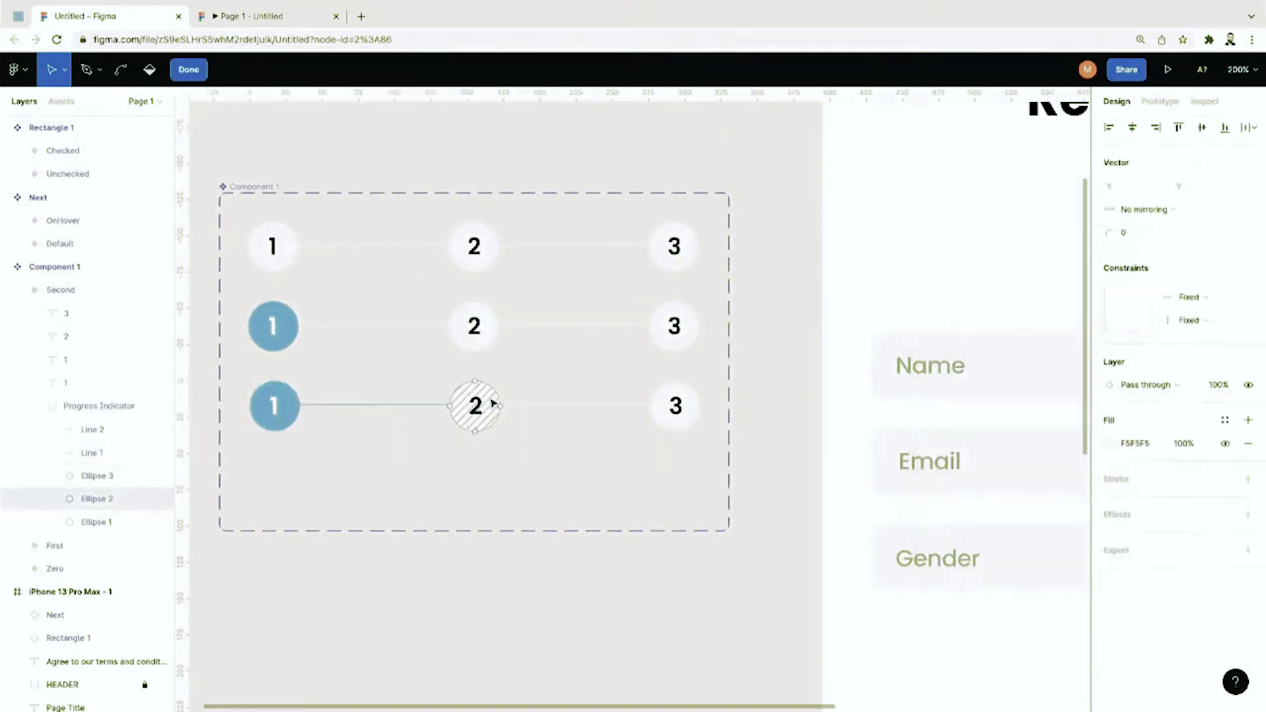
click(1109, 443)
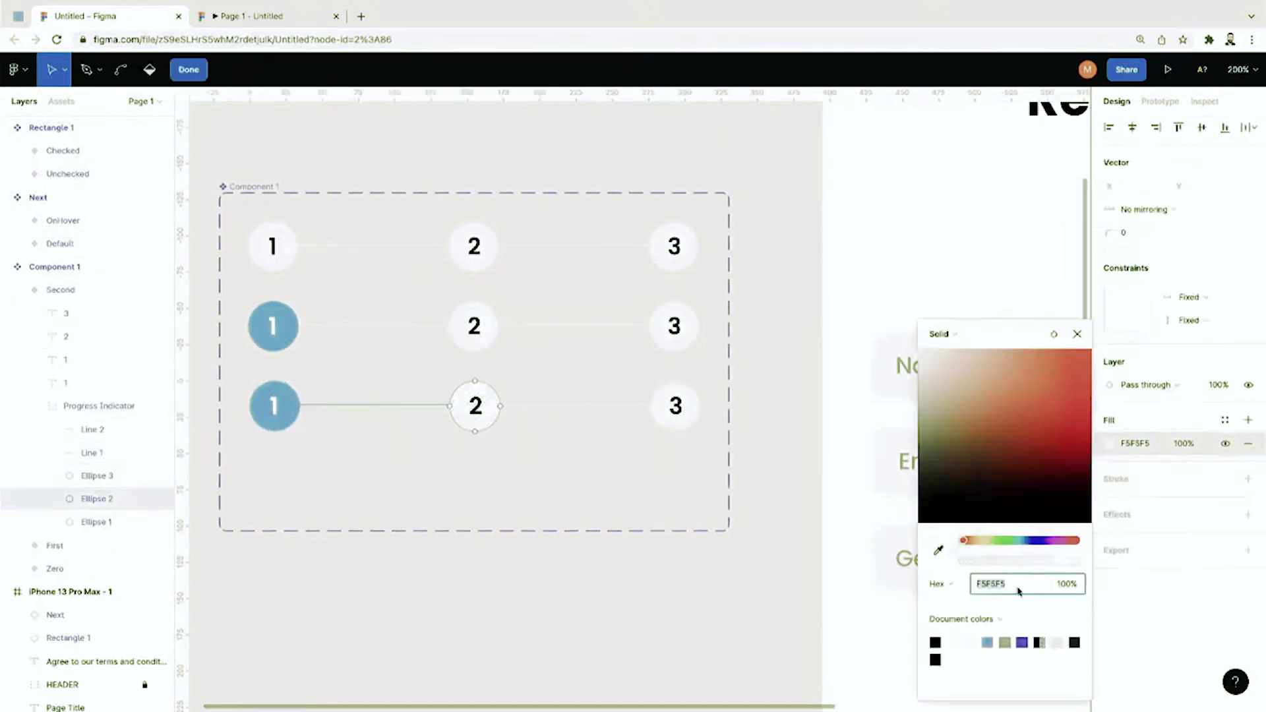
click(987, 642)
click(470, 400)
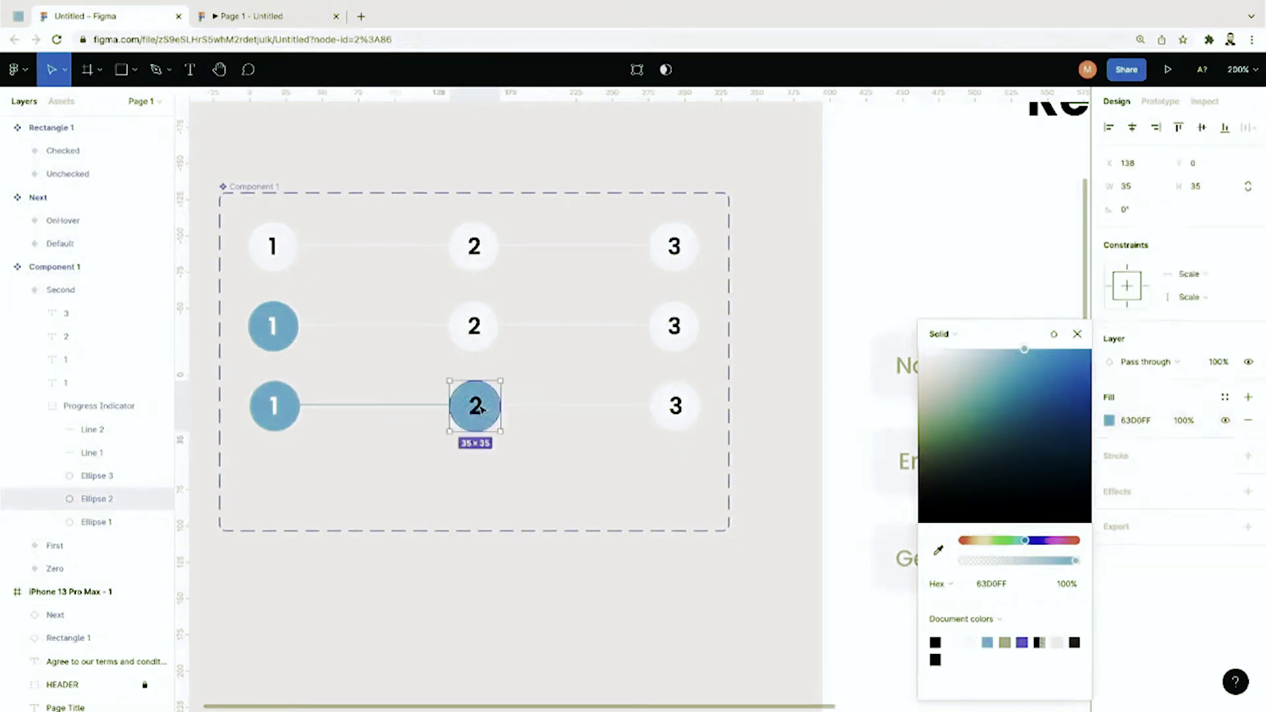
click(1109, 578)
drag(989, 464, 879, 310)
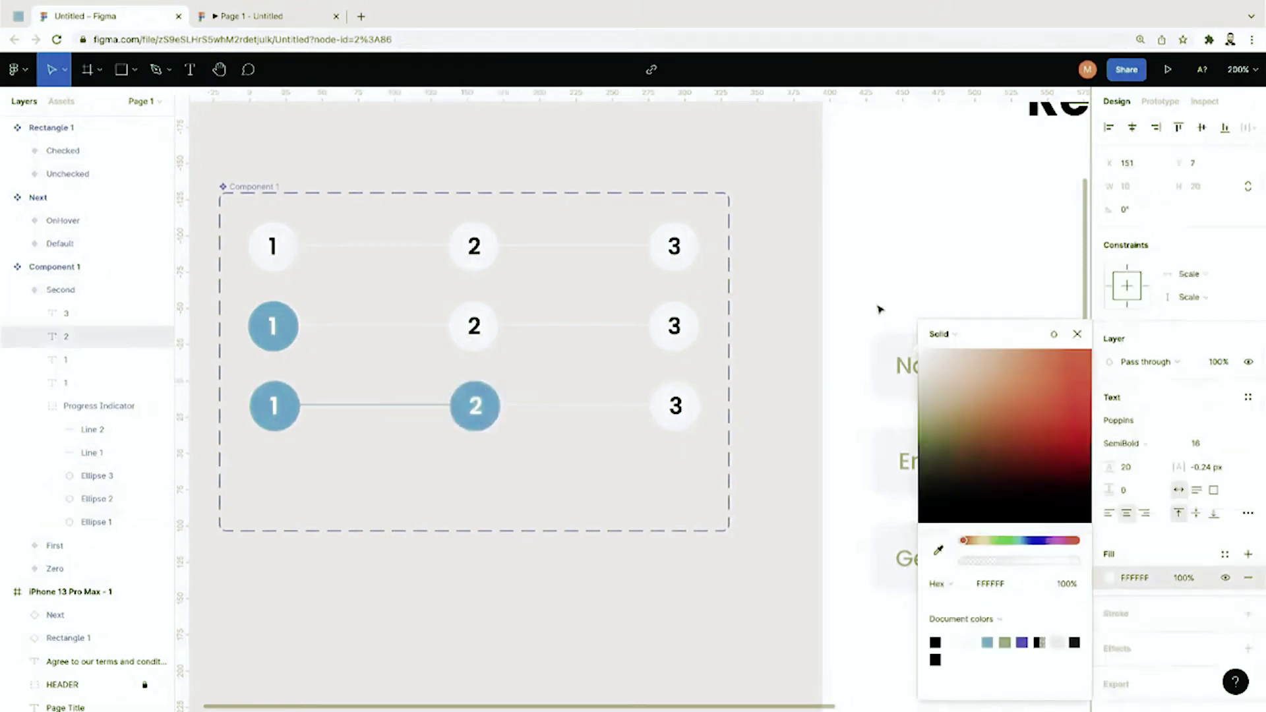
Step: Close the colour picker and collapse the Second variant's layers in the Layers panel
click(767, 330)
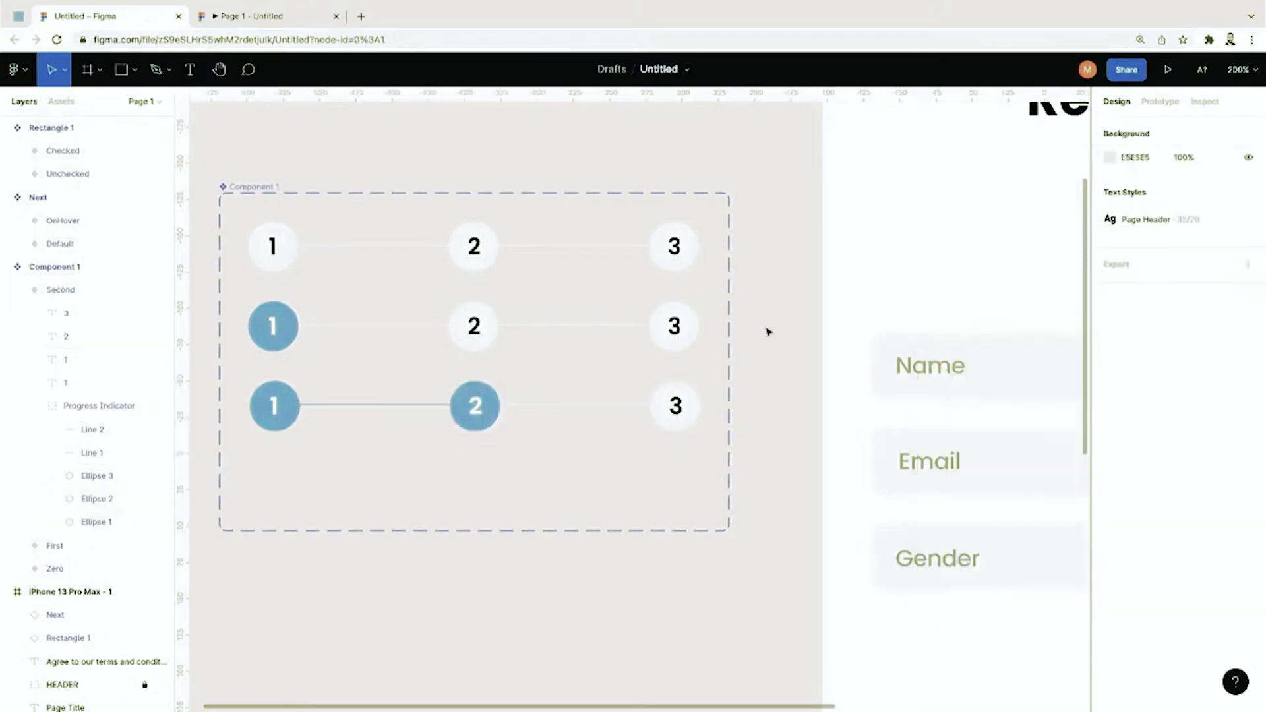
scroll(665, 472, left, 3)
click(20, 291)
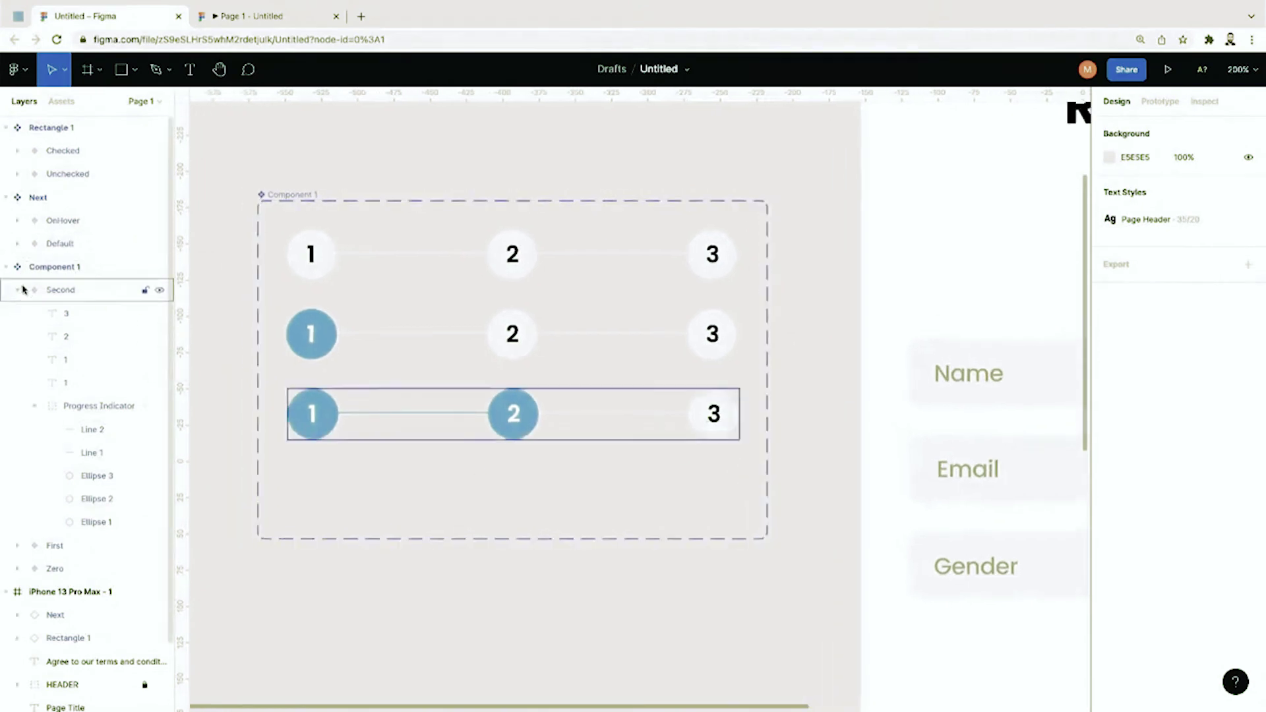
click(20, 290)
click(54, 316)
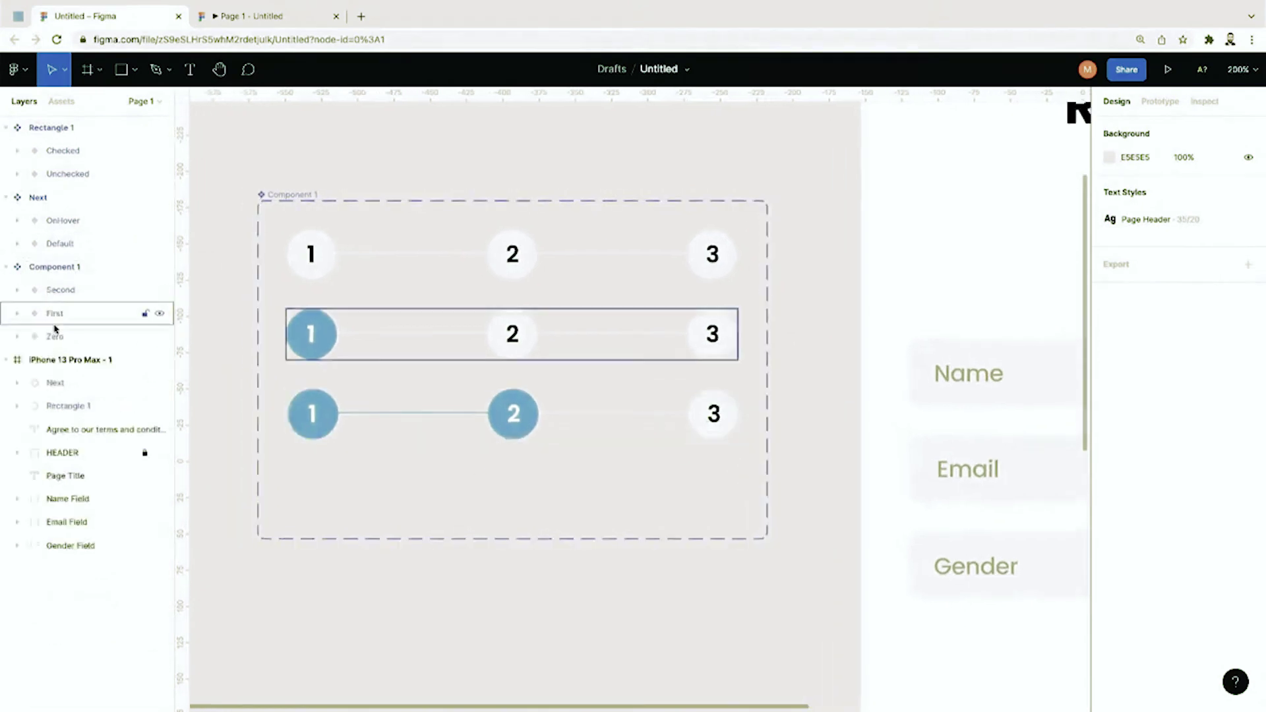
Step: Name the component set 'Progress Indicator' and paste a copy of the Second variant
click(63, 275)
double_click(63, 274)
text(P)
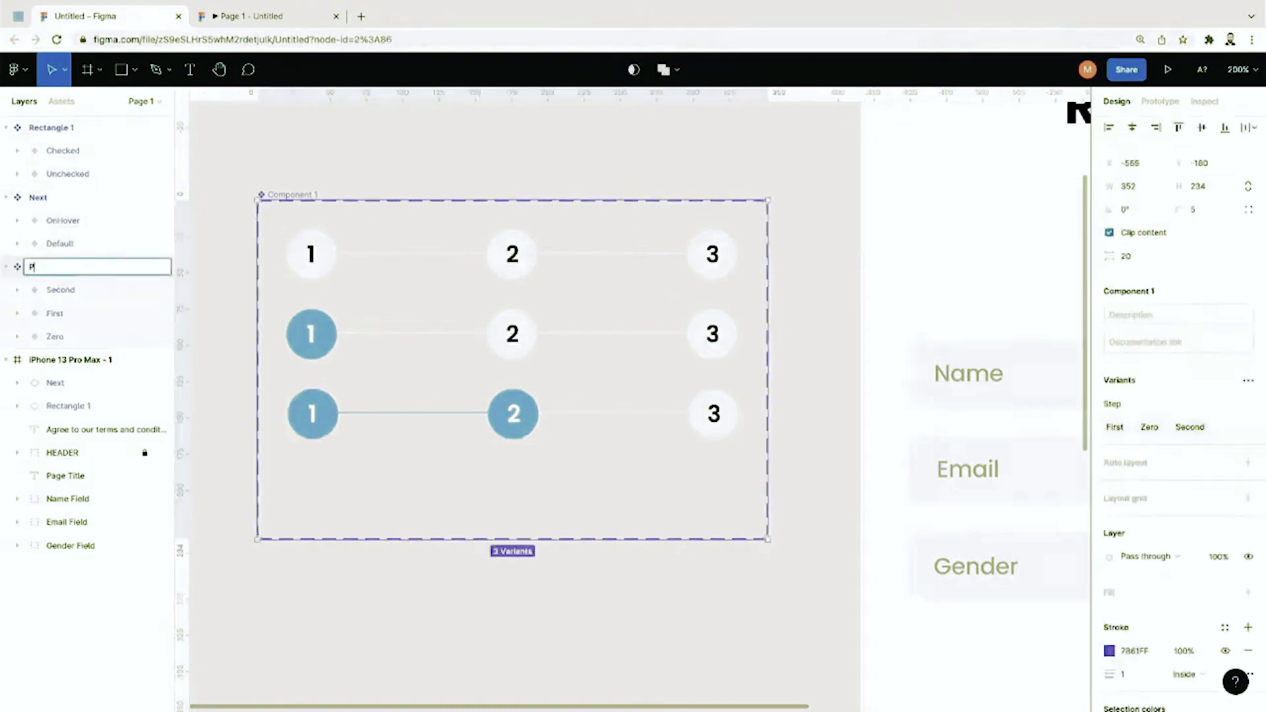
text(rogress Indicator)
key(Return)
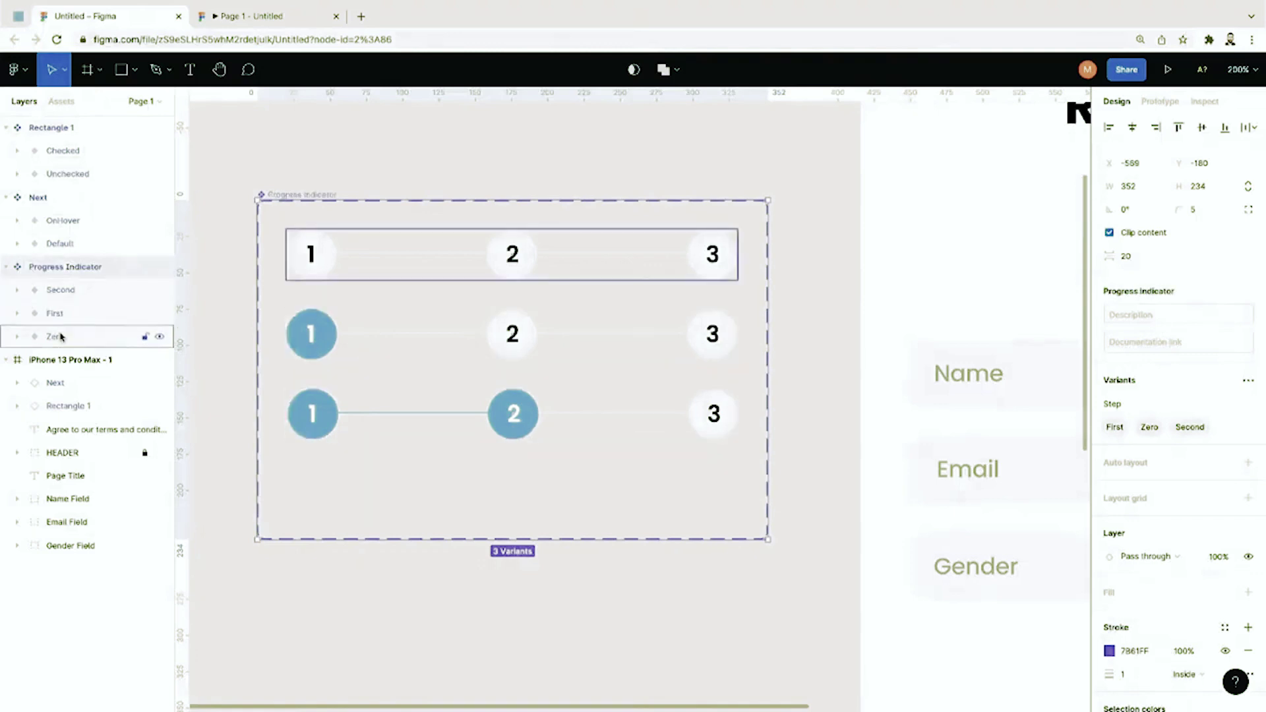
click(65, 298)
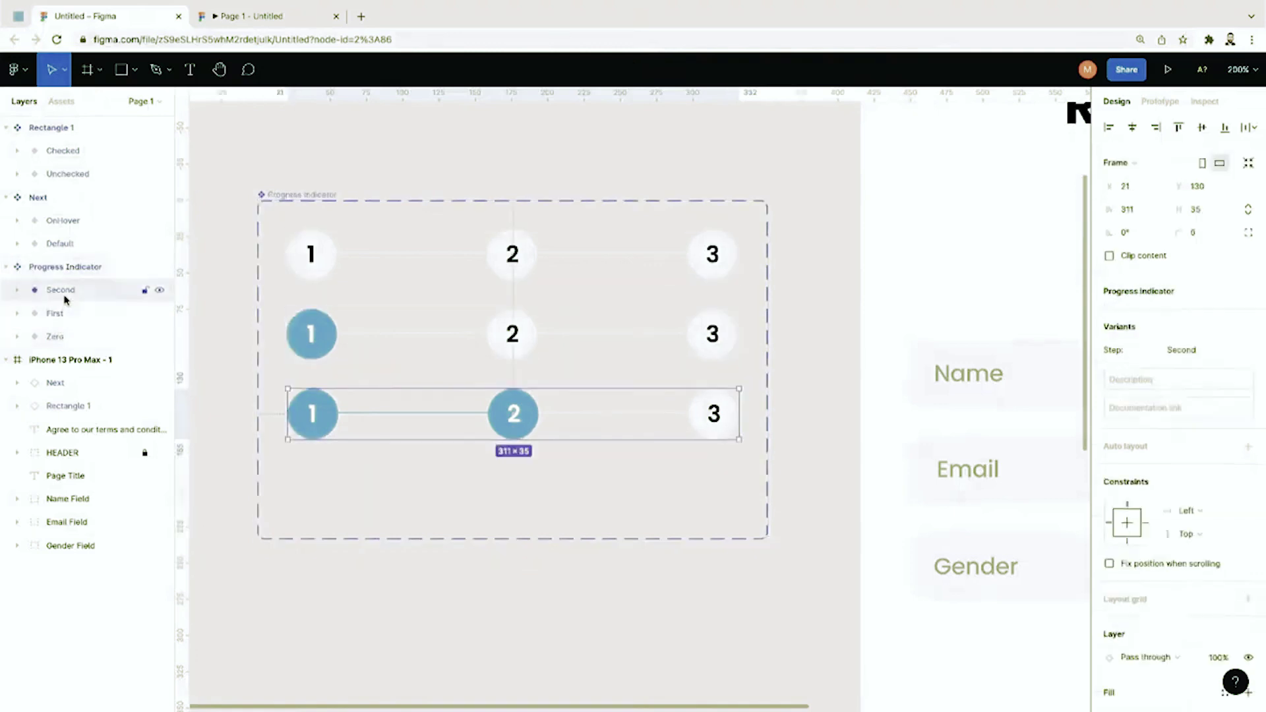
key(ctrl+v)
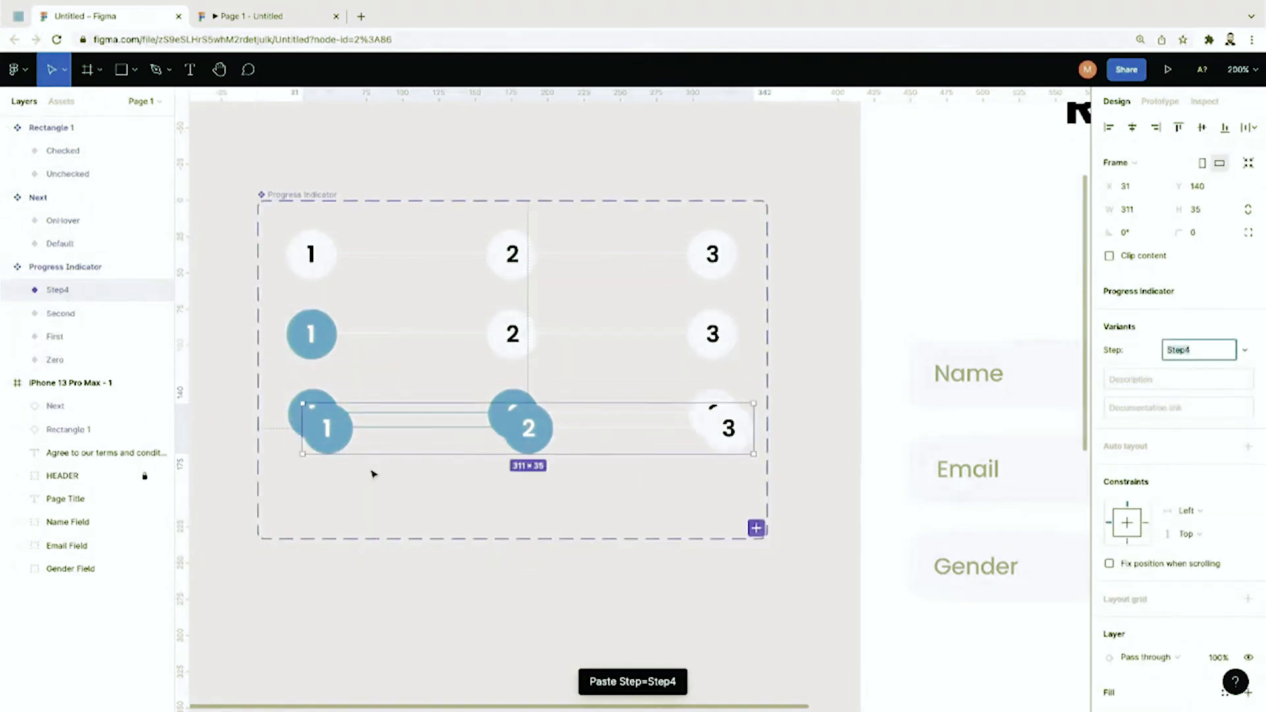
Step: Place the pasted copy in a fourth row and colour the line between circles 2 and 3 blue
drag(334, 446, 320, 513)
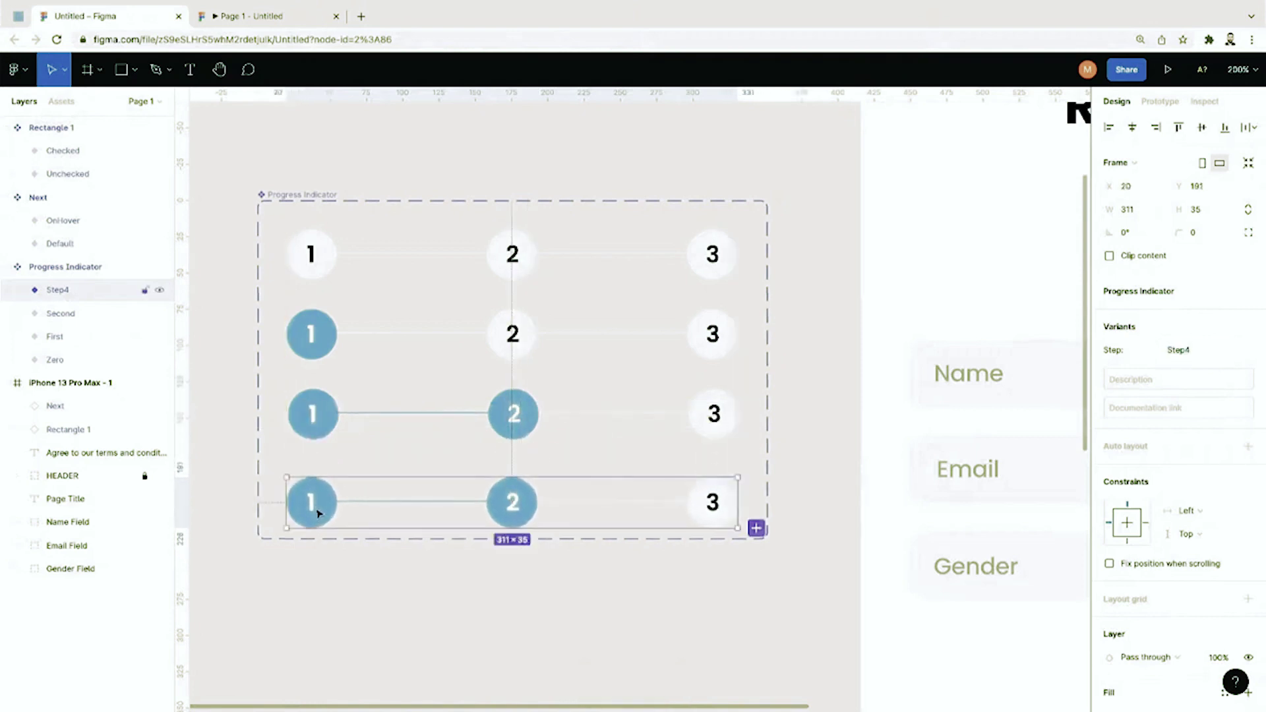
click(357, 473)
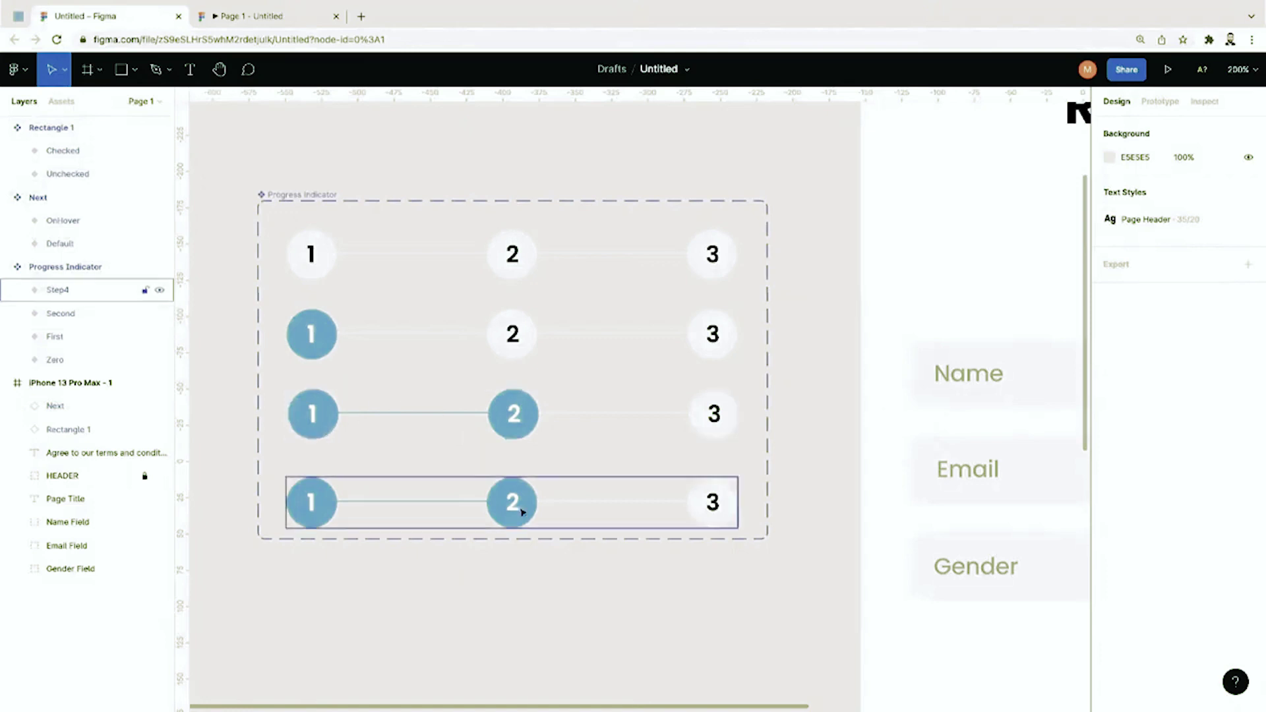
double_click(547, 508)
double_click(552, 504)
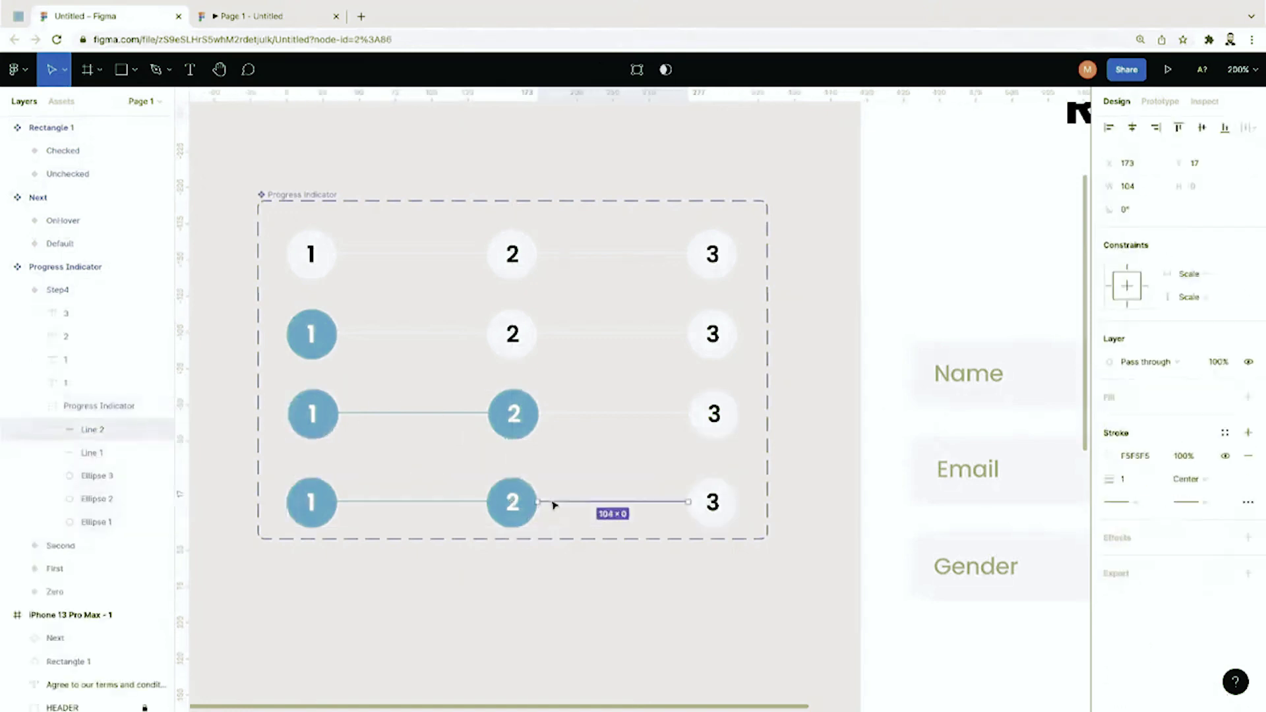
click(1106, 460)
click(986, 648)
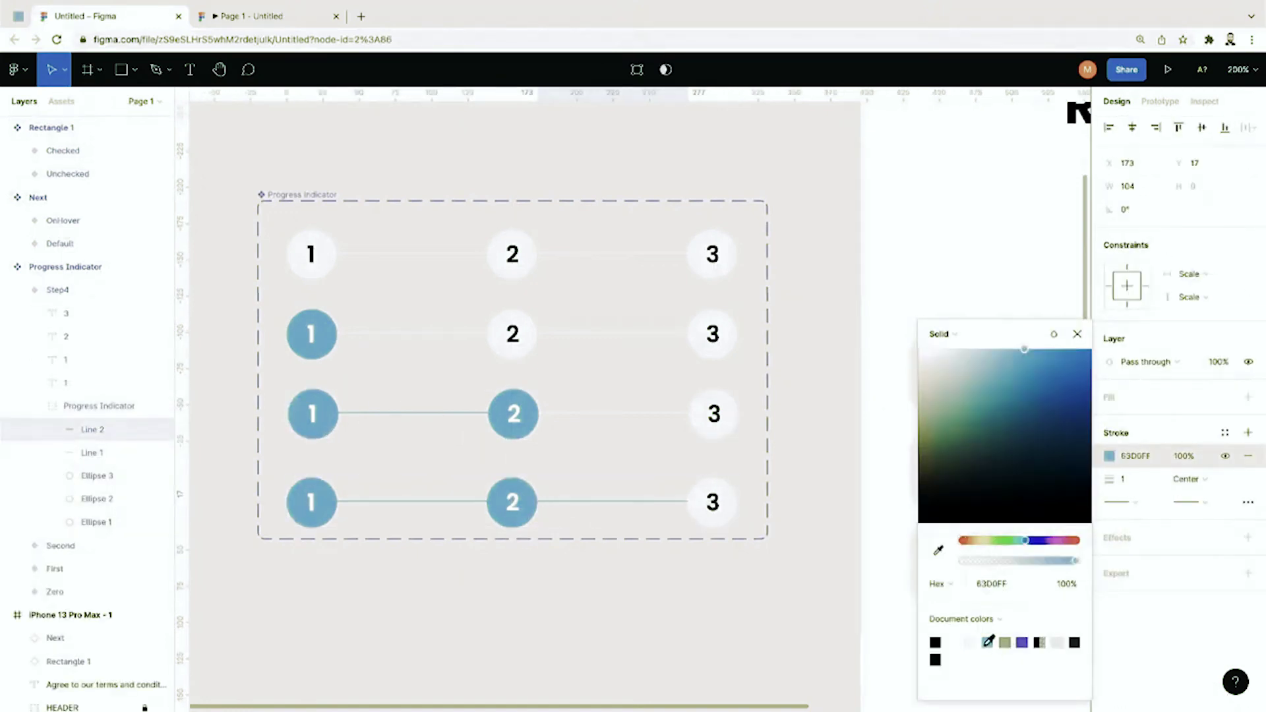
Step: Fill circle 3 with the document blue and make its number 3 white
double_click(735, 503)
click(1110, 444)
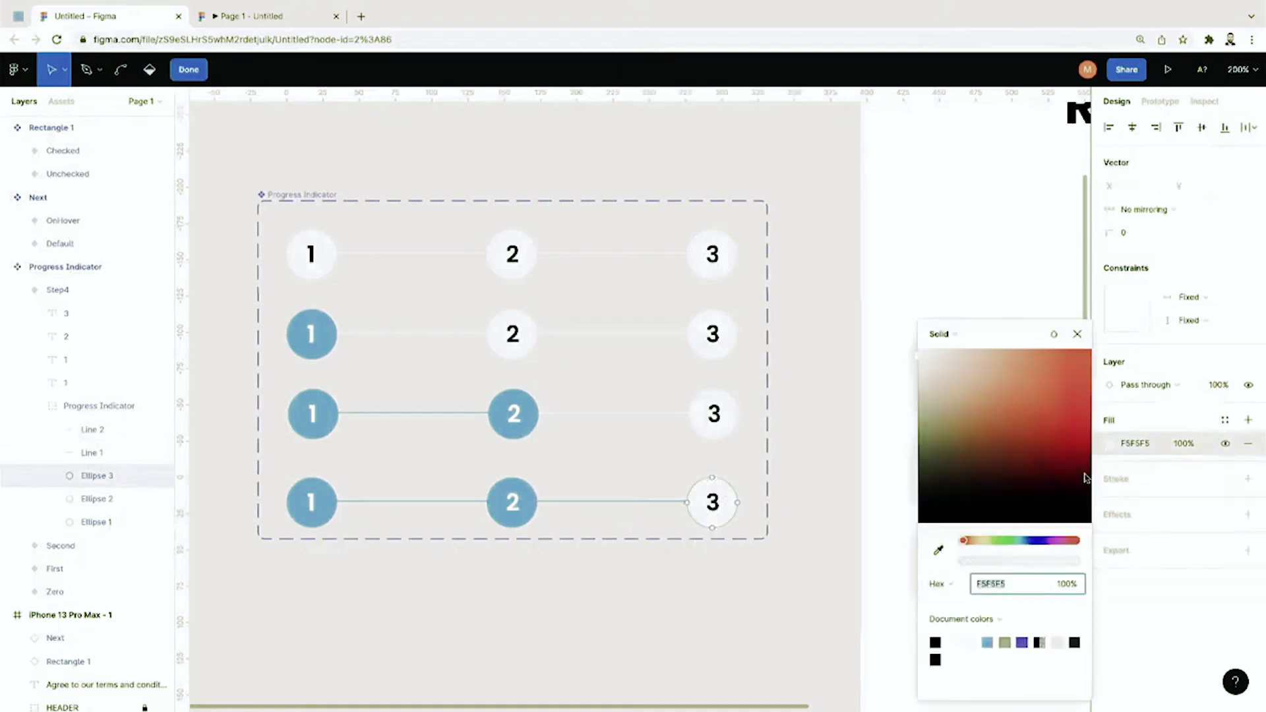
click(987, 643)
click(718, 504)
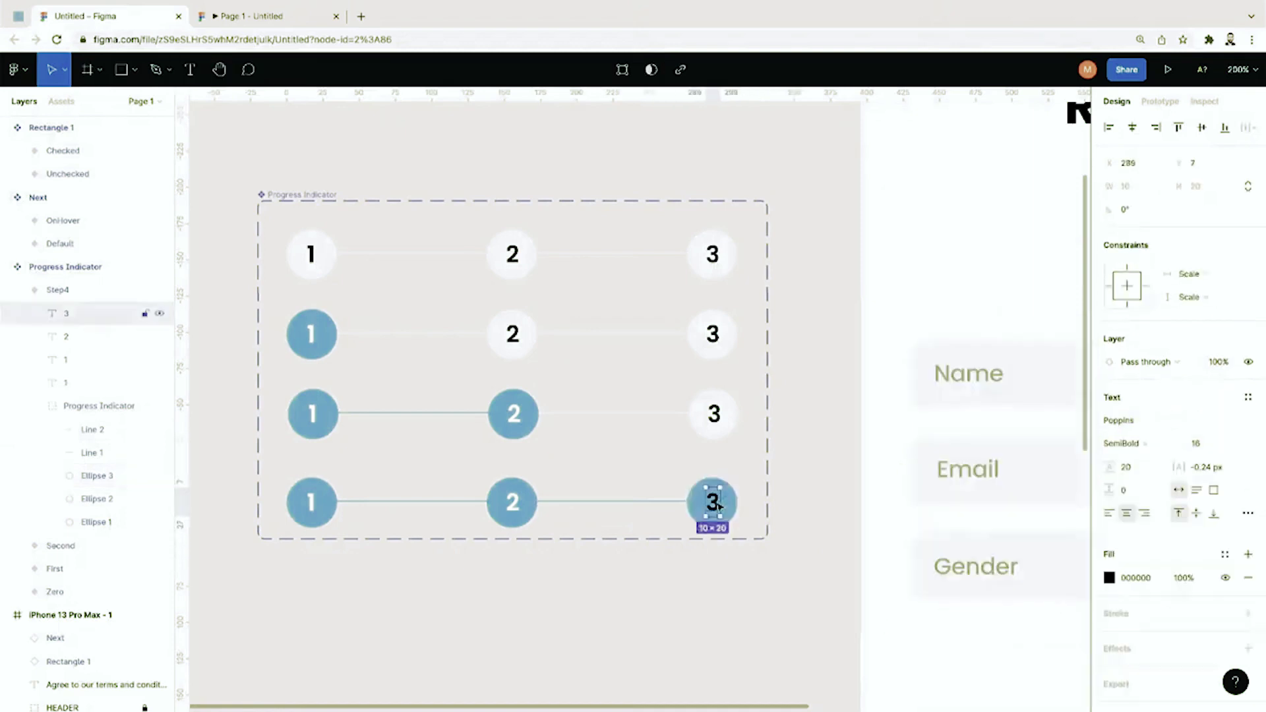
click(1110, 578)
click(845, 322)
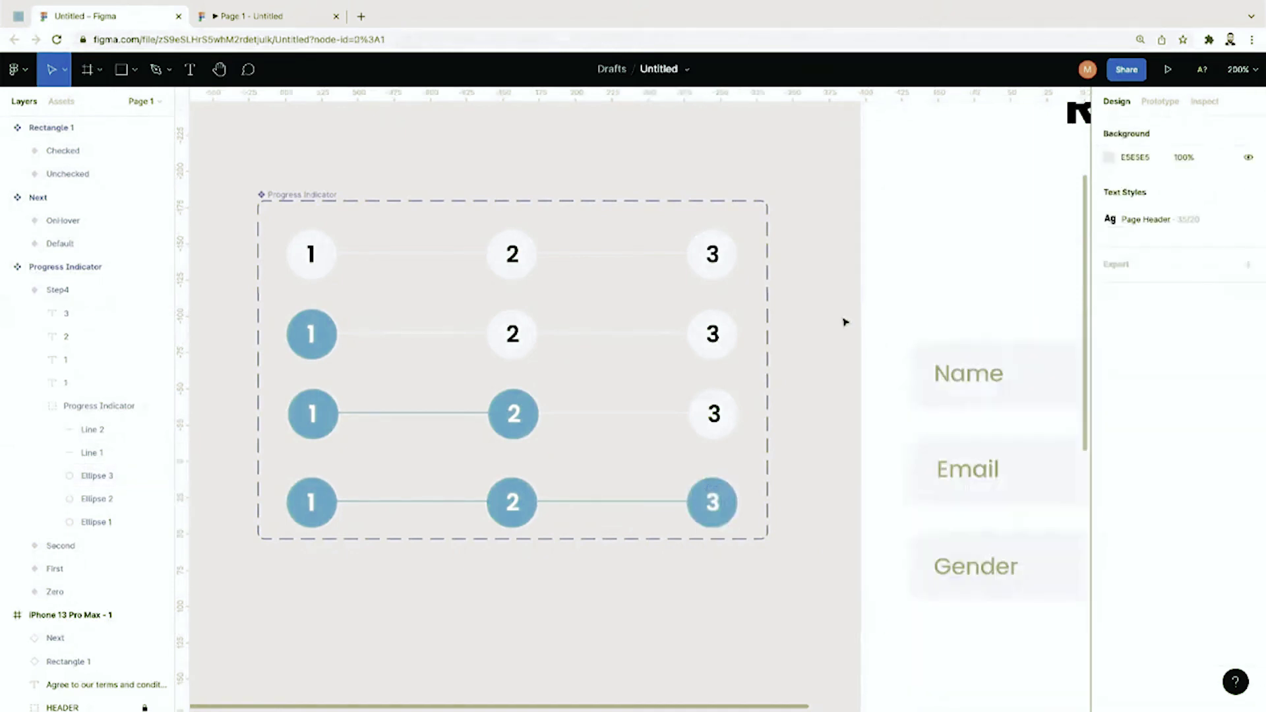
Step: Rename the fourth variant 'Third' and zoom out to bring the Register screen into view
scroll(845, 322, up, 1)
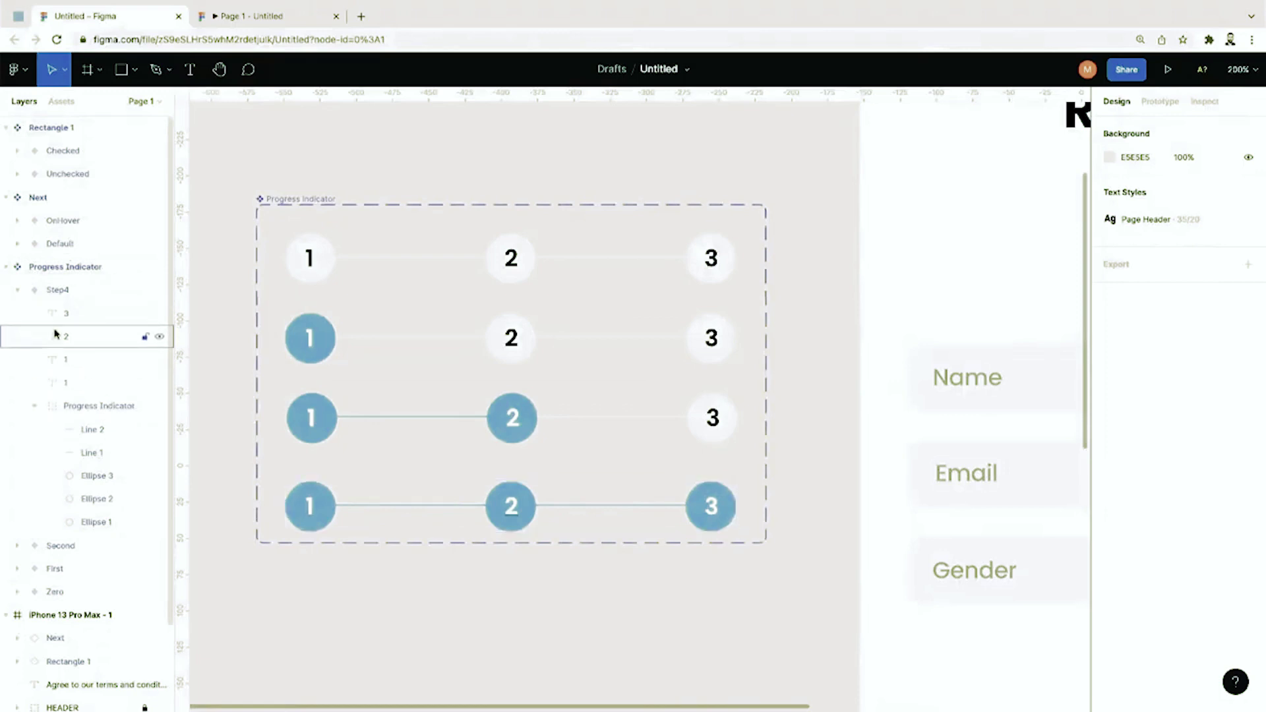
click(17, 291)
double_click(57, 290)
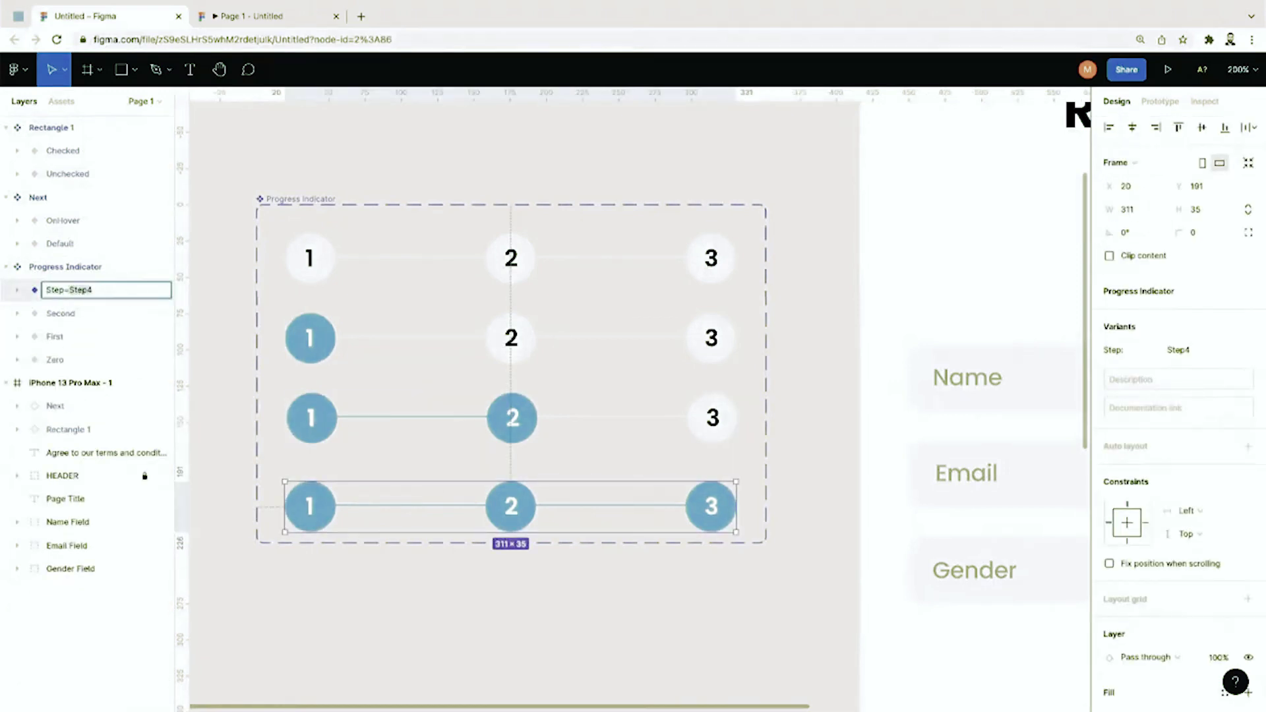
text(Three)
key(Return)
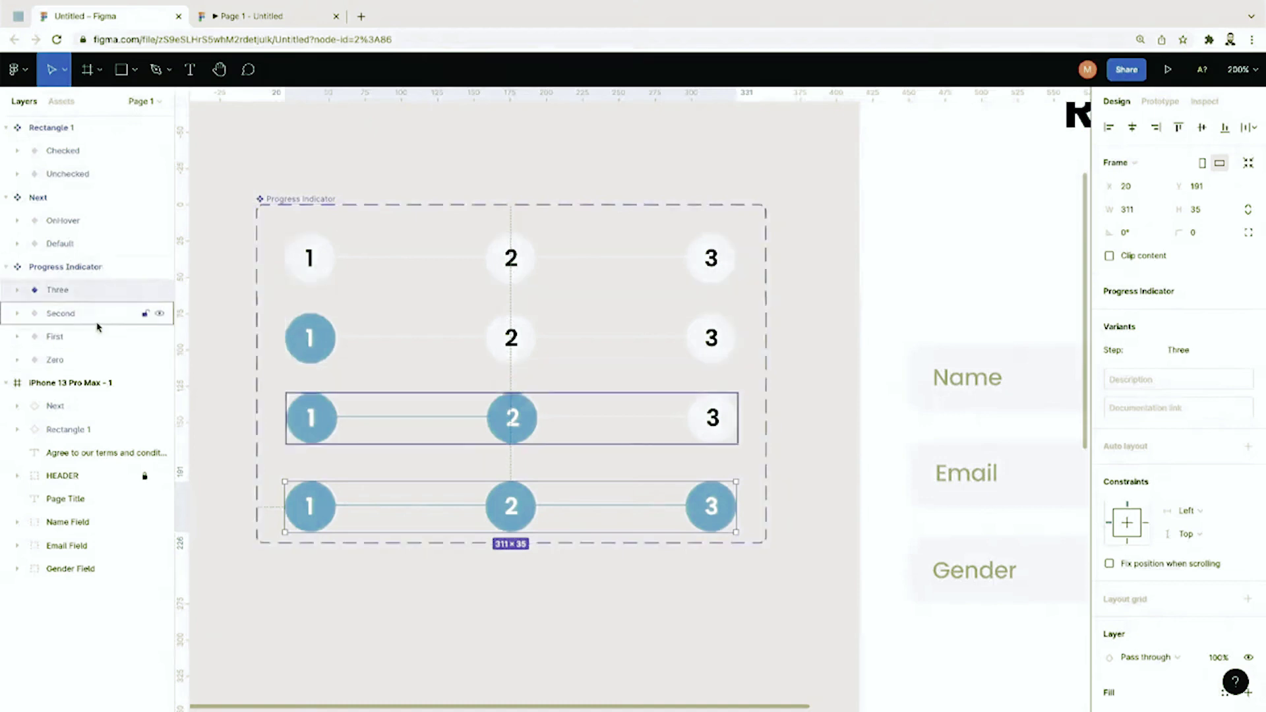
double_click(84, 295)
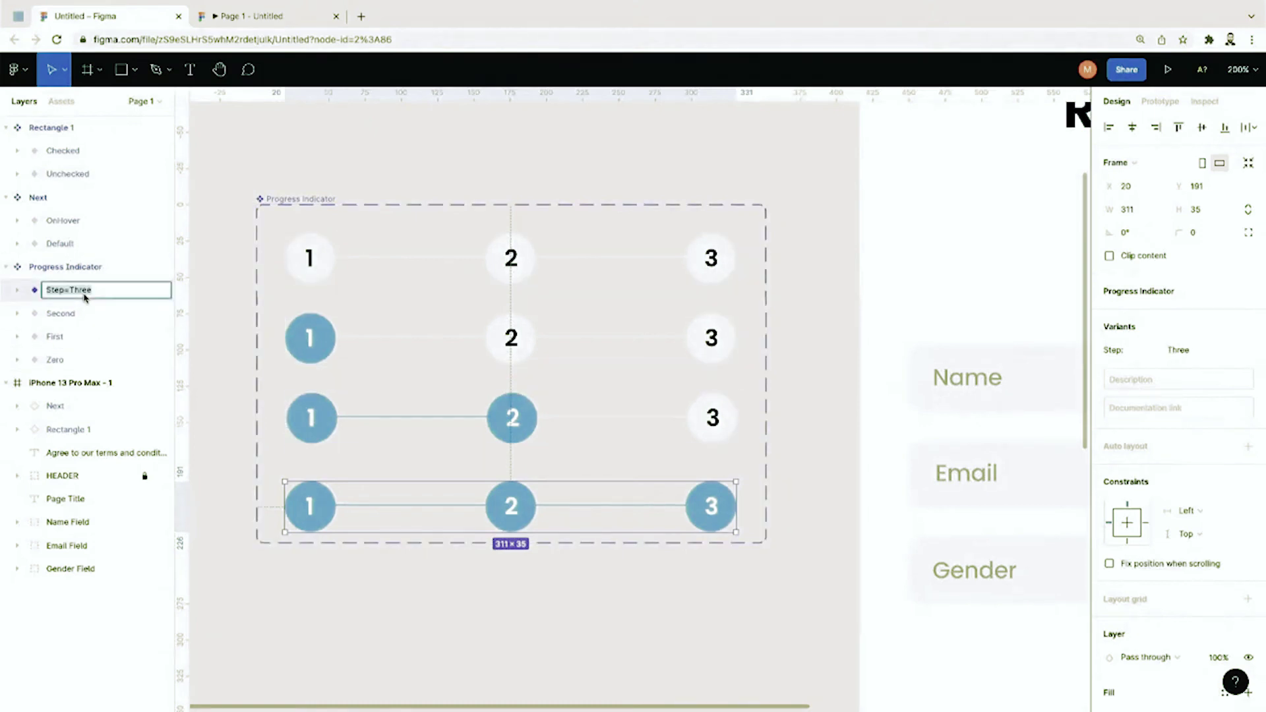
key(Right)
key(BackSpace)
key(BackSpace)
text(ird)
key(Return)
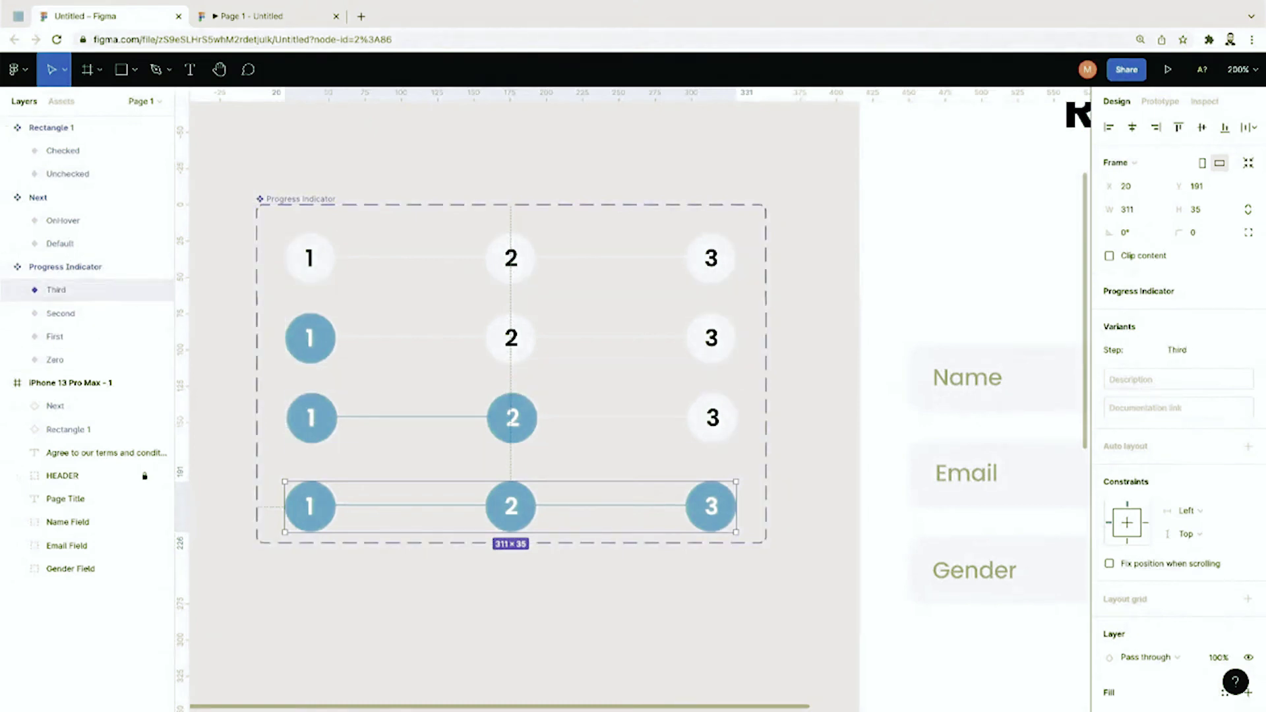
click(232, 317)
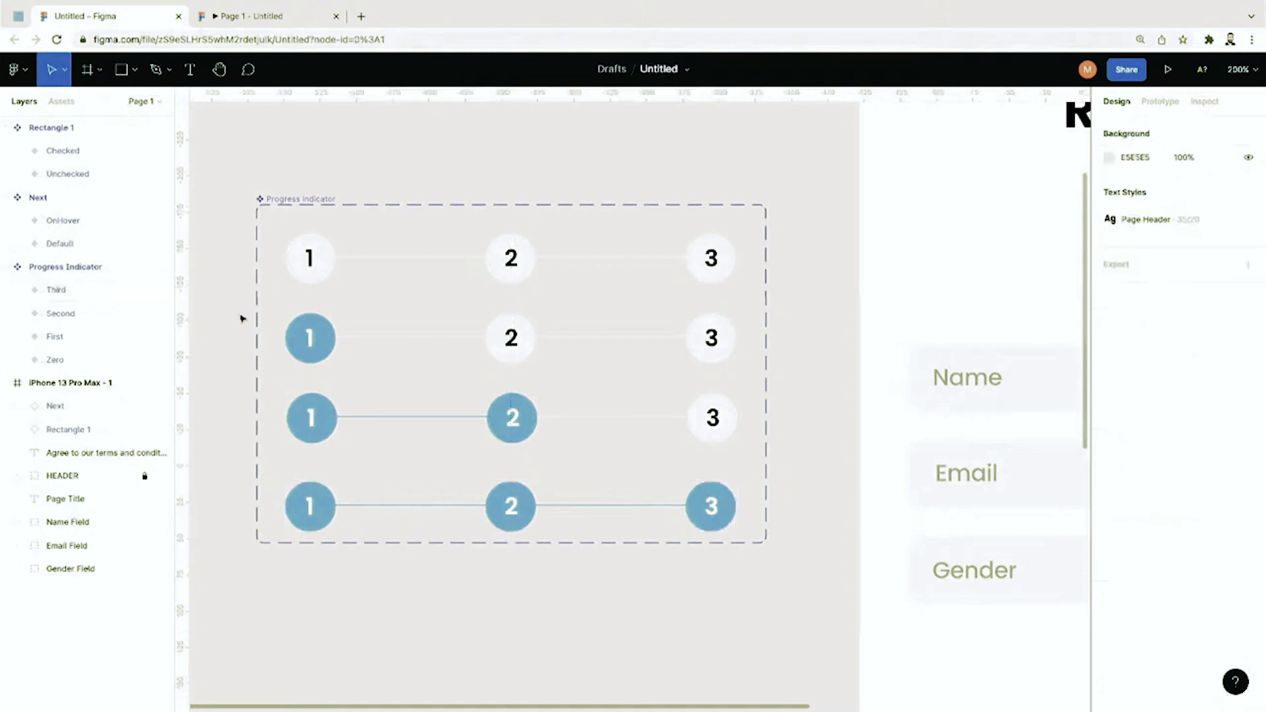
key(shift+0)
scroll(523, 382, right, 3)
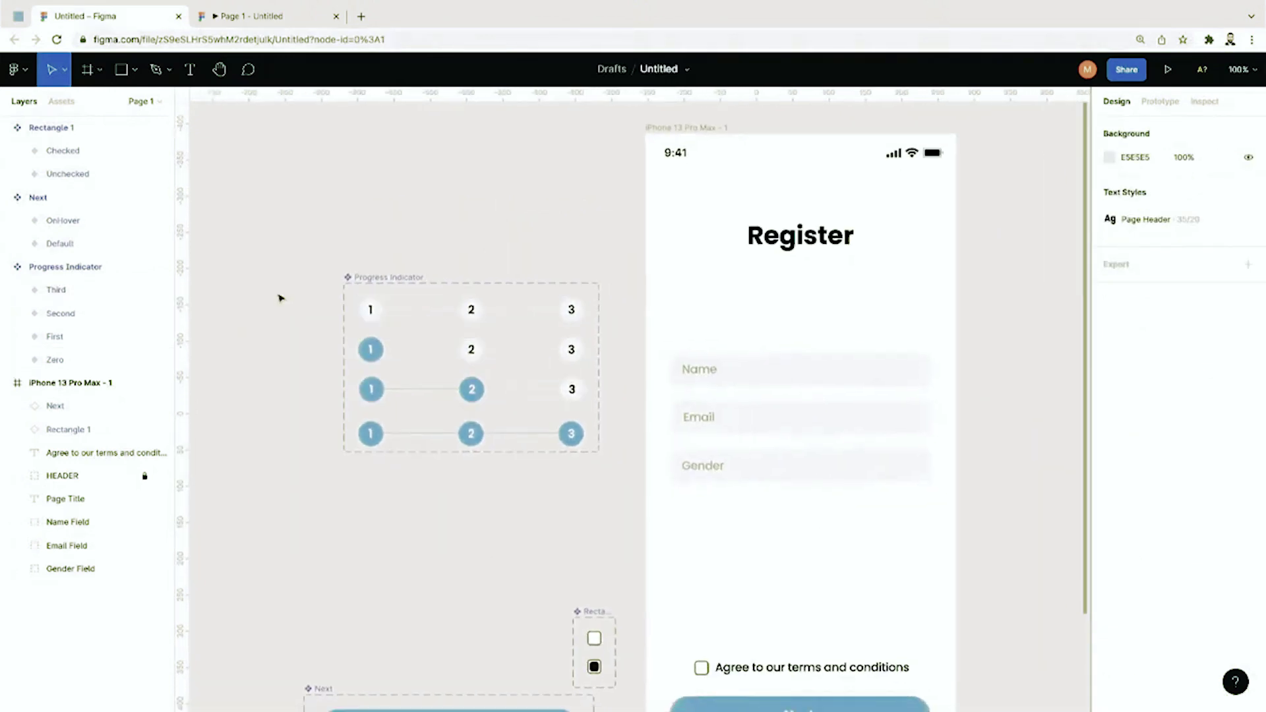
Step: Drag a Progress Indicator instance under the Register heading, try Second and Third, then settle on First
click(61, 102)
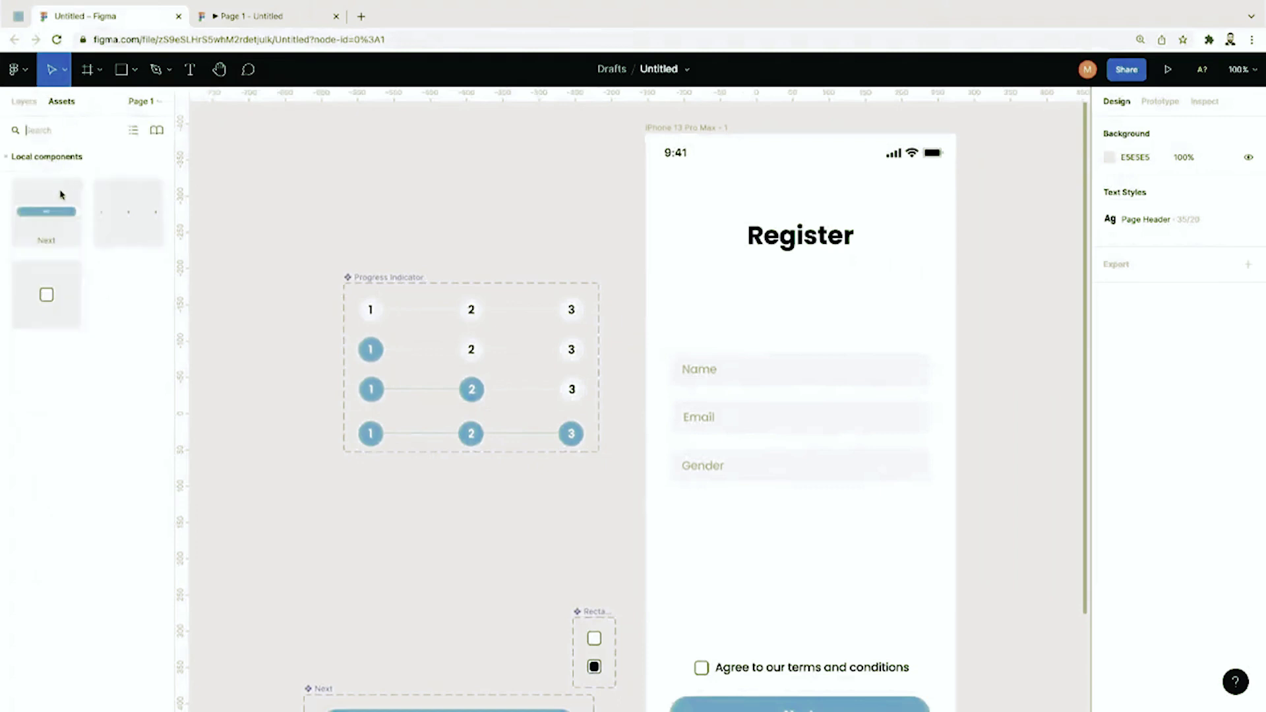
drag(127, 217, 781, 304)
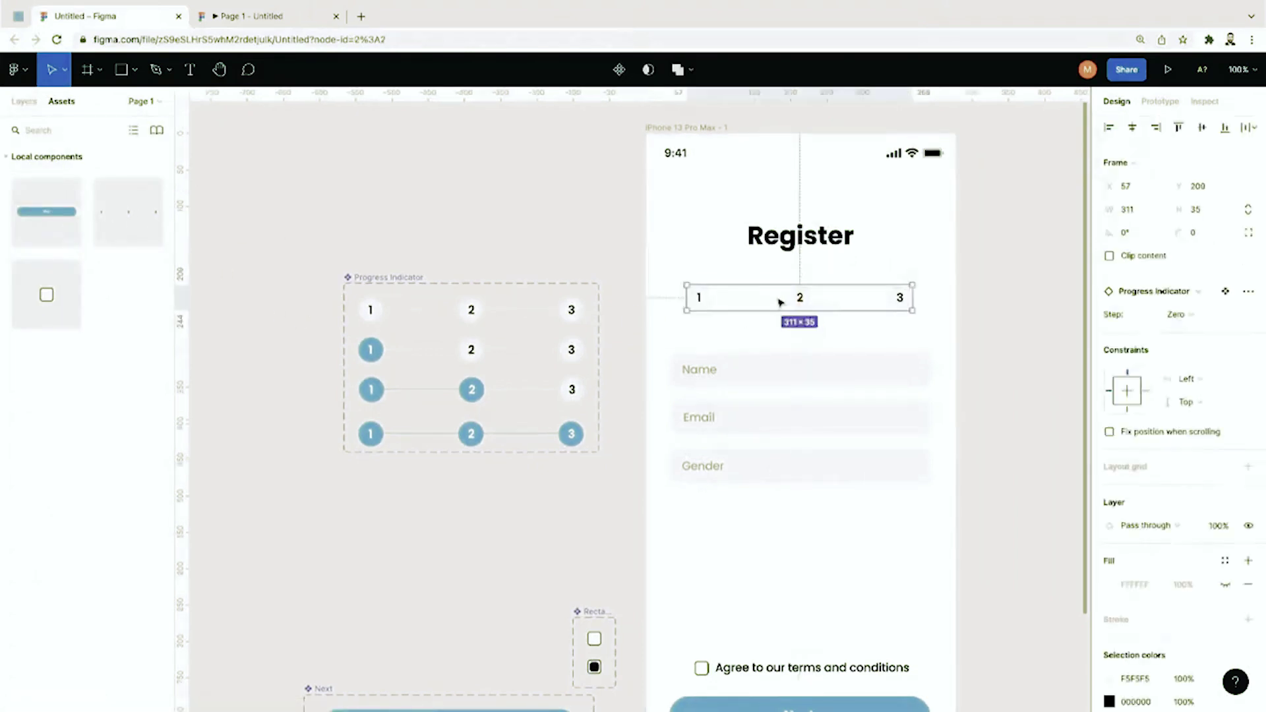
click(1209, 318)
click(1211, 337)
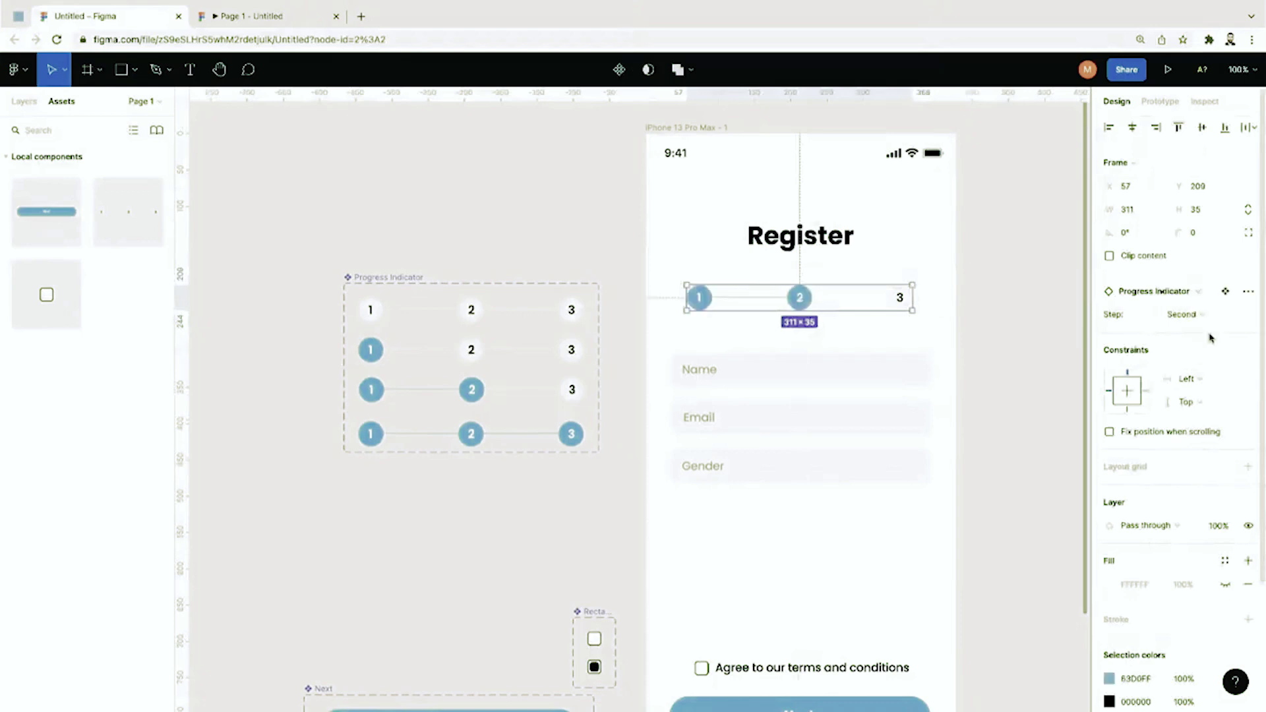
click(1209, 328)
click(1206, 291)
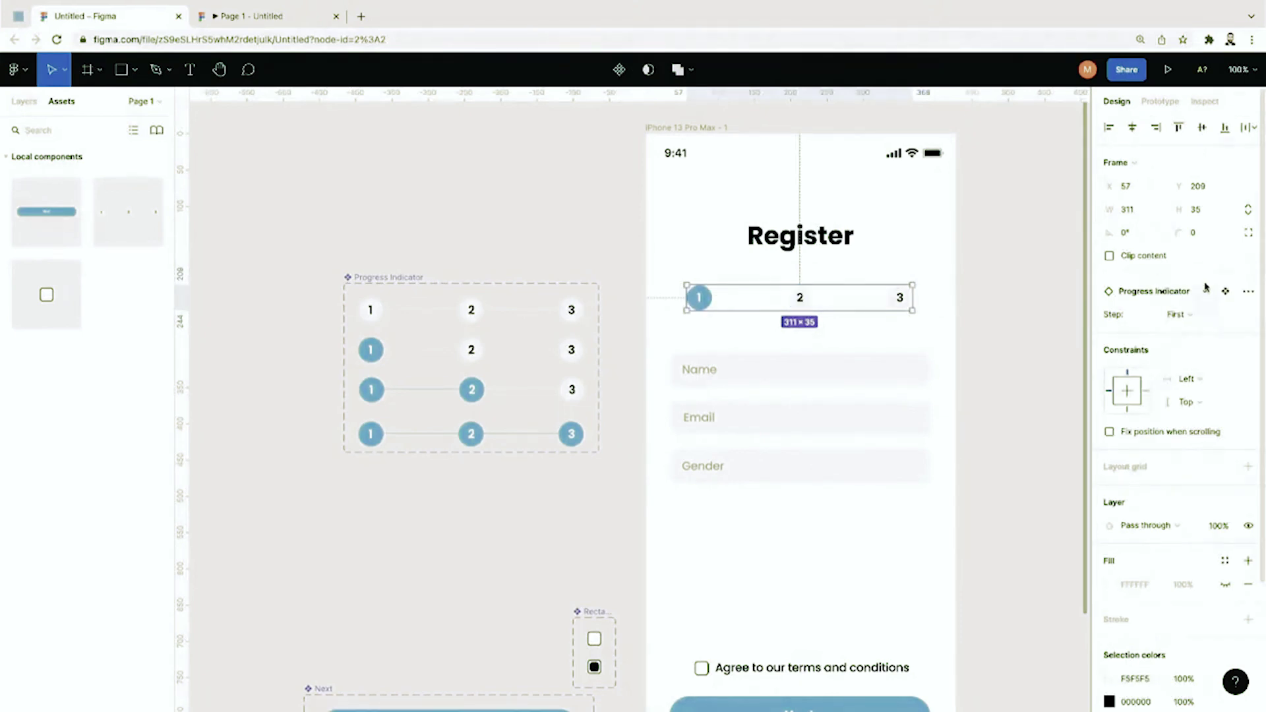
click(1204, 326)
click(1207, 371)
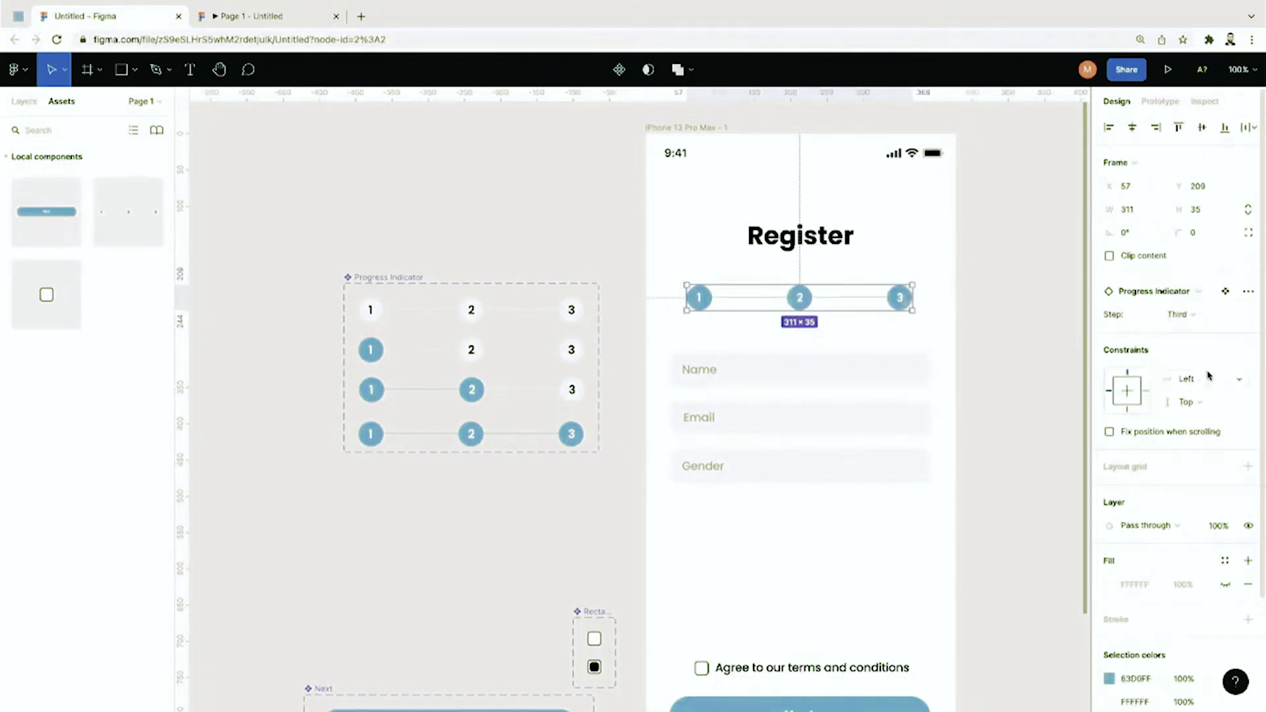
click(1187, 320)
click(1188, 276)
click(1018, 310)
scroll(1019, 312, right, 3)
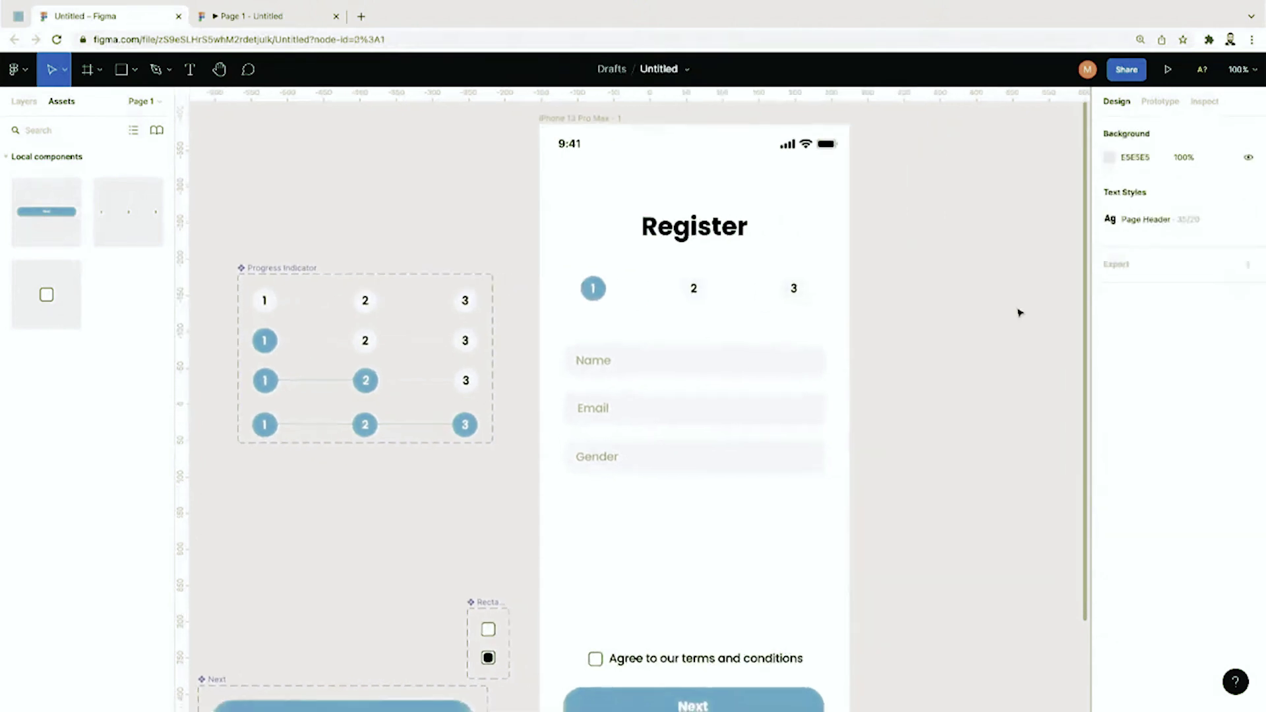
Step: Rename the iPhone 13 Pro Max - 1 frame to 'Register - Part 1' in the layer tree
key(ctrl+minus)
scroll(1020, 312, down, 2)
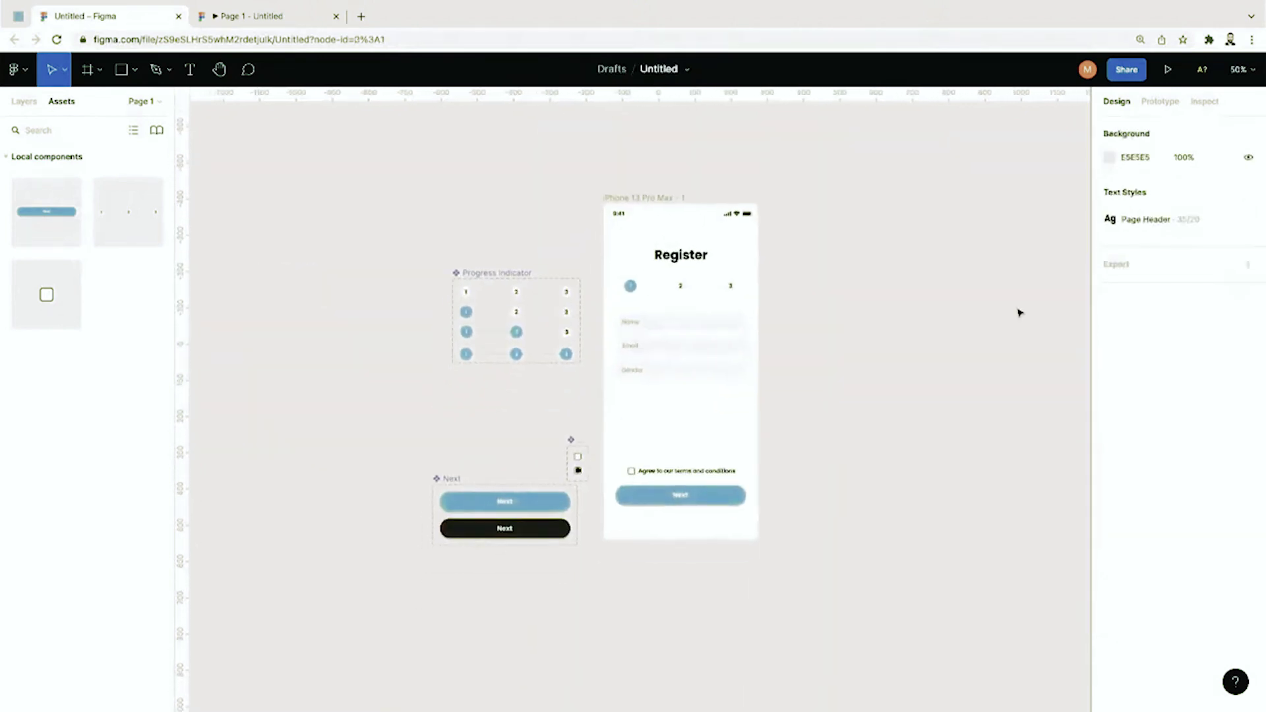
key(ctrl+plus)
scroll(664, 363, up, 1)
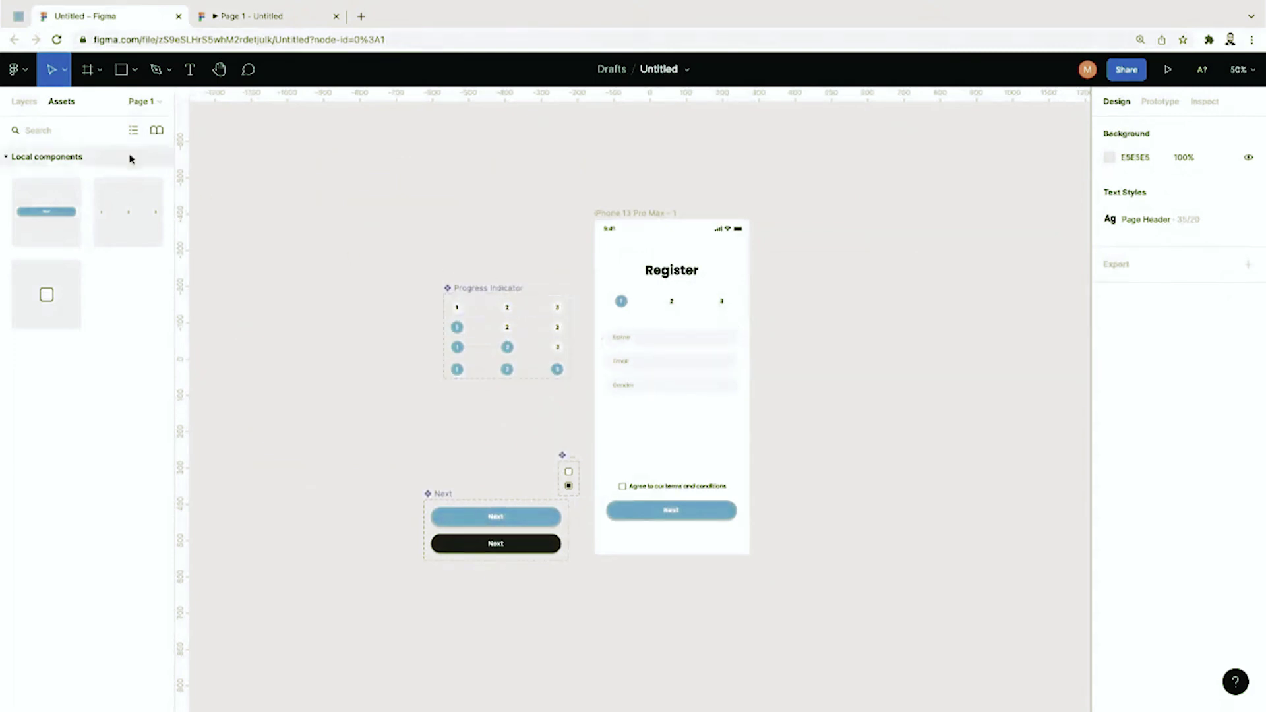
click(24, 100)
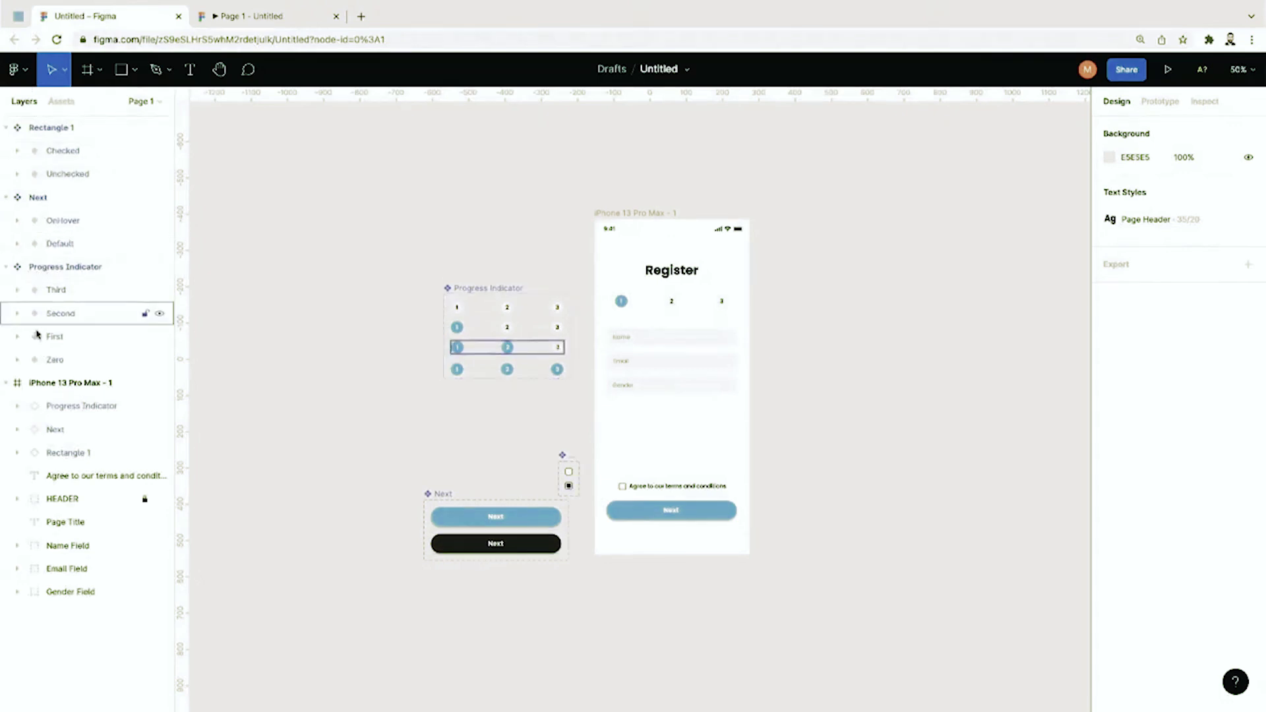
click(10, 385)
click(41, 387)
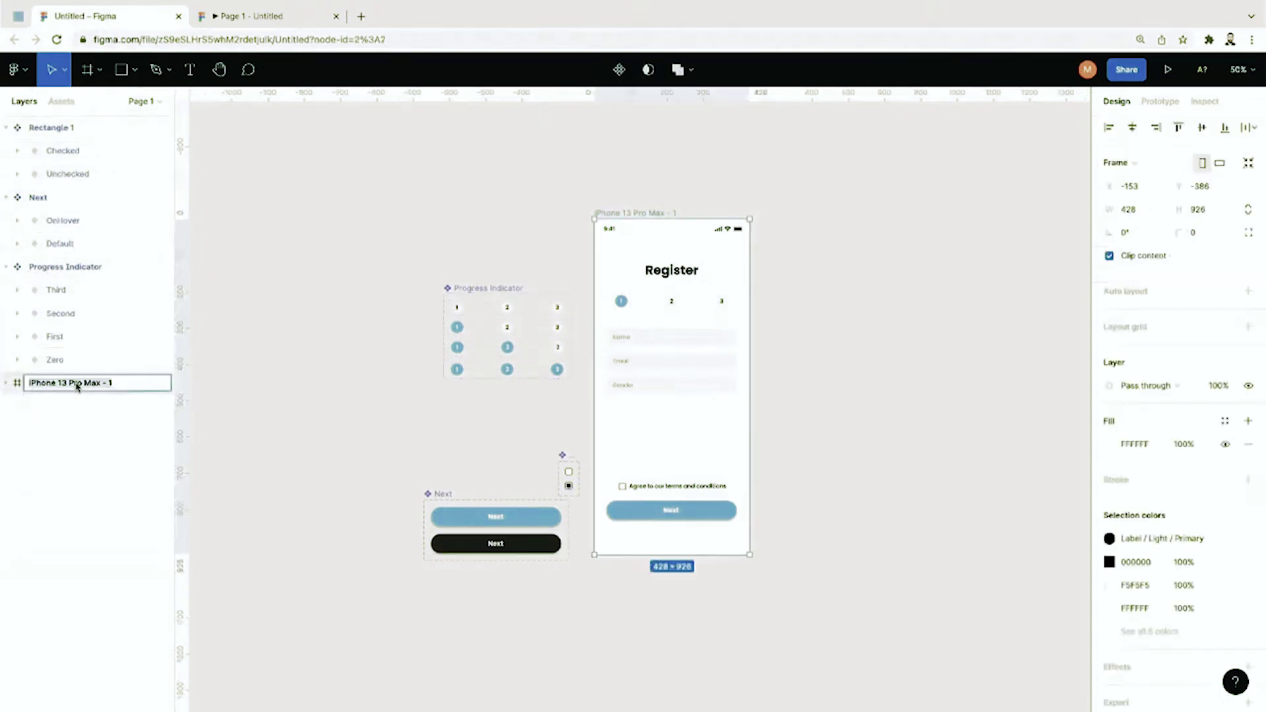
double_click(77, 384)
text(eegister - Part 1)
key(Return)
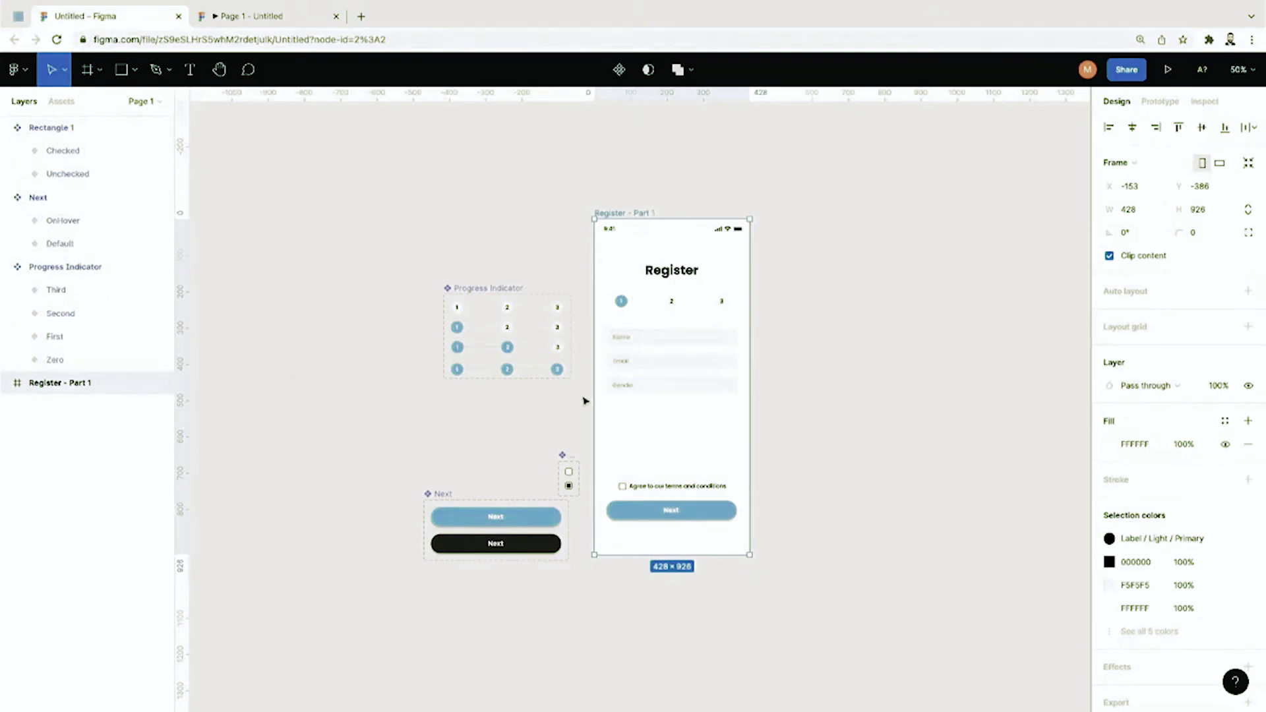
Step: Copy and paste Register - Part 1 to create a duplicate frame, Register - Part 2
key(shift+0)
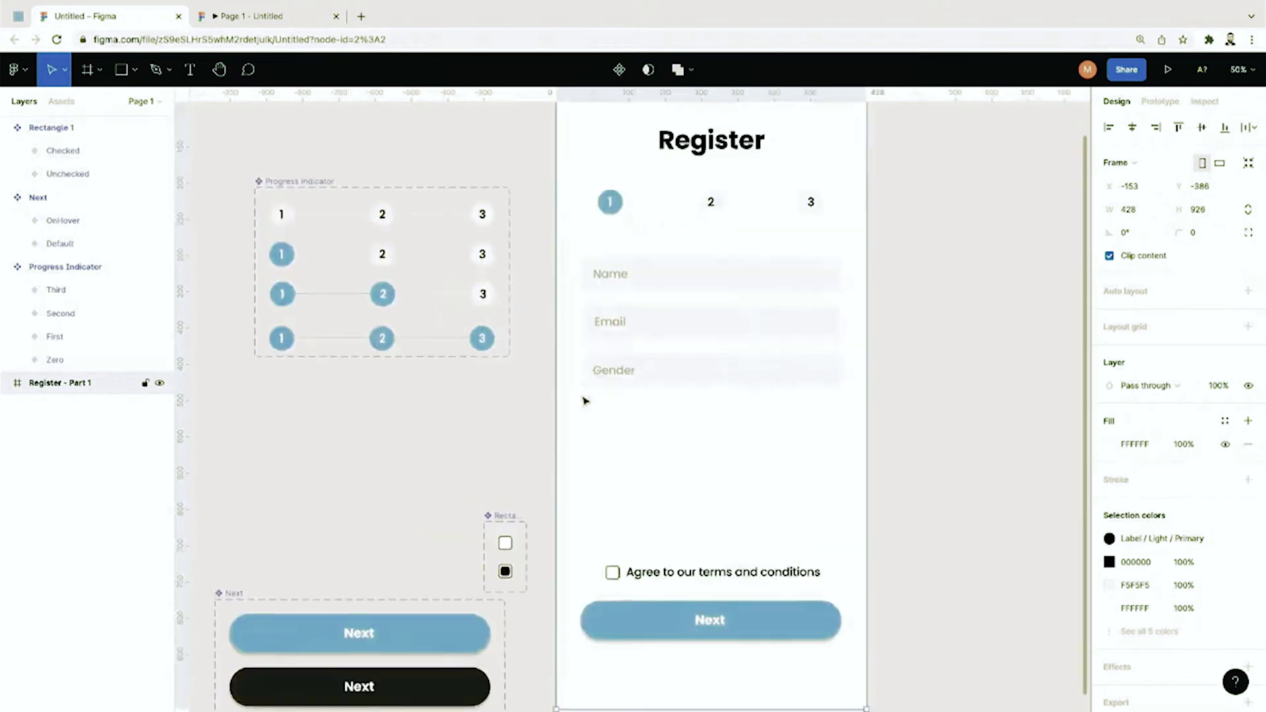
click(963, 382)
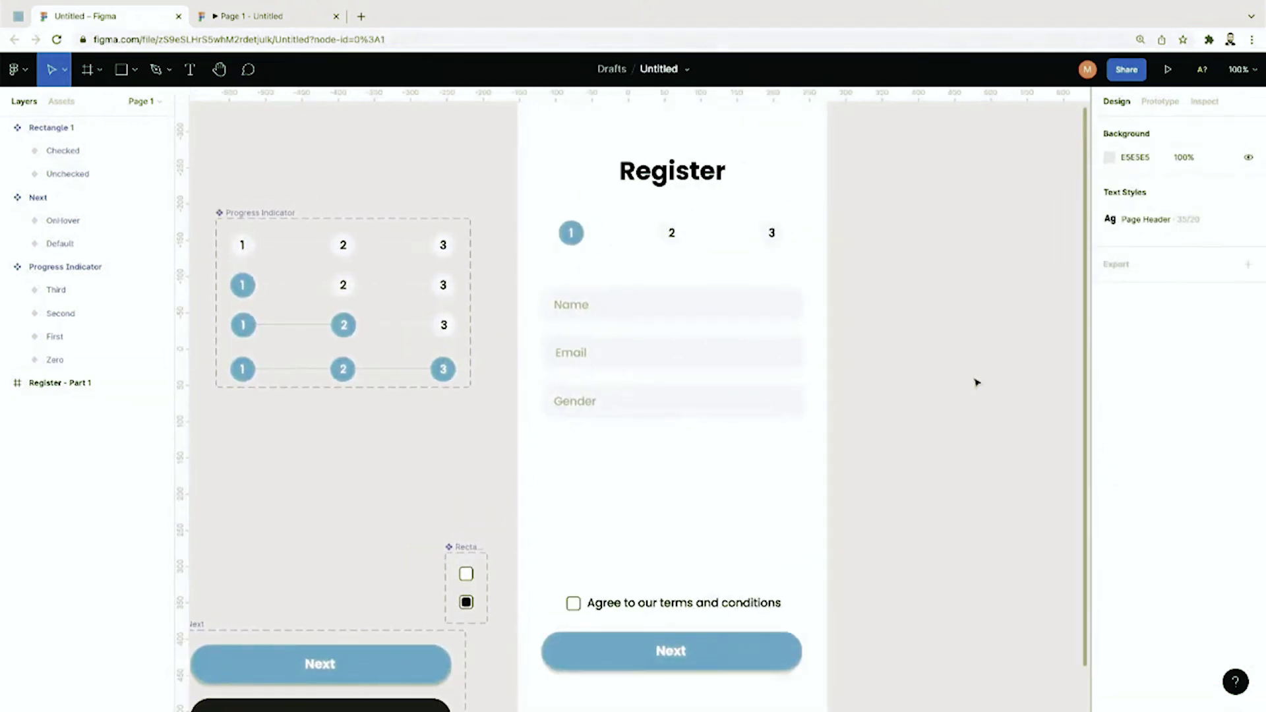
key(minus)
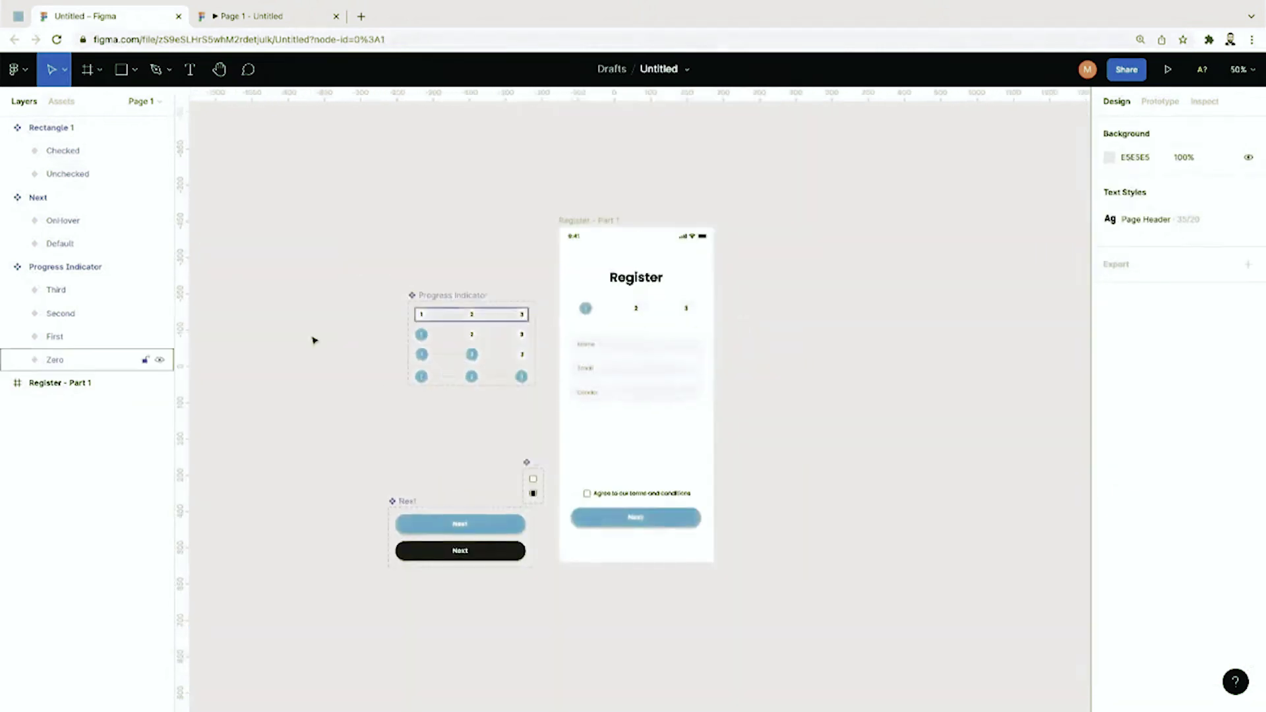
click(99, 384)
key(ctrl+c)
key(ctrl+v)
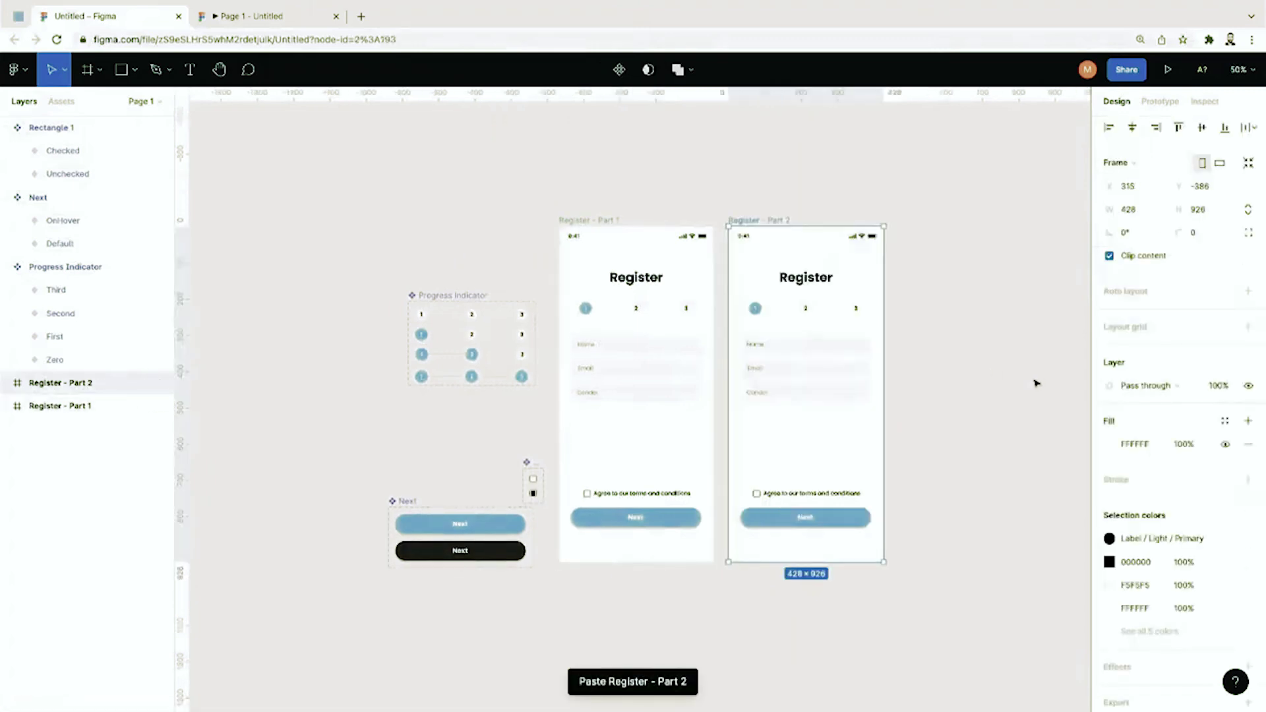
key(shift+0)
Step: Set the Progress Indicator in Register - Part 2 to step Second
click(1036, 383)
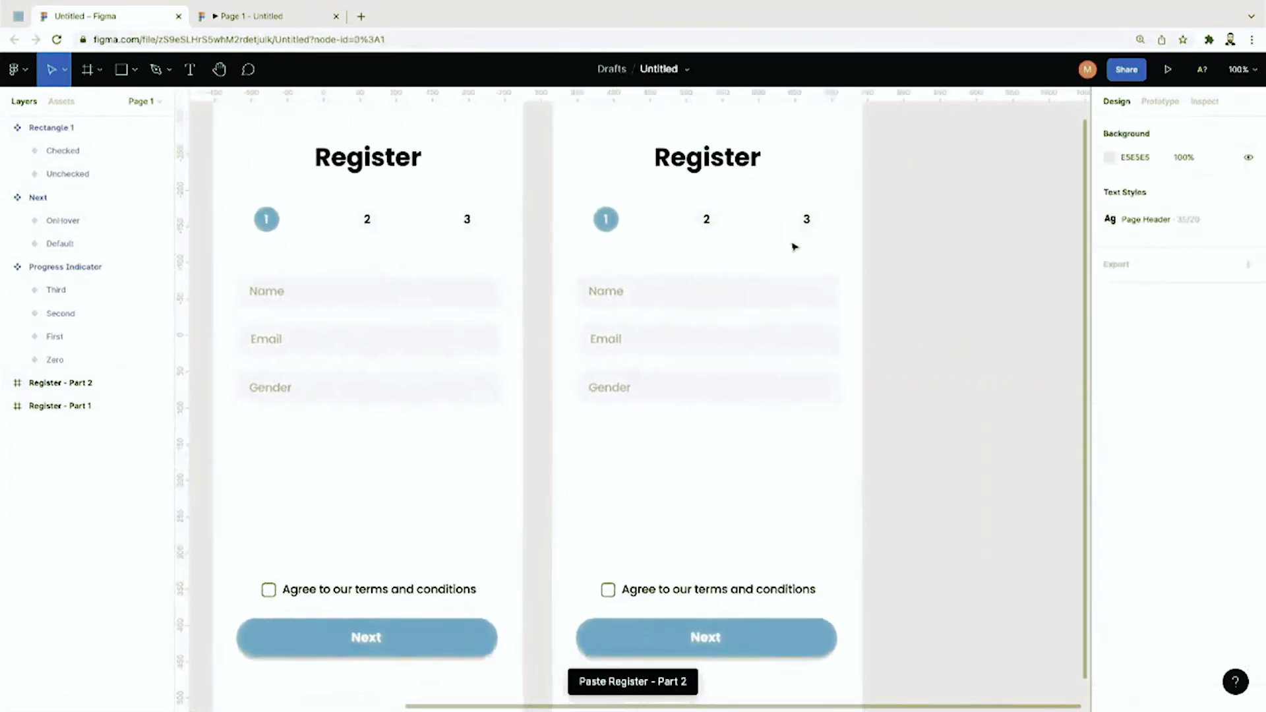
click(780, 233)
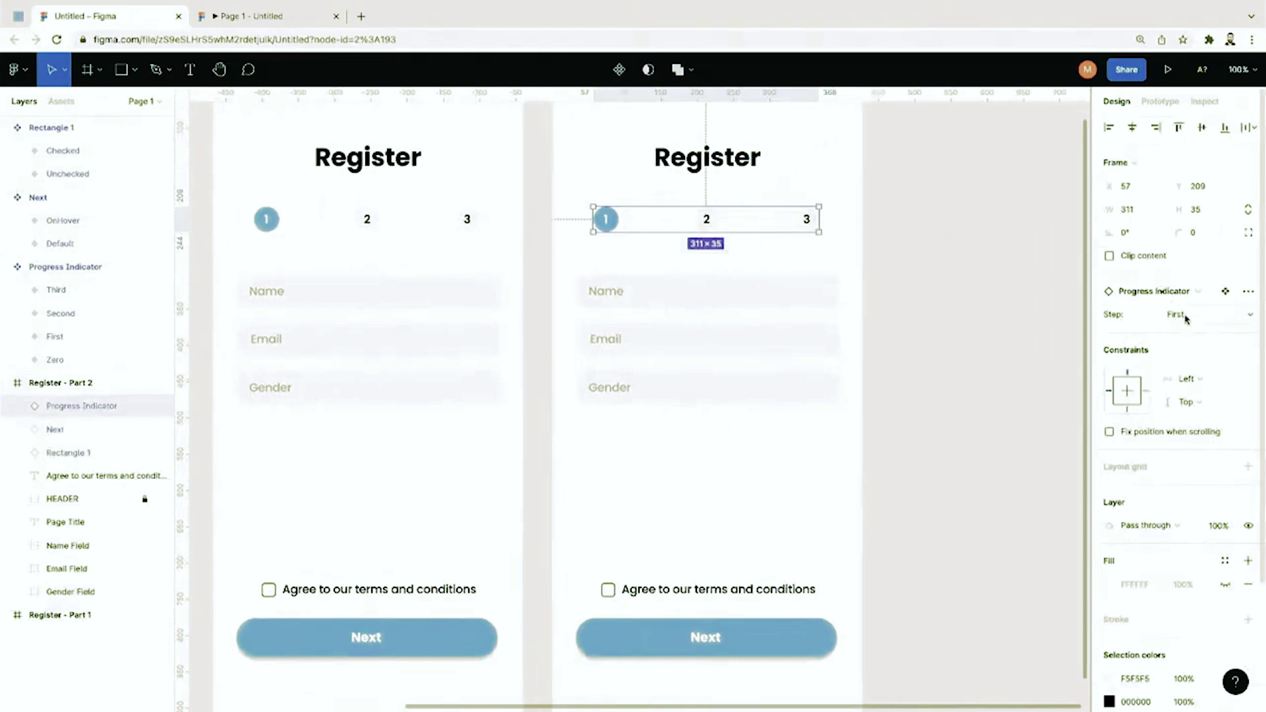
click(1184, 315)
click(1040, 348)
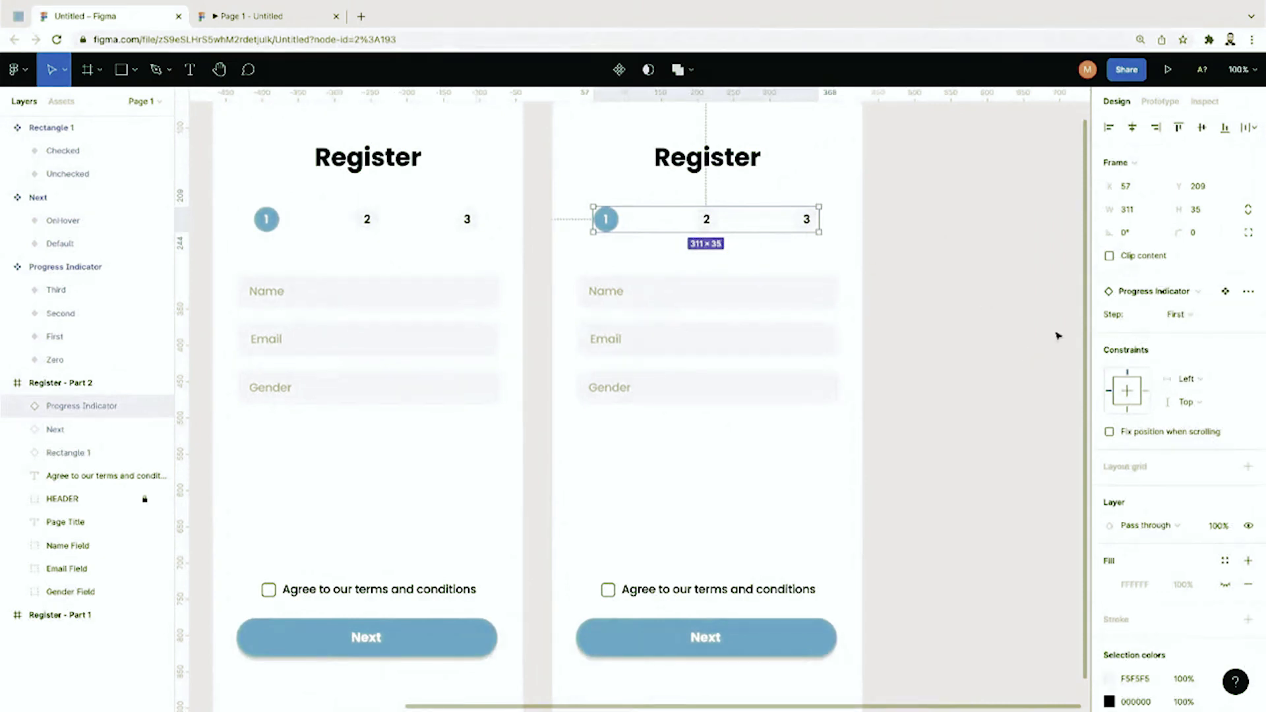
click(1180, 314)
click(1190, 351)
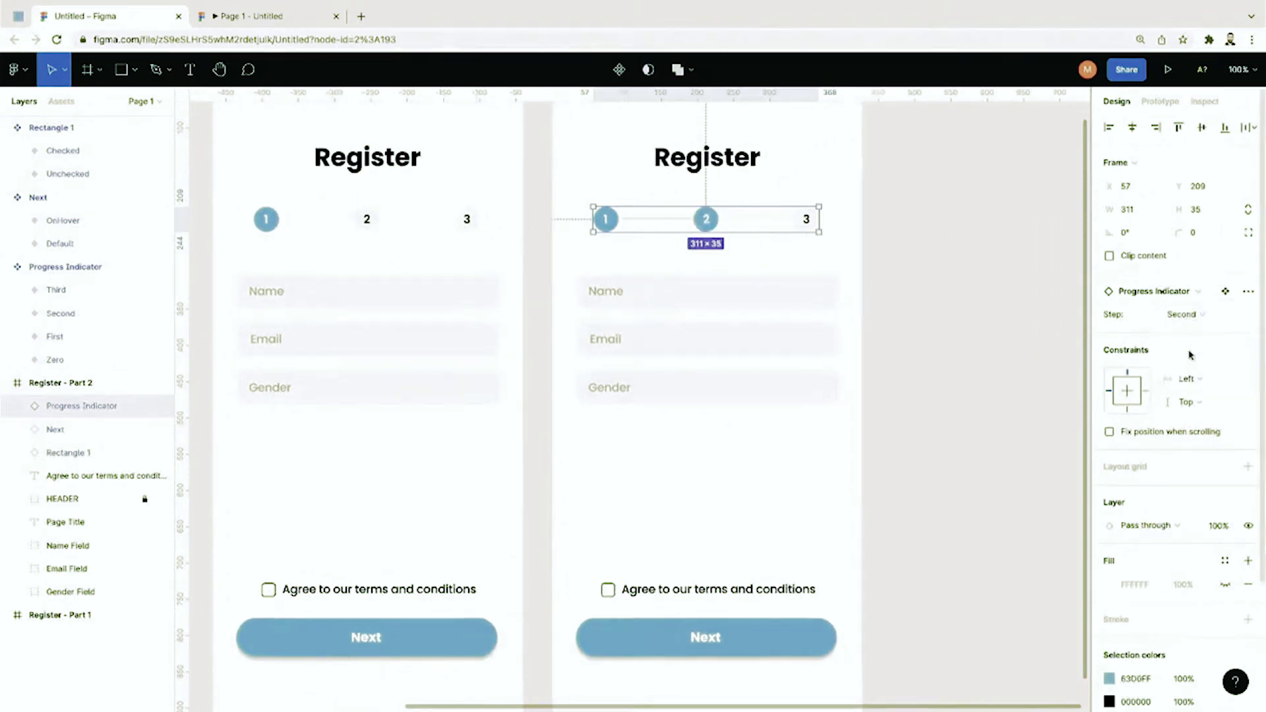
click(1026, 379)
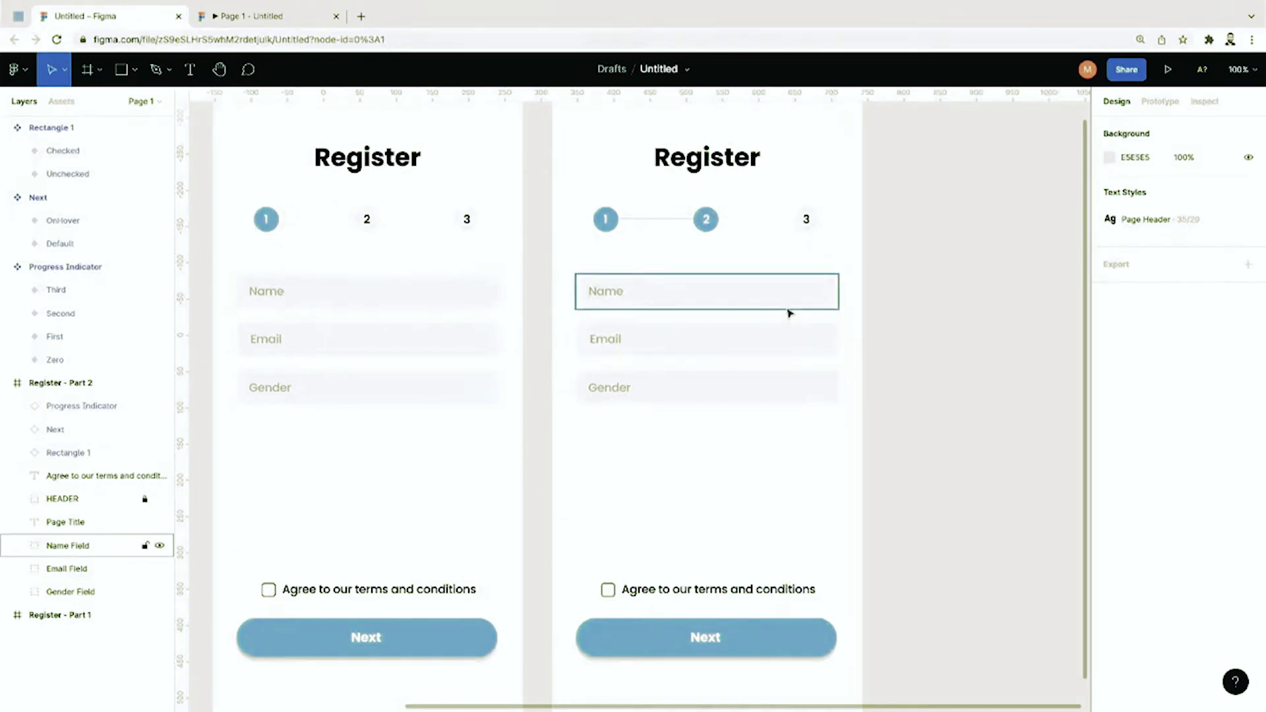
scroll(512, 395, left, 5)
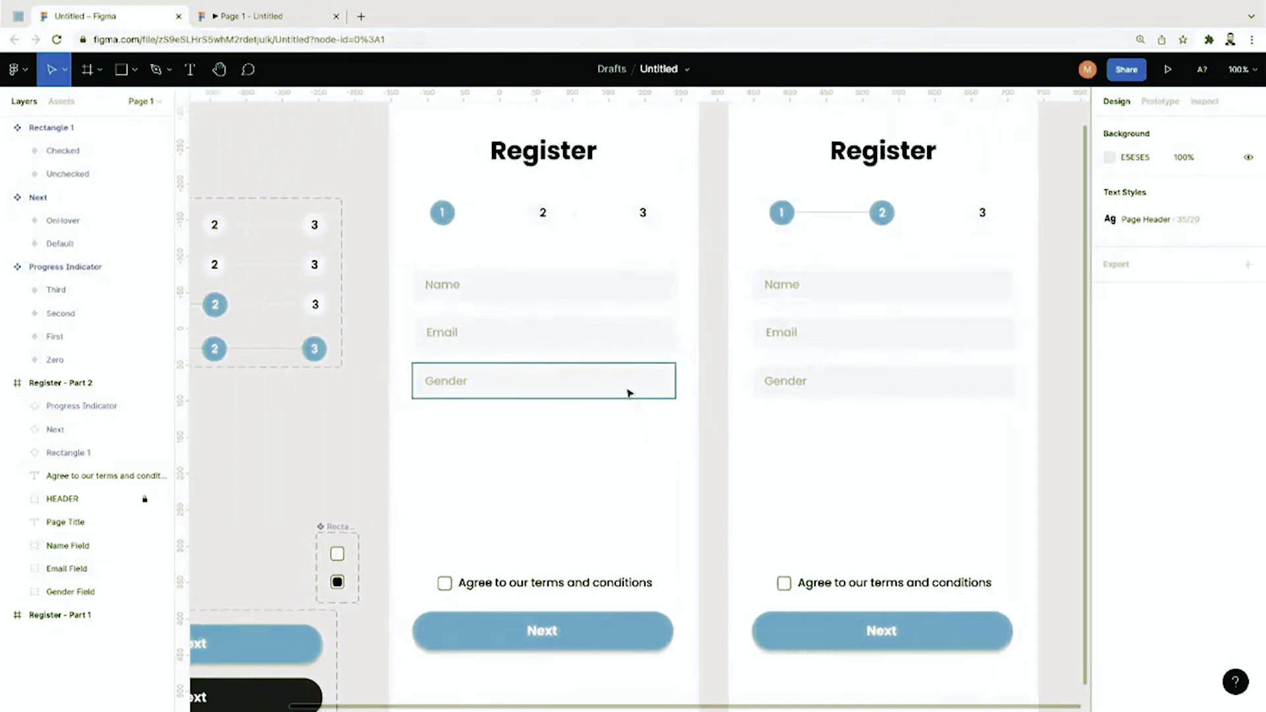
click(630, 394)
click(630, 414)
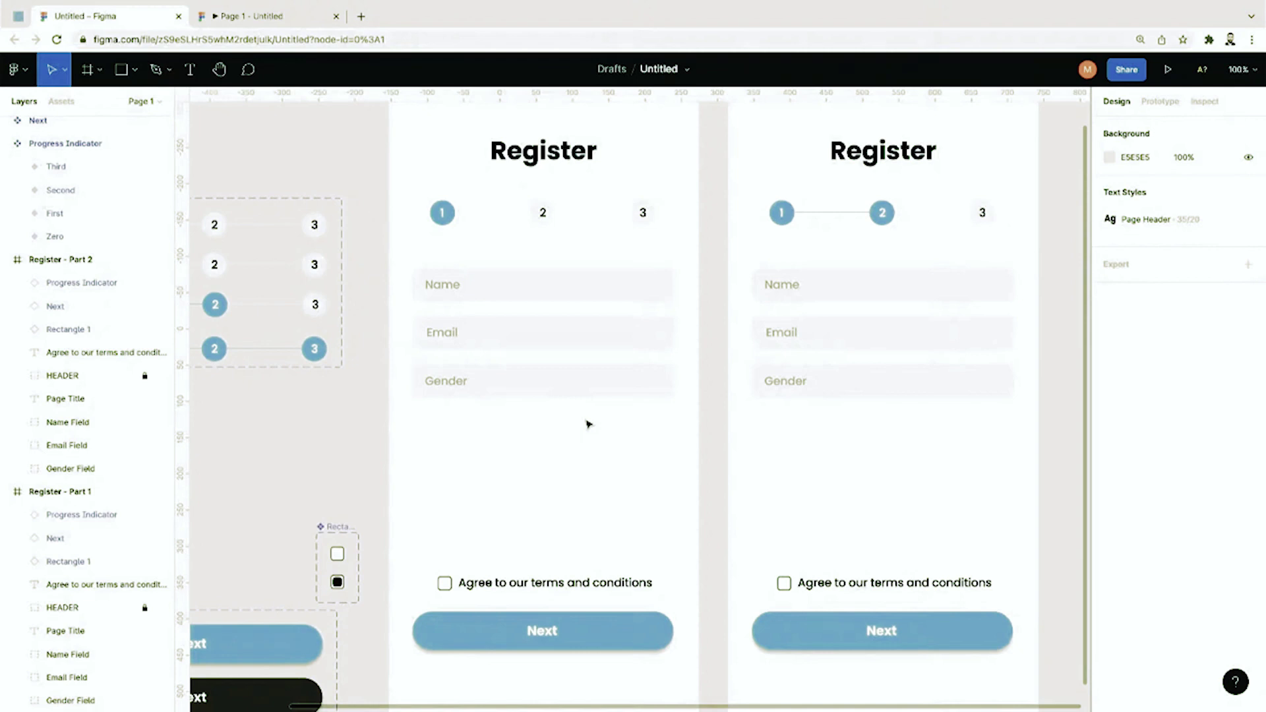
click(453, 383)
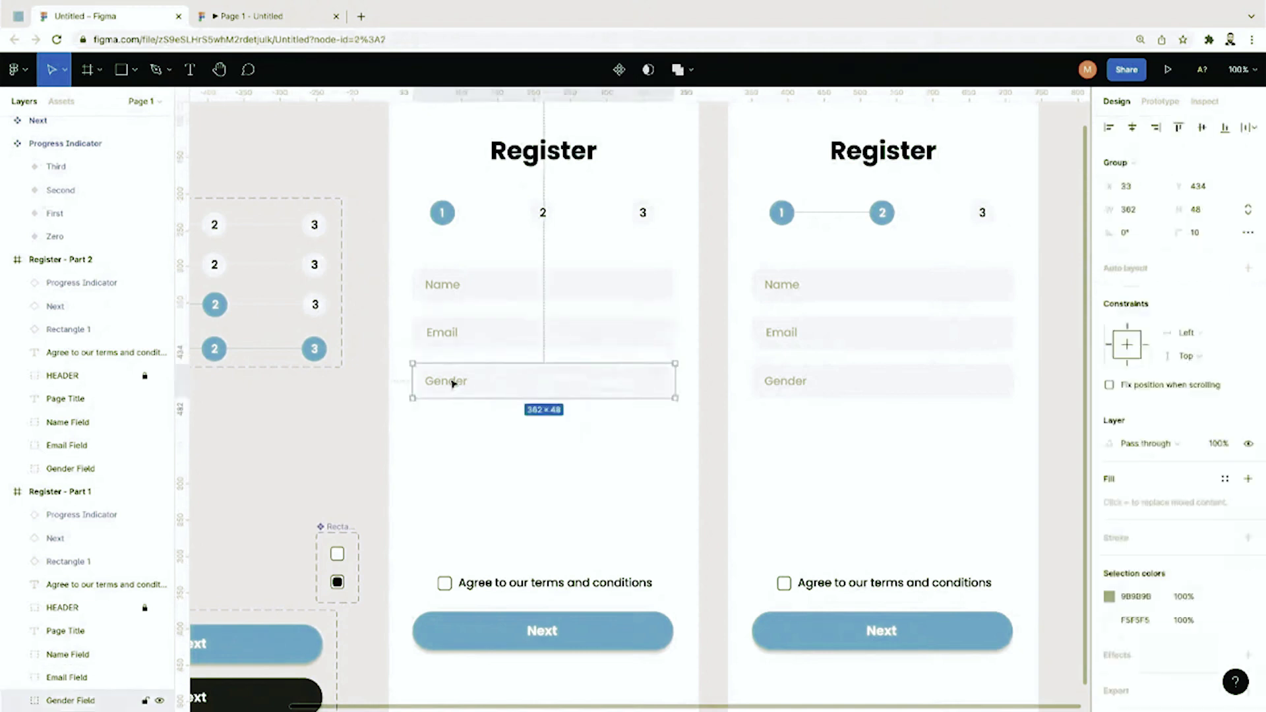
click(486, 442)
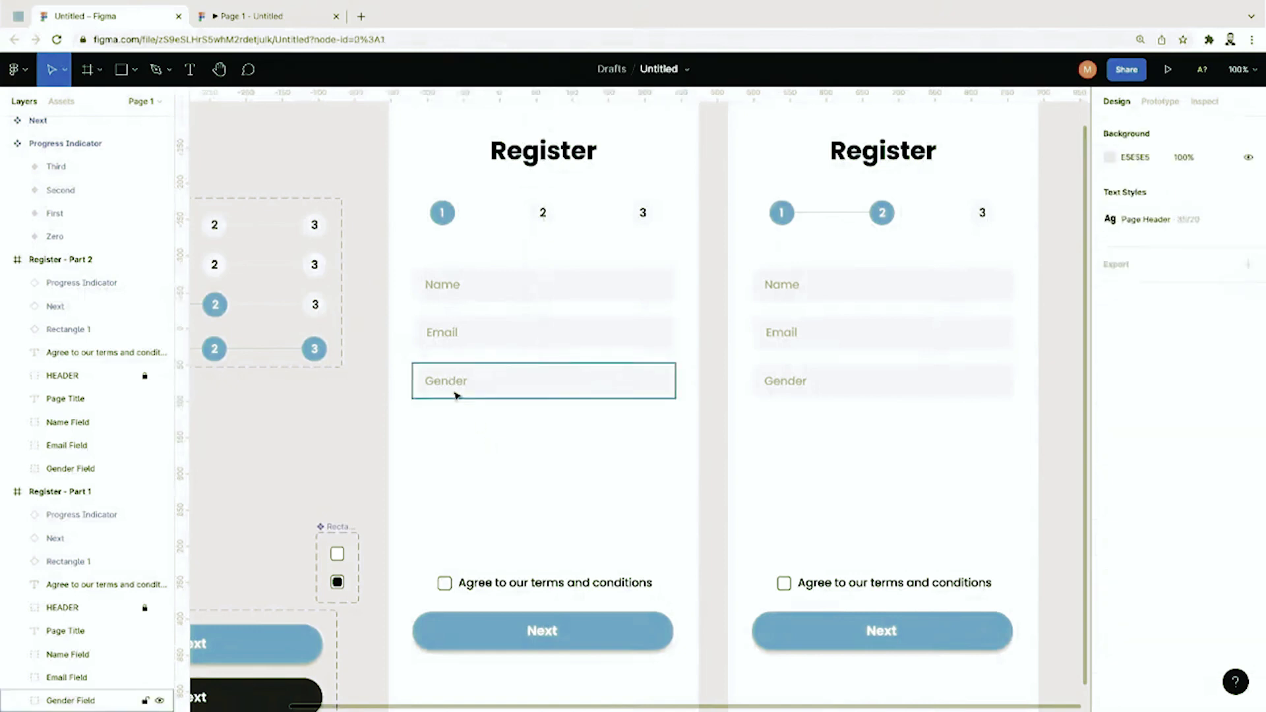
click(134, 70)
click(132, 107)
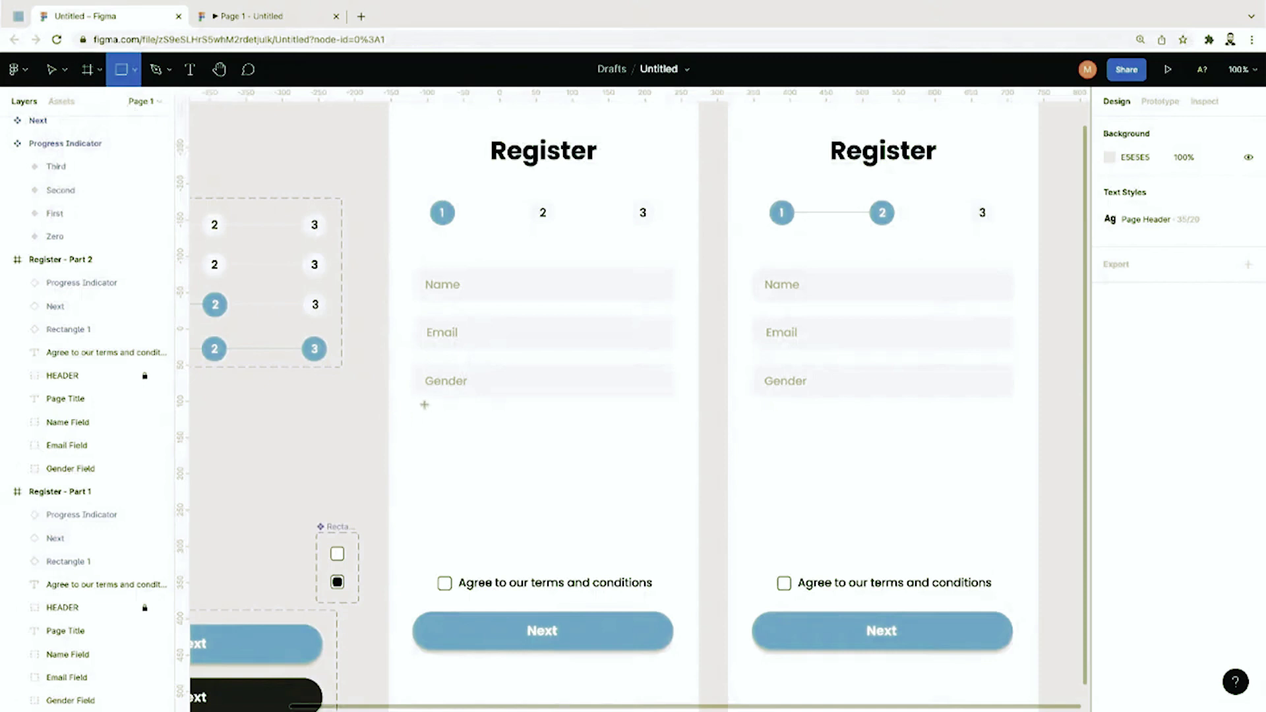
scroll(380, 415, left, 3)
key(v)
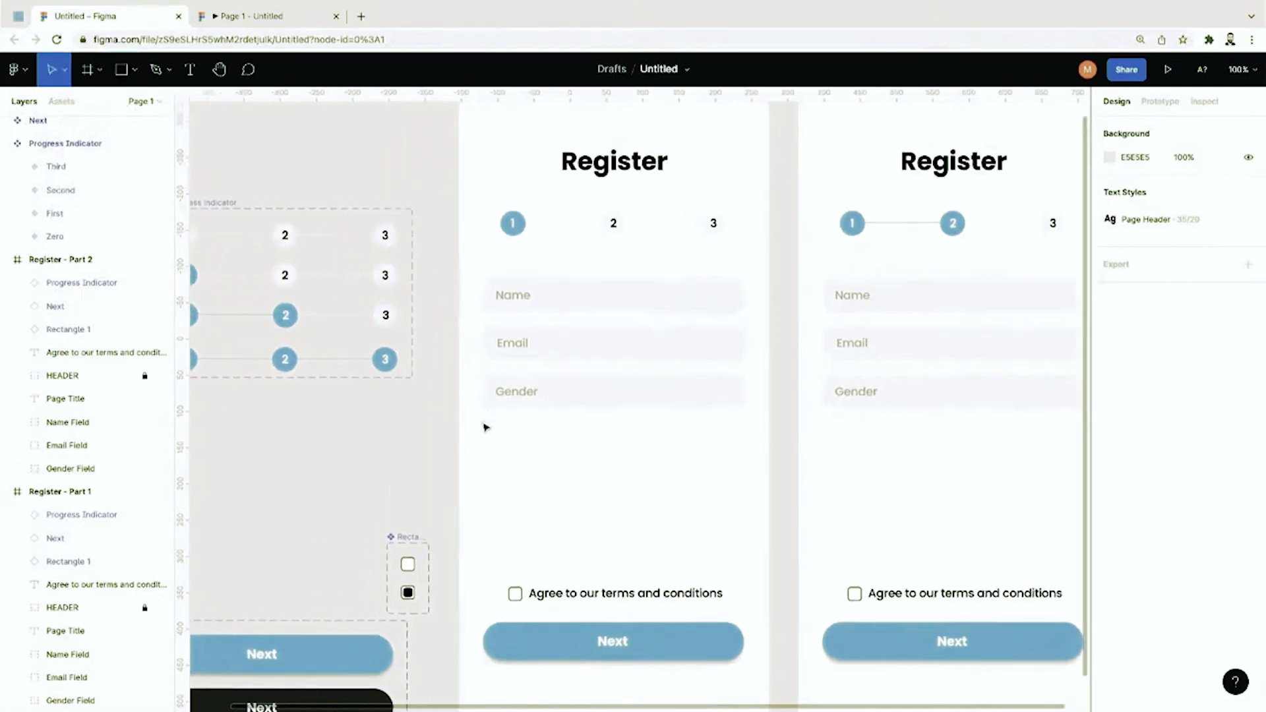
click(705, 375)
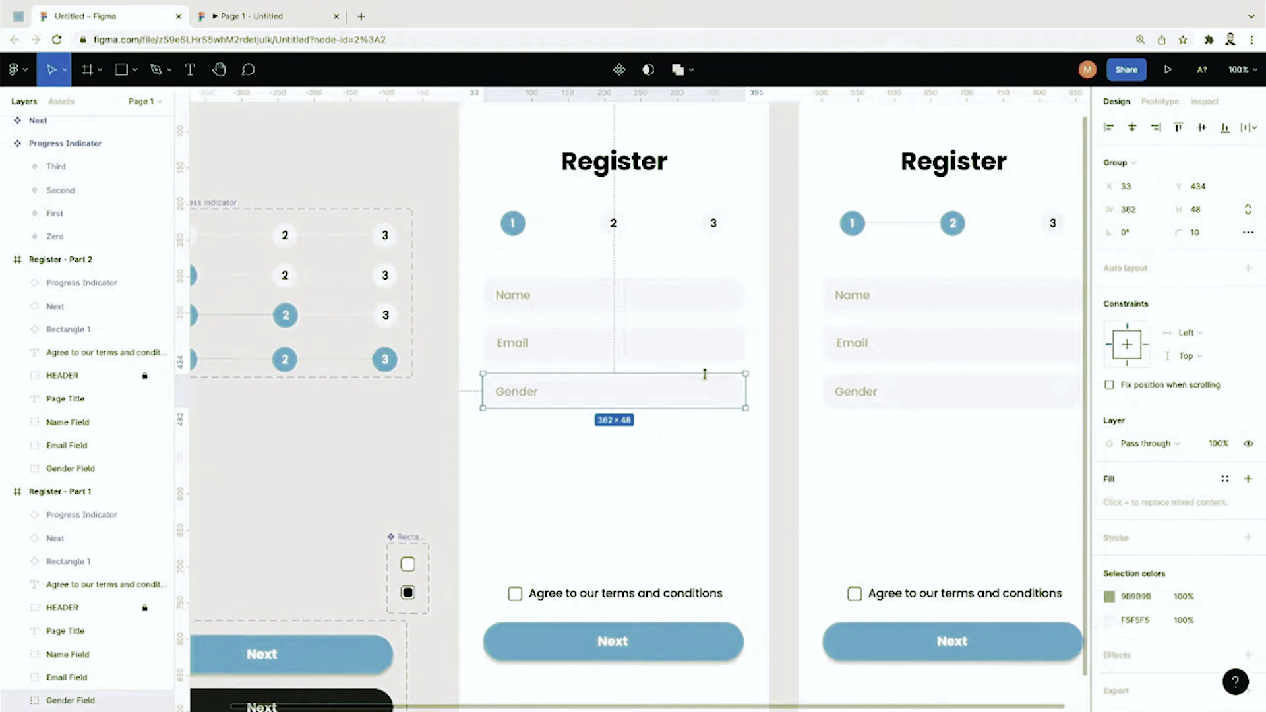
Step: Make the Gender Field group a component with a second variant and move it above the Progress Indicator
key(ctrl+alt+k)
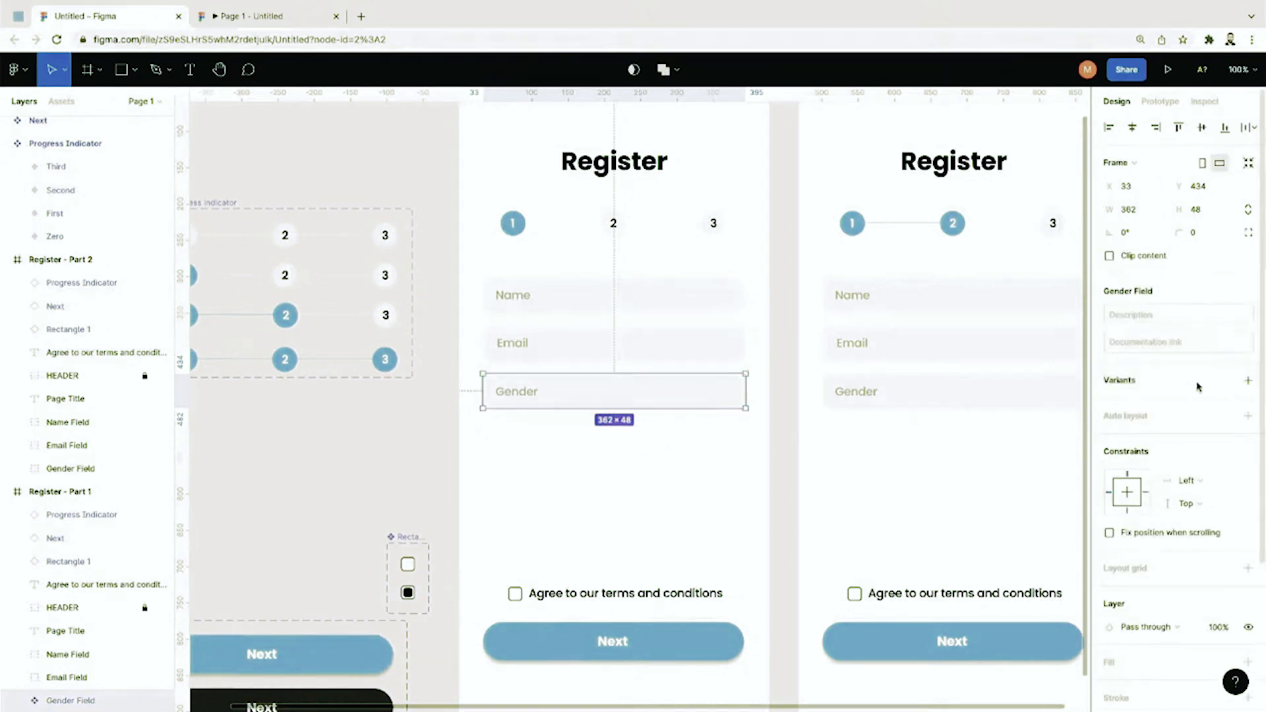
click(1249, 380)
drag(729, 457, 371, 491)
scroll(396, 494, left, 5)
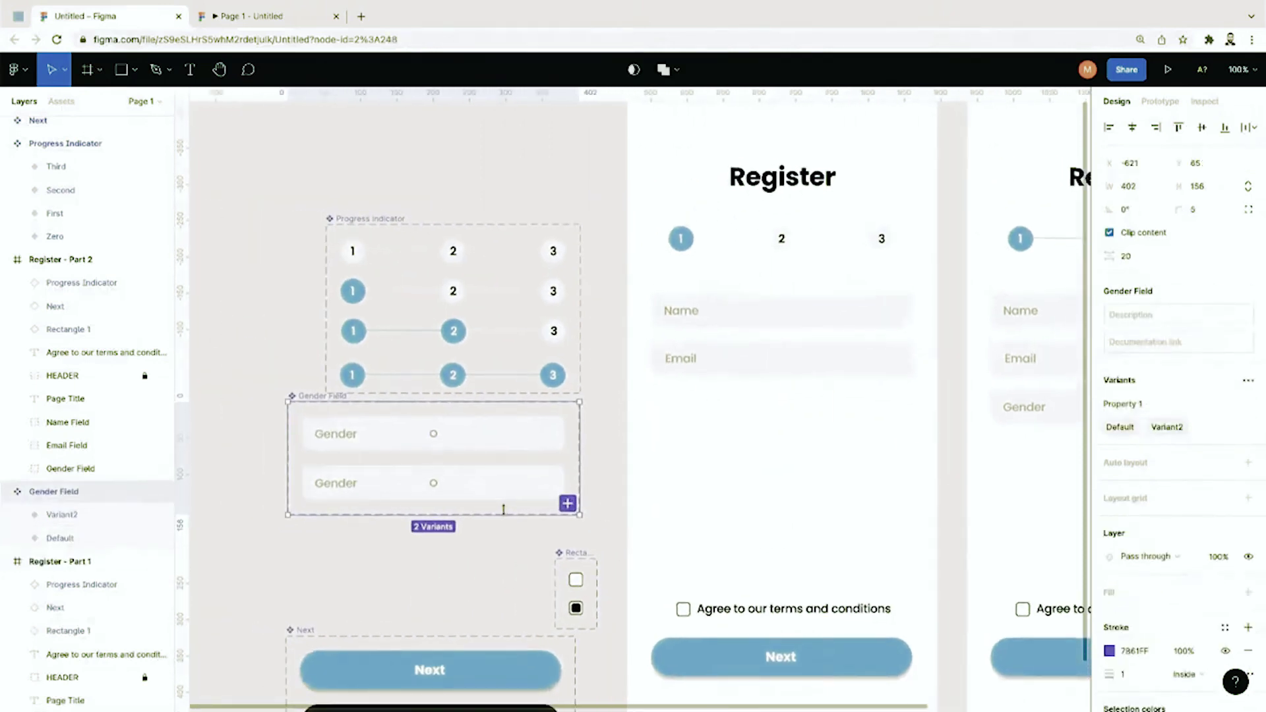
drag(510, 512, 416, 170)
scroll(415, 170, up, 5)
scroll(416, 169, left, 2)
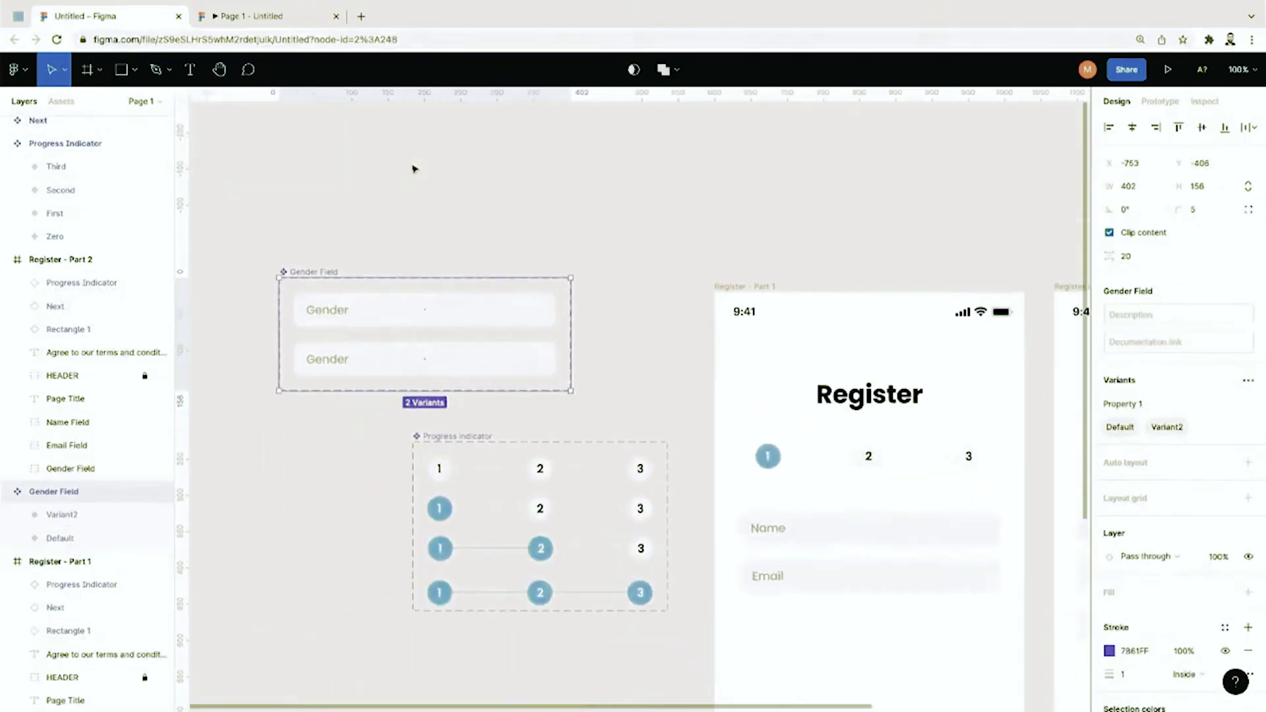
drag(537, 385, 492, 211)
click(468, 221)
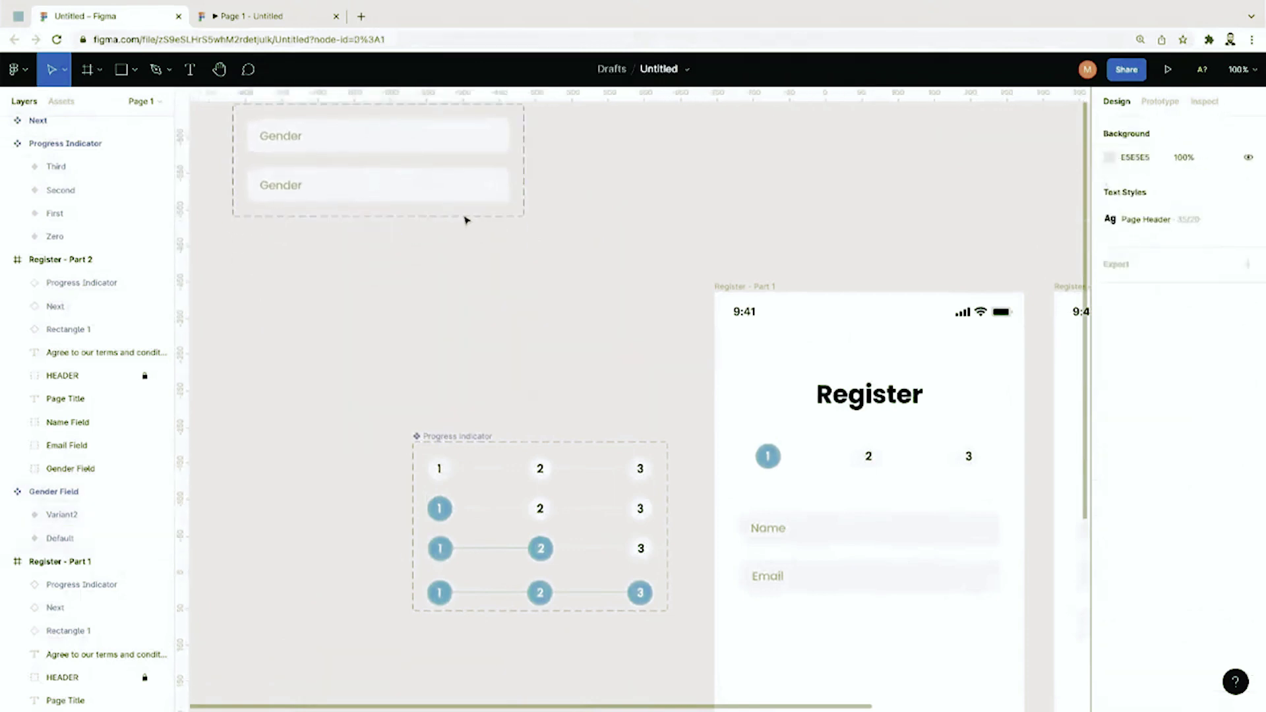
Step: Drag the Gender Field set's bottom edge down to enlarge it, then select Variant2
scroll(244, 209, up, 2)
scroll(244, 209, left, 1)
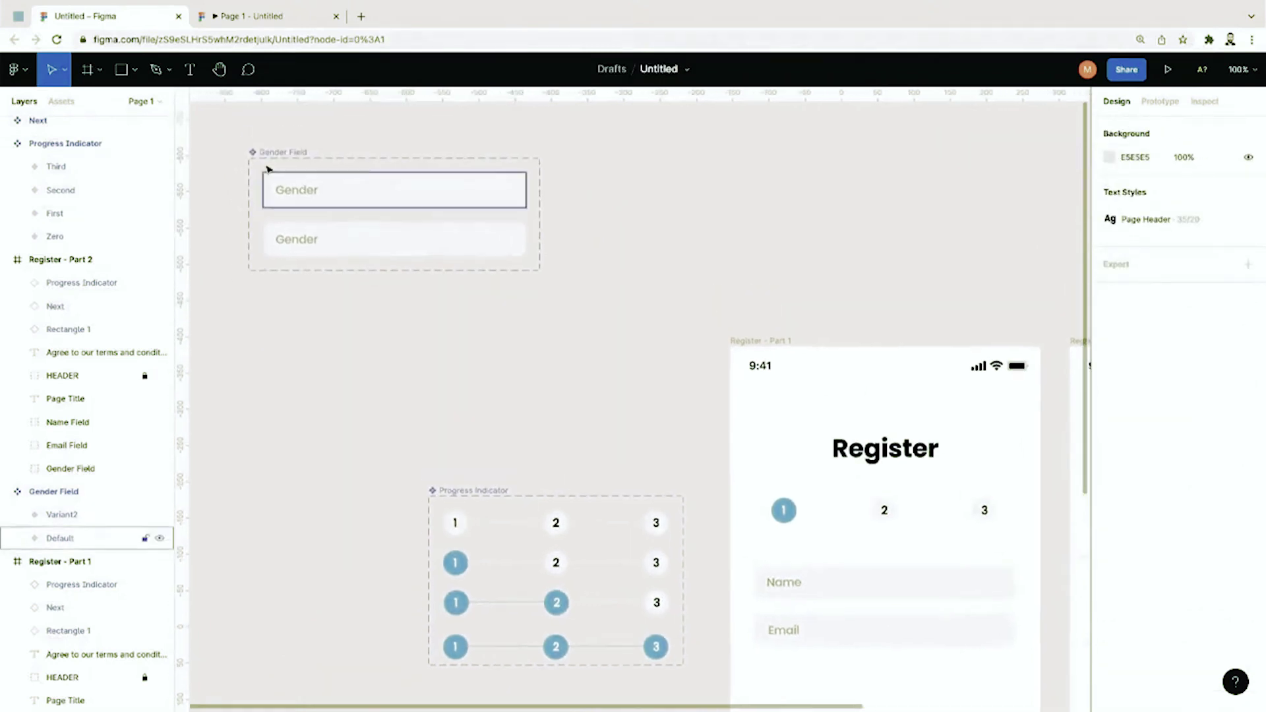
click(261, 153)
drag(269, 270, 284, 465)
click(631, 333)
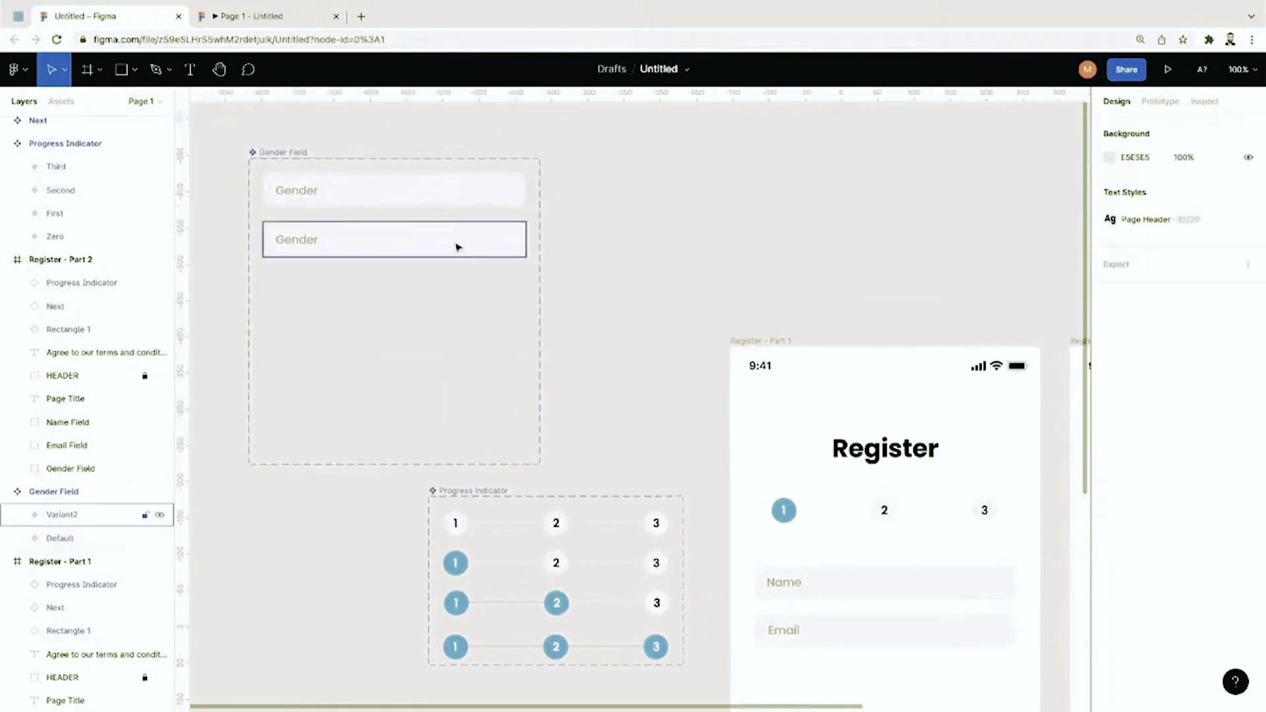
click(299, 239)
click(99, 70)
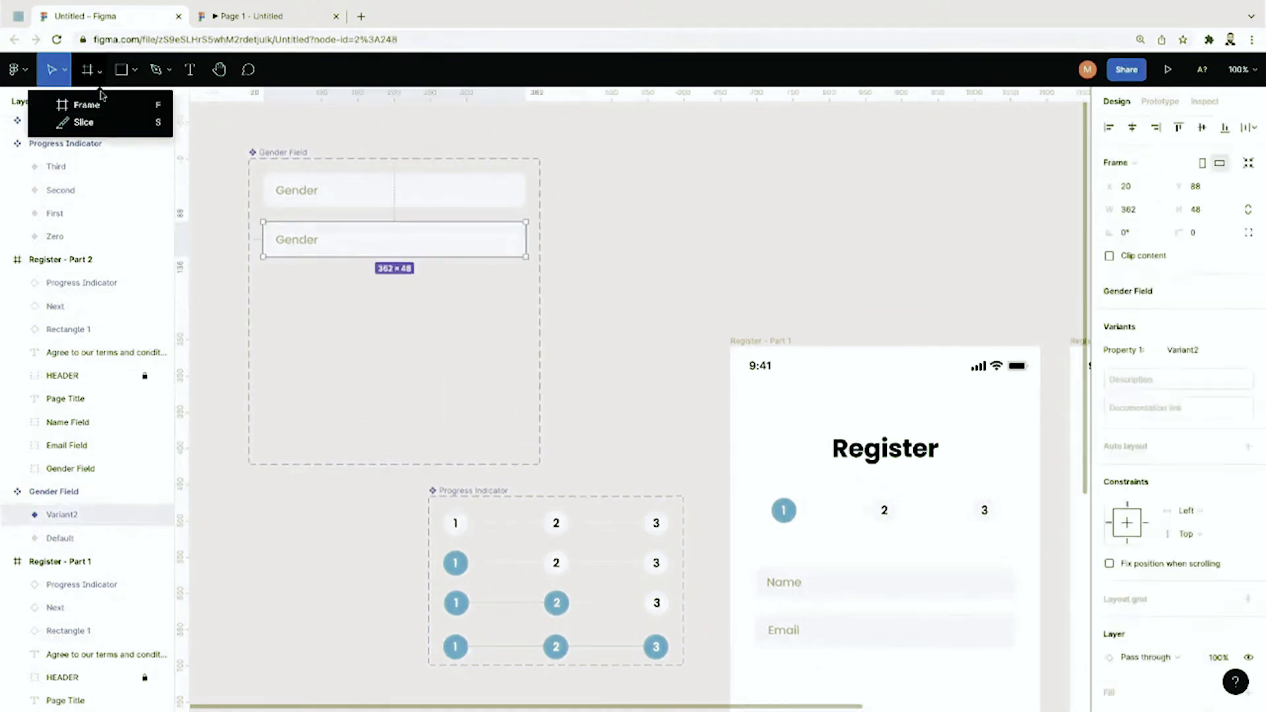
Step: Draw a rectangle below the second Gender field and give it a light grey F5F5F5 fill
key(r)
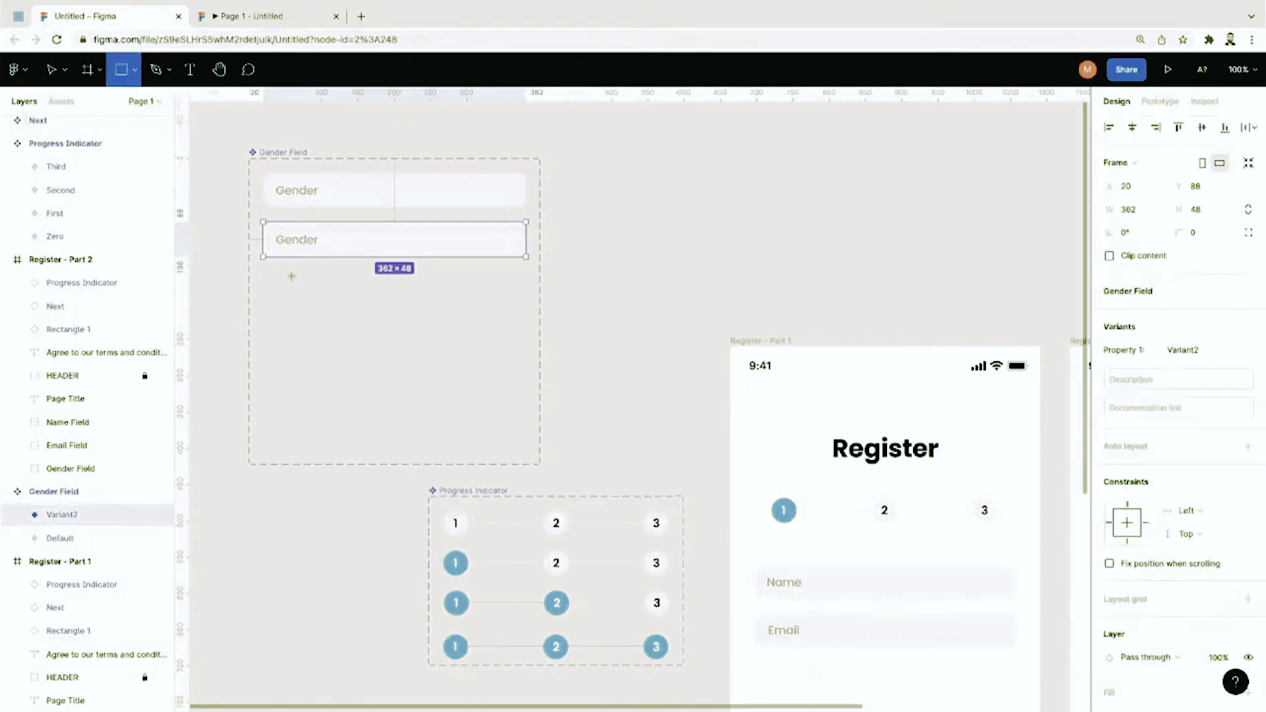
mouse_move(271, 267)
mouse_down()
mouse_move(432, 331)
mouse_move(526, 323)
mouse_move(503, 294)
mouse_move(524, 286)
mouse_up()
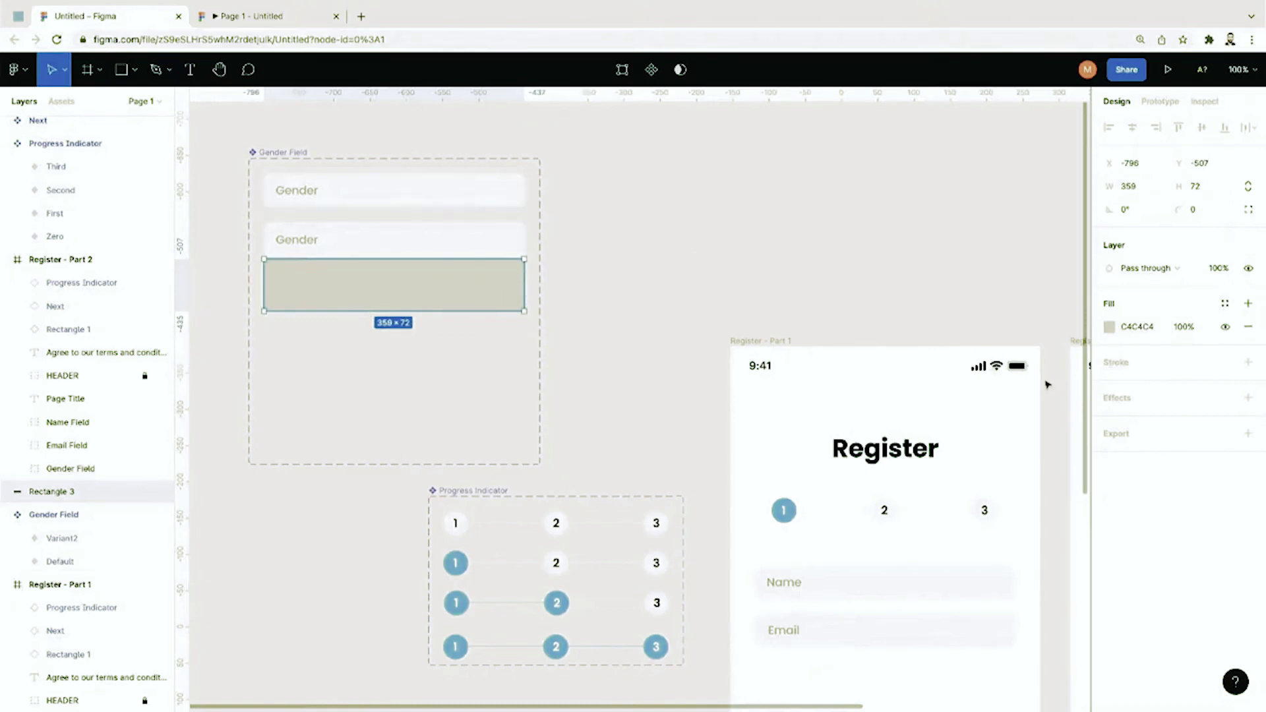
click(1110, 326)
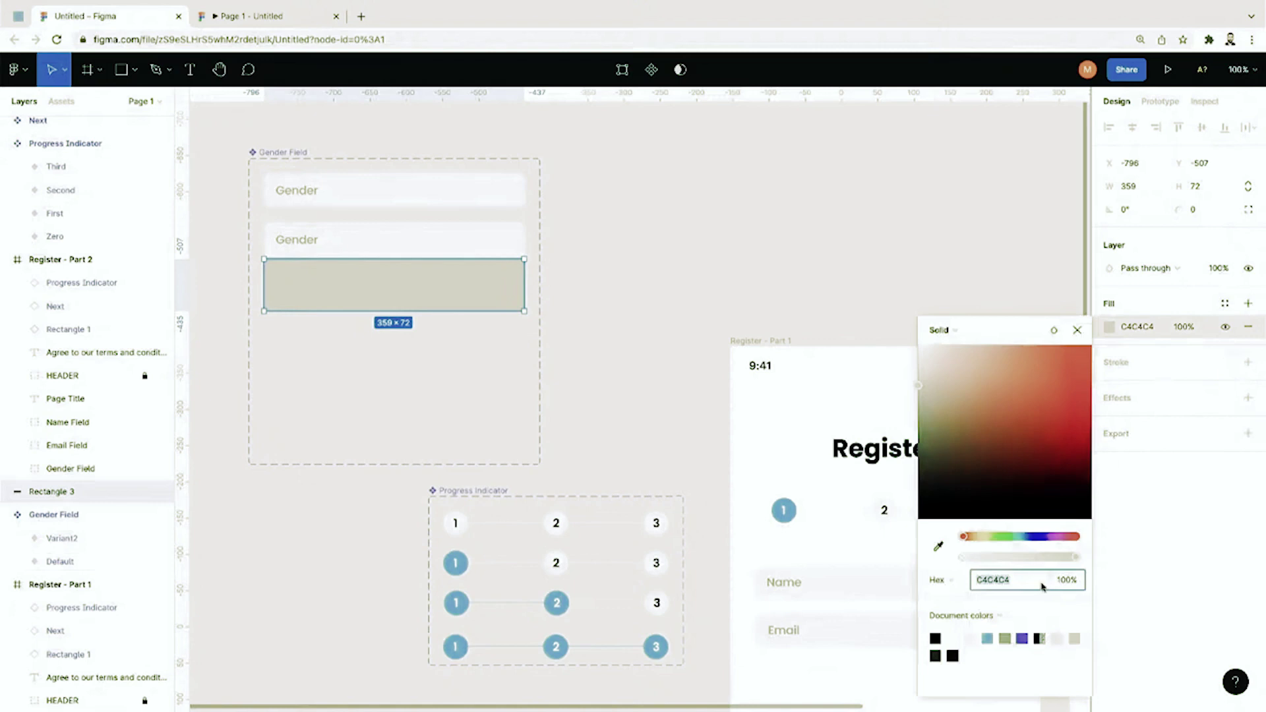
text(f5f5f5)
key(Return)
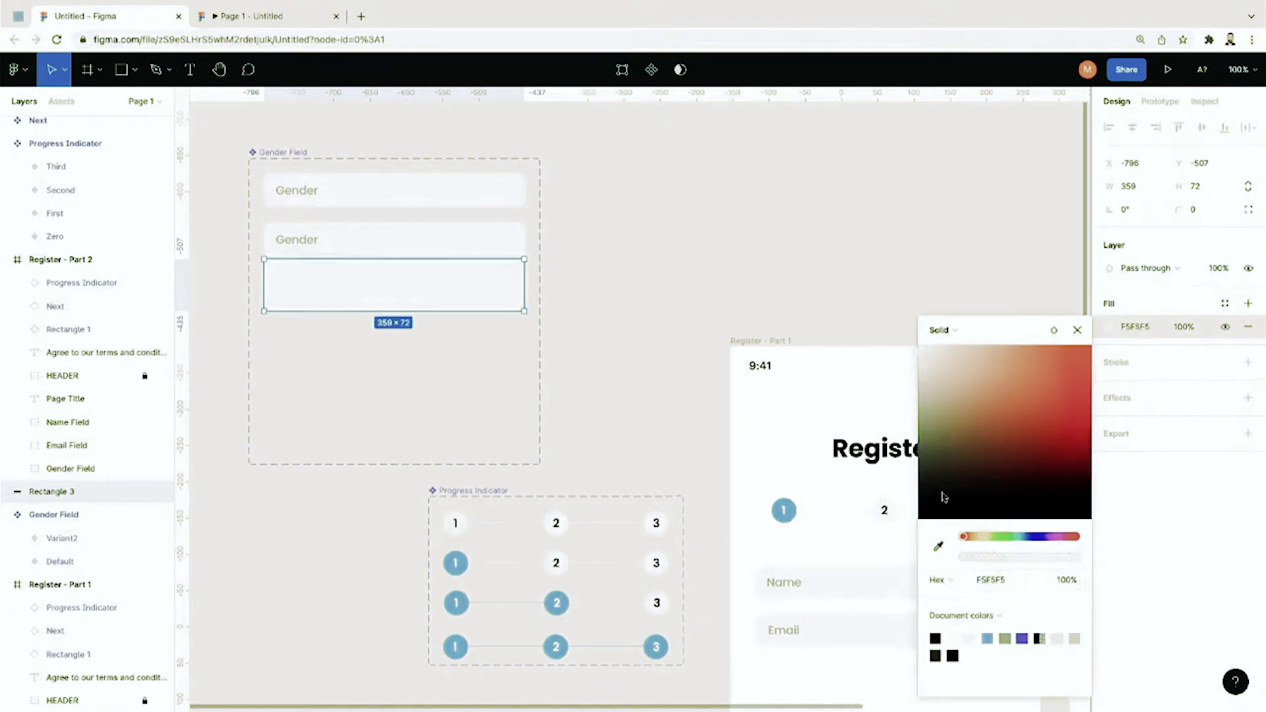
click(923, 365)
drag(923, 365, 925, 367)
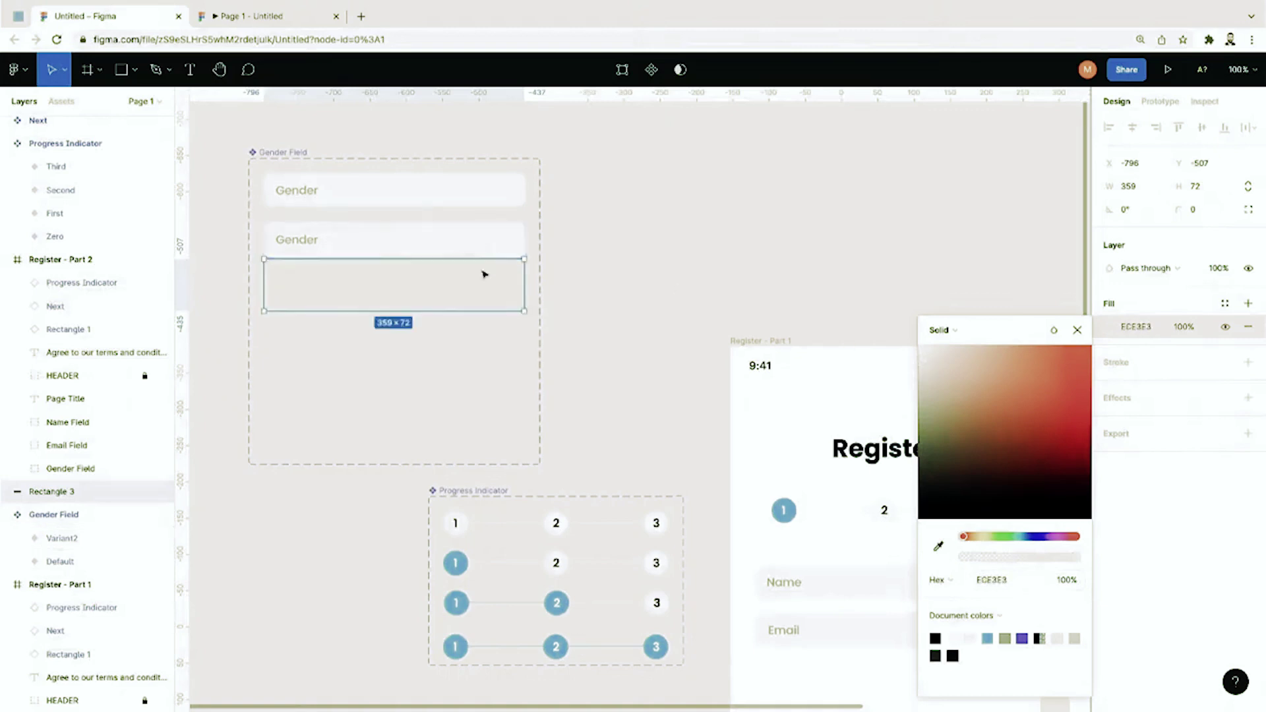
click(562, 277)
Step: Refine Rectangle 3's fill from F5F5F5 to the slightly darker grey ECEBEB
click(514, 291)
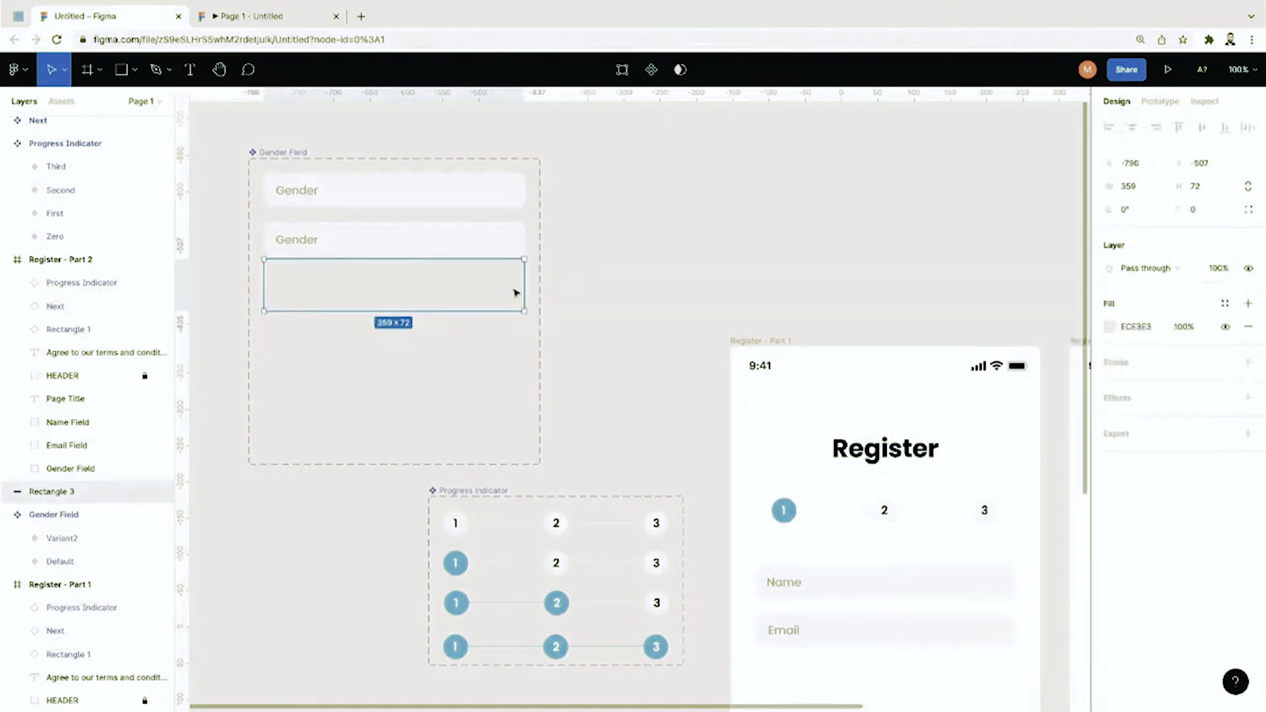
click(1161, 332)
text(f5f5)
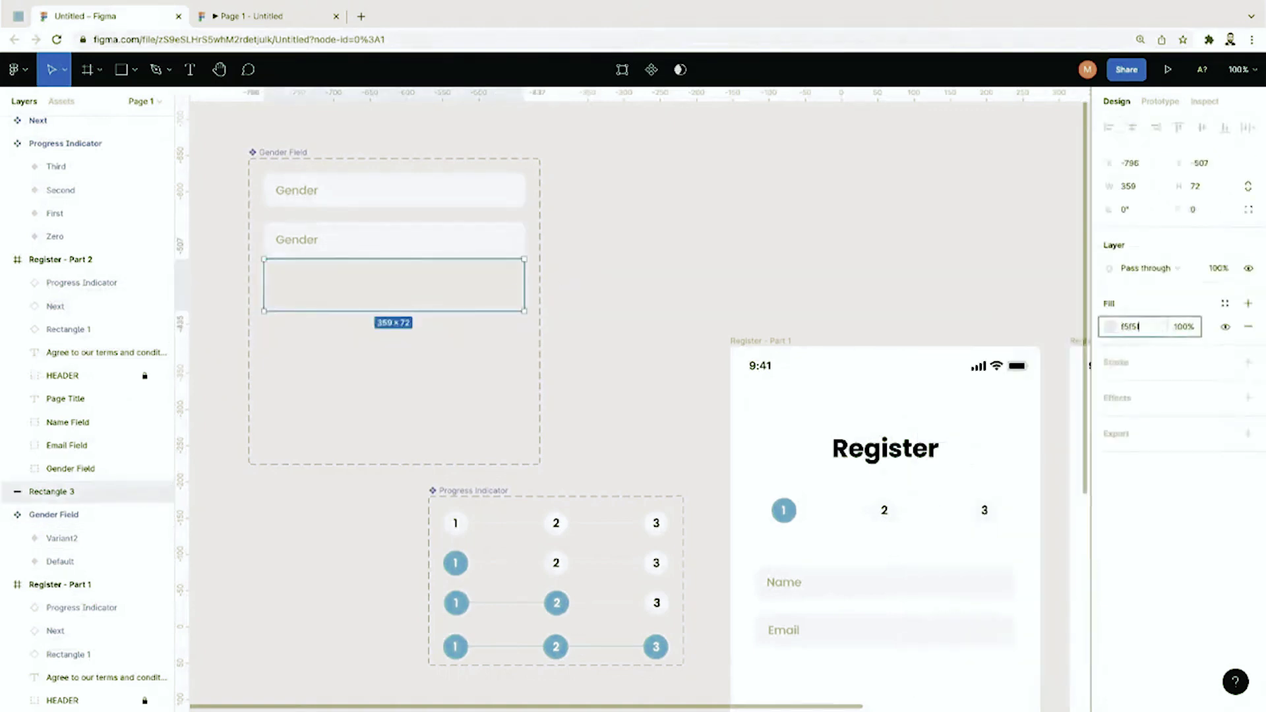
text(f5)
key(Return)
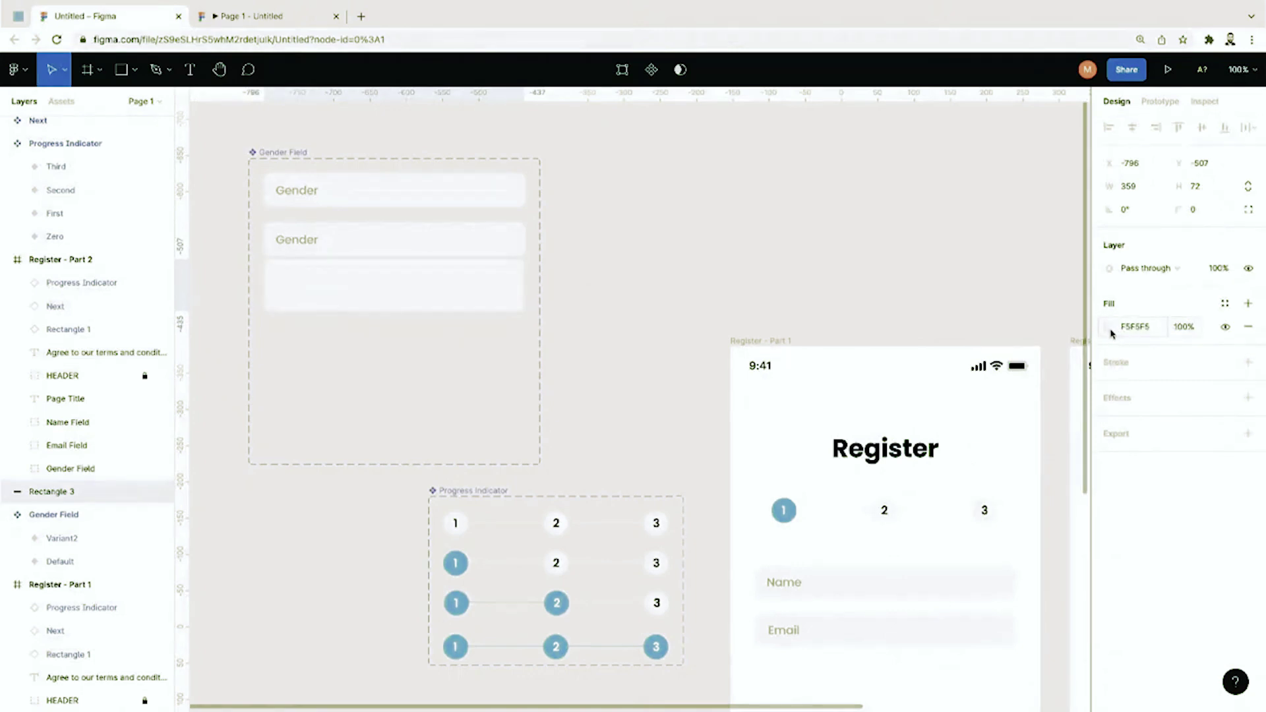
click(1111, 327)
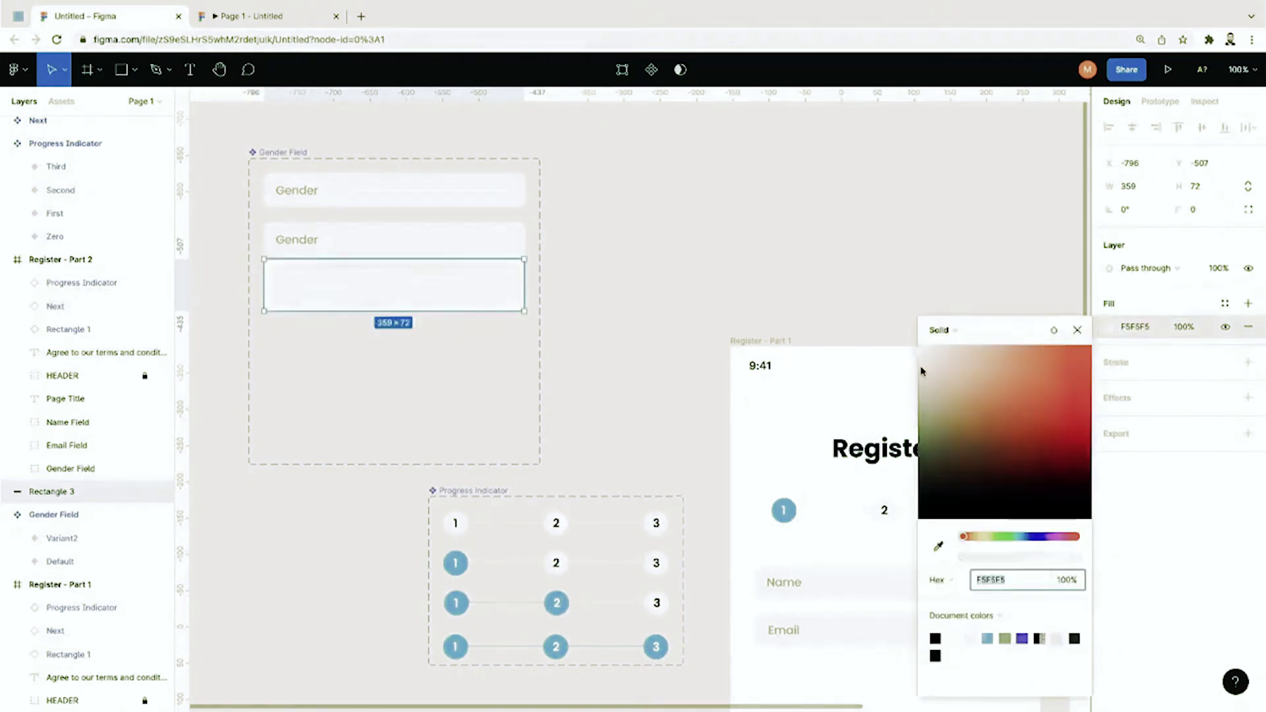
drag(921, 371, 919, 366)
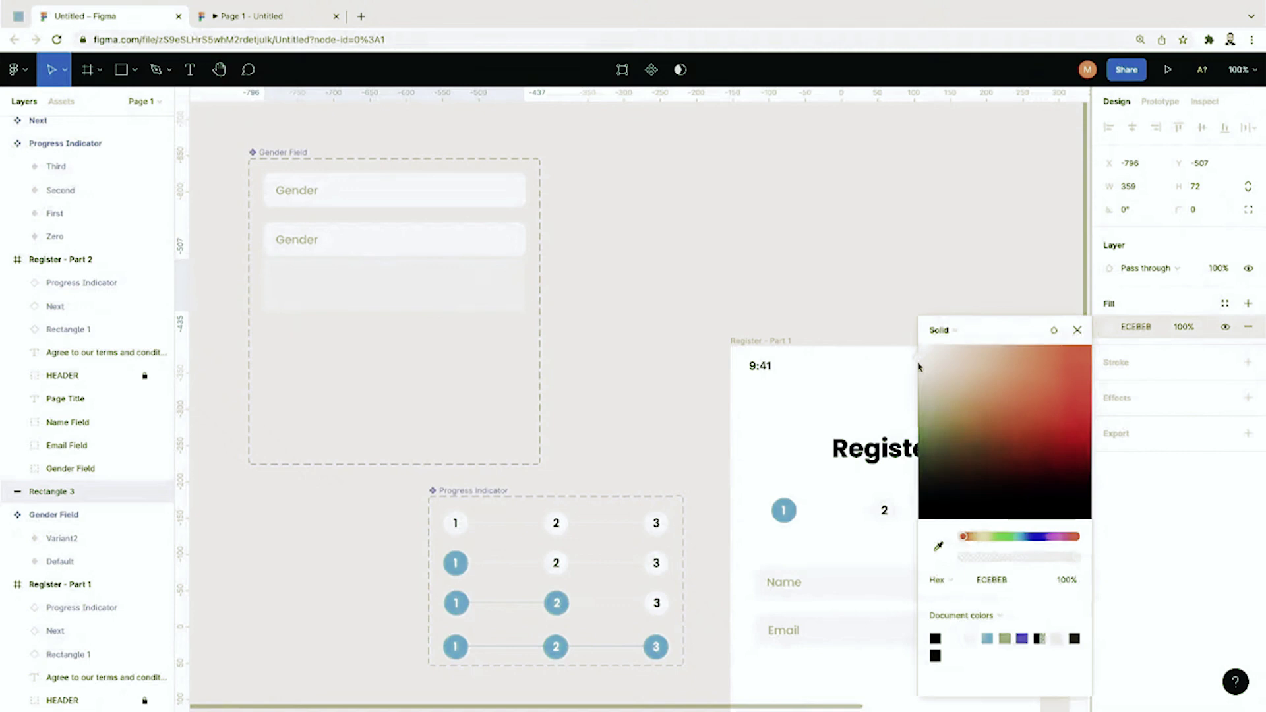
click(633, 308)
scroll(633, 308, up, 5)
scroll(634, 310, left, 4)
scroll(635, 310, up, 2)
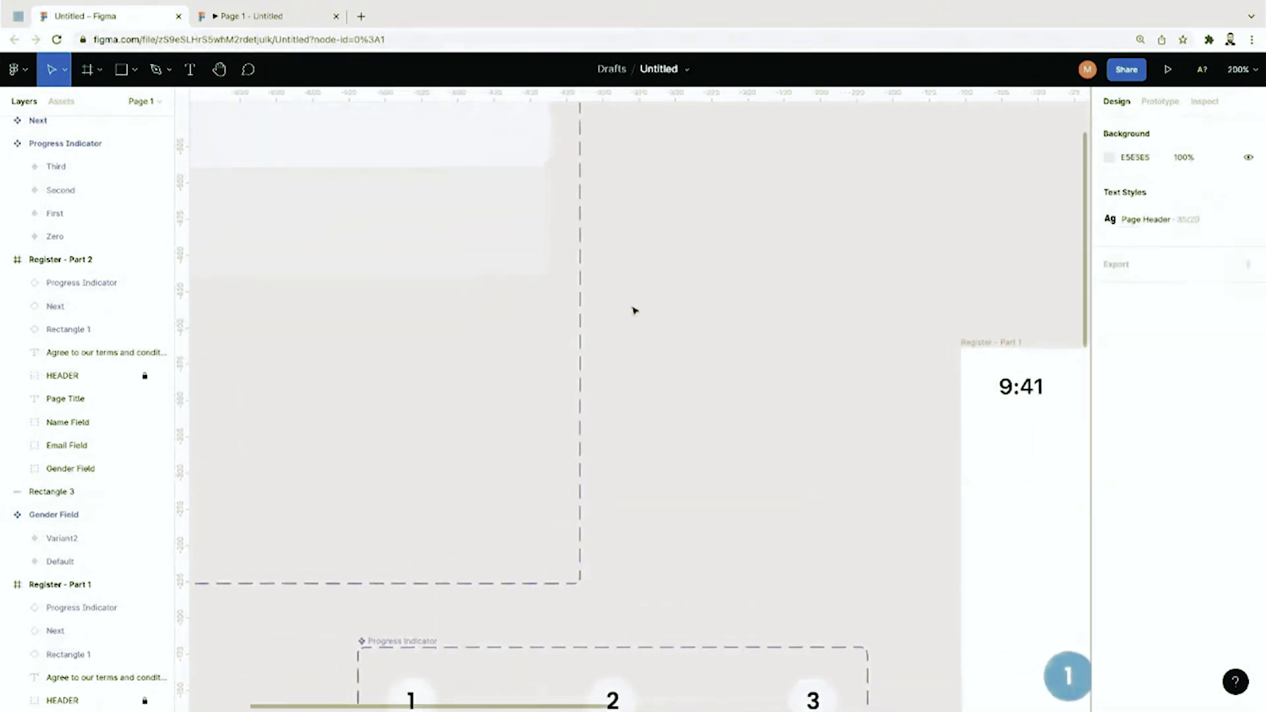
Step: Round Rectangle 3's corners to radius 5 and nudge it slightly lower
scroll(634, 310, left, 5)
click(614, 351)
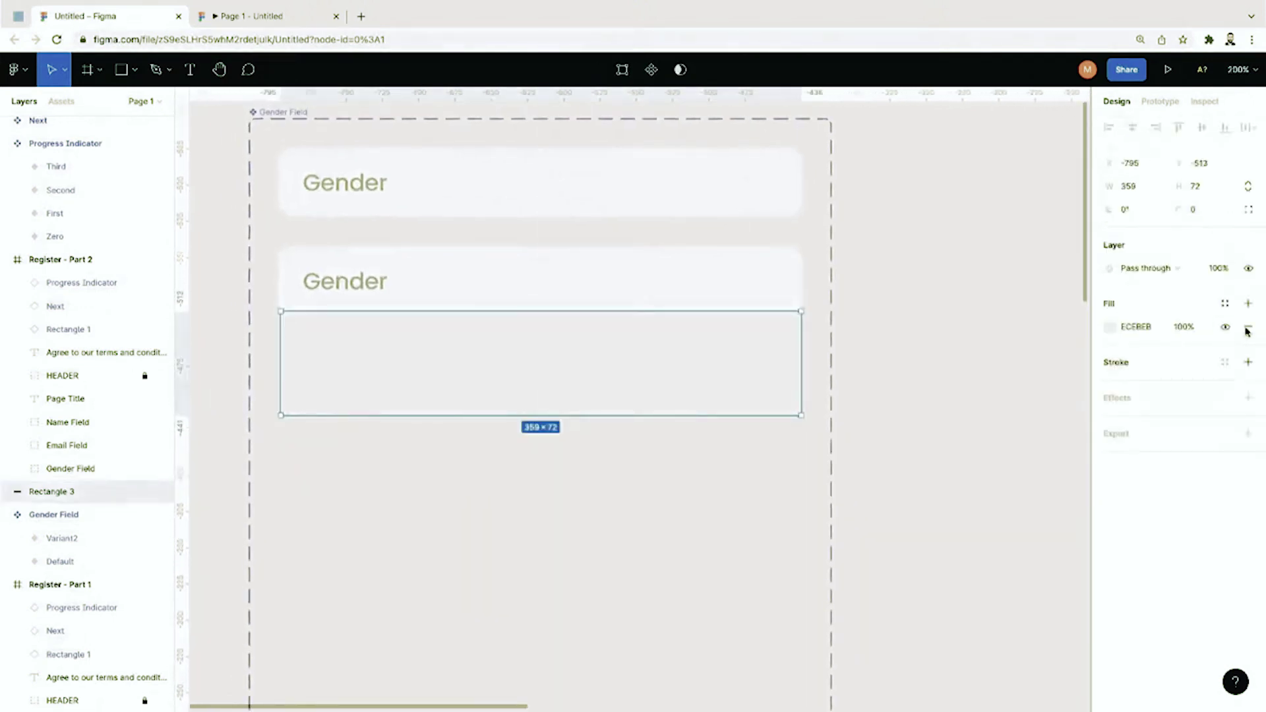
click(1193, 212)
text(5)
key(Return)
click(924, 382)
drag(746, 388, 748, 389)
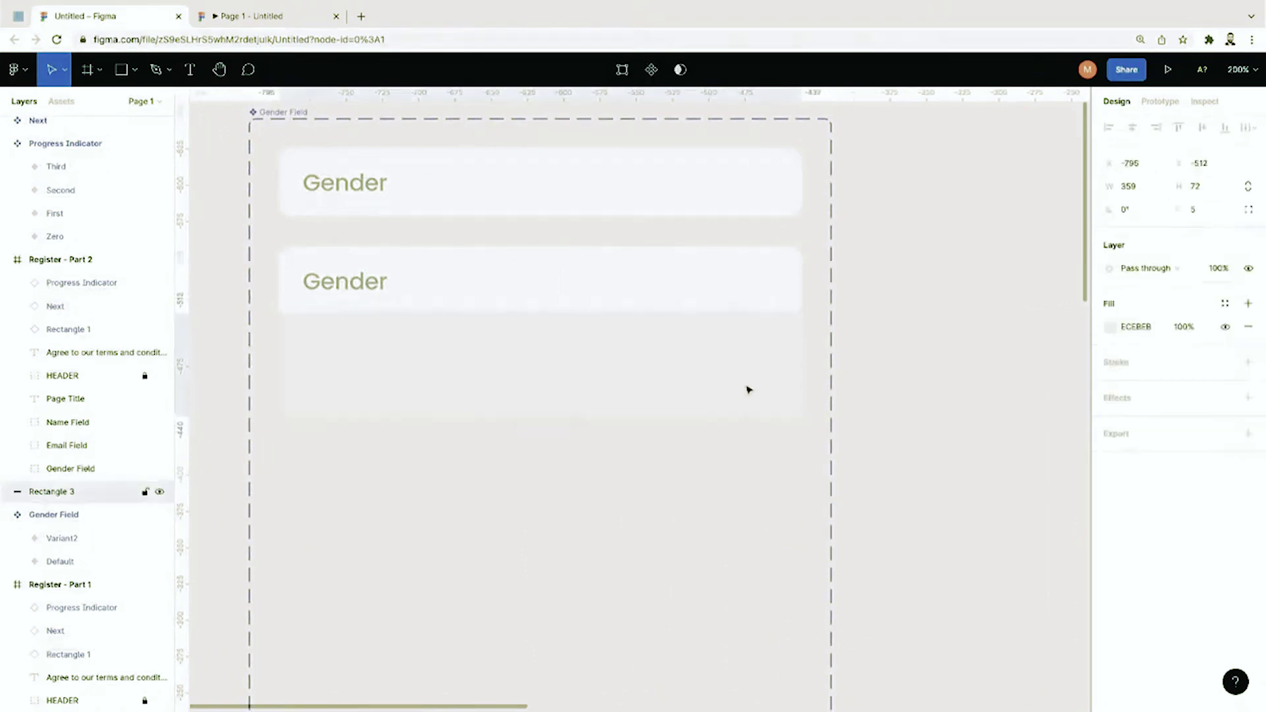
click(1000, 450)
Step: Draw a 359-wide horizontal line across the rectangle with the Line tool
click(99, 69)
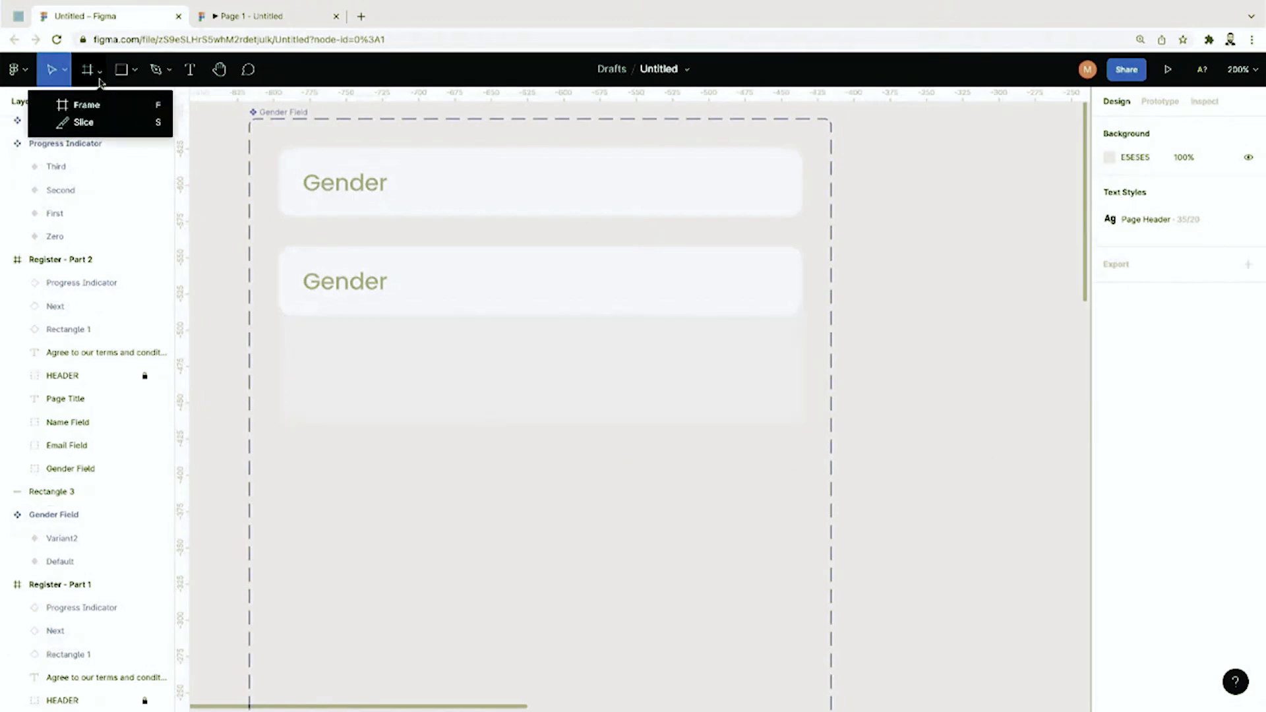
click(145, 78)
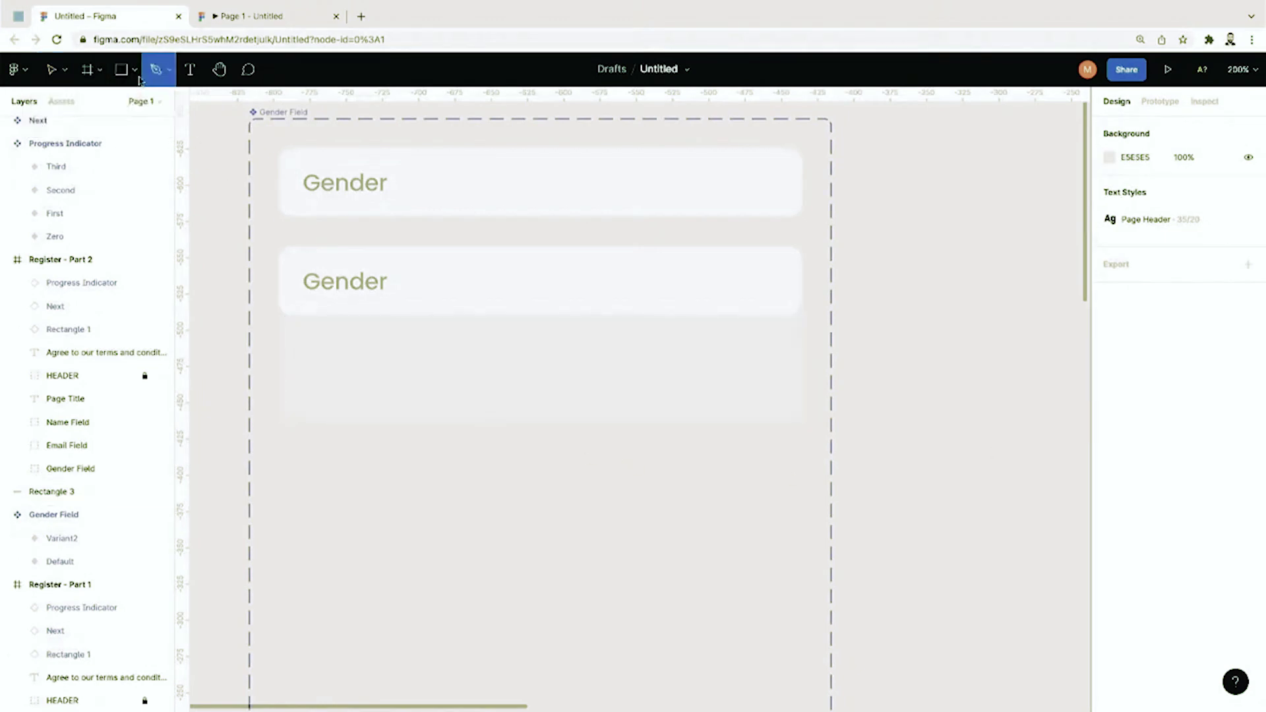
click(134, 70)
click(125, 124)
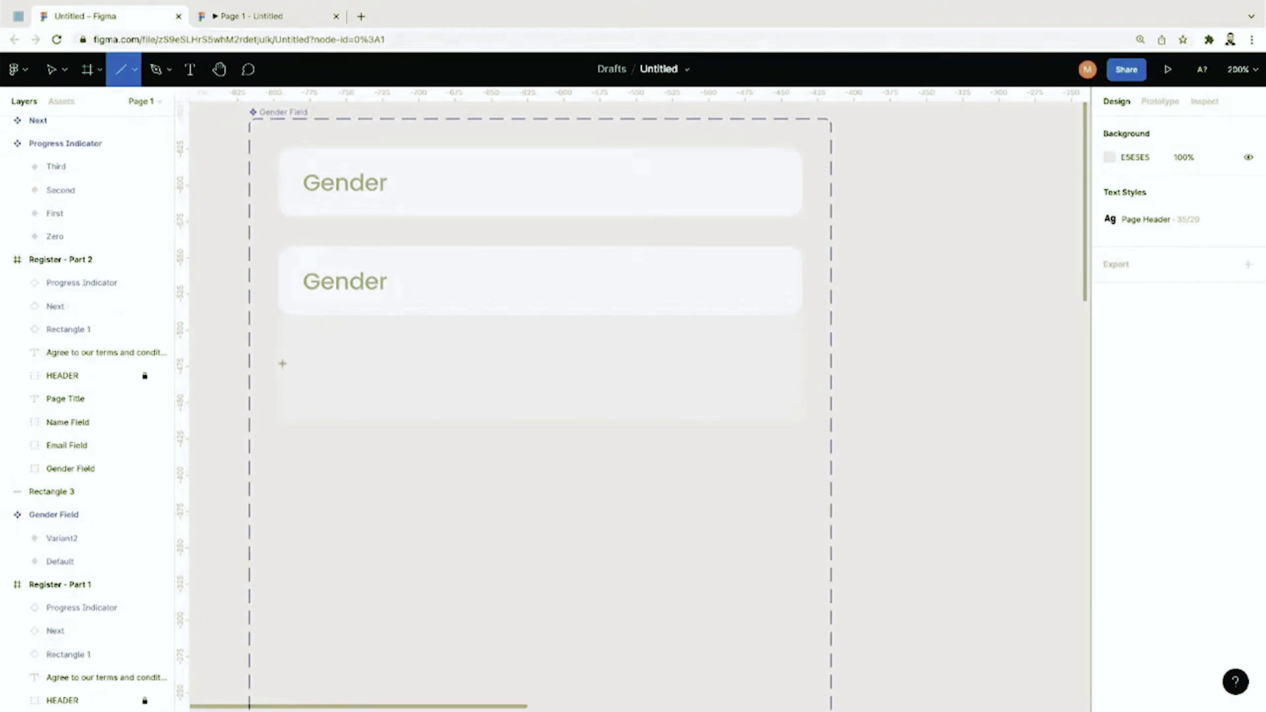
drag(281, 368, 800, 370)
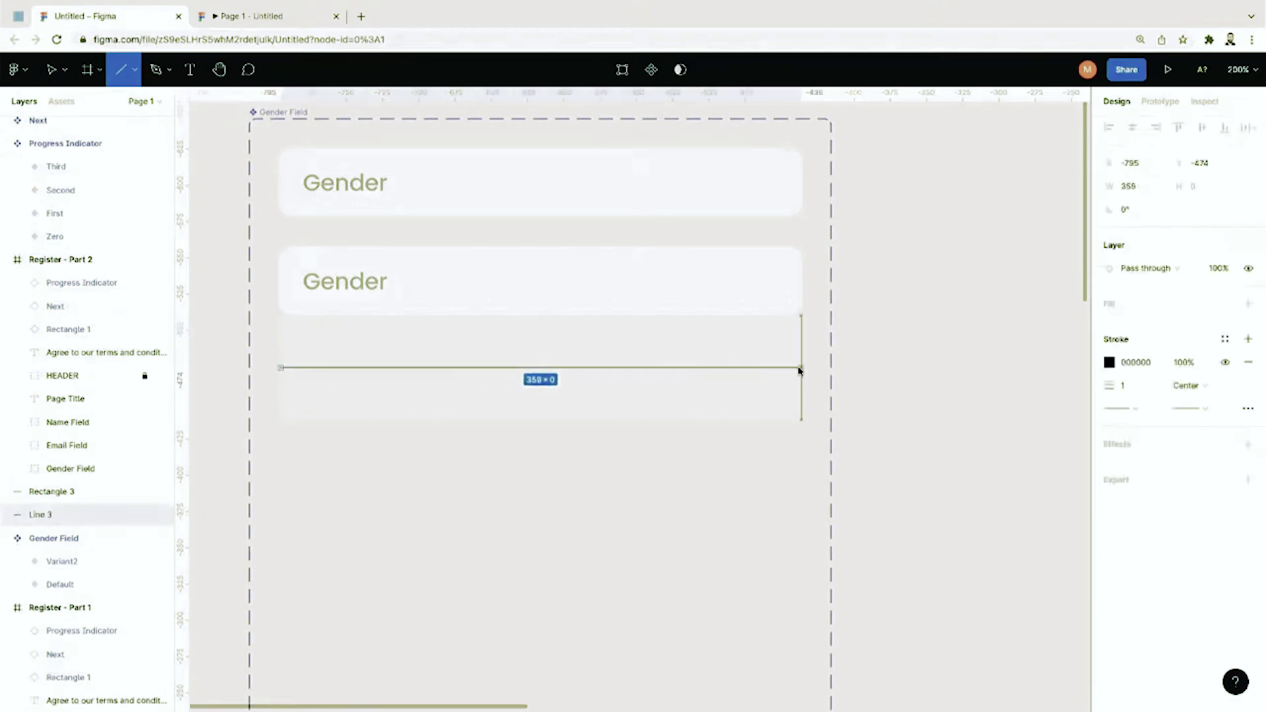
Step: Set the line's stroke colour to dark grey 4A4A4A
click(1110, 363)
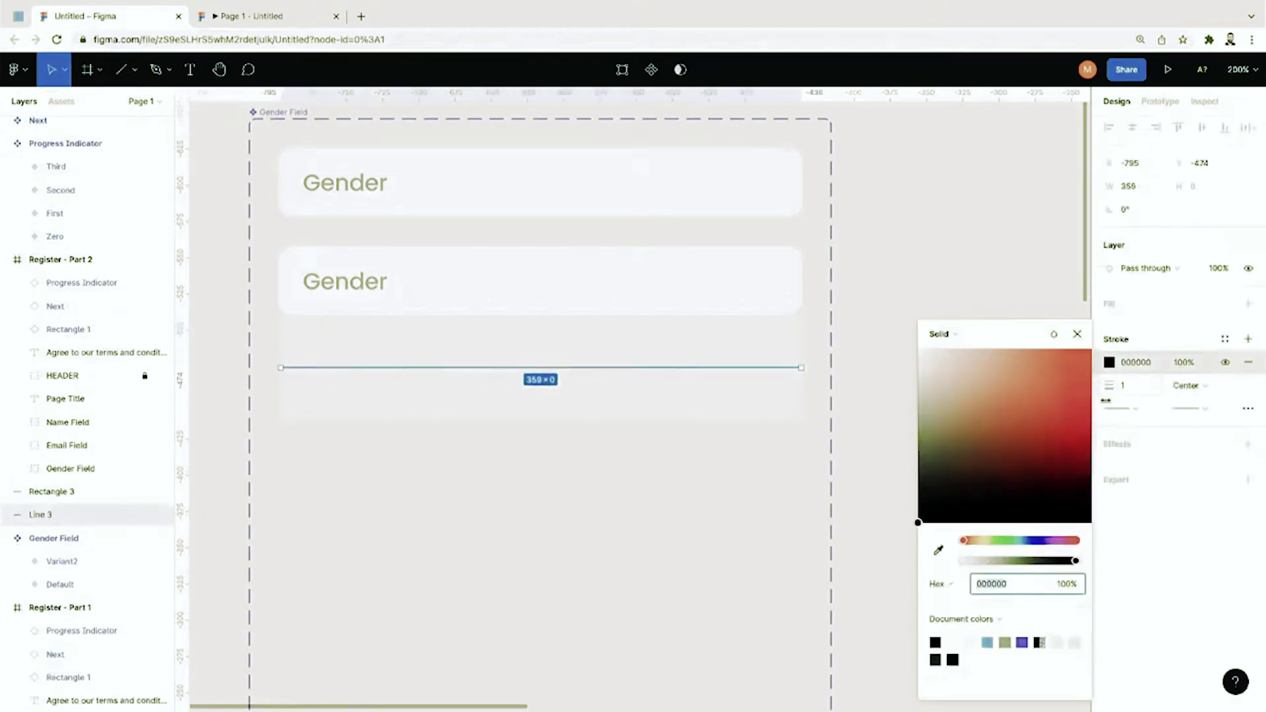
click(1031, 580)
text(95959)
key(ctrl+a)
text(f5f)
key(Return)
click(997, 585)
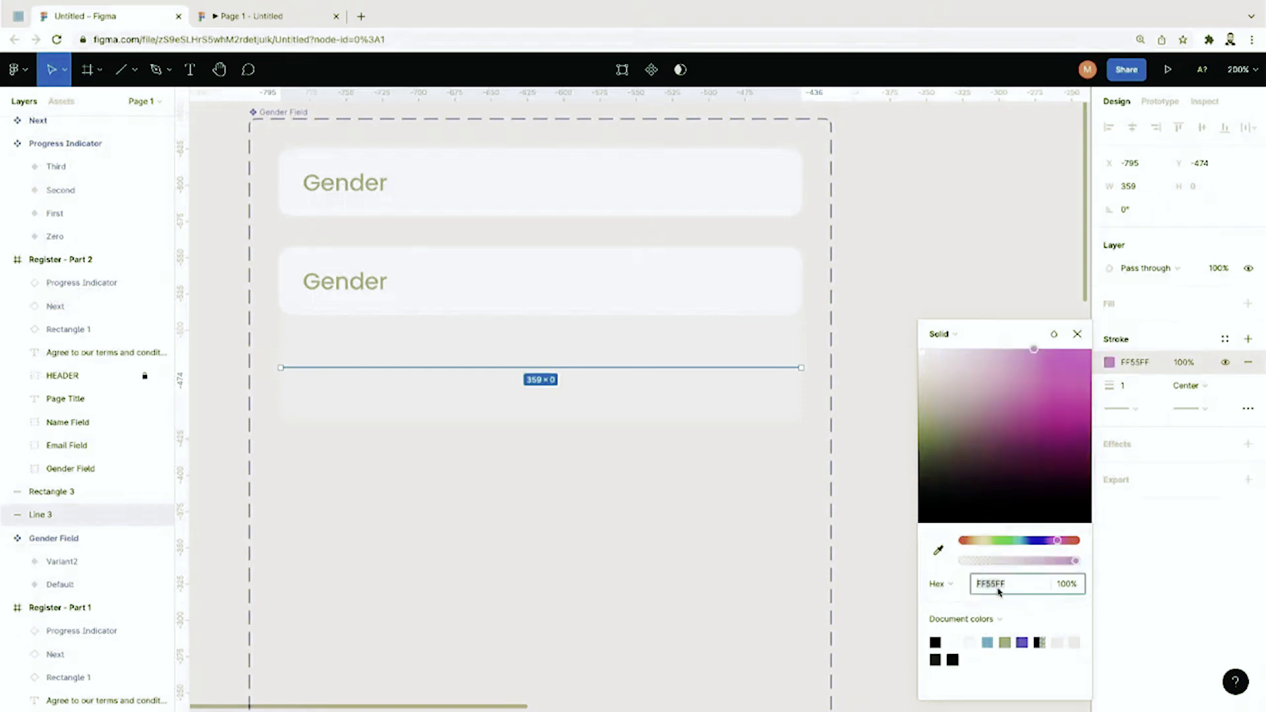
text(f5f5f5)
key(Return)
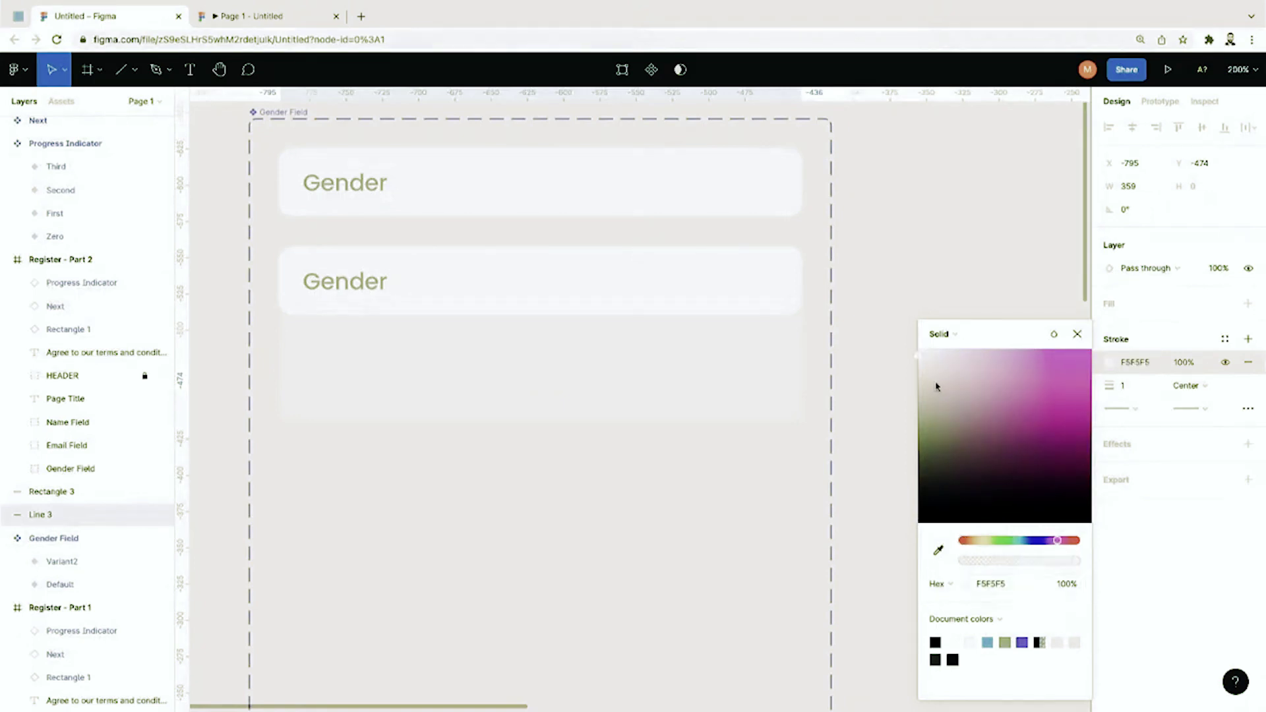
click(922, 390)
drag(920, 401, 919, 475)
click(901, 473)
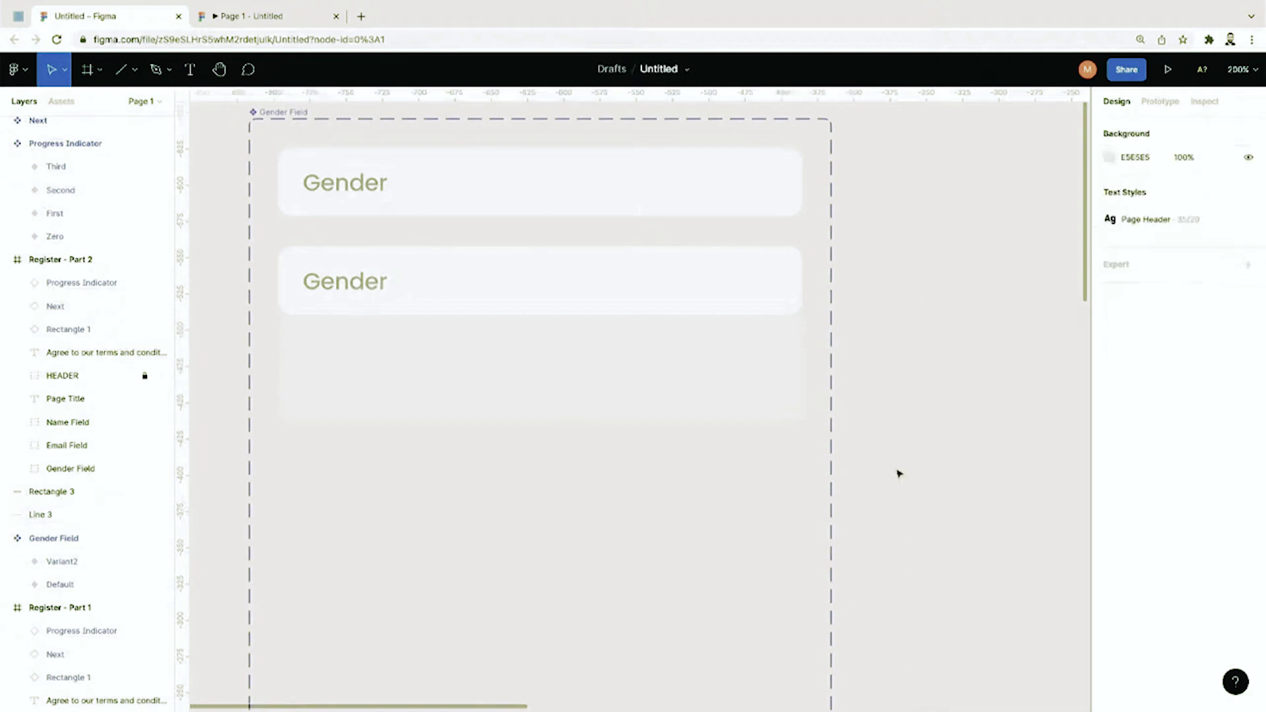
Step: Zoom in to inspect Line 3 and Rectangle 3 within the Gender Field frame
double_click(764, 382)
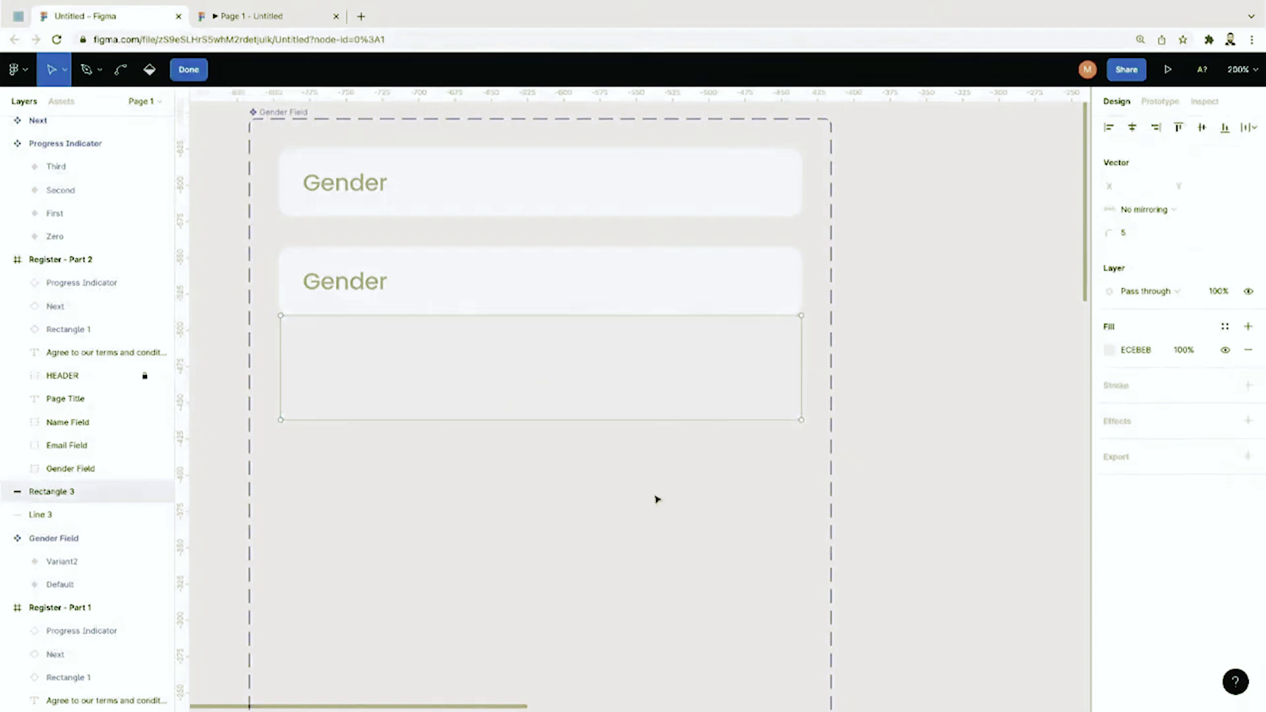
click(110, 514)
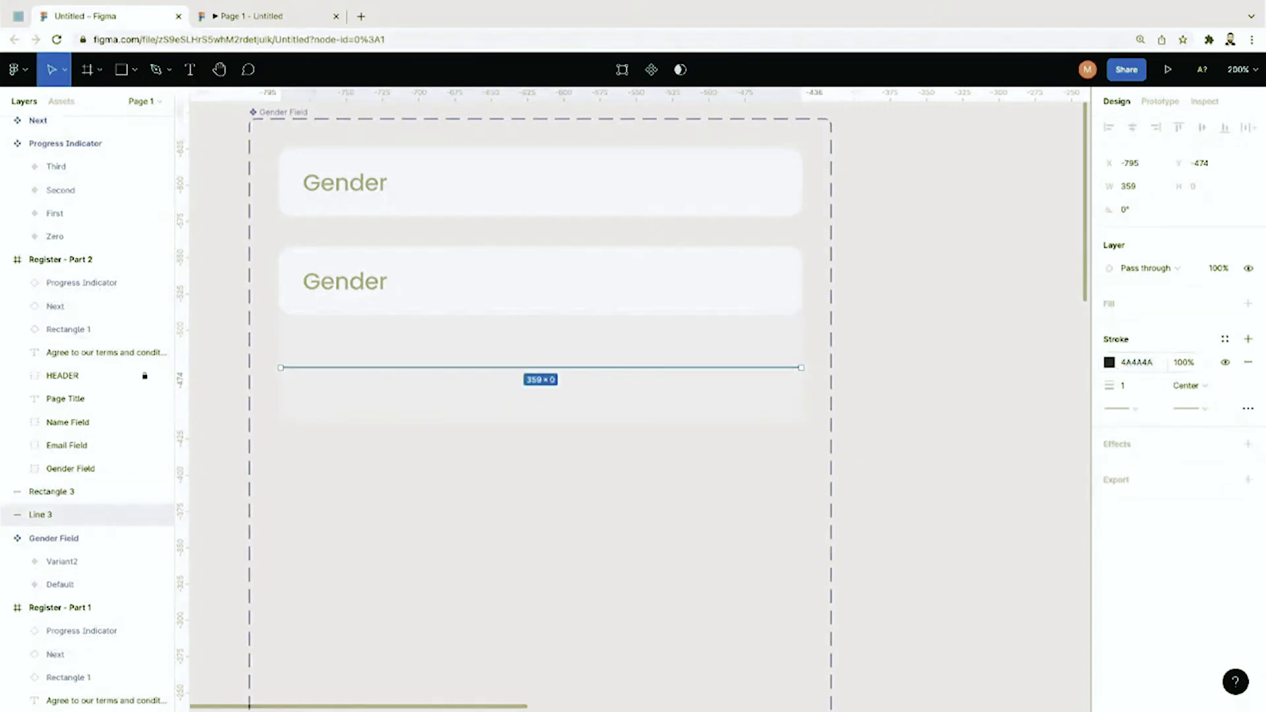
key(ctrl+plus)
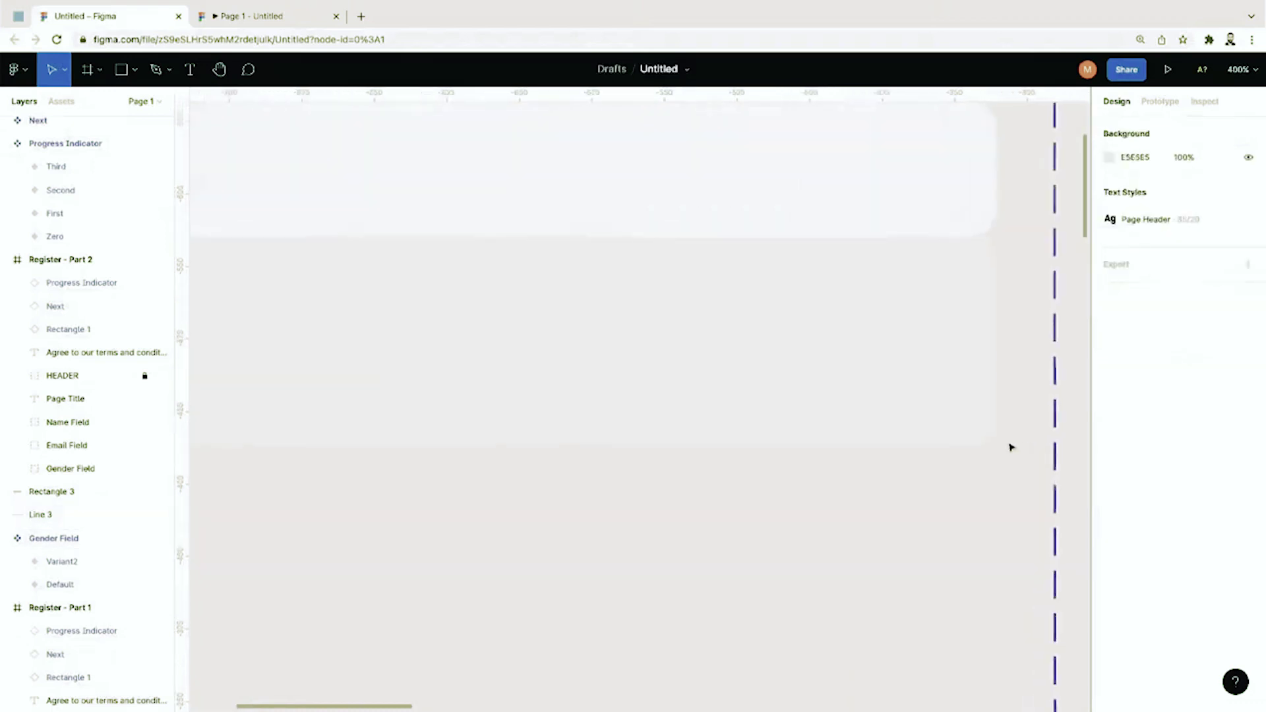
key(shift+Tab)
key(minus)
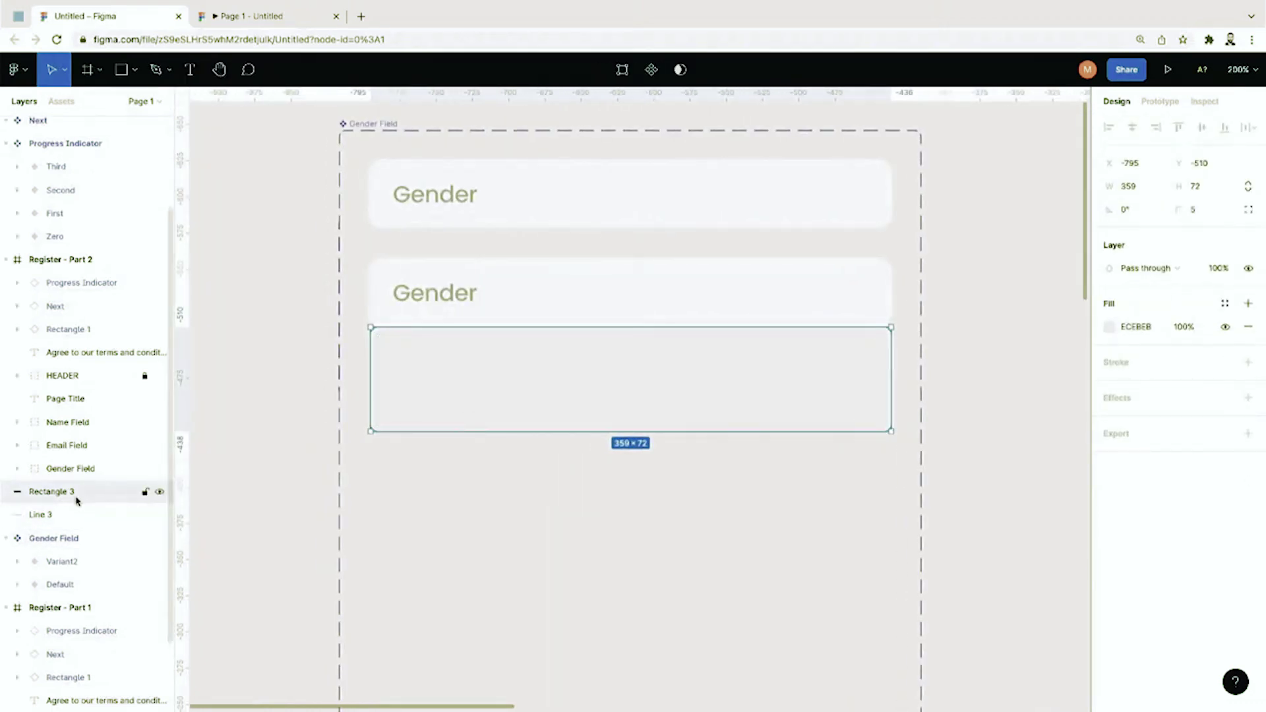
Step: Draw a shorter line inside the rectangle and reposition Rectangle 3 beneath it
click(264, 180)
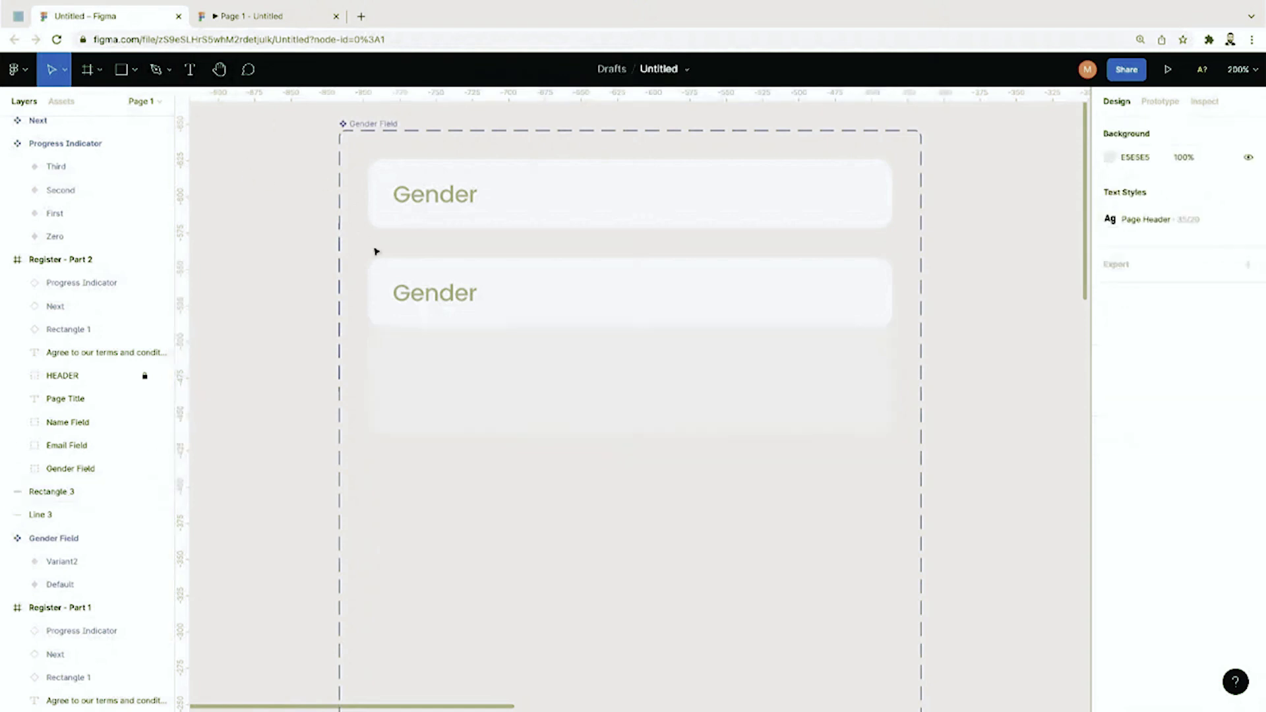
click(130, 72)
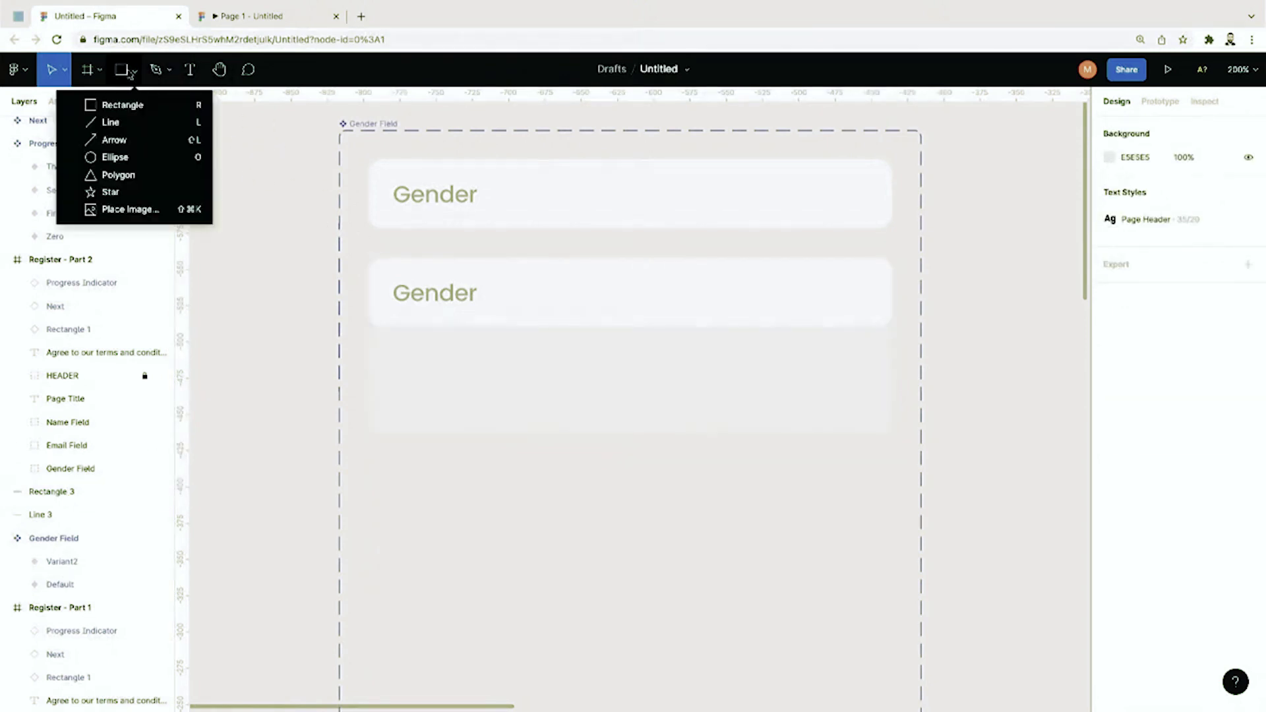
click(110, 122)
drag(391, 379, 664, 378)
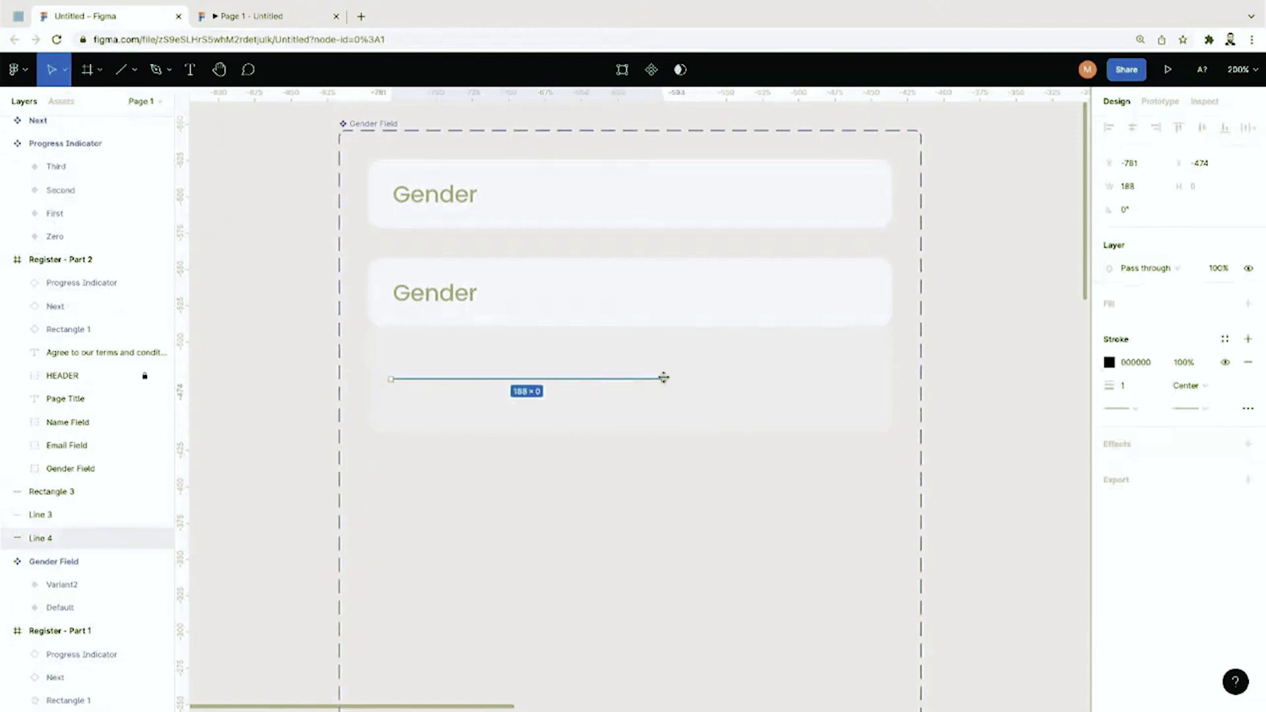
click(681, 415)
double_click(691, 393)
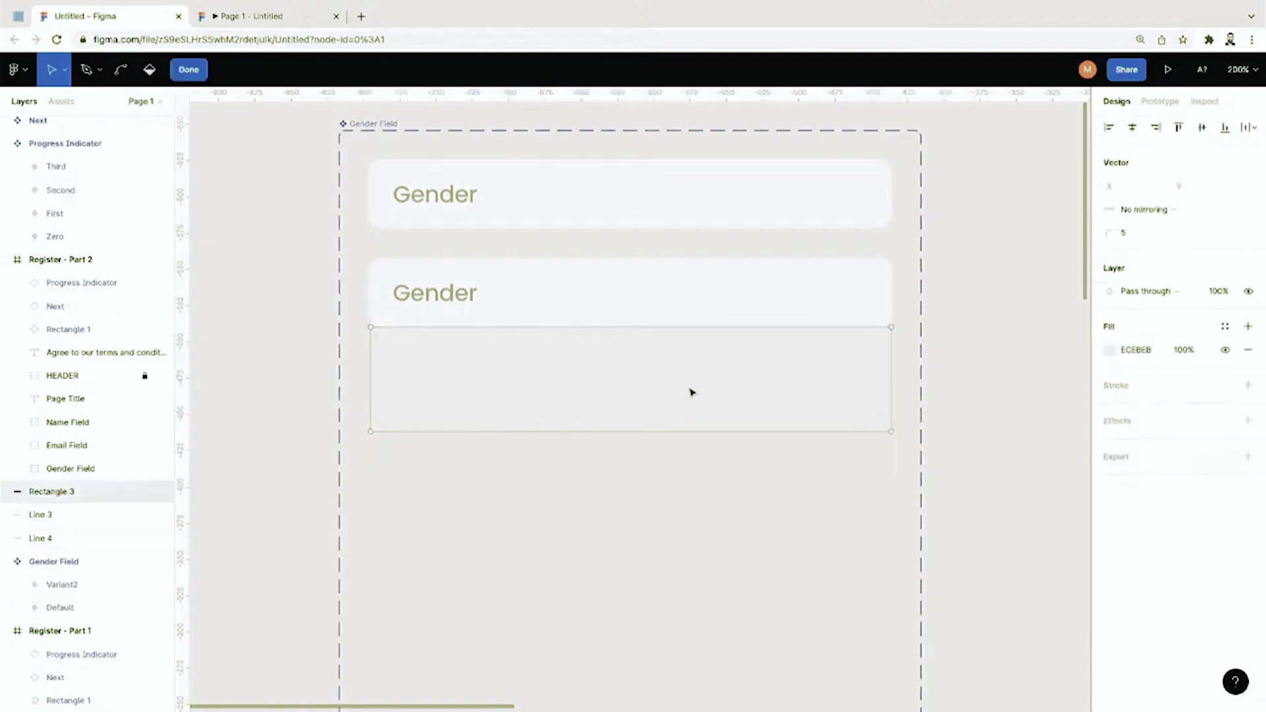
key(minus)
key(minus)
key(shift+0)
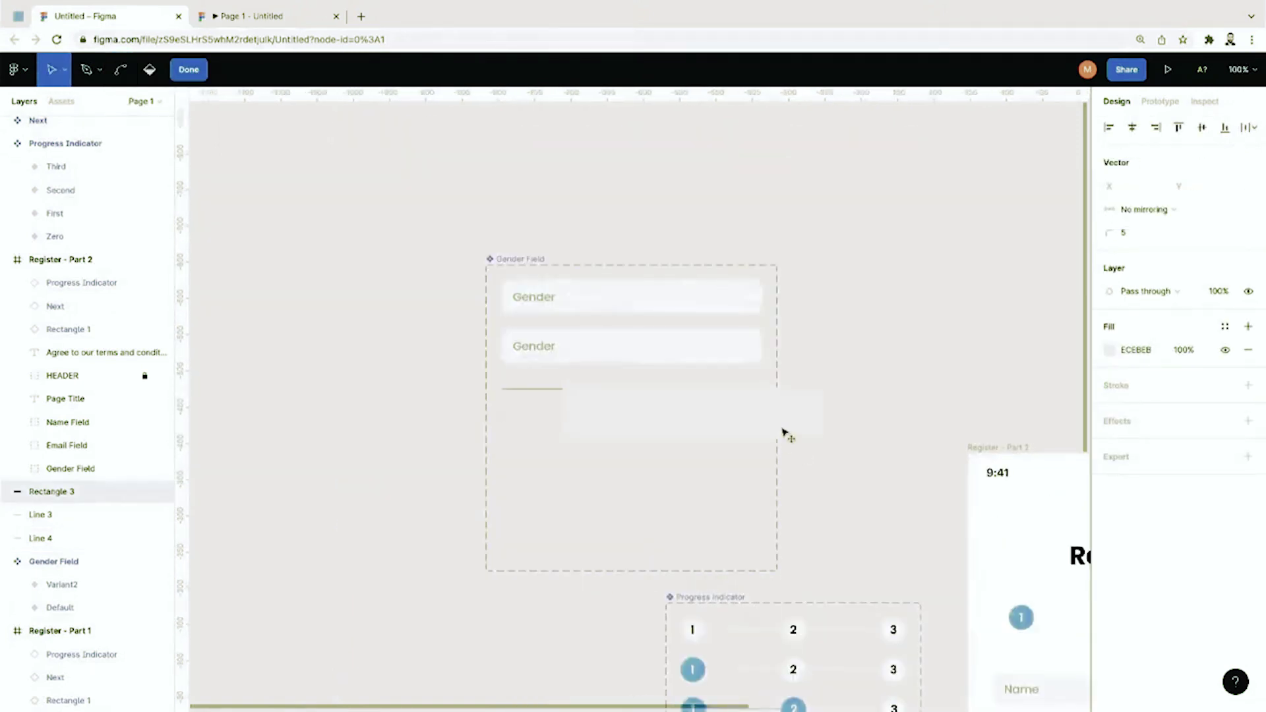
drag(785, 432, 715, 432)
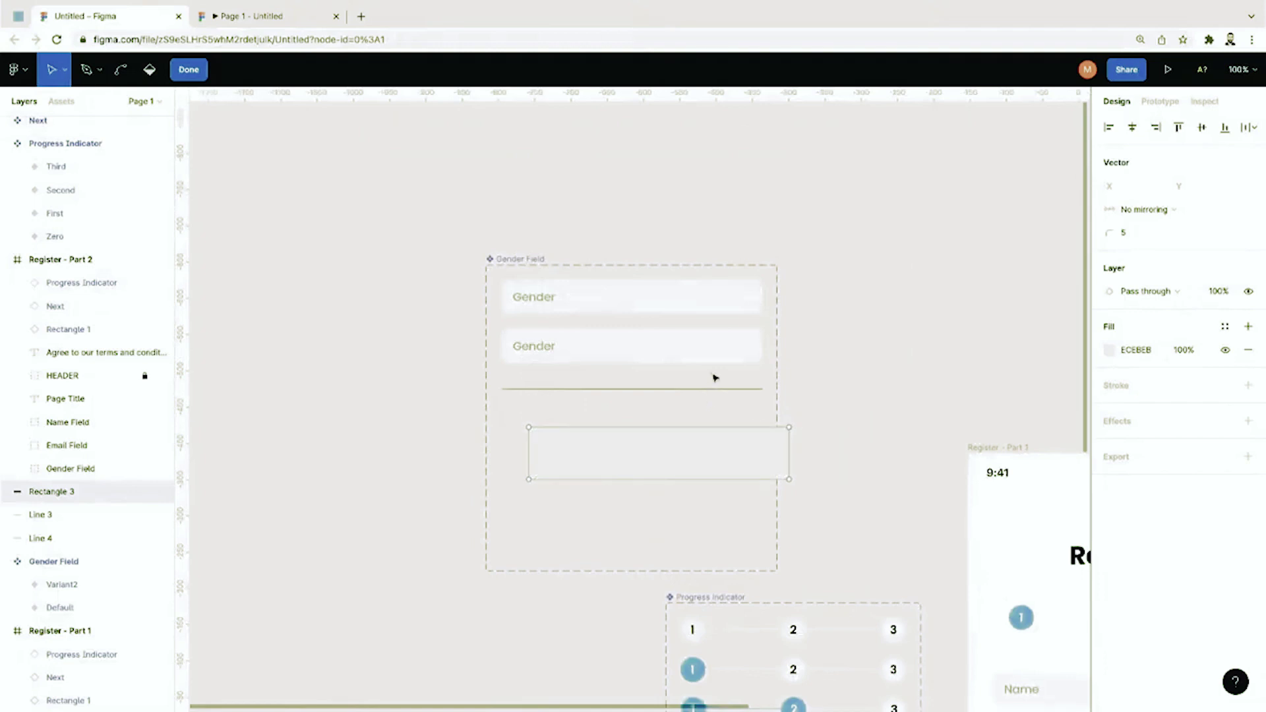
key(plus)
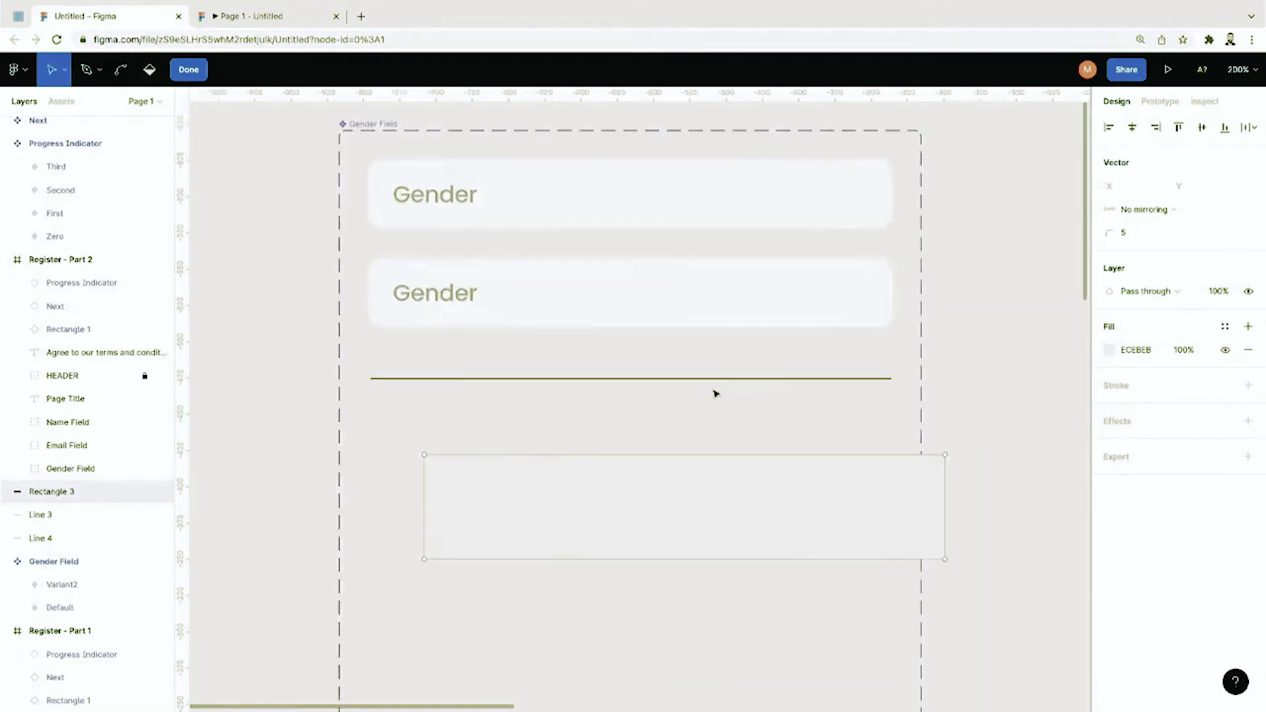
Step: Bring Line 3 to front, center it in the rectangle, and delete the short Line 4
click(706, 380)
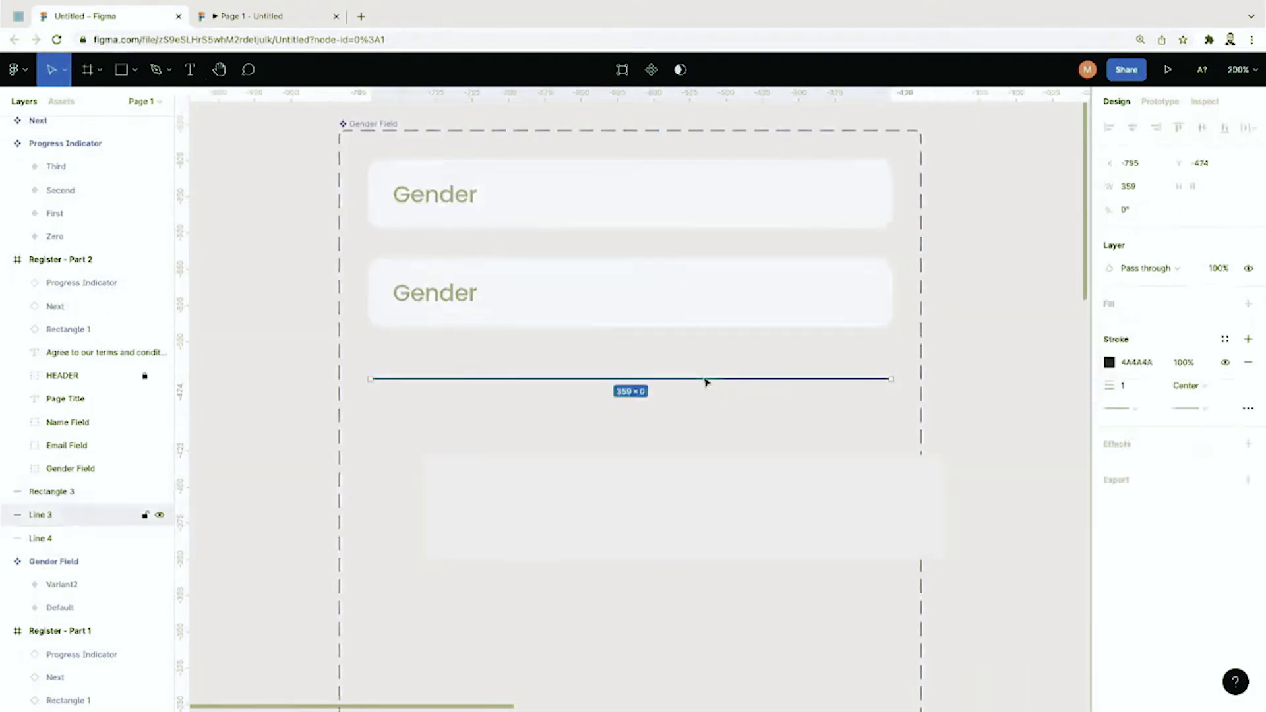
right_click(706, 381)
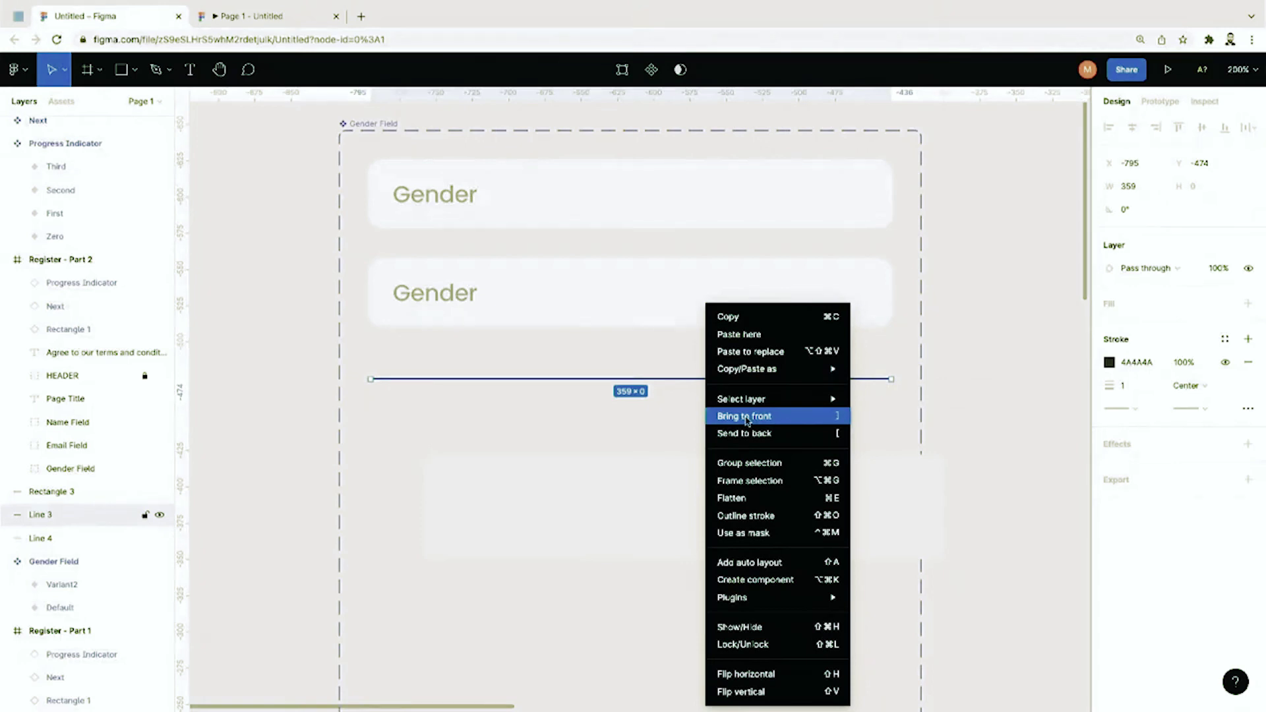
click(747, 416)
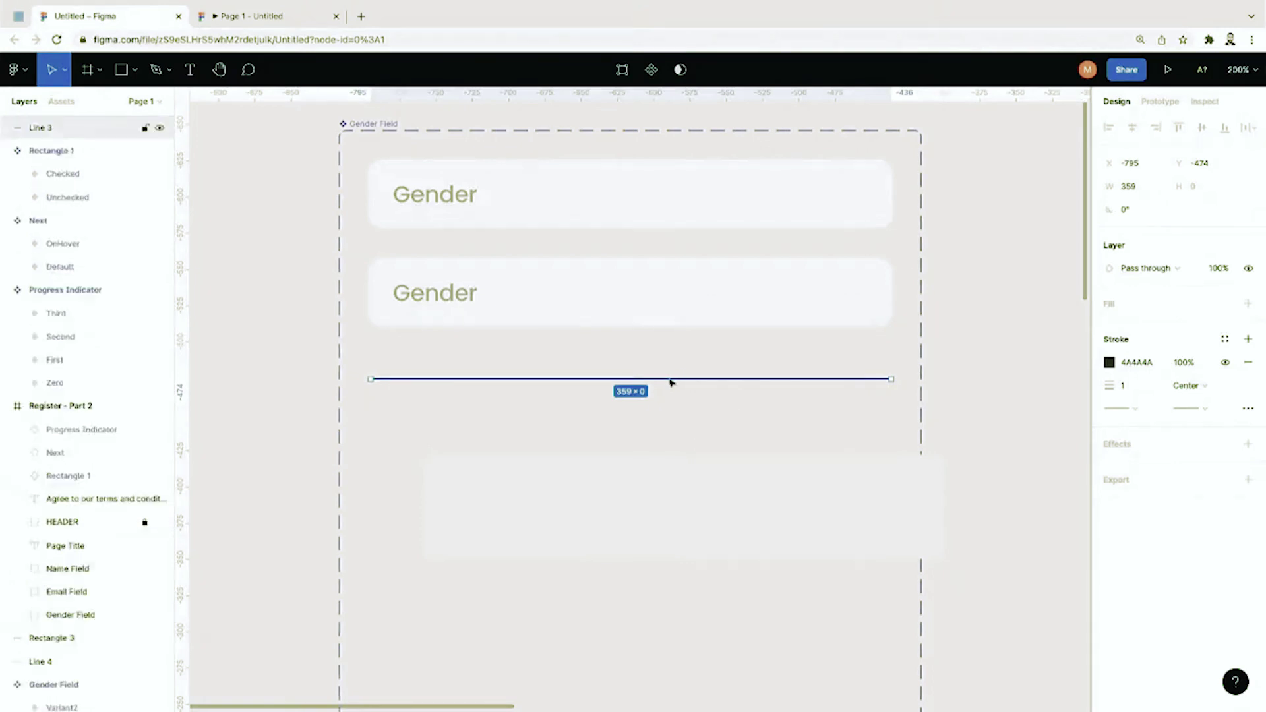
drag(670, 382, 713, 490)
click(620, 379)
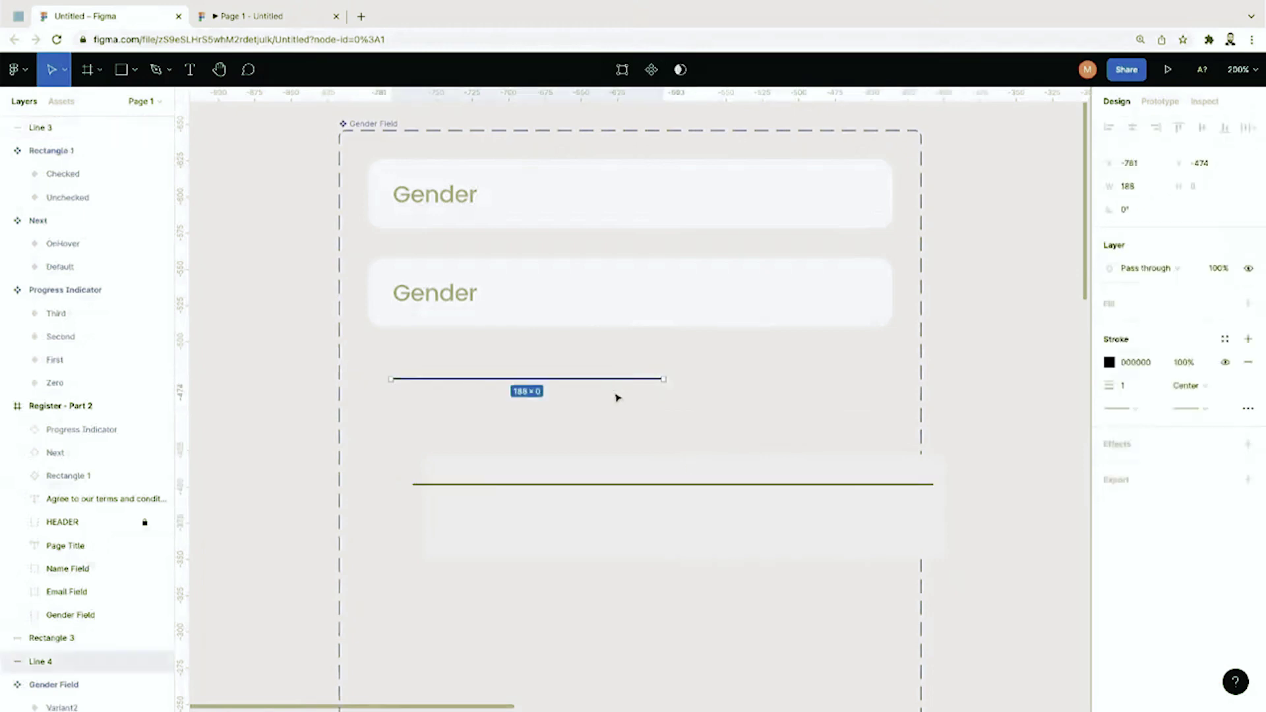
key(Delete)
drag(639, 487, 652, 510)
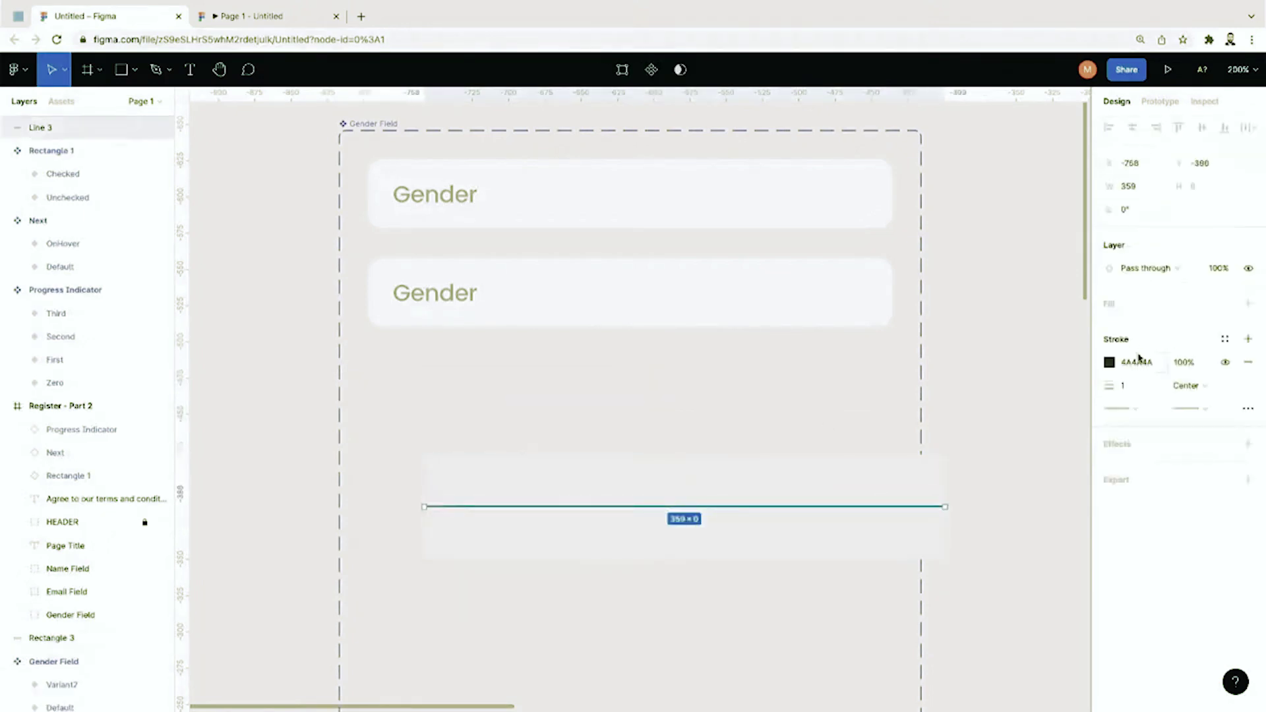
Step: Change Line 3's stroke to light grey B6B5B5
click(1111, 363)
click(1009, 584)
text(f)
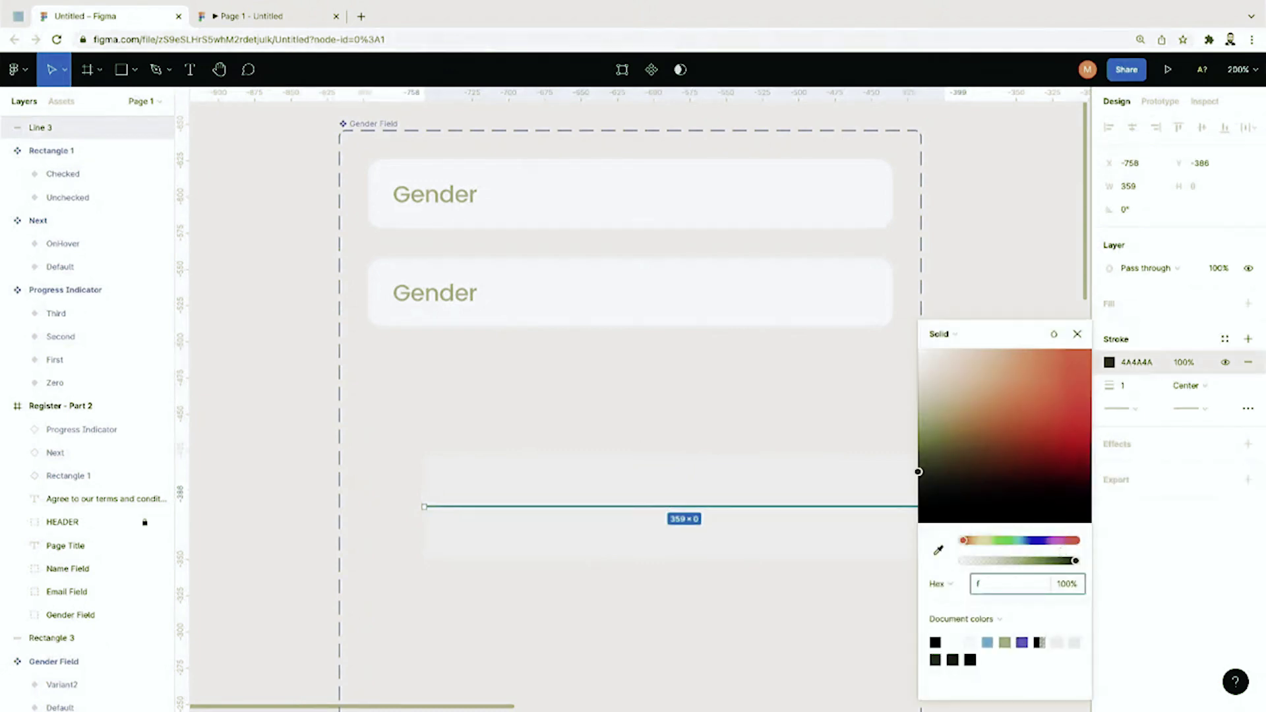
text(5f5f5)
key(Return)
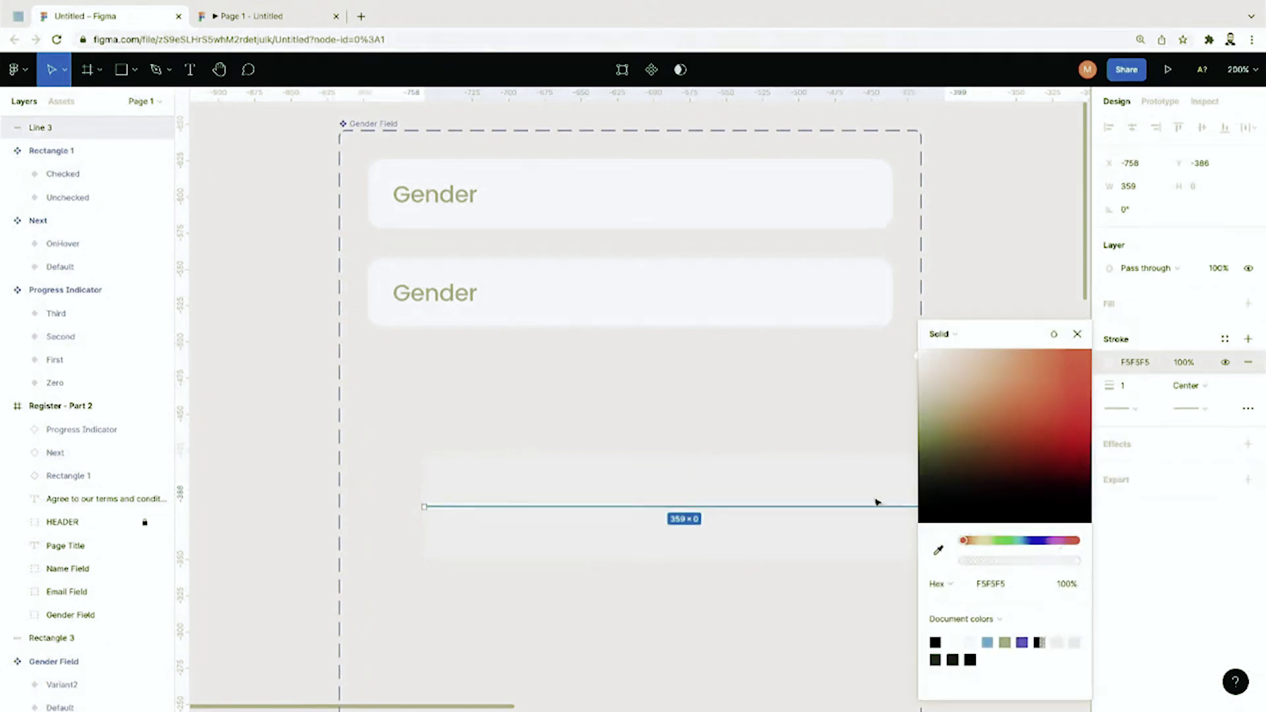
mouse_move(919, 390)
mouse_down()
mouse_move(783, 537)
mouse_move(712, 416)
mouse_up()
click(891, 415)
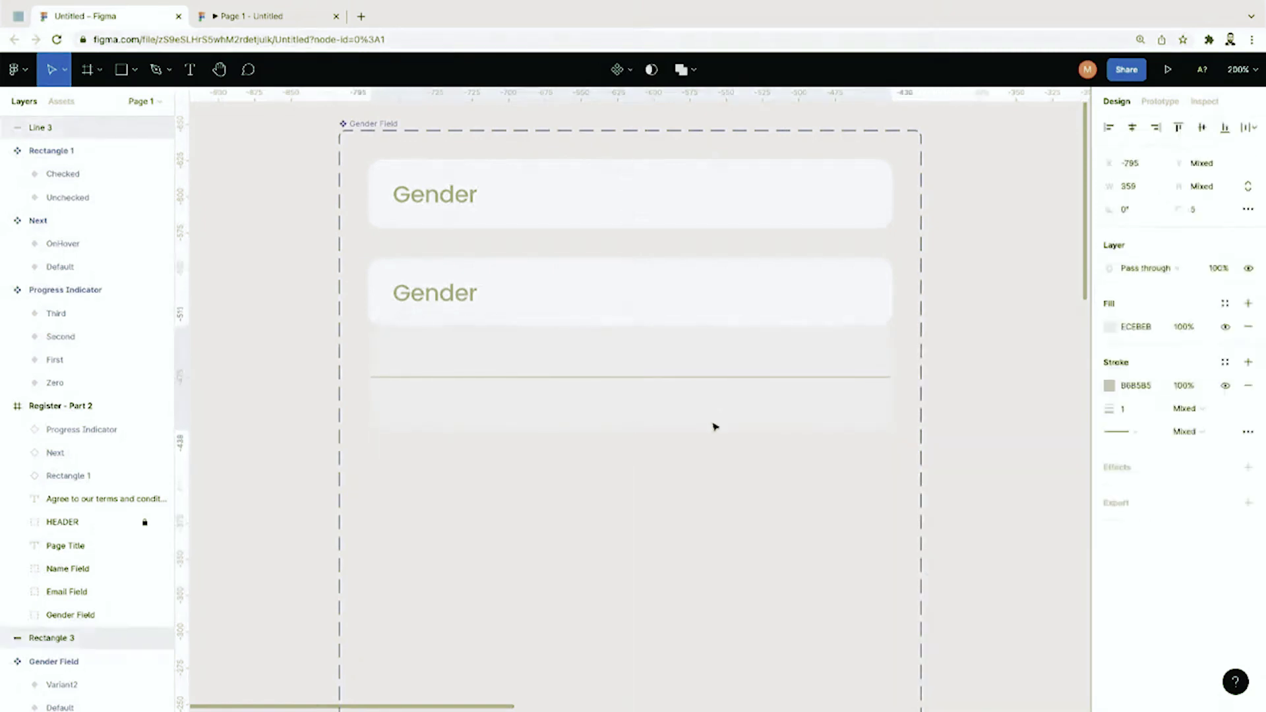
Step: Add a Male text label in the box and bring it to the front
key(Escape)
key(t)
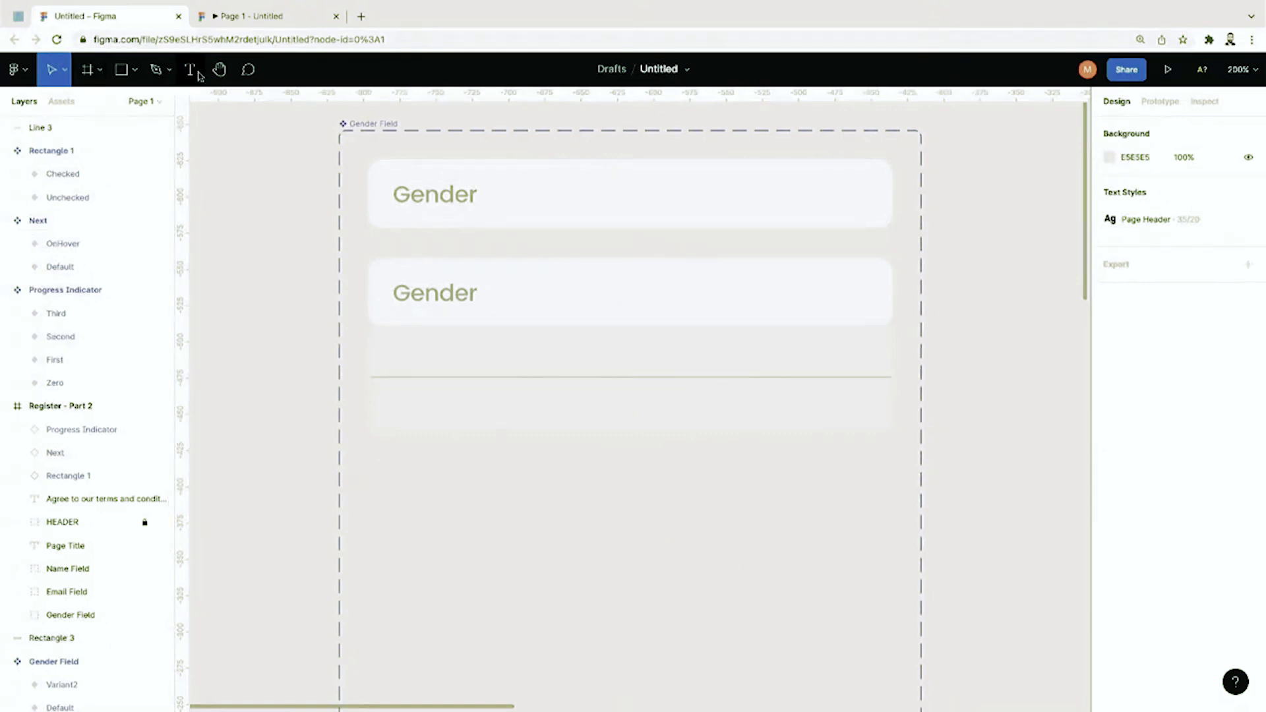
click(409, 354)
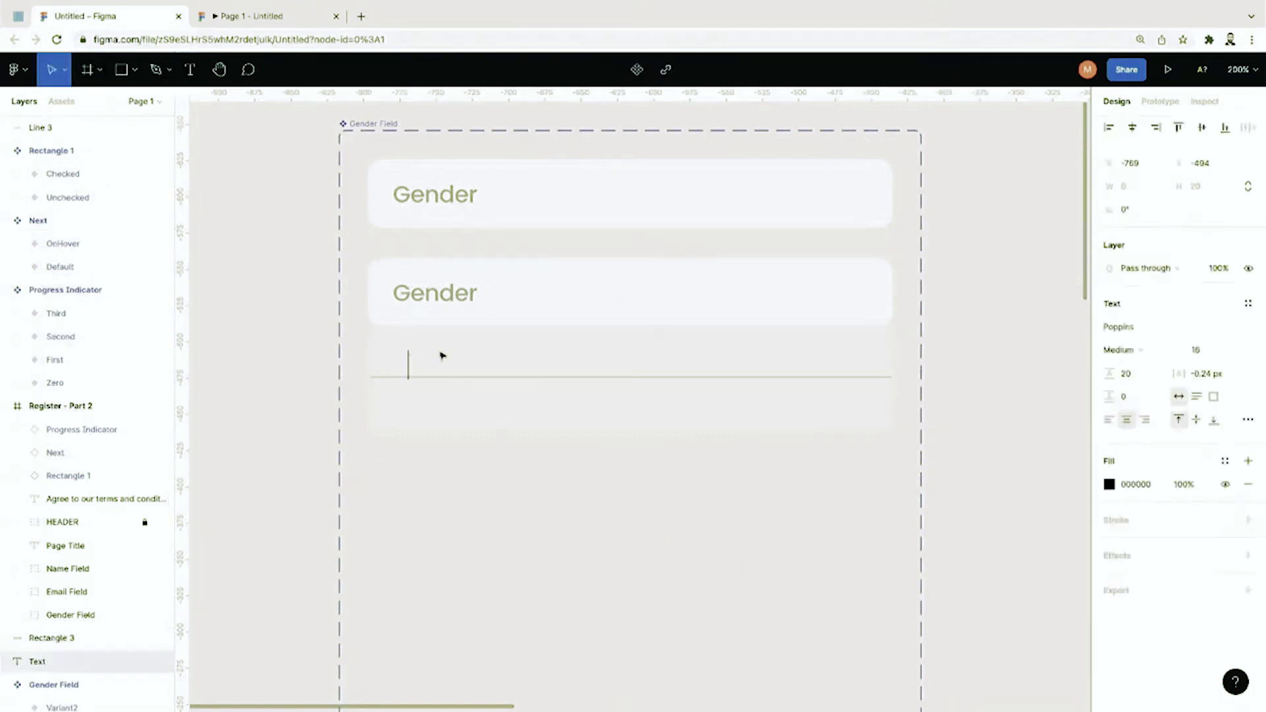
text(Male)
key(Escape)
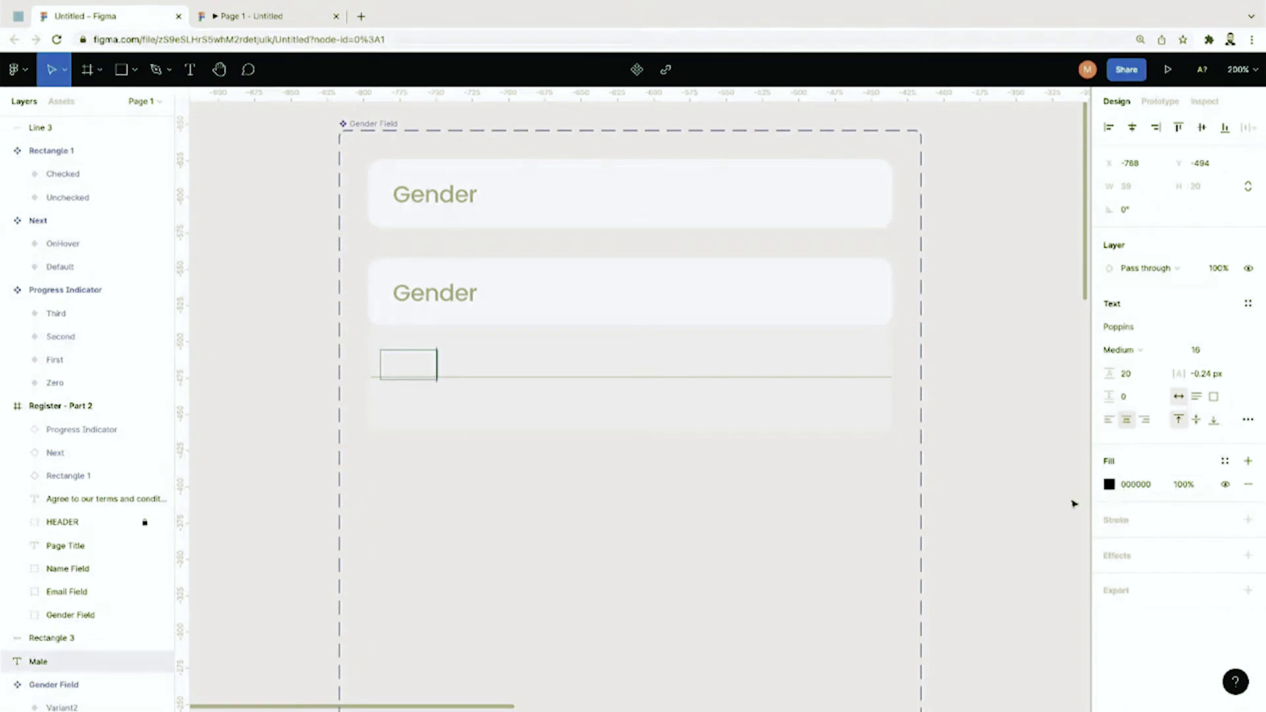
key(Escape)
right_click(407, 369)
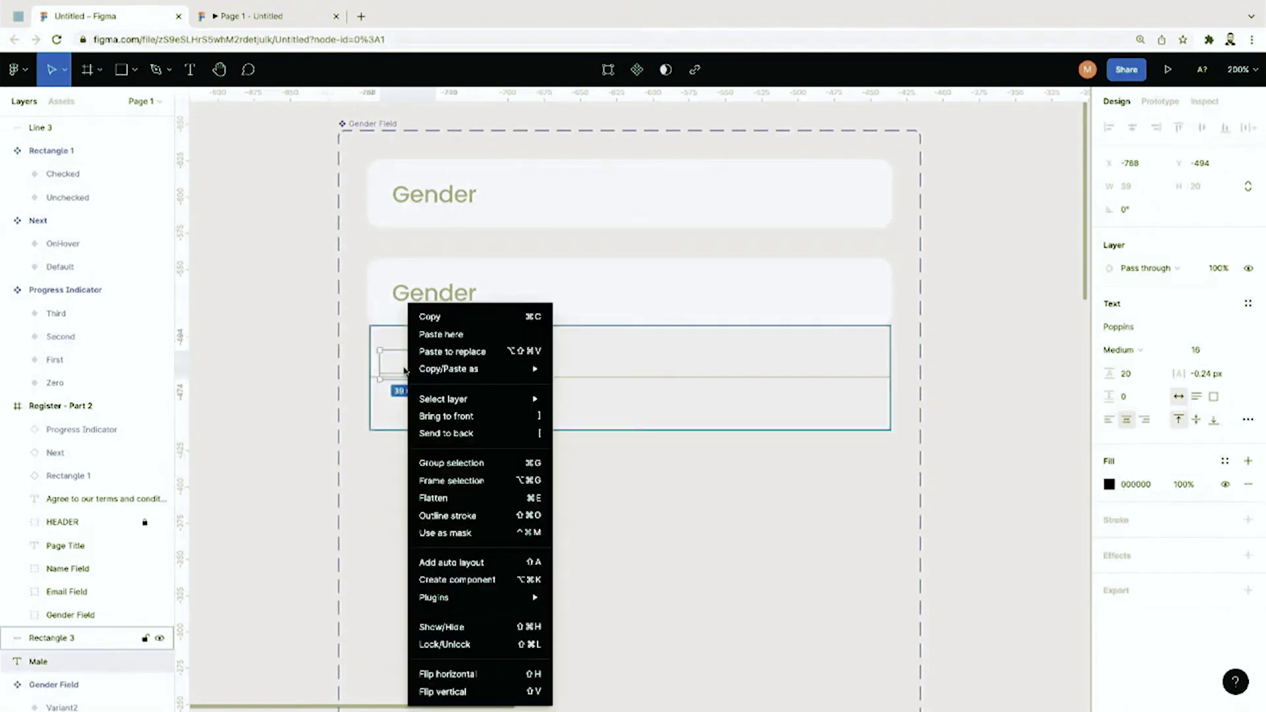
click(439, 417)
Step: Place Male in the upper row and duplicate it below the line as Female
drag(418, 372, 442, 403)
key(ctrl+v)
double_click(440, 397)
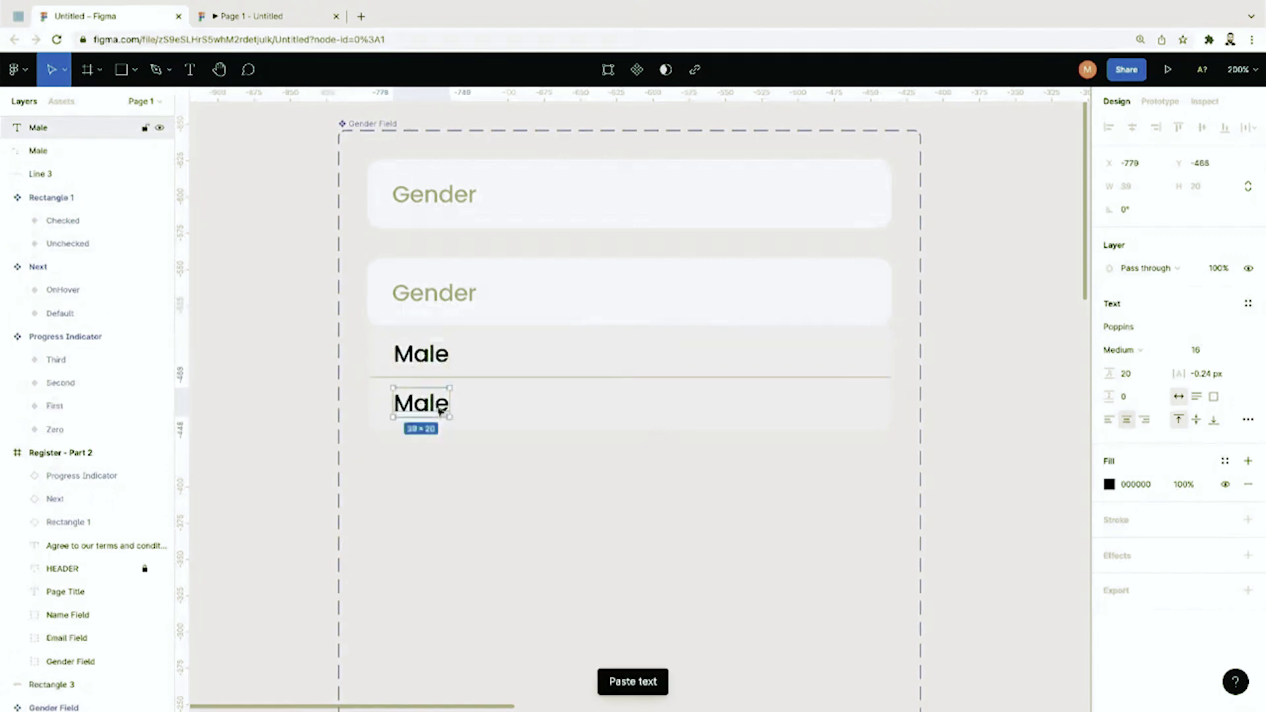
text(Female)
key(Escape)
key(shift+Right)
key(Right)
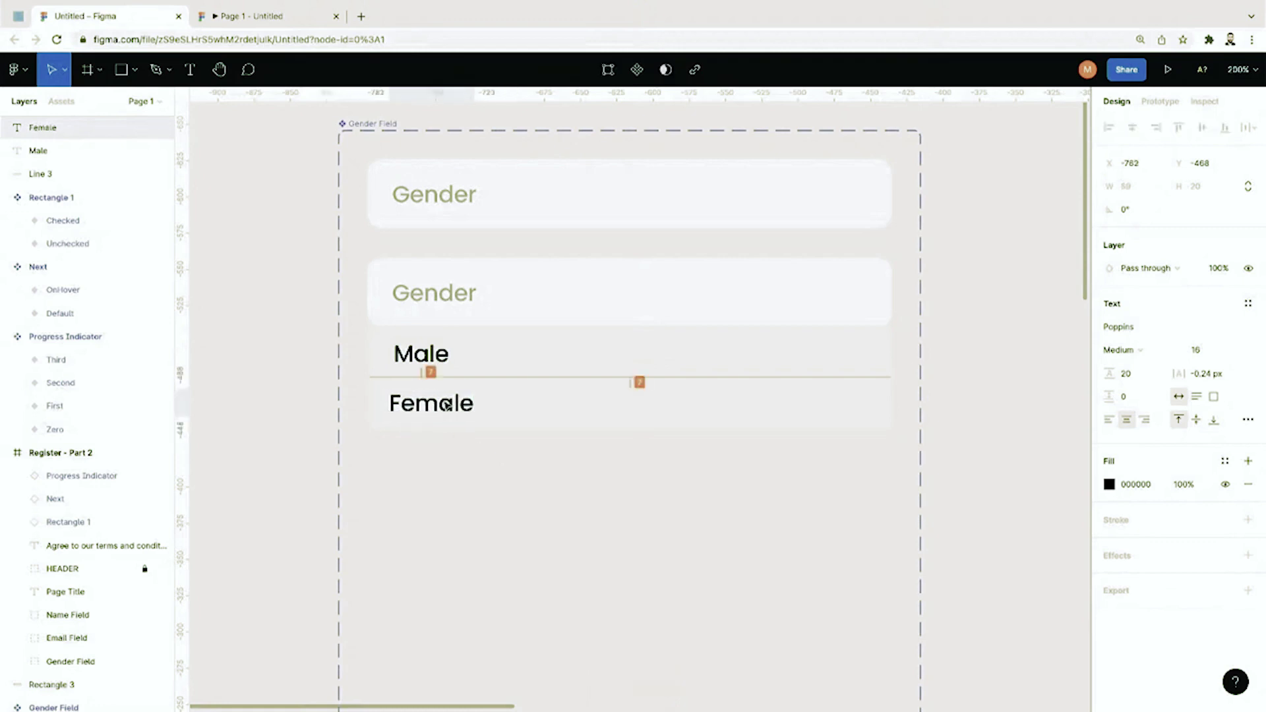
key(Escape)
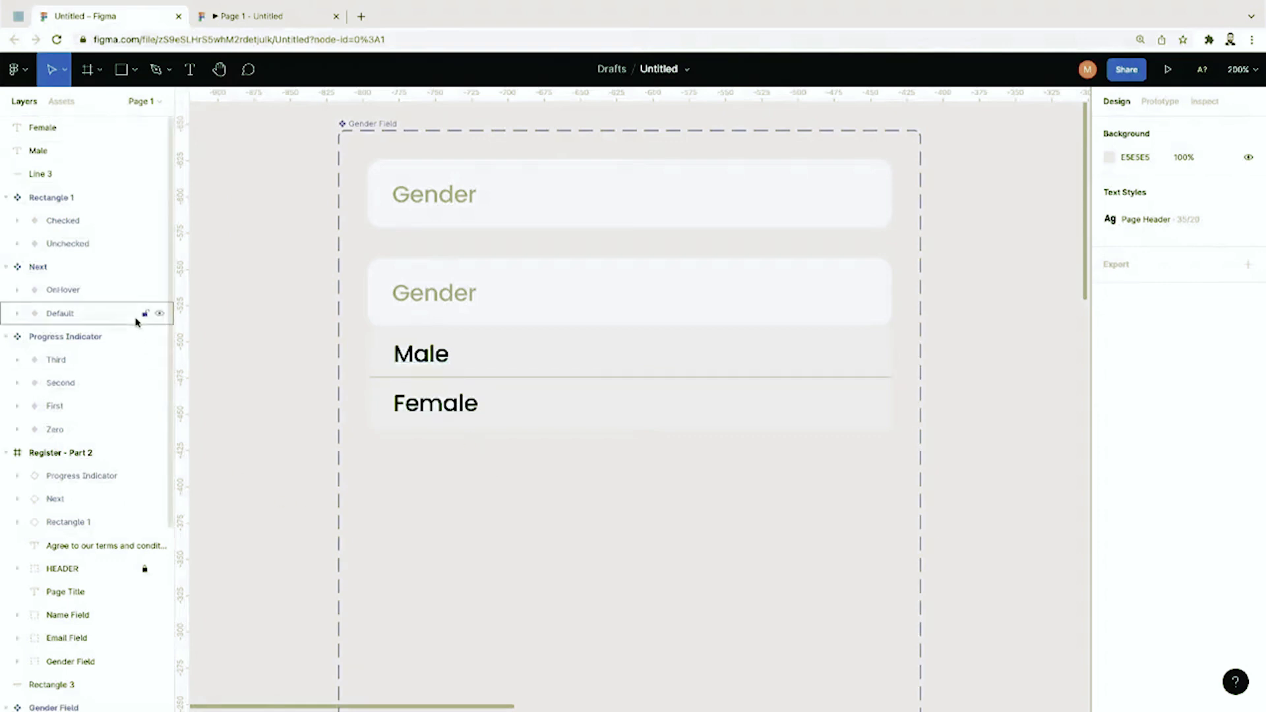
Step: Expand Variant2's layers and locate the box, Male and Female elements
scroll(121, 561, down, 2)
scroll(106, 561, down, 2)
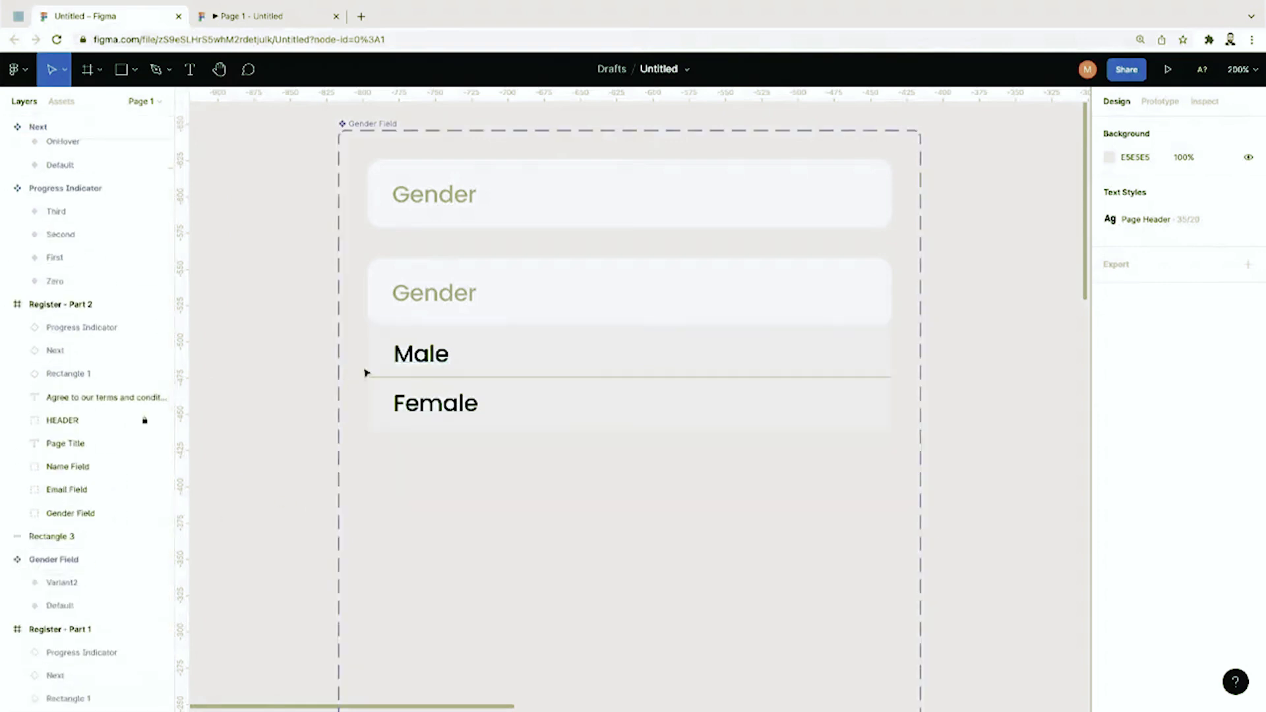
click(424, 292)
scroll(66, 546, down, 3)
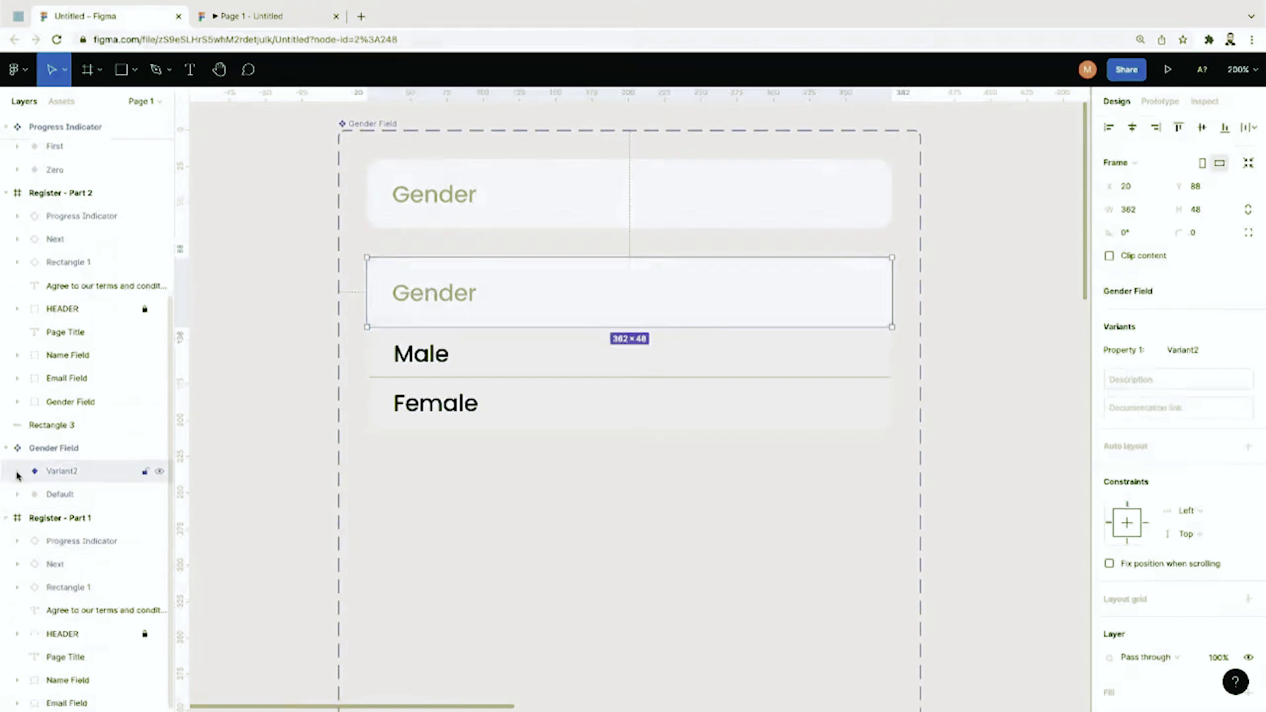
click(17, 470)
scroll(68, 539, down, 2)
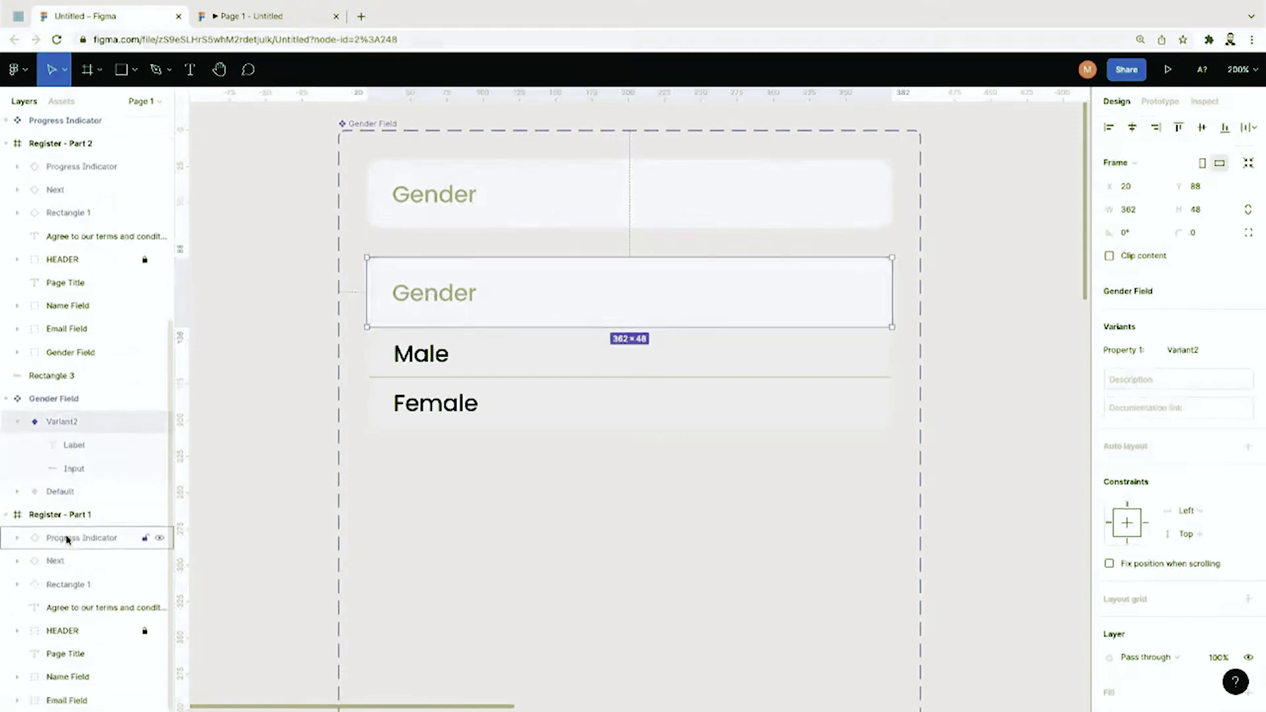
double_click(422, 396)
click(480, 357)
scroll(79, 560, down, 3)
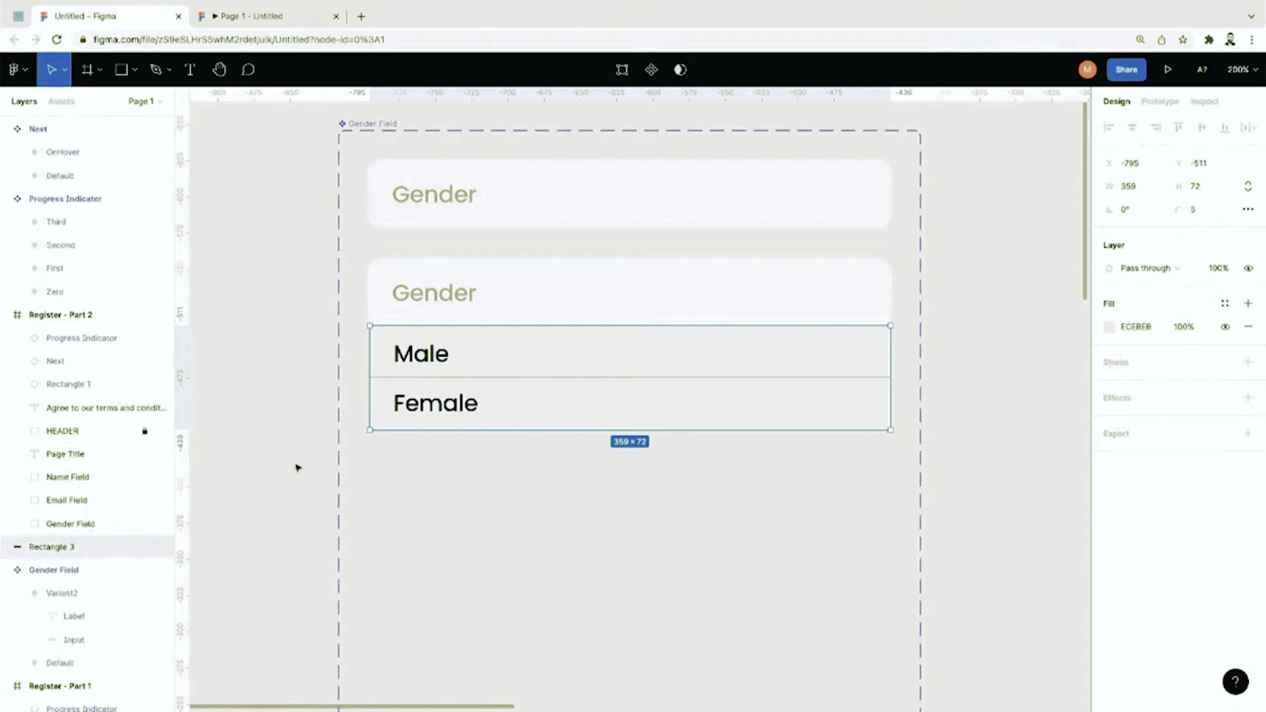
click(422, 356)
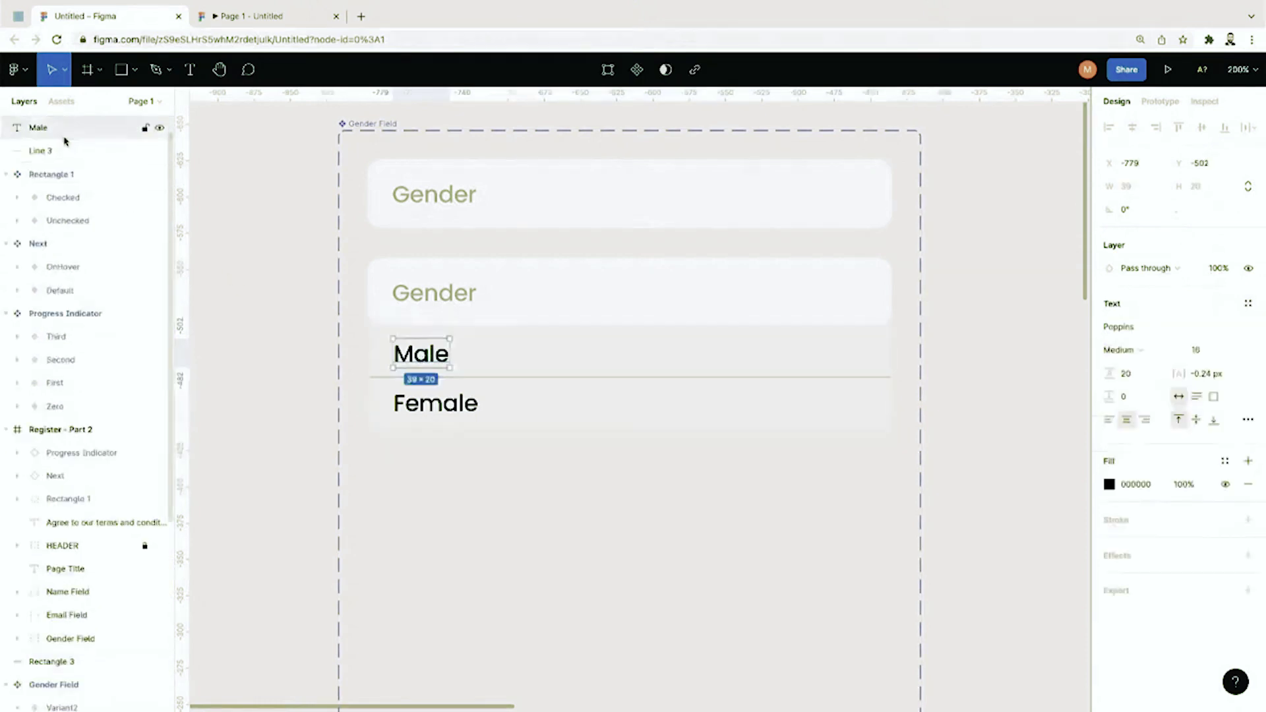
Step: Multi-select Rectangle 3, Line 3, Male and Female in the Layers panel
scroll(65, 139, up, 1)
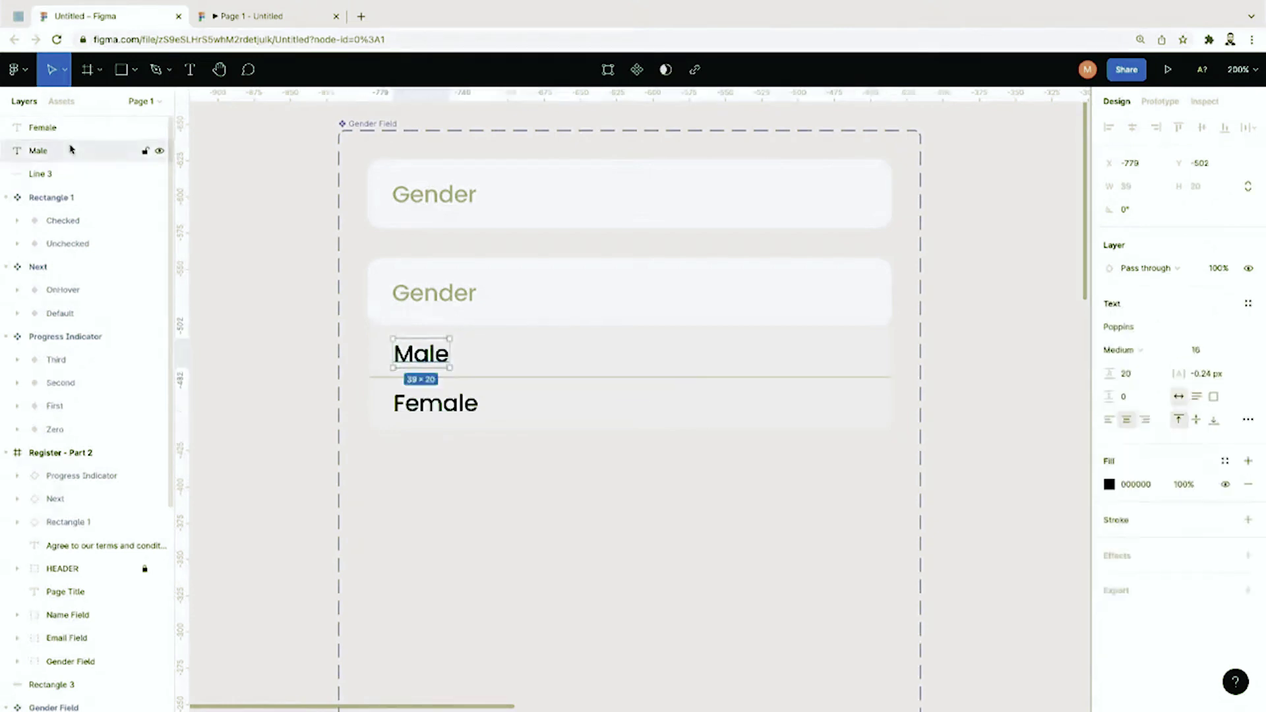
click(71, 137)
click(71, 151)
click(71, 170)
click(71, 157)
click(74, 130)
scroll(90, 413, down, 3)
click(528, 335)
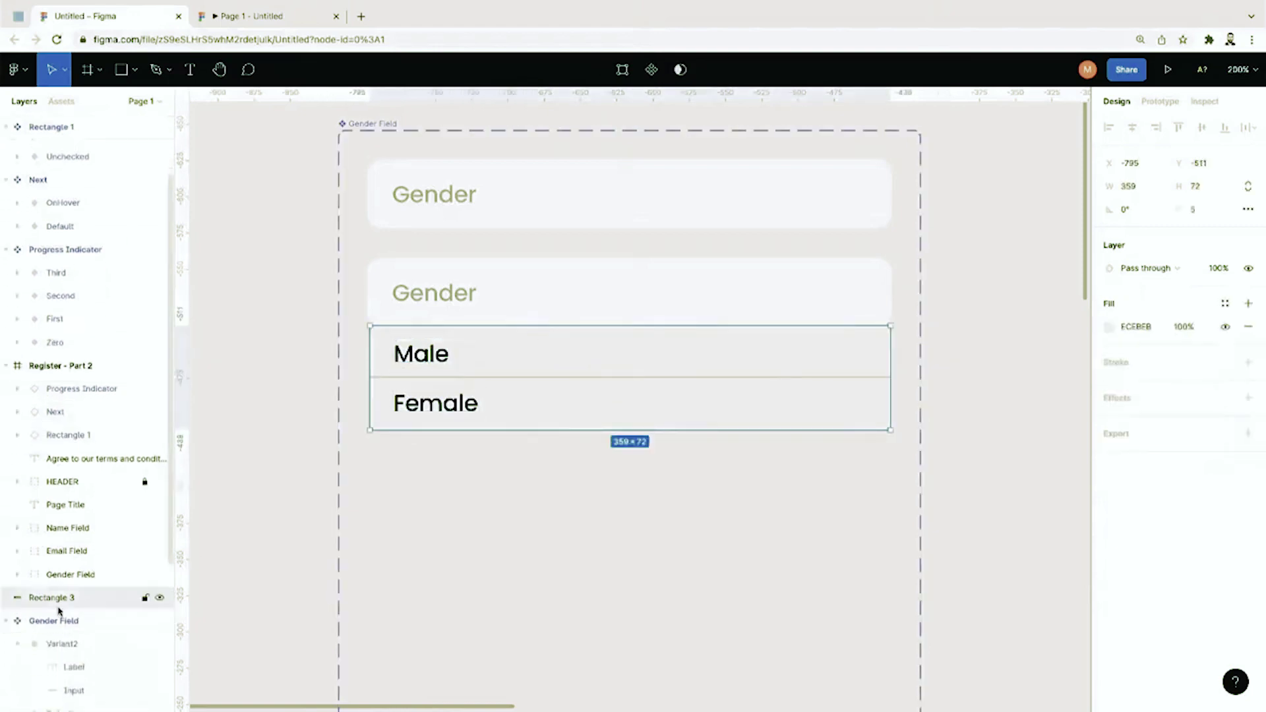
drag(59, 609, 59, 186)
scroll(93, 399, up, 3)
shift+click(58, 173)
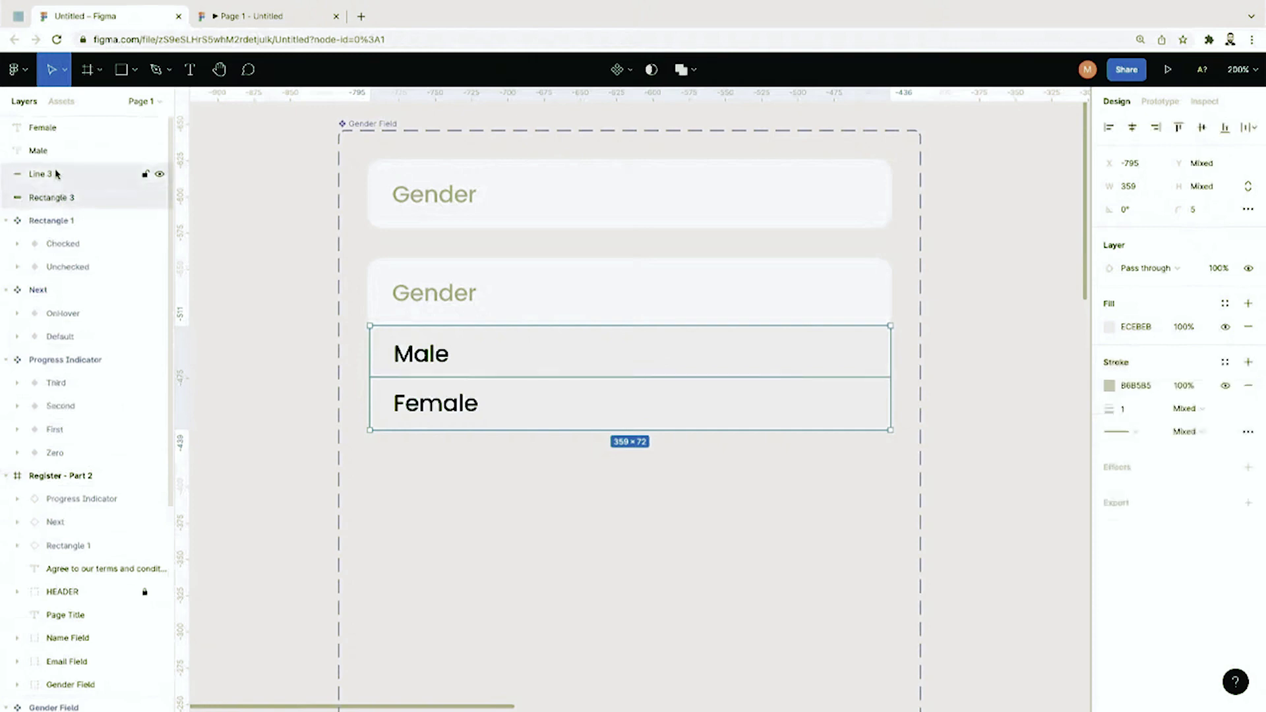
shift+click(64, 148)
shift+click(66, 128)
Step: Group the four layers and name the group Dropdown
right_click(68, 132)
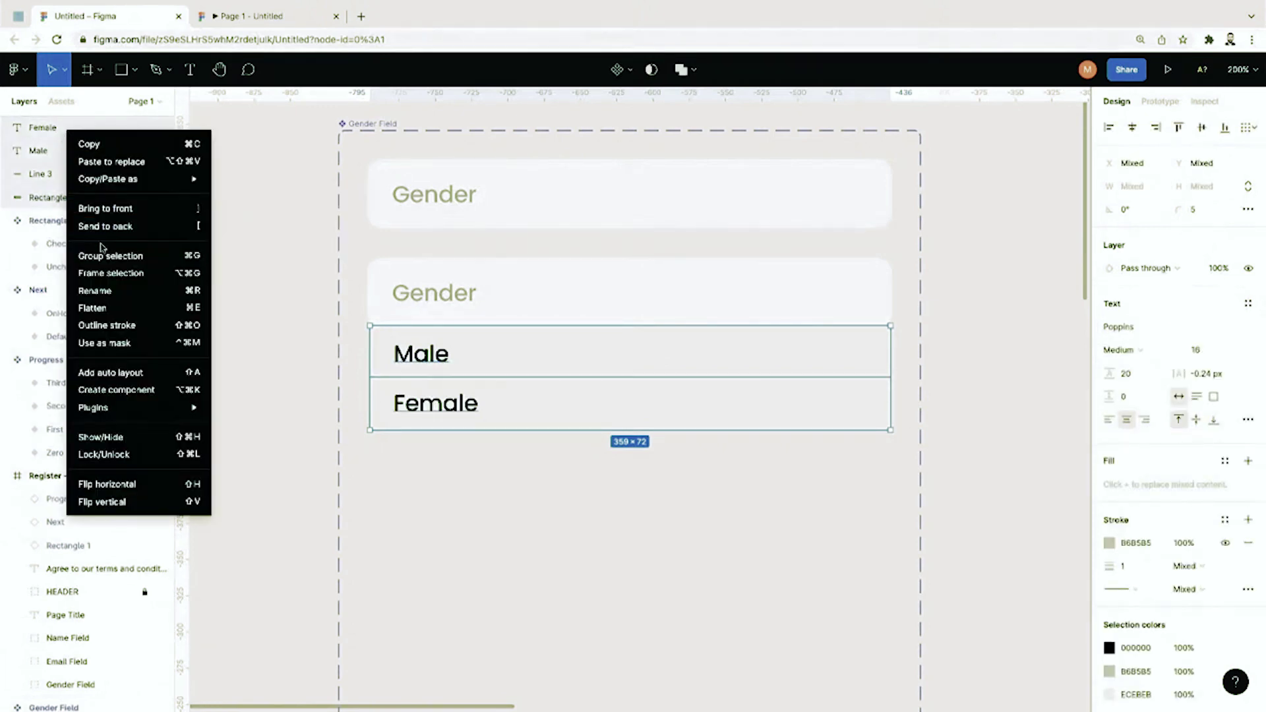
click(102, 254)
double_click(44, 132)
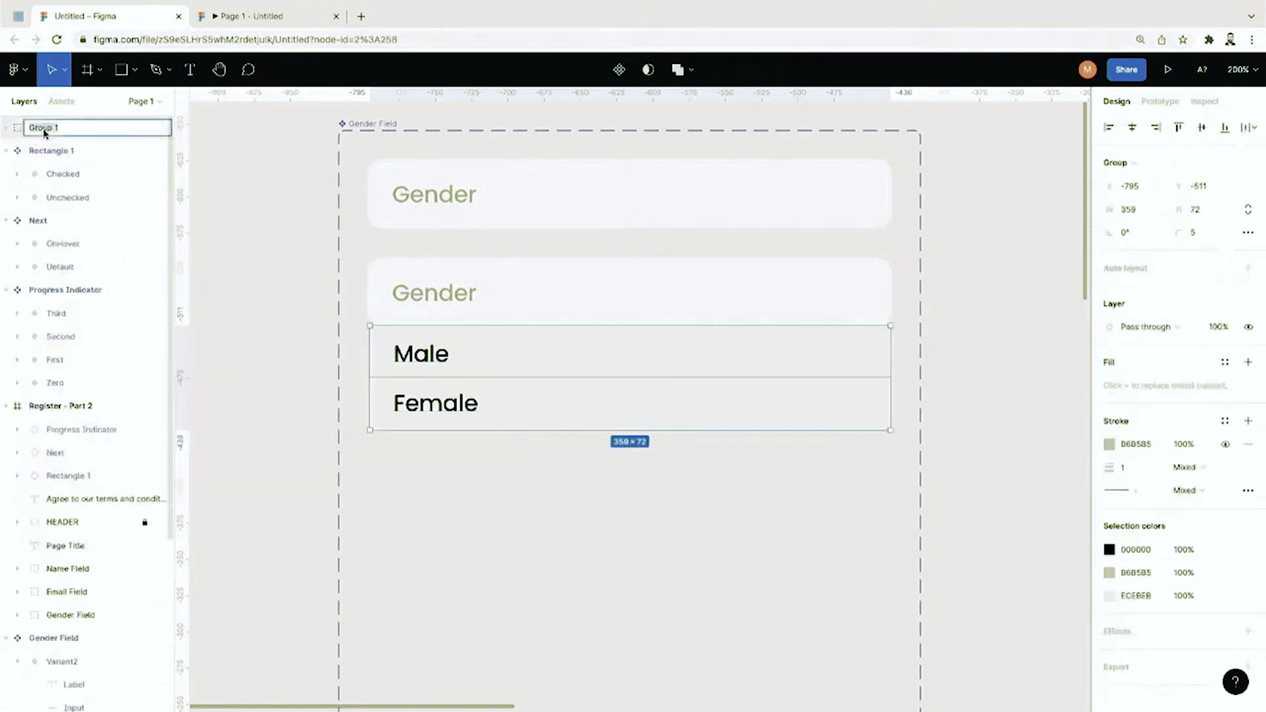
text(Doropdown)
key(Return)
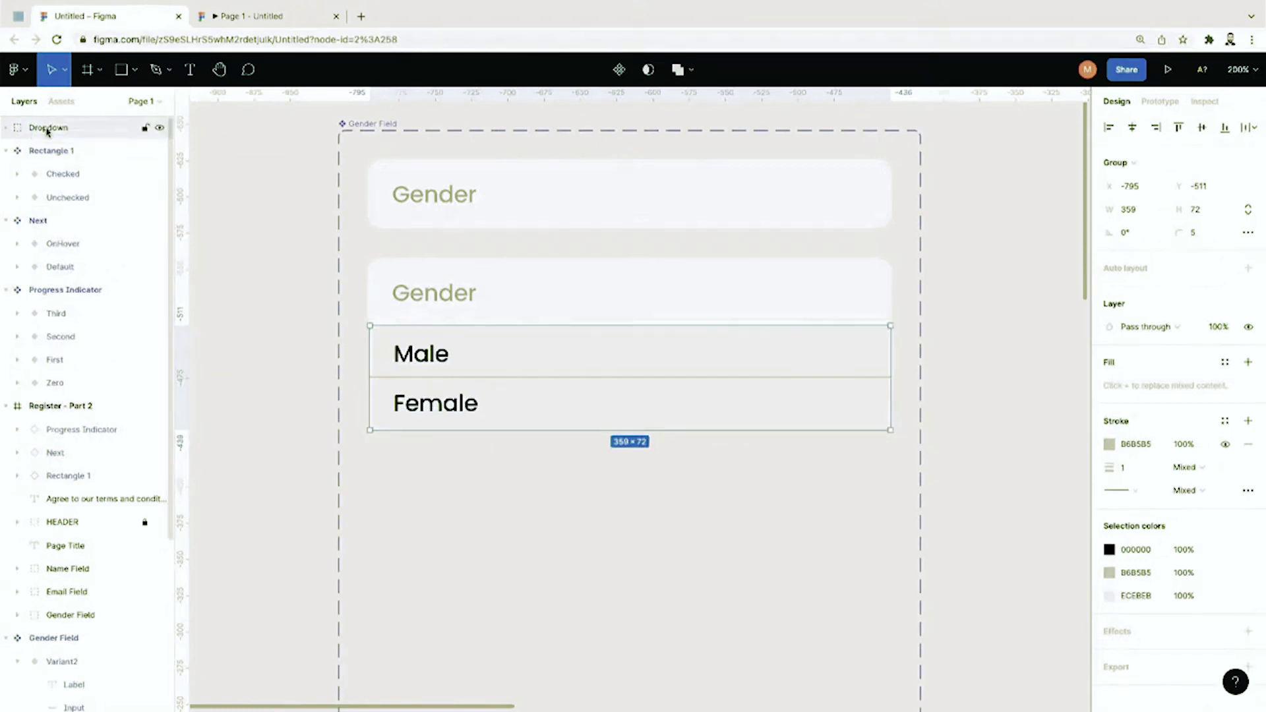
Step: Move the Dropdown group into Variant2 below Input
click(277, 435)
click(480, 311)
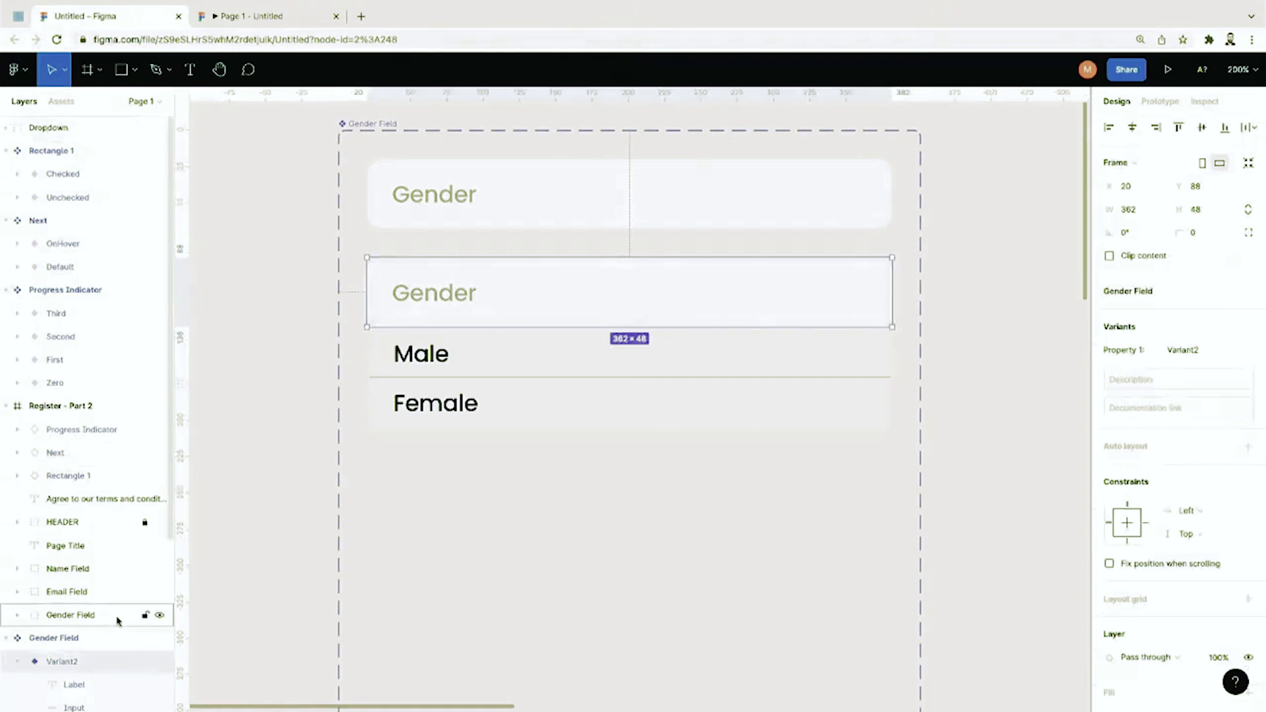
drag(48, 128, 69, 675)
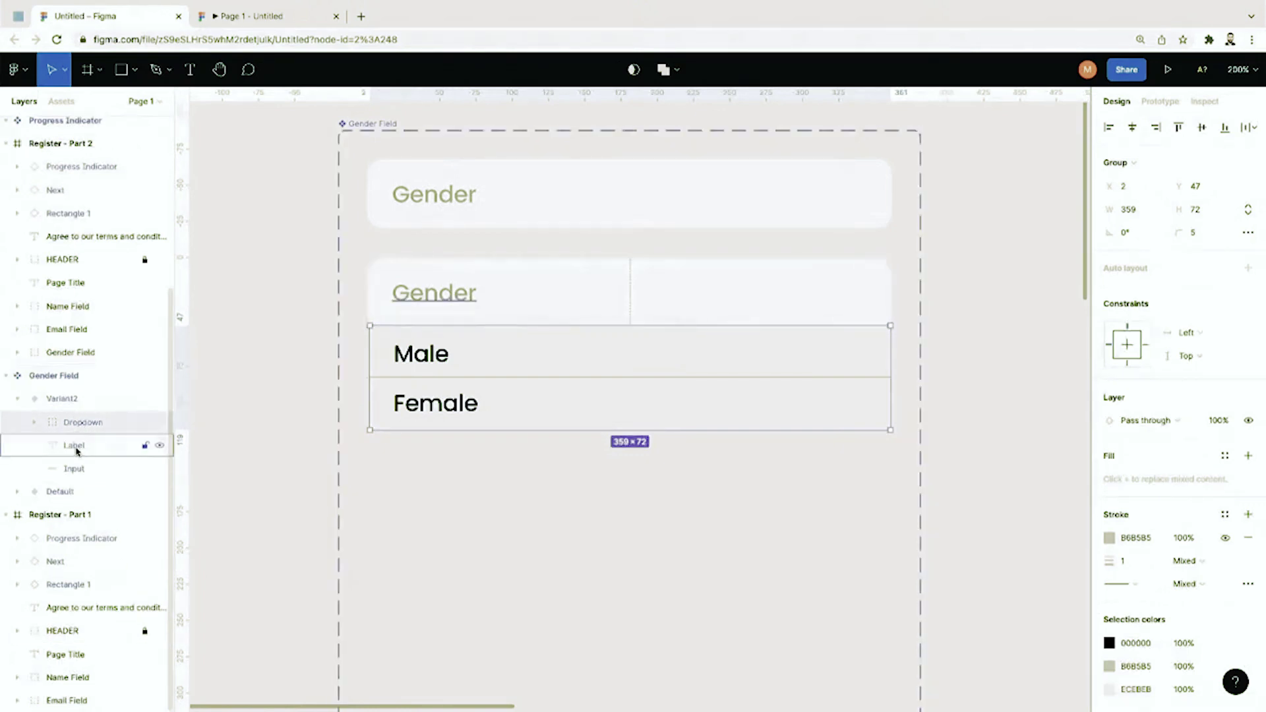
drag(83, 429, 83, 483)
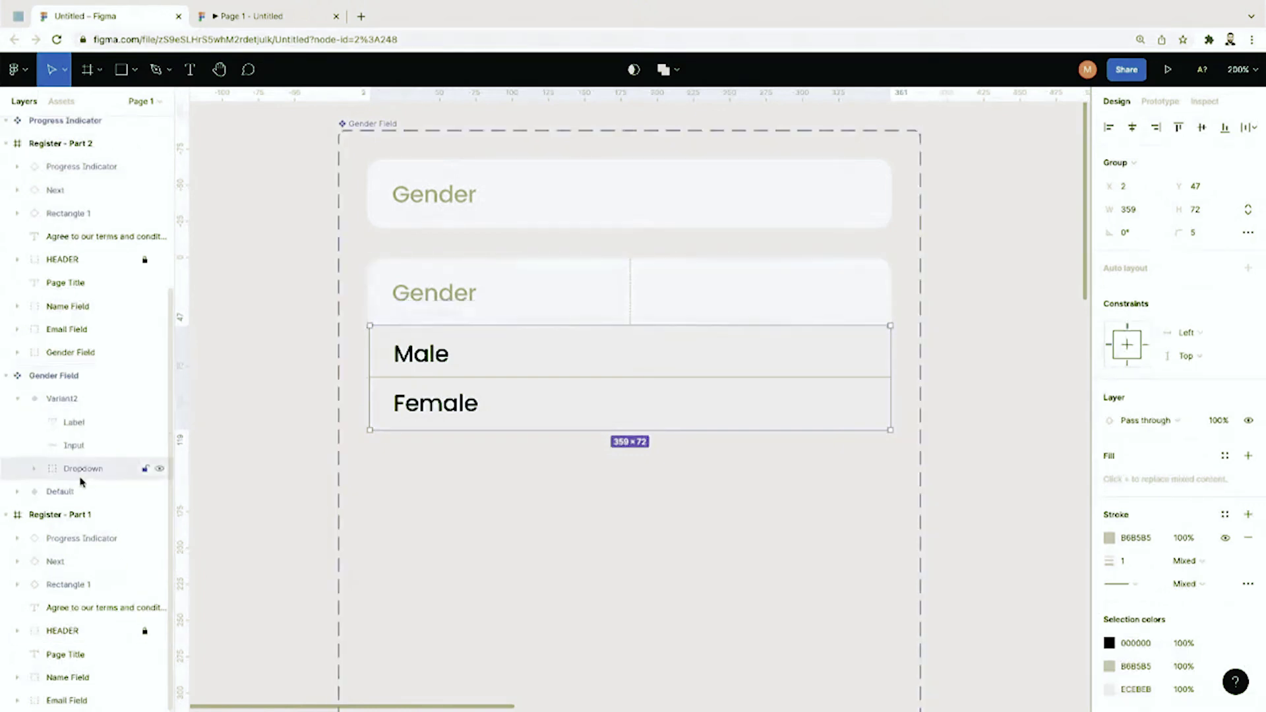
click(272, 436)
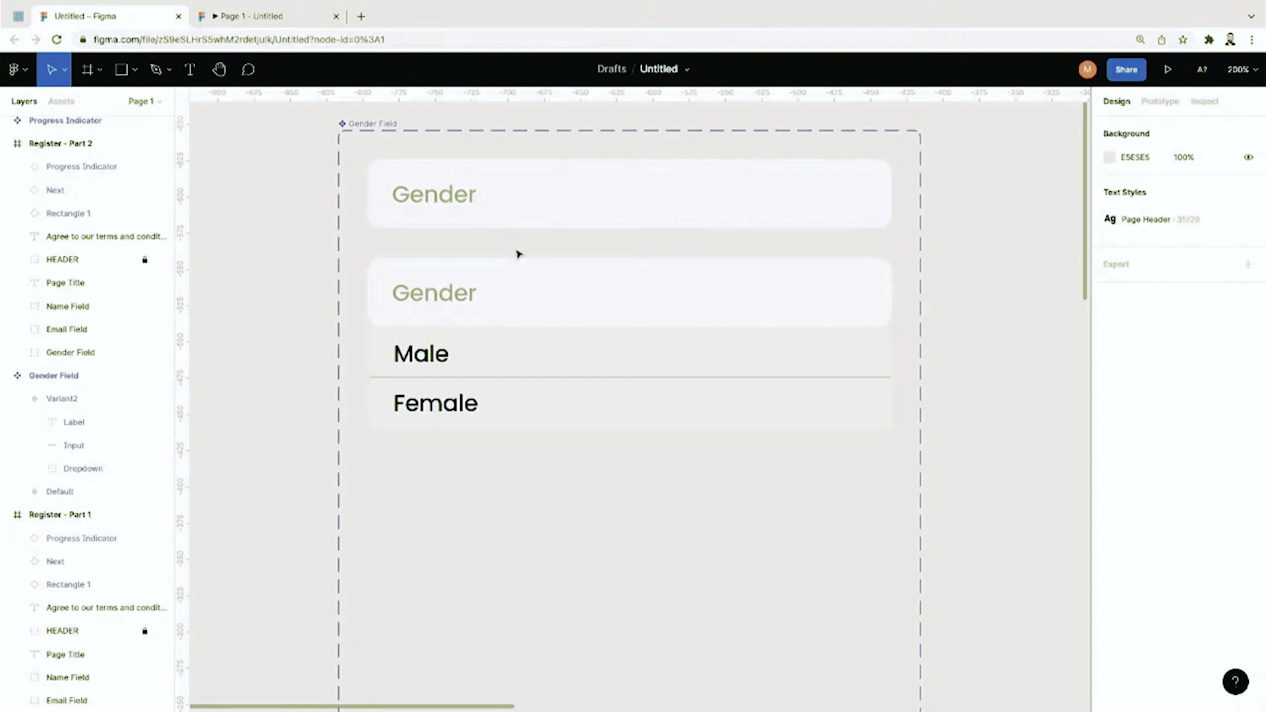
Step: Duplicate the Gender variant as Variant3 and place it below the Female option
drag(916, 149, 364, 235)
key(ctrl+v)
drag(529, 173, 503, 492)
click(74, 403)
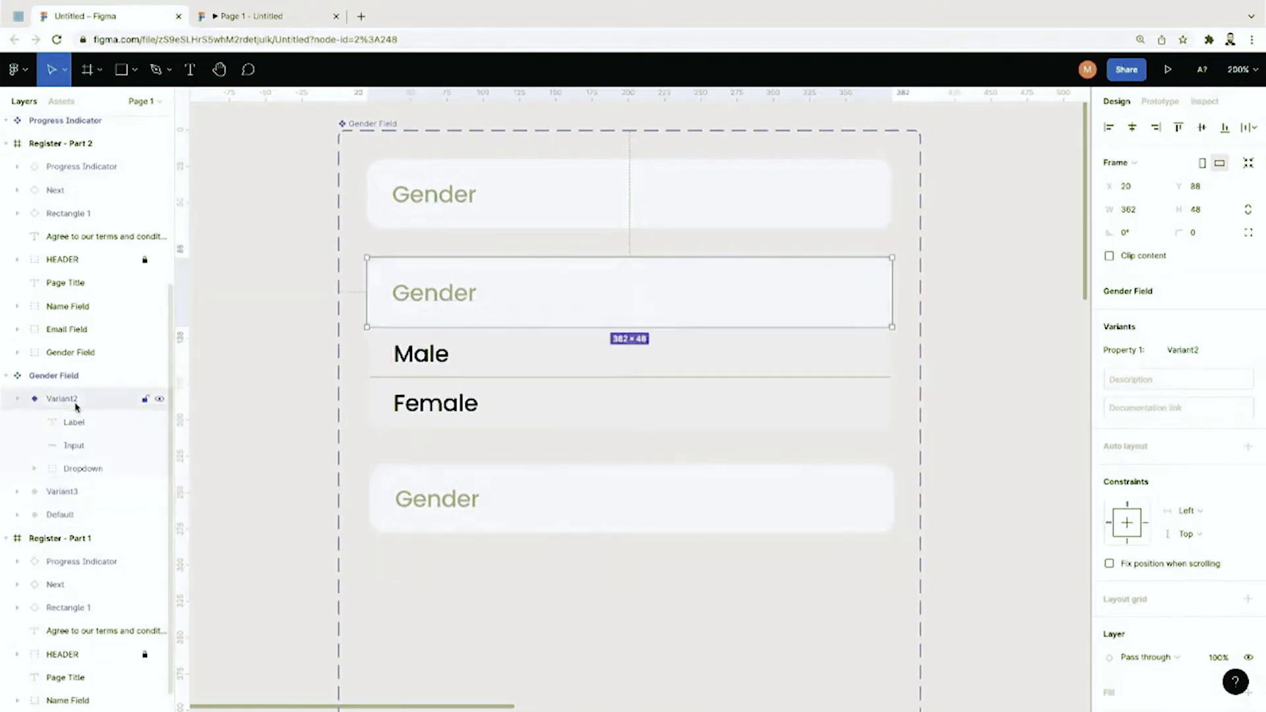
click(62, 492)
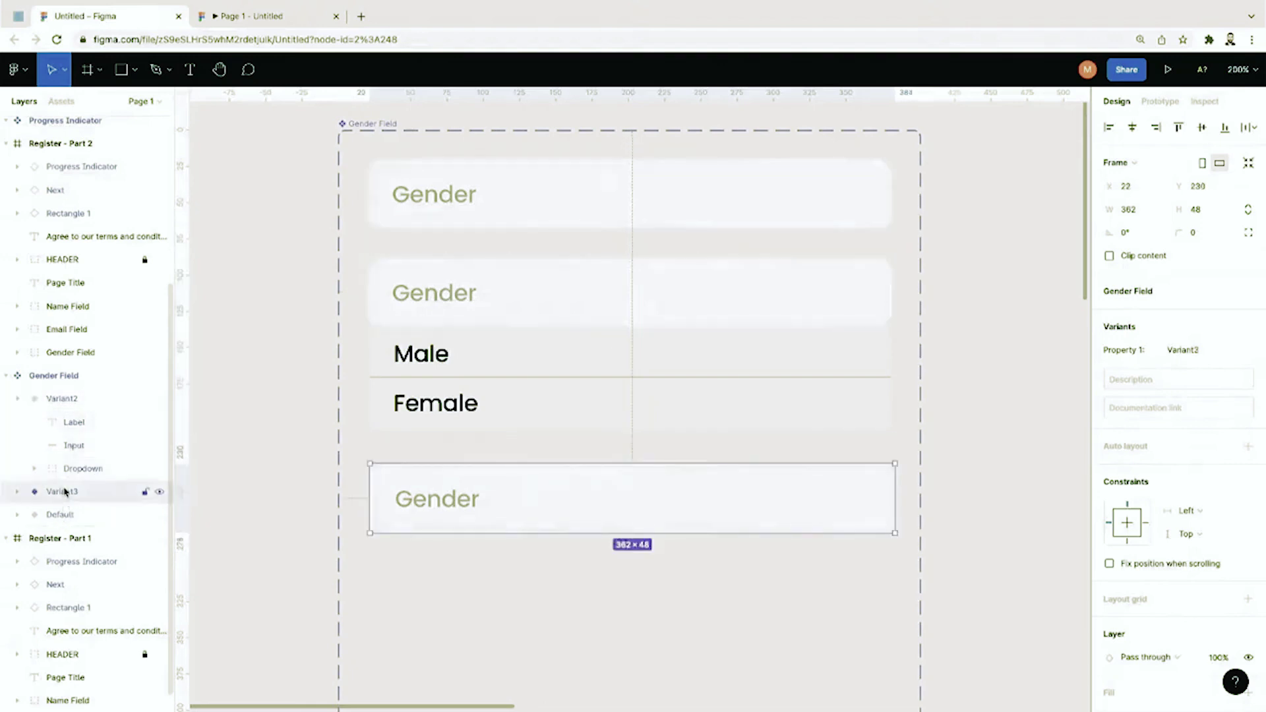
Step: Change Variant3's label text to Male and shift it slightly left
double_click(454, 496)
double_click(454, 499)
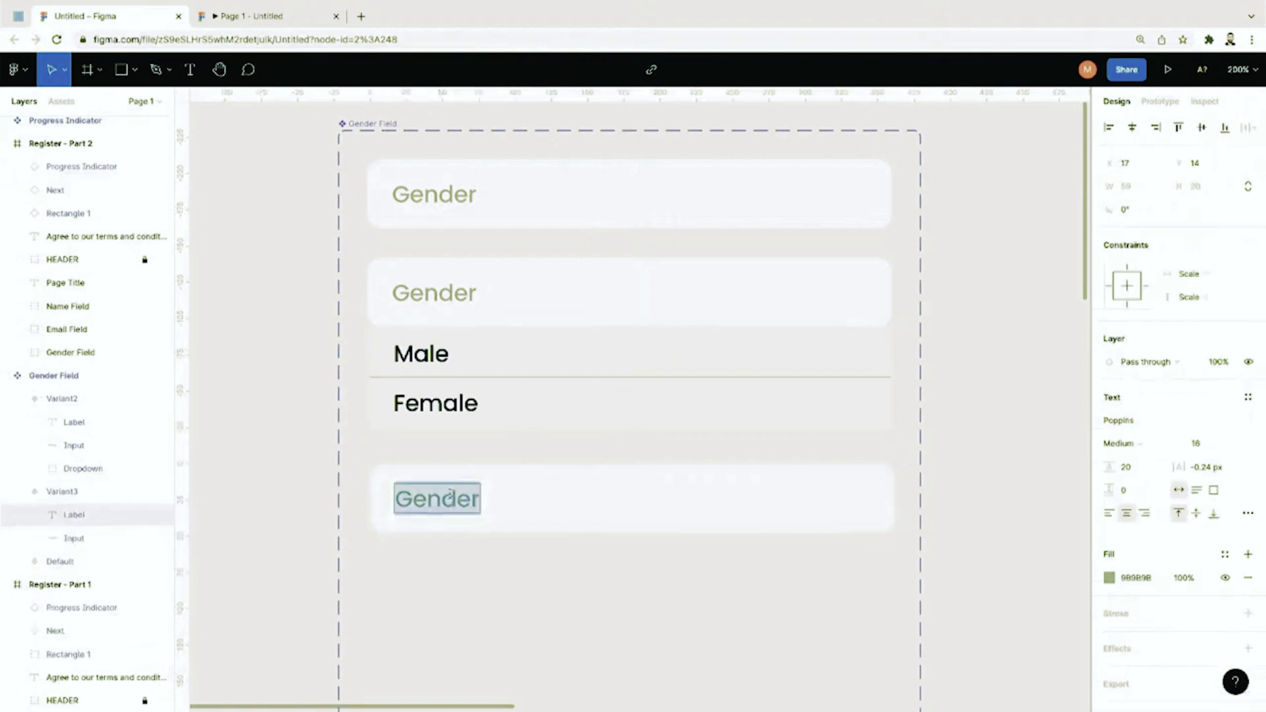
text(Male)
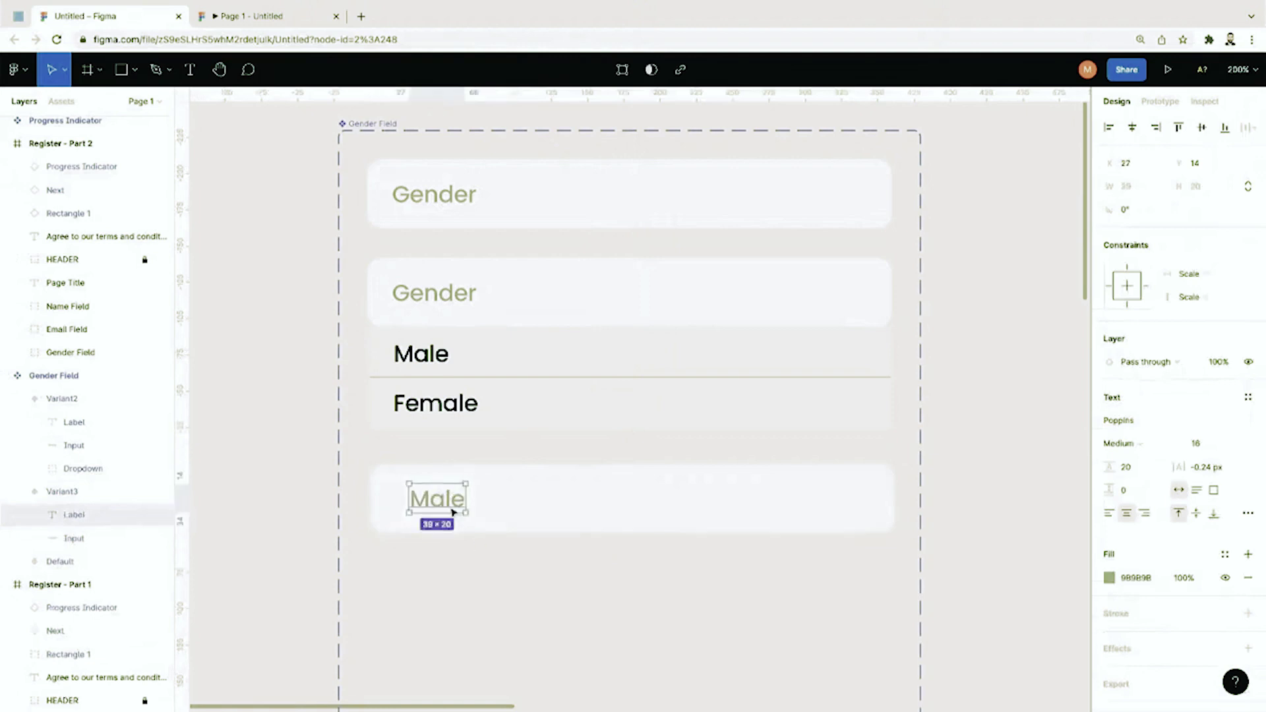
drag(453, 511, 441, 512)
key(s)
key(Left)
key(Left)
key(Right)
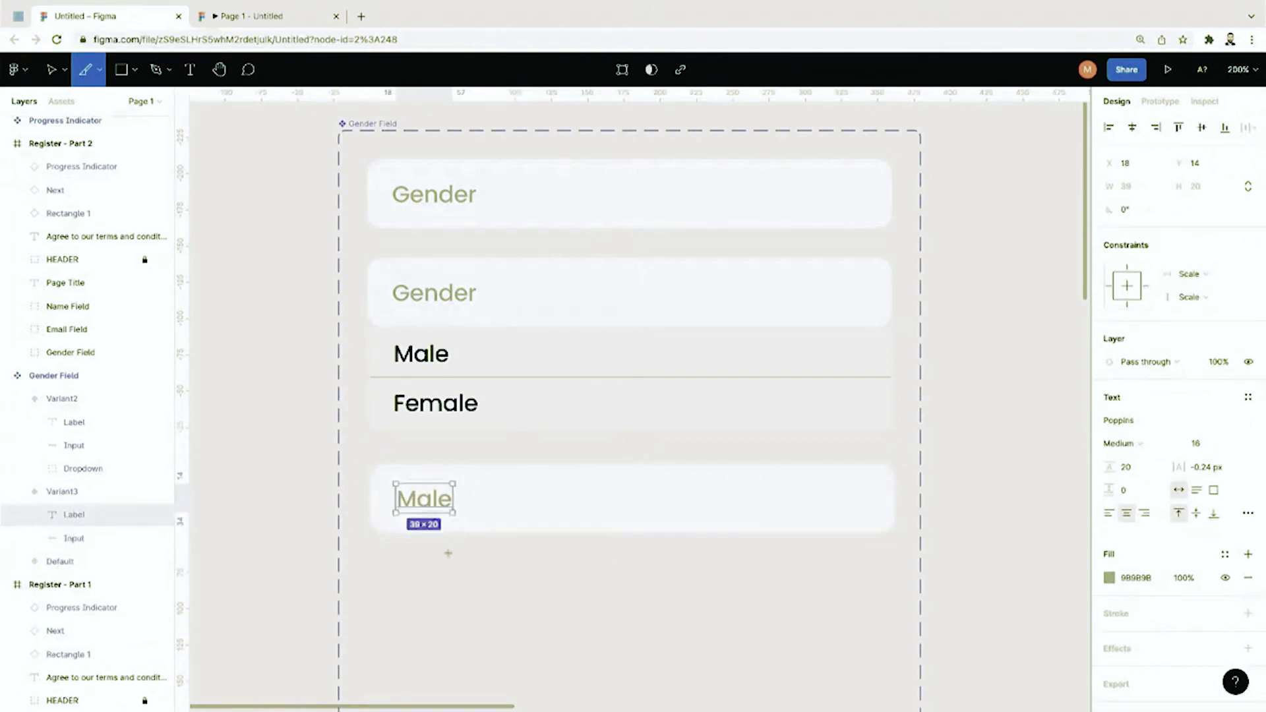
drag(375, 480, 521, 625)
key(Escape)
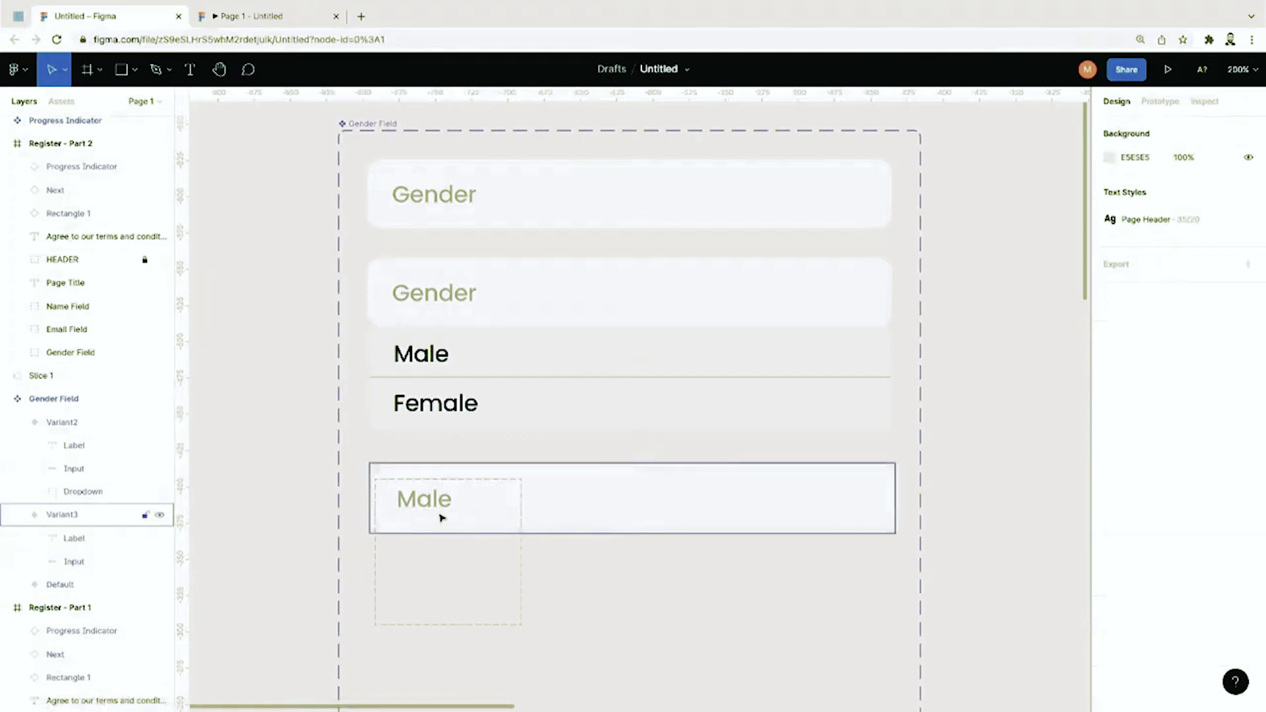
Step: Darken the Male label's fill from 9B9B9B to 777575
double_click(436, 508)
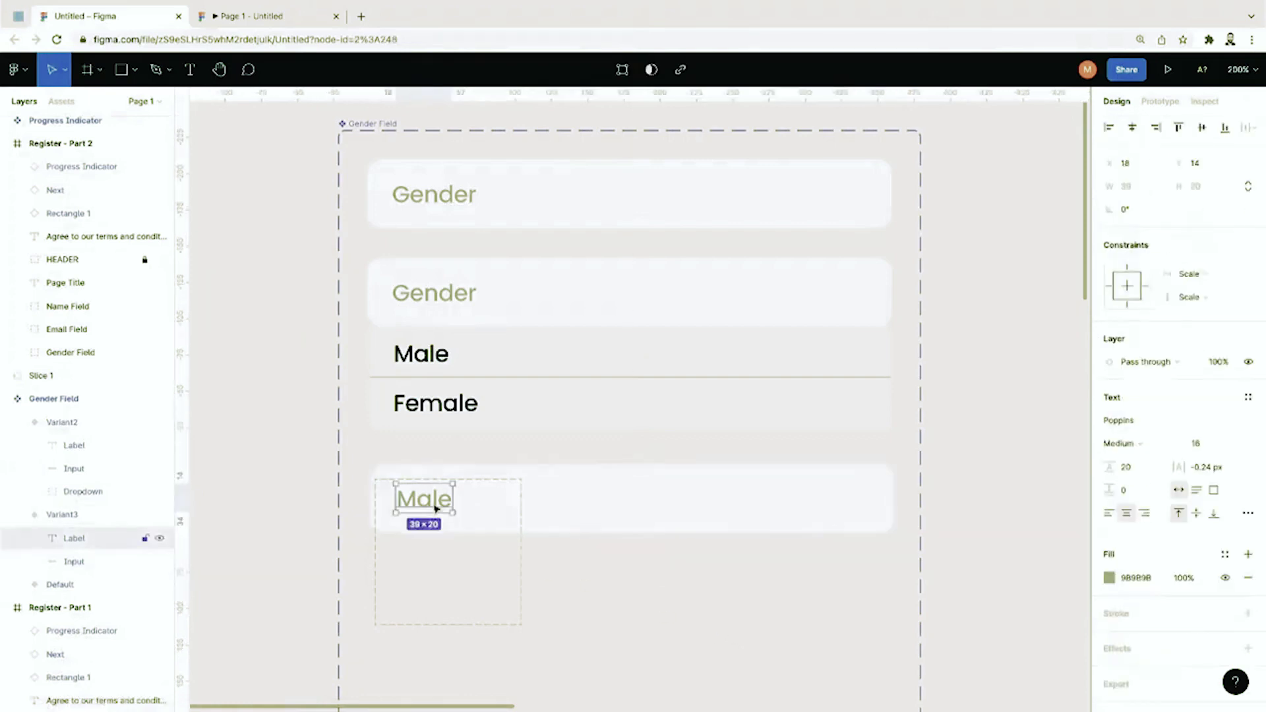
click(1110, 578)
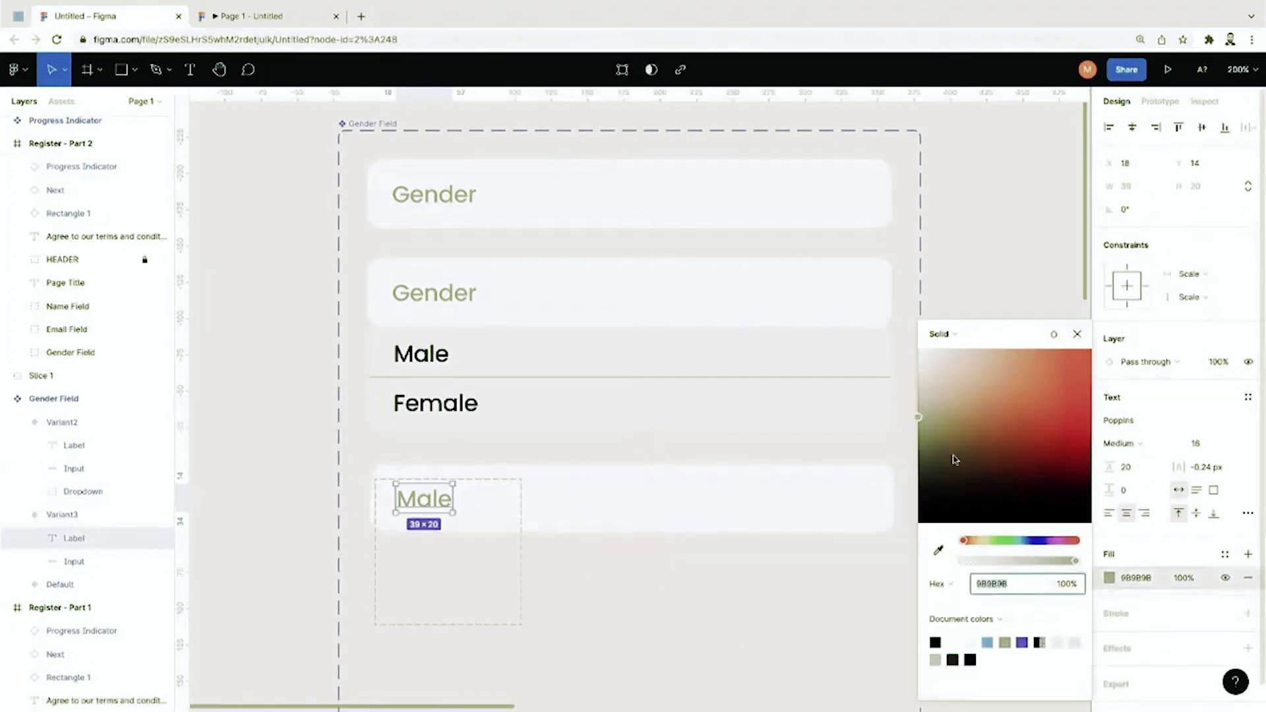
drag(922, 429, 921, 446)
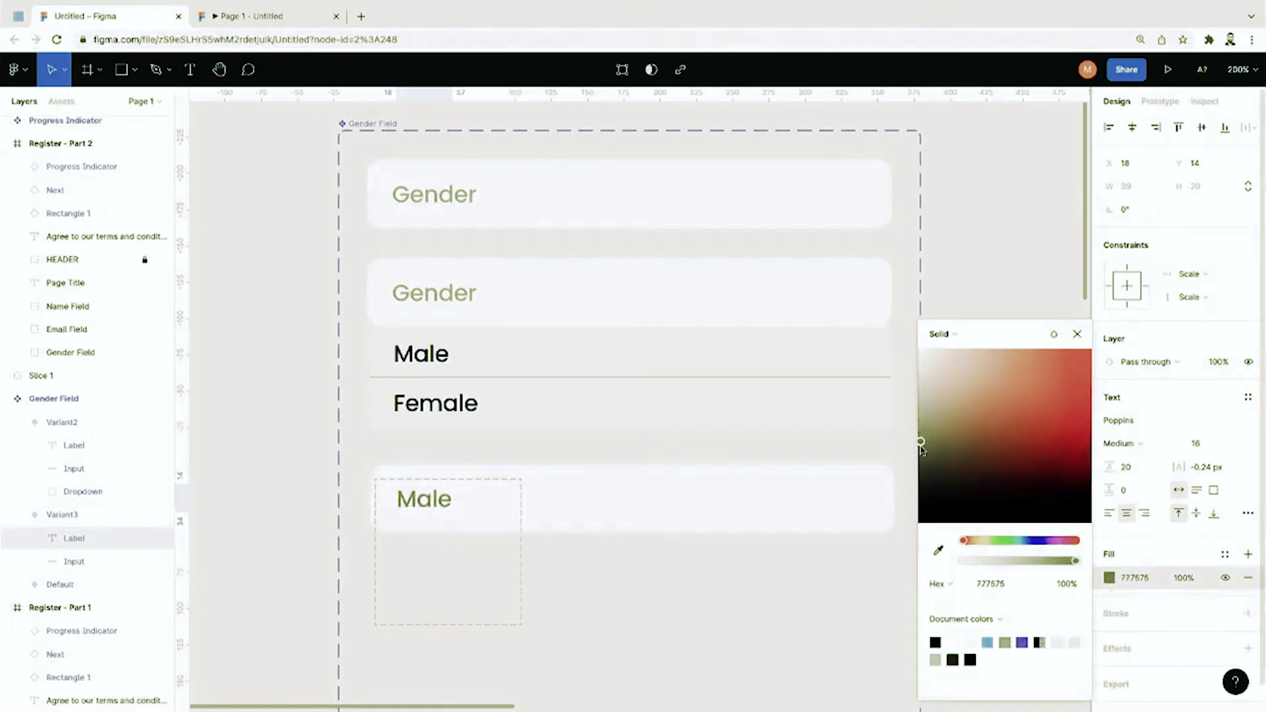
click(822, 590)
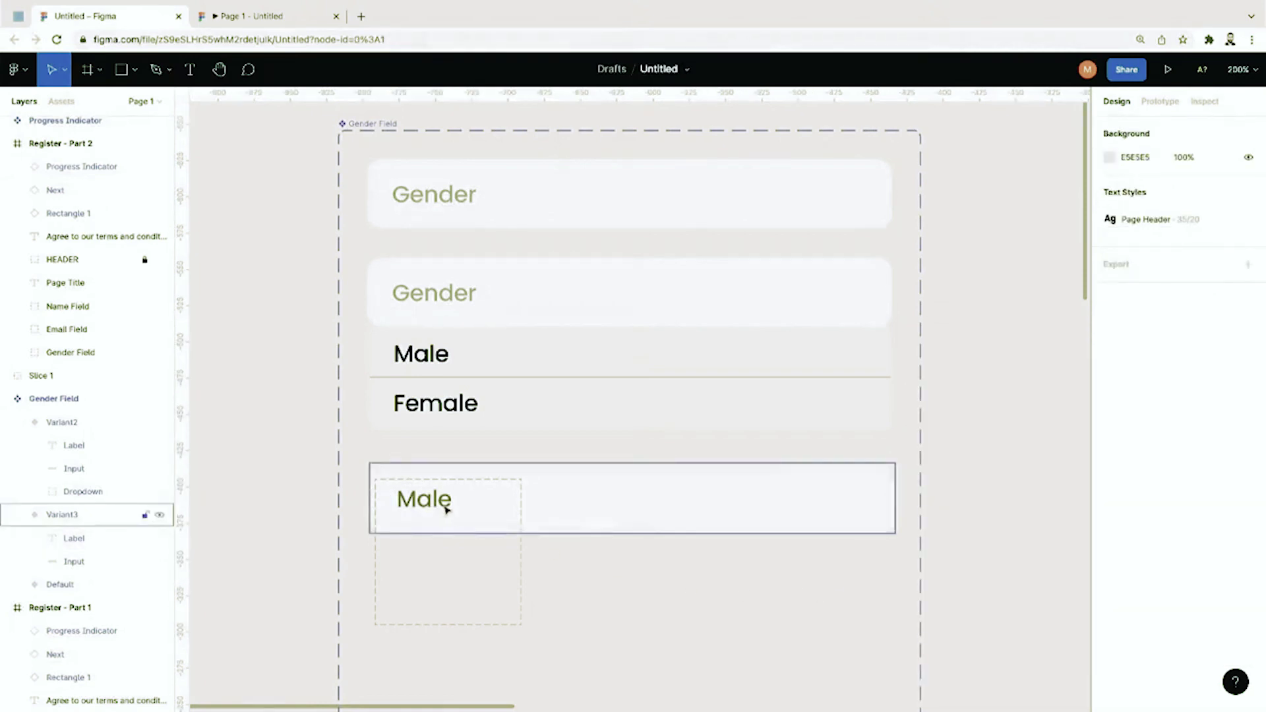
drag(754, 564, 415, 463)
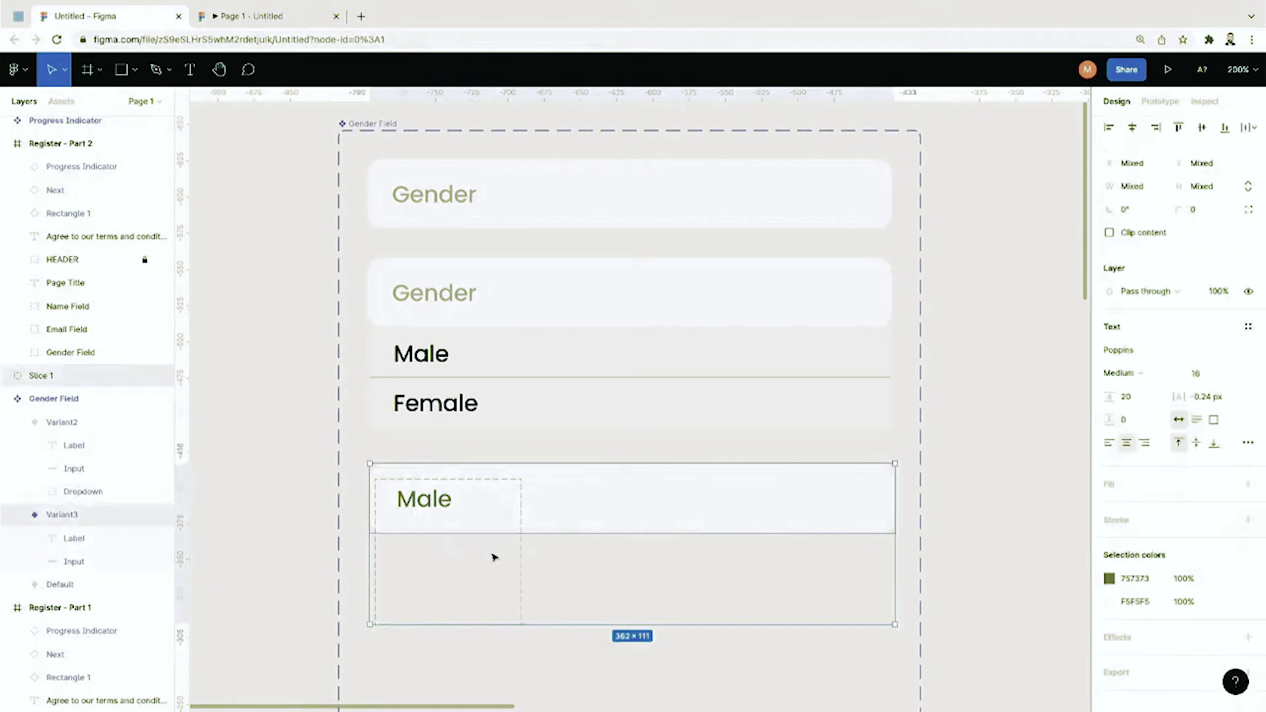
click(541, 651)
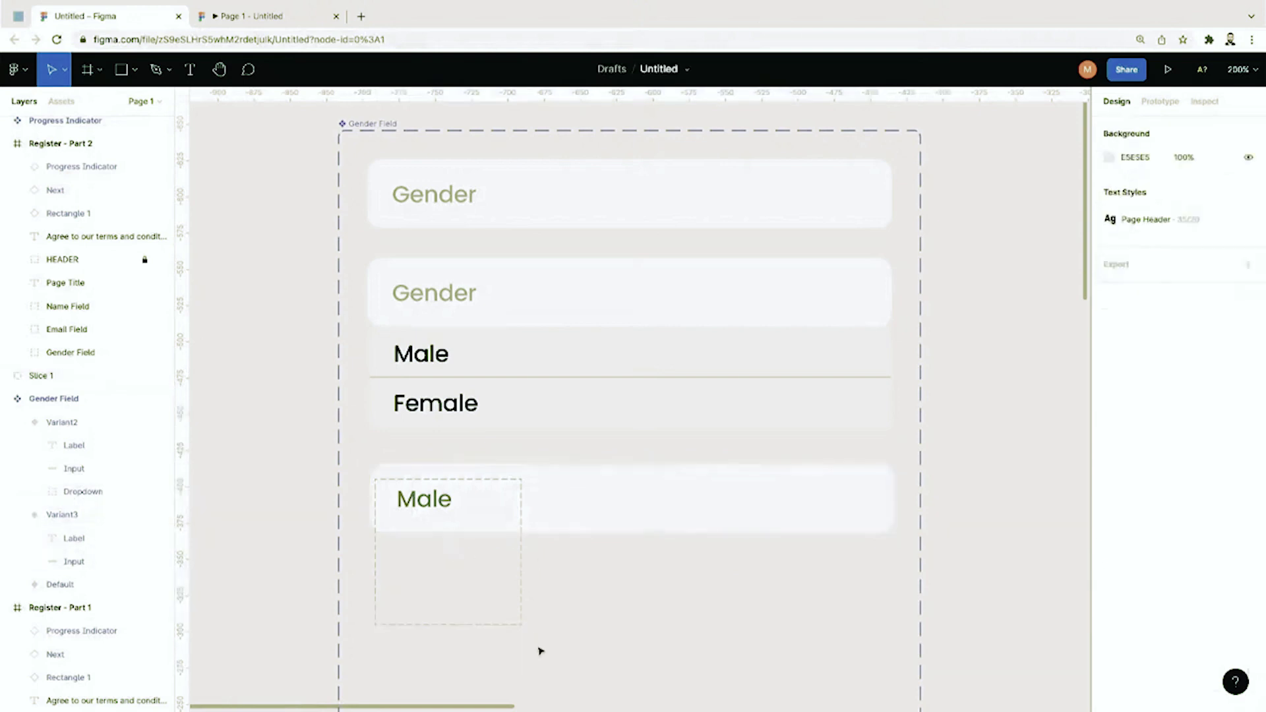
Step: Duplicate the Male variant into a fourth variant below it and relabel it 'Female'
click(36, 515)
key(ctrl+d)
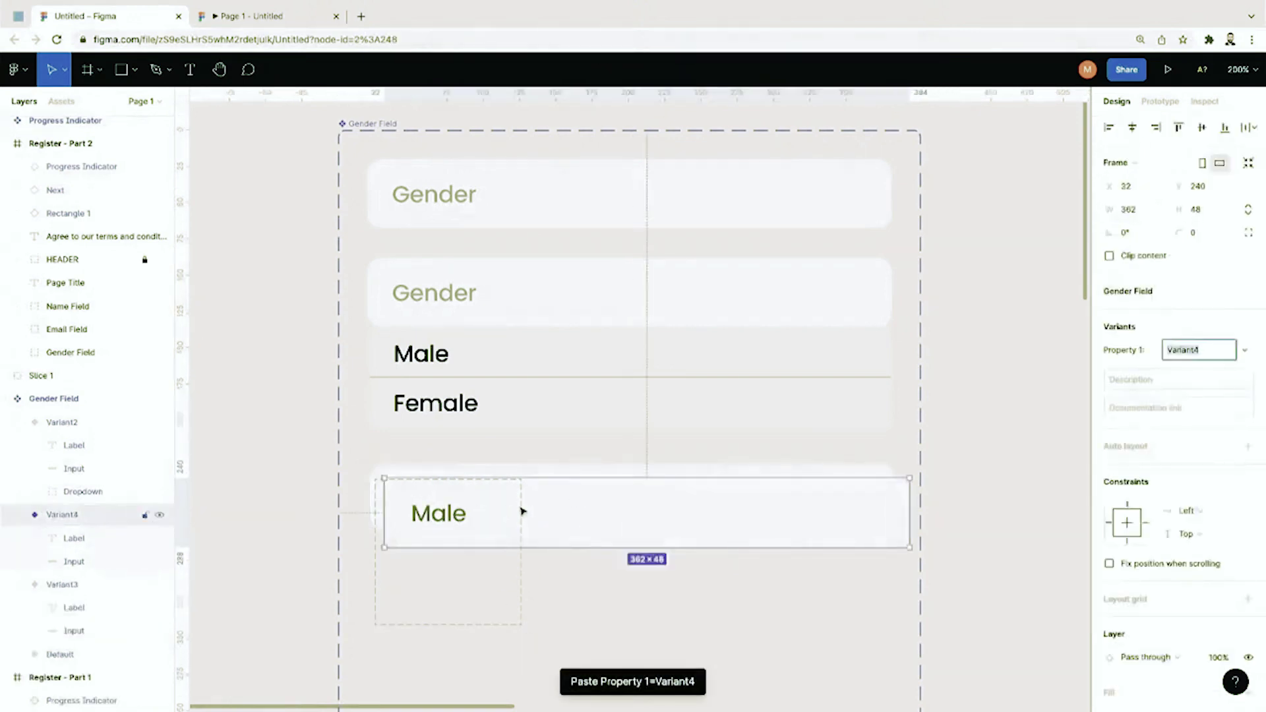
drag(520, 512, 514, 592)
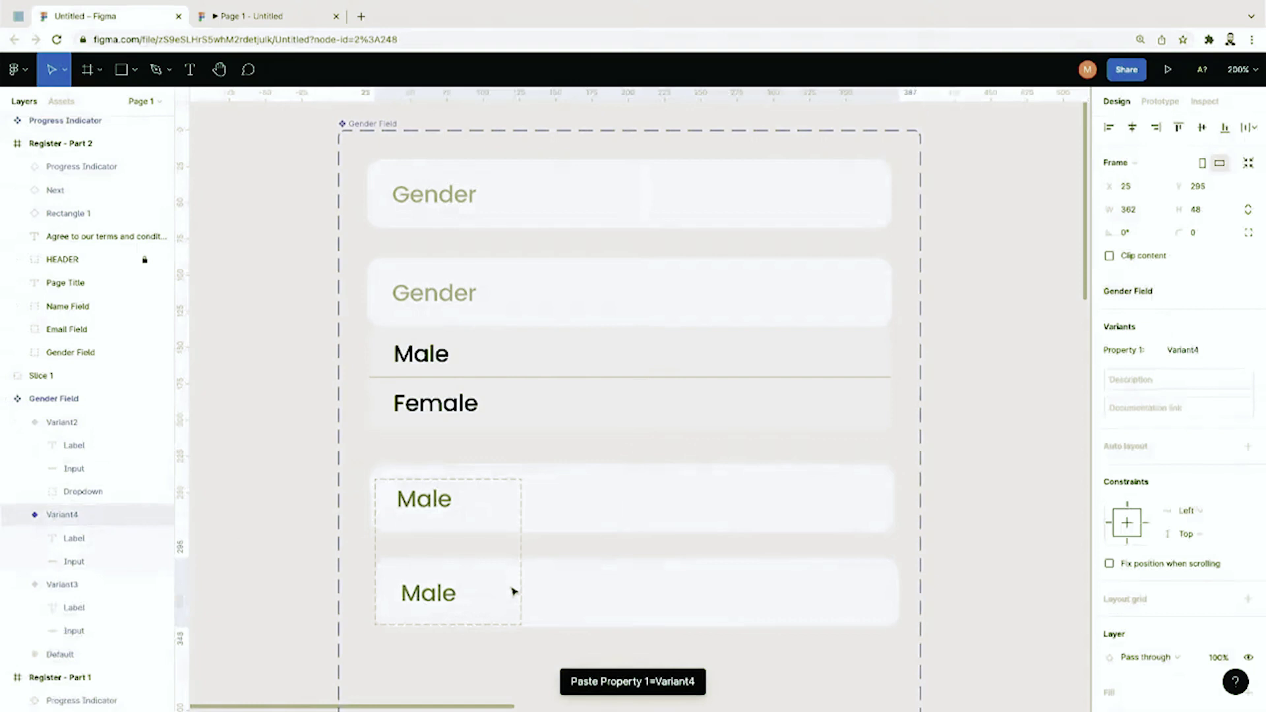
double_click(443, 593)
key(Return)
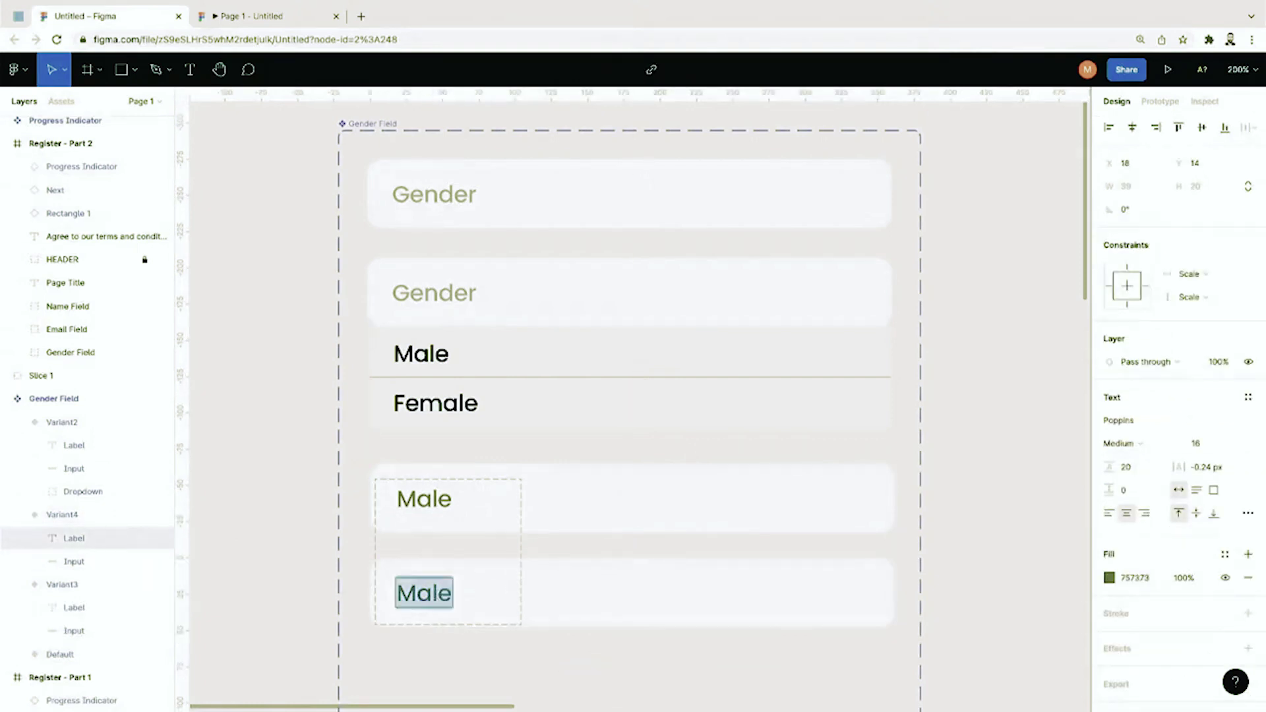
text(Female)
key(Escape)
drag(439, 600, 447, 595)
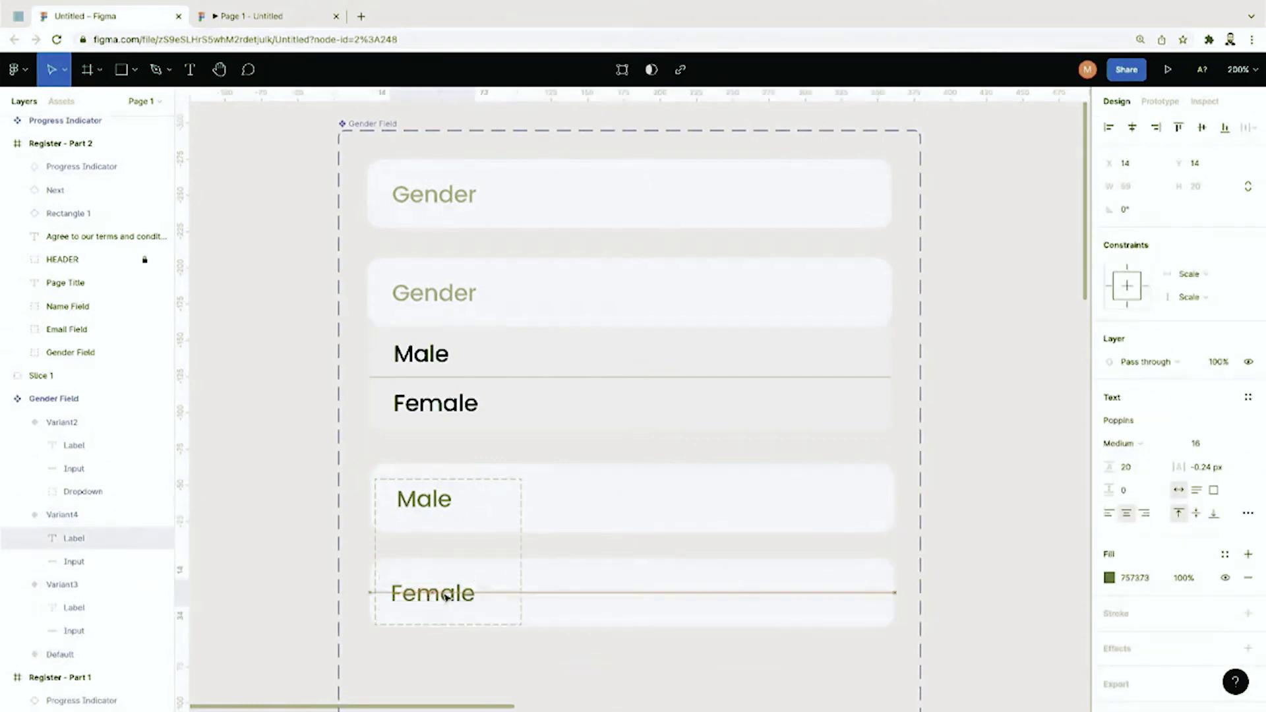
click(481, 680)
scroll(97, 540, down, 1)
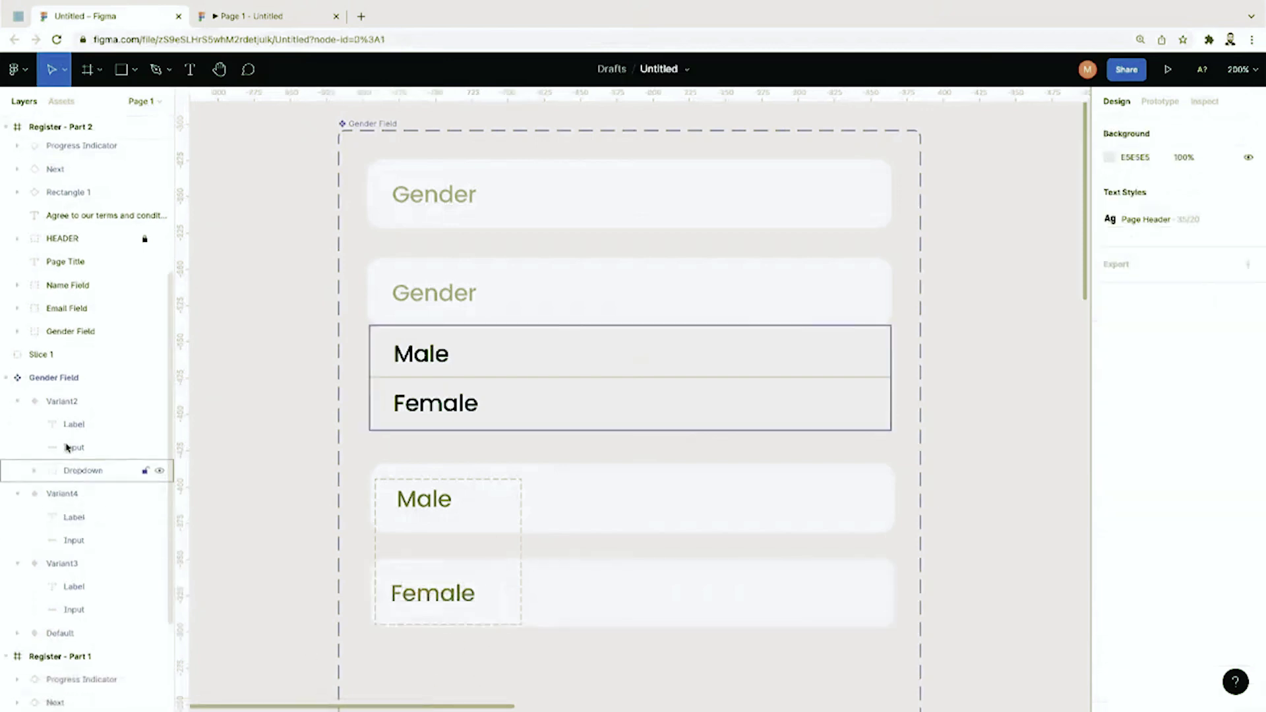
scroll(52, 521, down, 1)
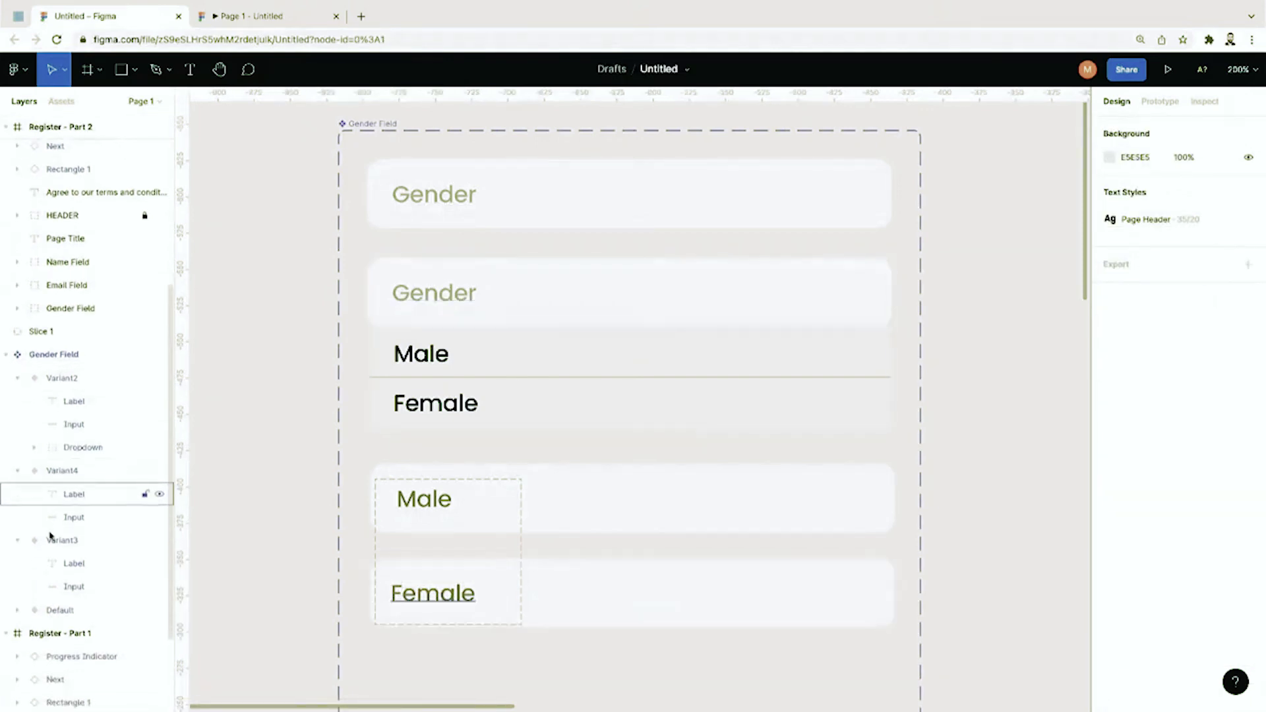
Step: Rename the first two variants to Gender=Default and Gender=Male
click(19, 610)
scroll(74, 590, down, 1)
double_click(75, 576)
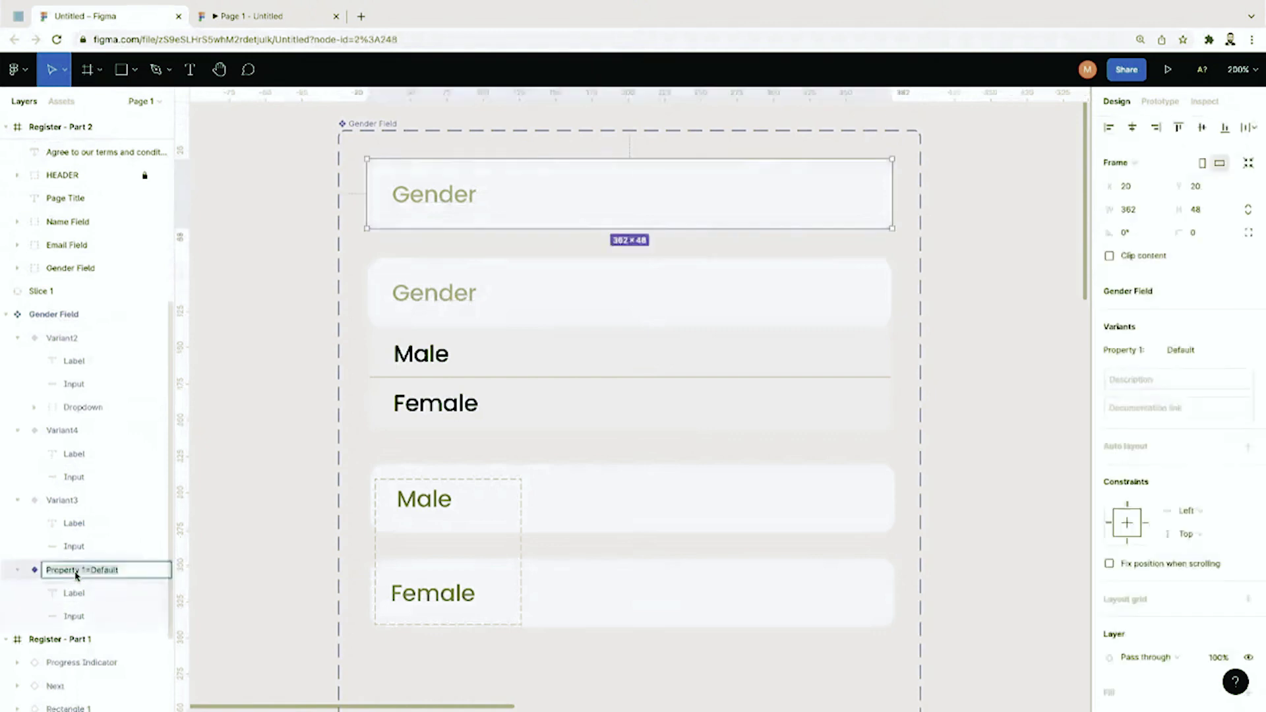
click(71, 575)
double_click(54, 576)
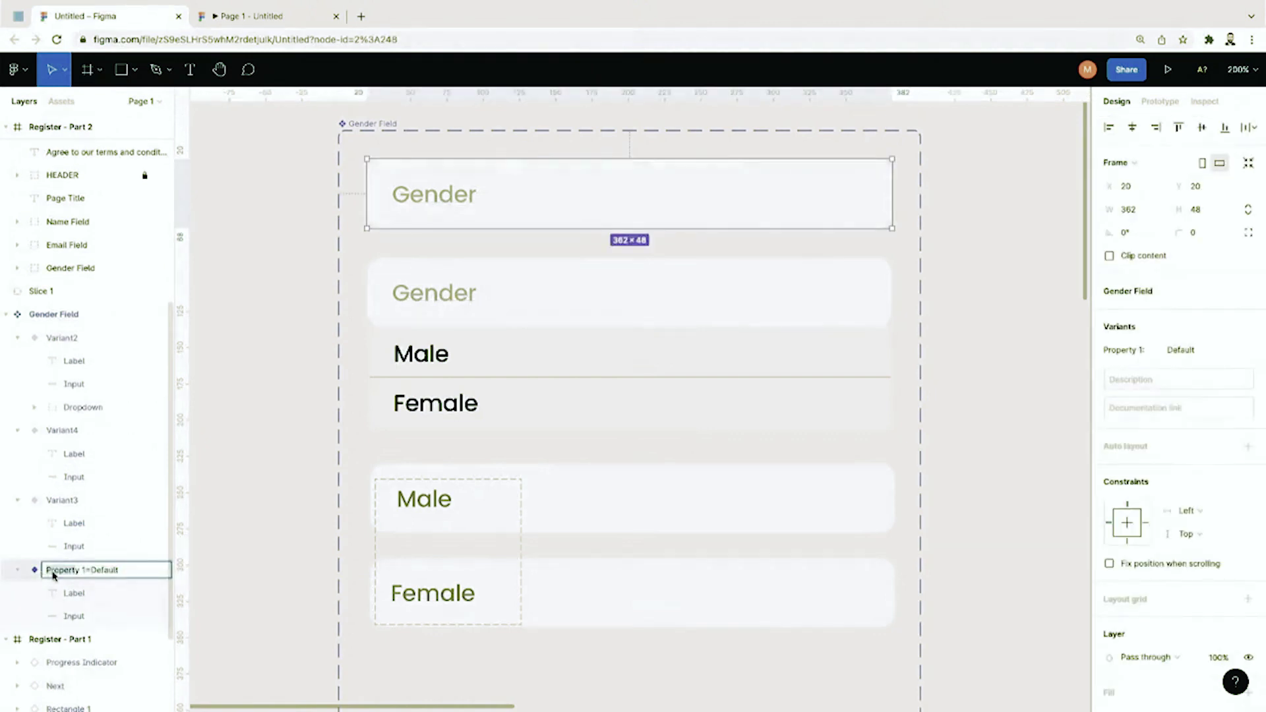
shift+click(85, 571)
text(Gender)
click(73, 502)
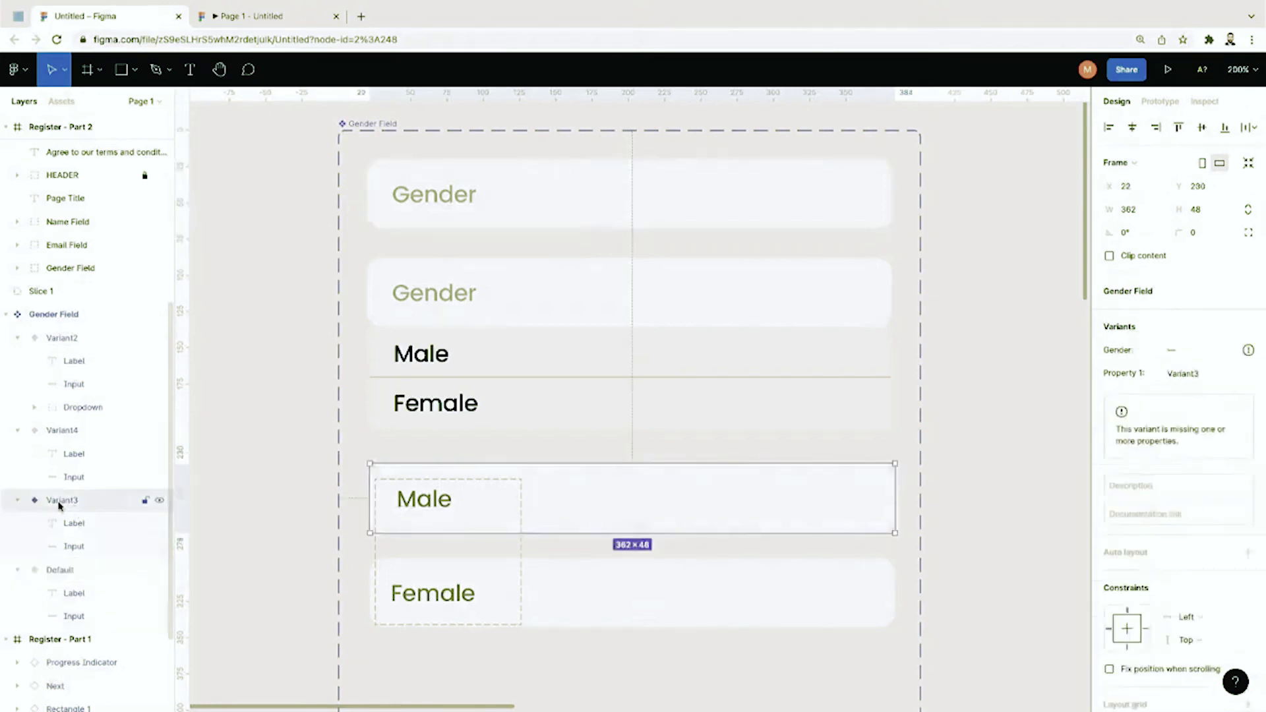
double_click(72, 501)
text(Gender=Male)
key(Return)
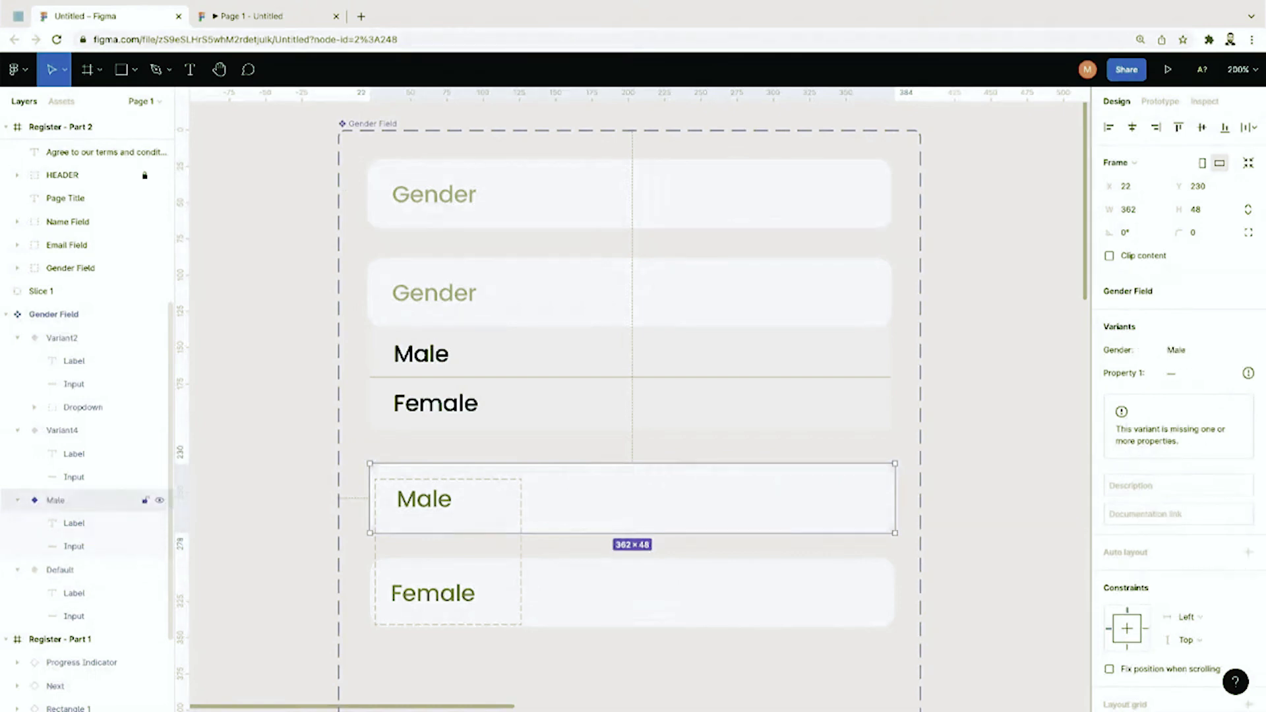
Step: Rename the Female variant and the open-dropdown variant to Gender=Female and Gender=Select
double_click(62, 431)
text(Gend)
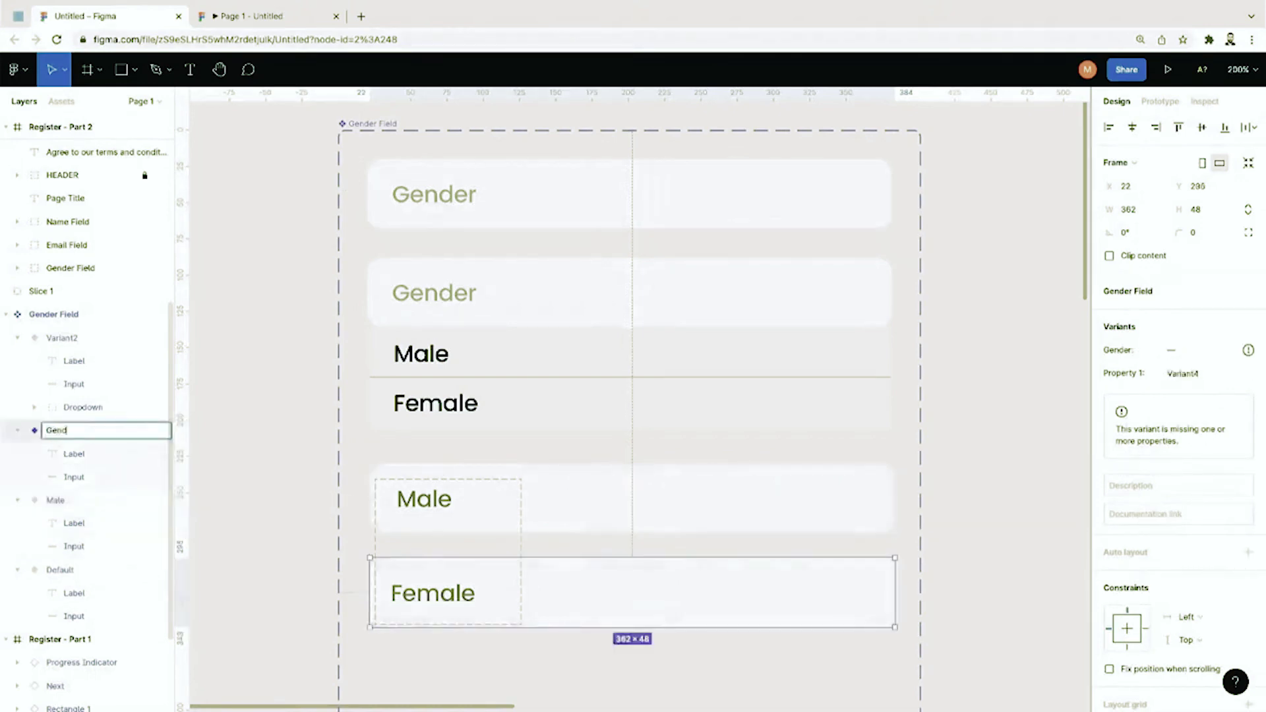
click(70, 339)
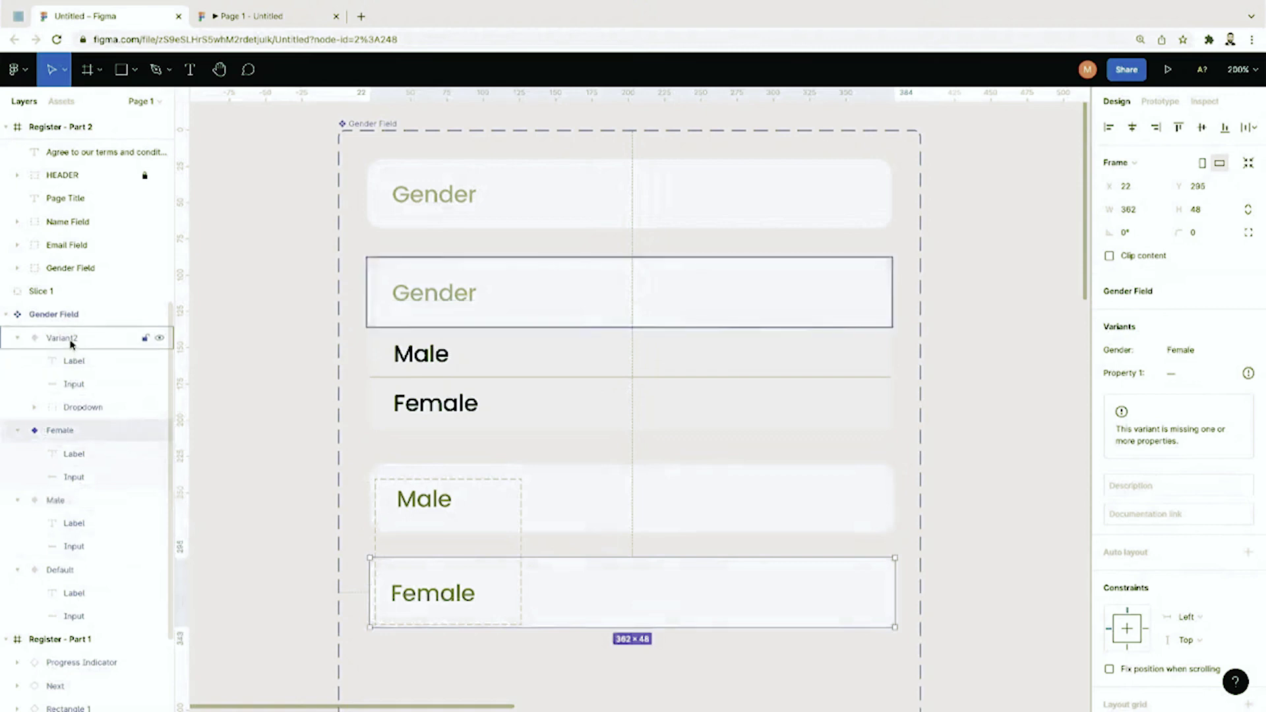
double_click(71, 340)
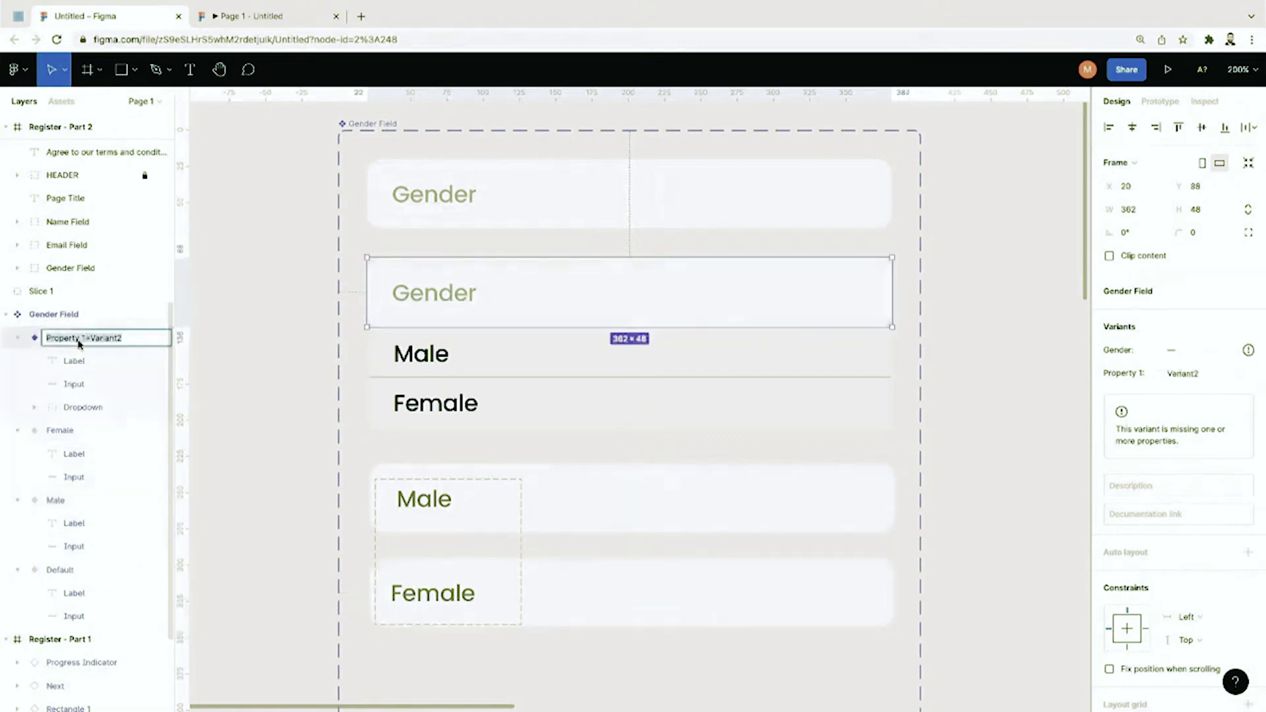
text(Gender=Select)
key(Return)
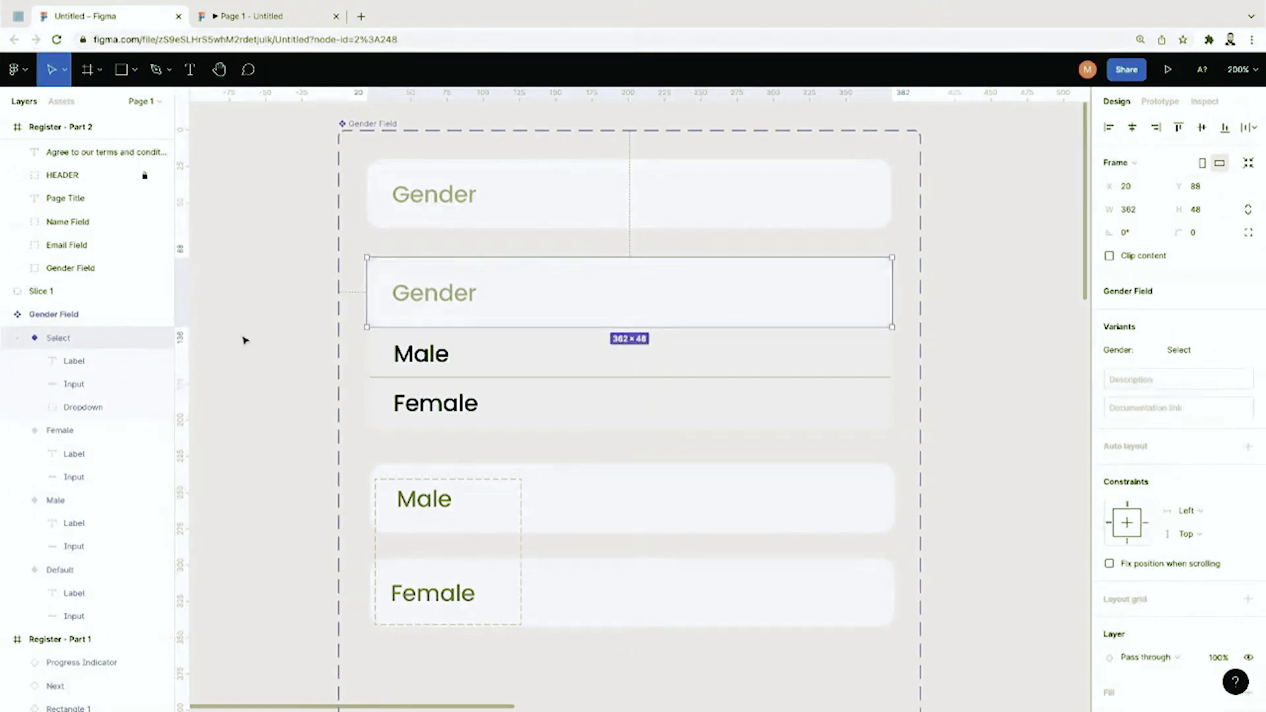
click(244, 341)
Step: Show the Prototype settings with the Gender Field back in view
key(shift+0)
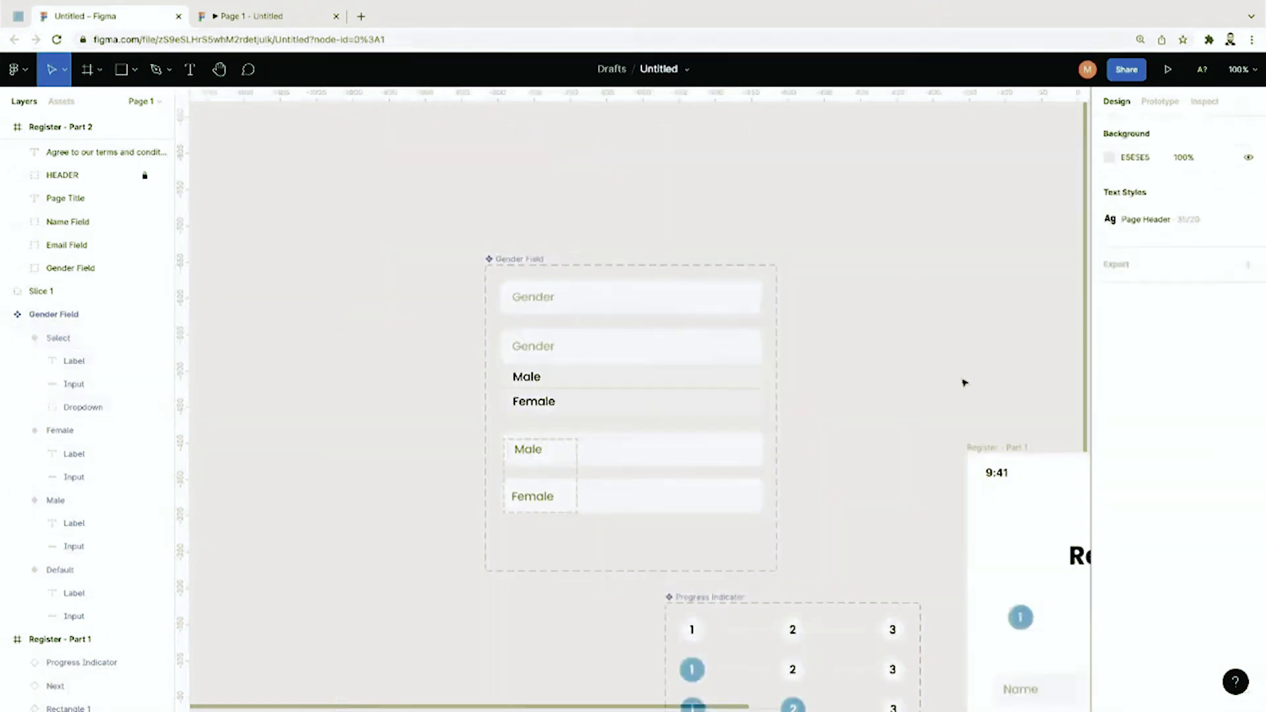
scroll(964, 382, right, 3)
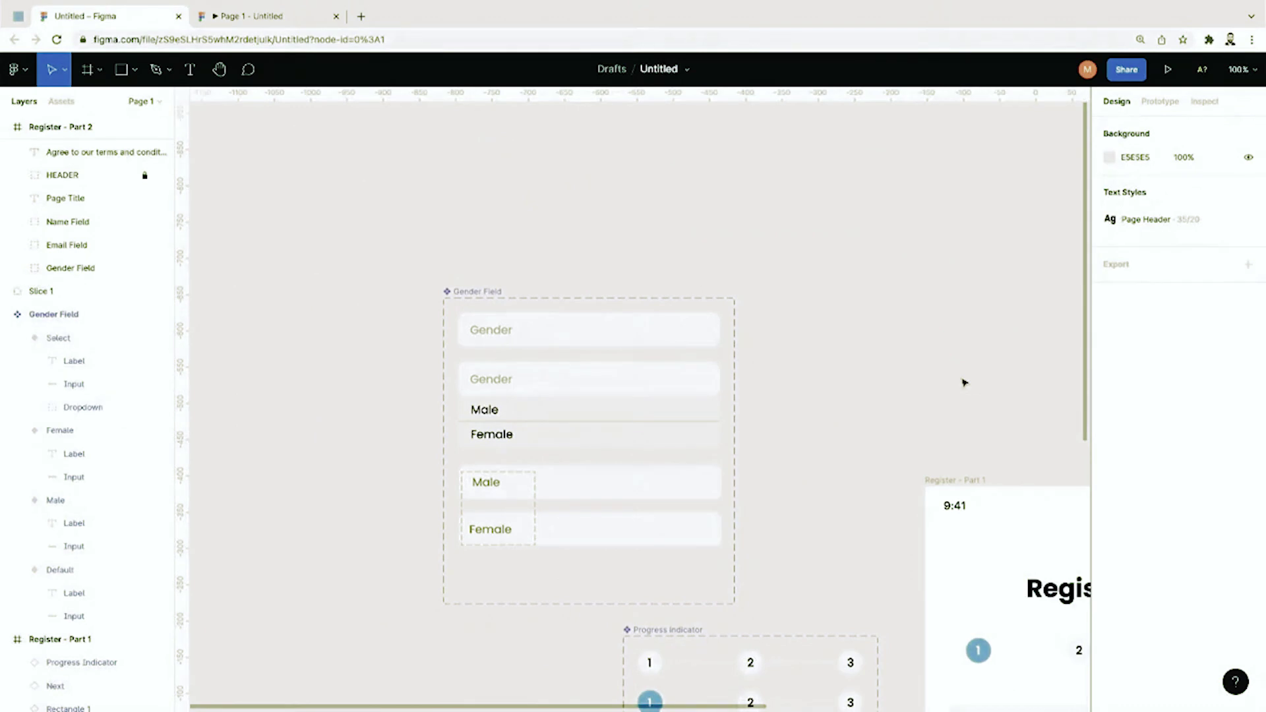
click(1159, 102)
key(ctrl+plus)
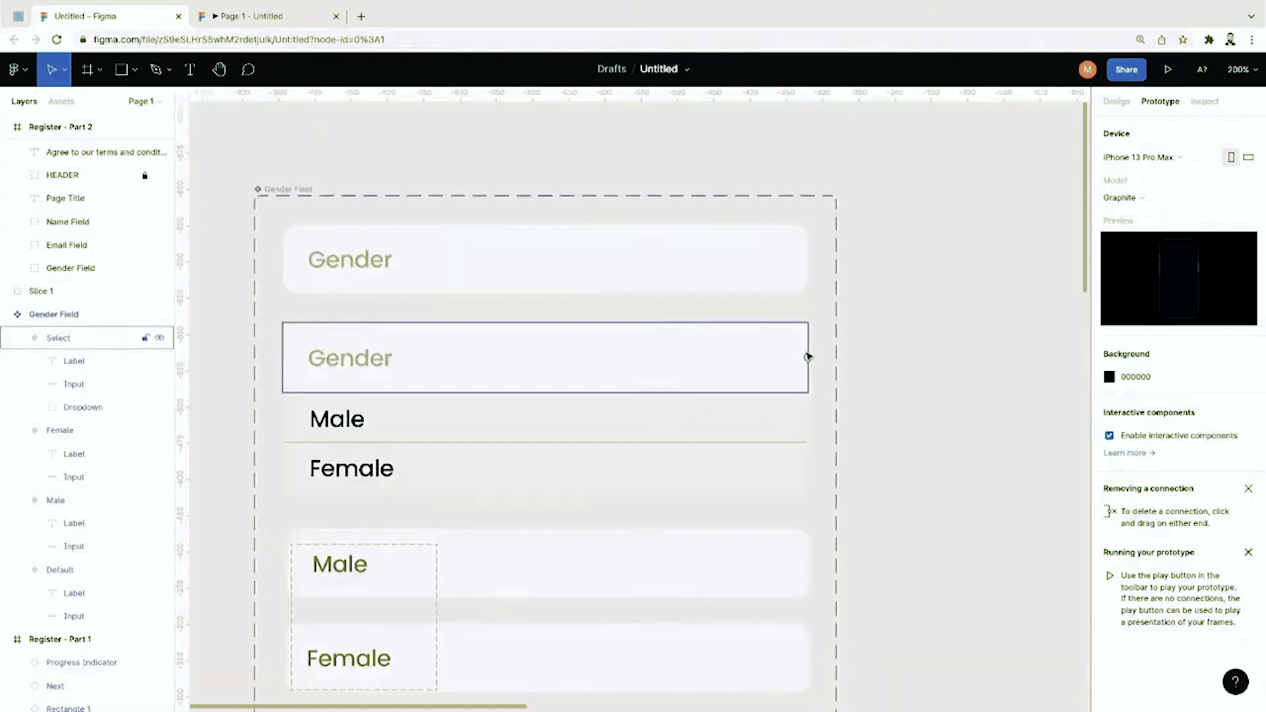
scroll(704, 271, left, 2)
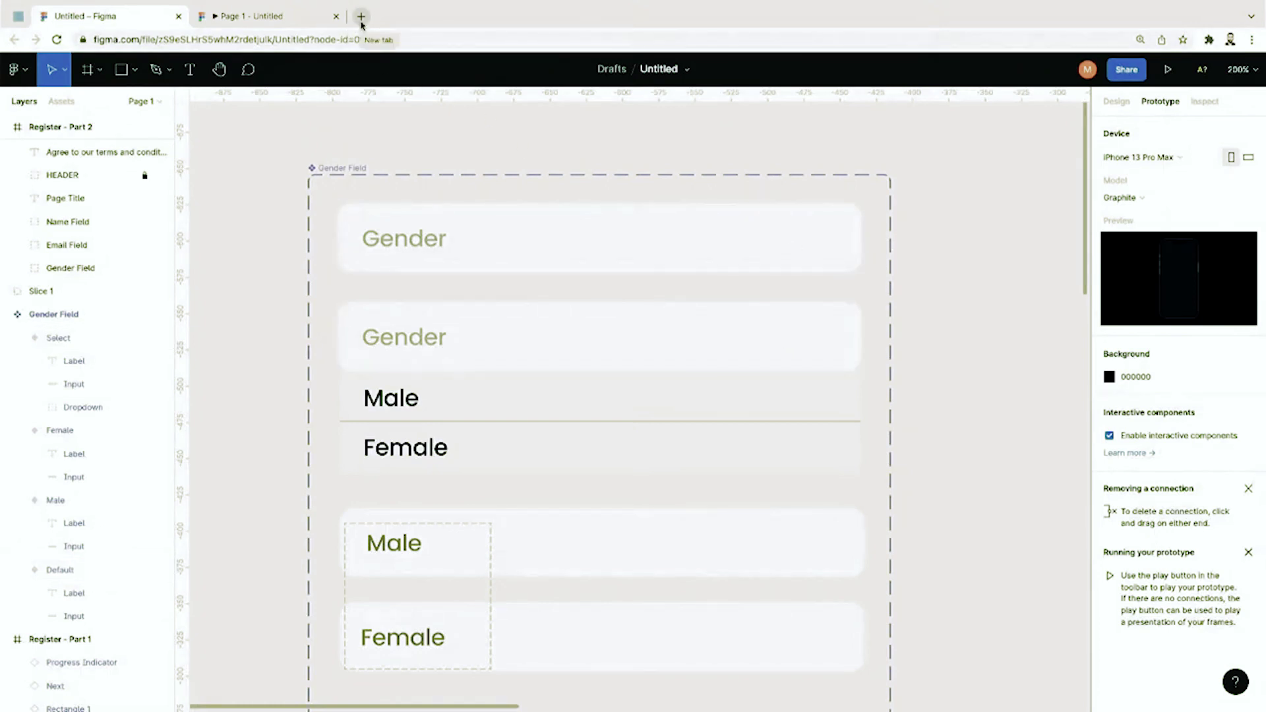
Step: On flaticon.com, search 'arrow' and download the Arrow Down Sign To Navigate chevron as PNG
click(361, 17)
text(flaticon.com)
key(Return)
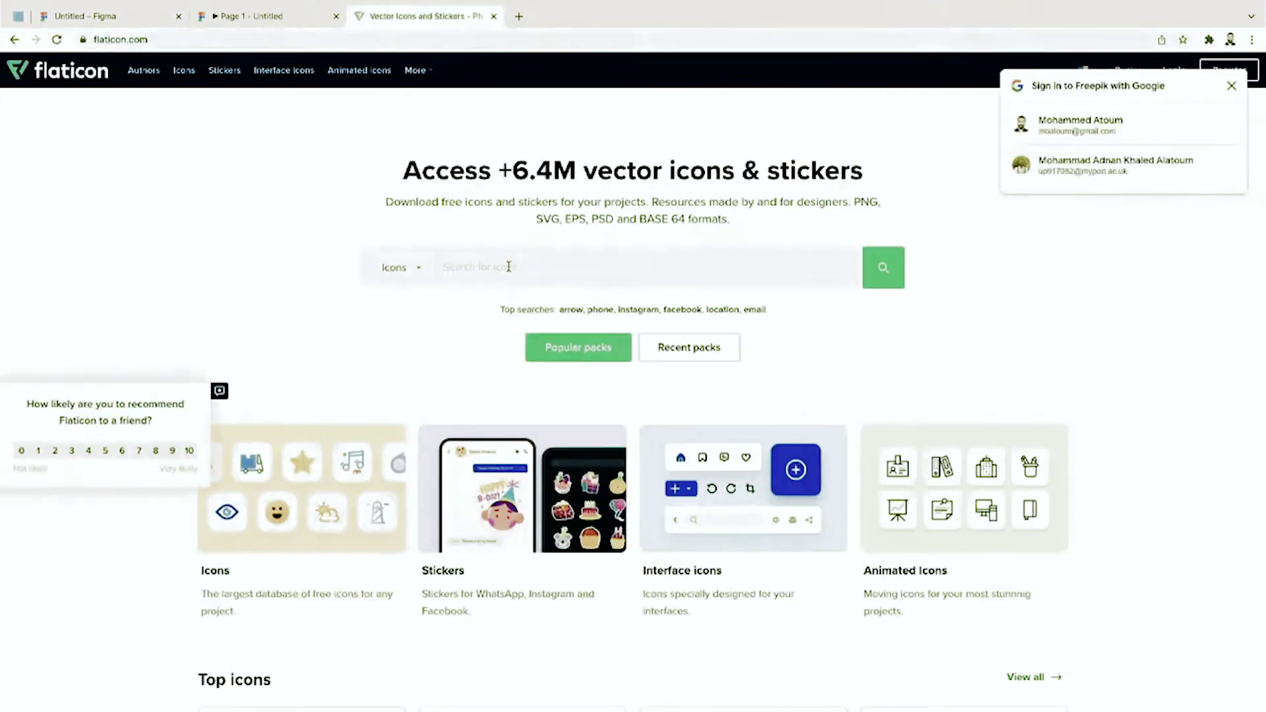
click(509, 267)
text(d)
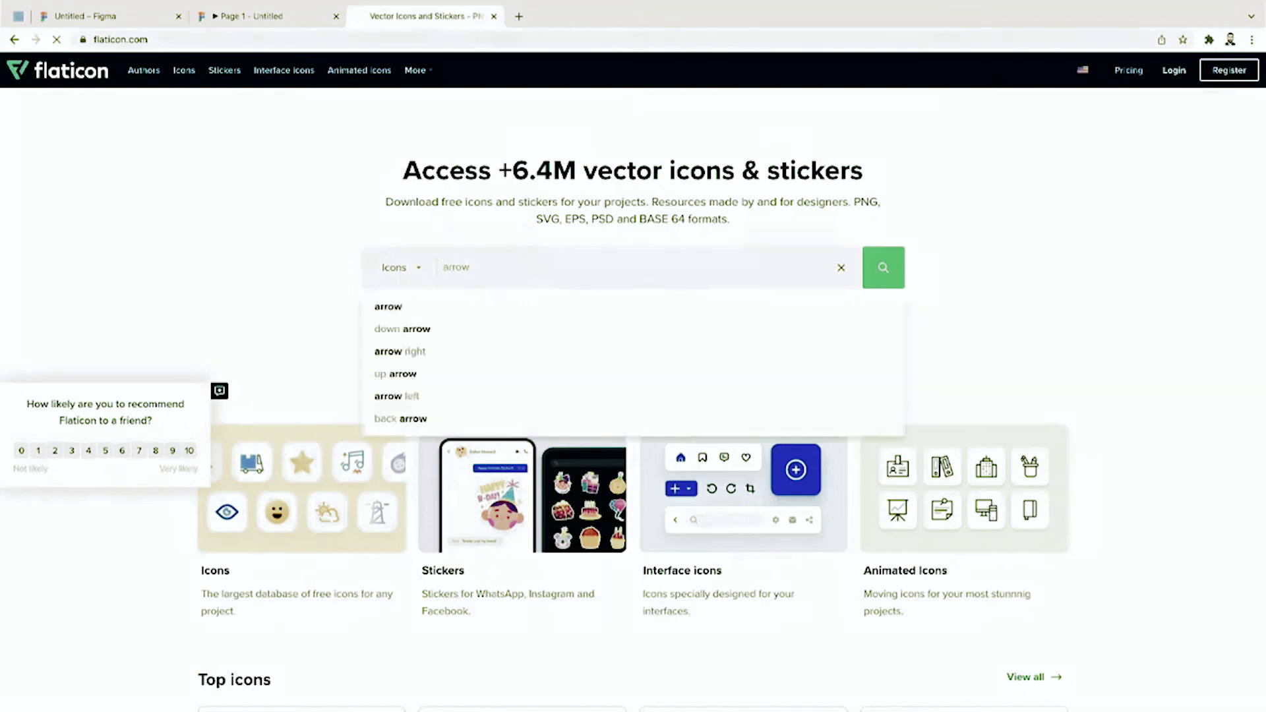
key(Return)
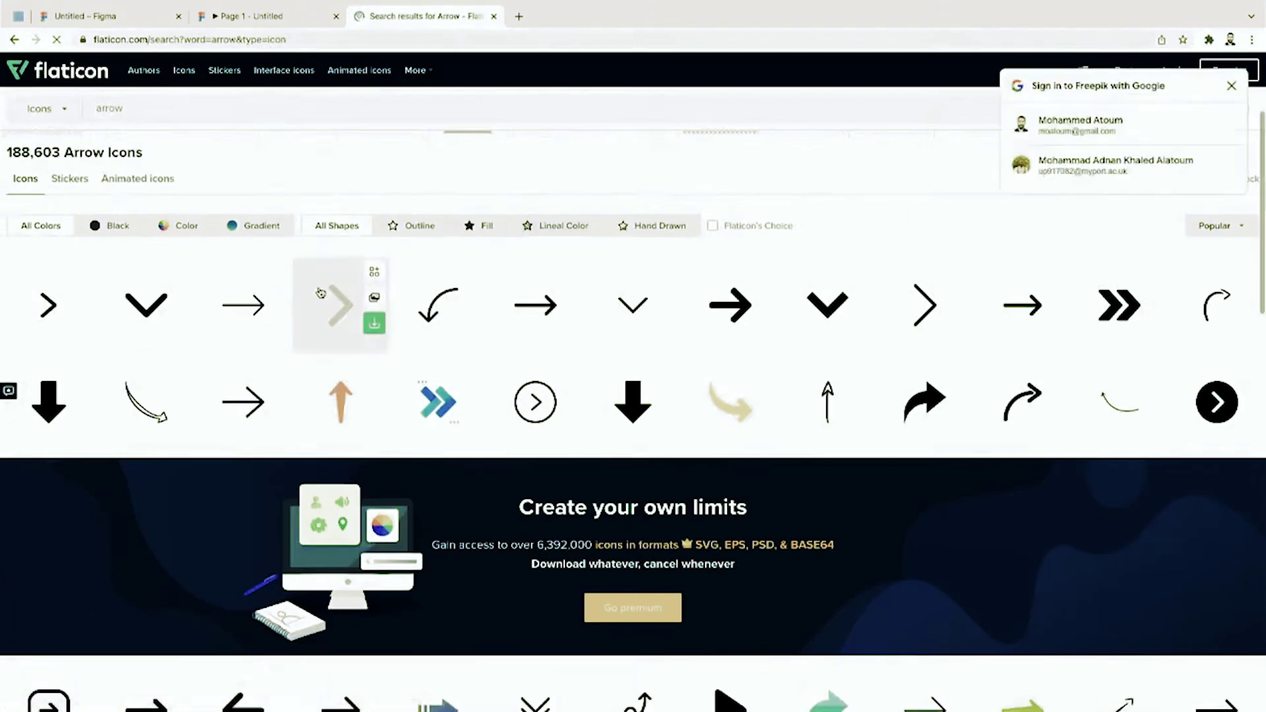
click(146, 305)
click(841, 231)
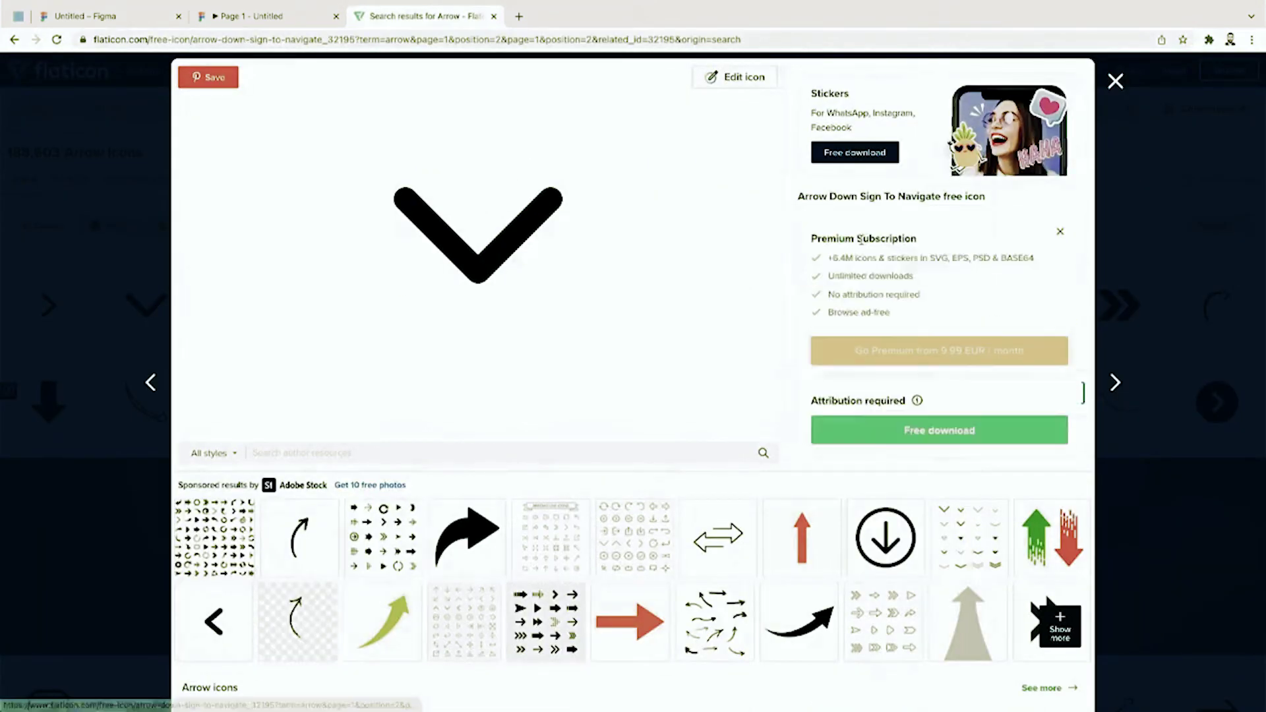
click(923, 432)
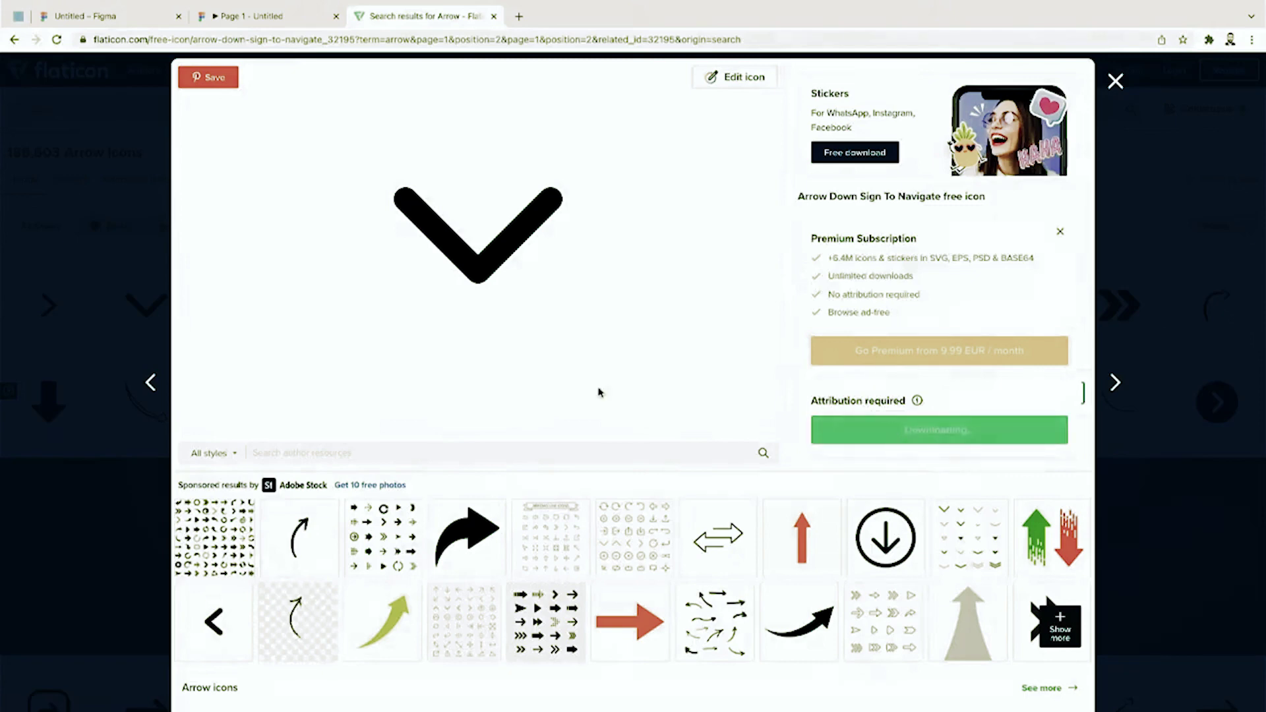
click(261, 13)
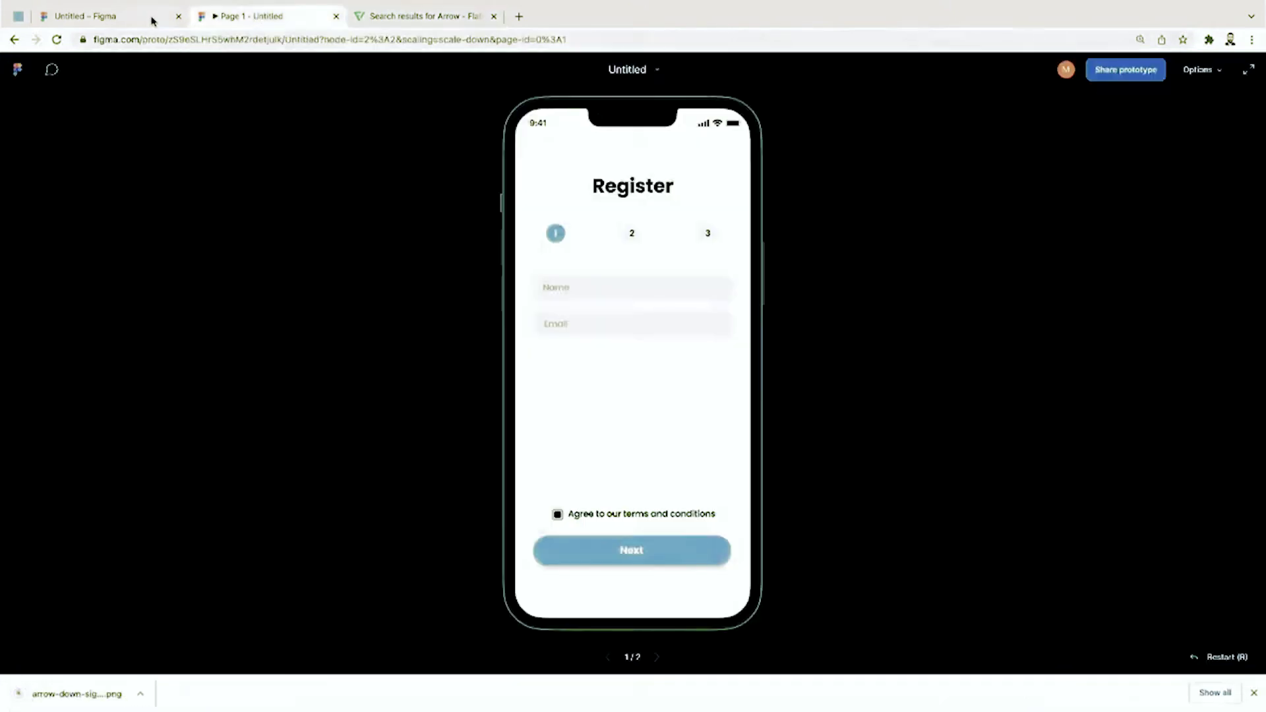
Step: Drop the downloaded arrow image onto the canvas and shrink it to a small chevron
click(150, 18)
drag(127, 686, 631, 319)
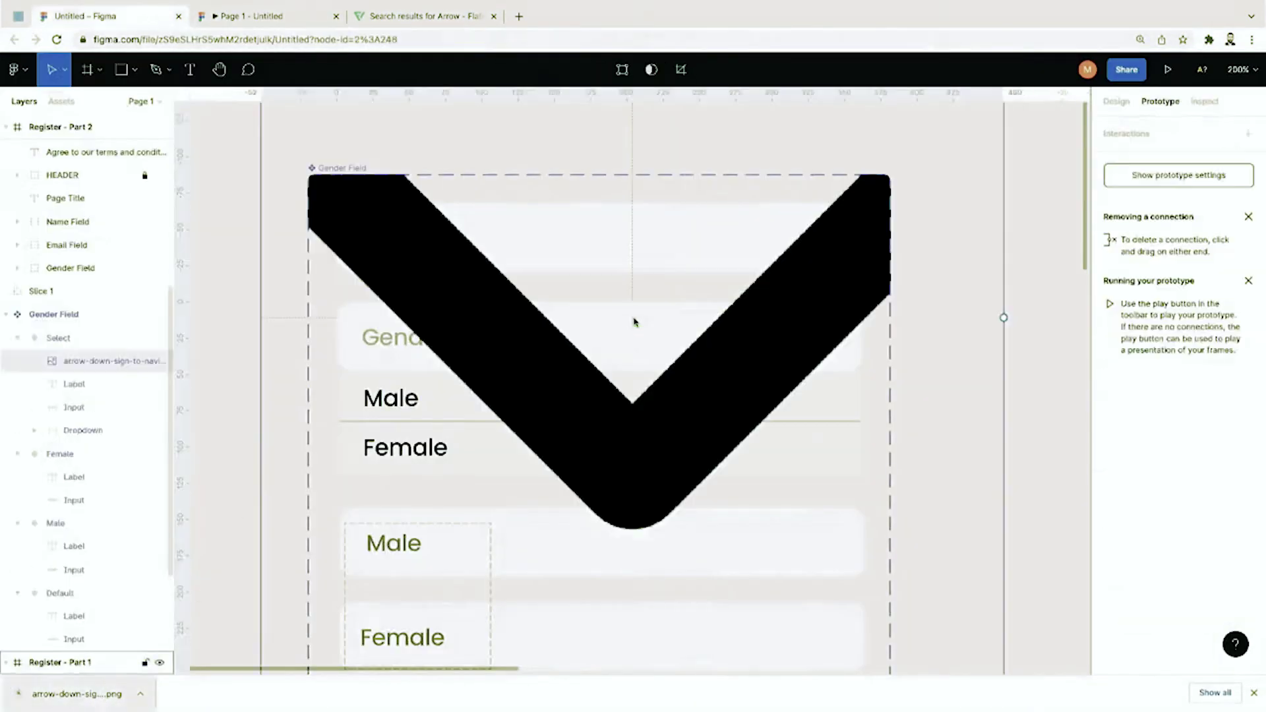
key(ctrl+minus)
key(ctrl+minus)
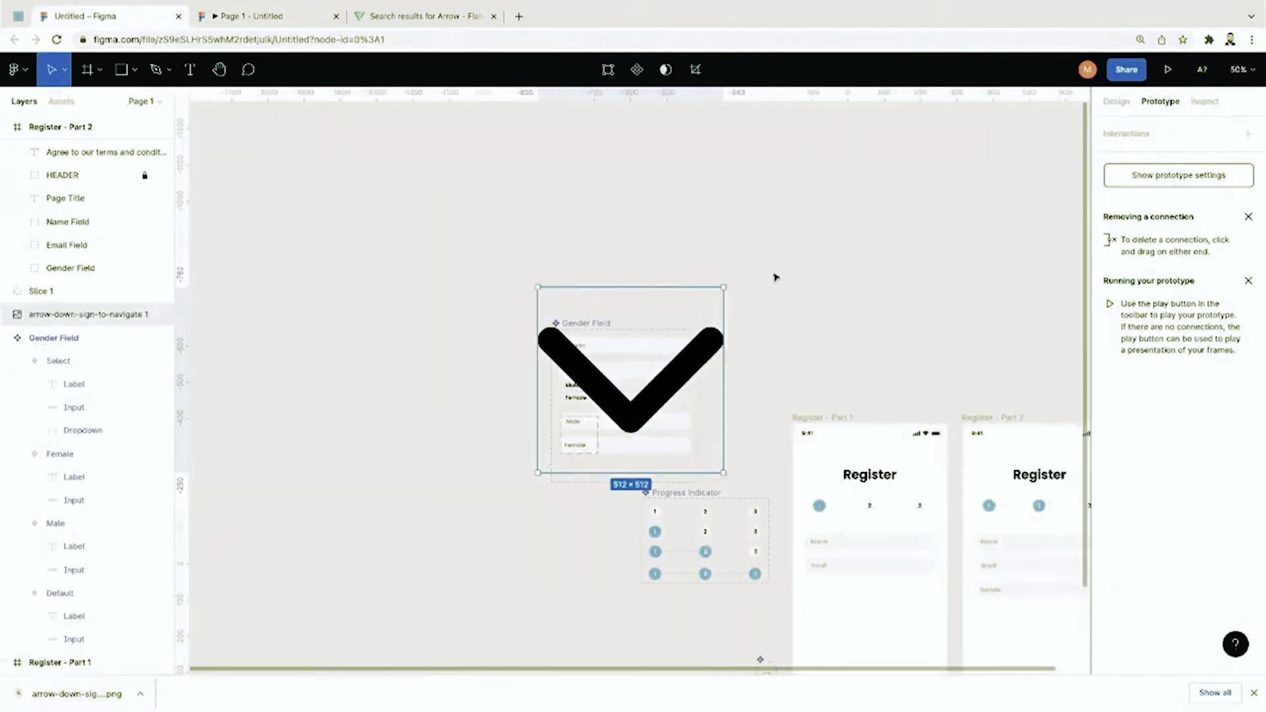
drag(725, 286, 551, 461)
key(ctrl+plus)
key(ctrl+plus)
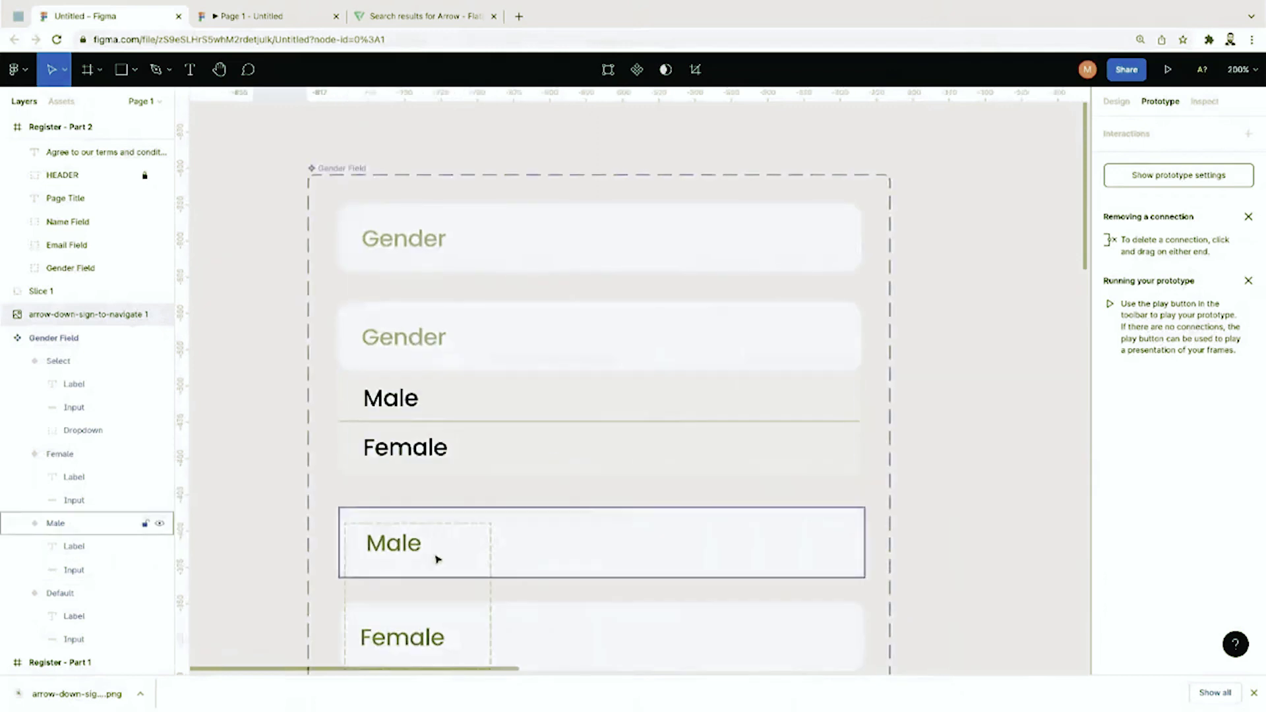
Step: Position the 29×29 chevron at the right end of the Default variant's Gender row
scroll(438, 557, down, 5)
scroll(438, 557, left, 2)
drag(405, 372, 862, 209)
scroll(862, 209, up, 3)
drag(849, 380, 893, 168)
scroll(893, 164, up, 4)
scroll(894, 165, right, 1)
scroll(894, 164, up, 1)
scroll(894, 164, right, 1)
drag(848, 386, 893, 300)
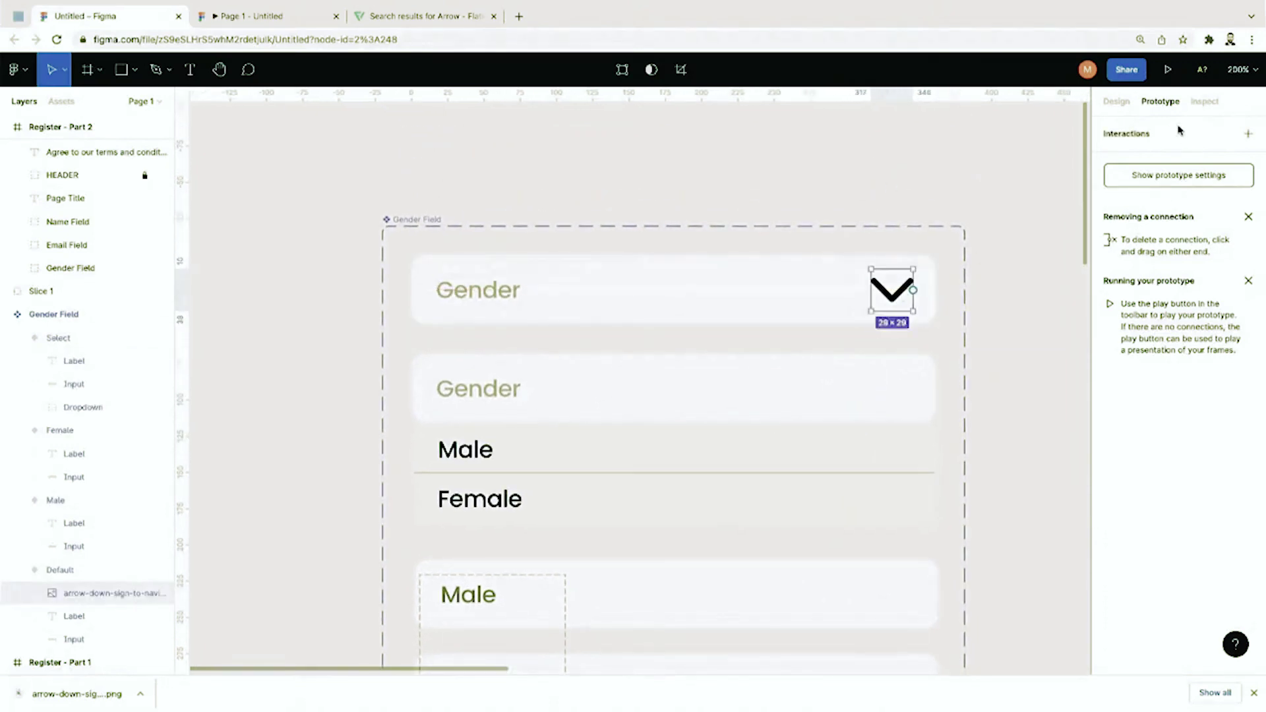
Step: Set the chevron's layer opacity to 50%
click(1116, 101)
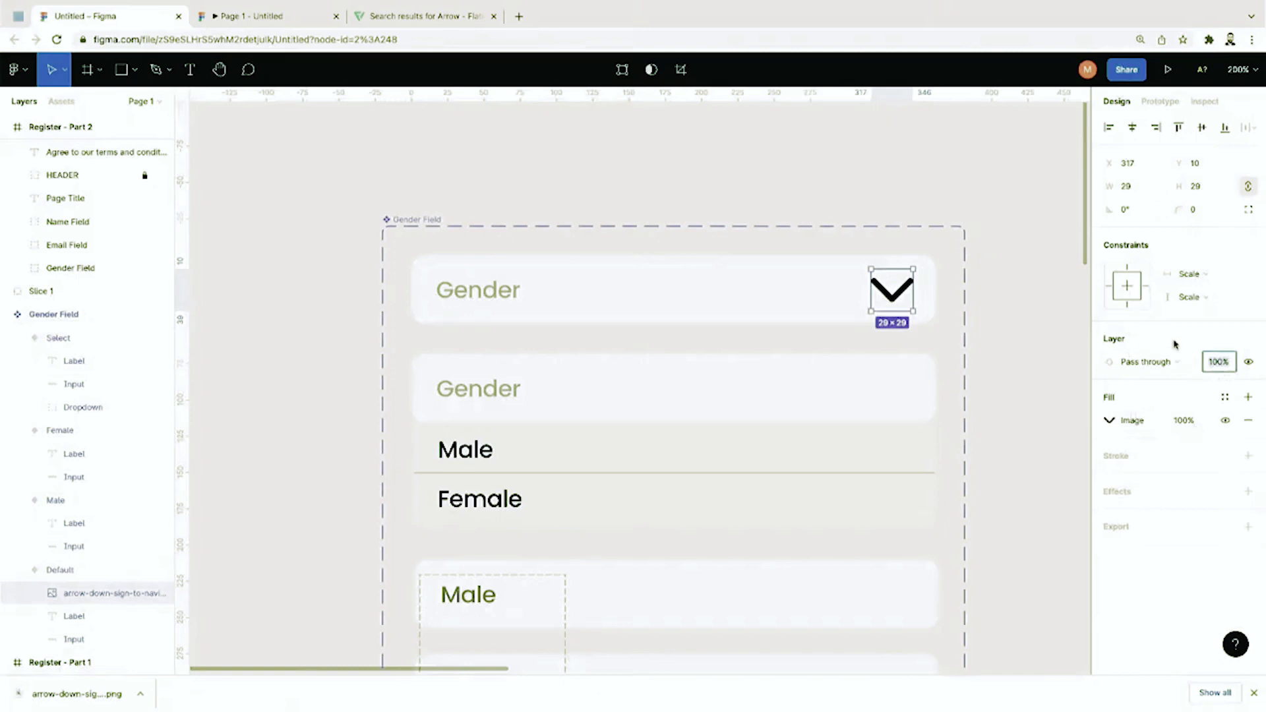
key(7)
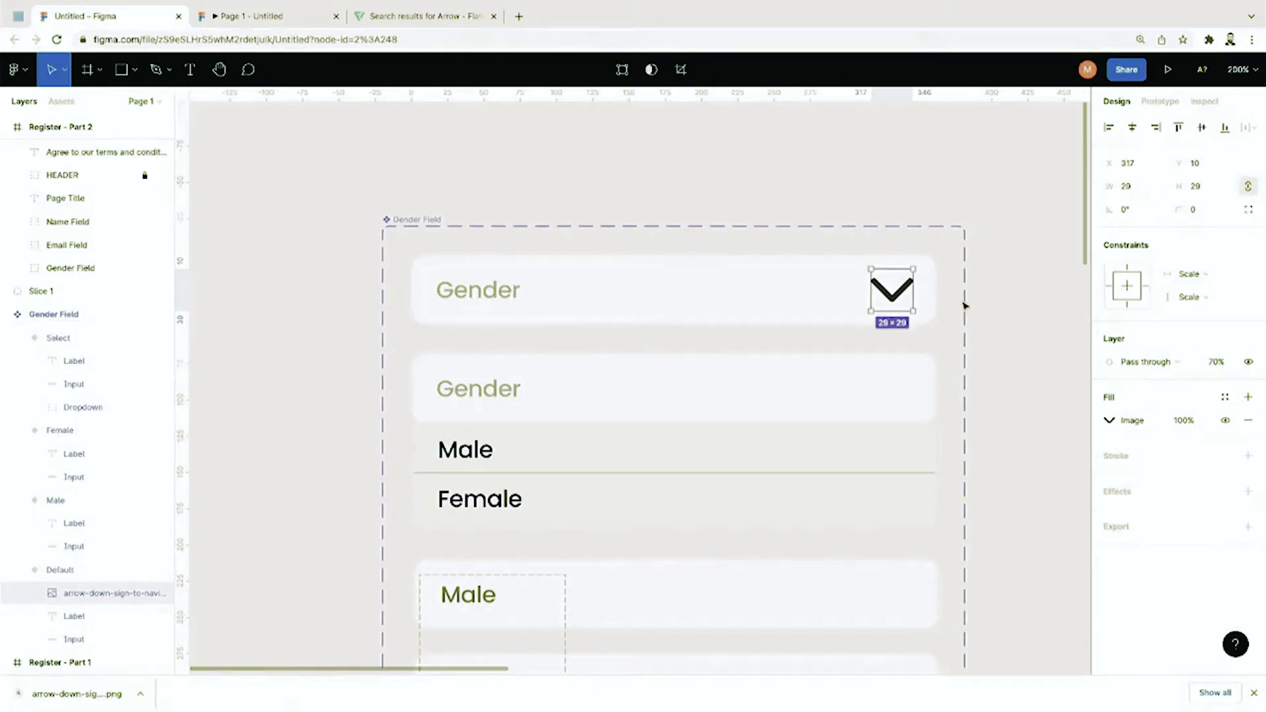
click(1181, 362)
key(Escape)
key(5)
click(1061, 379)
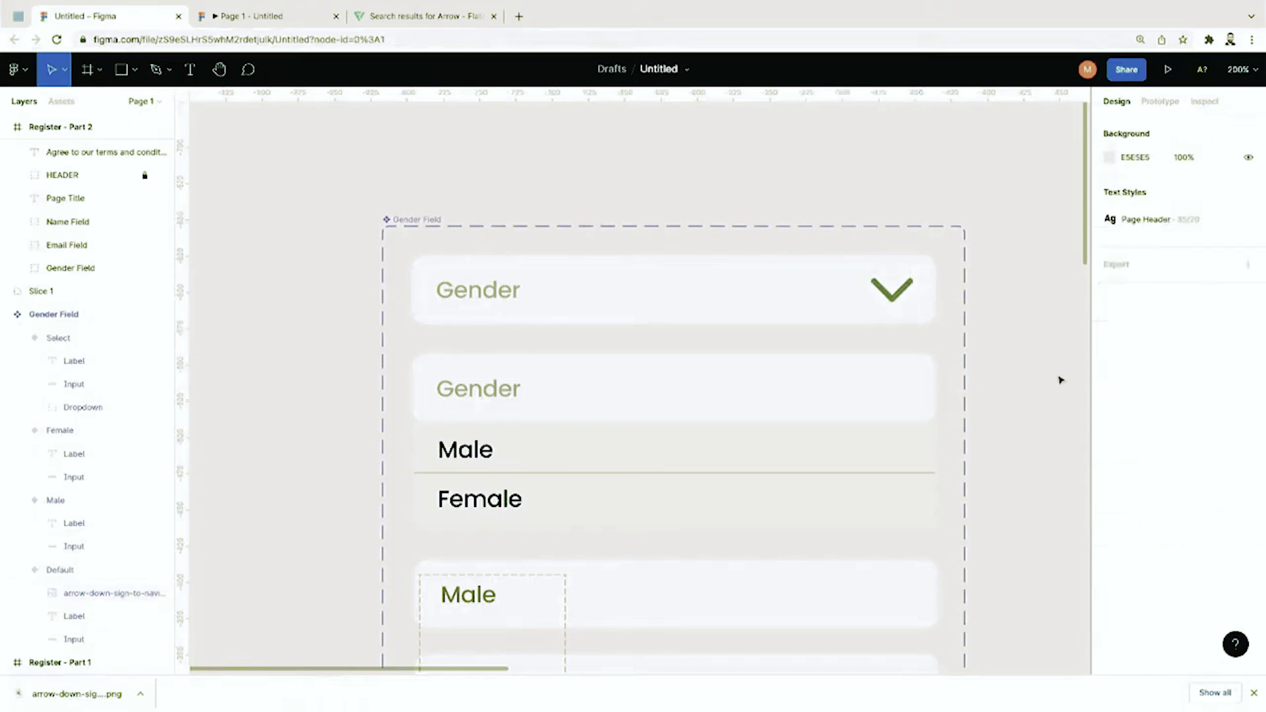
key(shift+0)
key(ctrl+plus)
Step: Paste chevron copies into the Gender rows of the Select, Male and Female variants
click(894, 292)
click(894, 292)
key(ctrl+v)
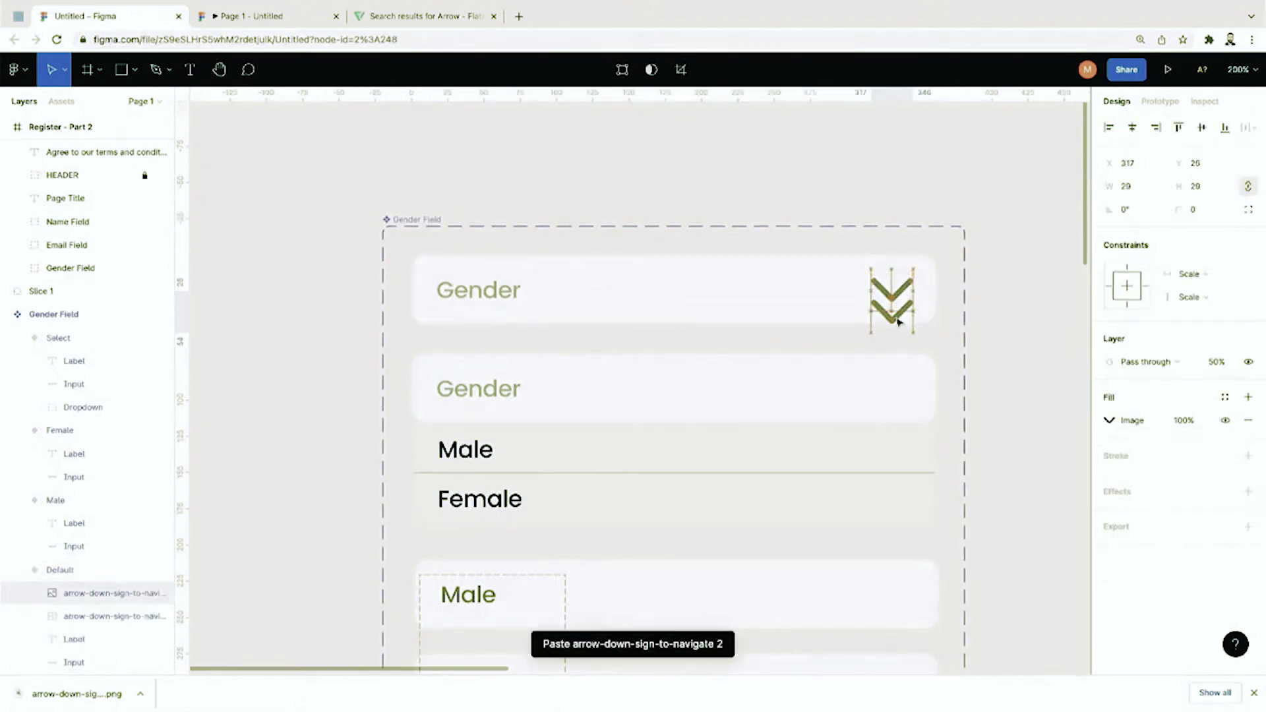
drag(899, 321, 899, 394)
scroll(899, 393, down, 3)
key(ctrl+v)
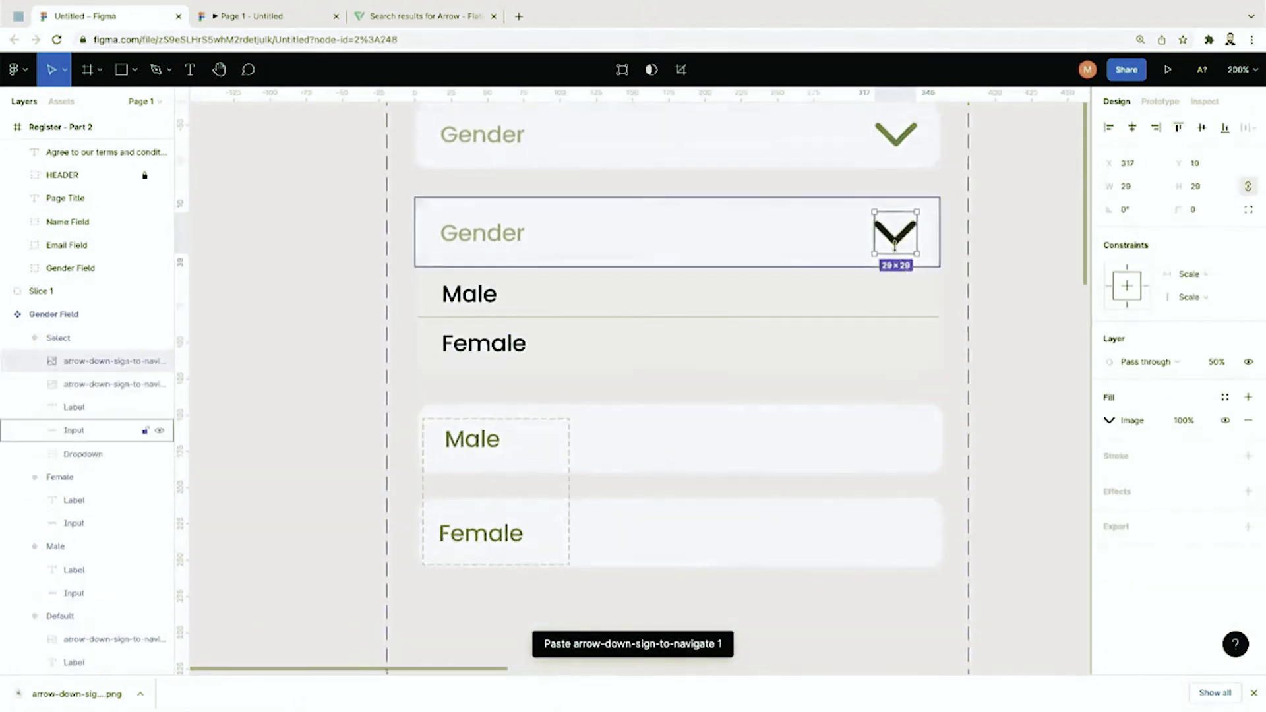
drag(895, 244, 901, 539)
key(ctrl+v)
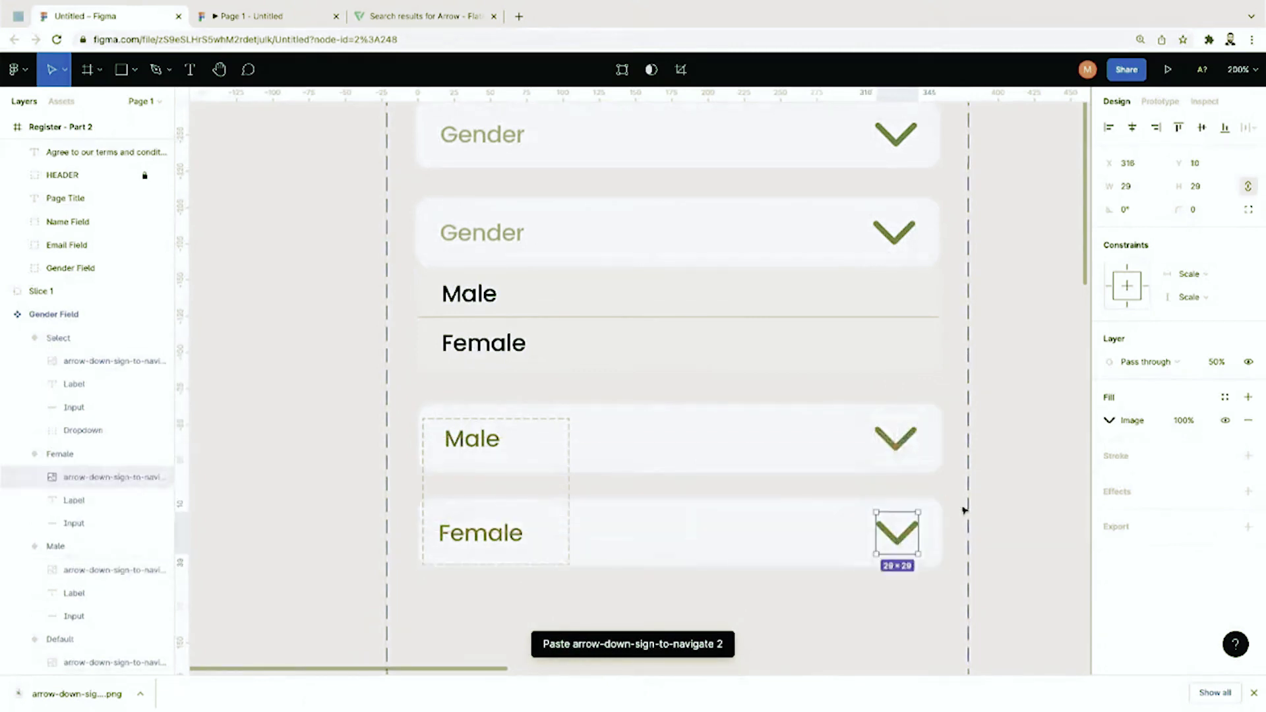
click(965, 509)
key(shift+0)
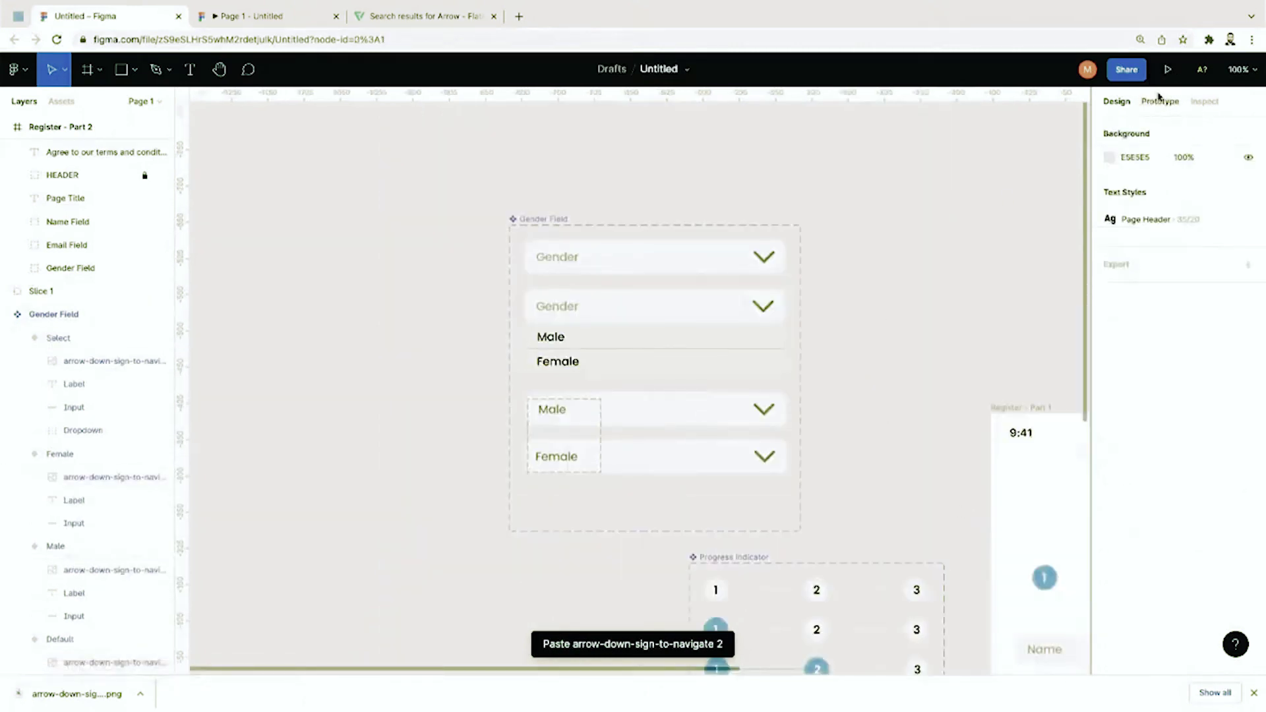
Step: Add an On tap, Change to interaction from the Default variant to Select
click(1159, 100)
scroll(811, 328, up, 5)
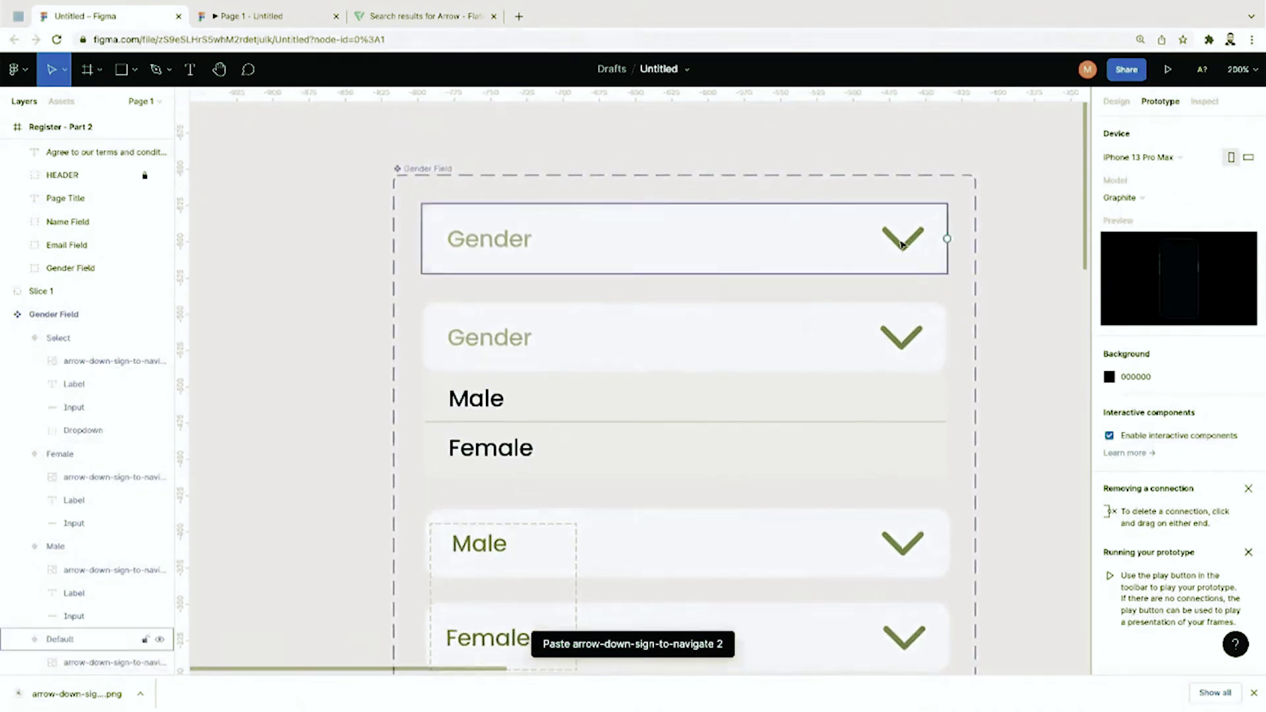
click(902, 244)
drag(947, 239, 942, 351)
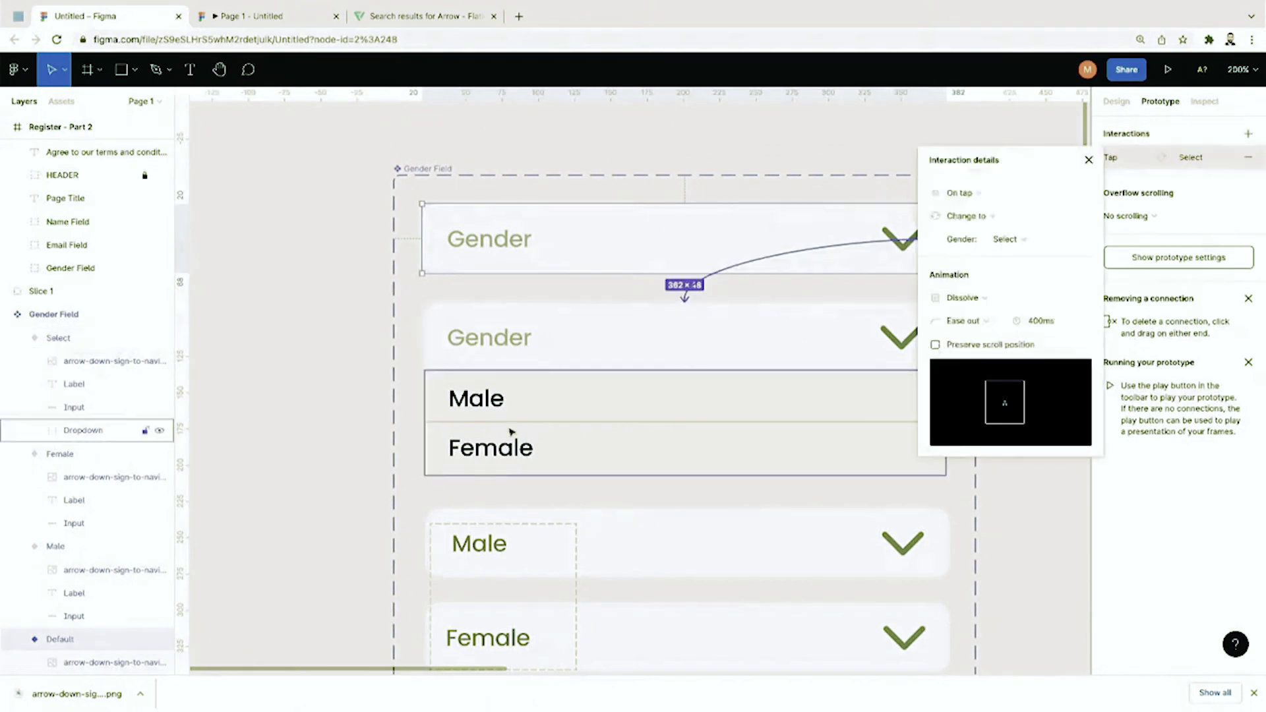
click(354, 436)
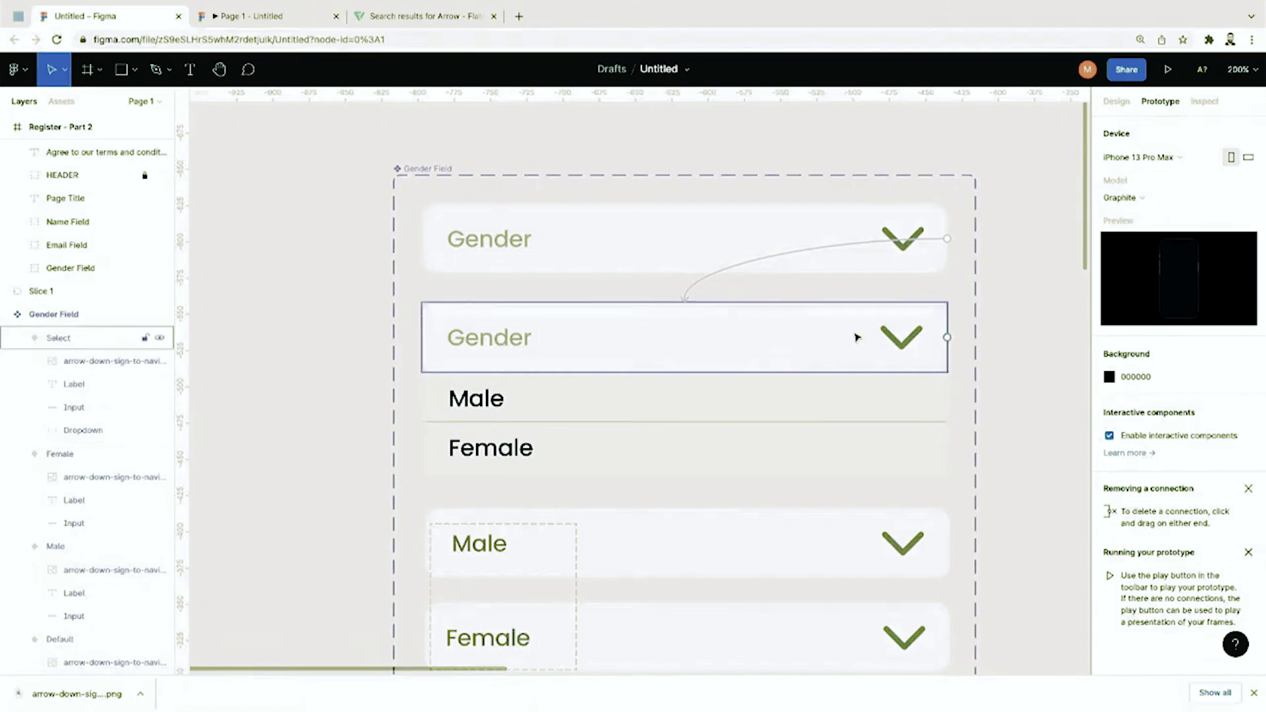
Step: Link the dropdown's Male and Female option texts on tap to the Male and Female variants
ctrl+click(496, 400)
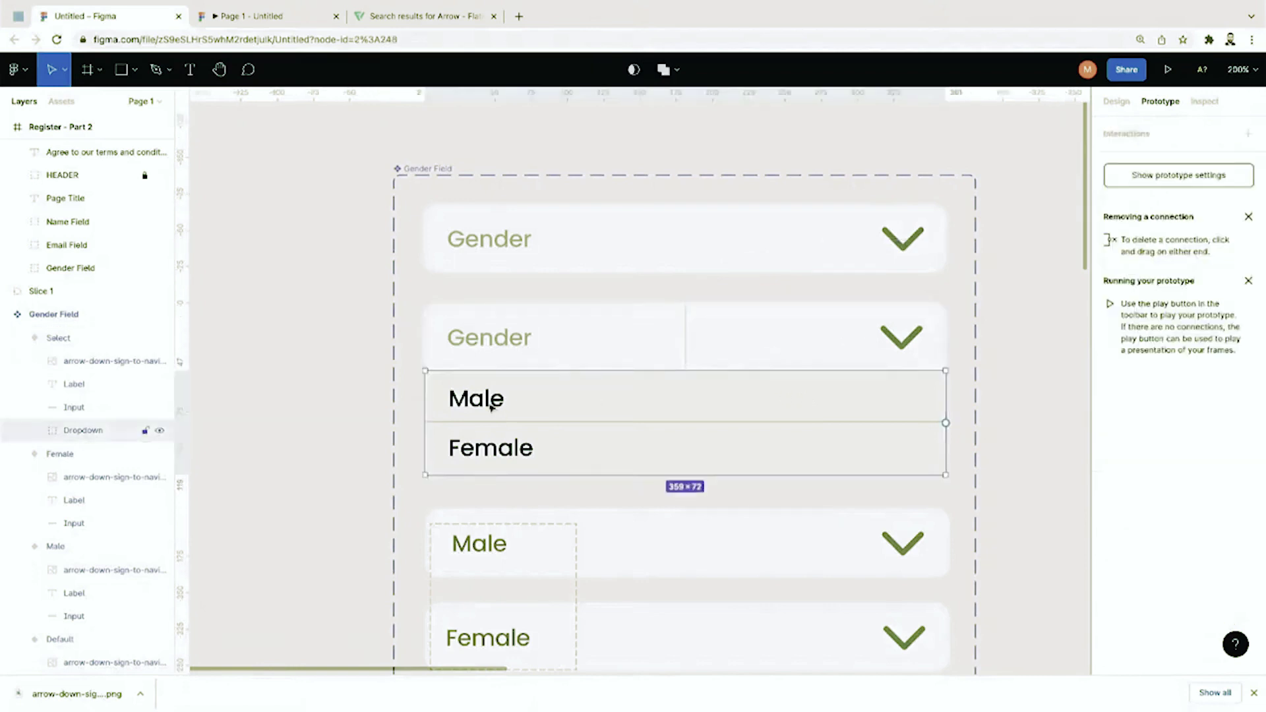
drag(505, 400, 589, 527)
click(399, 520)
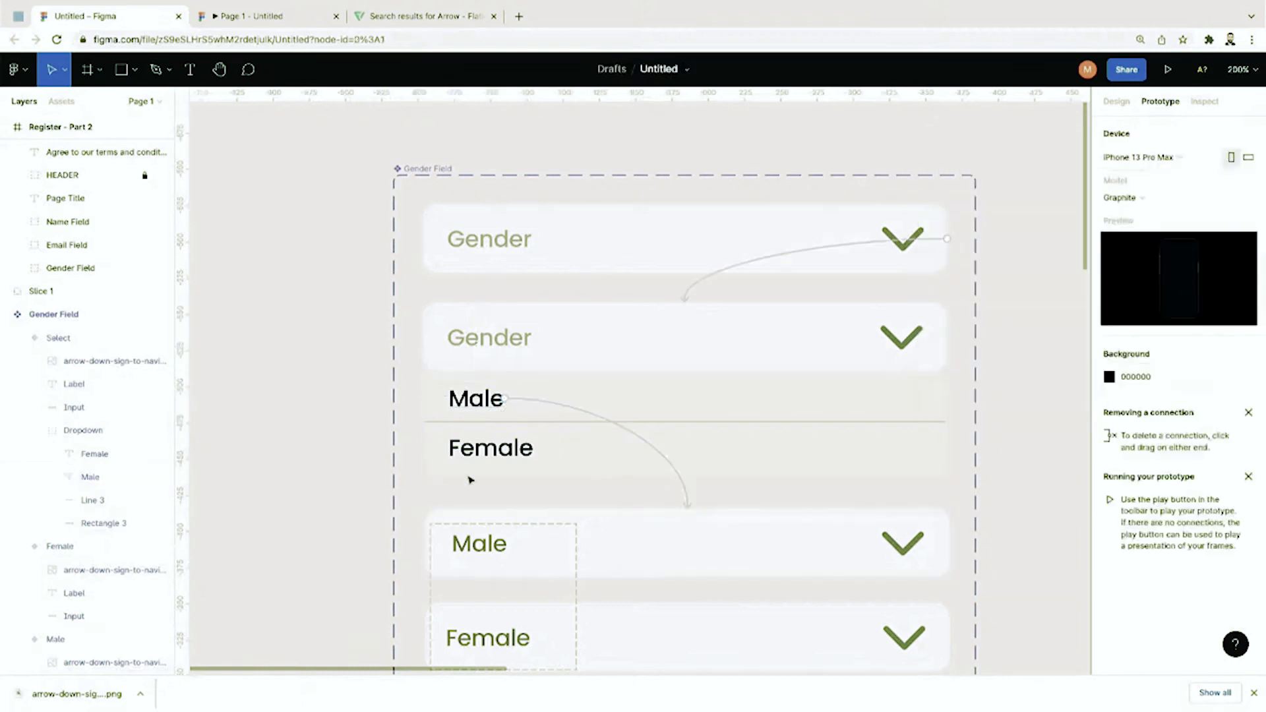
ctrl+click(495, 462)
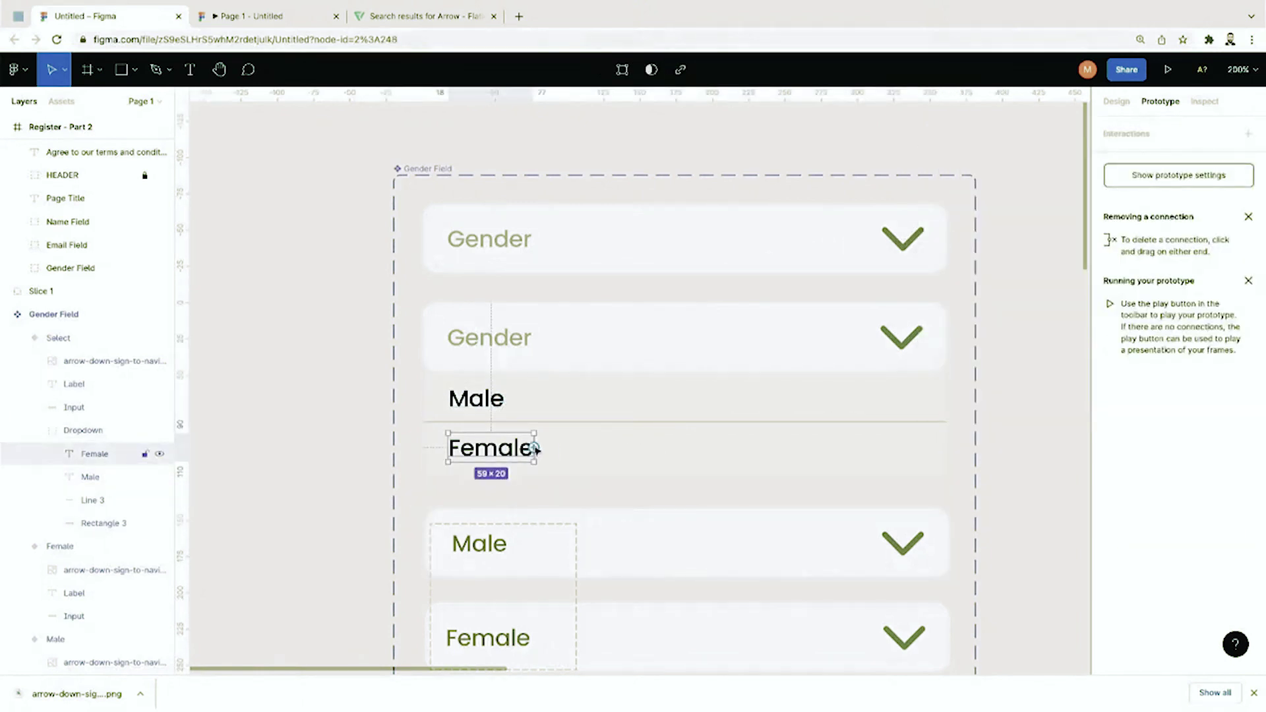
drag(534, 449, 644, 608)
click(1009, 585)
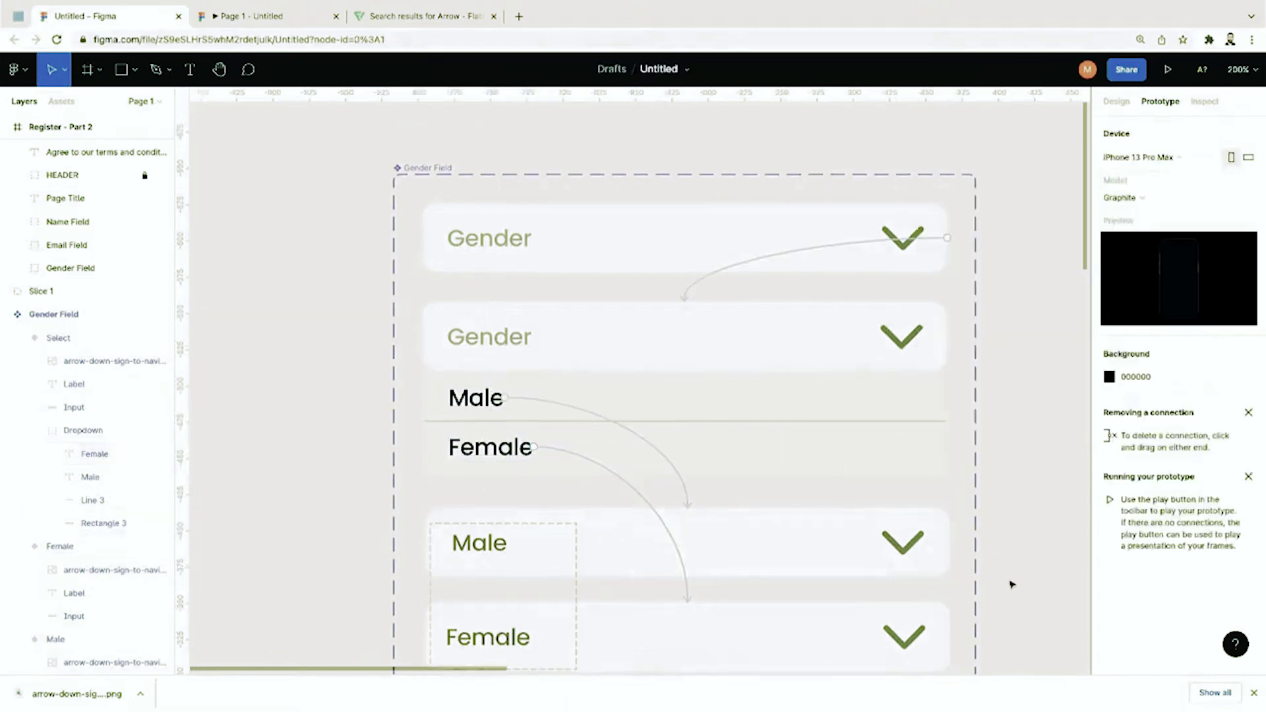
Step: Make tapping the Male and Female variants change back to the Select variant
scroll(1013, 584, down, 2)
click(857, 554)
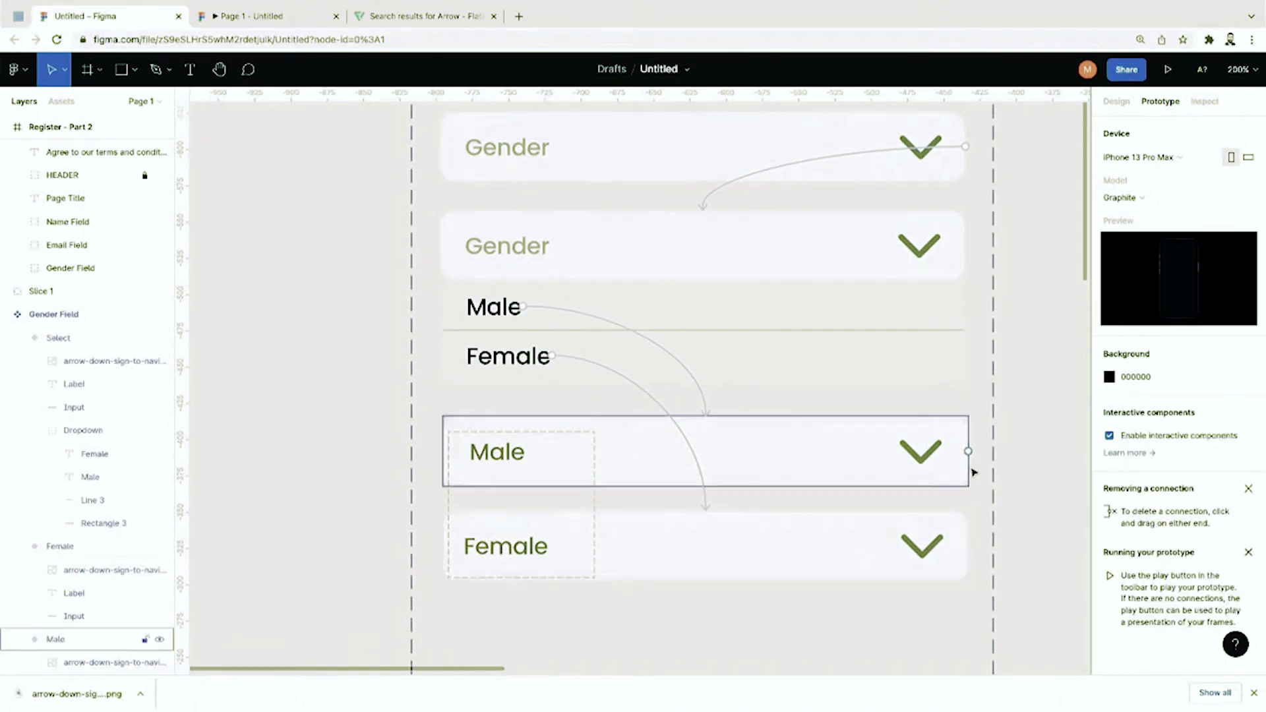
click(970, 453)
drag(969, 451, 962, 253)
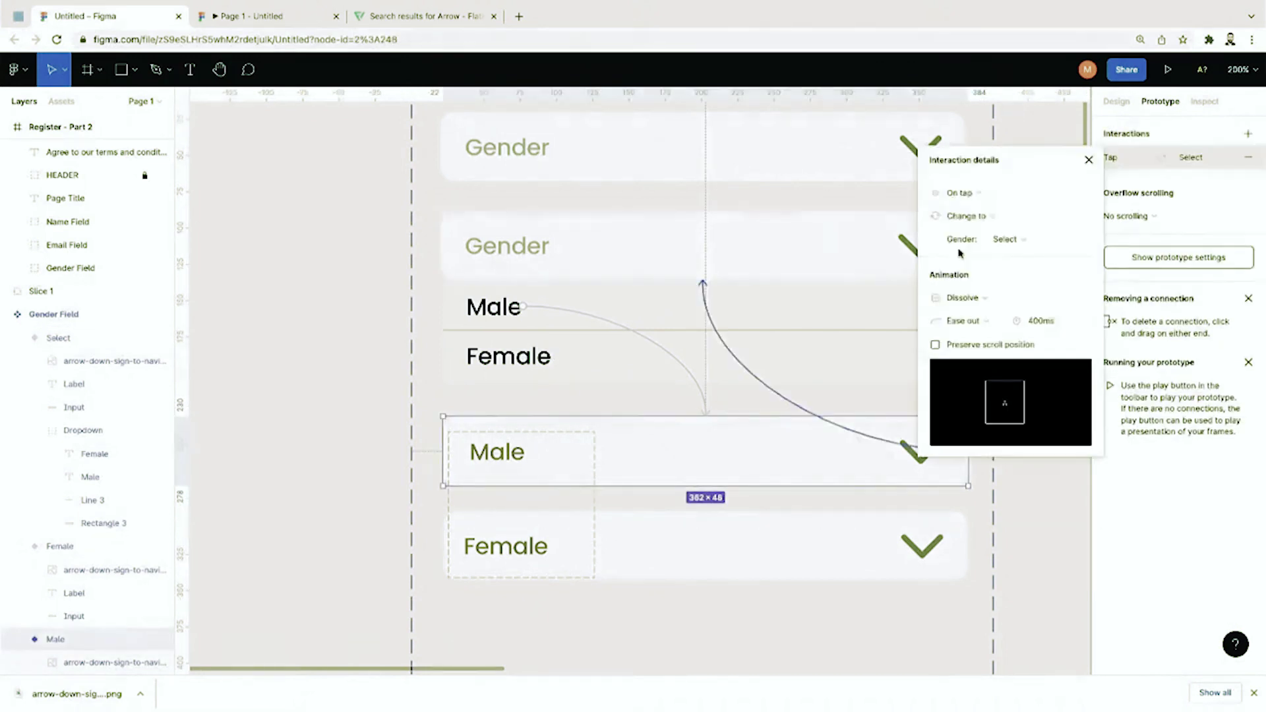
click(1040, 521)
click(970, 547)
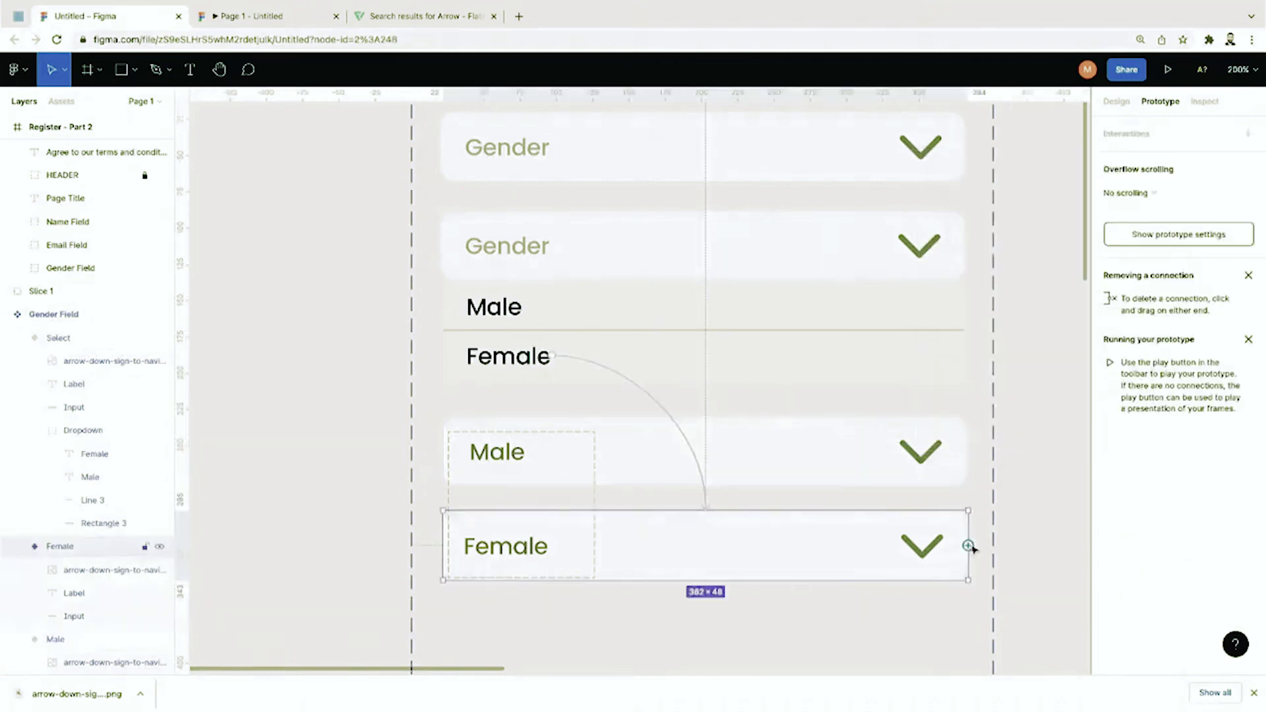
drag(969, 546, 963, 250)
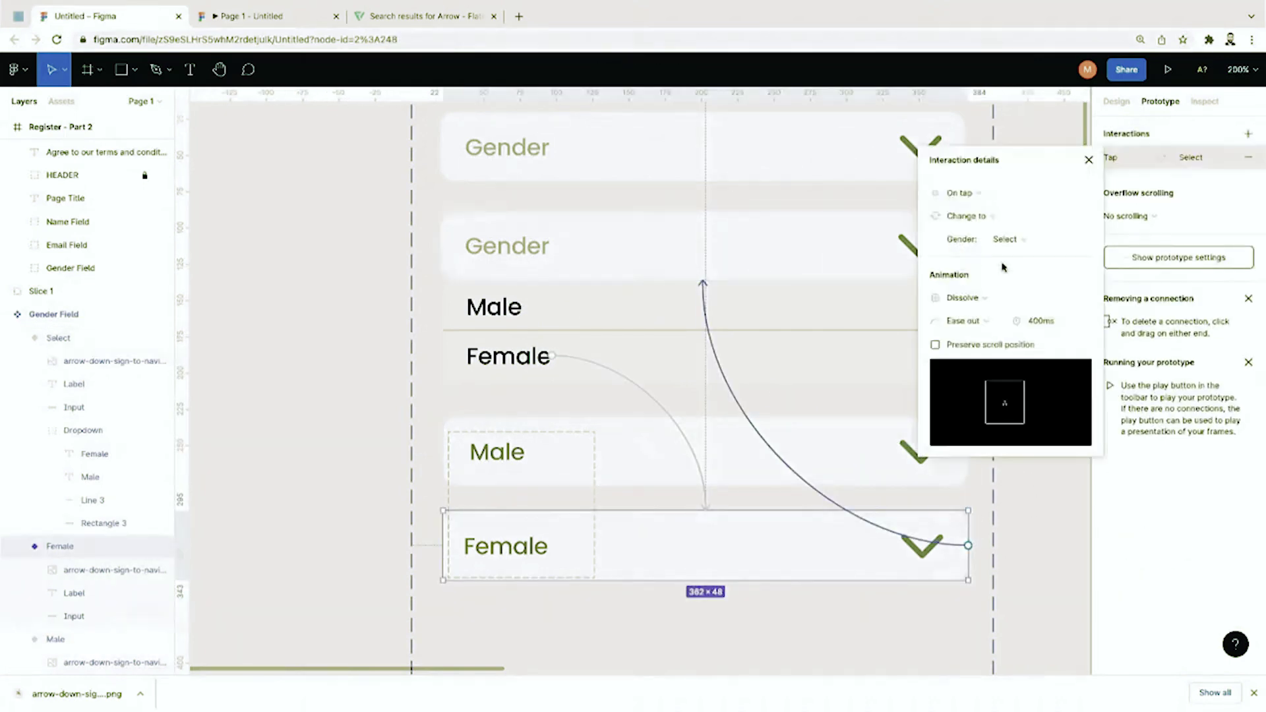
click(405, 452)
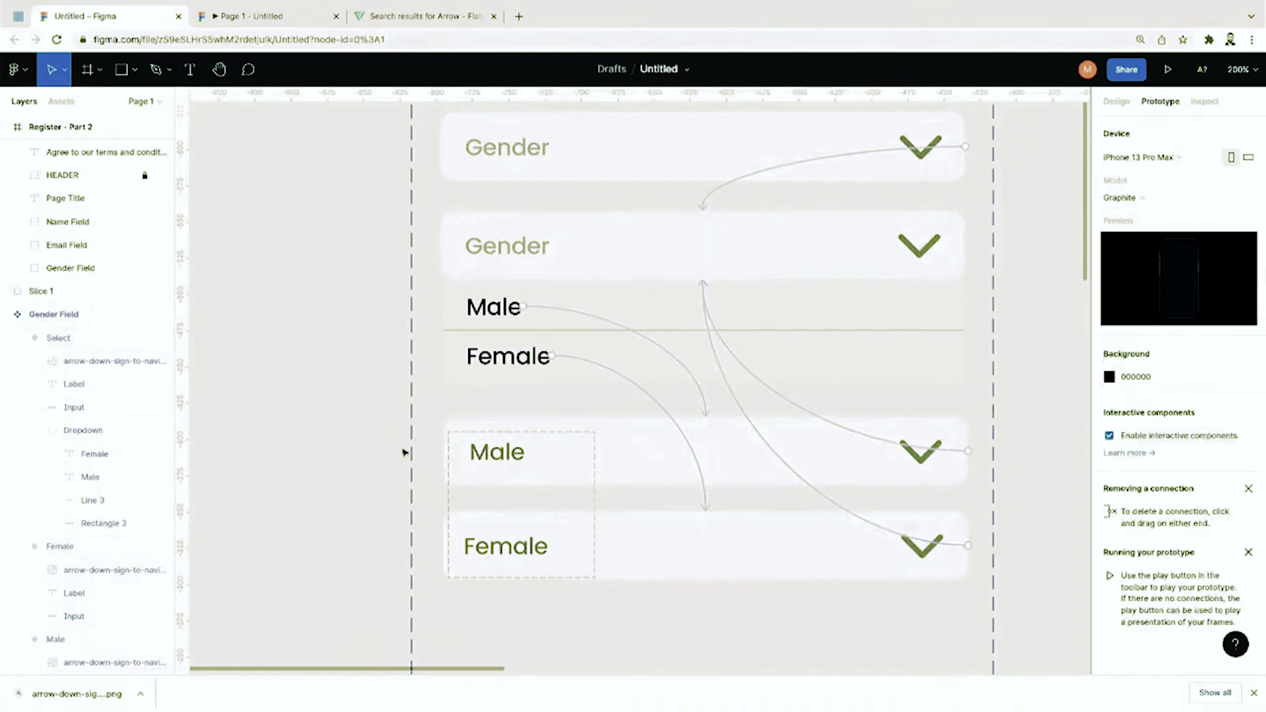
scroll(1006, 379, right, 10)
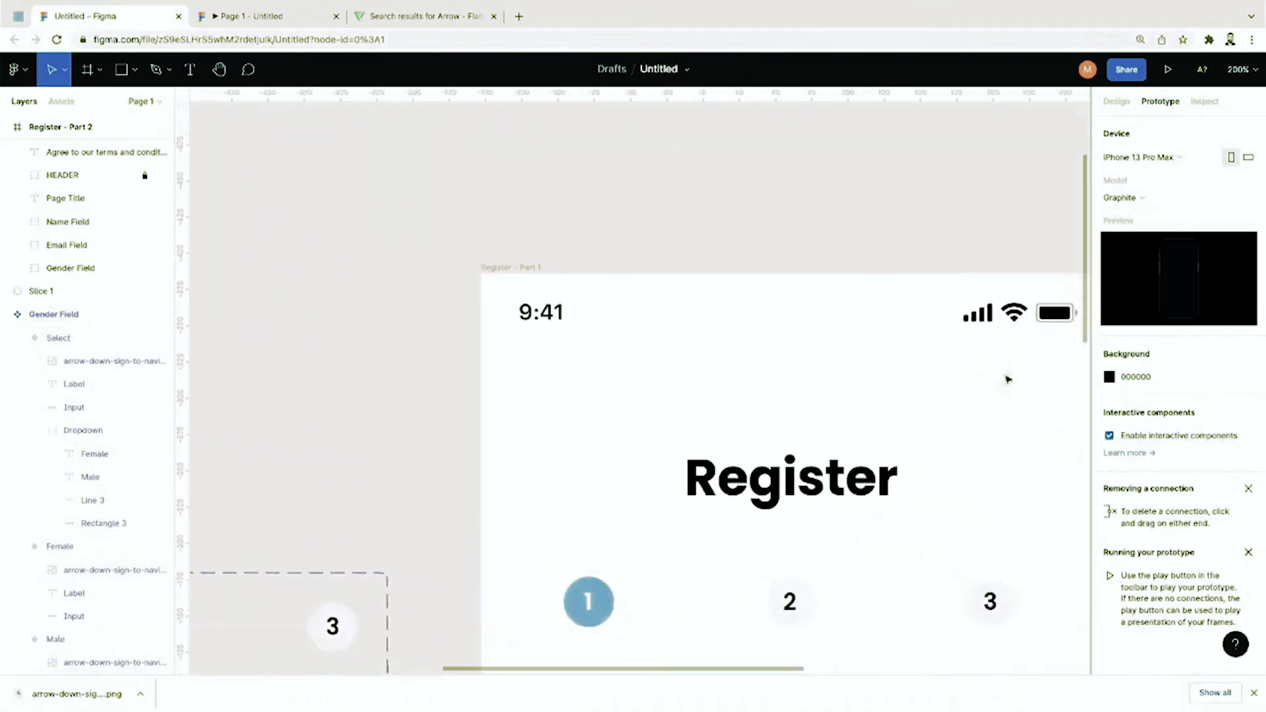
Step: Drag the Gender Field component from Assets under the Email field in Register - Part 1
scroll(1006, 379, down, 3)
key(super+minus)
scroll(1008, 380, down, 2)
key(super+equal)
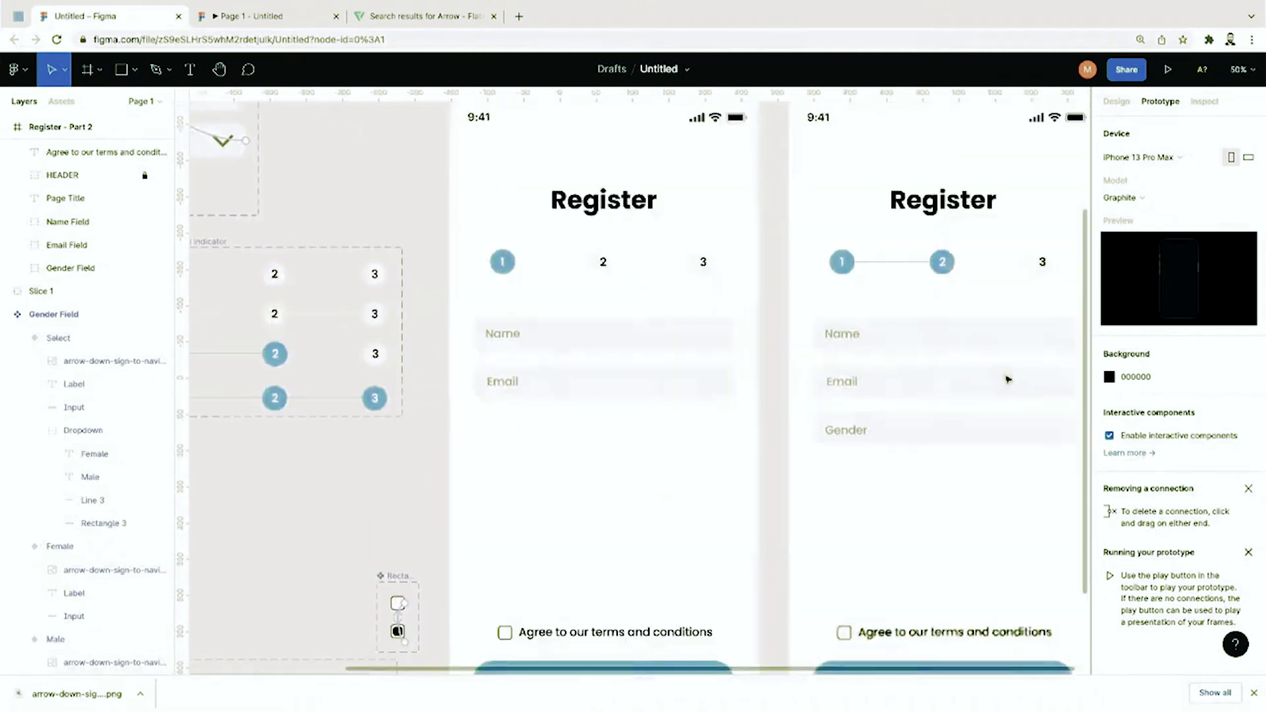
scroll(1007, 380, down, 1)
scroll(1008, 379, left, 1)
click(62, 101)
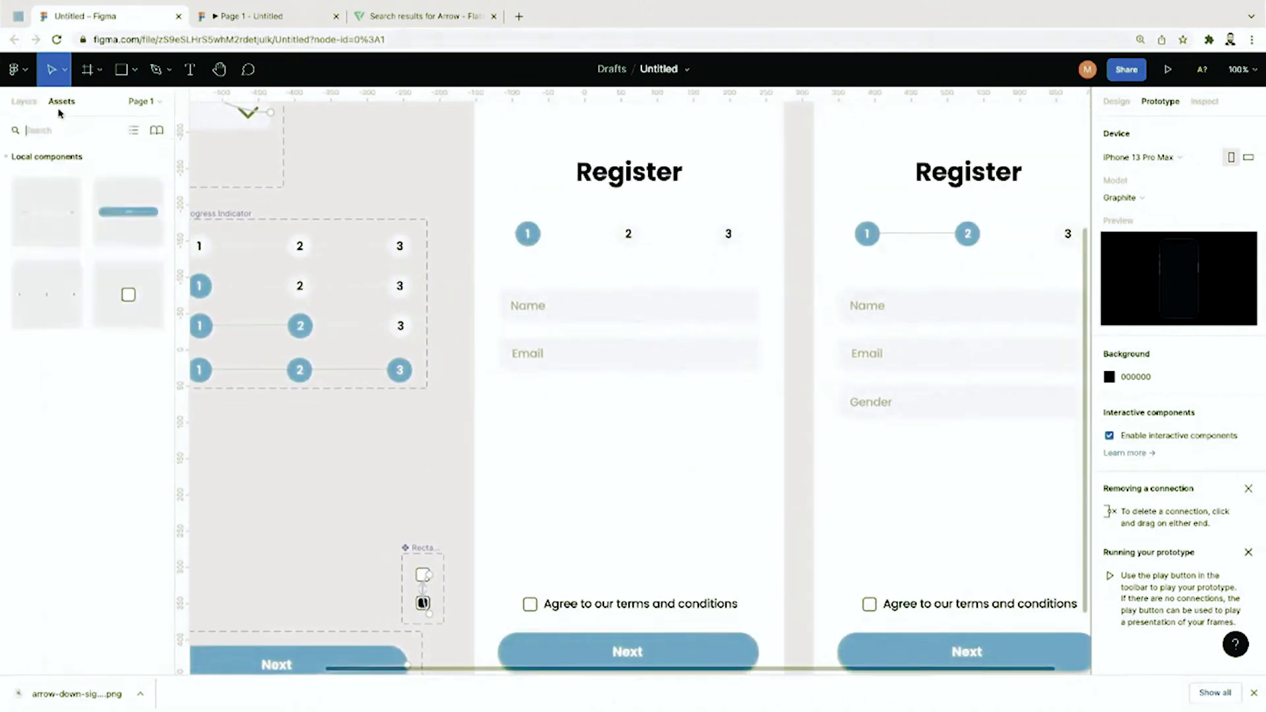
drag(59, 232, 628, 424)
click(627, 477)
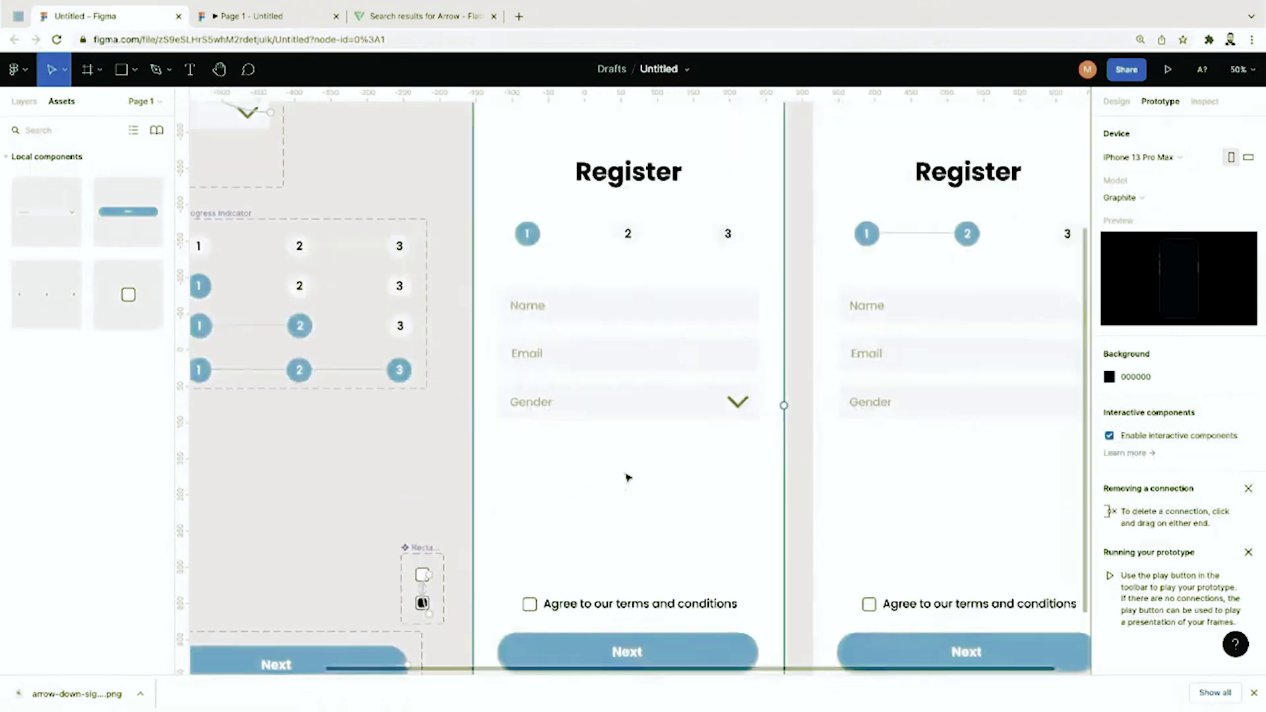
click(1169, 74)
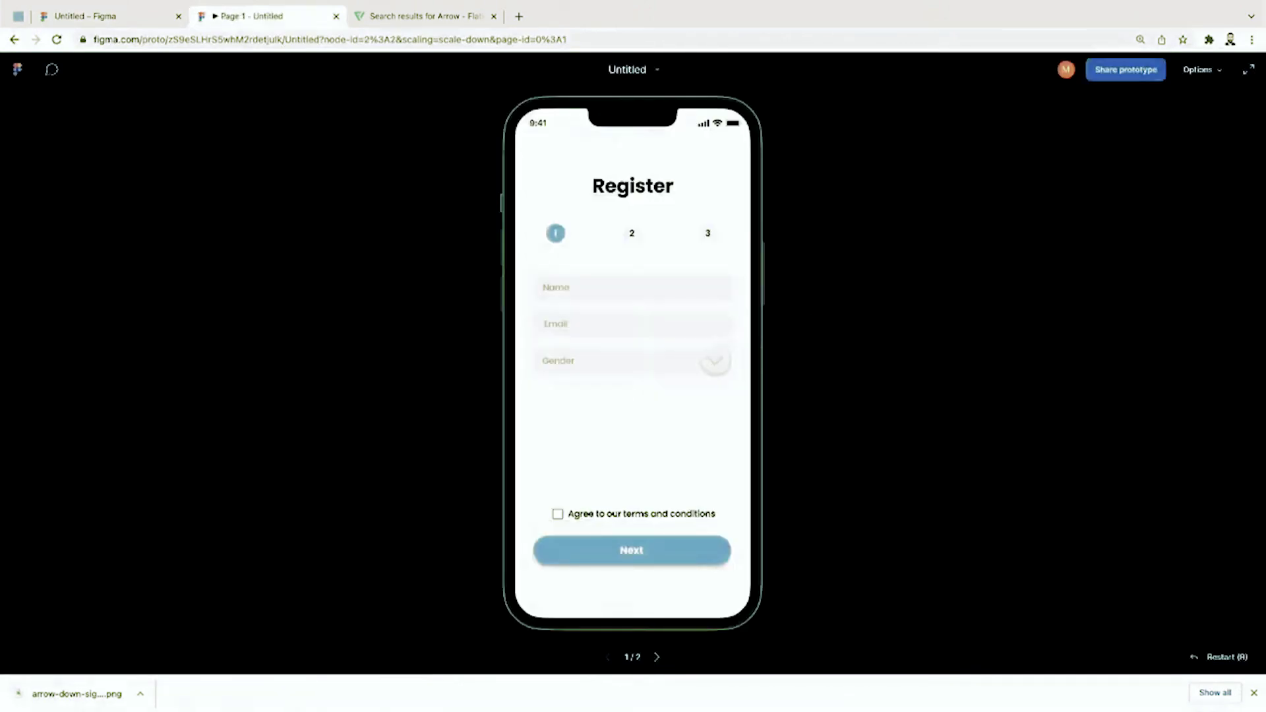
Step: In the running prototype, pick Male from the Gender dropdown, then reopen it and pick Female
click(715, 361)
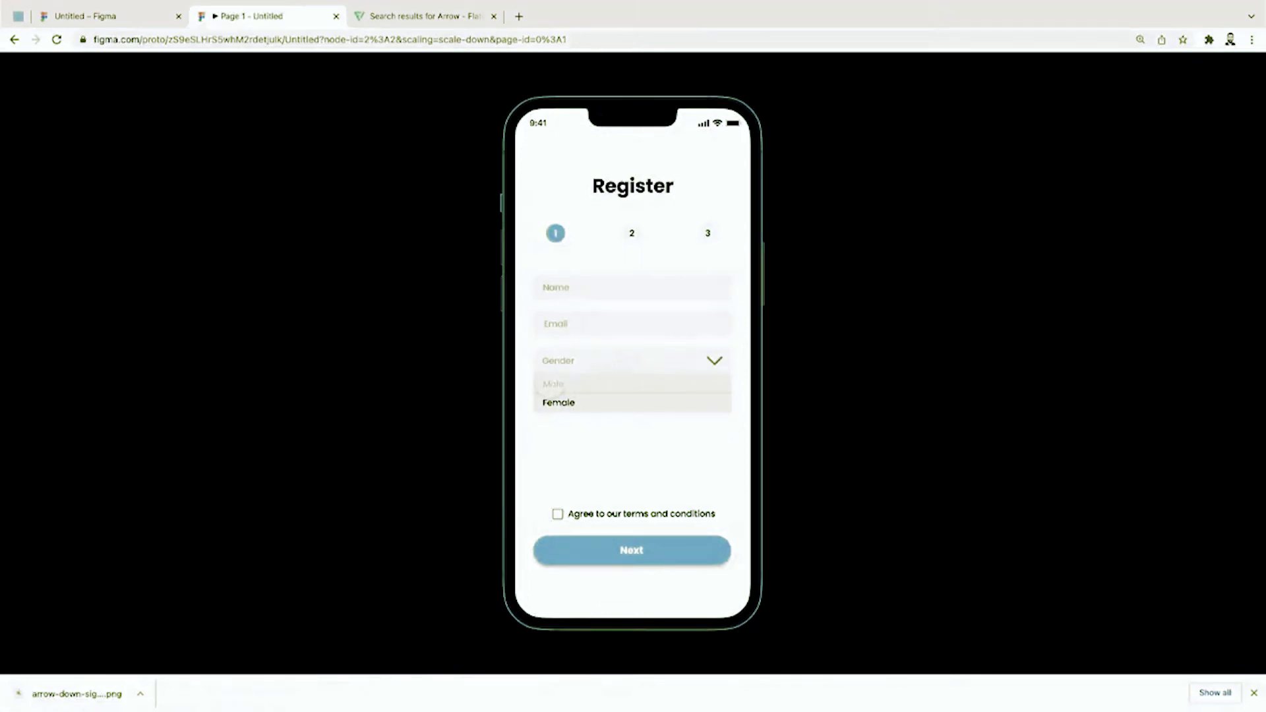
click(552, 384)
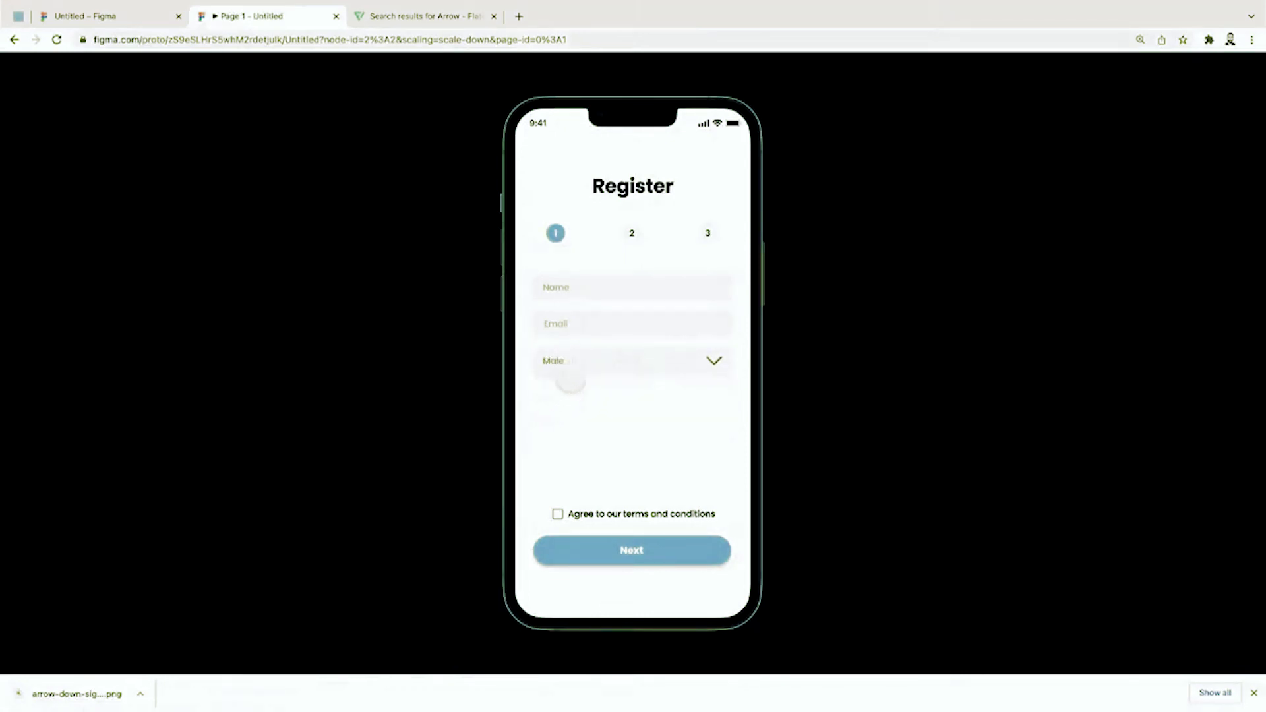
click(692, 365)
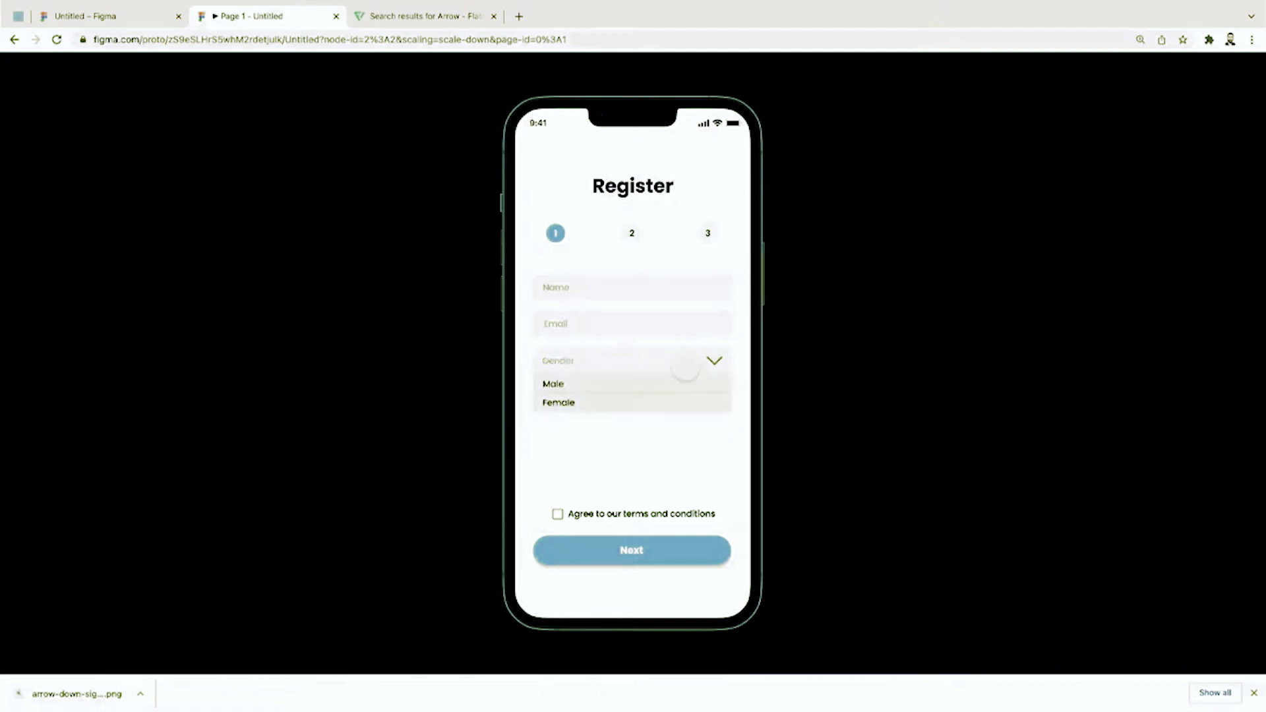
click(560, 404)
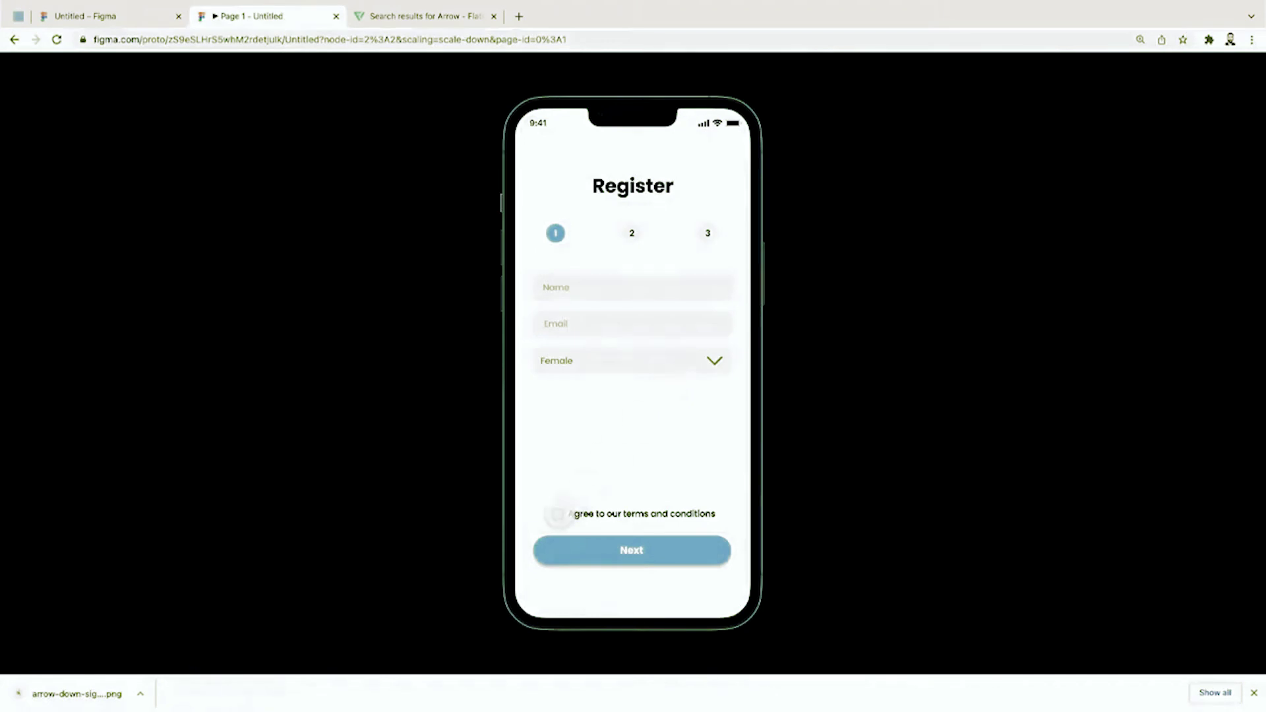
Step: In the running prototype, accept the terms, then choose Male and afterwards Female as gender
click(556, 513)
click(711, 362)
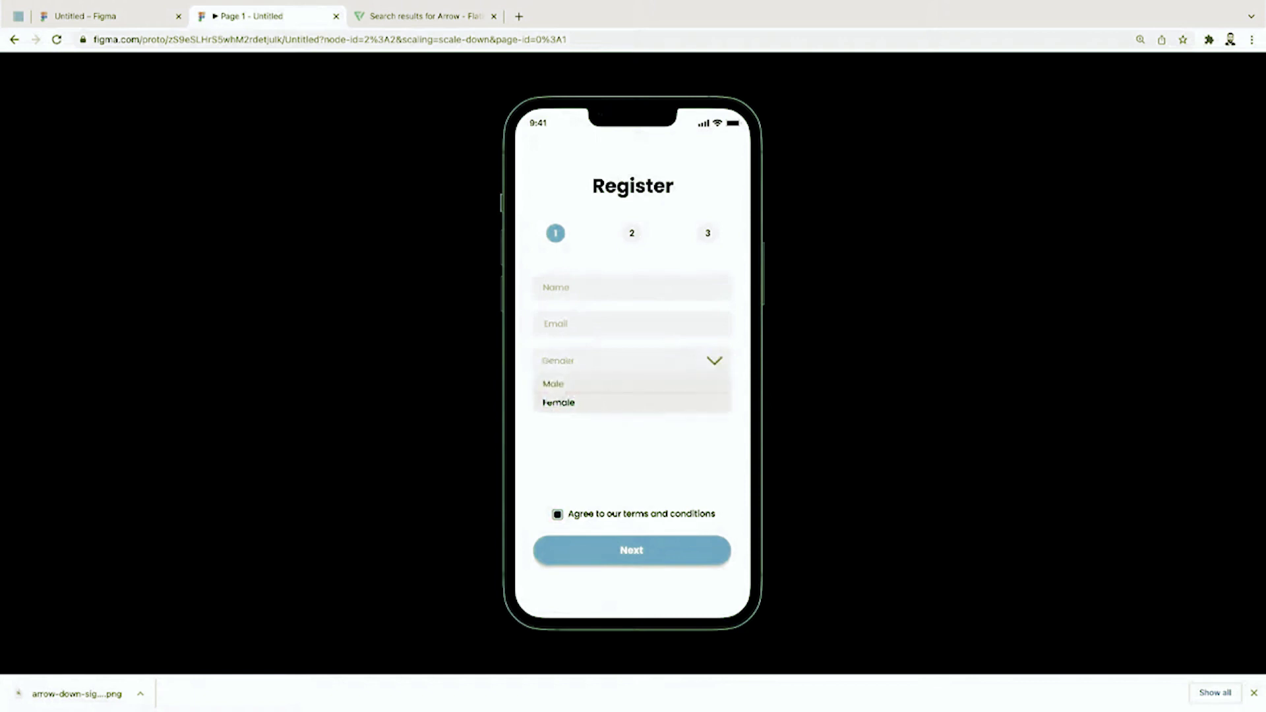
click(552, 386)
click(555, 362)
click(558, 404)
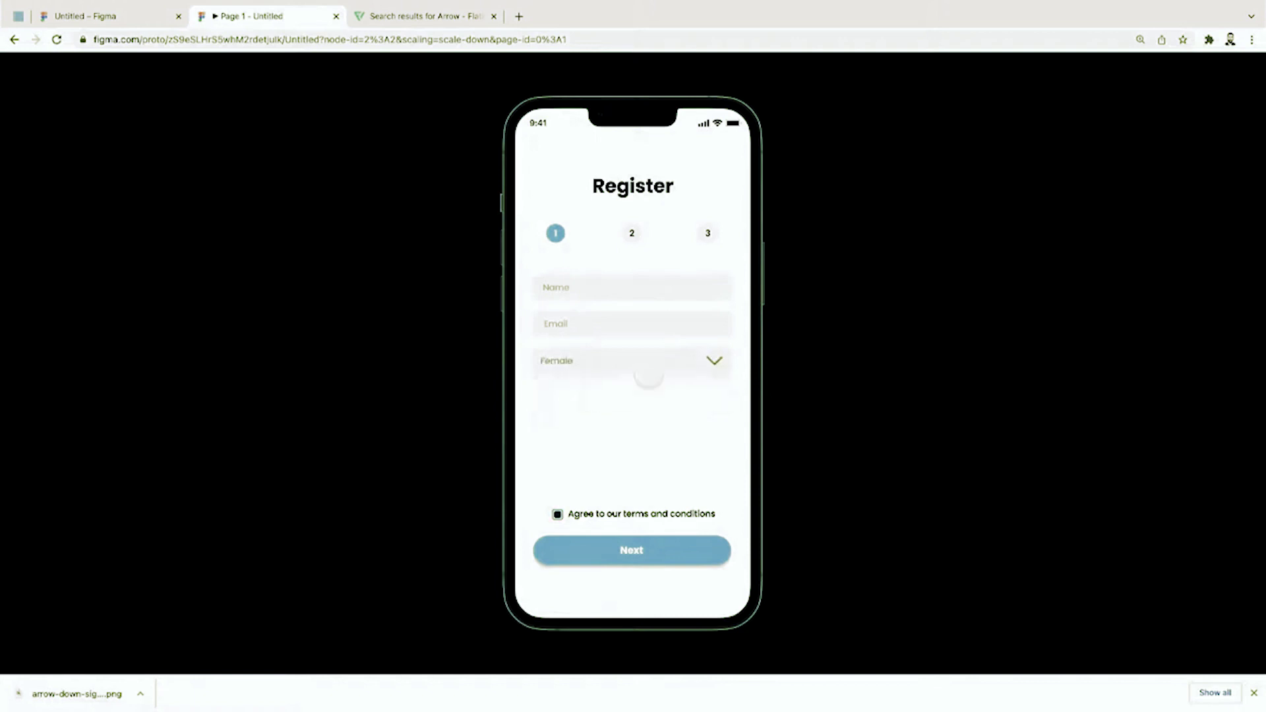
click(133, 17)
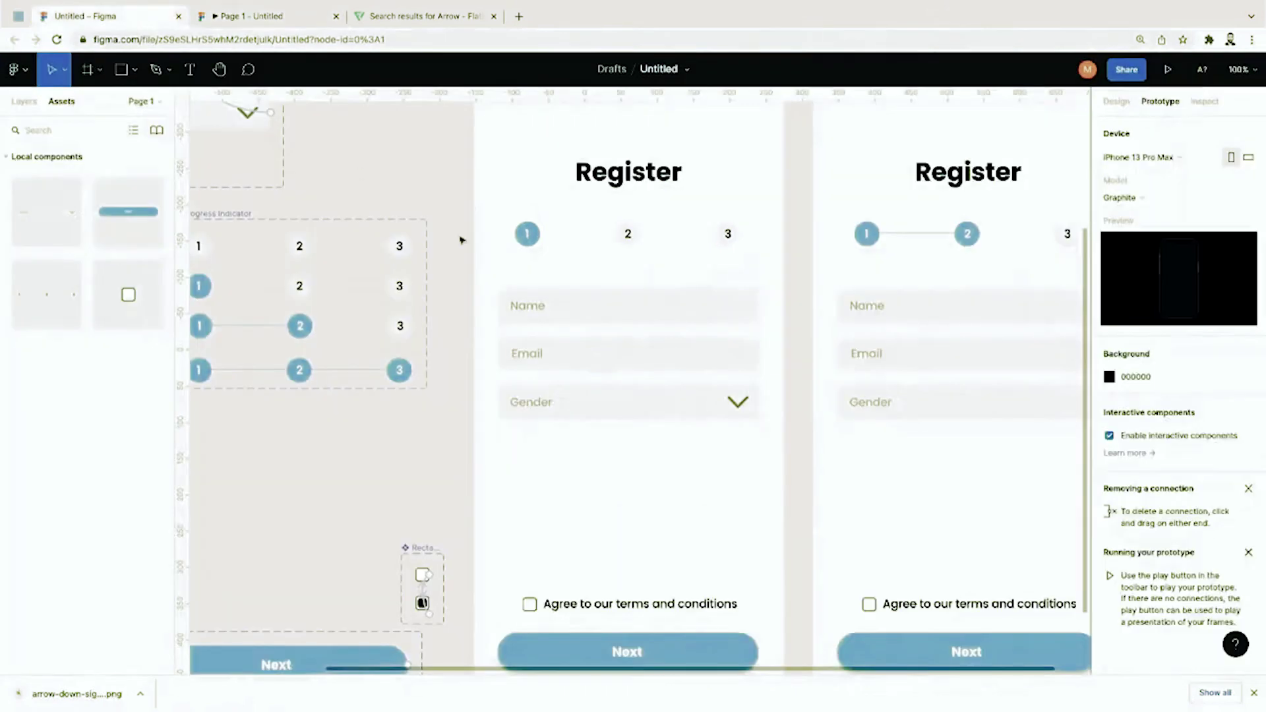
Step: Link Register Part 1's Next button to Register Part 2 as a prototype connection
click(530, 306)
scroll(447, 396, down, 5)
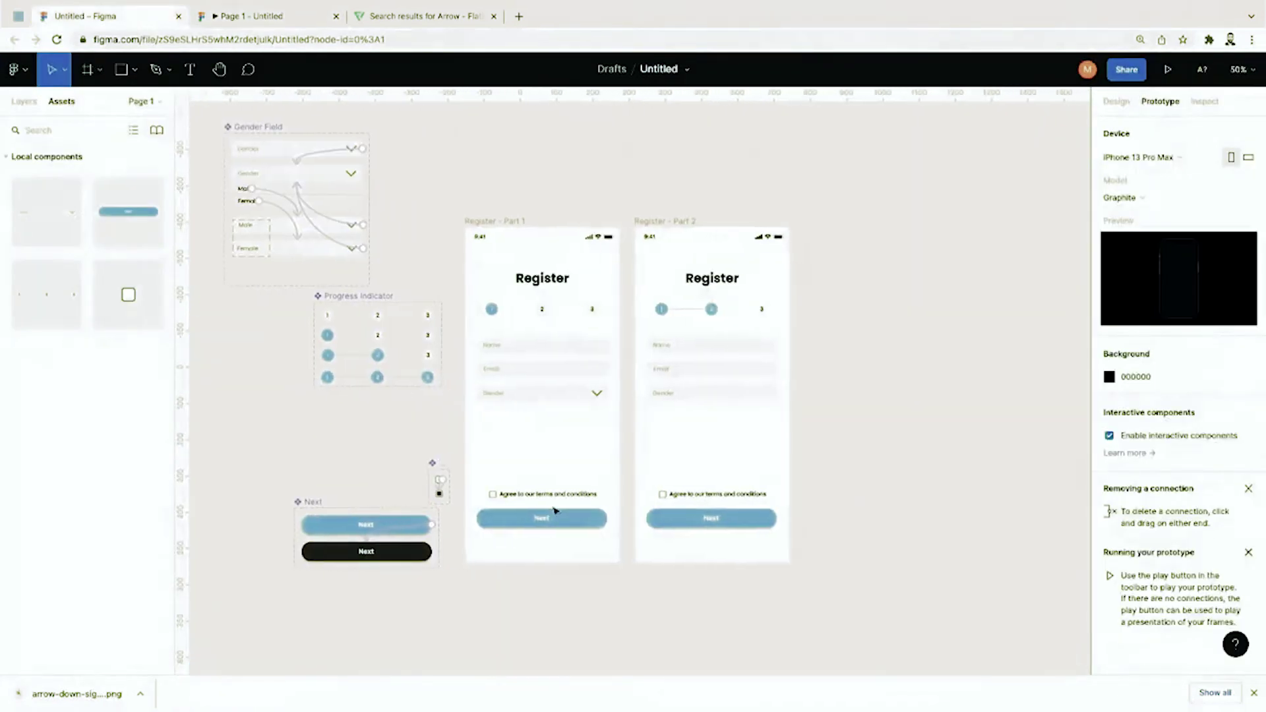
click(575, 526)
drag(607, 518, 732, 554)
click(907, 475)
key(shift+0)
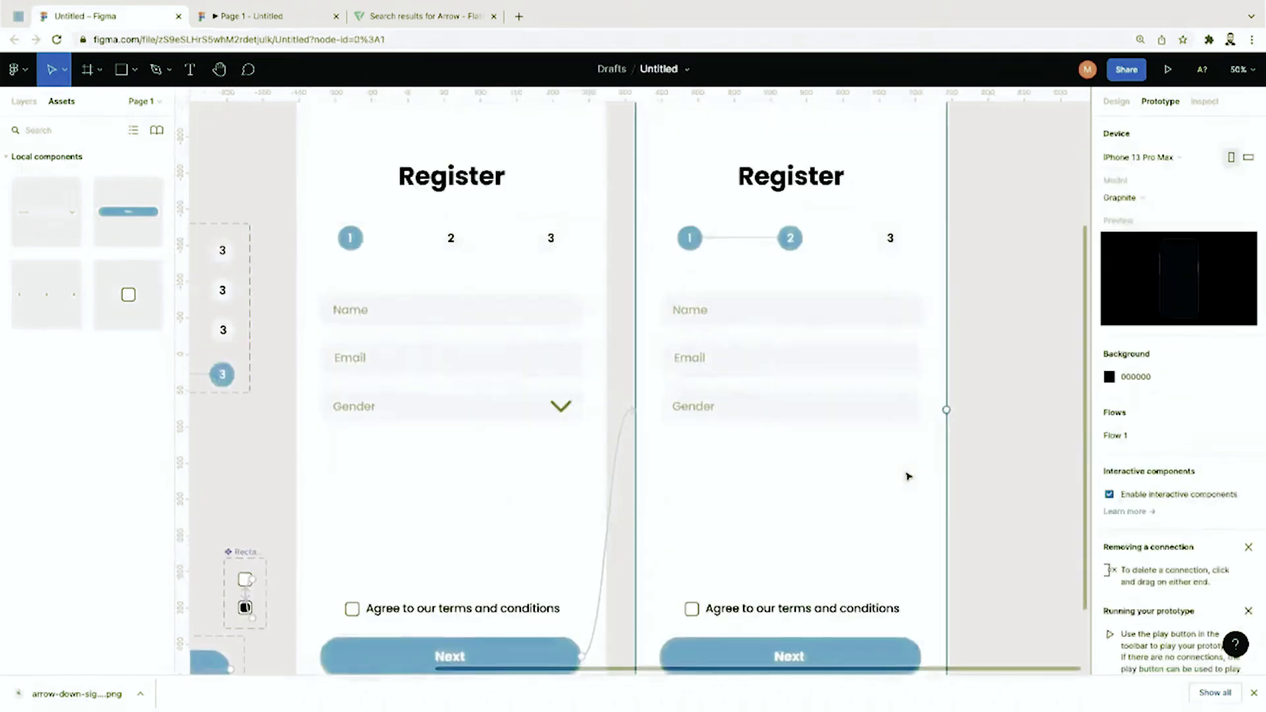
scroll(909, 476, right, 1)
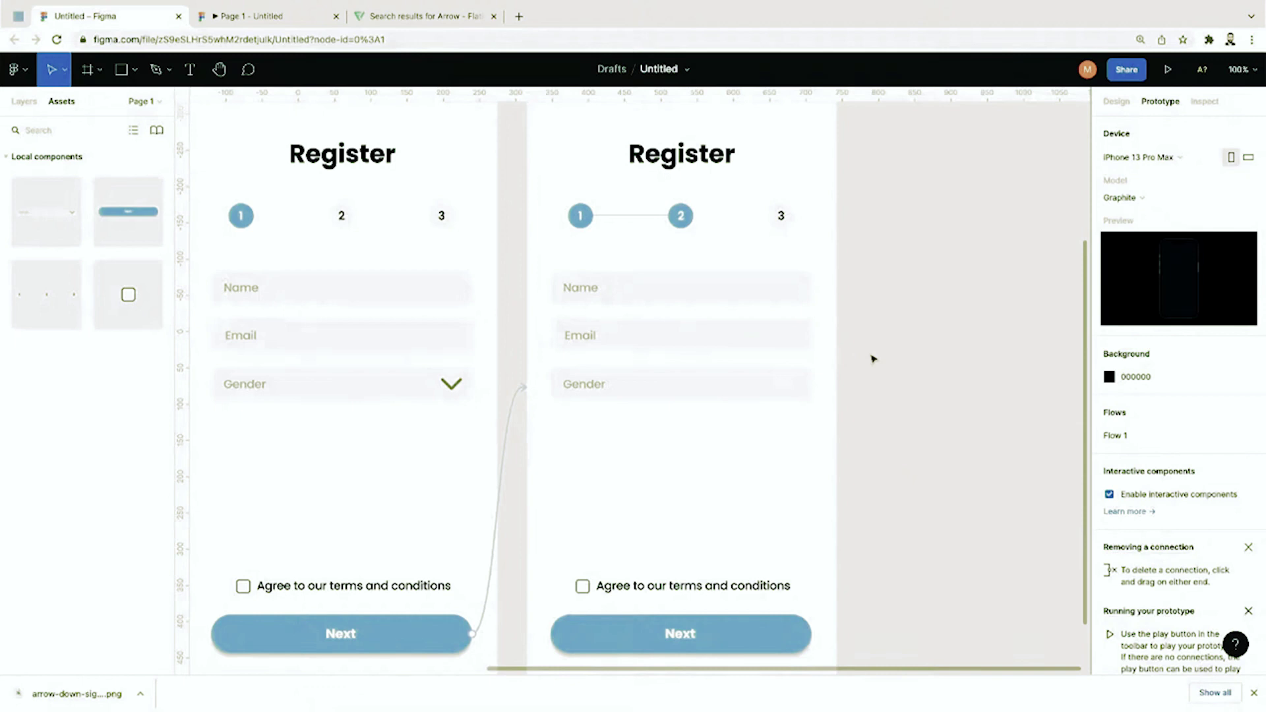
Step: In Part 2, change the Name label to Username and rename its layer 'Username Field'
double_click(592, 292)
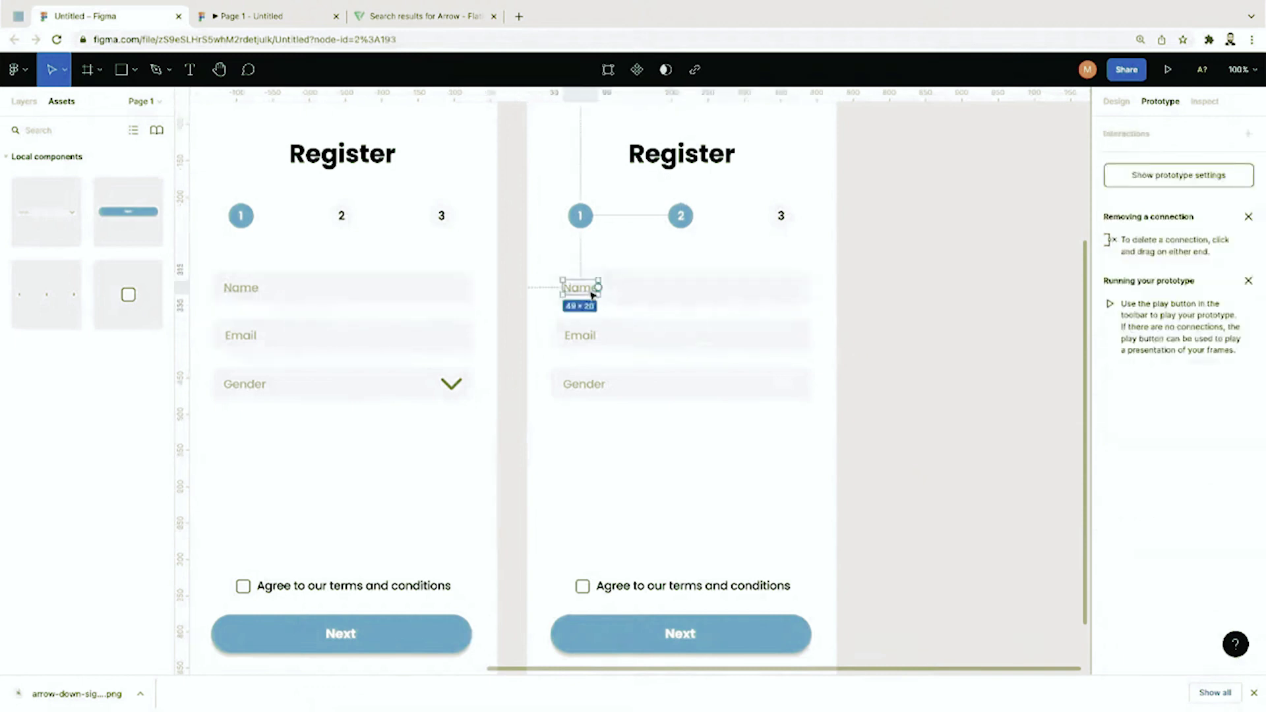
double_click(590, 292)
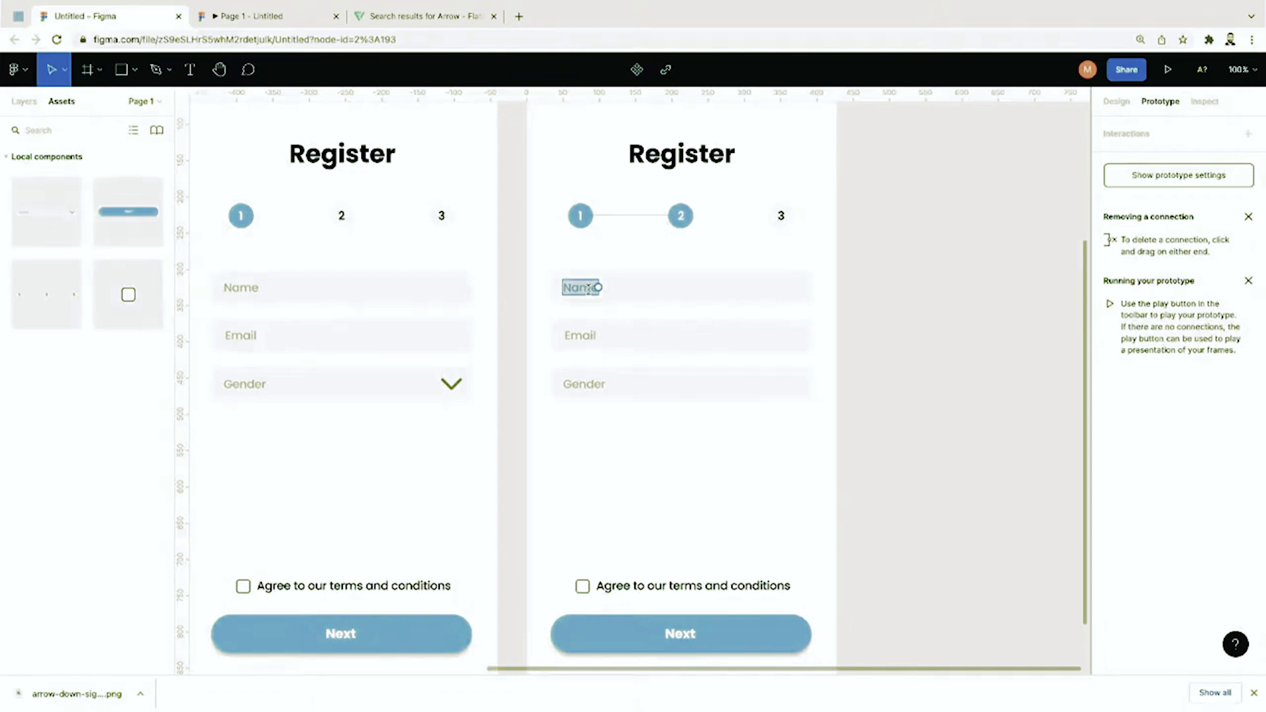
text(Usern)
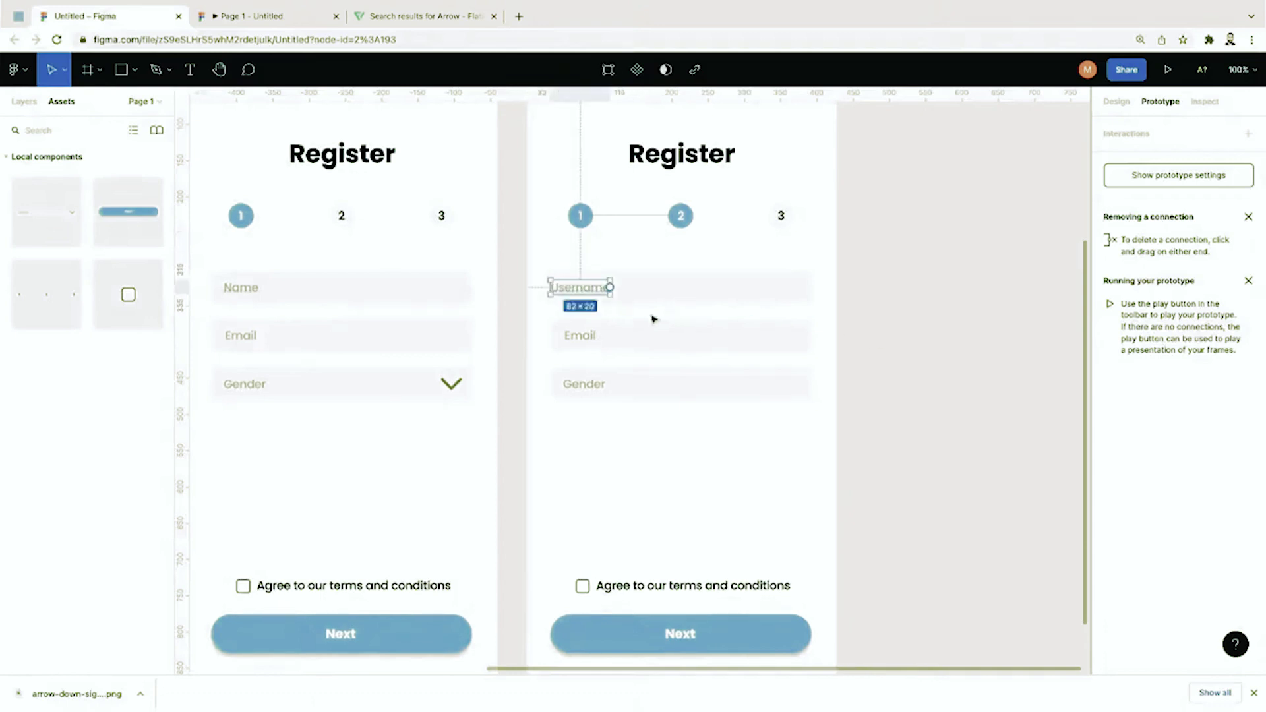
drag(593, 292, 603, 292)
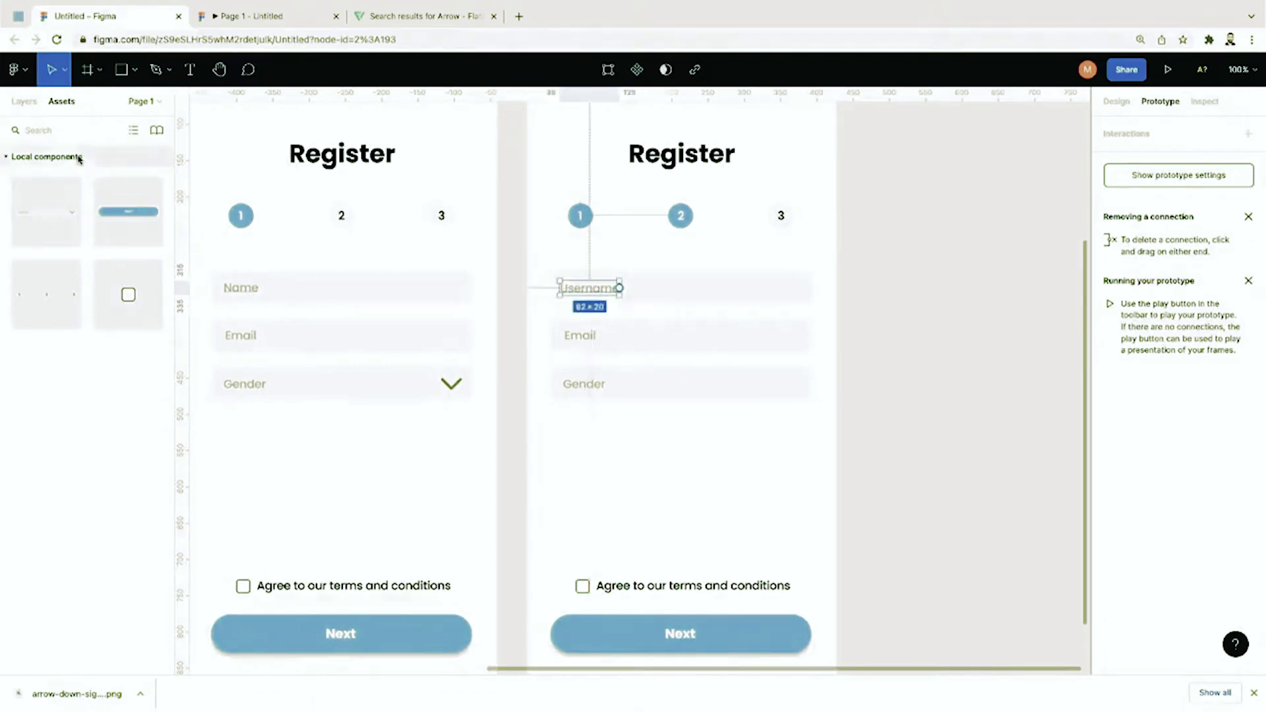
click(24, 101)
scroll(65, 258, up, 3)
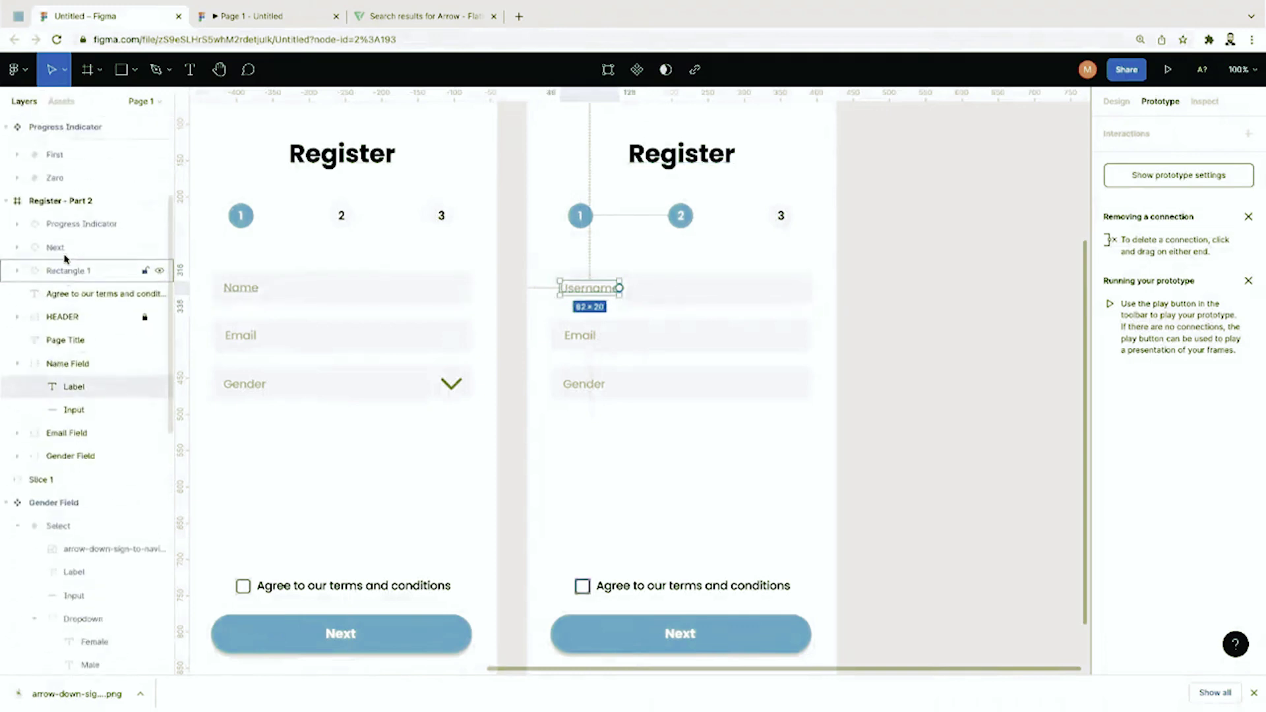
double_click(72, 367)
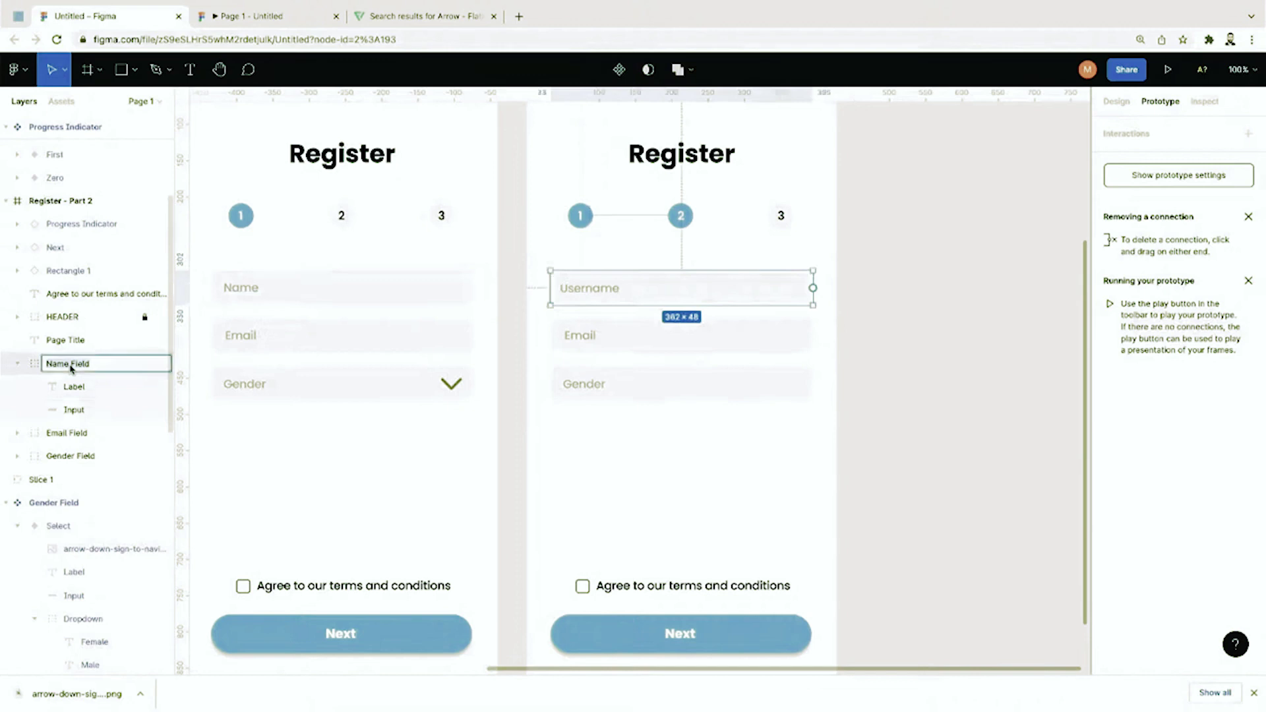
text(Username Field)
key(Return)
click(54, 341)
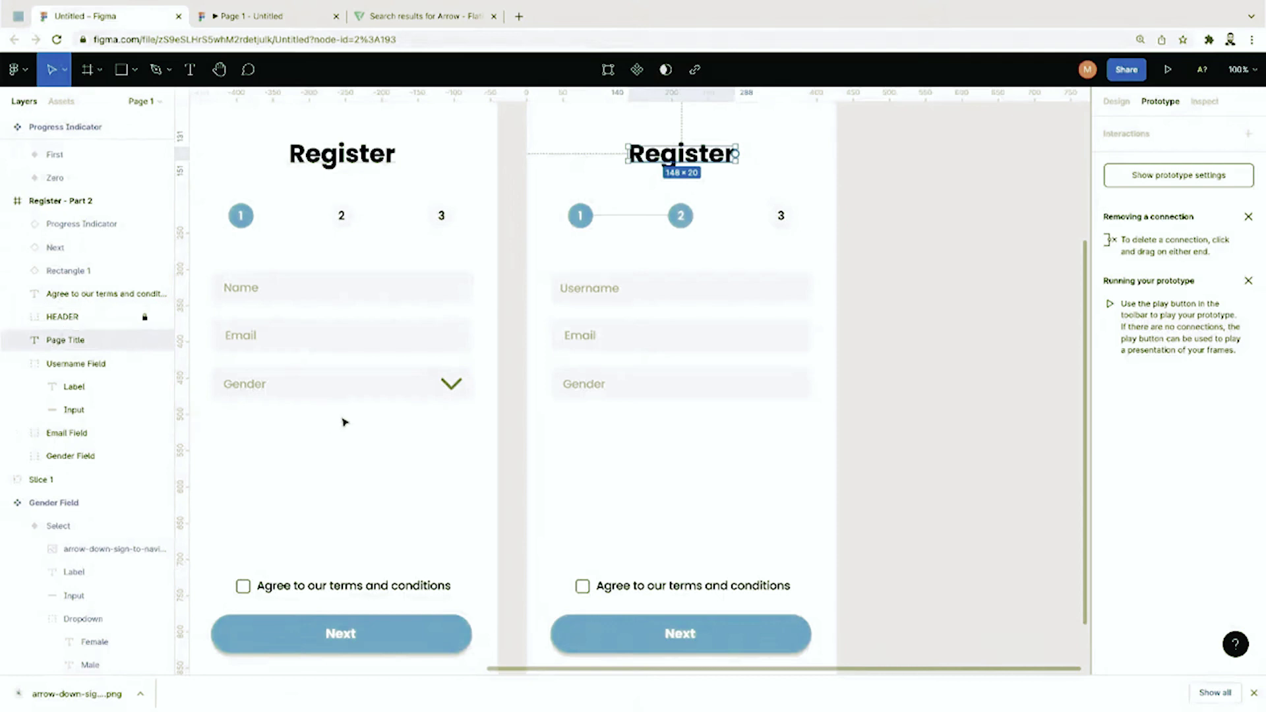
Step: Change Part 2's Email label text to Password
click(586, 344)
double_click(587, 336)
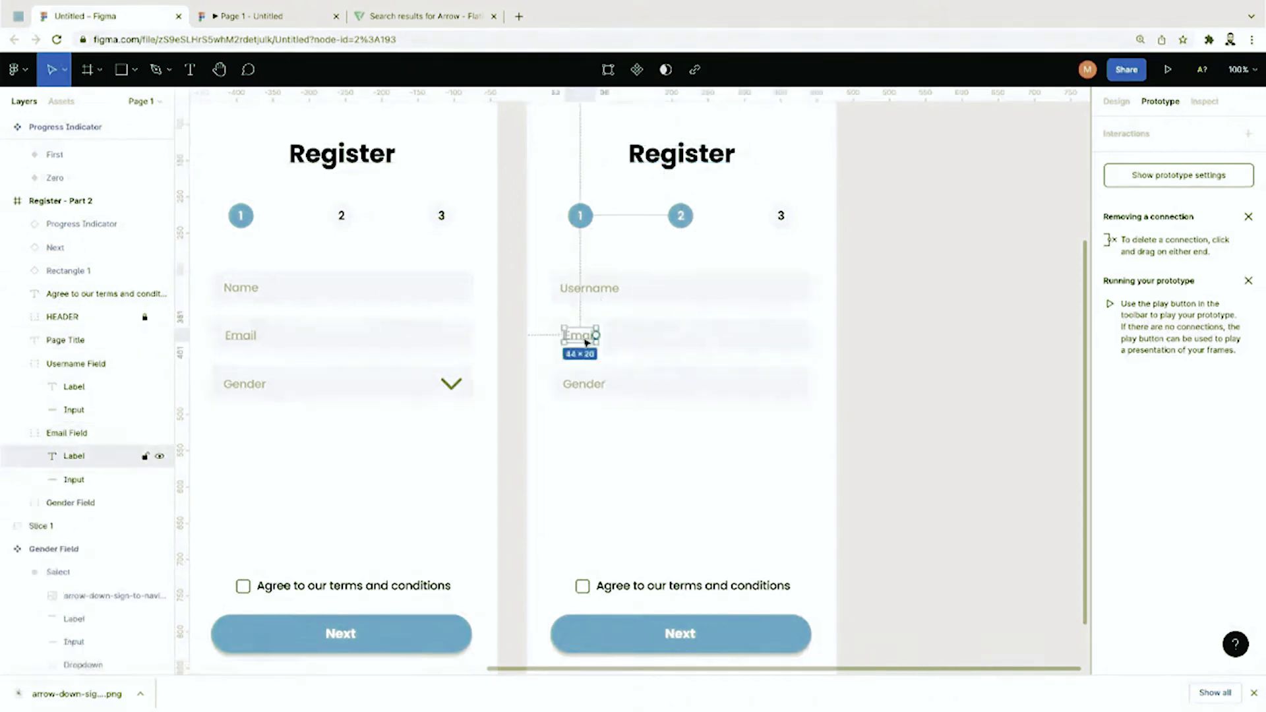
double_click(587, 335)
text(Password)
key(Escape)
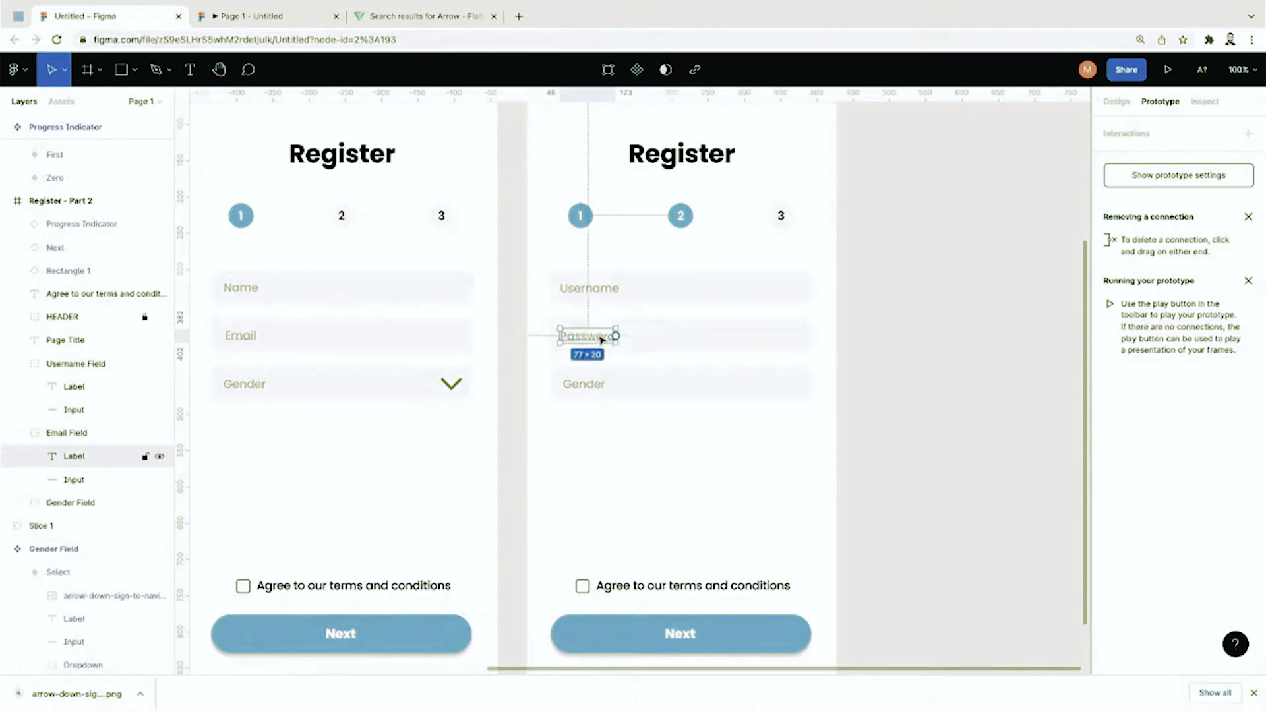
click(612, 335)
Step: Delete the Gender field from Register Part 2
click(647, 427)
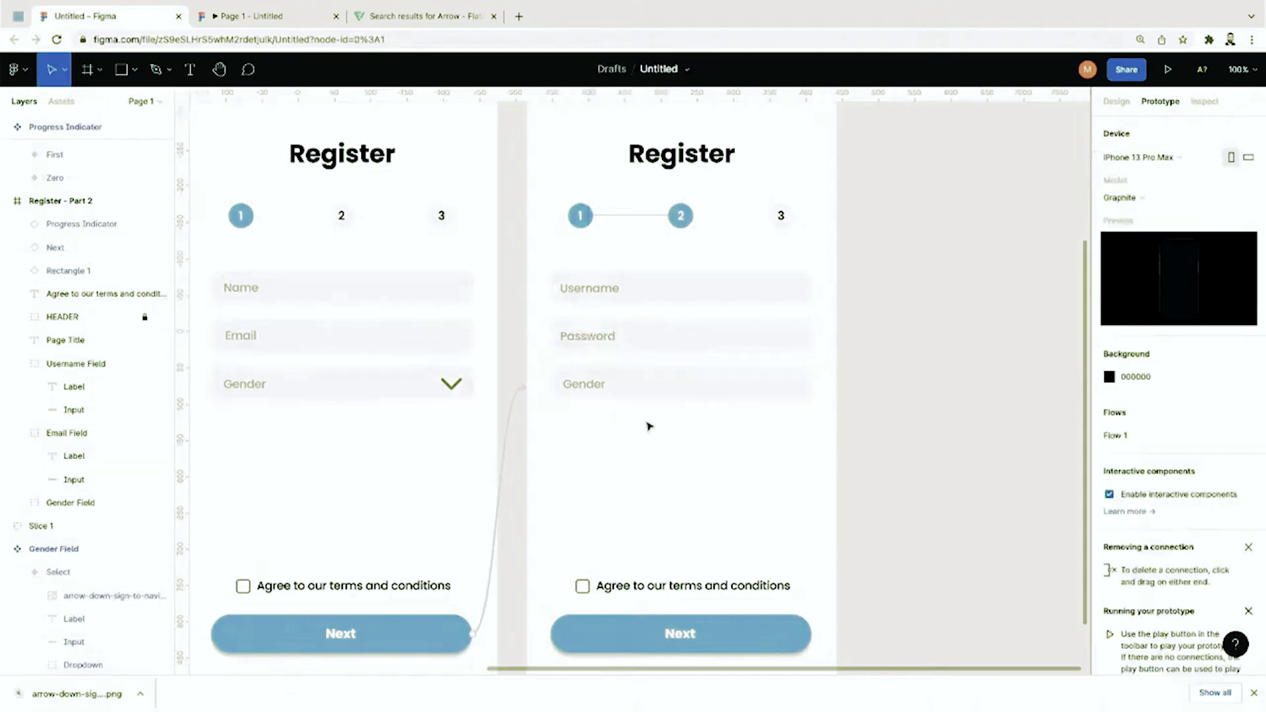
click(608, 385)
key(Delete)
scroll(619, 382, up, 1)
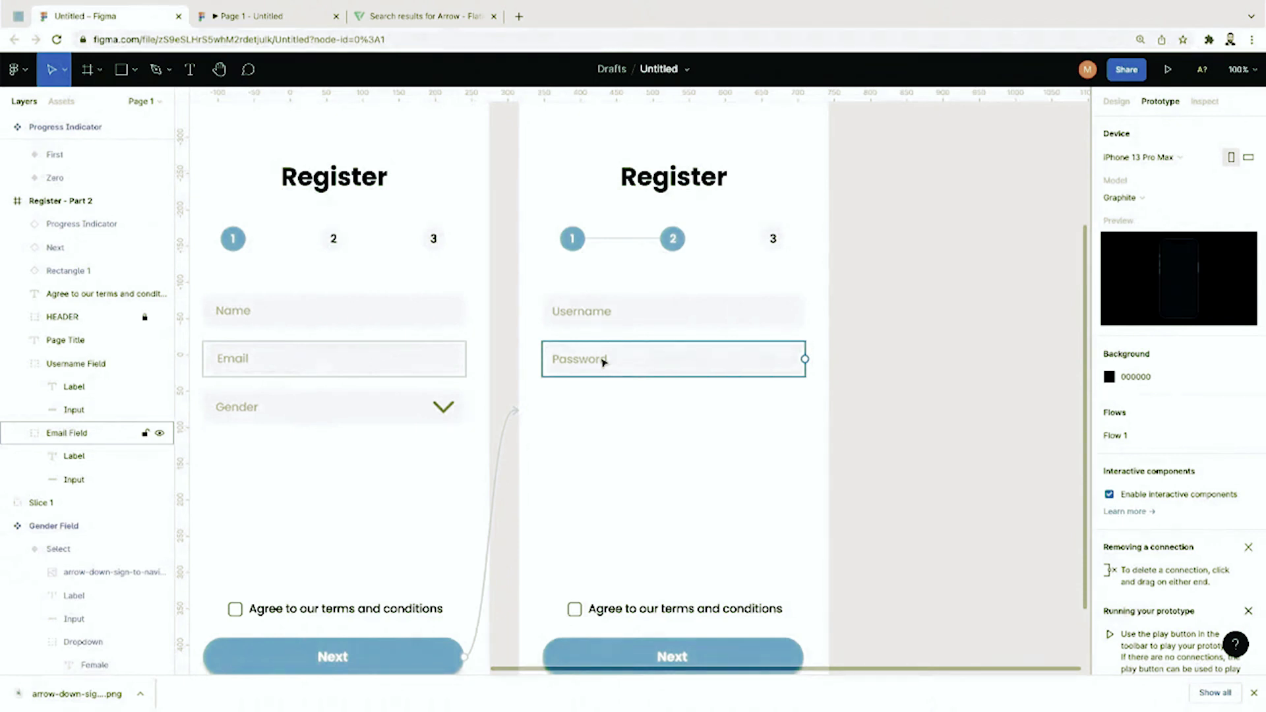
double_click(603, 361)
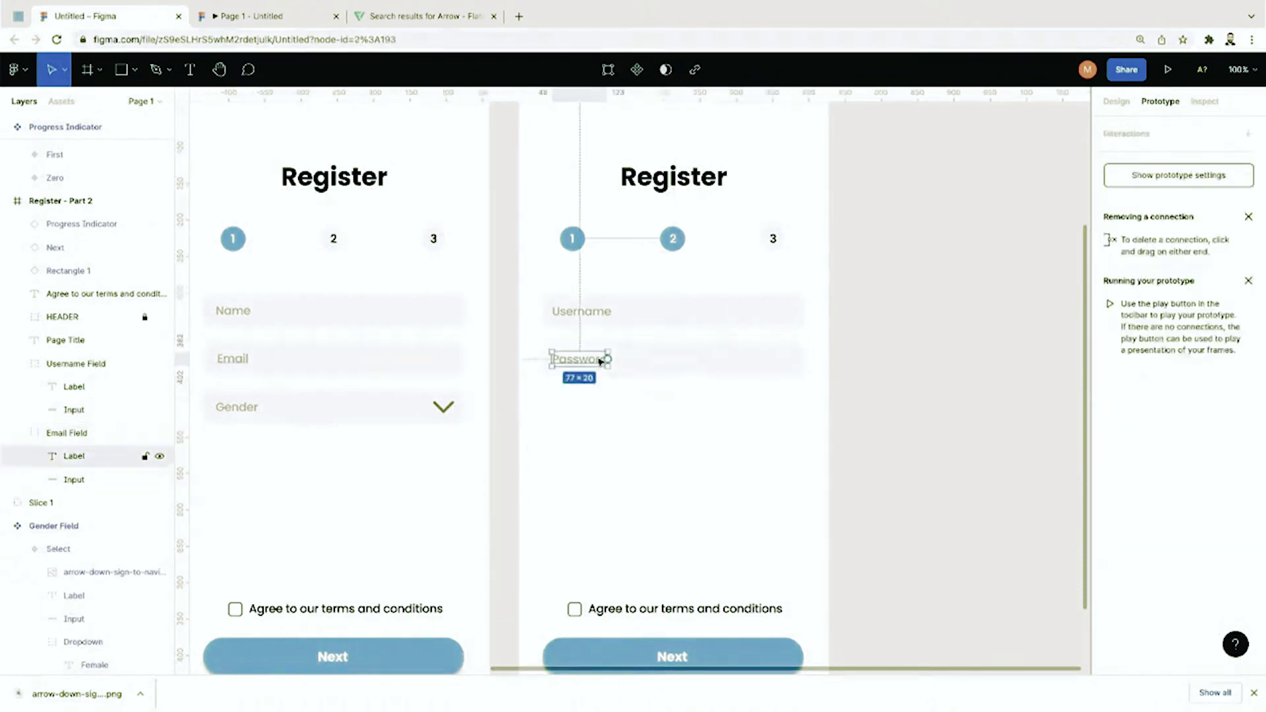
click(615, 420)
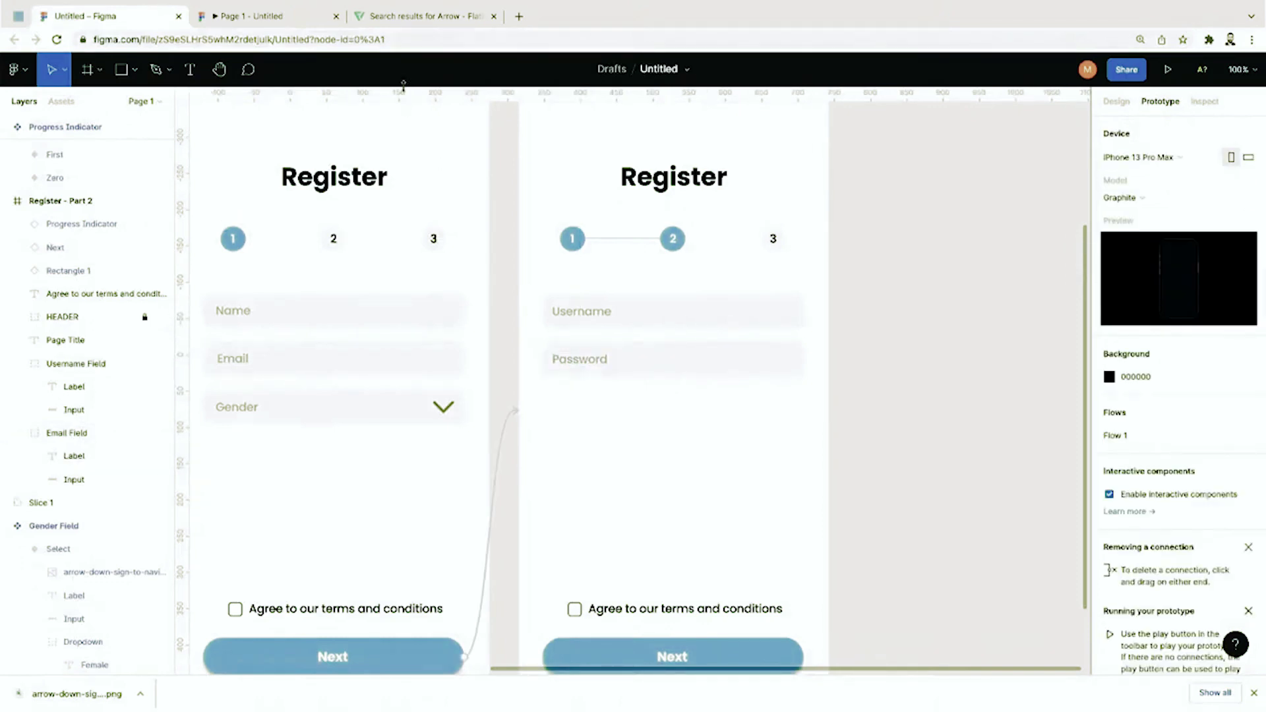
click(408, 13)
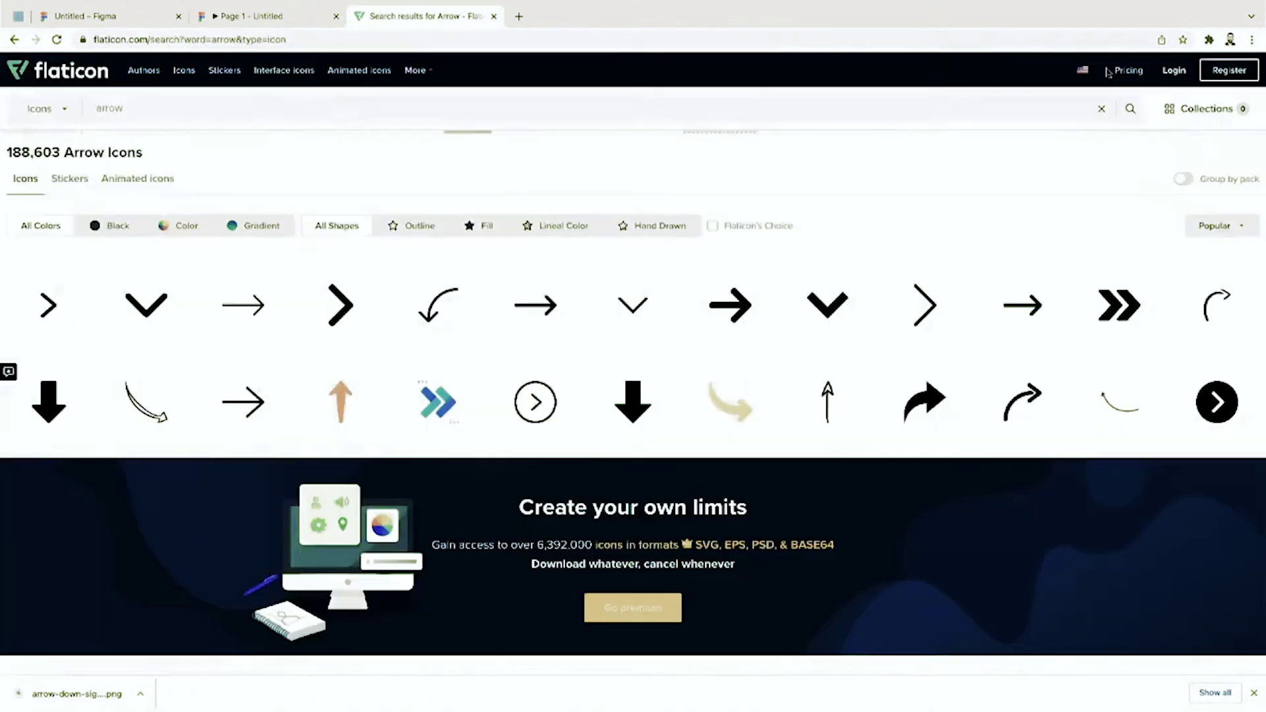
Step: Close the arrow icon details and search Flaticon for 'eye'
click(1115, 80)
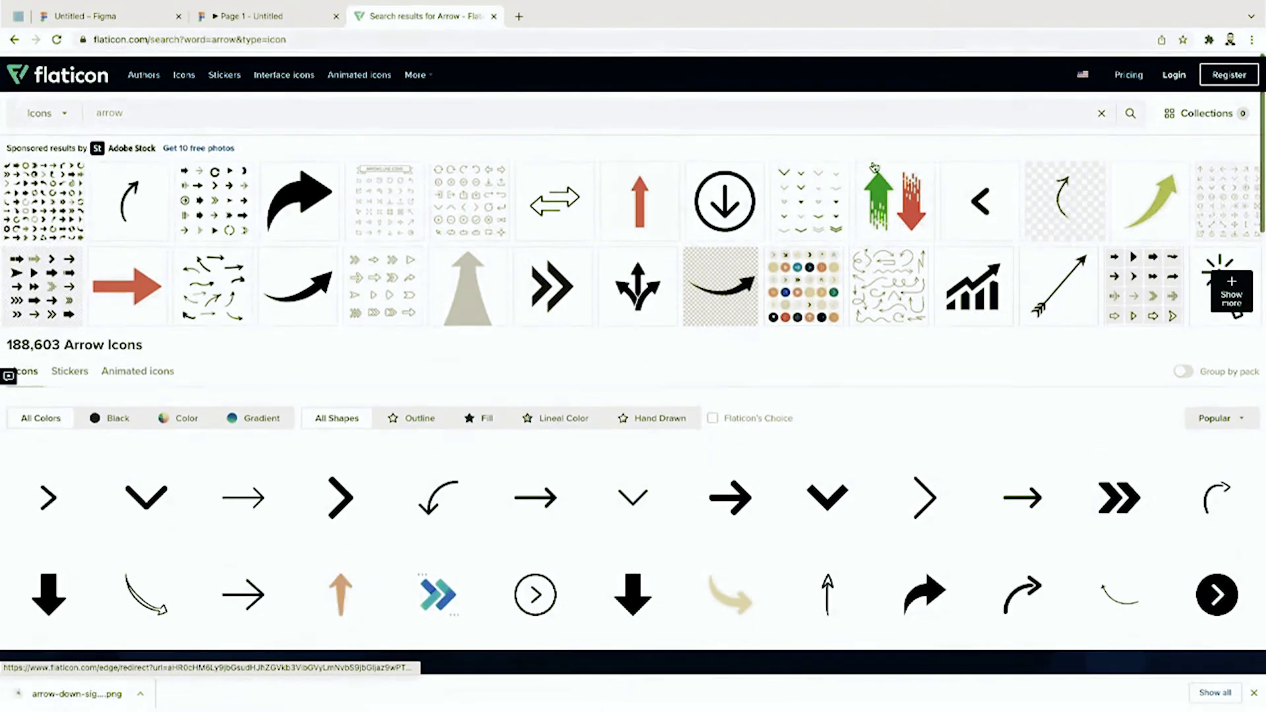
scroll(877, 424, down, 3)
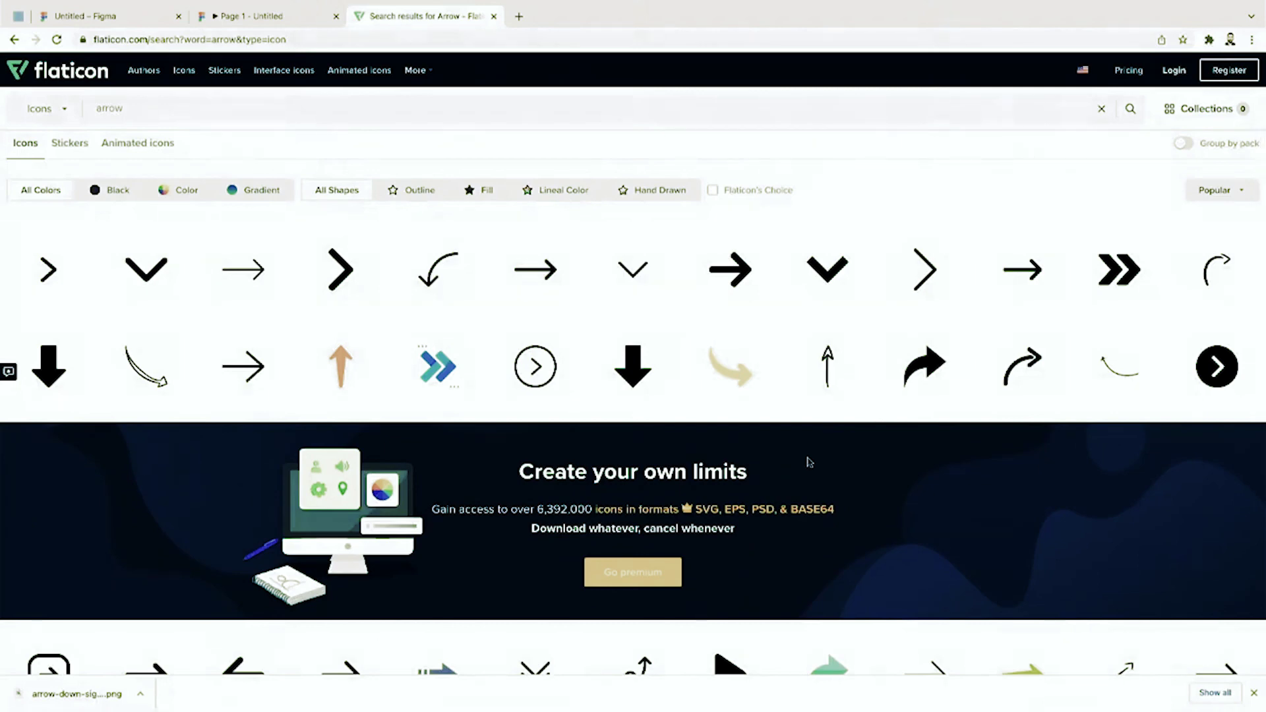
scroll(810, 461, up, 3)
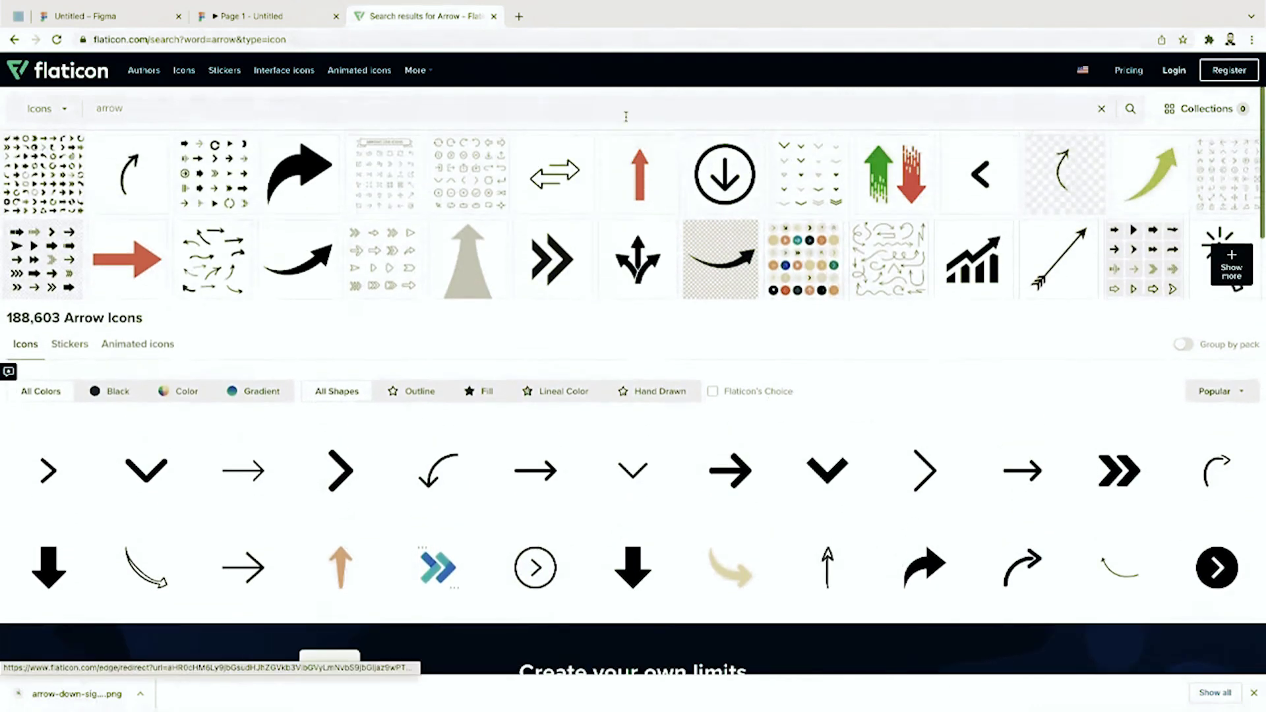
click(626, 116)
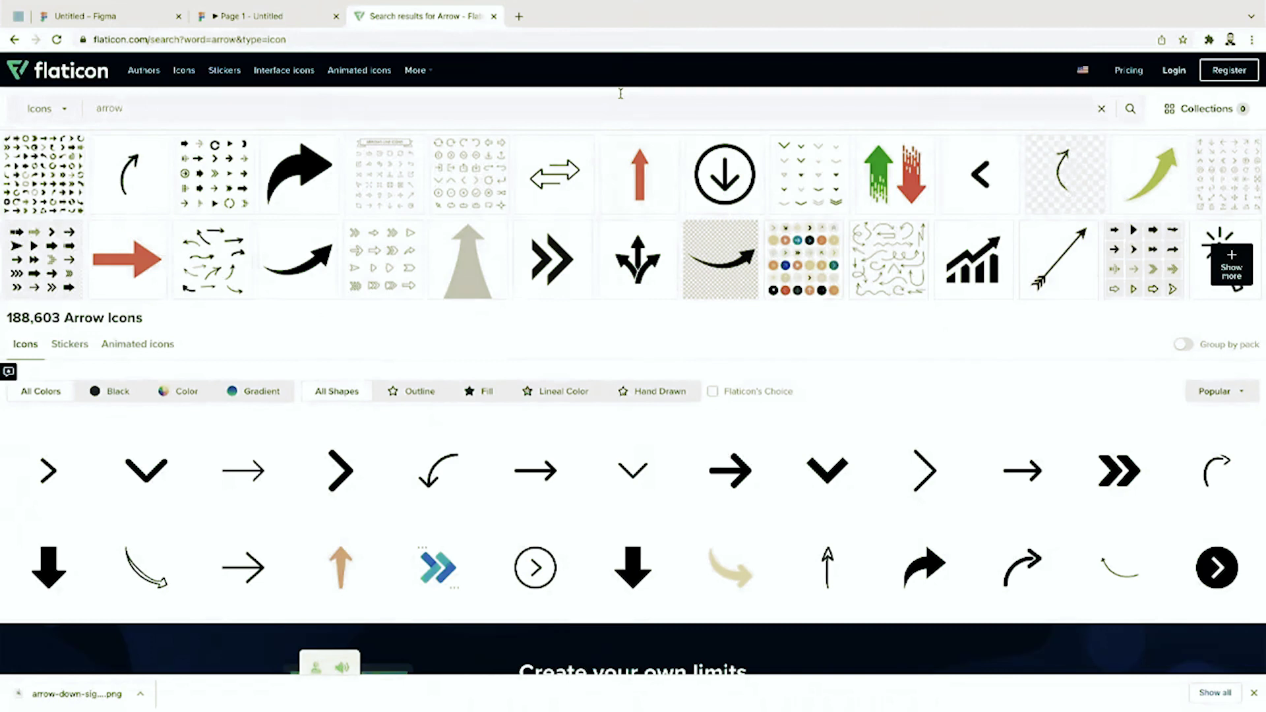
scroll(586, 603, down, 2)
key(ctrl+a)
text(eye)
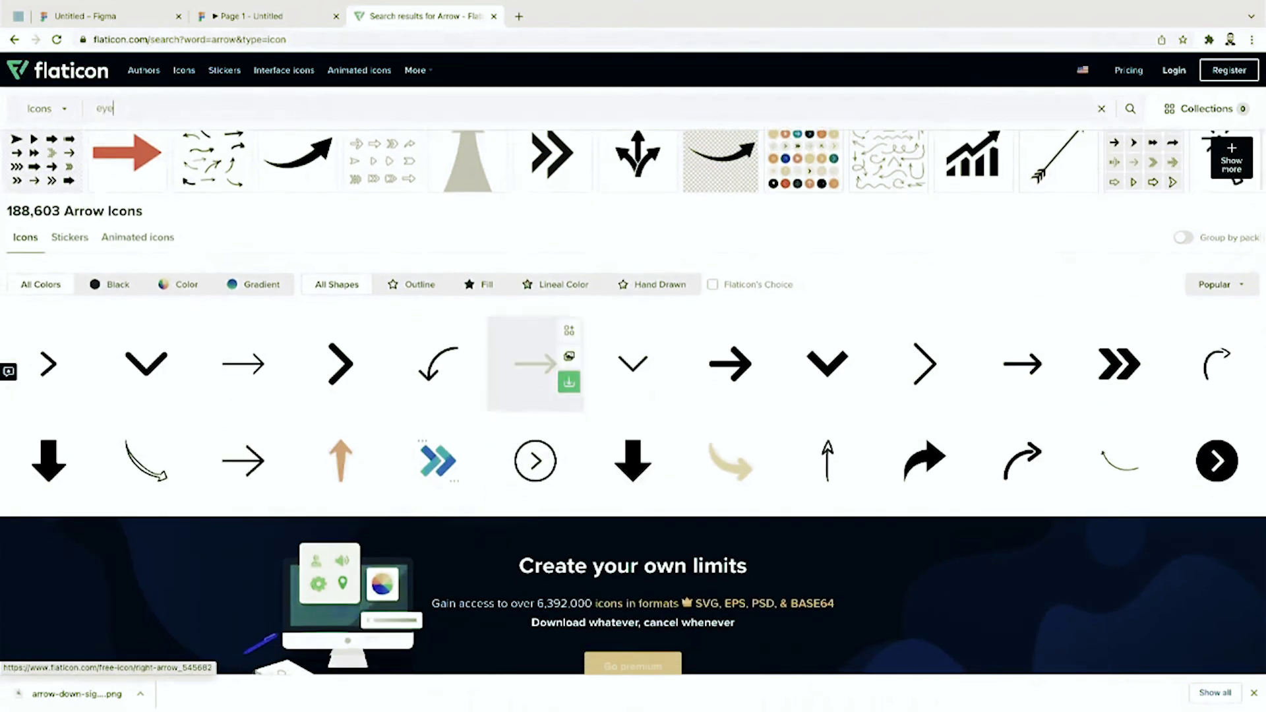
key(Return)
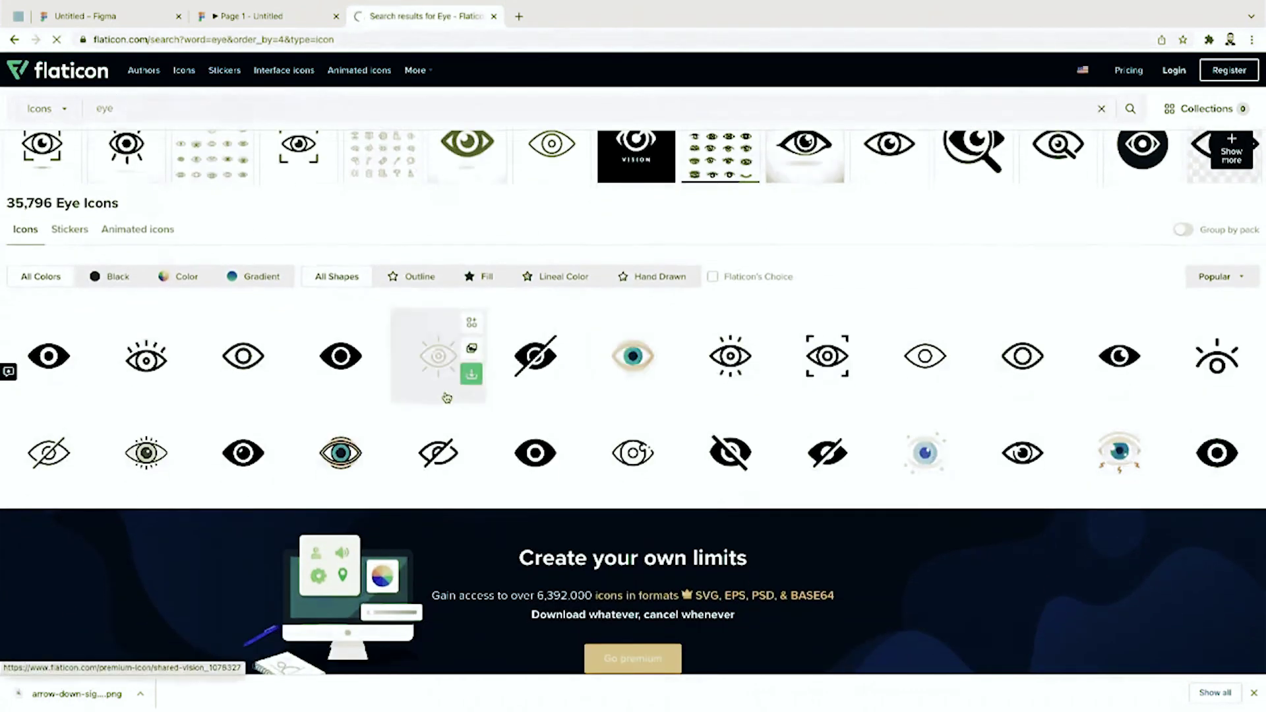
Step: Download the outline eye icon as a free PNG
click(244, 359)
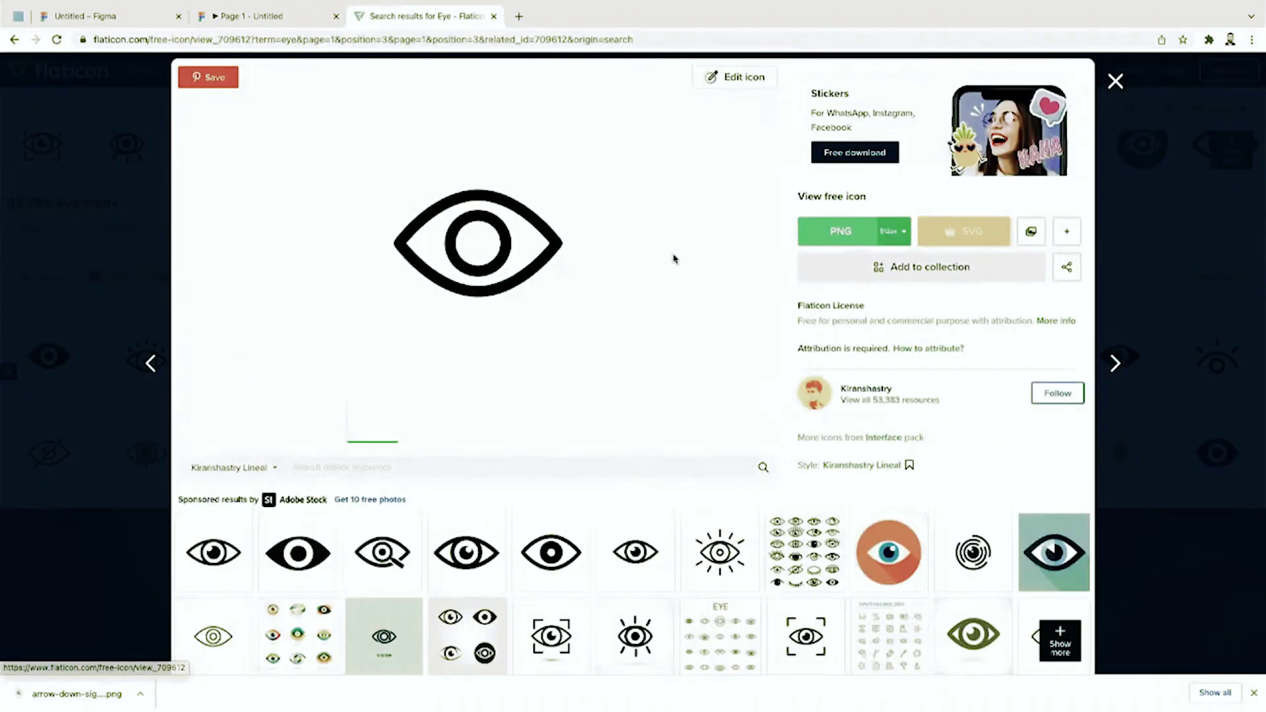
click(871, 238)
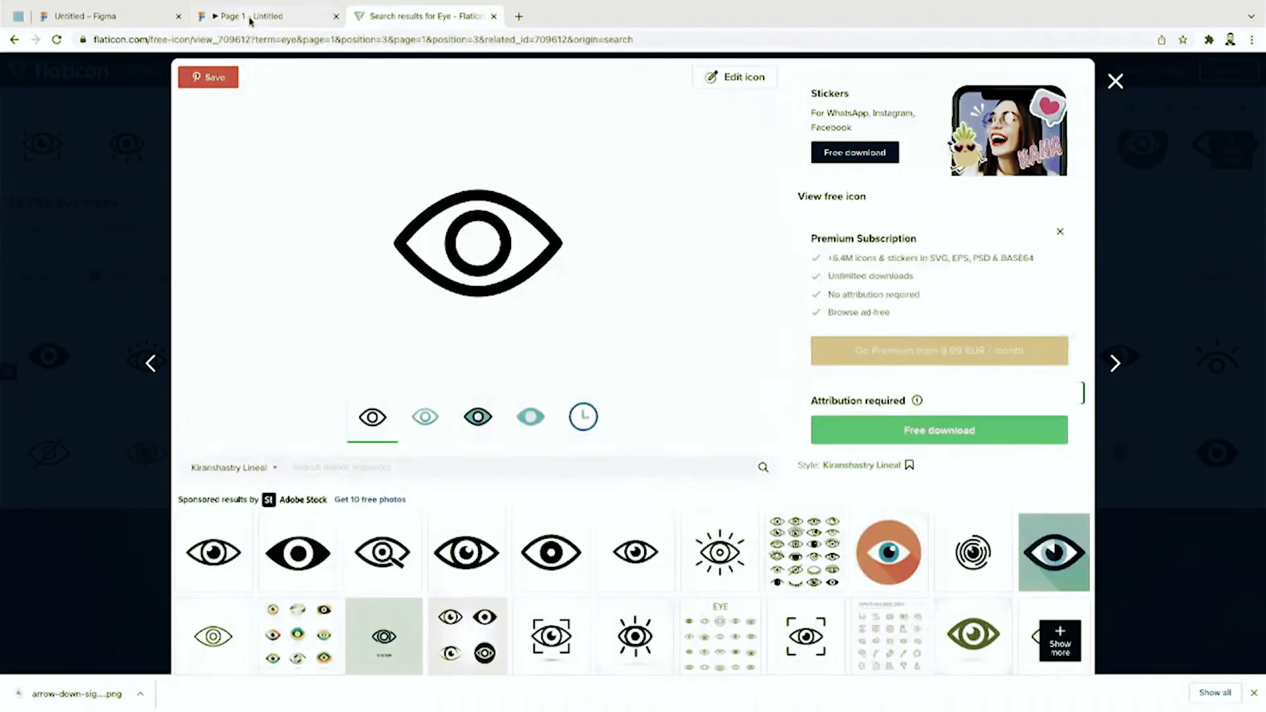
click(249, 19)
click(148, 19)
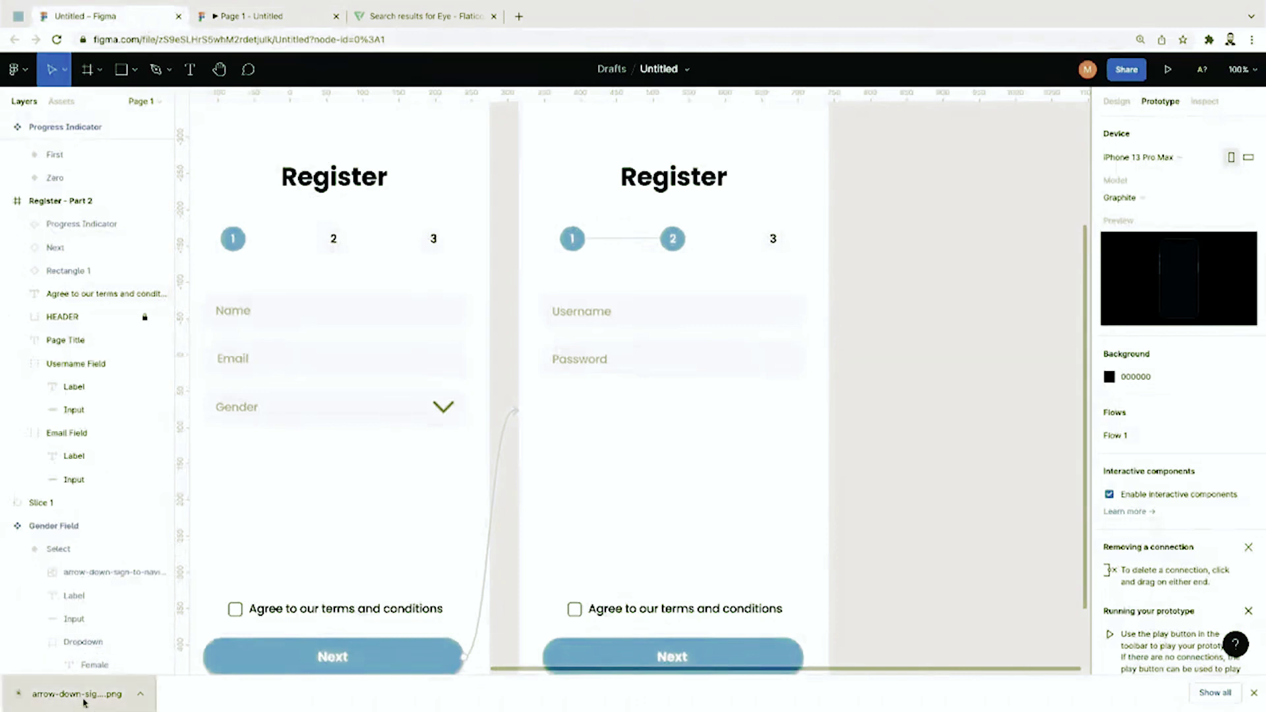
drag(84, 703, 715, 376)
key(Delete)
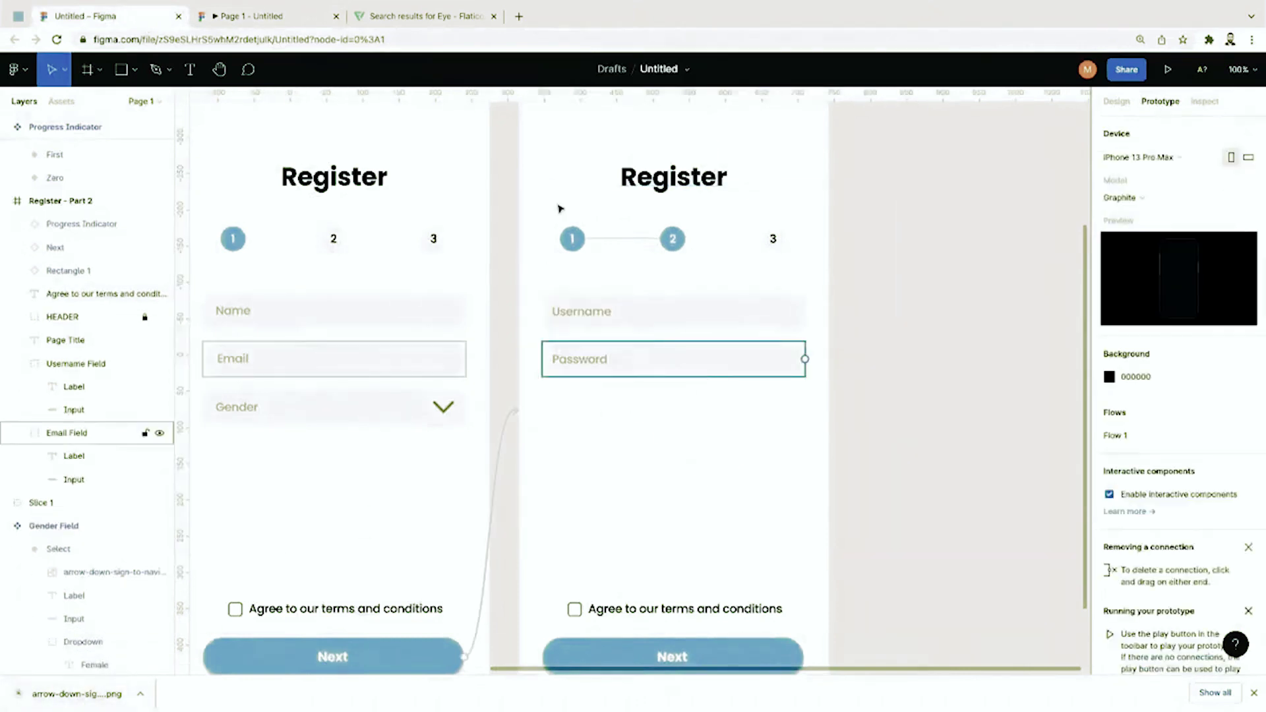
click(422, 15)
click(982, 430)
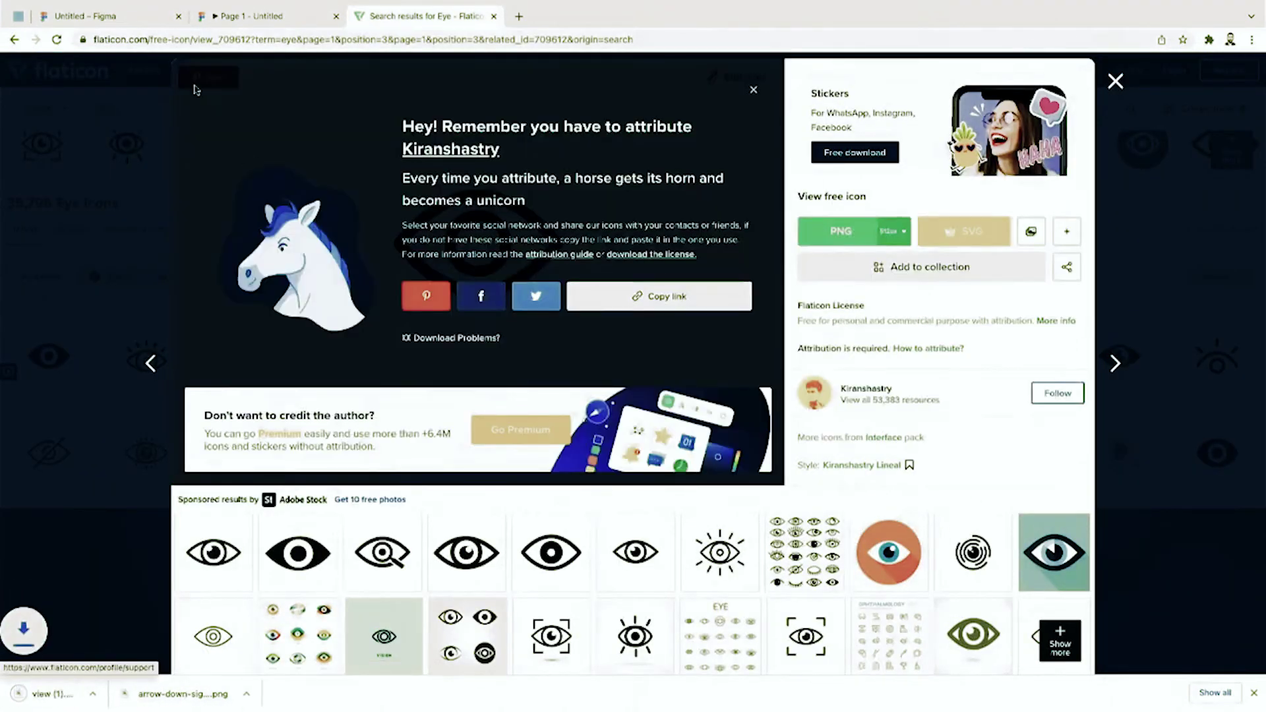
click(99, 15)
Step: Place the downloaded eye image in the Password field, shrunk to 31×31
drag(53, 694, 723, 449)
drag(868, 611, 732, 381)
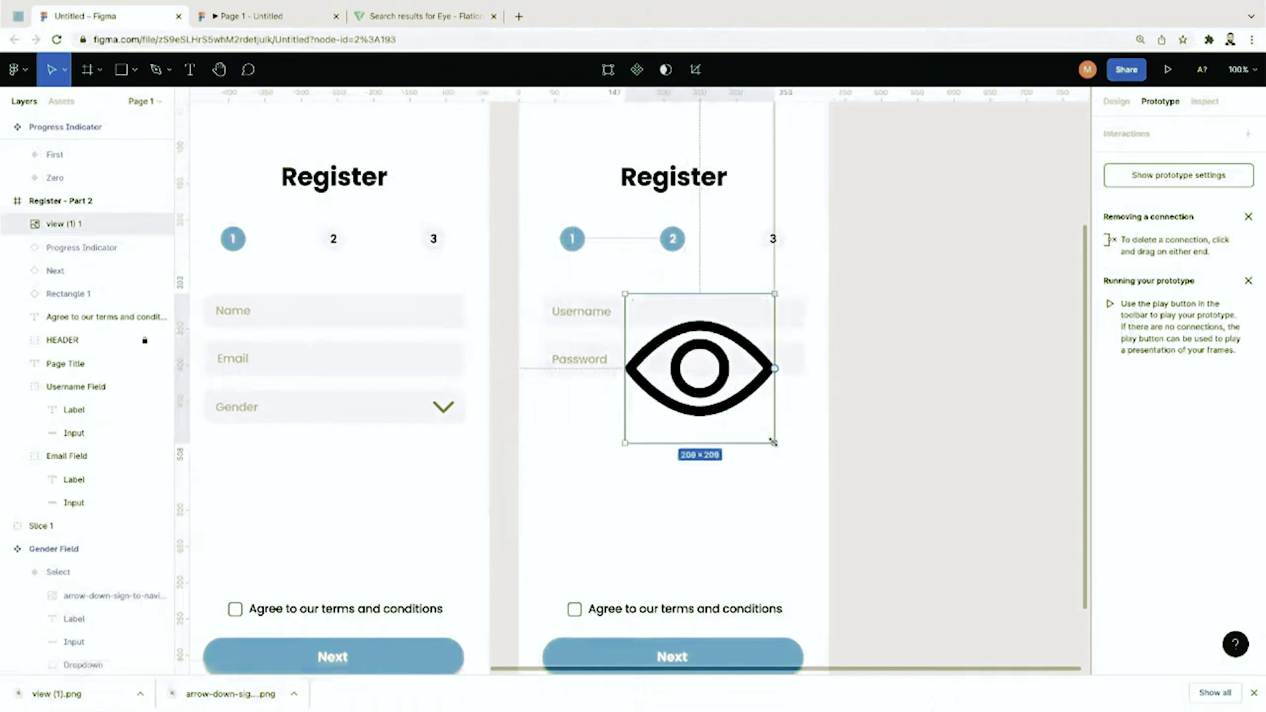
drag(774, 442, 780, 361)
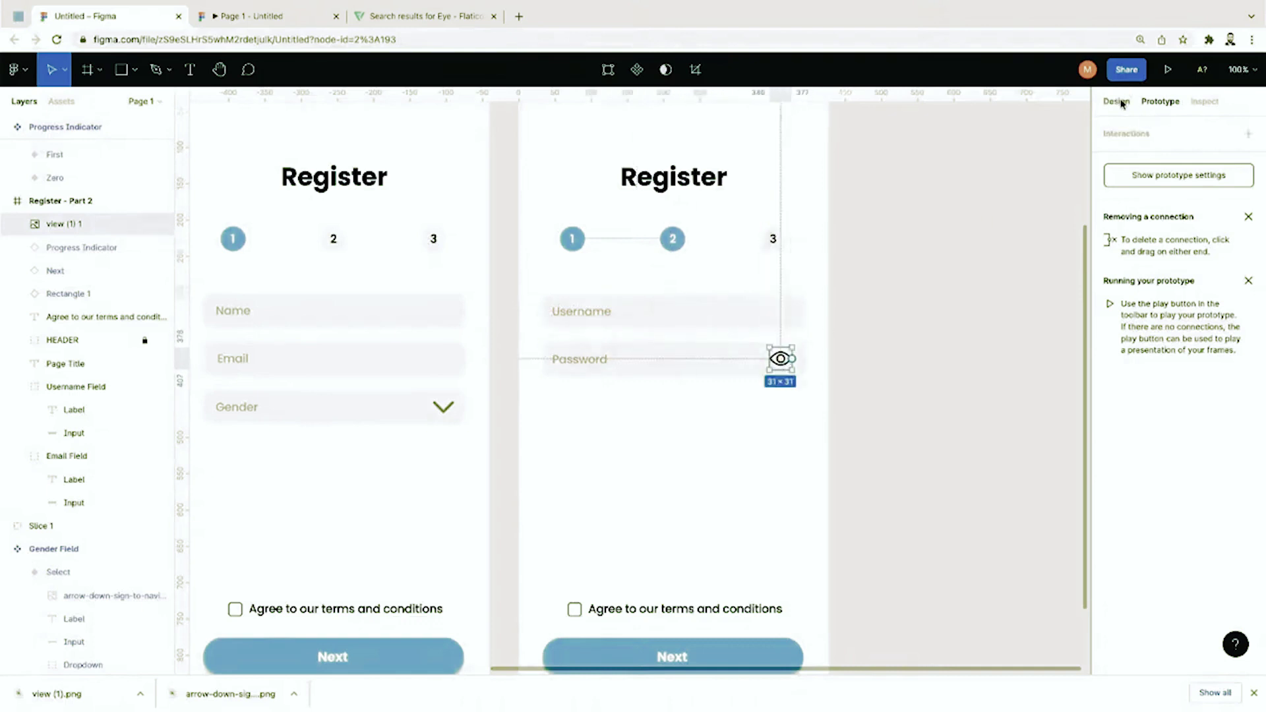
Step: Set the eye icon's layer opacity to 50%
click(1118, 102)
click(1216, 382)
text(70)
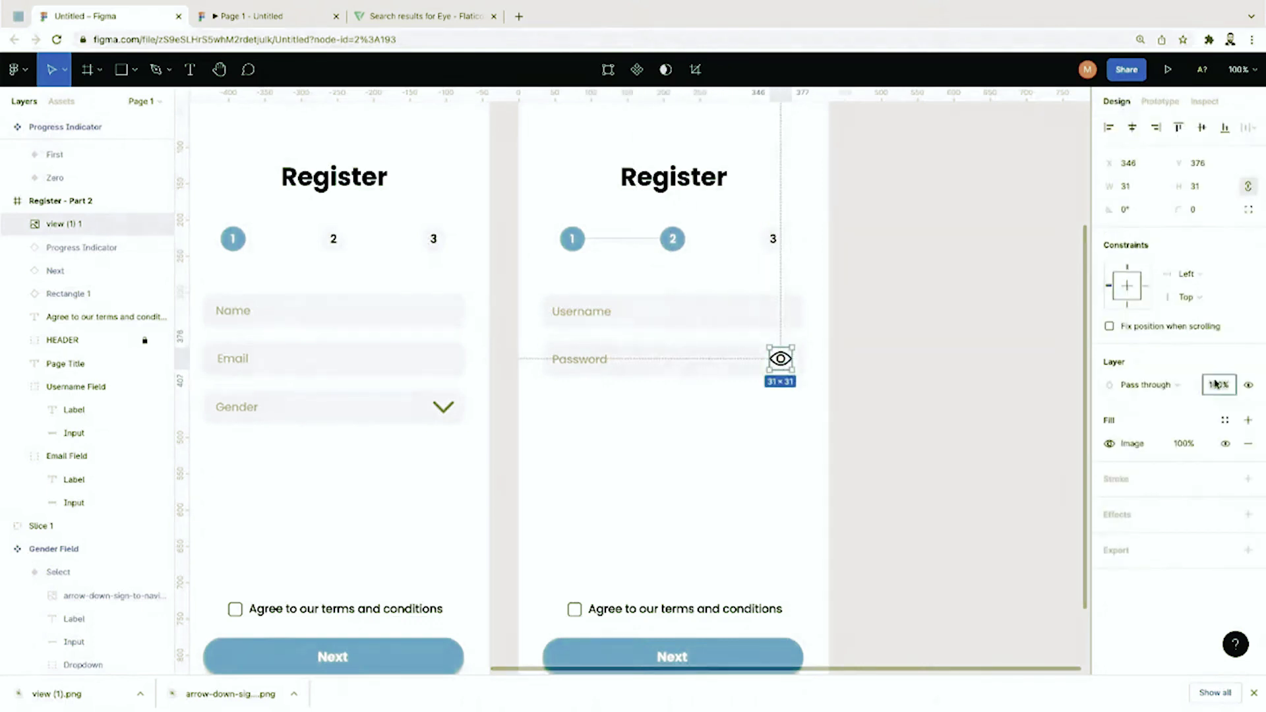
key(Return)
click(1215, 383)
text(50)
key(Return)
Step: Select the Password field together with the eye icon
click(972, 439)
key(super+minus)
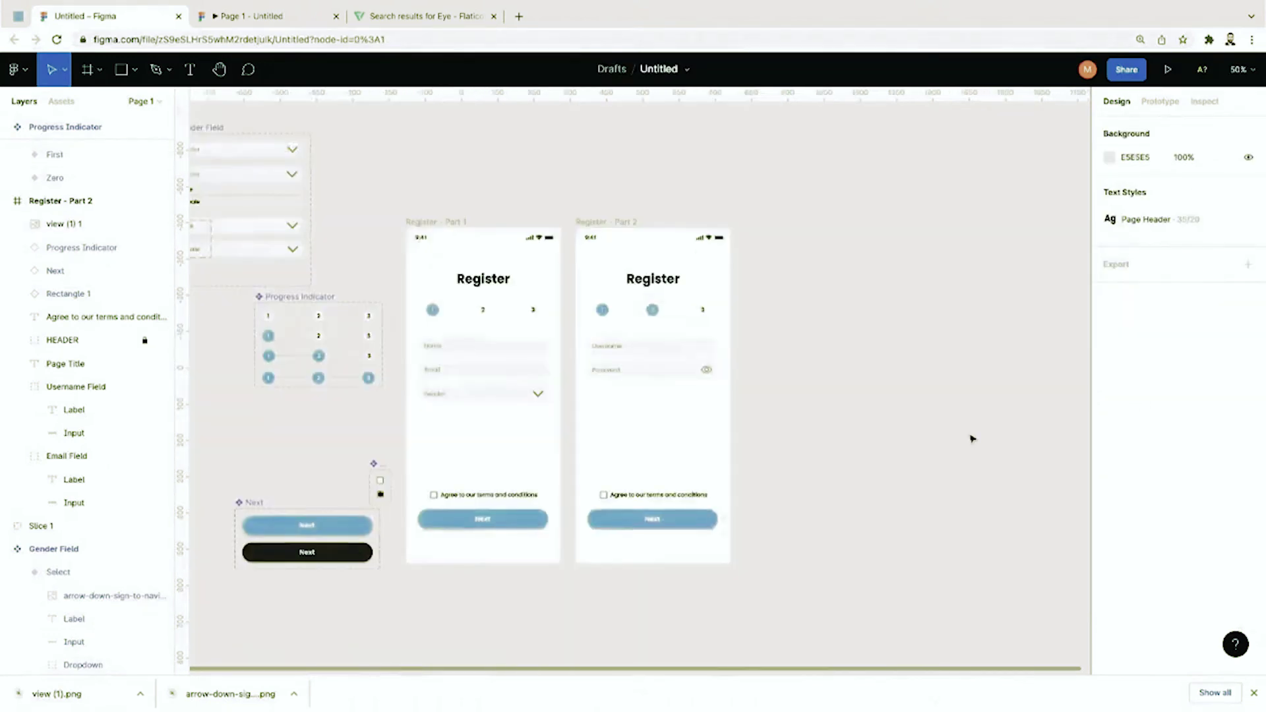
scroll(972, 439, left, 1)
key(super+equal)
scroll(972, 438, up, 1)
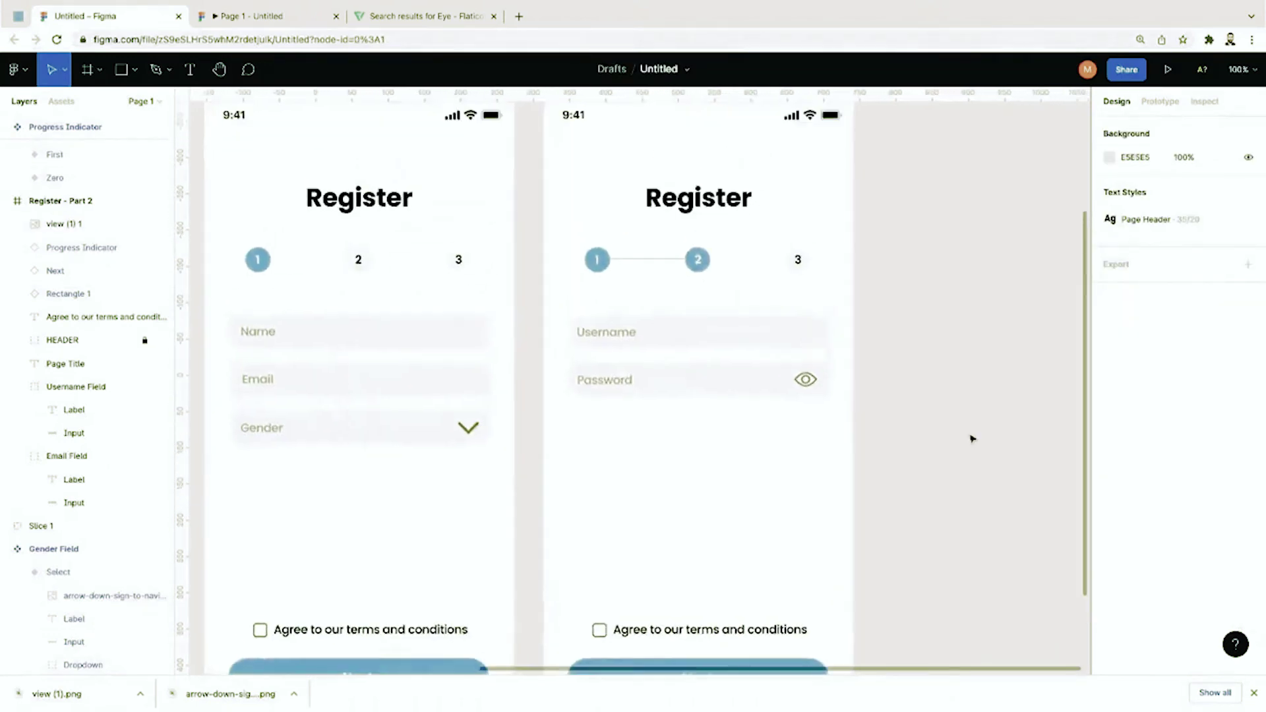
scroll(973, 439, down, 1)
click(798, 342)
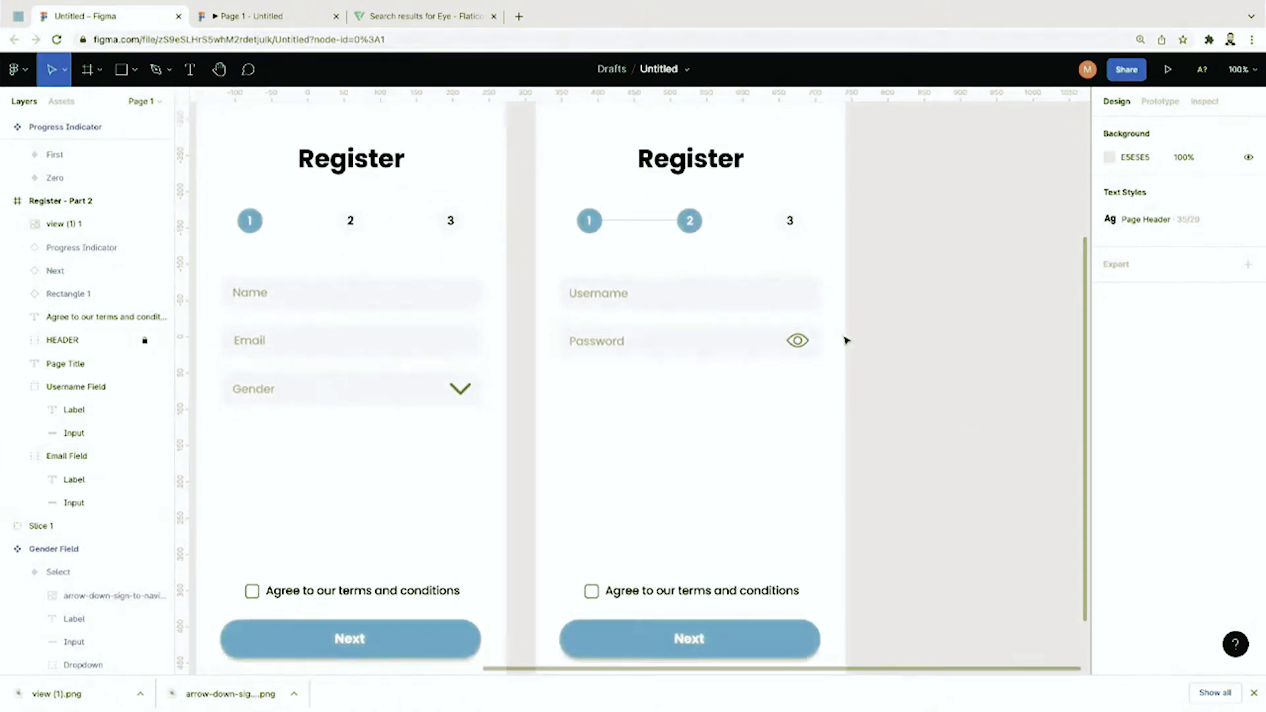
drag(849, 339, 612, 381)
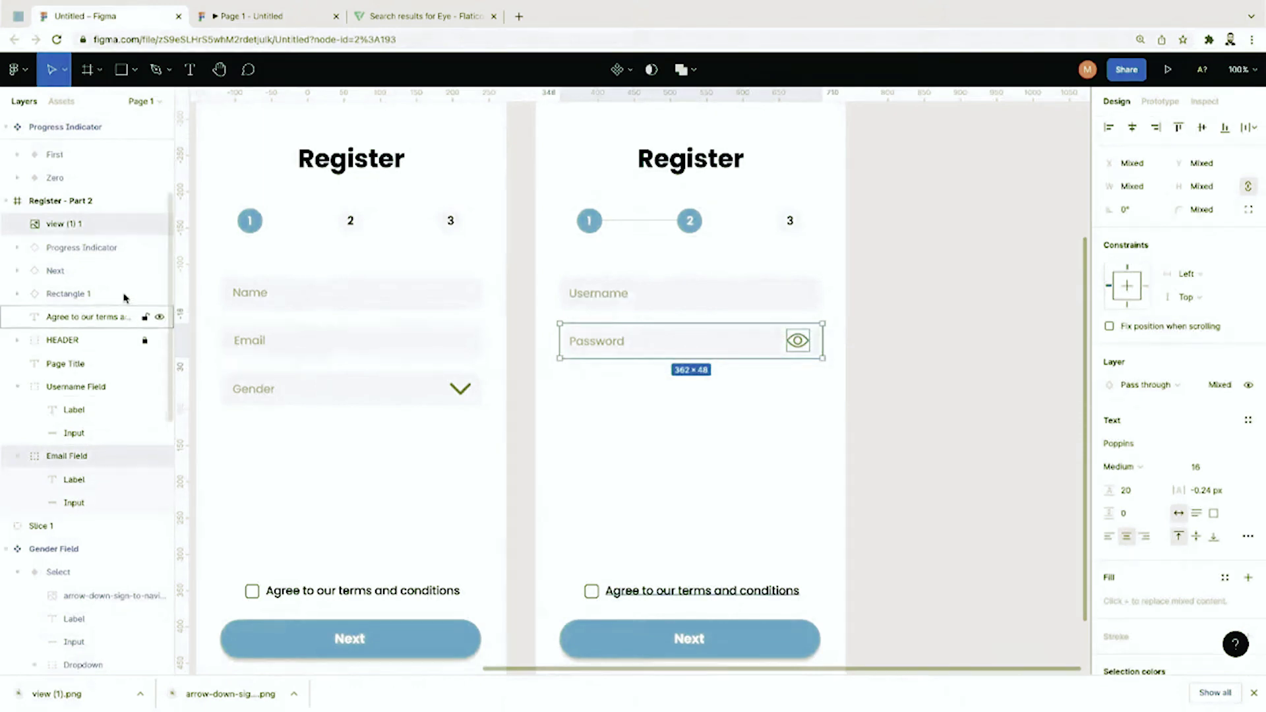
Step: Move the eye layer into the Email Field group and rename the group 'Password Field'
click(285, 417)
click(71, 224)
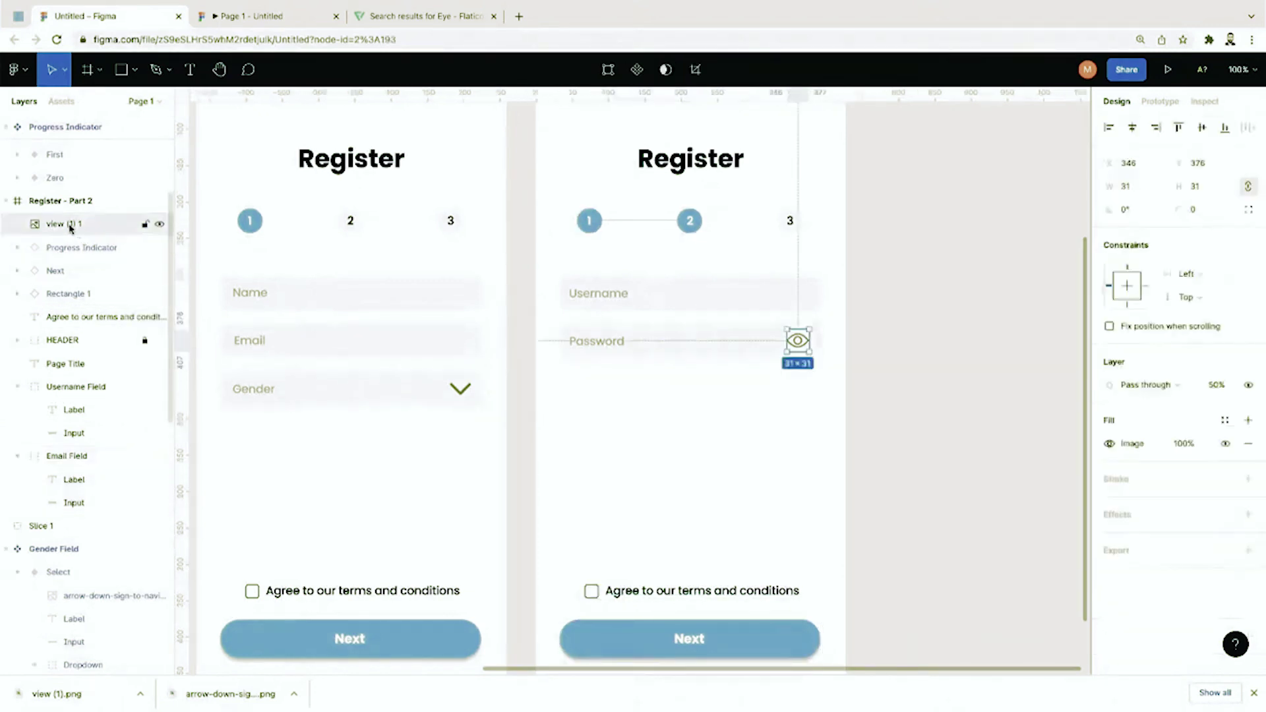
drag(71, 227, 76, 472)
click(73, 436)
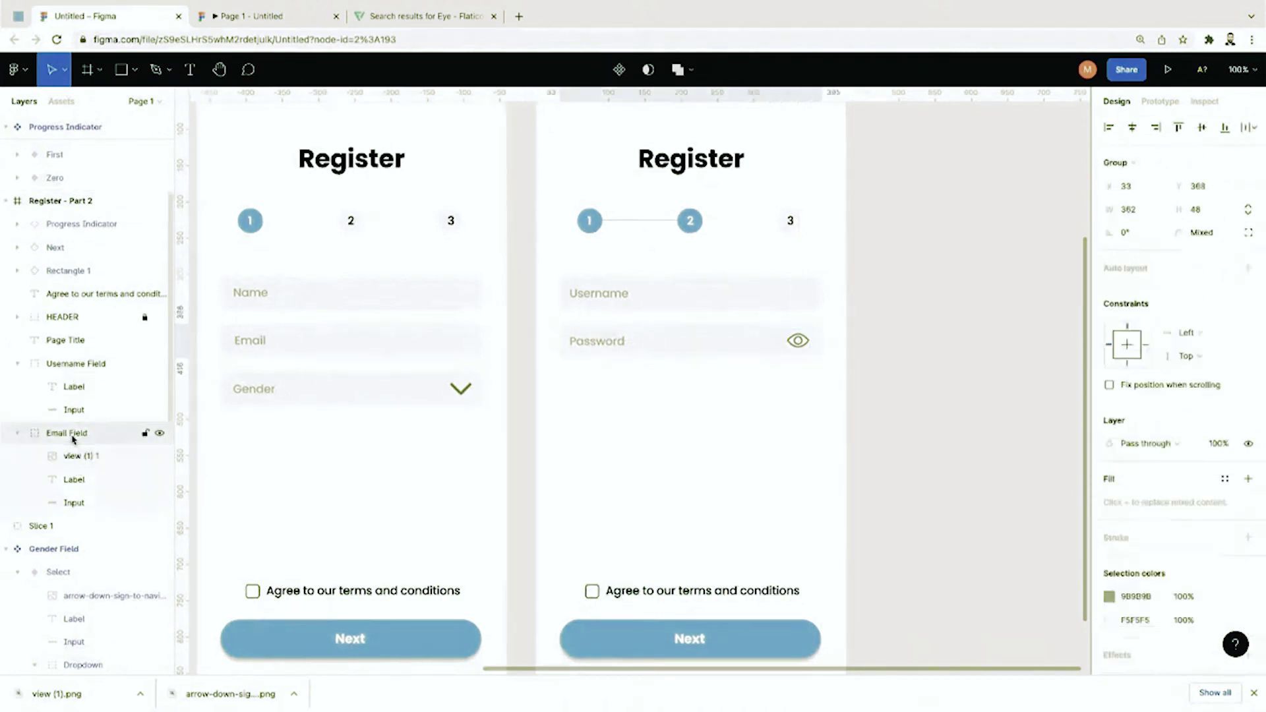
double_click(67, 435)
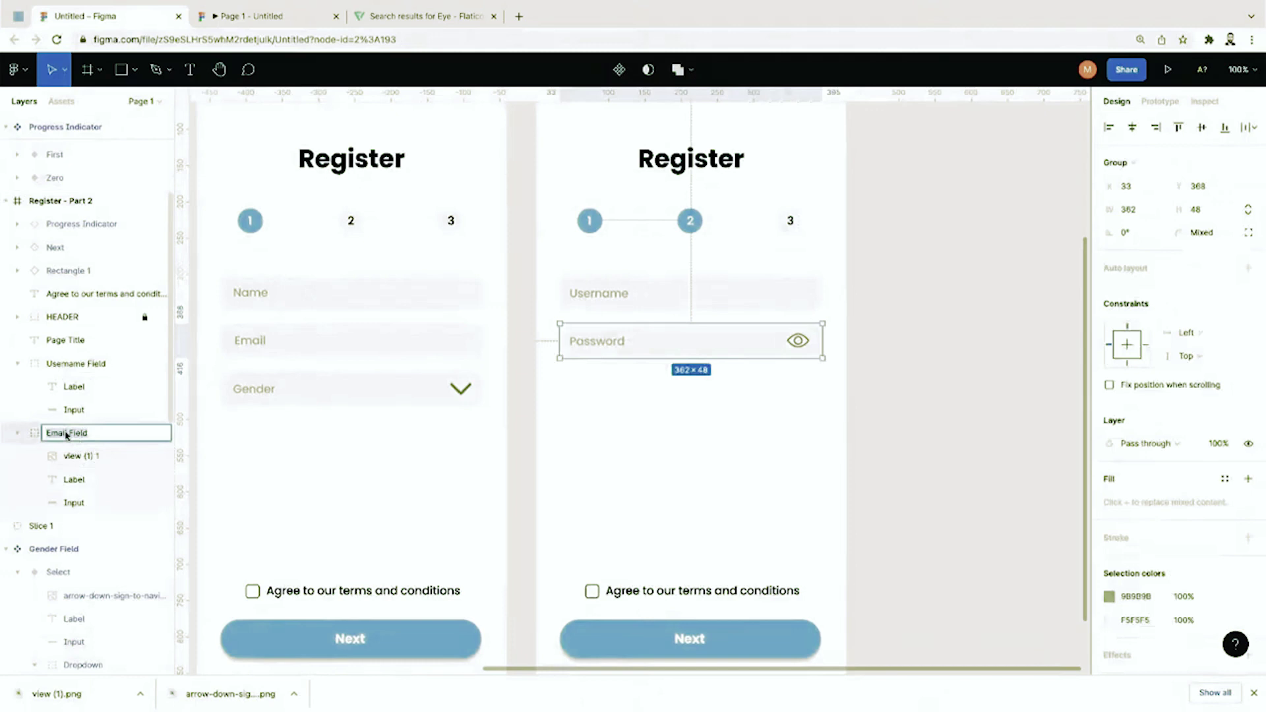
text(Password Field)
key(Return)
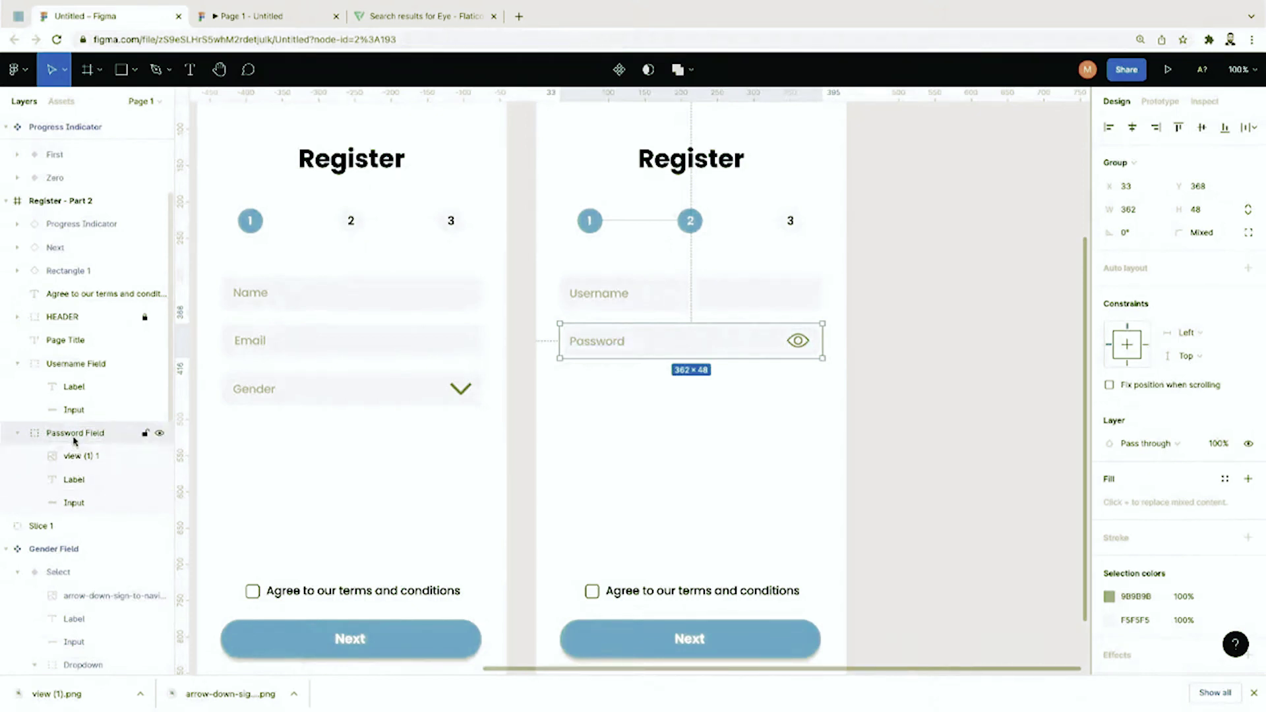
click(75, 501)
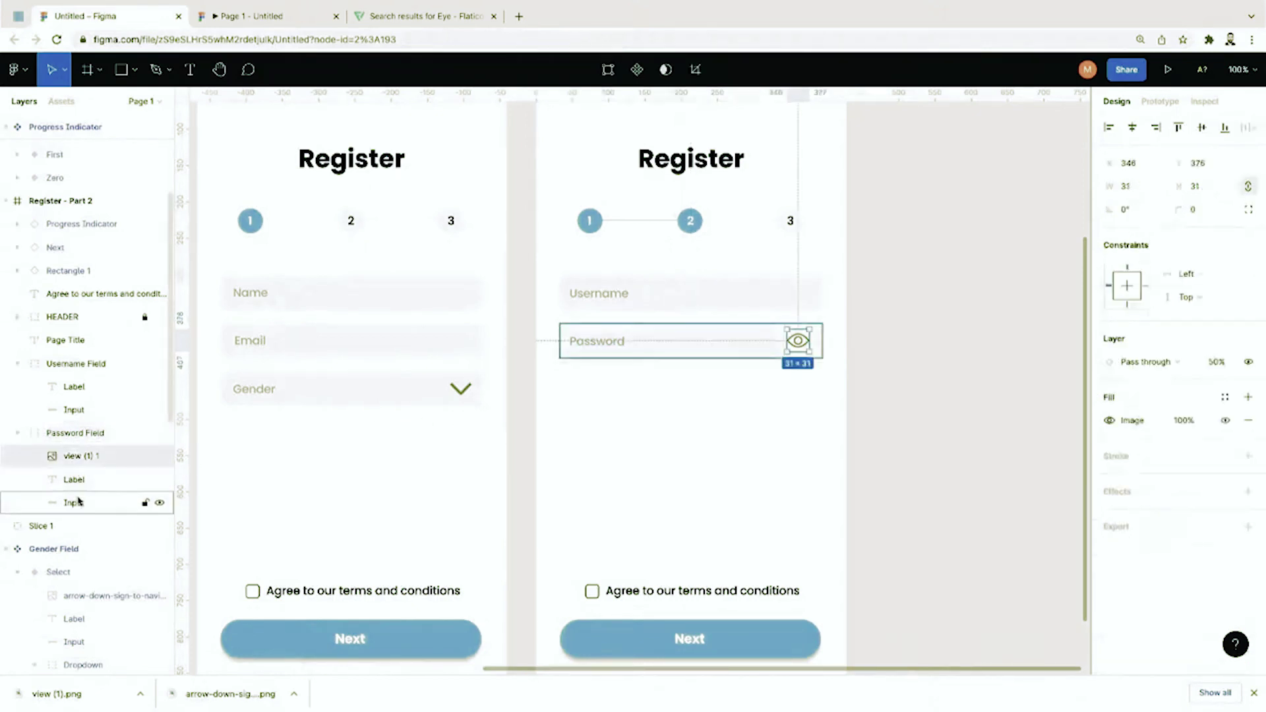
click(78, 485)
Step: Make the Password Field group a component with a second variant, using Ctrl+Alt+K
click(572, 393)
click(795, 337)
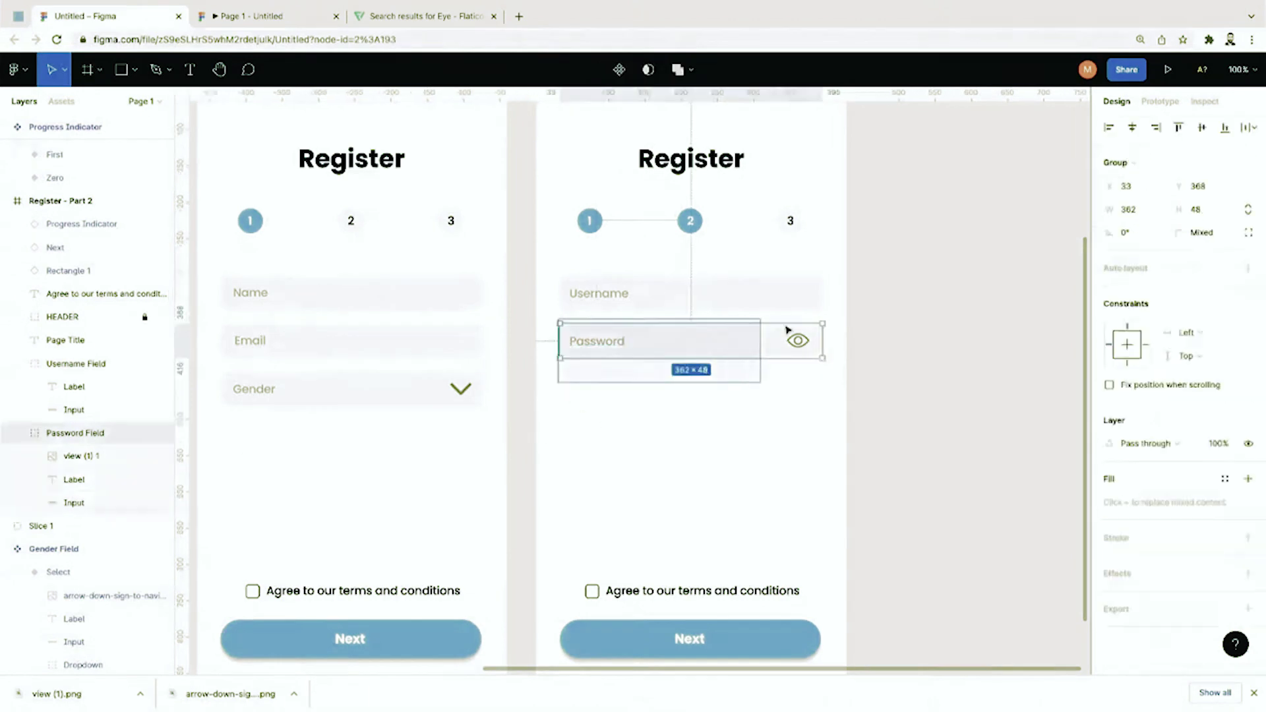
key(ctrl+alt+k)
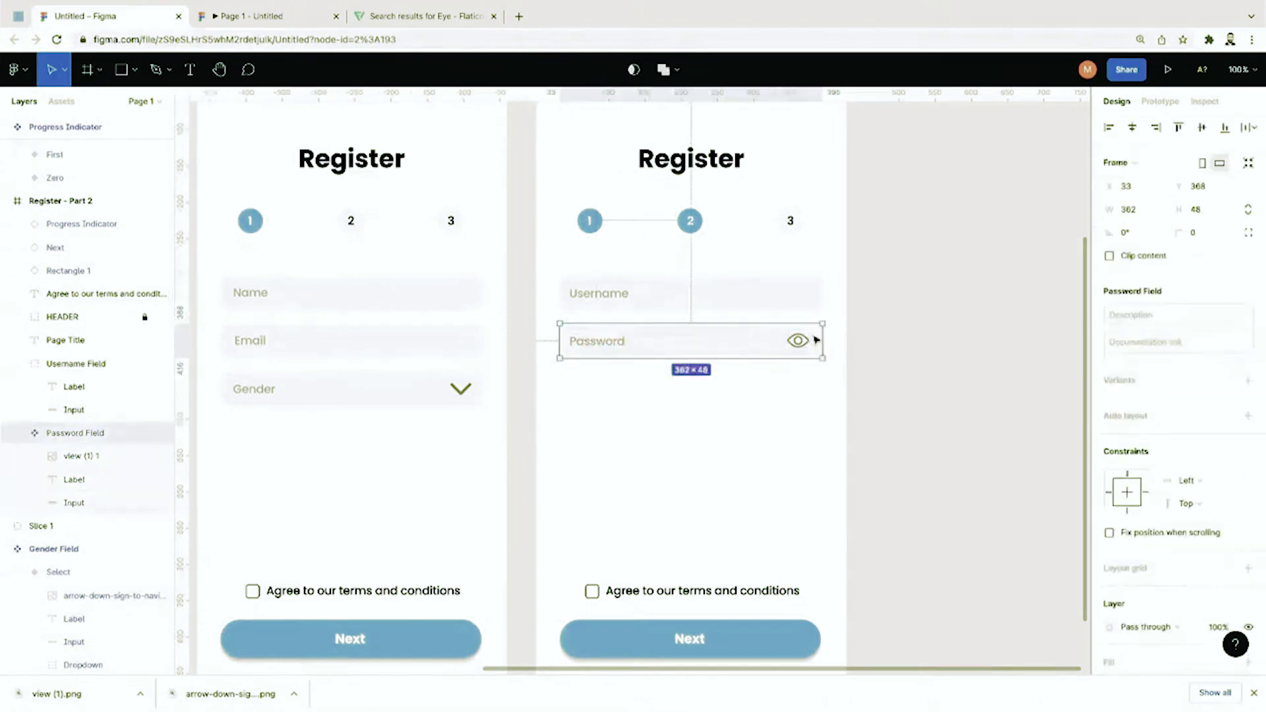
click(1249, 380)
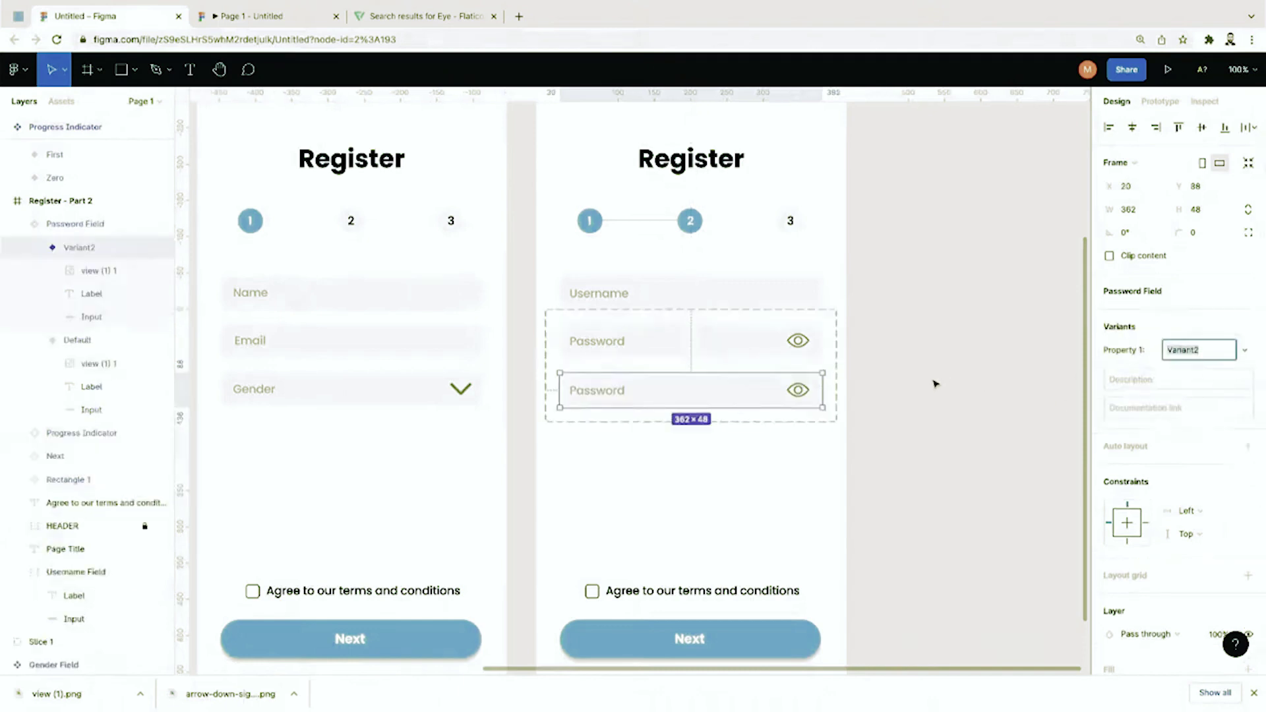
Step: Position the Password Field component set to the right of the second Register screen
click(848, 376)
drag(848, 377, 1077, 350)
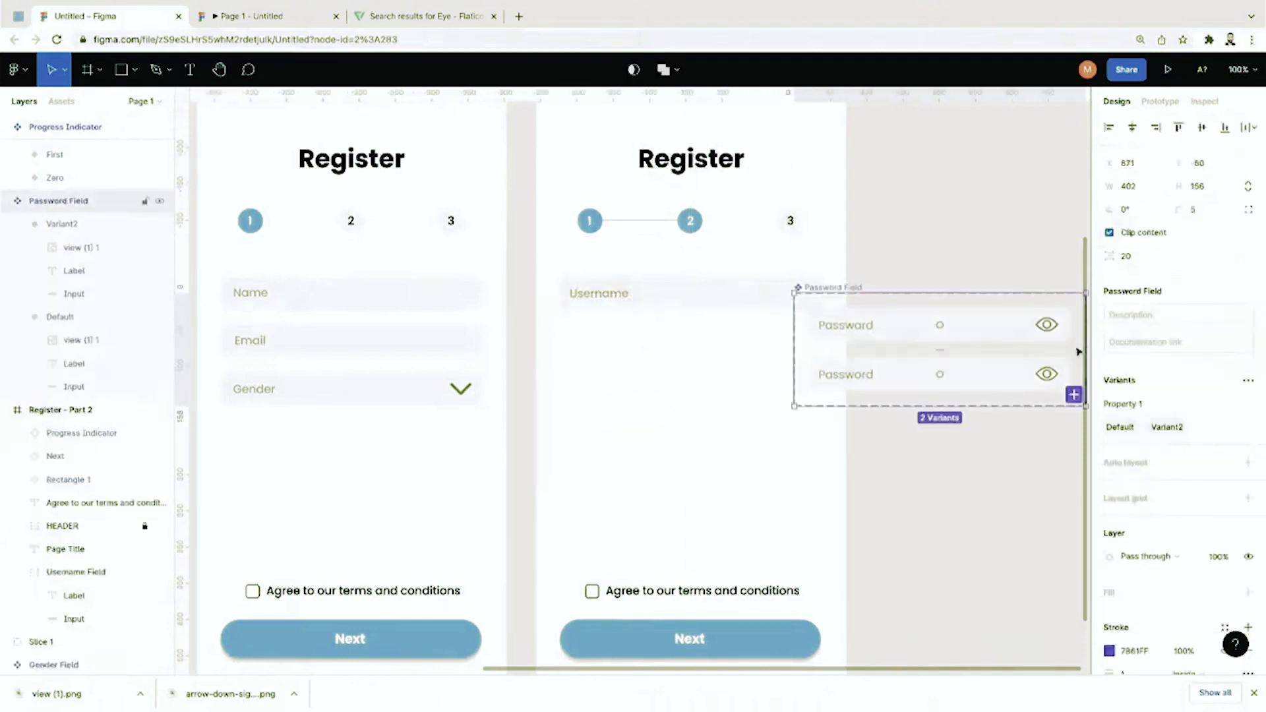
key(ctrl+minus)
mouse_move(851, 368)
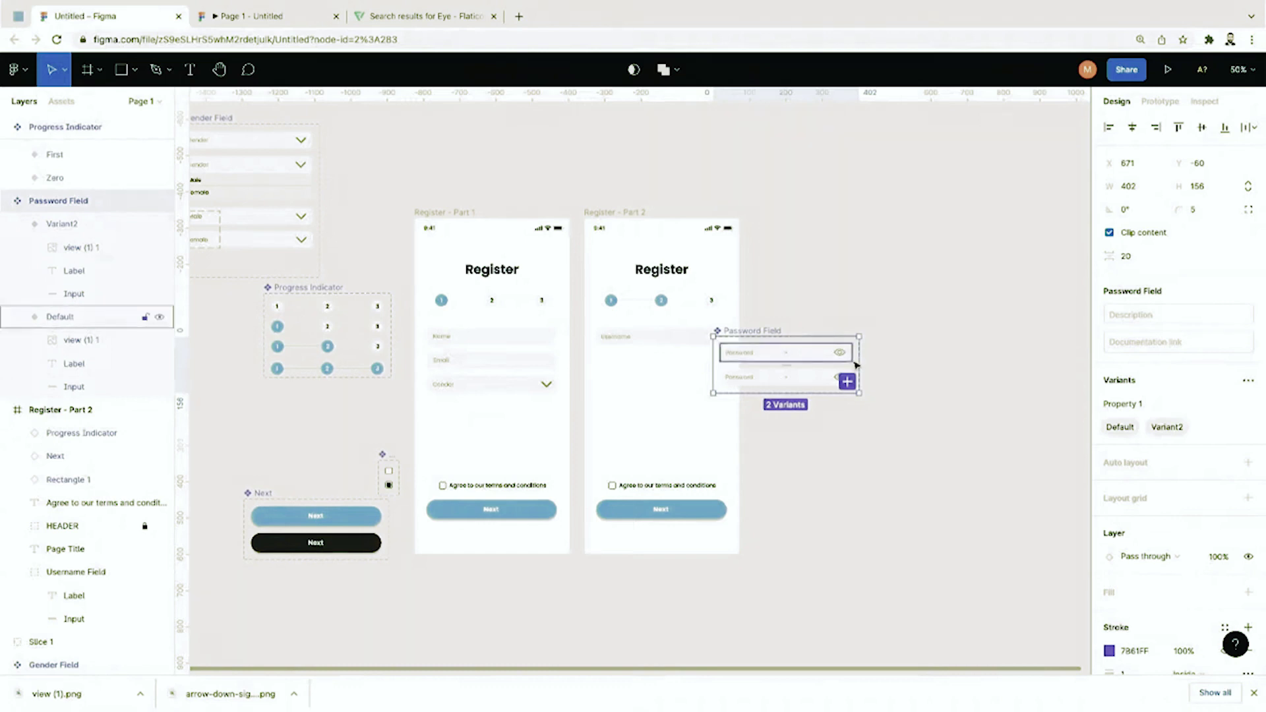
drag(856, 367, 914, 355)
key(ctrl+plus)
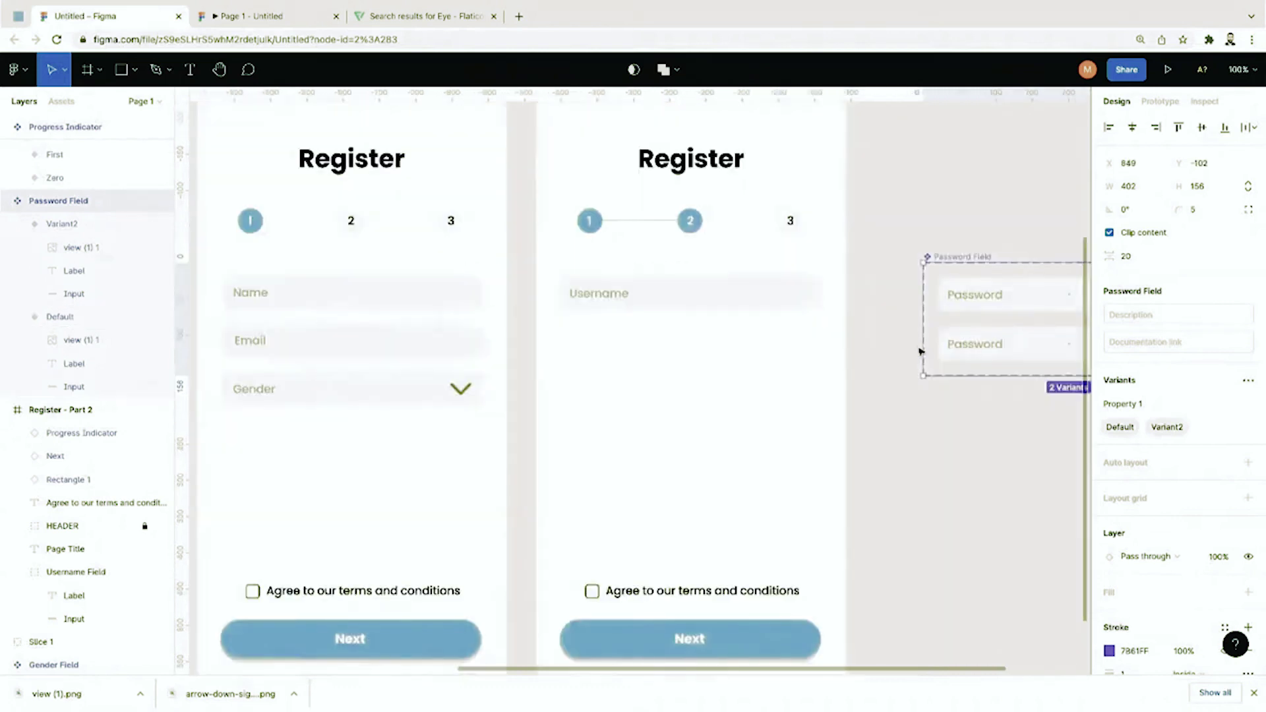
scroll(921, 352, right, 3)
click(858, 209)
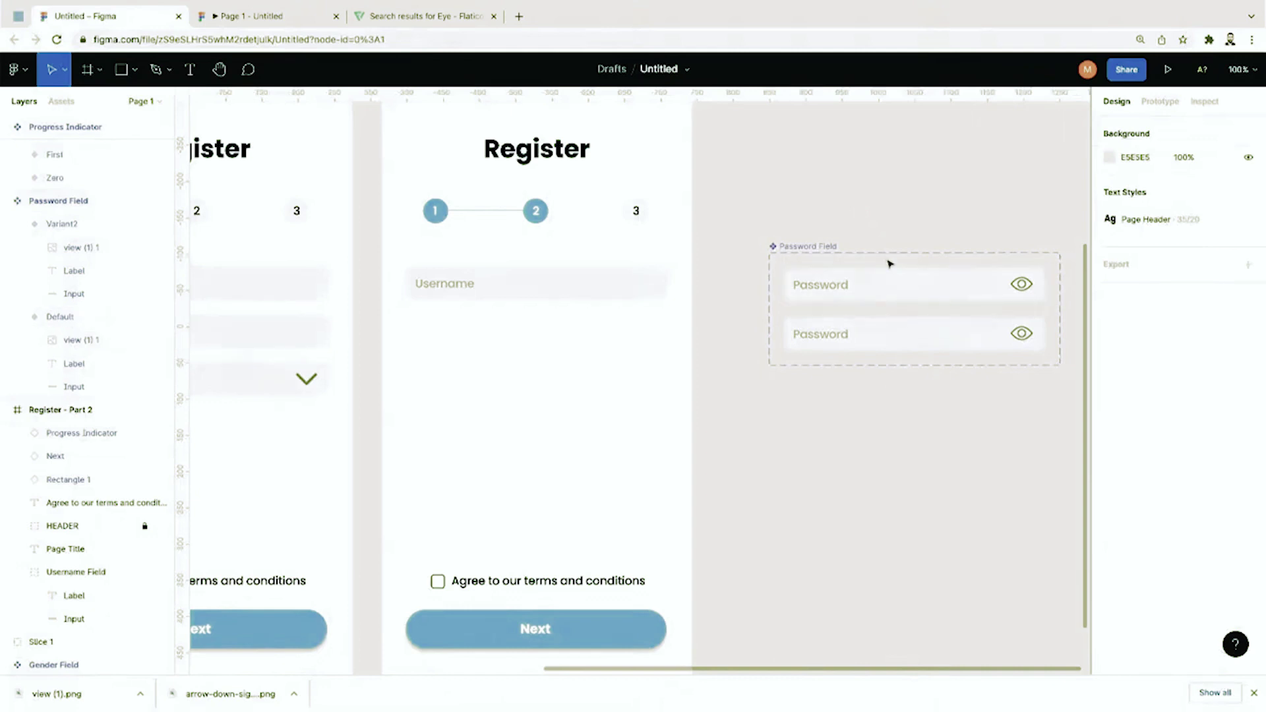
scroll(888, 261, up, 5)
scroll(889, 263, right, 2)
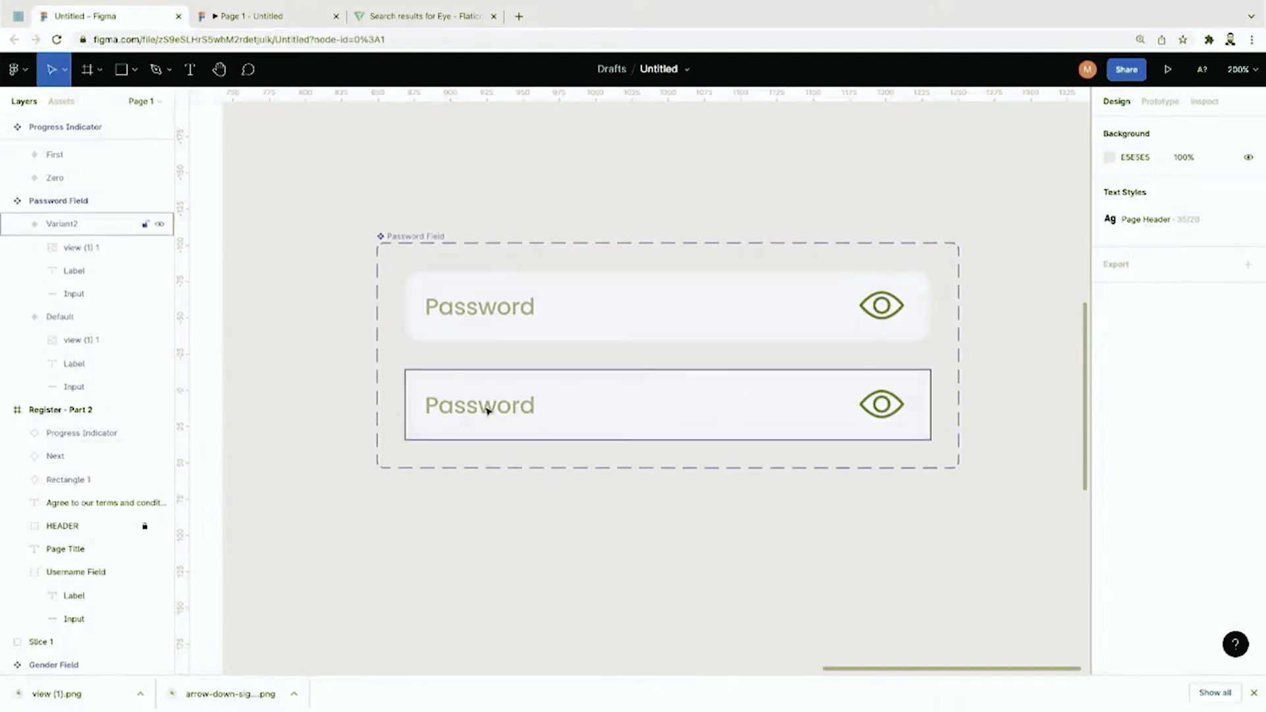
click(574, 395)
click(59, 316)
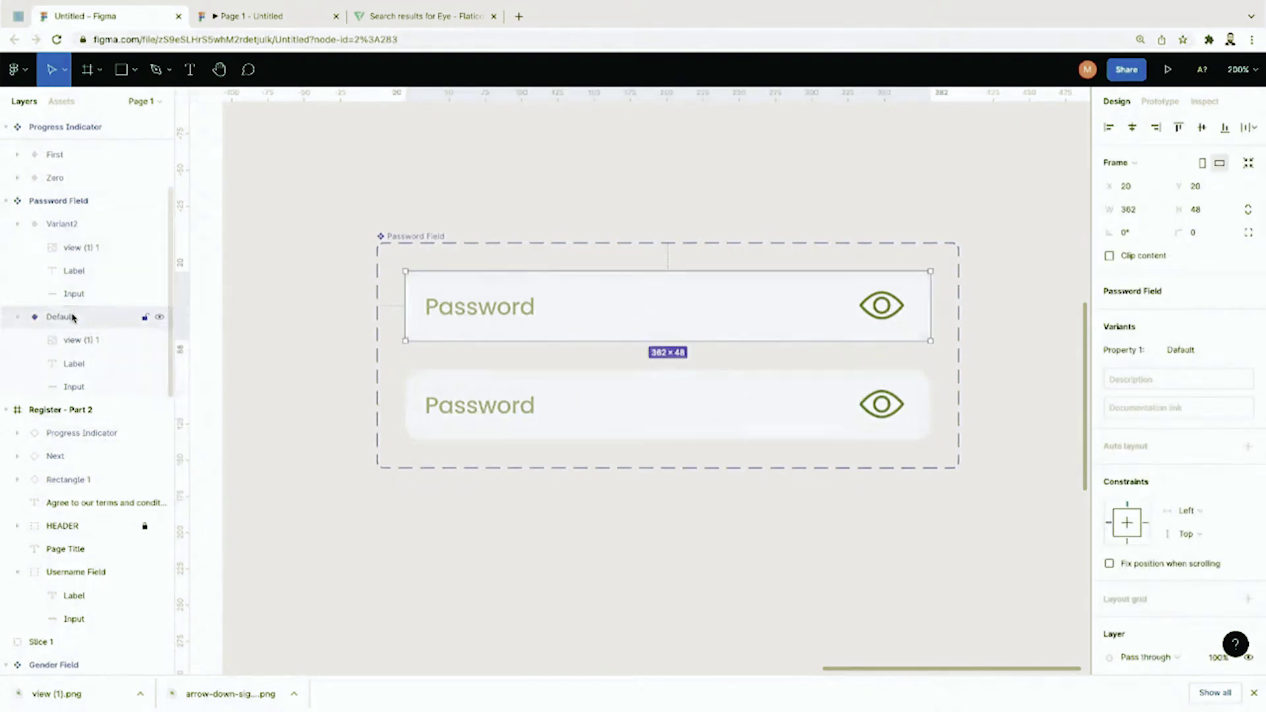
Step: Rename the variants State=Default and State=Typing, and delete the Typing variant's Password label
click(68, 226)
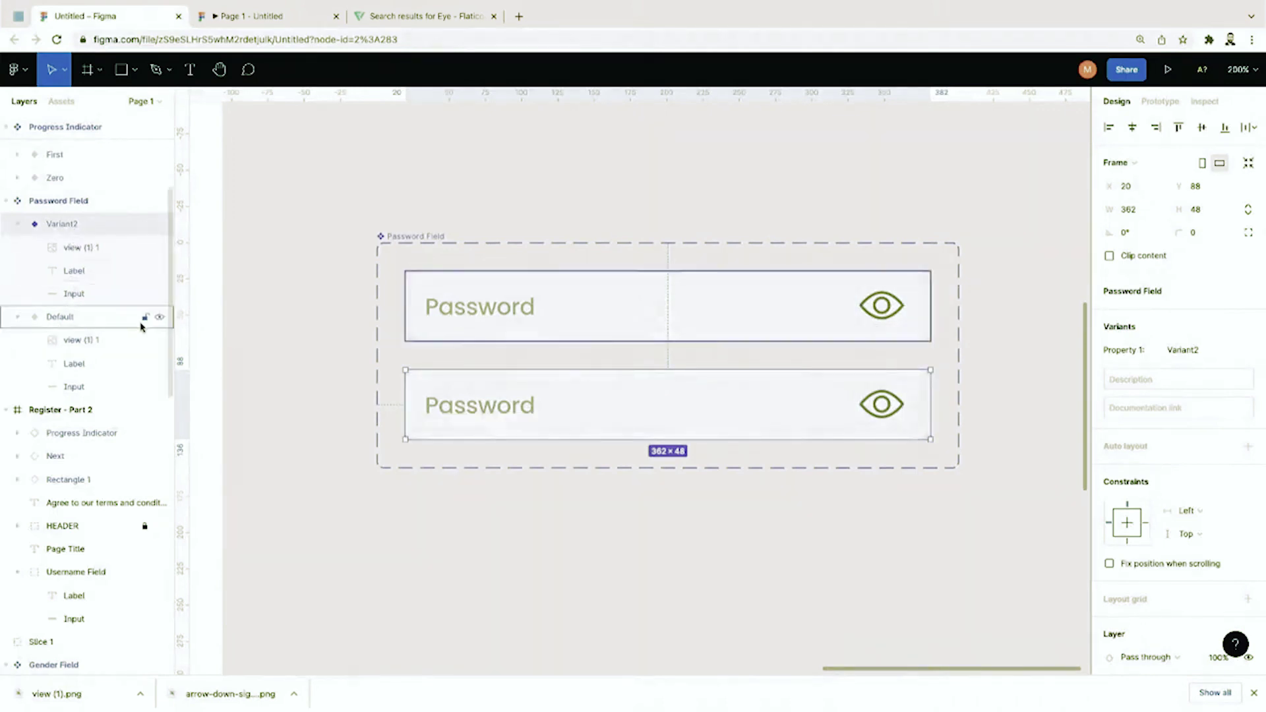
double_click(63, 318)
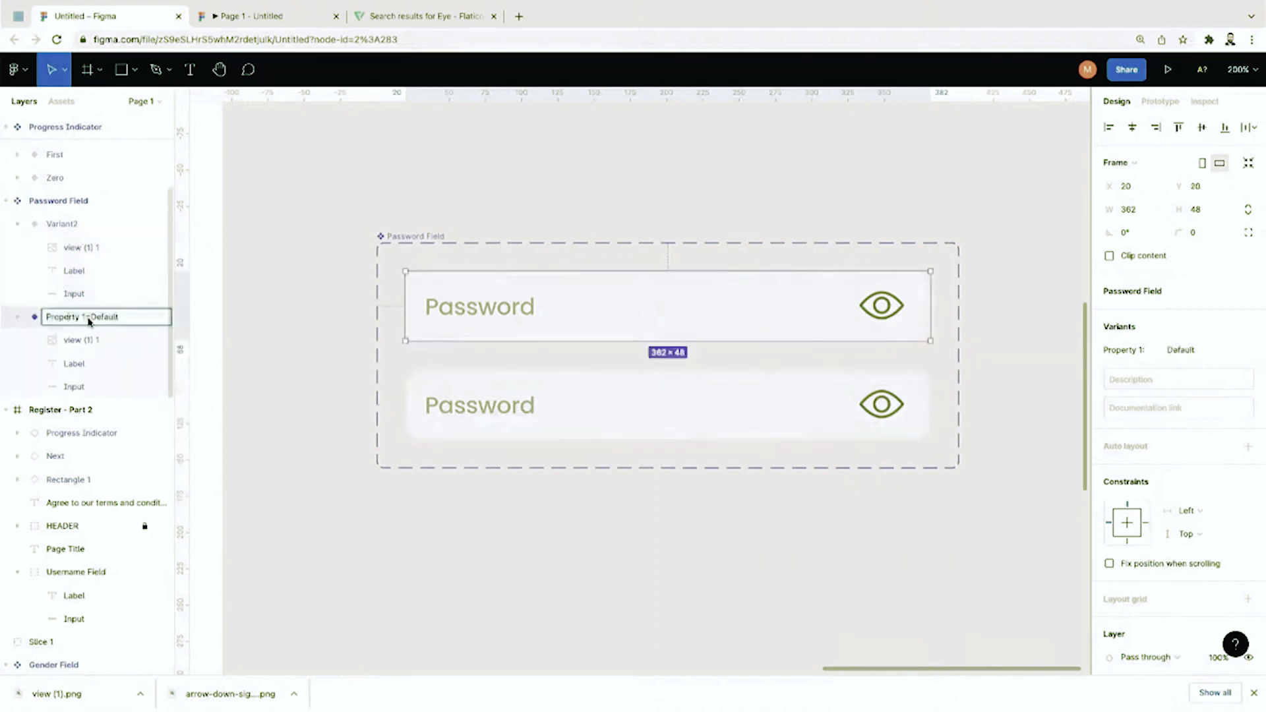
text(State=Default)
double_click(69, 223)
text(State=)
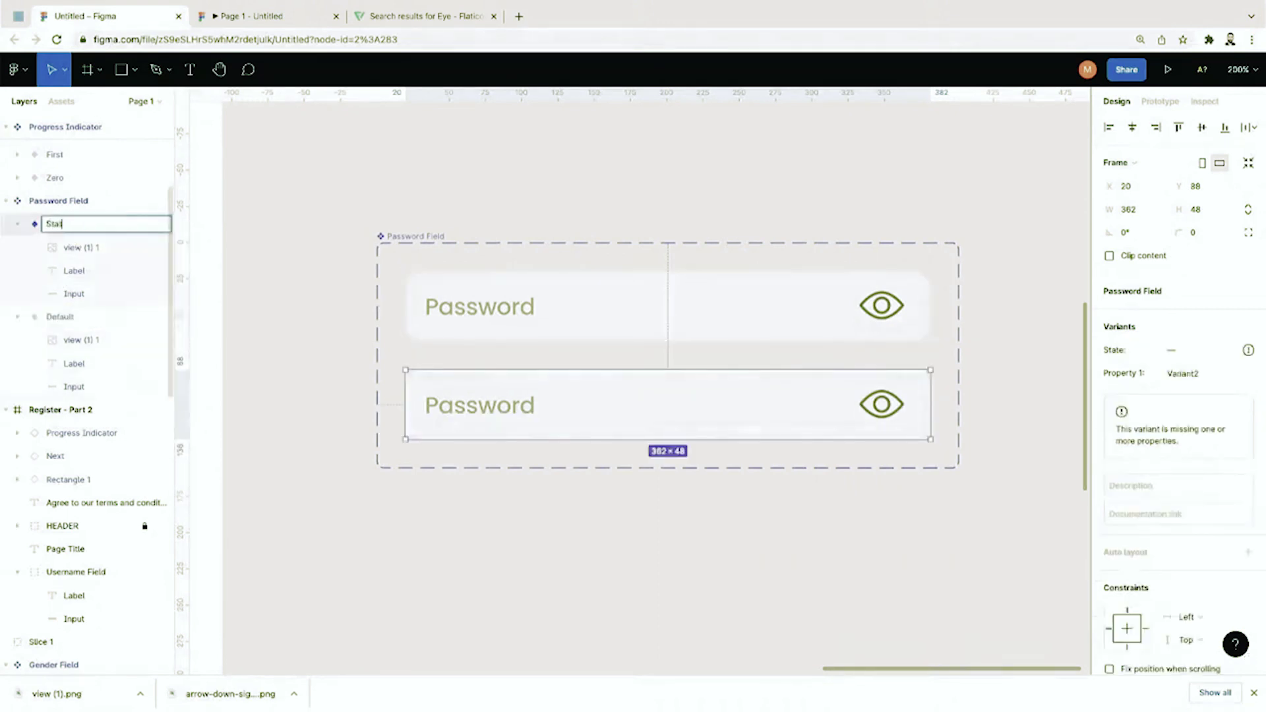
text(Typing)
key(Return)
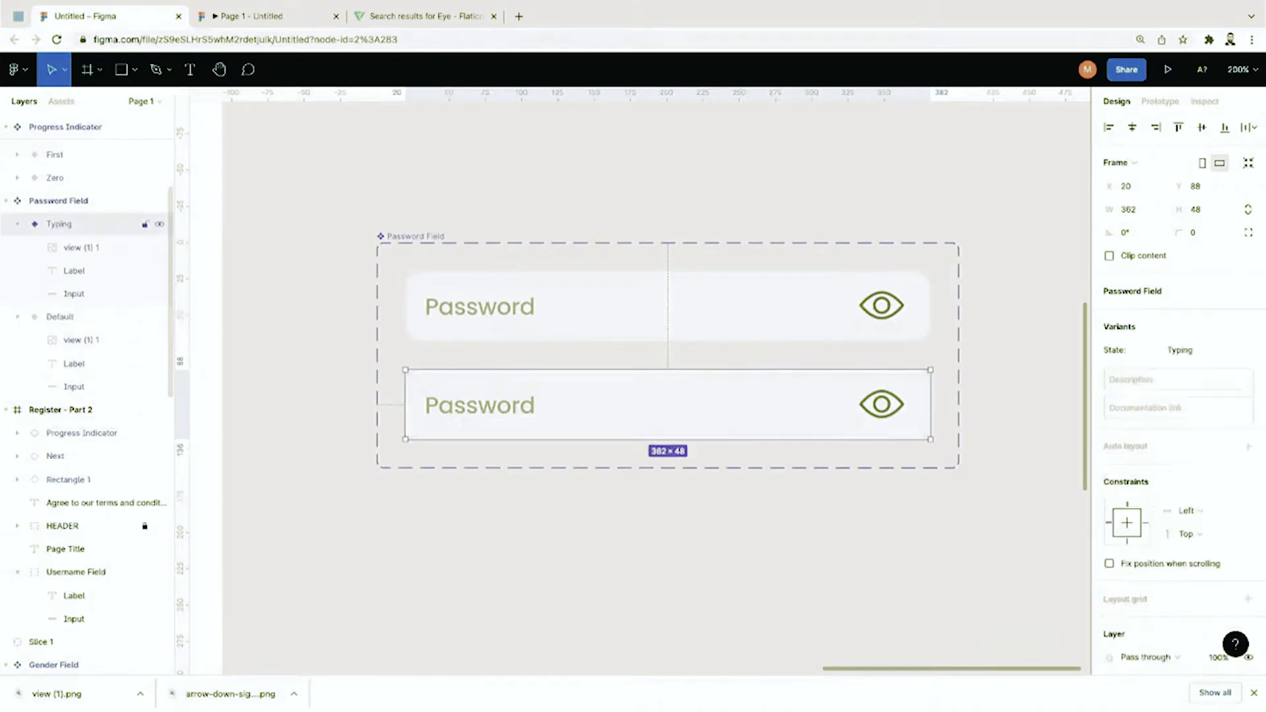
click(478, 411)
key(Delete)
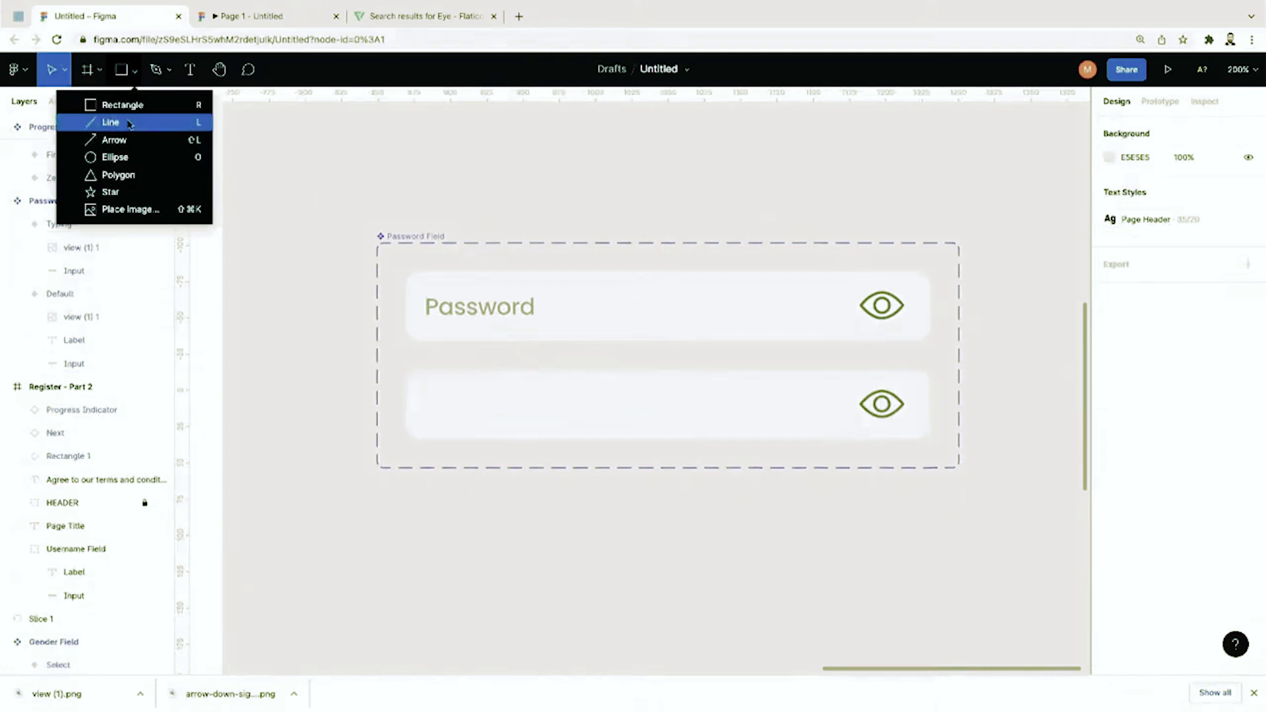
Step: Draw a vertical caret line with stroke weight 2 in the Typing variant's input
click(129, 124)
drag(440, 381, 440, 431)
key(ctrl+plus)
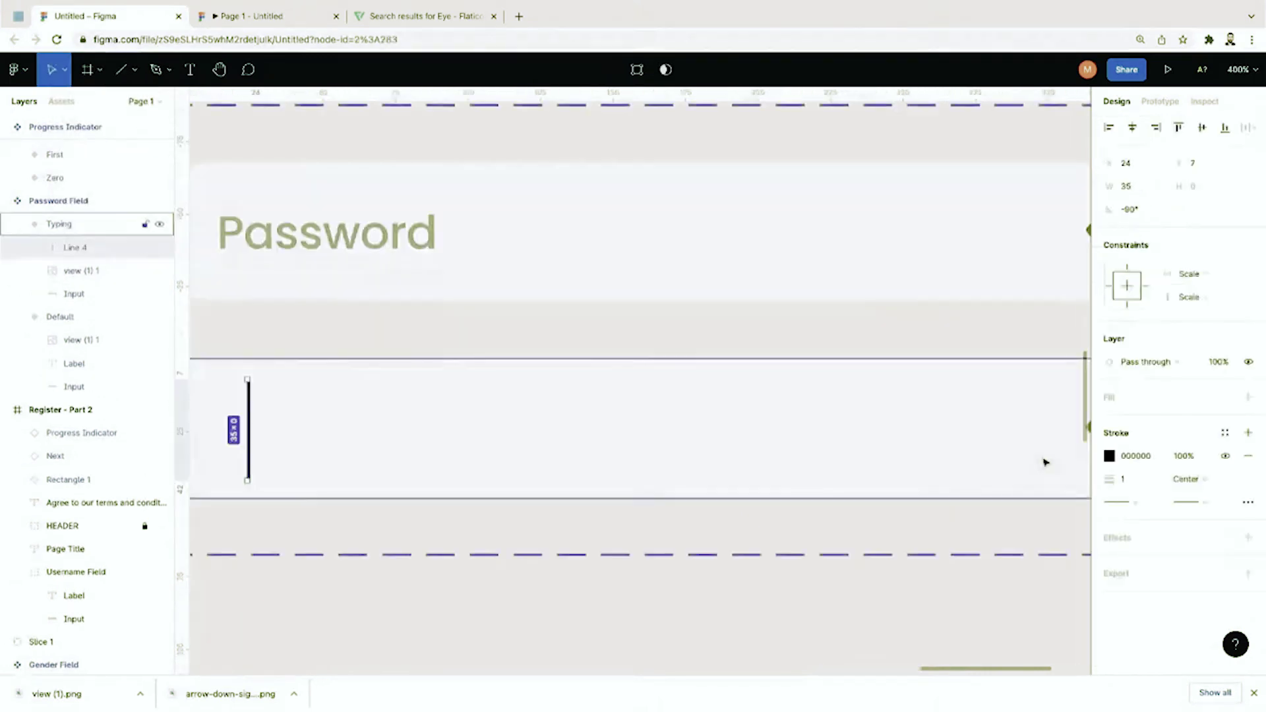
click(1131, 481)
click(1135, 505)
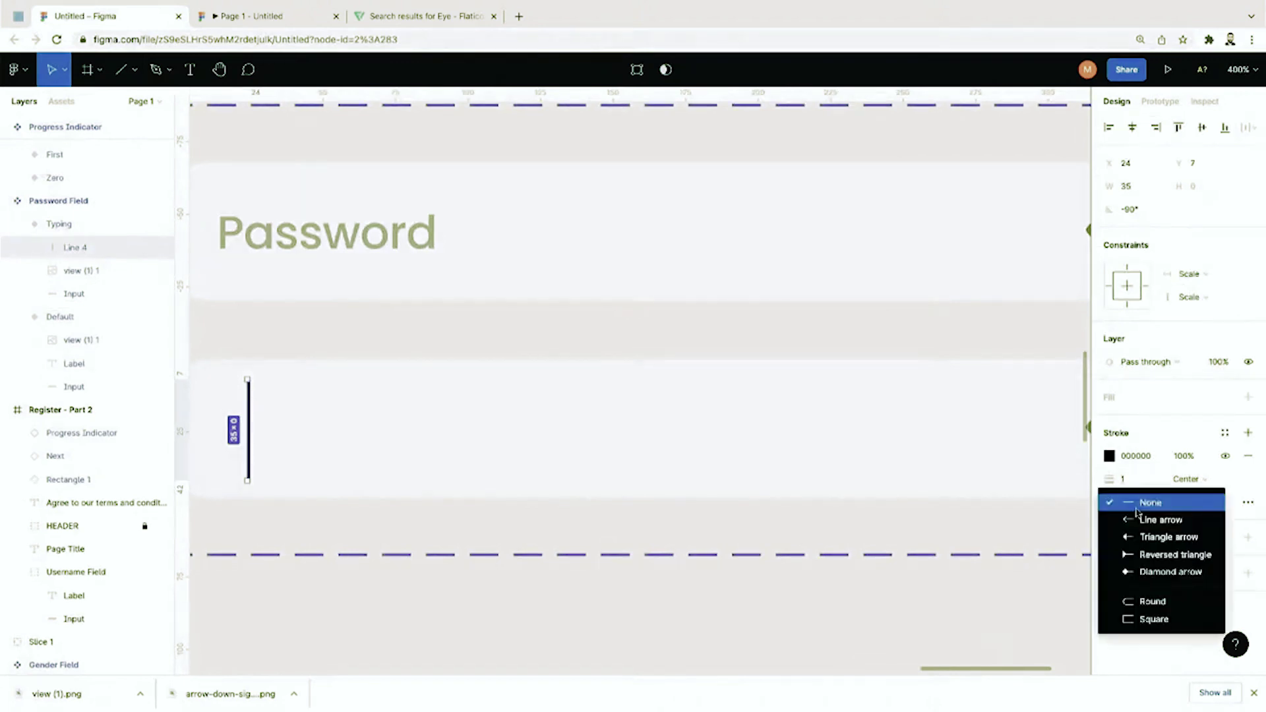
click(1129, 484)
text(2)
key(Return)
Step: Nudge the caret line left, shorten it from the top, and view the Typing variant at 200%
scroll(690, 450, left, 3)
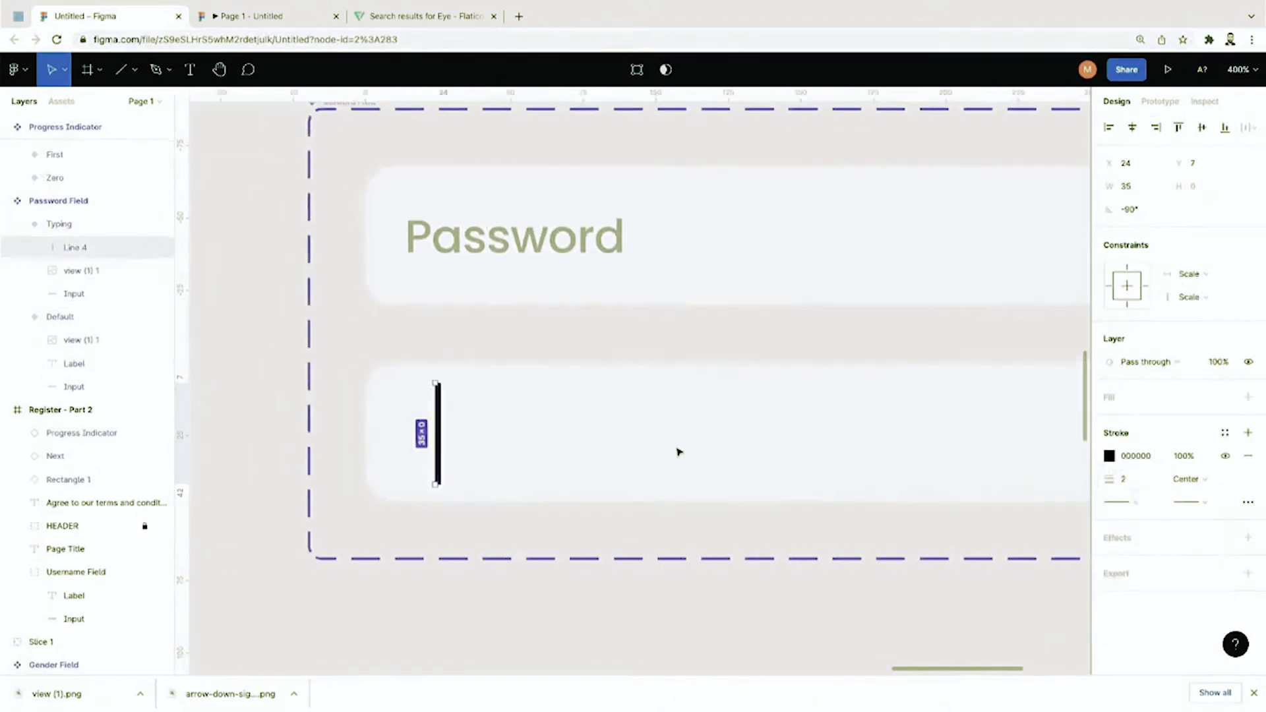
drag(438, 448, 429, 446)
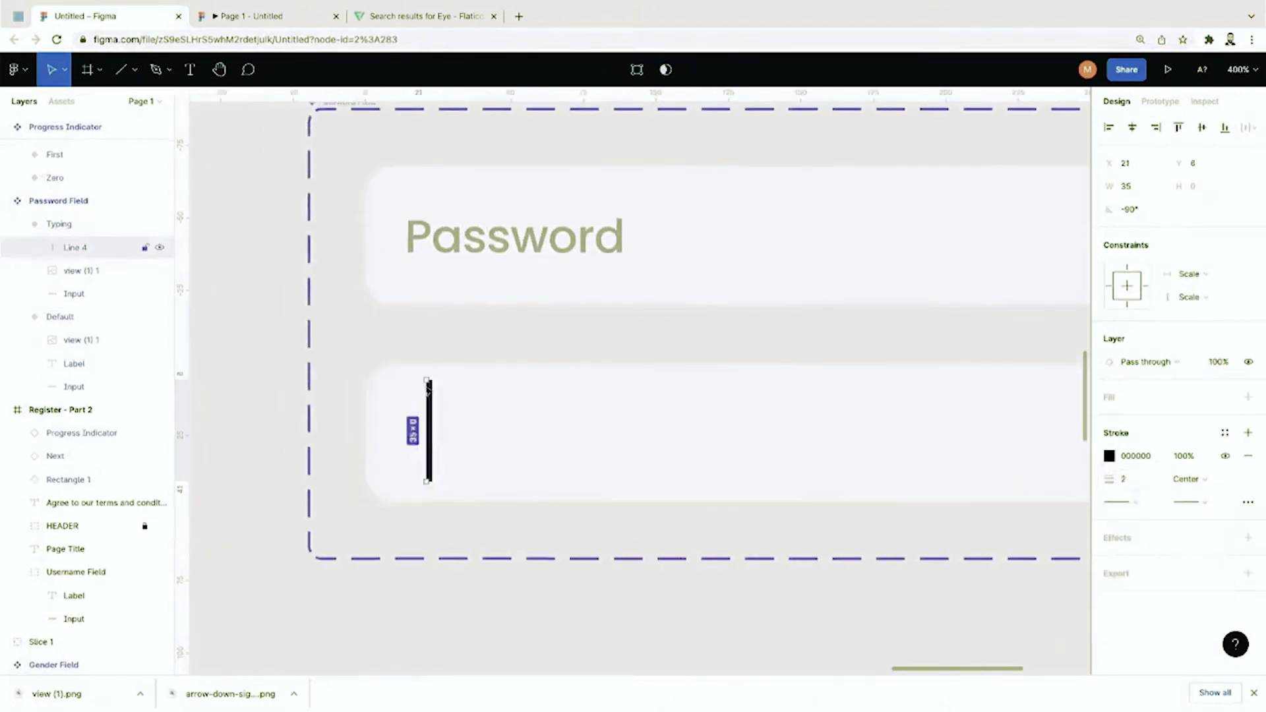
drag(425, 382, 426, 387)
click(492, 359)
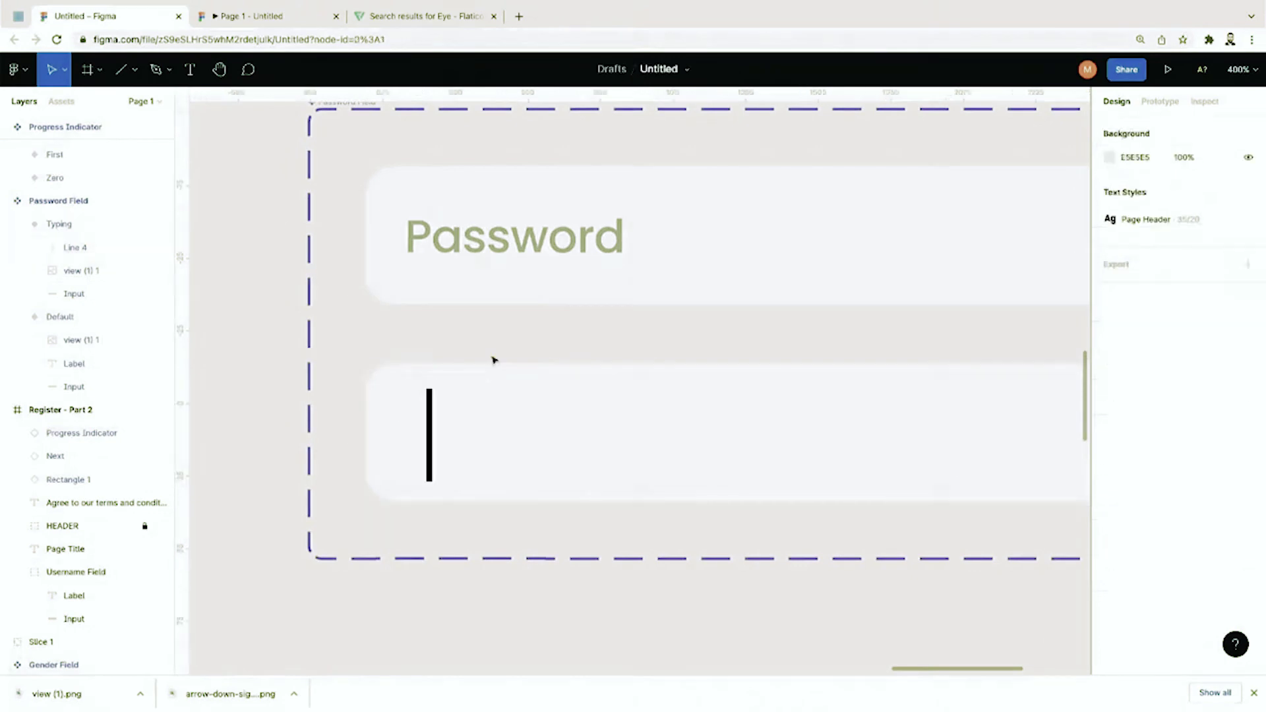
key(shift+0)
key(shift+equal)
key(shift+equal)
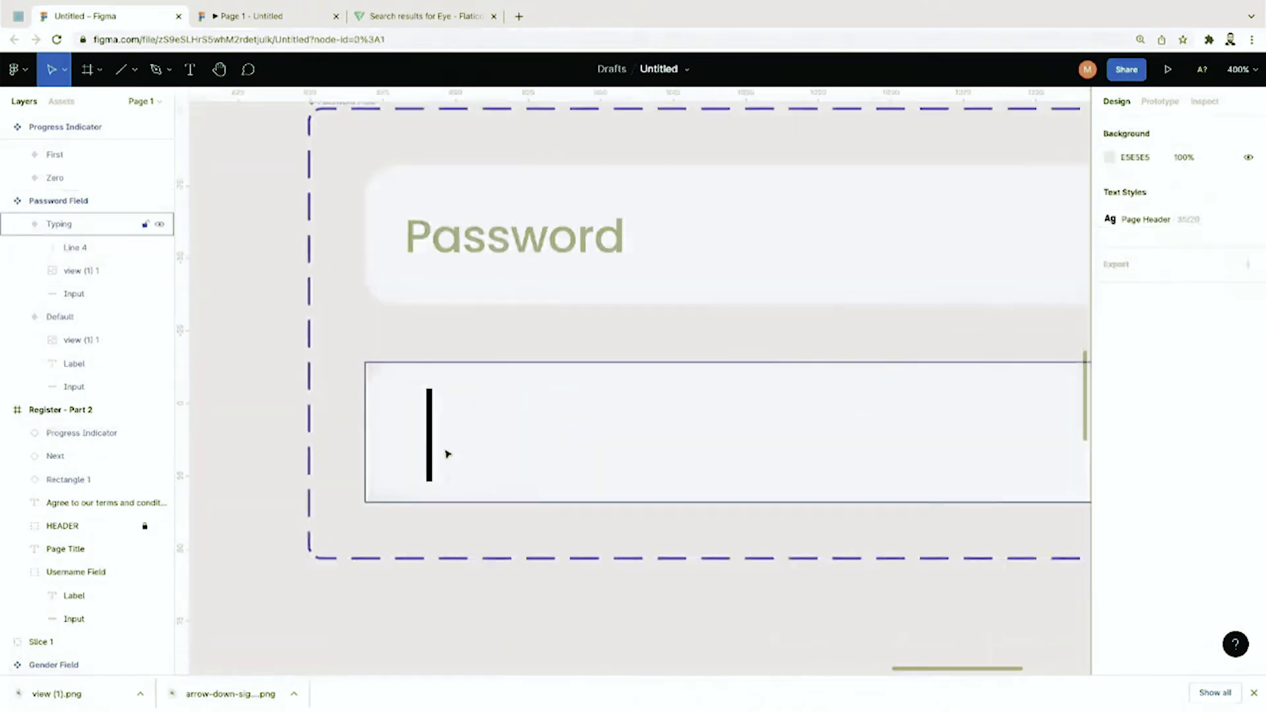
click(430, 465)
click(430, 465)
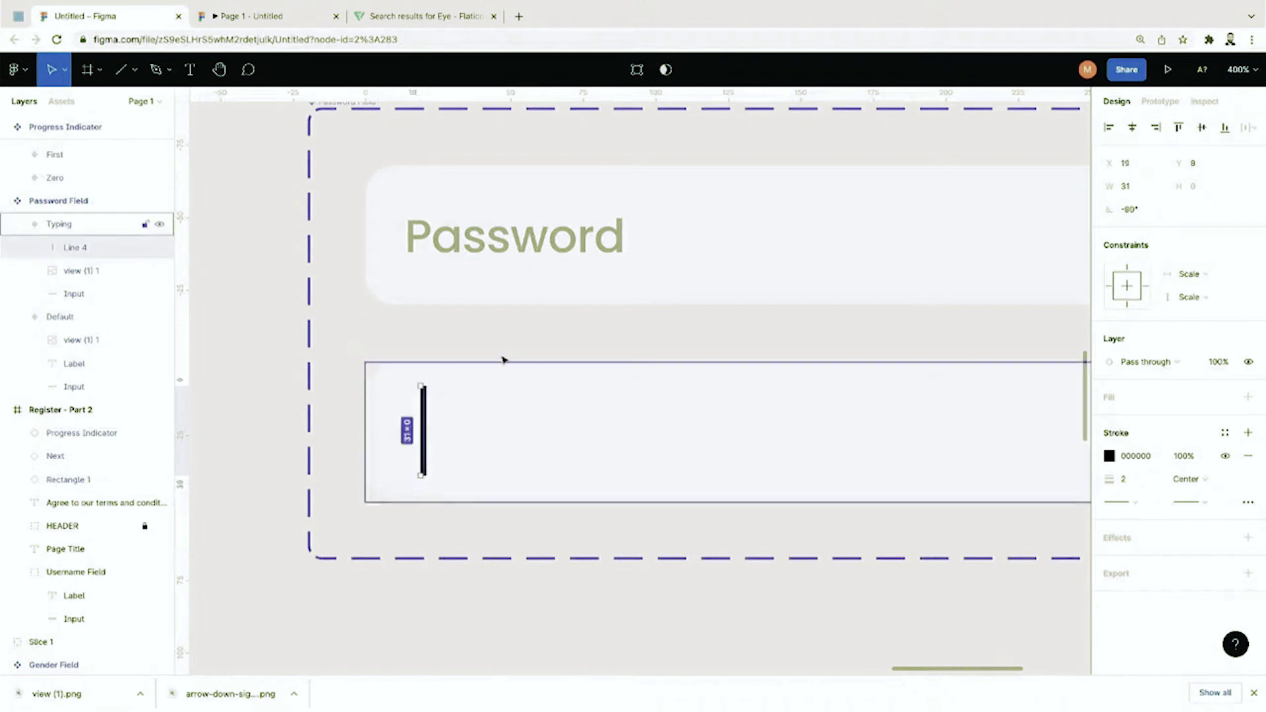
click(504, 359)
key(shift+0)
key(shift+equal)
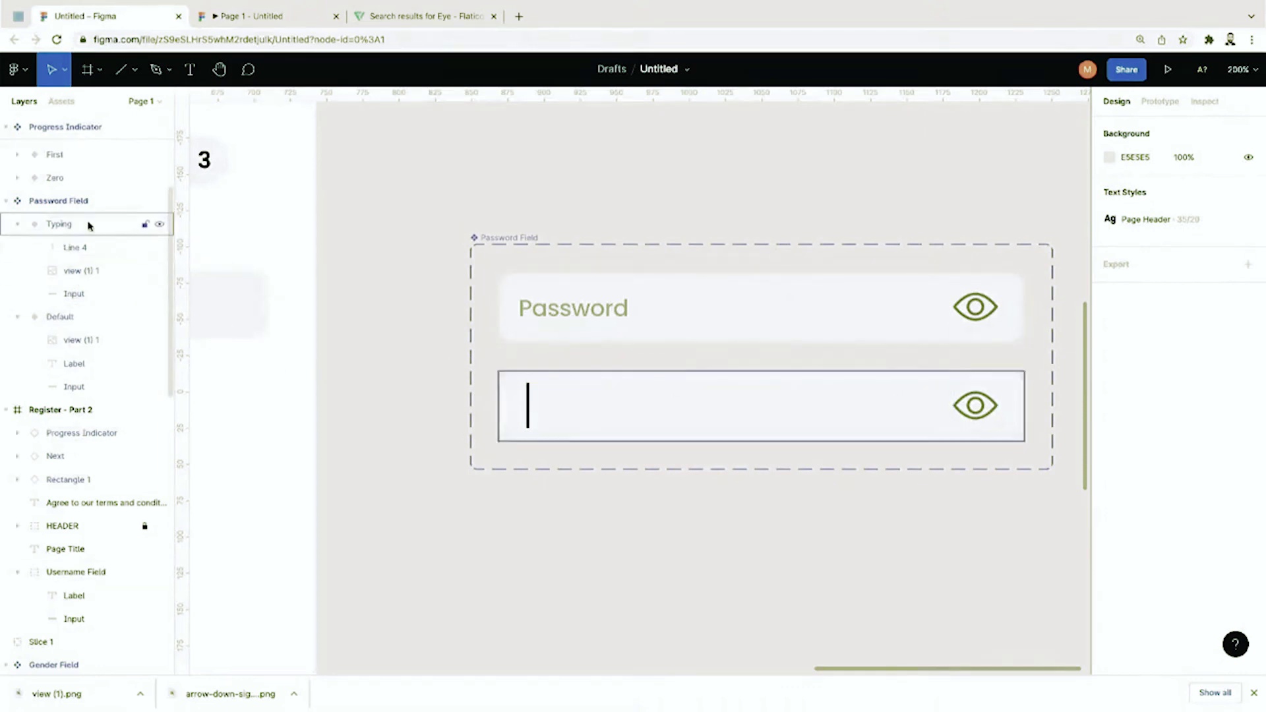
click(88, 224)
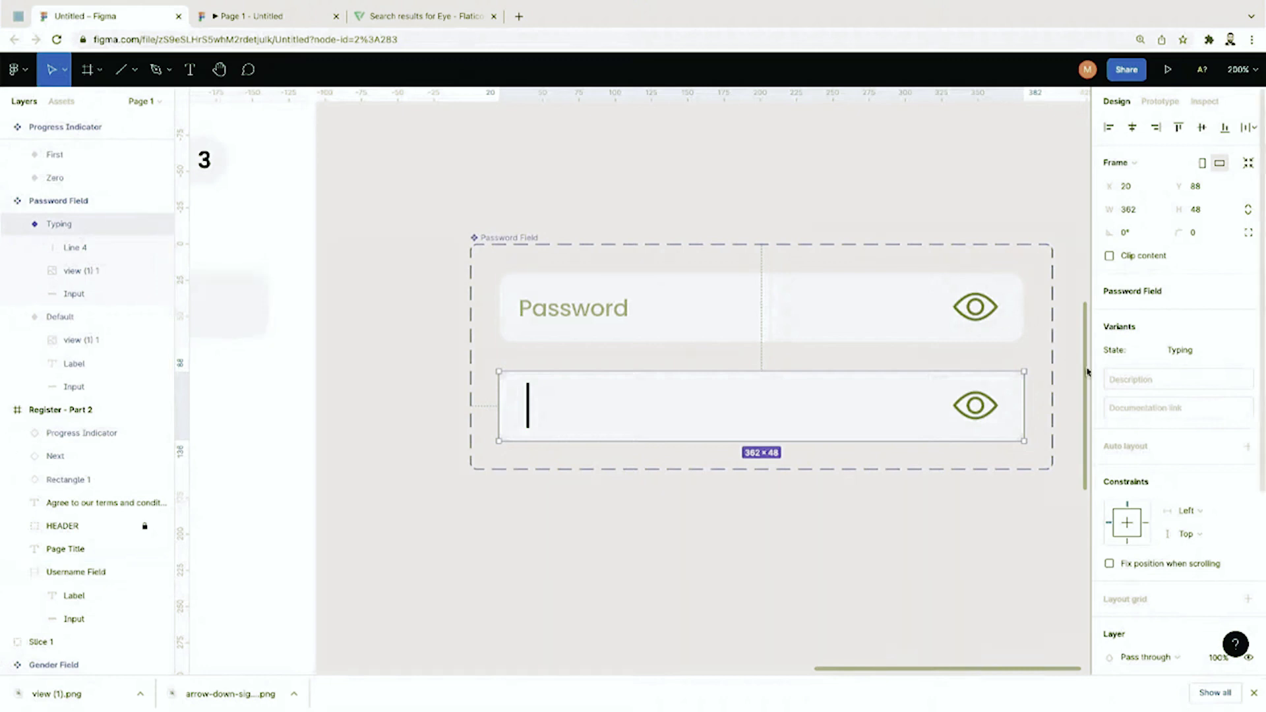
Step: Duplicate the Typing variant into a third row, enlarging the Password Field set to fit
click(73, 200)
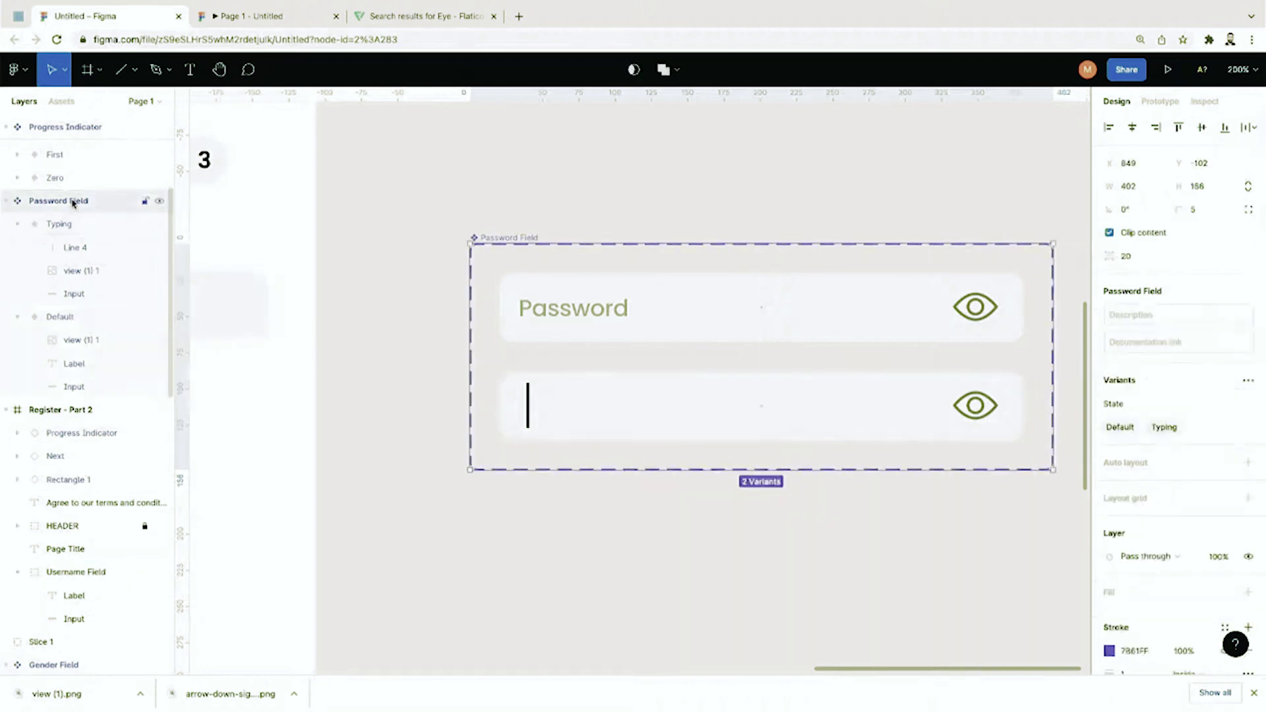
click(1248, 380)
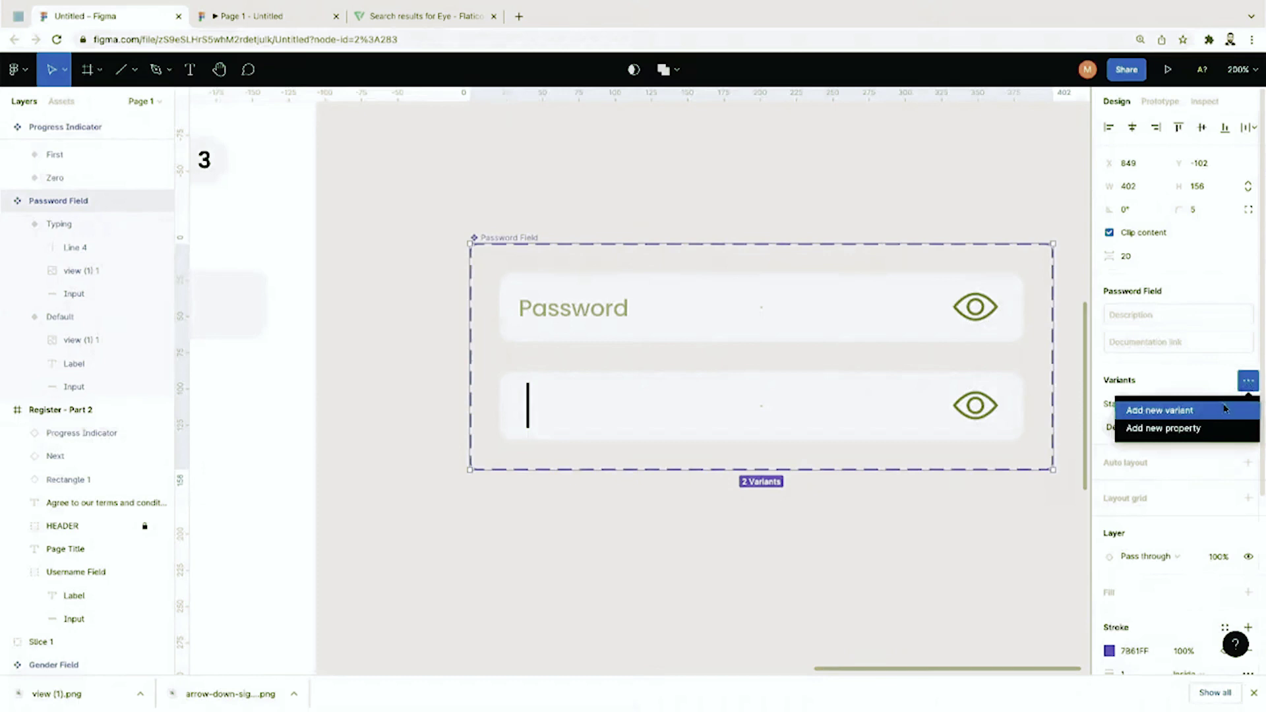
click(721, 180)
click(70, 224)
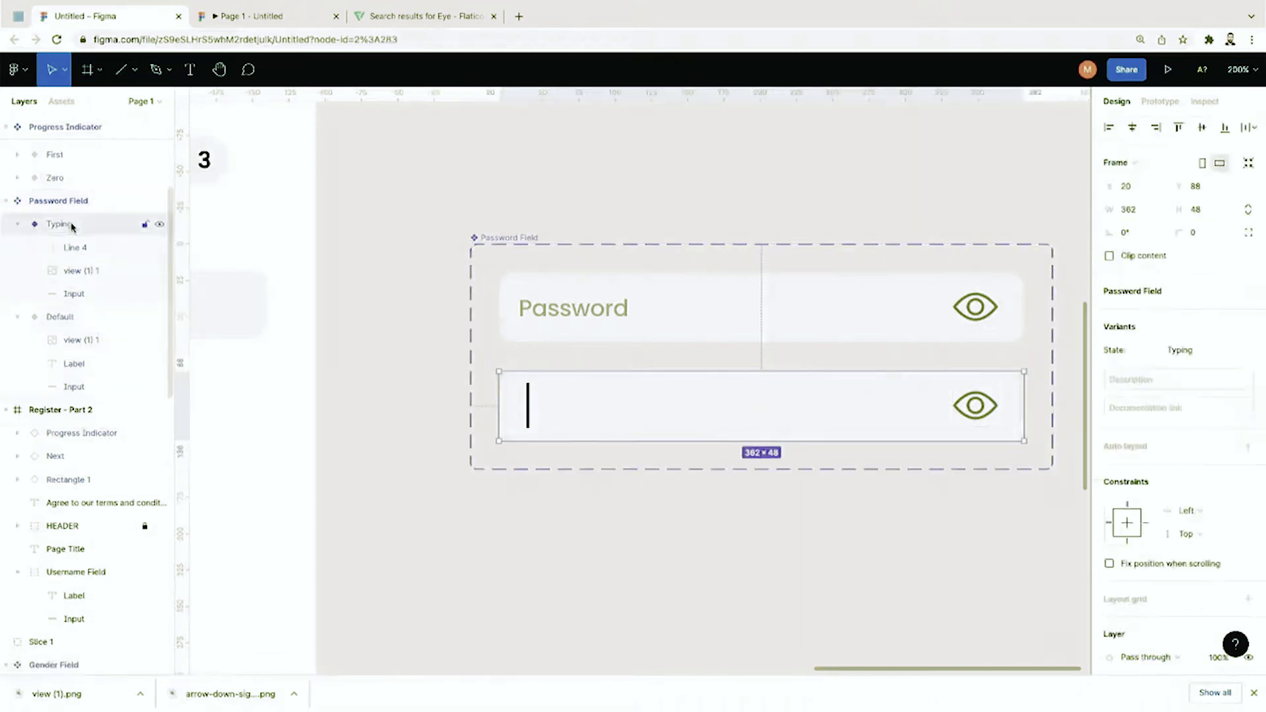
click(19, 226)
click(18, 247)
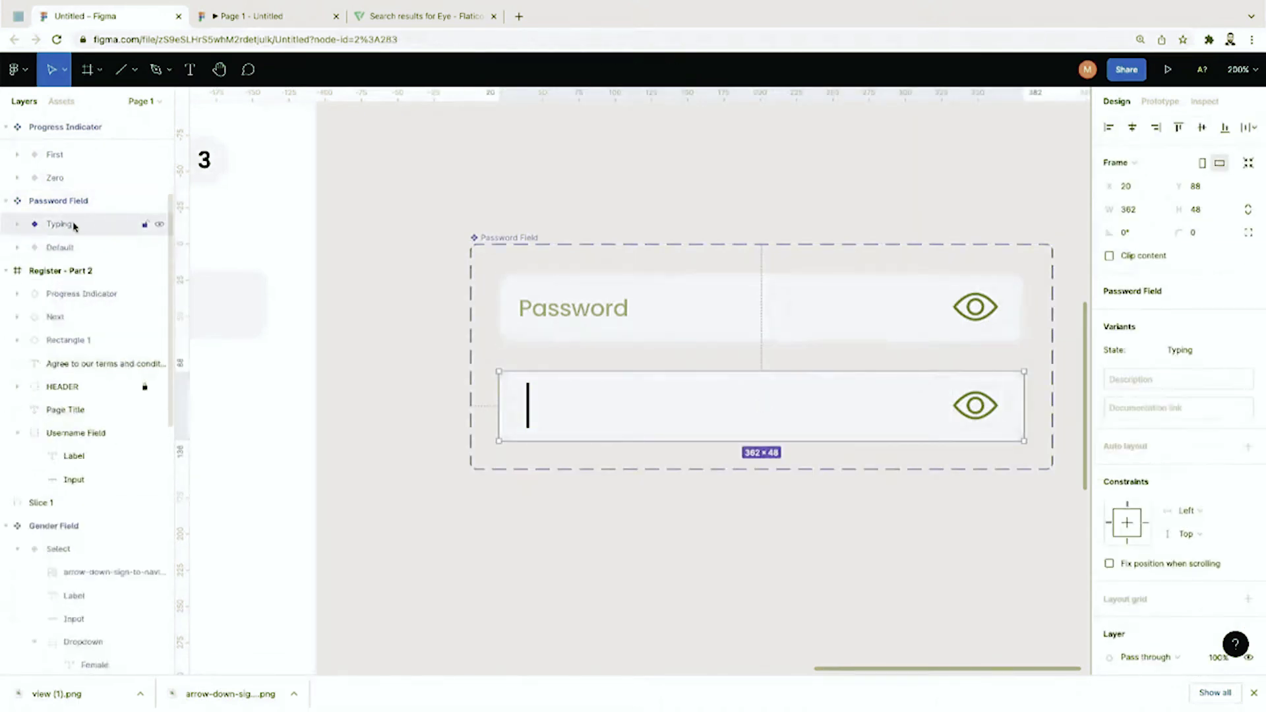
key(ctrl+v)
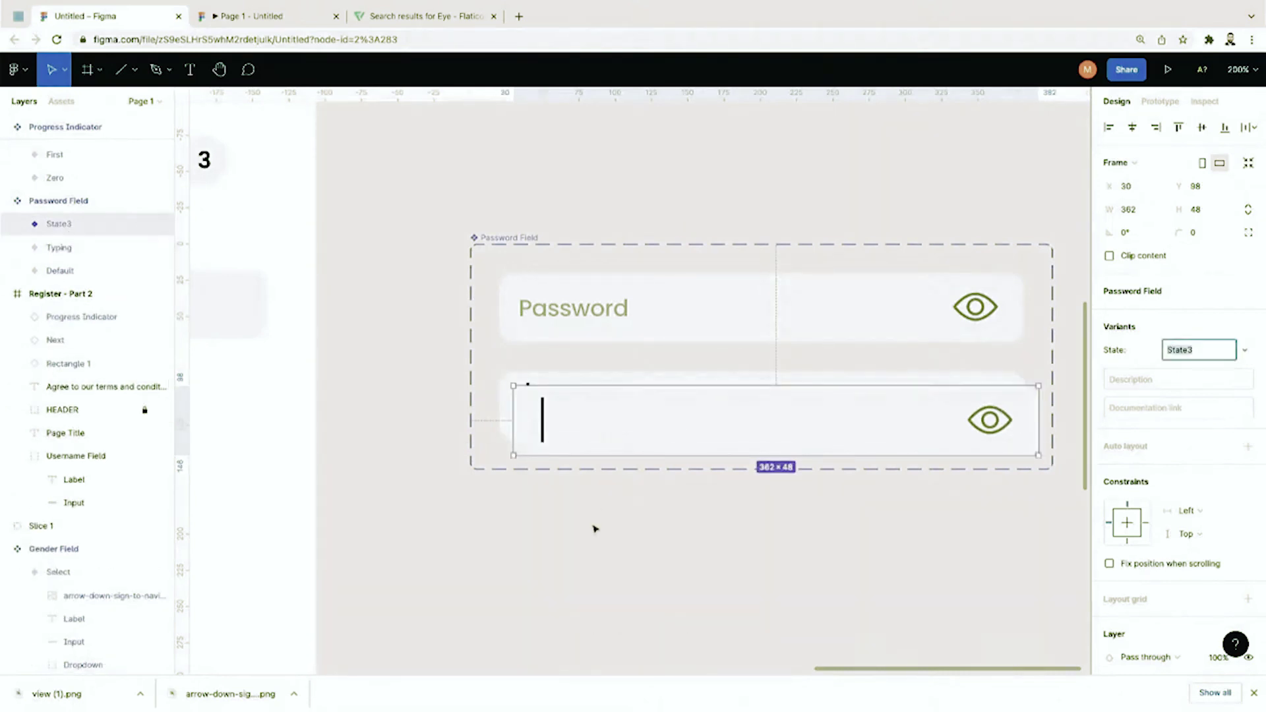
key(Escape)
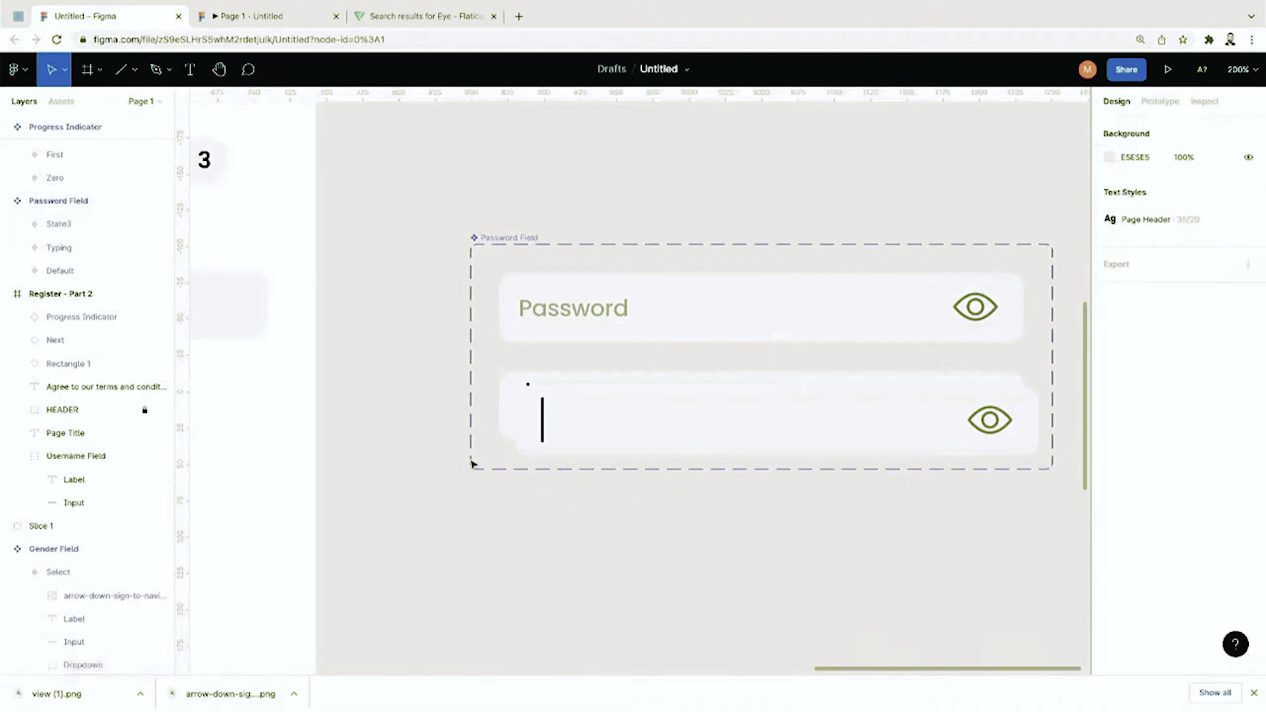
click(499, 255)
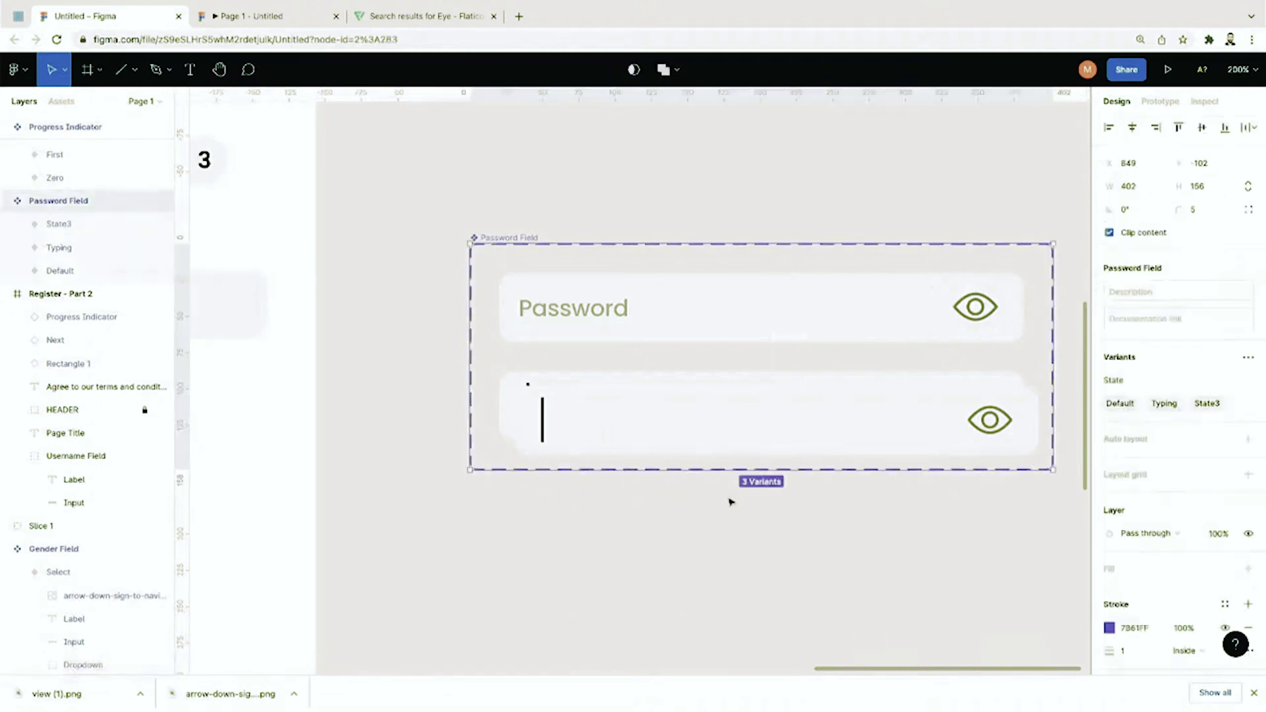
drag(745, 468, 746, 644)
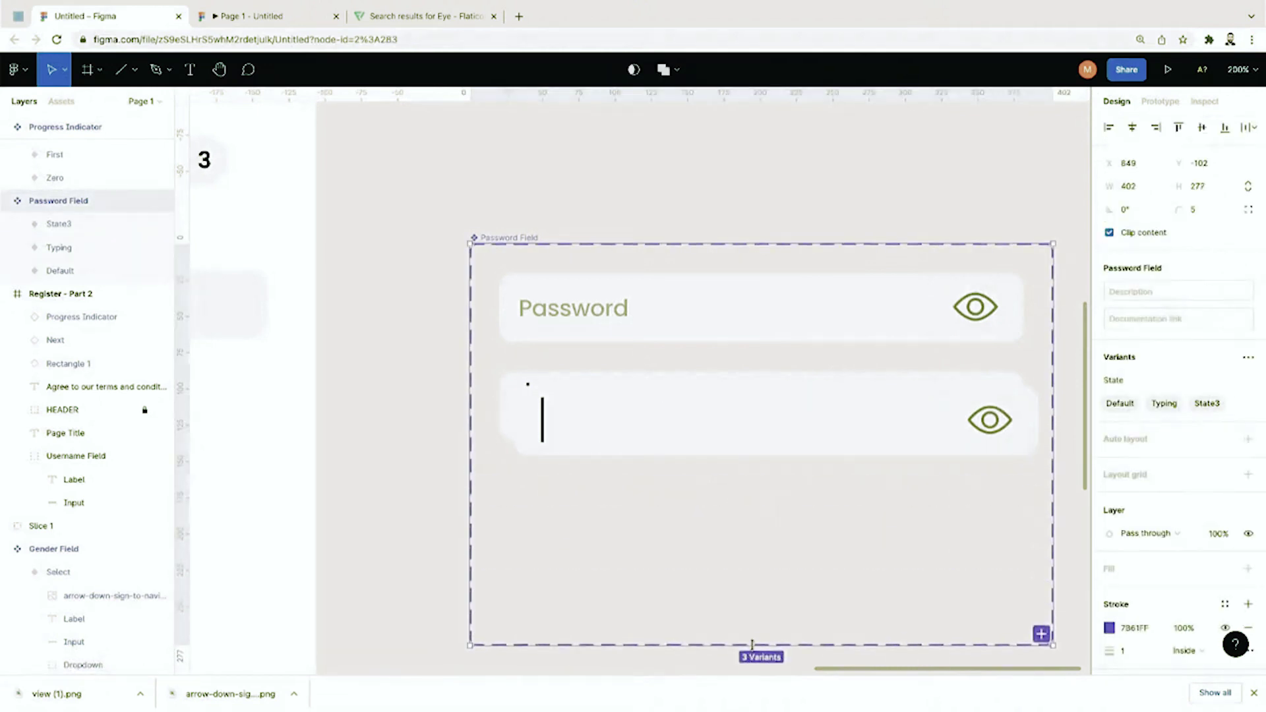
click(611, 407)
drag(627, 432, 616, 486)
Step: Rename the new State3 variant to Pass
double_click(51, 225)
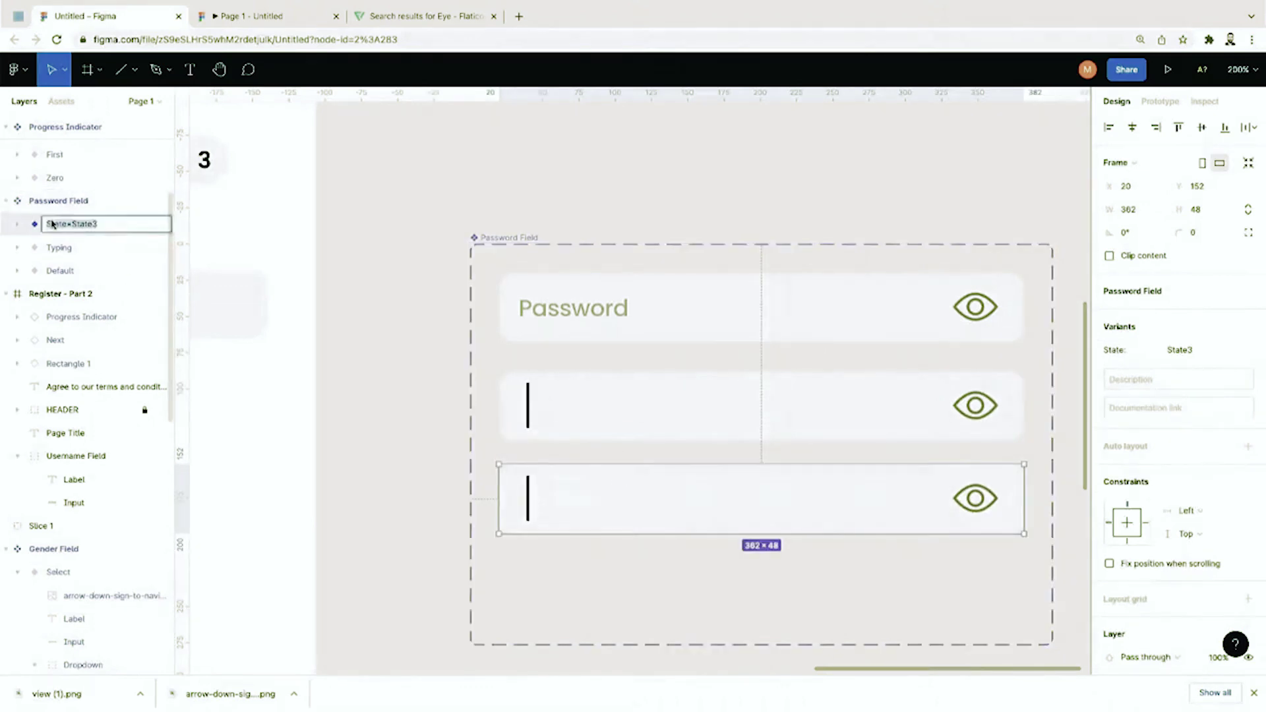
click(84, 224)
key(BackSpace)
key(BackSpace)
key(BackSpace)
key(BackSpace)
key(BackSpace)
key(BackSpace)
key(BackSpace)
key(BackSpace)
text(Pass)
key(Return)
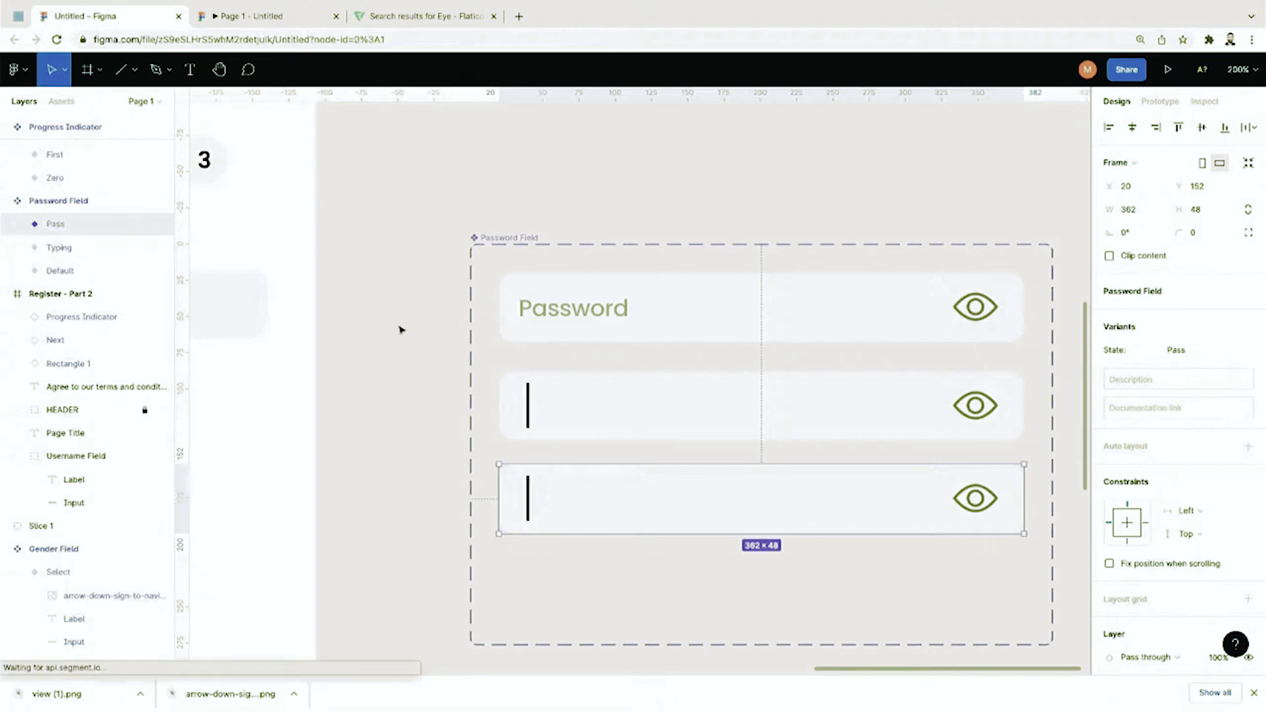
Step: Replace the Pass field's caret with a ************ label copied from the Password label
click(416, 341)
double_click(521, 498)
key(Delete)
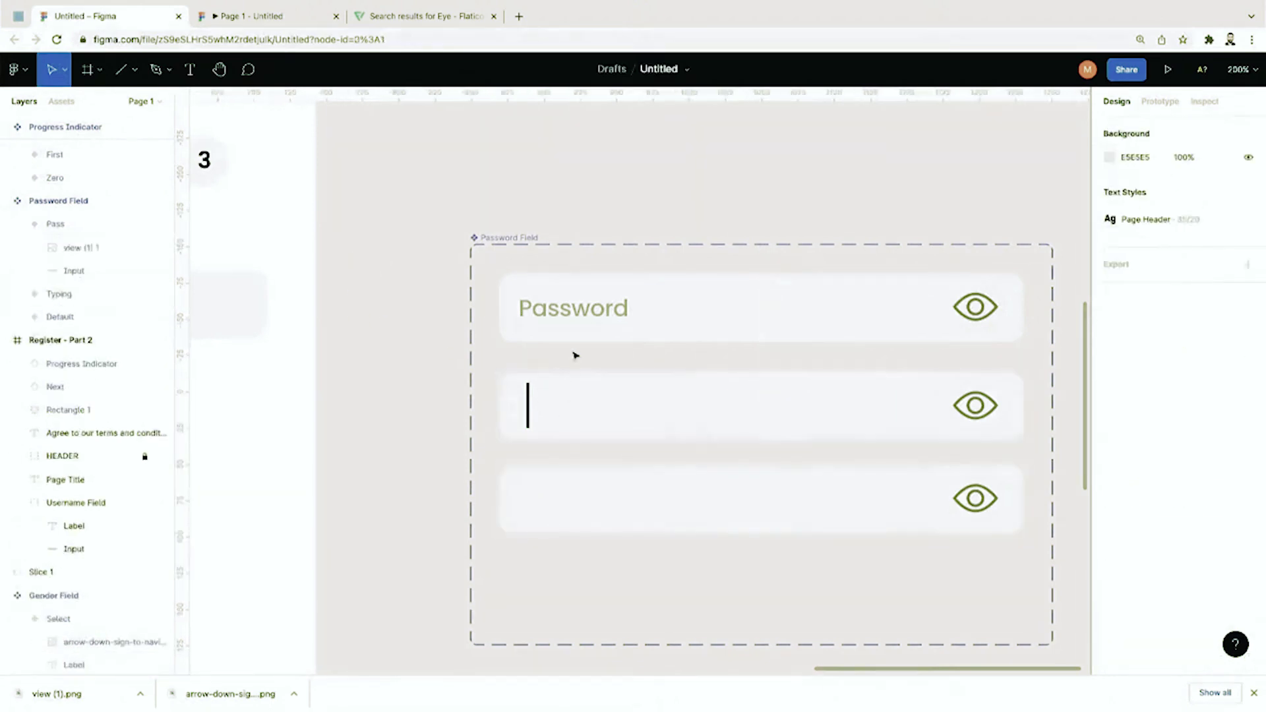
click(578, 321)
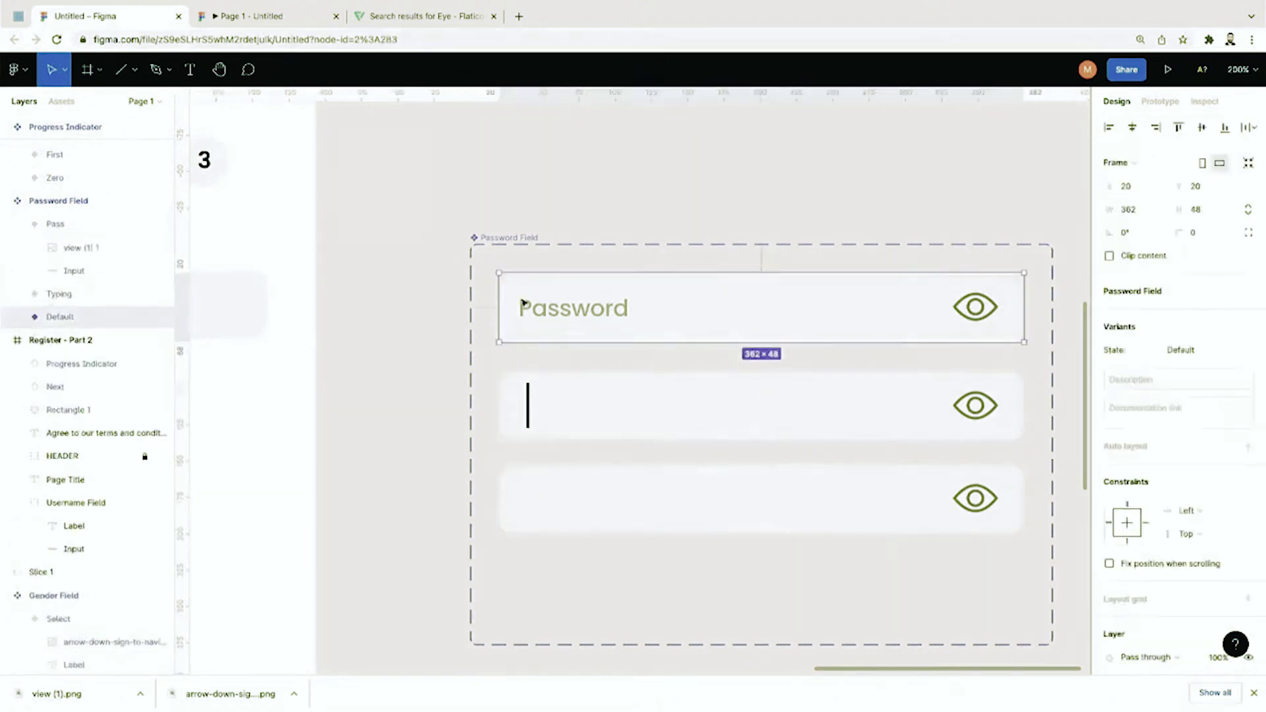
click(578, 321)
key(ctrl+c)
click(594, 501)
key(ctrl+v)
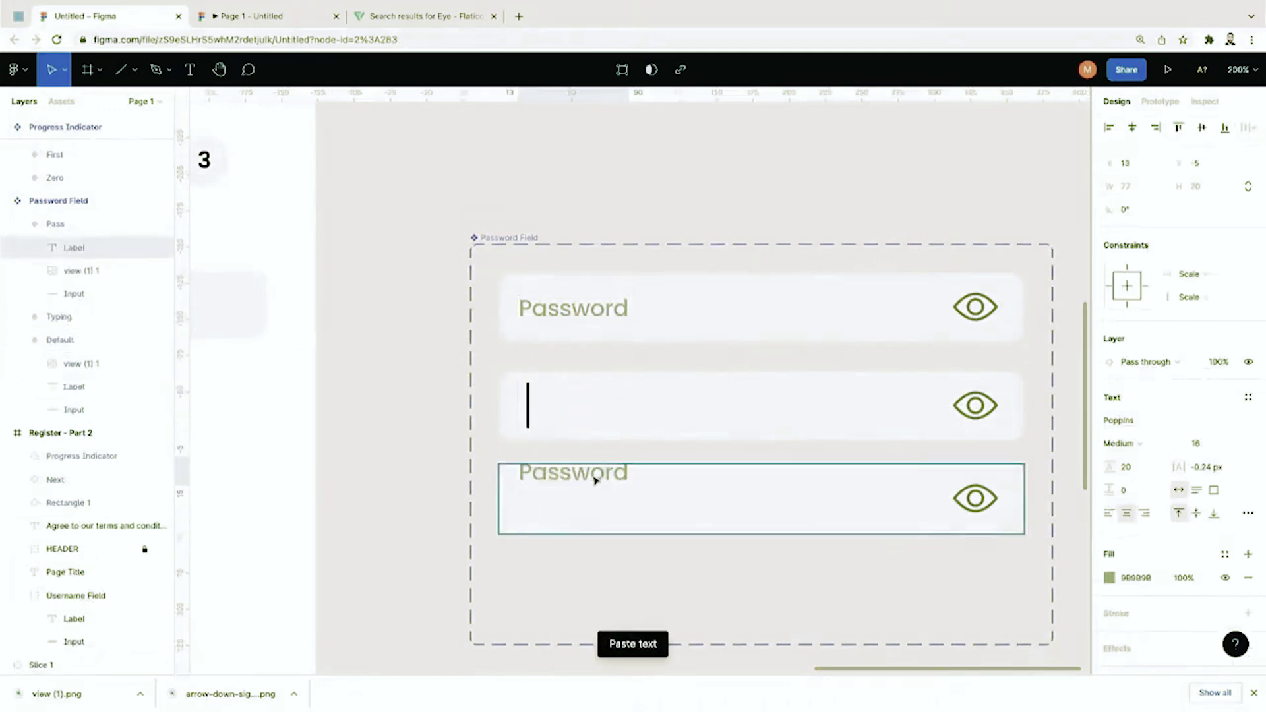
double_click(596, 504)
key(BackSpace)
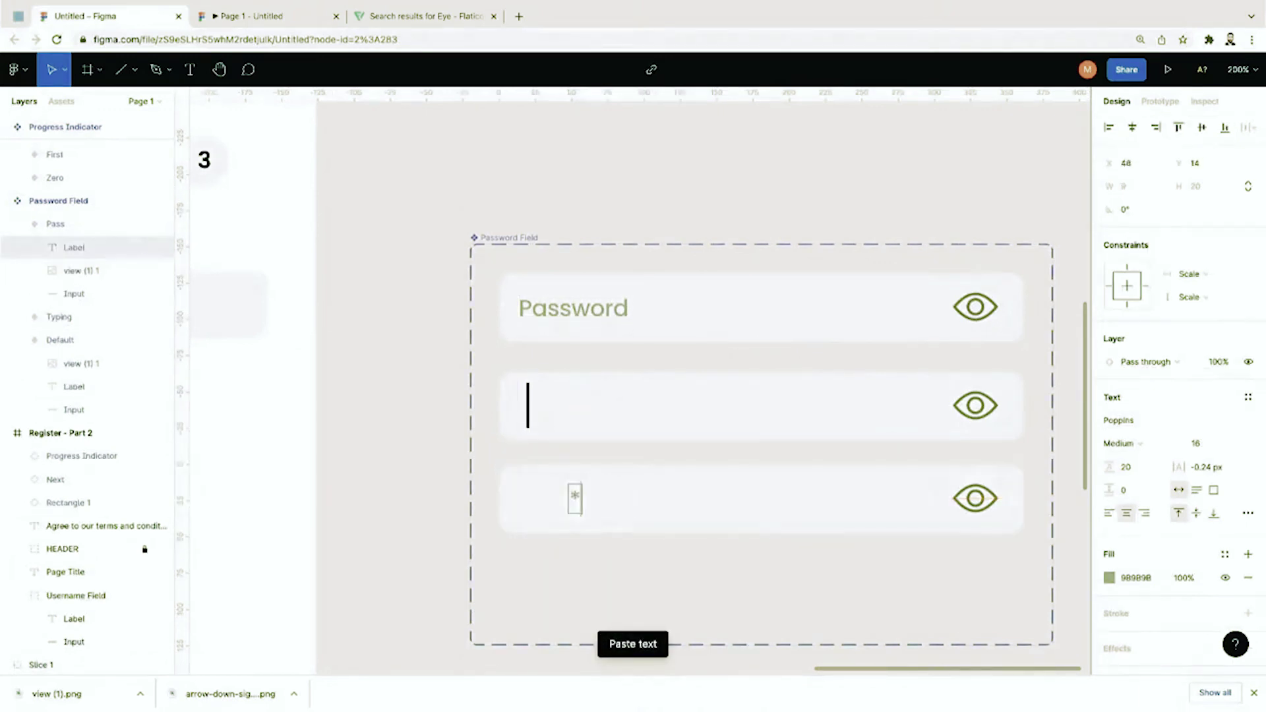
text(************)
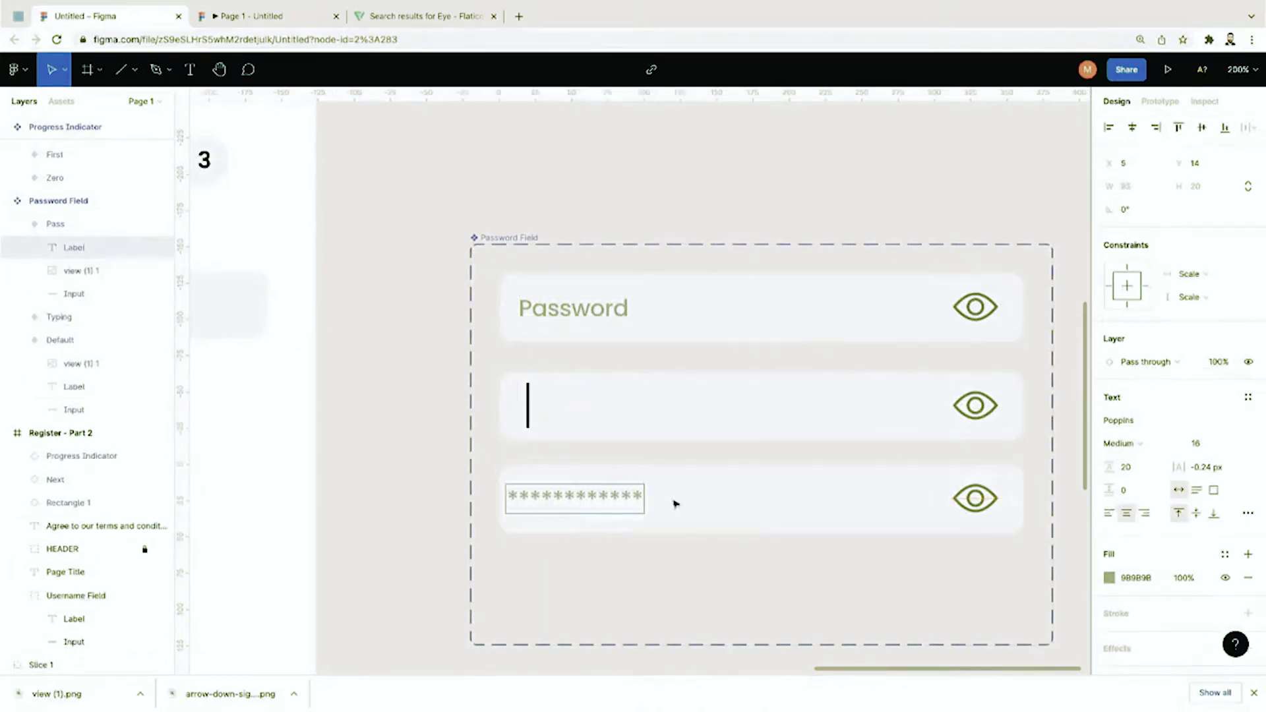
key(Escape)
drag(618, 498, 637, 512)
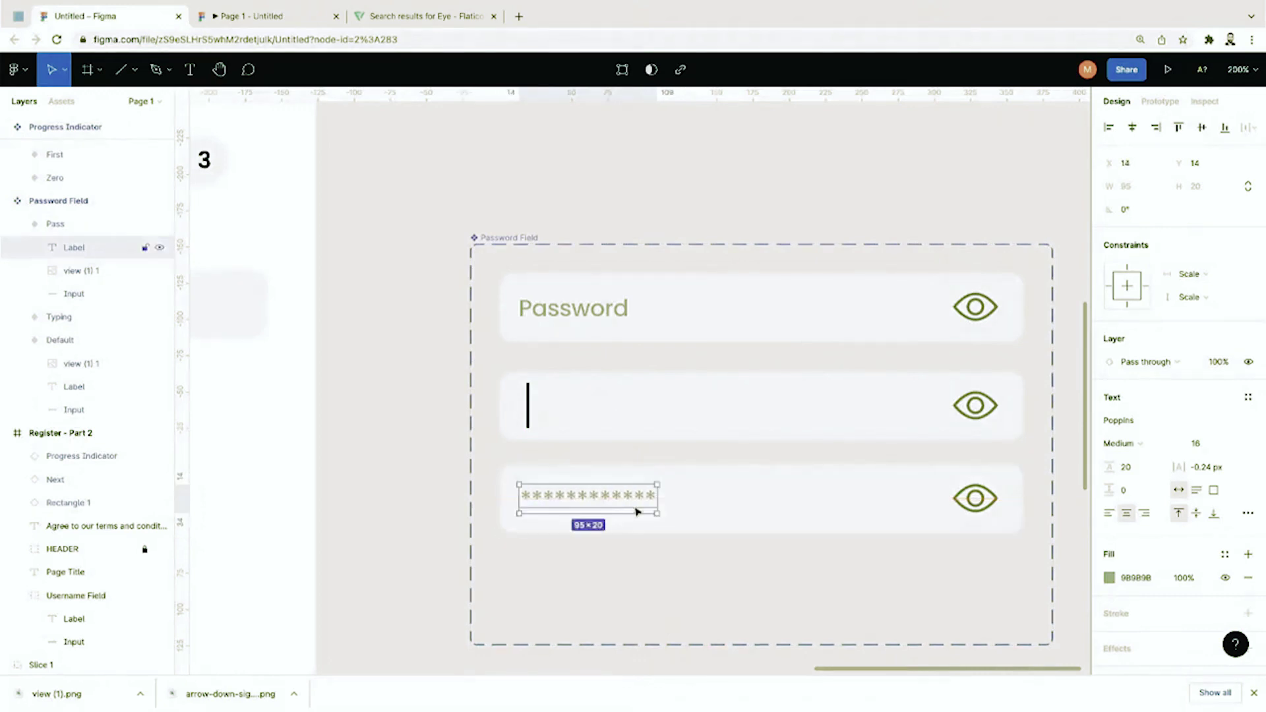
click(670, 585)
Step: Duplicate Pass as a fourth-row variant named ShowPass
scroll(670, 585, down, 1)
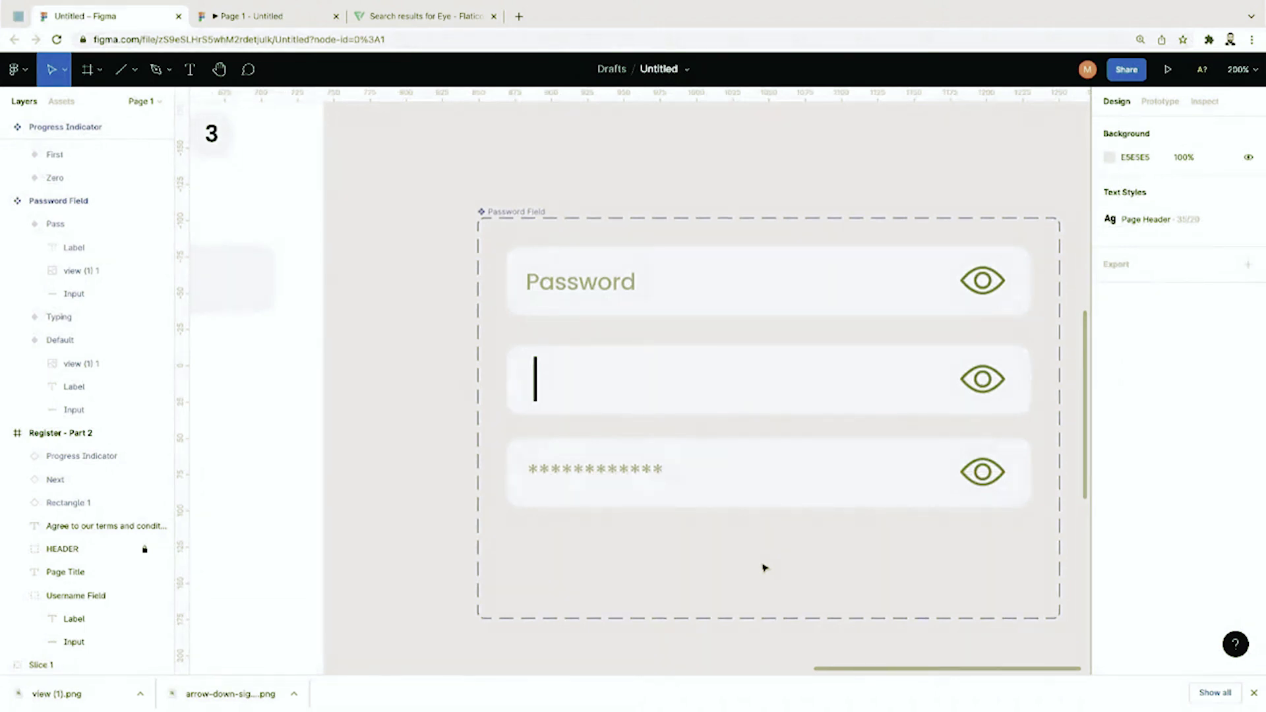
click(634, 496)
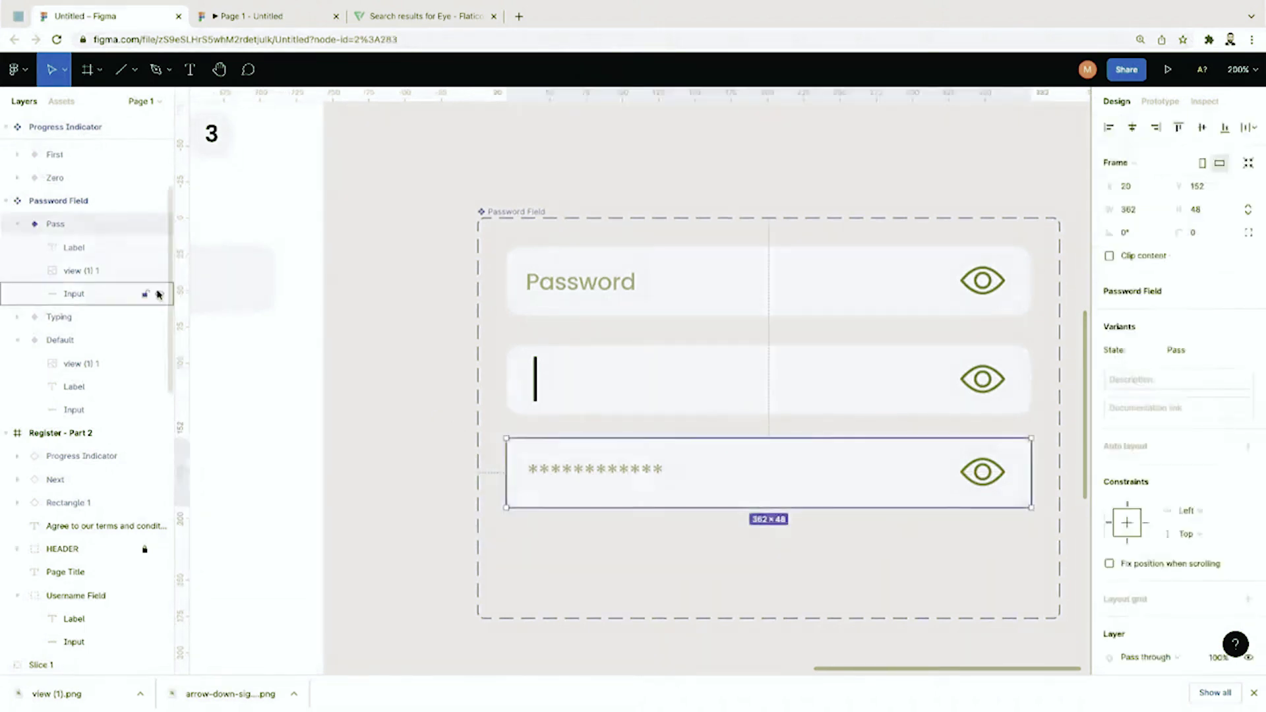
click(17, 226)
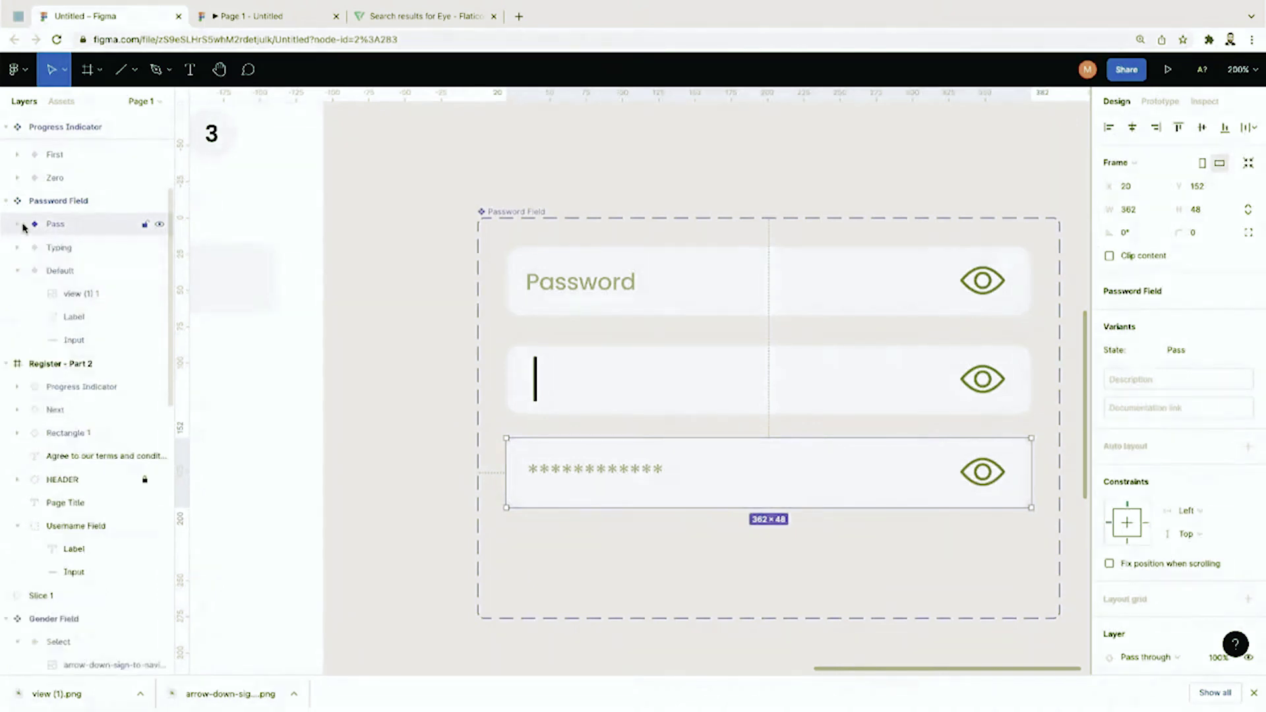
key(ctrl+v)
double_click(57, 225)
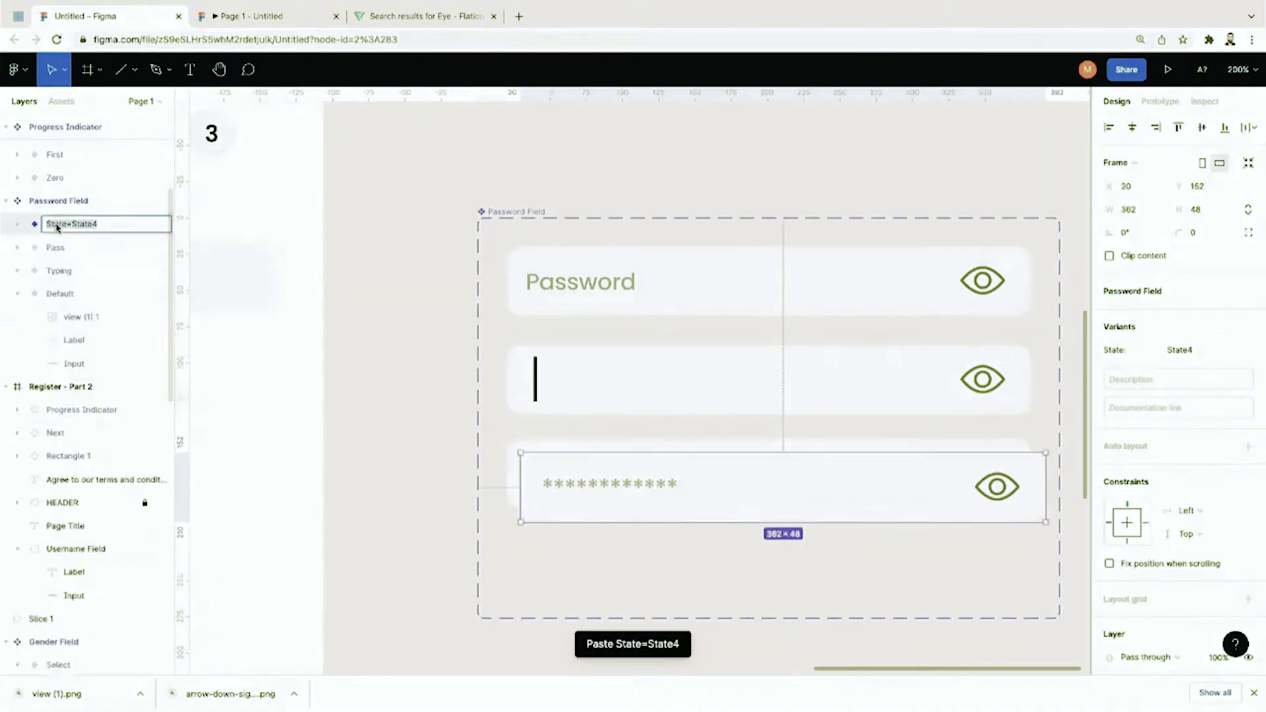
double_click(93, 224)
text(Show)
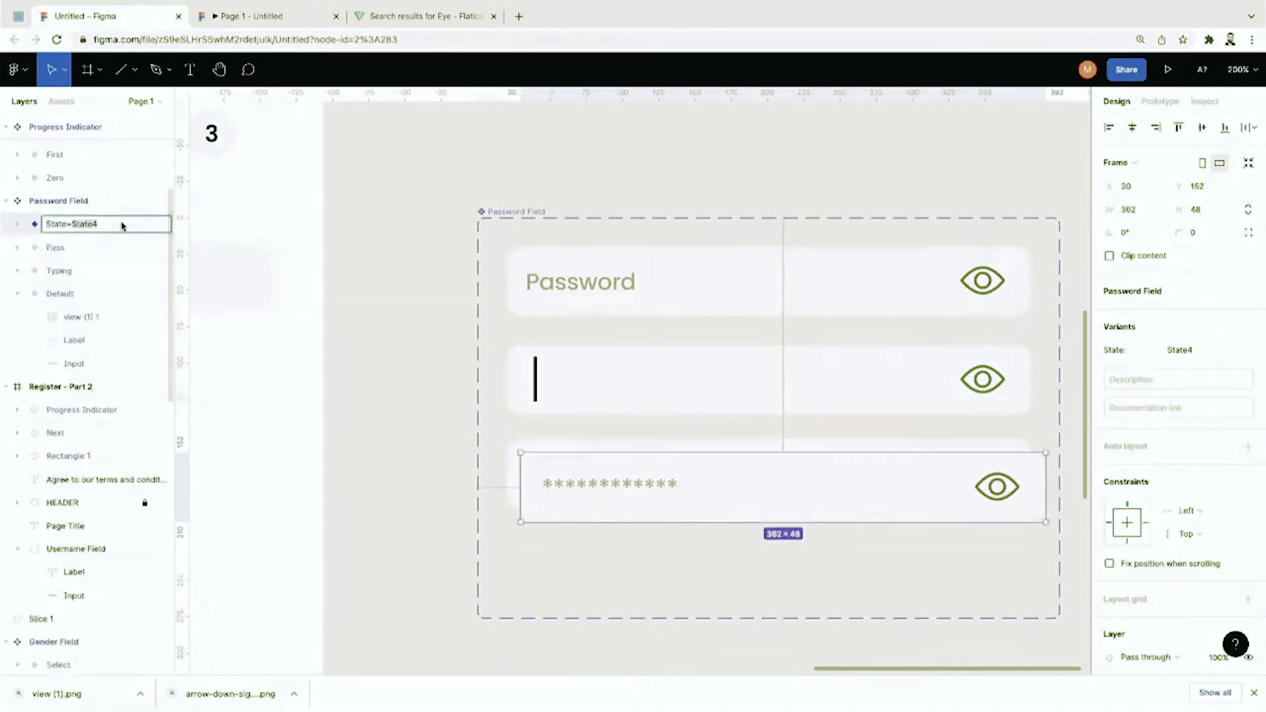
text(Pass)
key(Return)
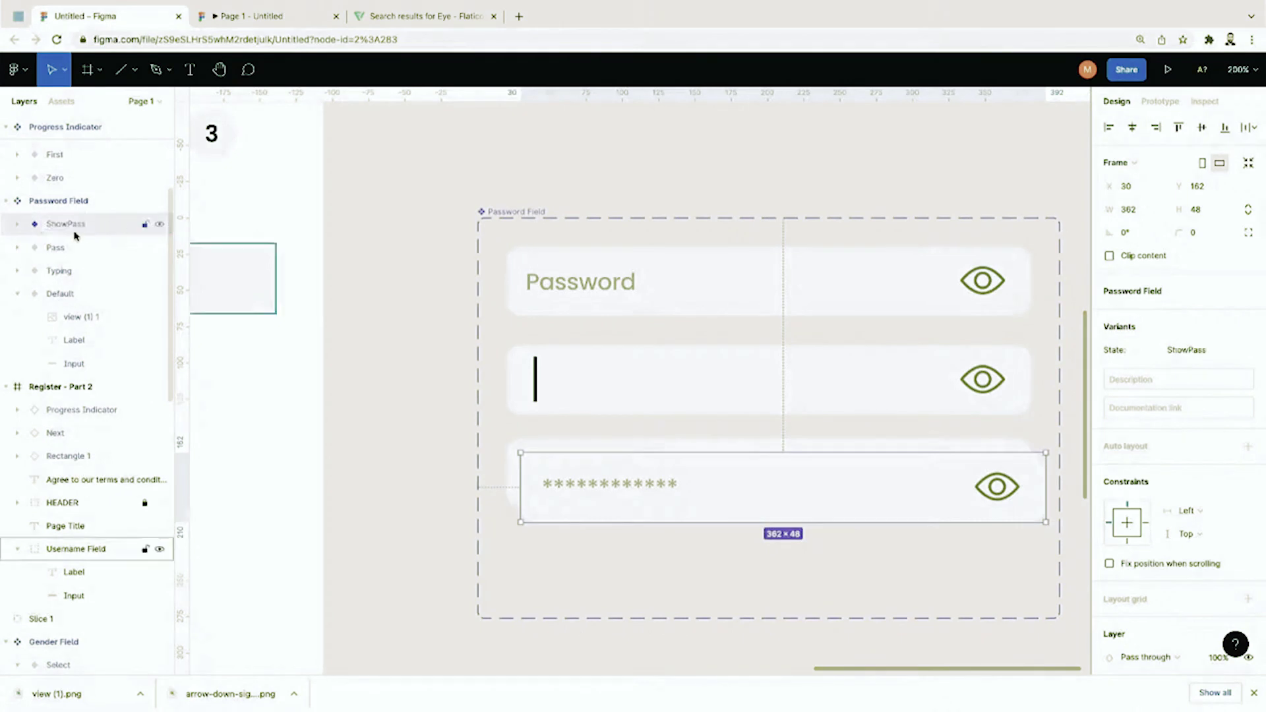
click(348, 245)
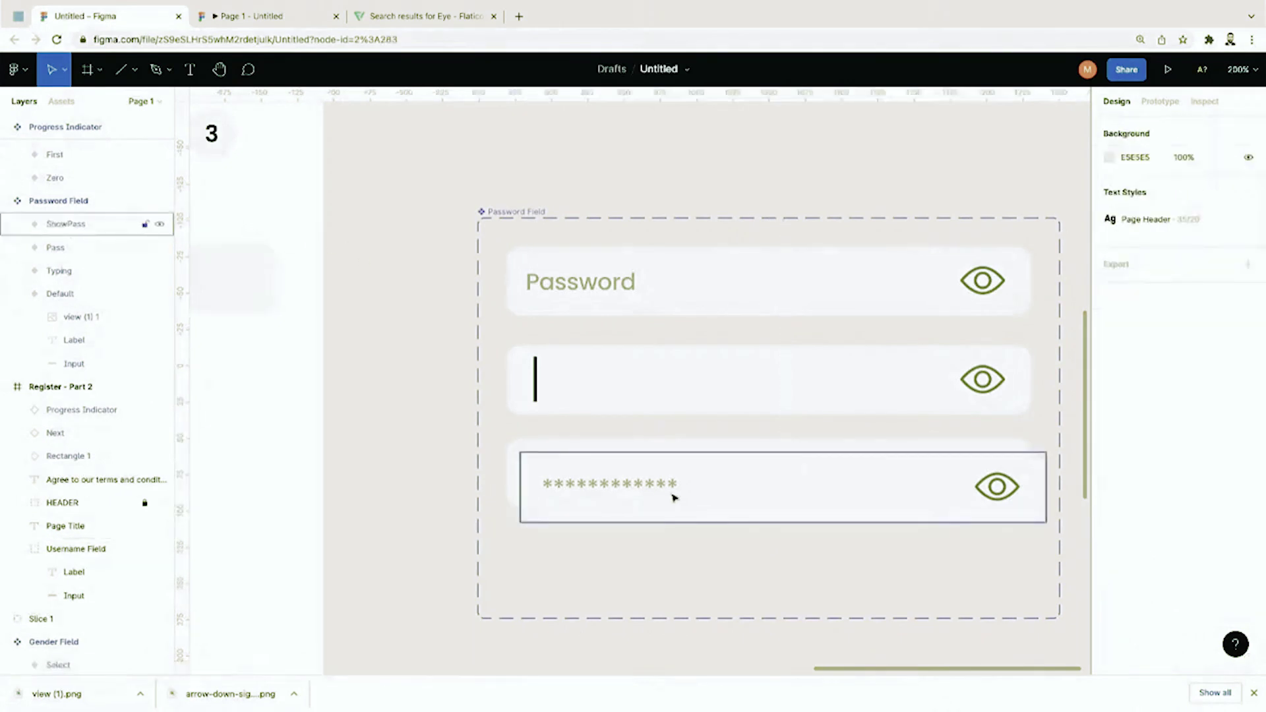
drag(674, 498, 659, 569)
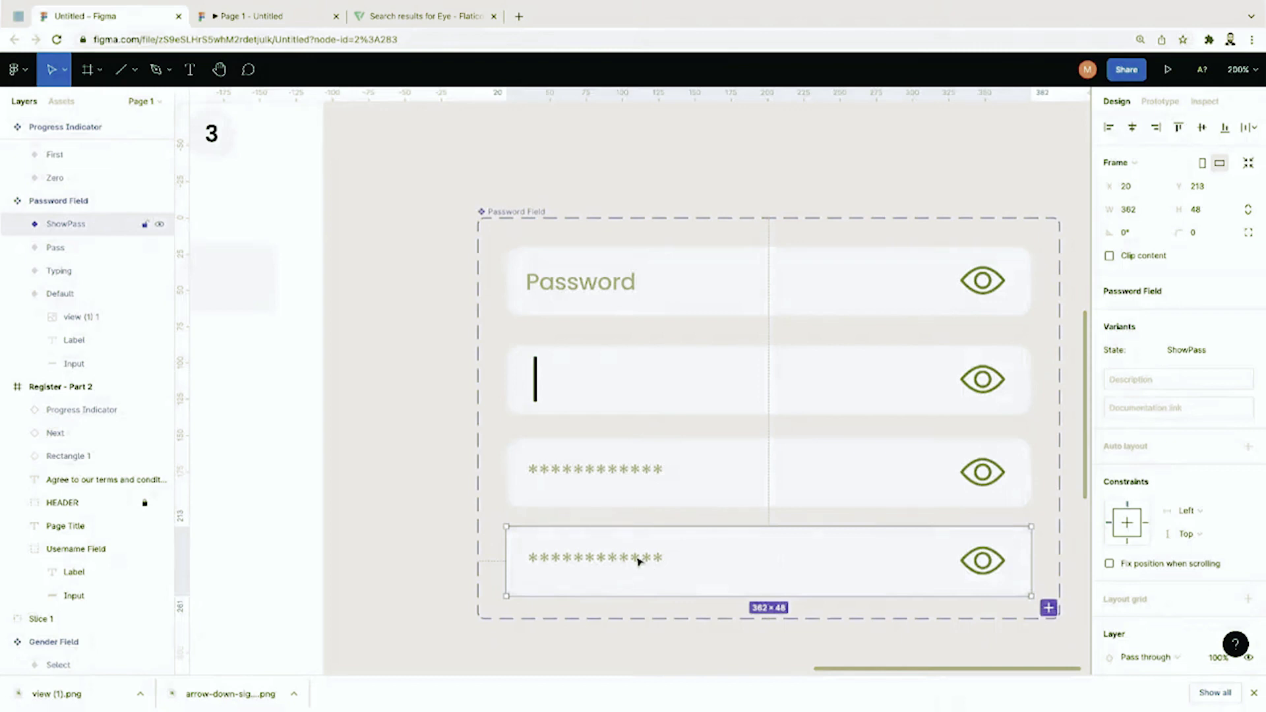
double_click(639, 561)
double_click(637, 559)
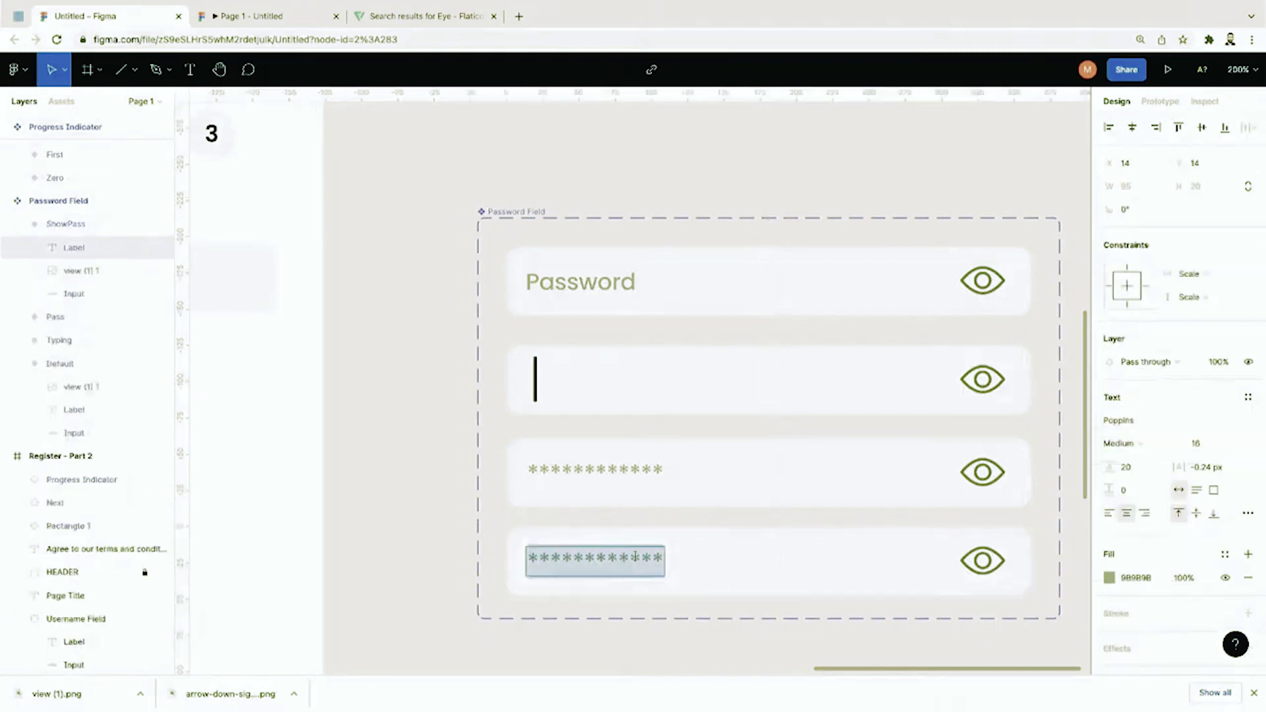
text(gs)
key(BackSpace)
text(dsc123)
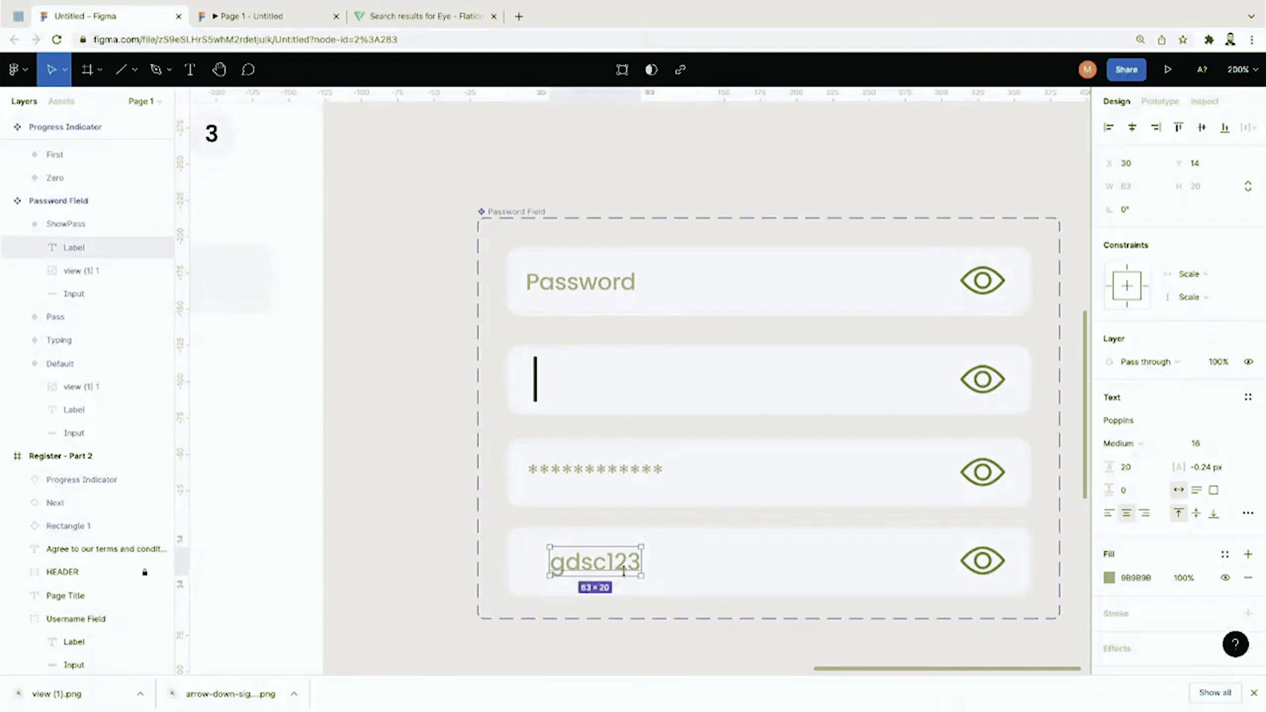
text(45)
key(Escape)
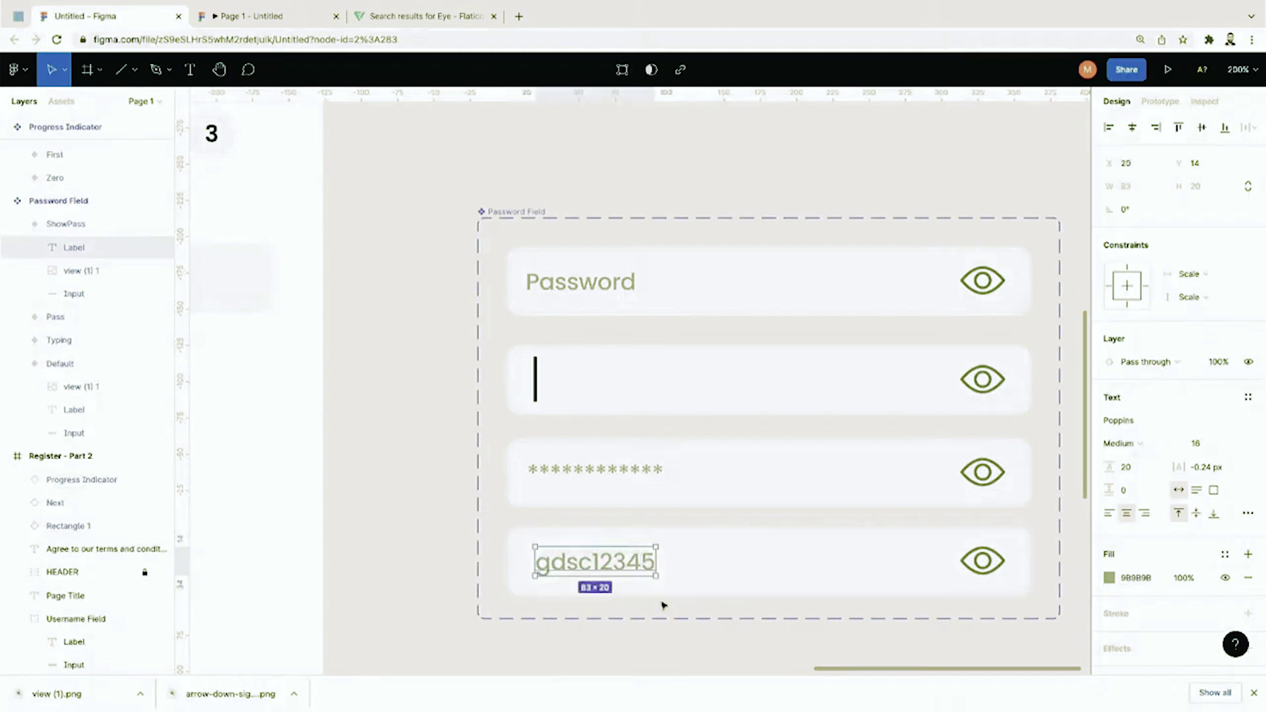
key(Left)
key(Left)
key(Left)
key(Left)
key(Up)
key(Up)
key(Up)
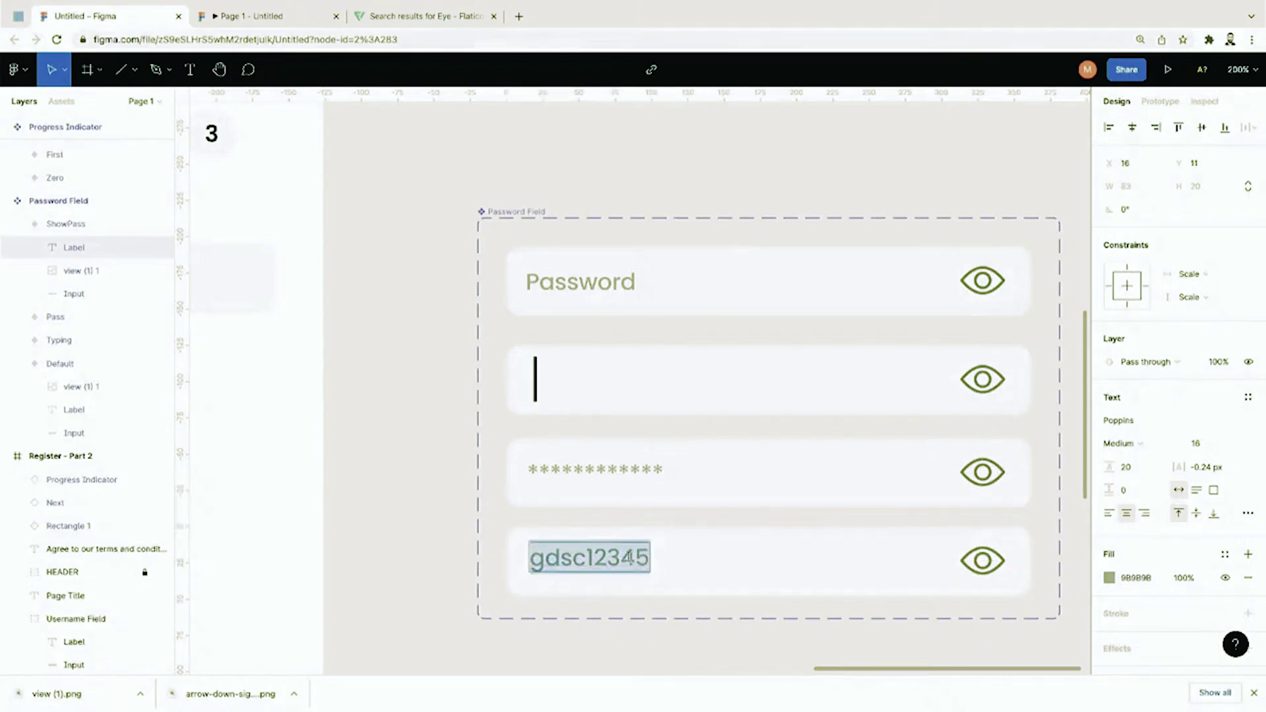
click(640, 608)
key(shift+0)
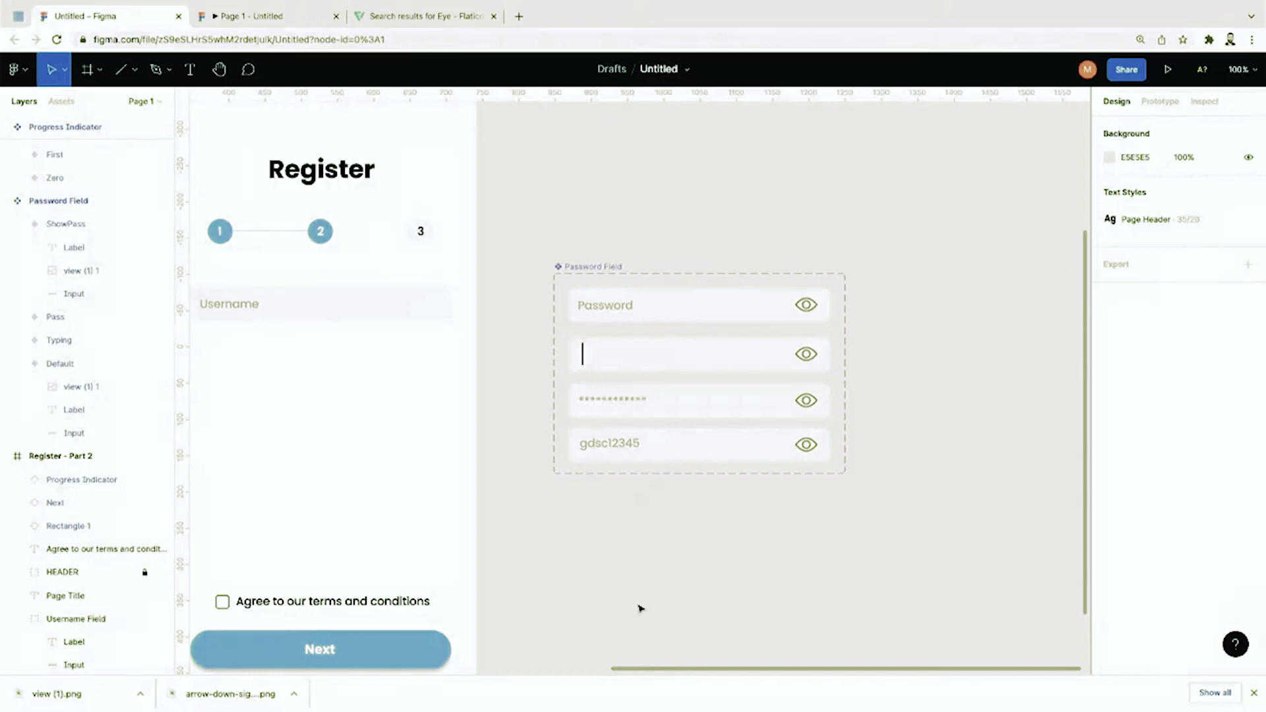
Step: Link the Default variant's eye to Typing: On tap, Change to, with Dissolve
key(ctrl+equal)
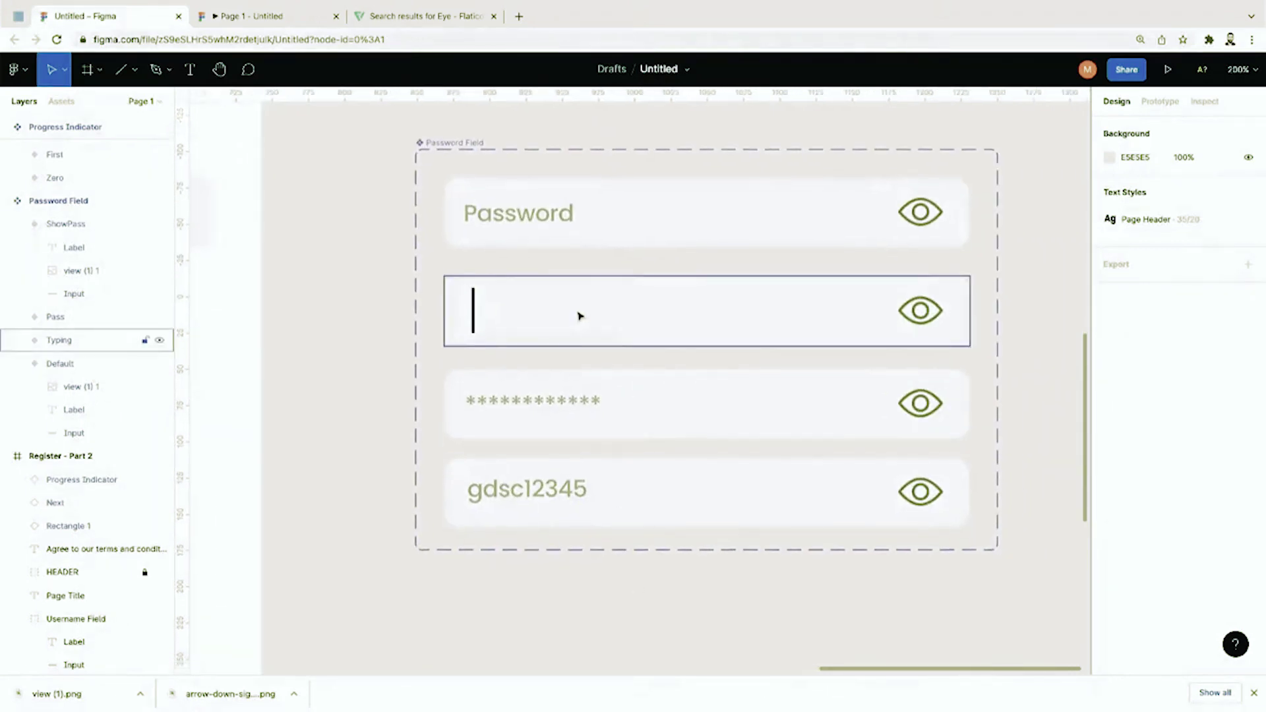
click(562, 220)
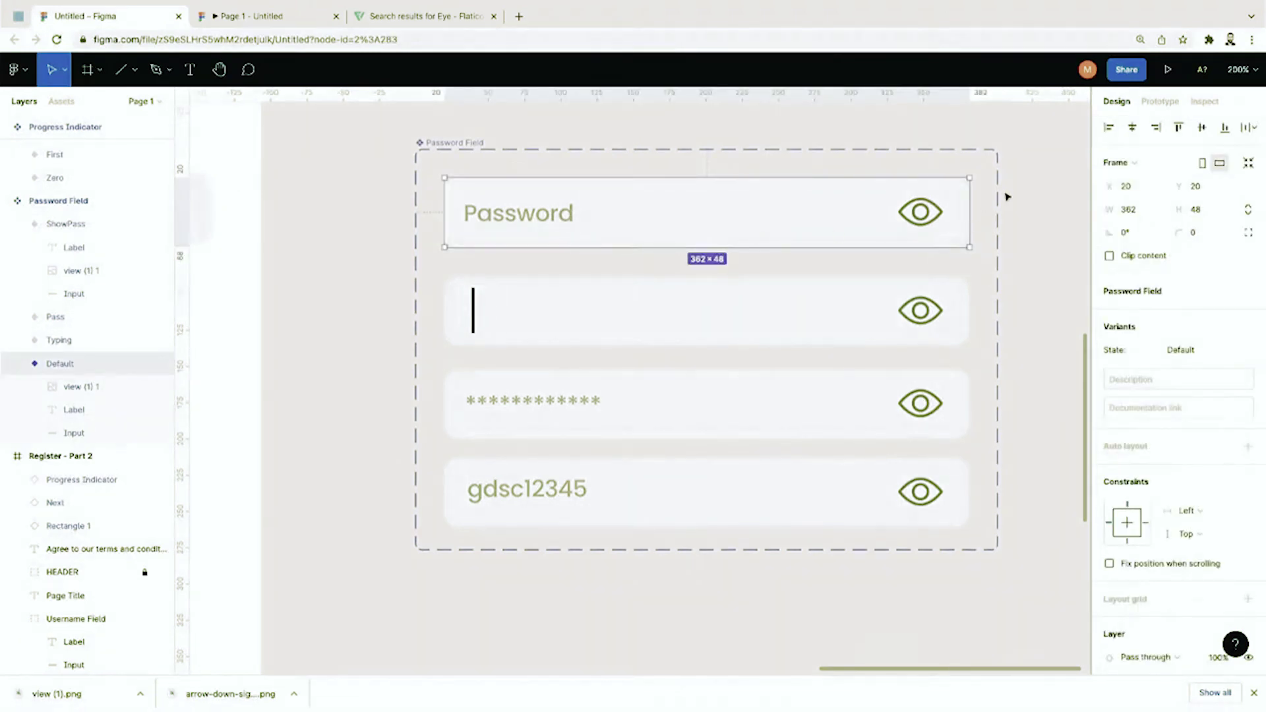
click(1148, 111)
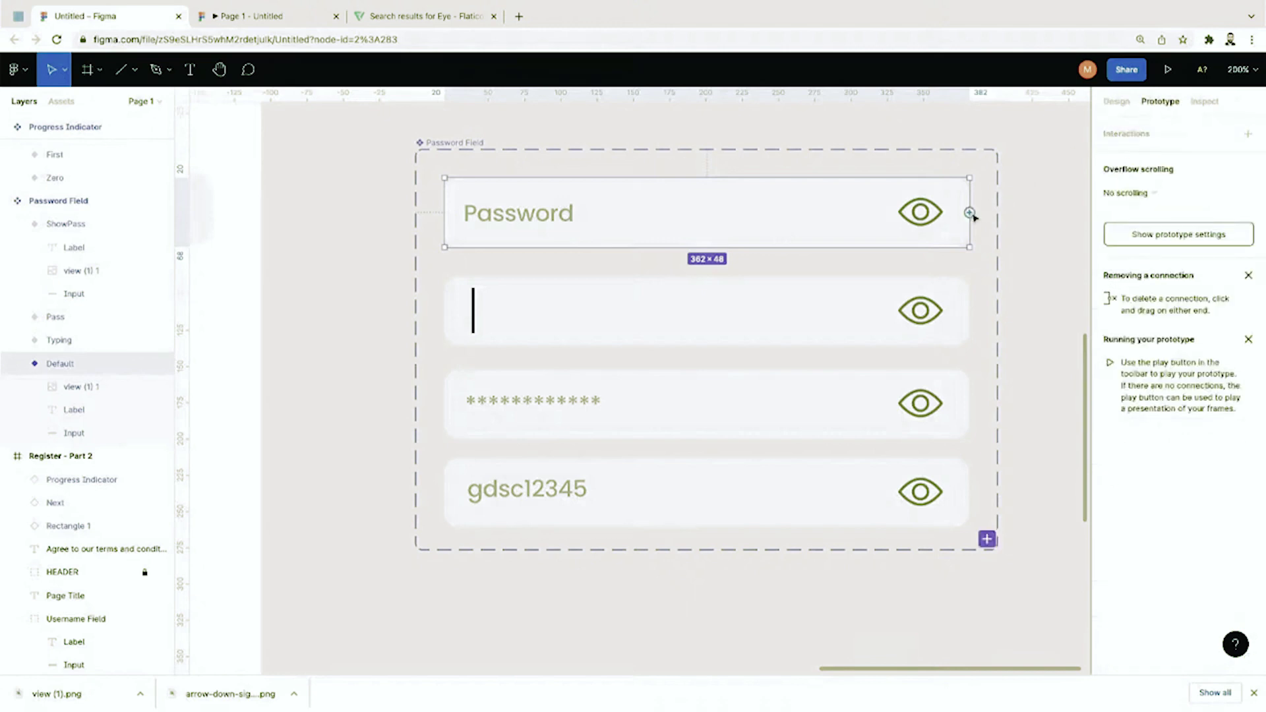
drag(969, 212, 828, 288)
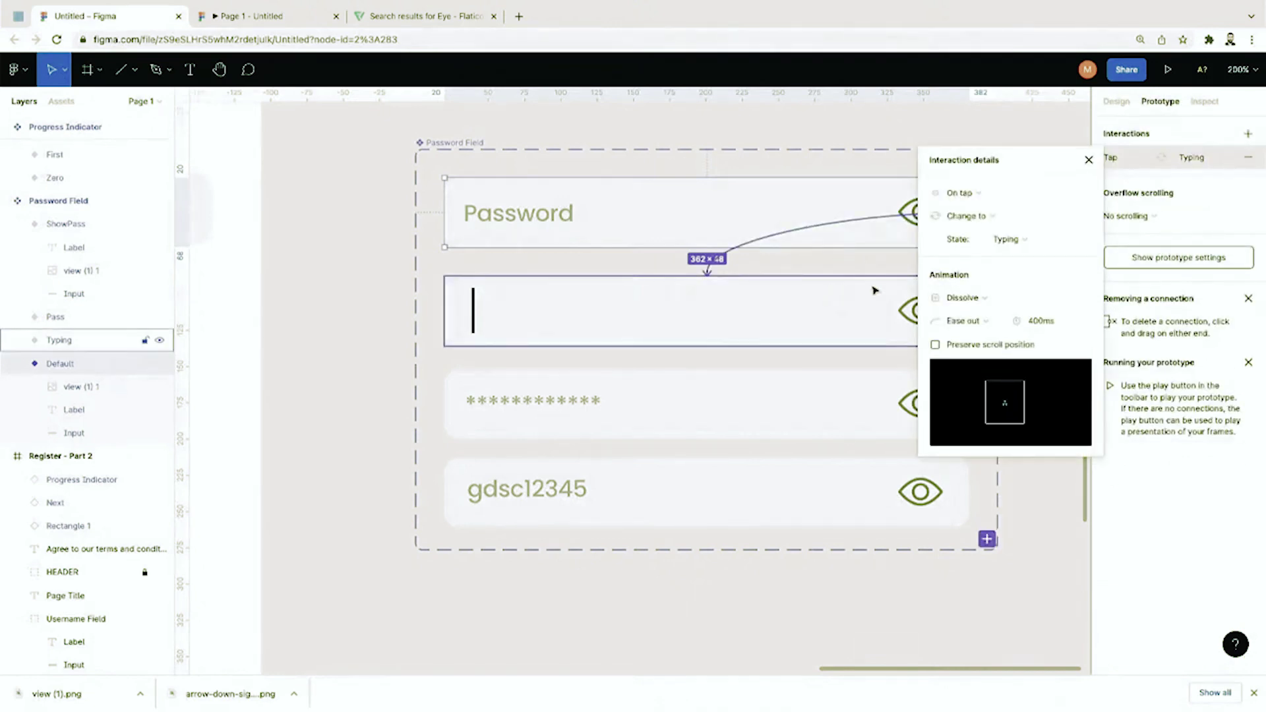
click(972, 299)
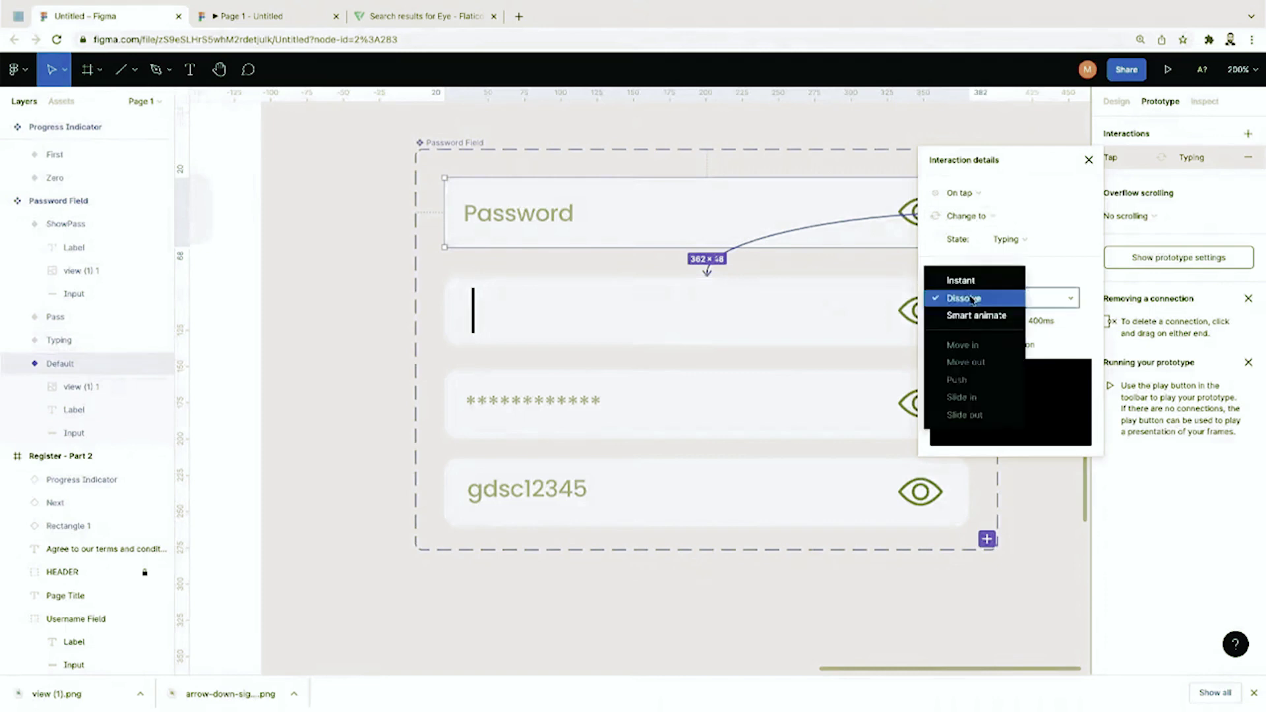
click(974, 297)
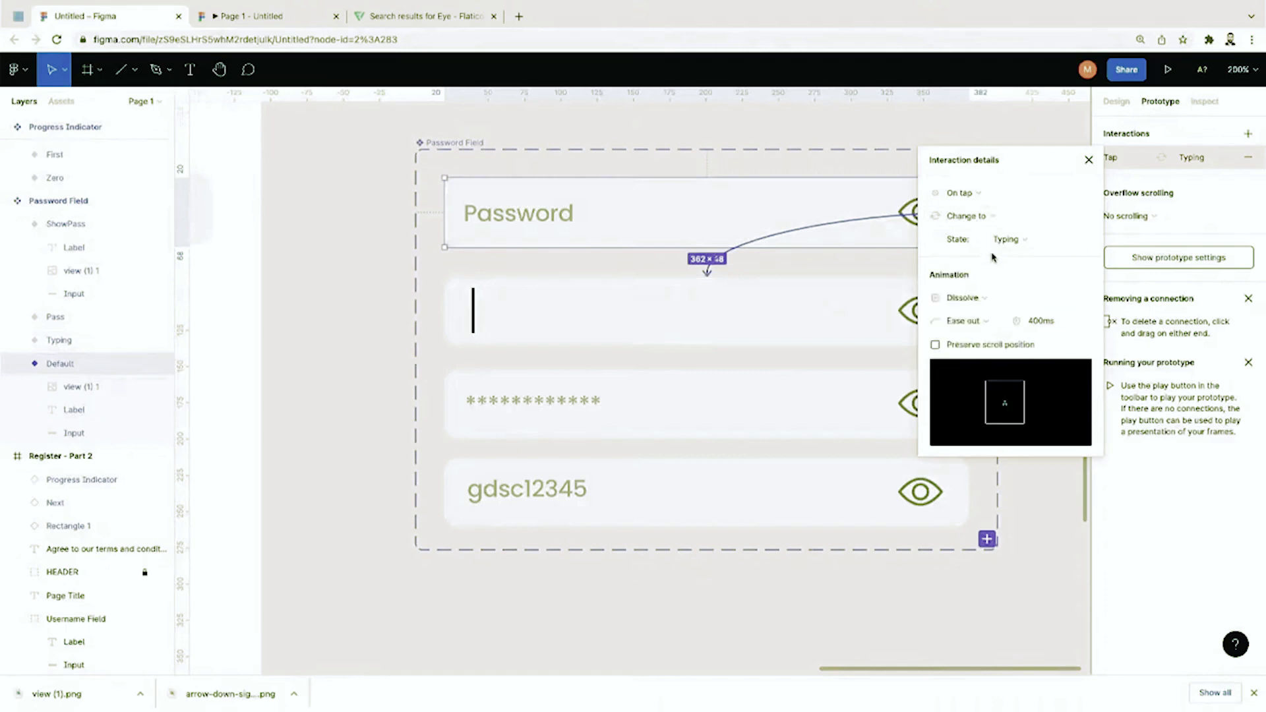
click(979, 196)
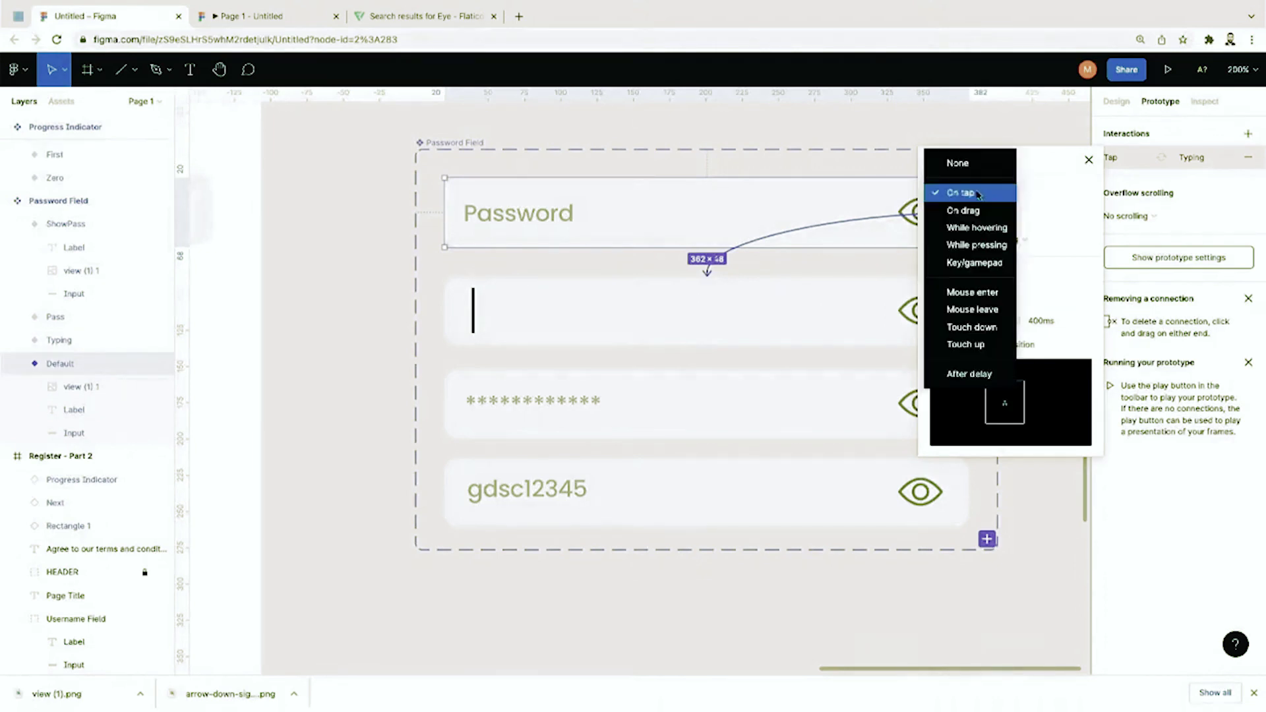
click(978, 194)
click(978, 195)
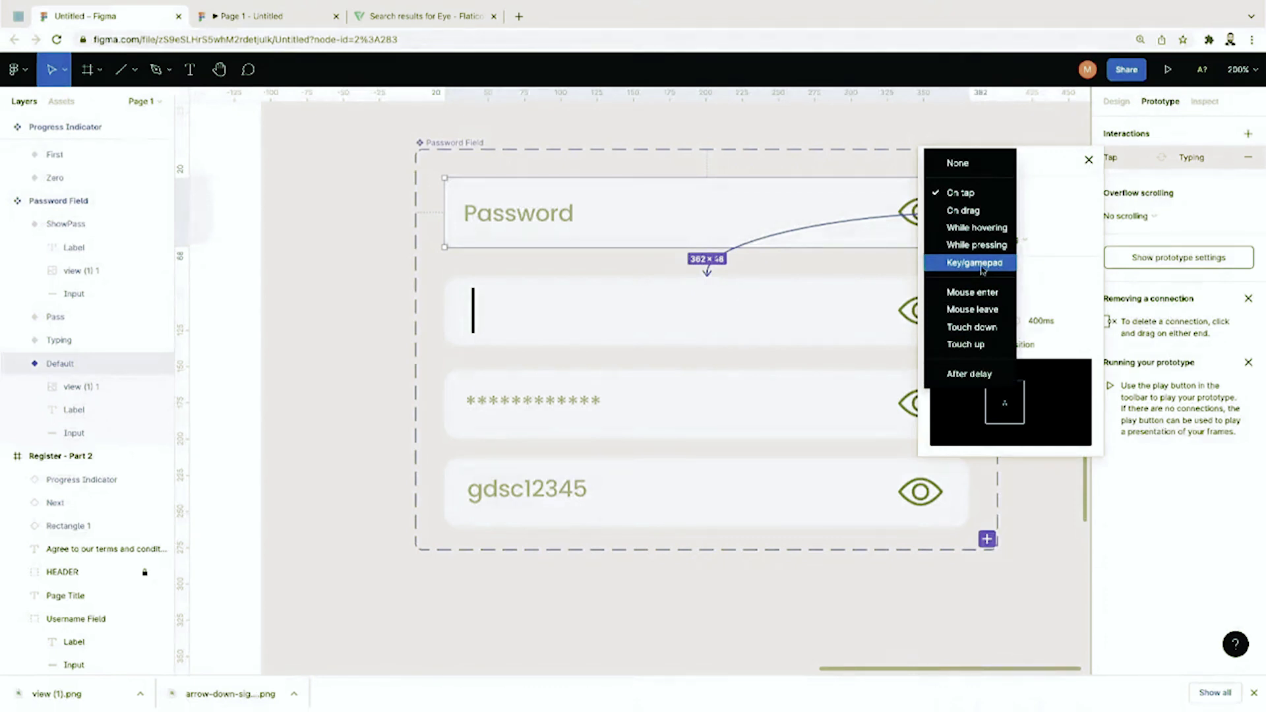
click(970, 194)
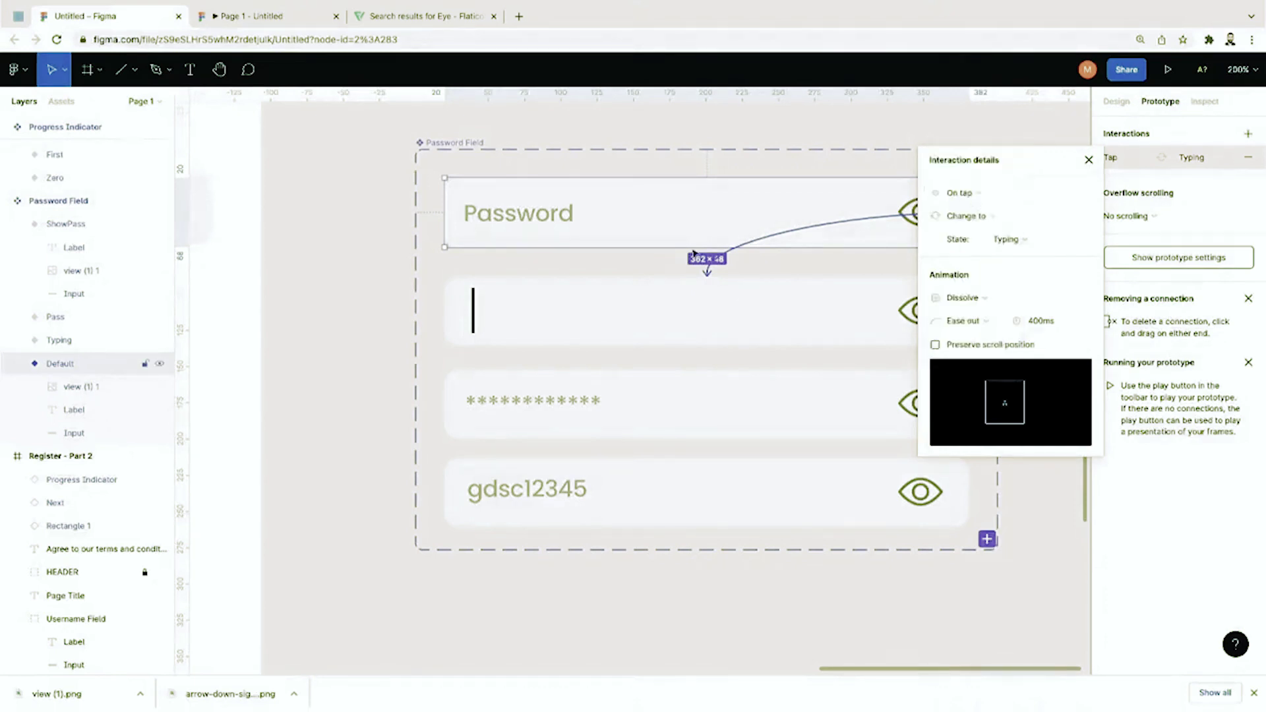
click(661, 303)
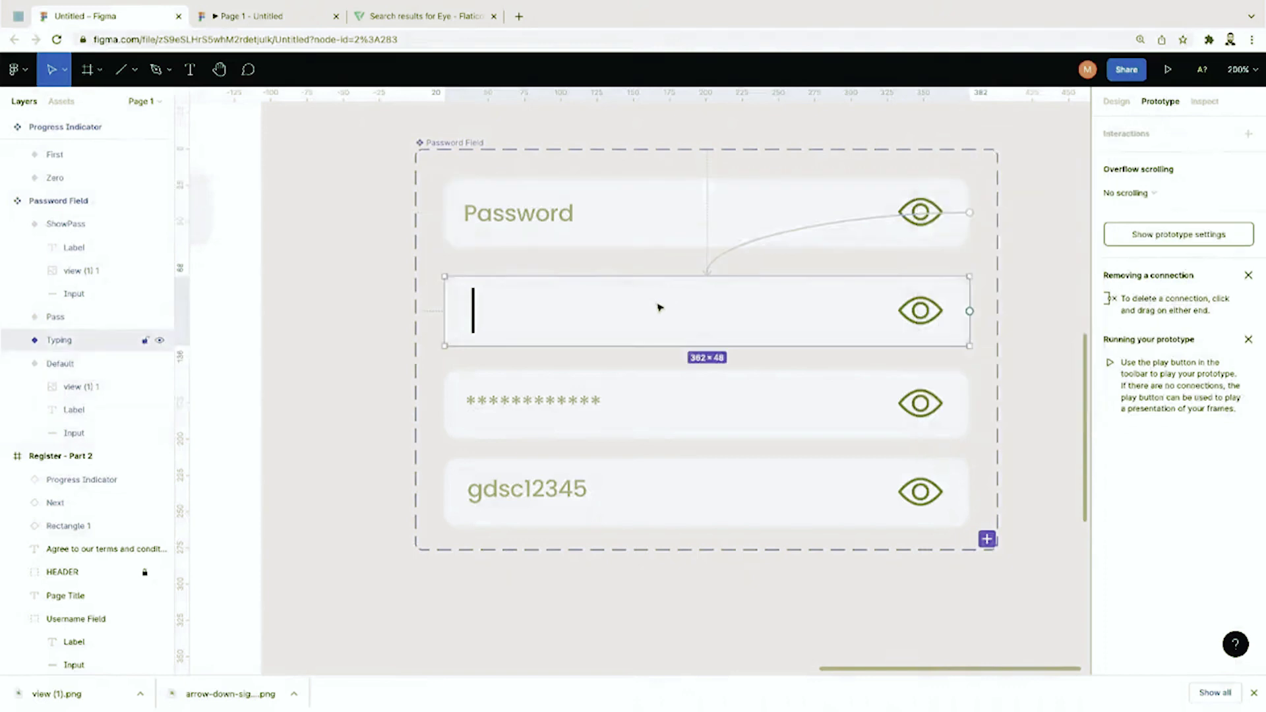
click(562, 269)
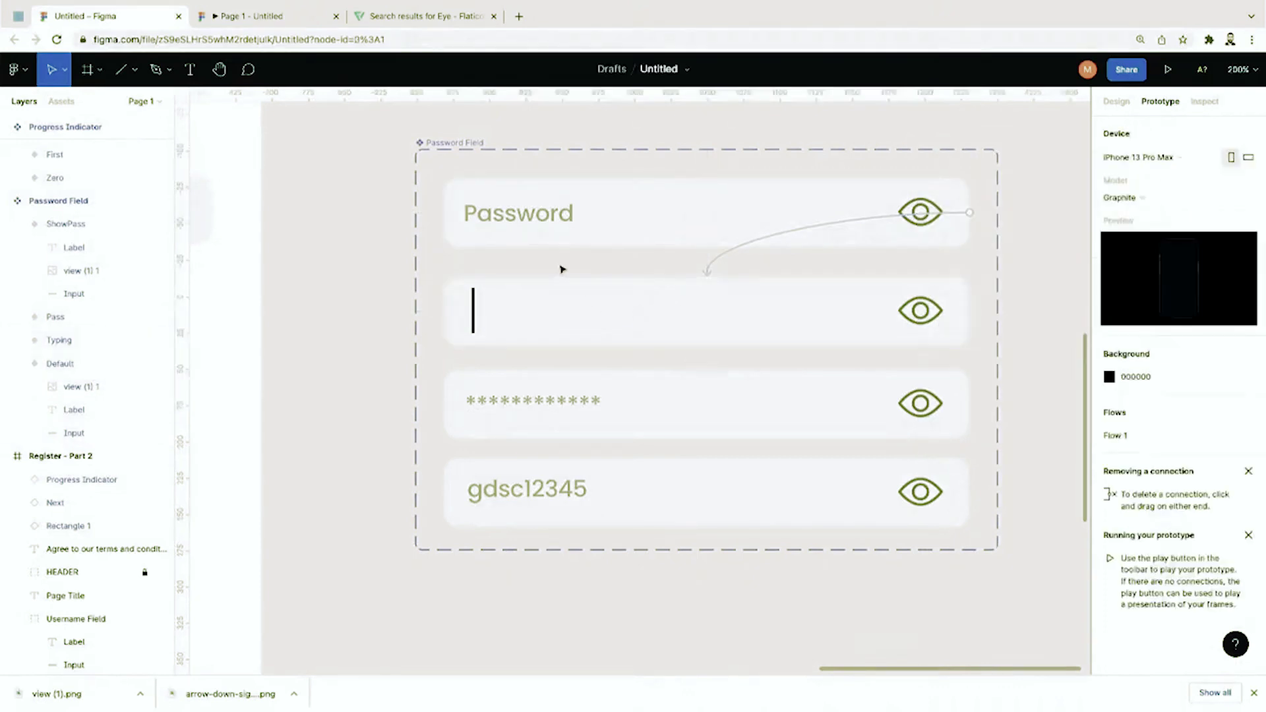
Step: Connect the Typing variant to Pass with a Key/gamepad trigger on the Space key
click(562, 313)
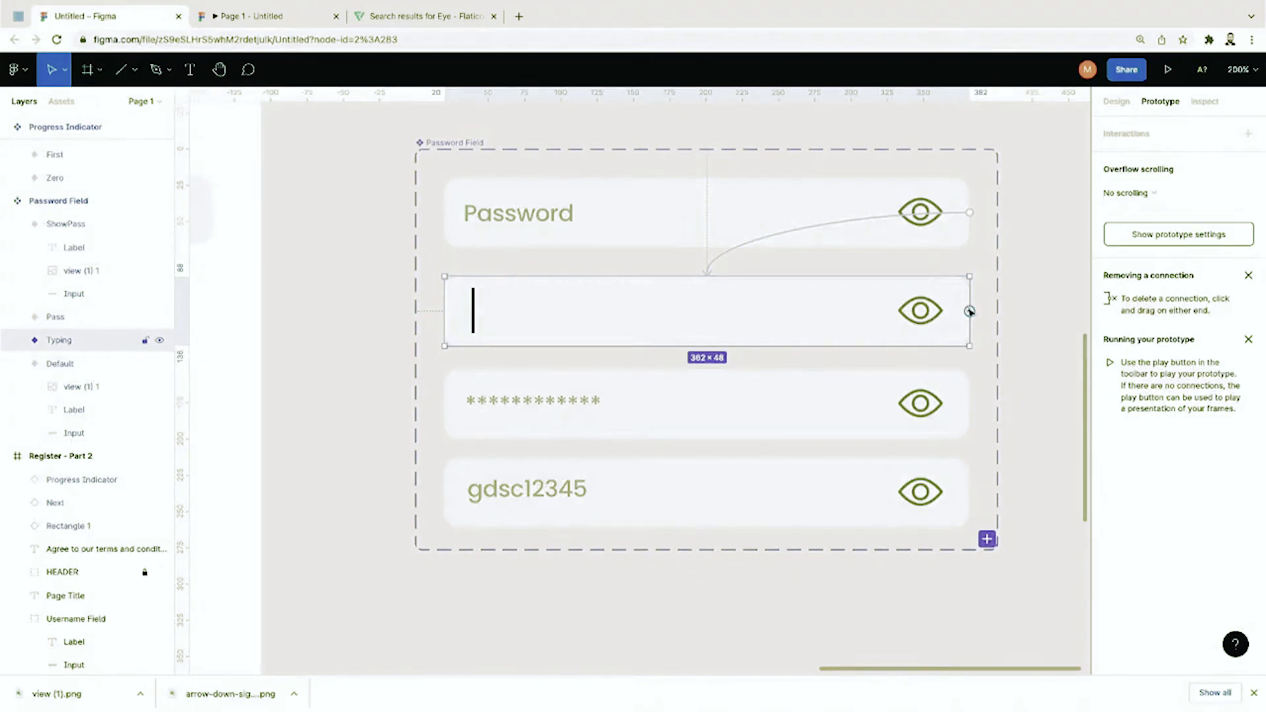
drag(969, 311, 845, 402)
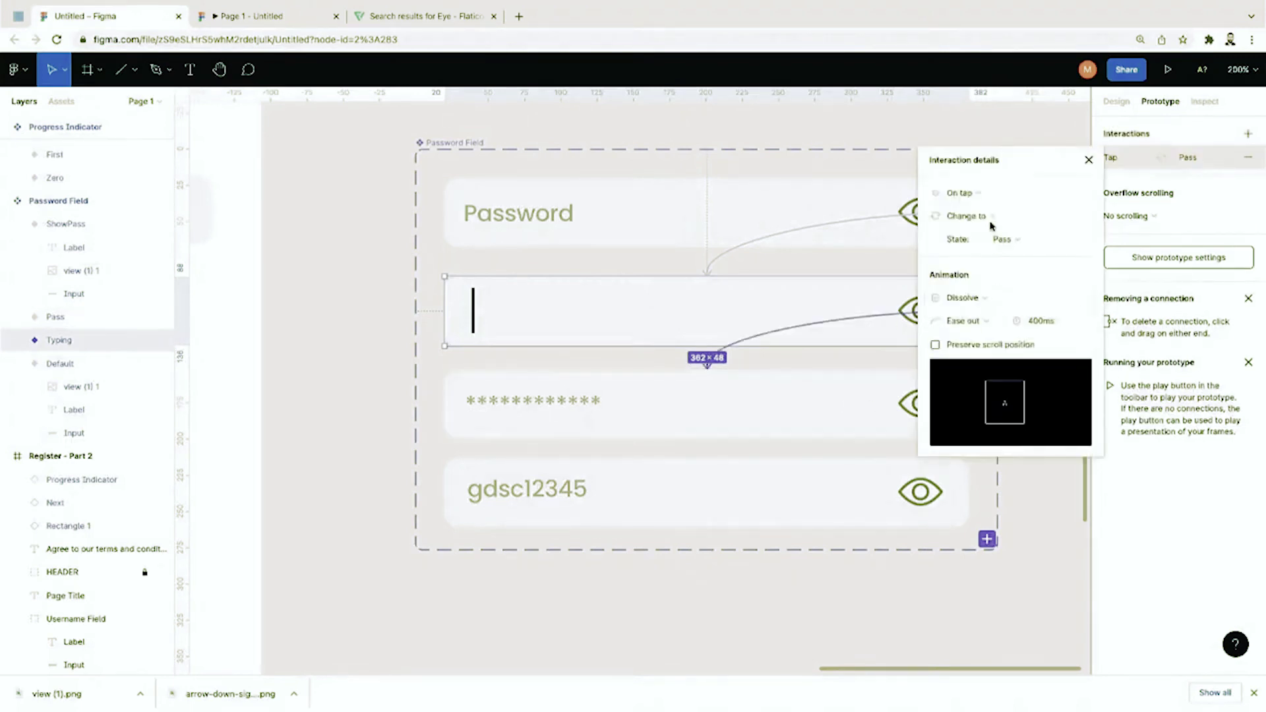
click(971, 195)
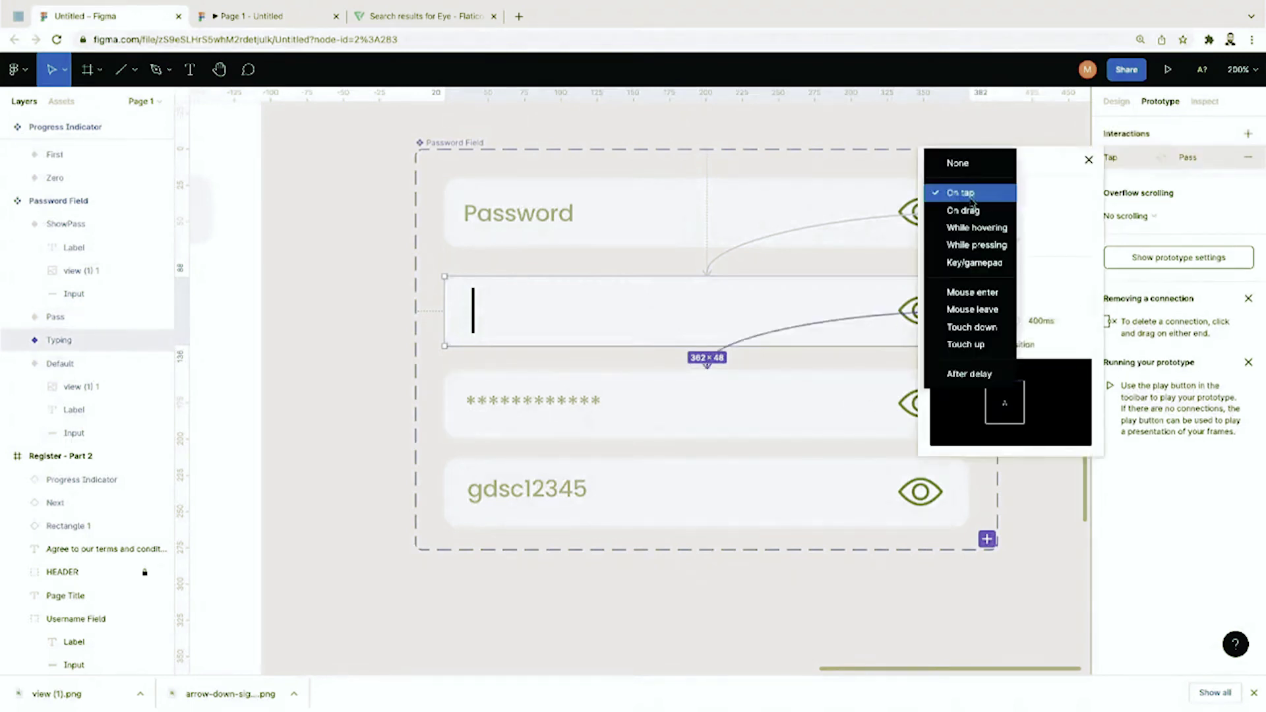
click(978, 264)
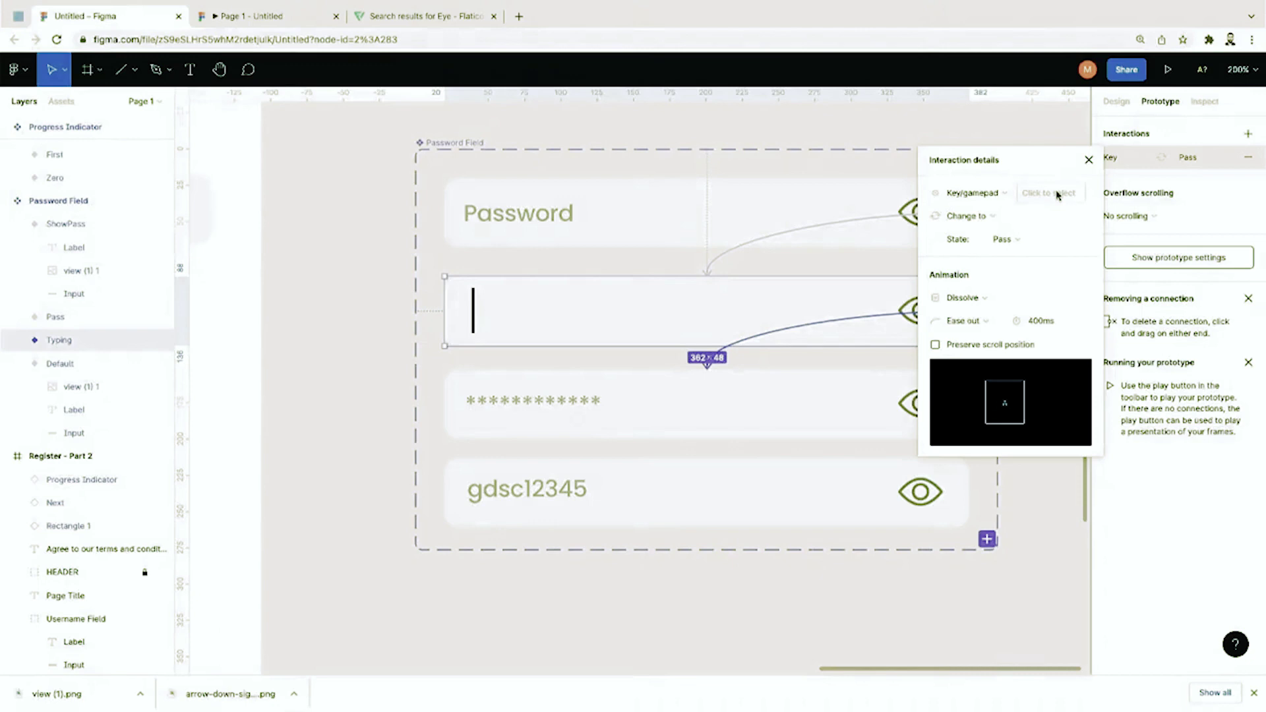
click(1058, 195)
key(space)
click(1020, 125)
click(674, 413)
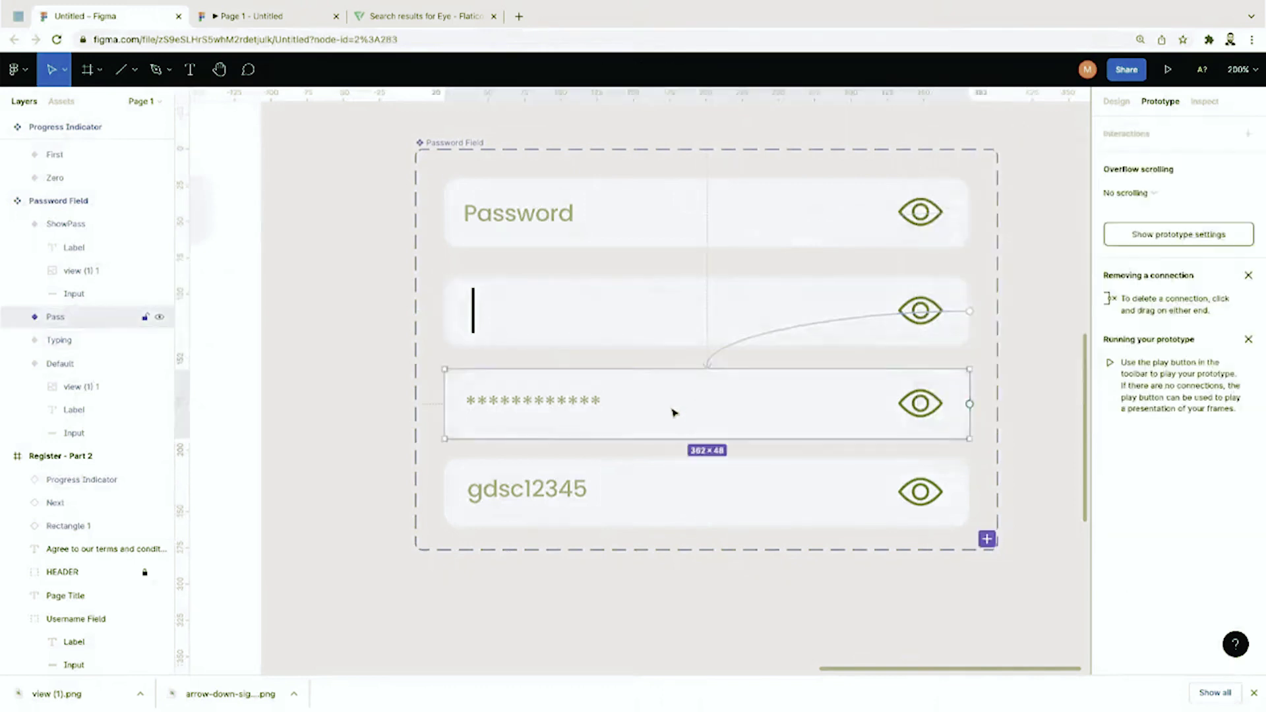
click(934, 404)
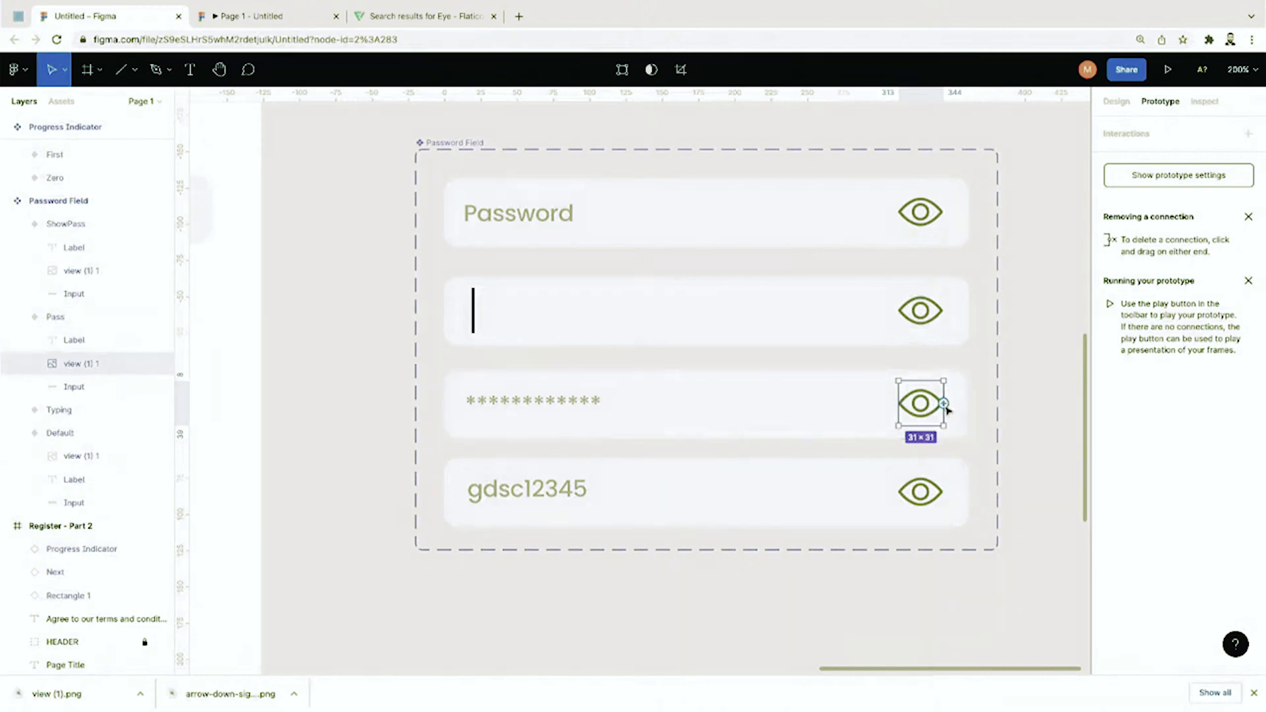
Step: Link the Pass eye to ShowPass and fade ShowPass's eye to 20% opacity
drag(944, 403, 897, 481)
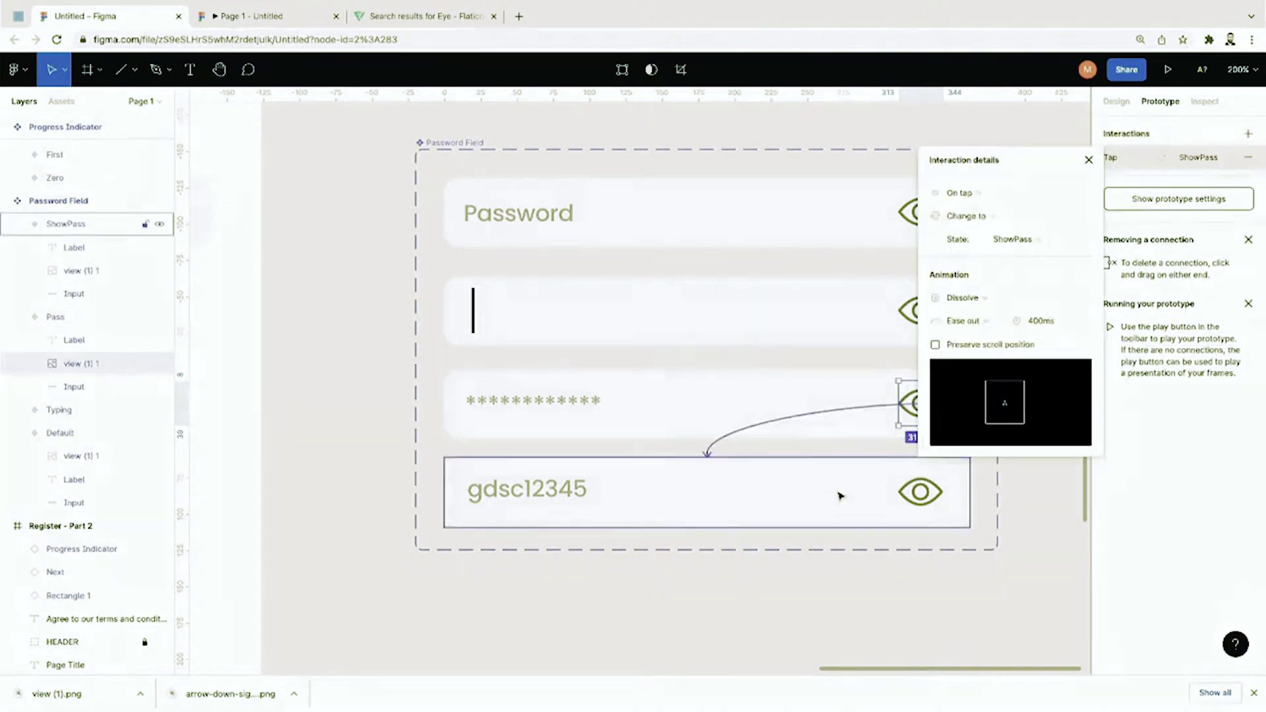
click(870, 582)
click(928, 500)
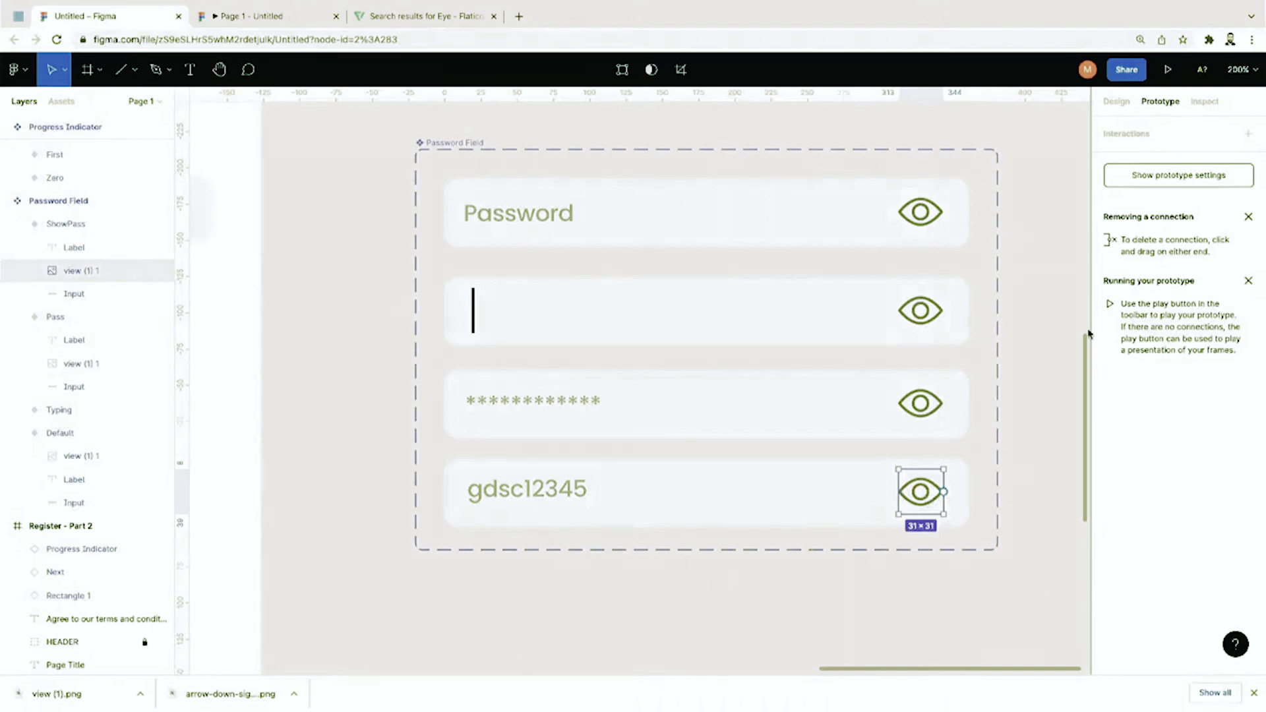
click(1117, 101)
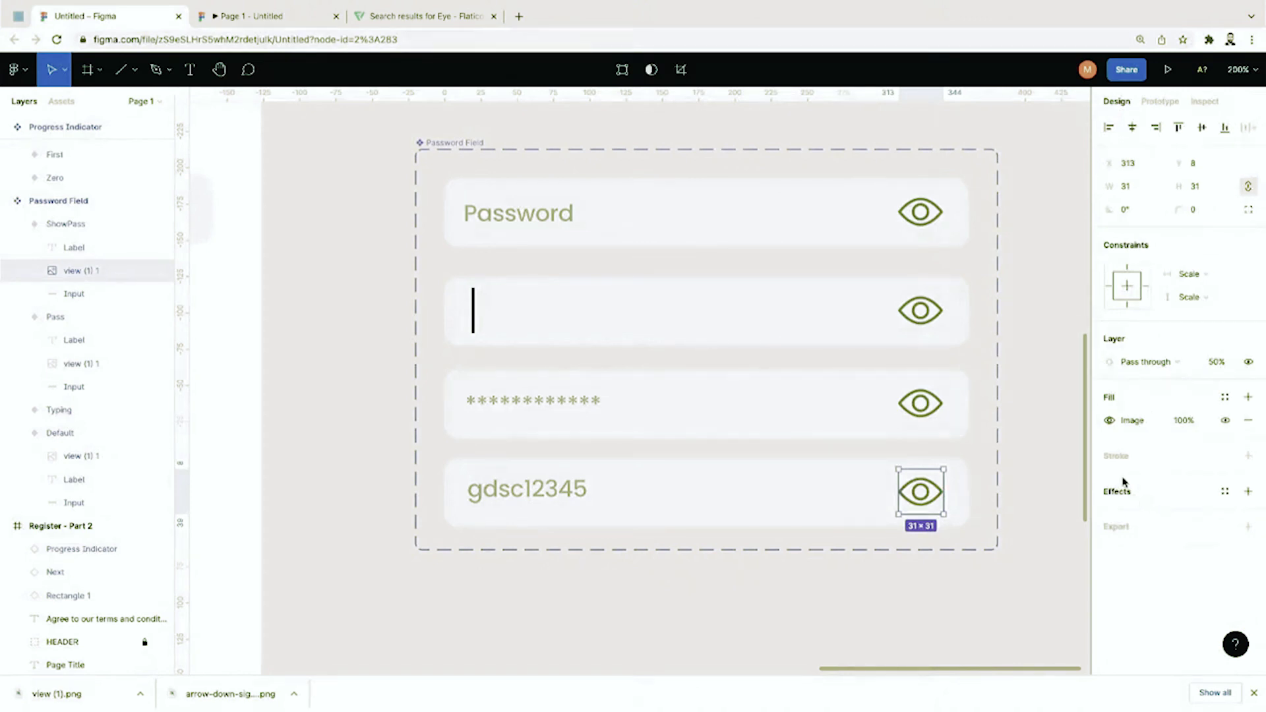
click(1219, 364)
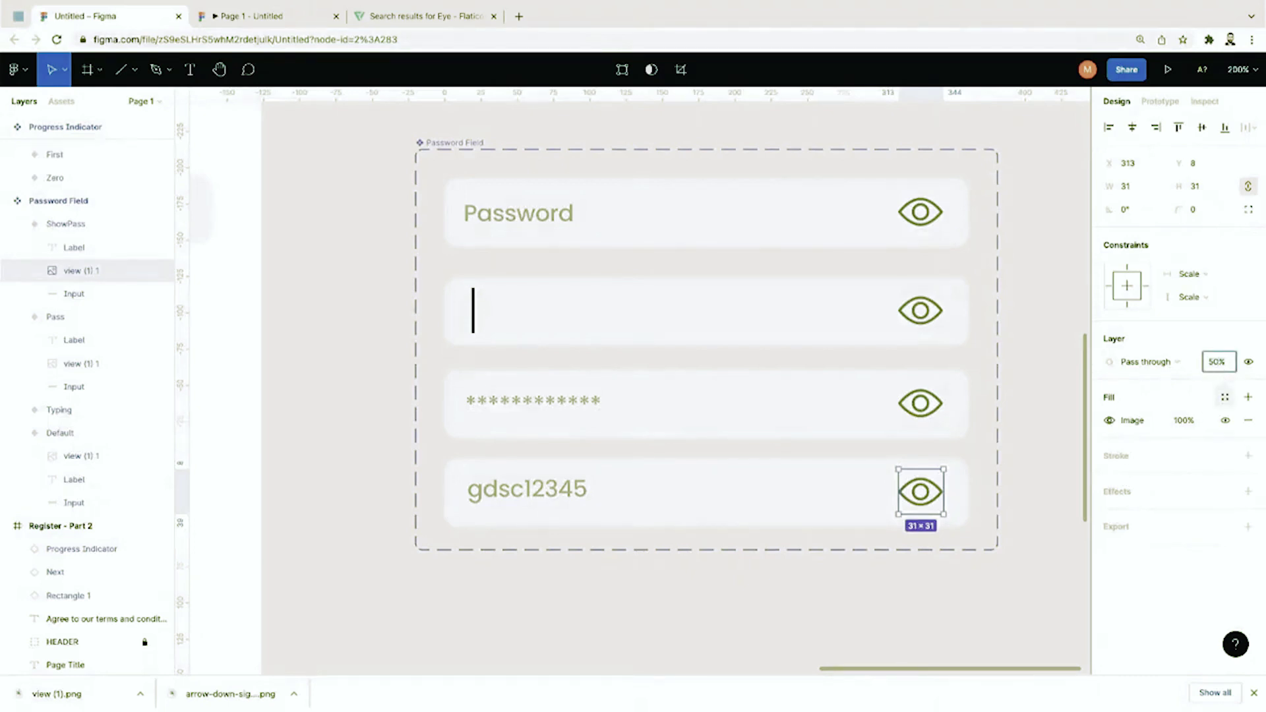
text(20)
key(Return)
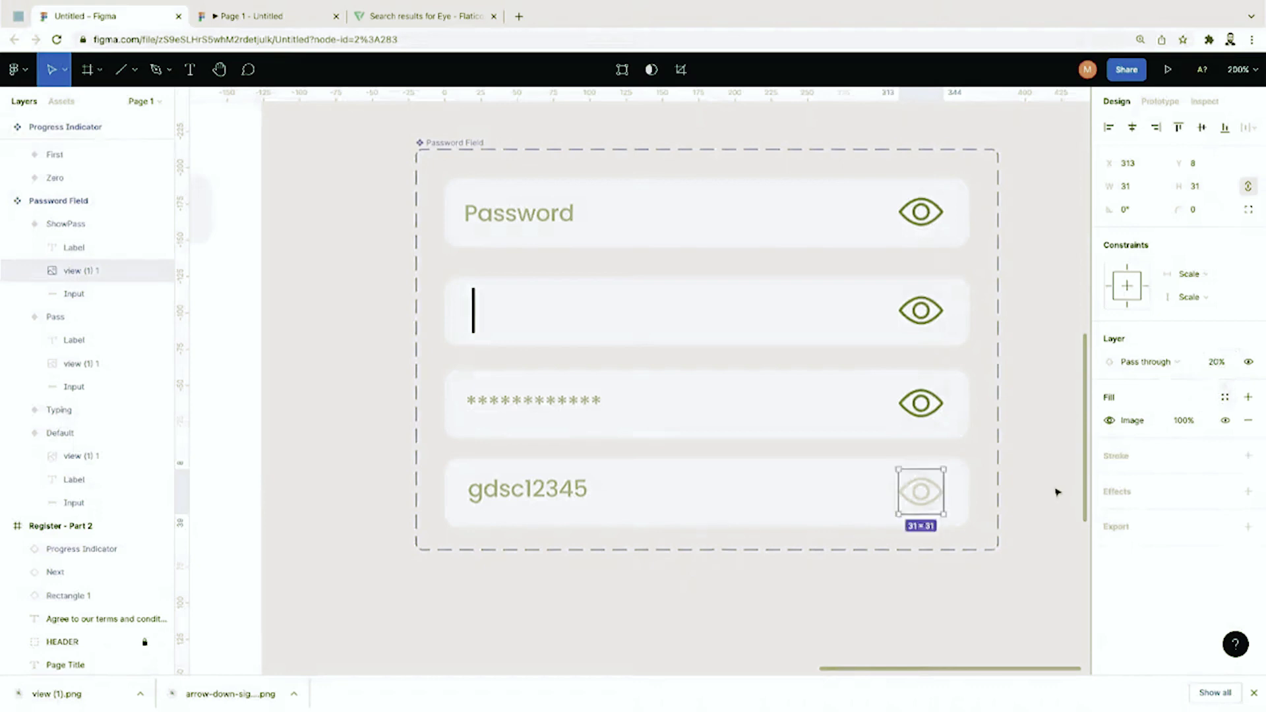
click(1014, 419)
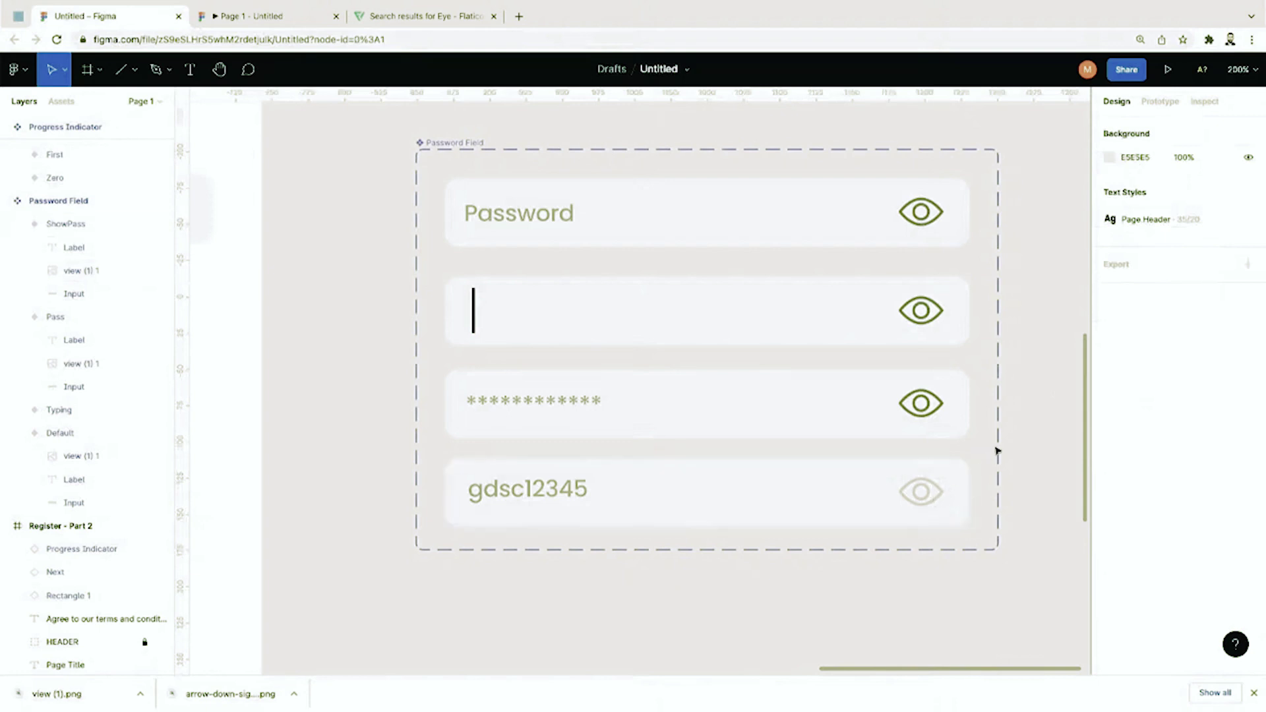
Step: Connect the faded ShowPass eye back to the Pass variant on tap
scroll(969, 428, down, 1)
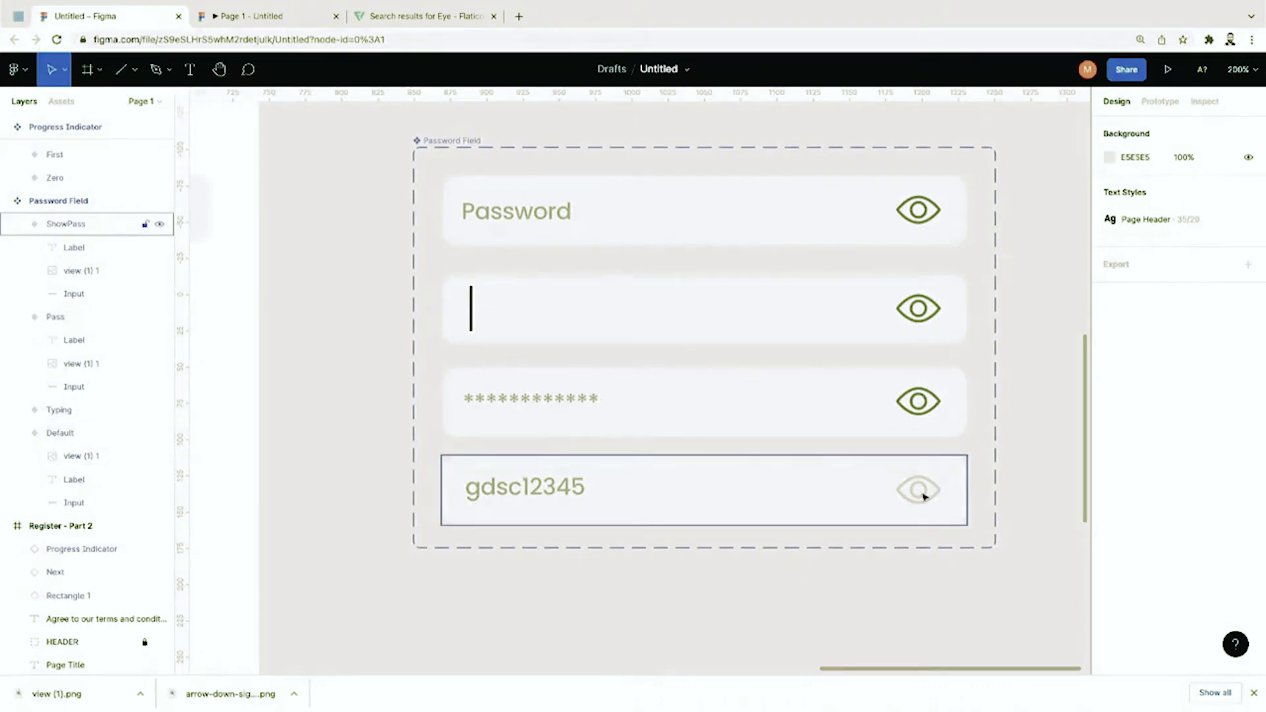
key(shift+e)
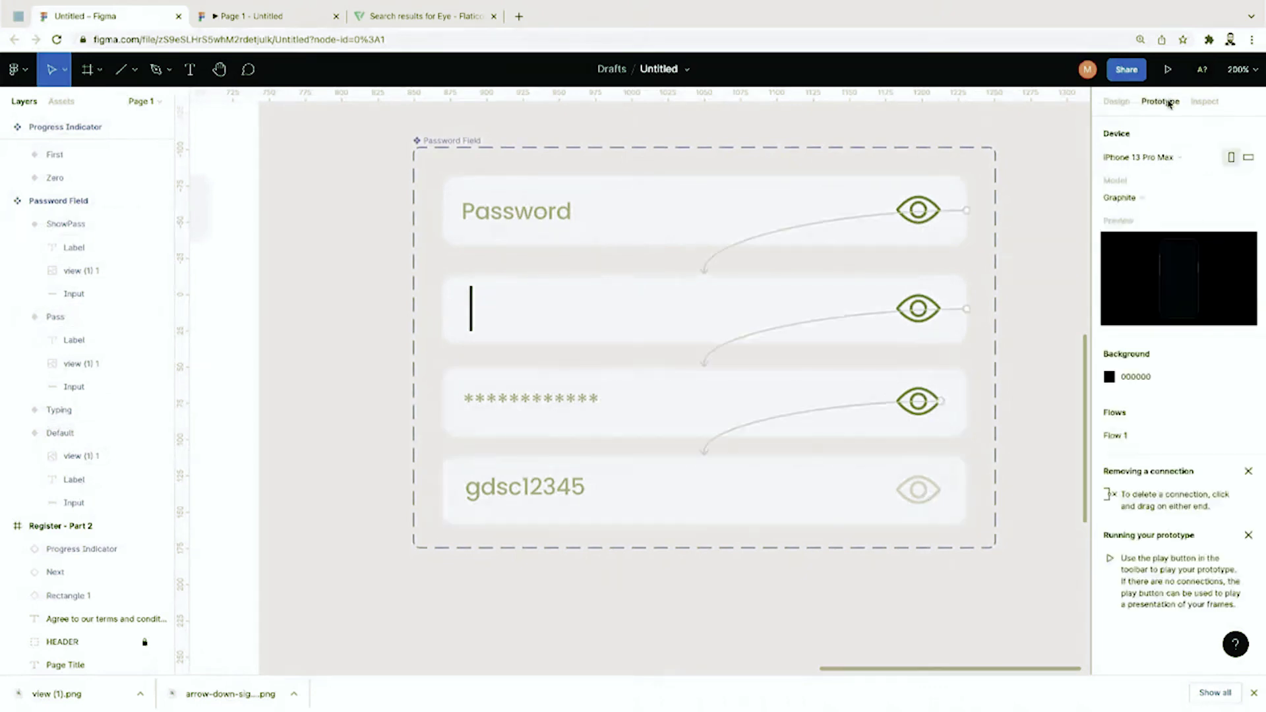
double_click(918, 489)
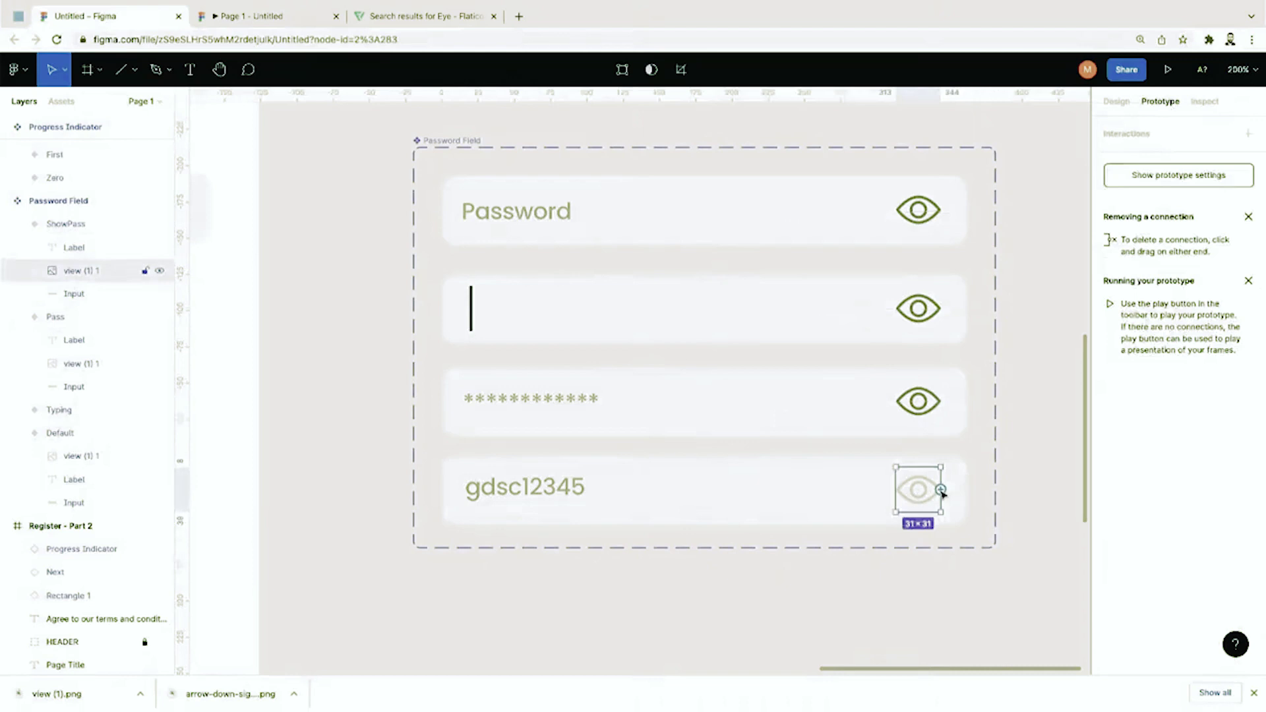
drag(945, 492, 963, 414)
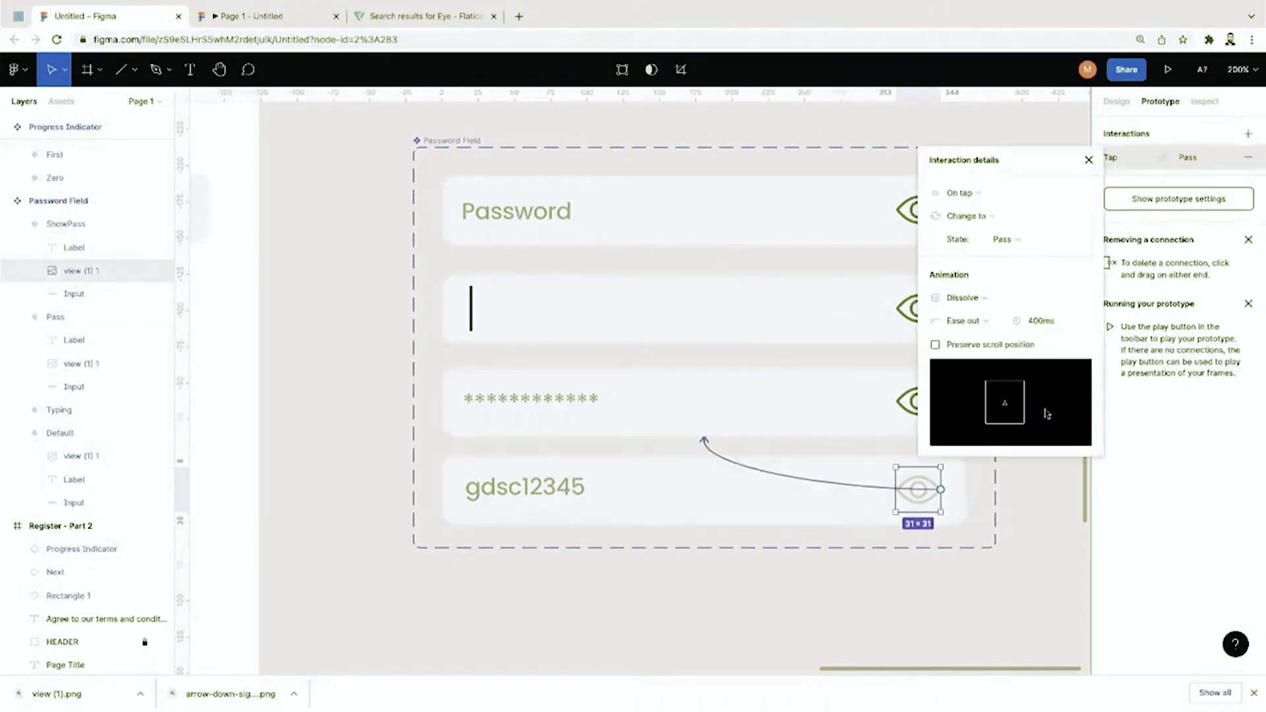
click(1034, 485)
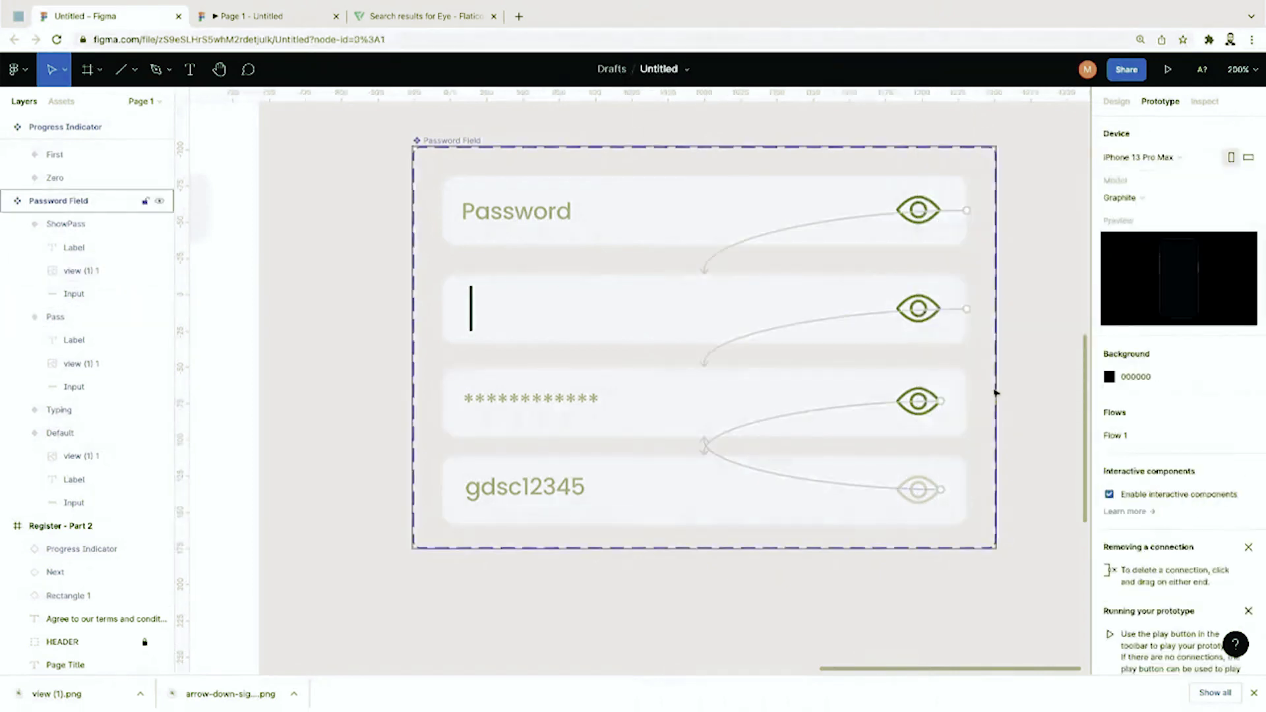
Step: Place a Password Field under Username in Register - Part 2 and launch the prototype preview
key(minus)
scroll(996, 393, left, 5)
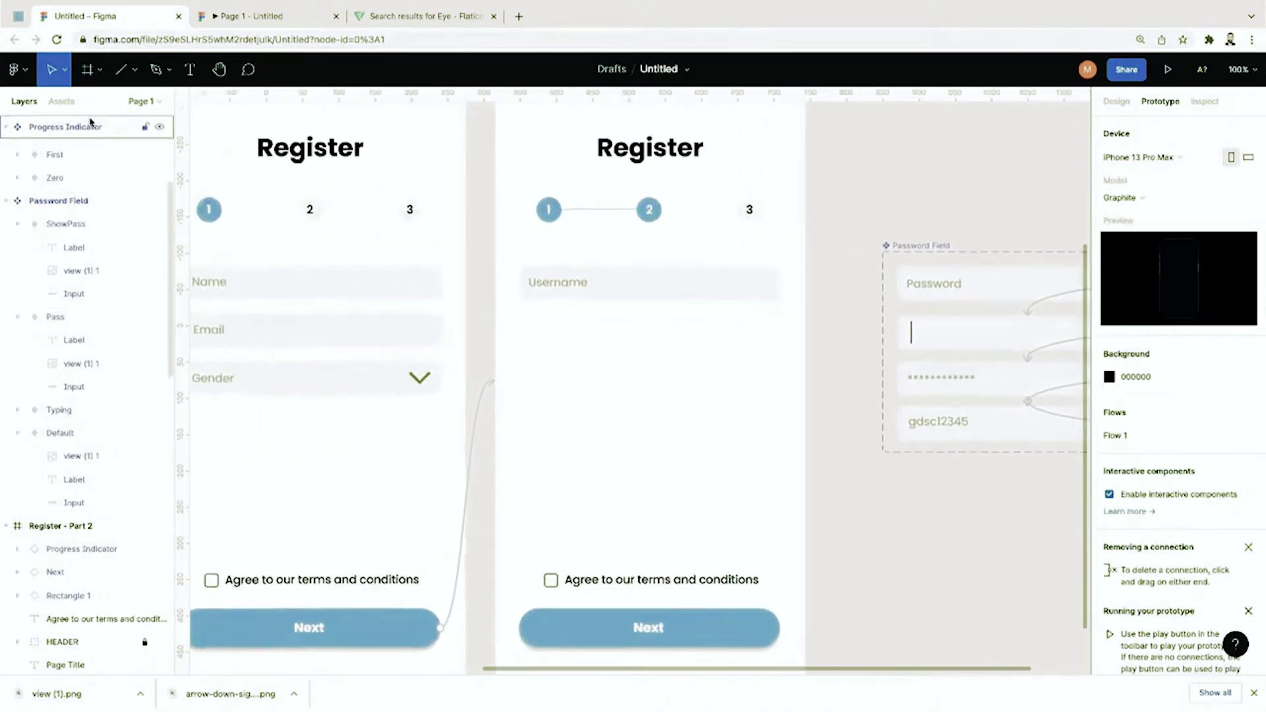
click(62, 102)
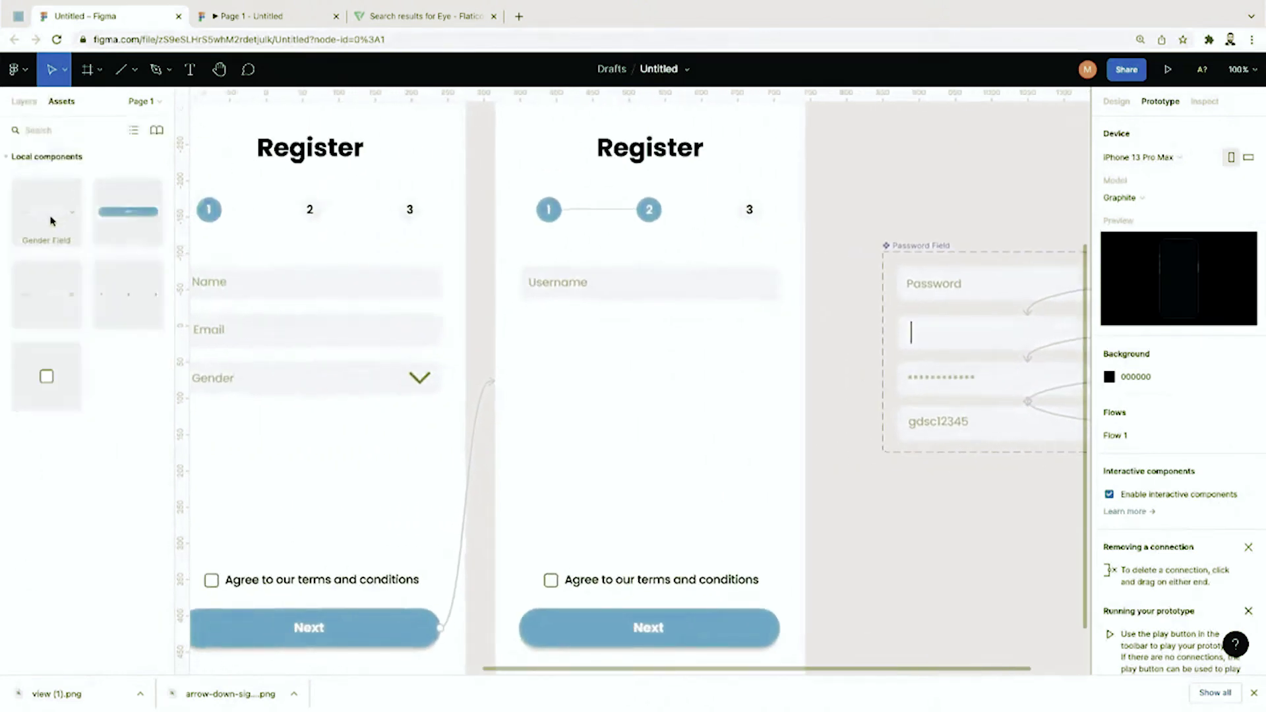
drag(51, 289, 662, 328)
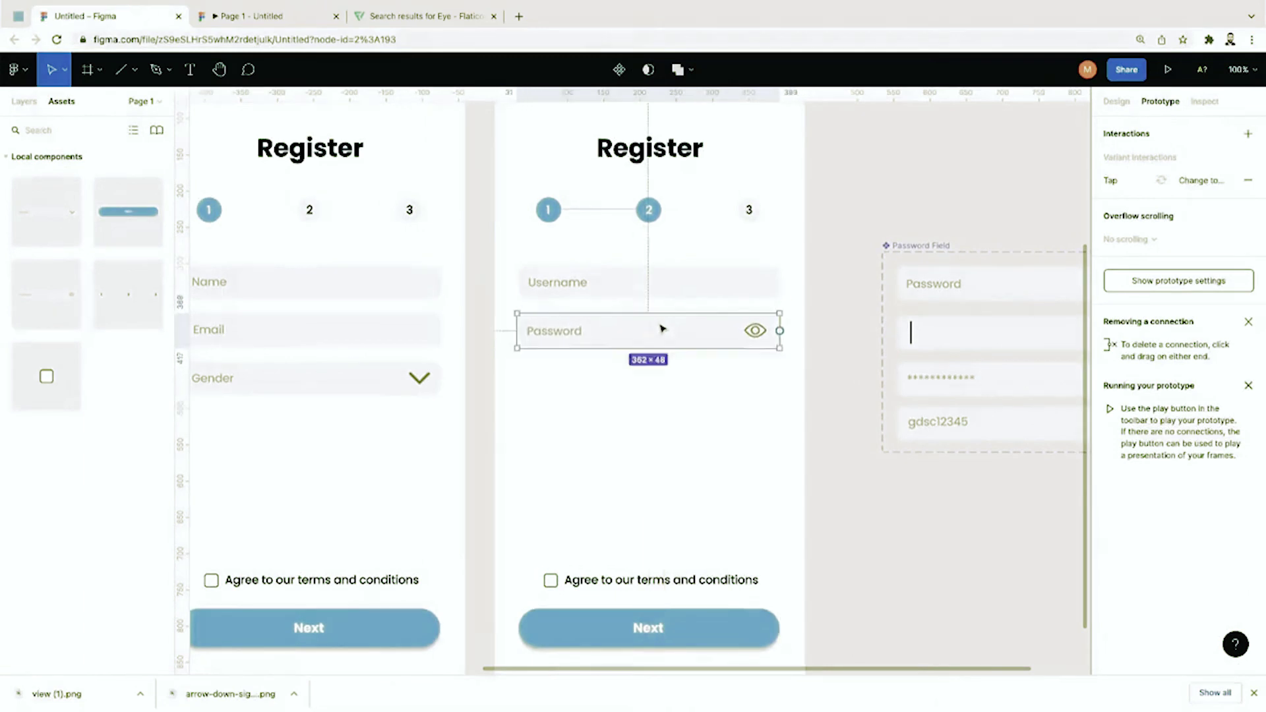
click(667, 396)
scroll(668, 396, down, 5)
scroll(668, 396, up, 5)
scroll(673, 393, left, 1)
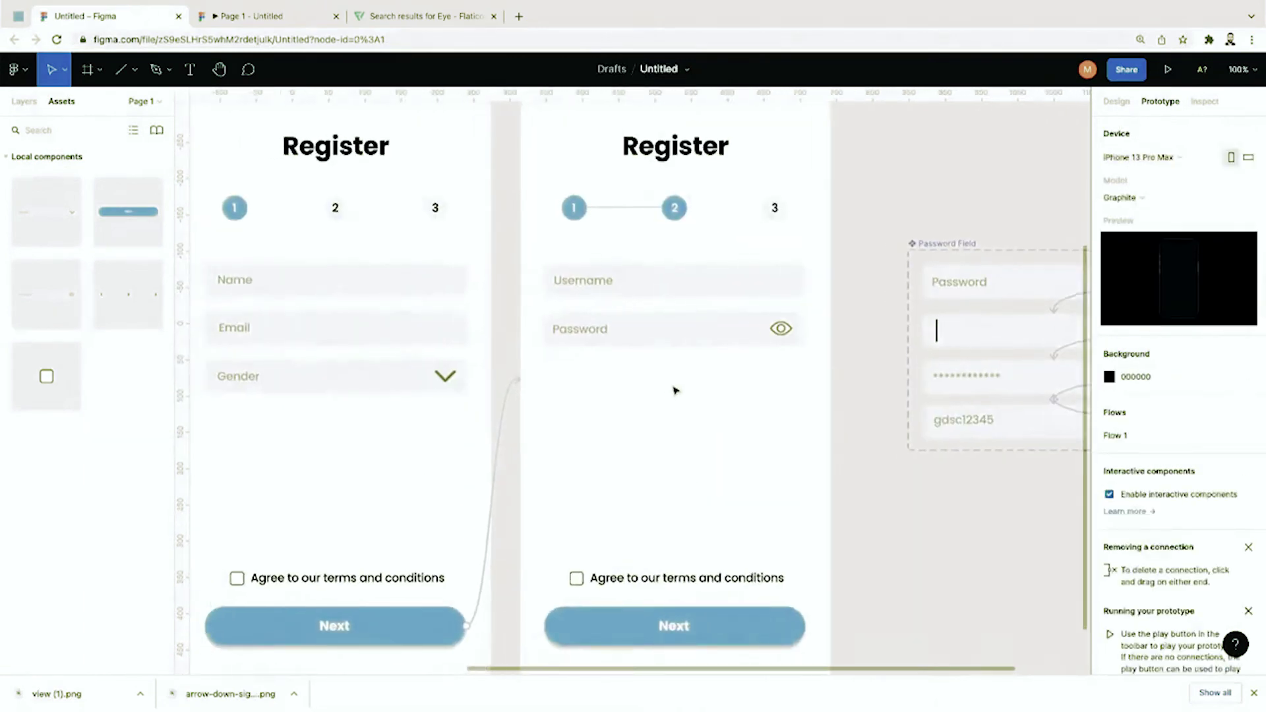
click(1167, 69)
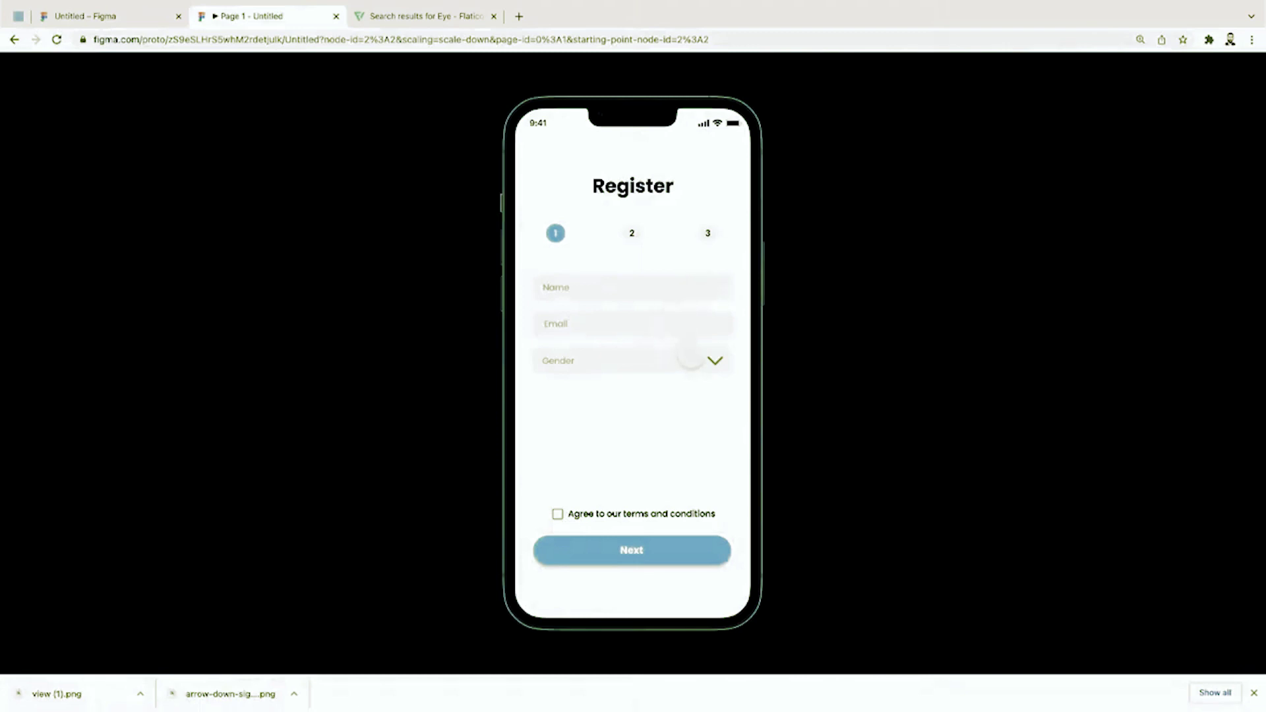
Step: In the preview, choose Male, tick the terms checkbox and advance to step 2
click(698, 360)
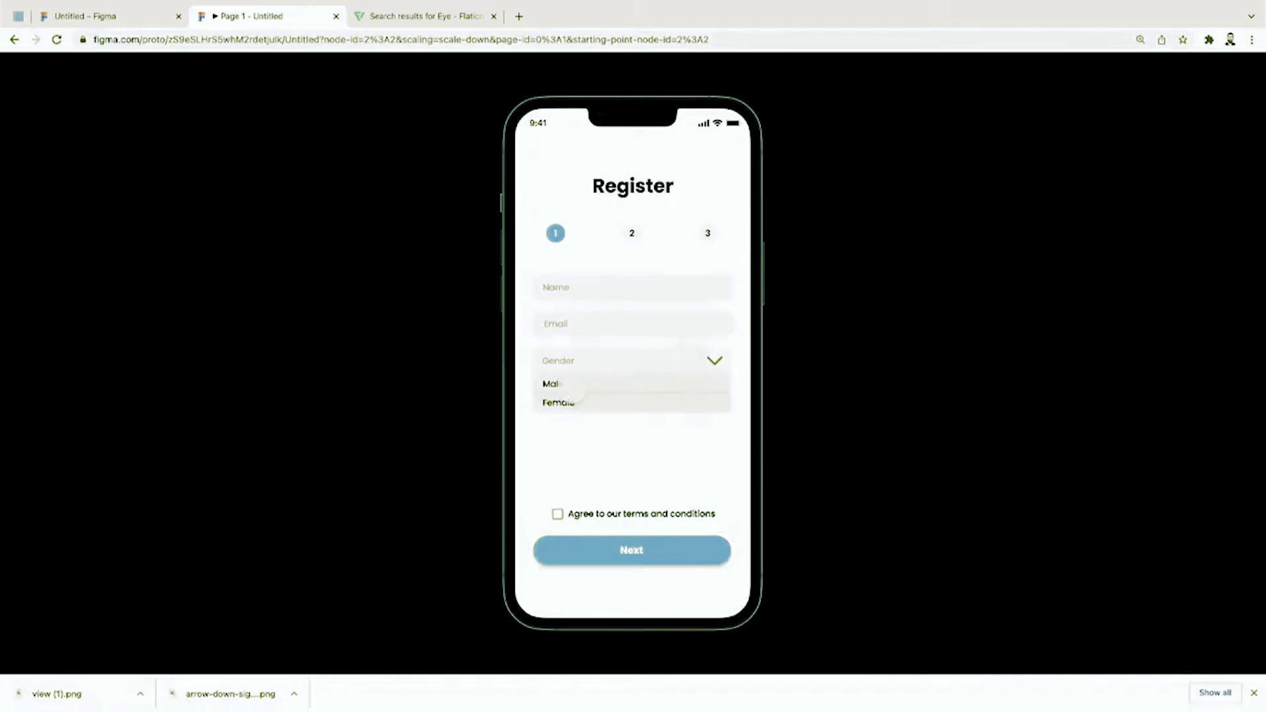
click(551, 384)
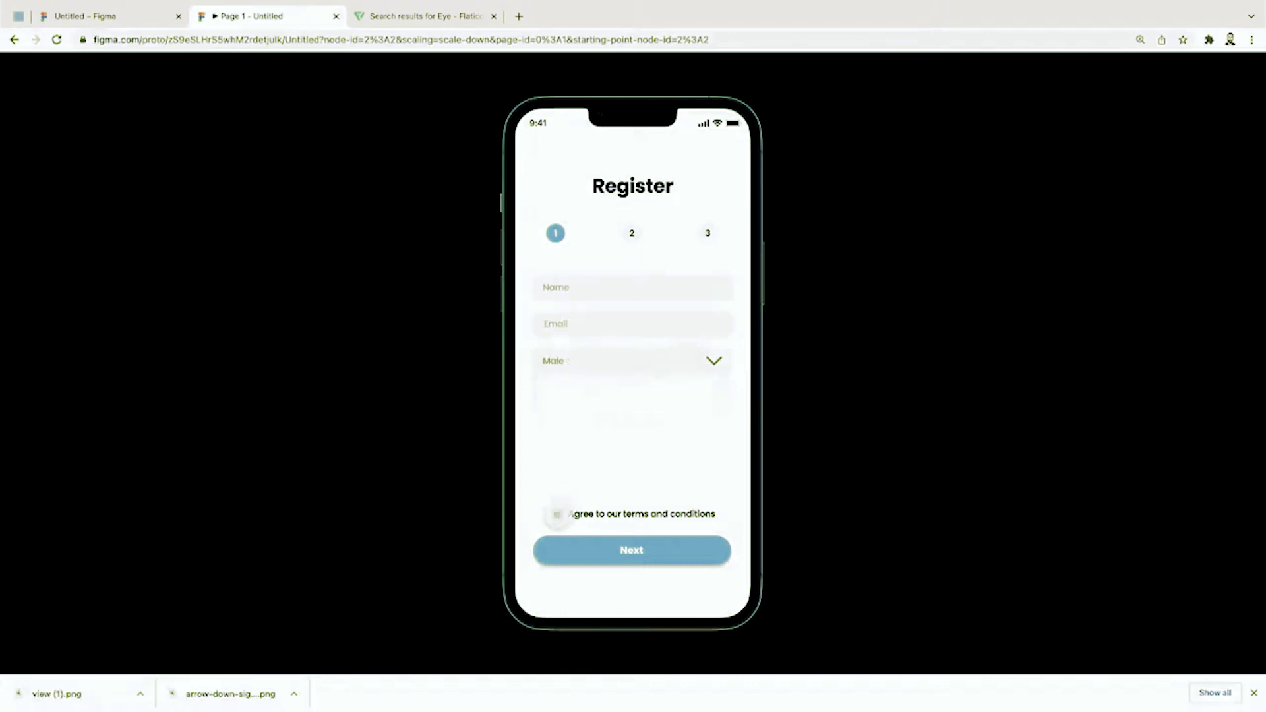
click(557, 514)
click(590, 548)
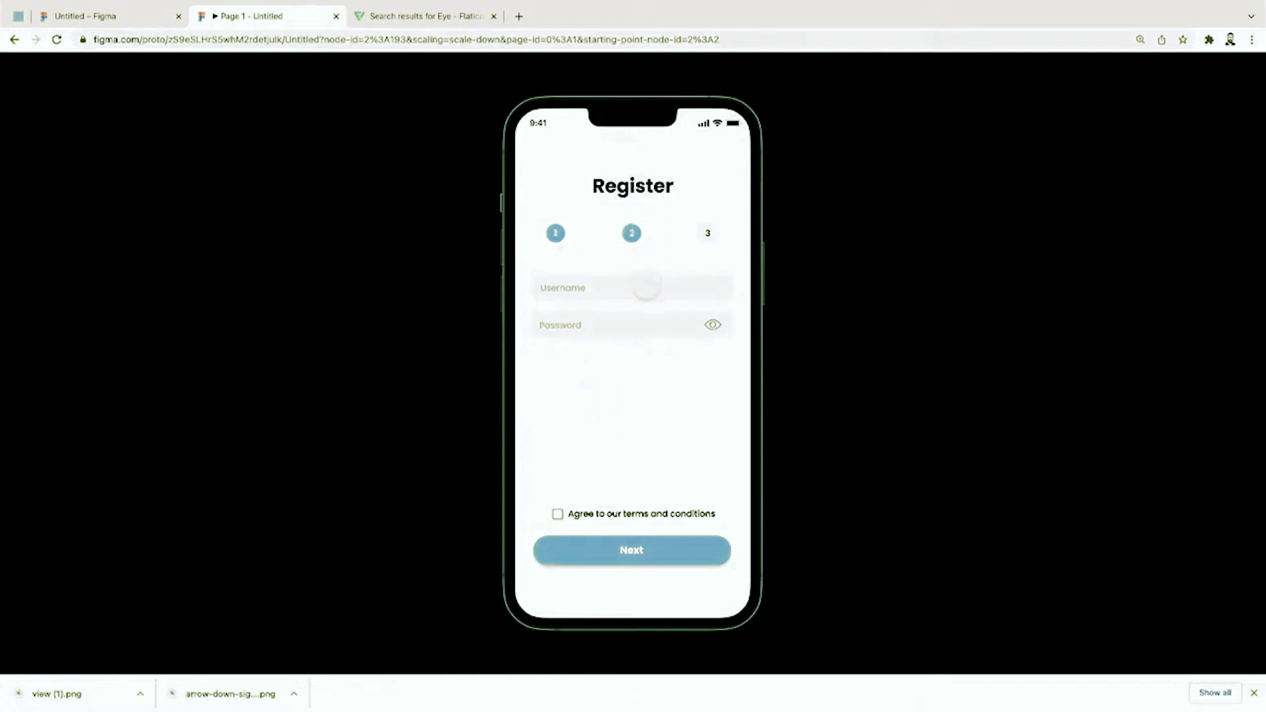
Step: Toggle the password eye to reveal, mask and reveal it, then return to the editor
click(612, 327)
click(713, 324)
click(713, 327)
click(713, 325)
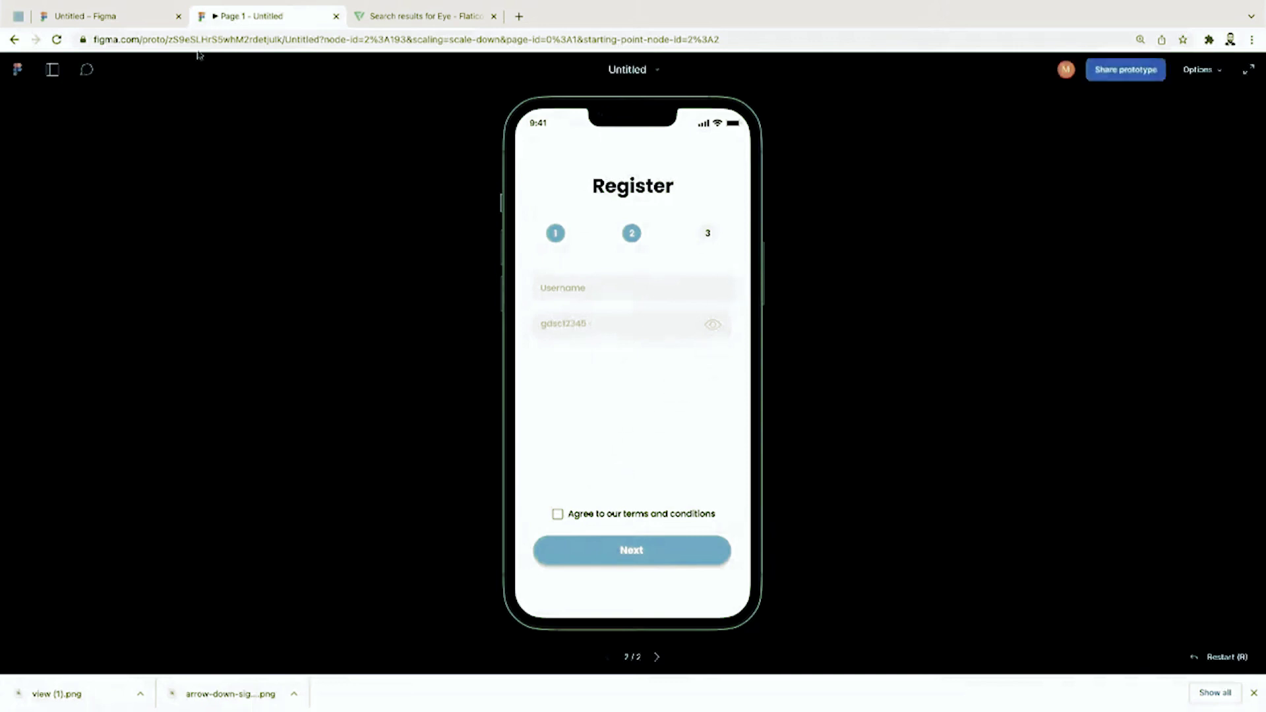
click(149, 22)
key(minus)
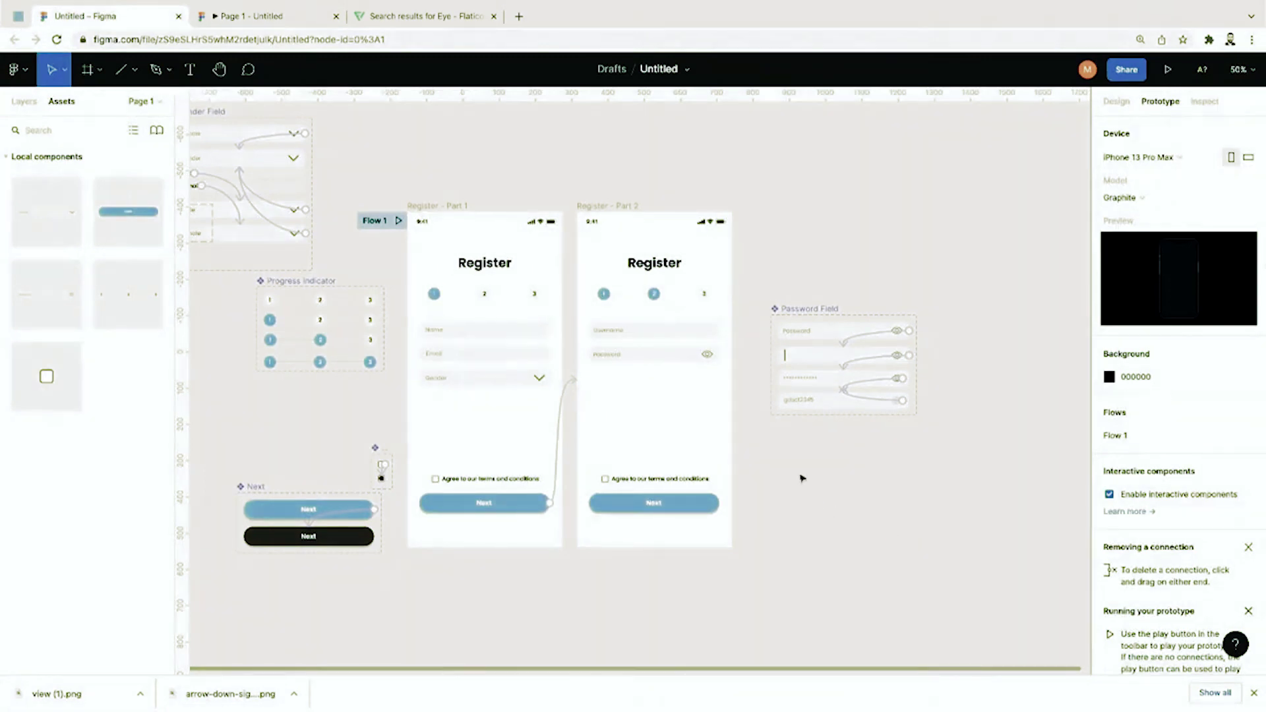
Step: Move the Password Field component set above the Gender Field
click(831, 312)
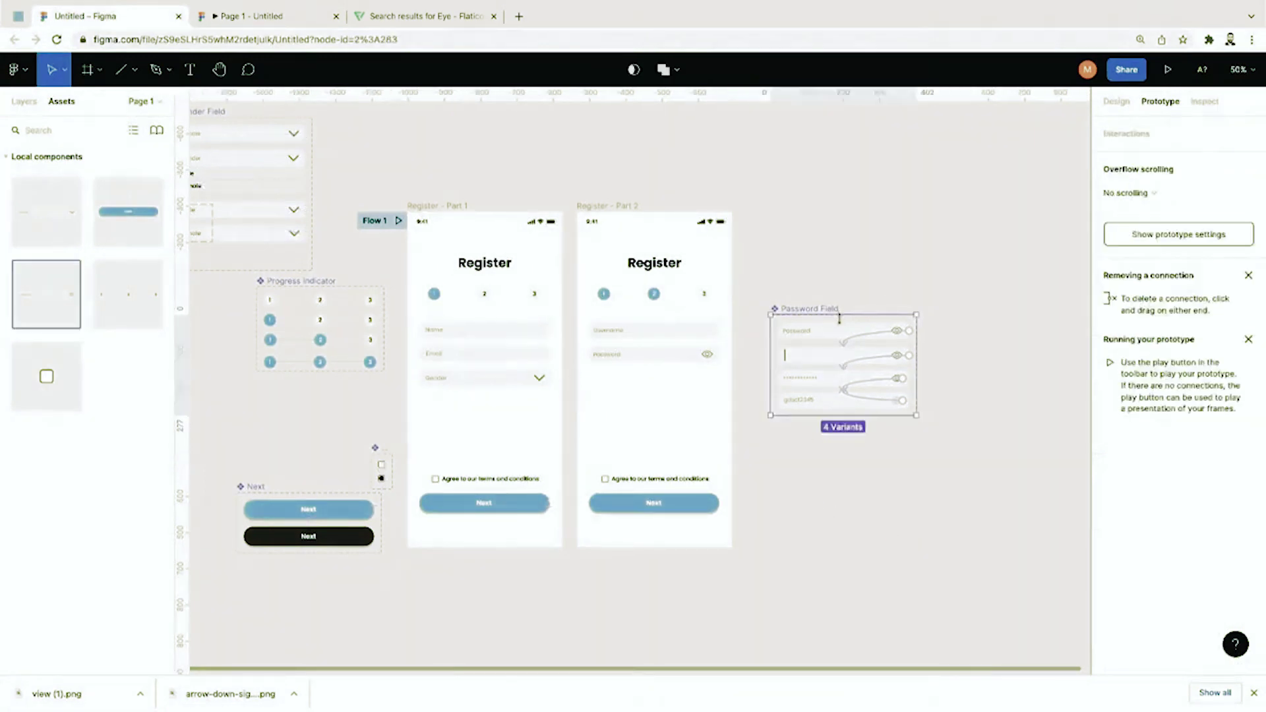
key(shift+0)
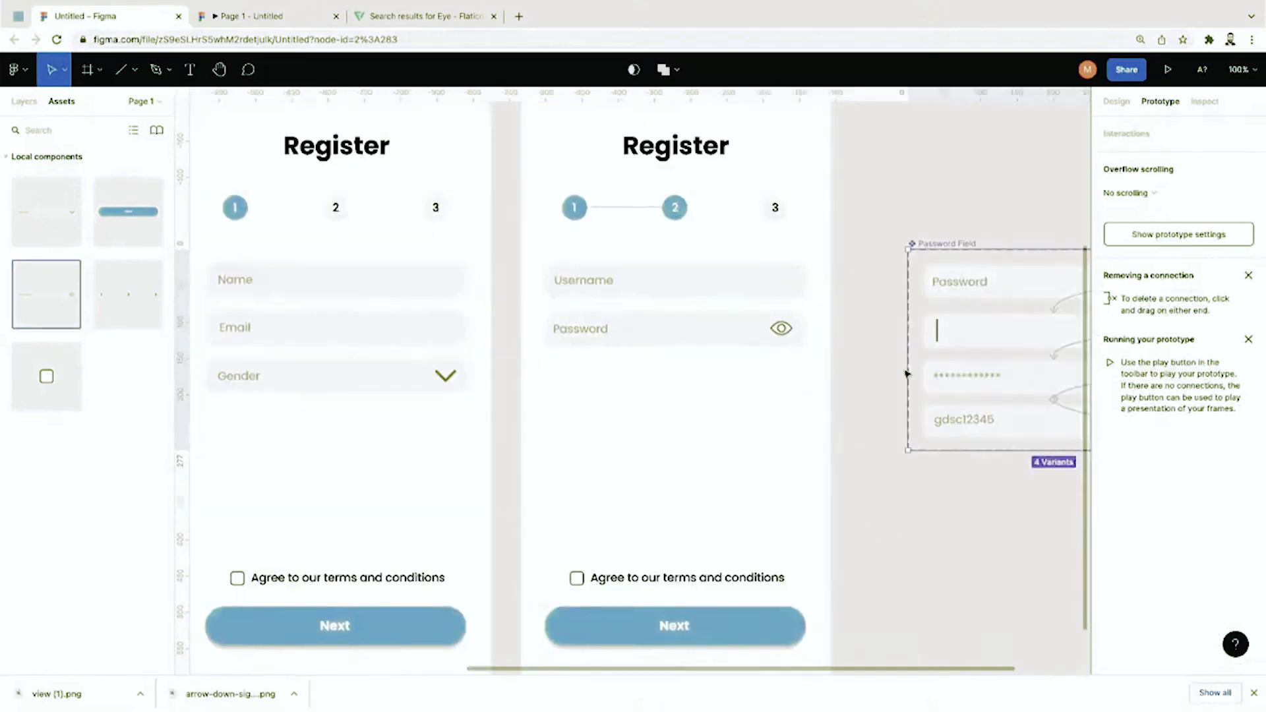
drag(924, 359, 410, 458)
scroll(826, 260, up, 10)
scroll(826, 261, left, 8)
click(823, 461)
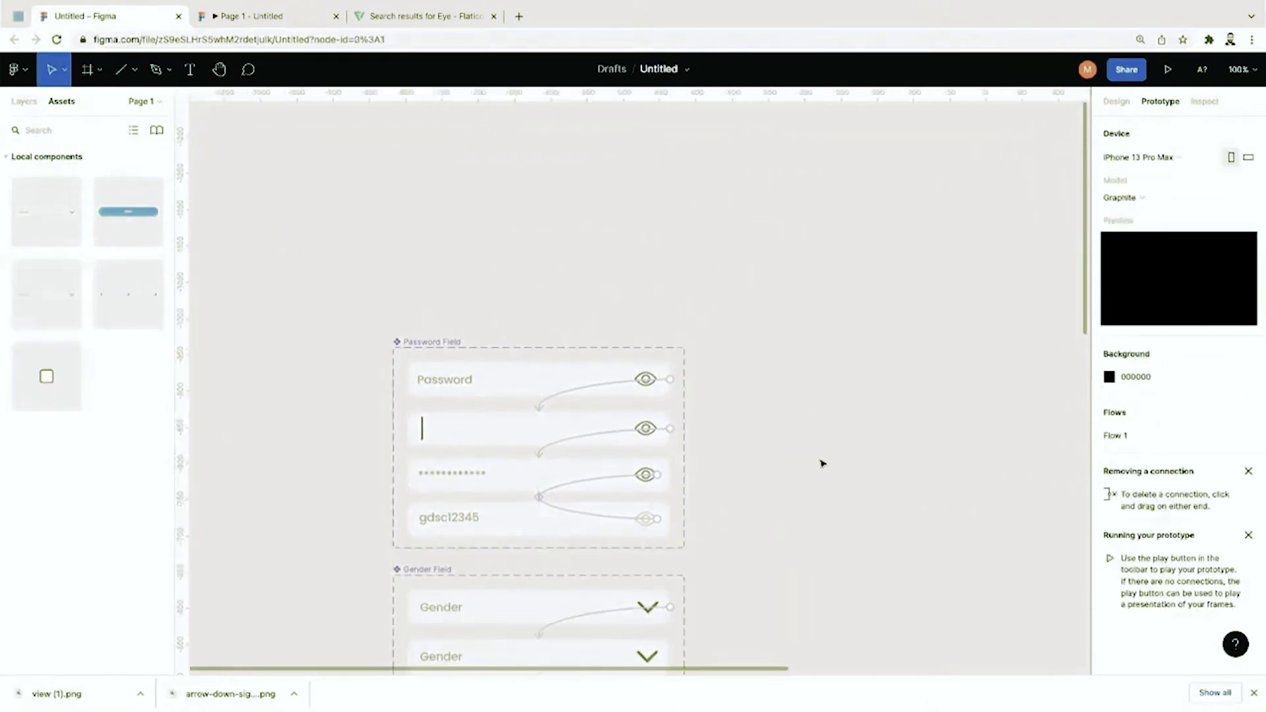
key(shift+1)
Step: Delete the terms checkbox and its label from Register - Part 2
drag(497, 507, 597, 460)
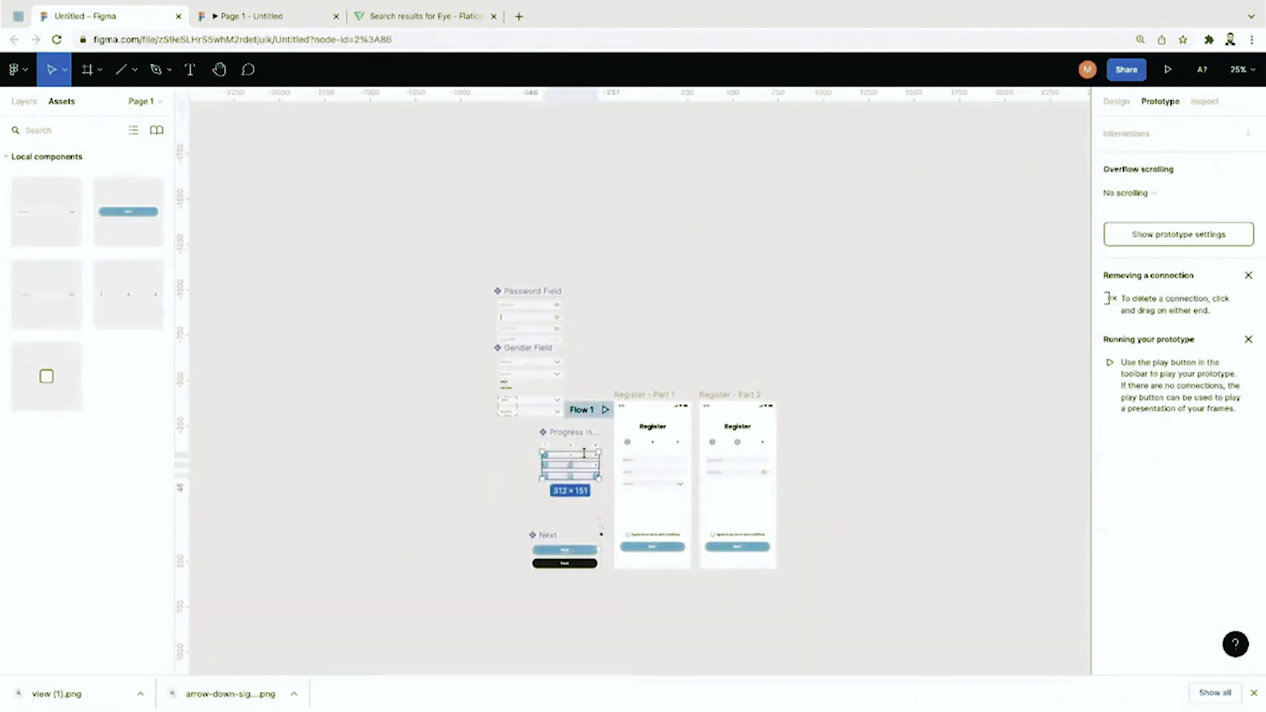
click(577, 515)
scroll(726, 414, up, 10)
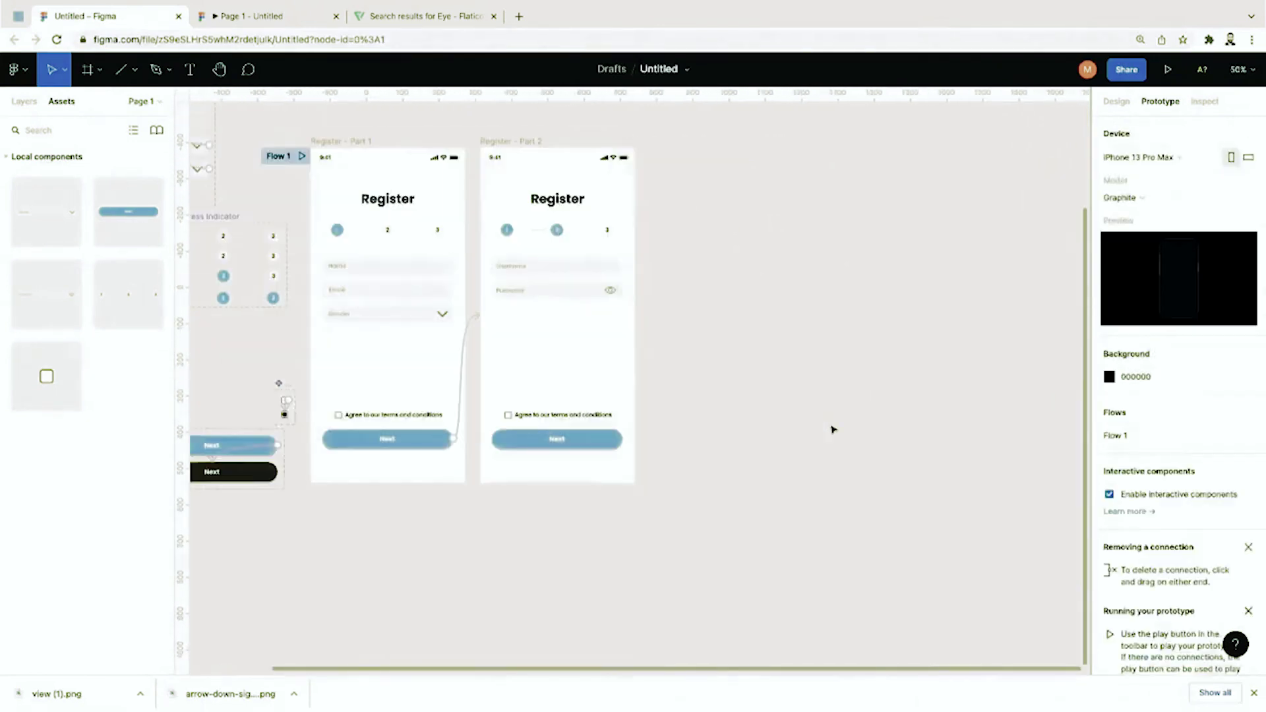
drag(827, 366, 481, 461)
key(Delete)
scroll(744, 381, down, 5)
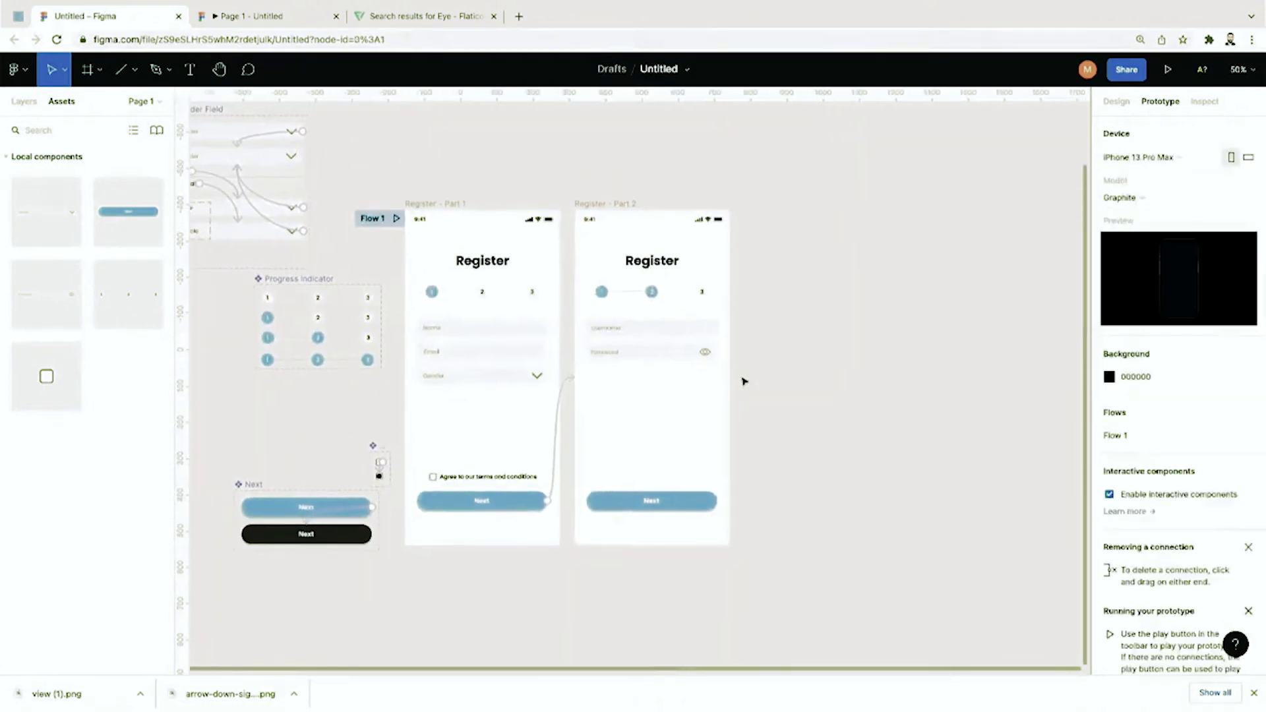
Step: In the Layers panel, move Register - Part 2 below Slice 1
click(26, 102)
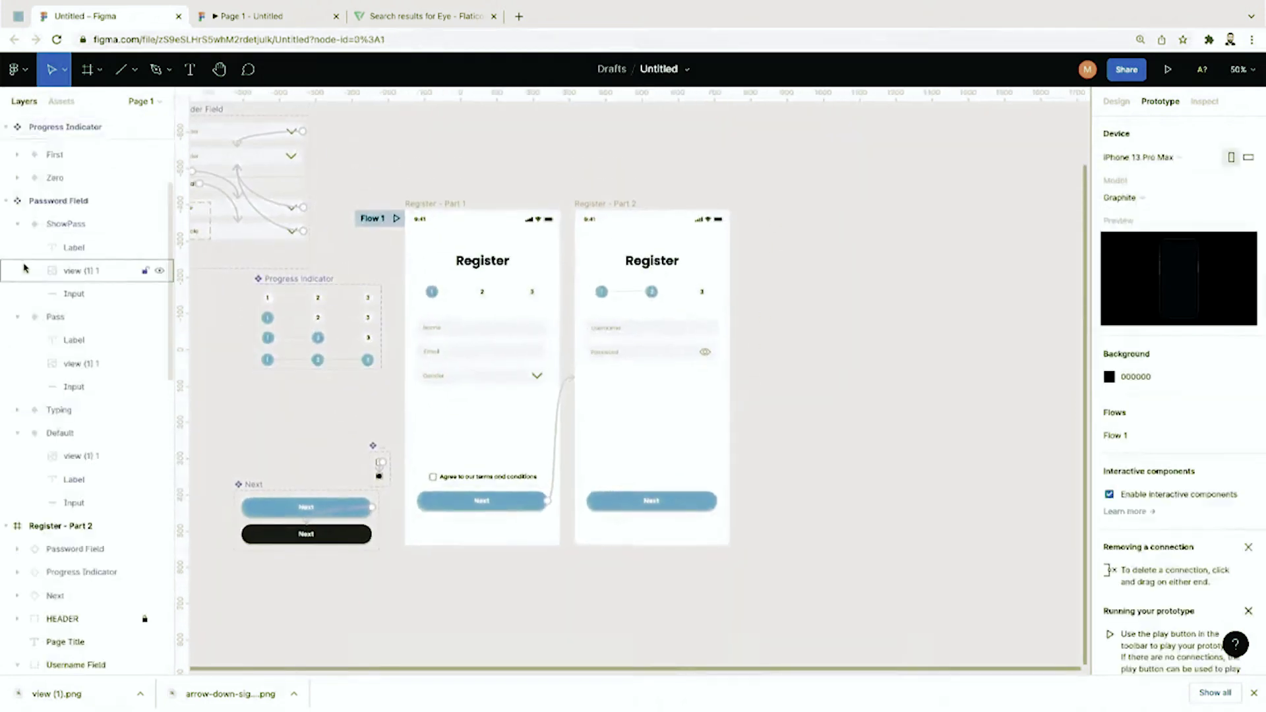
scroll(8, 330, down, 10)
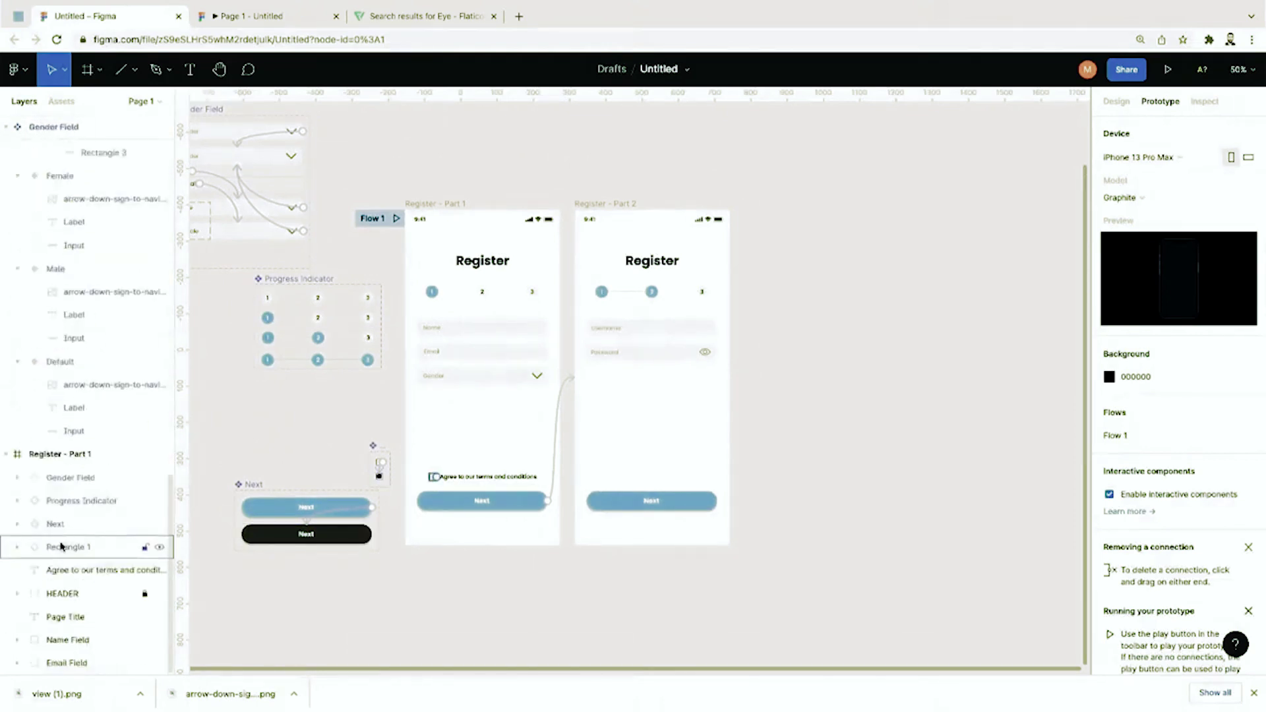
scroll(13, 468, up, 10)
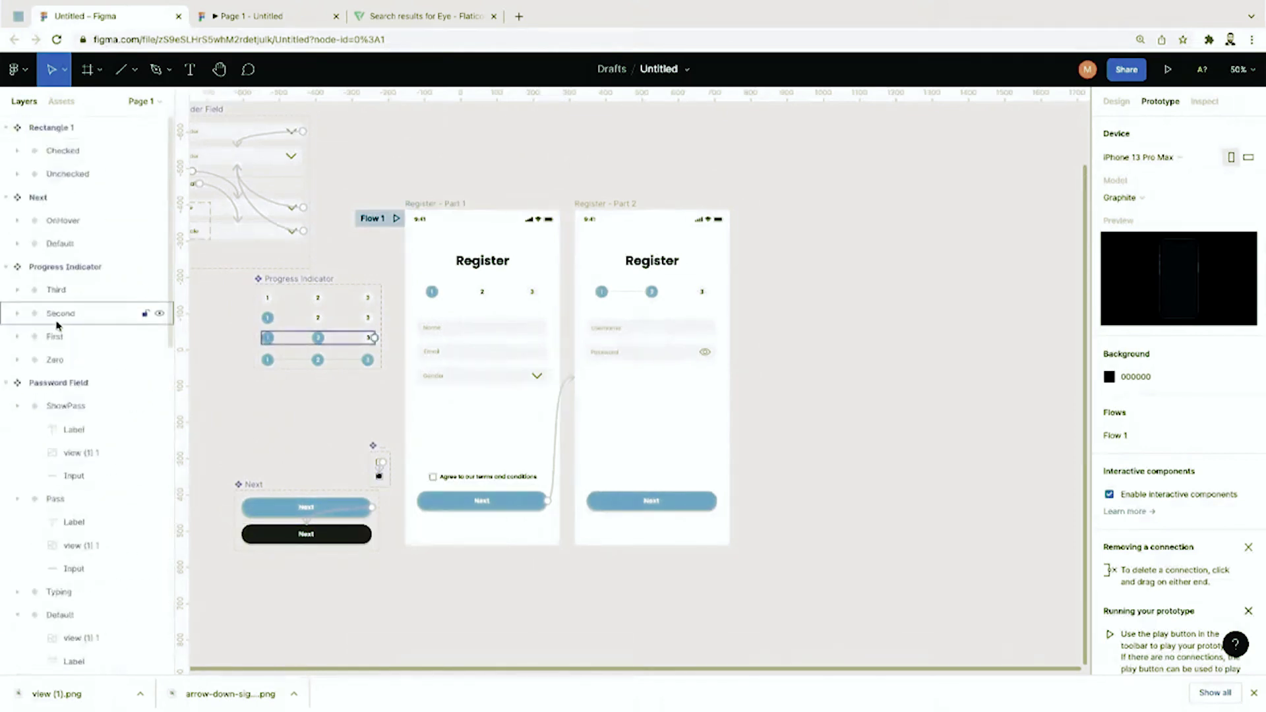
scroll(34, 471, up, 2)
scroll(81, 538, down, 5)
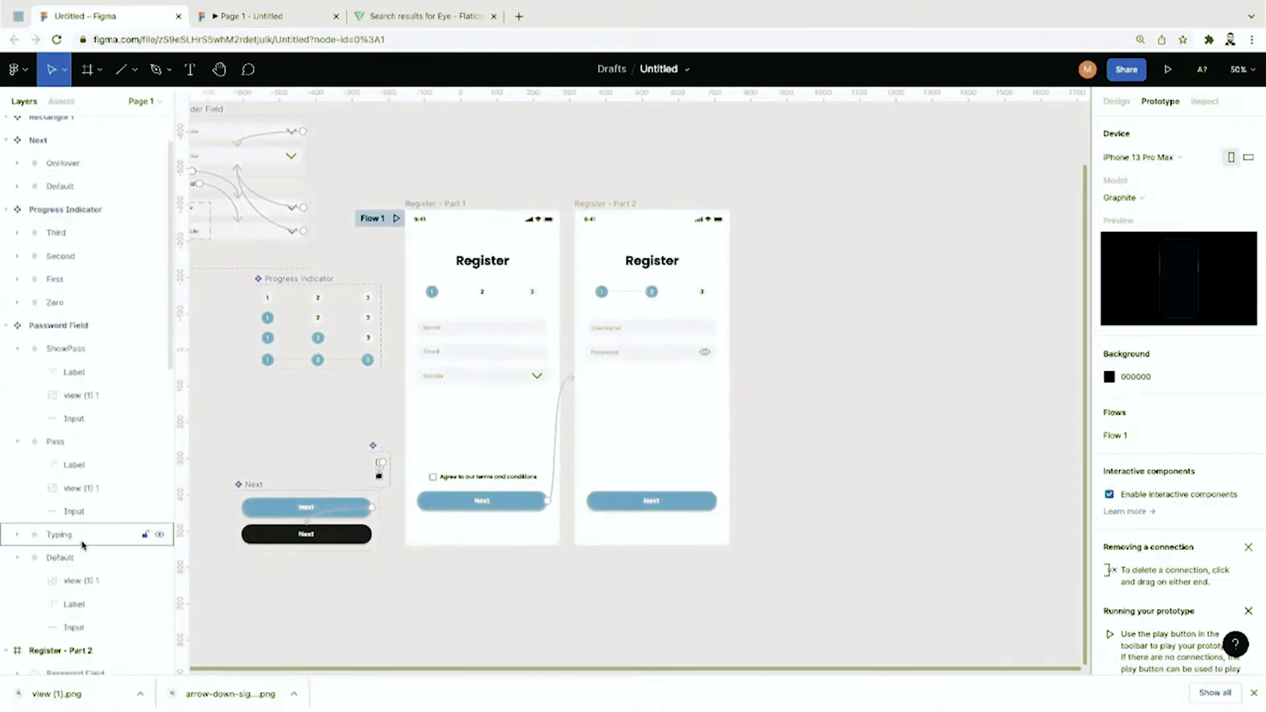
click(20, 479)
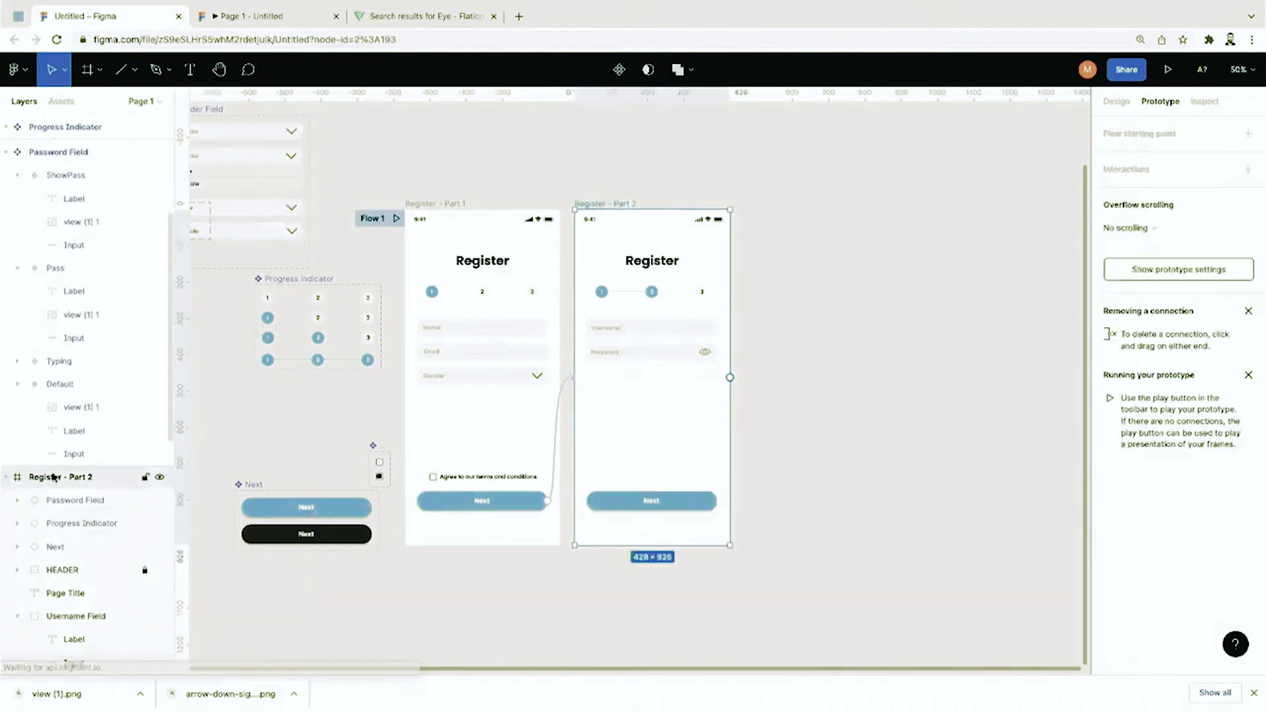
click(7, 479)
drag(47, 488, 53, 512)
Step: Collapse the expanded layers and move Gender Field above Slice 1 in the layer order
click(16, 388)
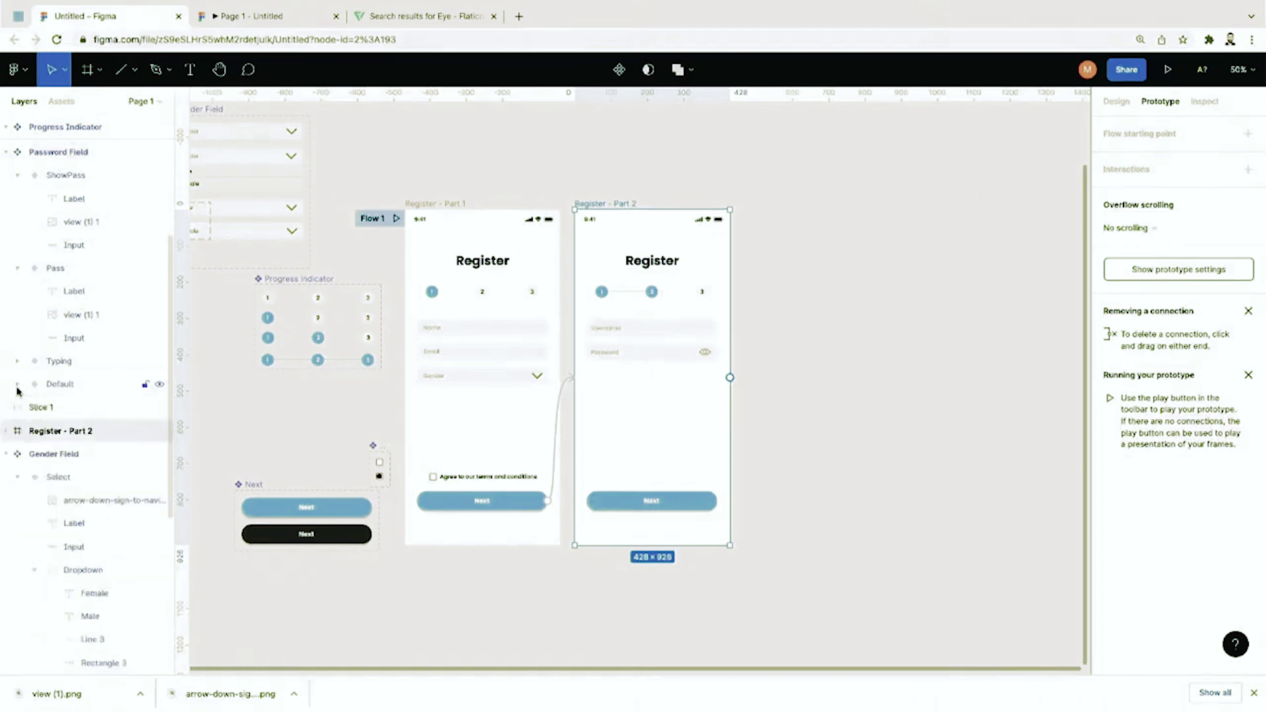
scroll(15, 387, up, 3)
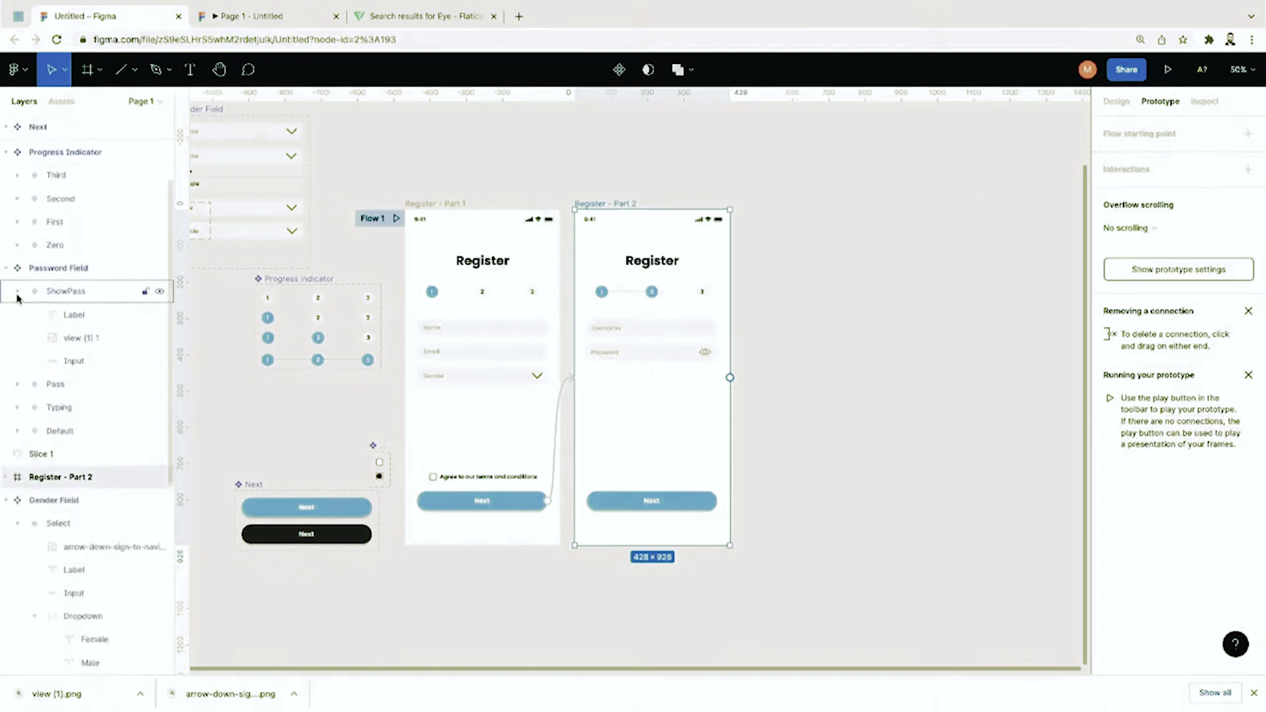
click(8, 268)
scroll(8, 275, up, 4)
click(7, 258)
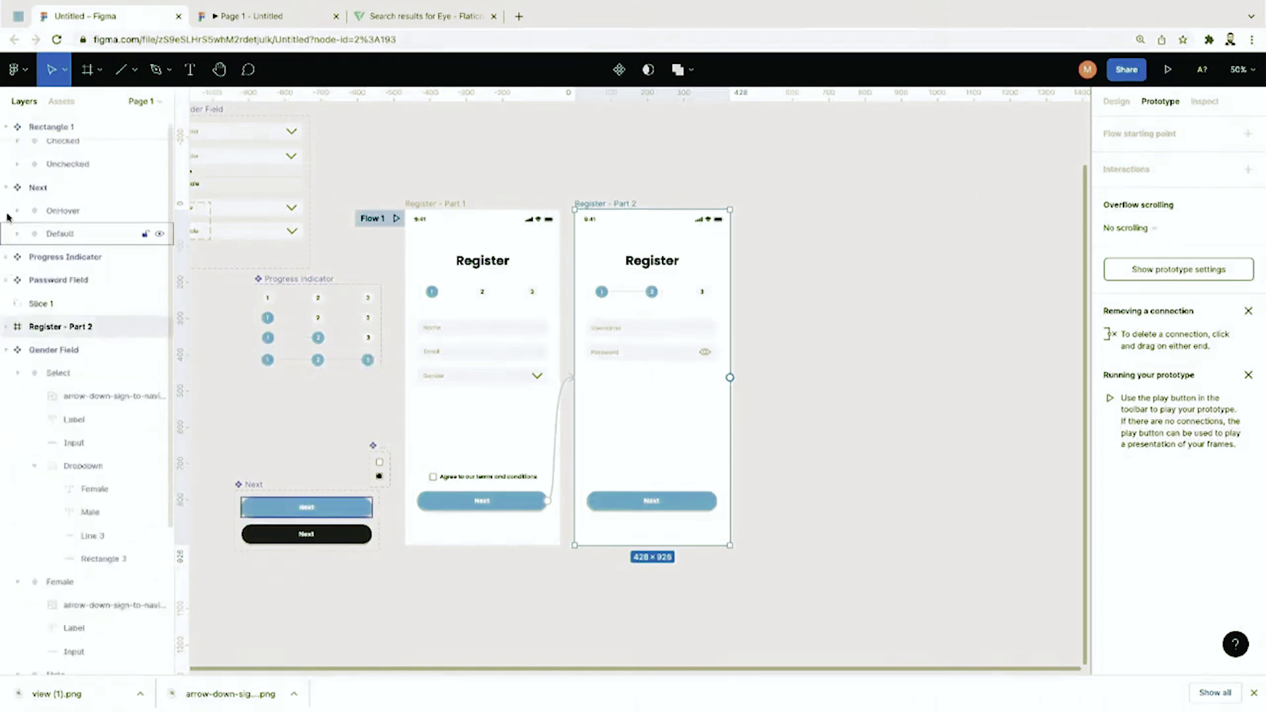
click(7, 188)
scroll(7, 188, up, 1)
click(6, 129)
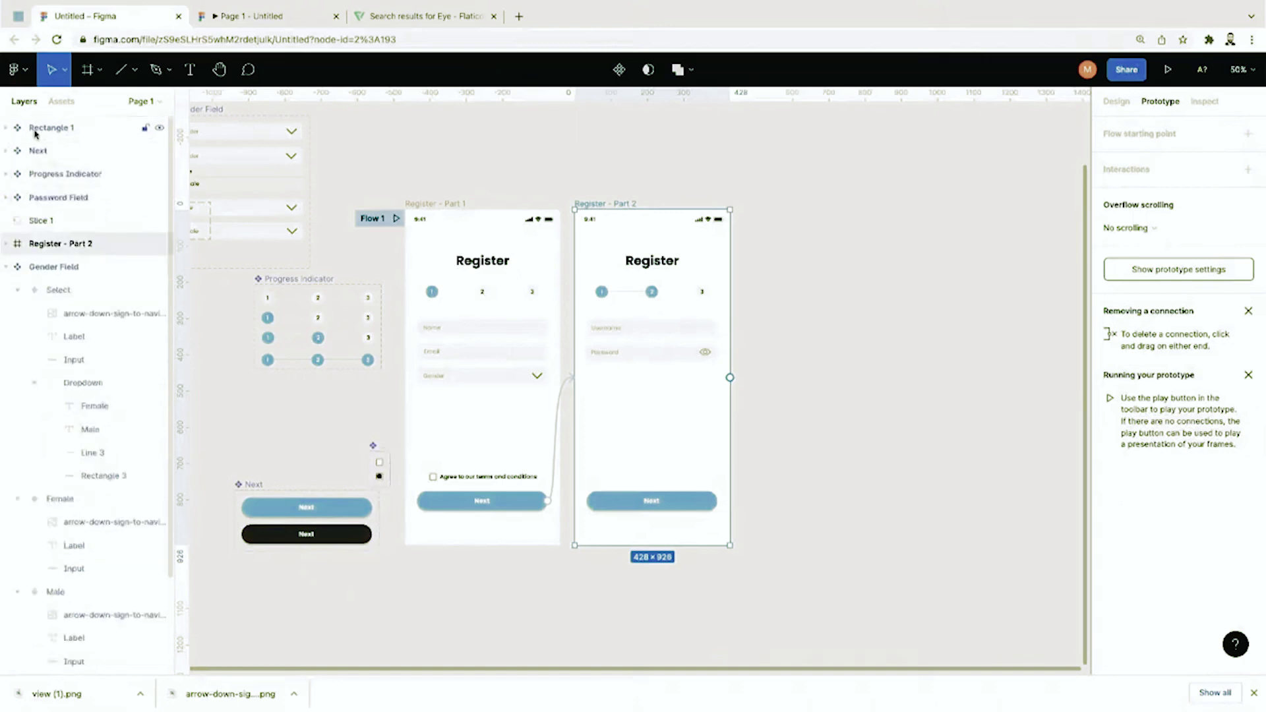
click(7, 267)
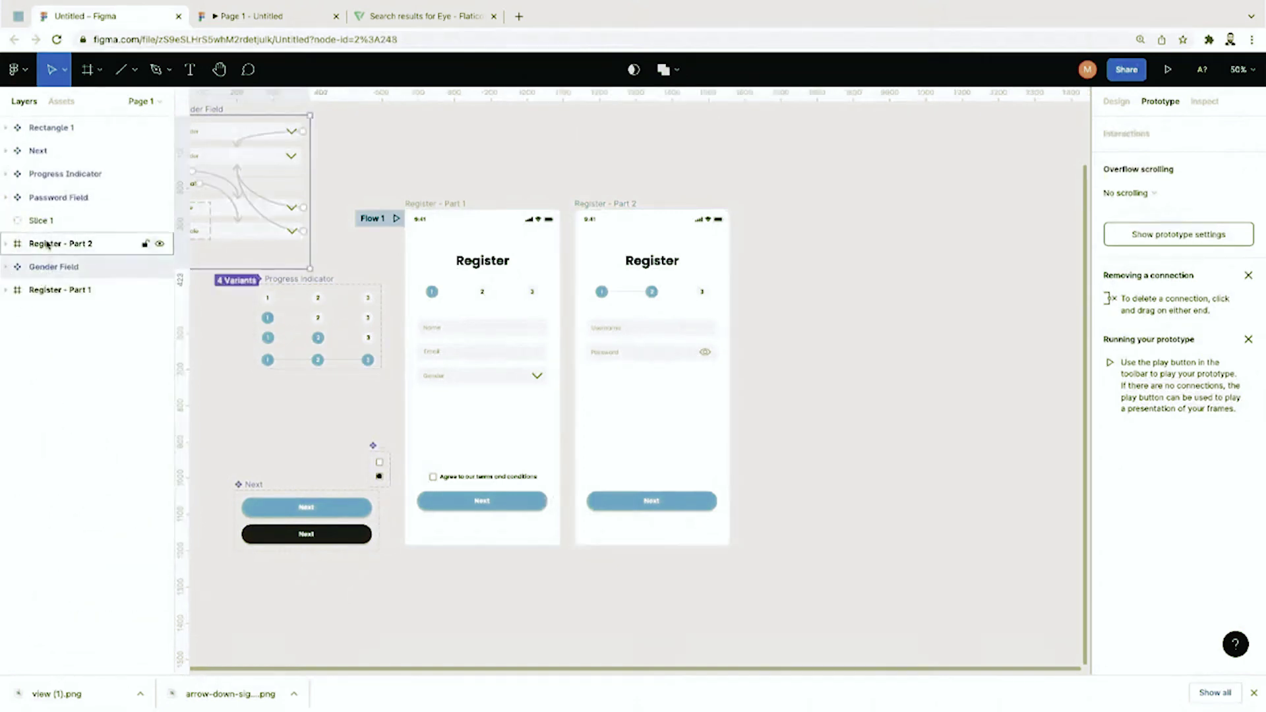
drag(42, 277, 46, 213)
click(85, 393)
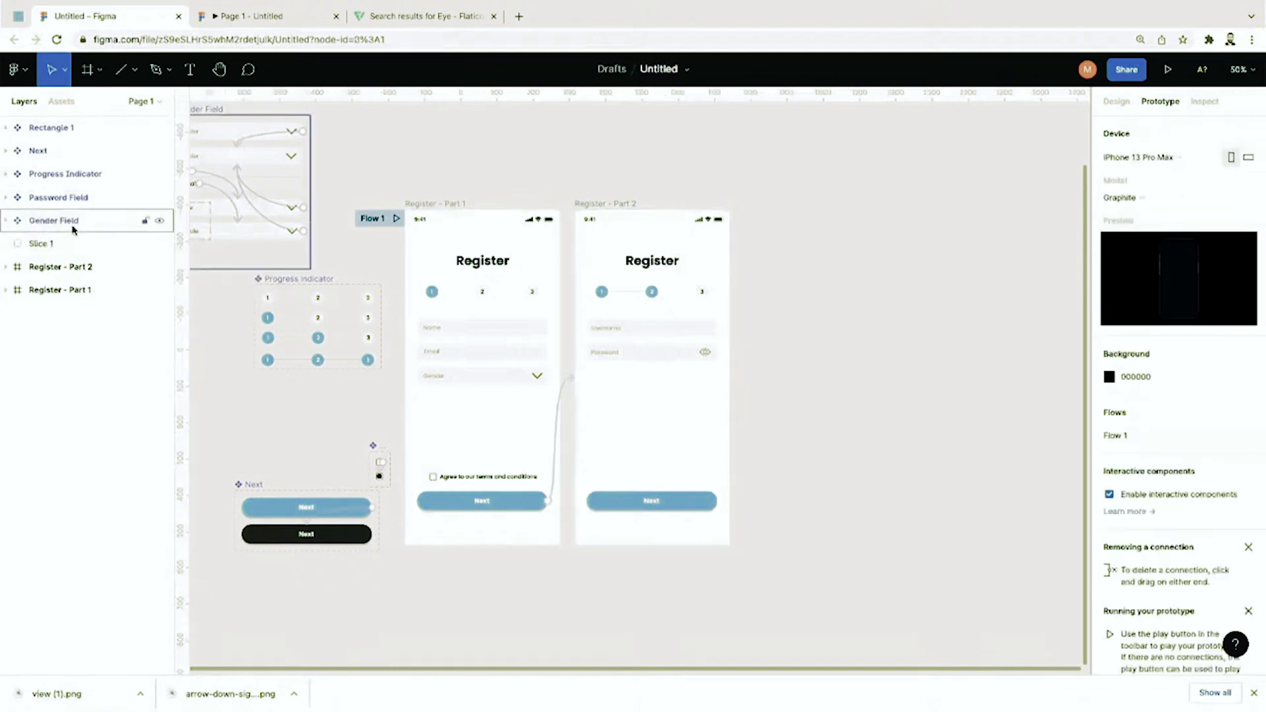
click(72, 297)
click(75, 267)
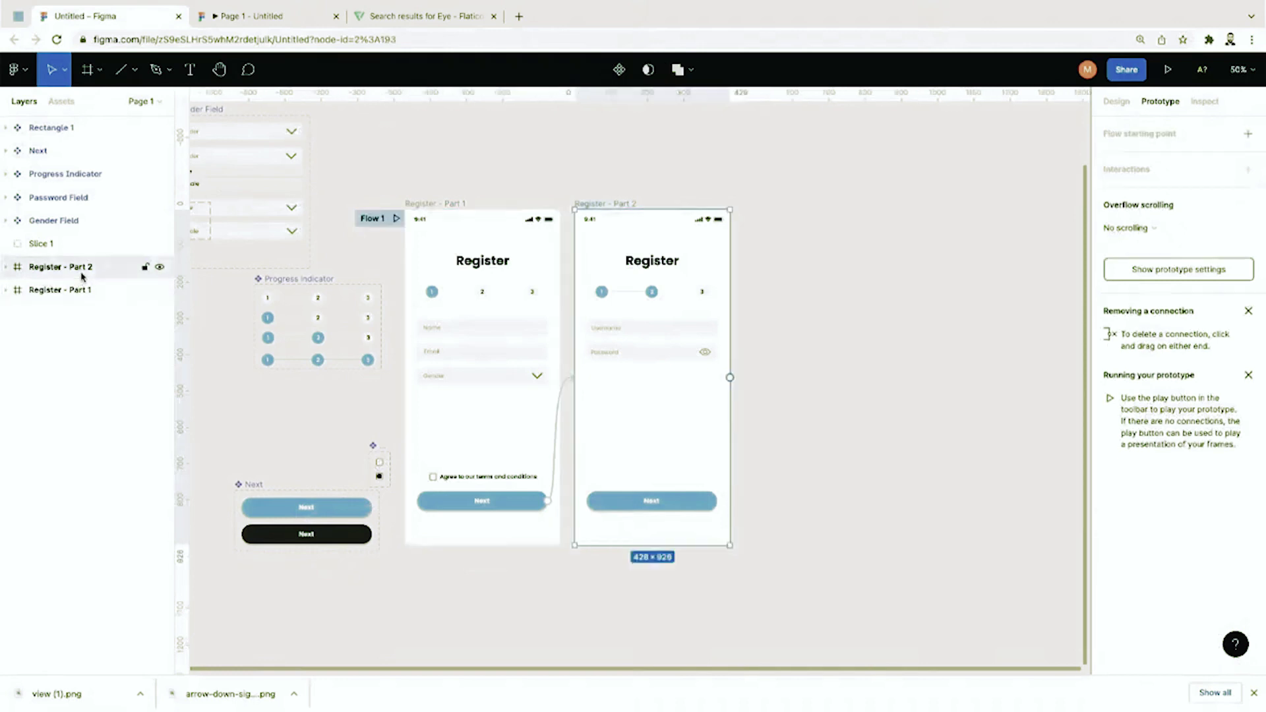
Step: Paste a copy of Part 2 as Register - Part 3 and set its progress indicator to Third
key(ctrl+v)
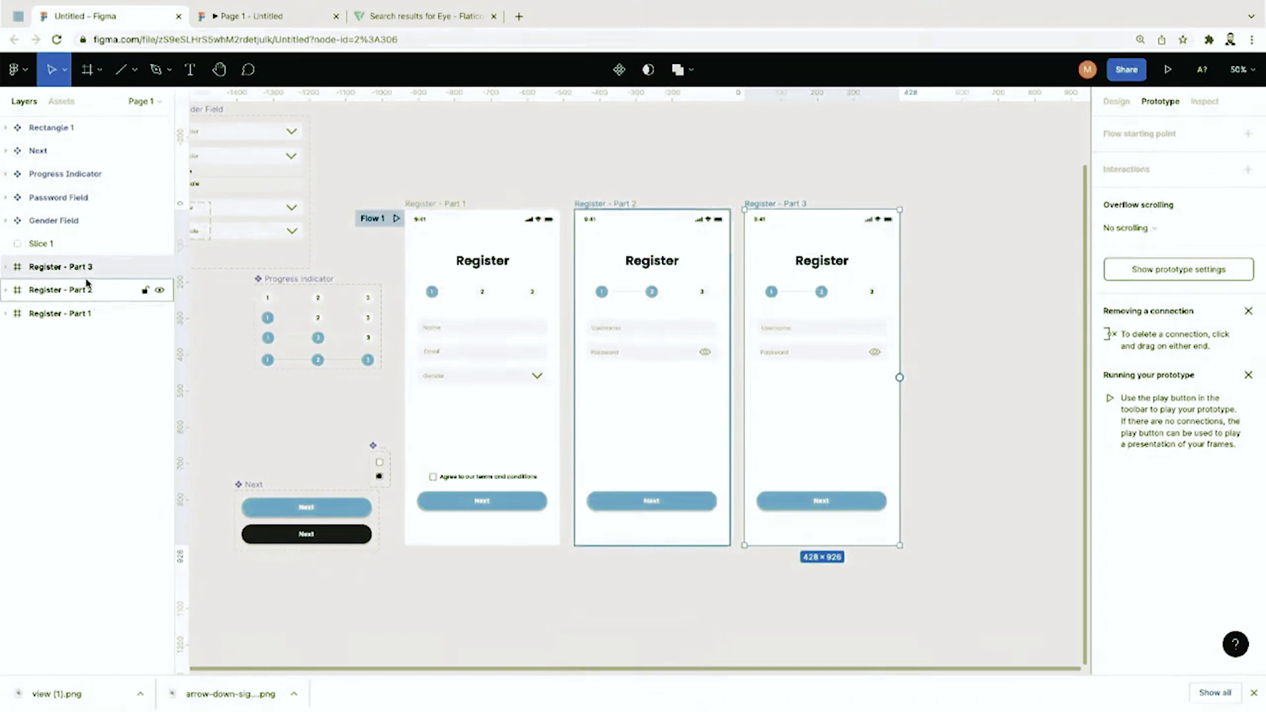
key(shift+0)
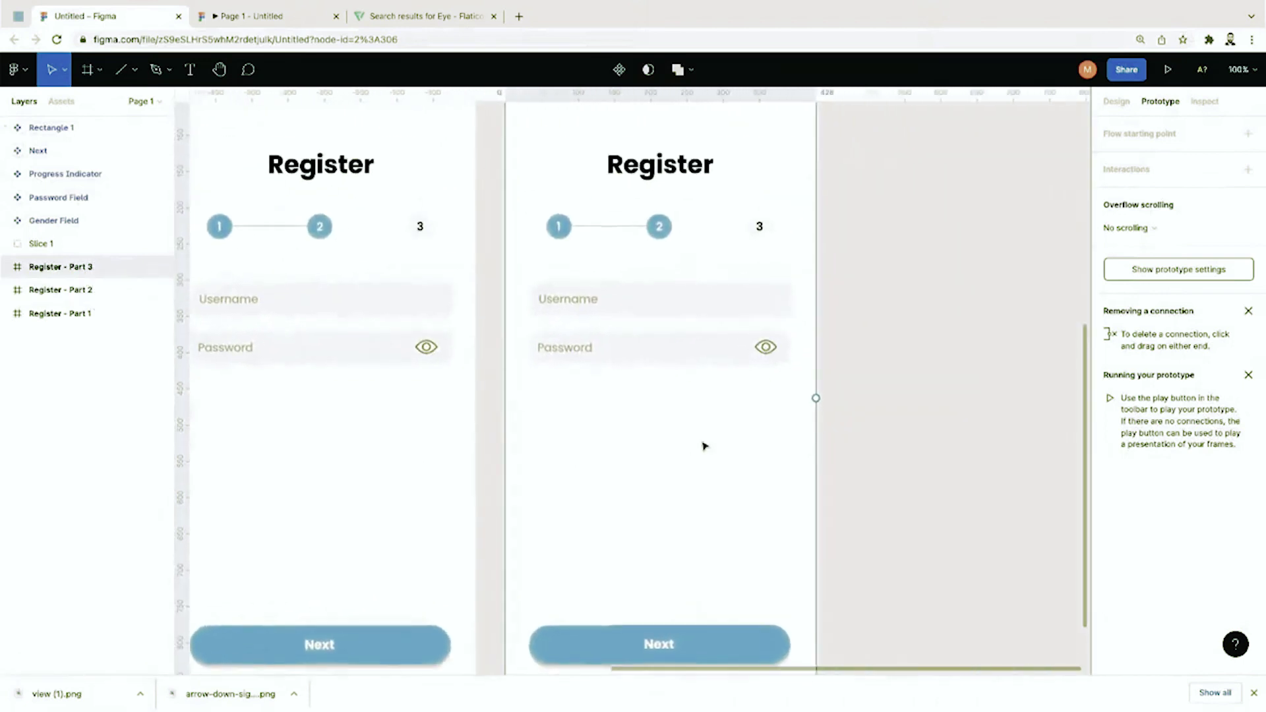
scroll(818, 292, up, 1)
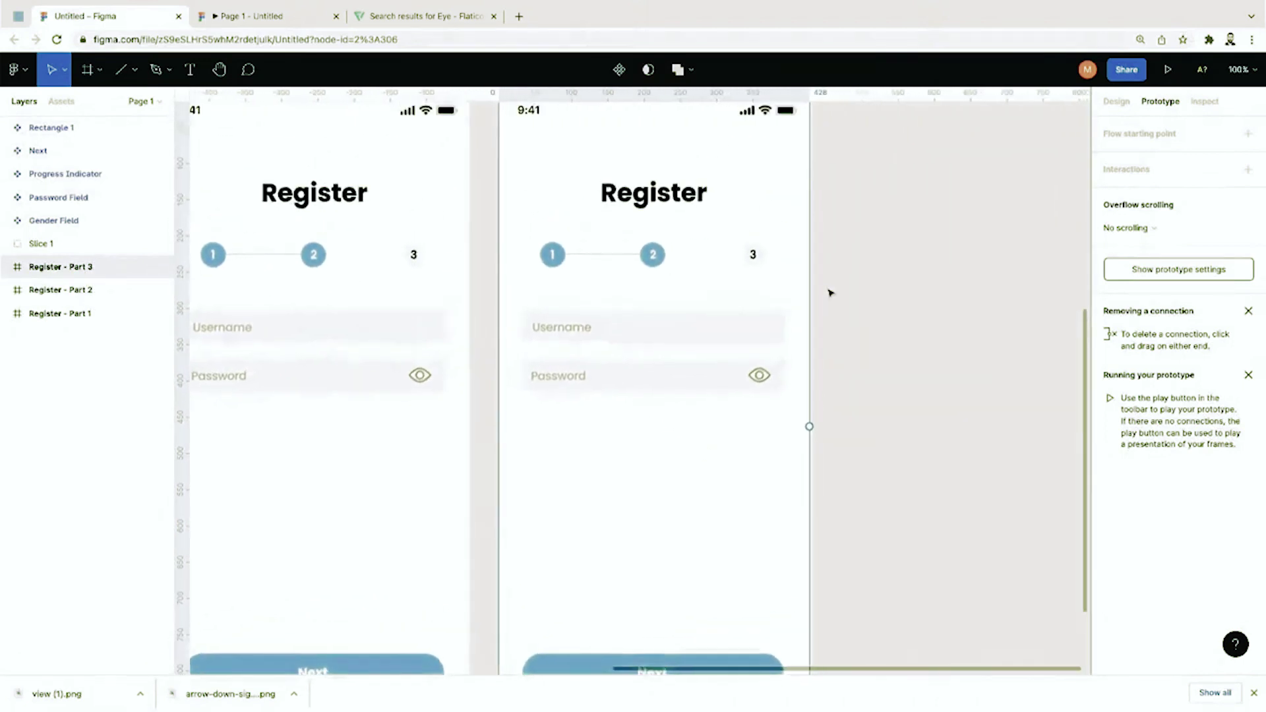
click(758, 262)
click(1126, 104)
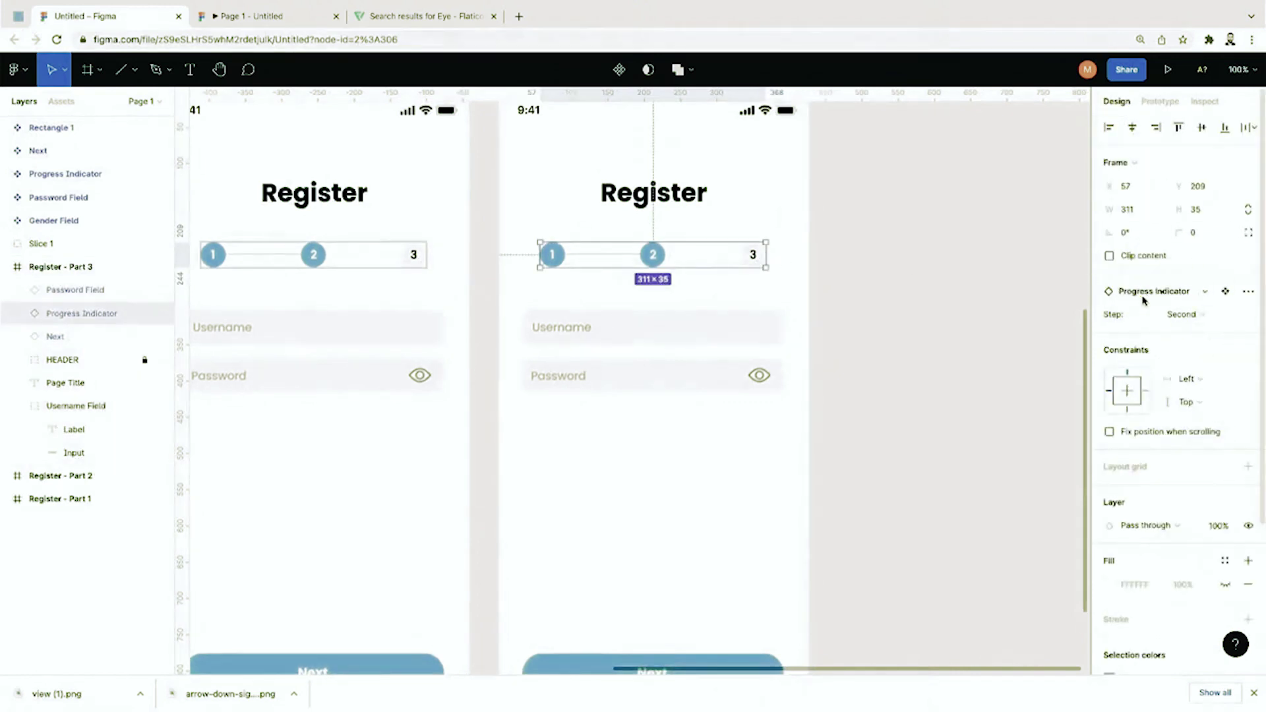
click(1183, 315)
click(1191, 331)
Step: Remove the Username and Password fields from Register - Part 3
click(939, 422)
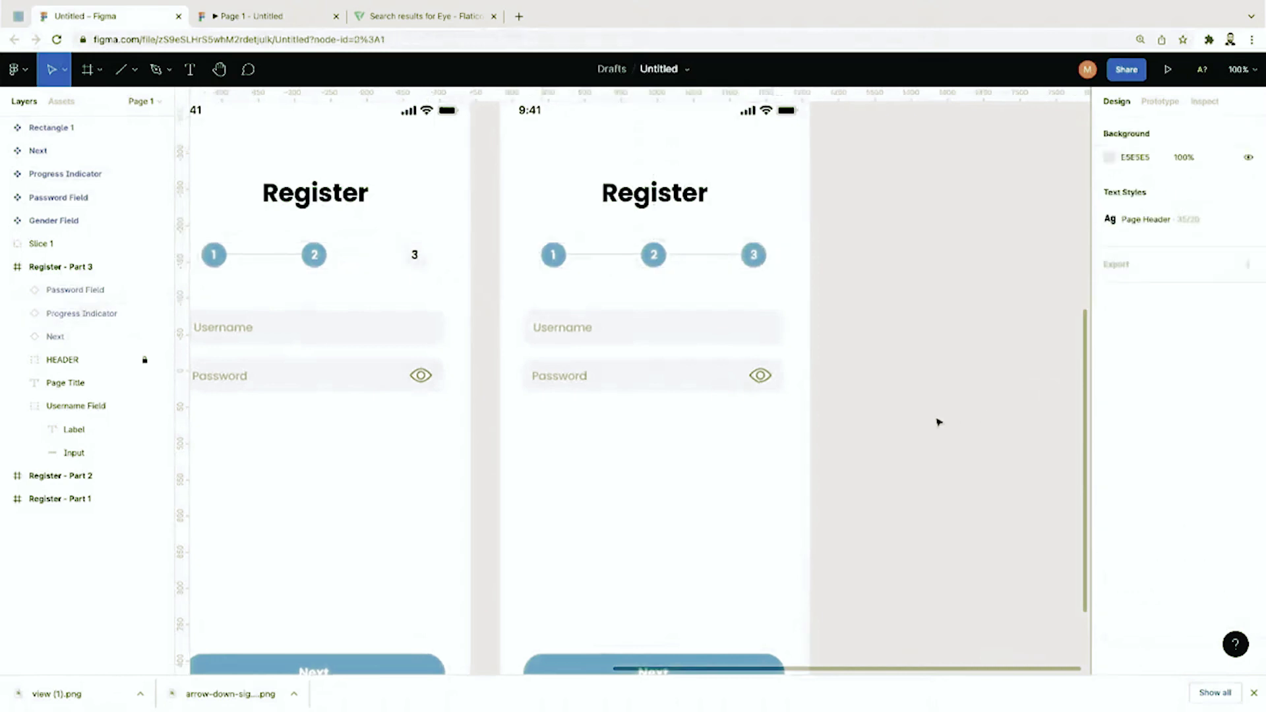
scroll(939, 422, left, 2)
drag(932, 295, 698, 416)
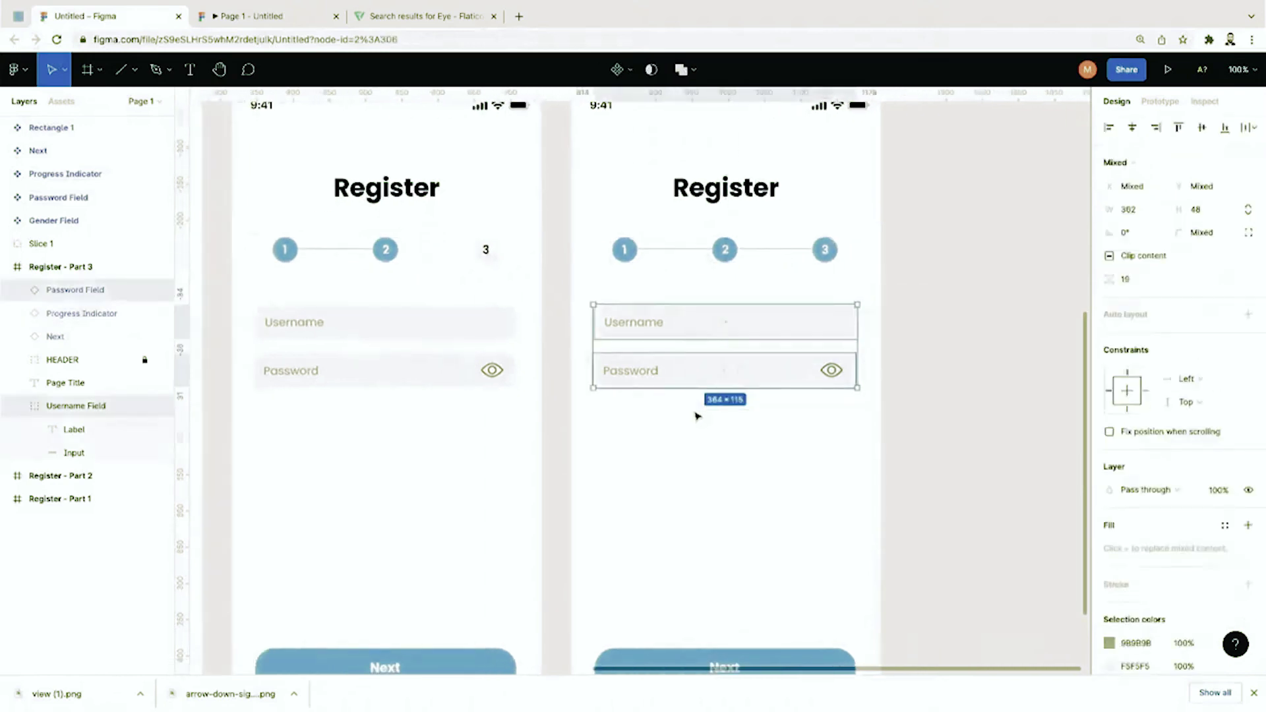
key(Delete)
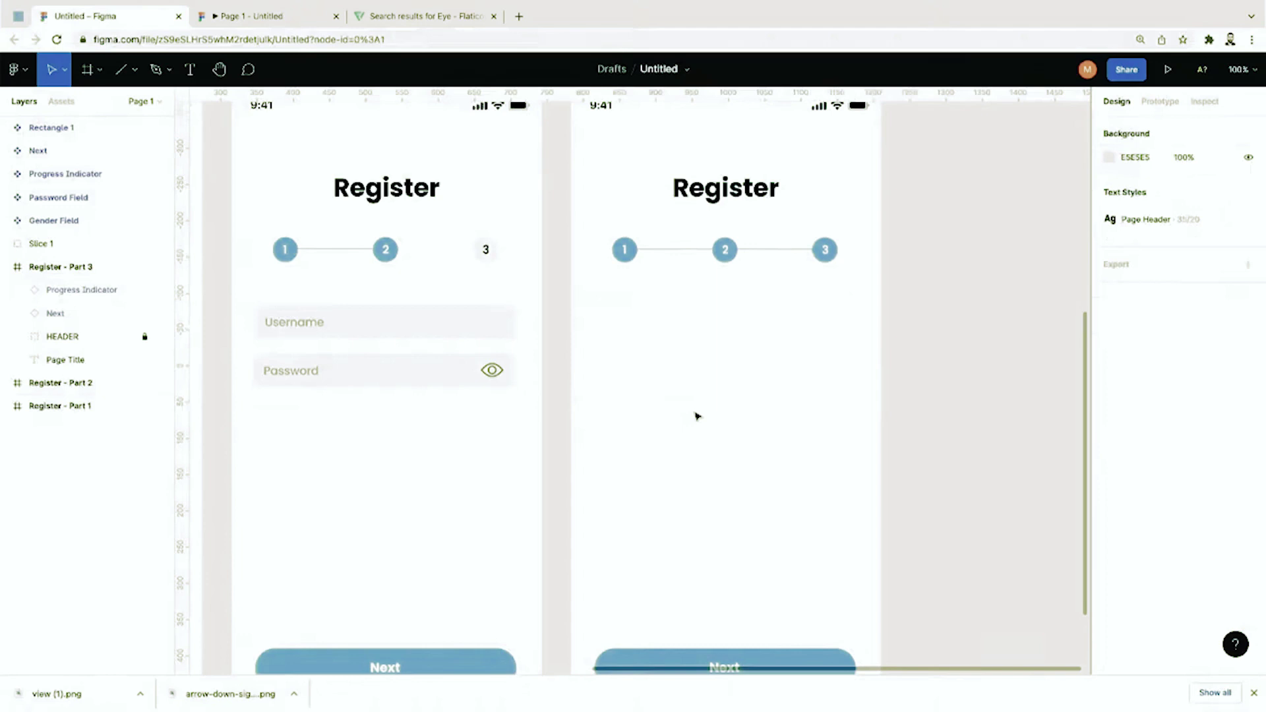
Step: Add the text 'Your account has been created.' centred below the progress steps
click(190, 69)
click(685, 334)
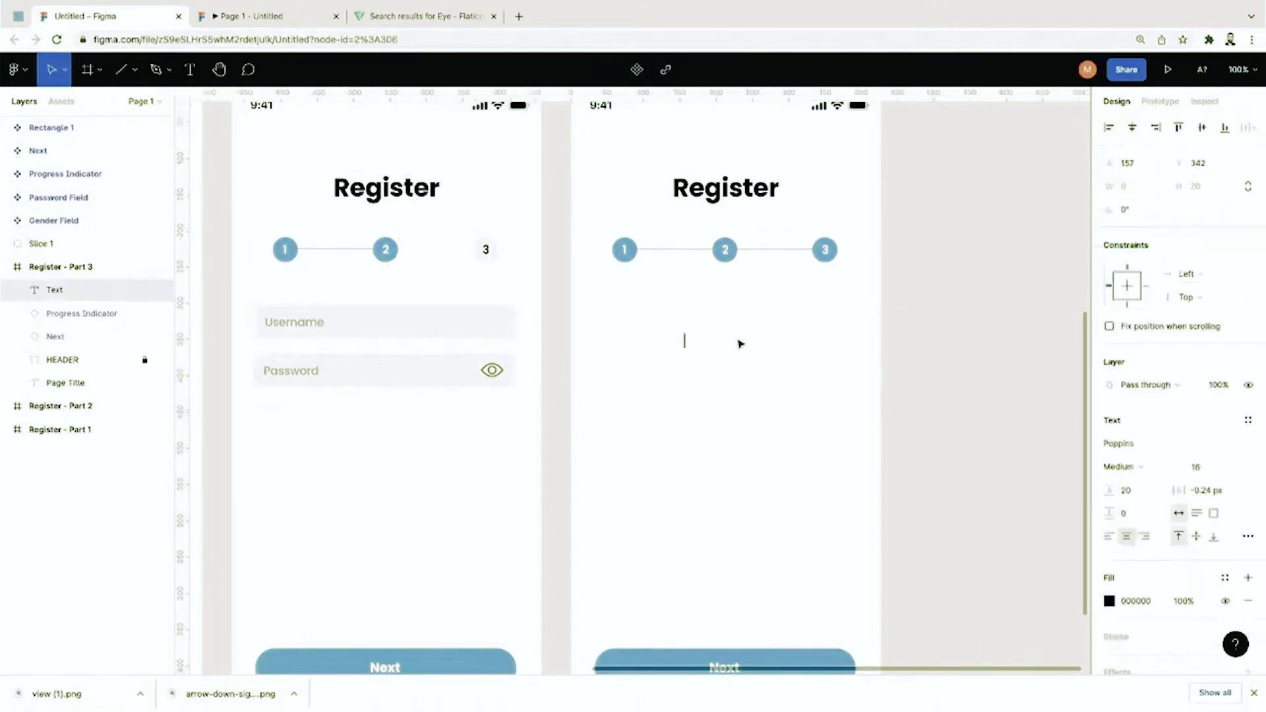
text(Your account)
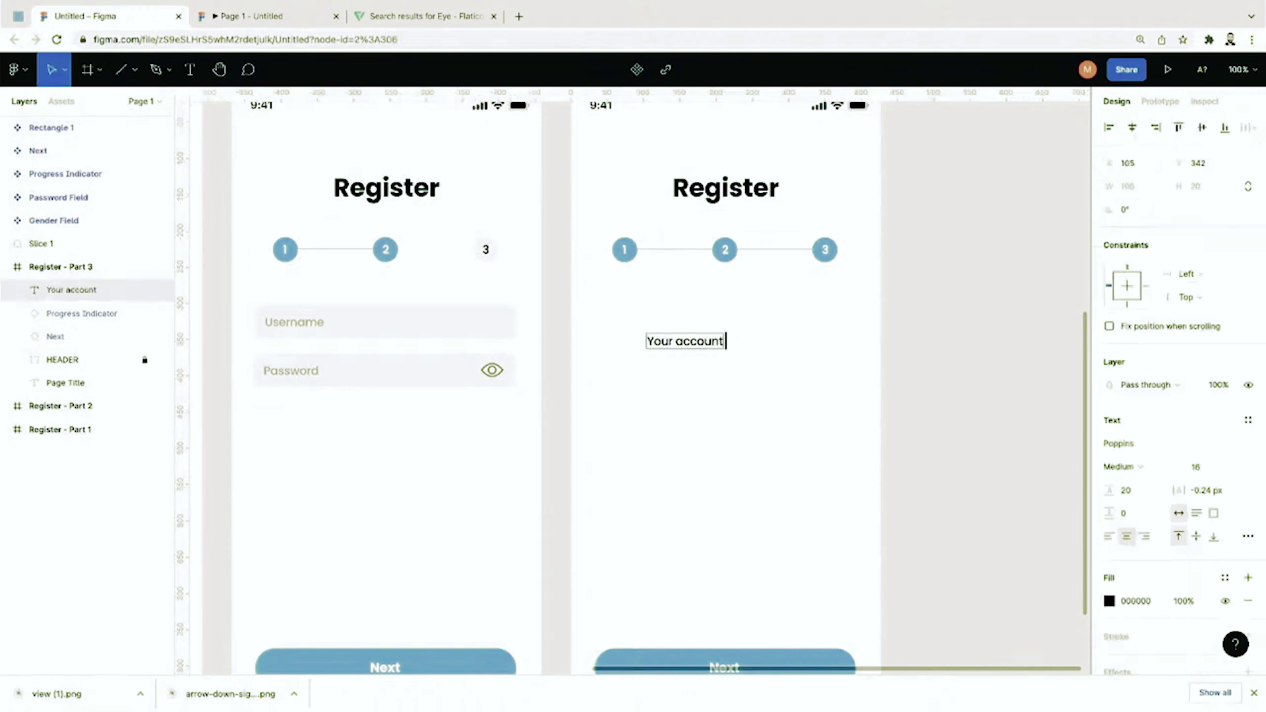
text( has been c)
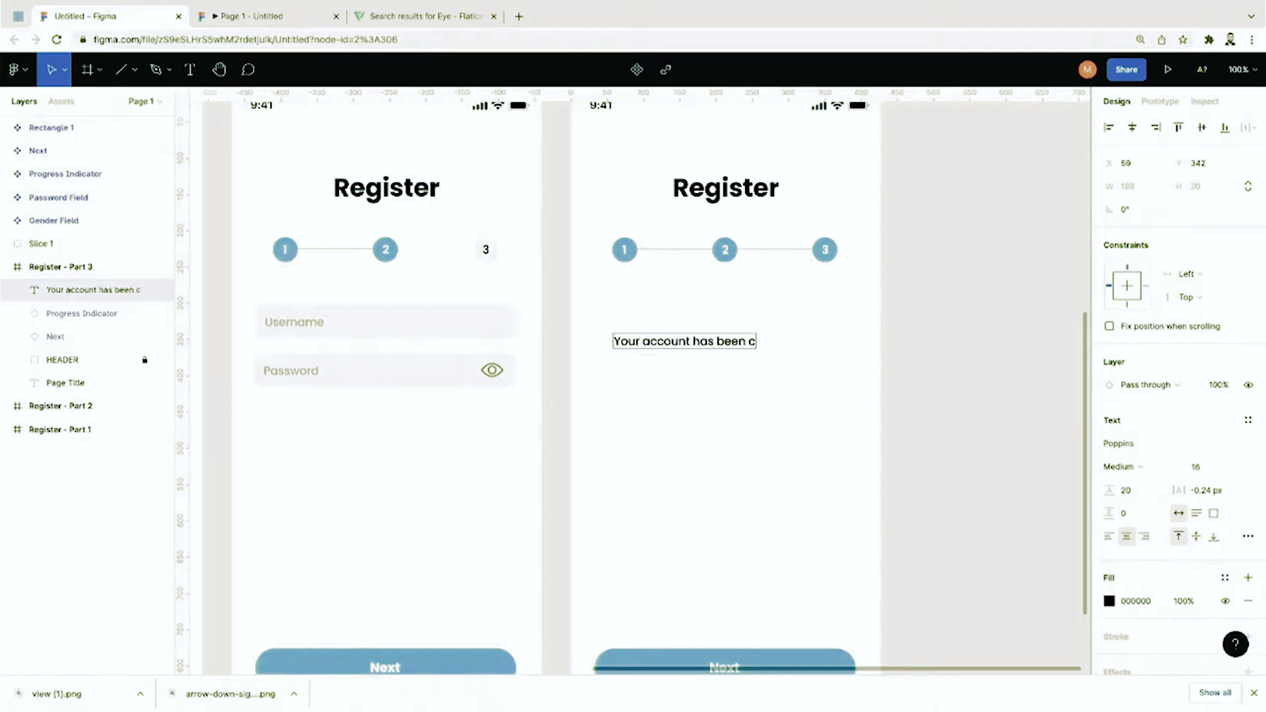
text(reated.)
key(Escape)
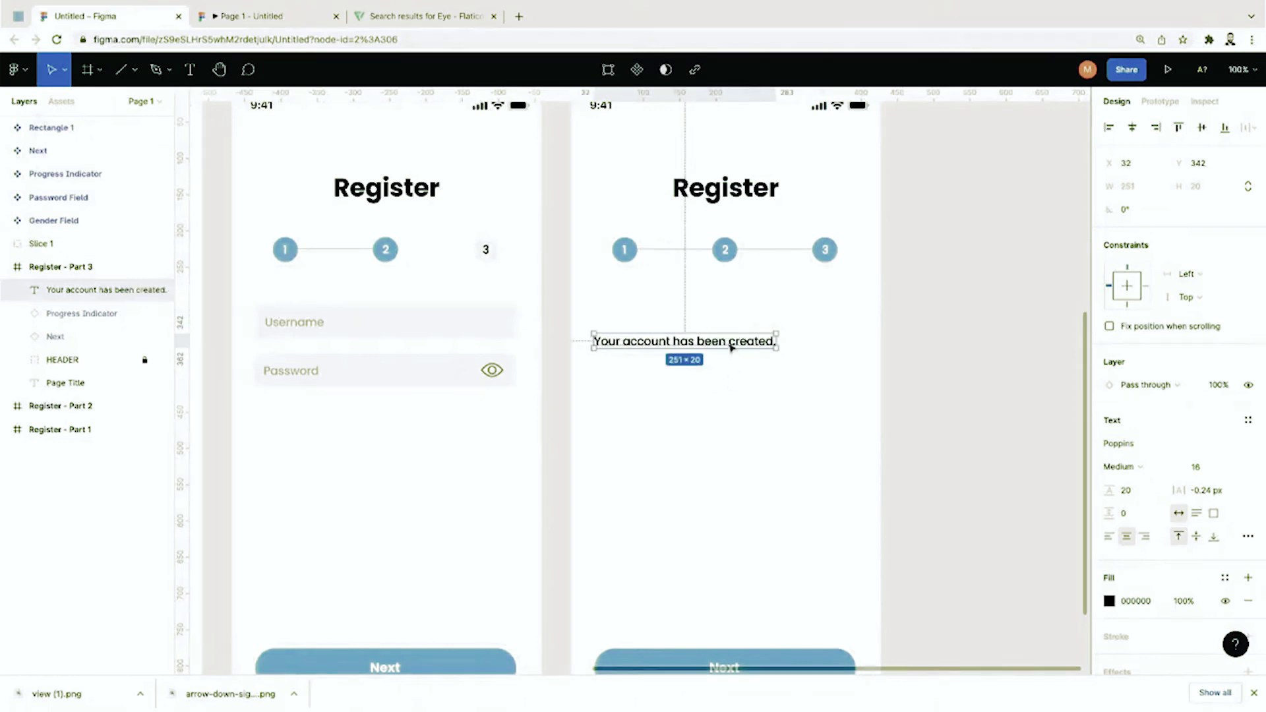
drag(731, 348, 770, 347)
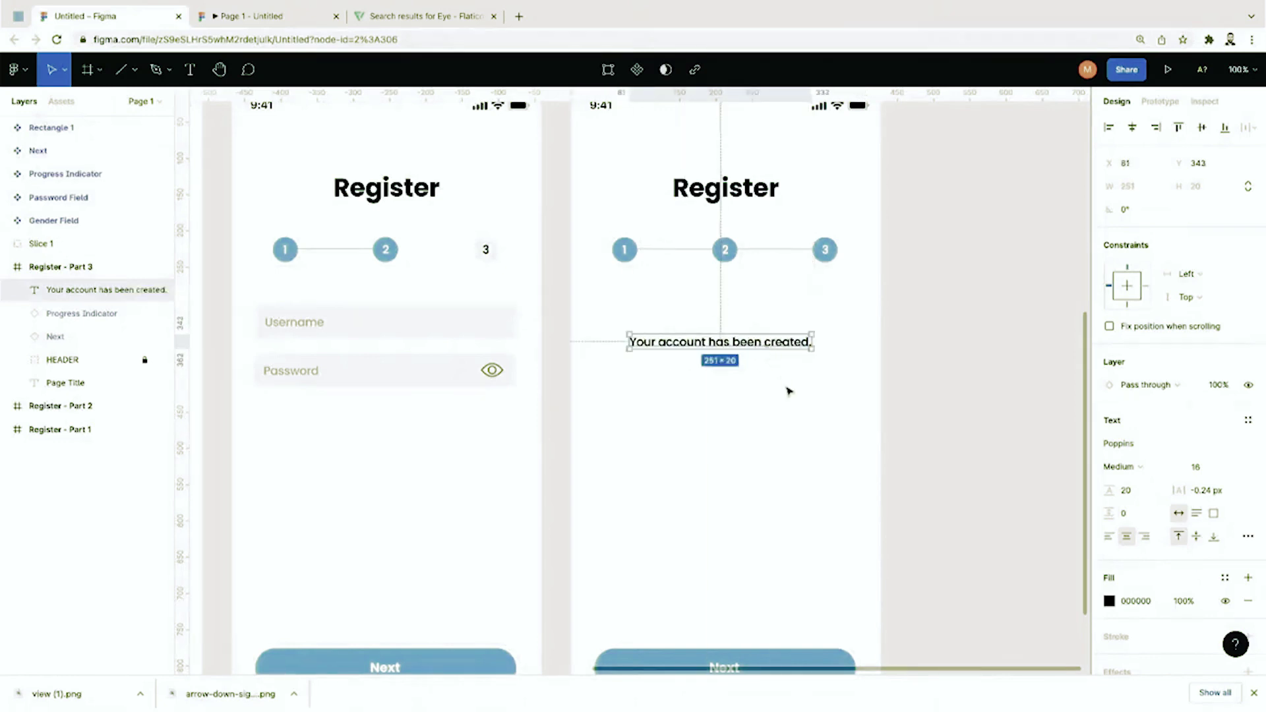
Step: Make the account-created message 18 px and Bold
click(1195, 472)
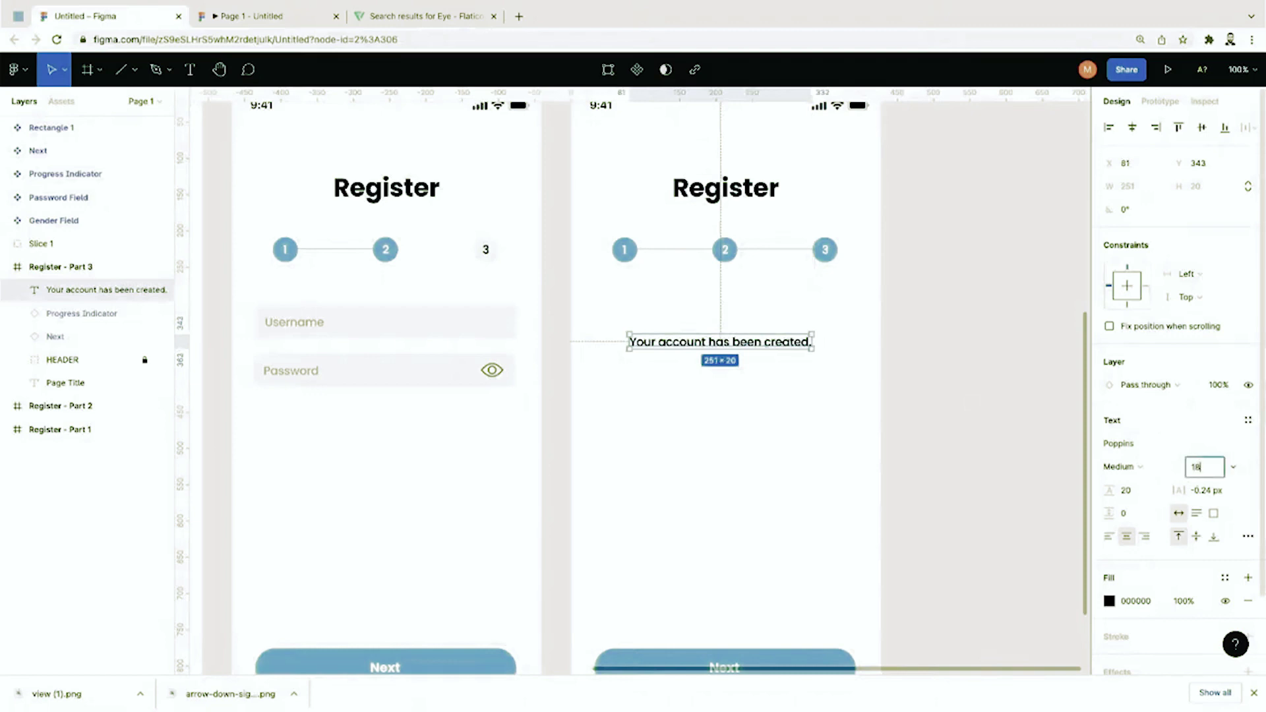
key(Return)
click(1124, 467)
click(1143, 503)
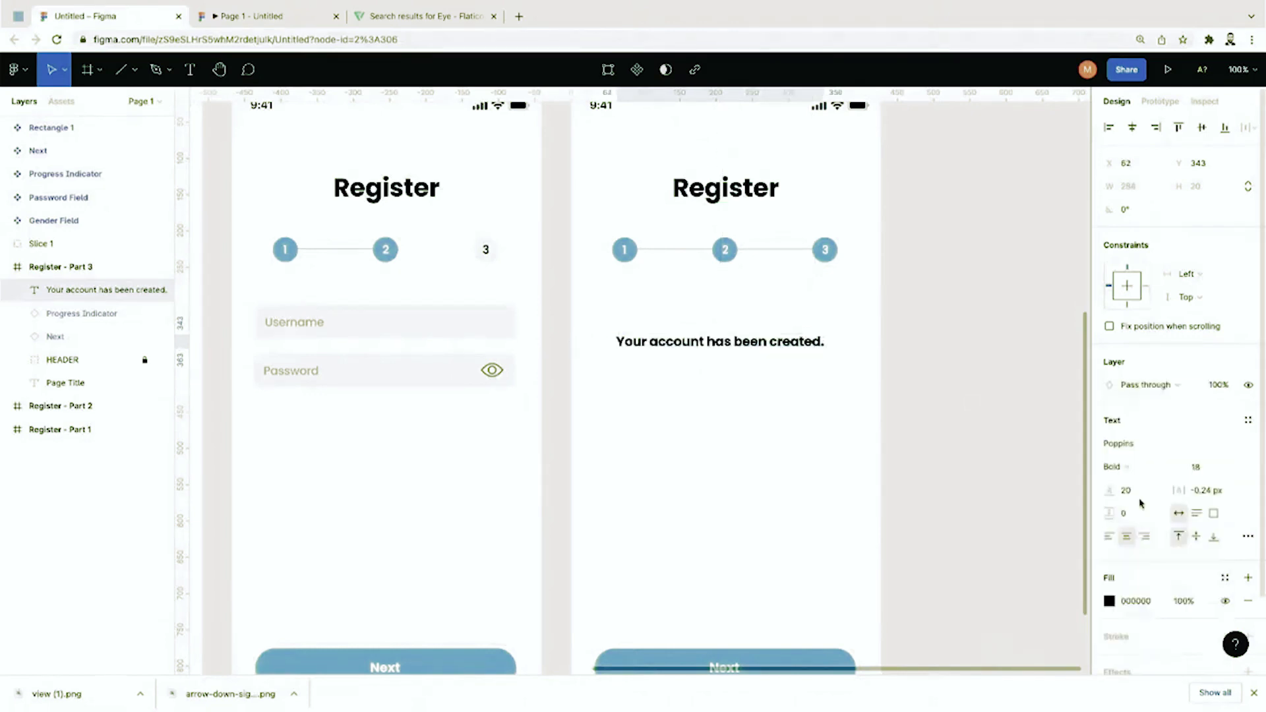
click(995, 449)
scroll(959, 444, down, 6)
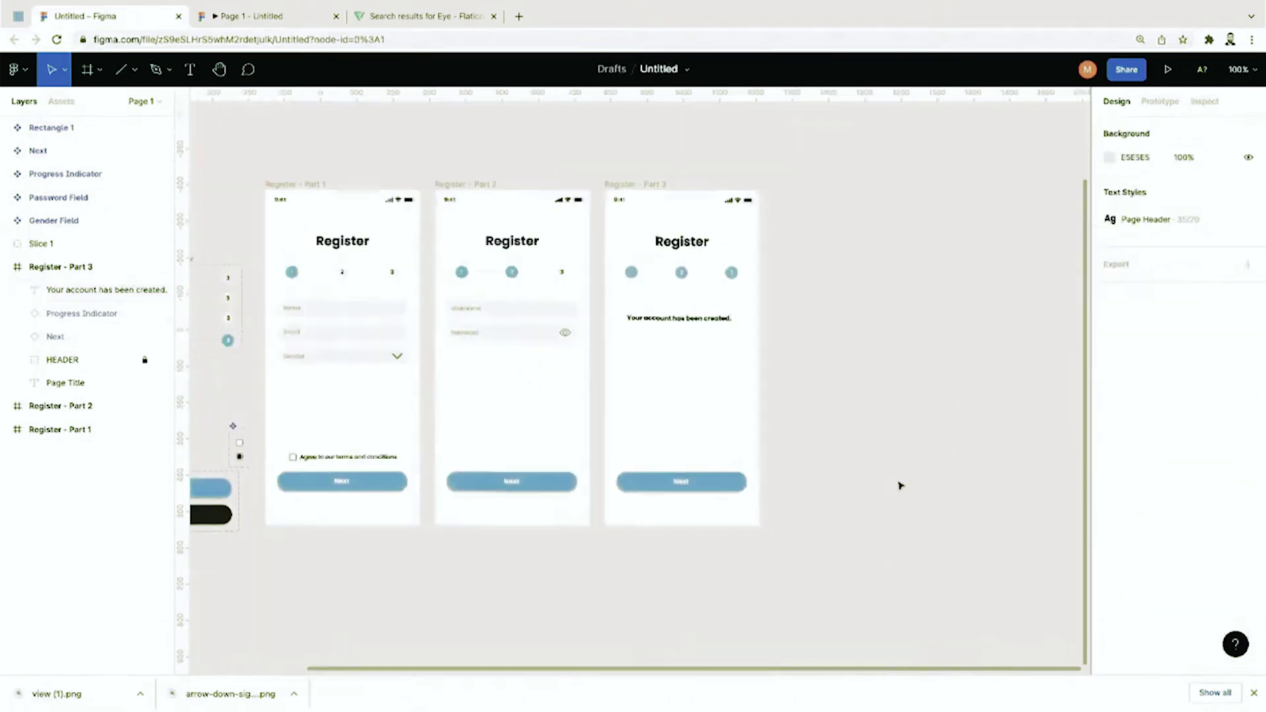
Step: Extend the message with 'Please check your email for the verification code.' and rewrap its lines
drag(783, 442, 651, 374)
scroll(757, 334, up, 5)
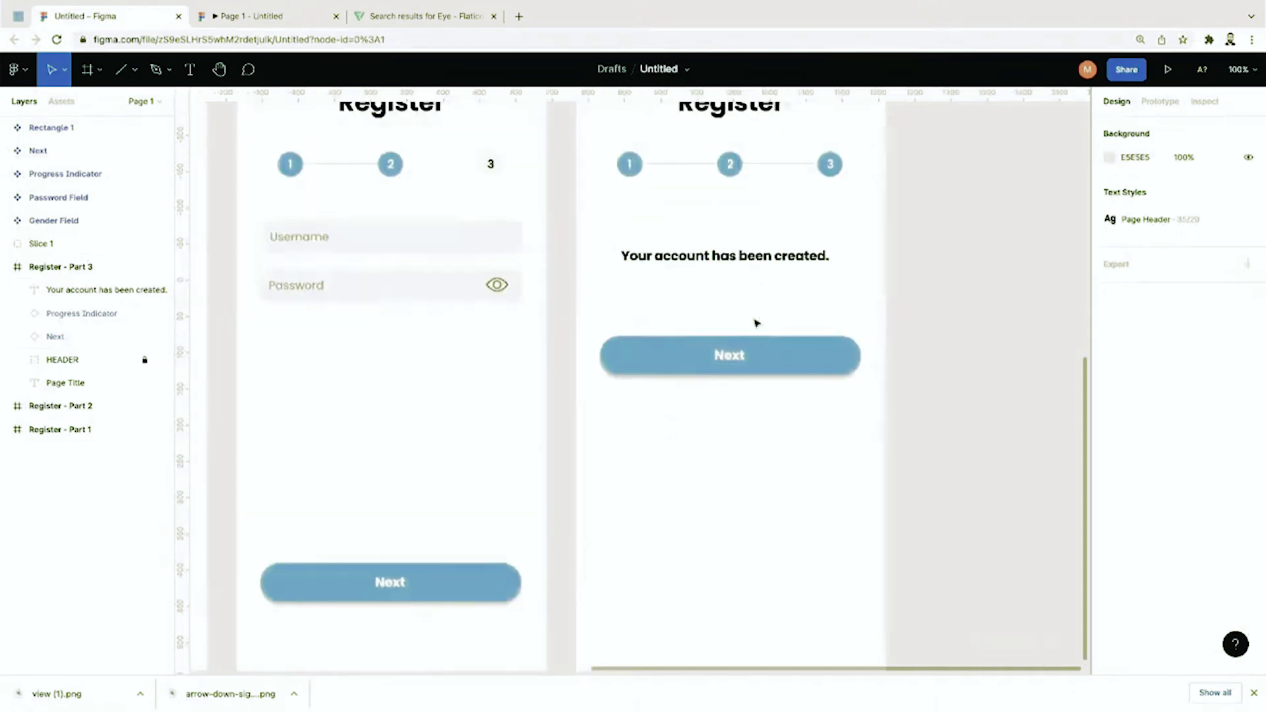
click(764, 303)
click(739, 356)
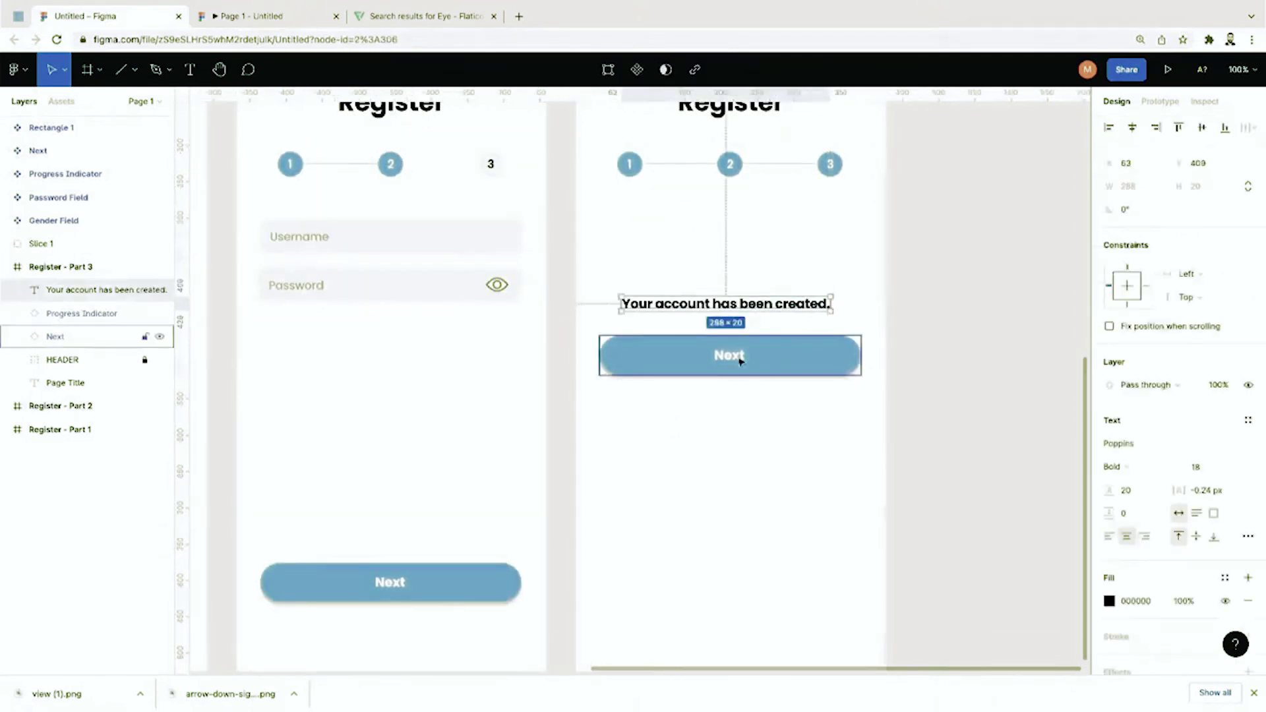
click(740, 356)
drag(764, 309, 765, 282)
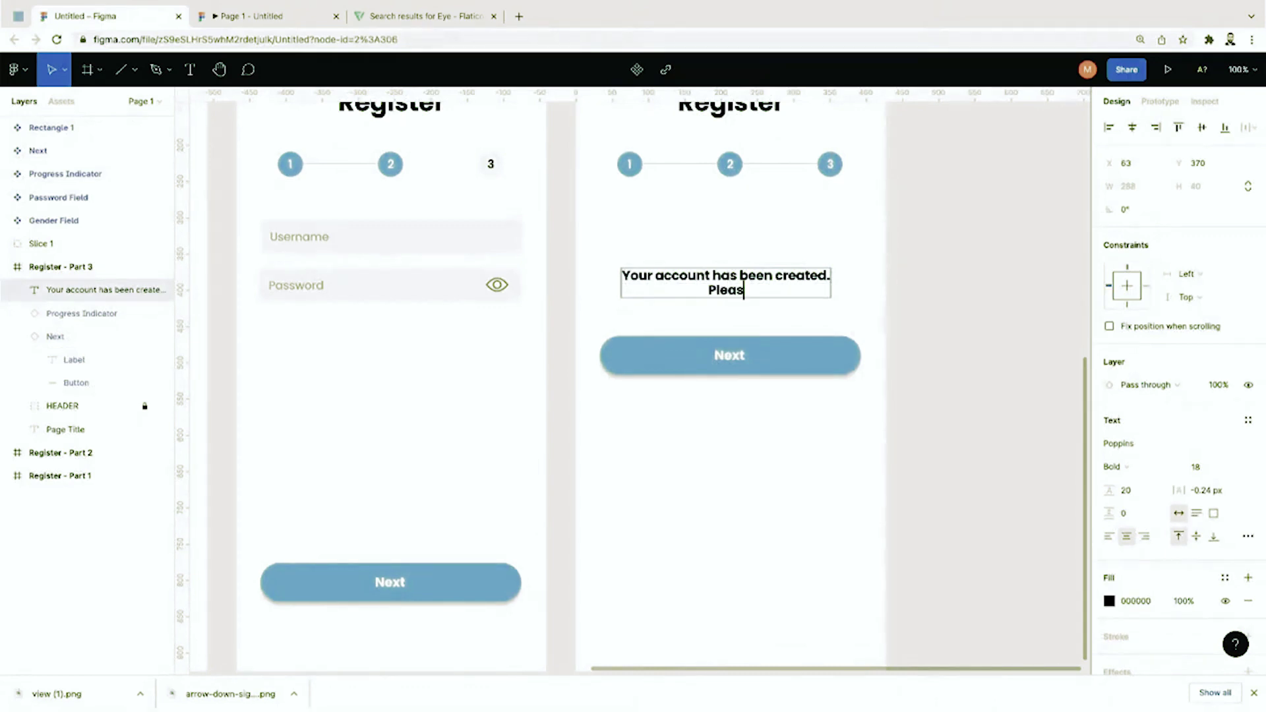
text(erifk your)
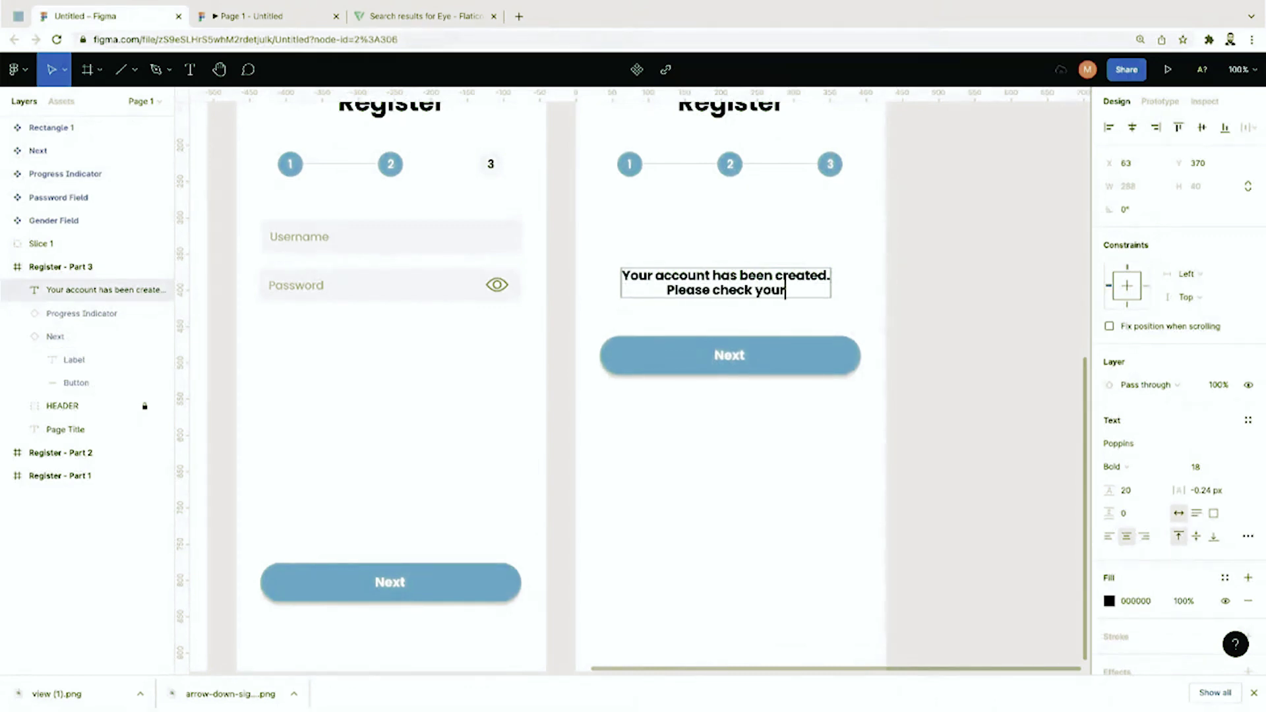
text( email for)
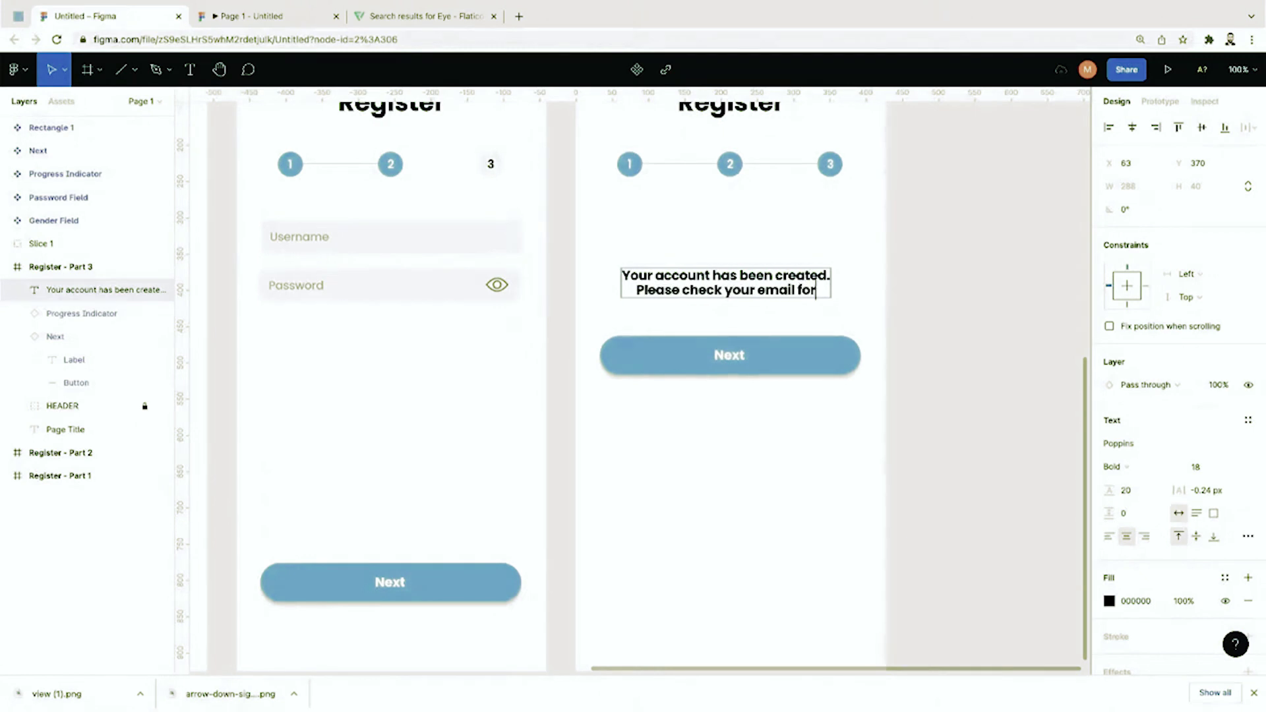
text( the verification code.)
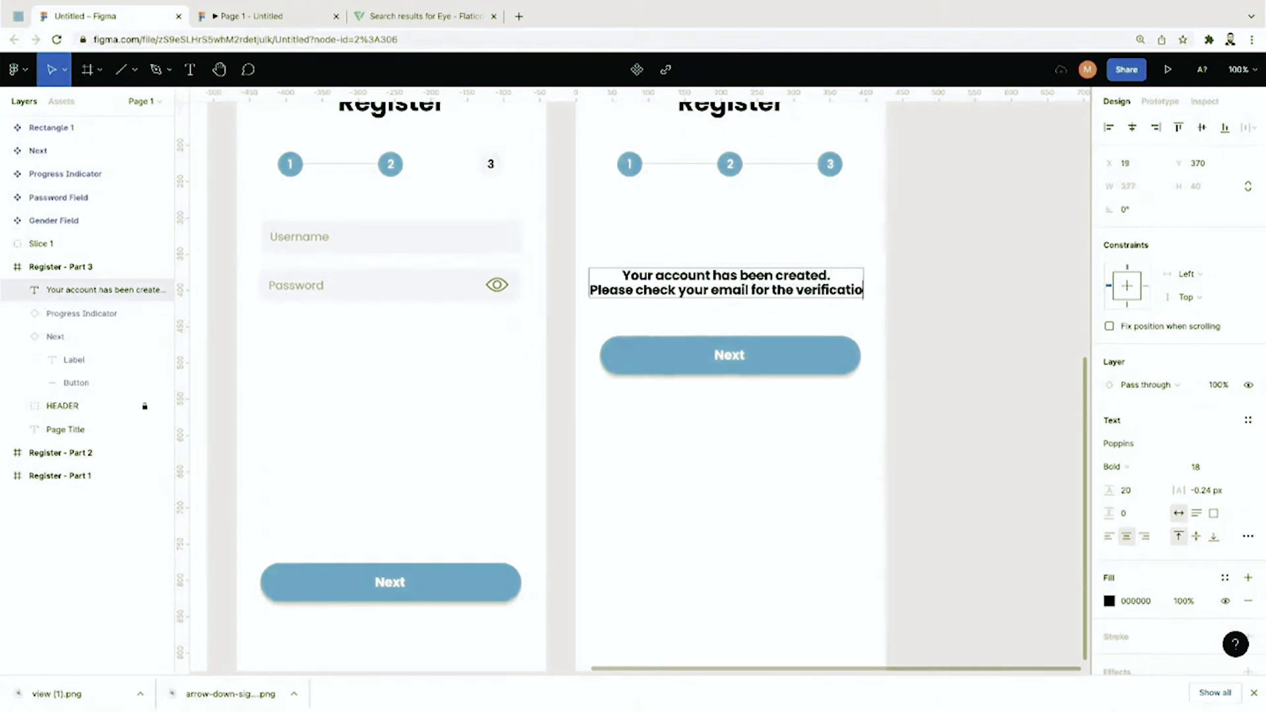
click(769, 291)
key(Return)
click(707, 315)
key(BackSpace)
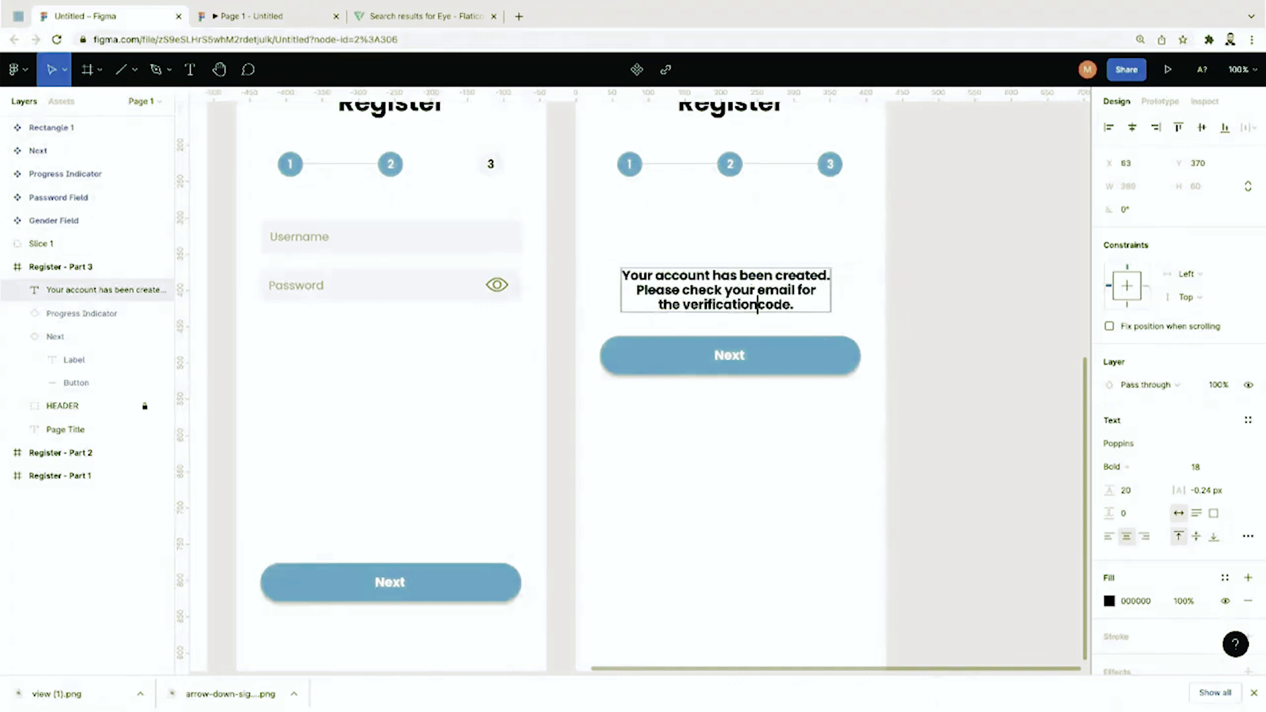
key(Escape)
Step: Rename the third screen's button label from Next to 'Resend Code'
double_click(737, 362)
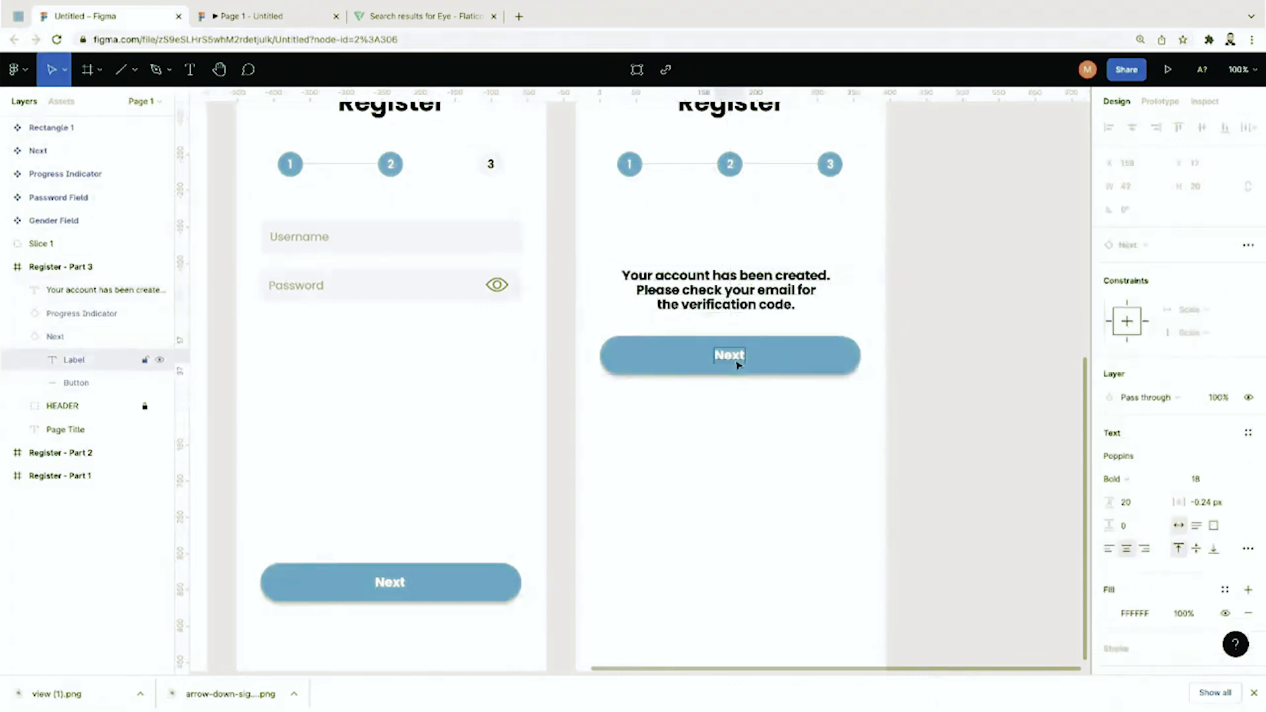
key(BackSpace)
text(Resent C)
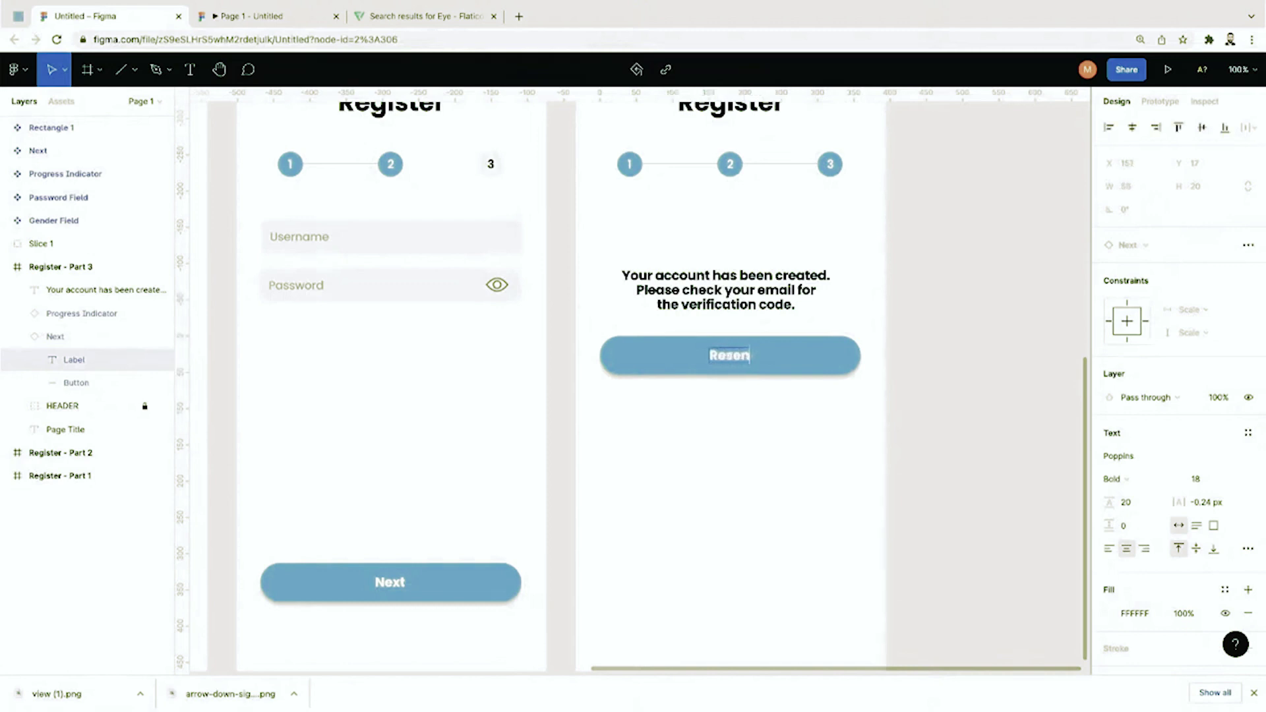
key(BackSpace)
key(BackSpace)
key(BackSpace)
text(d Code)
key(Escape)
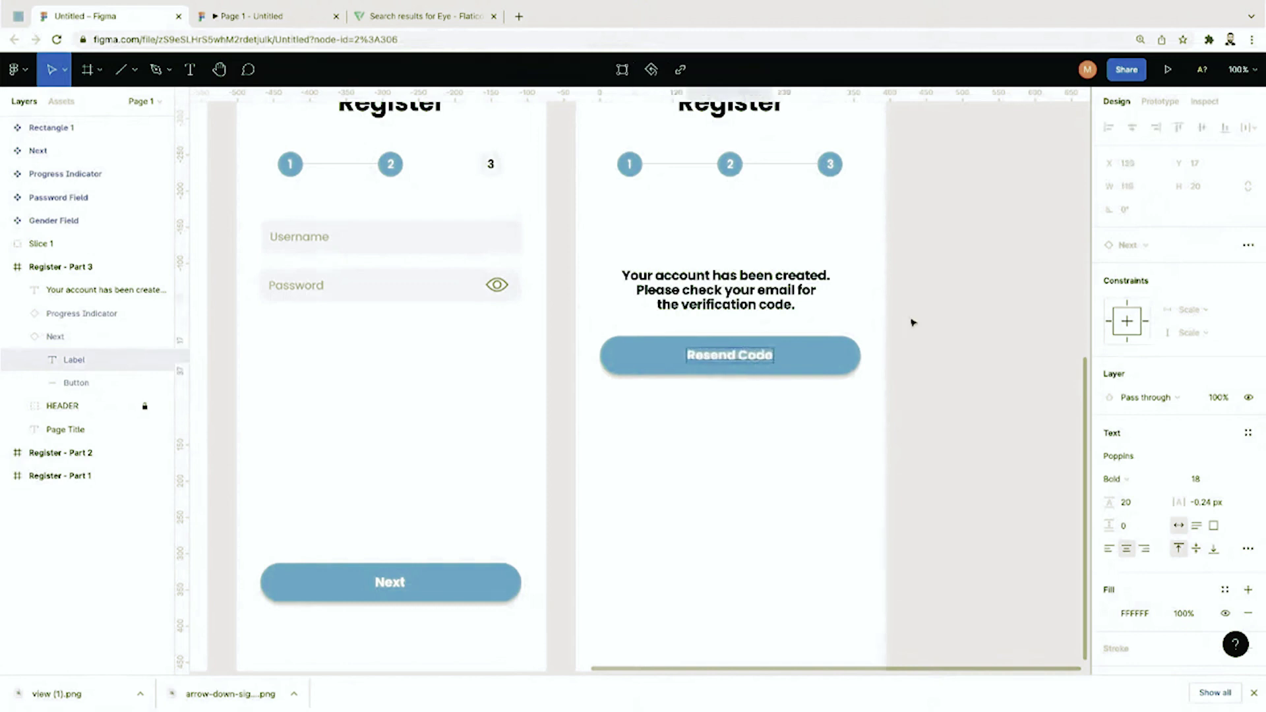
Step: Set the message's paragraph spacing to 20
click(788, 300)
click(1125, 521)
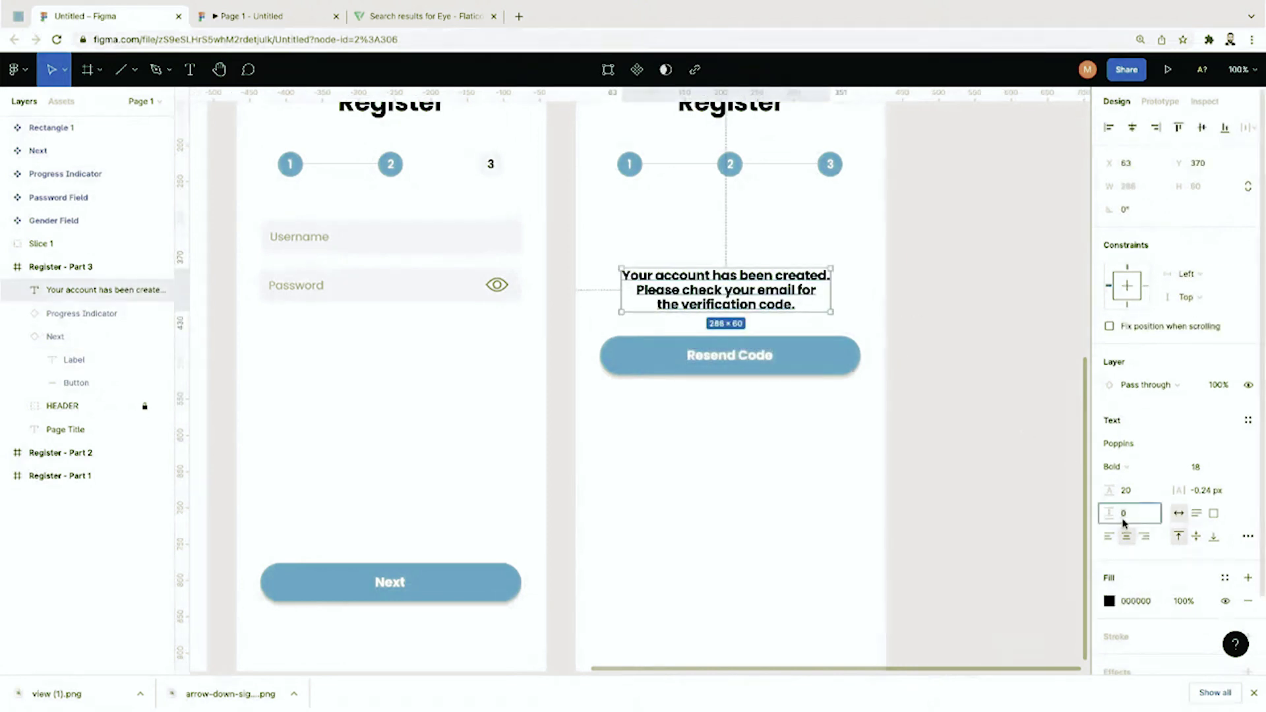
text(12)
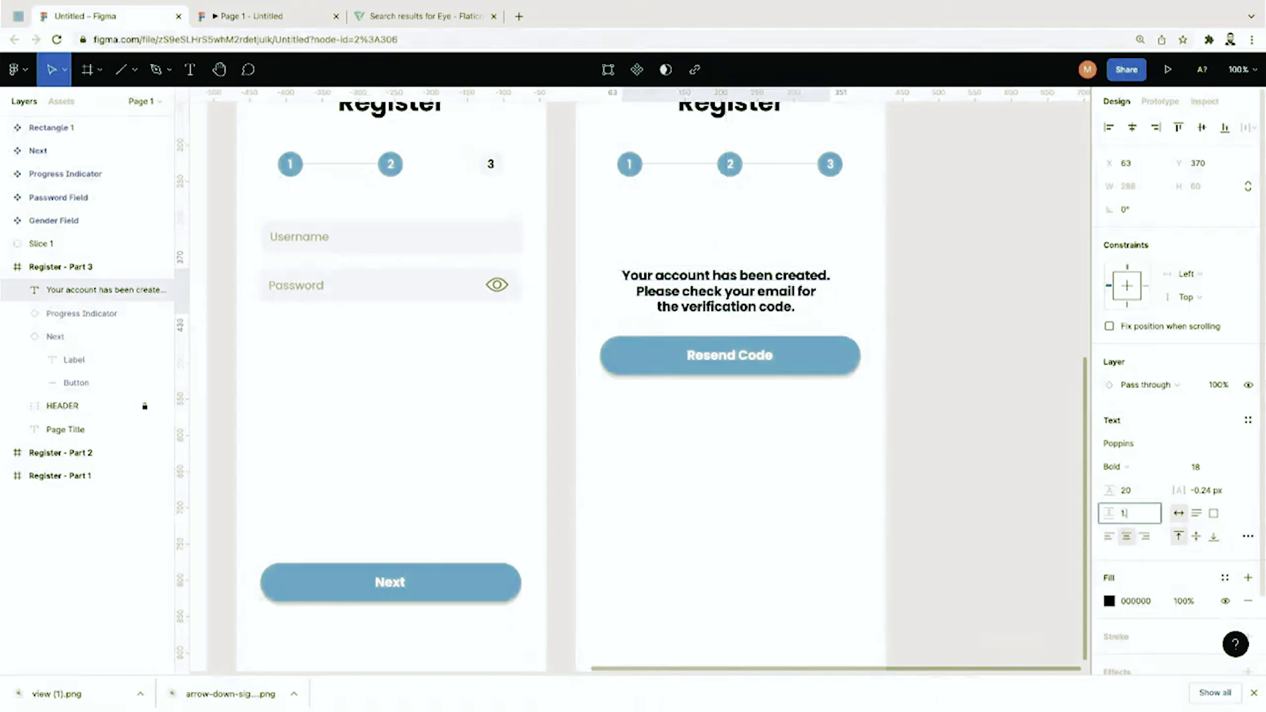
key(BackSpace)
text(20)
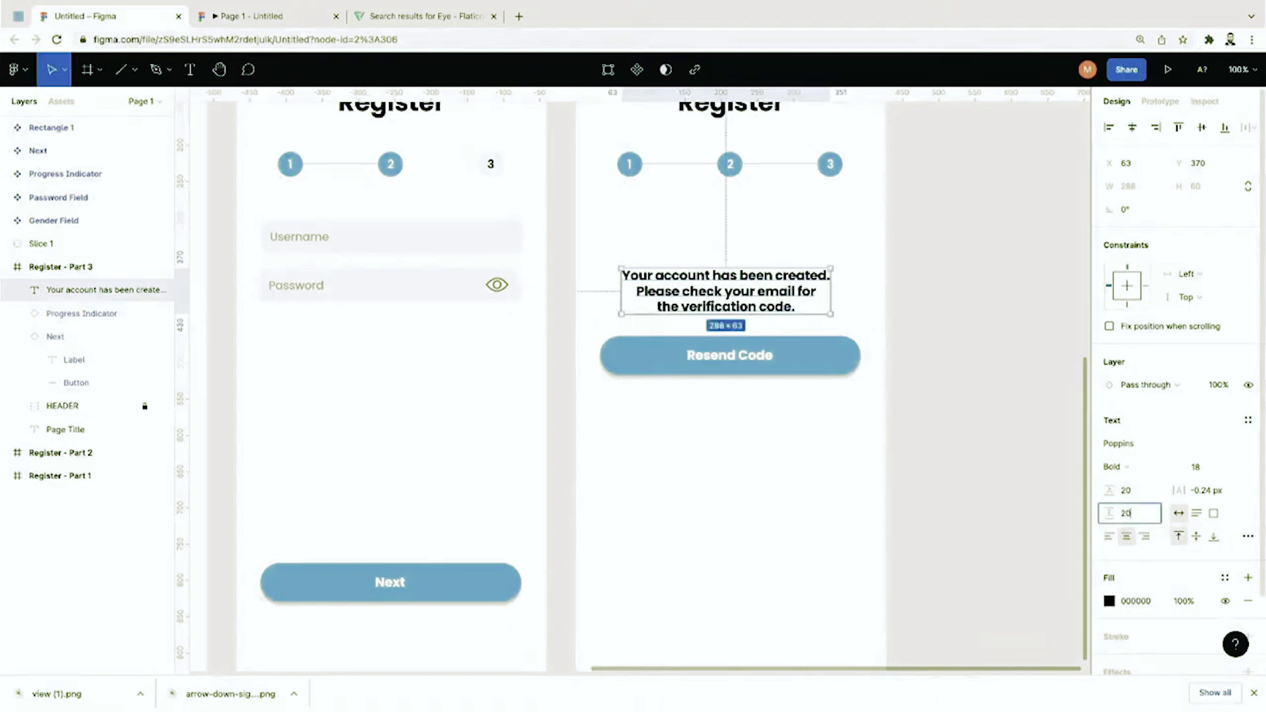
click(951, 444)
Step: Change the message's font weight to SemiBold
click(794, 310)
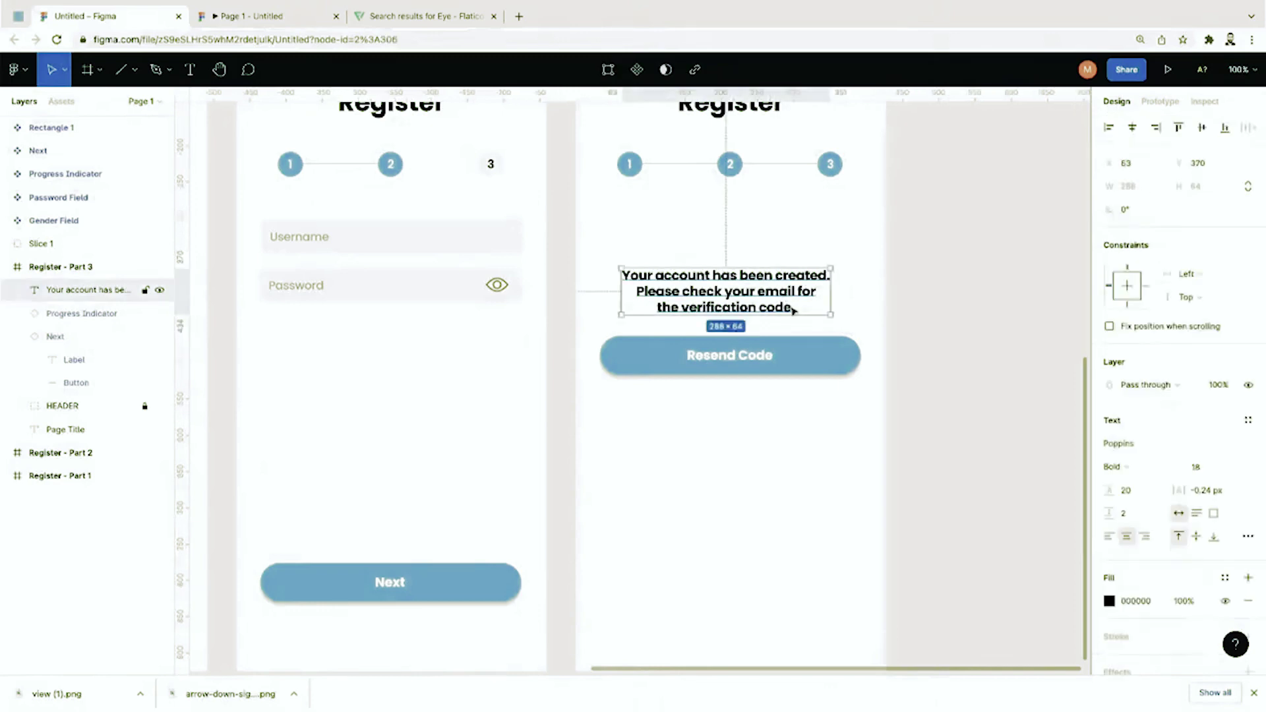
click(1113, 466)
click(1124, 449)
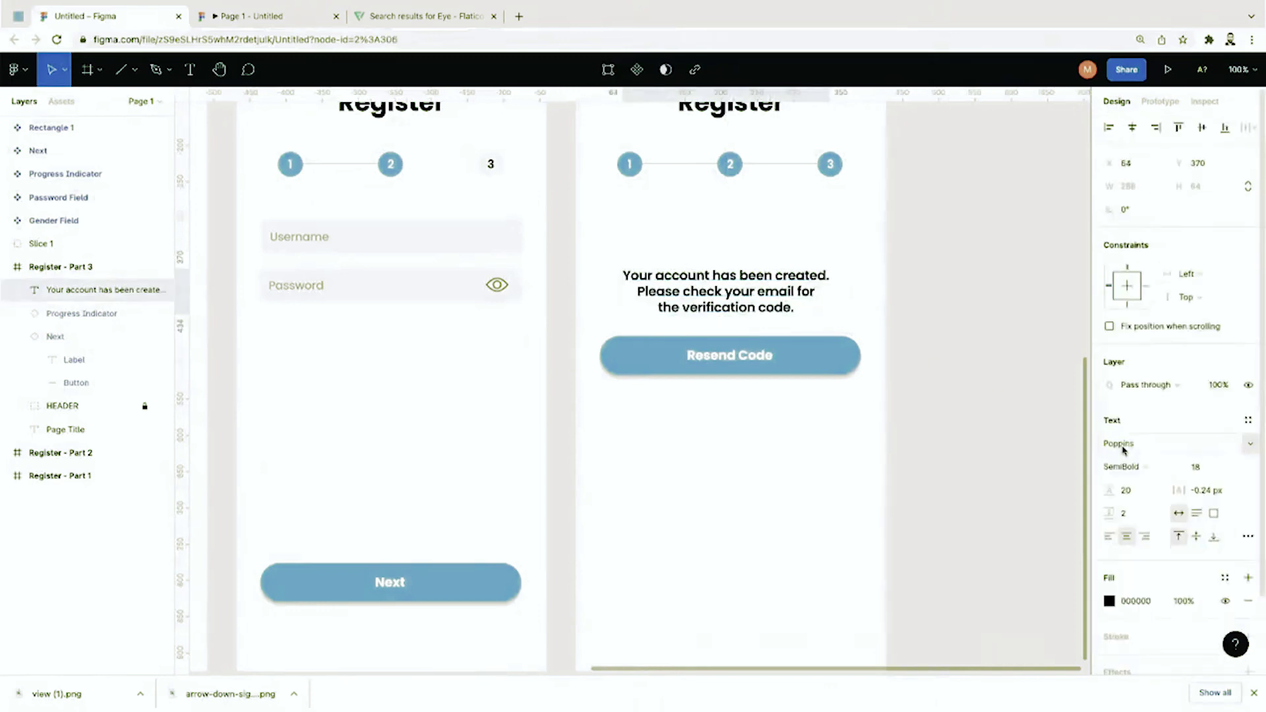
click(996, 433)
Step: Link Register - Part 2's Next button to the Register - Part 3 frame, then launch the preview
scroll(930, 360, up, 1)
key(super+minus)
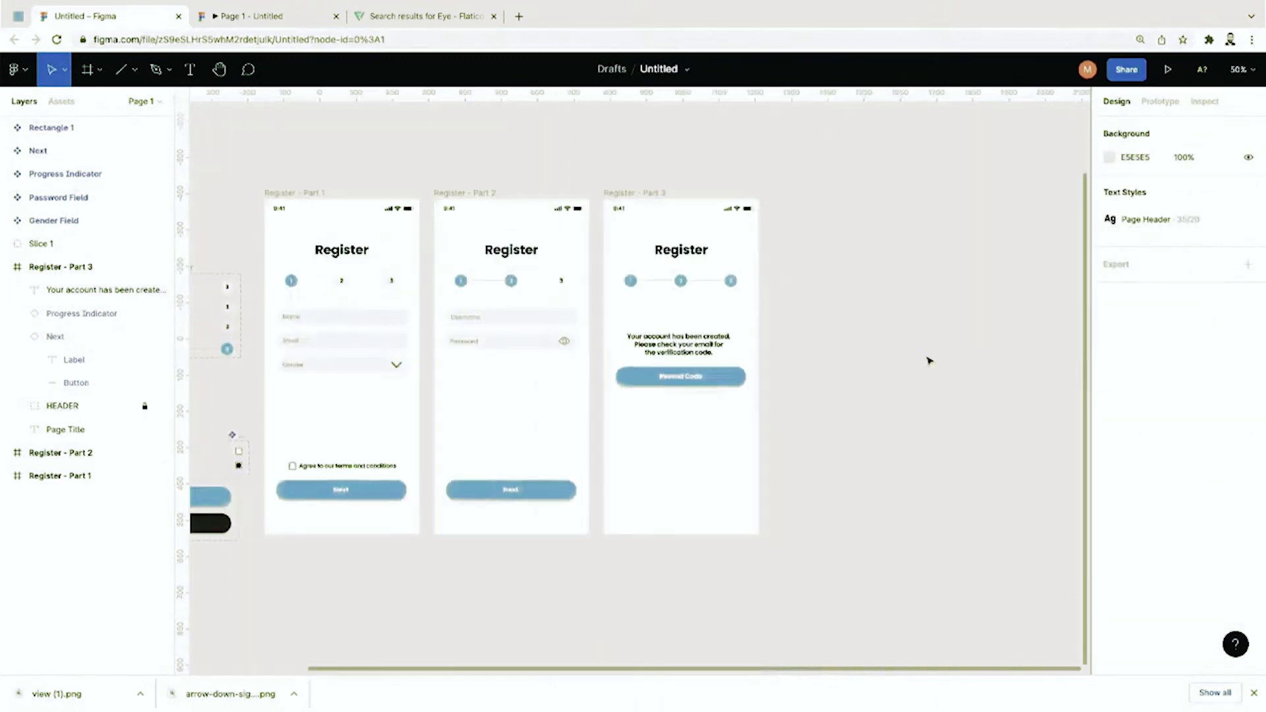
key(super+equal)
scroll(797, 386, down, 5)
scroll(794, 385, left, 4)
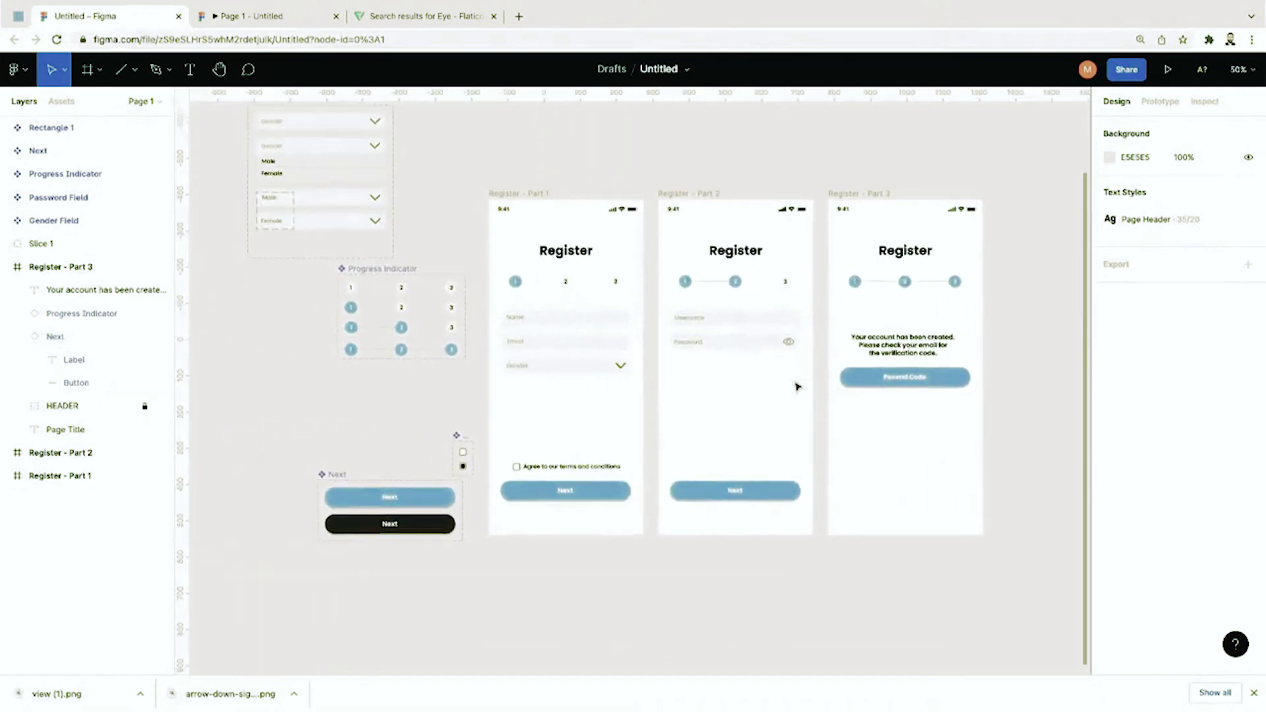
scroll(785, 335, left, 1)
scroll(785, 335, left, 1)
click(797, 502)
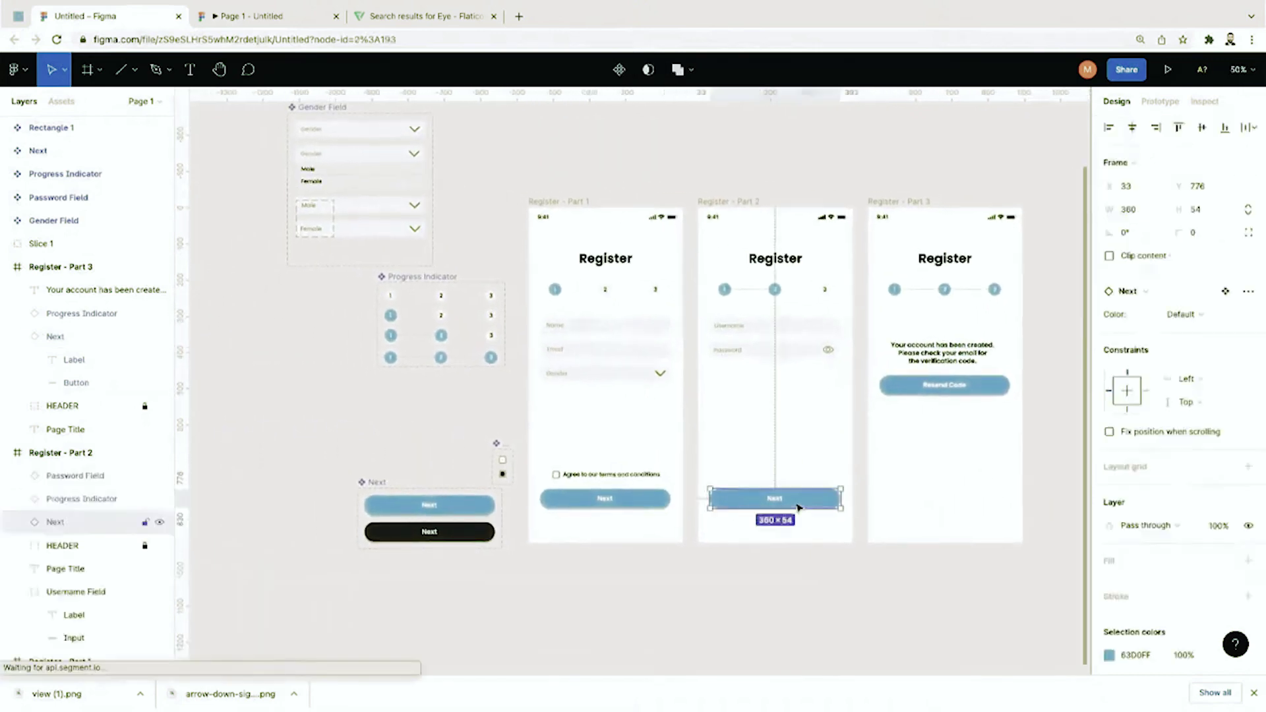
key(shift+e)
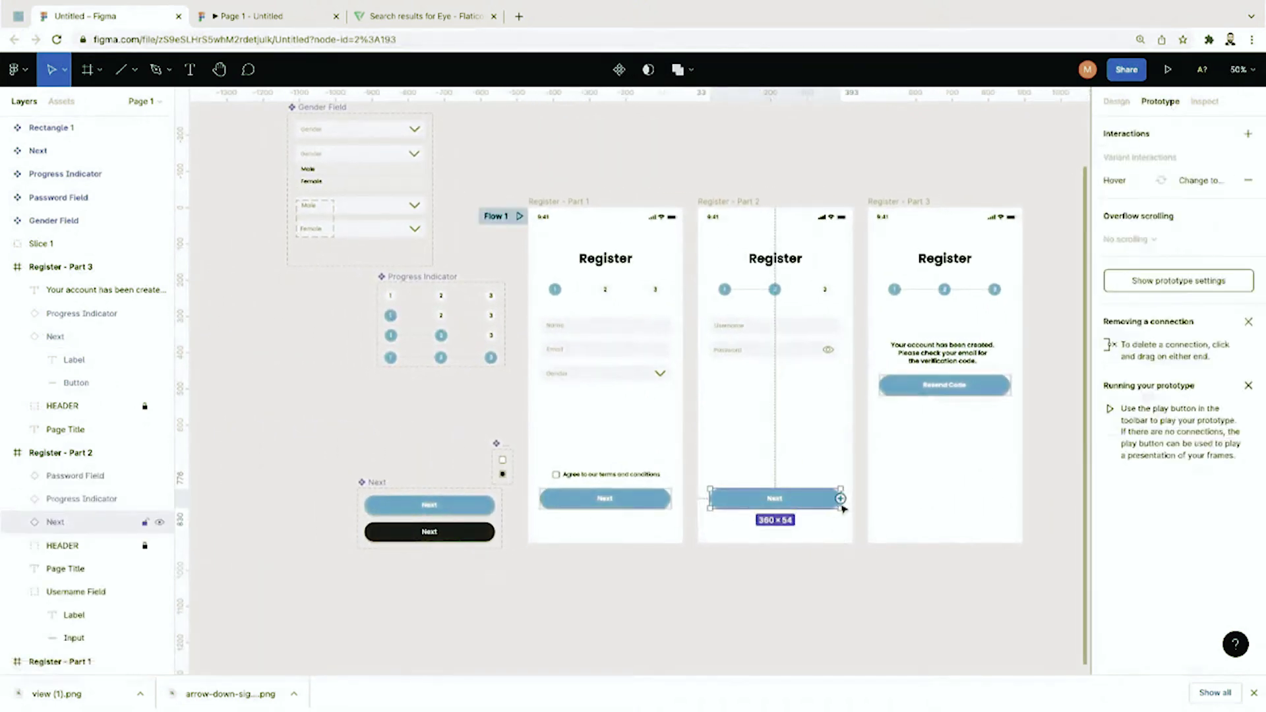
drag(840, 499, 952, 526)
click(834, 588)
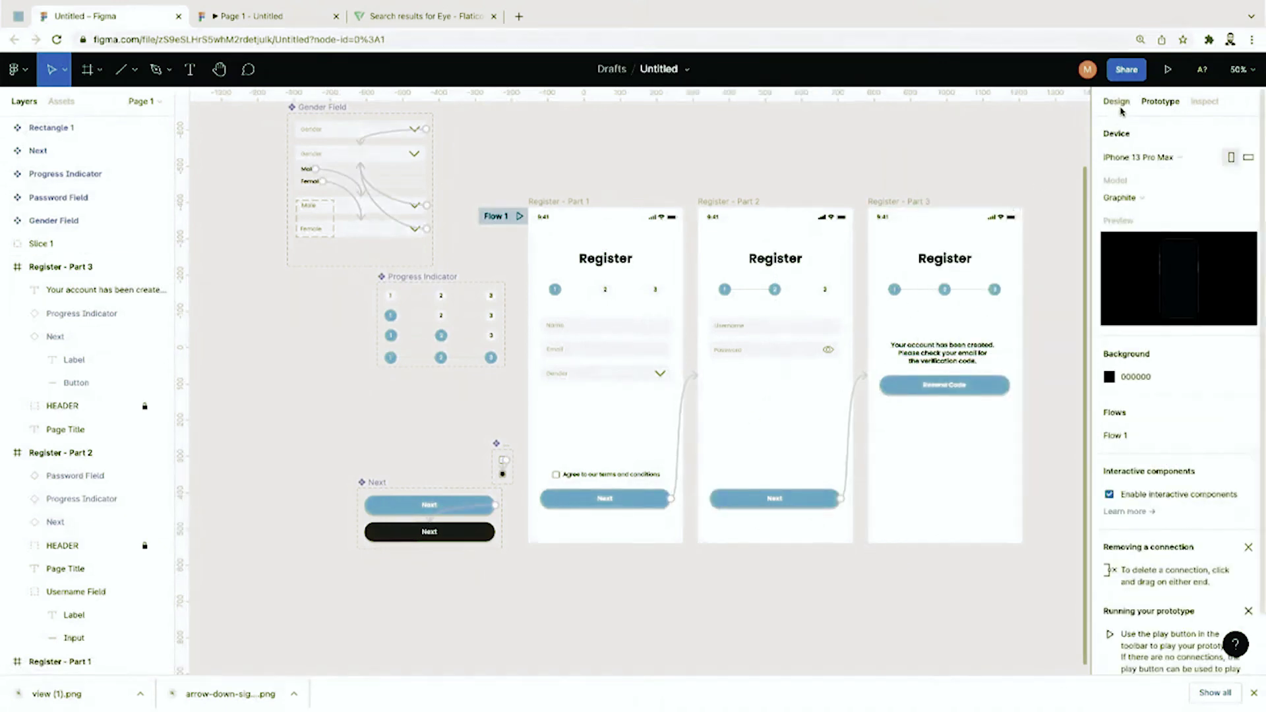
click(1168, 69)
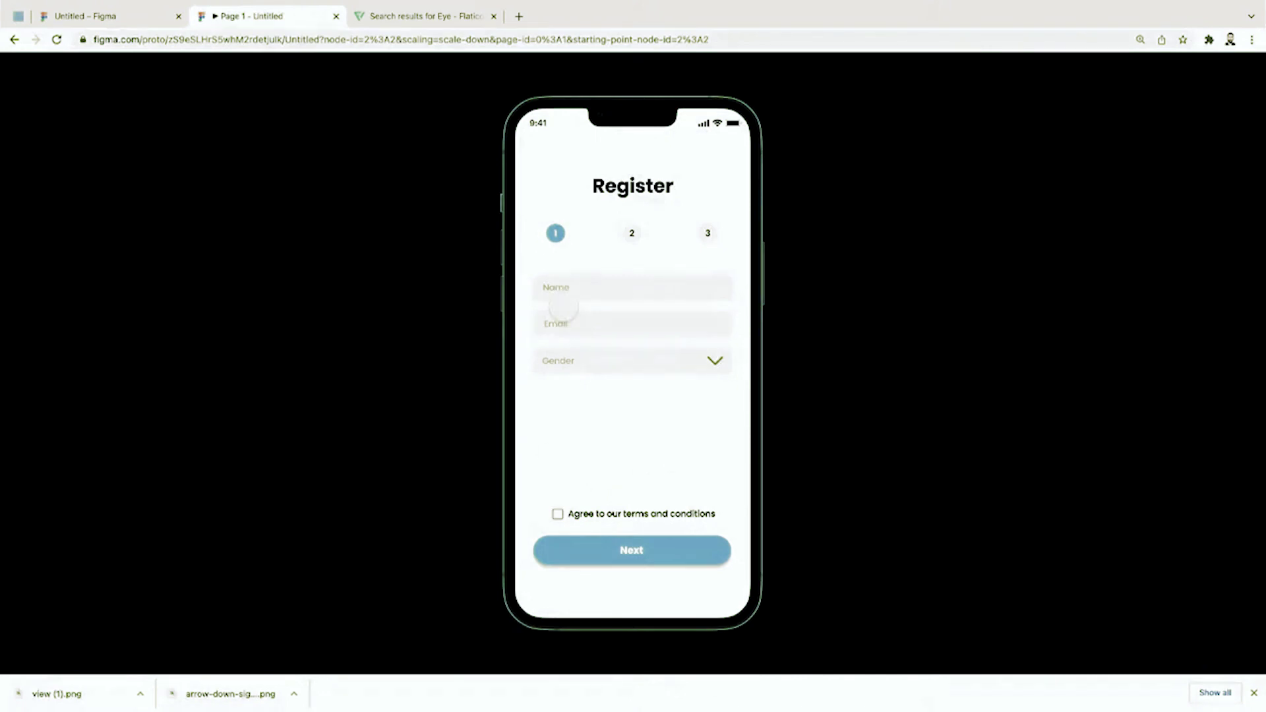
Step: In the preview, pick Male, reveal the password, reach the account-created step, then return to the editor
click(573, 370)
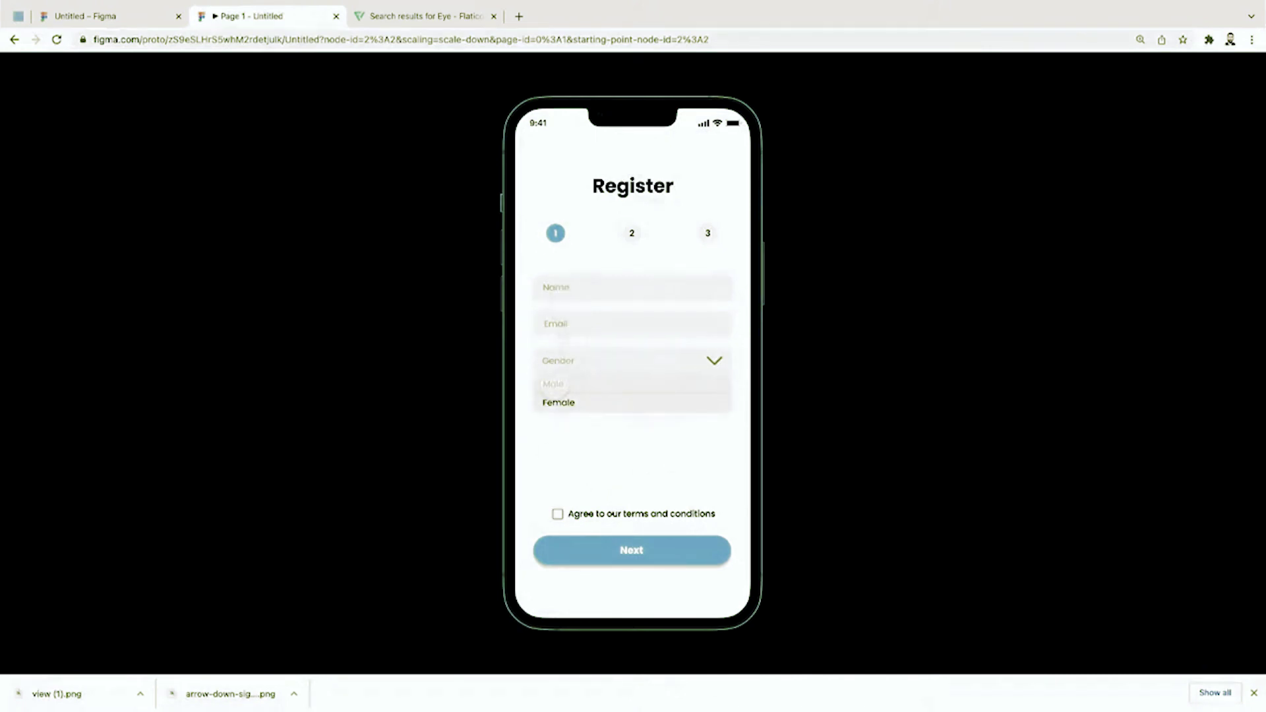
click(554, 384)
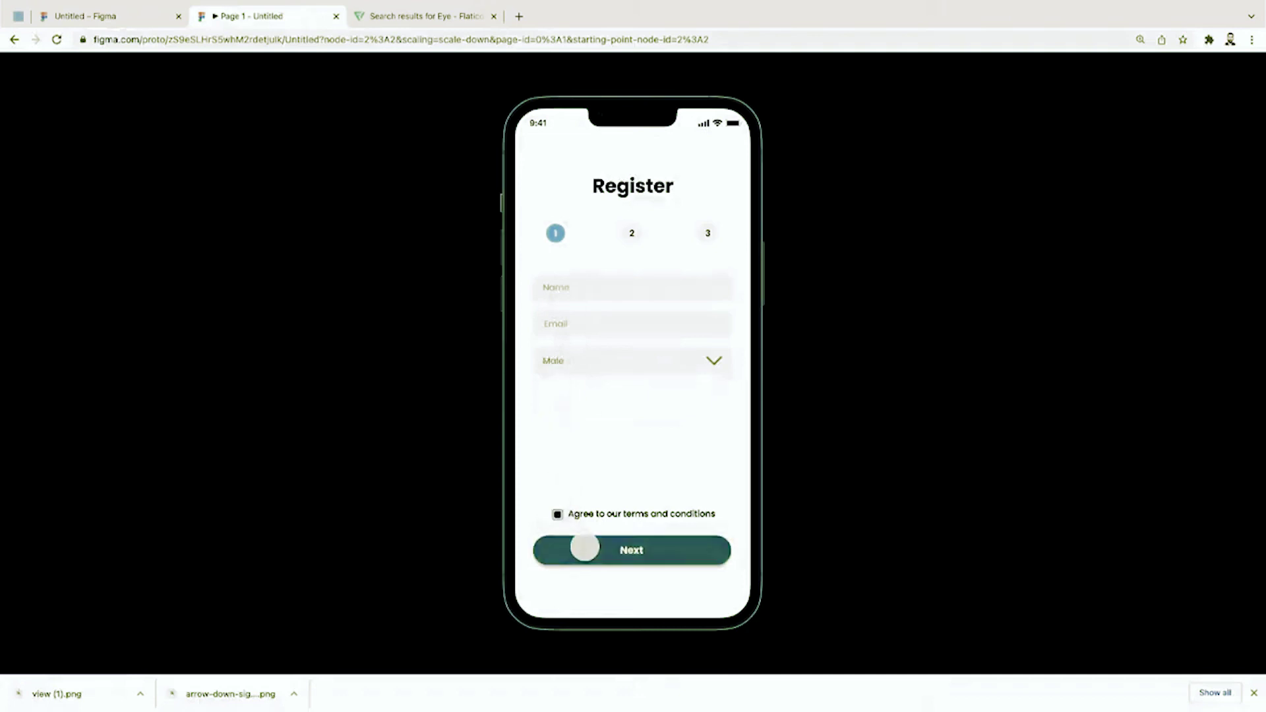
click(627, 540)
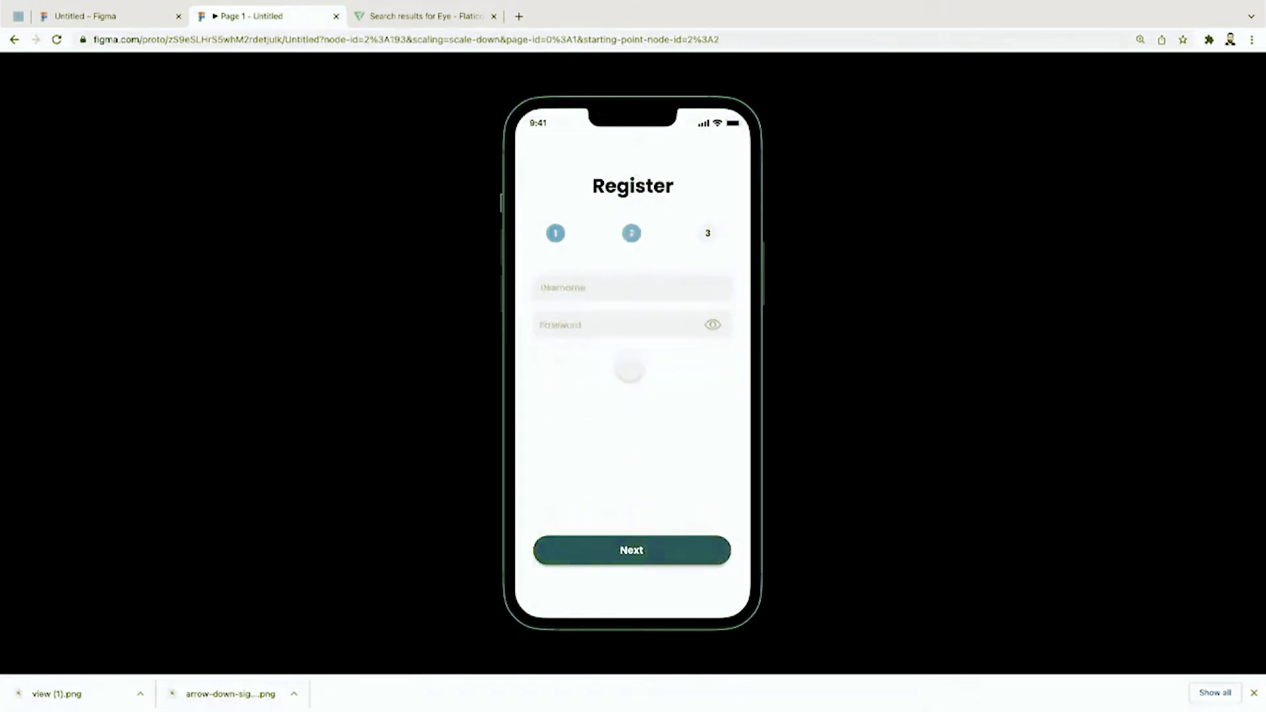
click(589, 327)
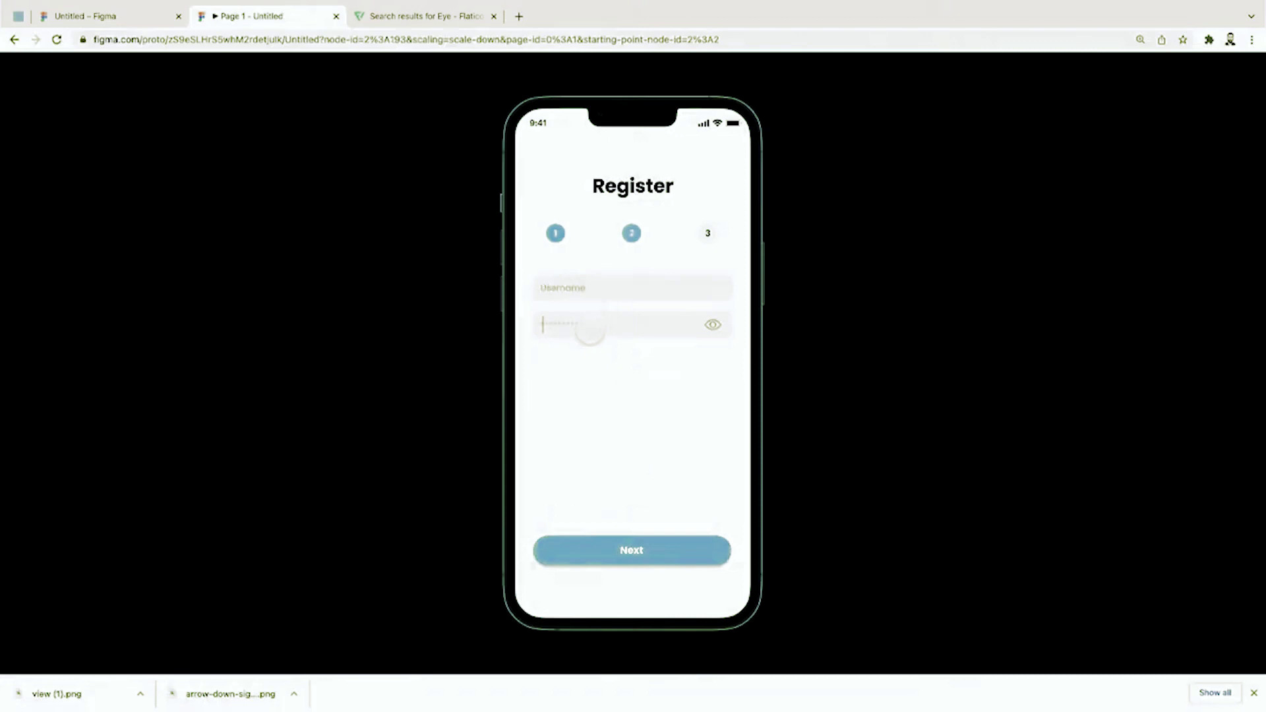
click(713, 324)
click(655, 550)
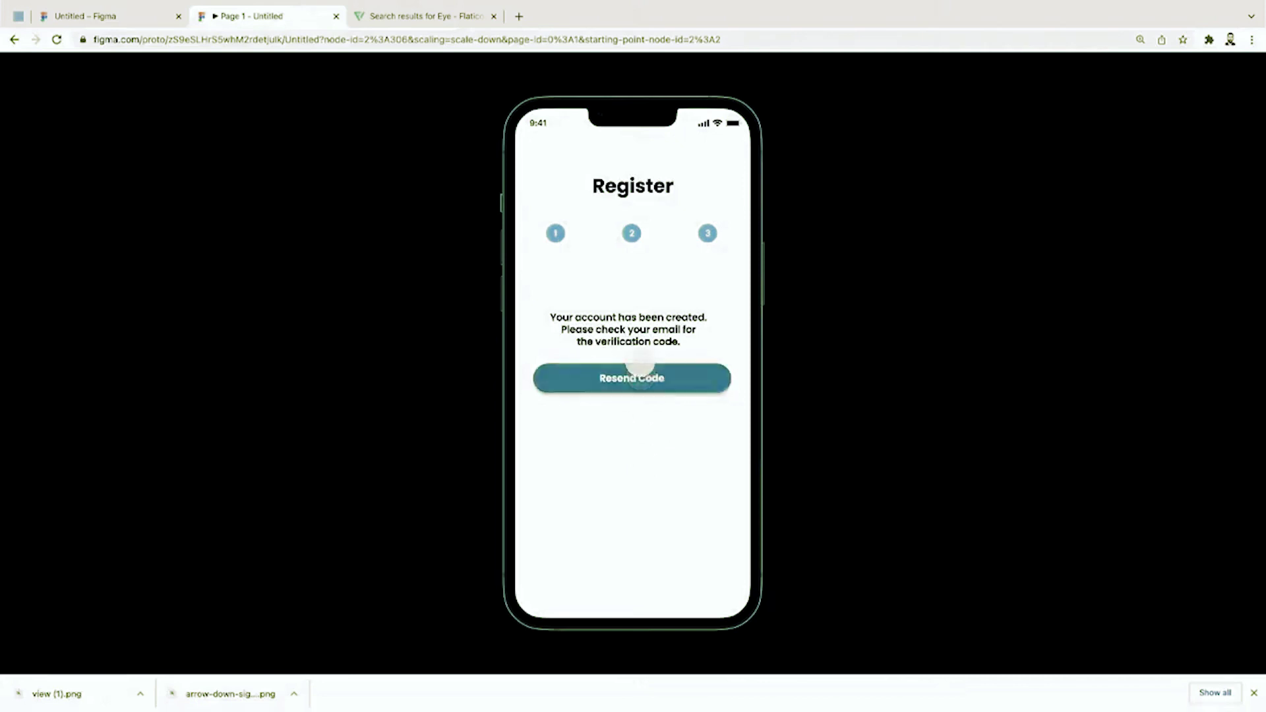
click(142, 23)
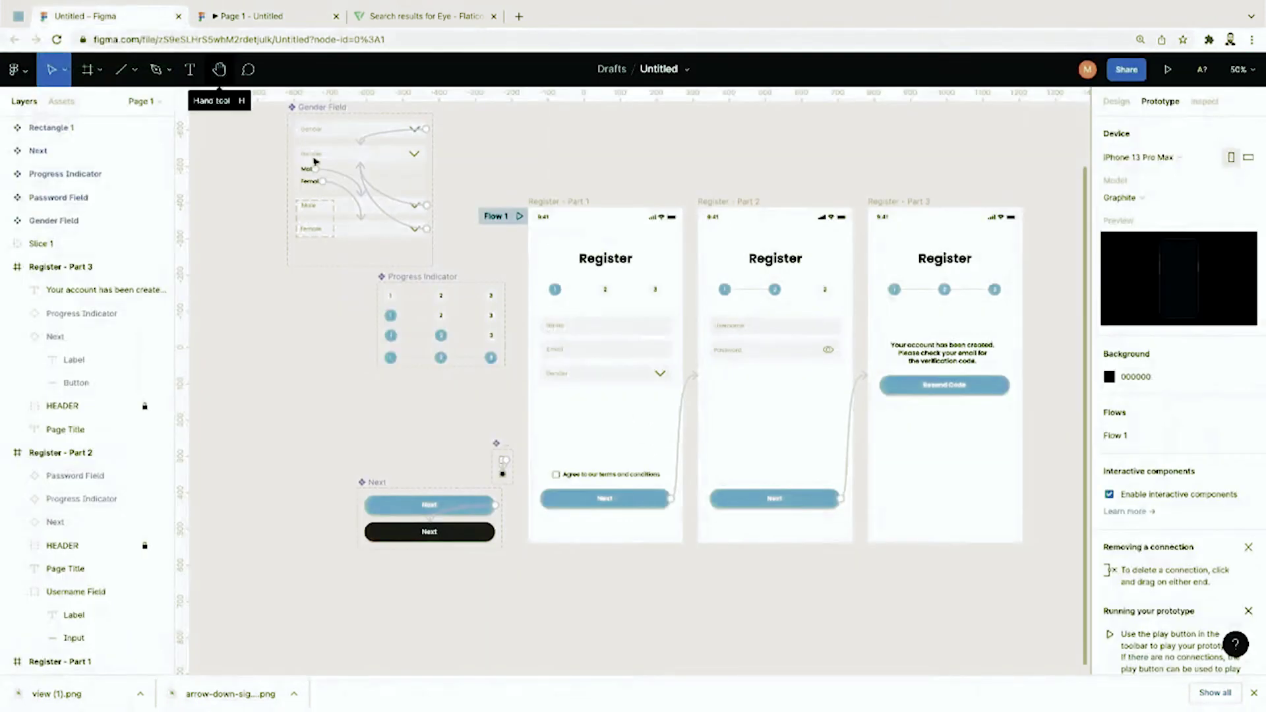
Step: On Flaticon, close the eye icon details and search for 'arrow' icons
click(444, 26)
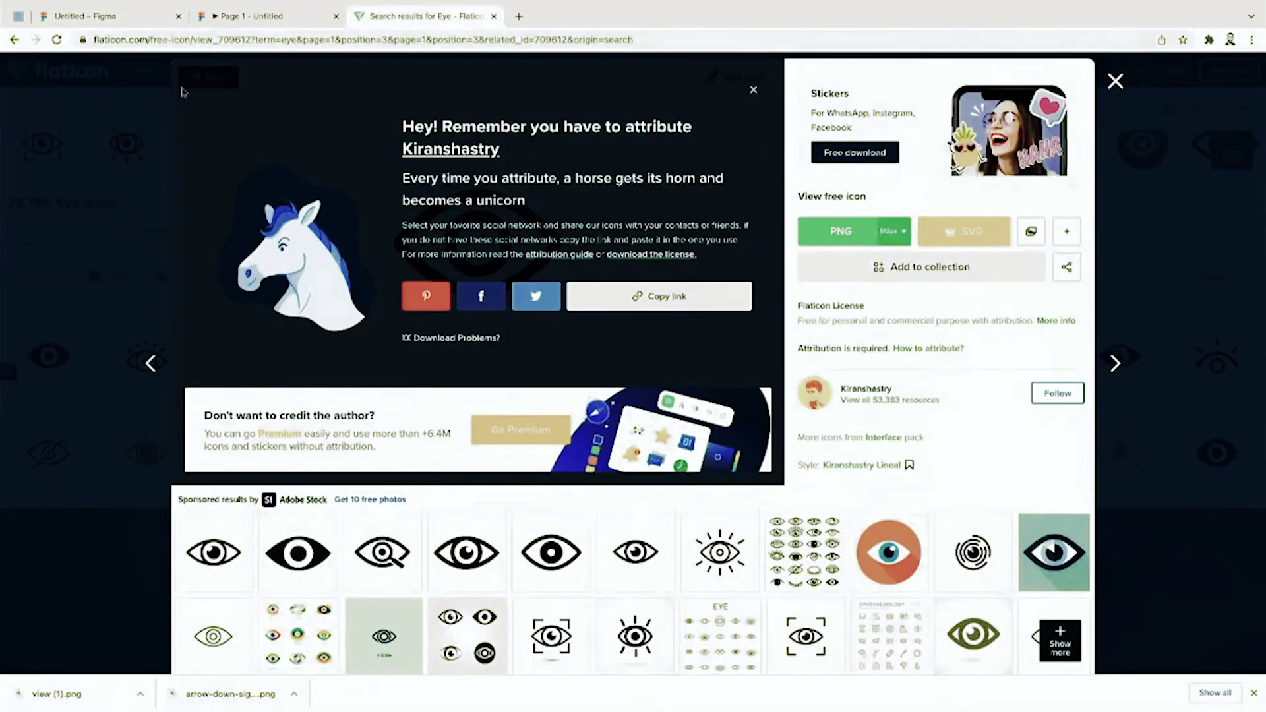
click(1130, 89)
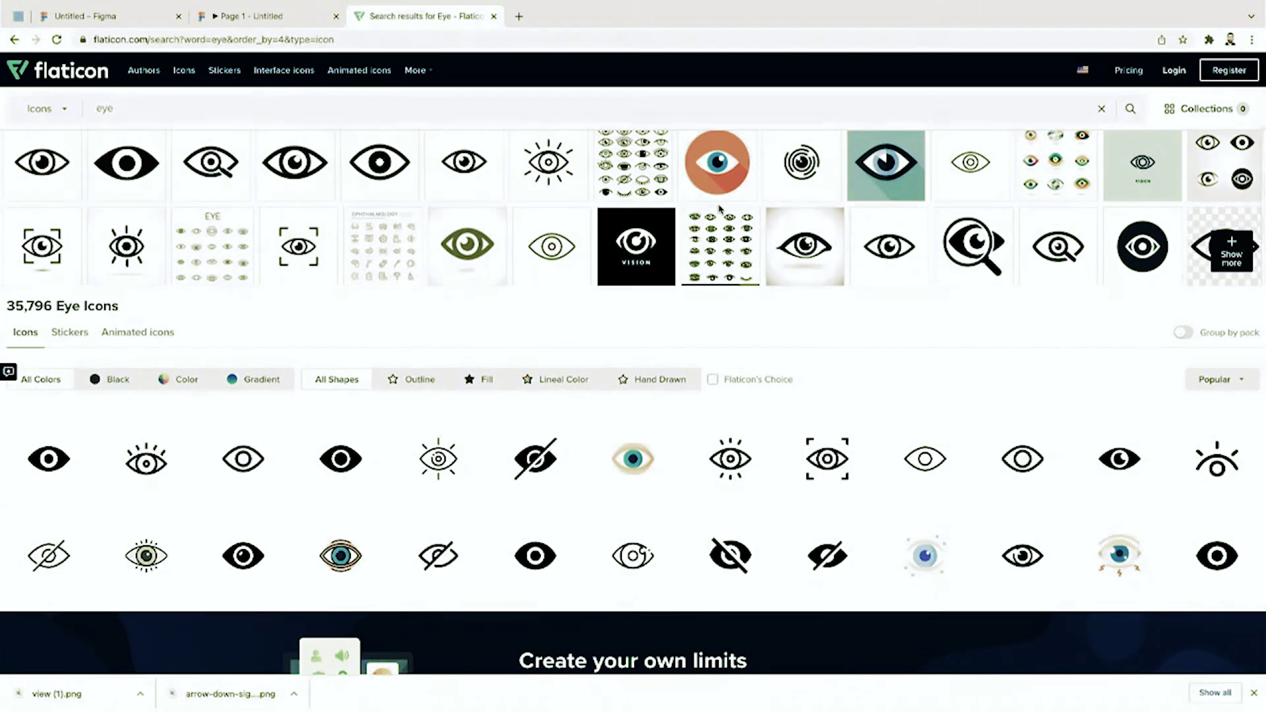
key(ctrl+plus)
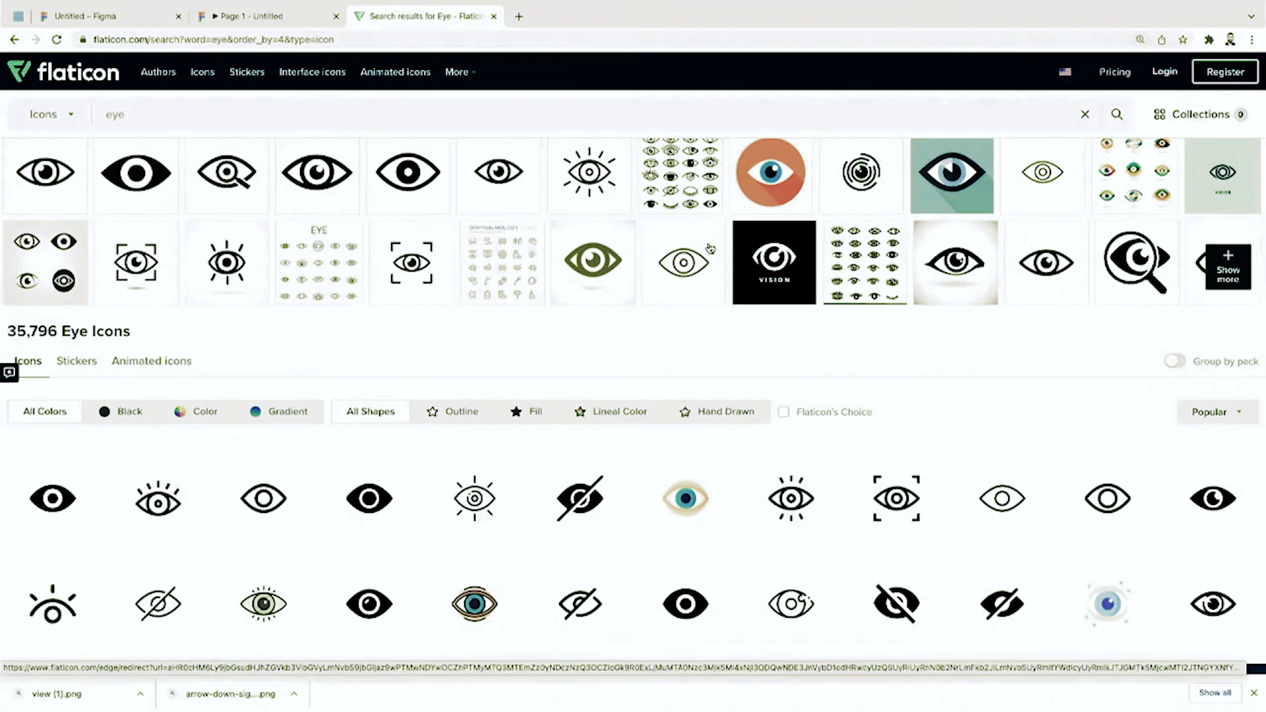
click(568, 109)
key(ctrl+a)
key(BackSpace)
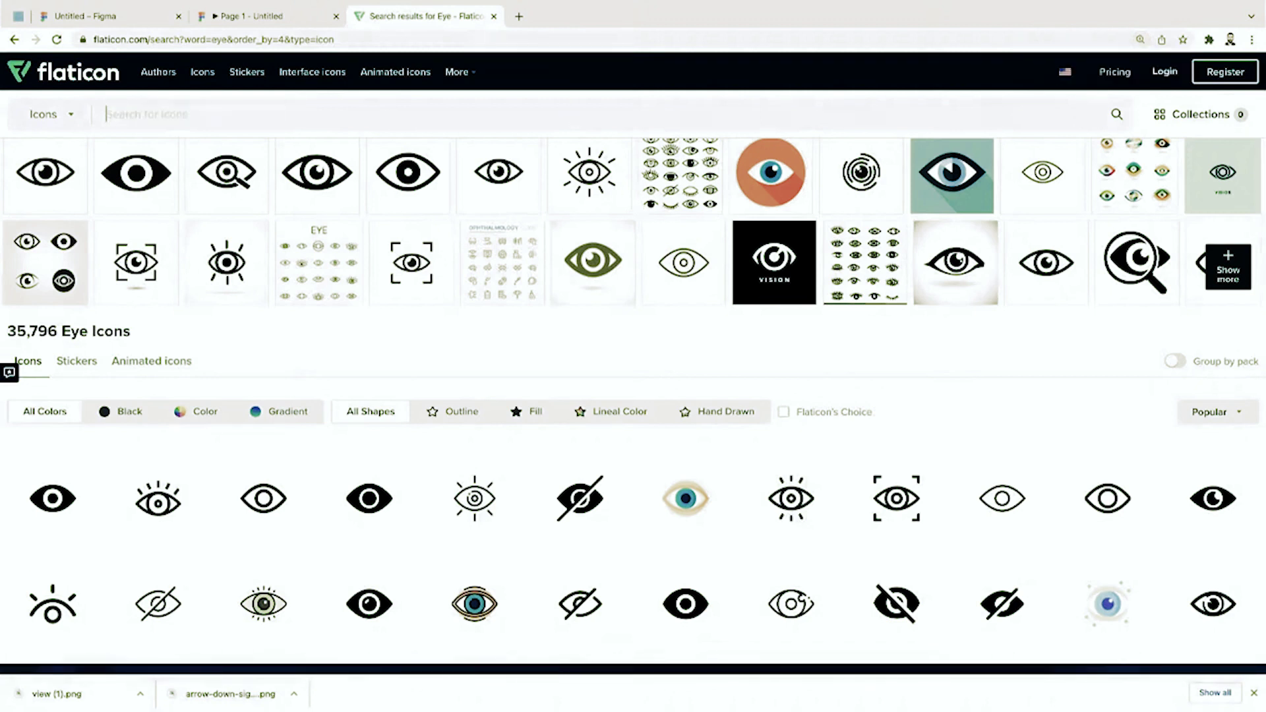
text(arrow)
key(Return)
scroll(611, 379, down, 2)
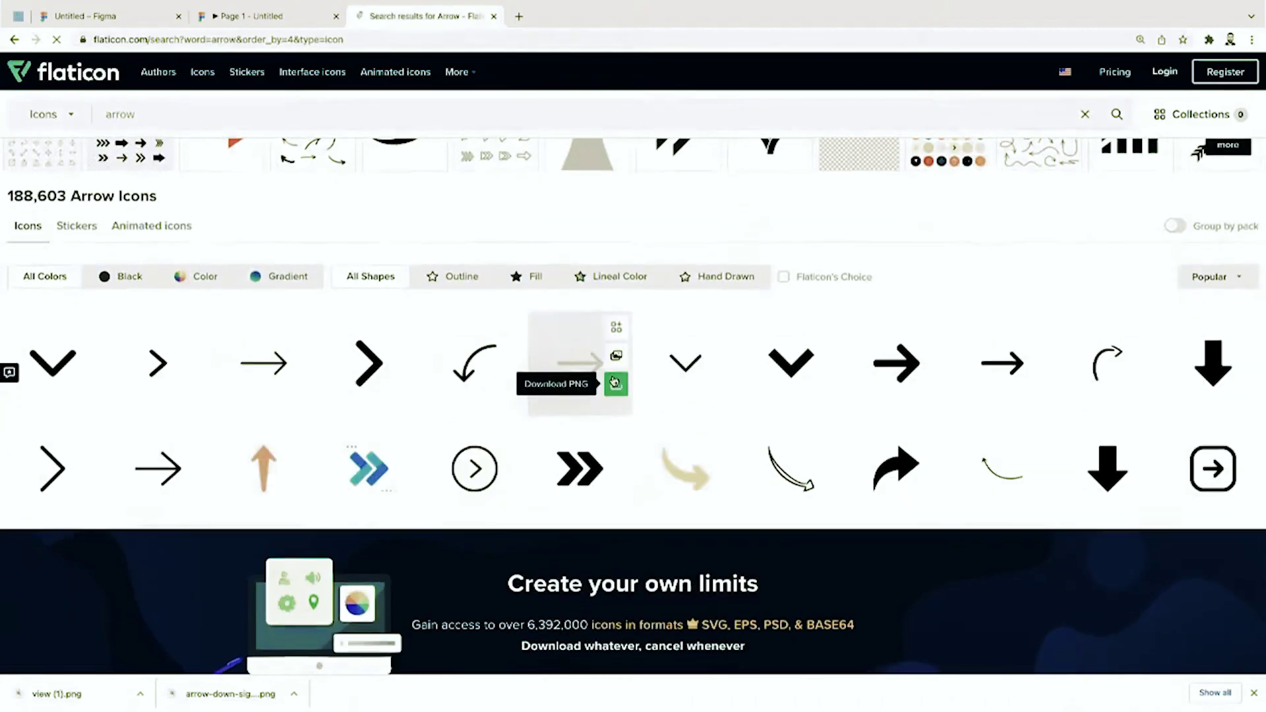
scroll(855, 441, down, 6)
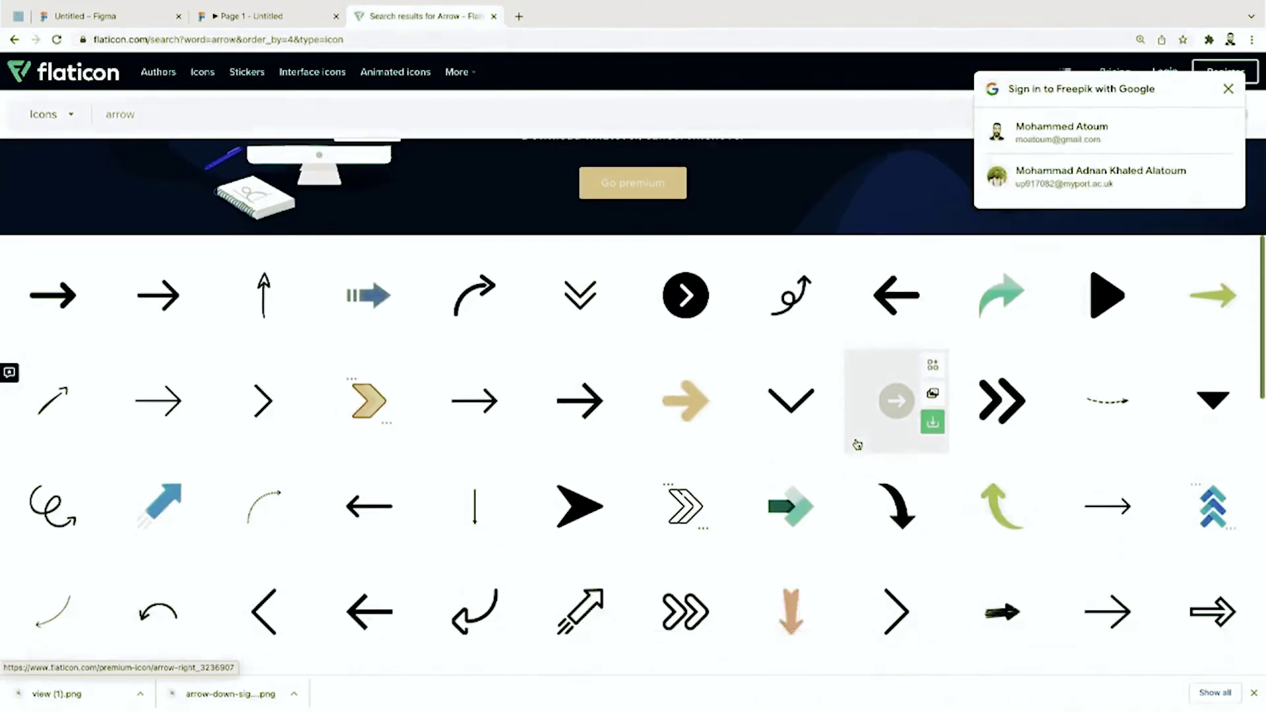
scroll(858, 444, down, 6)
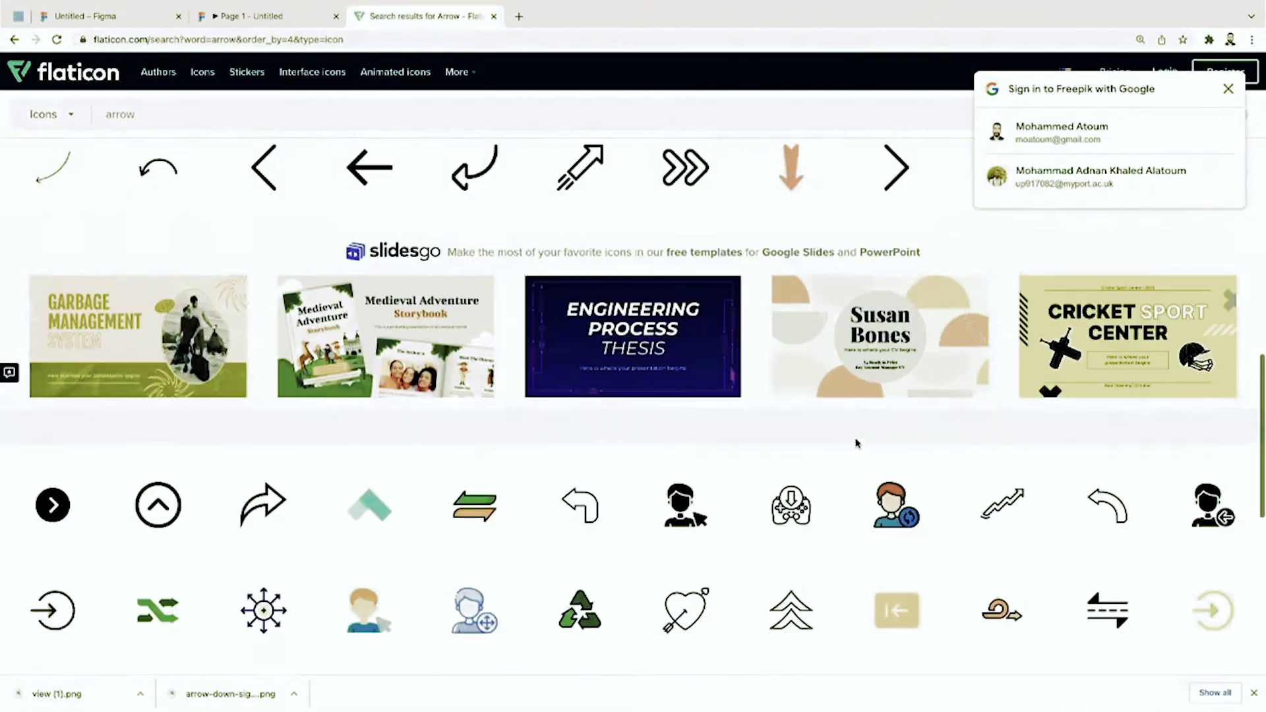
scroll(858, 444, up, 1)
Step: Download the Left Arrow icon as a free PNG and return to Figma
click(262, 263)
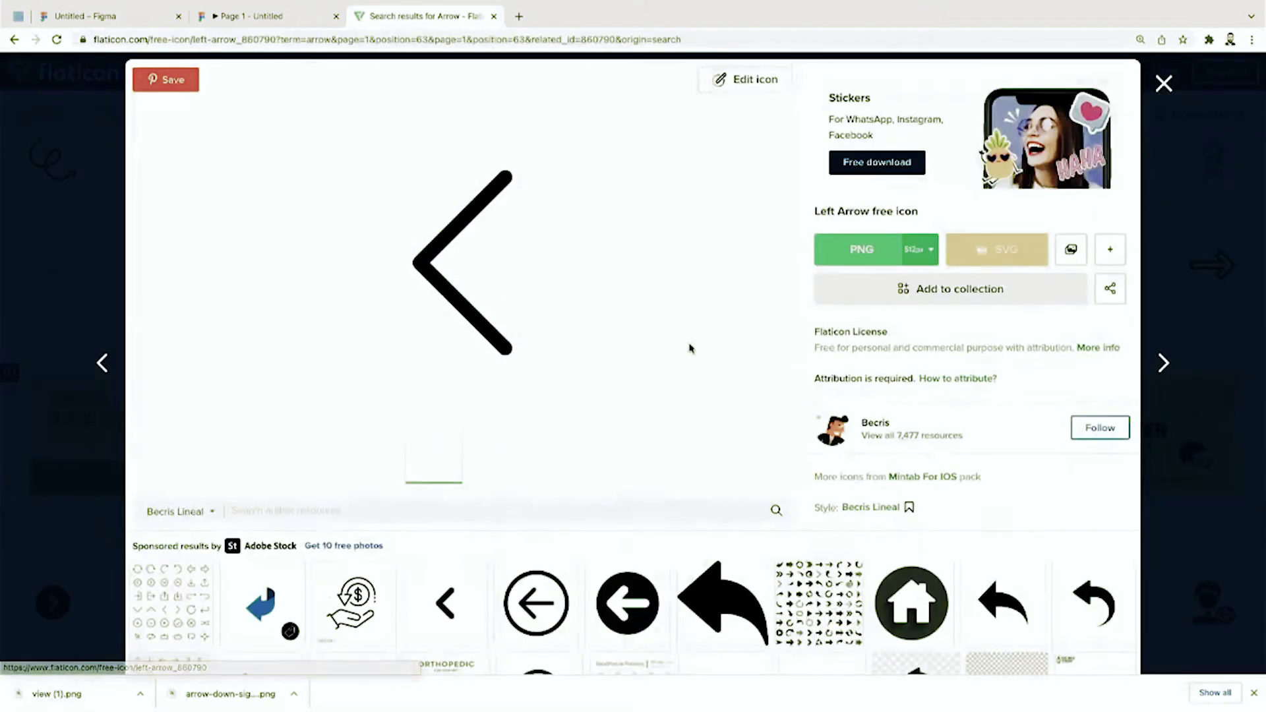
click(902, 249)
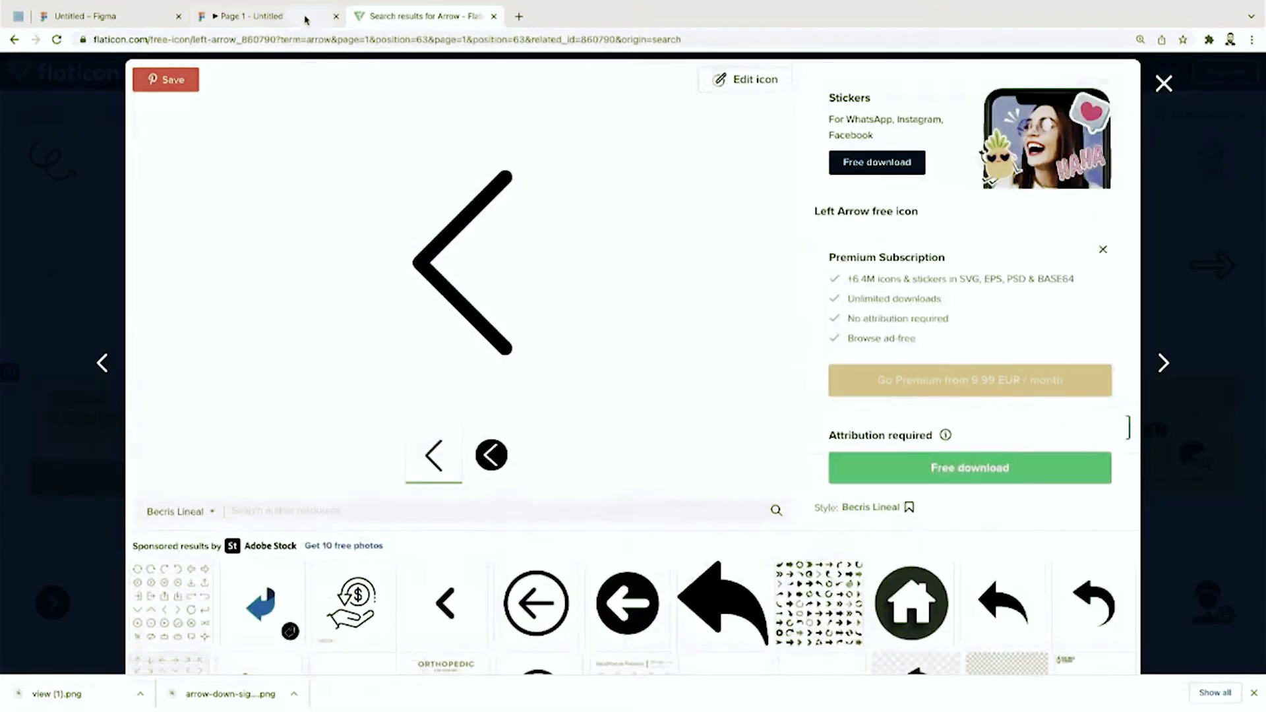
click(968, 463)
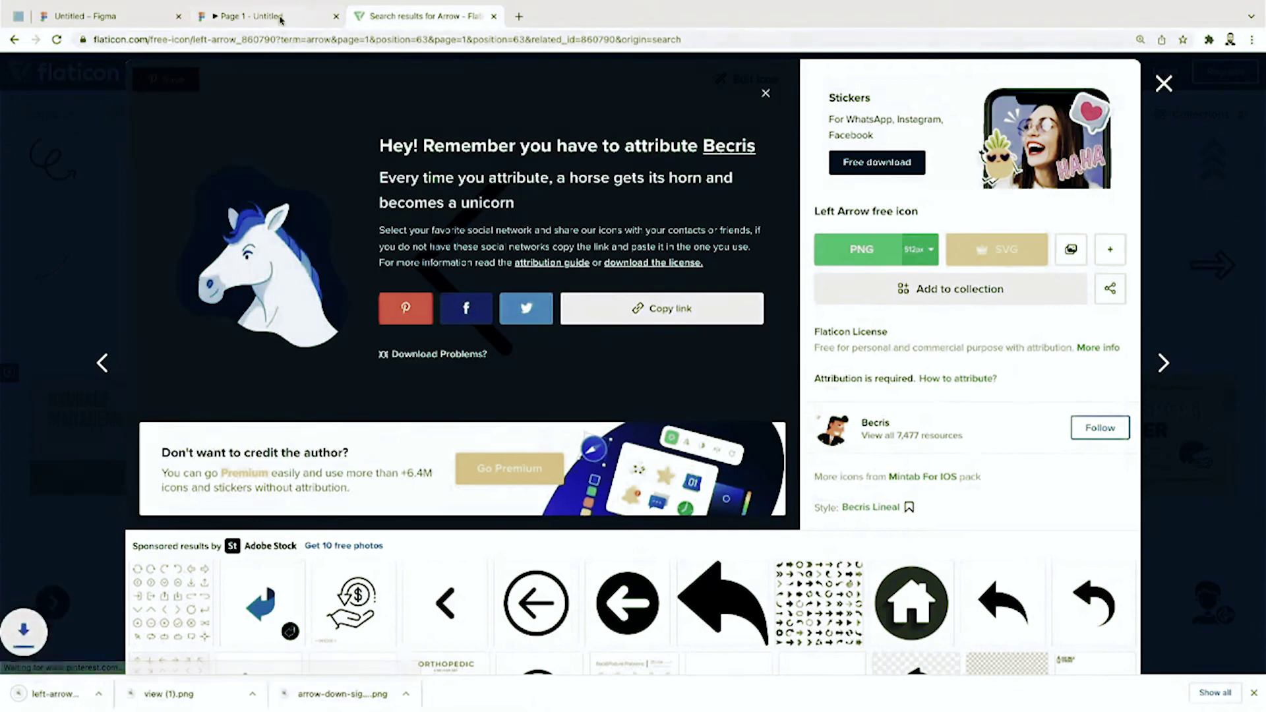
click(281, 20)
click(152, 20)
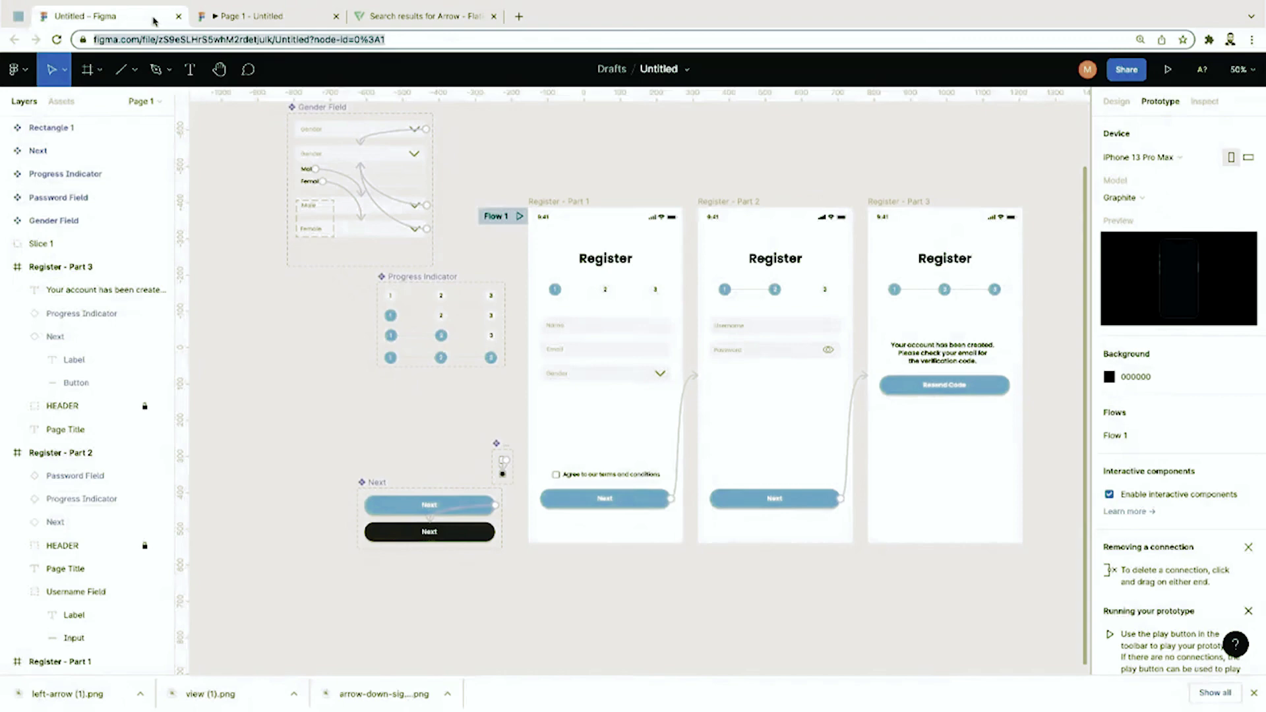
Step: Place the downloaded left-arrow image on the canvas and shrink it to 47×47
key(super+equal)
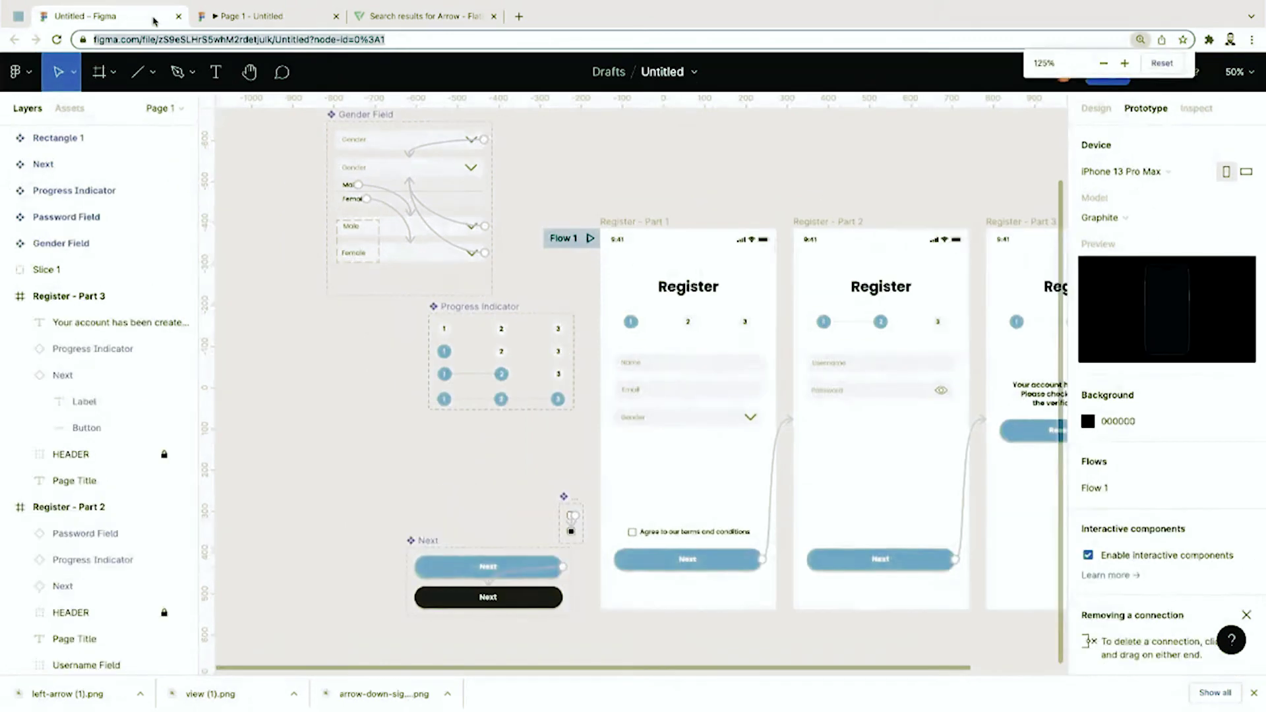
key(super+minus)
key(super+minus)
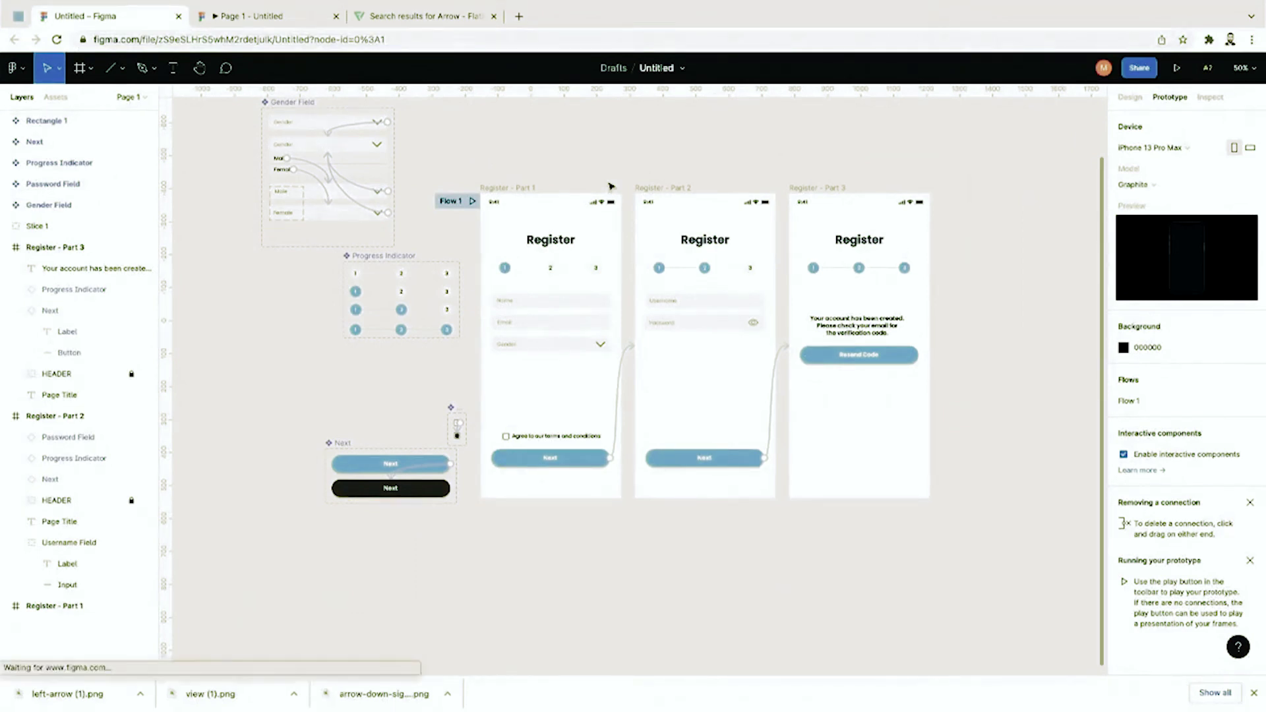
key(shift+0)
scroll(607, 187, left, 2)
drag(88, 674, 409, 164)
scroll(409, 164, up, 1)
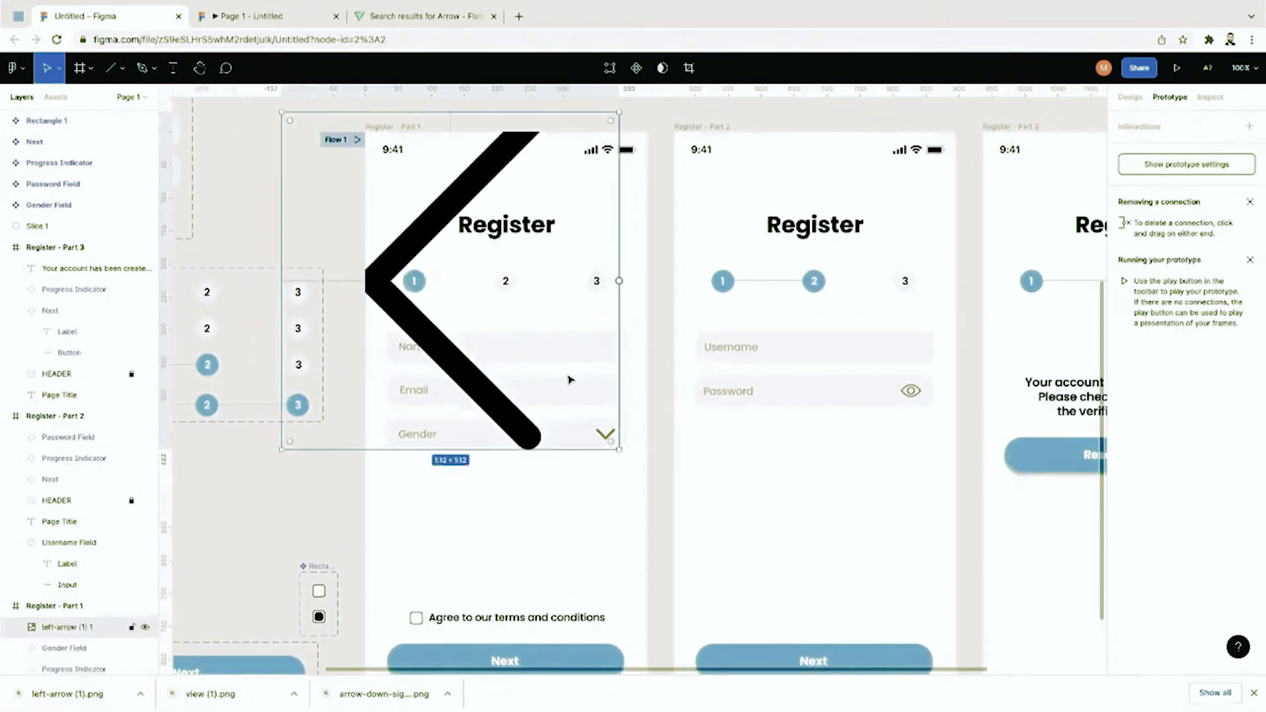
drag(619, 449, 399, 204)
Step: Move the arrow into Register - Part 2's top-left corner and copy it
key(ctrl+c)
key(ctrl+v)
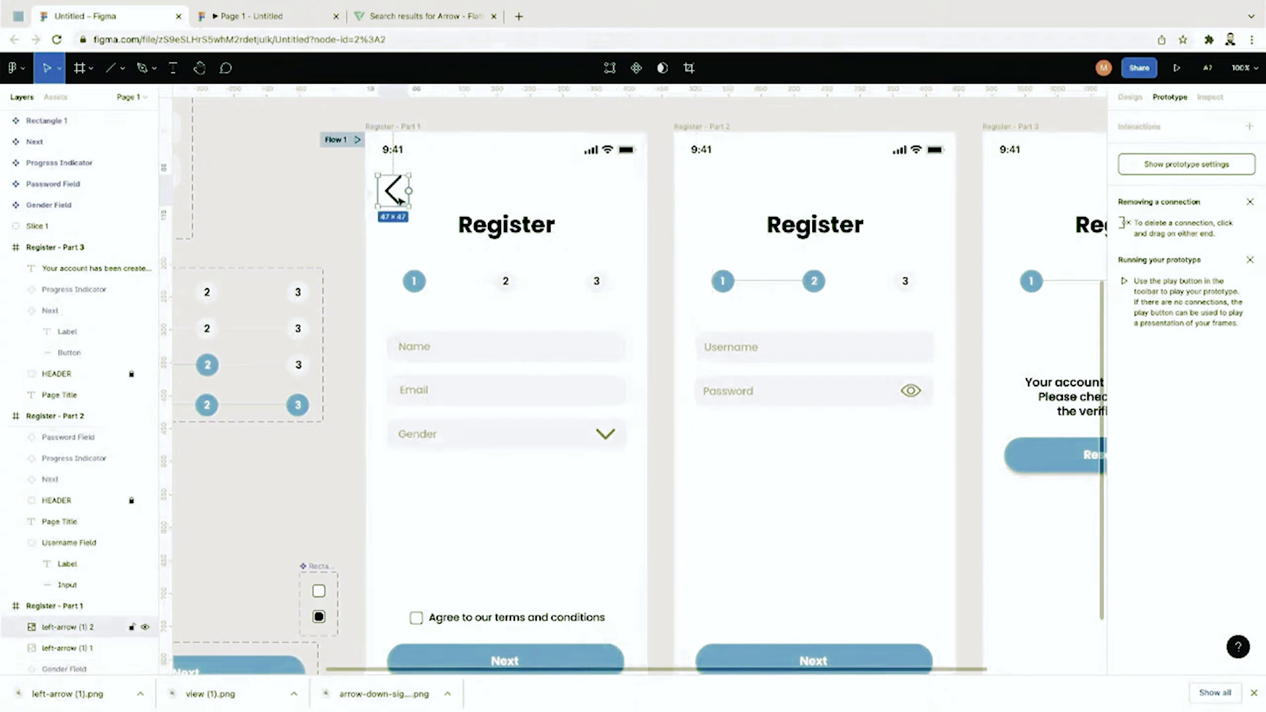
drag(387, 201, 654, 206)
key(ctrl+z)
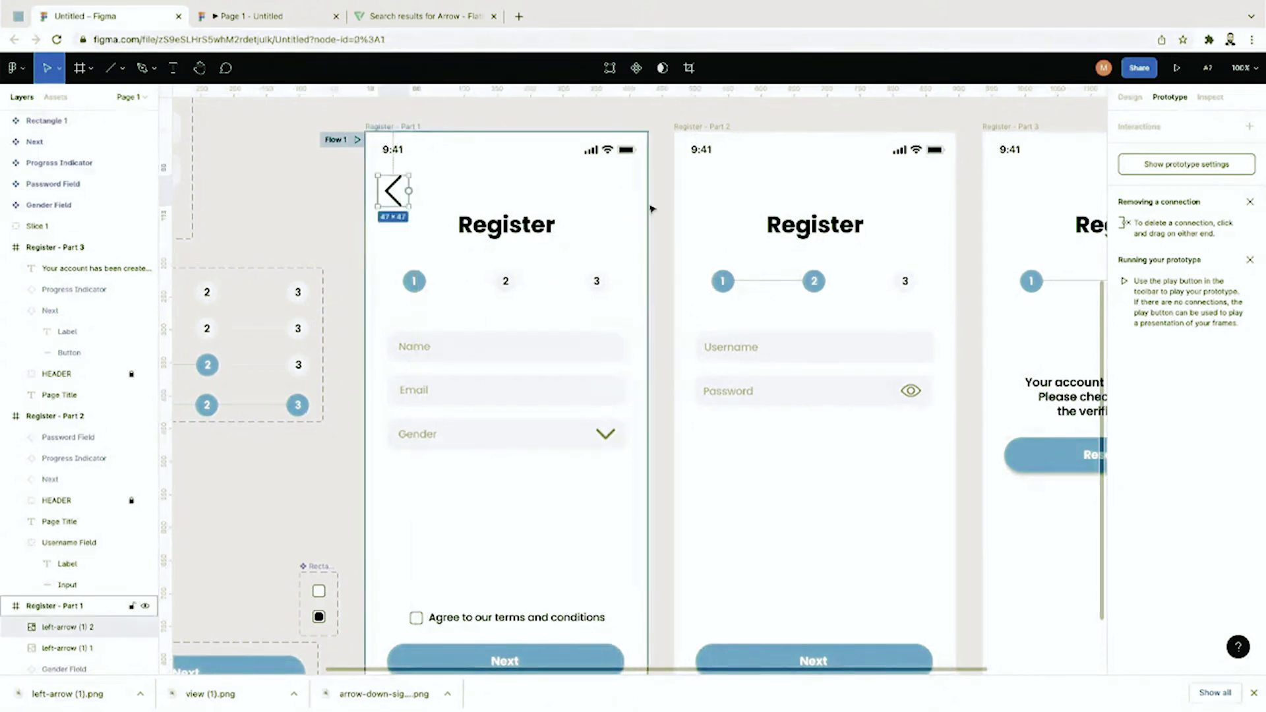
key(ctrl+z)
drag(404, 199, 703, 203)
scroll(704, 205, right, 5)
key(ctrl+c)
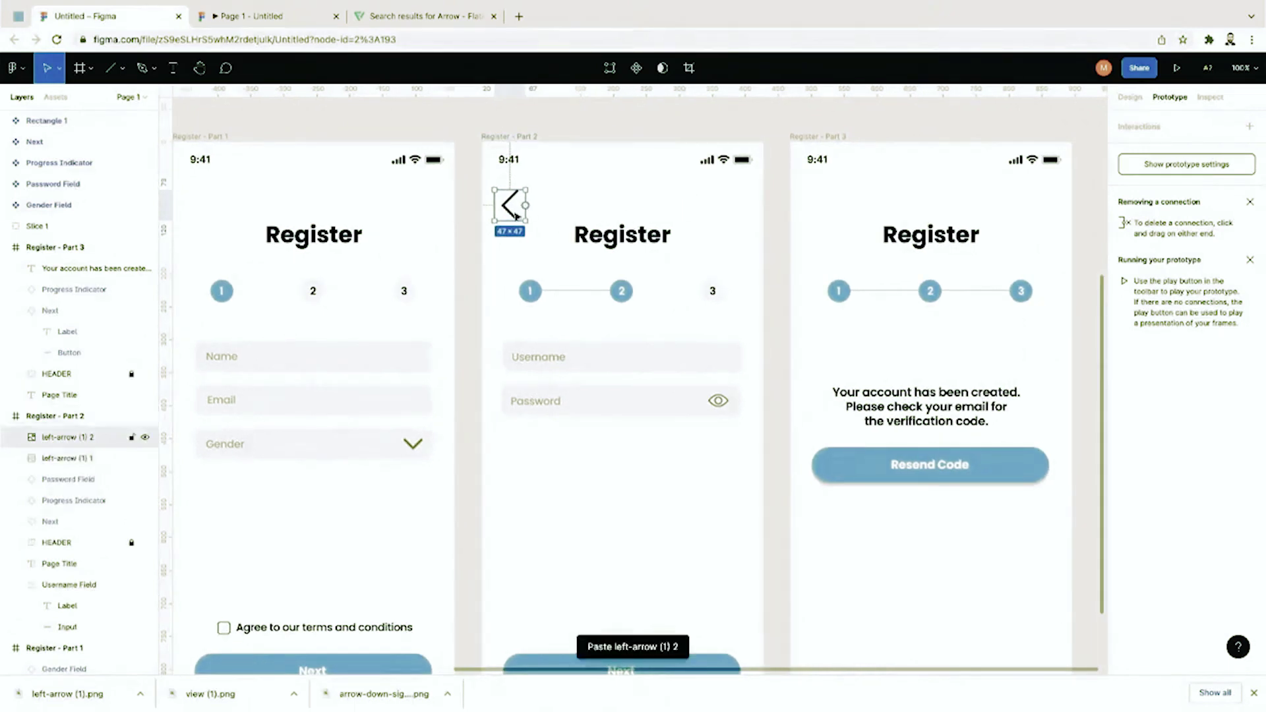
Step: Paste a copy of the back arrow into Register - Part 3
click(824, 213)
key(ctrl+v)
click(818, 261)
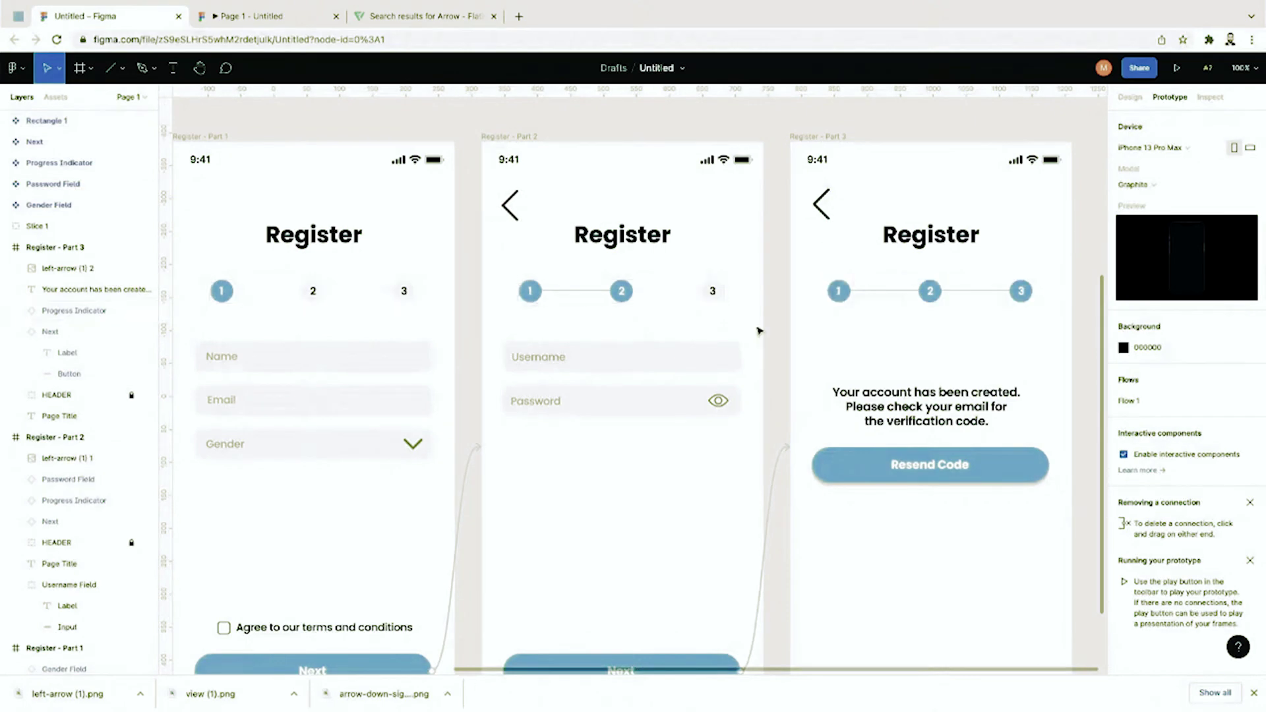
scroll(777, 325, left, 5)
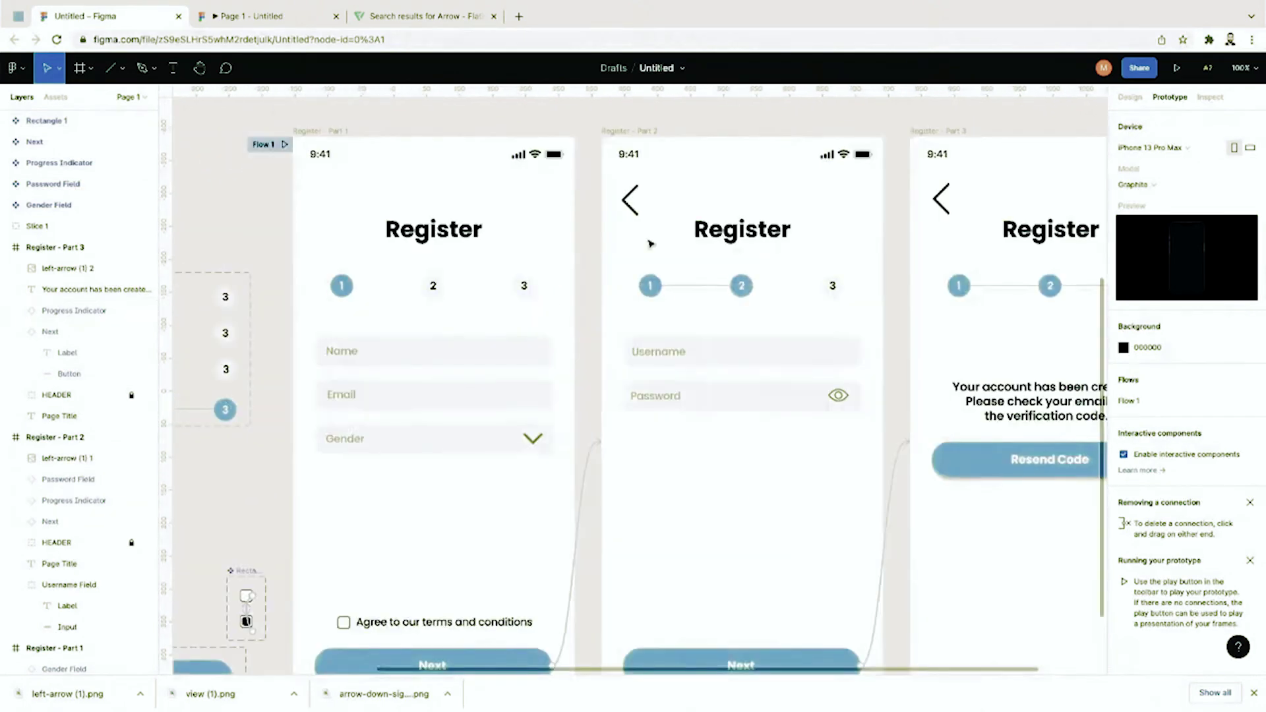
Step: Link Part 2's back arrow to Part 1 and Part 3's to Part 2, then preview
click(631, 200)
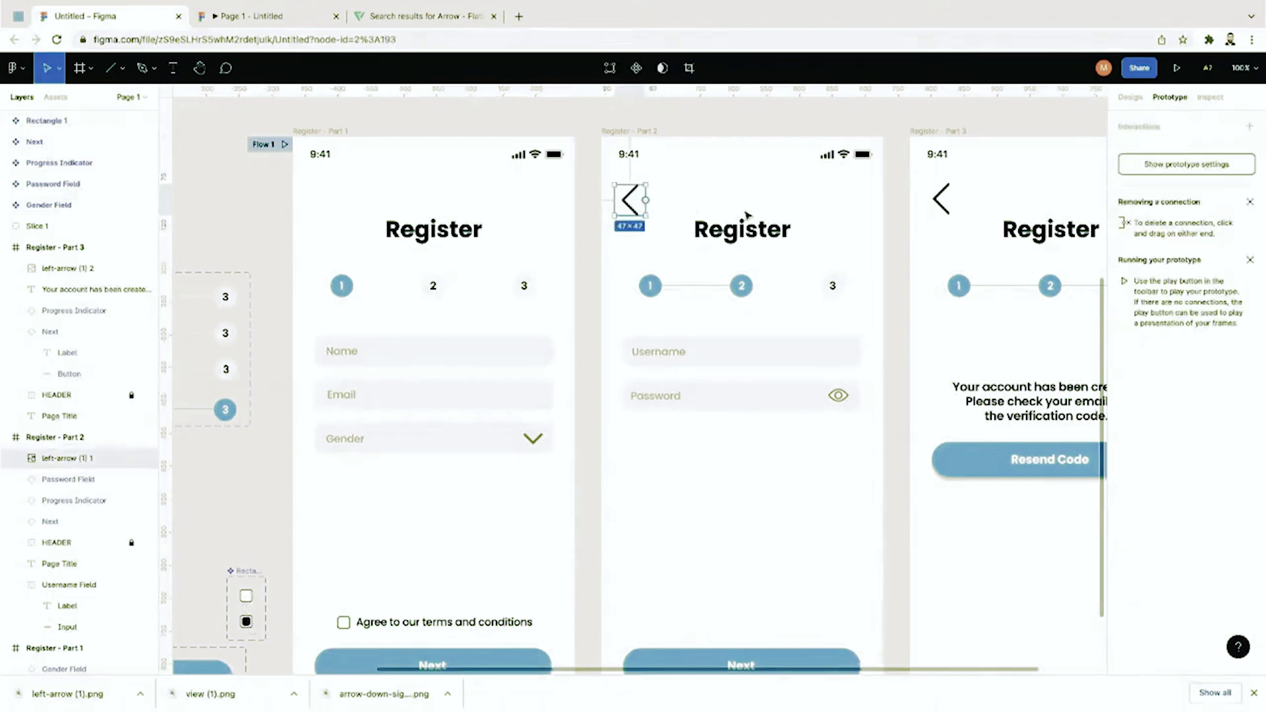
drag(645, 199, 488, 158)
click(943, 199)
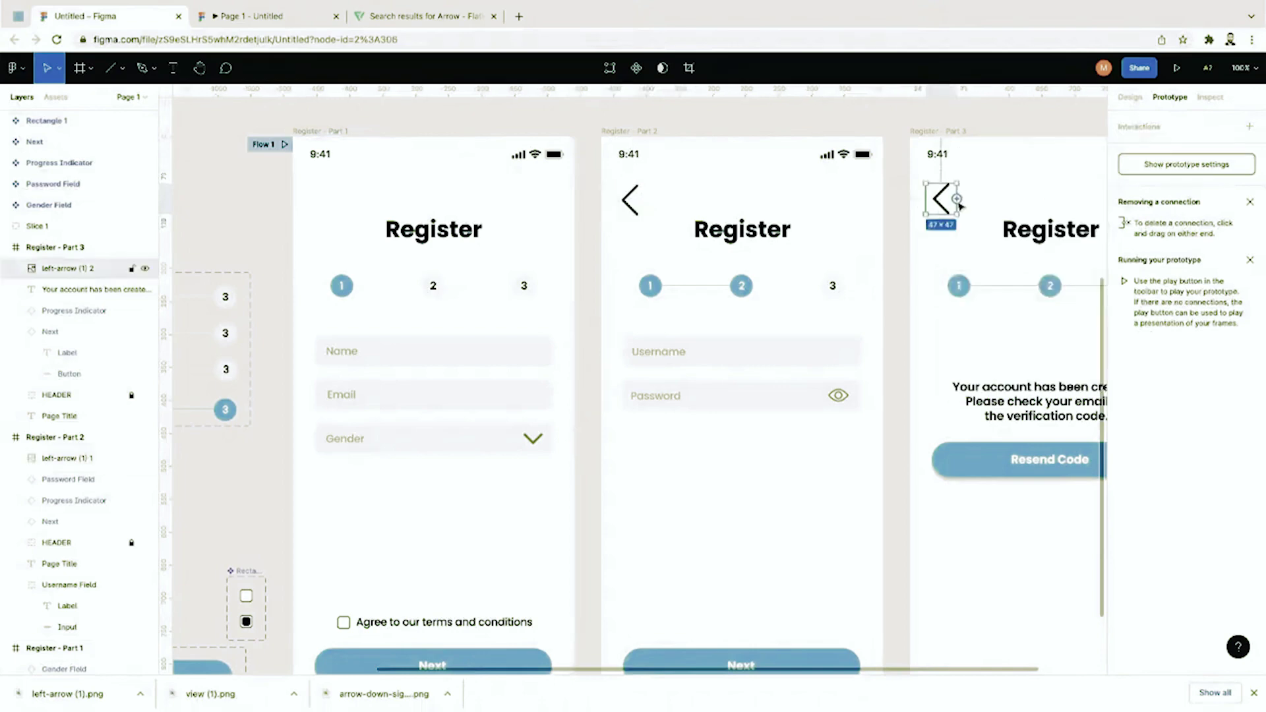
drag(958, 199, 821, 235)
scroll(858, 238, up, 1)
click(817, 149)
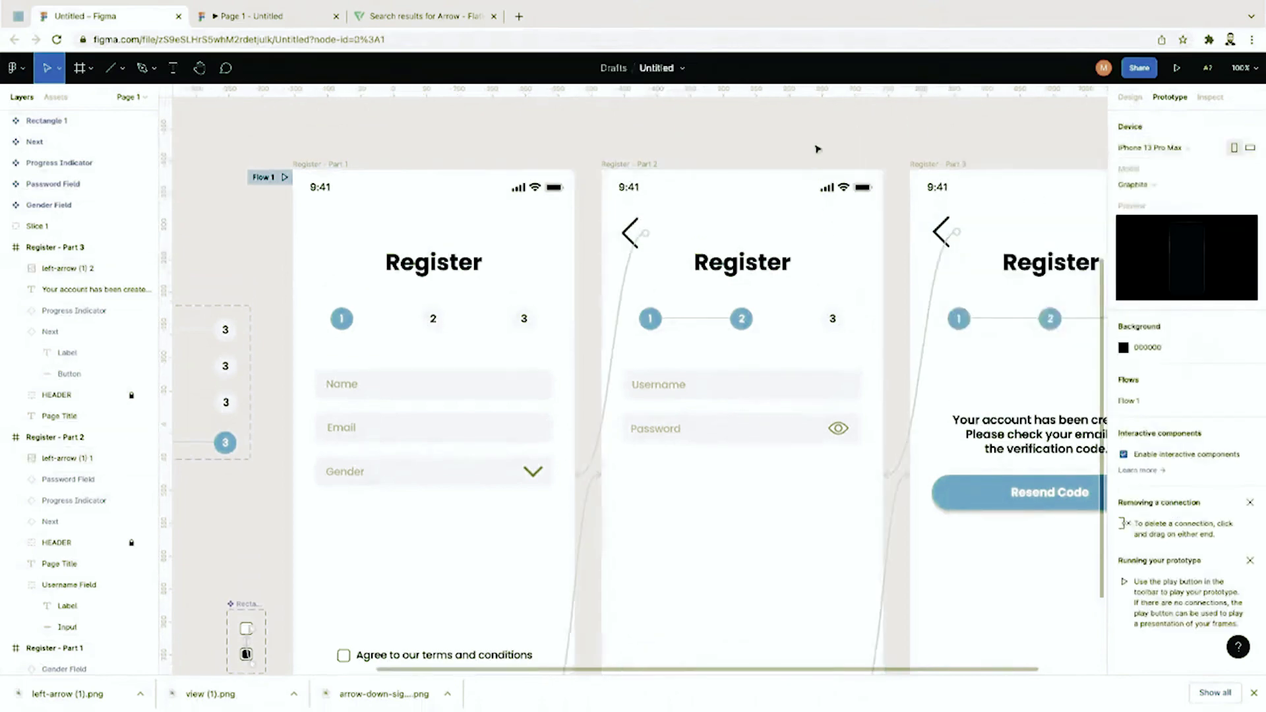
scroll(817, 149, left, 4)
click(1177, 68)
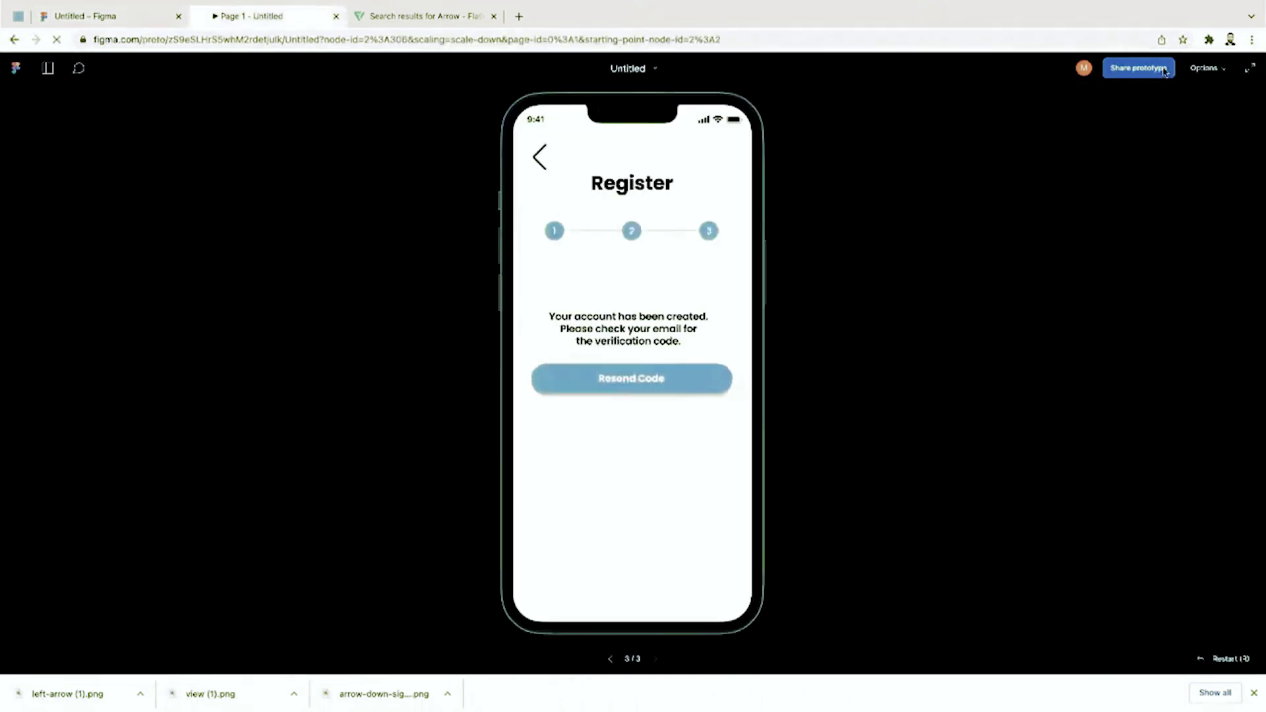
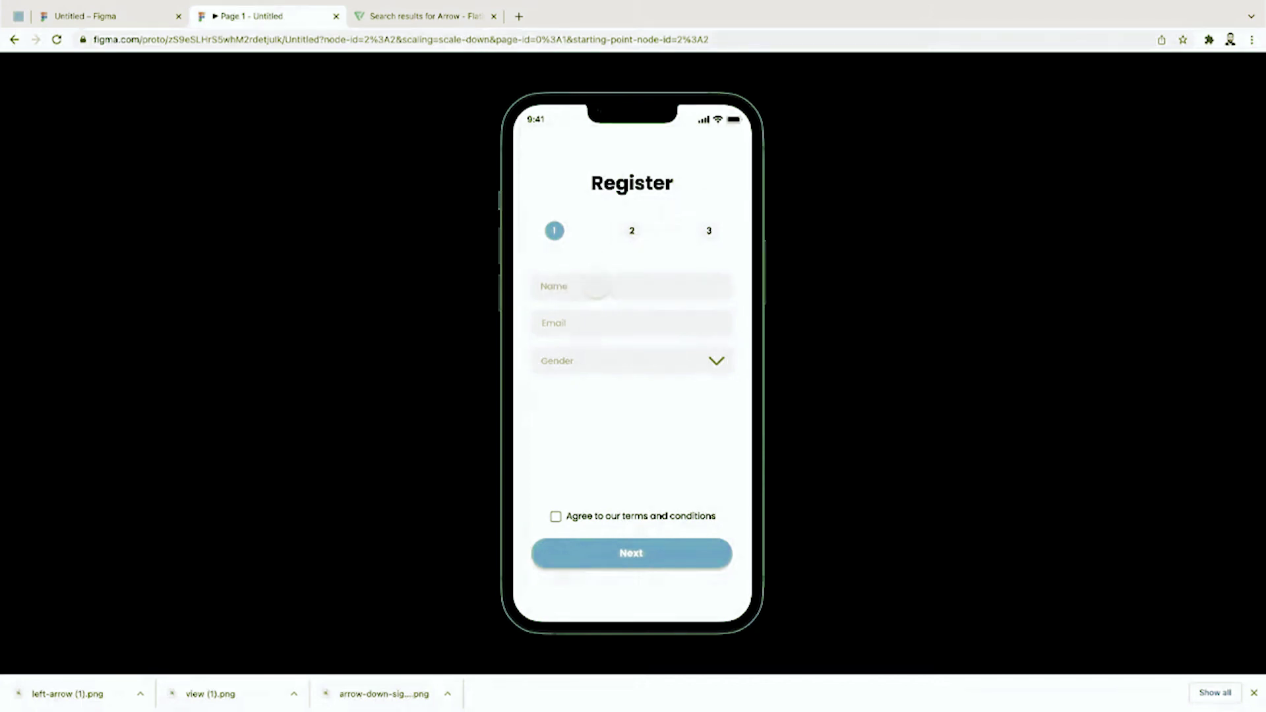
Step: In the prototype, try both Gender options, settle on Male, accept the terms and advance to step 2
click(723, 366)
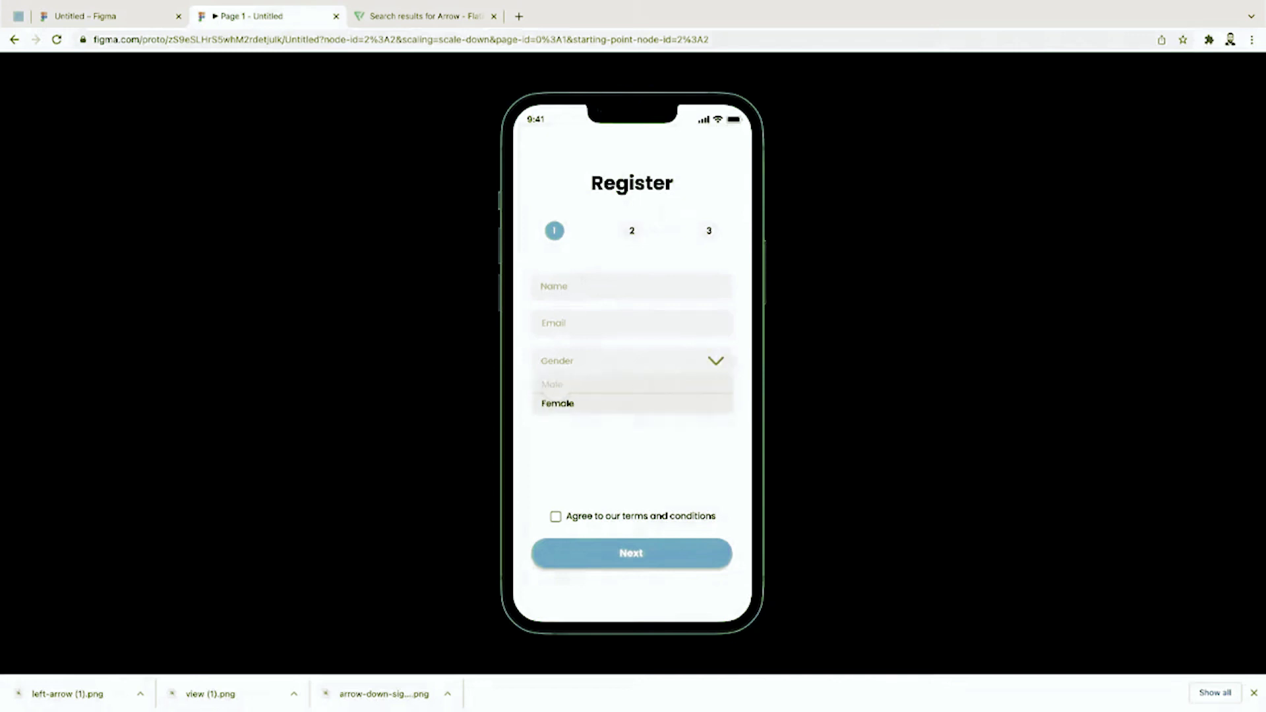
click(557, 402)
click(558, 365)
click(558, 385)
click(560, 367)
click(558, 402)
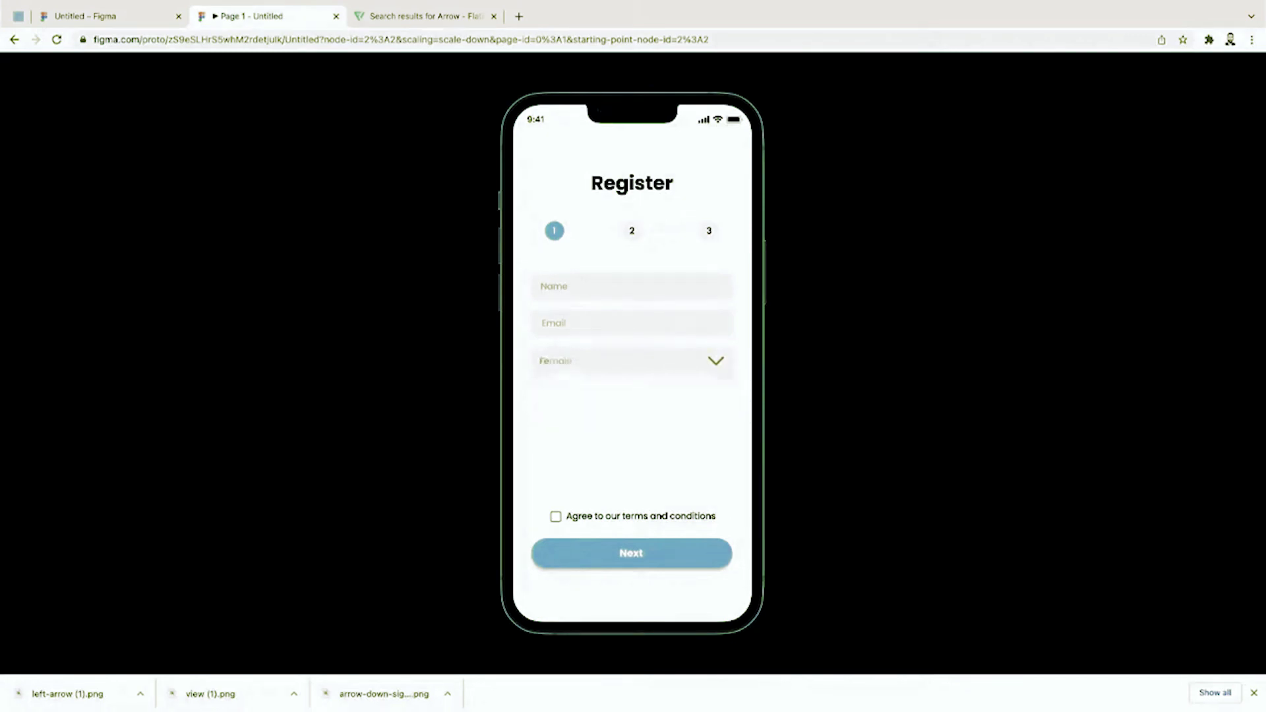
click(559, 367)
click(560, 387)
click(555, 516)
click(615, 553)
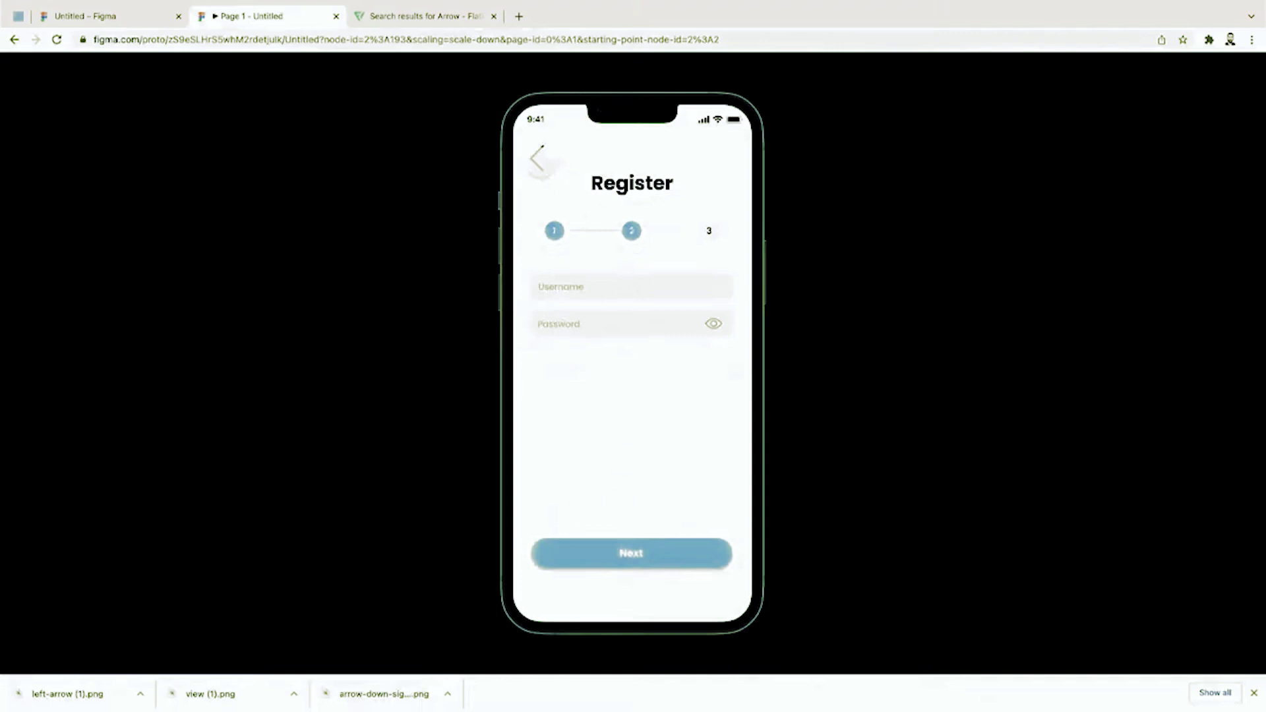
Step: Revisit step 1, show and hide the step-2 password, then reach the account-created step
click(538, 159)
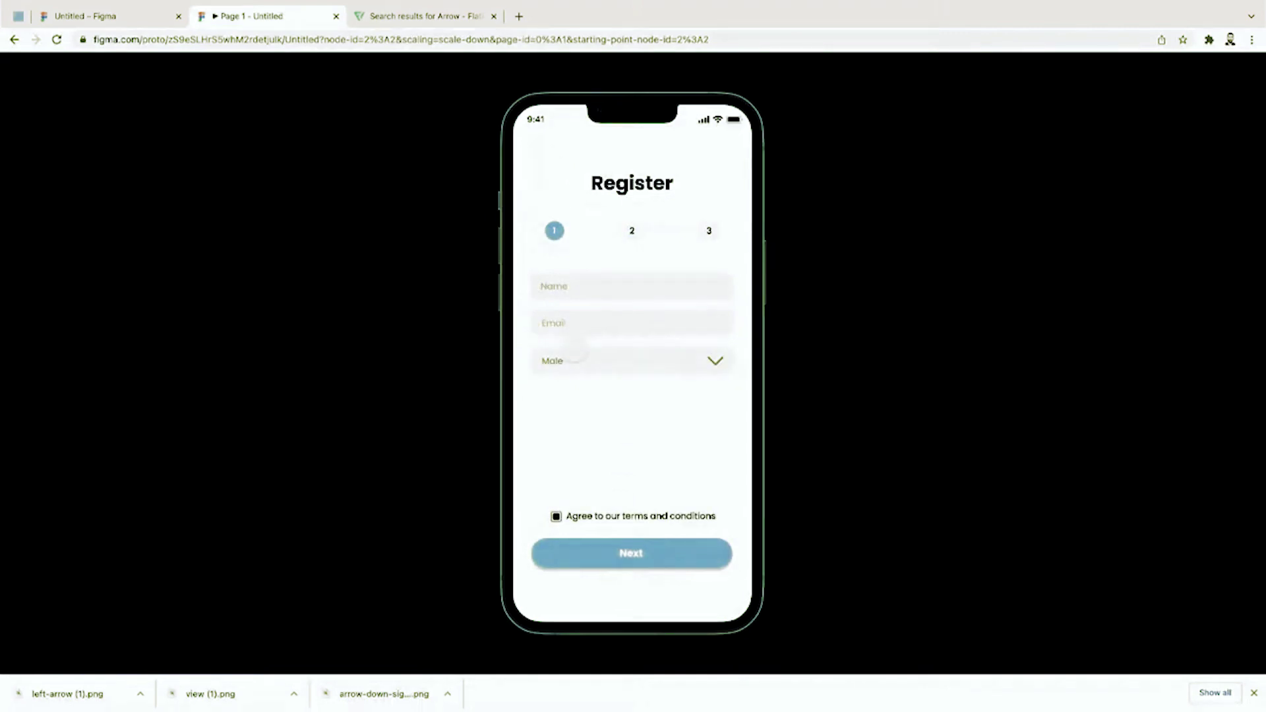
click(594, 553)
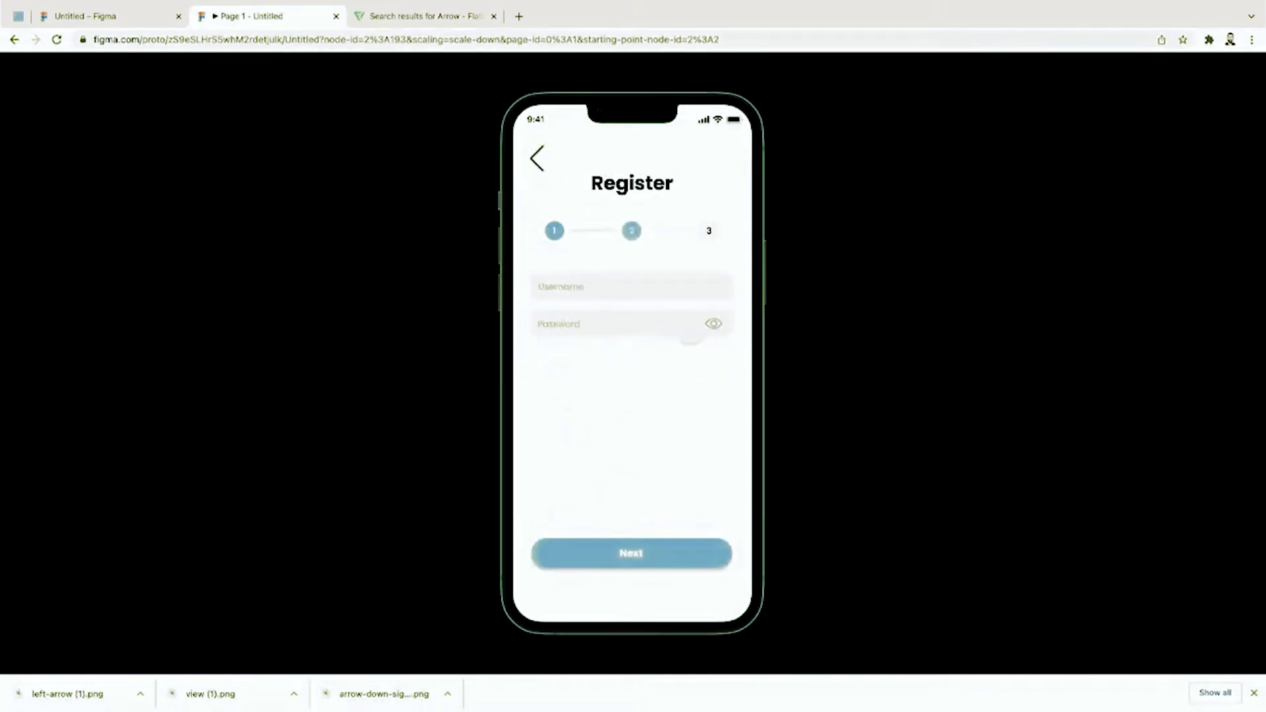
click(655, 324)
click(714, 324)
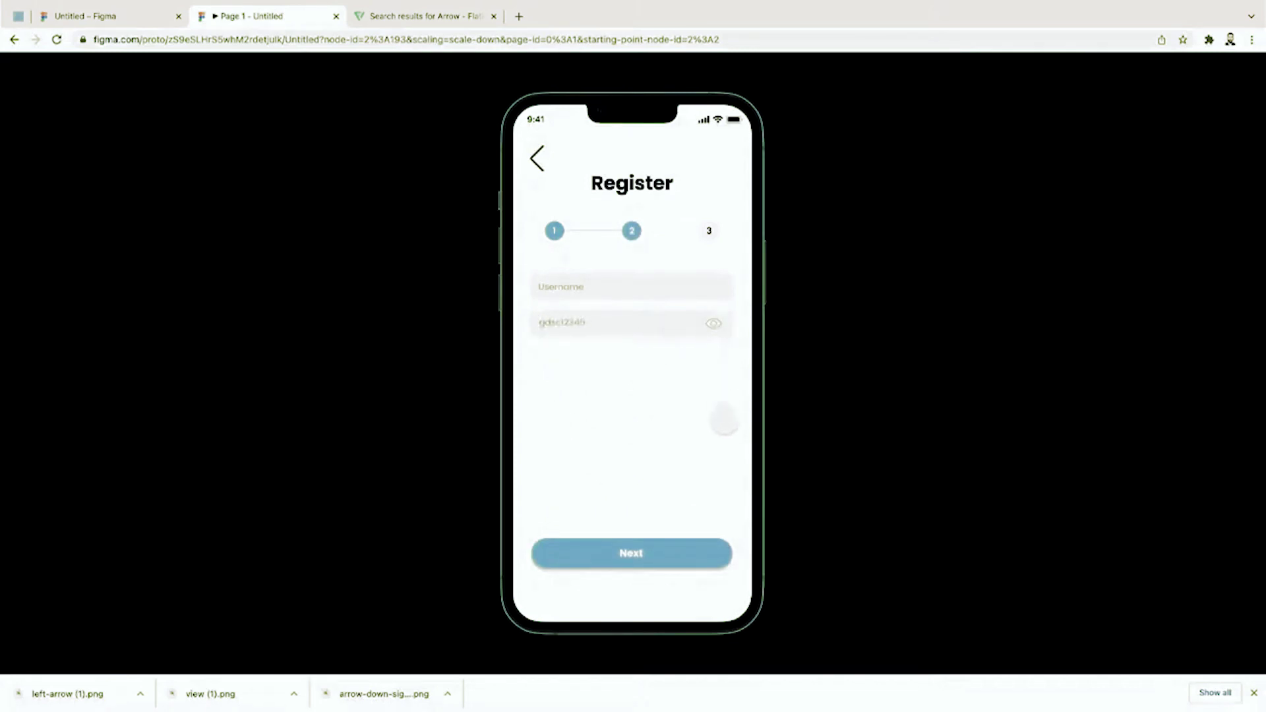
click(715, 325)
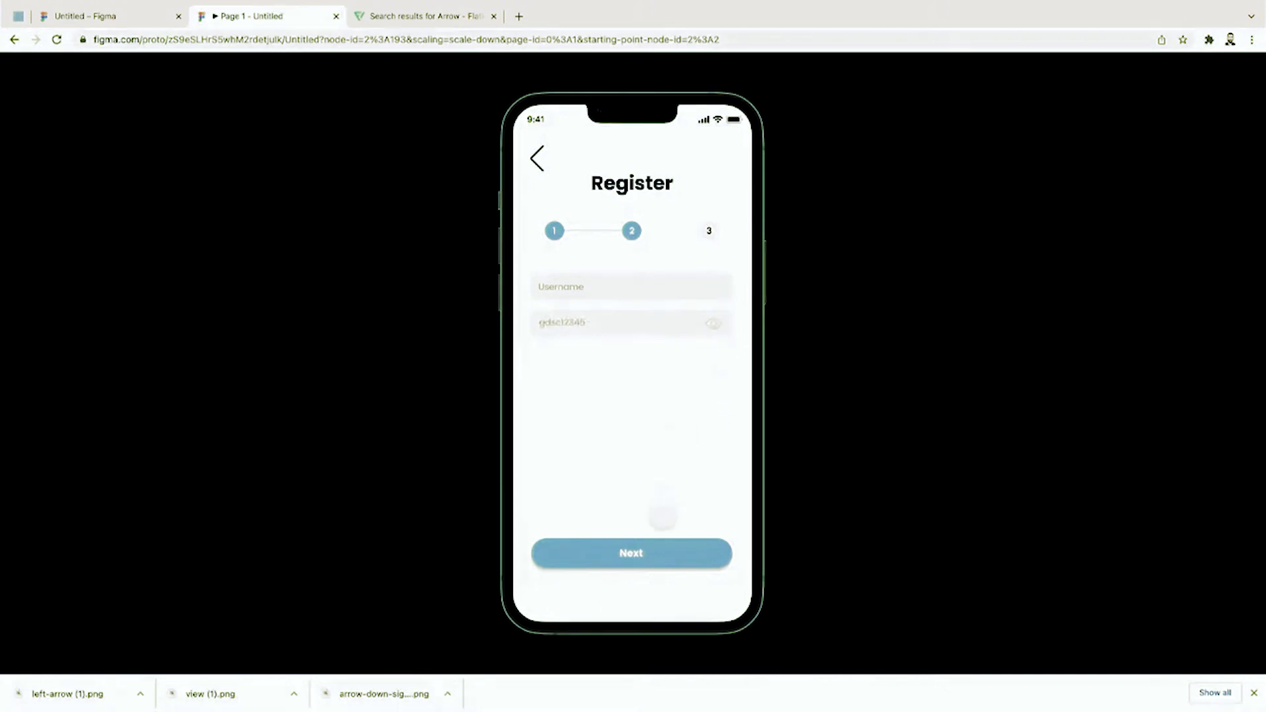
click(662, 545)
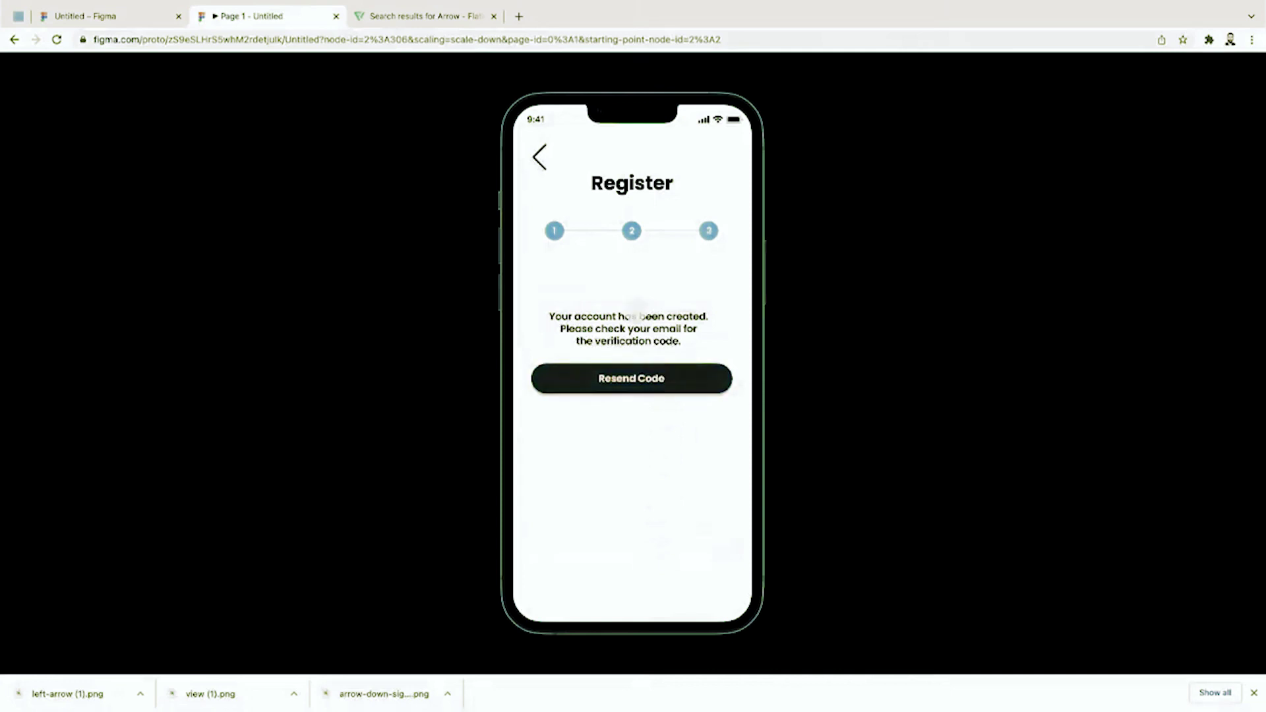
click(539, 158)
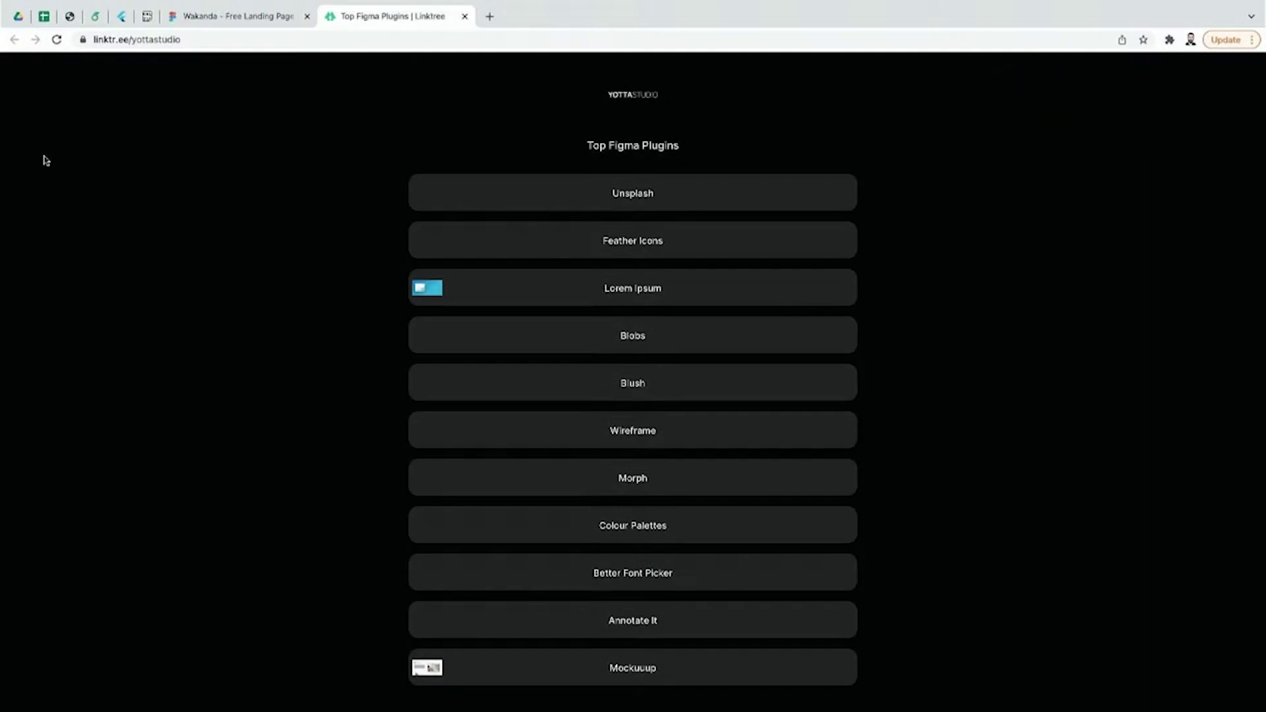
Step: Return to the Wakanda - Free Landing Page browser tab
click(235, 23)
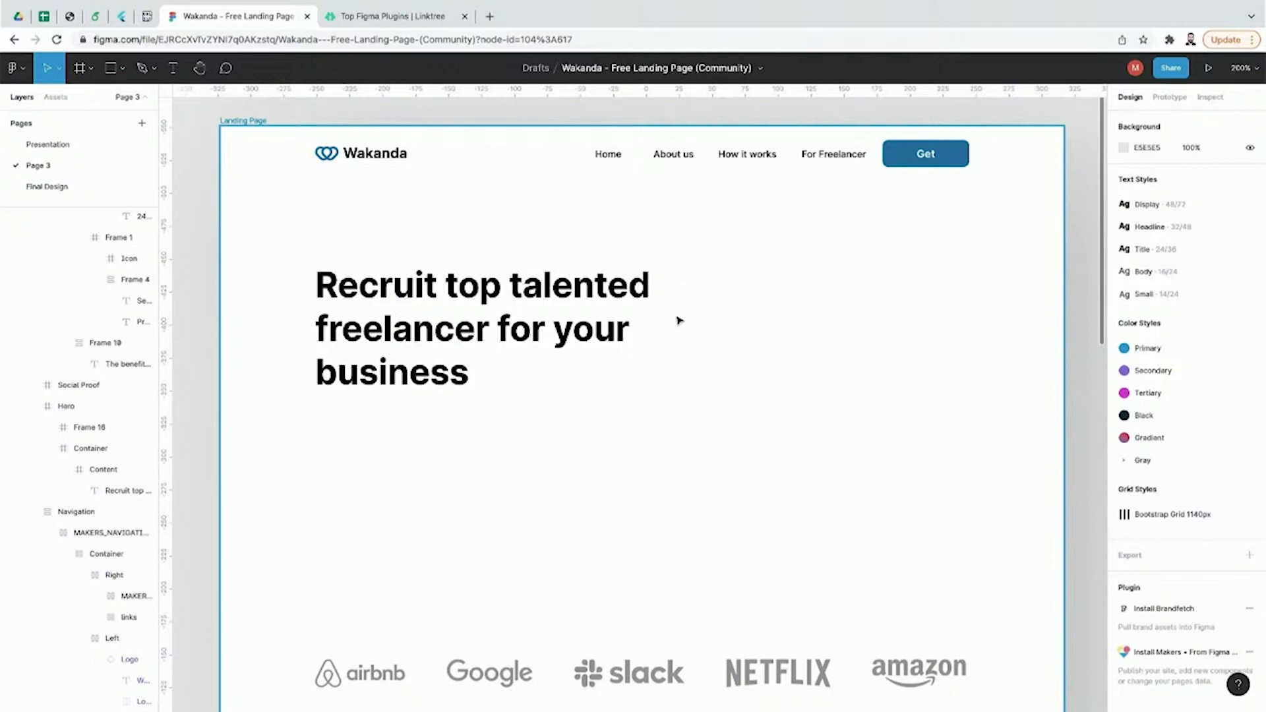
Step: Open the Unsplash plugin's community page from the Top Figma Plugins list, then return to Wakanda
scroll(679, 321, down, 2)
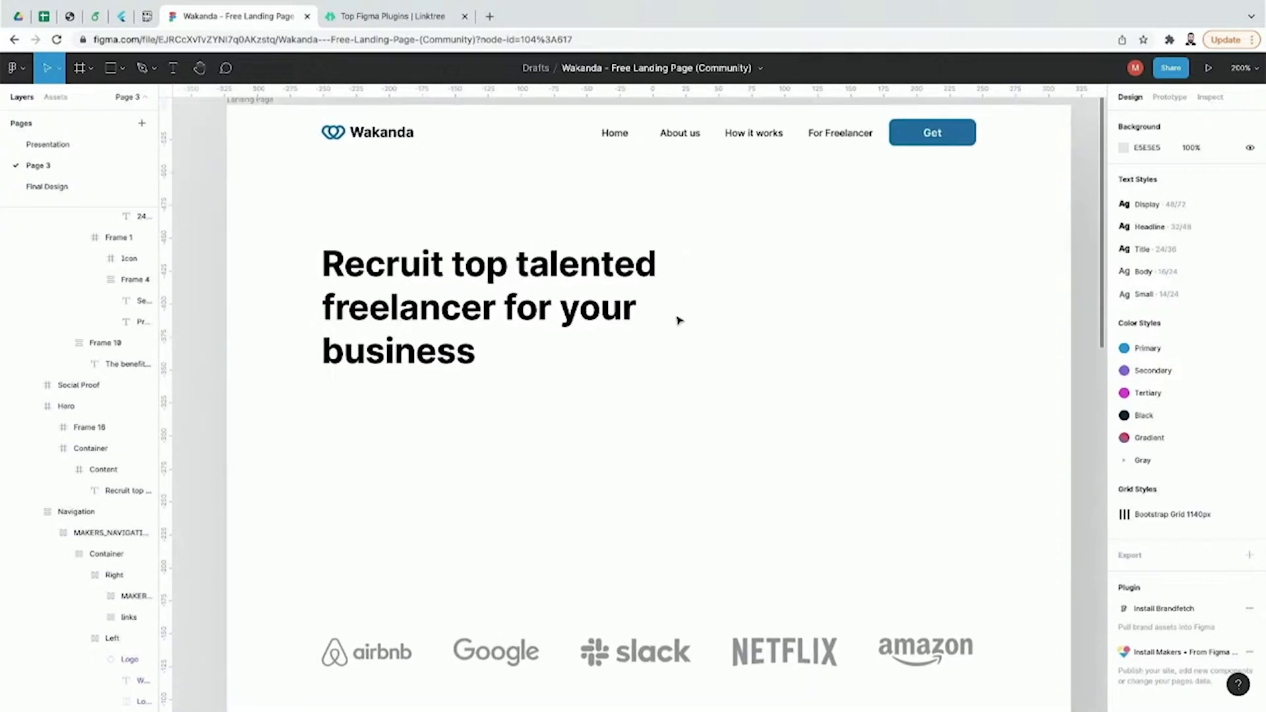
scroll(674, 346, right, 1)
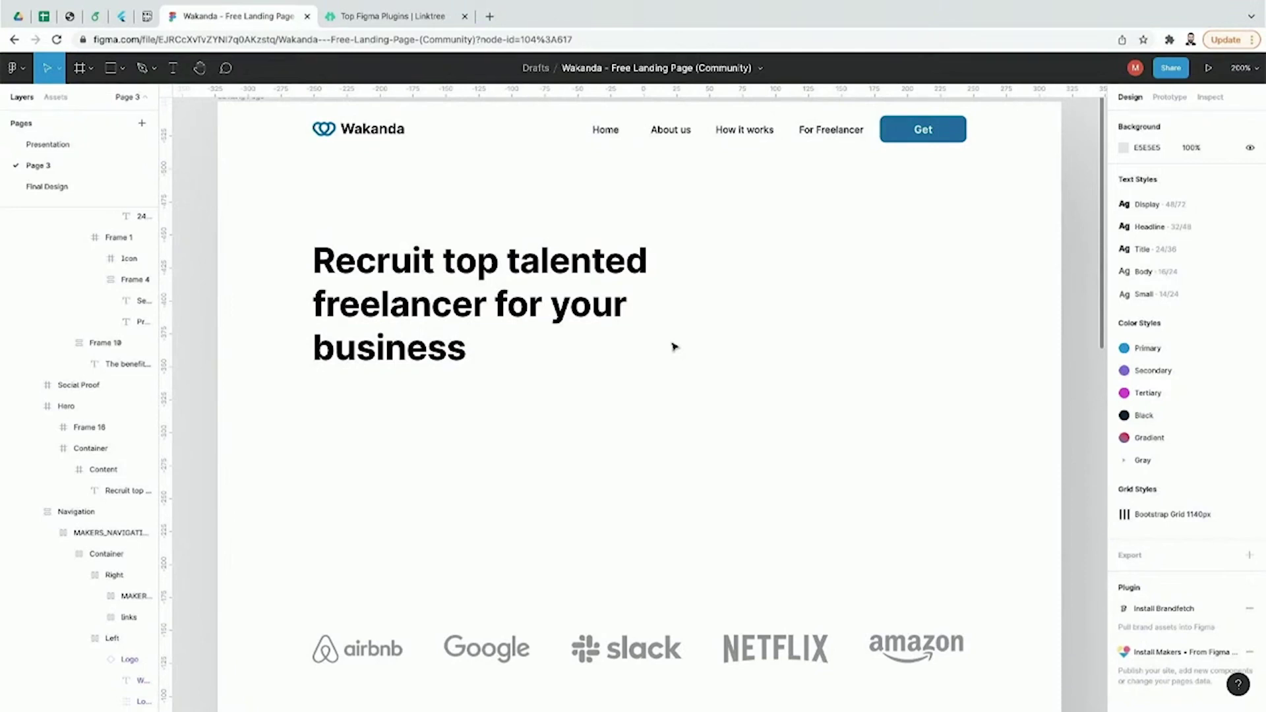
click(430, 18)
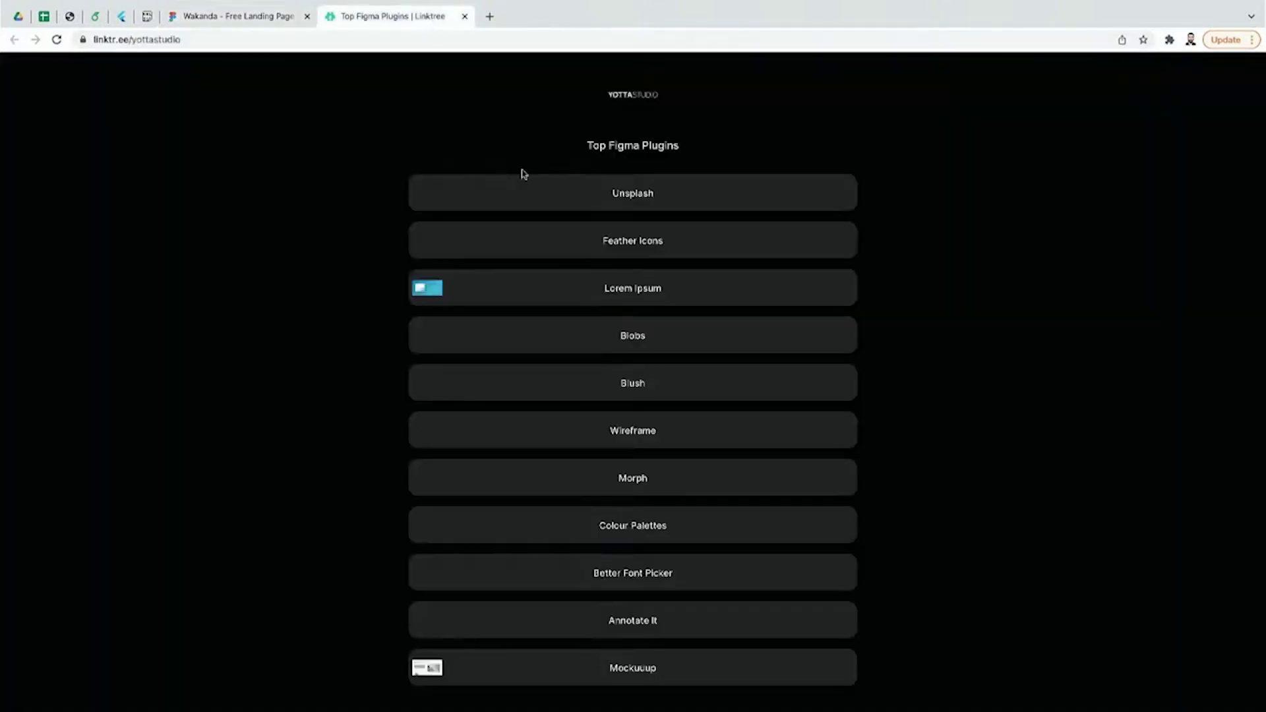
click(543, 198)
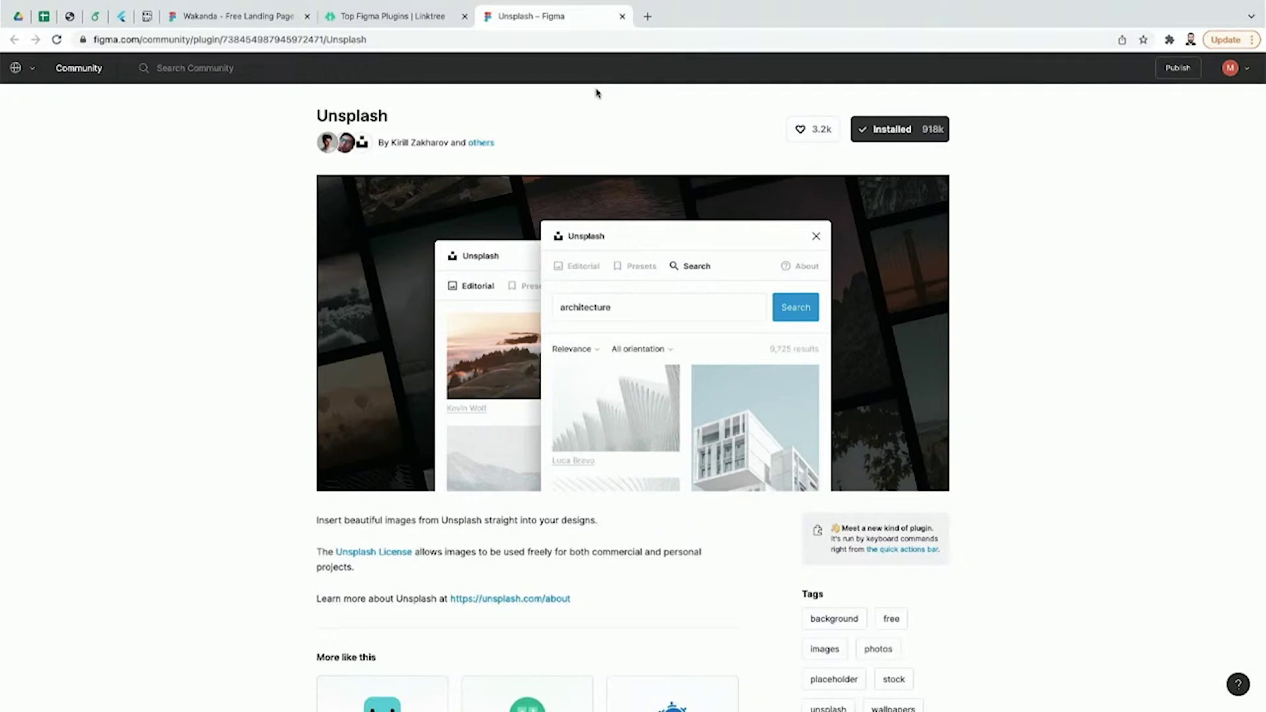
click(446, 19)
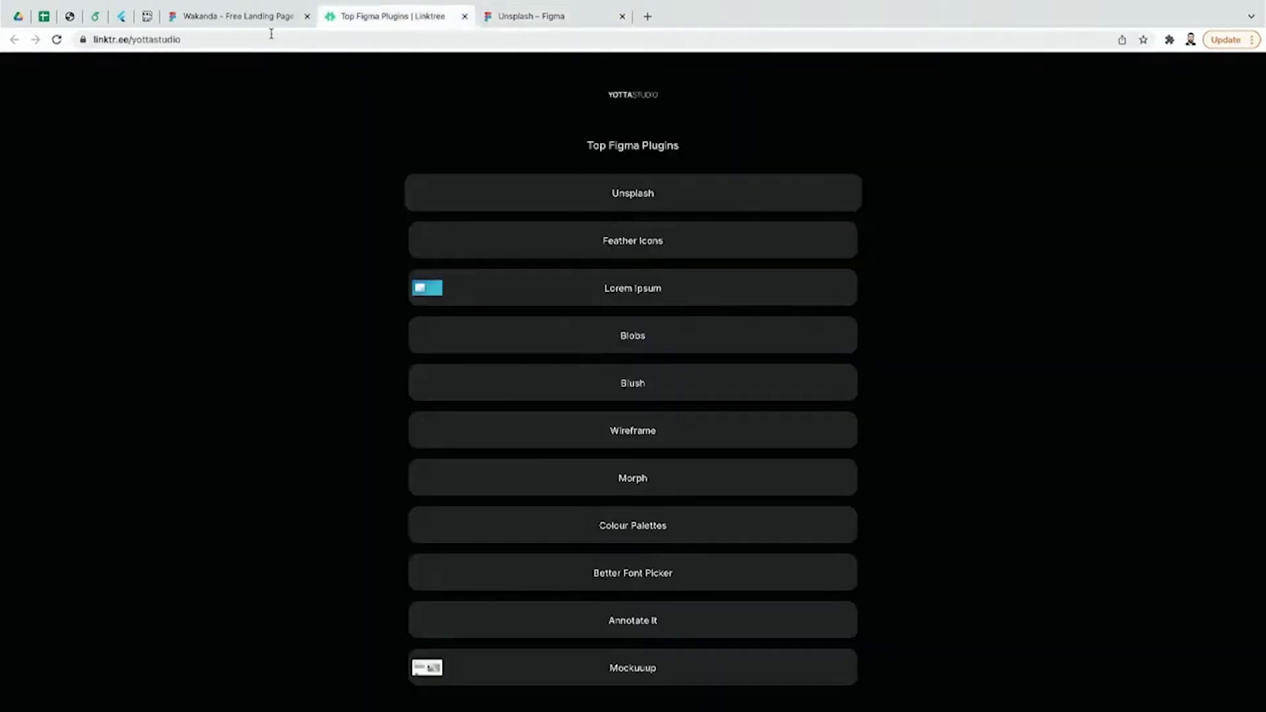
click(271, 18)
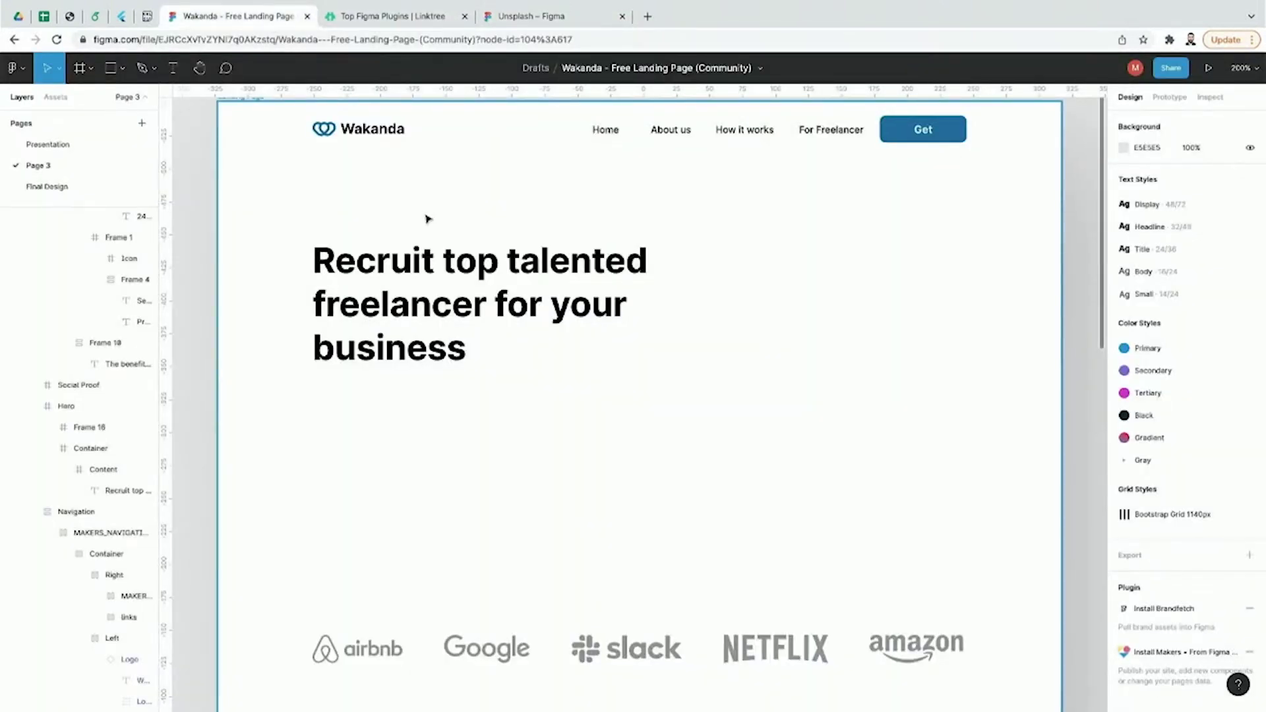
click(554, 17)
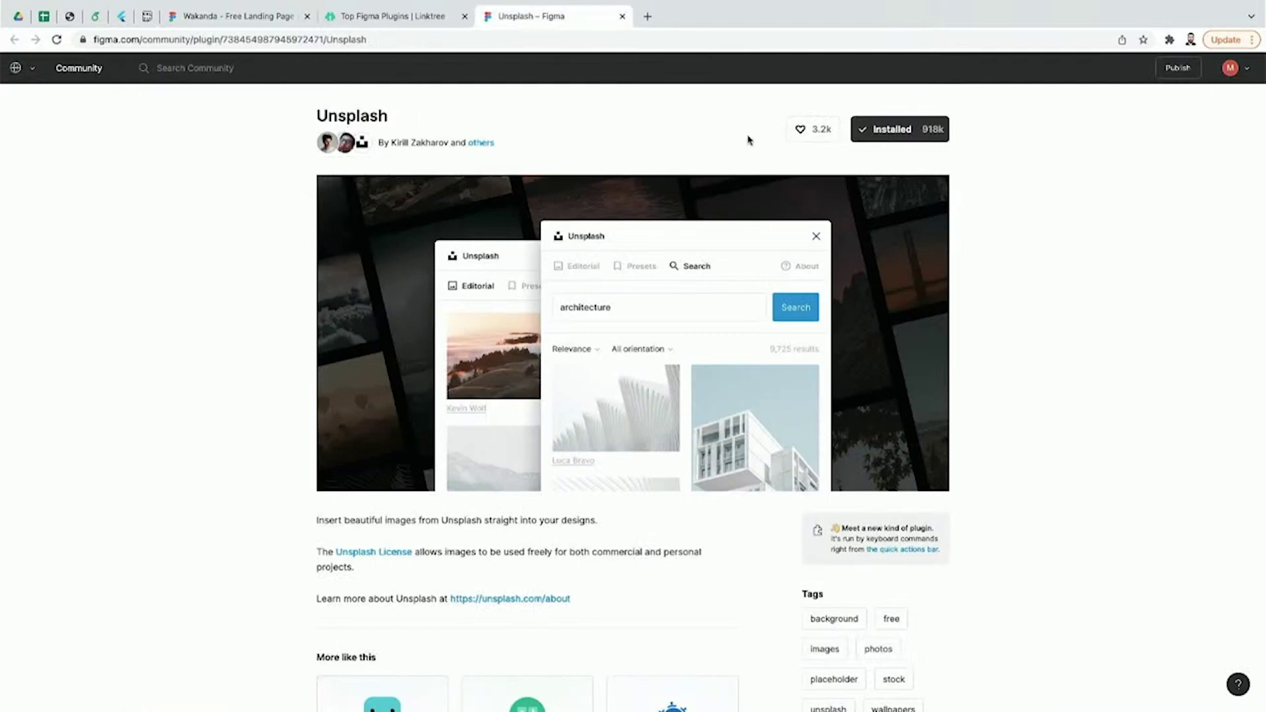
click(276, 18)
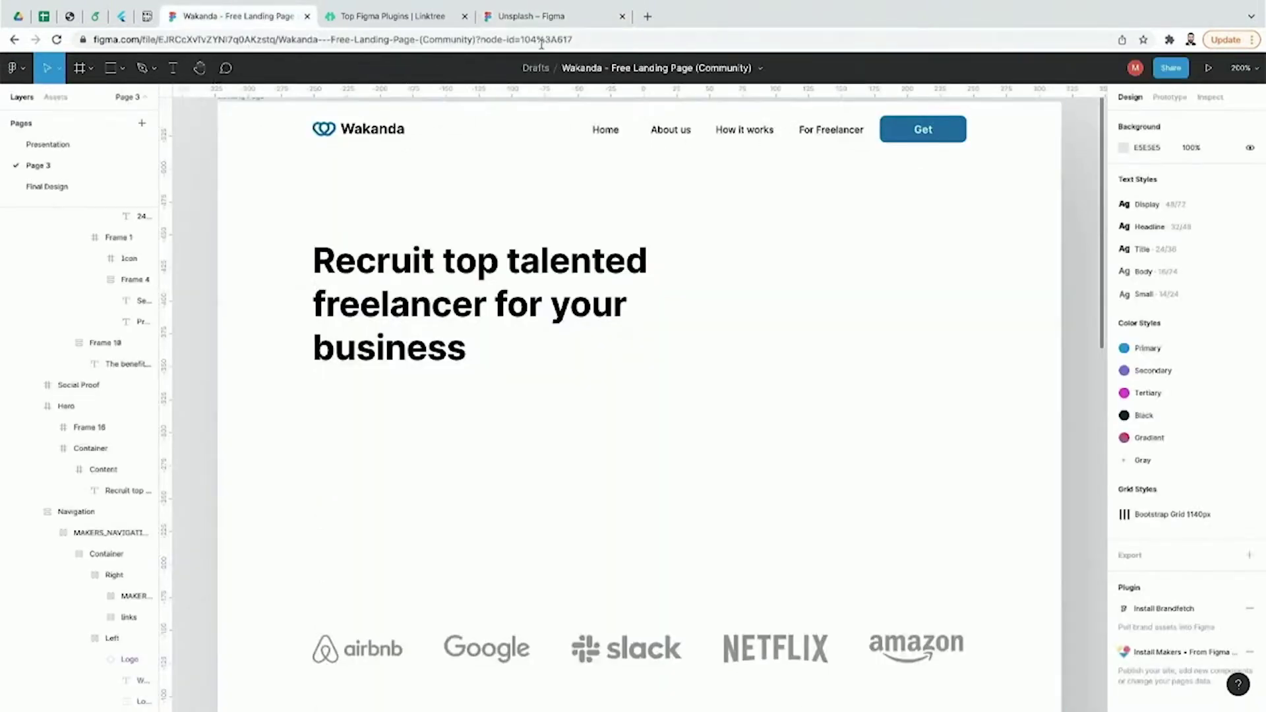
click(557, 18)
click(270, 16)
Step: Browse the main menu's Plugins list without running anything
click(23, 73)
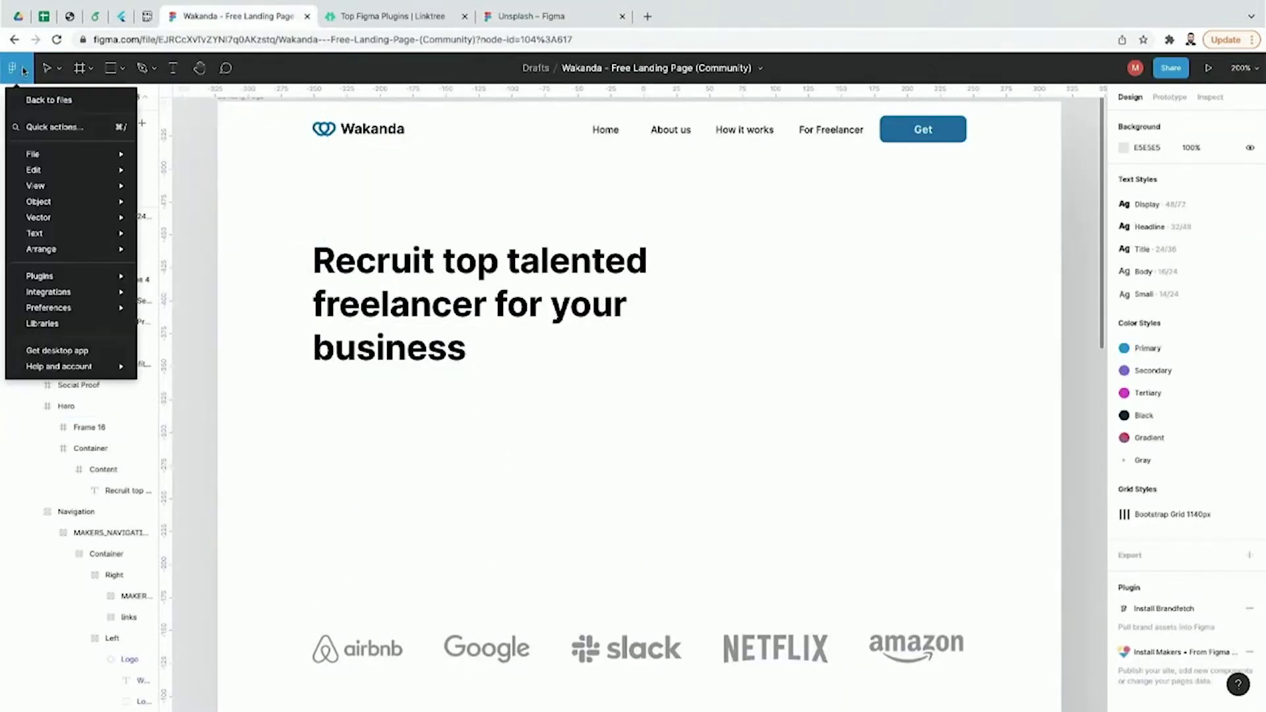
mouse_move(62, 282)
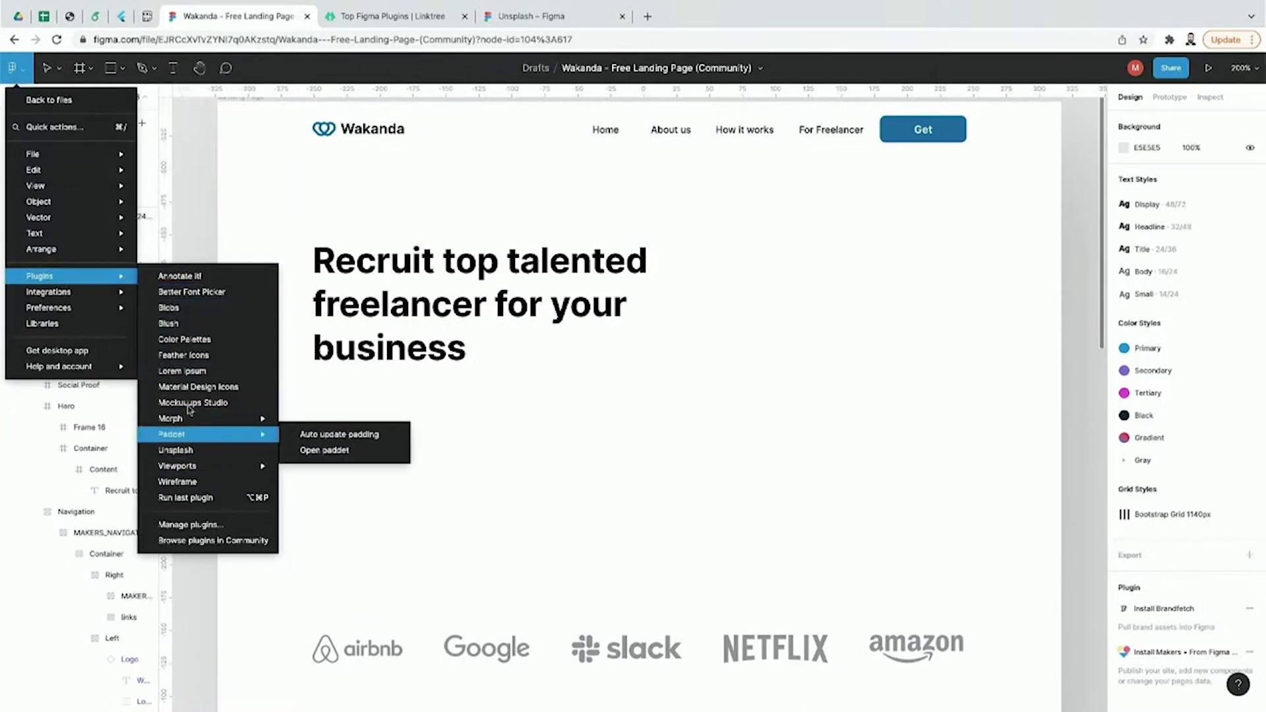
mouse_move(192, 438)
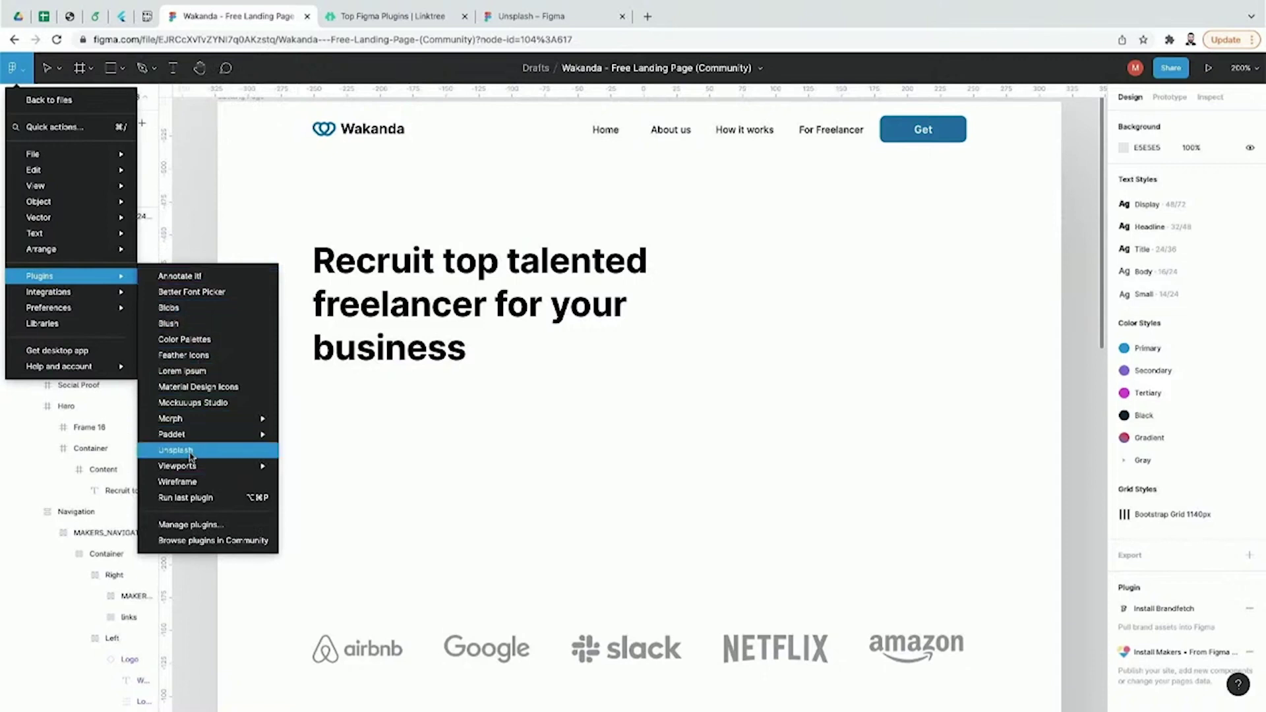
click(201, 253)
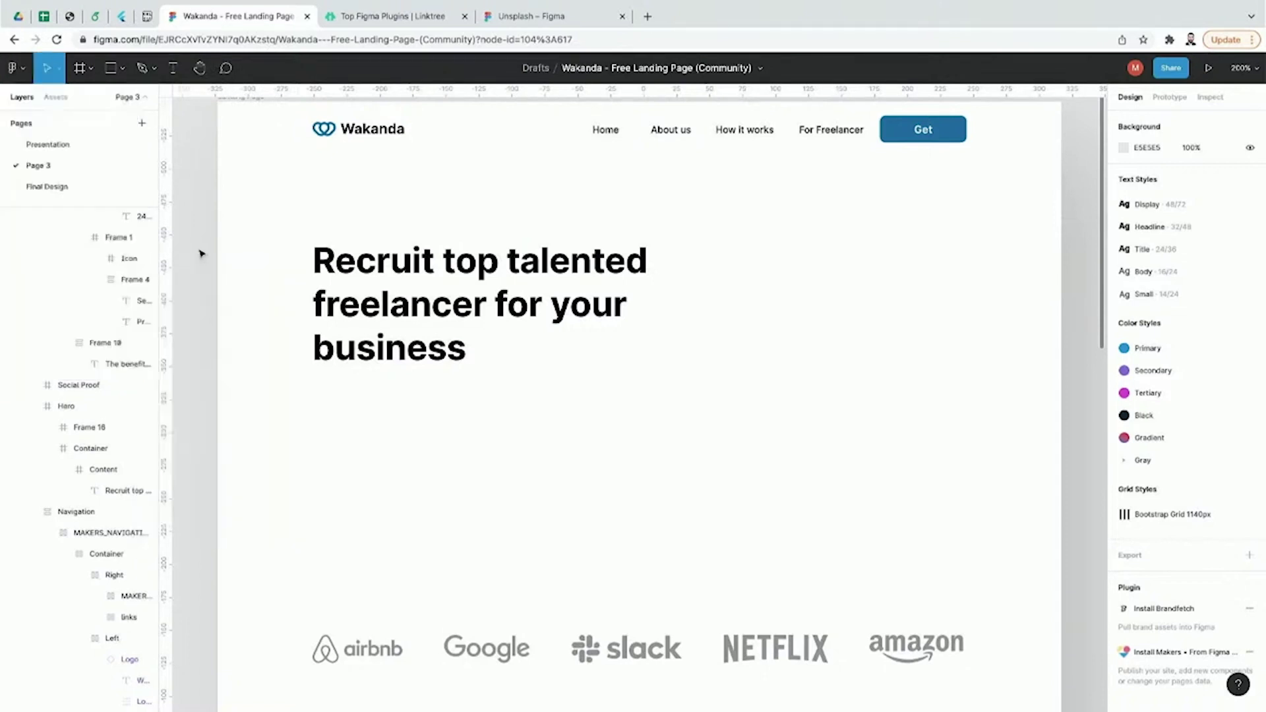
Step: Draw a placeholder rectangle right of the hero headline and select it
click(121, 68)
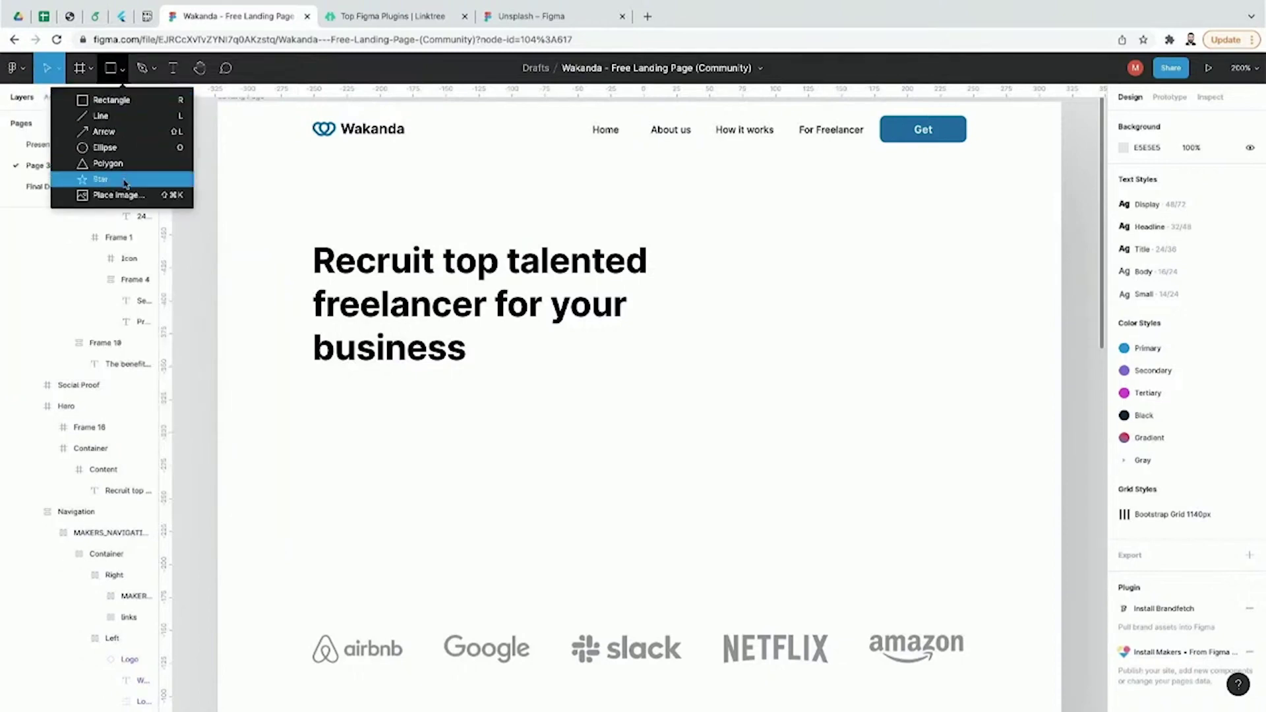
click(130, 102)
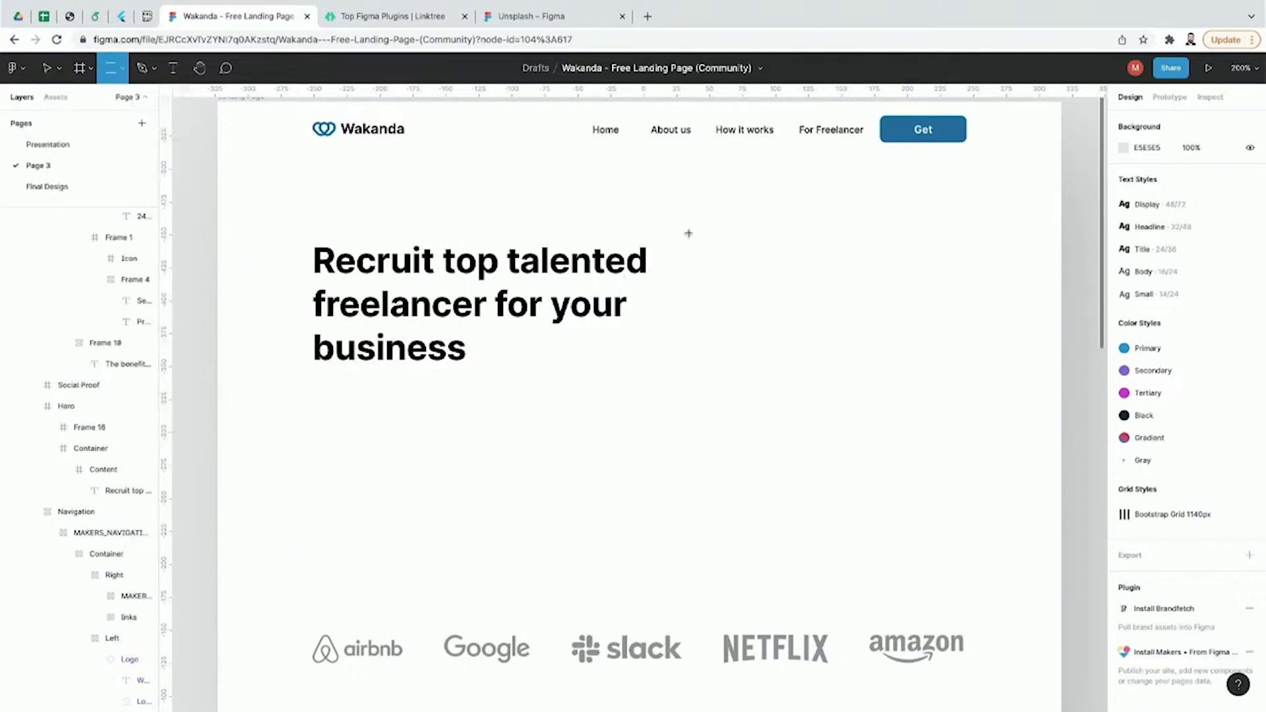
mouse_move(695, 220)
mouse_down()
mouse_move(930, 438)
mouse_move(994, 463)
mouse_move(952, 465)
mouse_move(941, 409)
mouse_move(951, 438)
mouse_up()
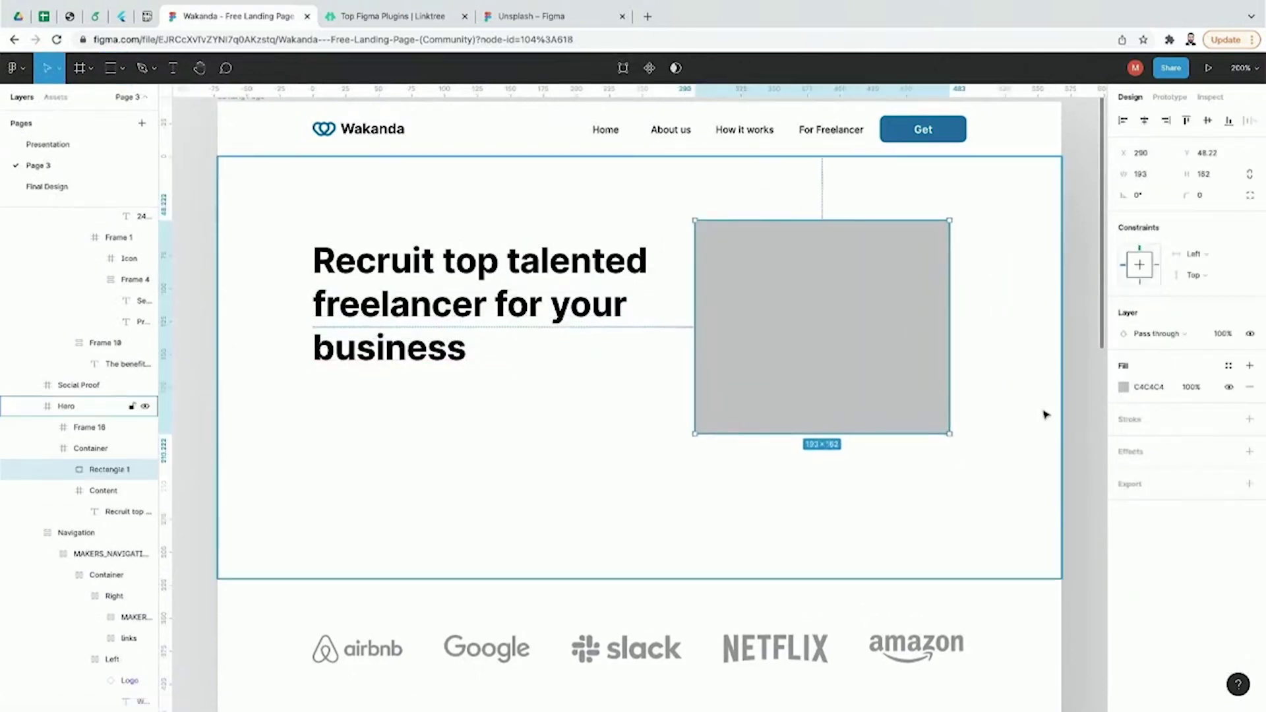
click(1072, 413)
click(923, 364)
click(923, 364)
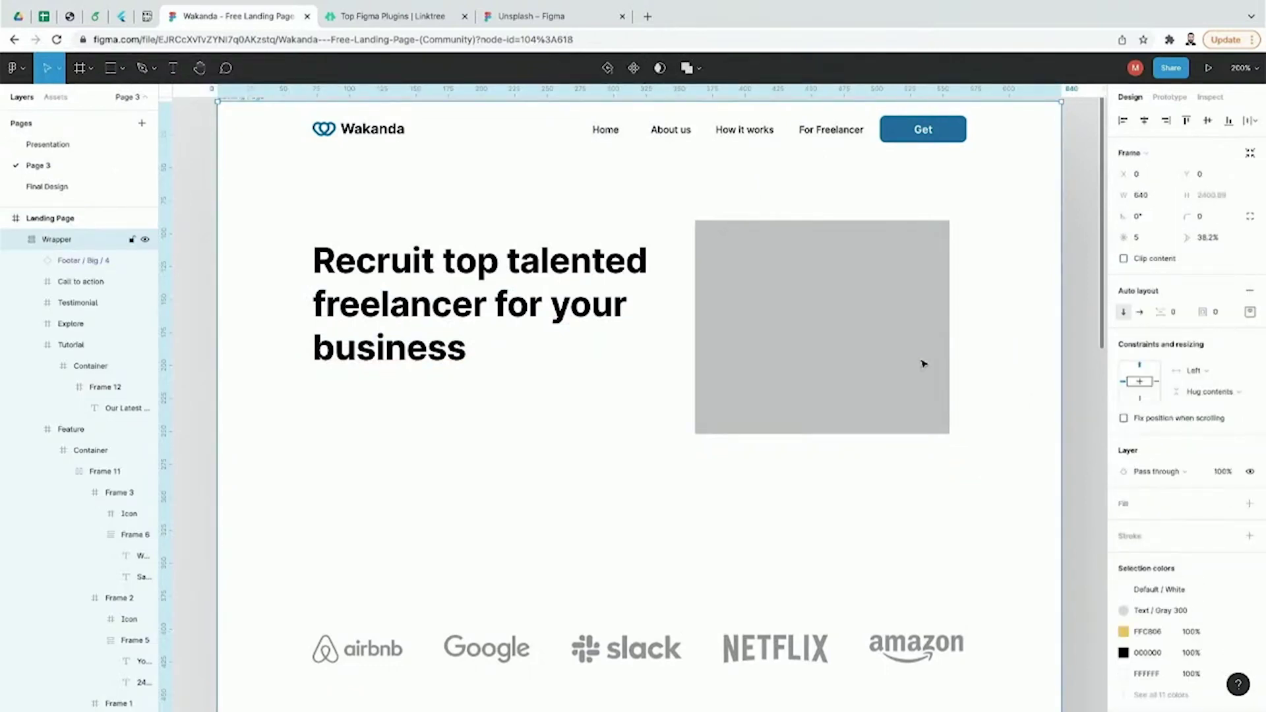
double_click(923, 364)
click(923, 364)
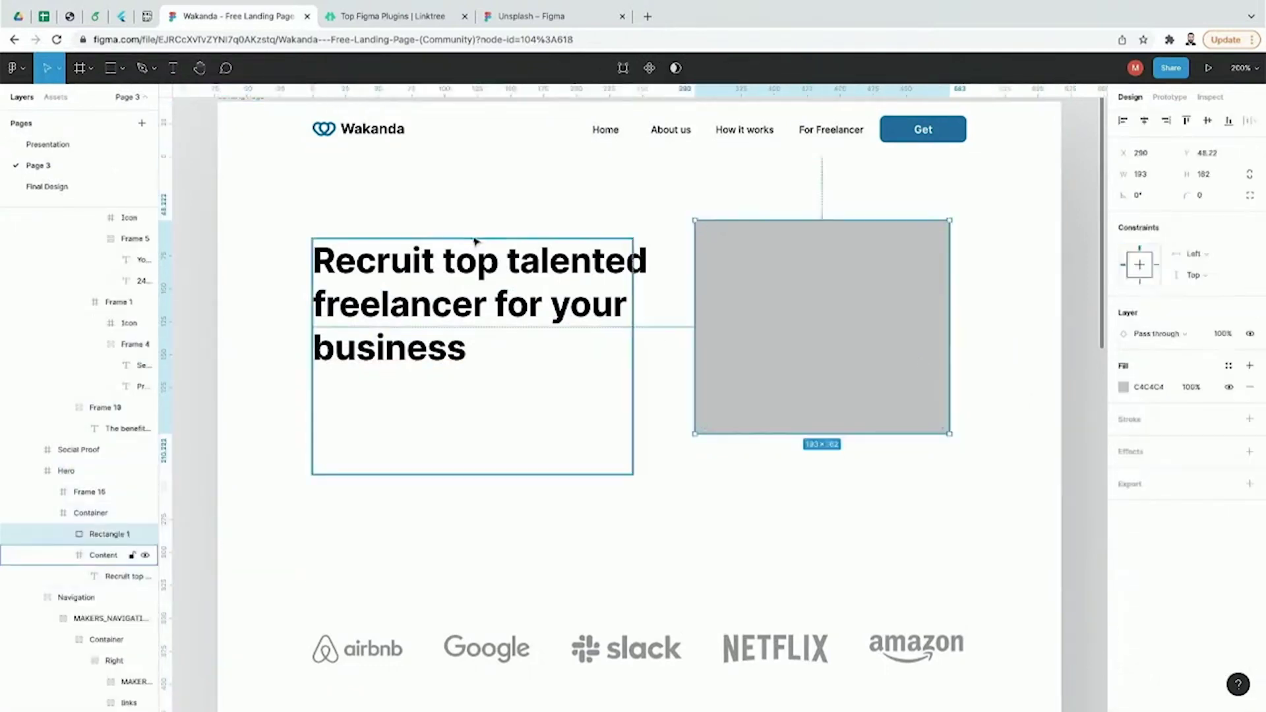
Step: Launch the Unsplash plugin and search photos for 'human'
click(16, 68)
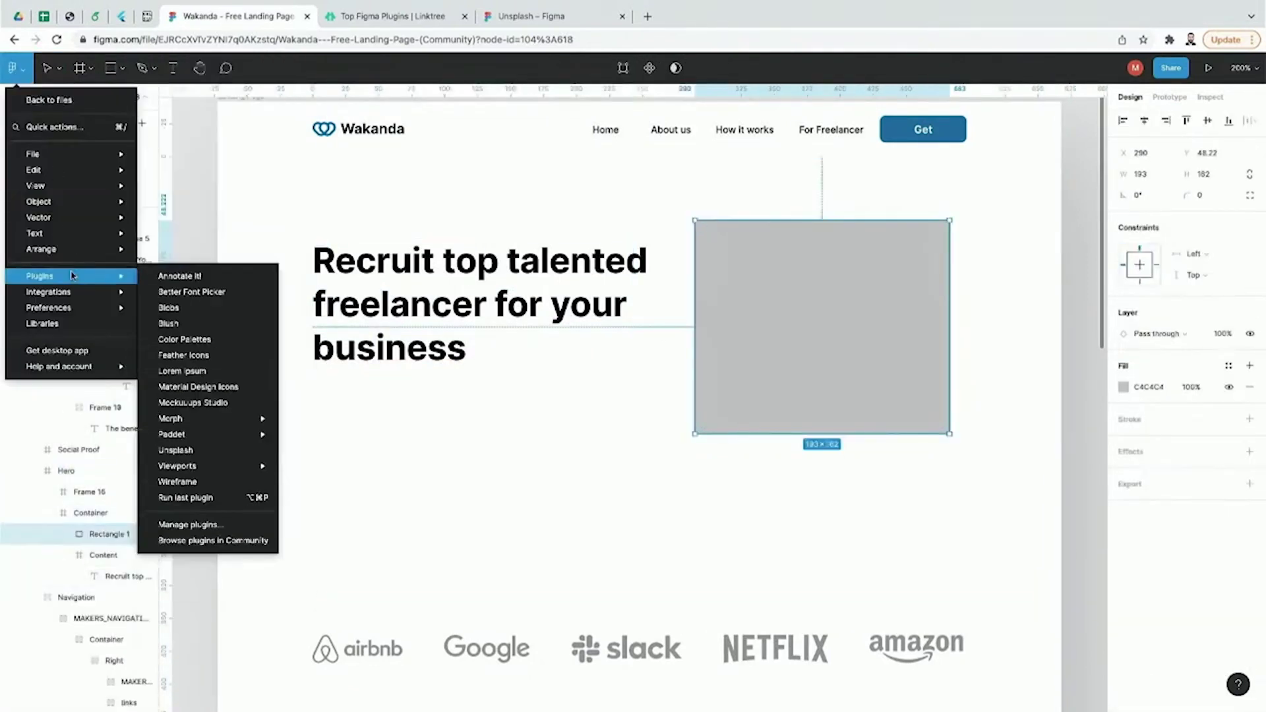
click(184, 449)
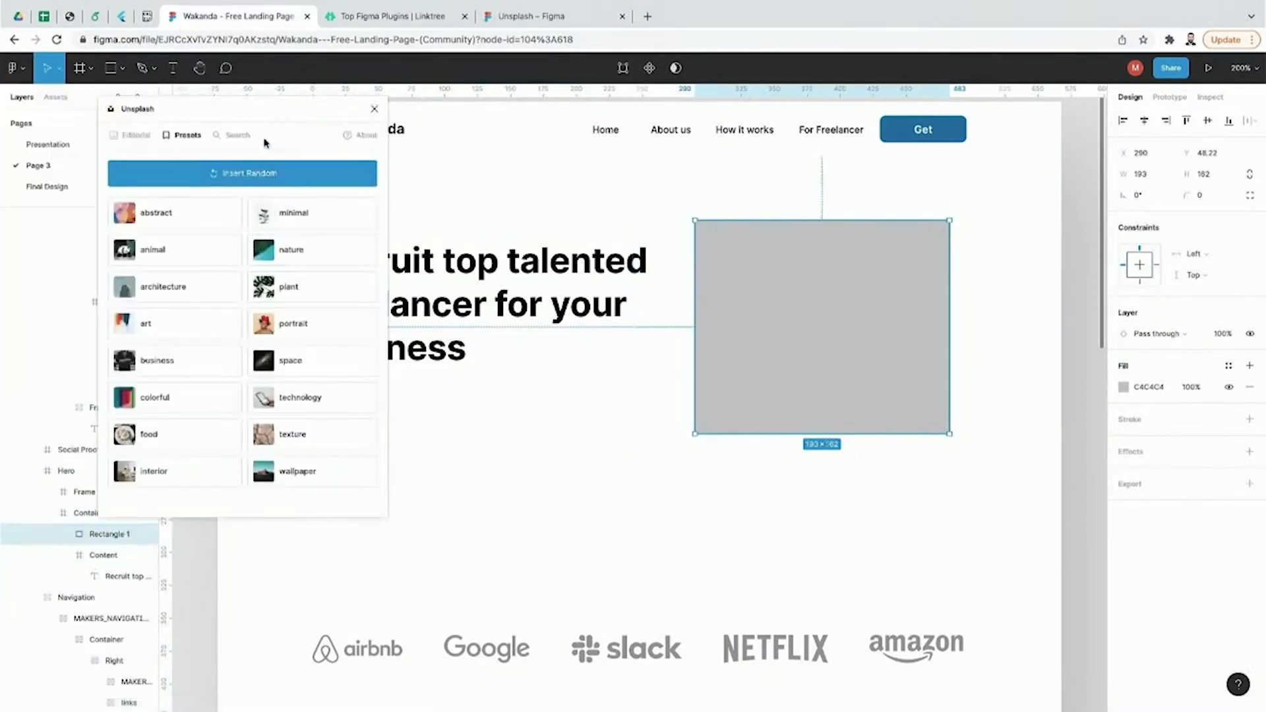
drag(263, 119, 360, 144)
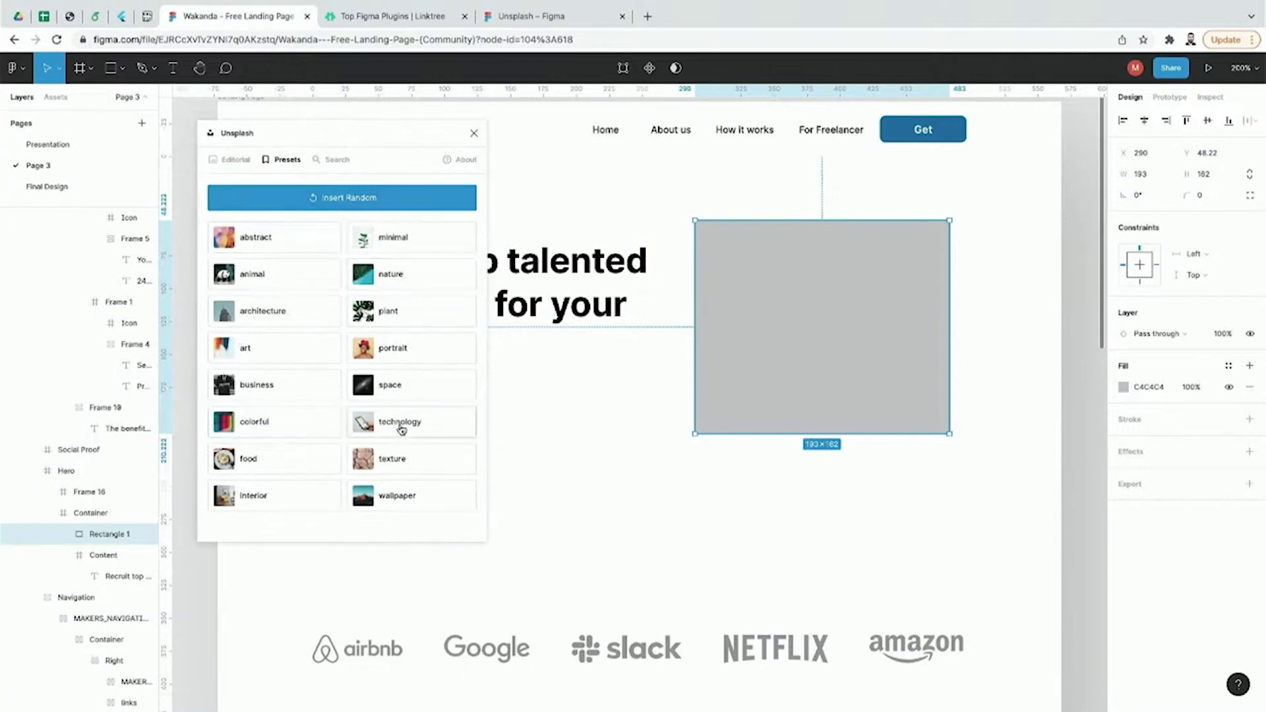
click(333, 159)
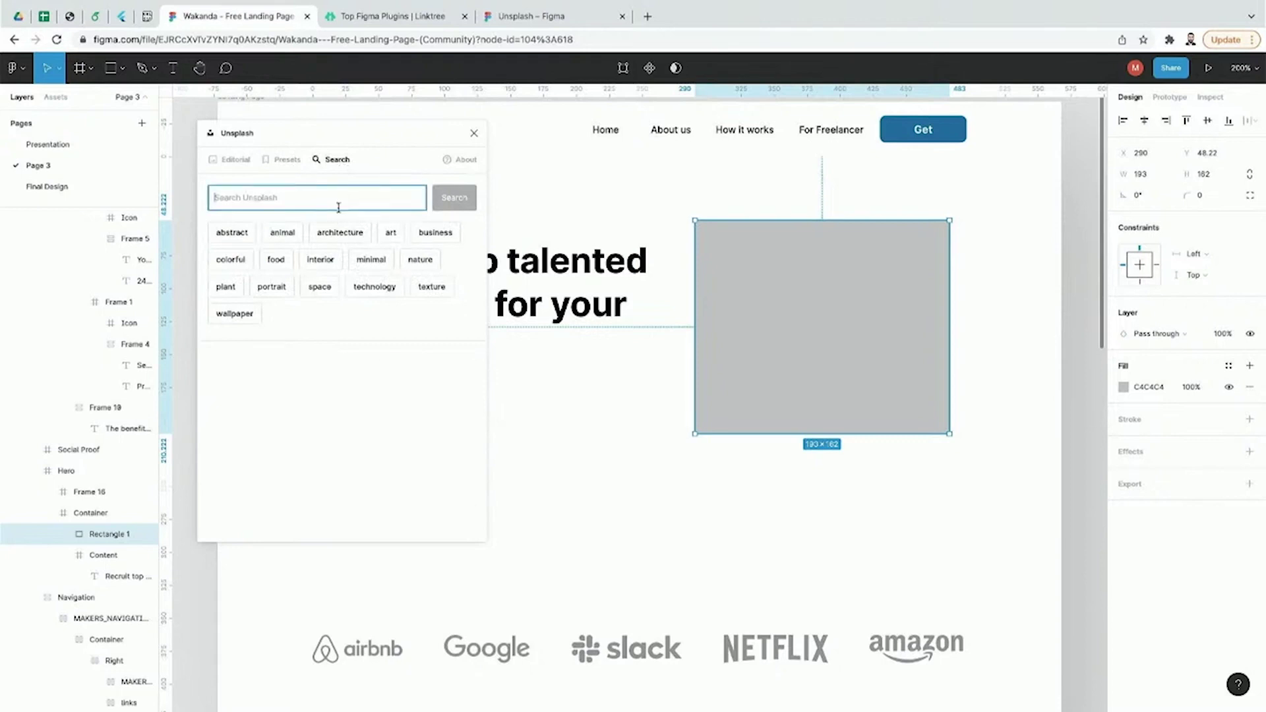
text(huma)
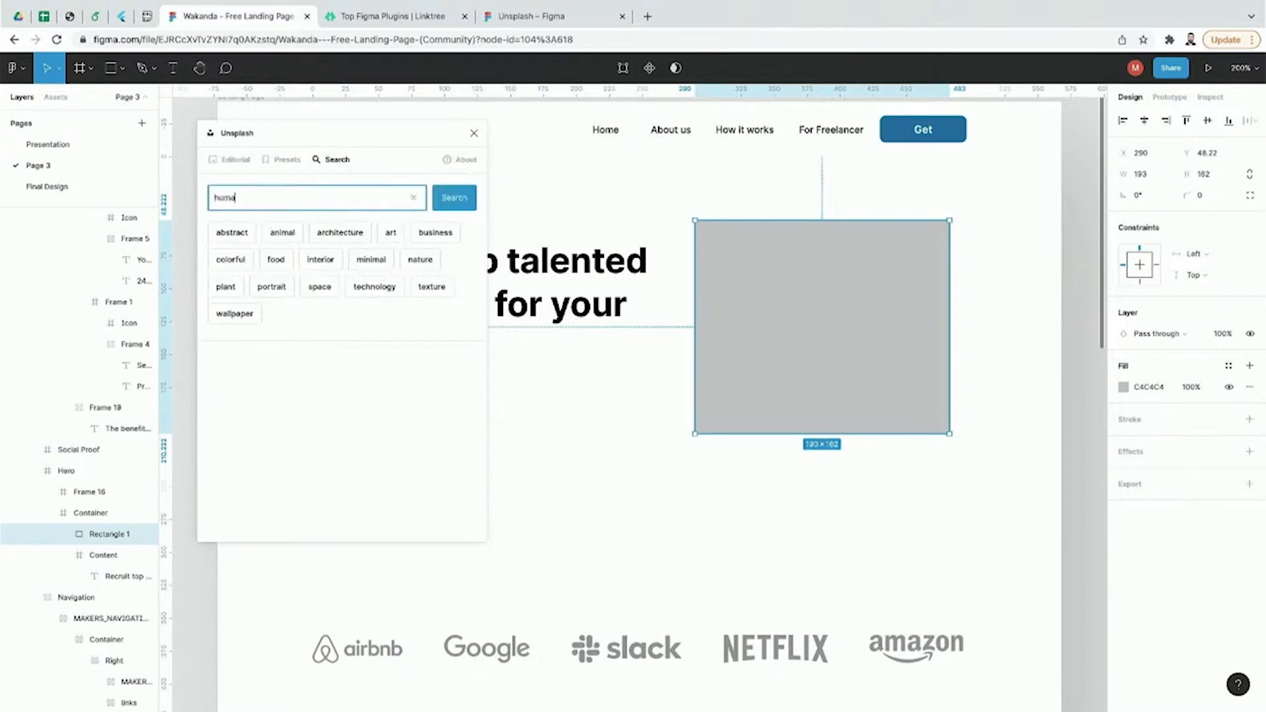
key(BackSpace)
text(n)
key(Return)
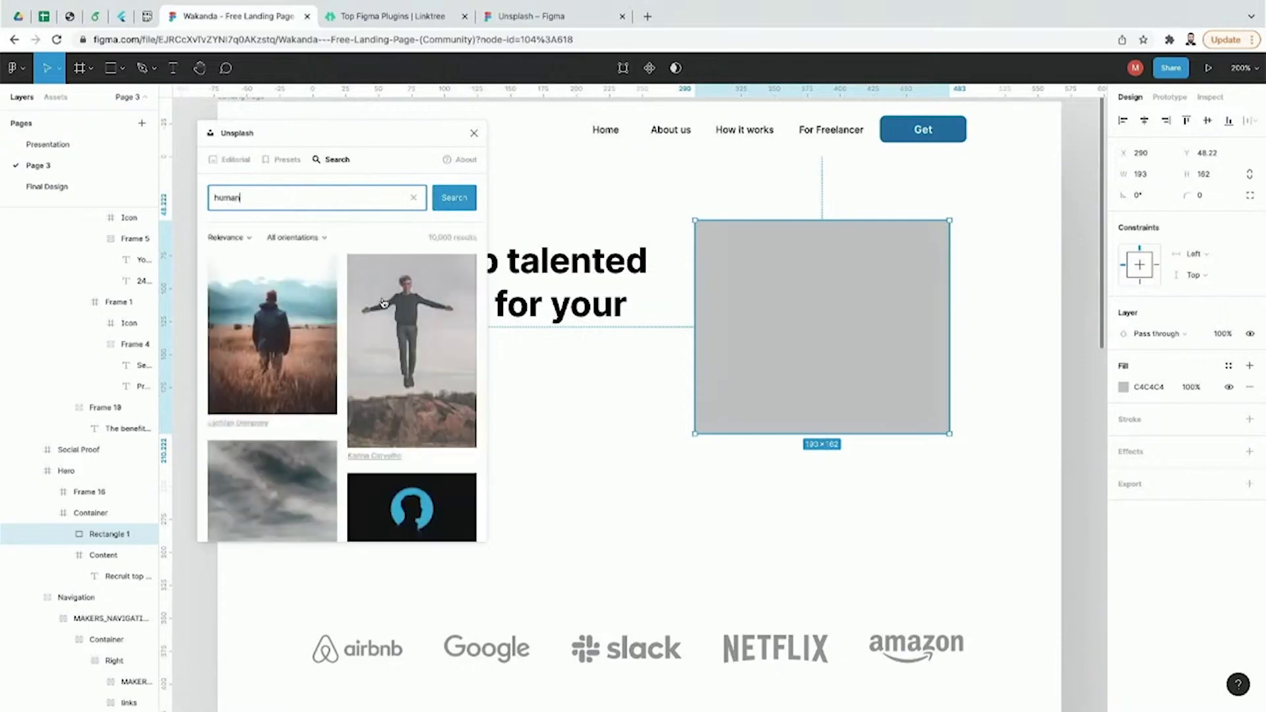
Step: Fill the grey placeholder with the silhouette photo and close Unsplash
scroll(384, 316, down, 3)
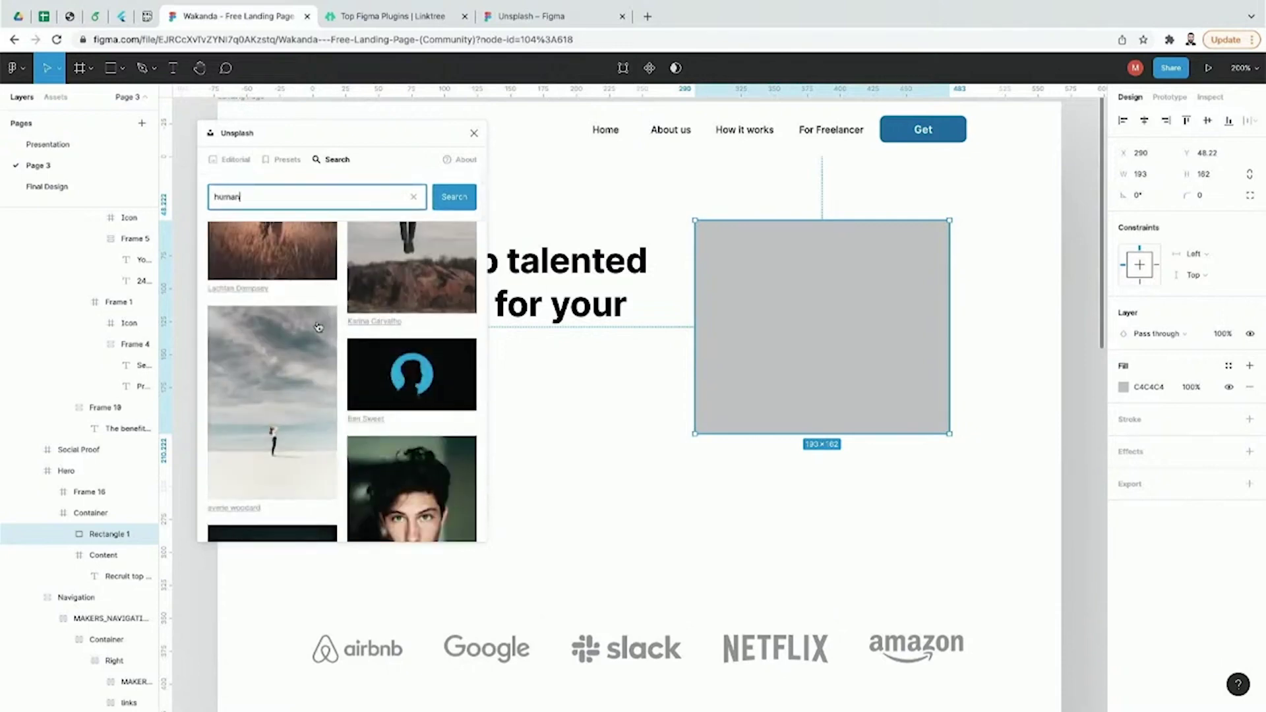
click(386, 355)
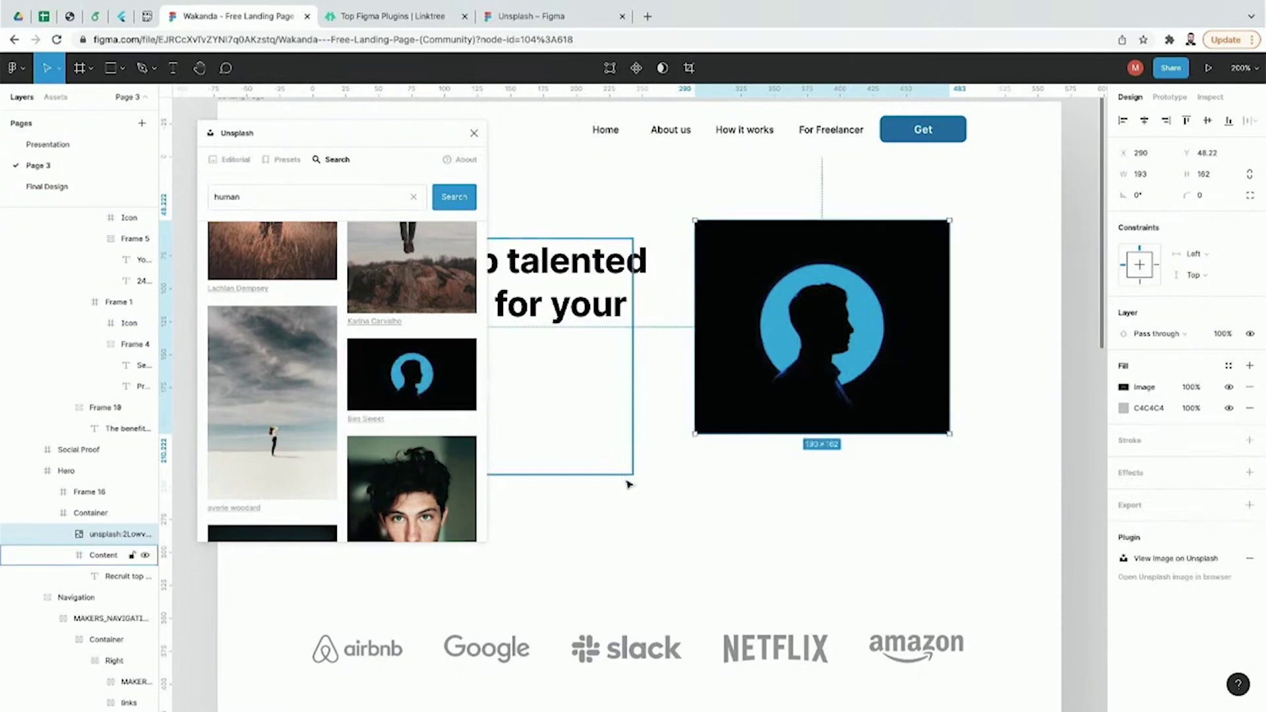
click(1042, 420)
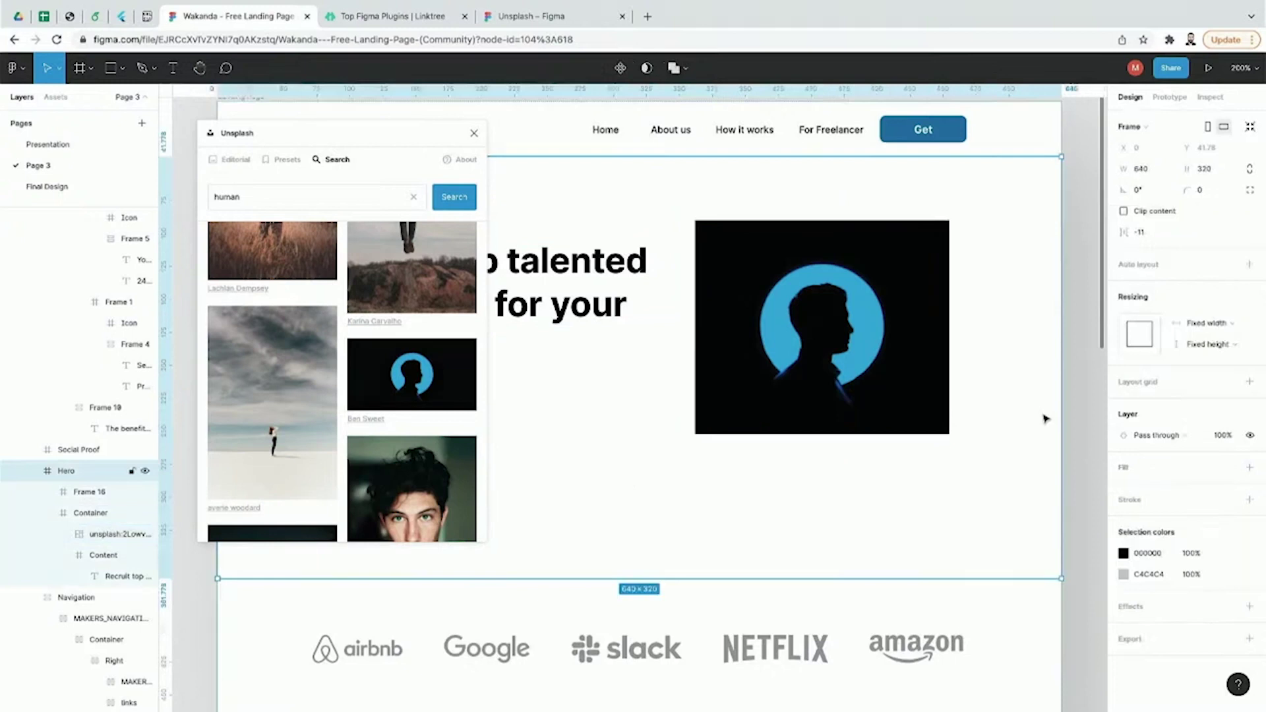
click(1085, 422)
click(473, 134)
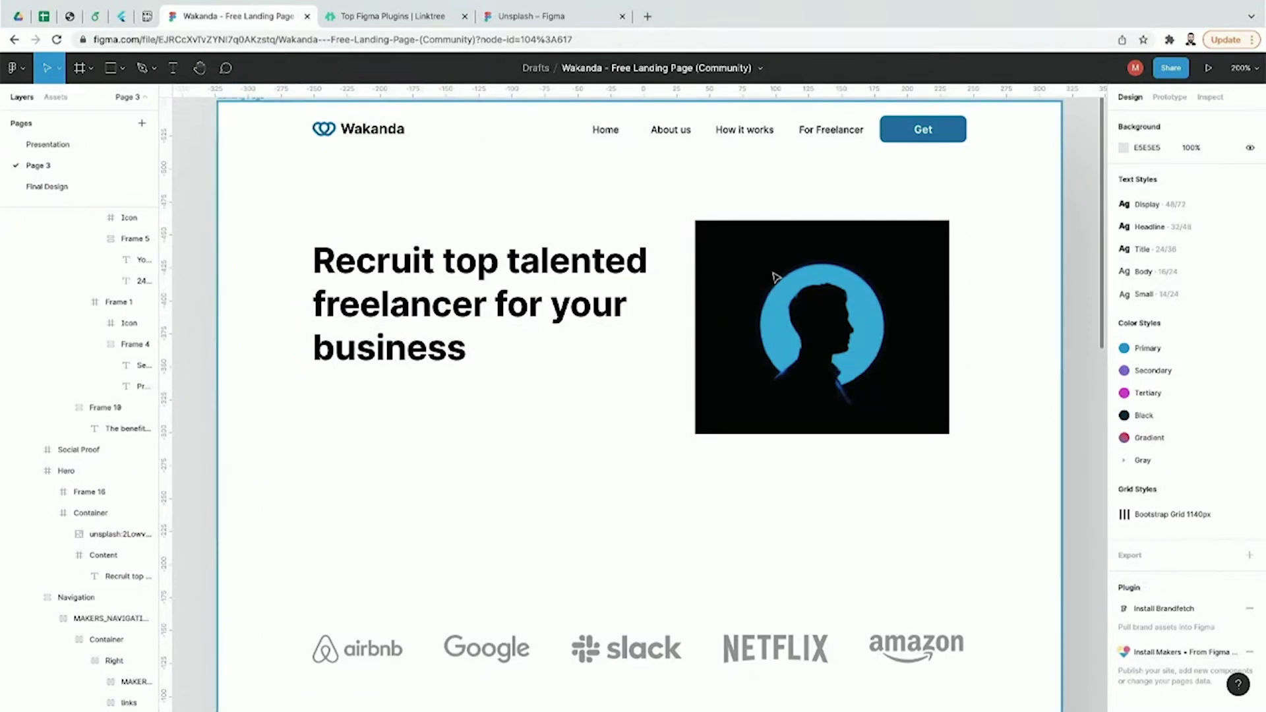
Step: Place a test rectangle over the hero image, then delete it
click(118, 72)
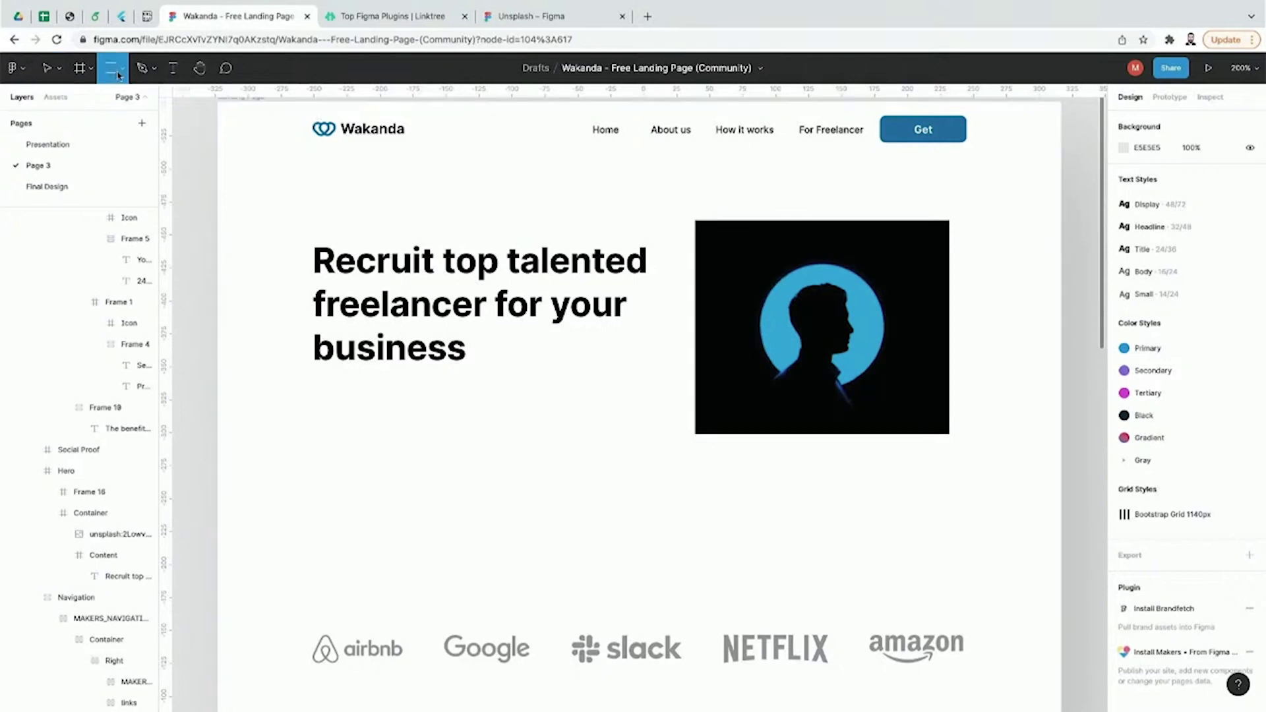
double_click(819, 367)
key(Escape)
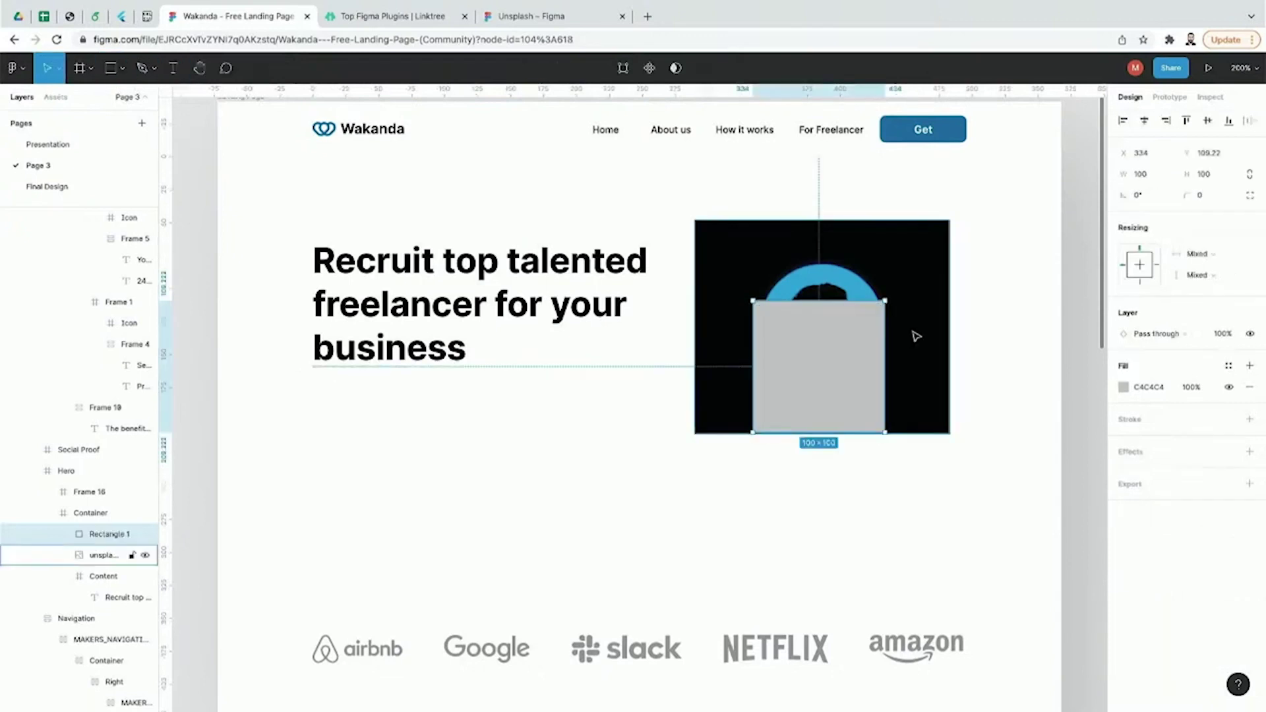
key(Delete)
Step: Shrink the silhouette image slightly using its corner handle
click(912, 334)
double_click(917, 337)
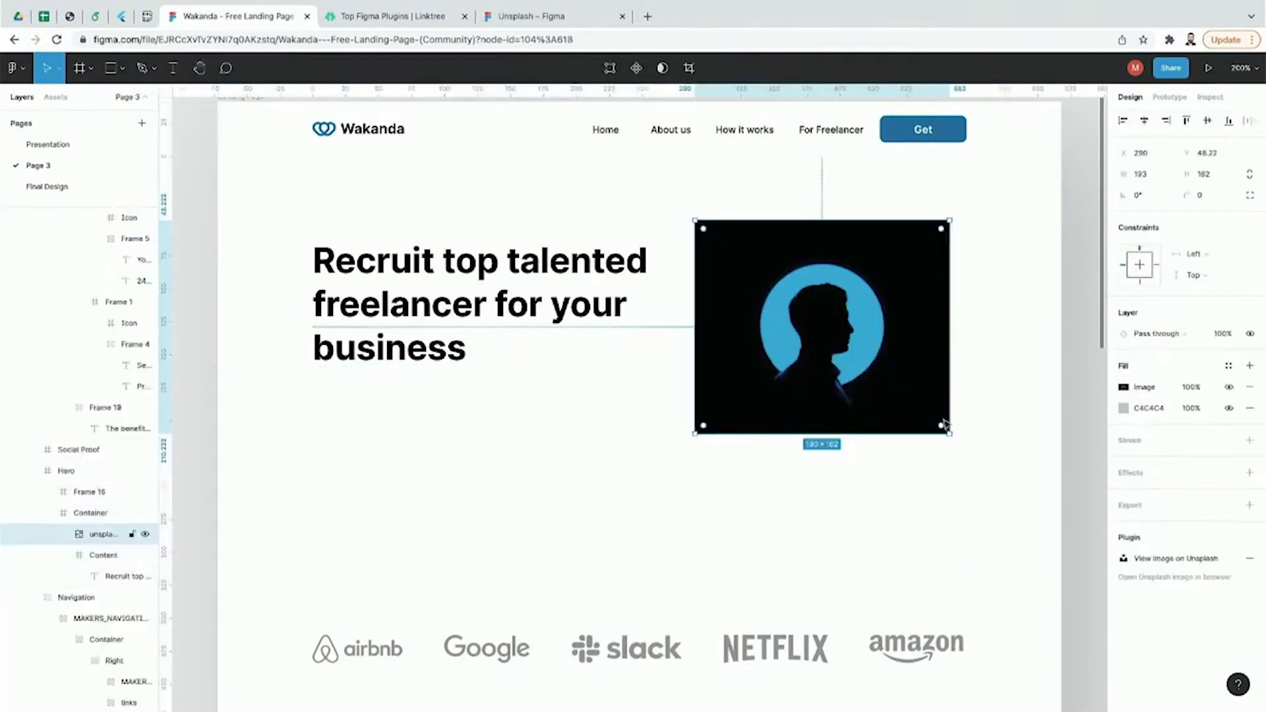
mouse_move(947, 428)
mouse_down()
mouse_move(973, 430)
mouse_move(924, 426)
mouse_move(920, 406)
mouse_move(931, 416)
mouse_up()
click(1085, 417)
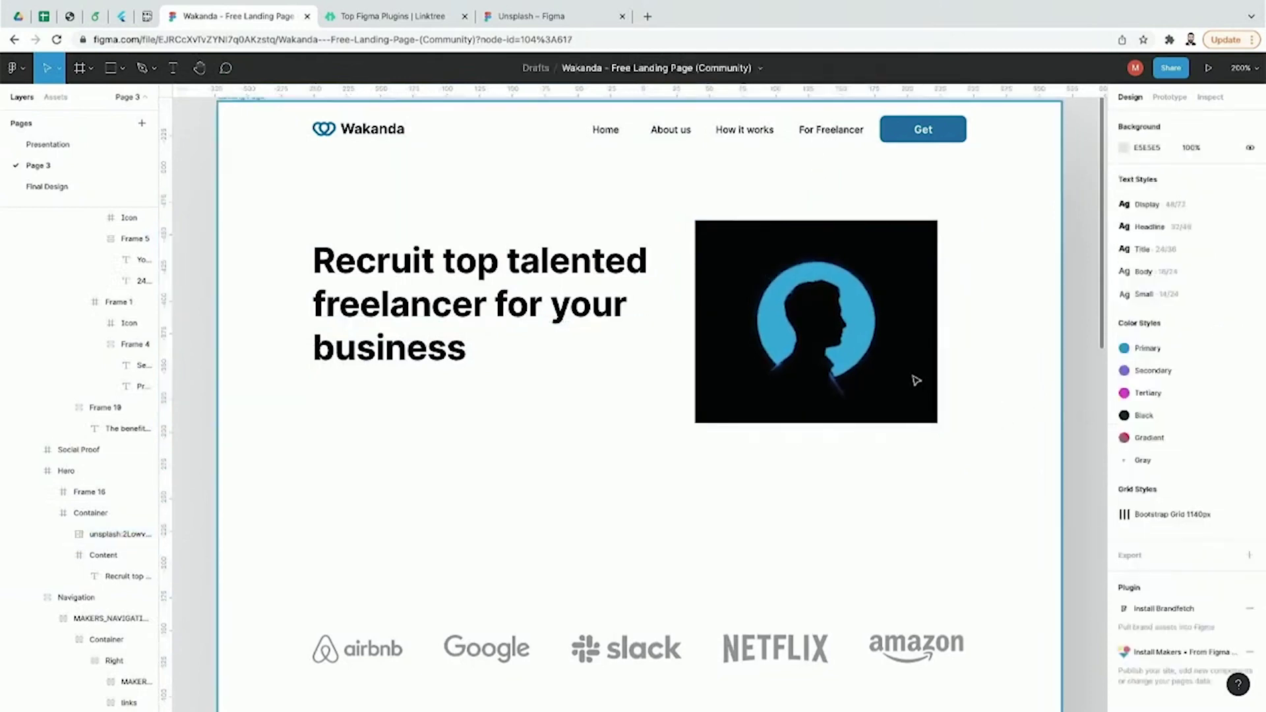
Step: Delete the silhouette image from the hero and select the Container frame
click(907, 372)
double_click(904, 370)
double_click(909, 377)
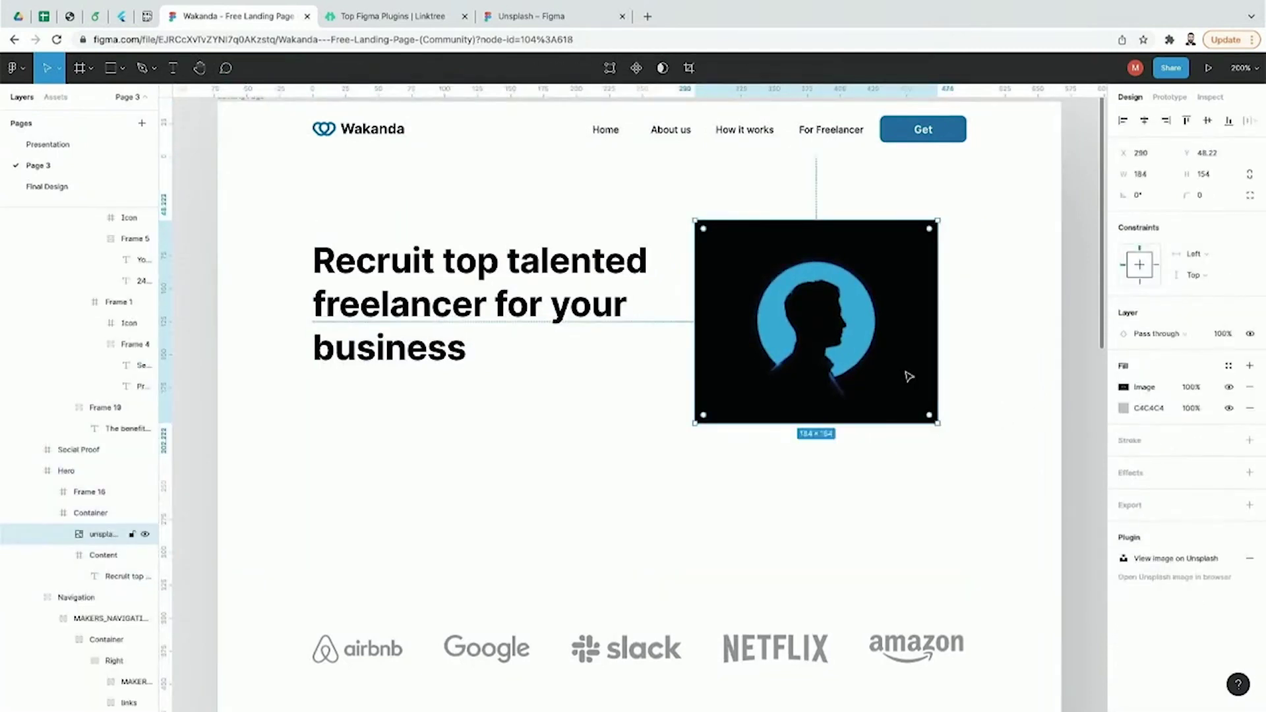
key(Delete)
click(363, 202)
double_click(362, 201)
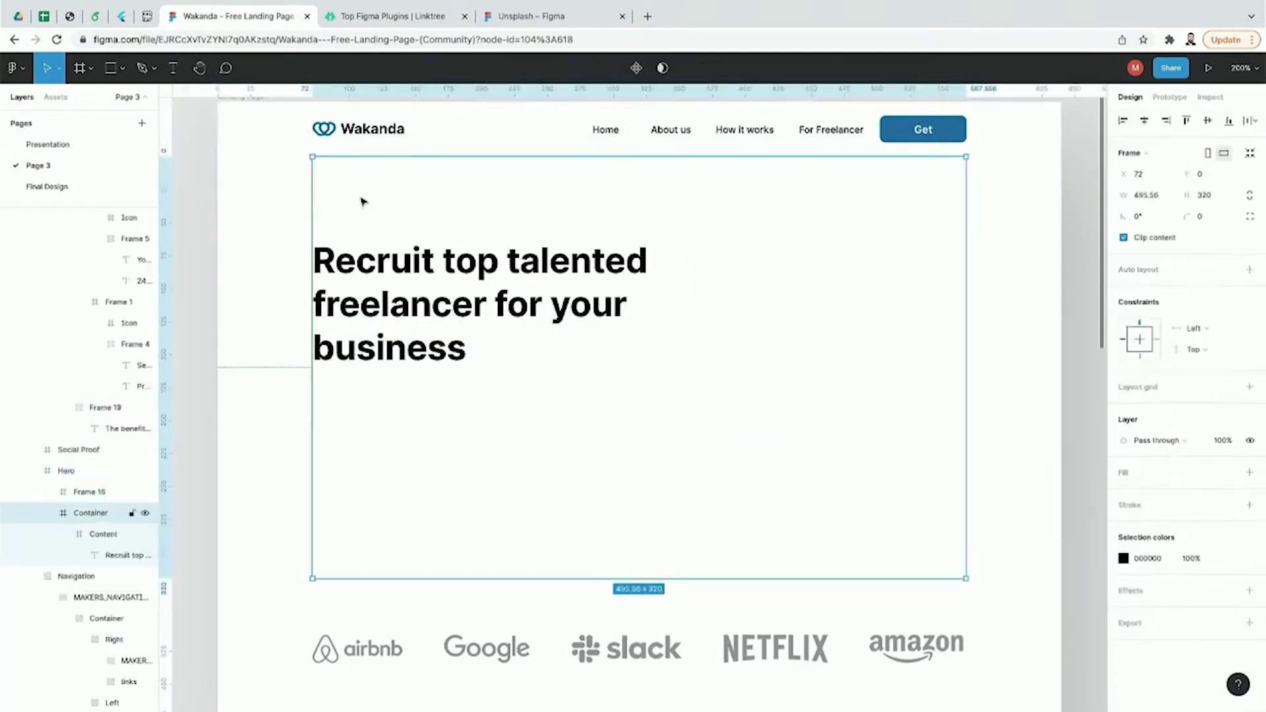
Step: Select the Hero frame inside the Wrapper frame
click(308, 209)
click(240, 280)
click(212, 288)
click(229, 284)
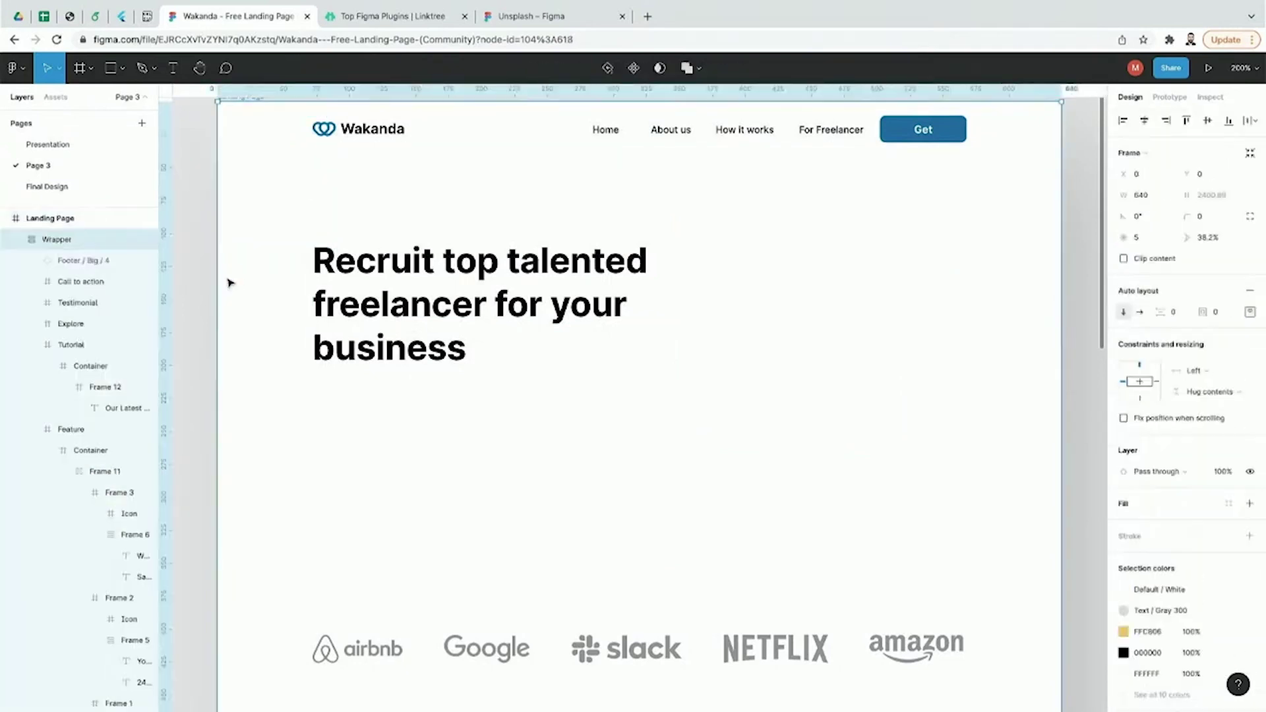
double_click(229, 283)
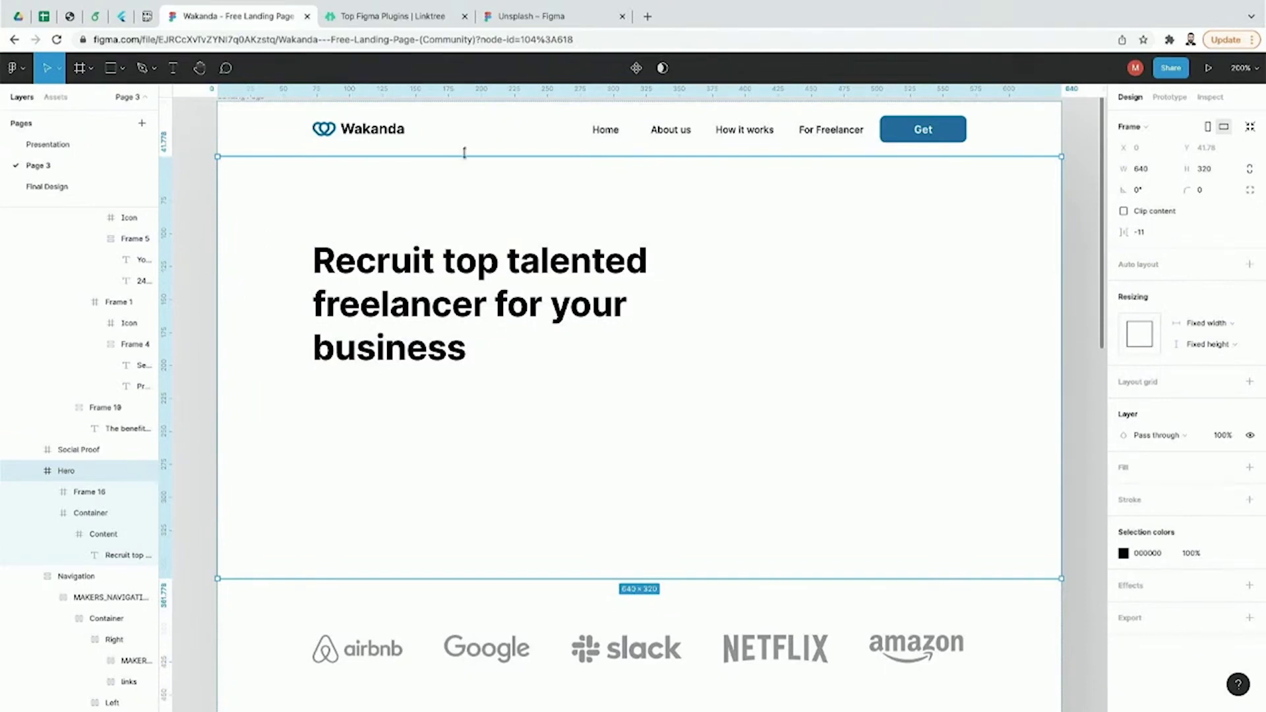
Step: Launch Unsplash from the main menu's Plugins list
click(14, 68)
mouse_move(68, 284)
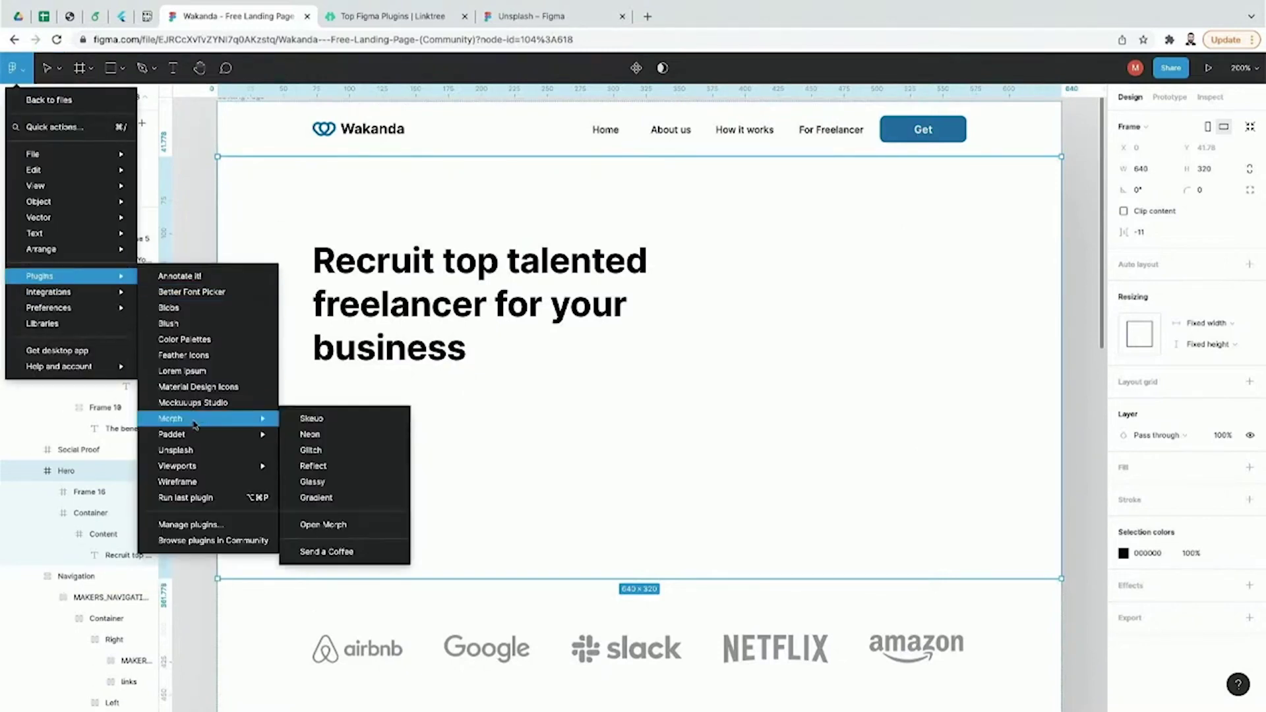
click(178, 450)
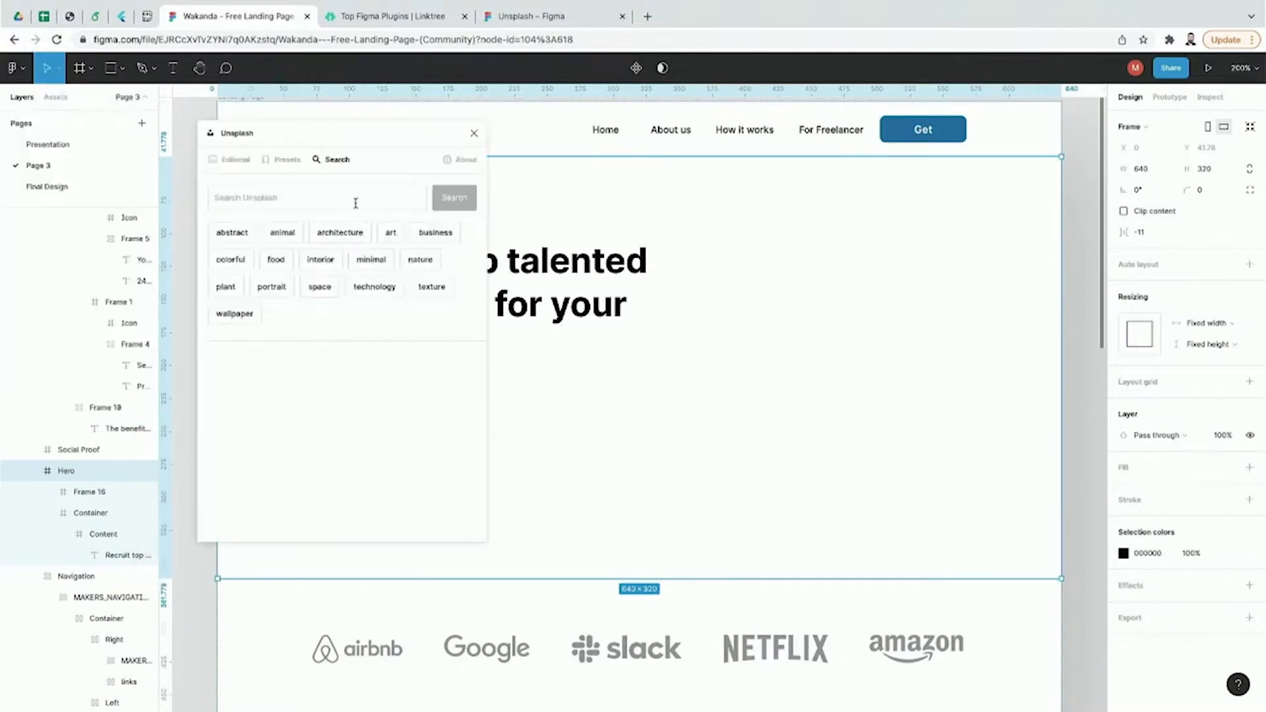
Step: Fill the hero with an abstract preset photo, then a random one, and close Unsplash
click(269, 165)
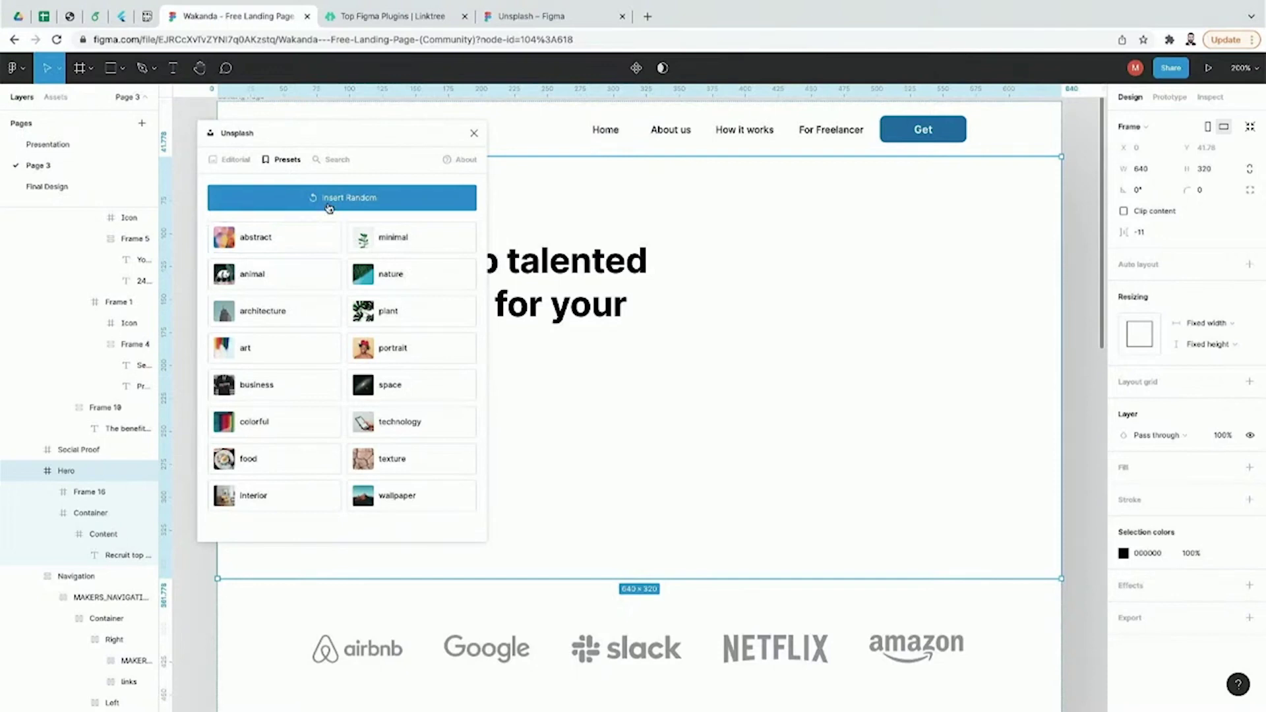
click(292, 242)
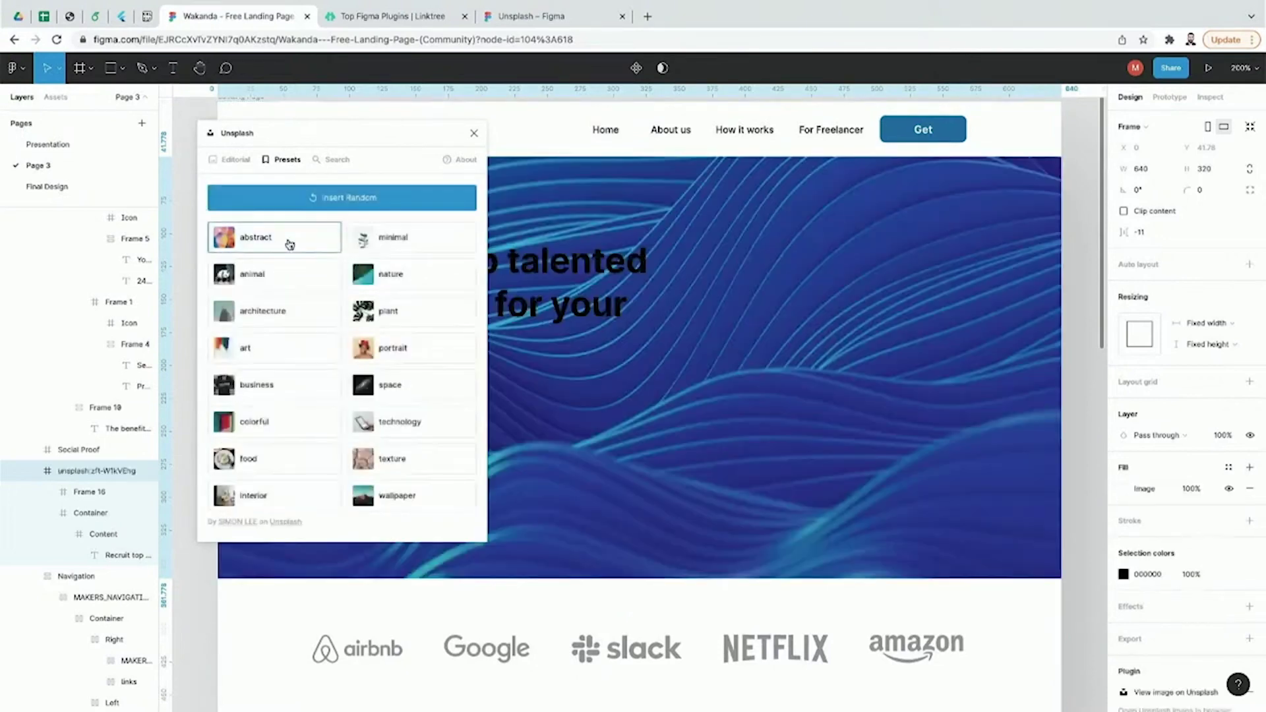
click(317, 206)
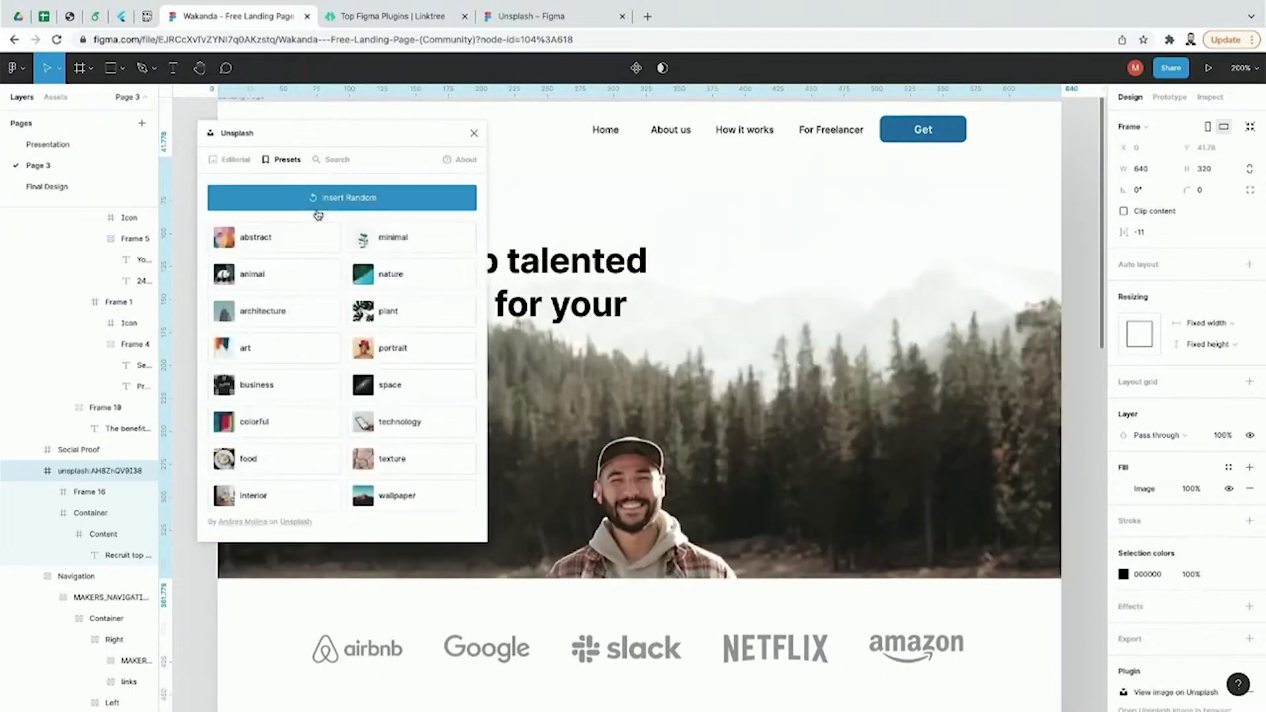
click(473, 133)
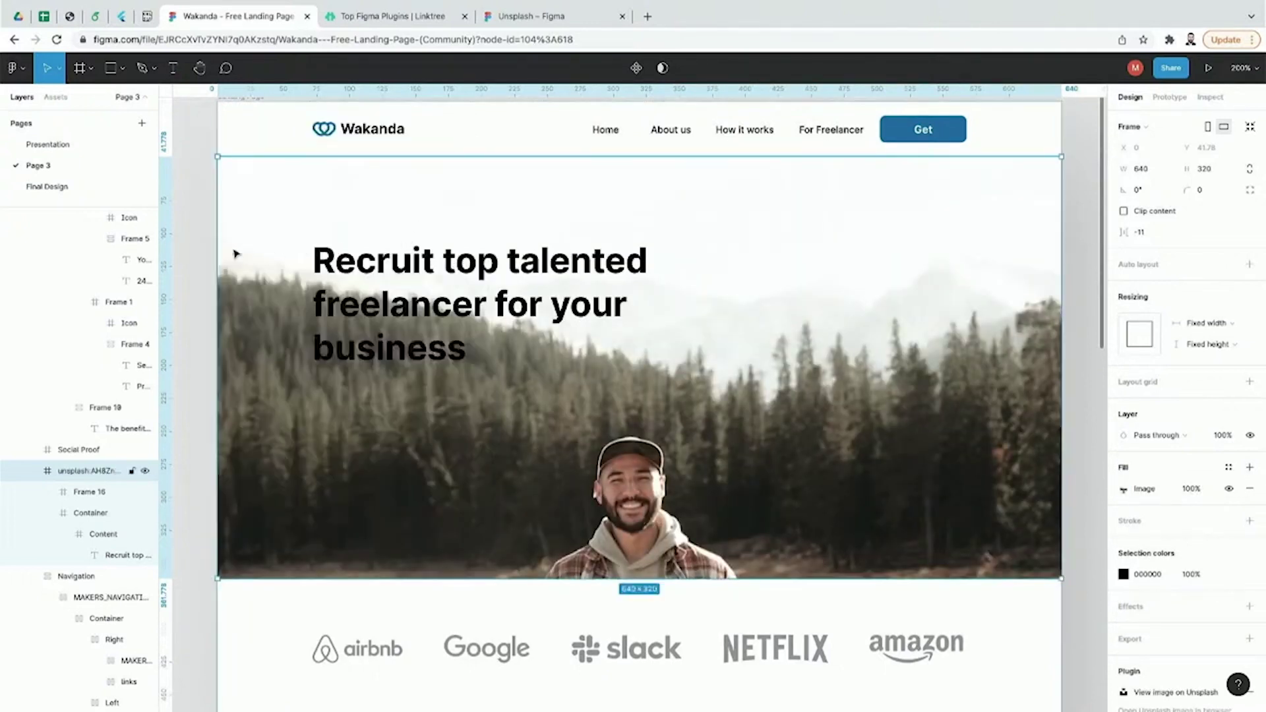
Step: Delete the forest photo from the hero
click(209, 261)
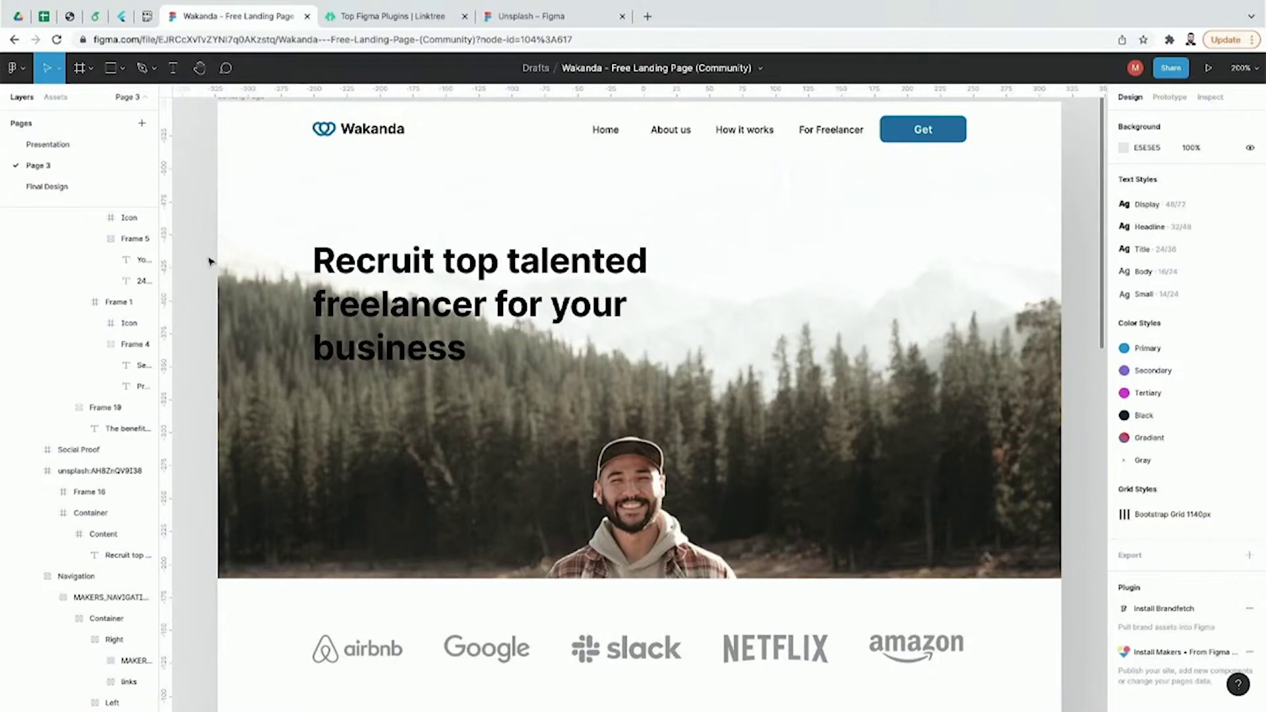
click(253, 272)
key(Delete)
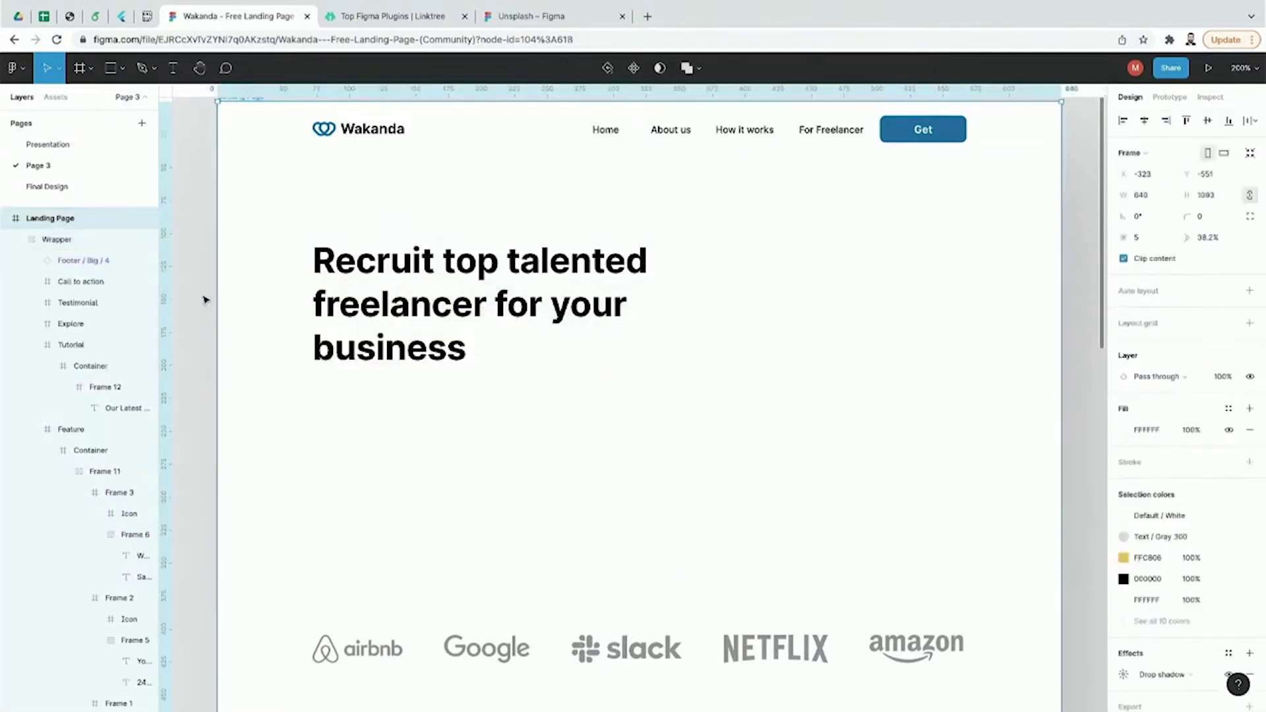
Step: Open the Feather Icons plugin page from the Top Figma Plugins list
click(205, 300)
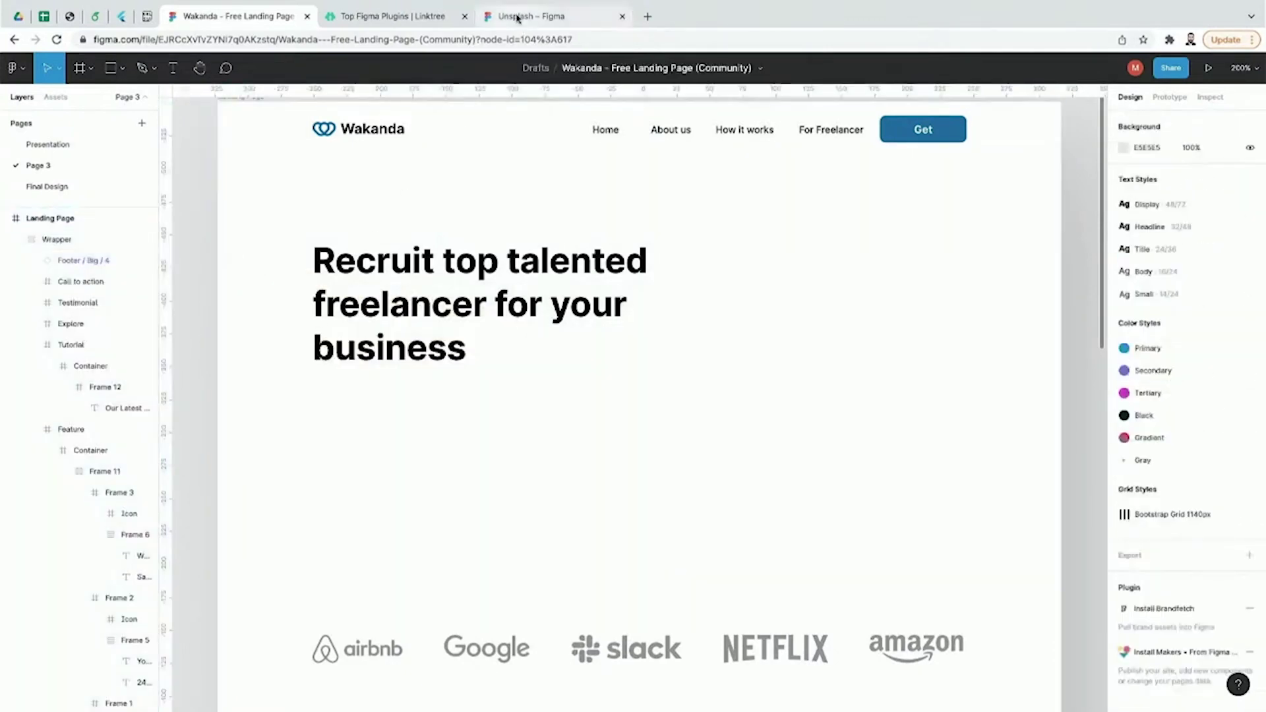
click(518, 18)
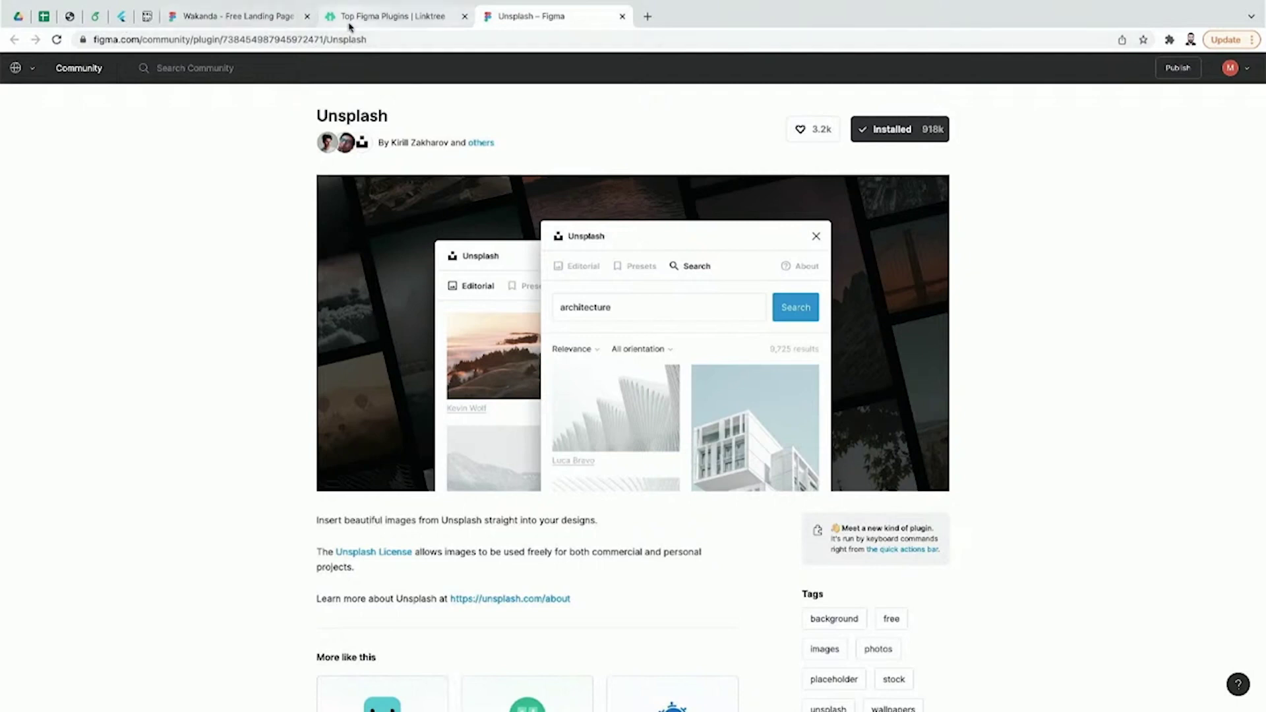
click(336, 18)
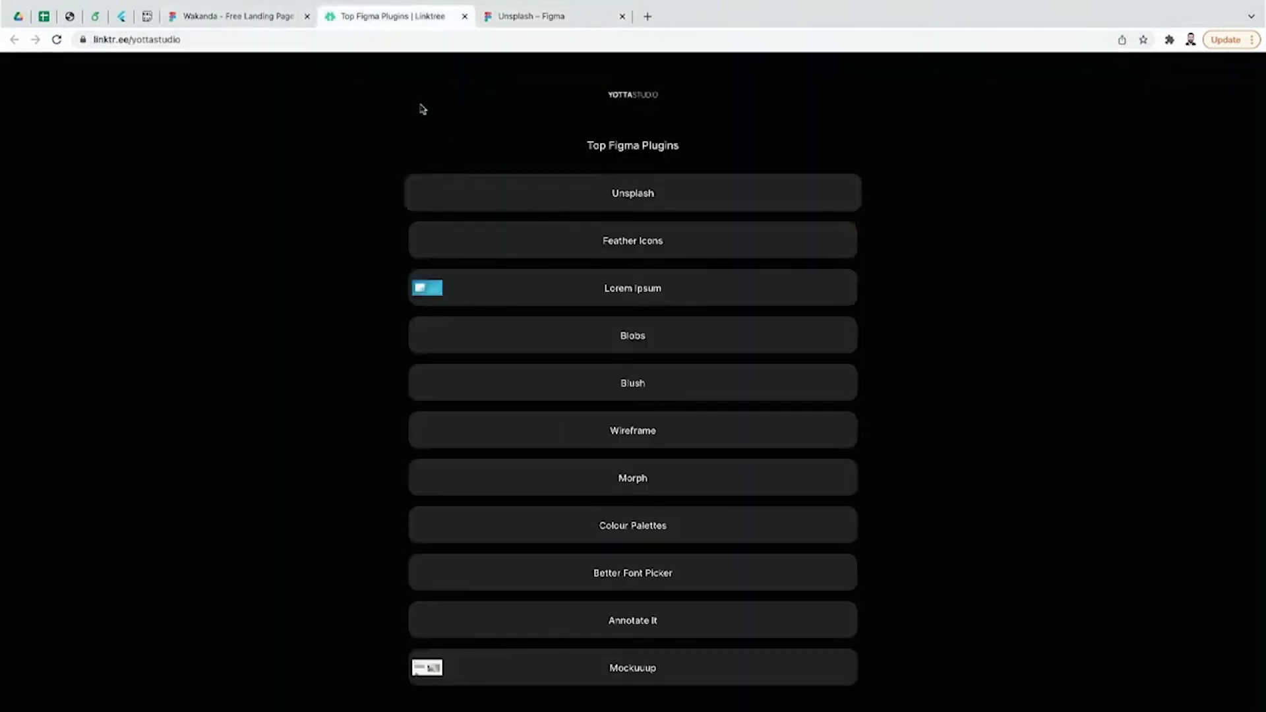
click(527, 255)
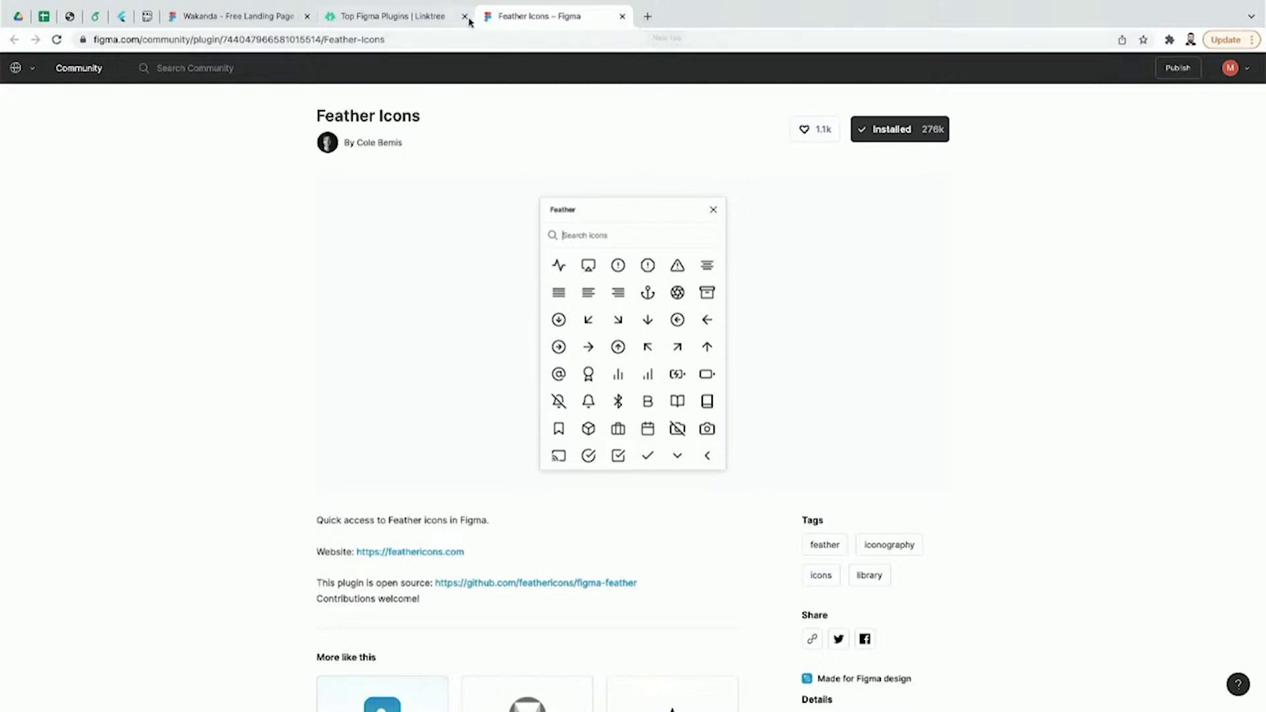
Step: Briefly load flaticon.com in a new tab, close it, and return to Wakanda
click(647, 16)
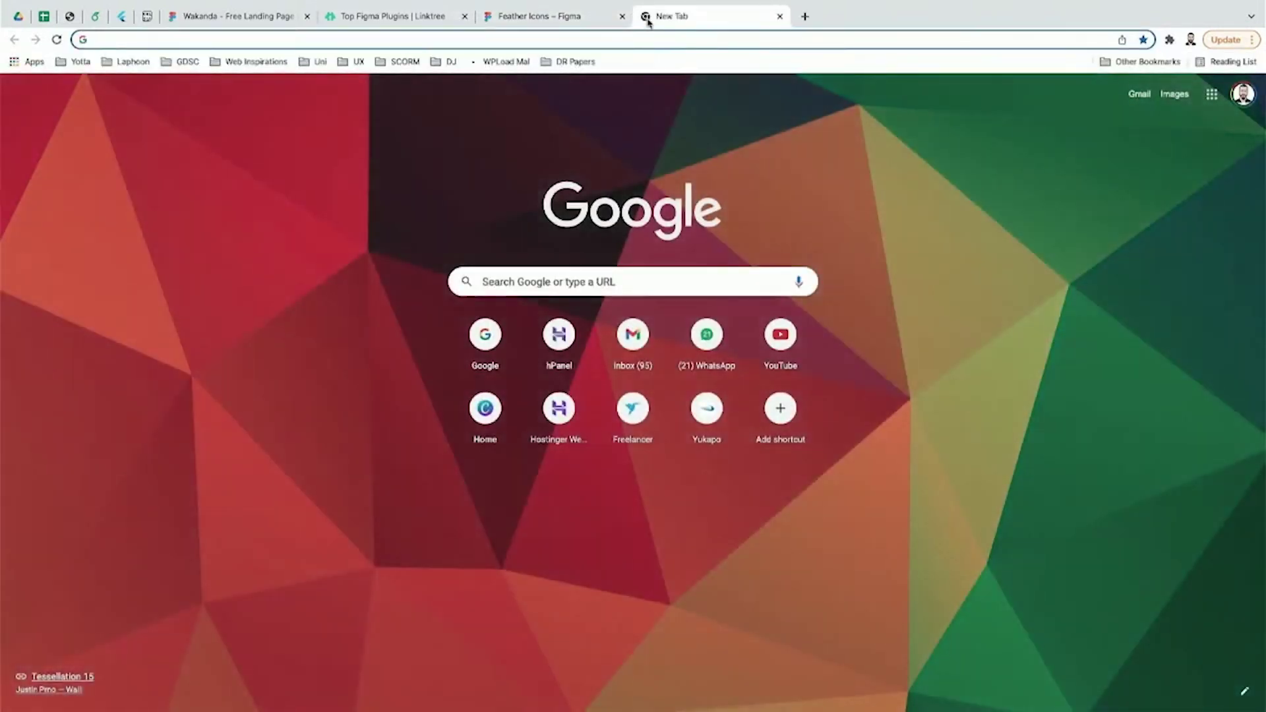
text(flaticon.com)
key(Return)
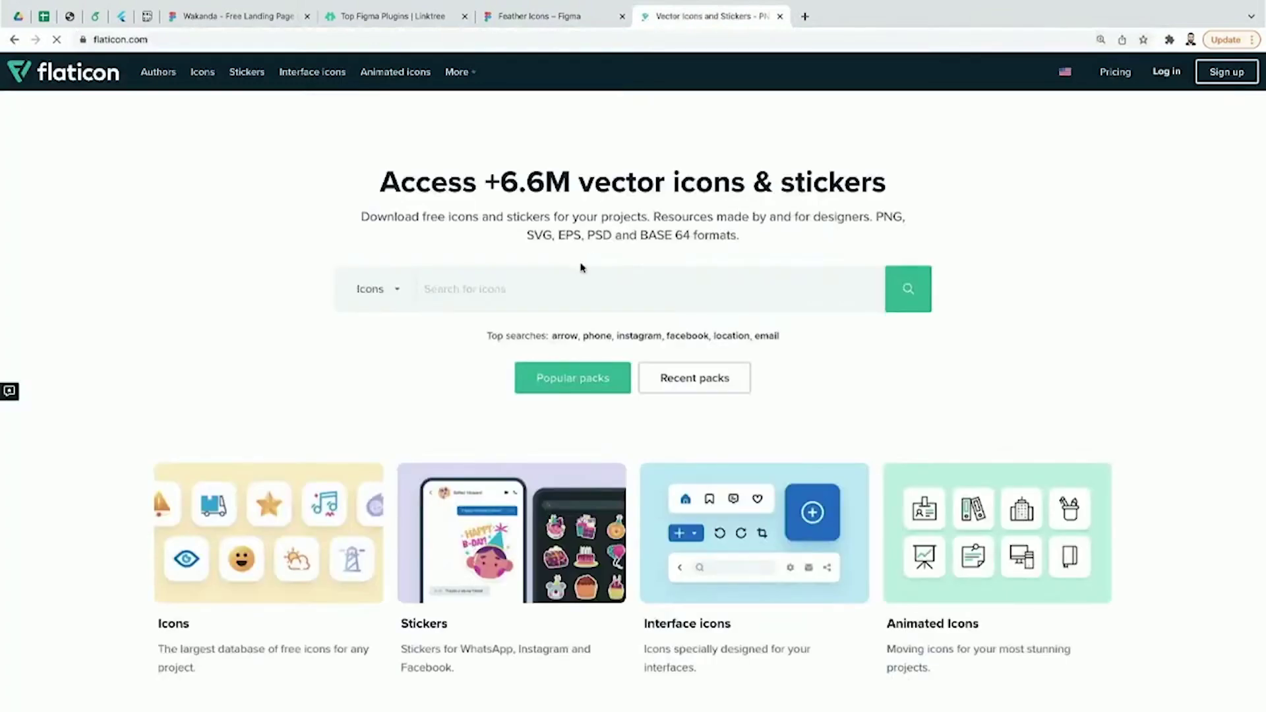
key(ctrl+w)
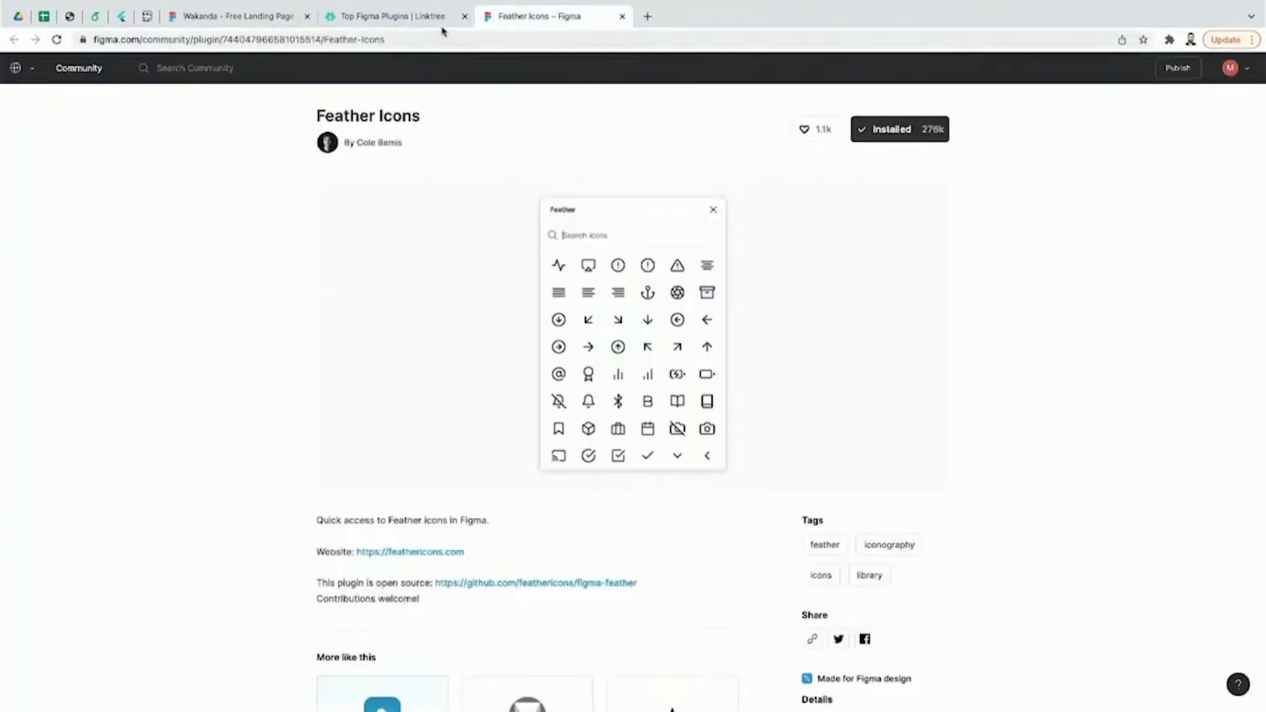
click(438, 25)
click(264, 22)
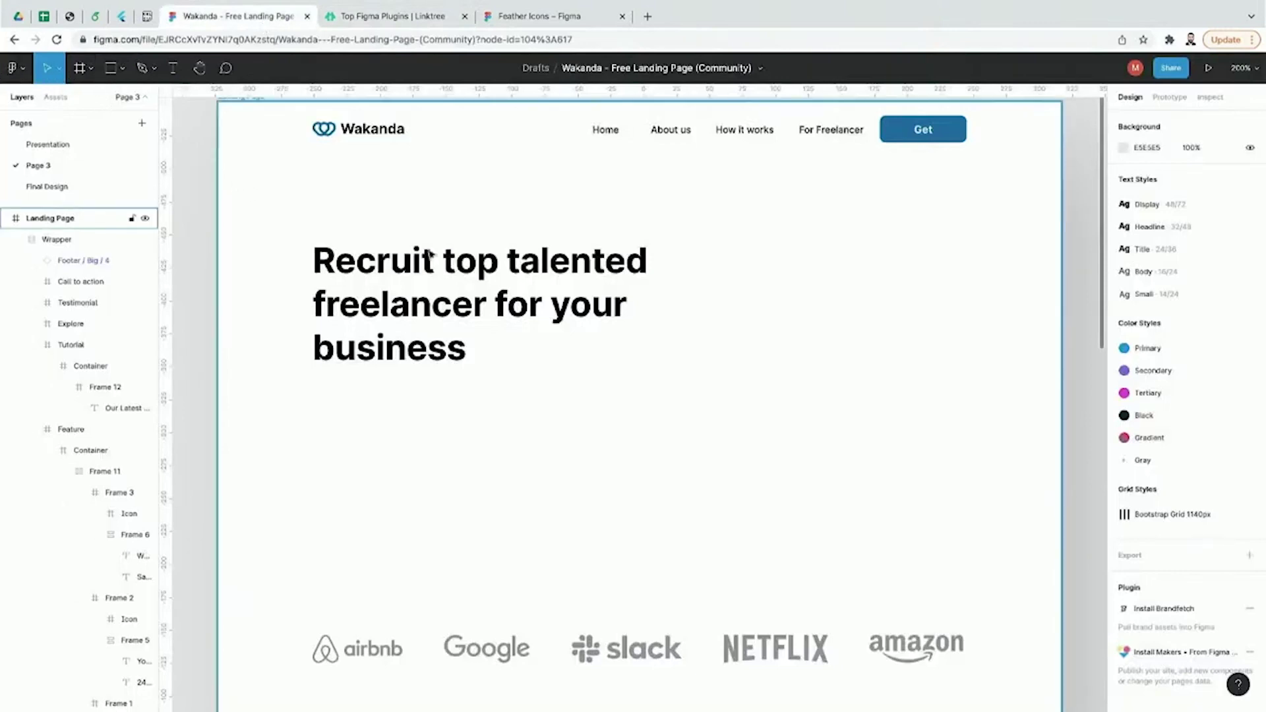
Step: Duplicate the nav's Get button and move the copy under the hero headline
click(898, 136)
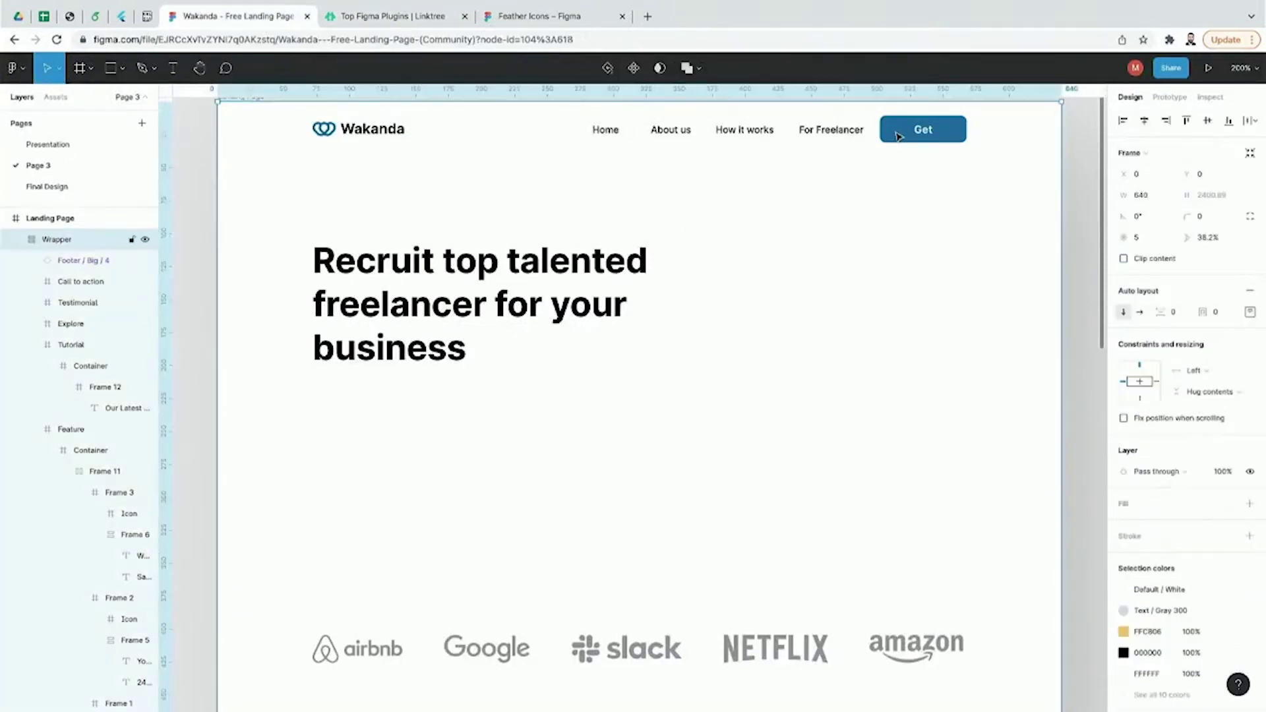
double_click(898, 136)
click(898, 136)
key(ctrl+c)
key(ctrl+v)
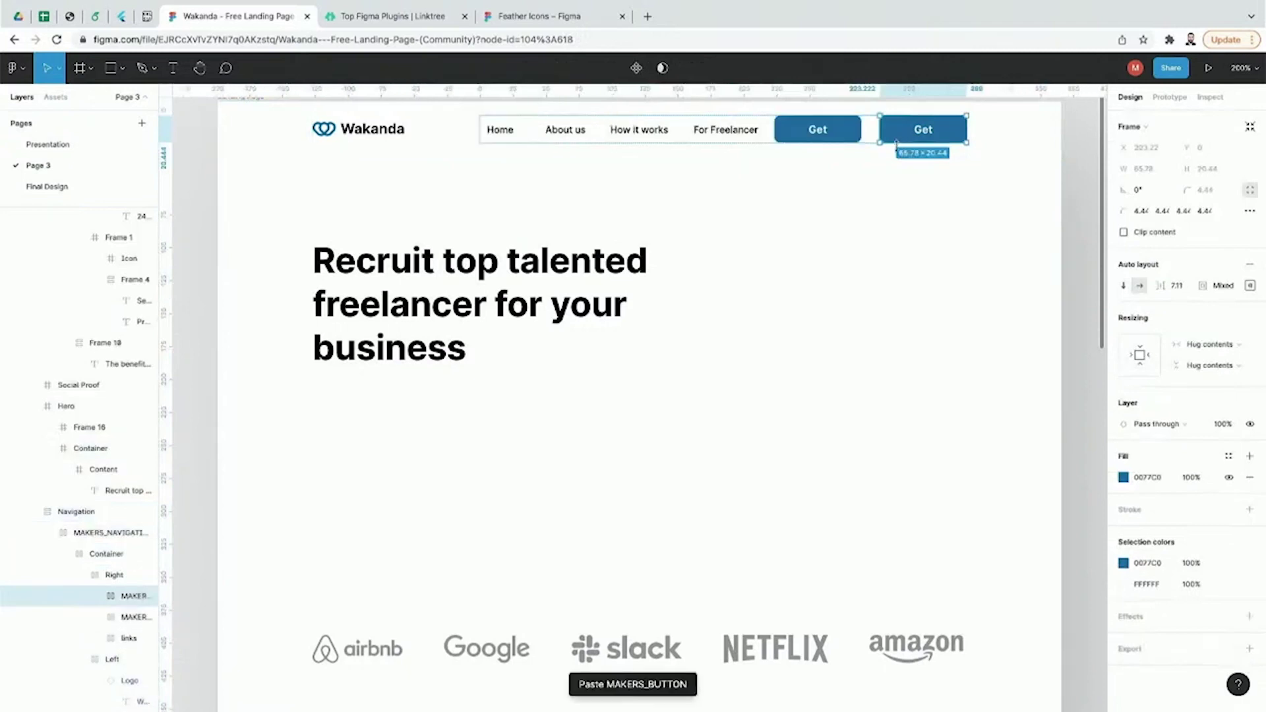
drag(841, 140, 386, 426)
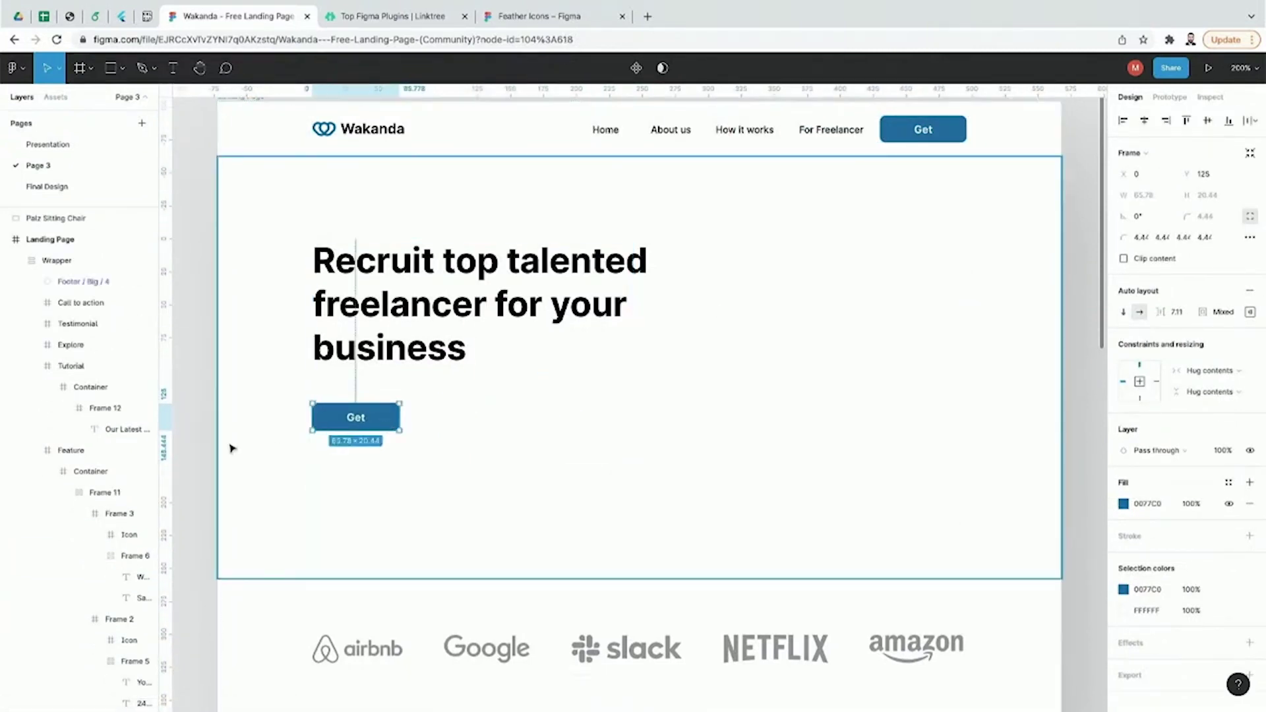
click(200, 447)
Step: Change the copied button's label to 'Register'
click(366, 425)
double_click(364, 422)
double_click(363, 422)
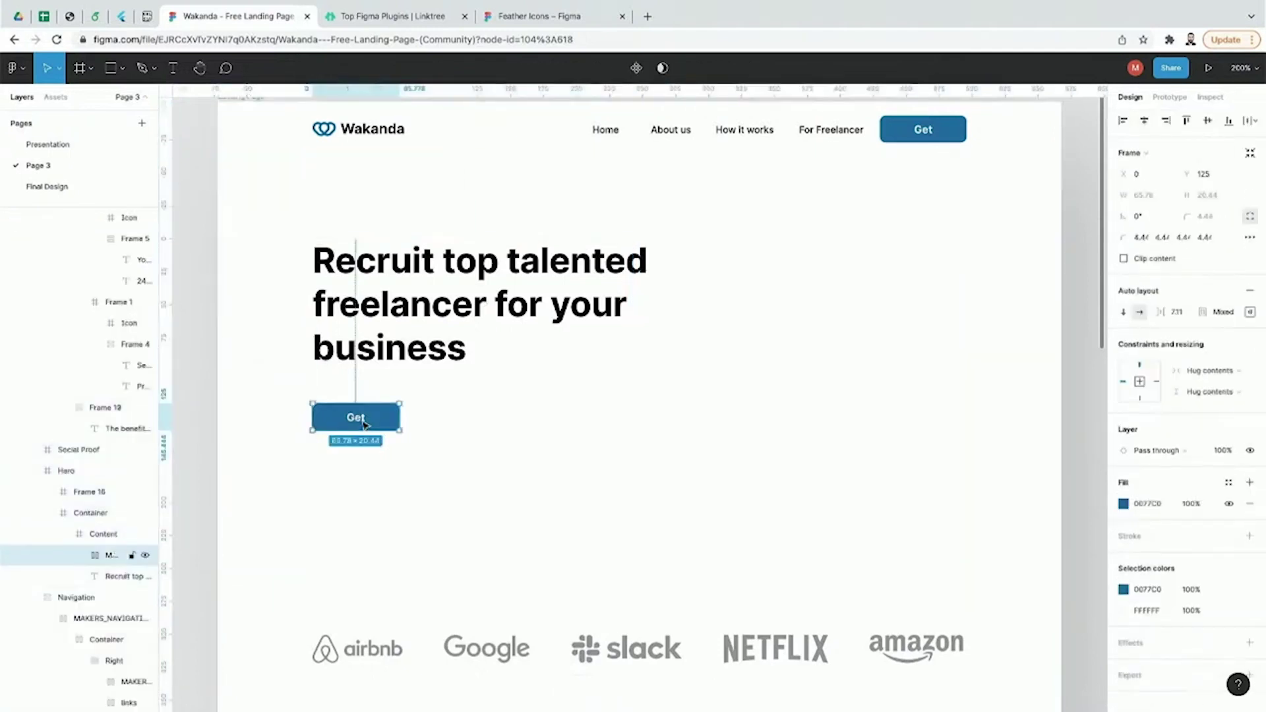
double_click(361, 420)
text(Register)
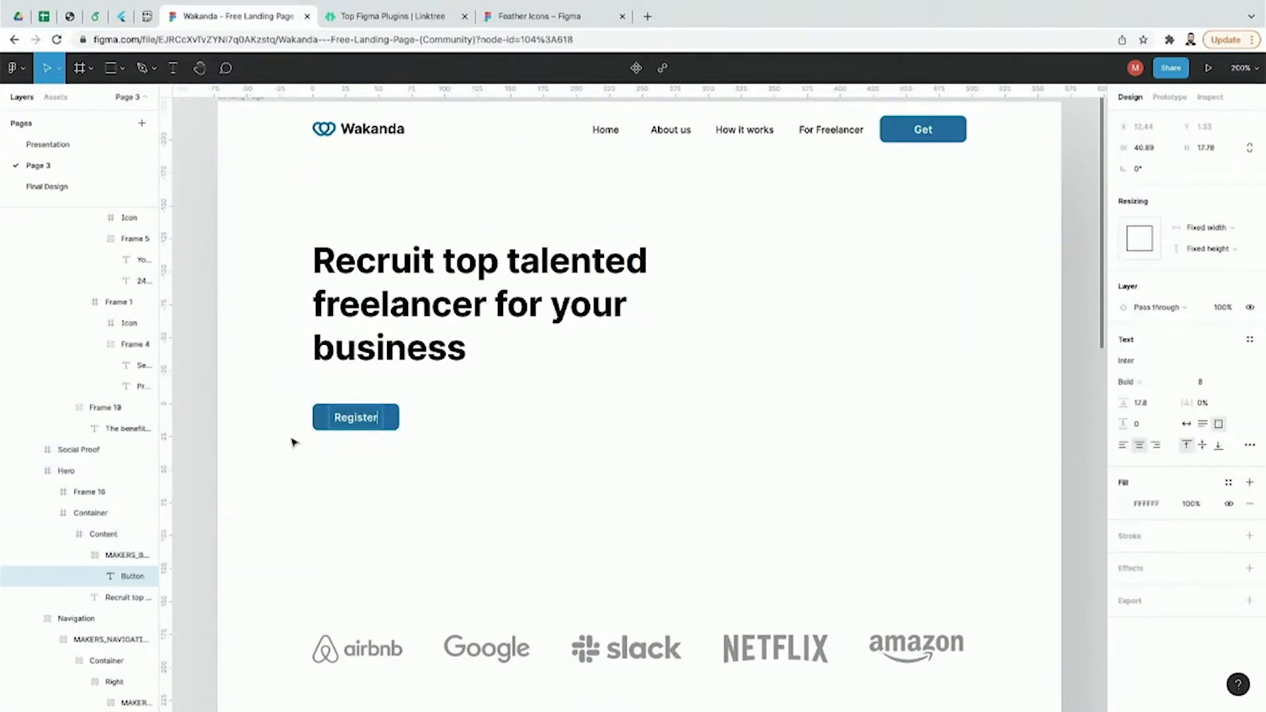
key(Escape)
click(200, 460)
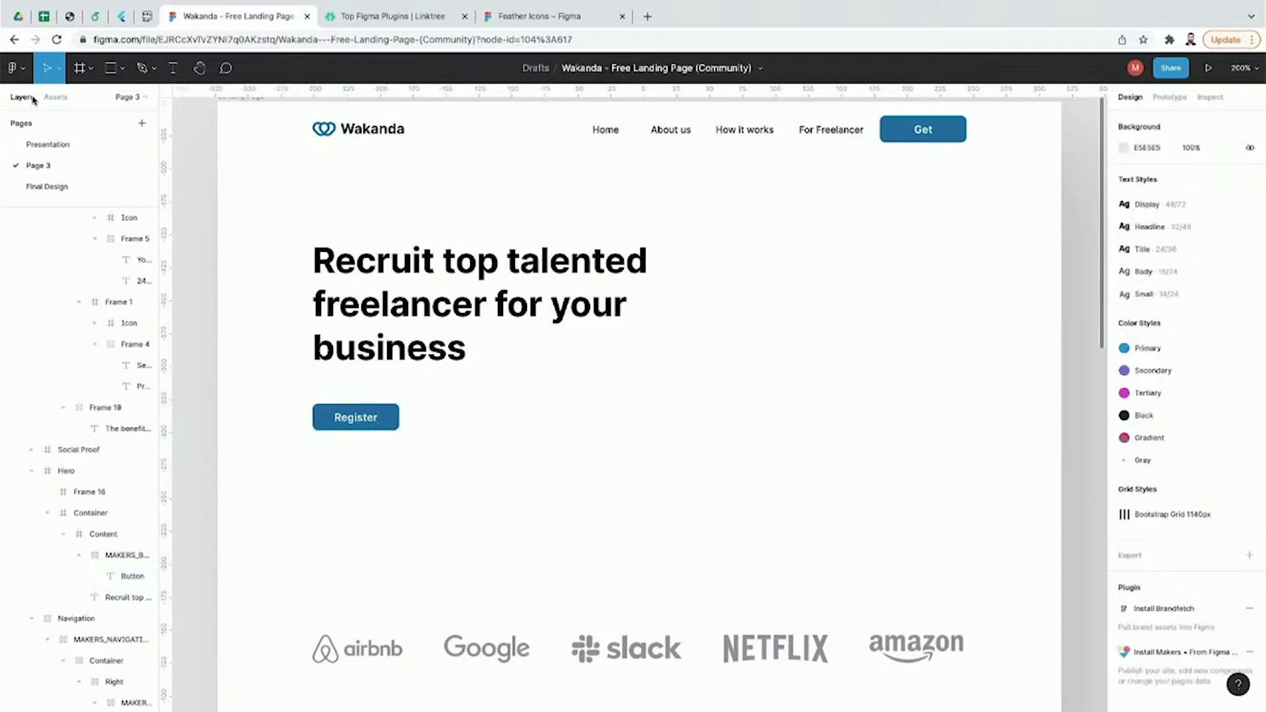
Step: Search Feather Icons for 'arrow' and drop the arrow-right icon onto the Register button
click(15, 68)
mouse_move(56, 280)
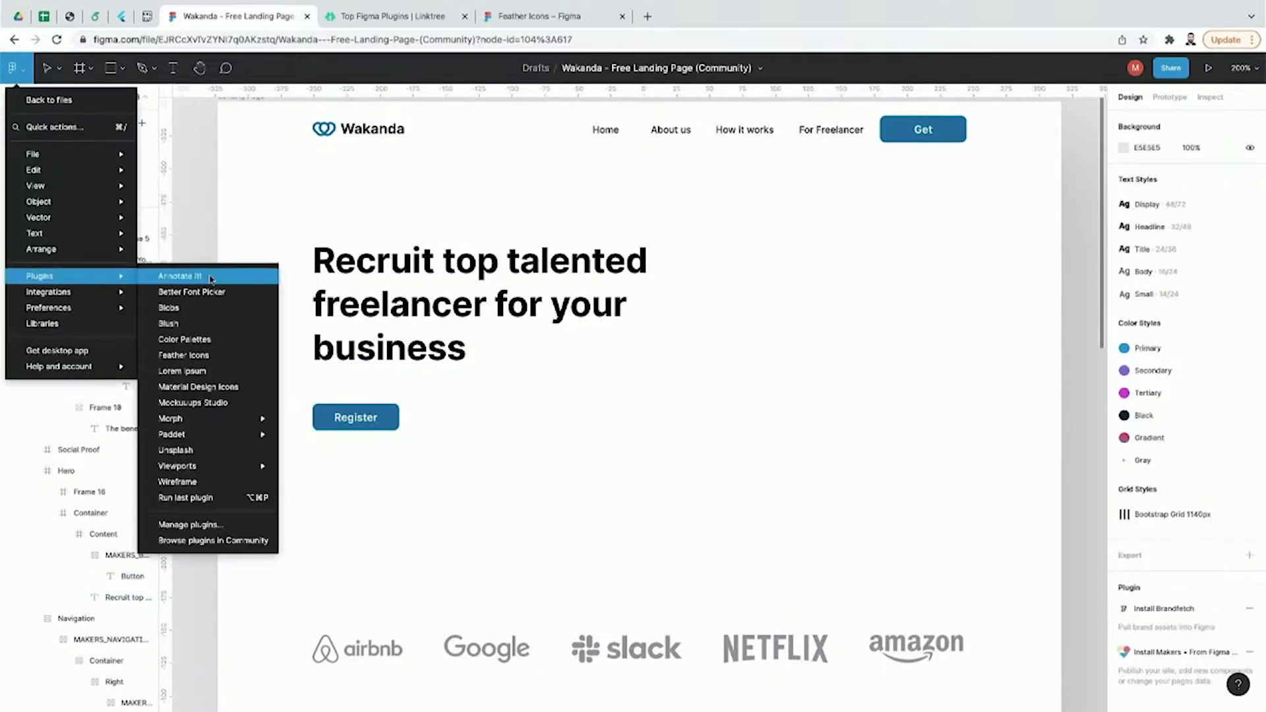
click(219, 362)
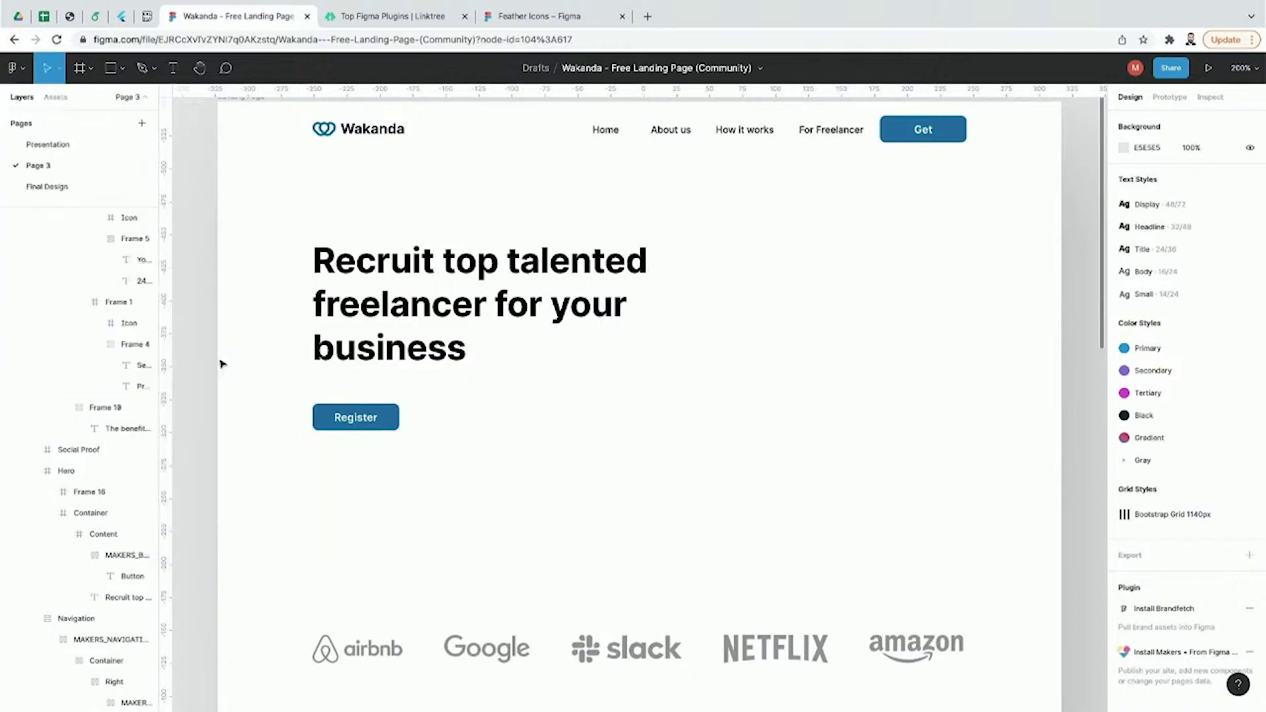
drag(756, 154, 831, 189)
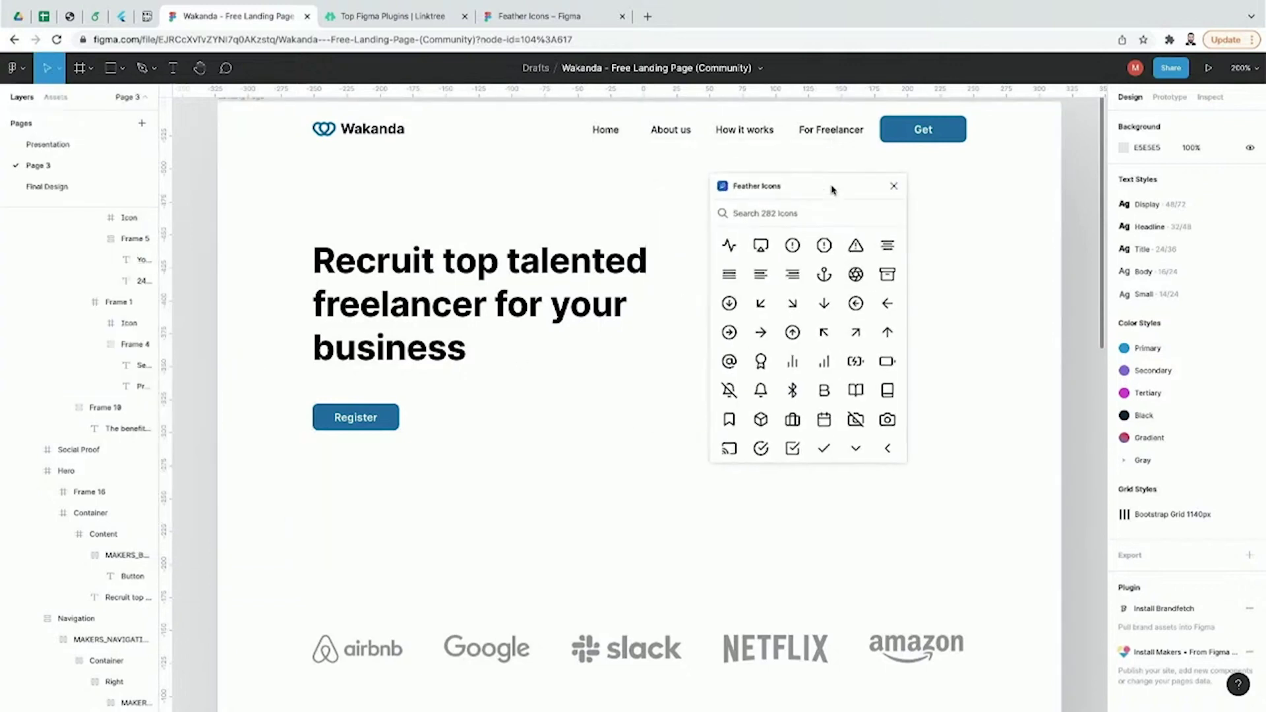
scroll(816, 301, down, 5)
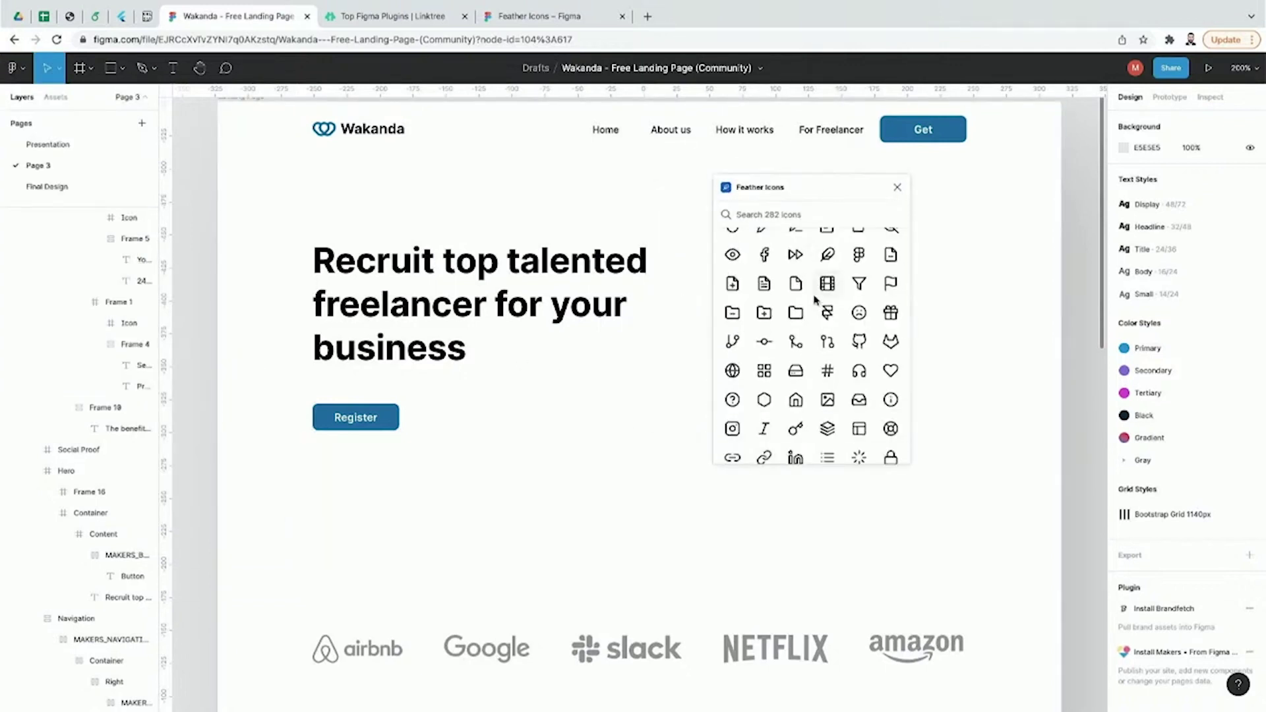
click(810, 216)
text(arrow)
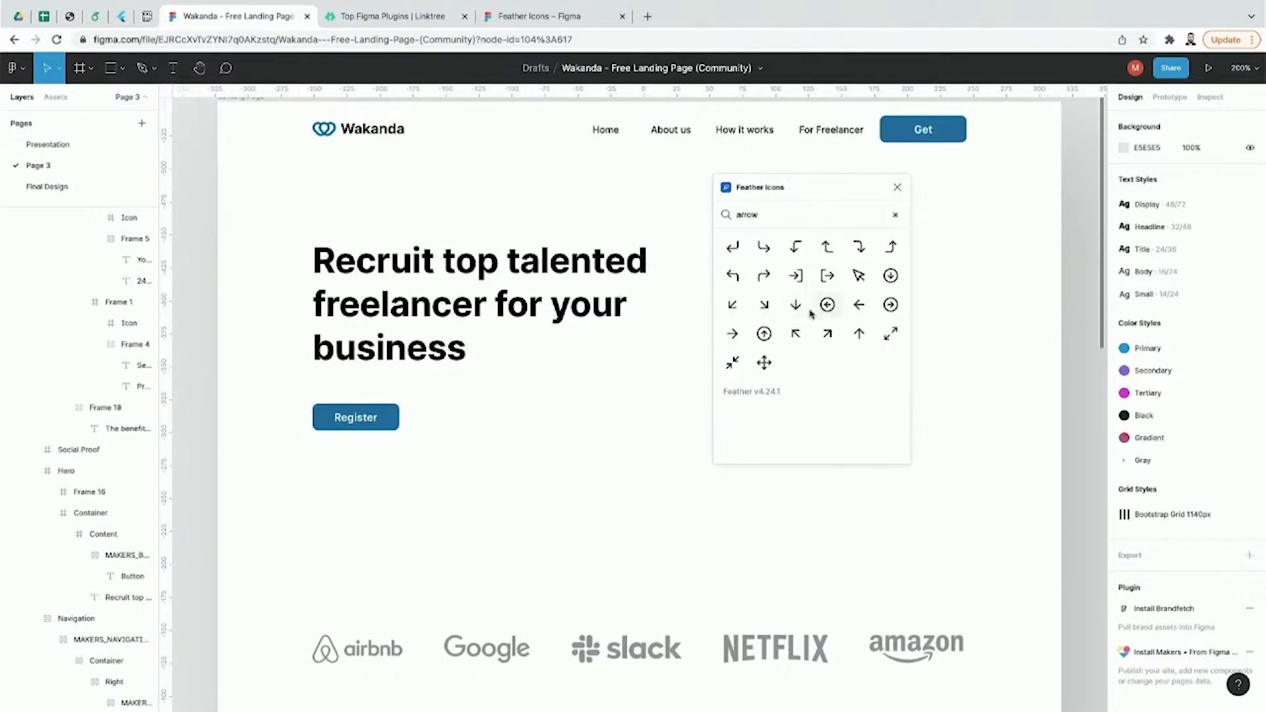
drag(732, 334, 566, 414)
drag(483, 417, 426, 416)
Step: Widen the Register button, nudge the arrow inside it, and colour the arrow F0F0F0
key(Escape)
click(381, 429)
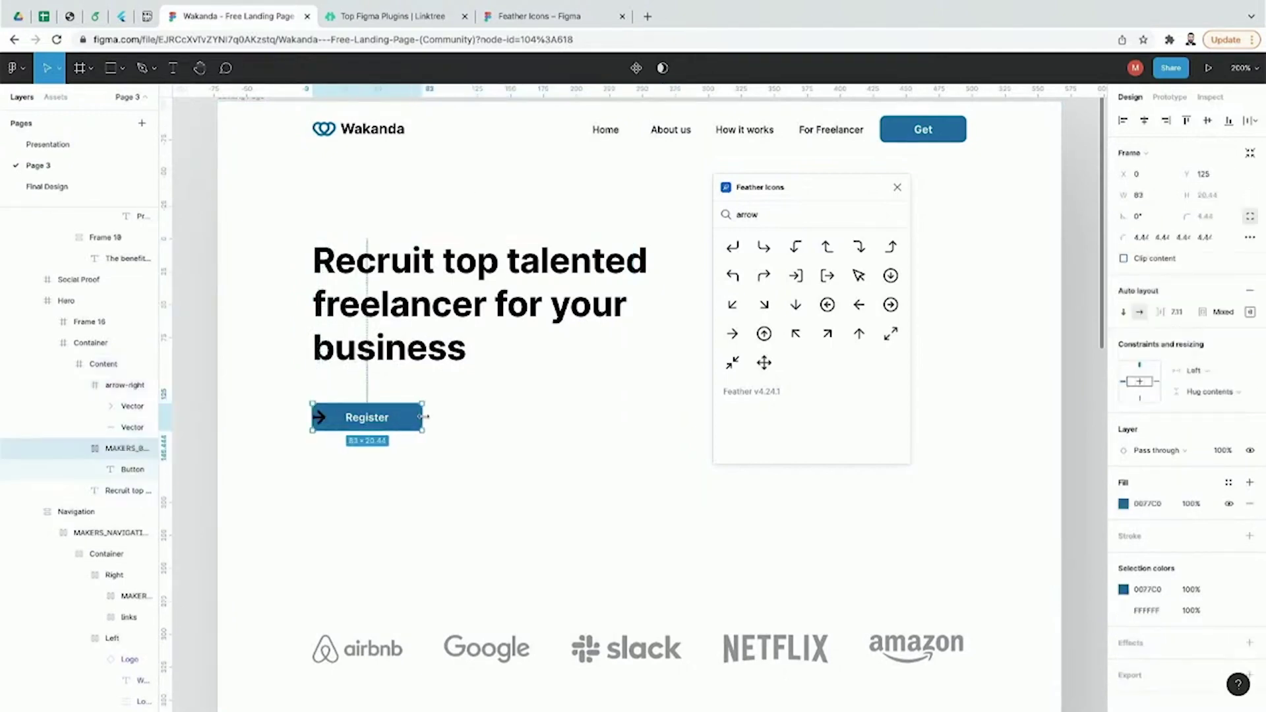
drag(320, 417, 329, 418)
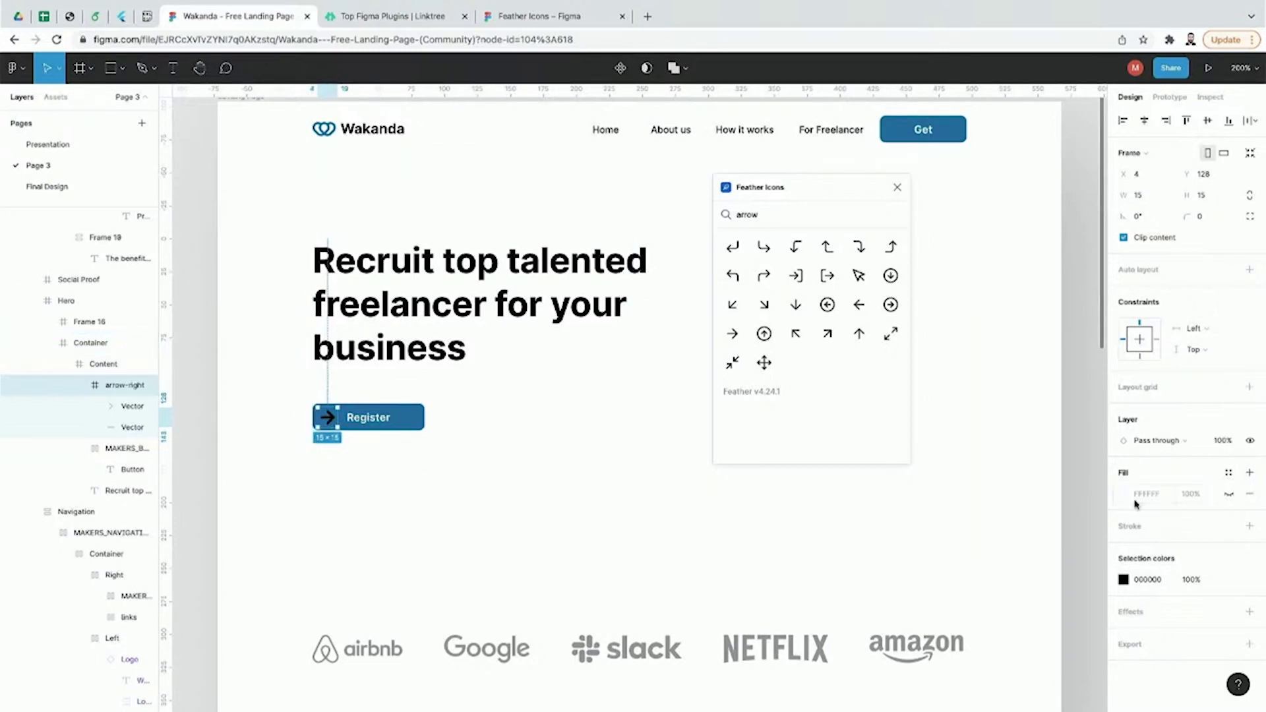
click(1147, 586)
text(F0F0F0)
key(Return)
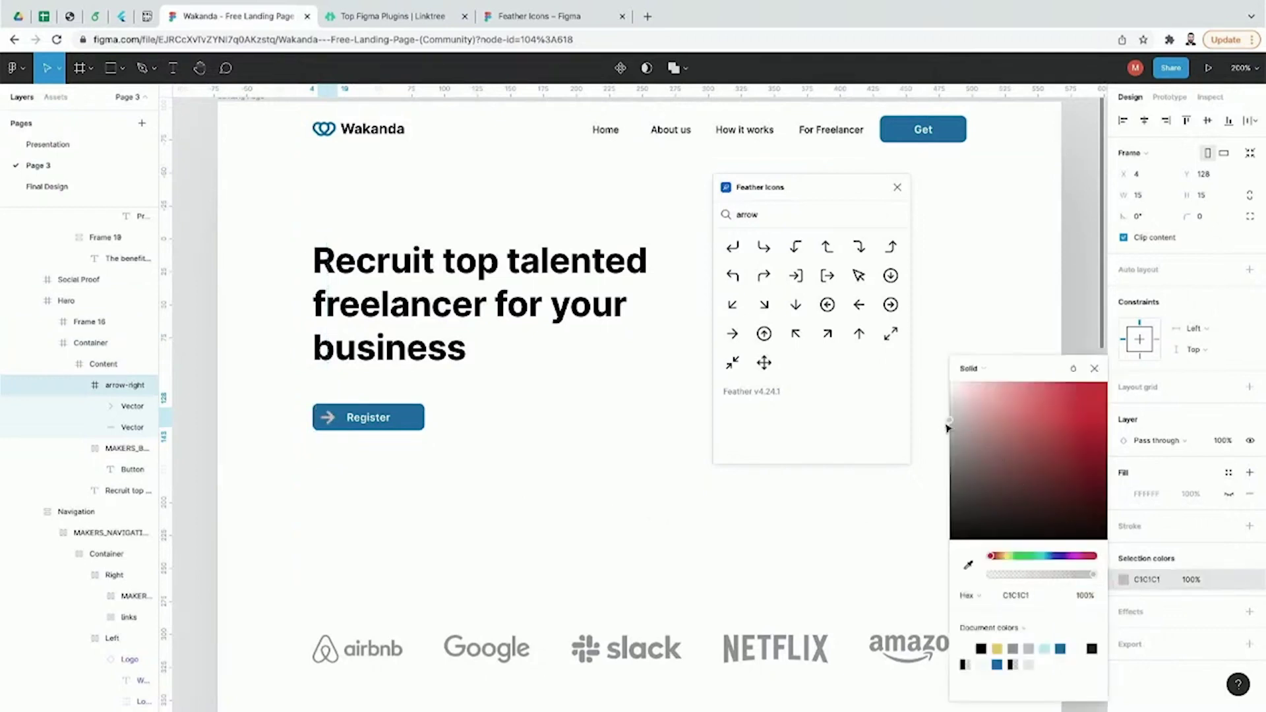
click(212, 492)
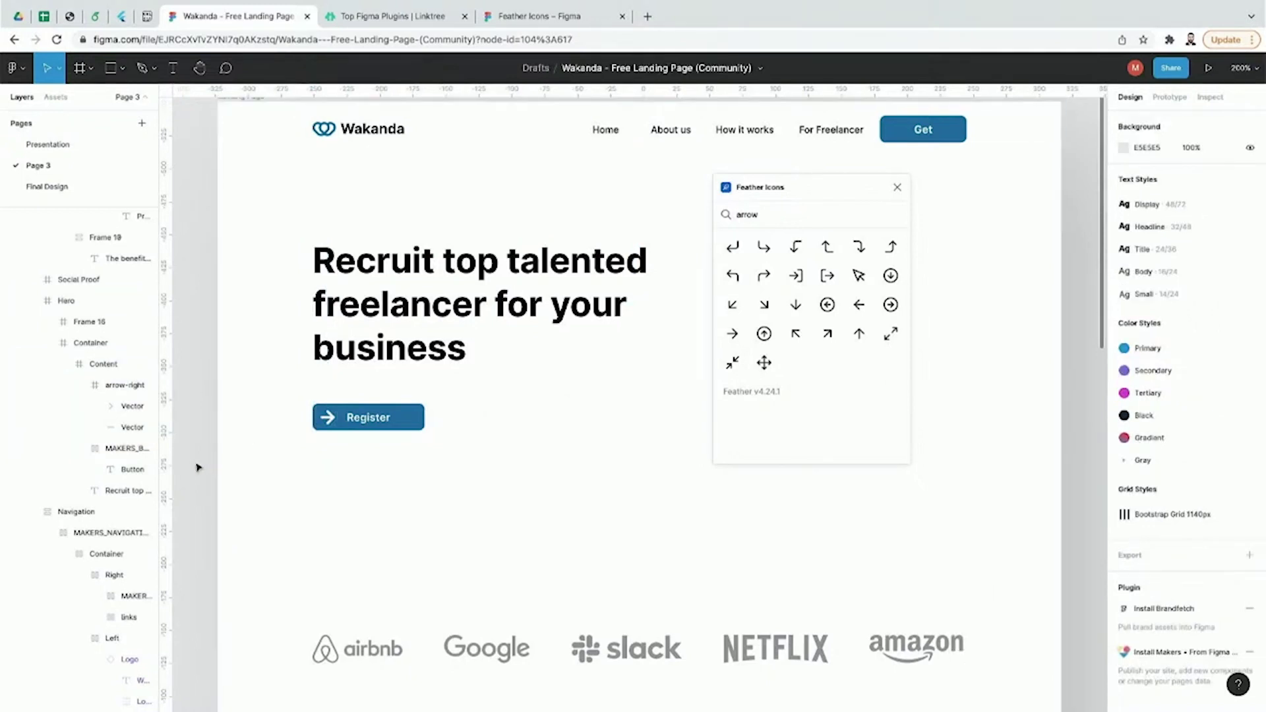
Step: Clear the 'arrow' search in Feather Icons and close the plugin window
double_click(812, 216)
key(BackSpace)
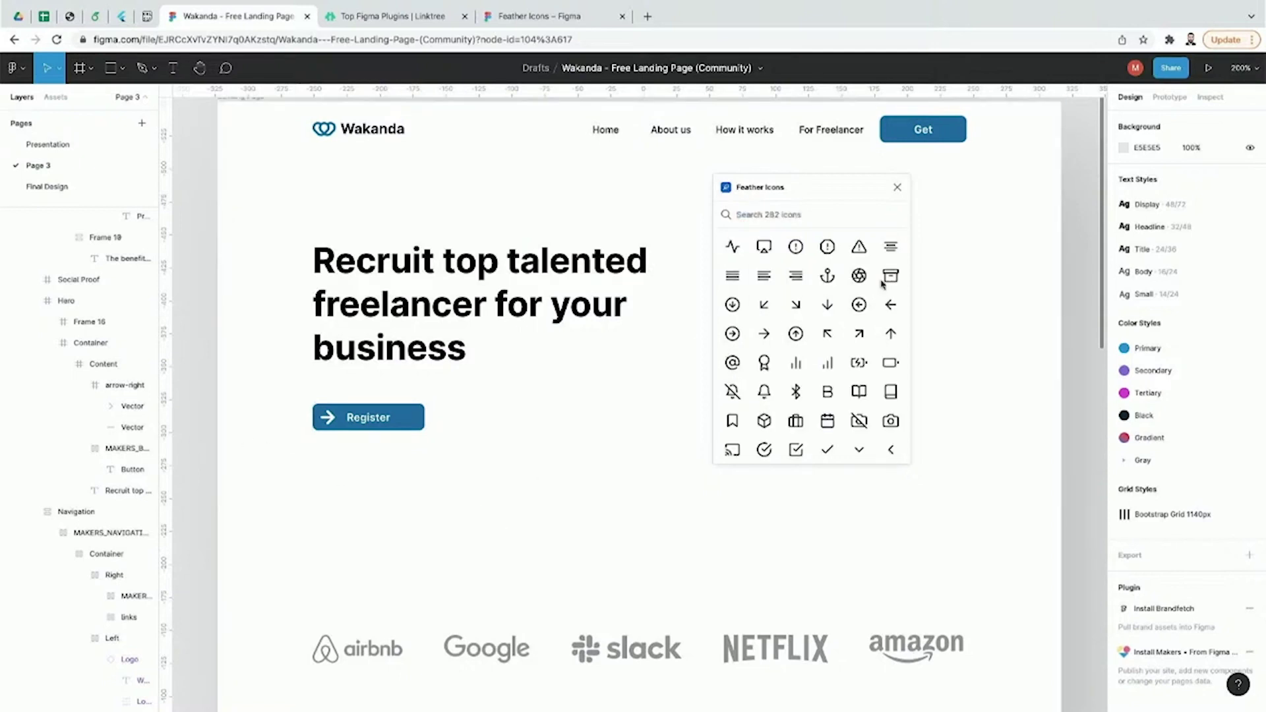
click(898, 187)
Step: Open the Lorem ipsum plugin page from the Linktree list, close the Feather Icons tab, and return to Wakanda
click(418, 19)
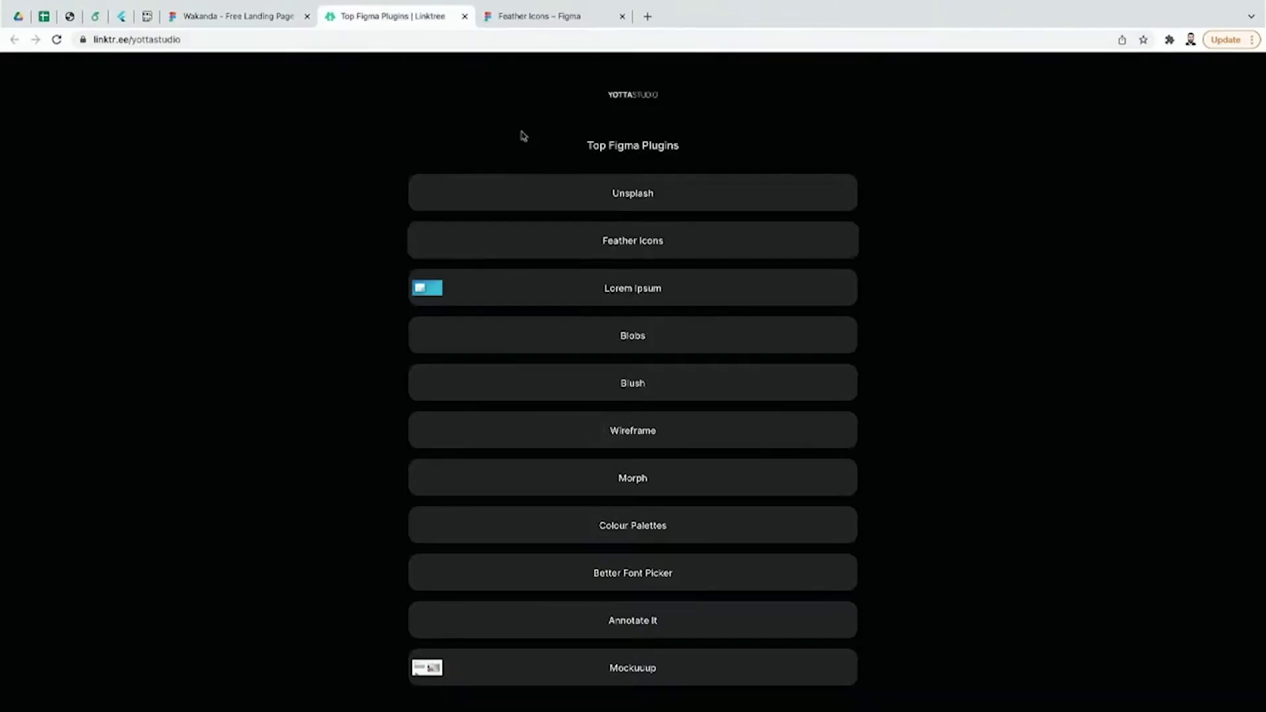
click(589, 296)
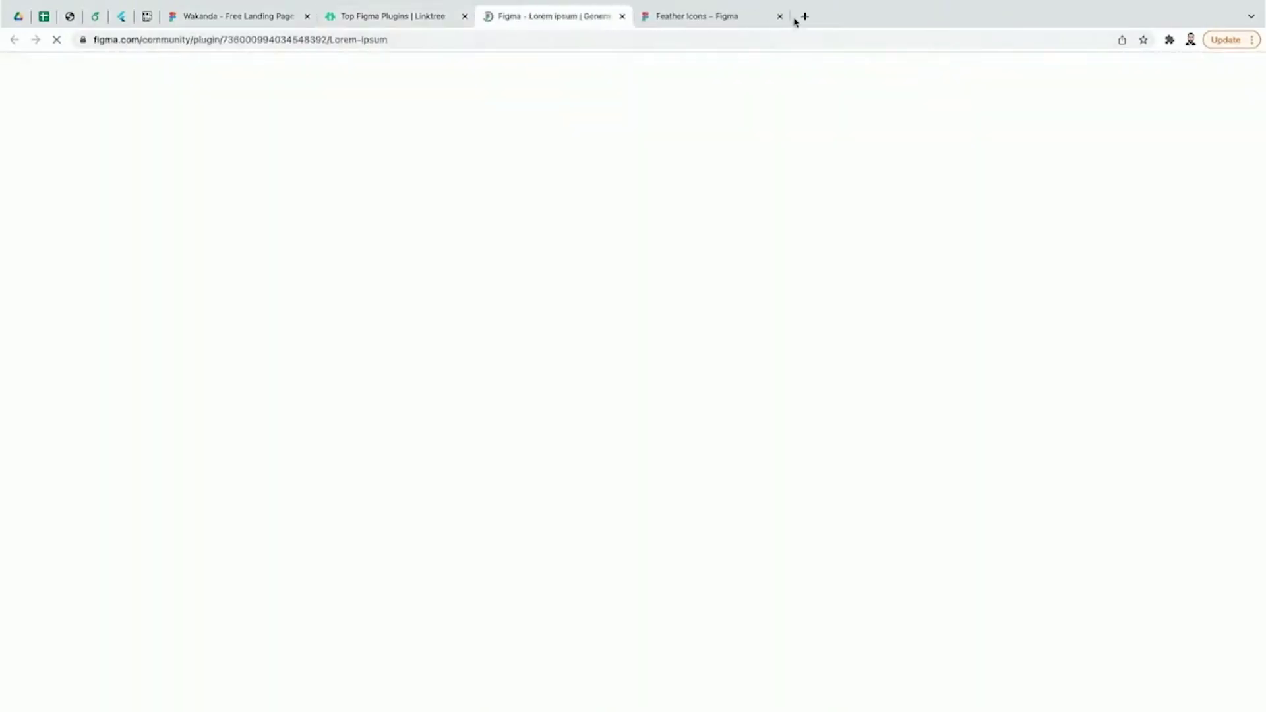
click(779, 16)
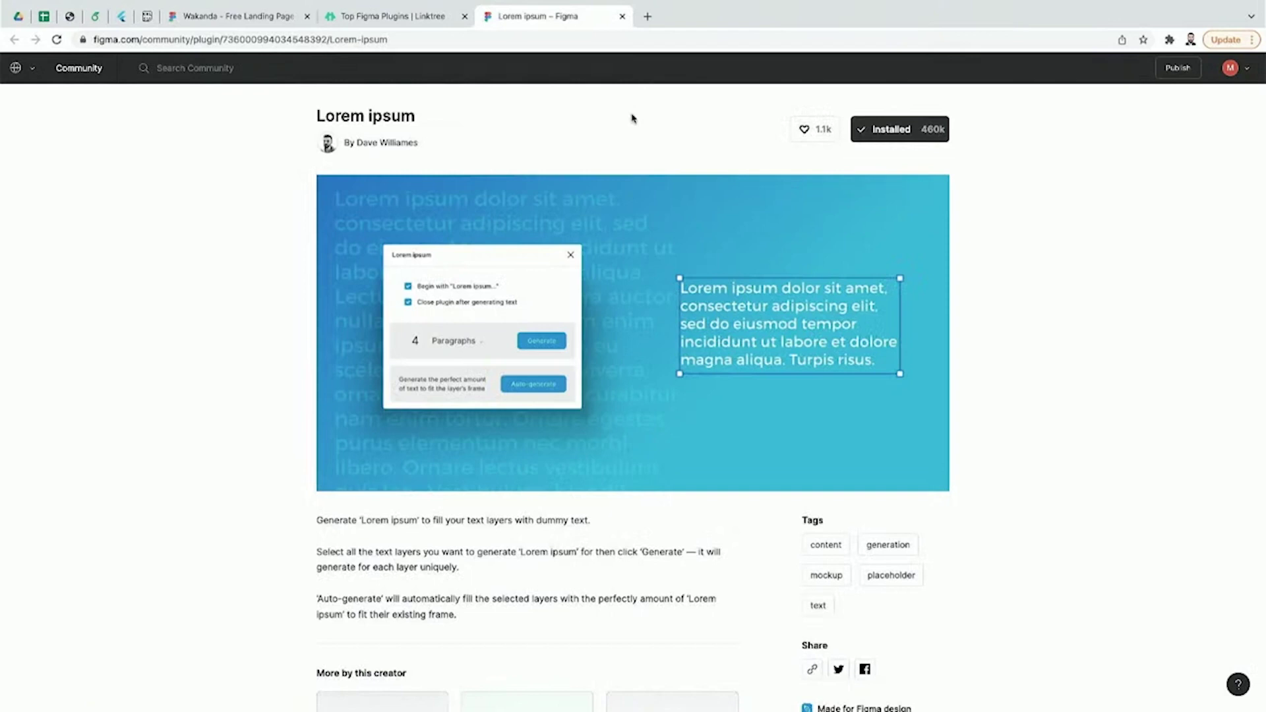
click(420, 27)
click(278, 23)
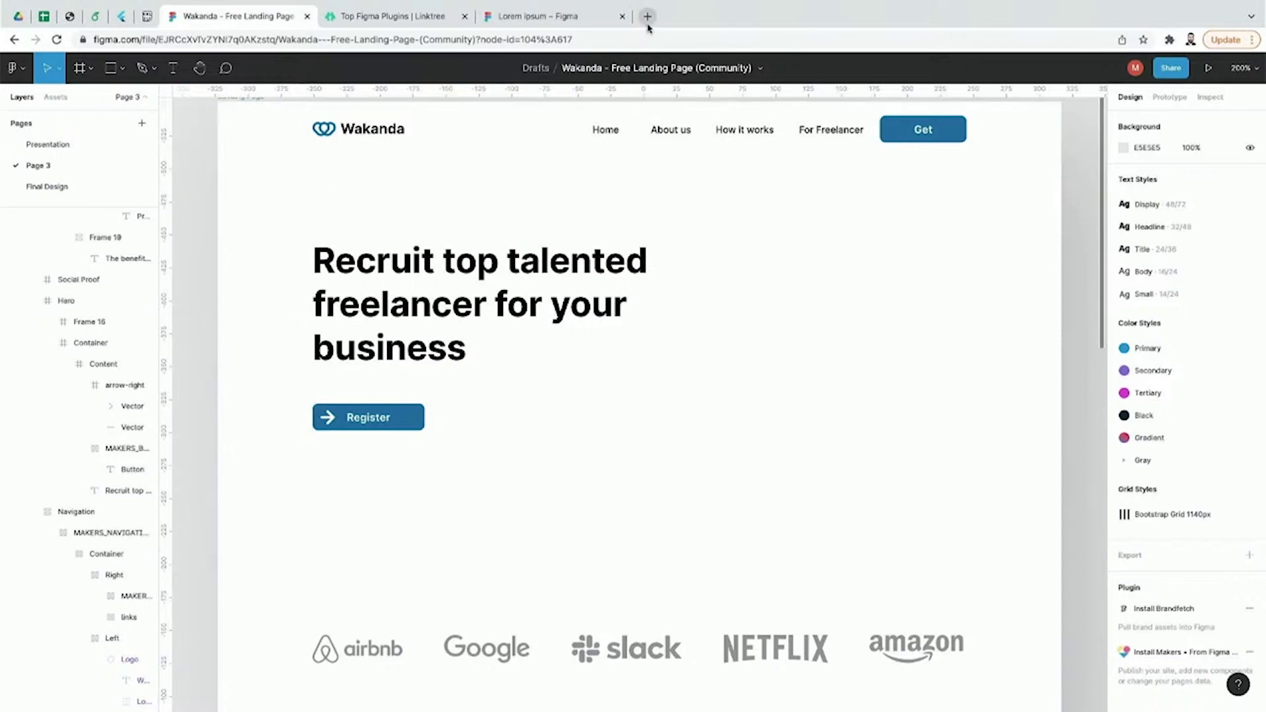
Step: Move the Register button further down in the hero
click(361, 417)
double_click(362, 417)
double_click(361, 418)
double_click(362, 419)
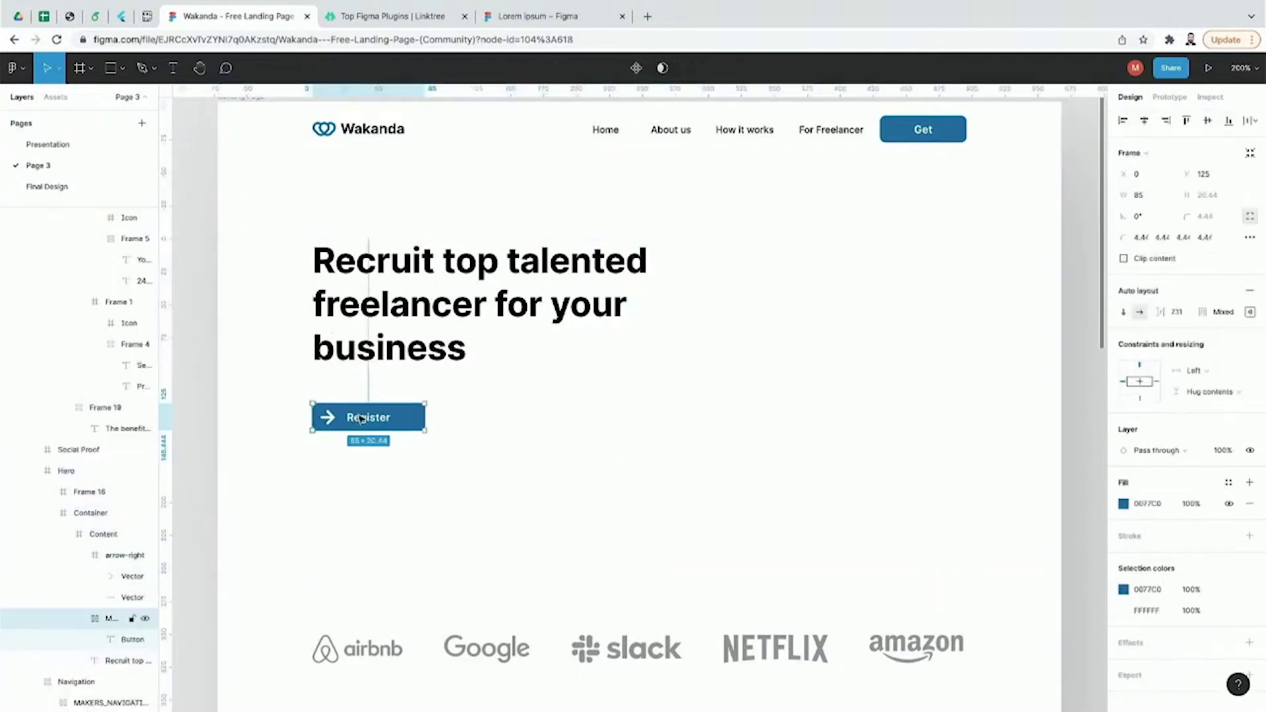
drag(362, 417, 360, 499)
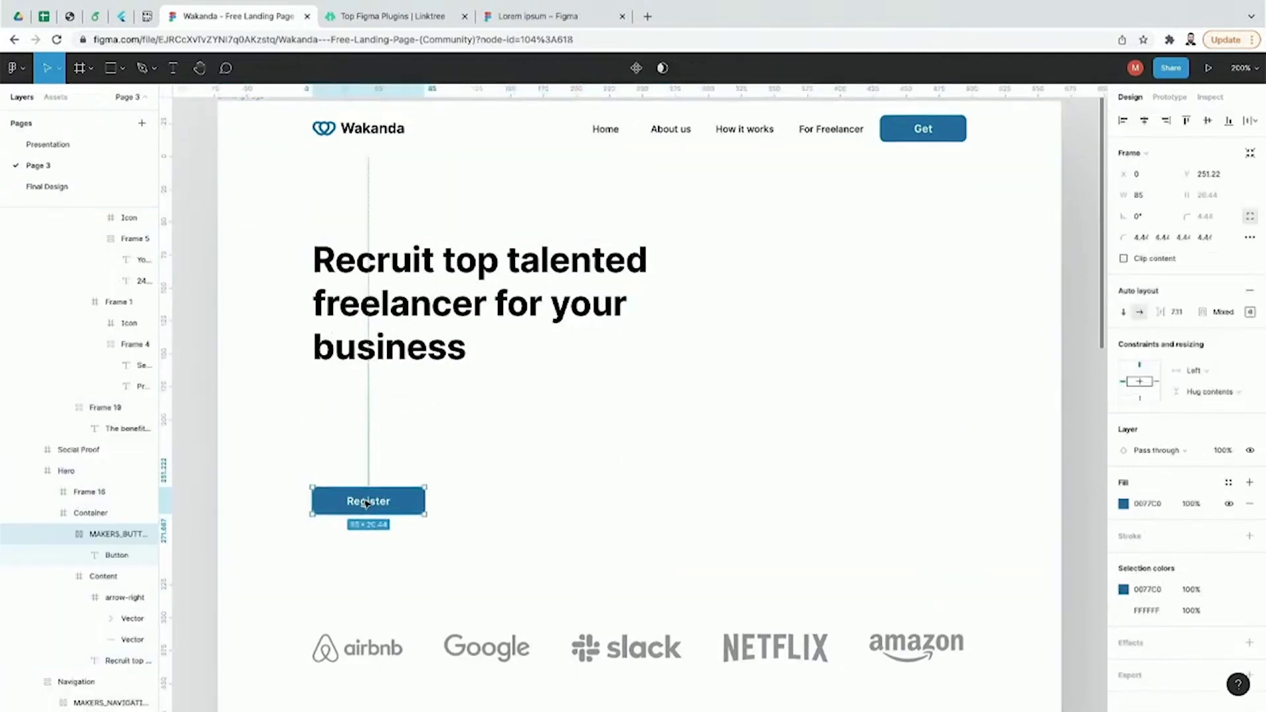
scroll(367, 504, down, 10)
scroll(367, 504, up, 5)
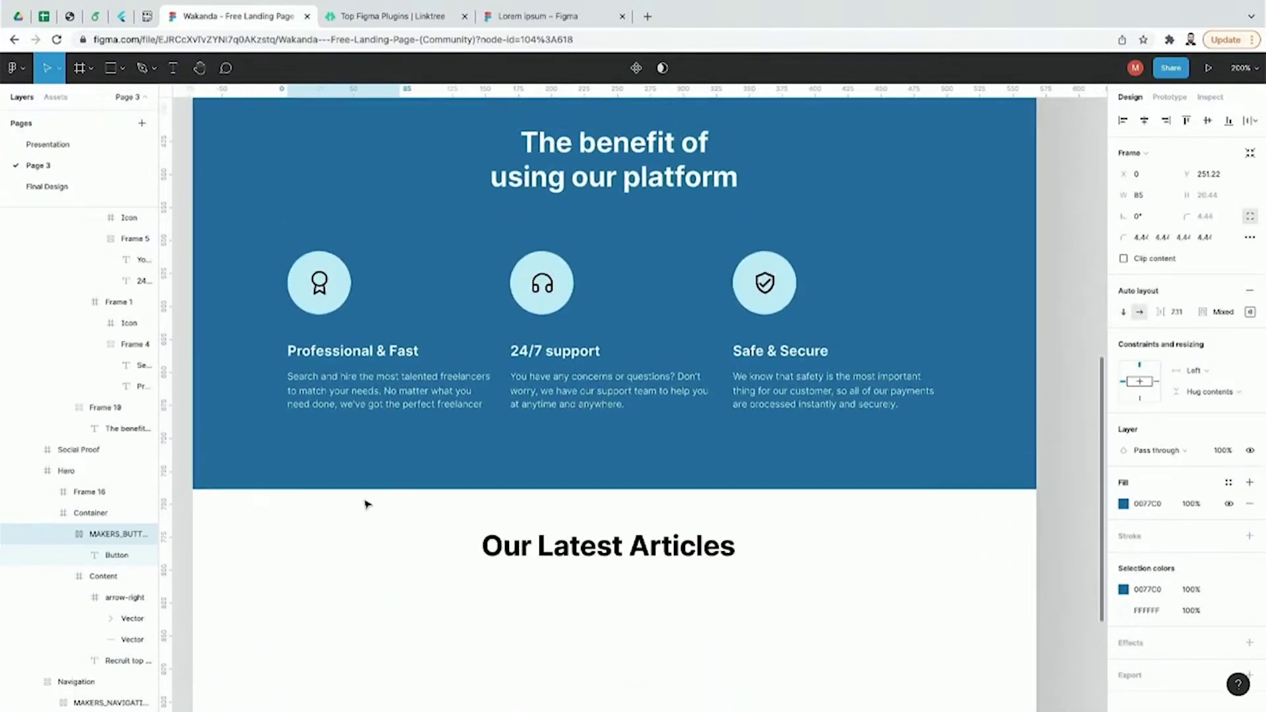
Step: Paste a copy of the Professional & Fast description text under the hero headline
click(362, 542)
double_click(361, 542)
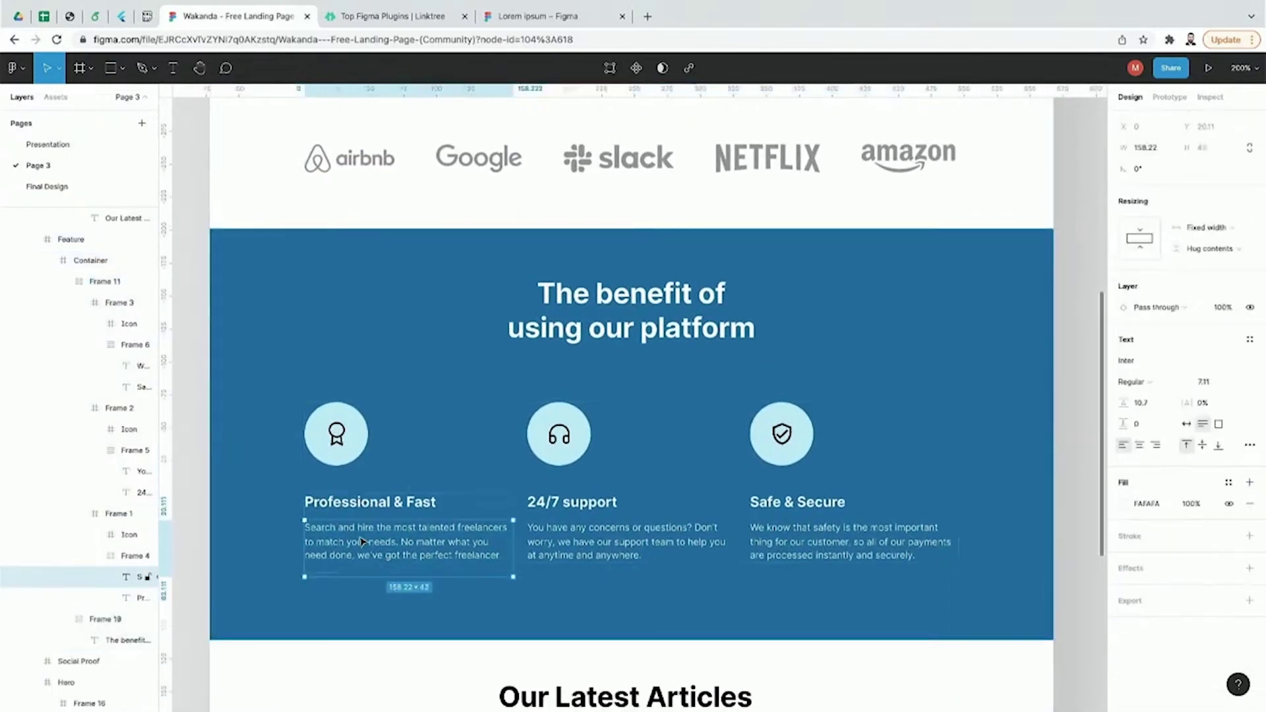
scroll(362, 542, up, 5)
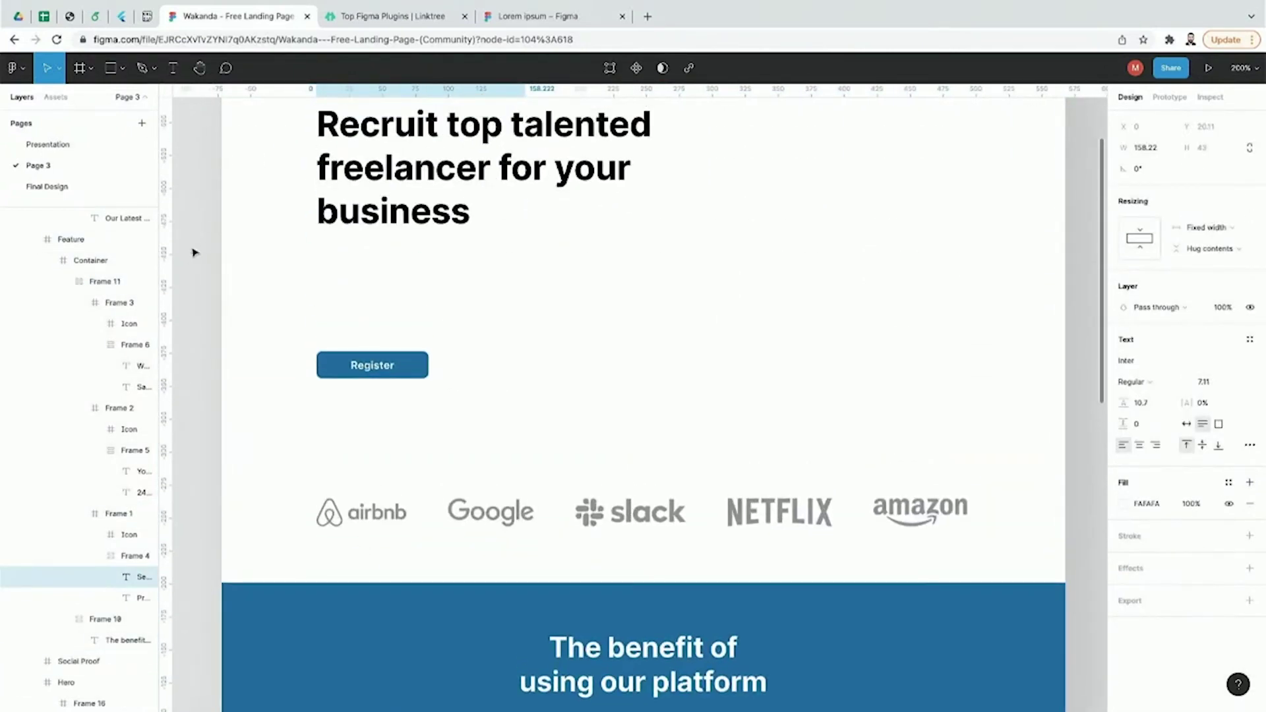
click(194, 253)
key(ctrl+v)
drag(557, 404, 554, 350)
Step: Colour the pasted text black (000000) from the headline, align it left, and empty its text
click(1125, 531)
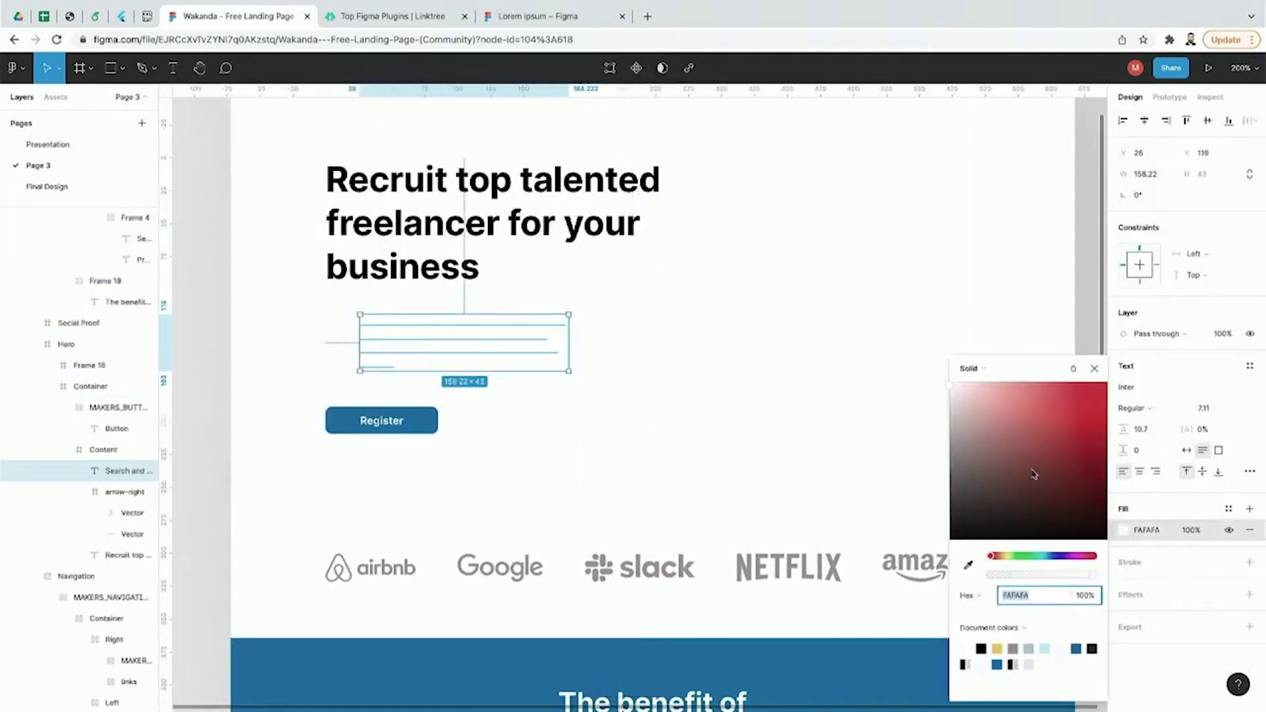
drag(1033, 474, 950, 510)
click(968, 566)
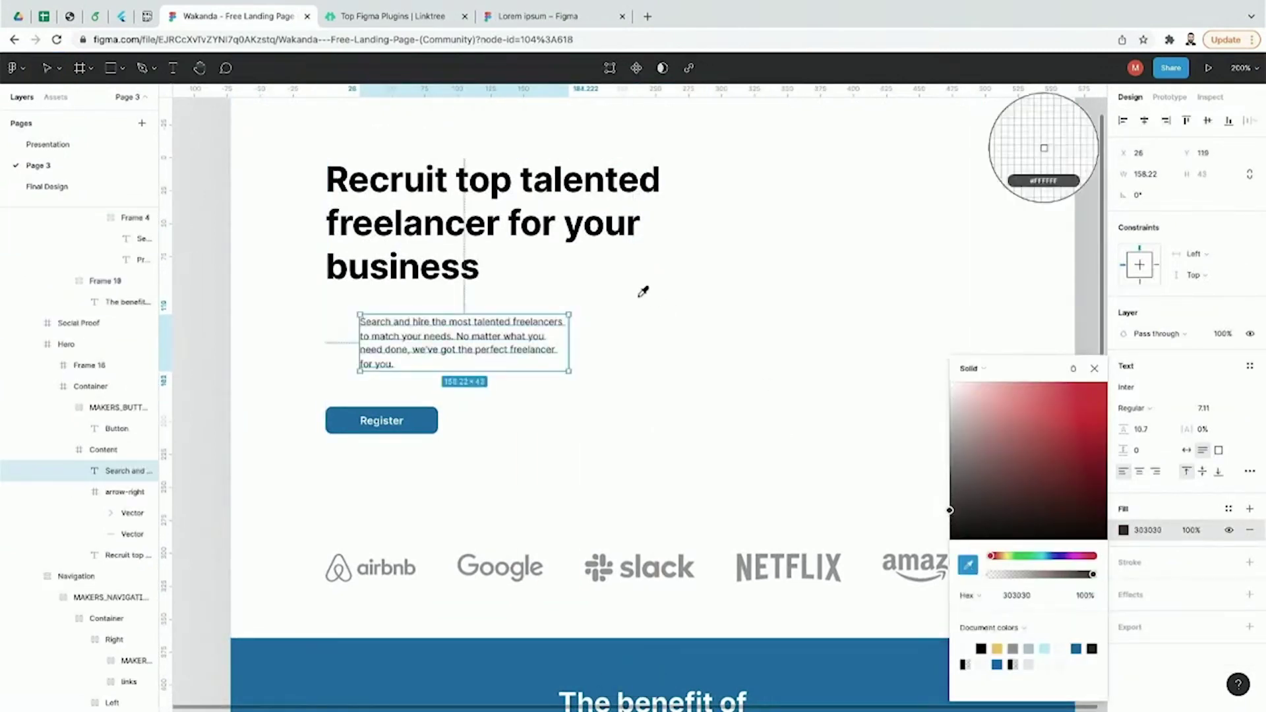
click(568, 182)
drag(491, 344, 453, 345)
key(Return)
key(BackSpace)
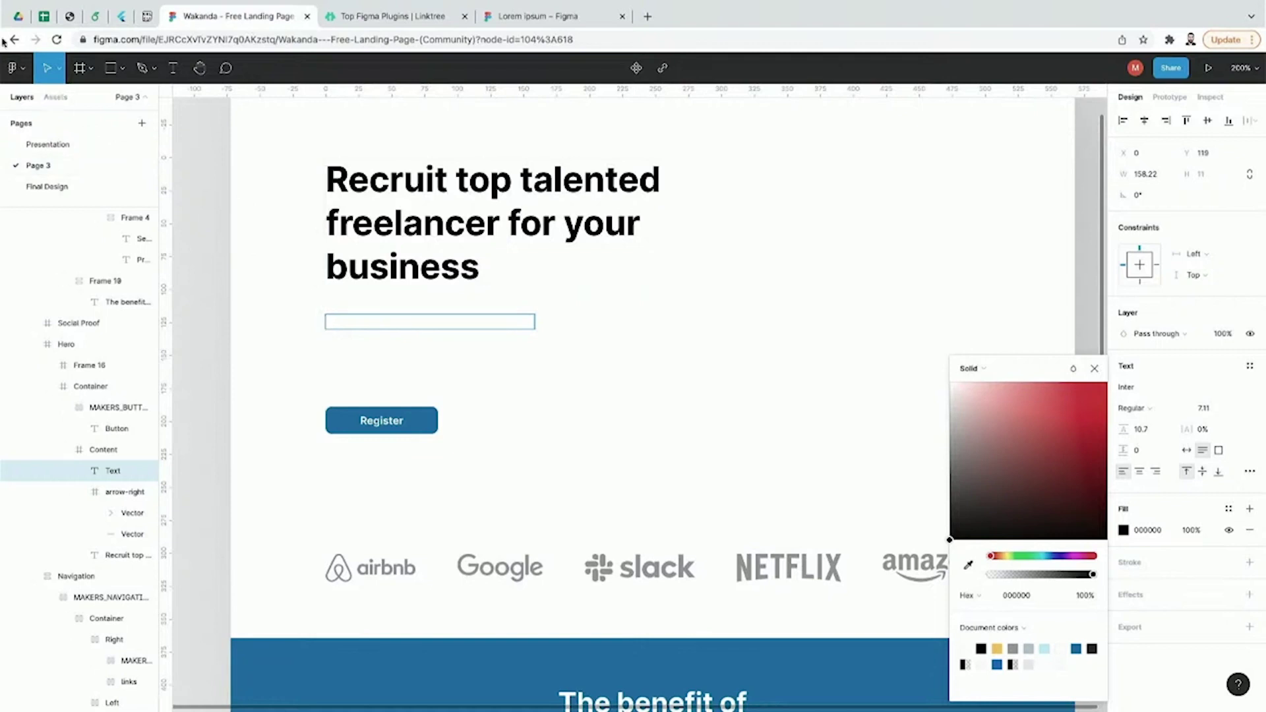
click(14, 68)
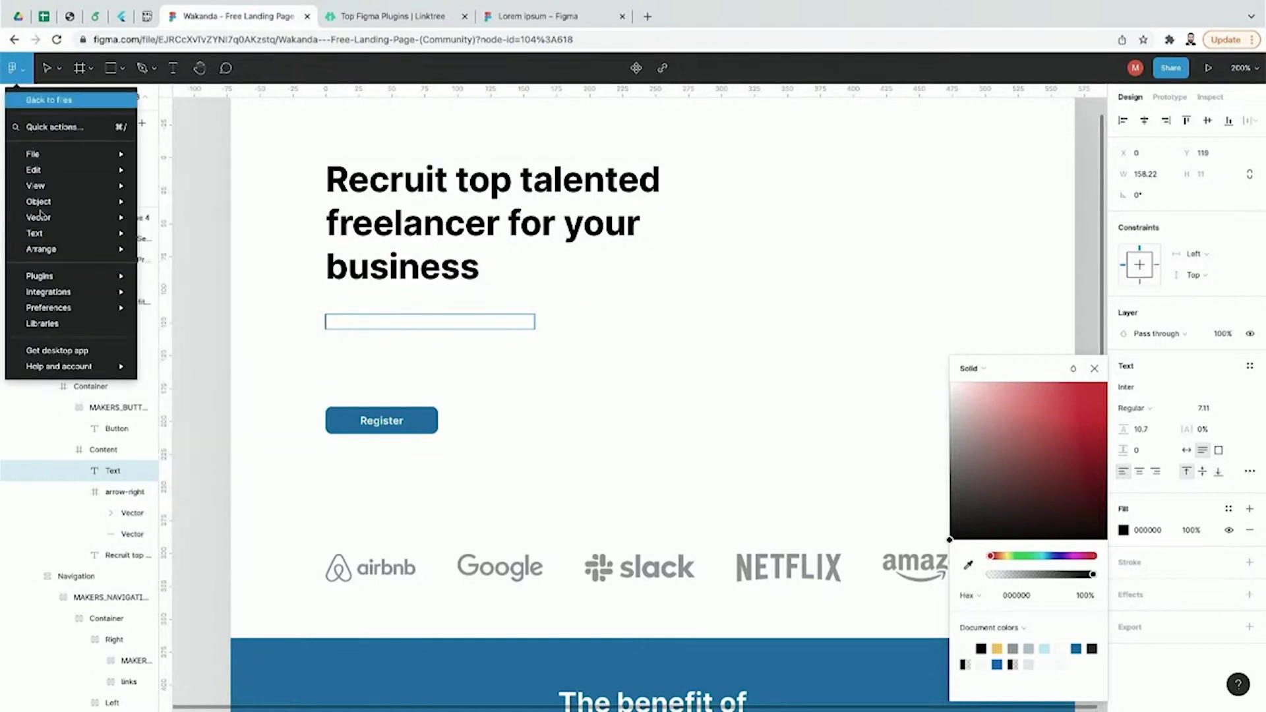
Step: Generate five lorem ipsum sentences into the empty hero text box with the Lorem ipsum plugin
mouse_move(59, 277)
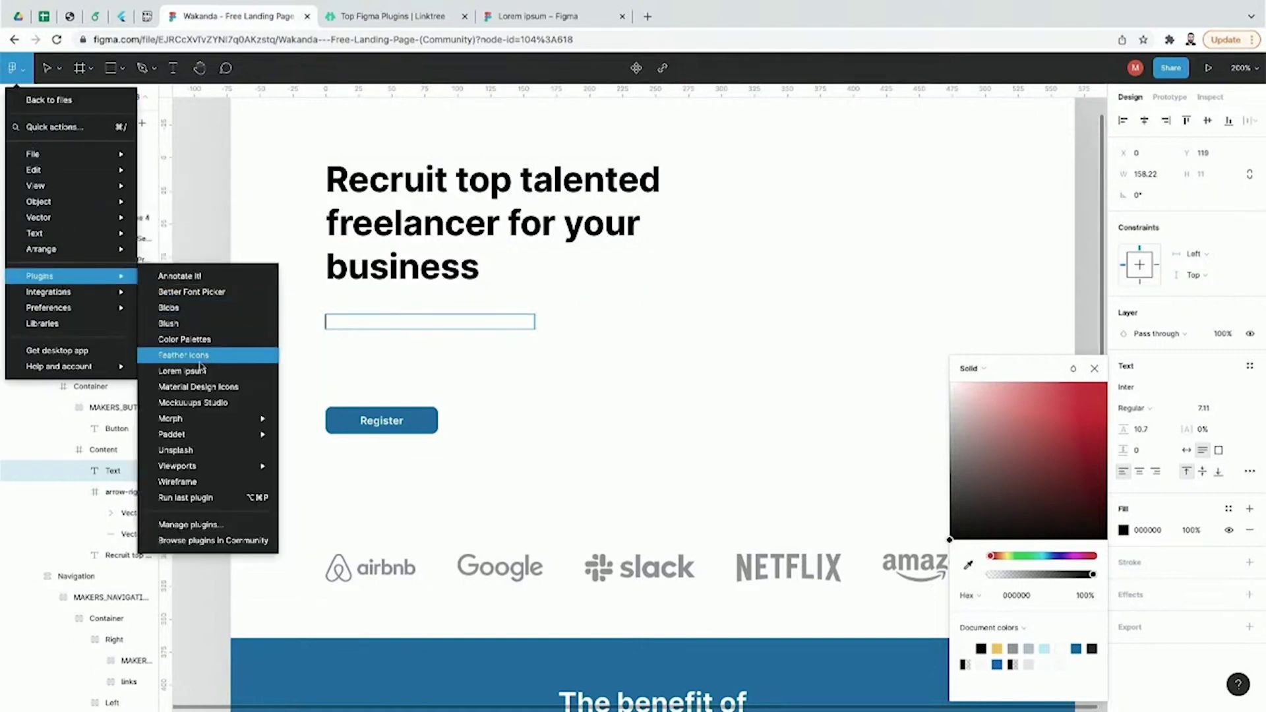
click(197, 371)
drag(440, 225, 598, 177)
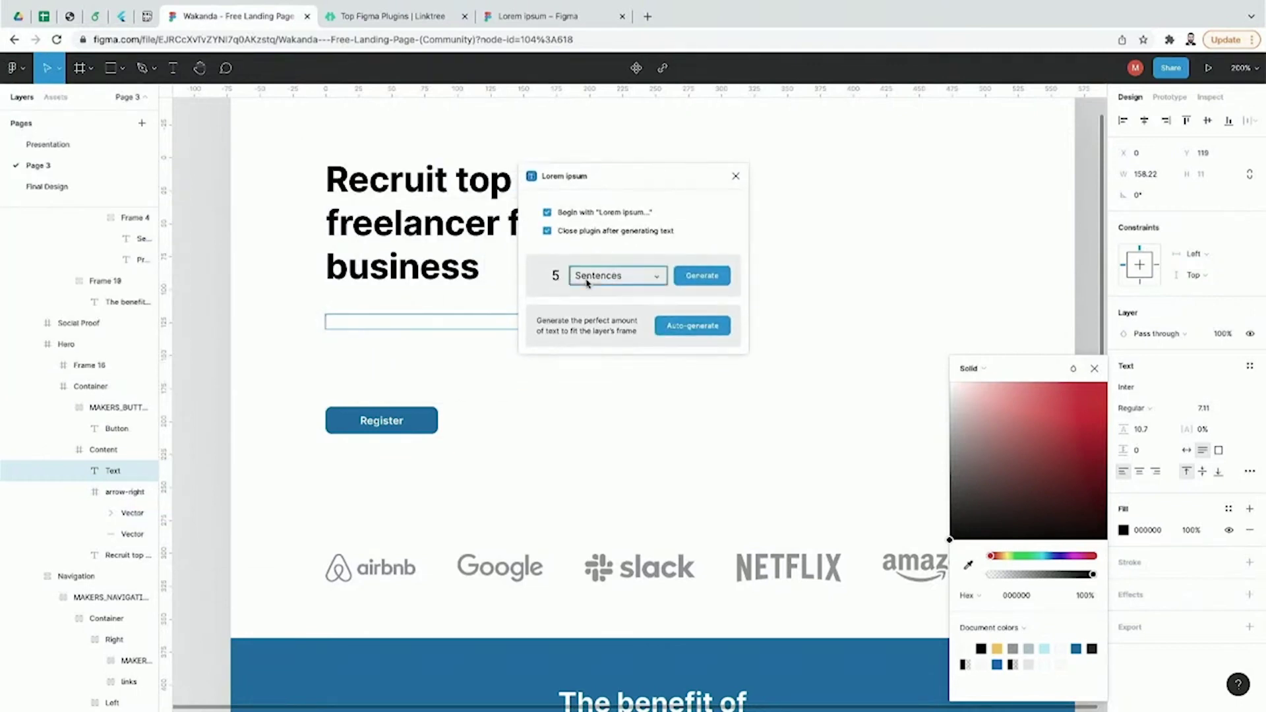
click(588, 279)
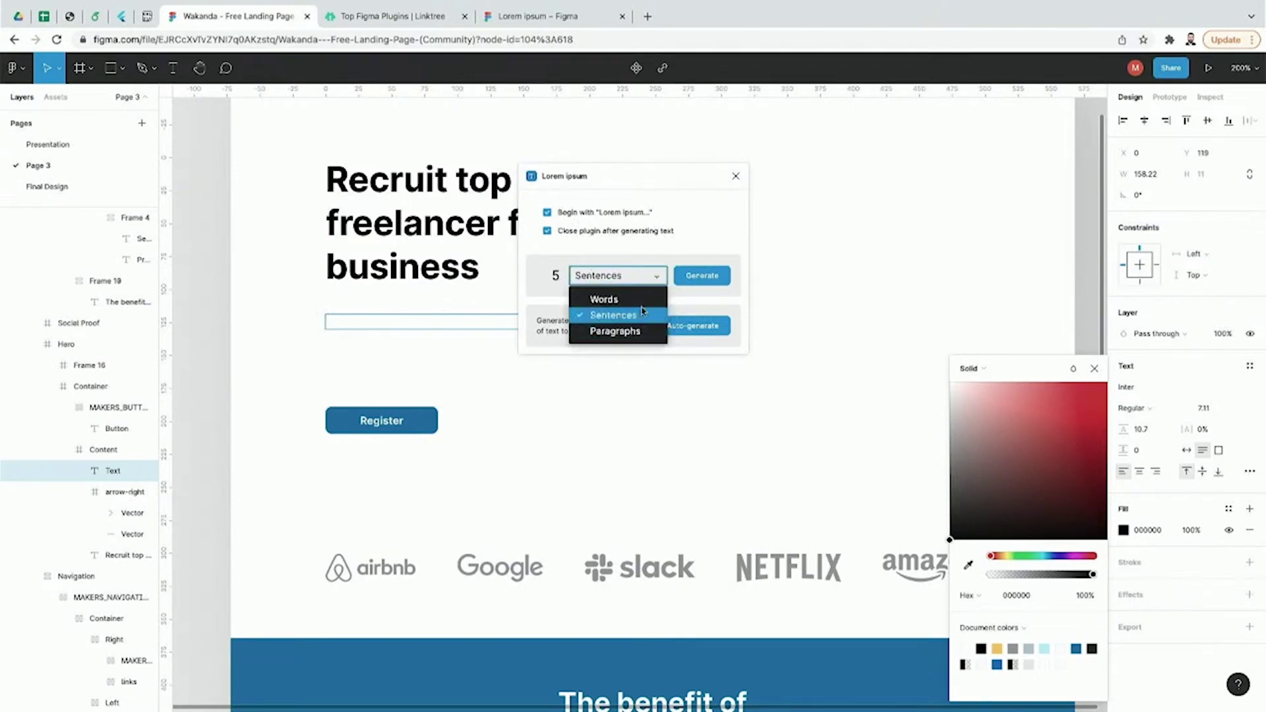
click(686, 275)
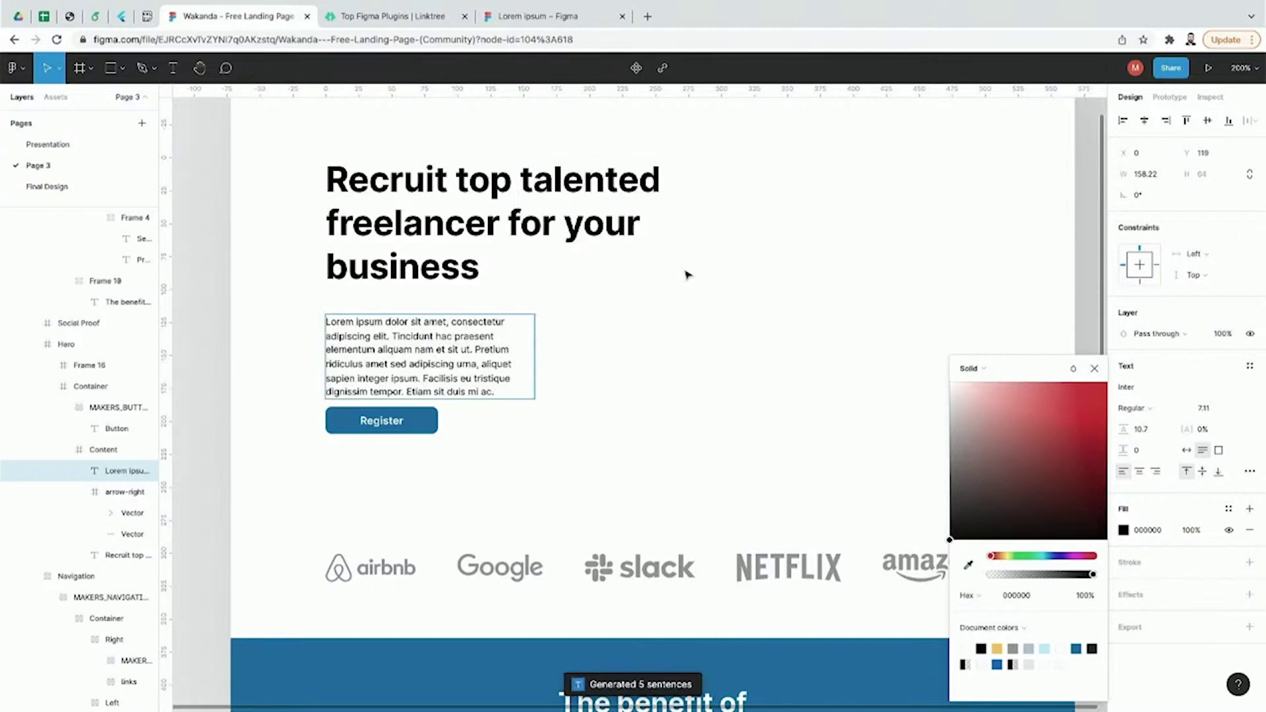
key(Escape)
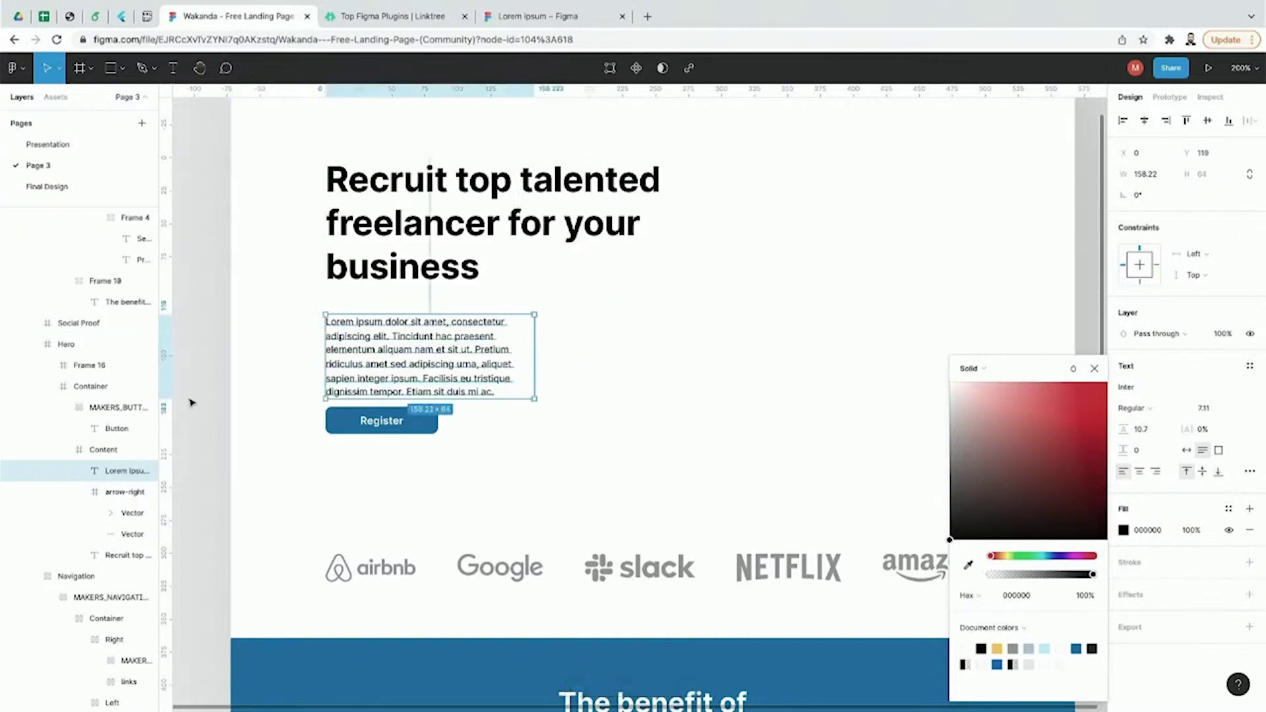
click(191, 402)
Step: Move the lorem ipsum paragraph up closer to the headline, then show the Top Figma Plugins page
click(368, 370)
click(369, 371)
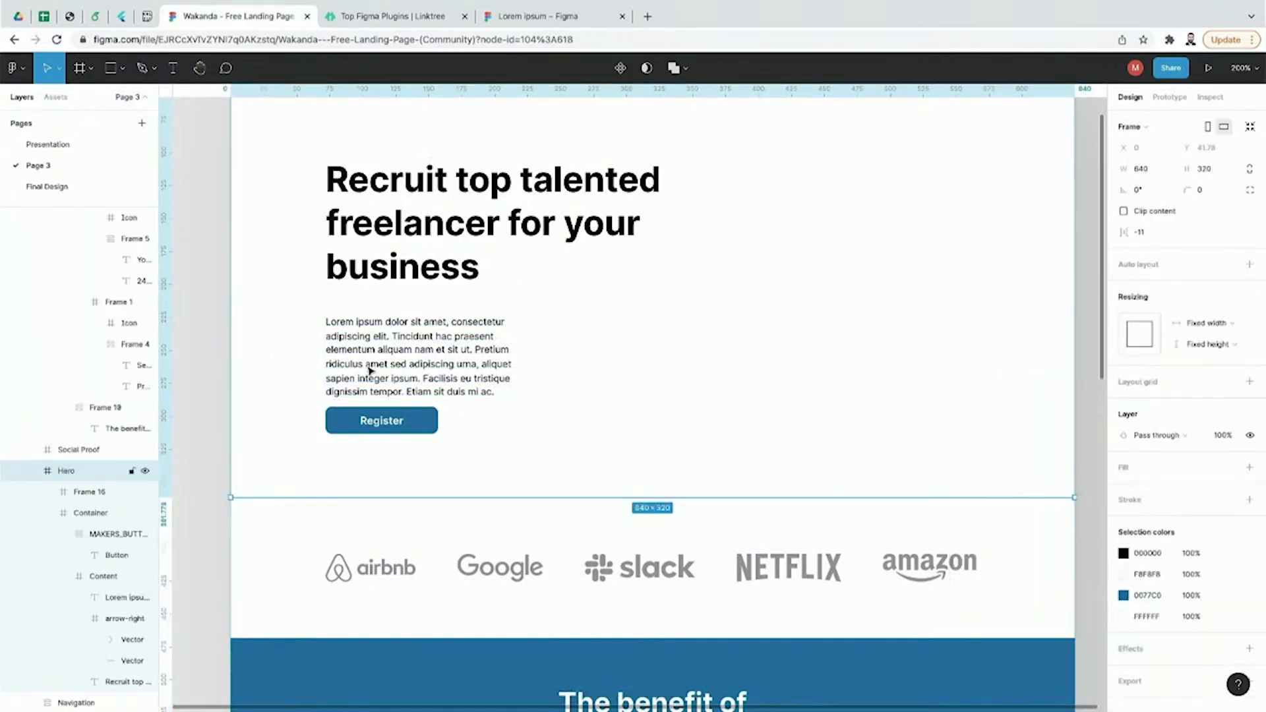
click(370, 371)
click(374, 365)
drag(373, 365, 376, 359)
click(238, 387)
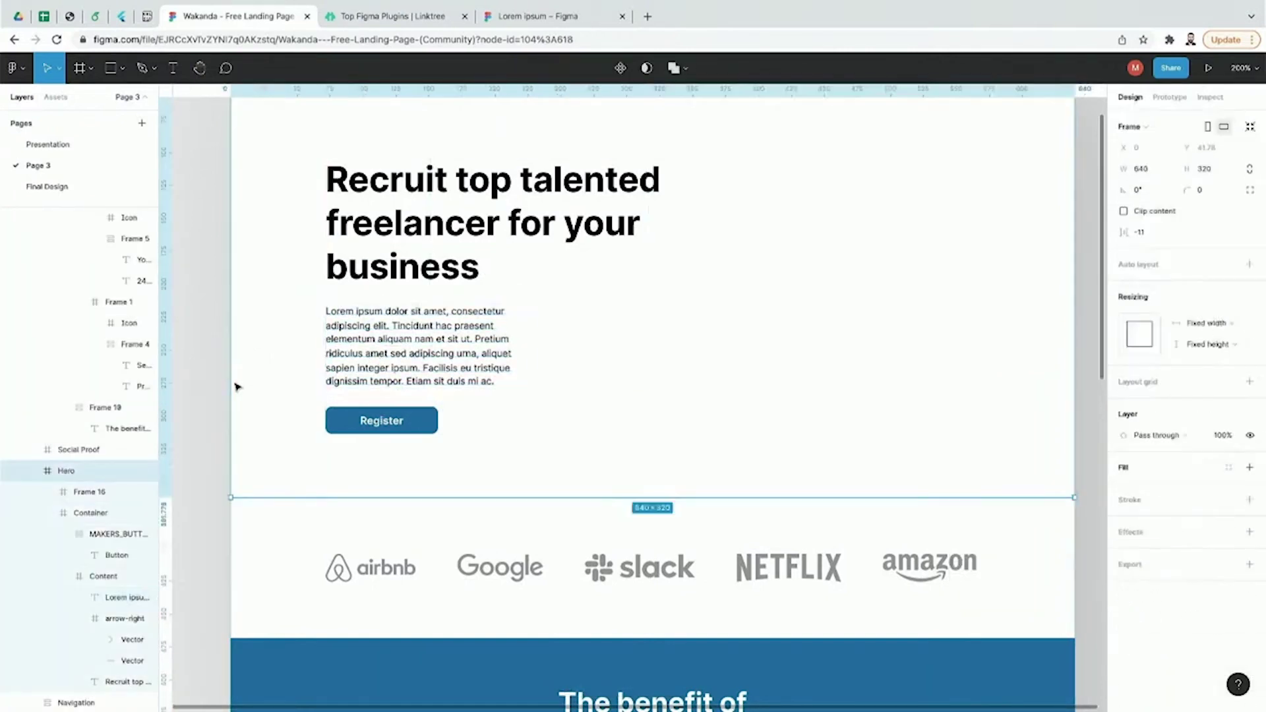
click(400, 15)
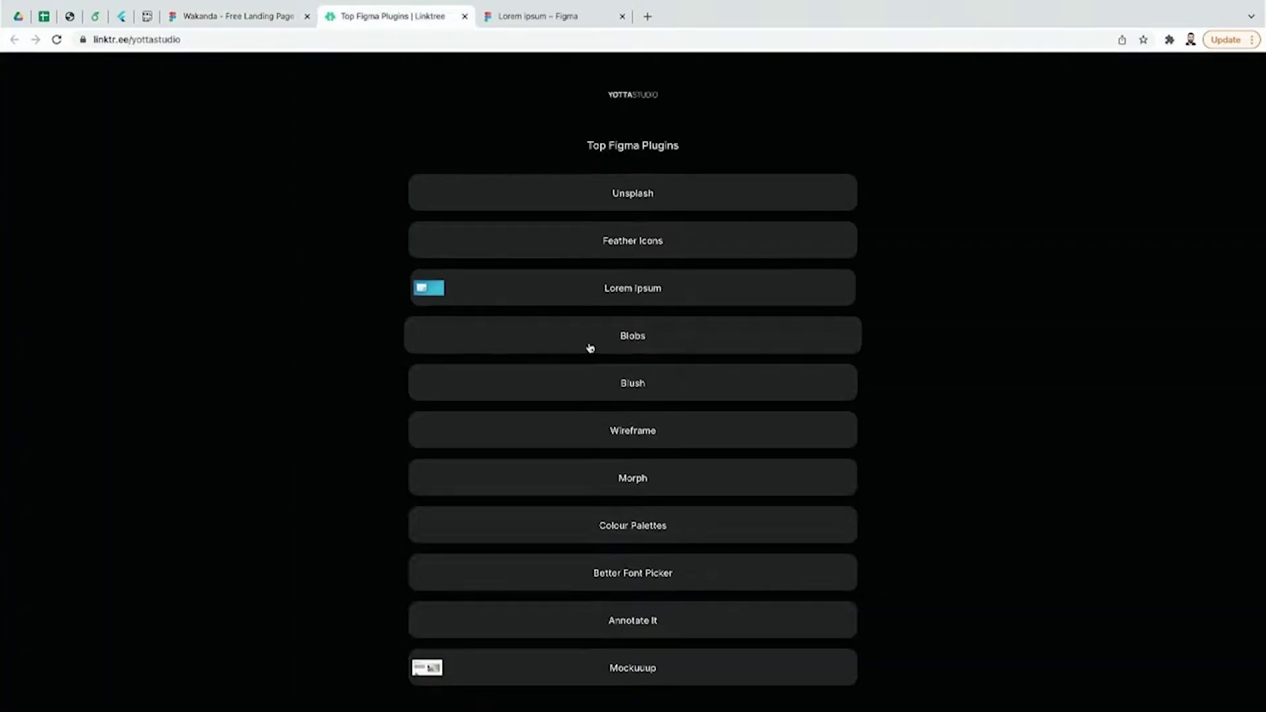
Step: Open the installed Blobs plugin page from Linktree, then return to the Wakanda file
click(620, 346)
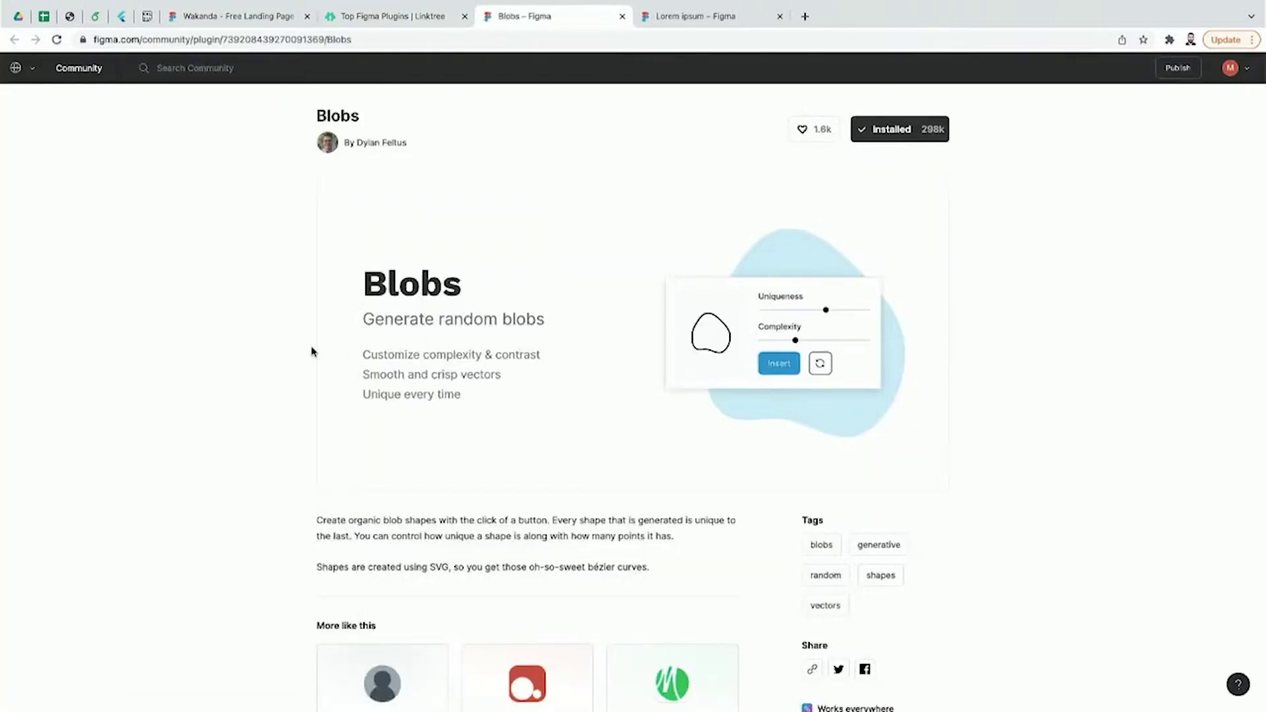
click(398, 21)
click(295, 21)
click(195, 330)
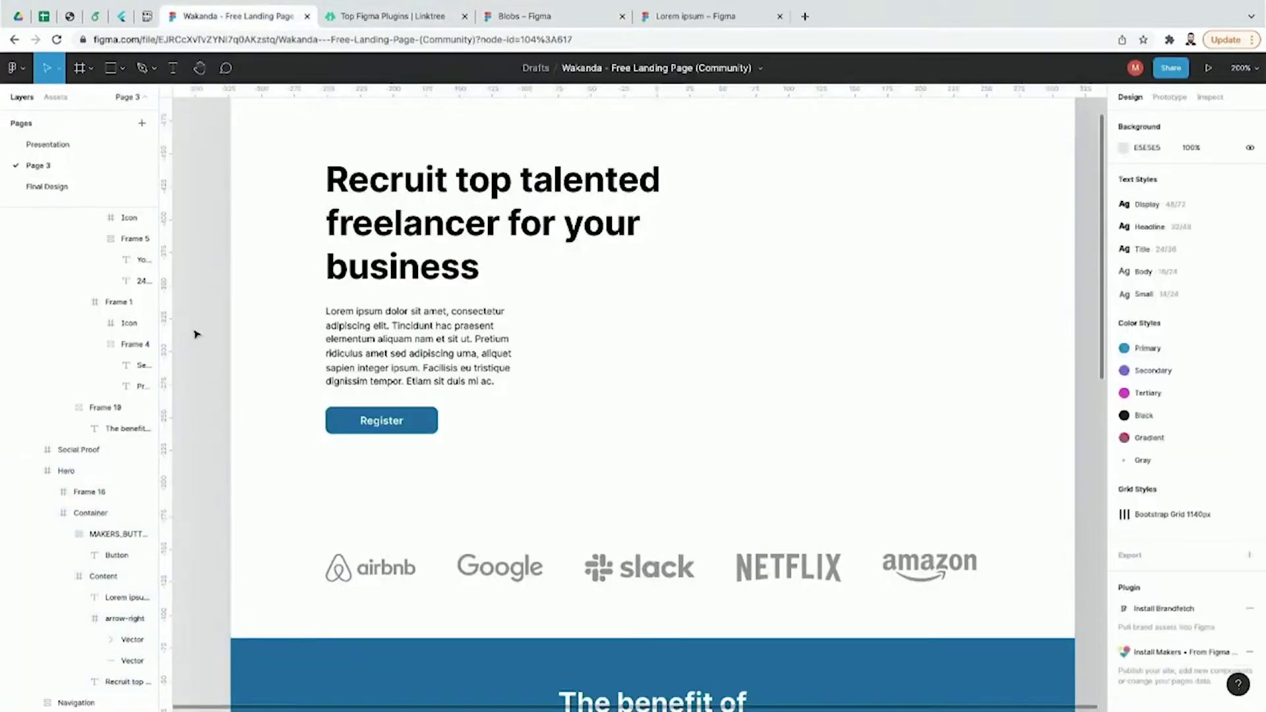
Step: Widen the lorem ipsum paragraph so it reflows to four lines
scroll(195, 330, up, 2)
click(446, 429)
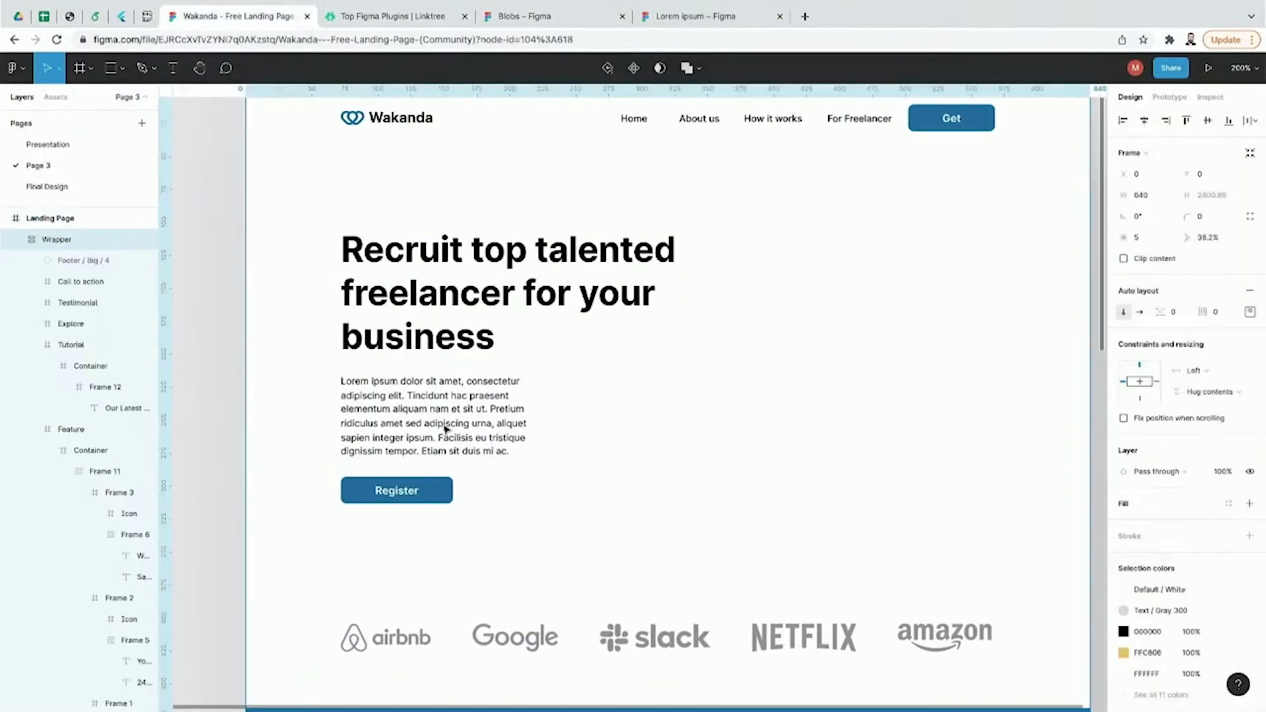
double_click(446, 429)
drag(551, 421, 655, 422)
click(231, 400)
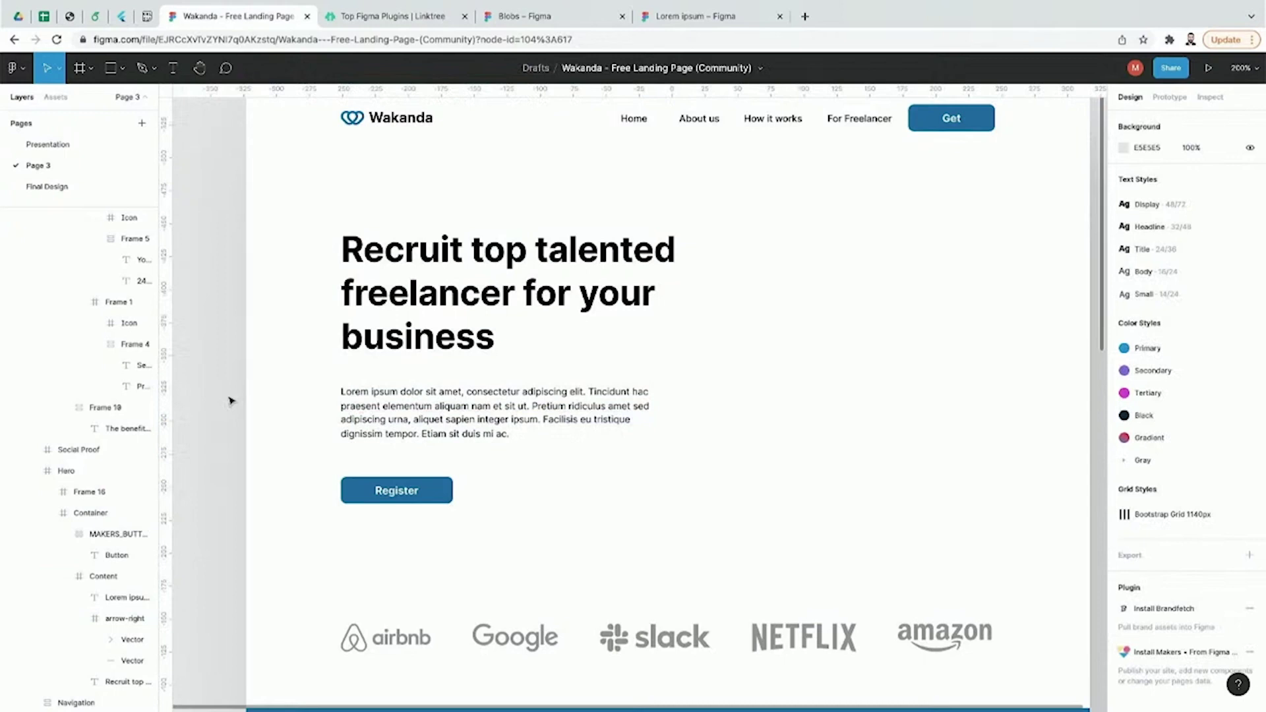
Step: Generate a blob with the Blobs plugin, tuning its complexity, and insert it into the hero
click(26, 76)
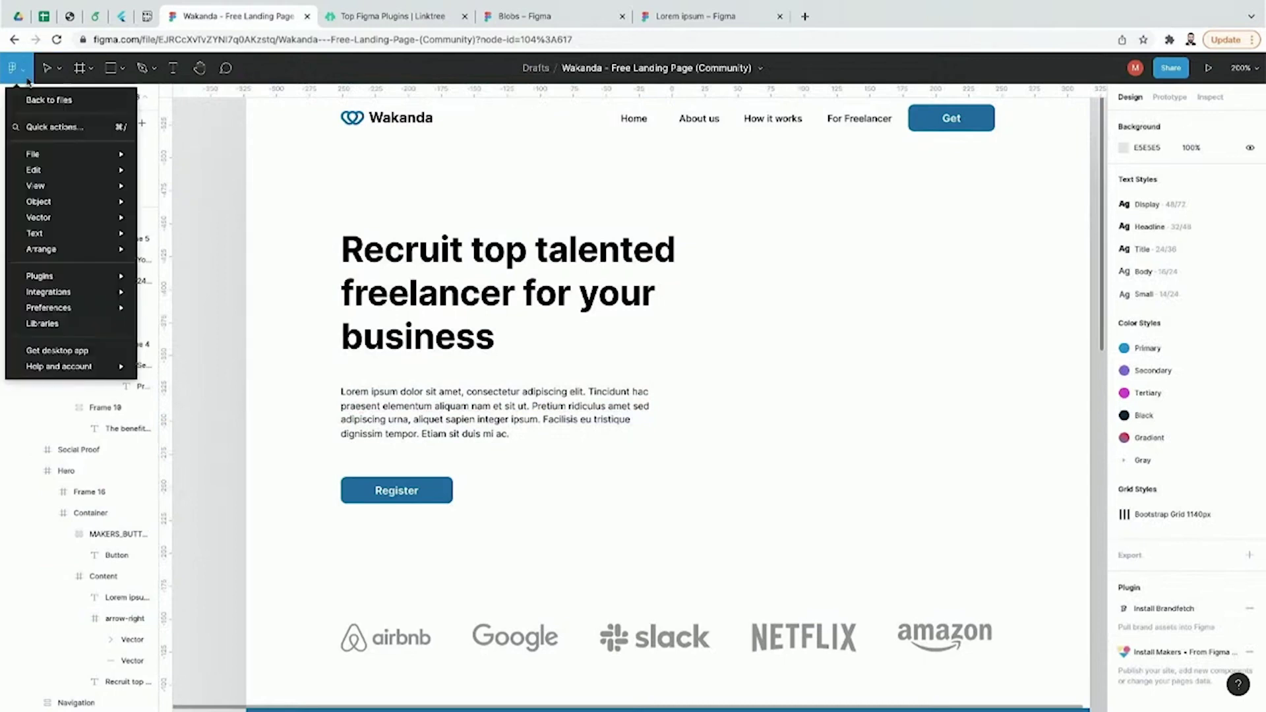
mouse_move(76, 277)
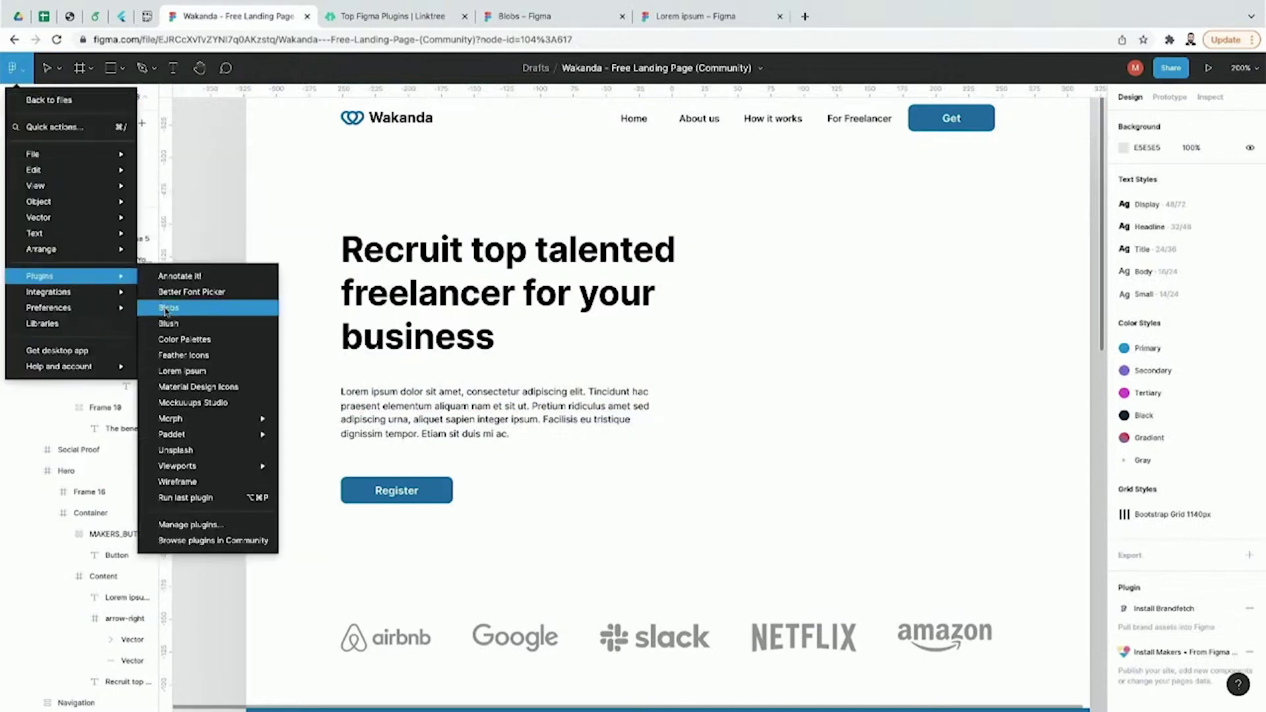
click(166, 309)
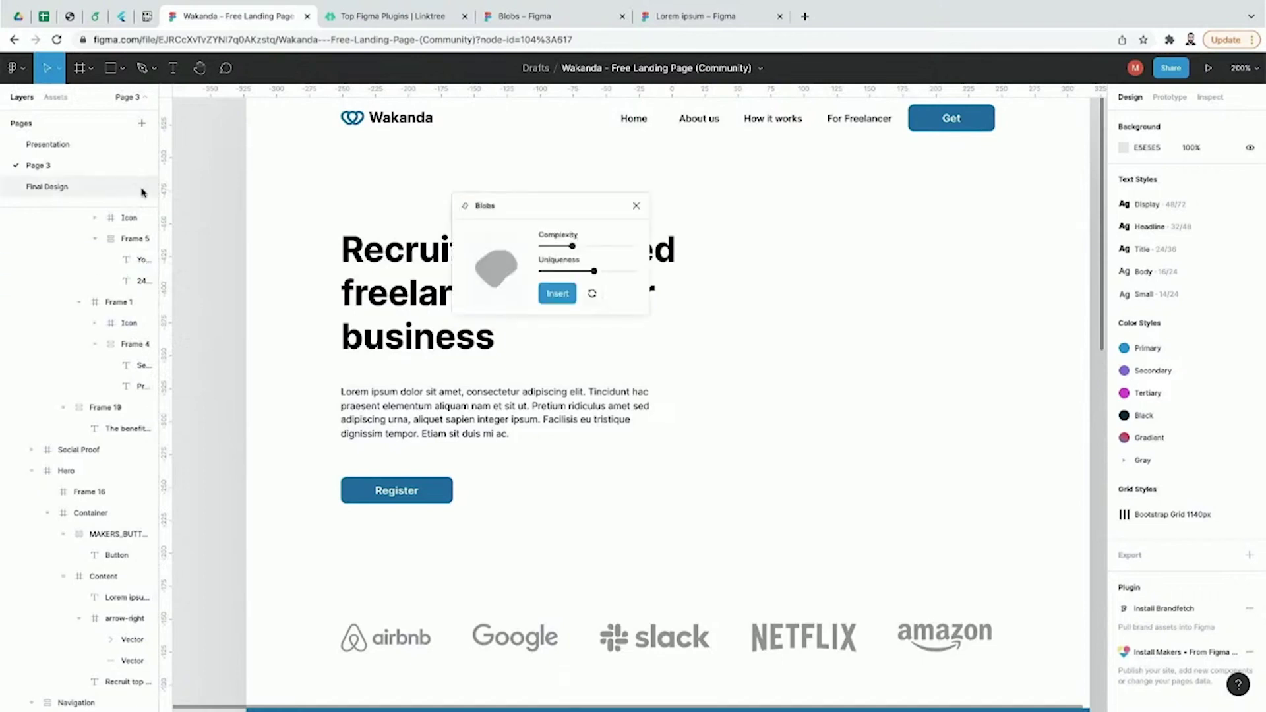
drag(504, 217, 548, 184)
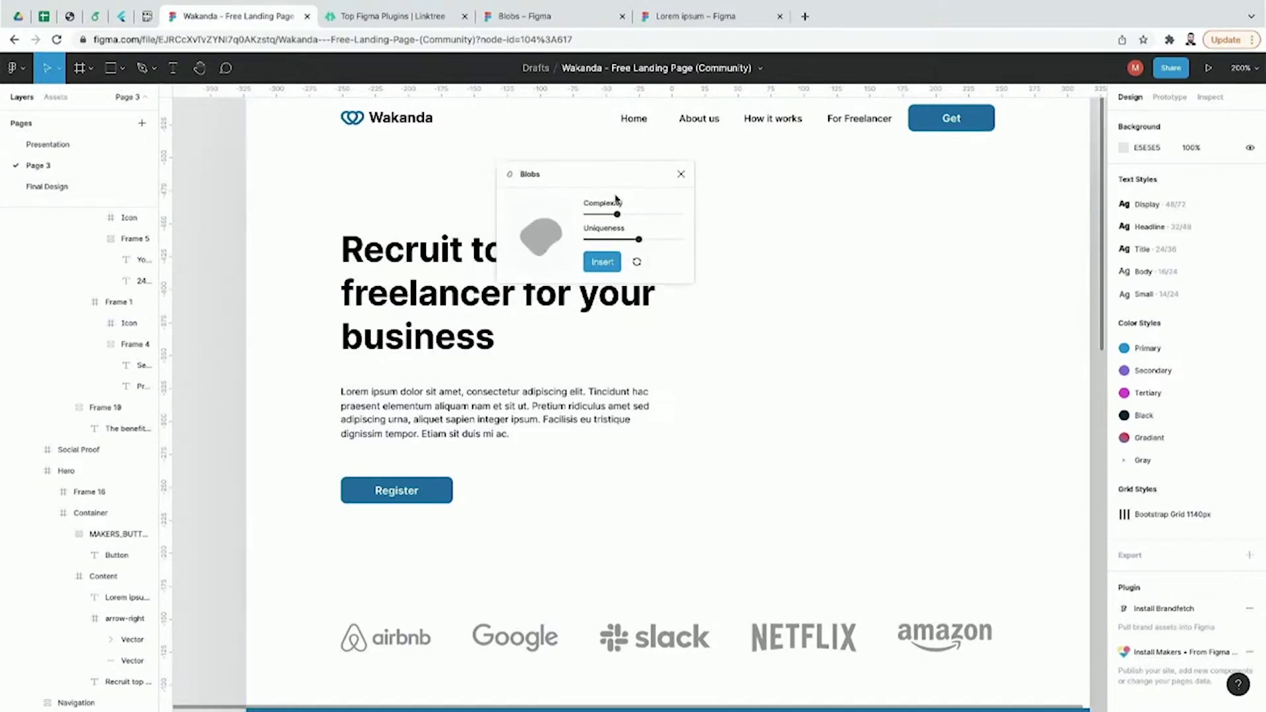
drag(595, 176, 680, 175)
drag(710, 219, 714, 219)
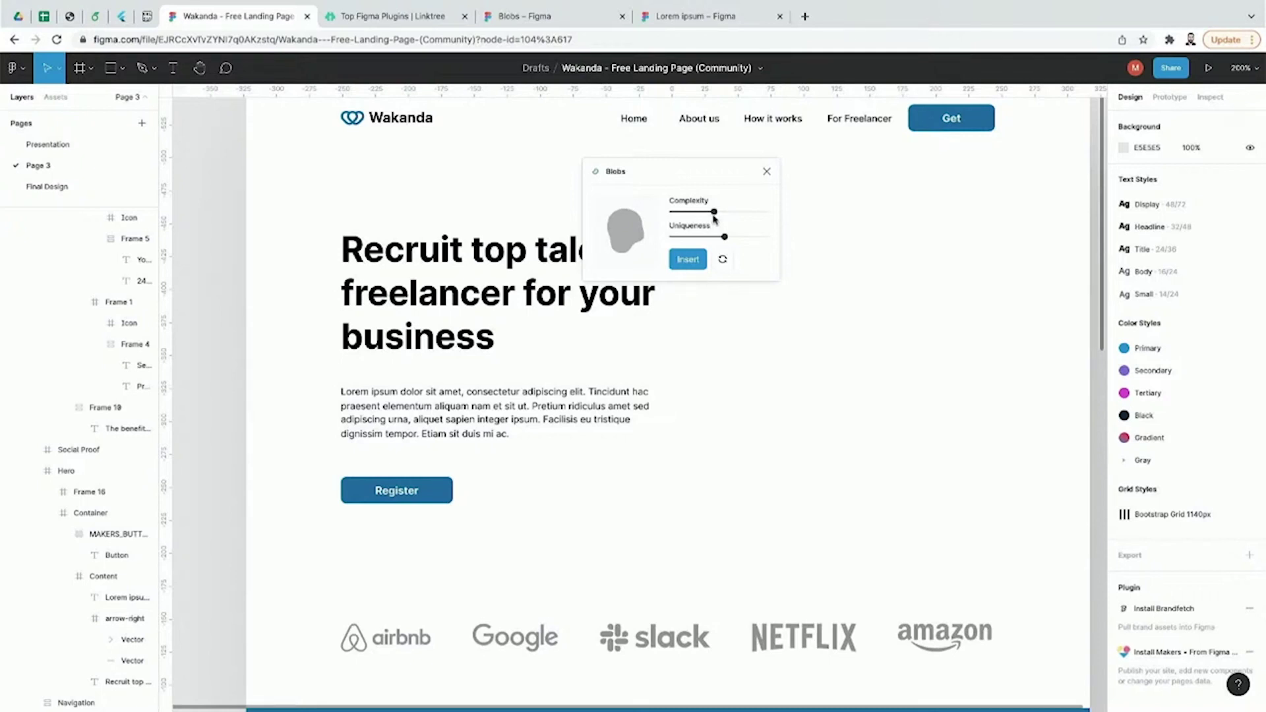
mouse_move(714, 217)
mouse_down()
mouse_move(725, 218)
mouse_move(700, 218)
mouse_move(737, 217)
mouse_move(705, 238)
mouse_move(734, 238)
mouse_move(709, 211)
mouse_move(690, 212)
mouse_up()
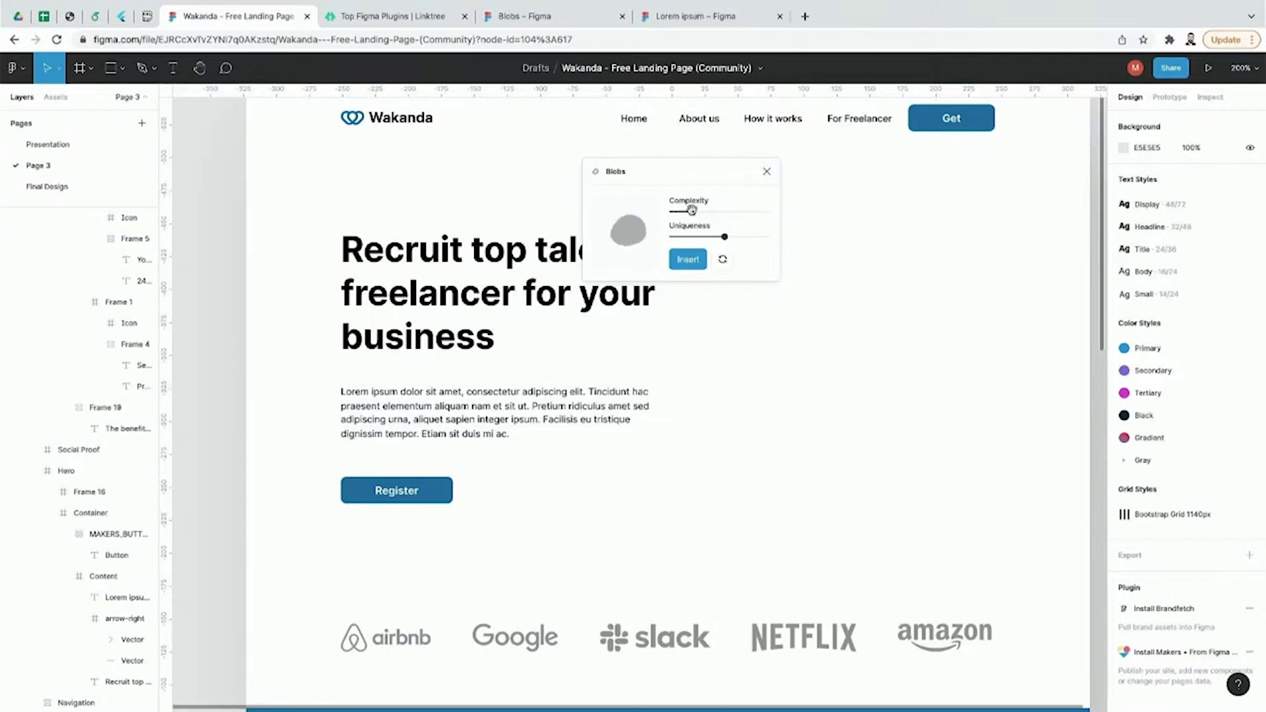
click(696, 262)
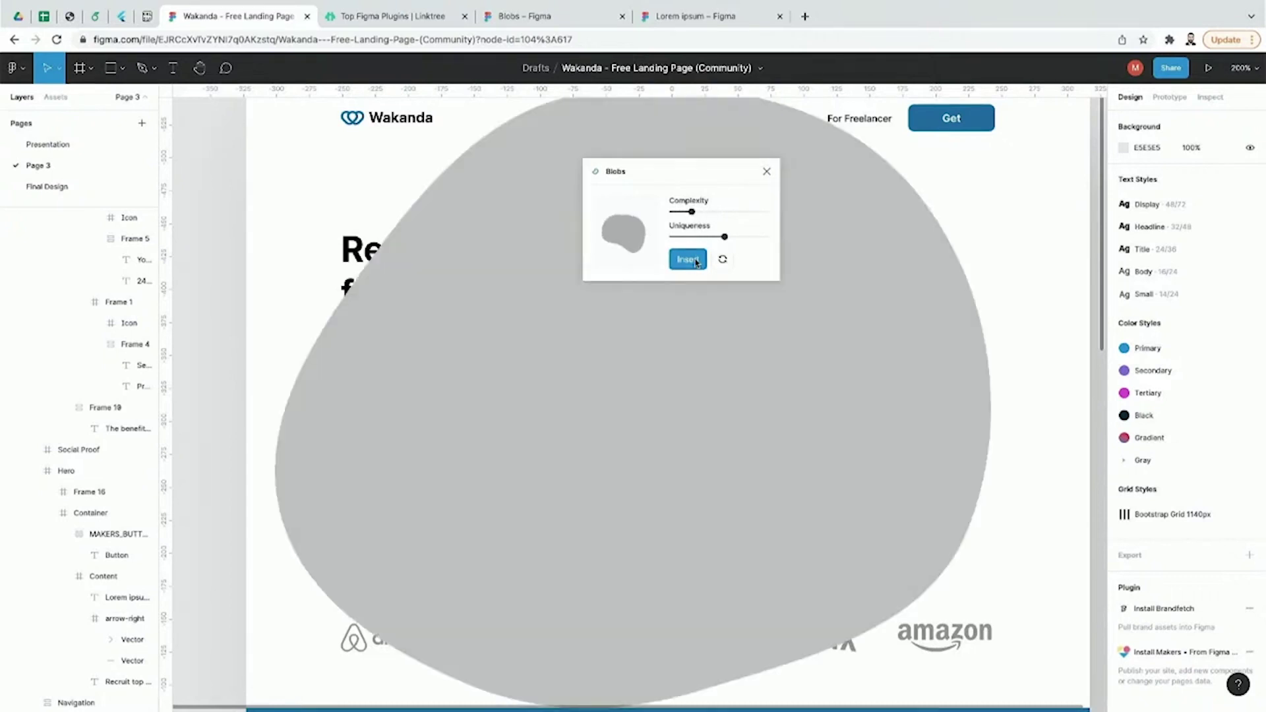
Step: Shrink the grey blob to about 200×177 and place it right of the hero headline
double_click(707, 347)
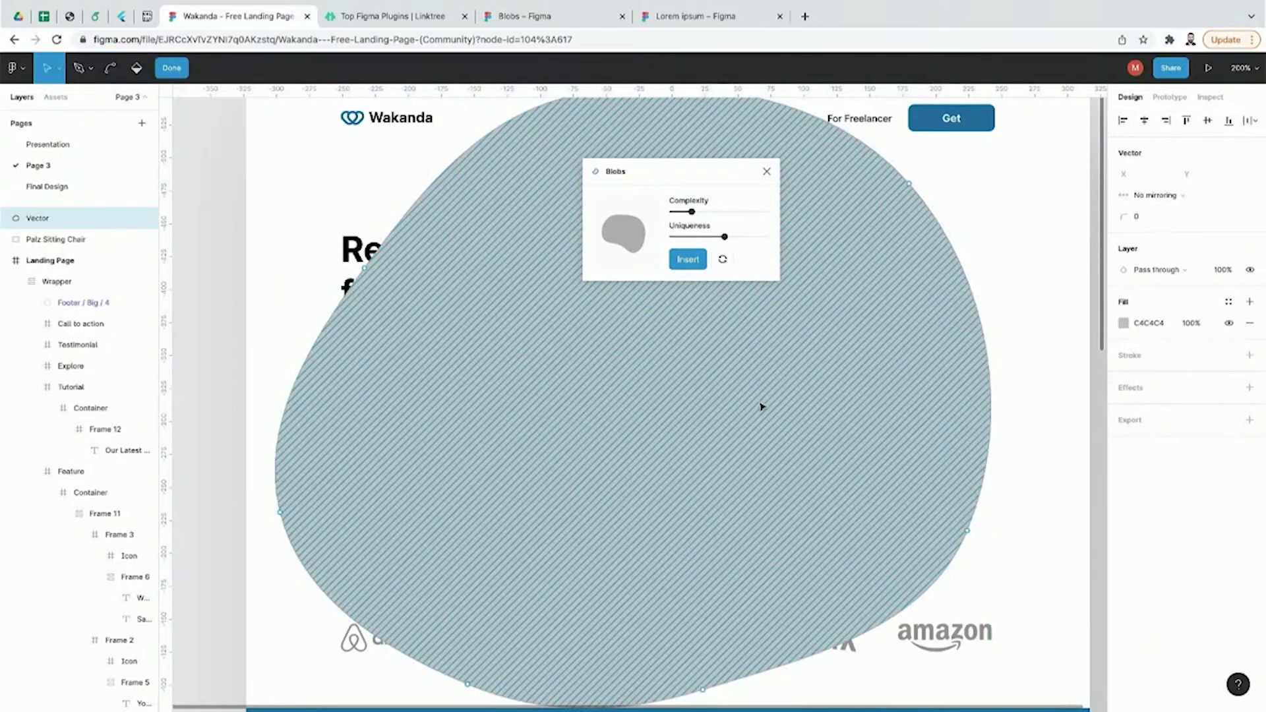
key(shift+0)
key(Escape)
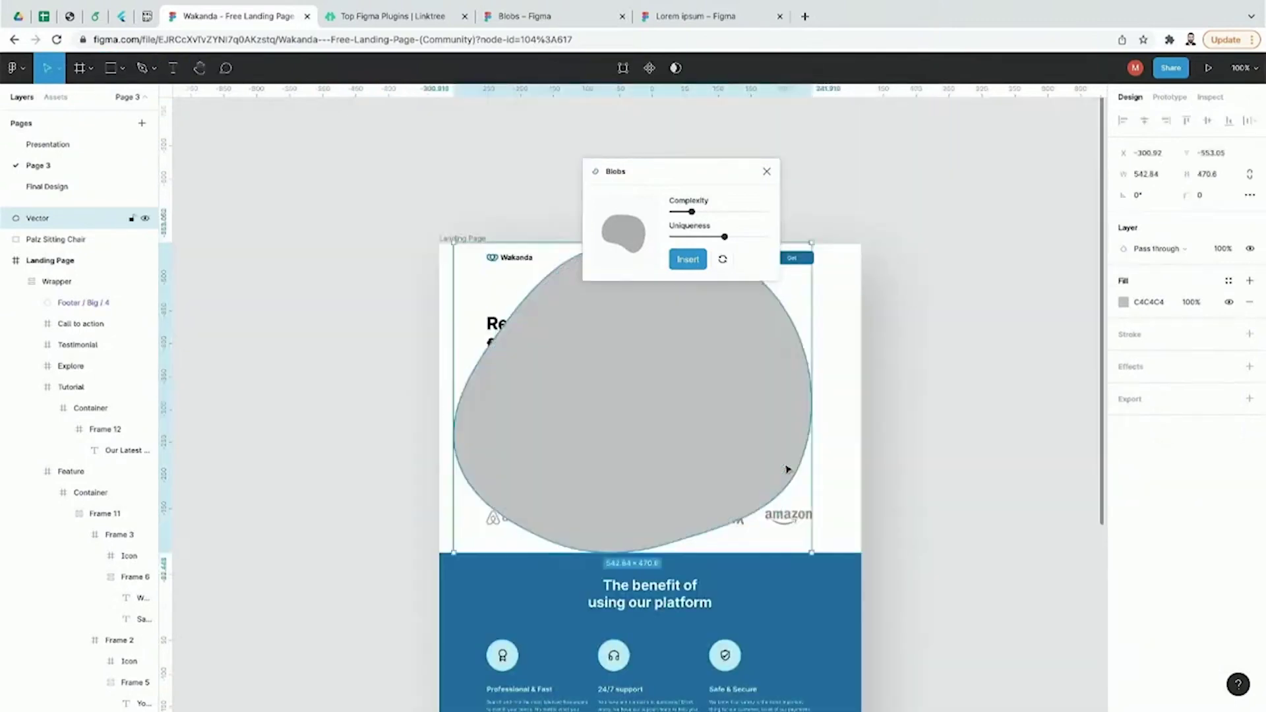
drag(812, 552, 816, 436)
click(919, 457)
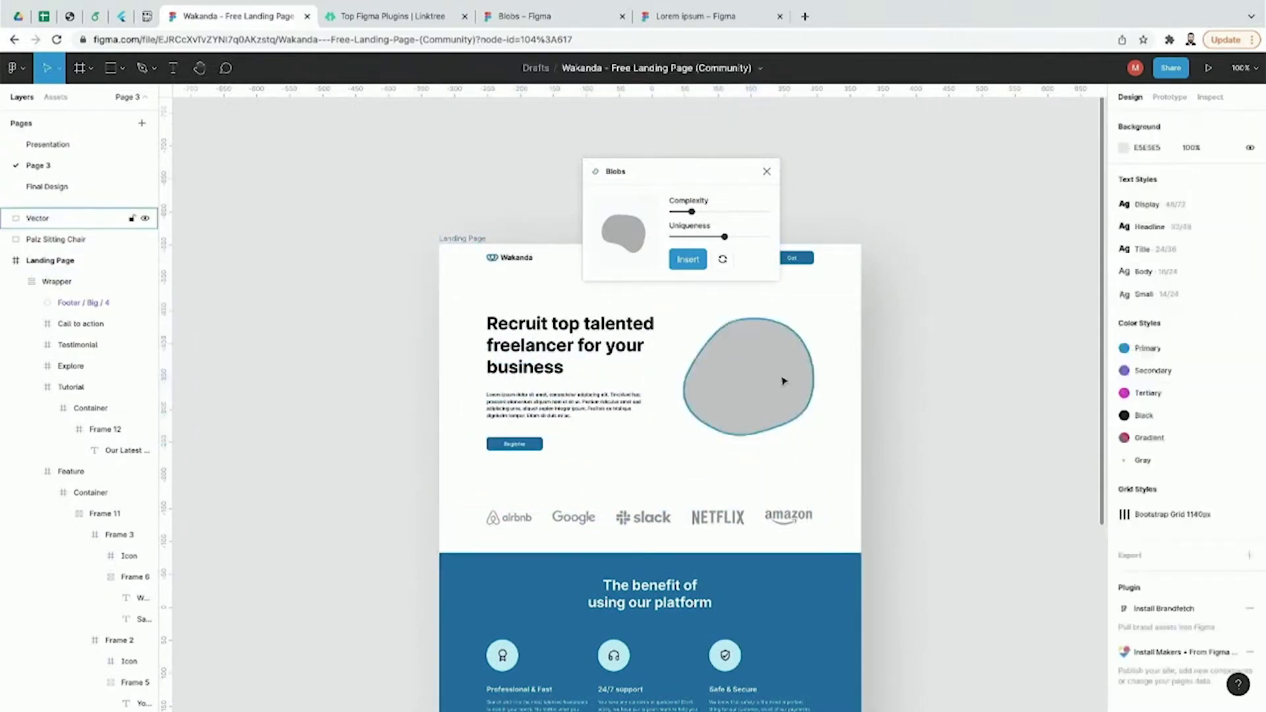
click(27, 76)
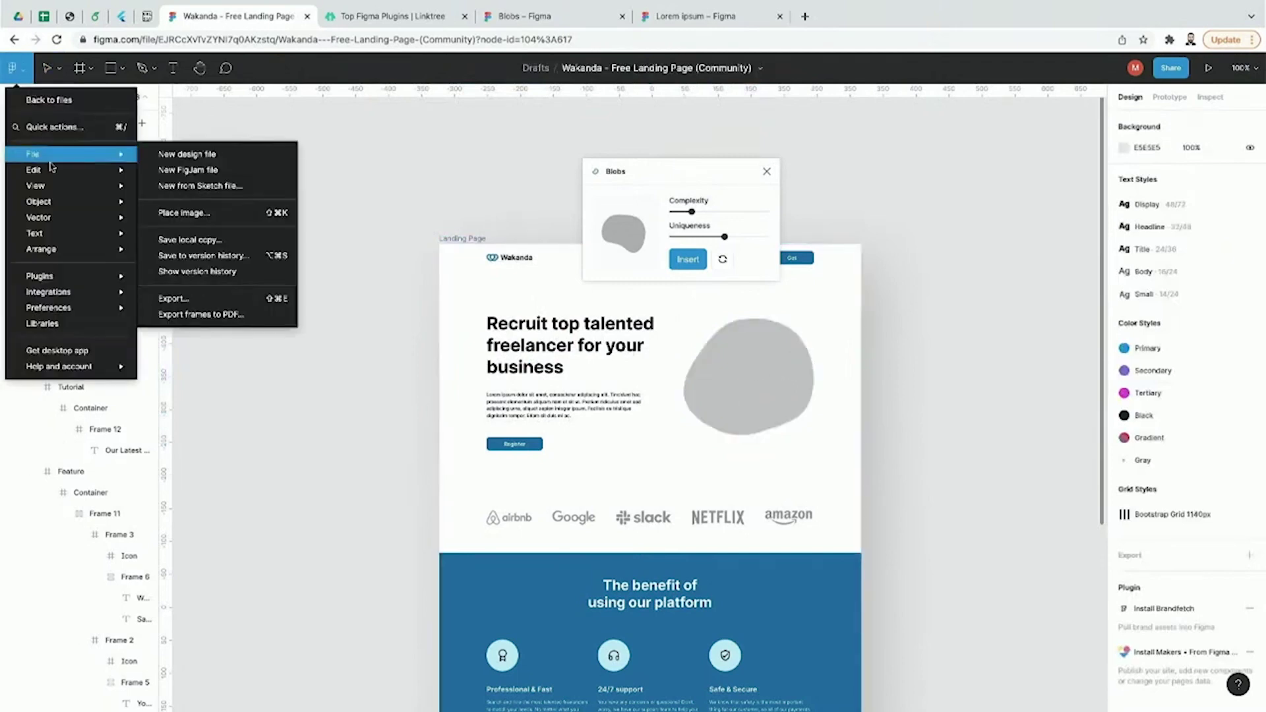
mouse_move(51, 166)
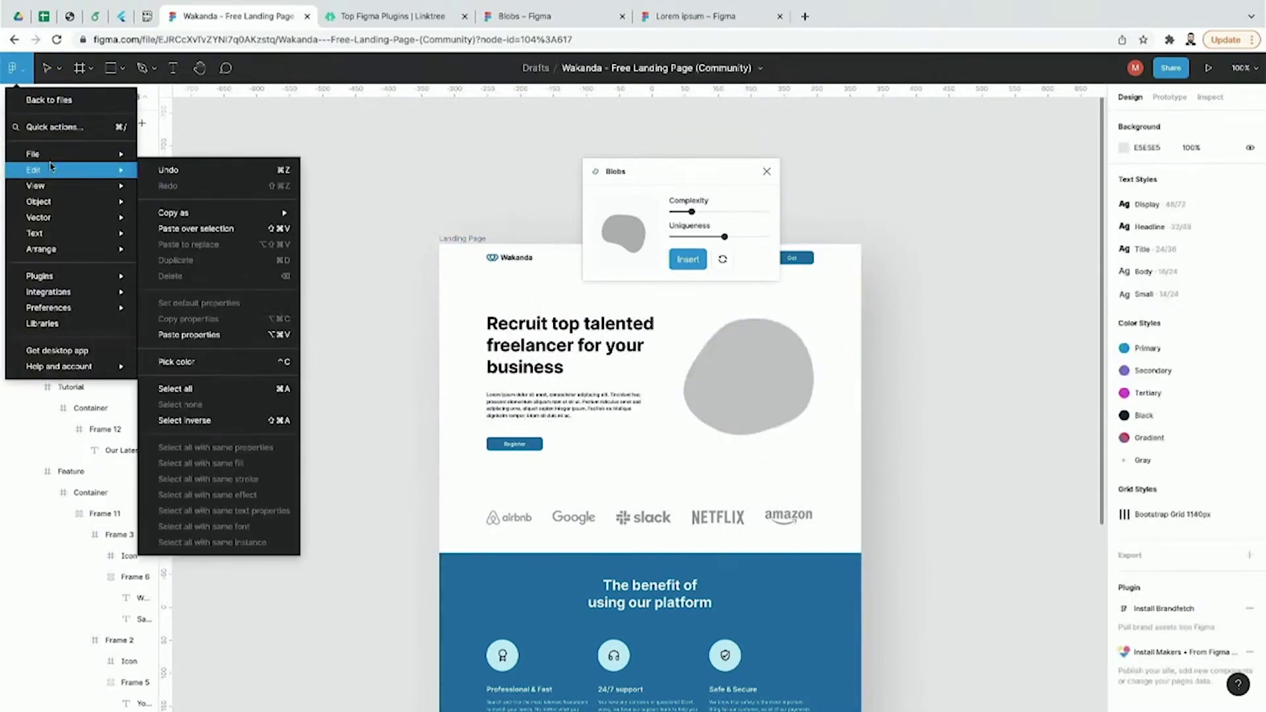
mouse_move(72, 276)
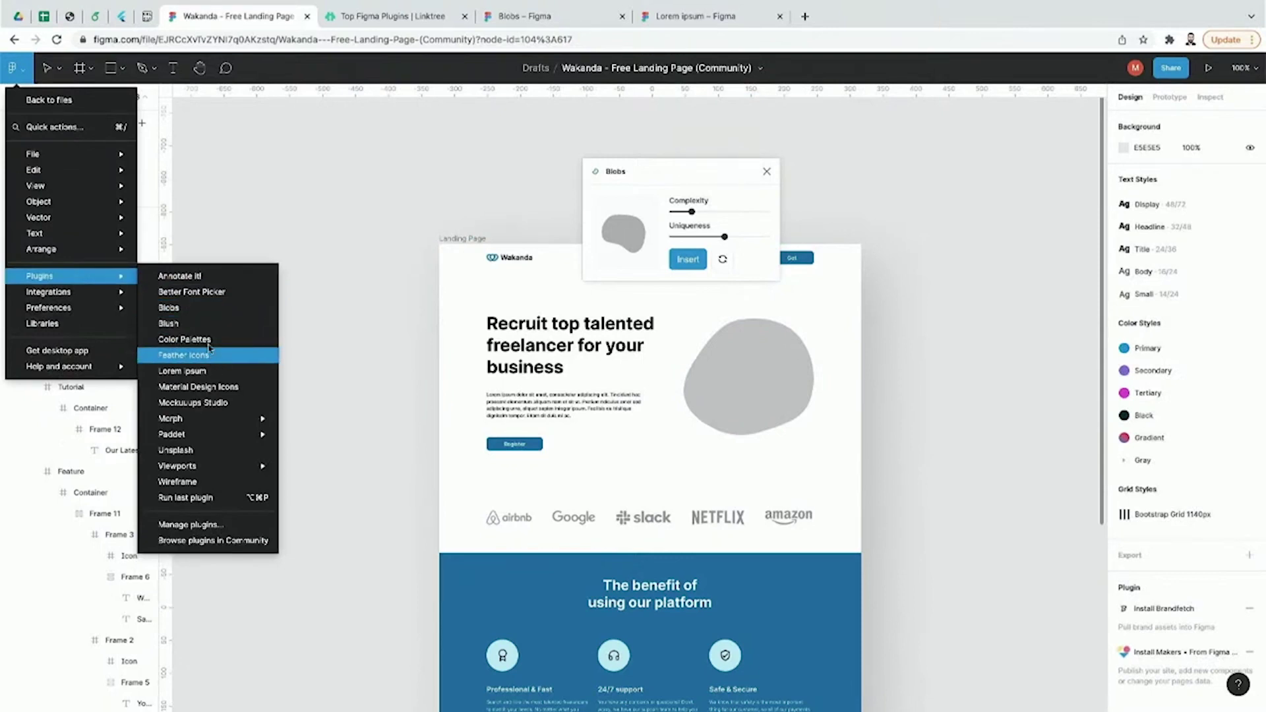
Step: Search Unsplash photos for 'human'
click(201, 450)
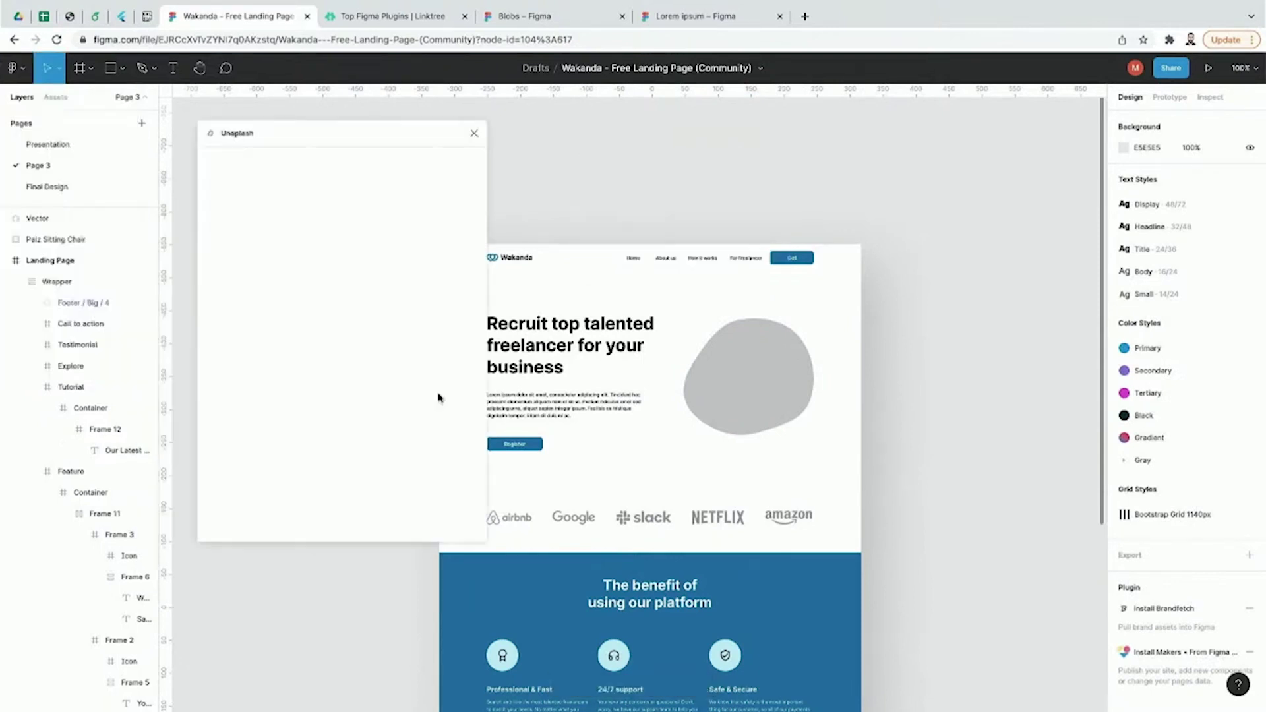
click(337, 159)
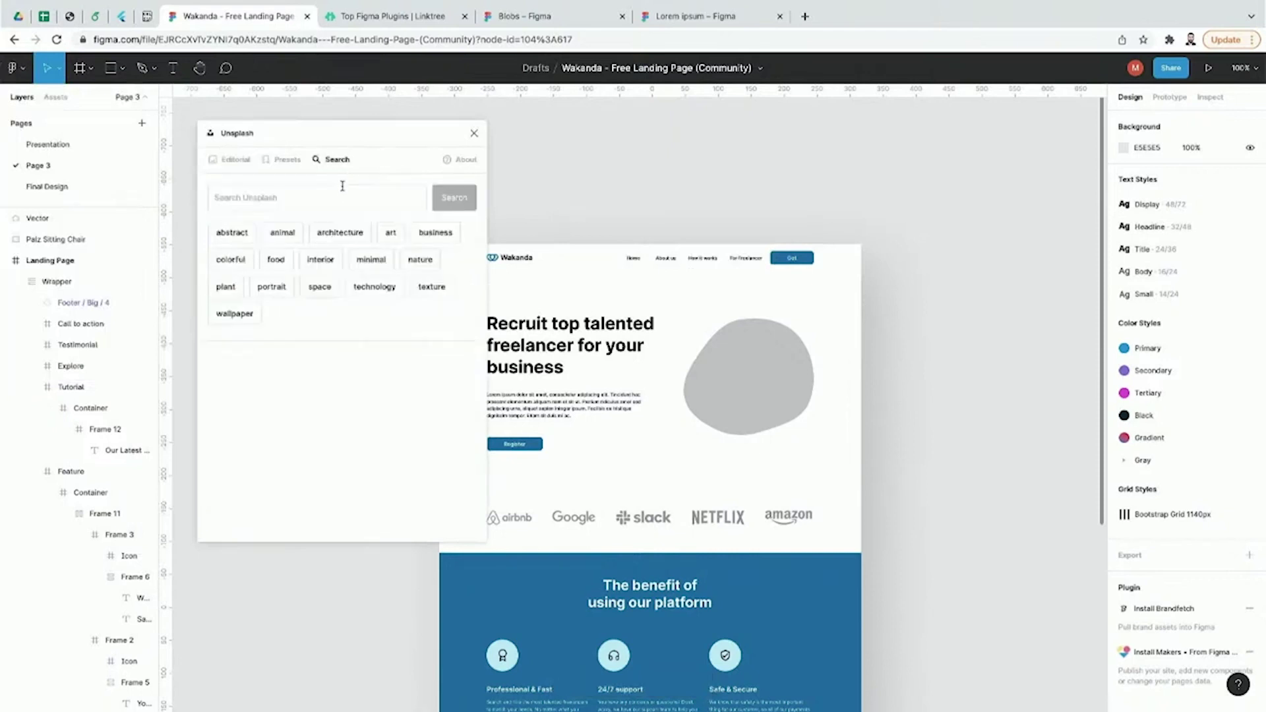
click(341, 197)
text(human)
key(Return)
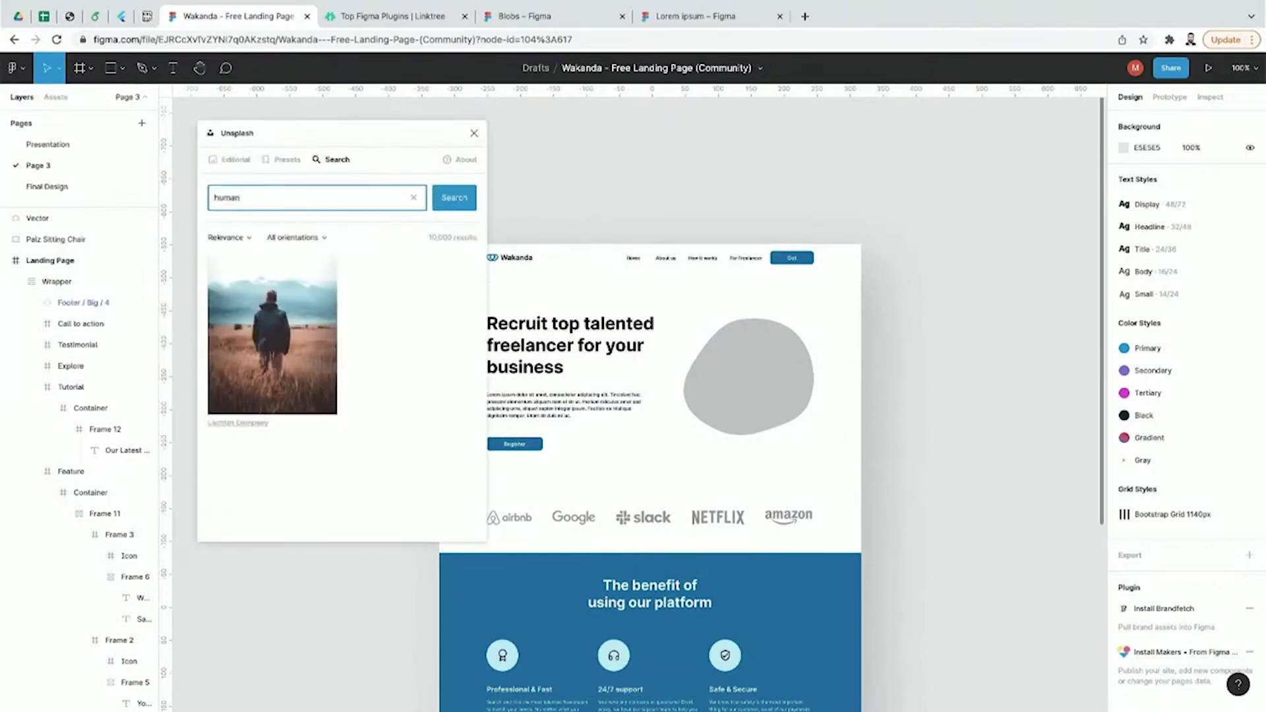
scroll(426, 397, down, 2)
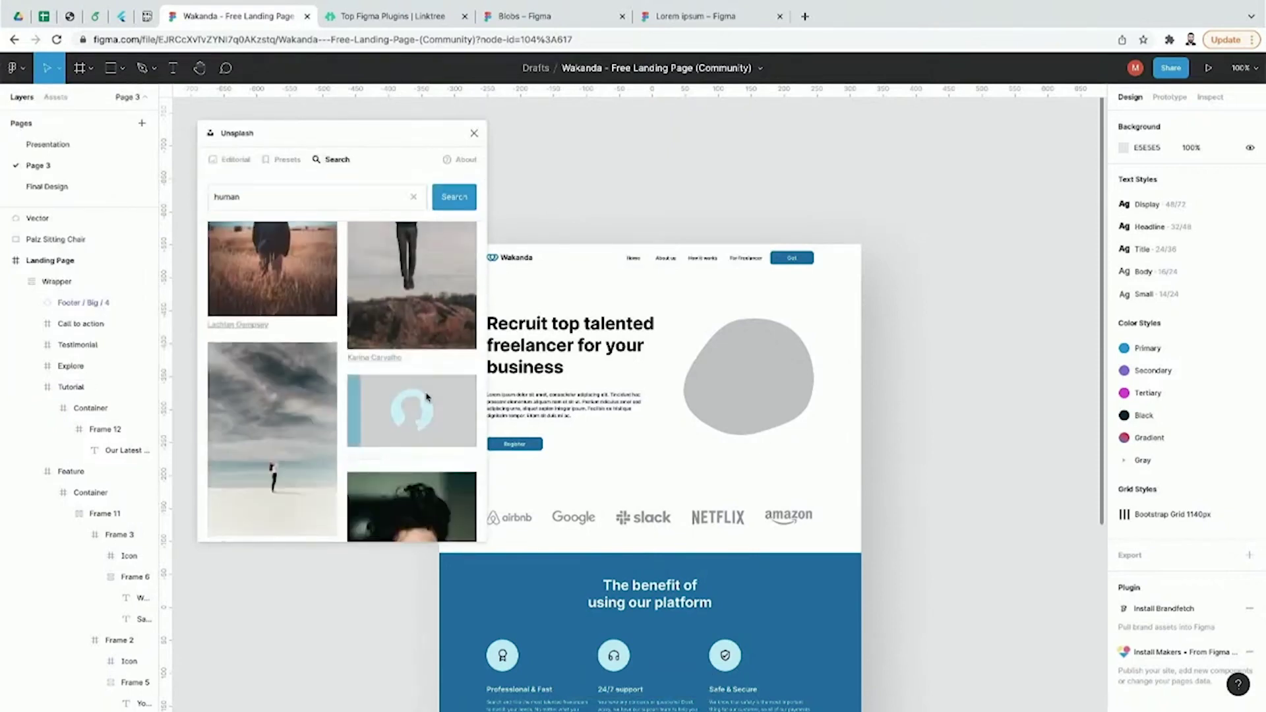
Step: Fill the grey blob with the silhouette photo, close Unsplash, and zoom back to 200%
drag(426, 397, 737, 410)
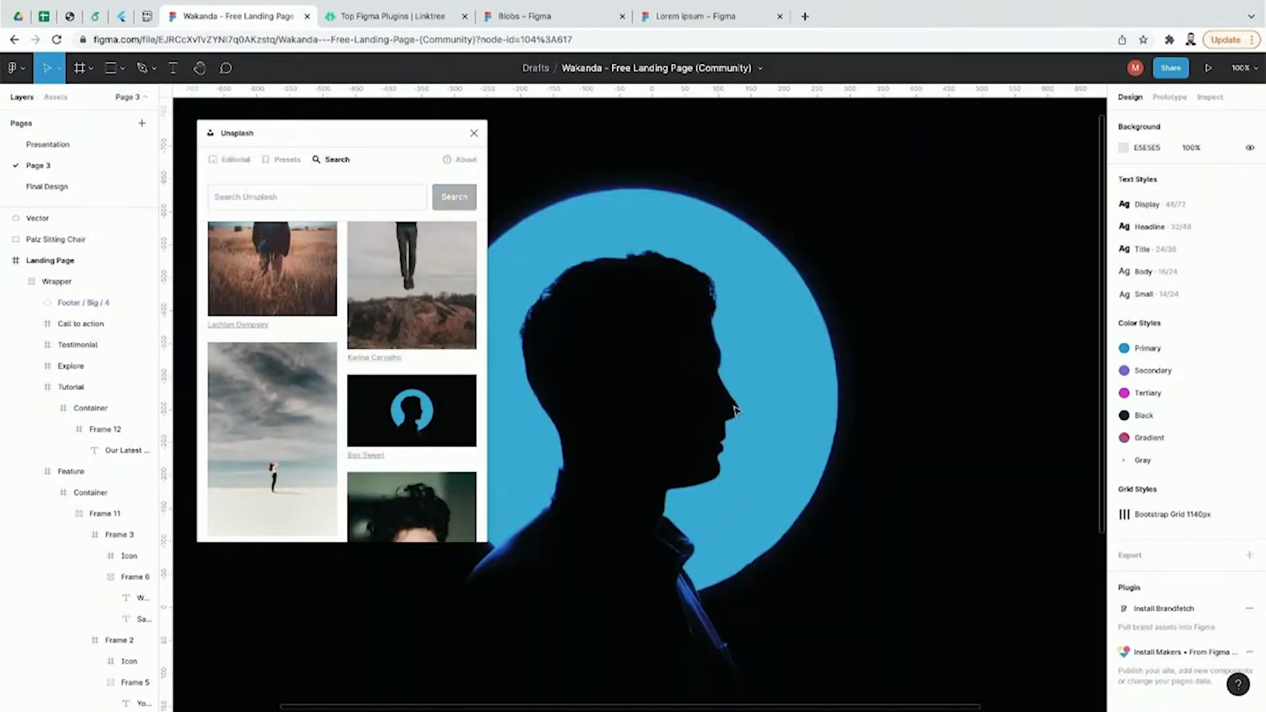
key(ctrl+z)
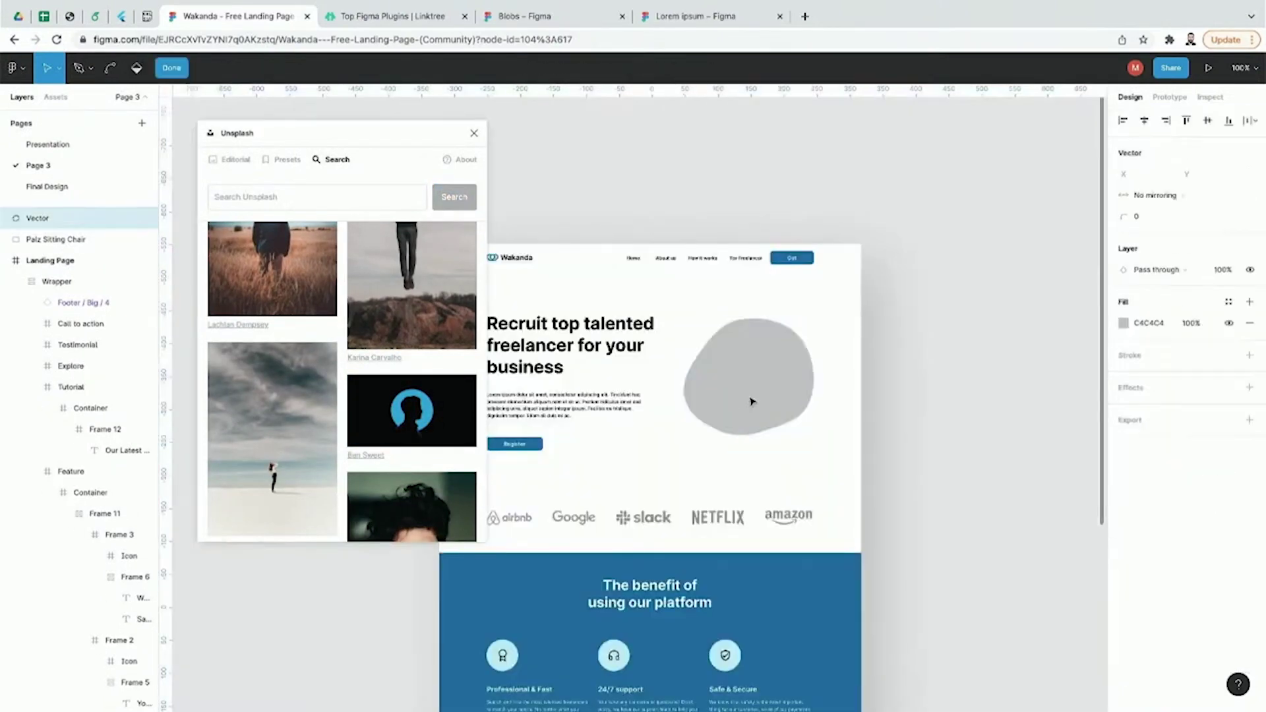
double_click(752, 401)
key(Escape)
click(473, 393)
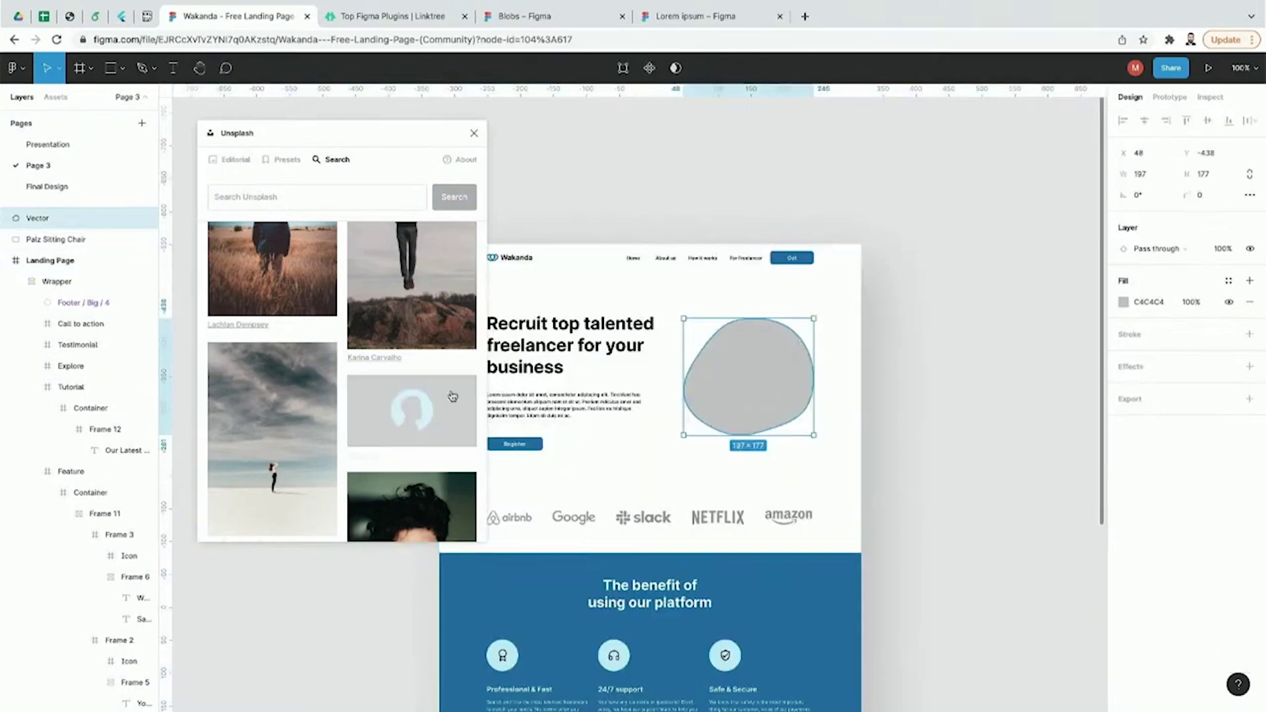
click(942, 443)
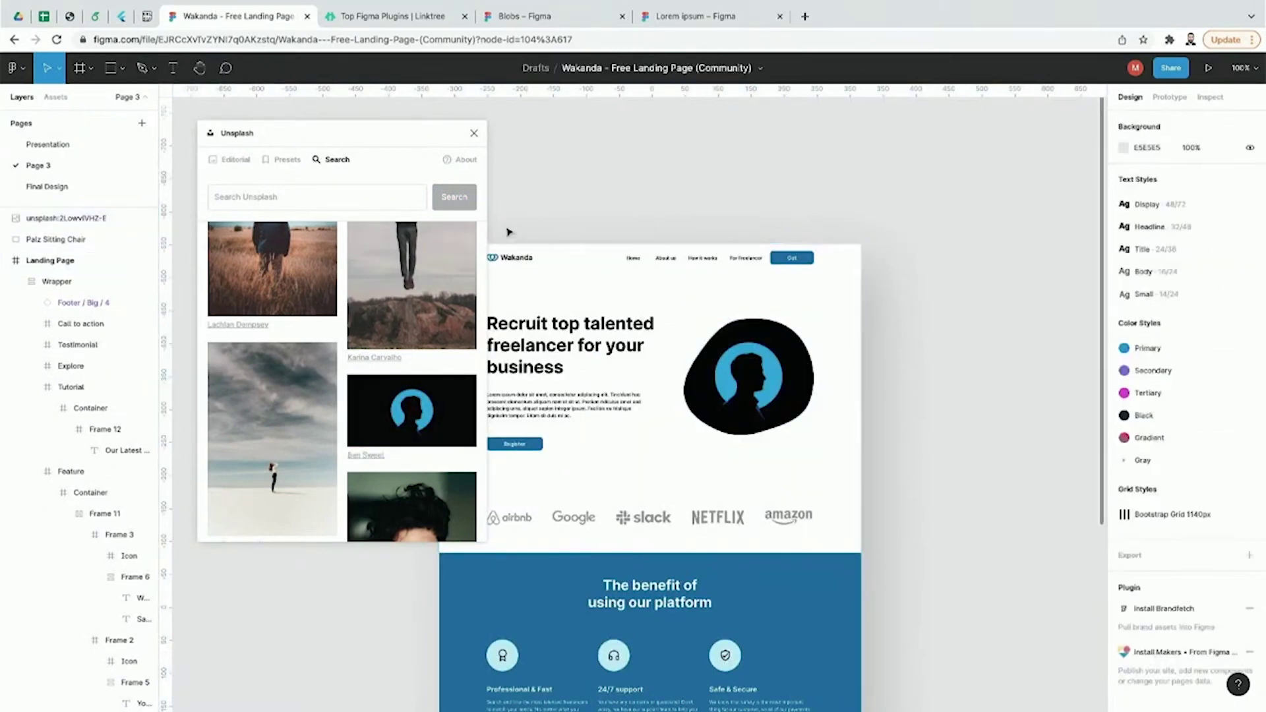
click(474, 133)
key(ctrl+plus)
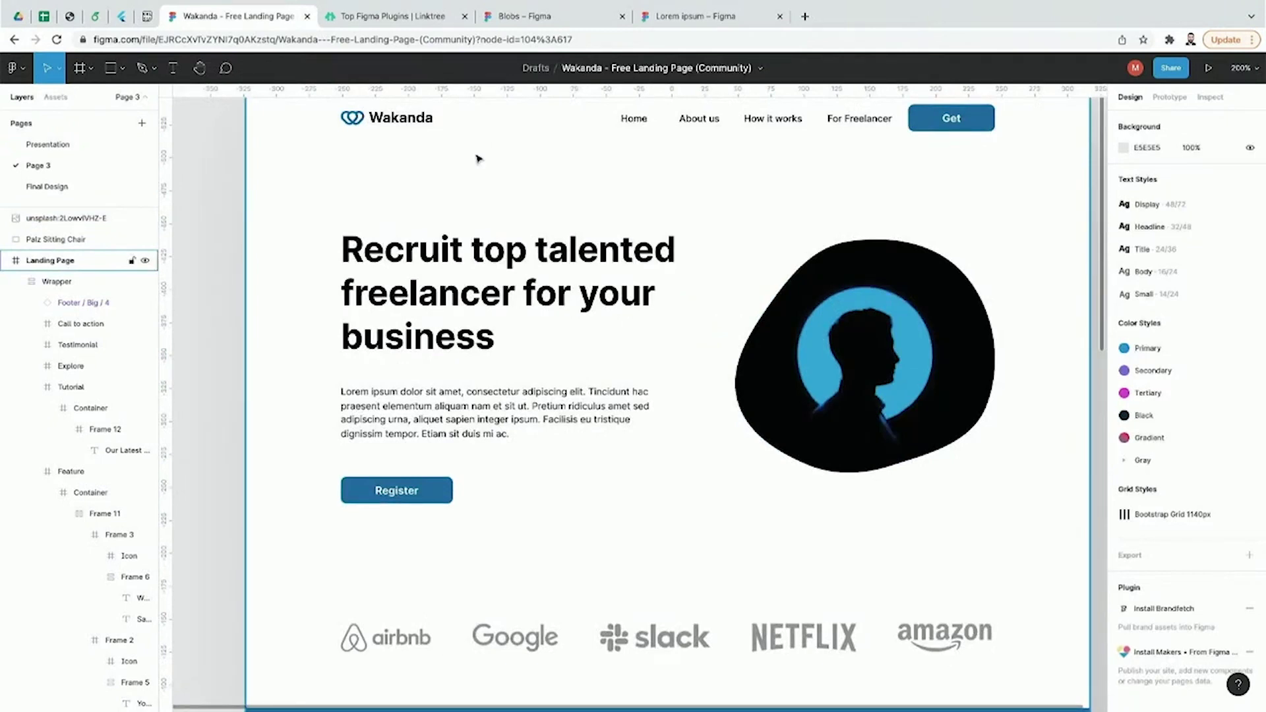
Step: Generate a more irregular blob with higher Uniqueness in Blobs and insert it
click(17, 68)
mouse_move(57, 252)
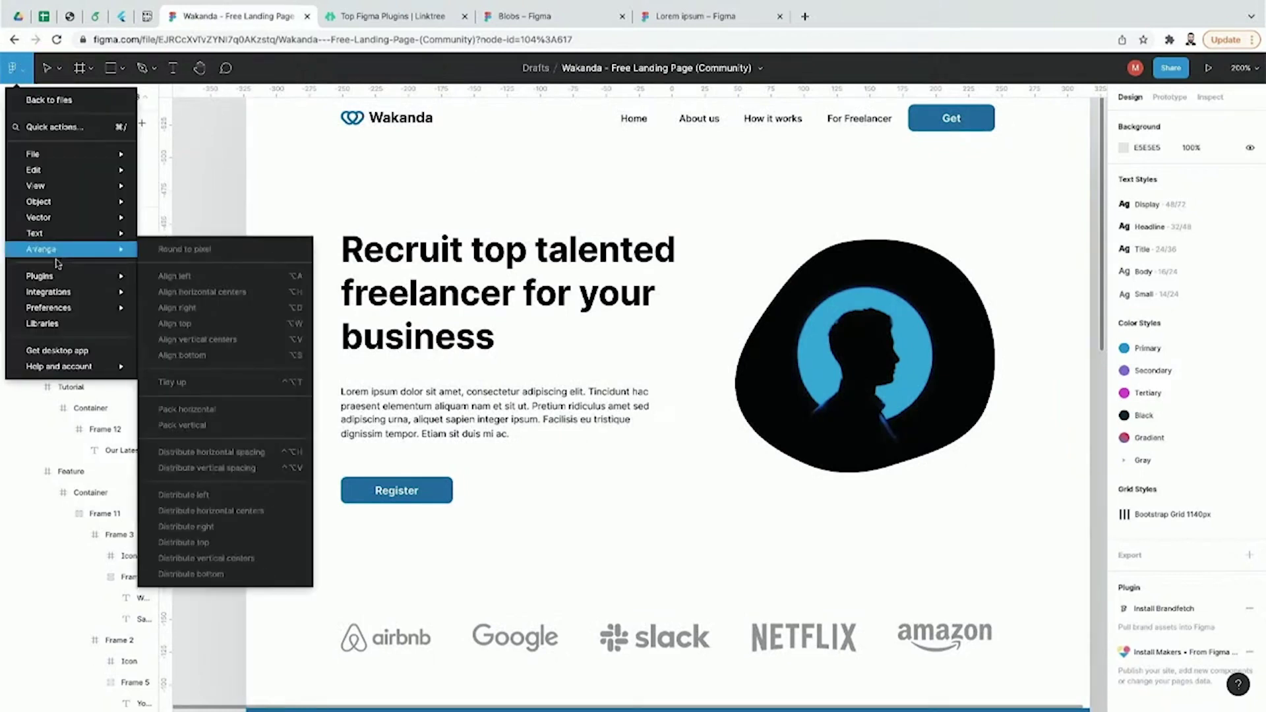
mouse_move(56, 277)
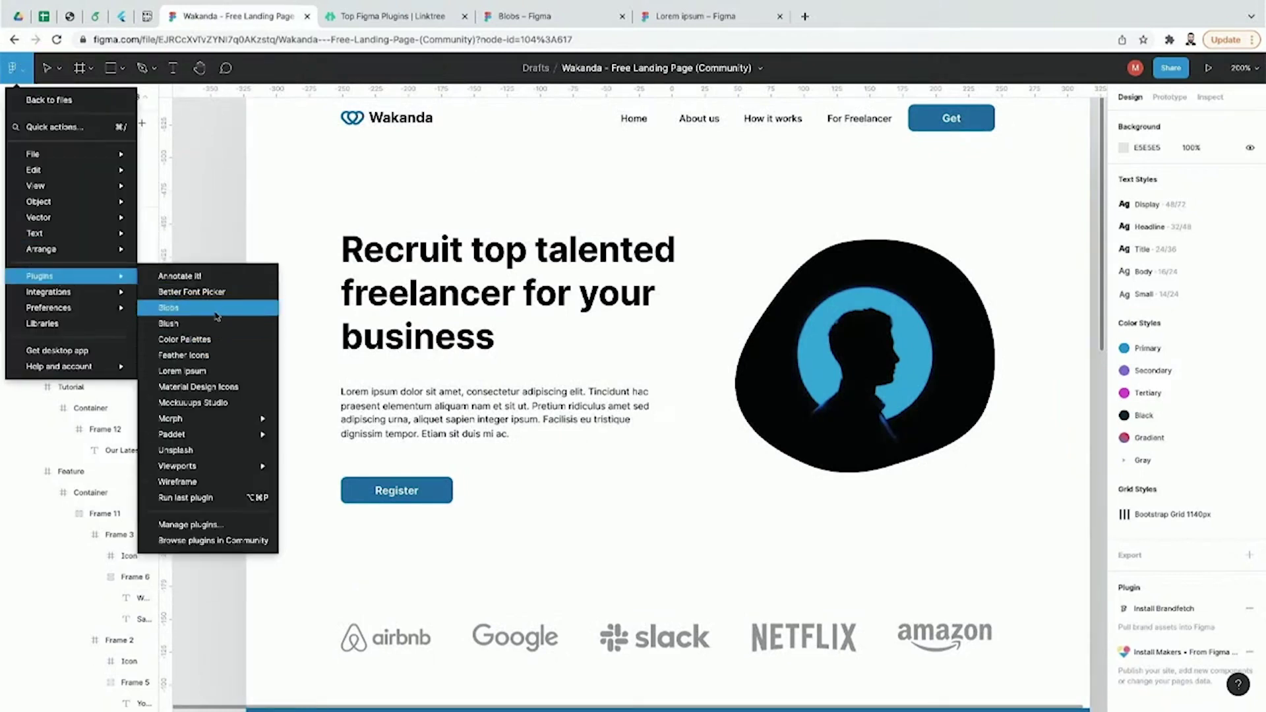
click(217, 309)
mouse_move(701, 238)
mouse_down()
mouse_move(745, 240)
mouse_move(724, 237)
mouse_up()
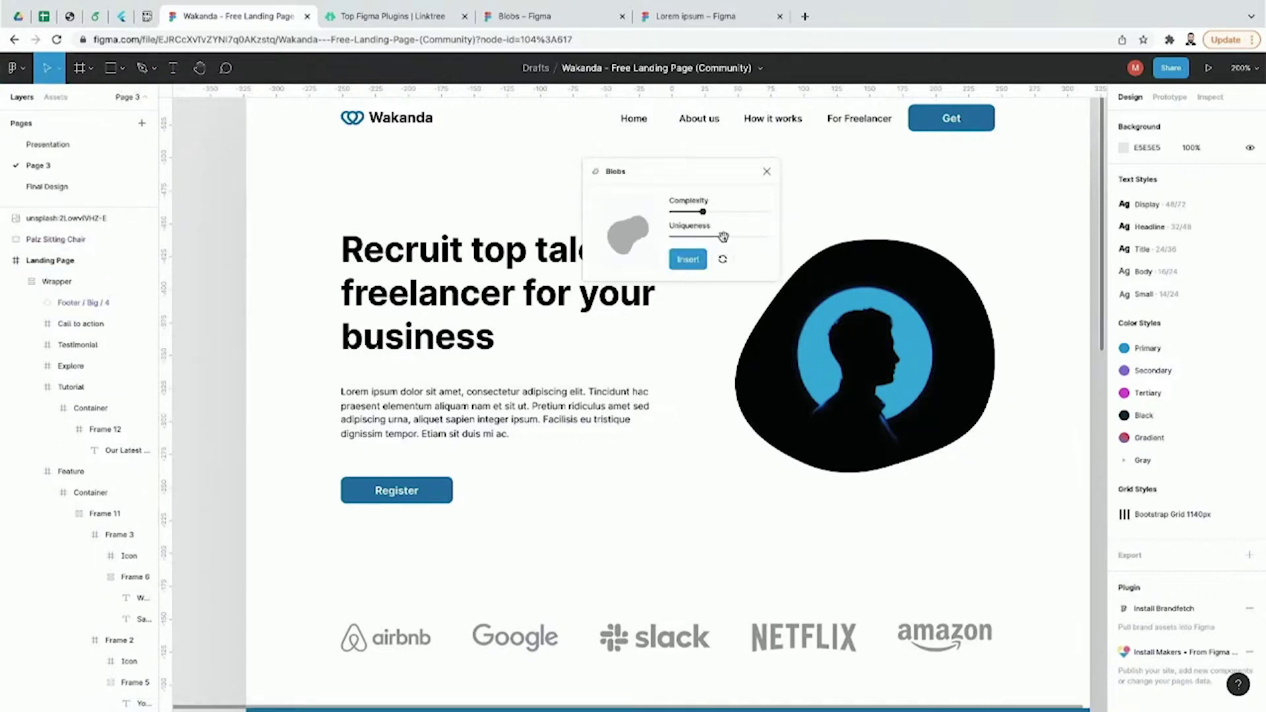
click(688, 259)
Step: Stretch the new blob's bottom into a long spike, remove its fill, then show the Top Figma Plugins list
double_click(651, 339)
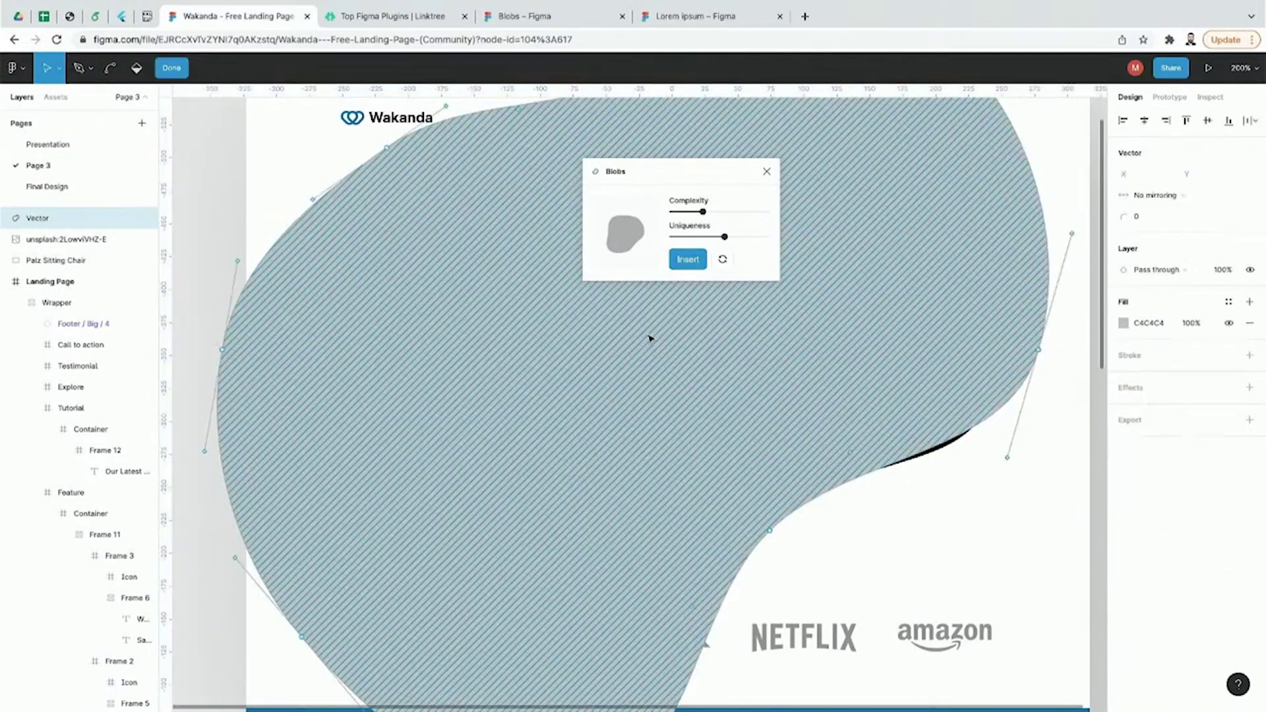
right_click(650, 377)
click(188, 341)
key(shift+0)
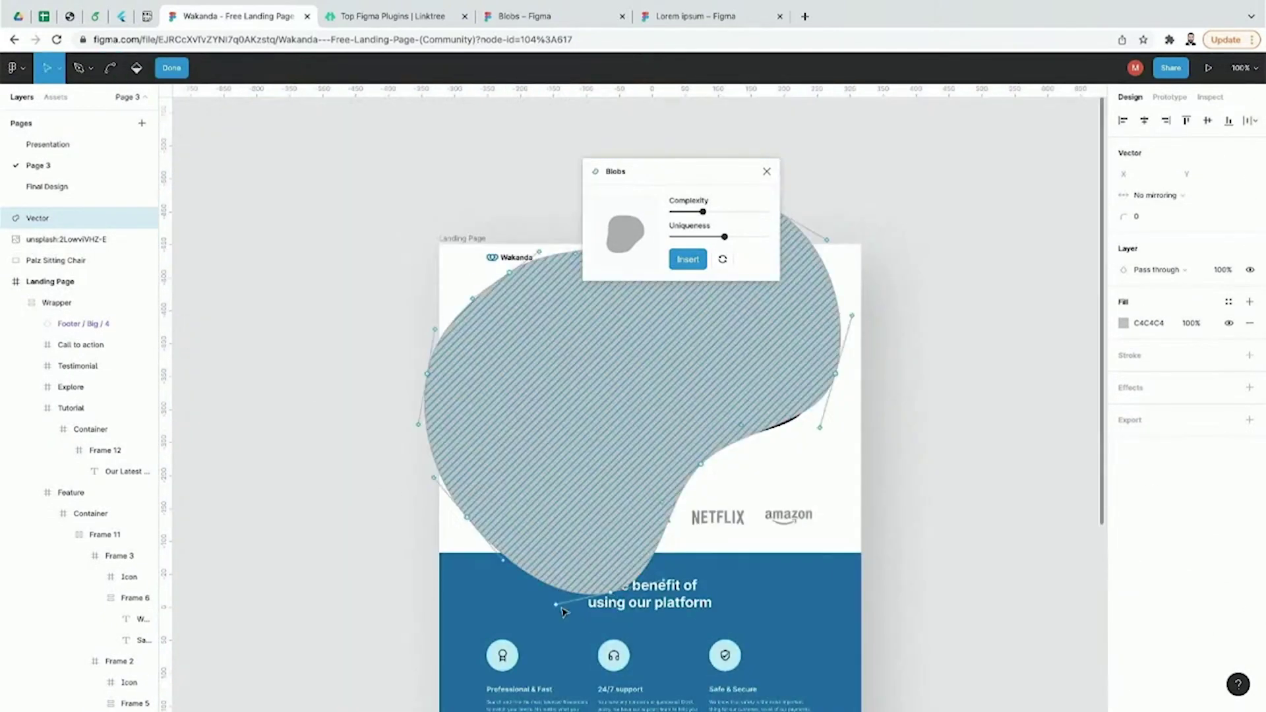
mouse_move(556, 605)
mouse_down()
mouse_move(572, 526)
mouse_move(671, 299)
mouse_move(565, 327)
mouse_move(556, 390)
mouse_up()
click(881, 429)
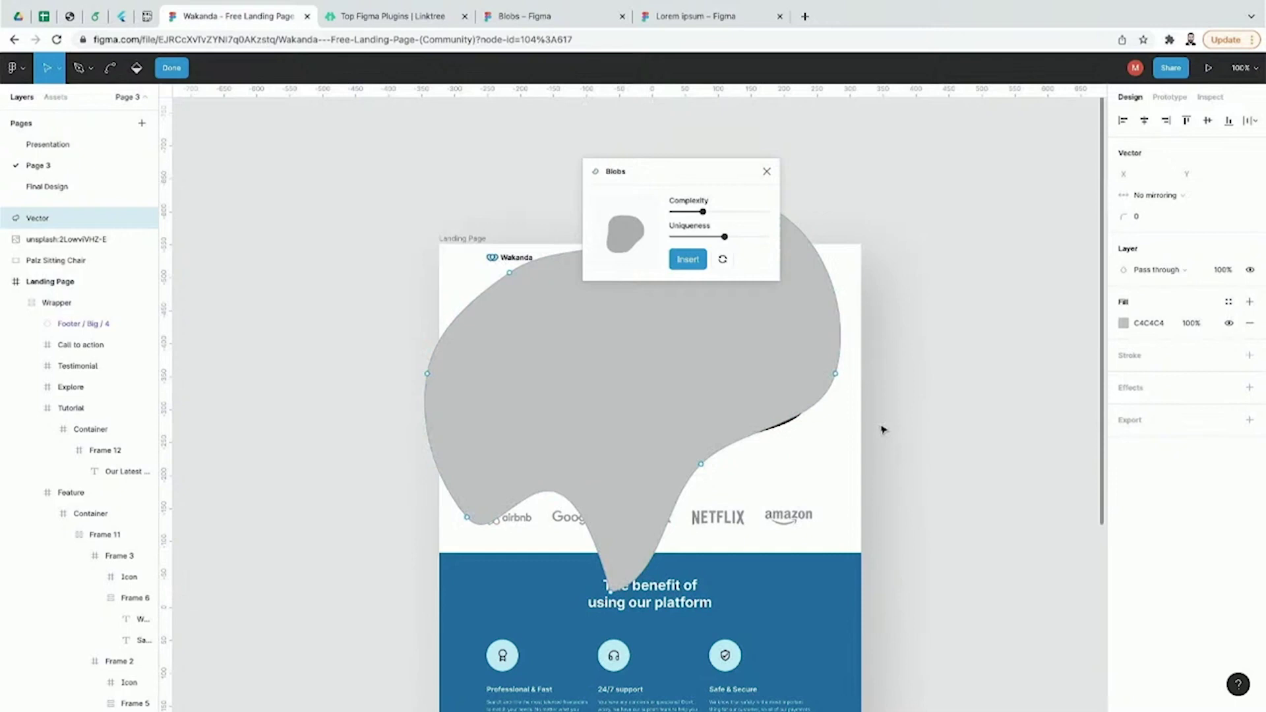
click(817, 387)
click(815, 283)
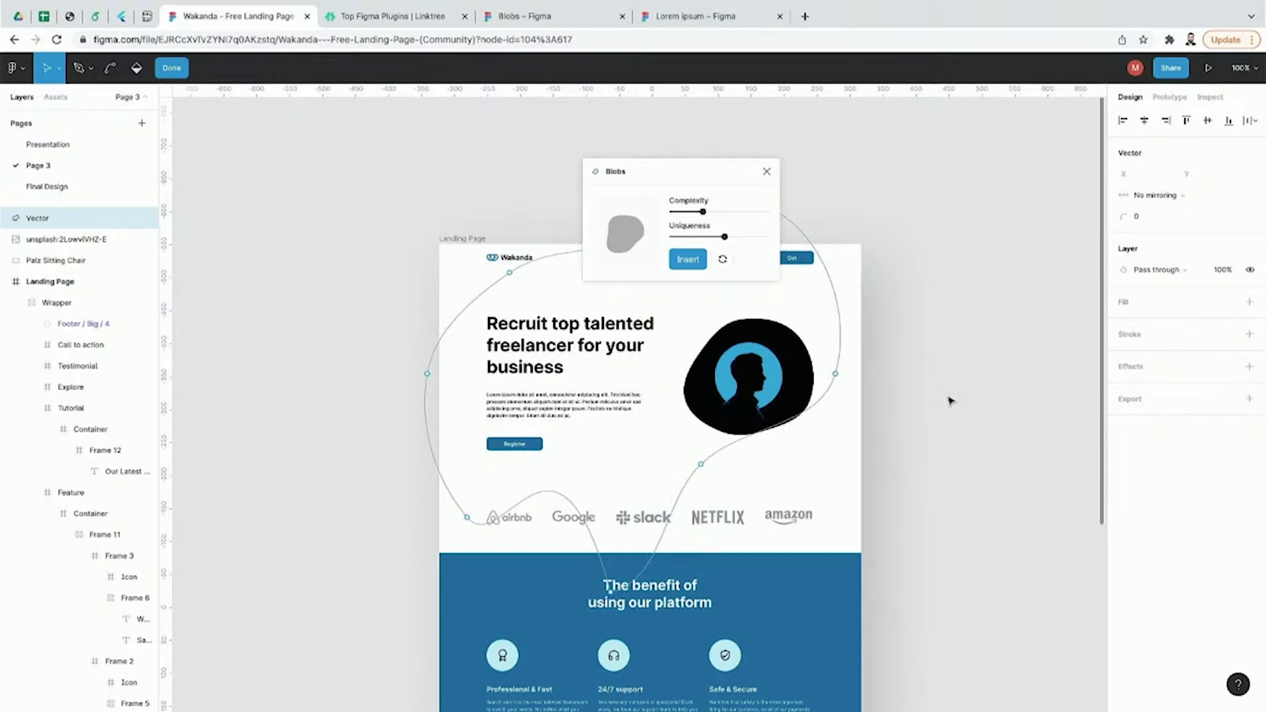
key(Escape)
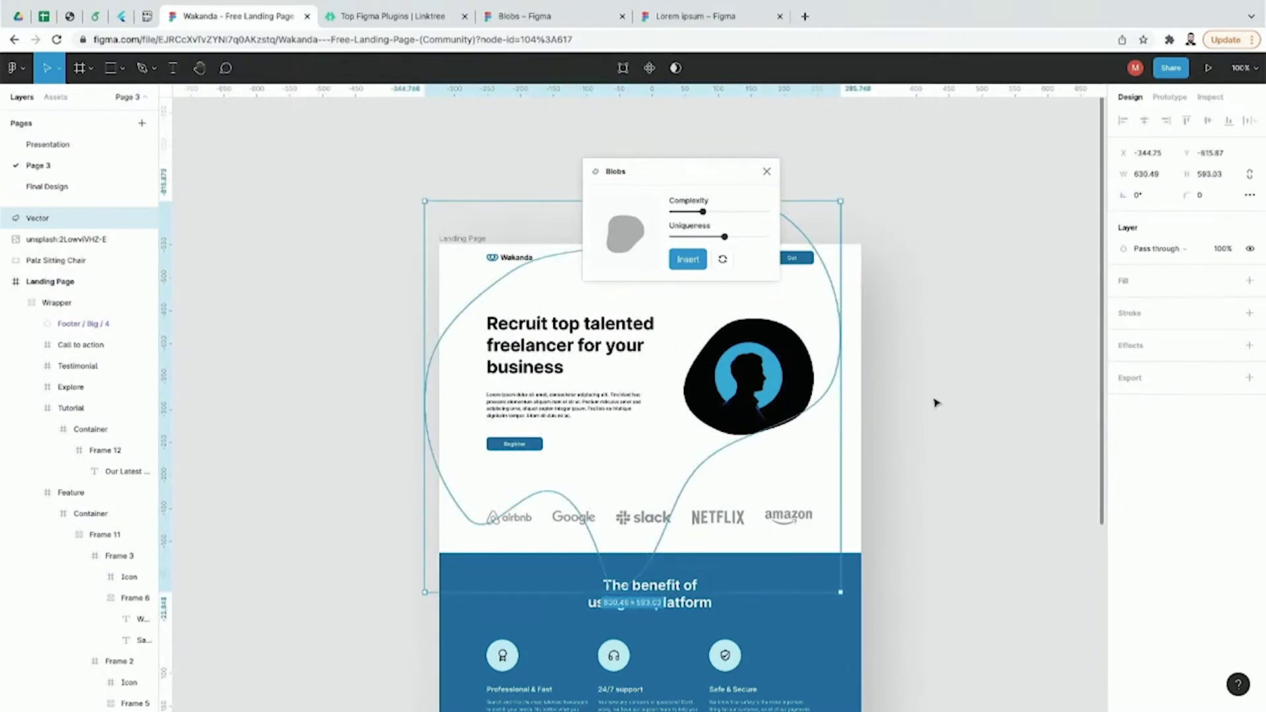
click(937, 403)
click(409, 23)
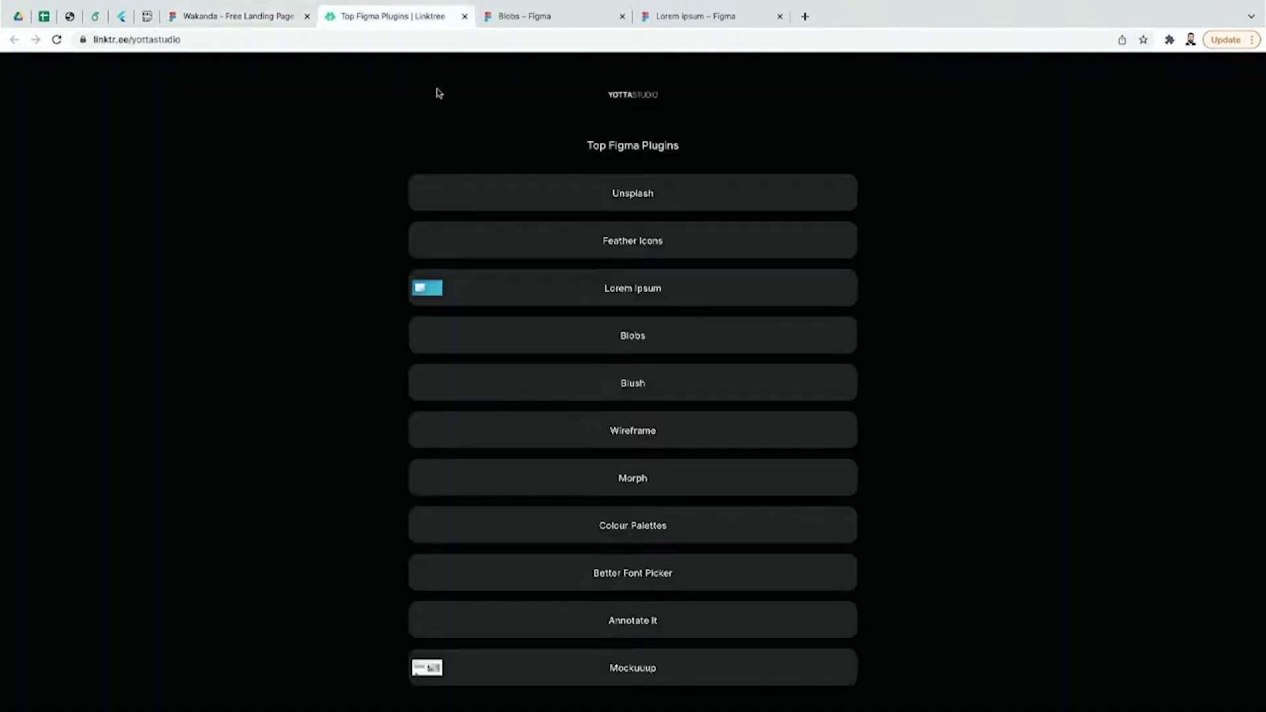
Step: View the Blush plugin's Community page from the Linktree list, then return to the Wakanda file
click(655, 390)
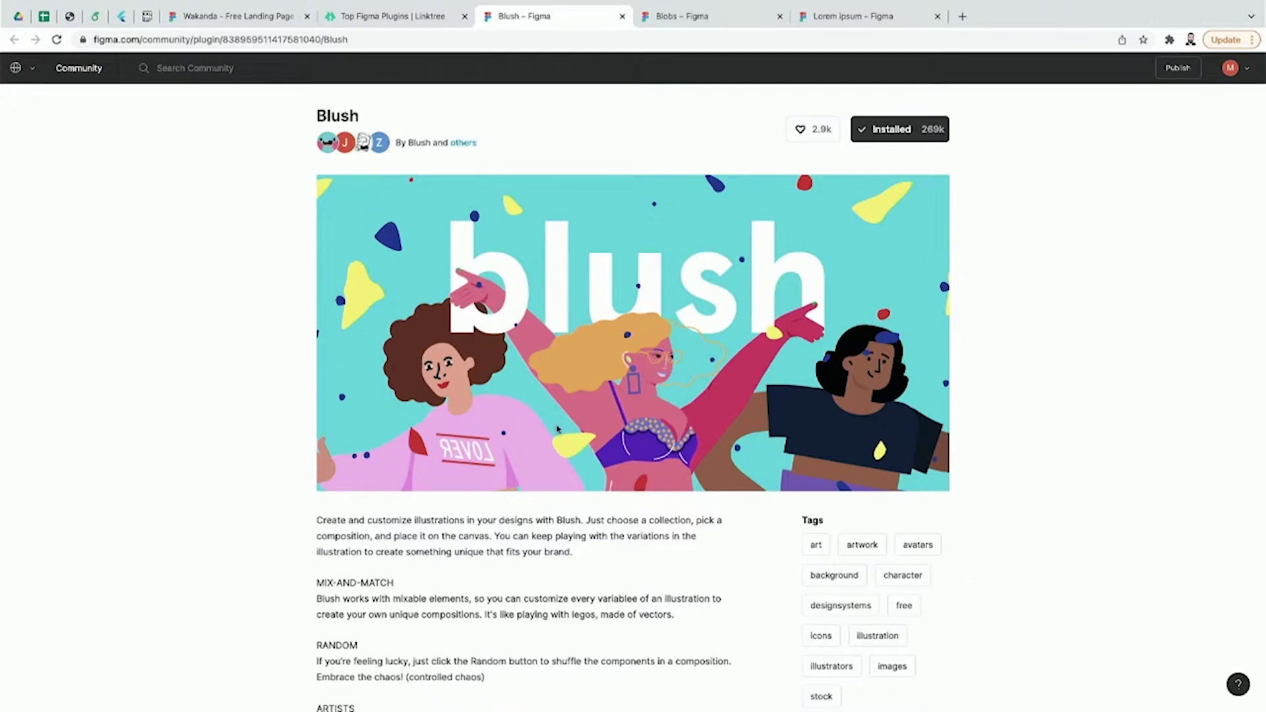
click(337, 25)
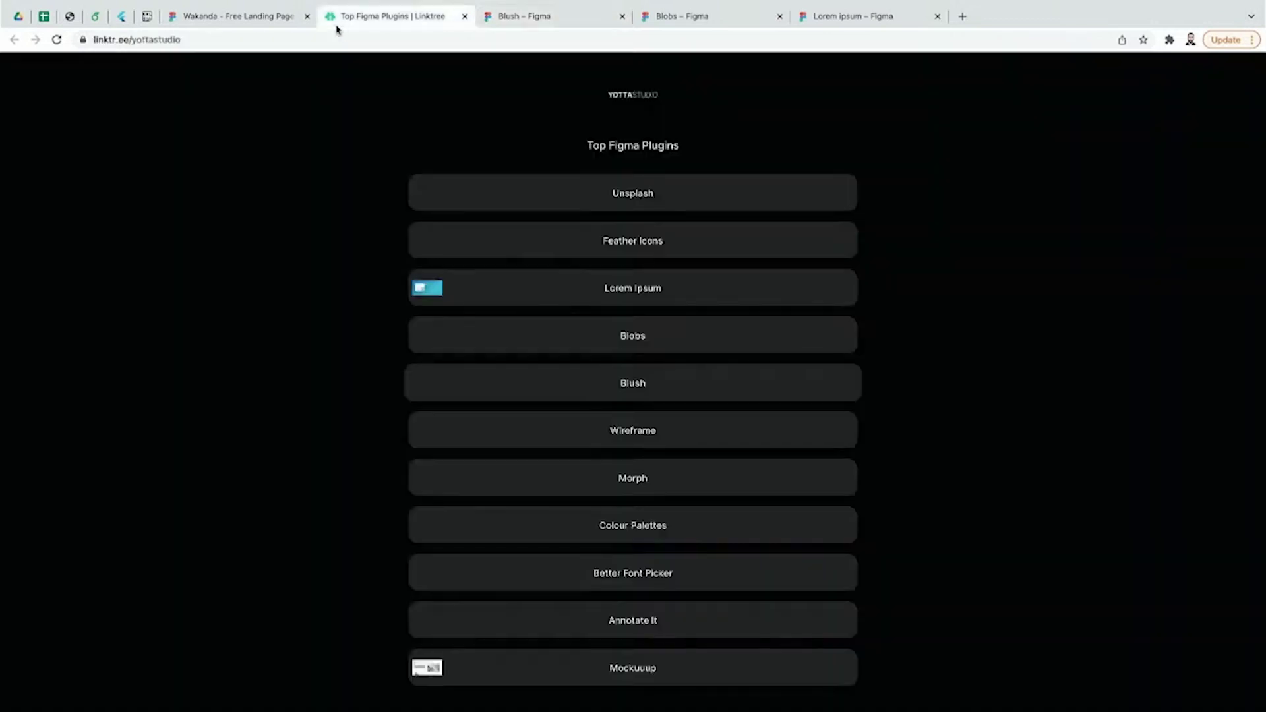
click(266, 20)
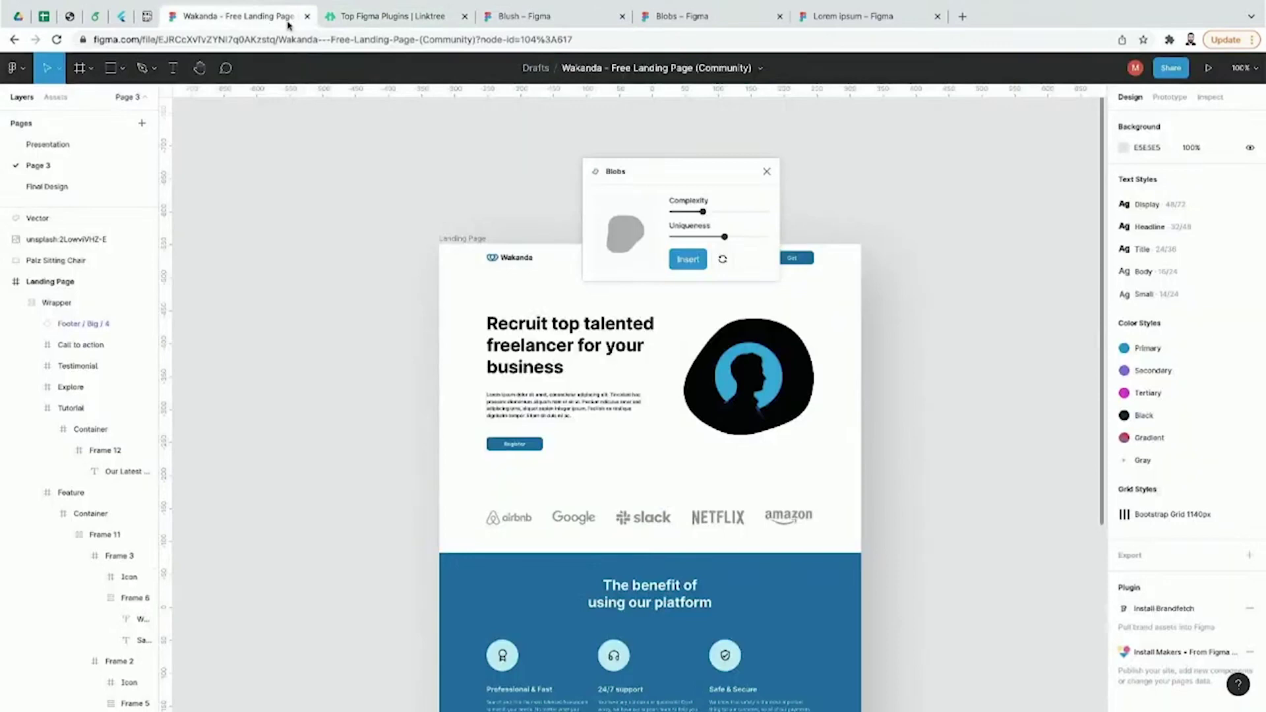
Step: Close the Blobs plugin and launch Blush from the main menu's Plugins list
click(766, 172)
click(763, 320)
double_click(762, 329)
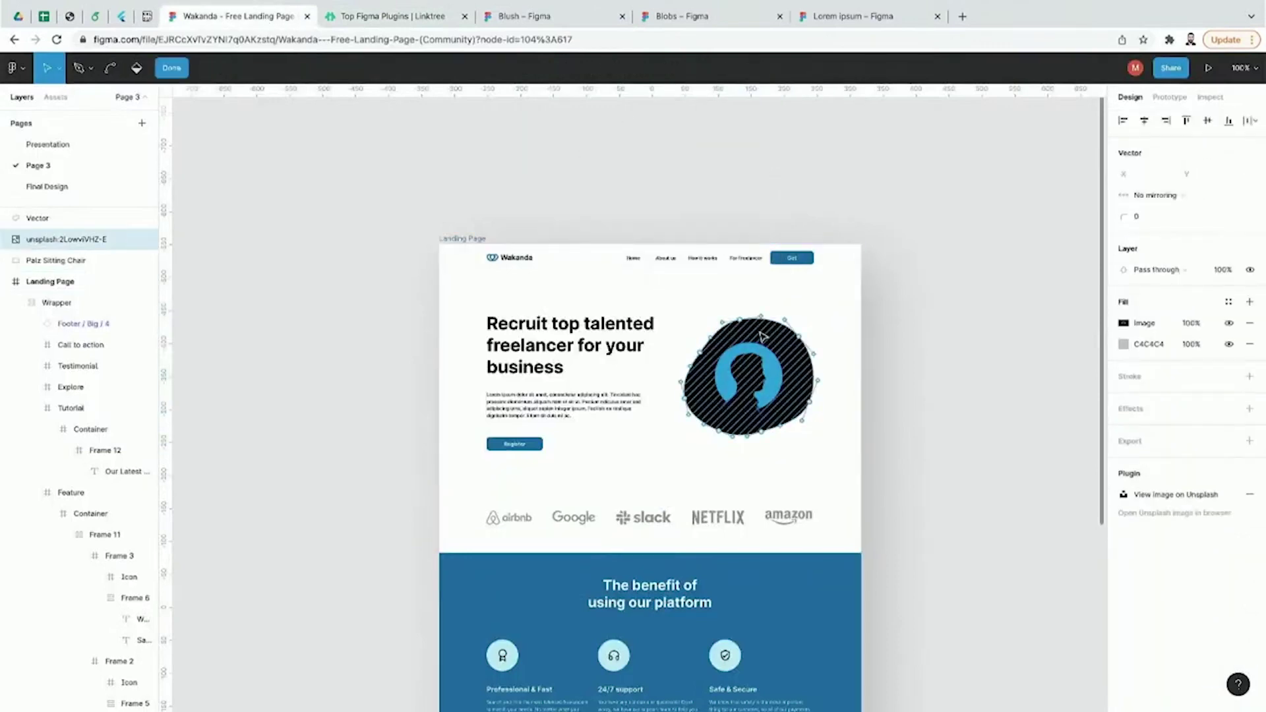
click(29, 74)
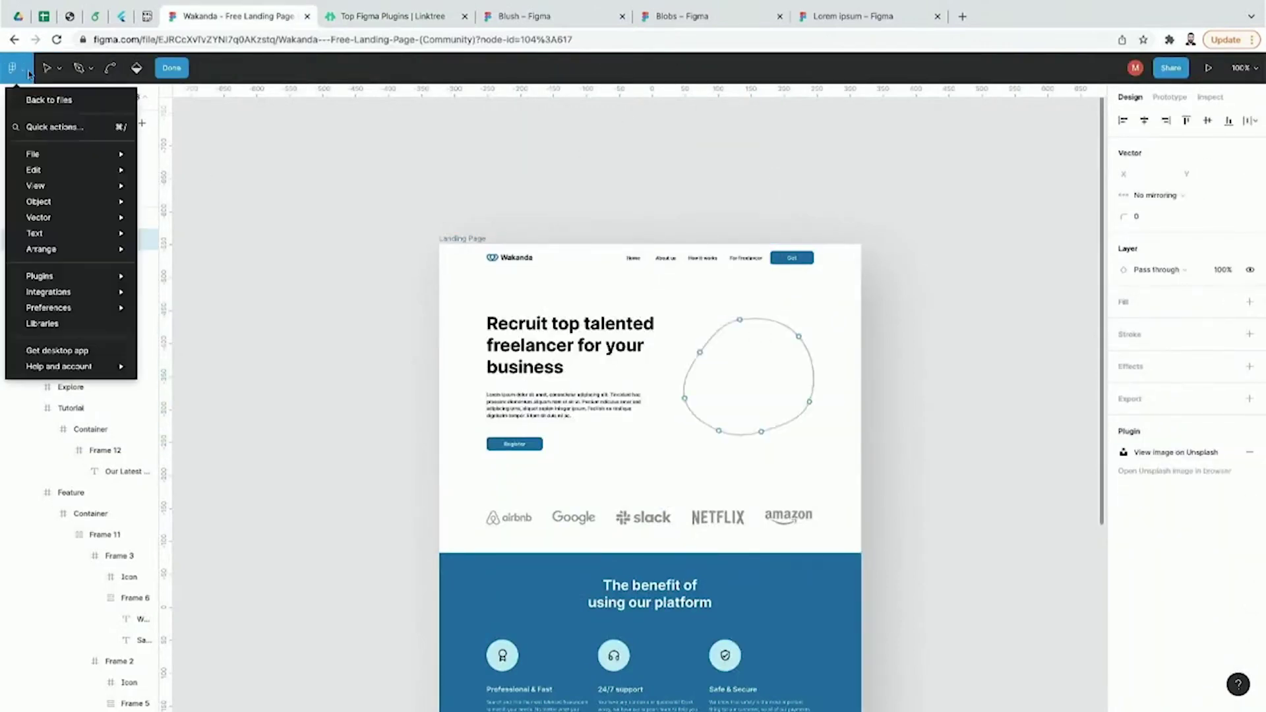
mouse_move(83, 277)
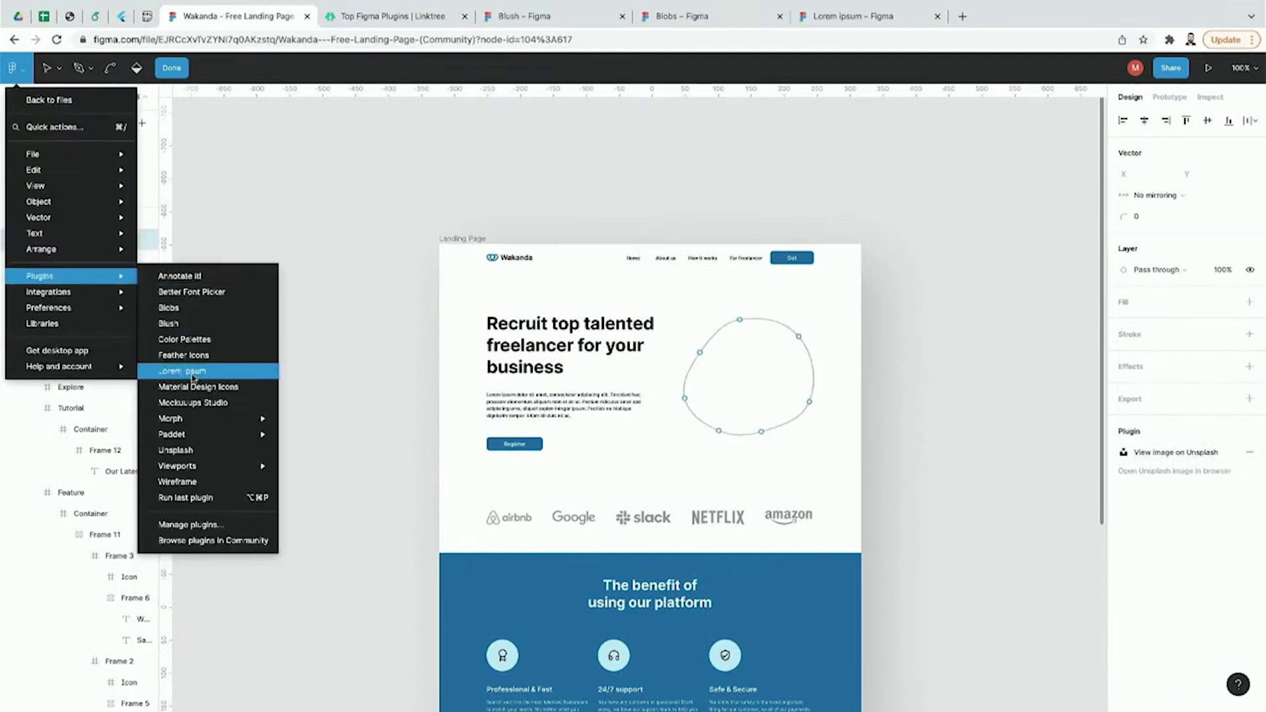
click(198, 323)
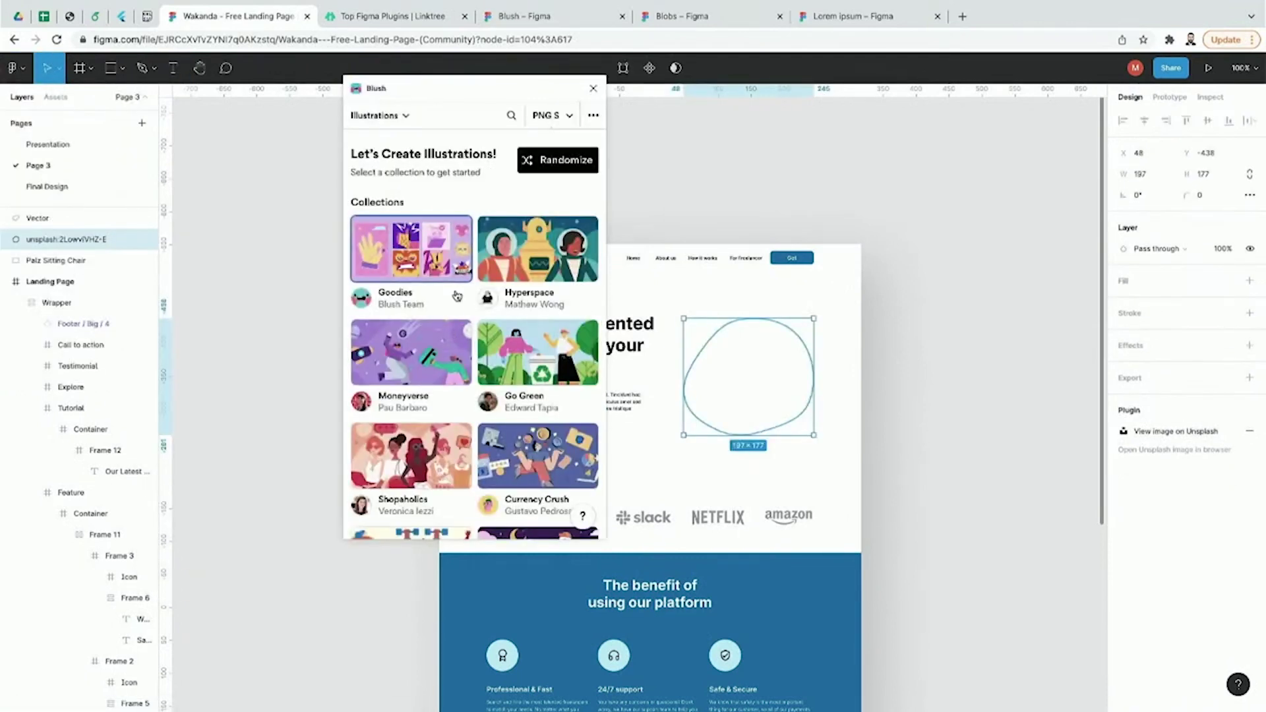
Step: Browse Blush's illustration collections and open the Fitz collection
scroll(454, 307, down, 2)
scroll(454, 306, down, 1)
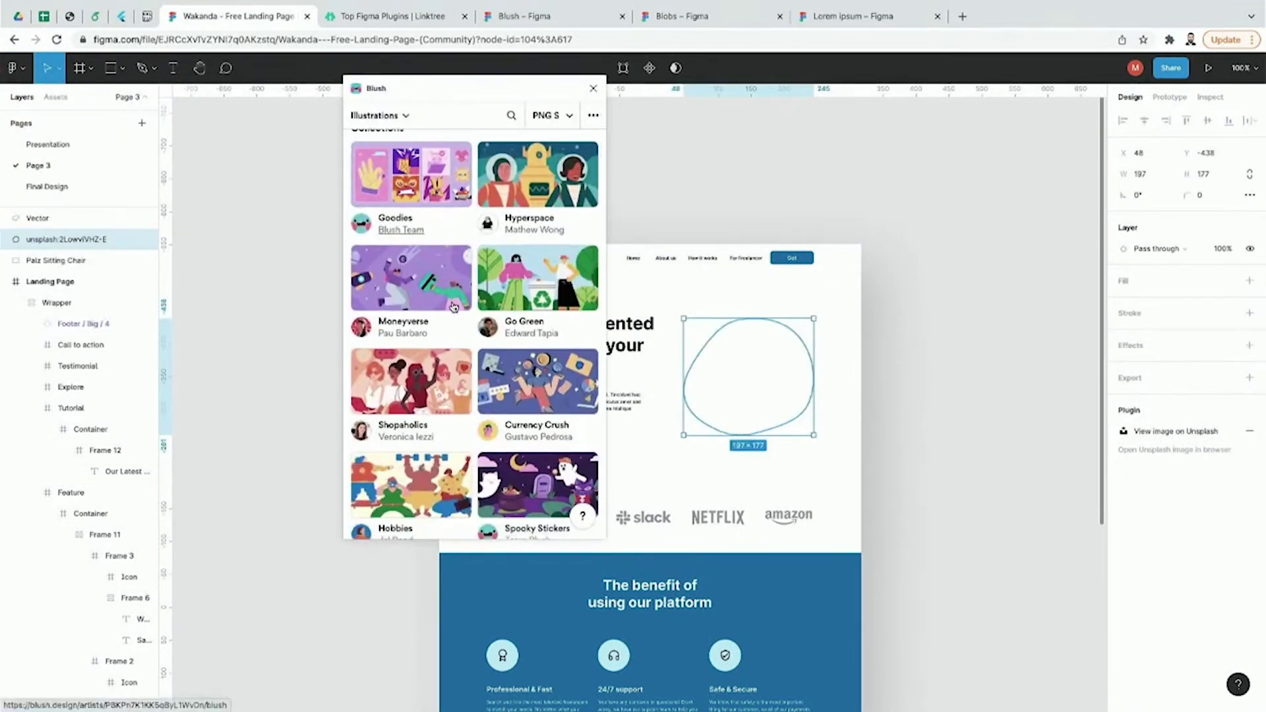
scroll(454, 306, down, 7)
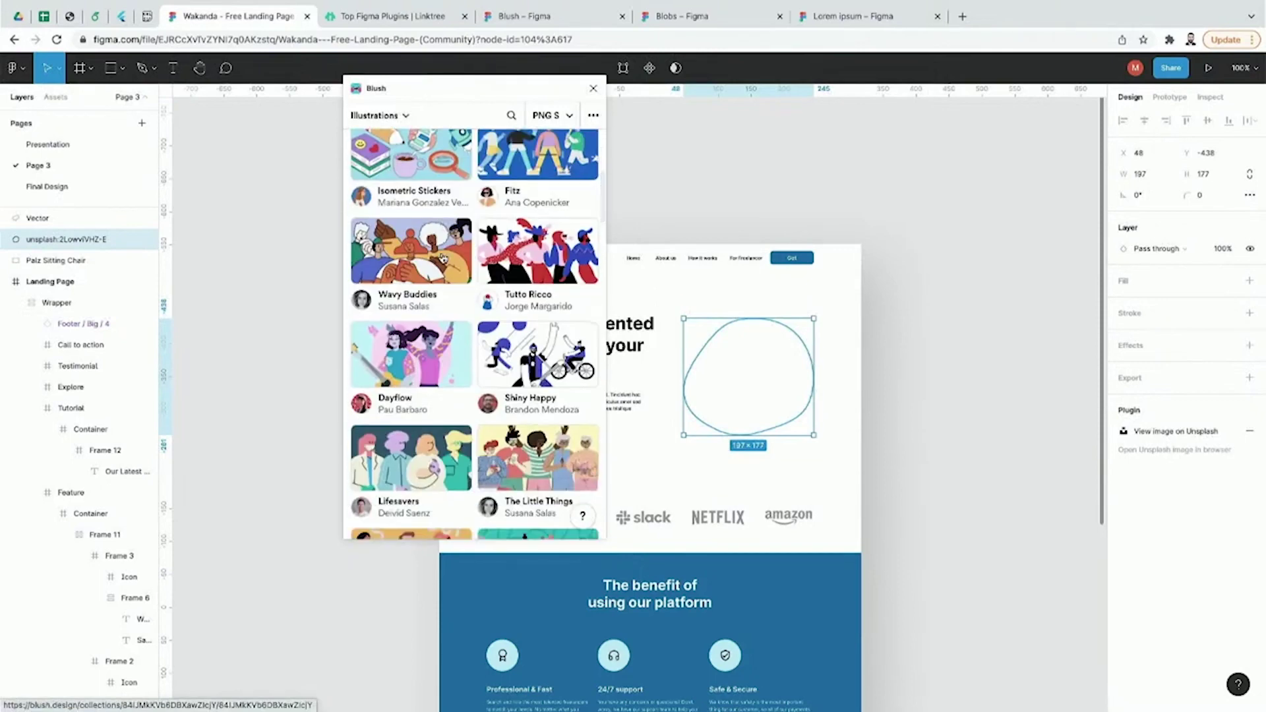
scroll(441, 257, up, 8)
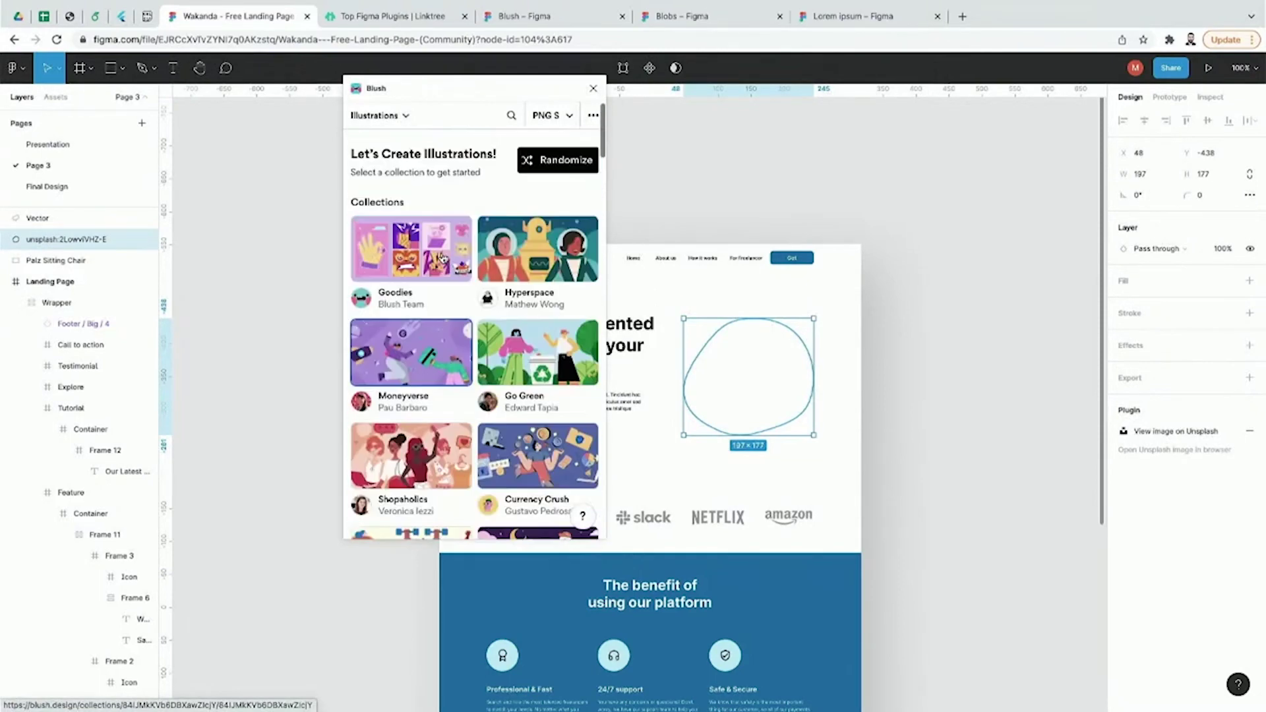
scroll(513, 274, down, 6)
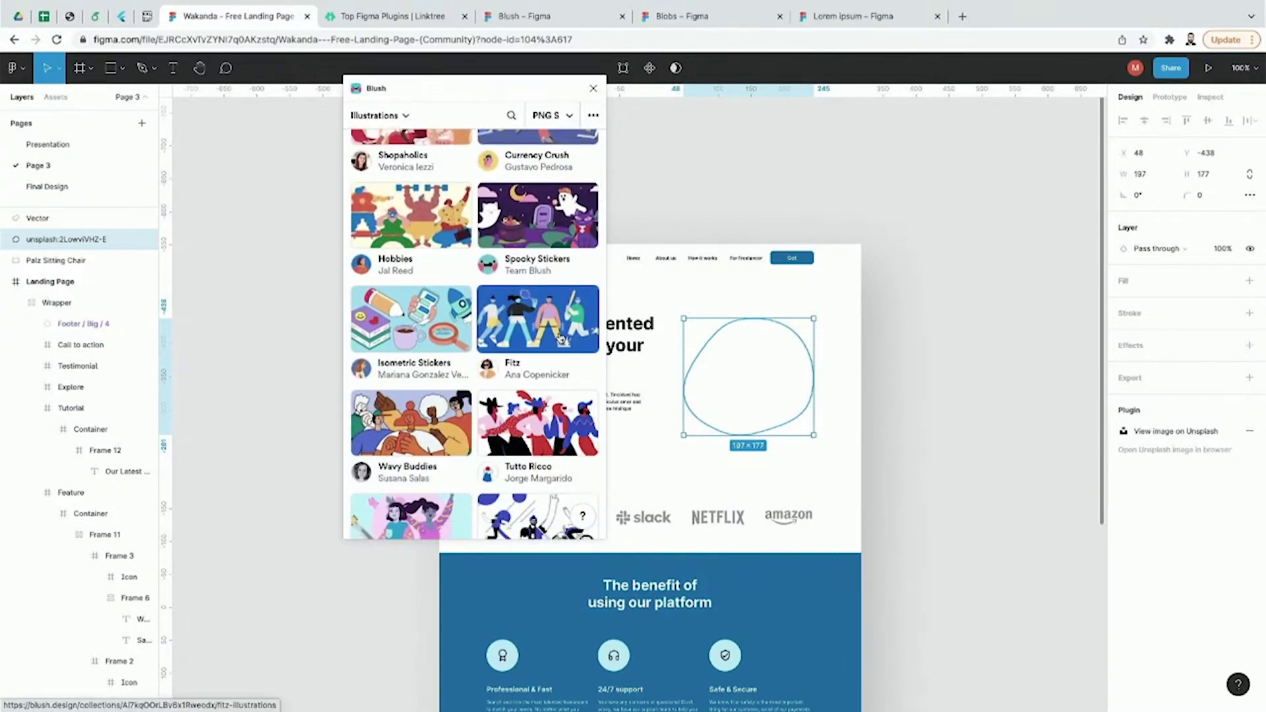
click(561, 338)
scroll(554, 357, down, 5)
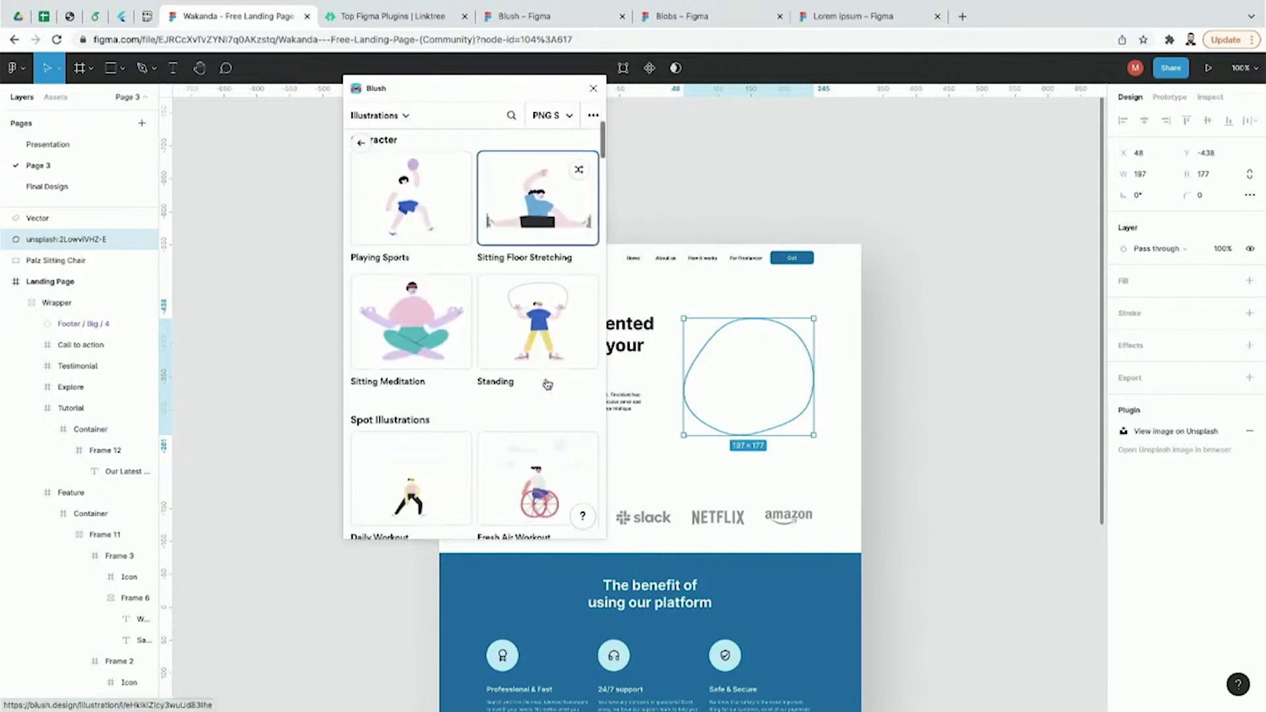
scroll(548, 385, up, 2)
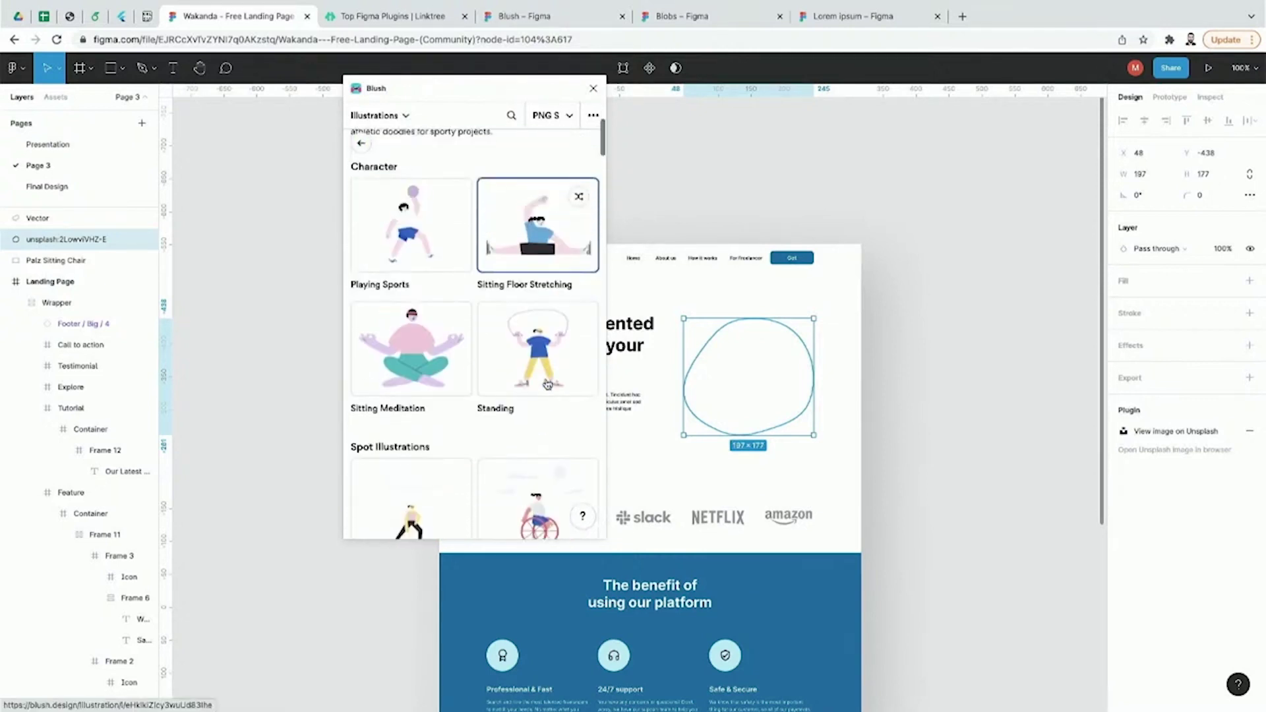
scroll(547, 384, down, 10)
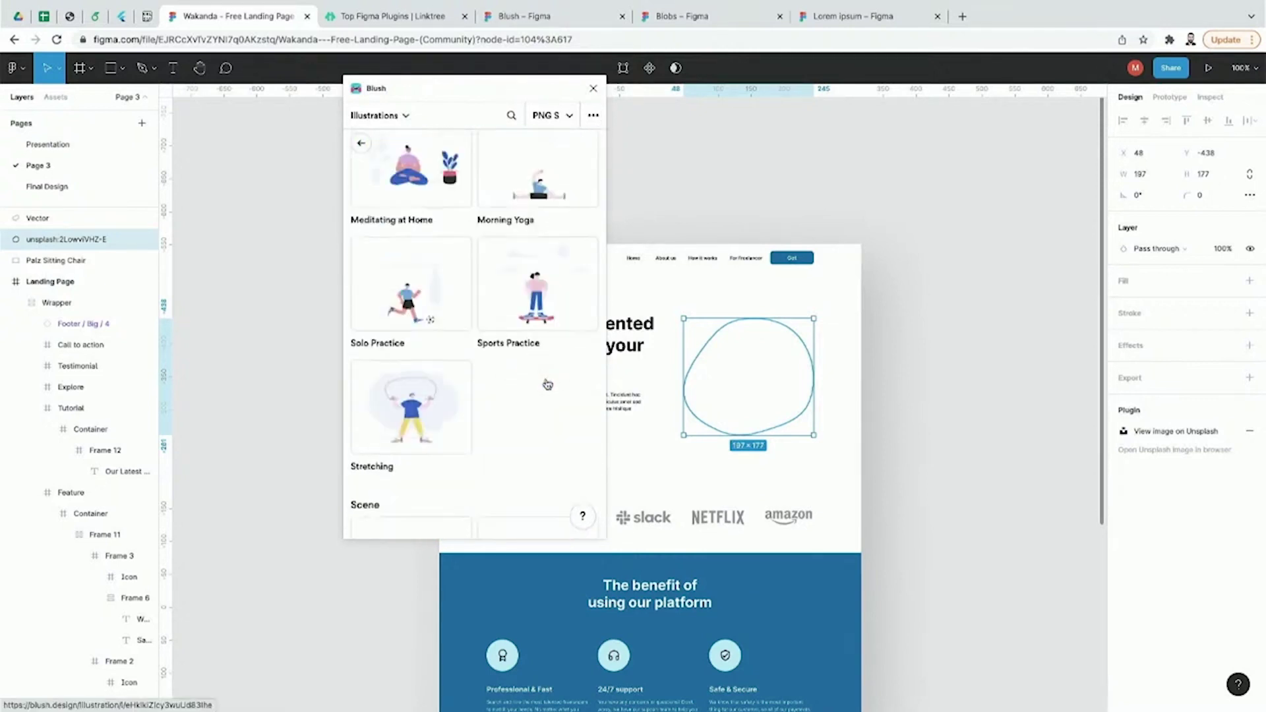
scroll(548, 382, up, 4)
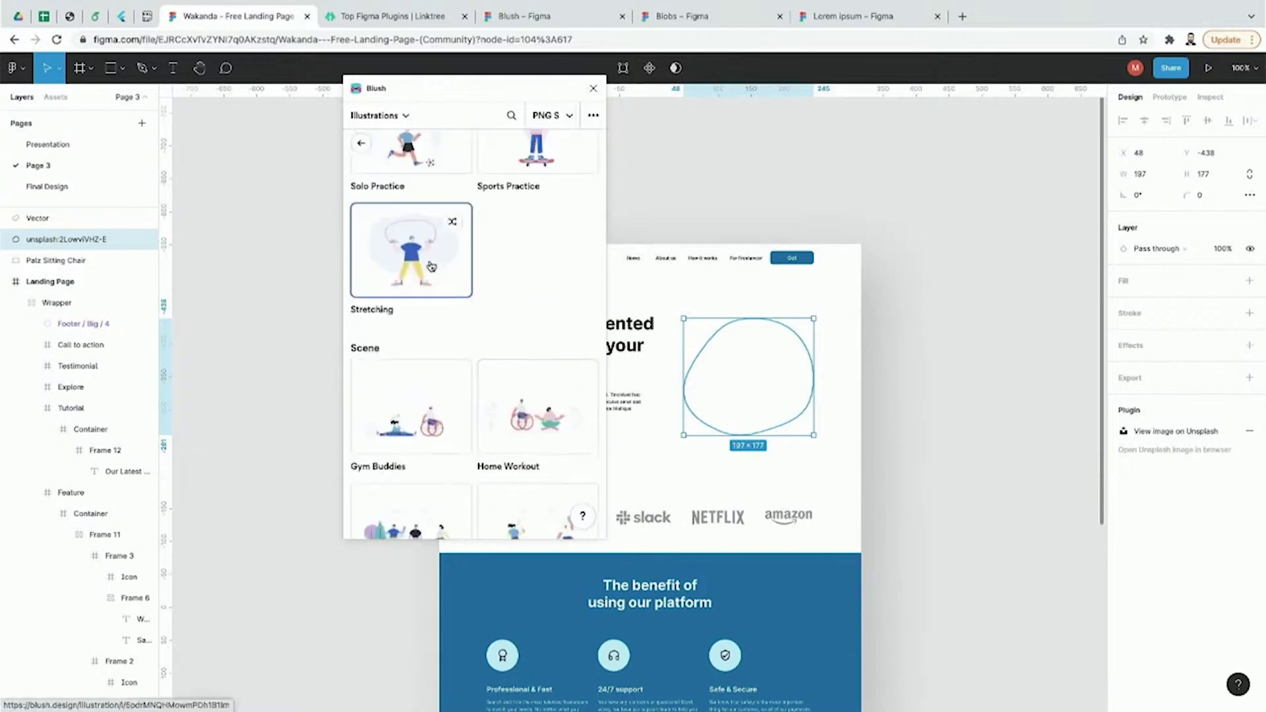
Step: Target the Landing Page frame and place the Fitz Sitting Meditation illustration on it
click(449, 274)
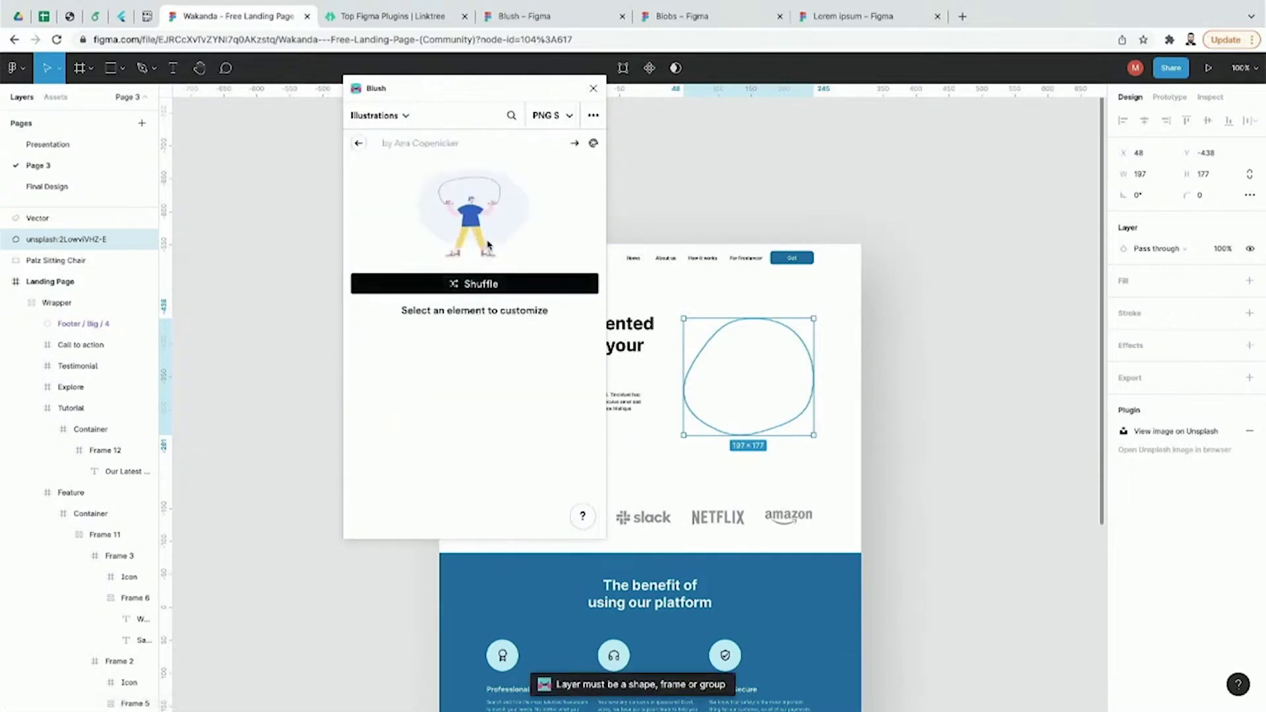
click(871, 401)
click(772, 398)
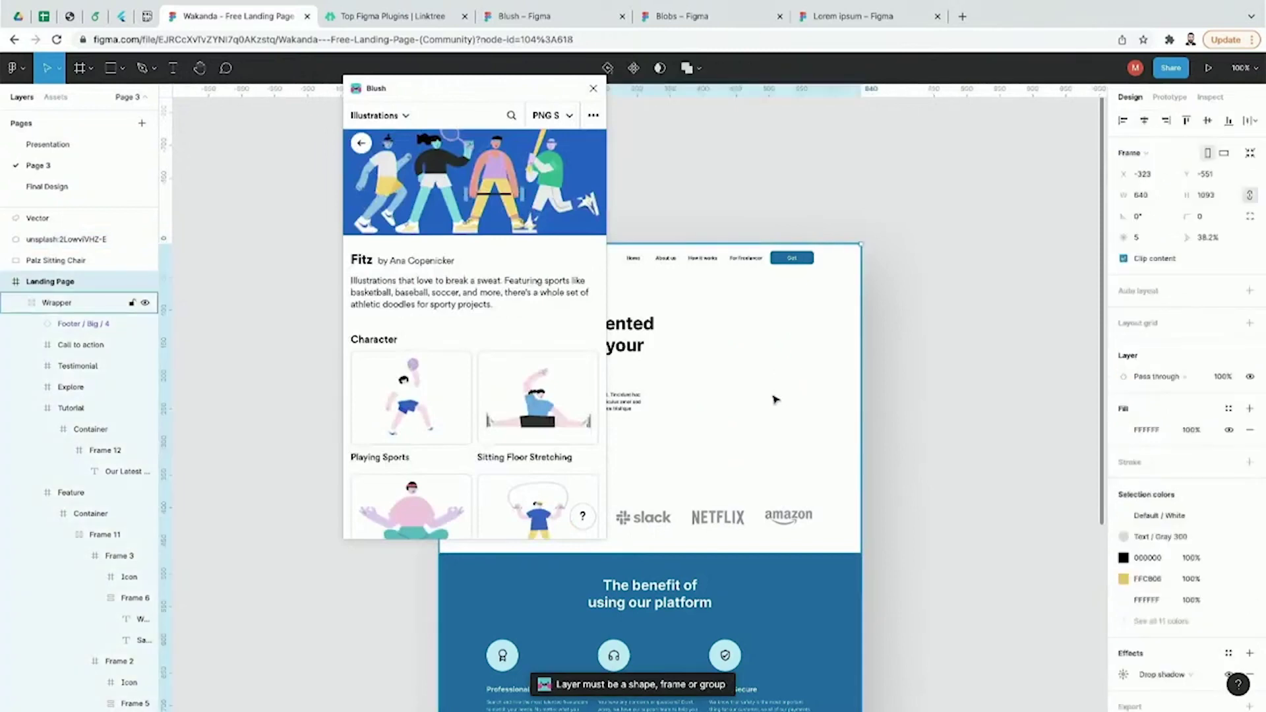
scroll(502, 401, down, 2)
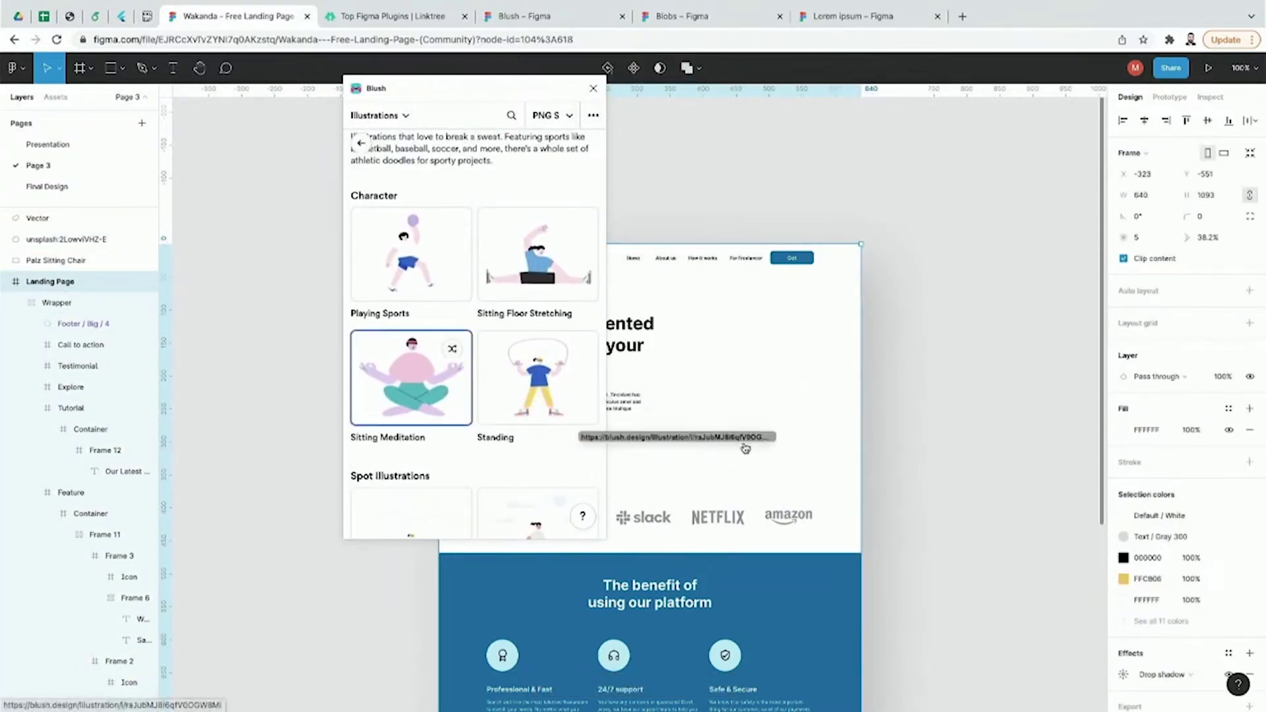
click(438, 389)
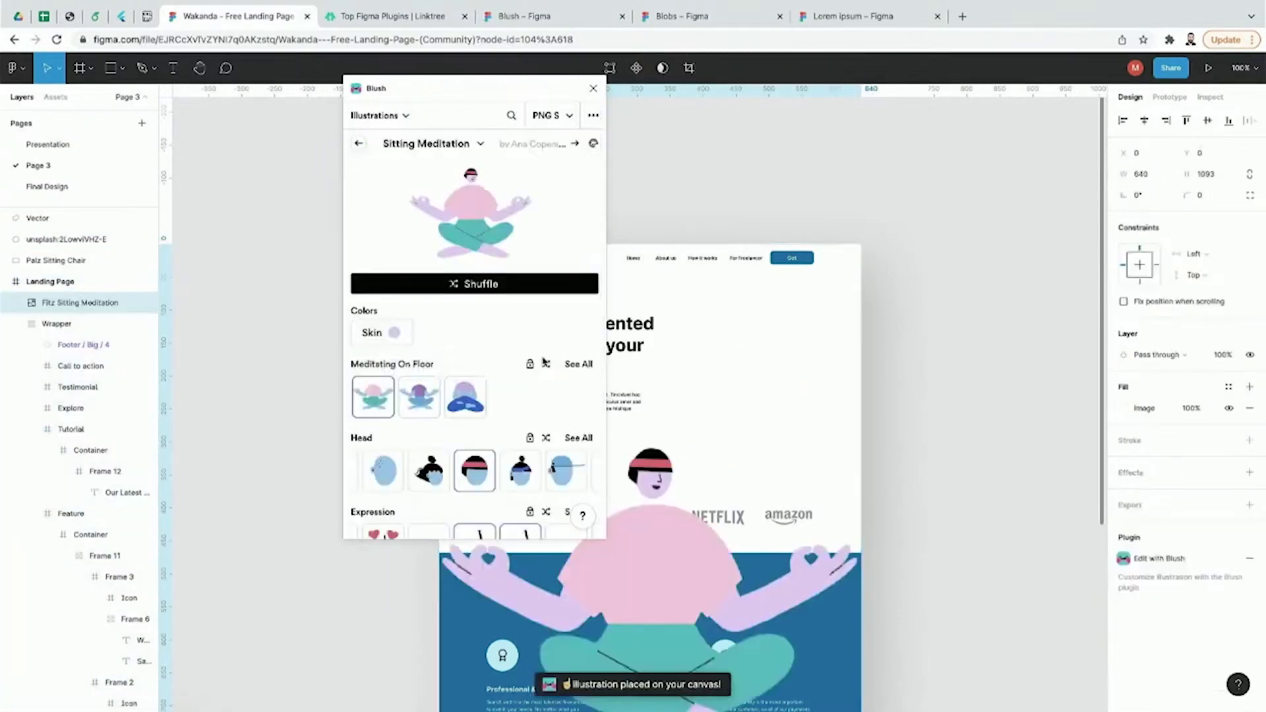
Step: Select the Sitting Meditation illustration and nudge it into the landing page wrapper
click(936, 512)
click(669, 598)
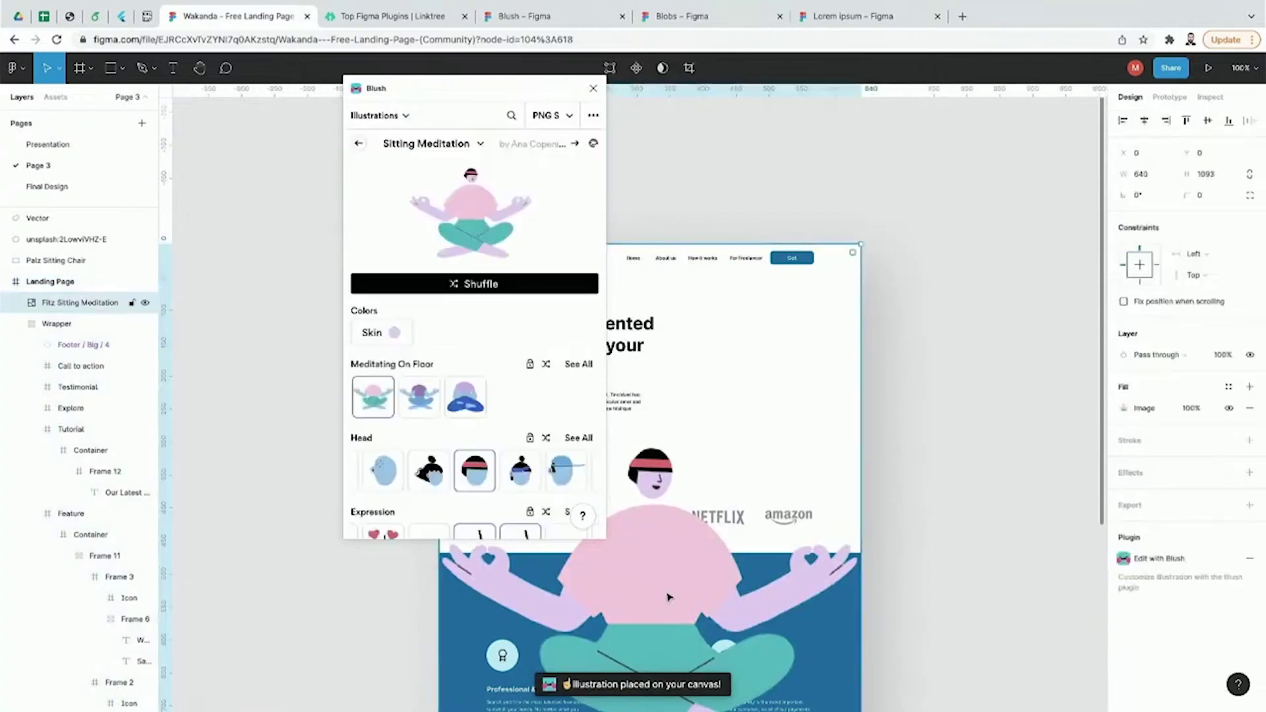
double_click(668, 597)
drag(686, 584, 695, 475)
drag(638, 414, 637, 409)
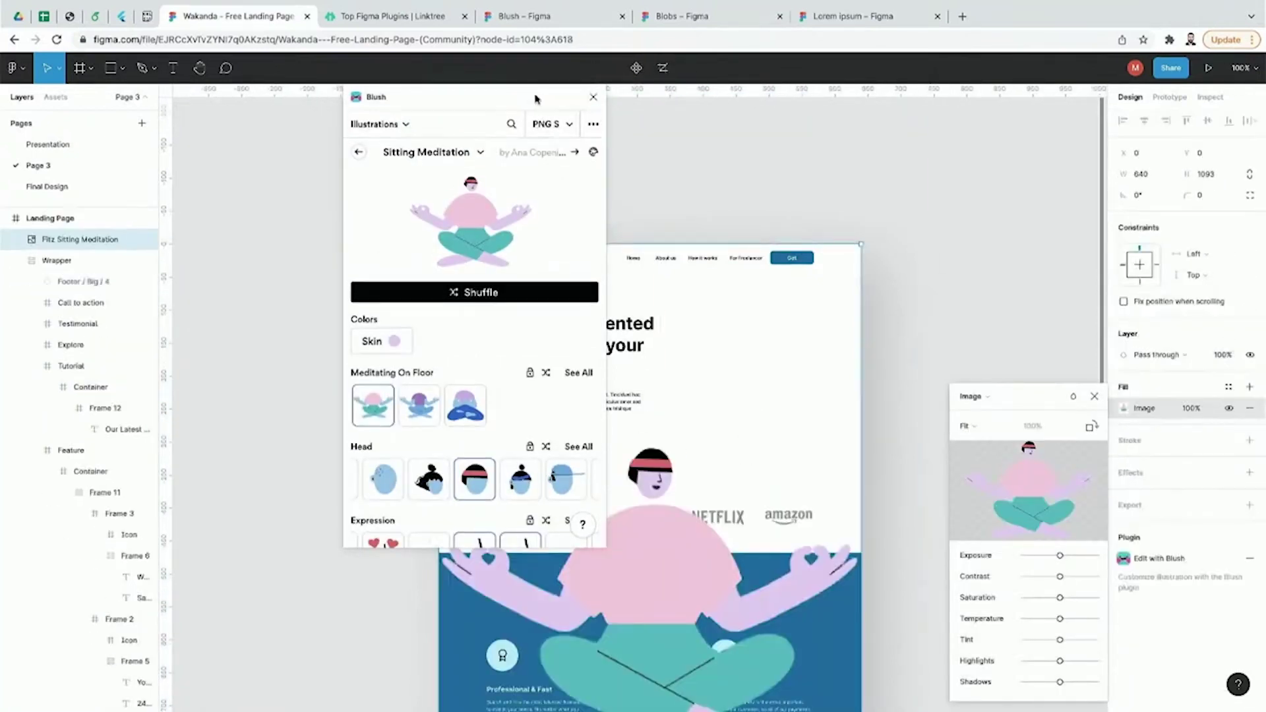
scroll(893, 404, down, 5)
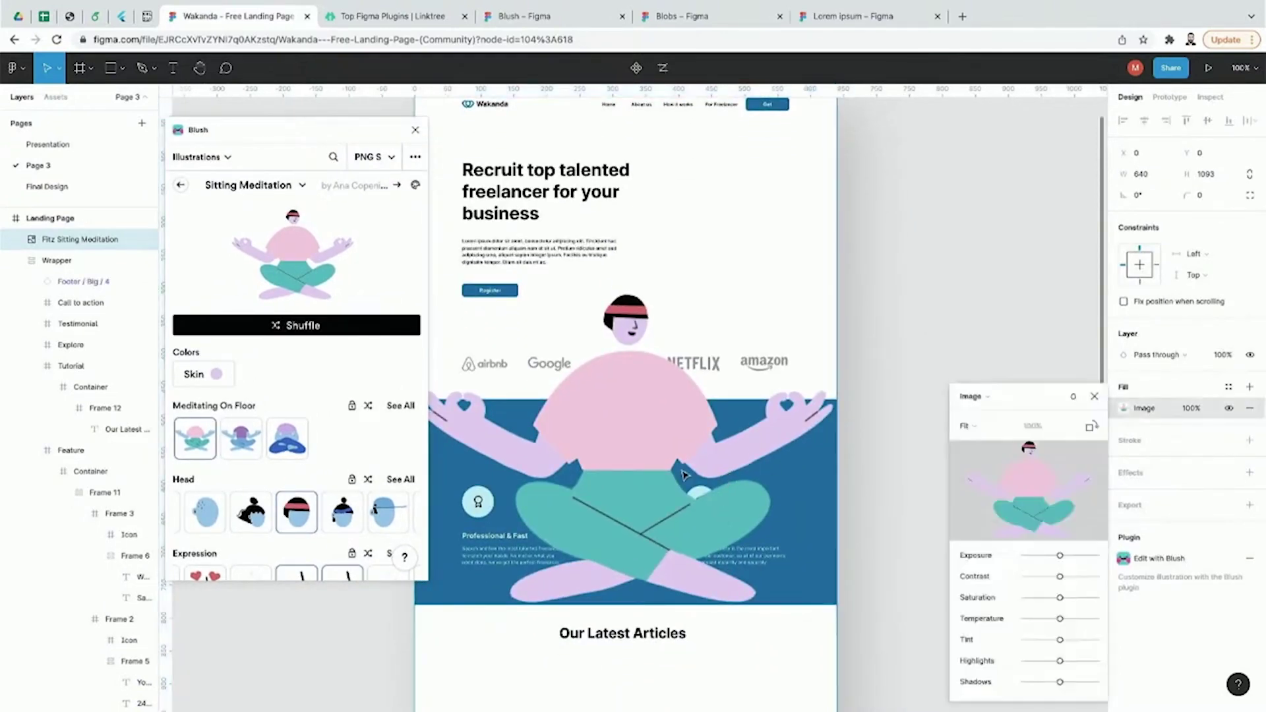
drag(667, 446, 688, 445)
Step: Shrink the illustration to about 209×283 and move it right of the headline
key(minus)
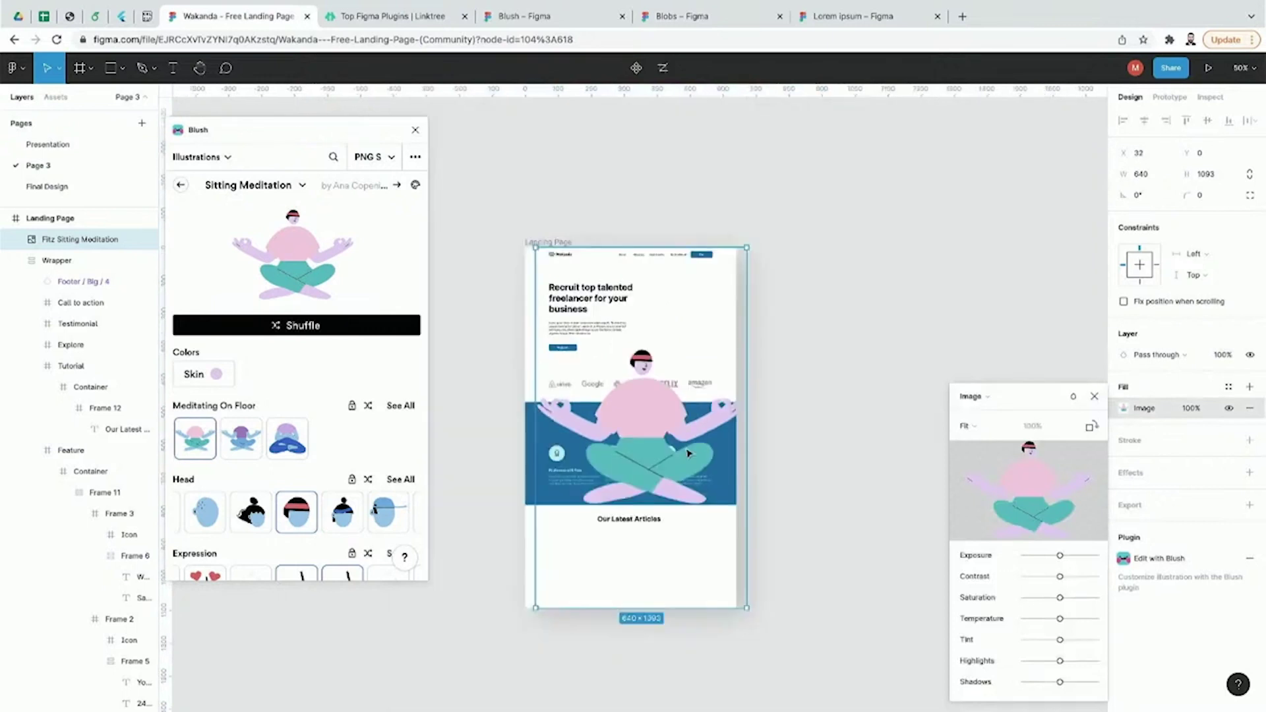
drag(748, 602, 606, 342)
key(plus)
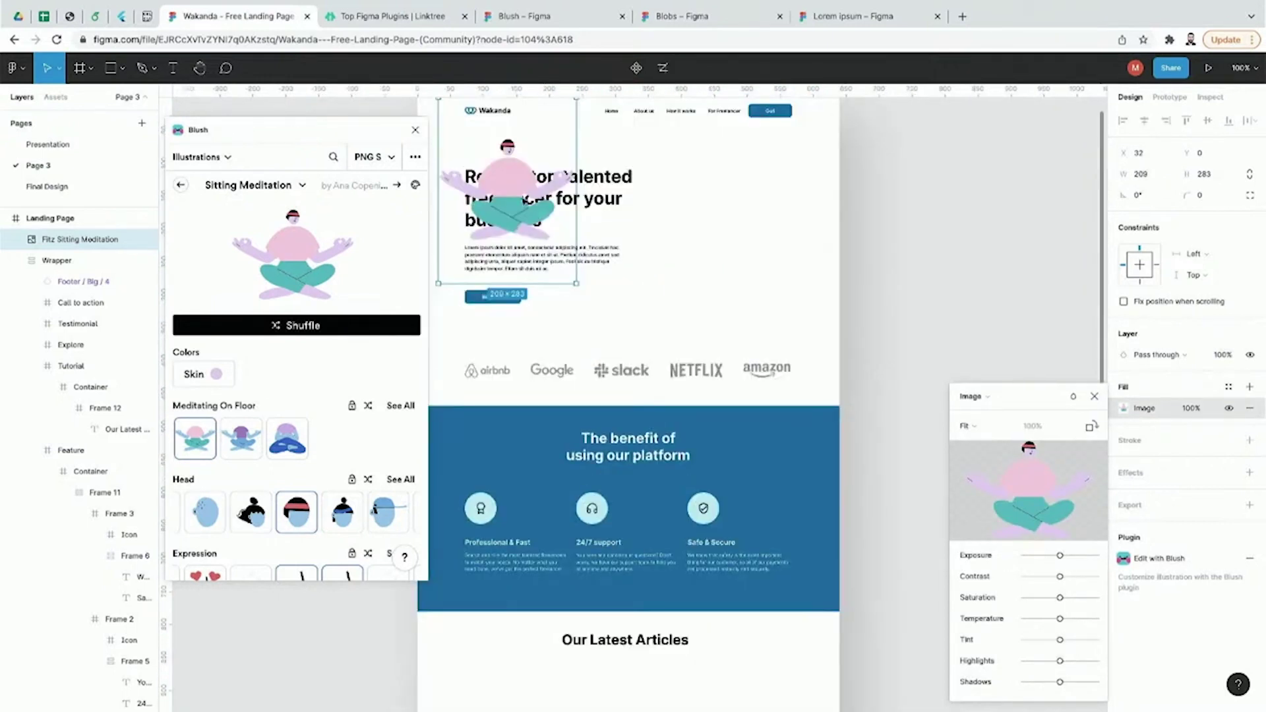
drag(515, 184, 710, 218)
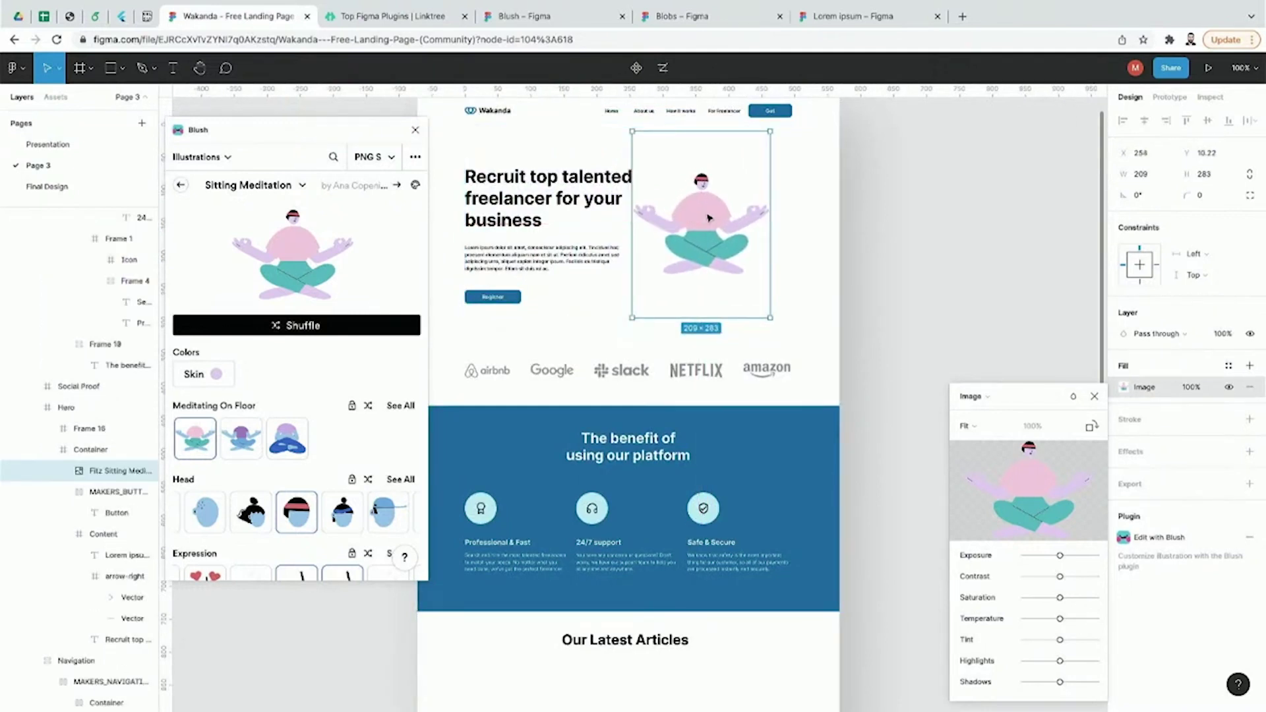
Step: Close the Blush plugin panel and the image fill settings, leaving nothing selected
click(415, 130)
scroll(527, 211, up, 1)
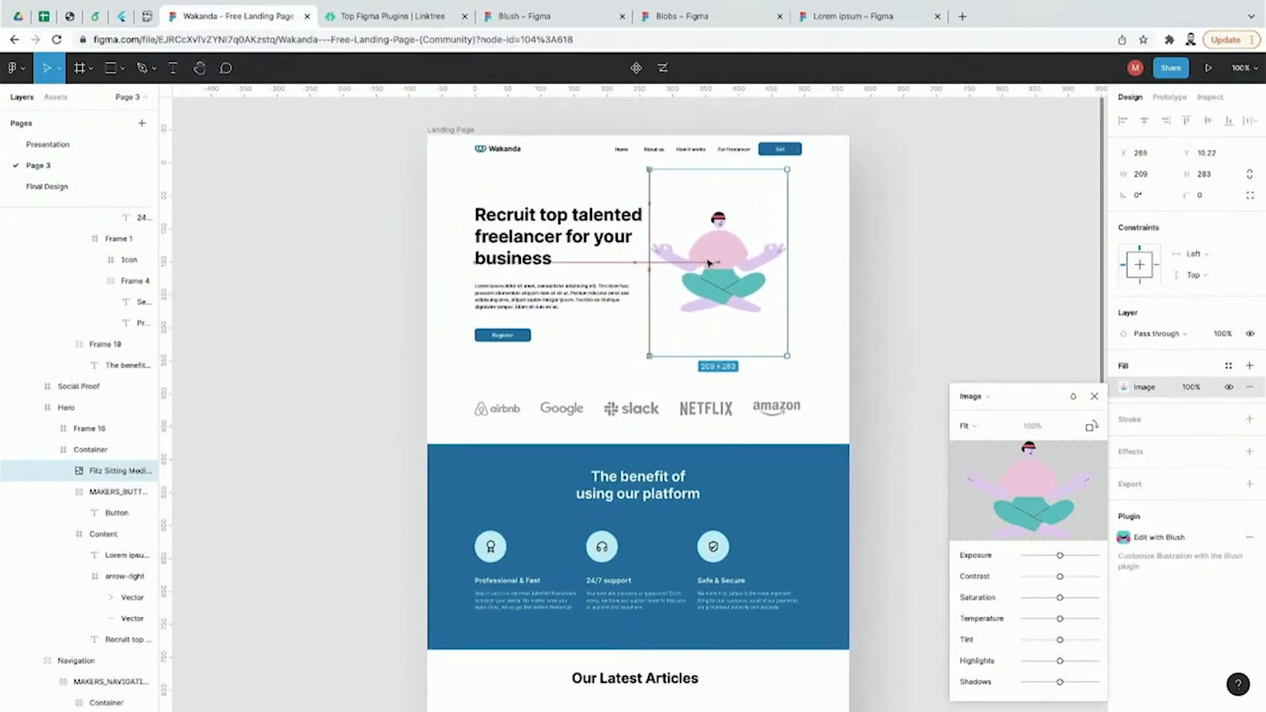
key(plus)
scroll(950, 347, up, 4)
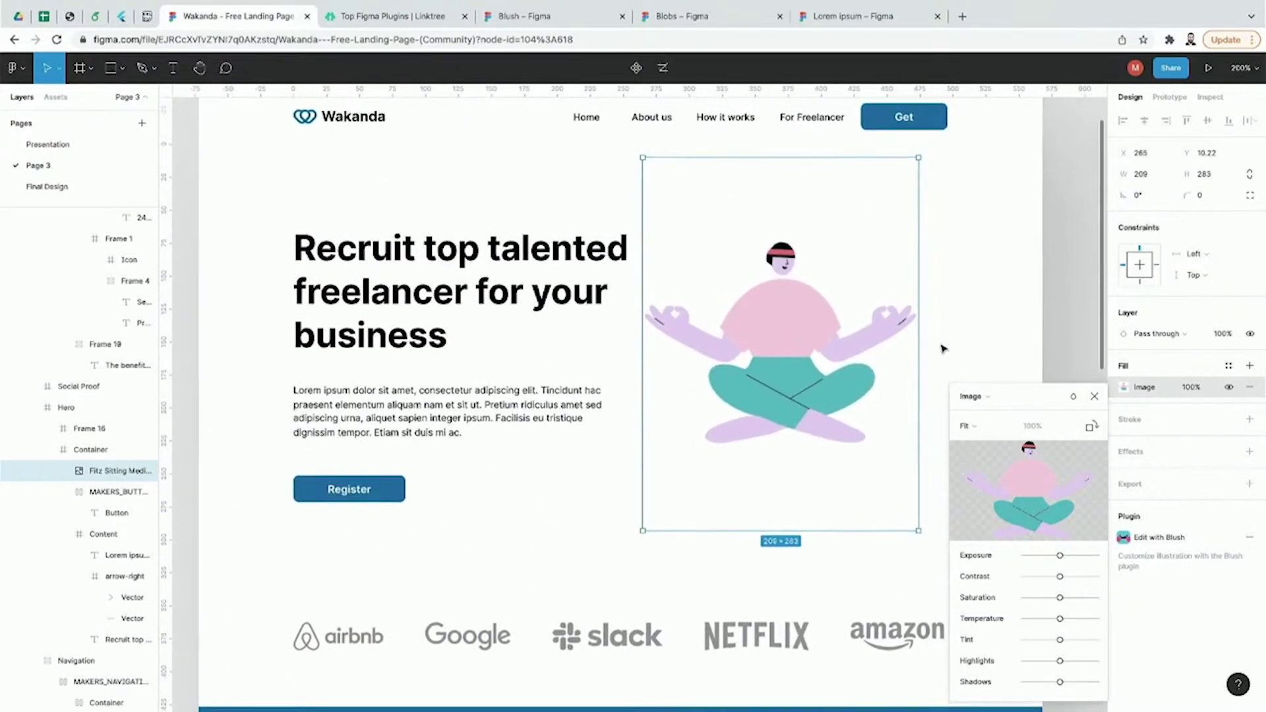
click(1095, 396)
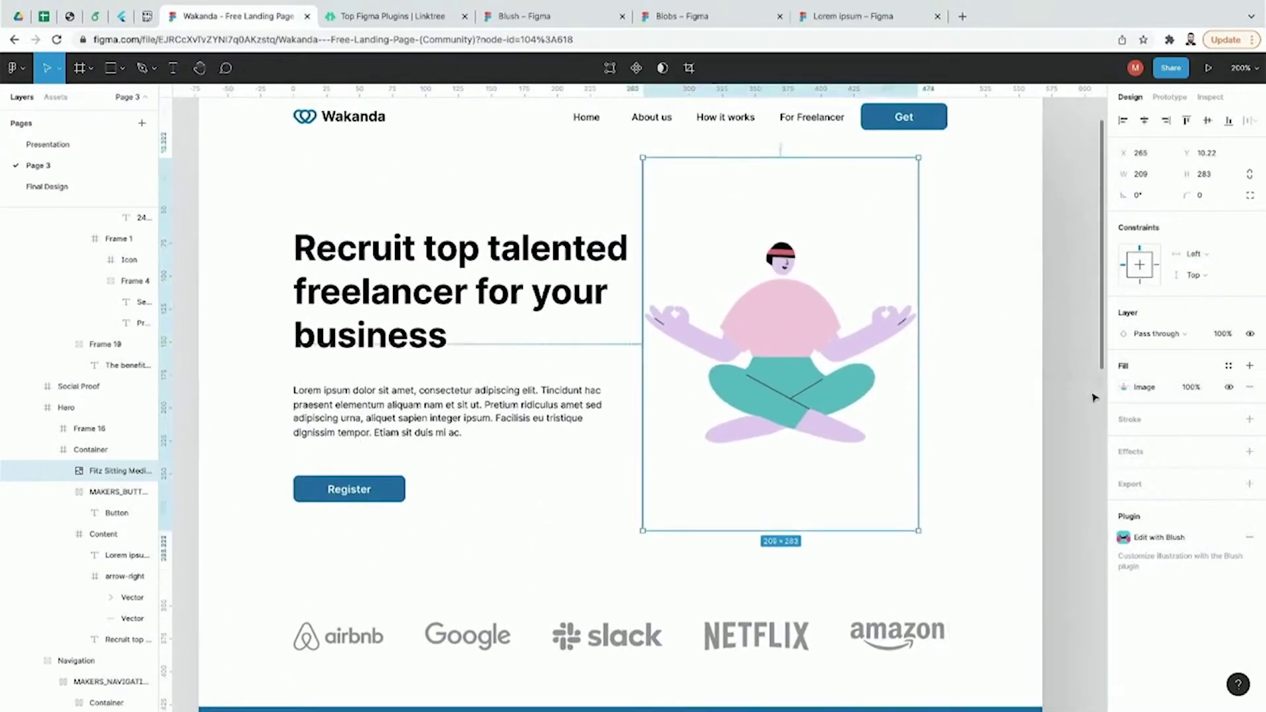
click(1081, 401)
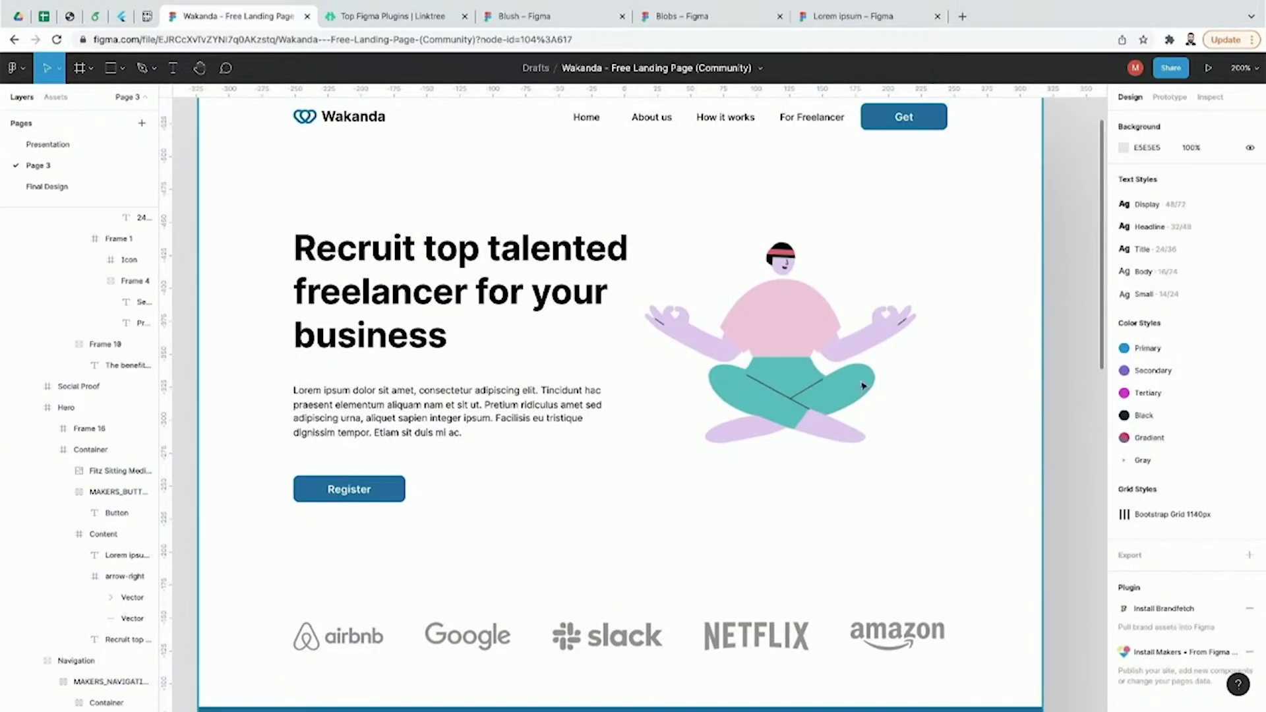
Step: Inspect the Wrapper, Hero and Container layers, then deselect and pick the Rectangle tool
click(832, 380)
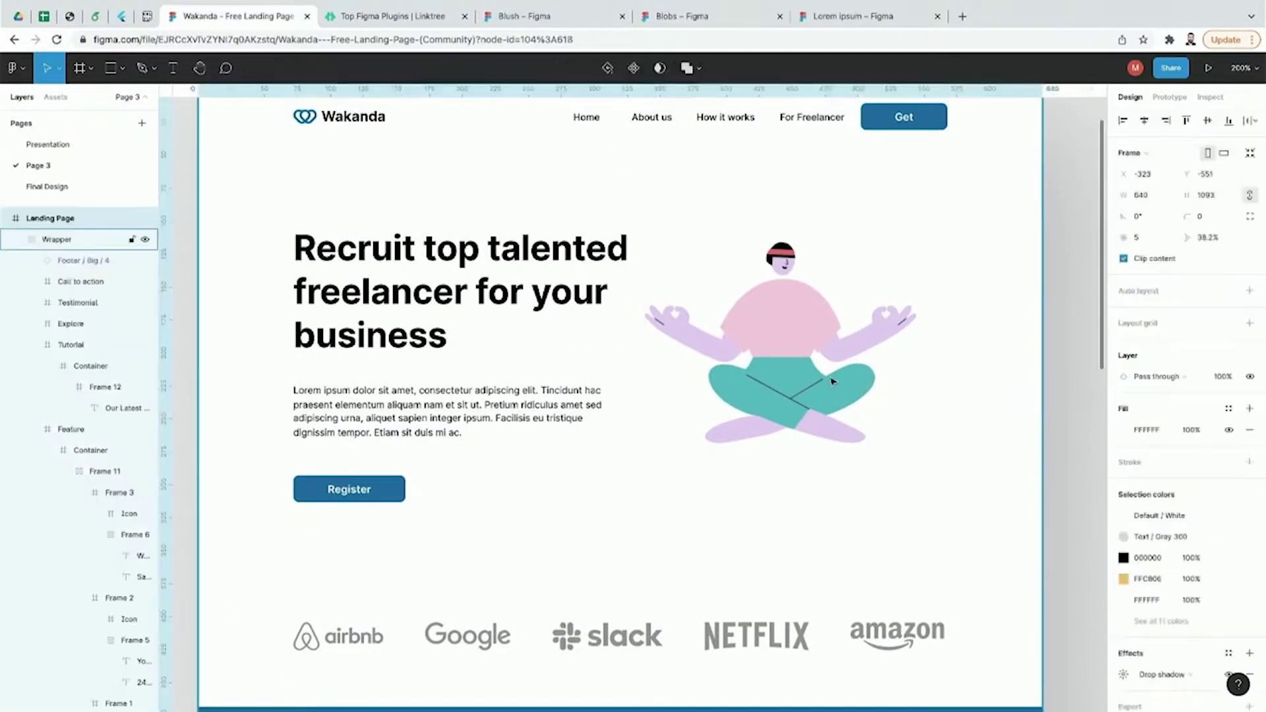
double_click(806, 351)
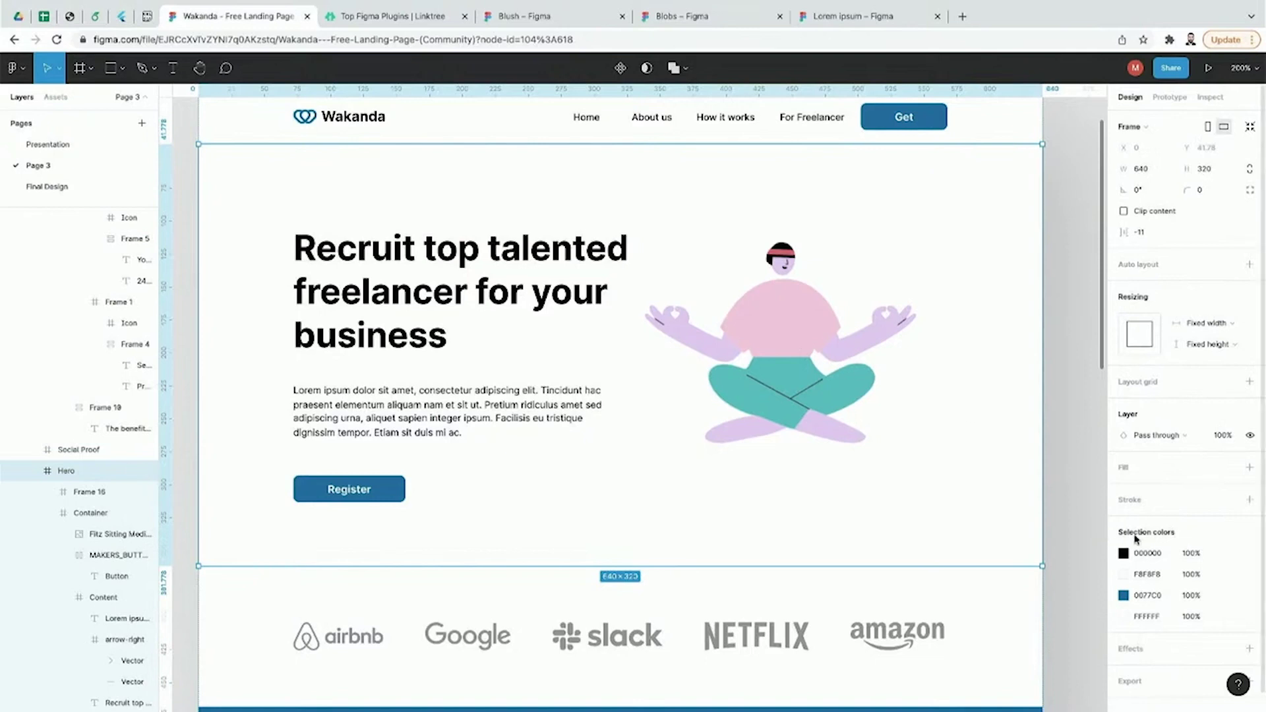
scroll(1136, 537, down, 1)
click(1070, 512)
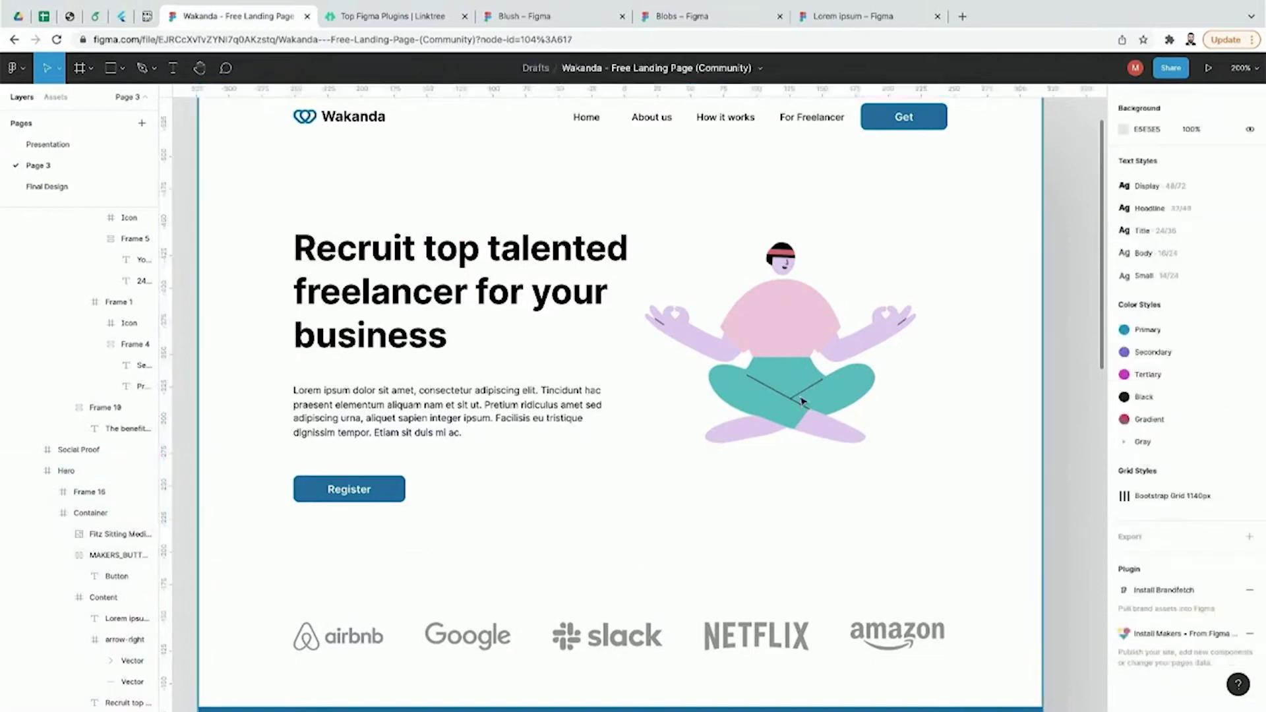
triple_click(802, 401)
double_click(802, 399)
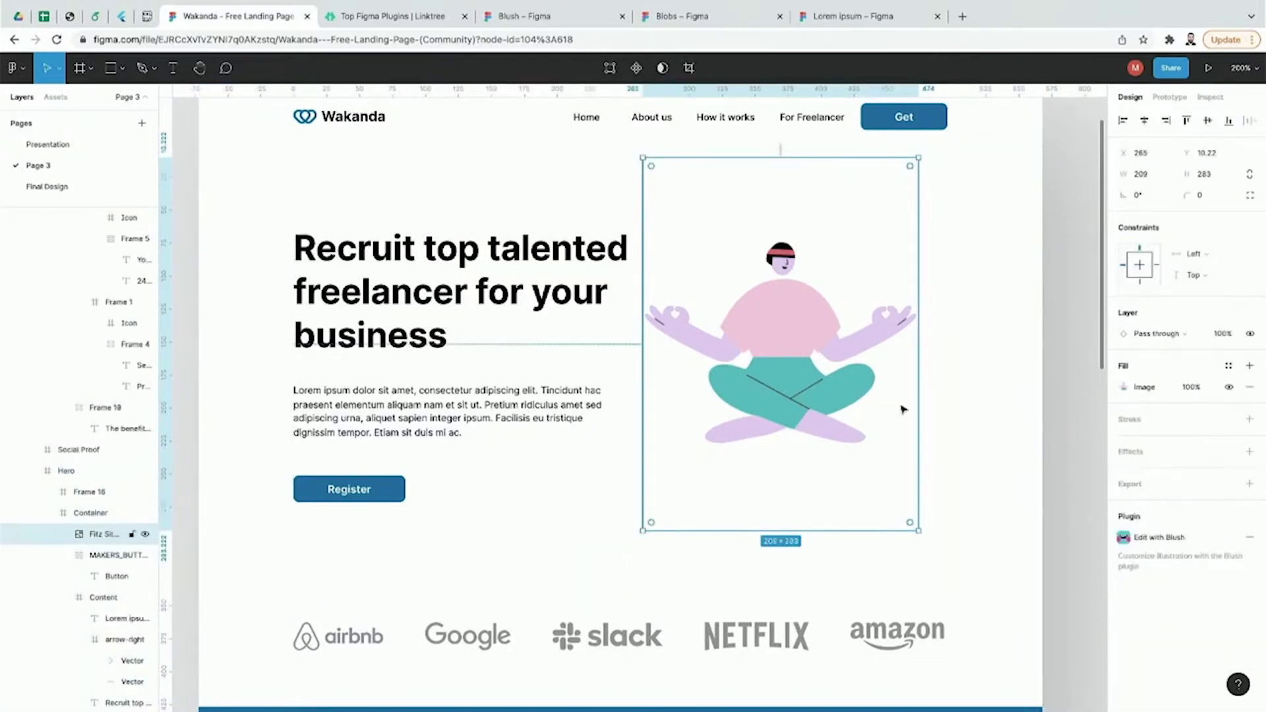
click(1066, 489)
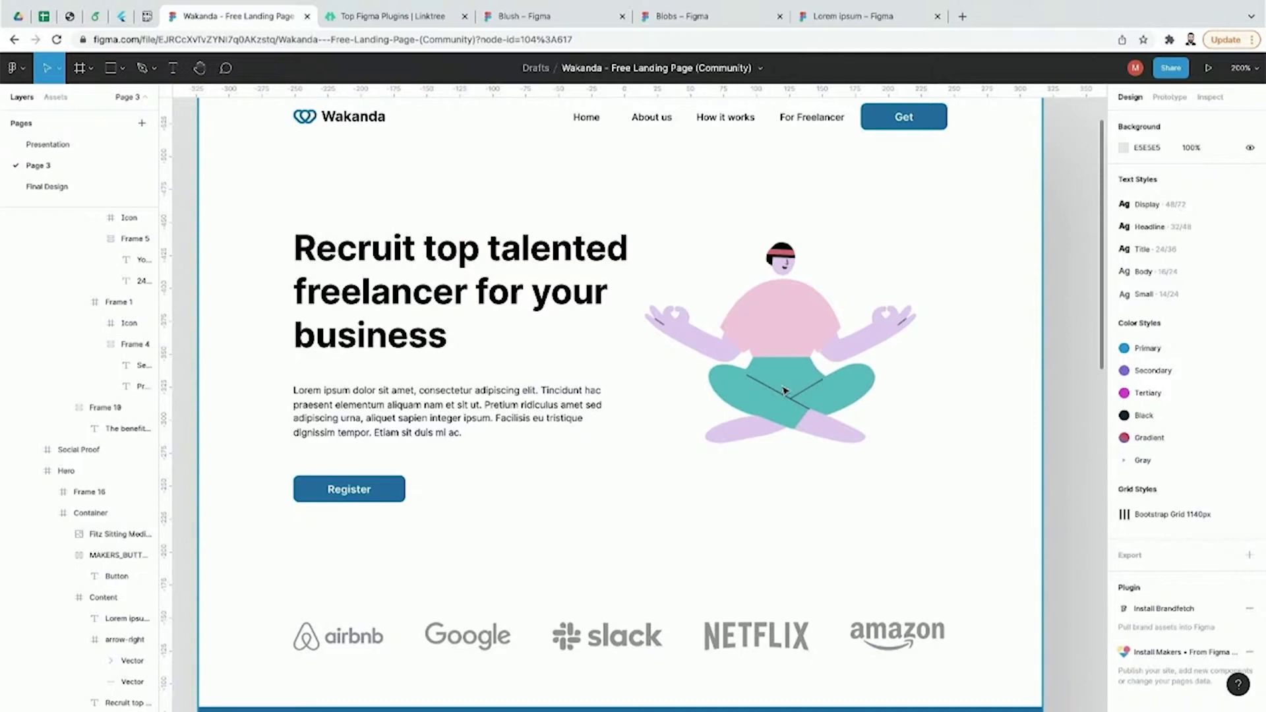
click(112, 81)
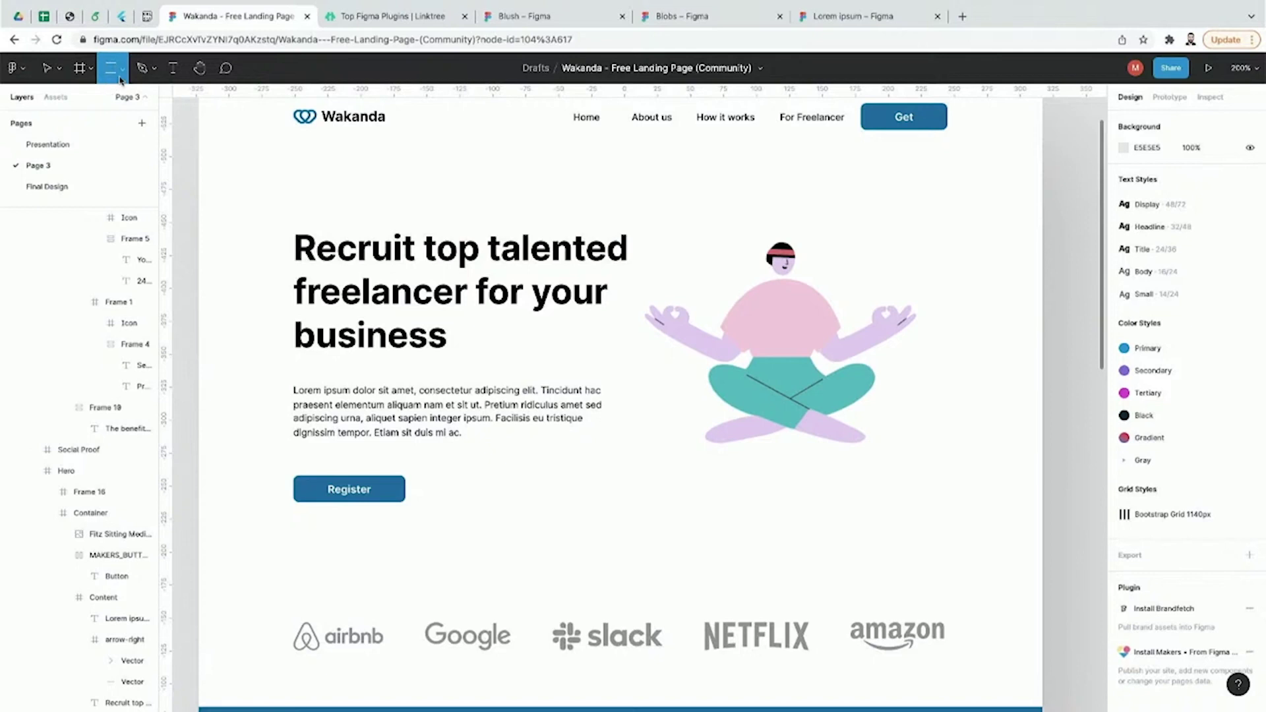
Step: Draw a rectangle over the illustration's lower half and send it behind the illustration
click(121, 81)
click(113, 104)
drag(637, 371, 993, 504)
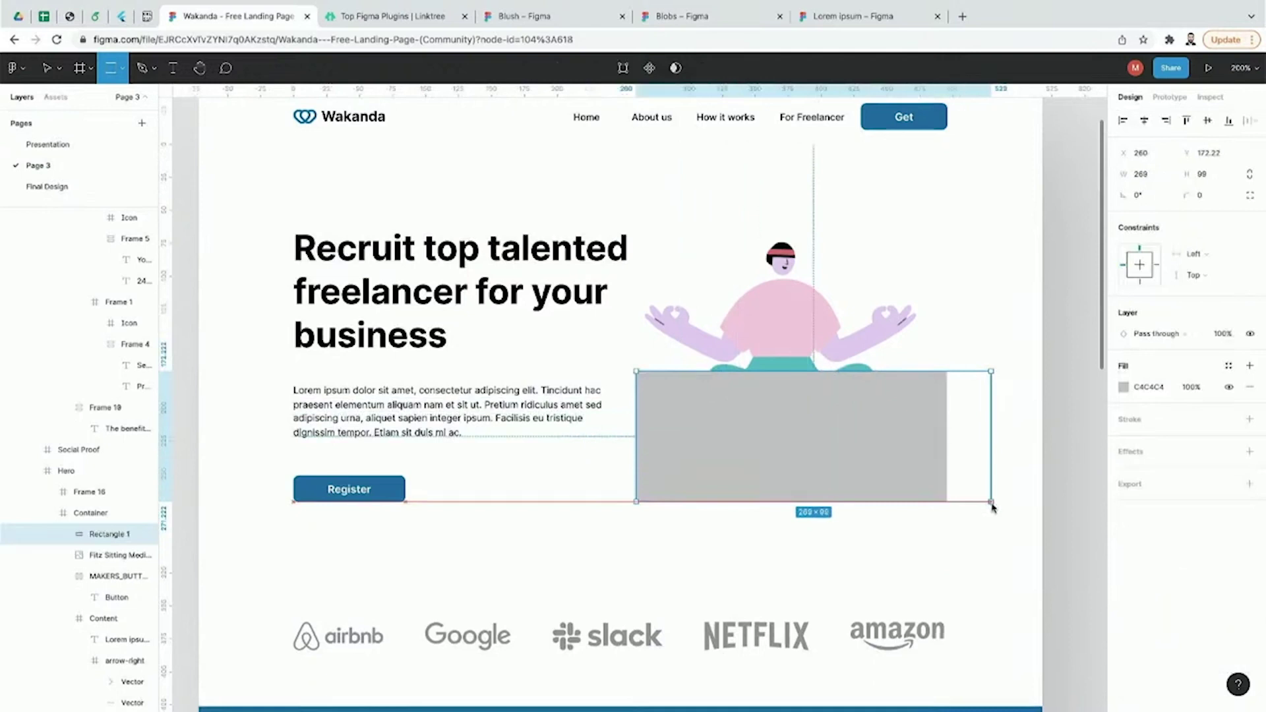
mouse_move(896, 453)
mouse_down()
mouse_move(899, 481)
mouse_move(890, 469)
mouse_up()
right_click(891, 469)
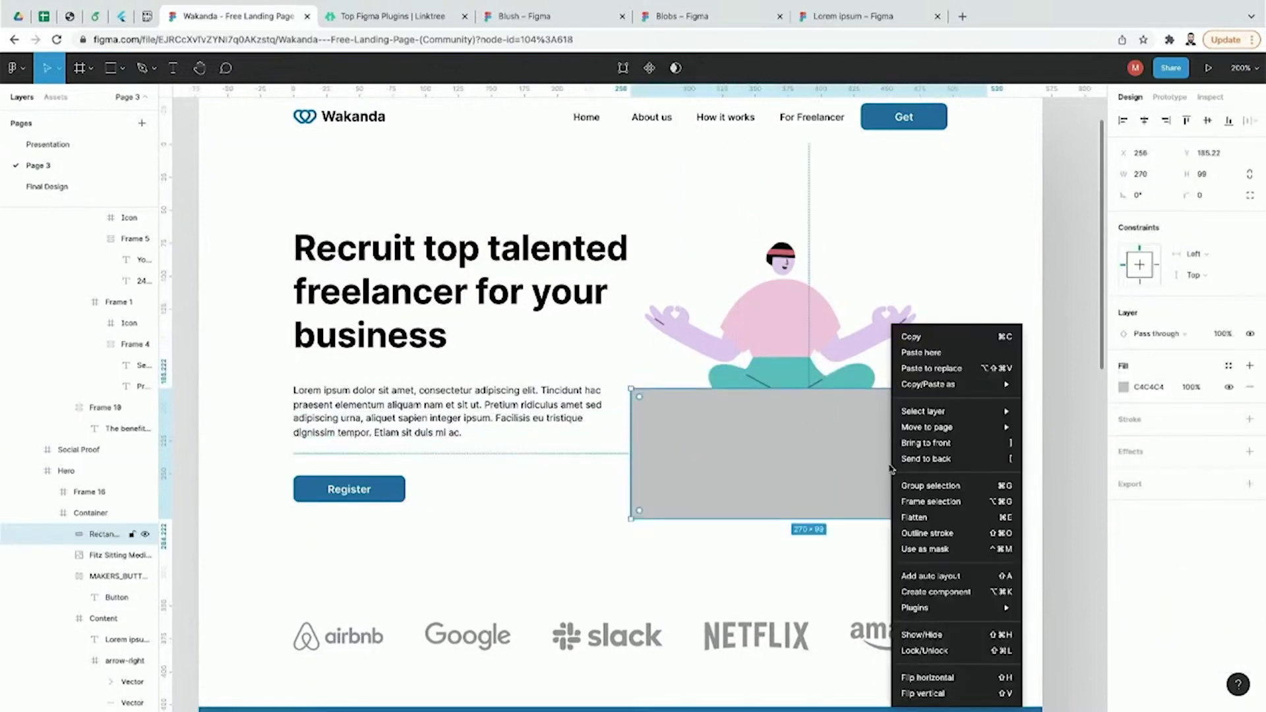
click(926, 459)
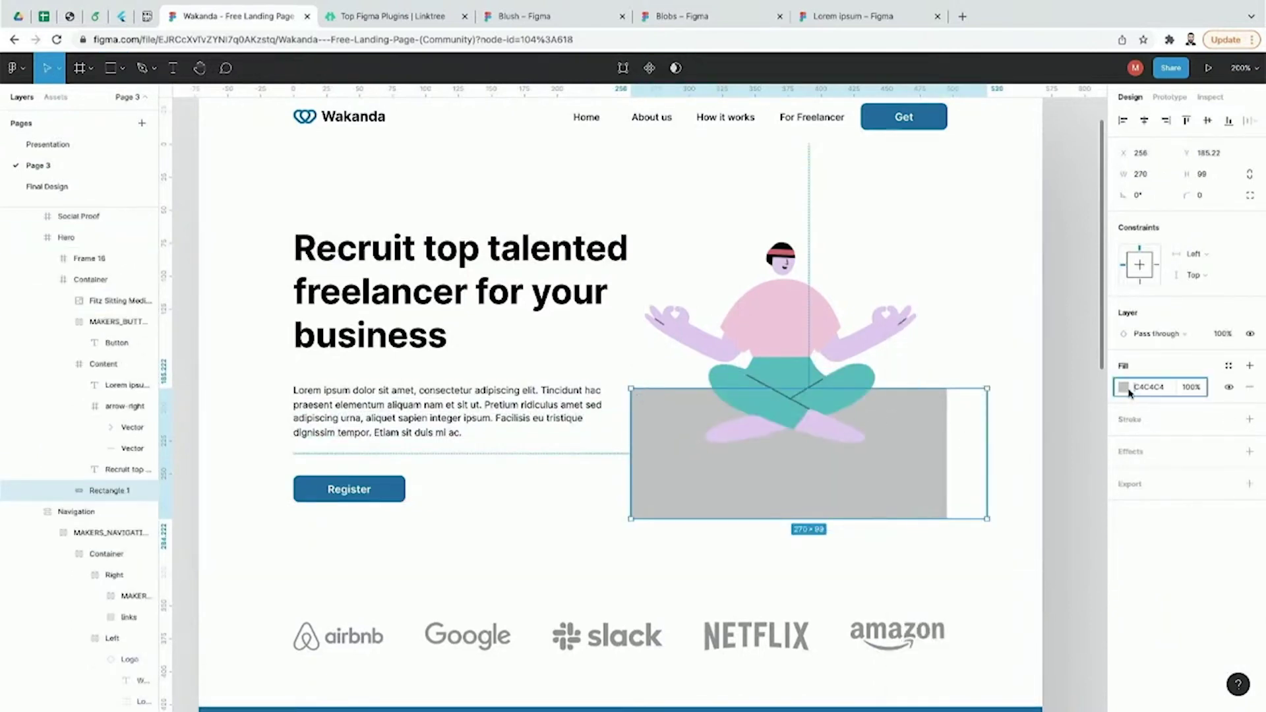
Step: Fill the rectangle with dark grey 323030 and resize it to about 280×70
click(1124, 387)
click(970, 525)
drag(970, 533, 1001, 481)
click(989, 400)
click(941, 451)
double_click(924, 486)
double_click(924, 486)
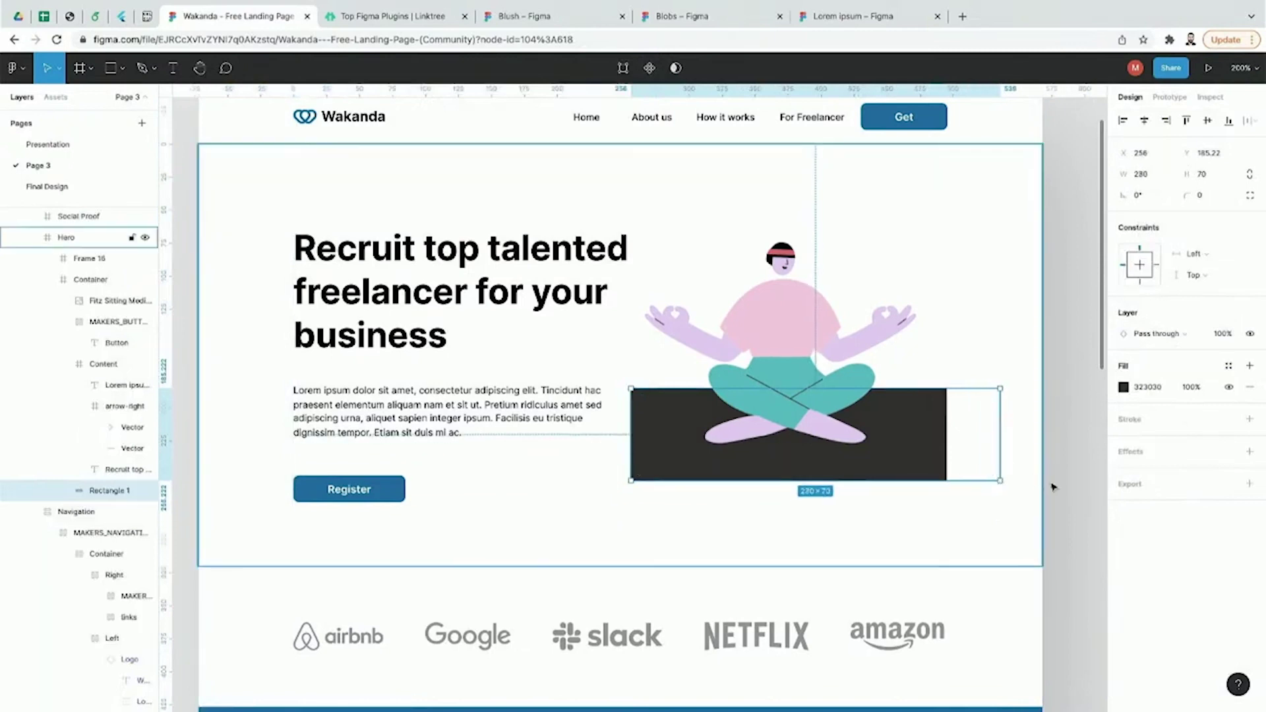
click(1053, 487)
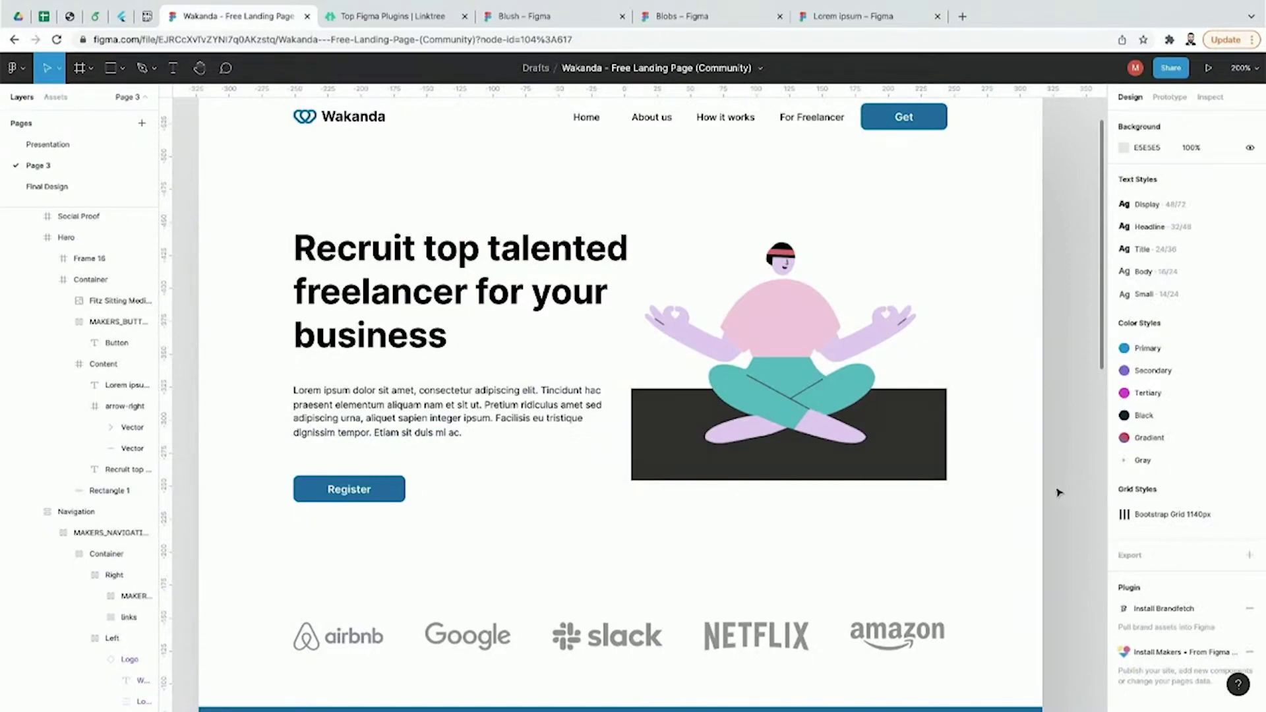
scroll(1056, 491, down, 3)
scroll(990, 449, up, 2)
scroll(885, 404, down, 1)
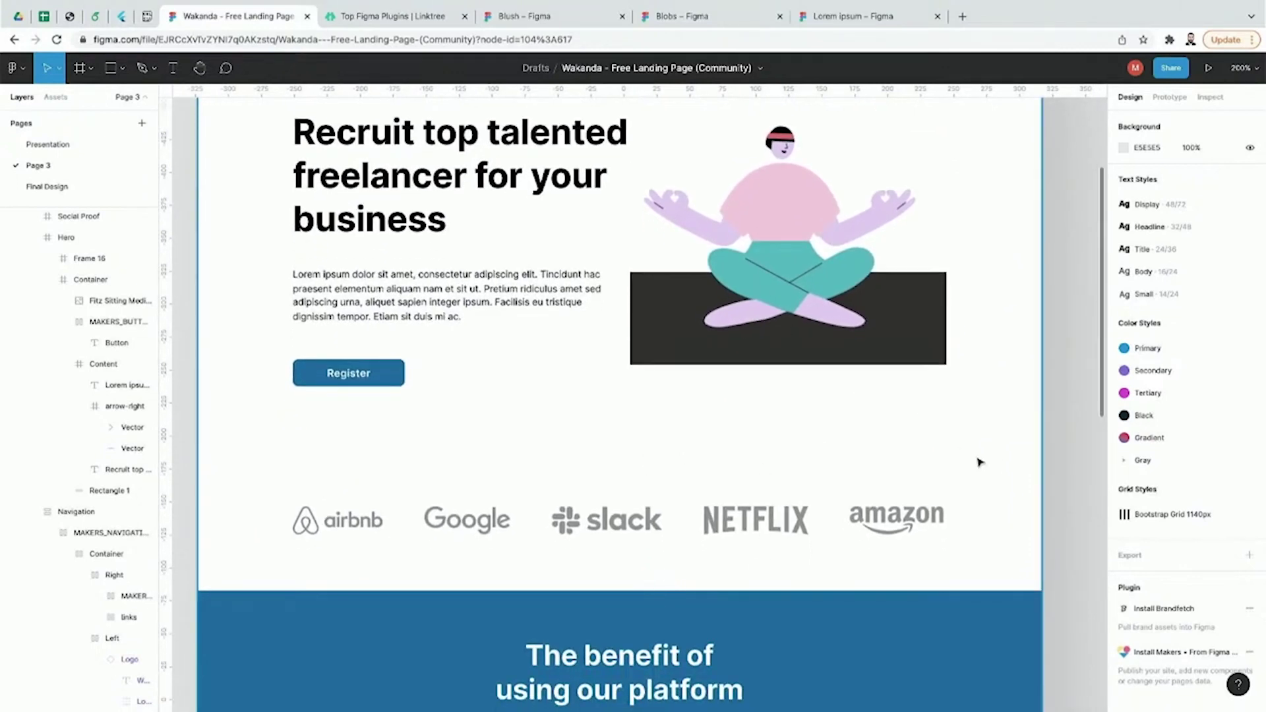
scroll(818, 432, up, 1)
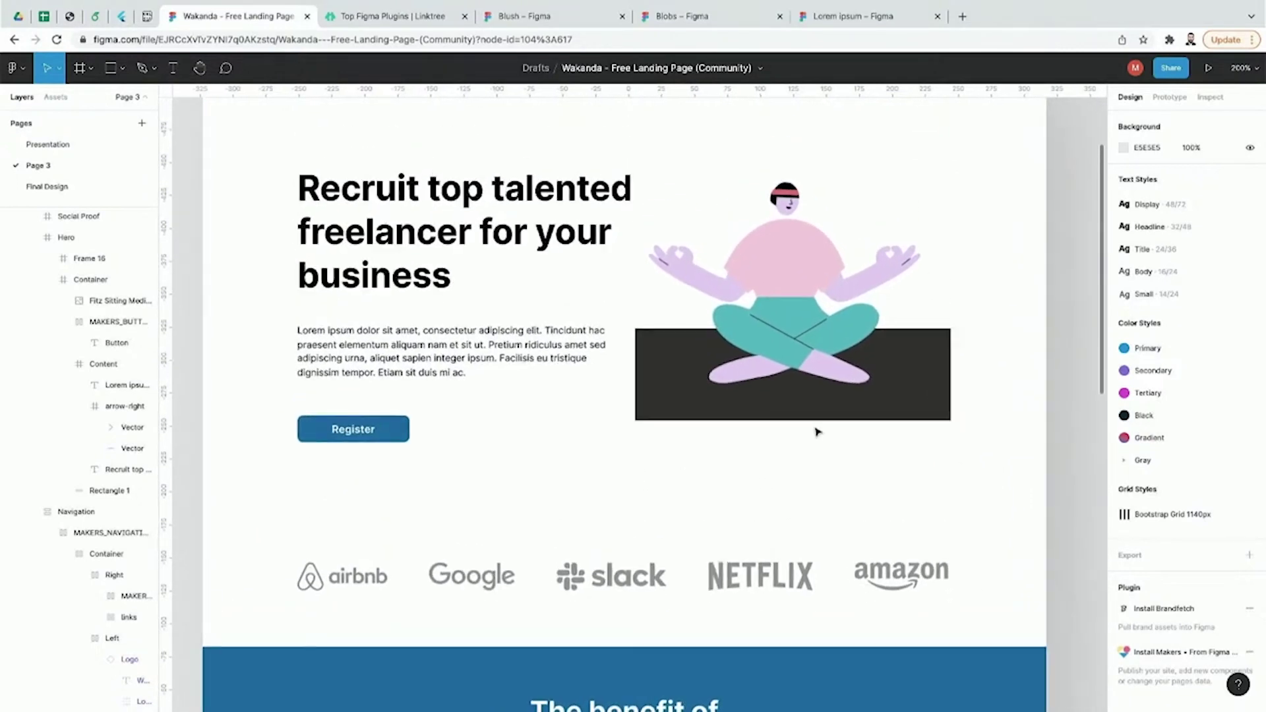
scroll(818, 432, up, 1)
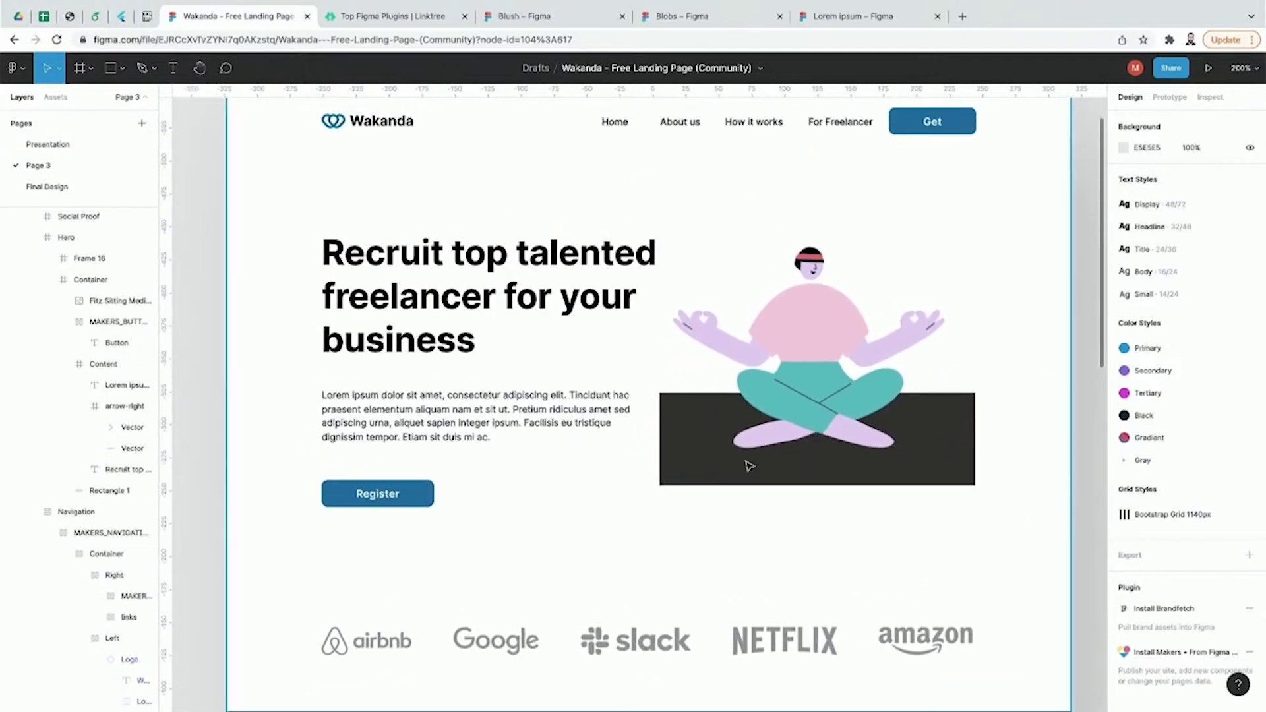
click(348, 14)
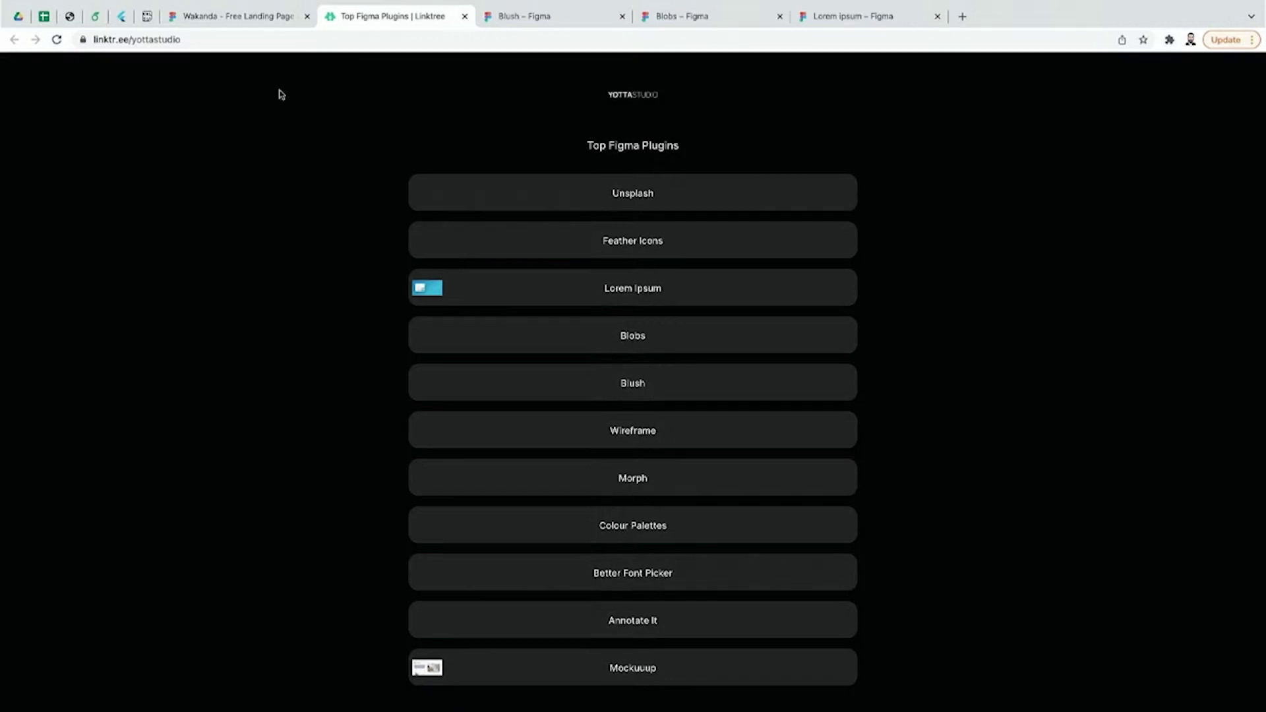
click(285, 18)
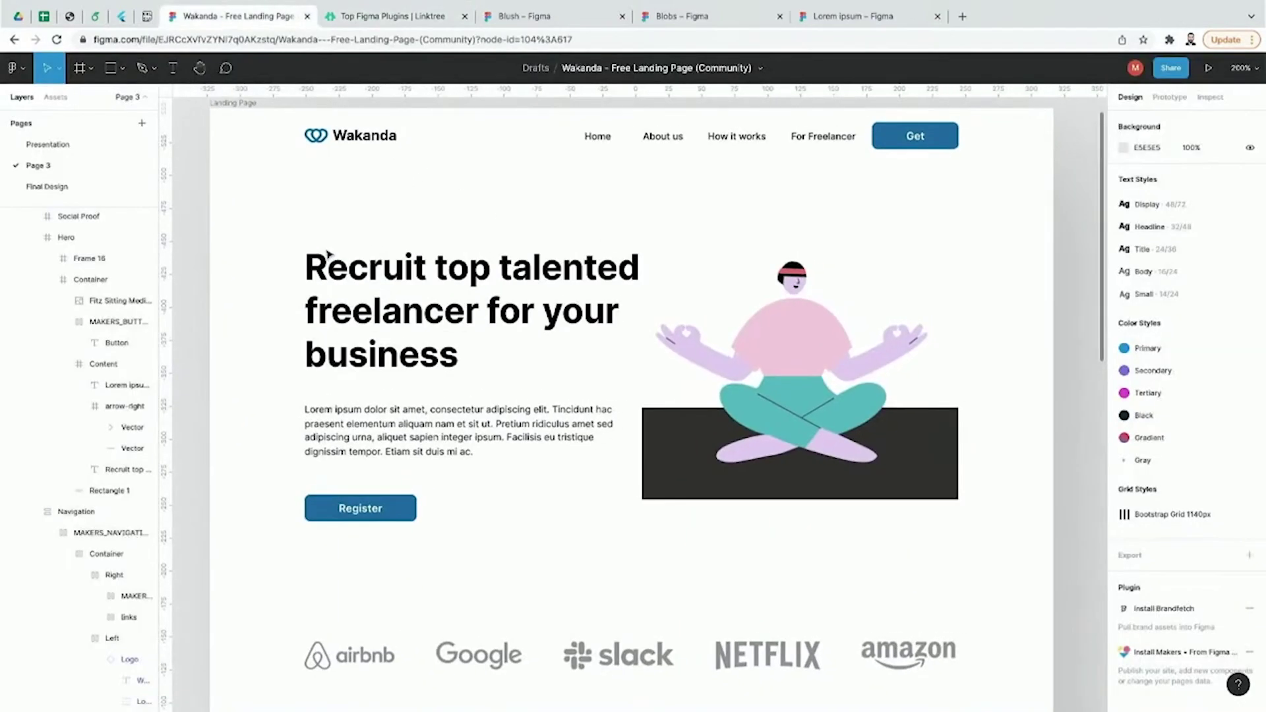
click(364, 19)
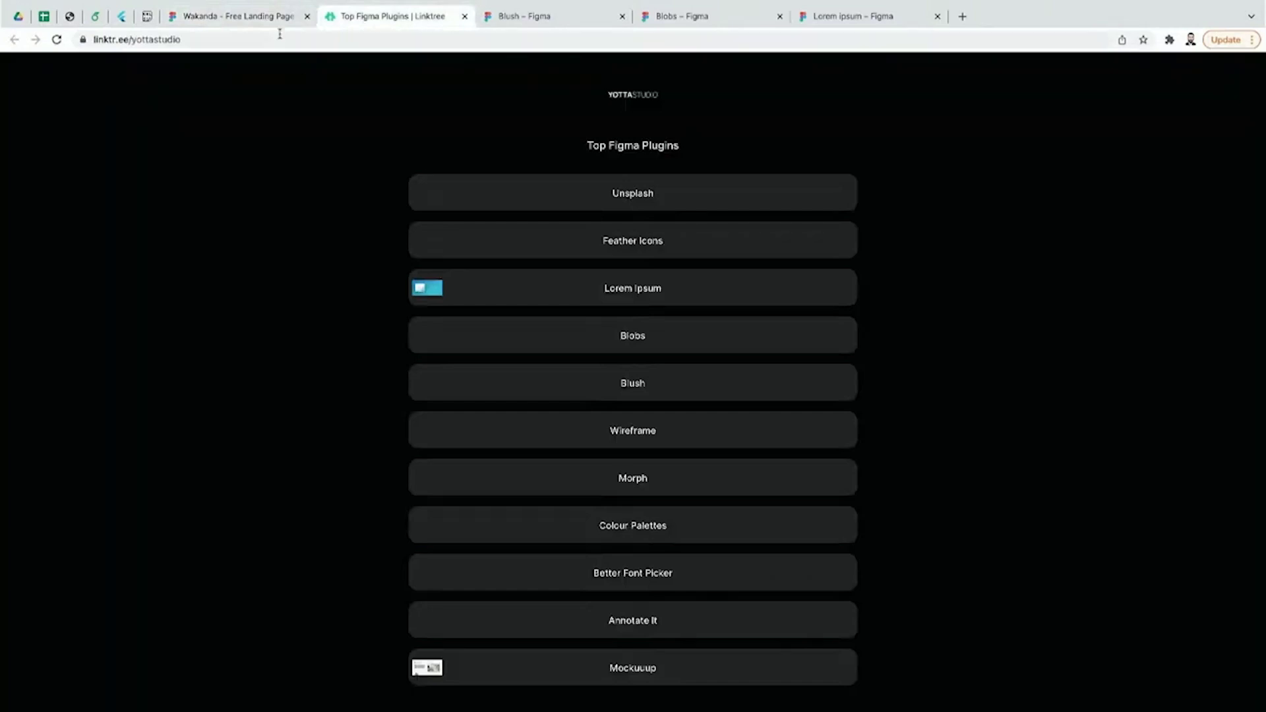
click(277, 20)
click(806, 389)
double_click(806, 389)
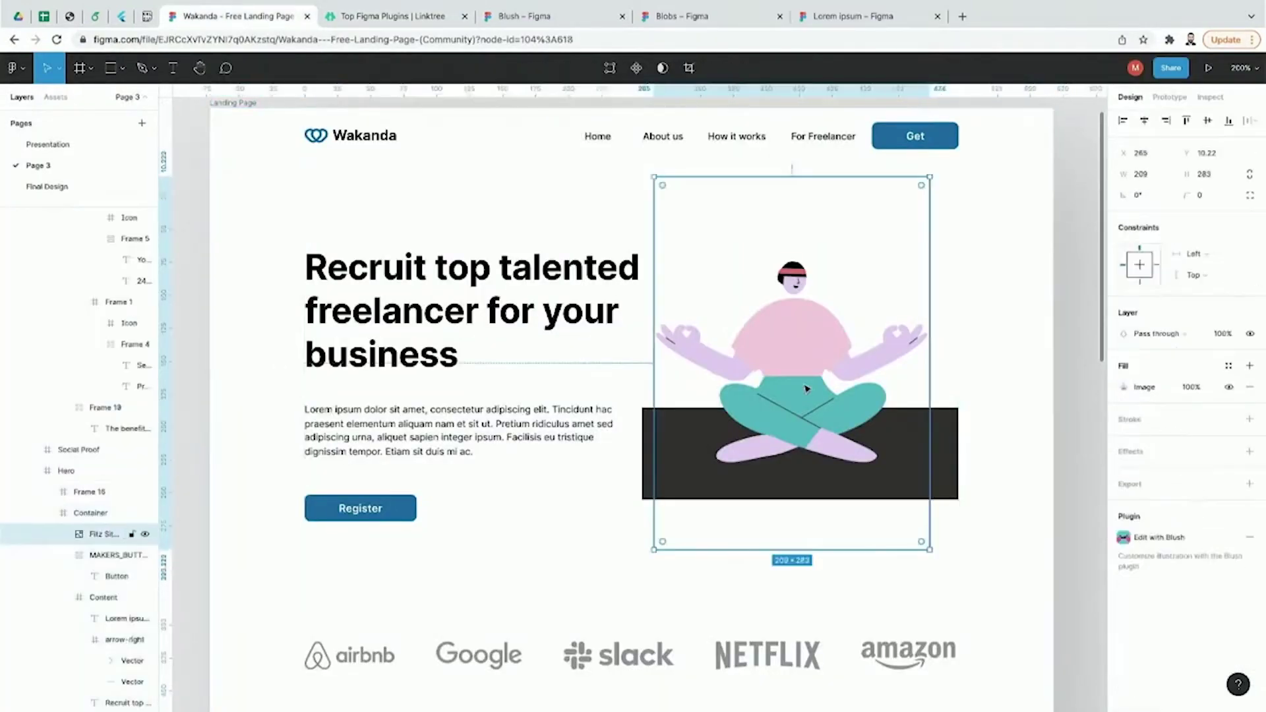
Step: Delete the Sitting Meditation illustration and the dark rectangle behind it
key(Delete)
click(850, 448)
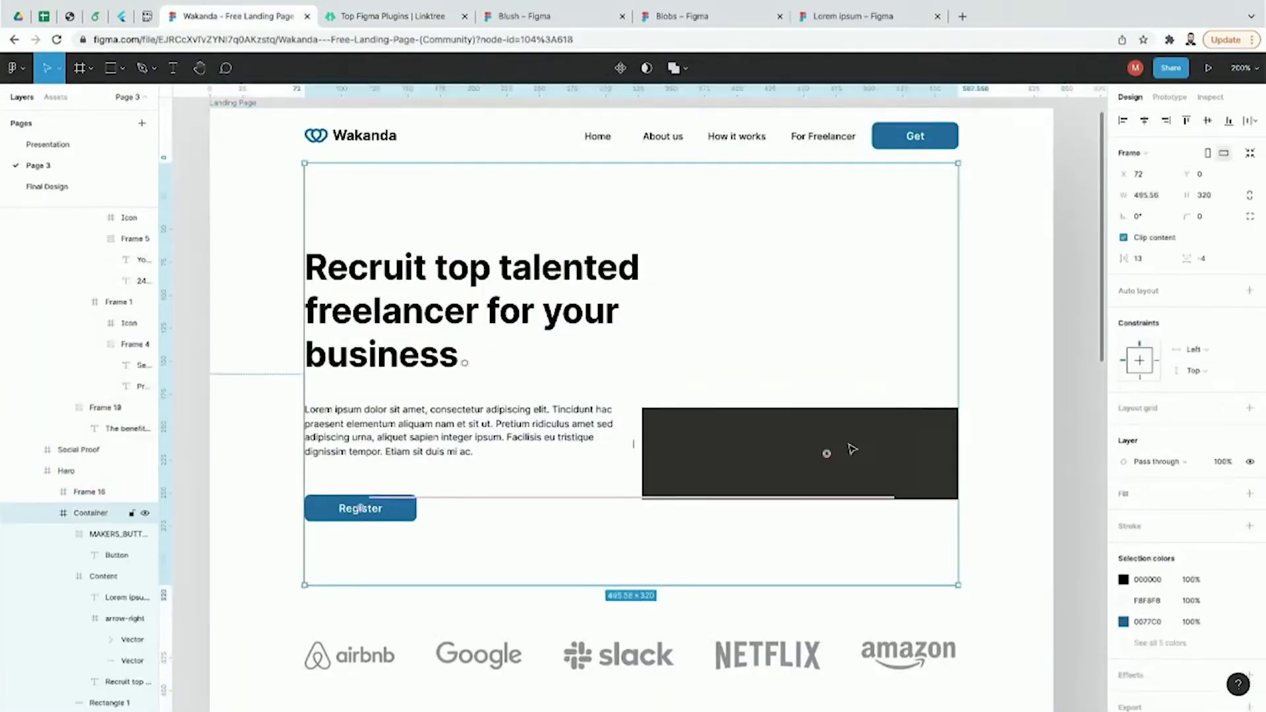
double_click(922, 472)
key(Delete)
scroll(922, 473, down, 15)
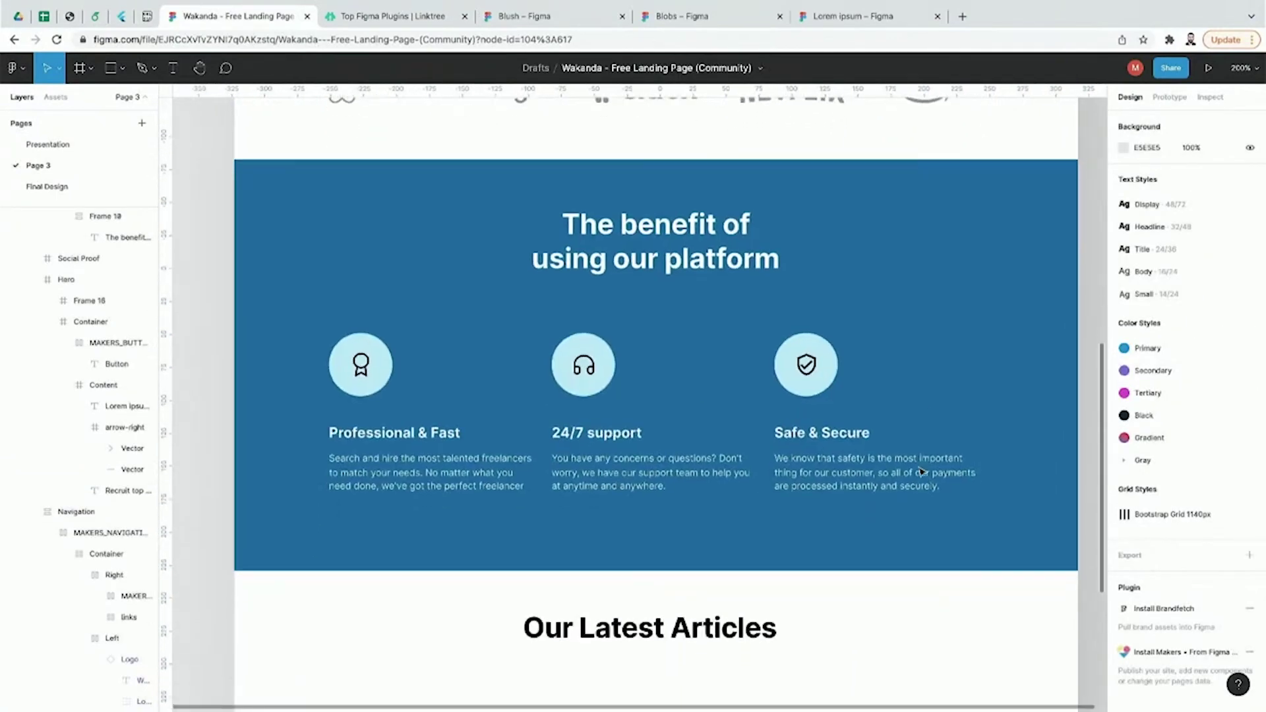
scroll(922, 472, up, 1)
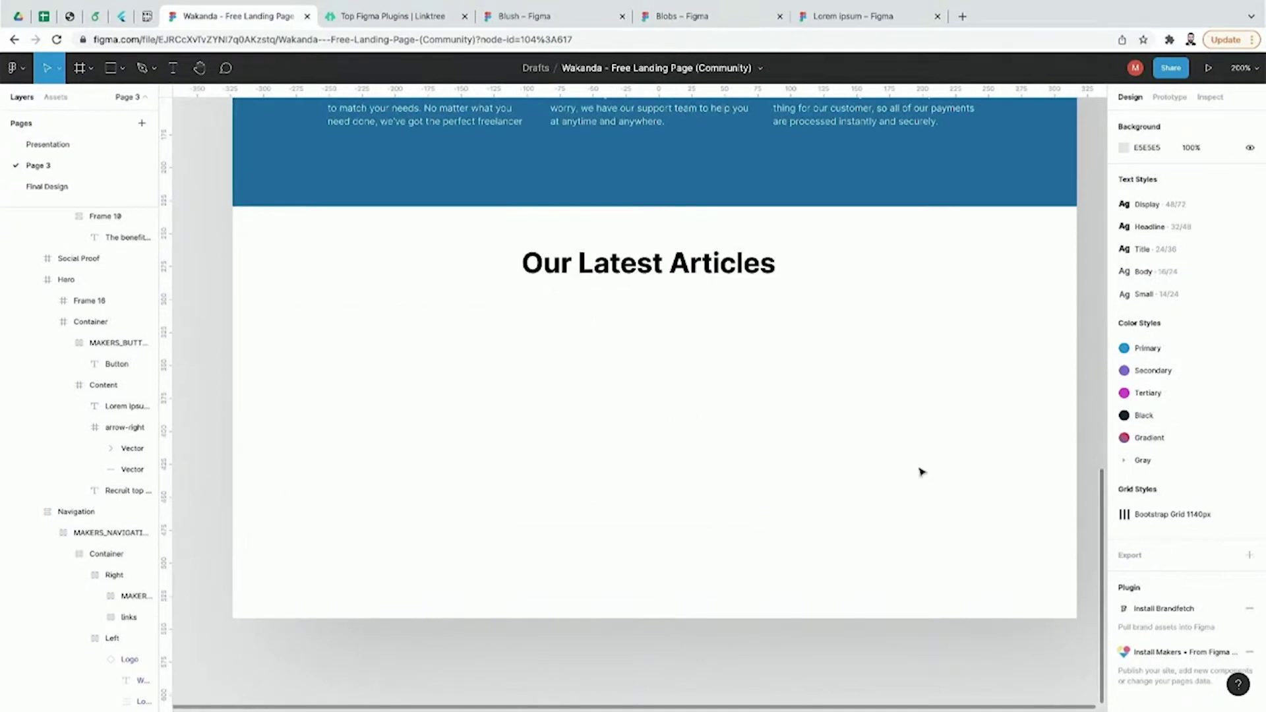
Step: Launch the Wireframe plugin from the main menu's Plugins submenu
click(15, 68)
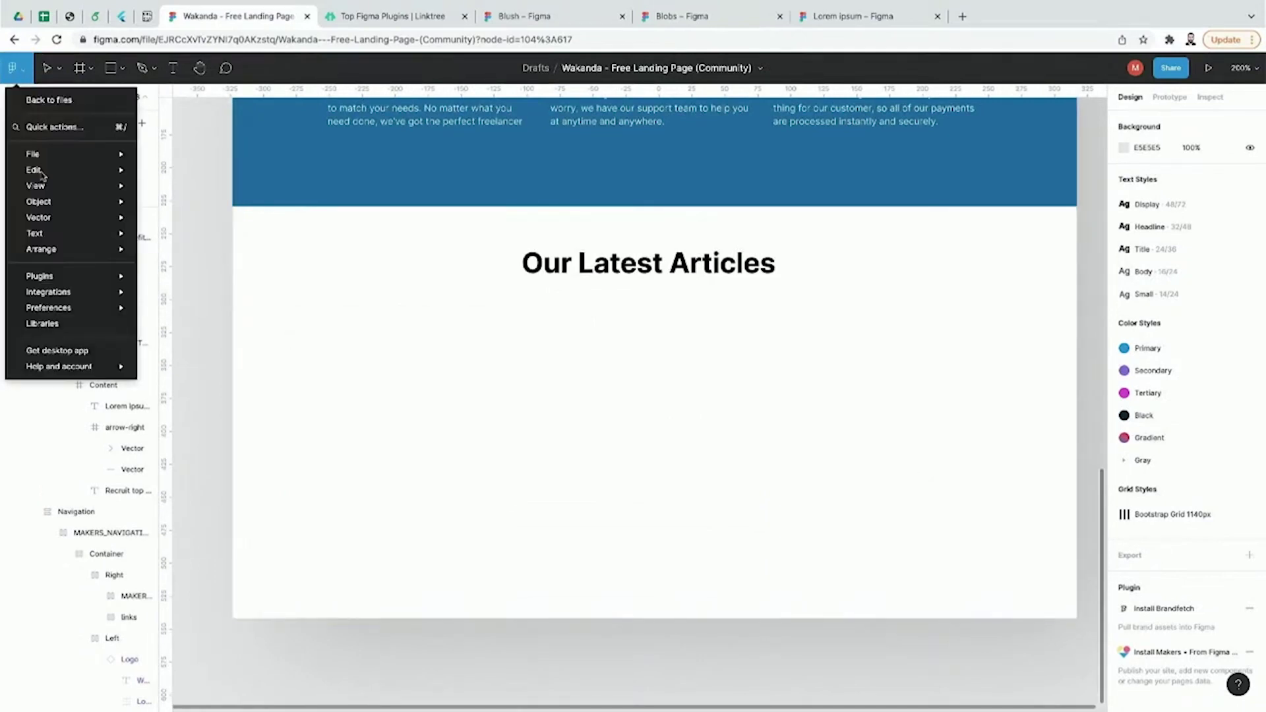
mouse_move(46, 276)
mouse_move(199, 416)
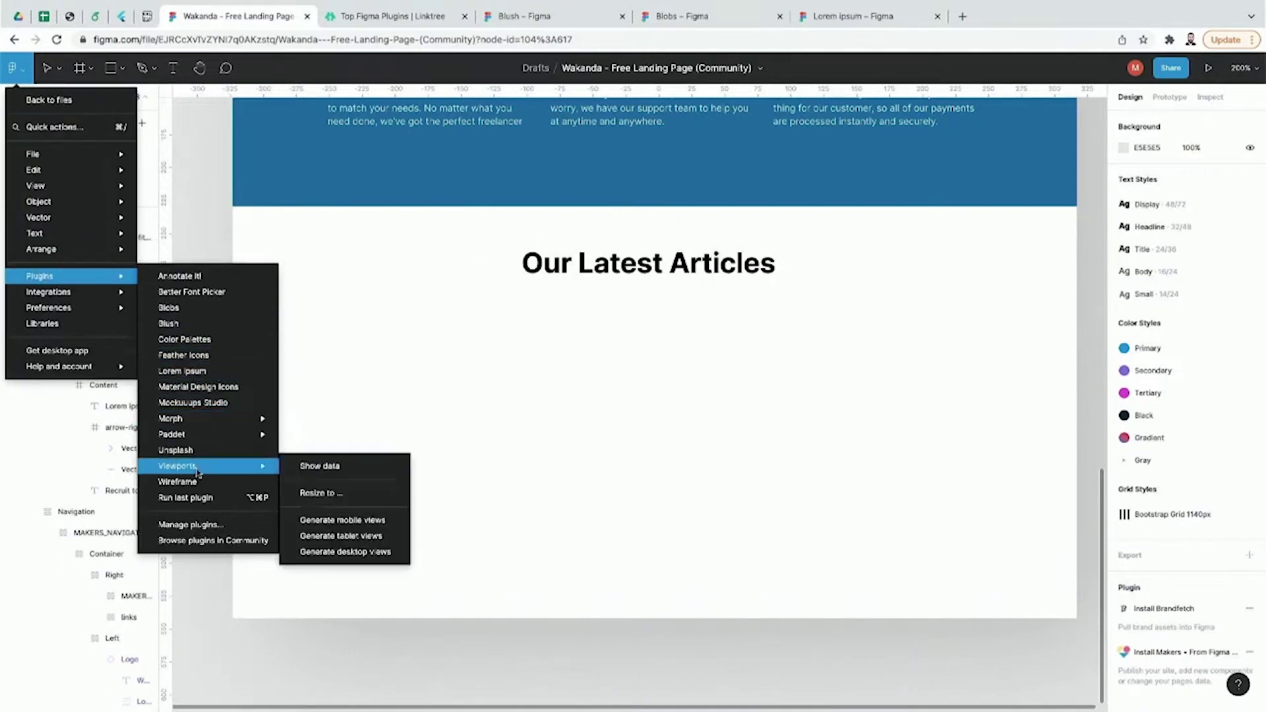
click(385, 18)
click(216, 19)
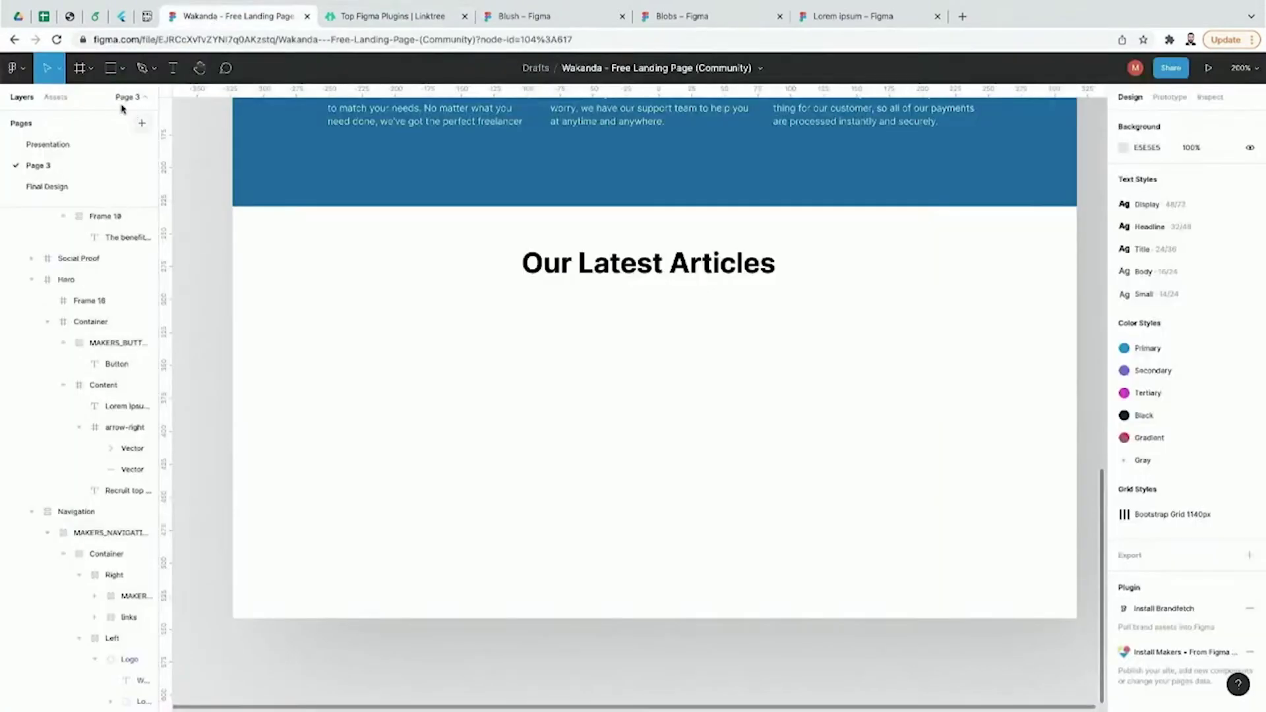
click(25, 74)
mouse_move(78, 275)
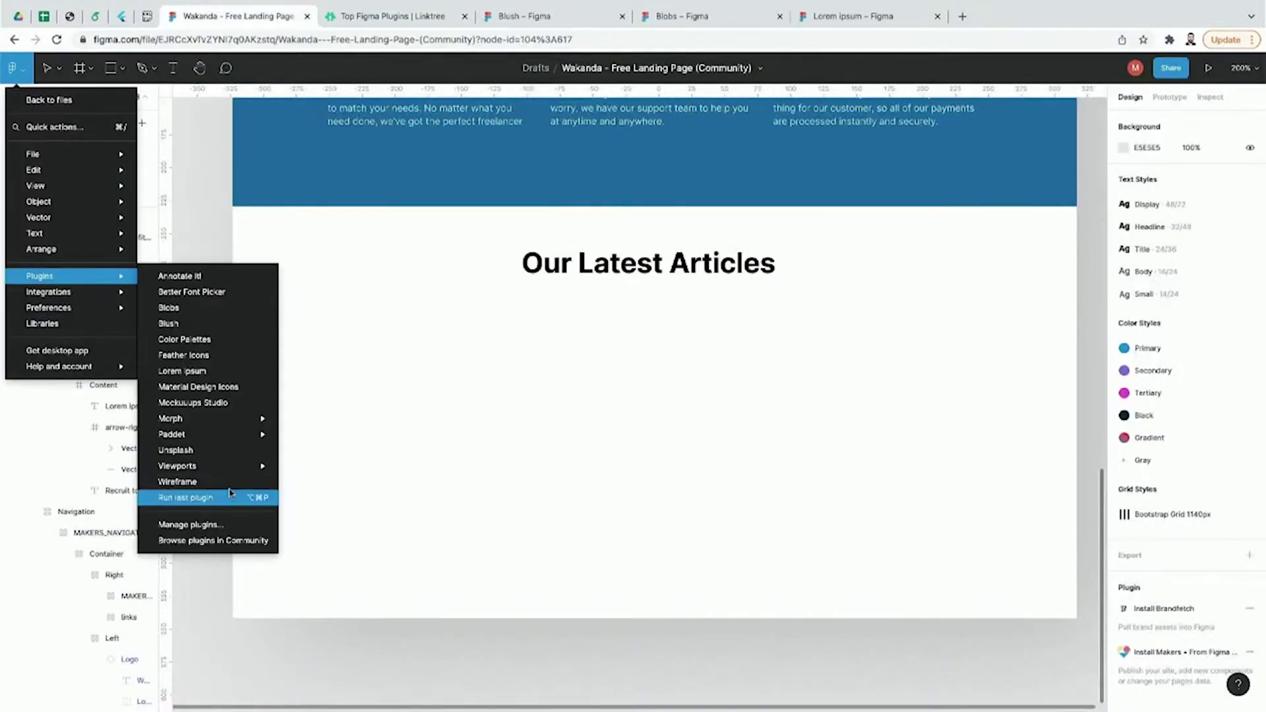
click(178, 482)
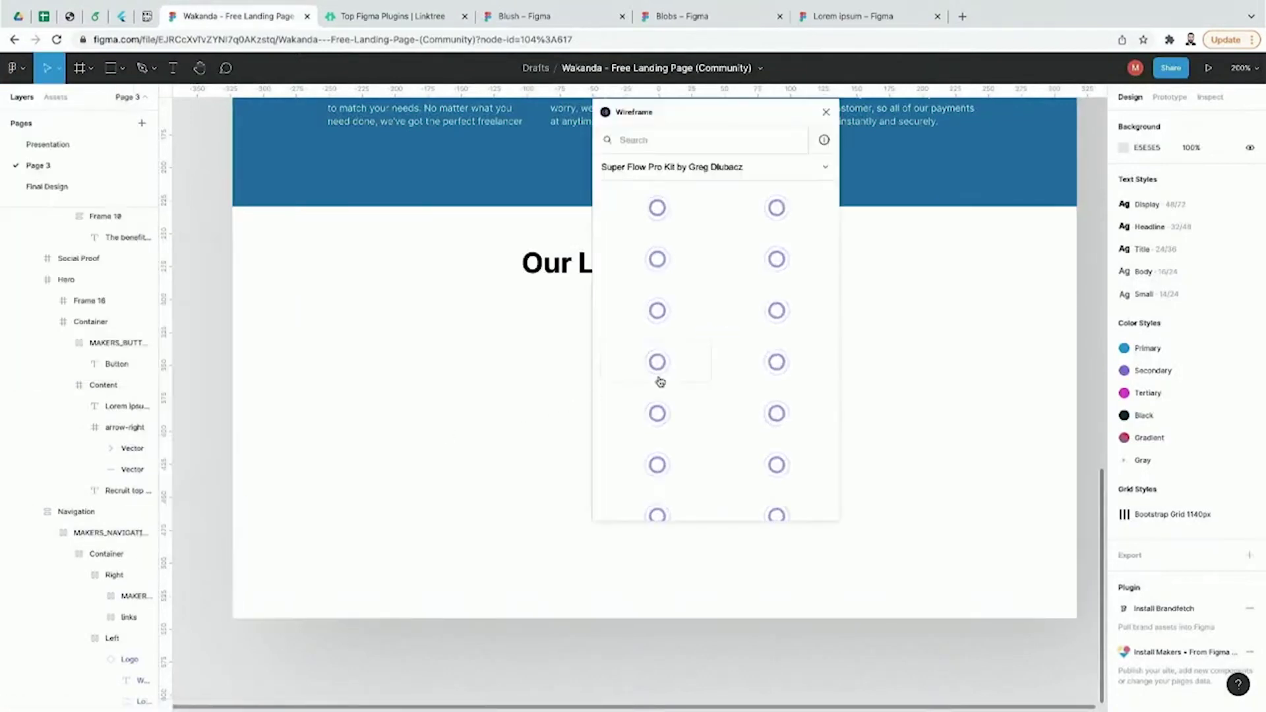
Step: Browse the Wireframe plugin's templates and switch to the Mobile Wireframes kit
scroll(697, 294, down, 5)
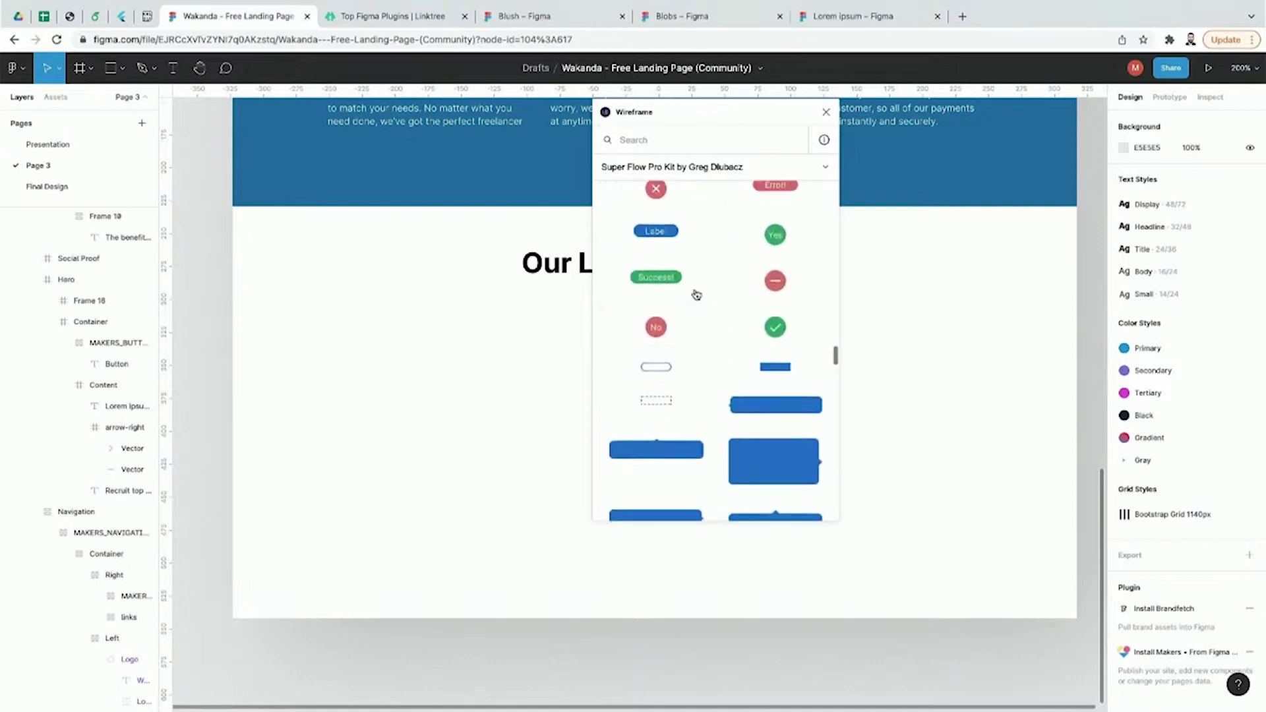
scroll(663, 277, down, 3)
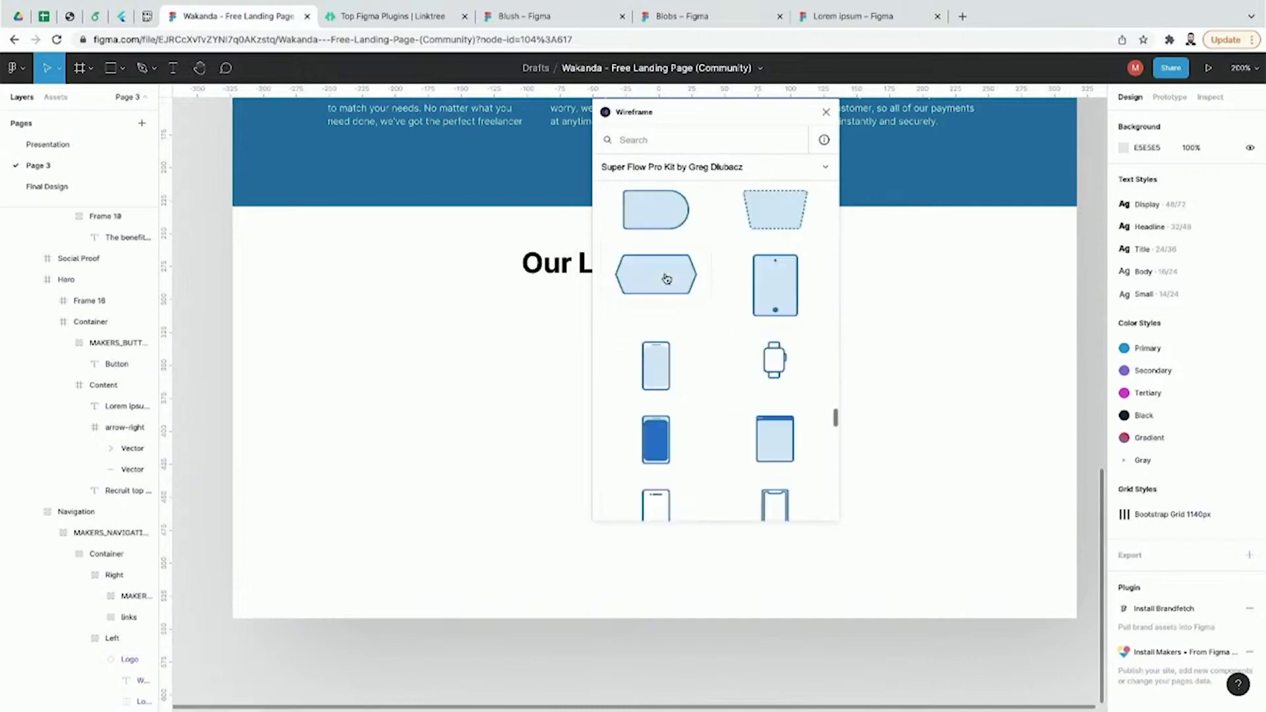
scroll(668, 277, down, 3)
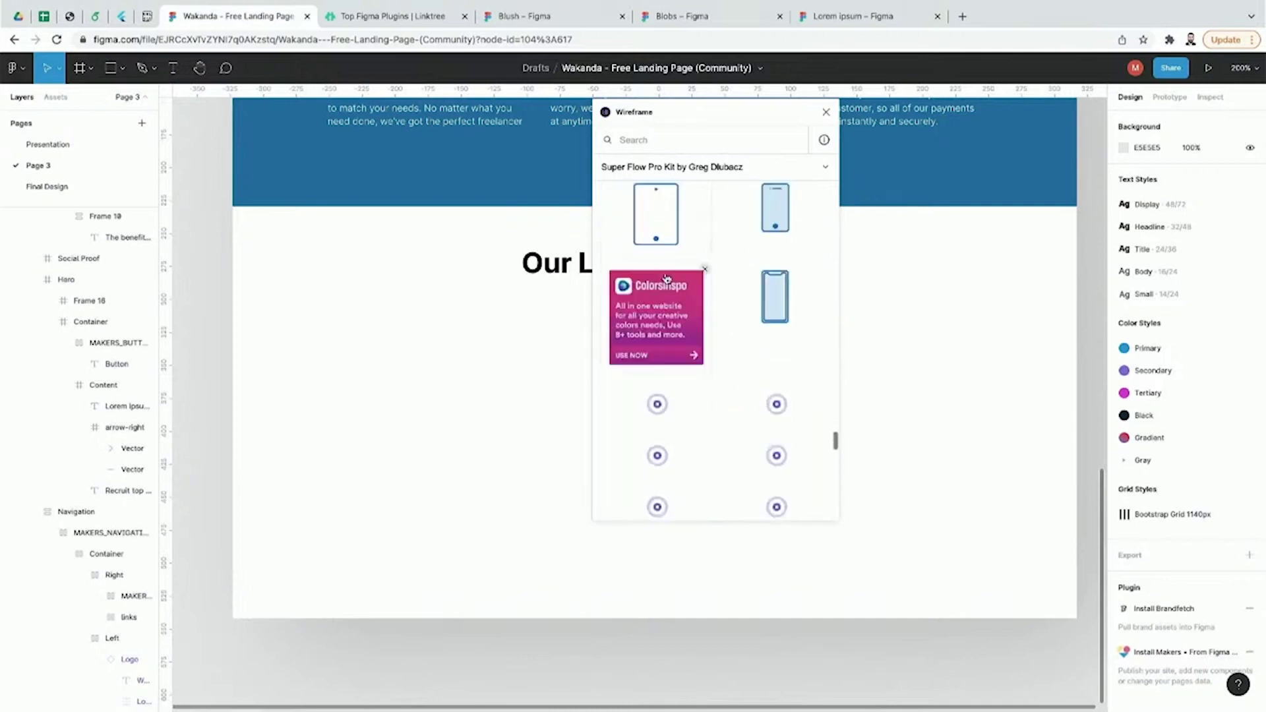
click(795, 170)
scroll(738, 296, down, 1)
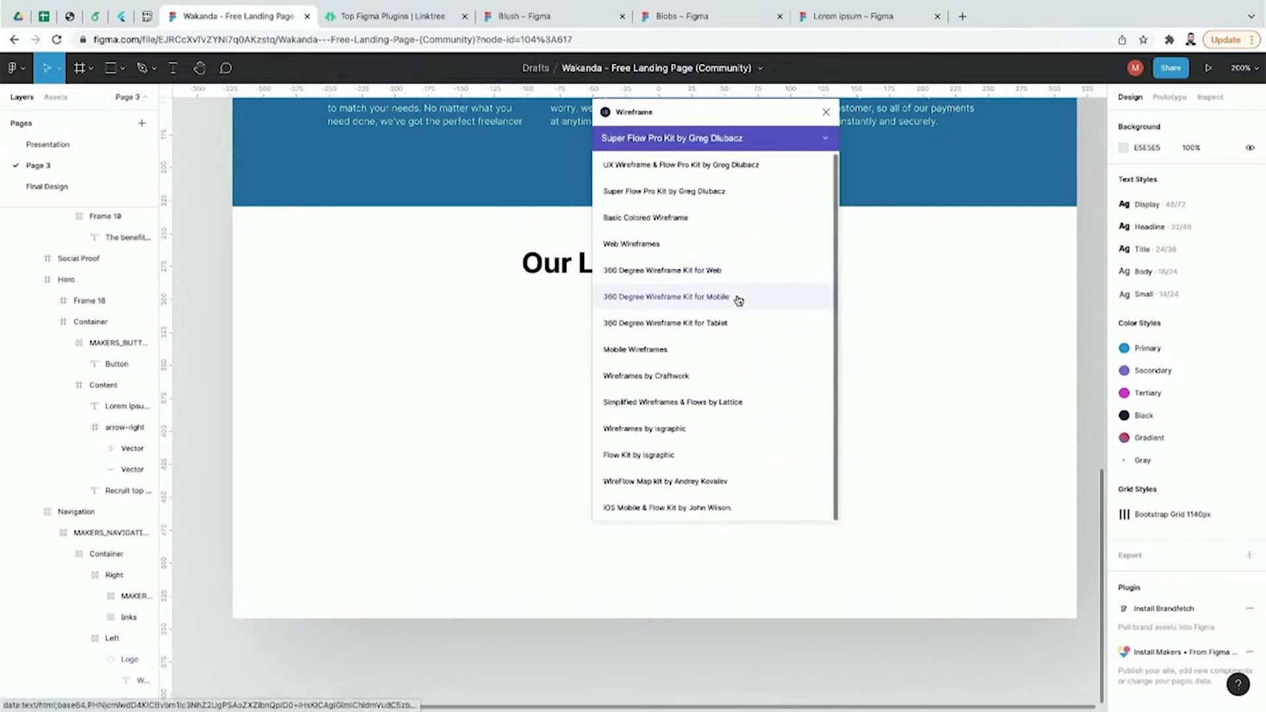
scroll(738, 297, up, 1)
click(707, 378)
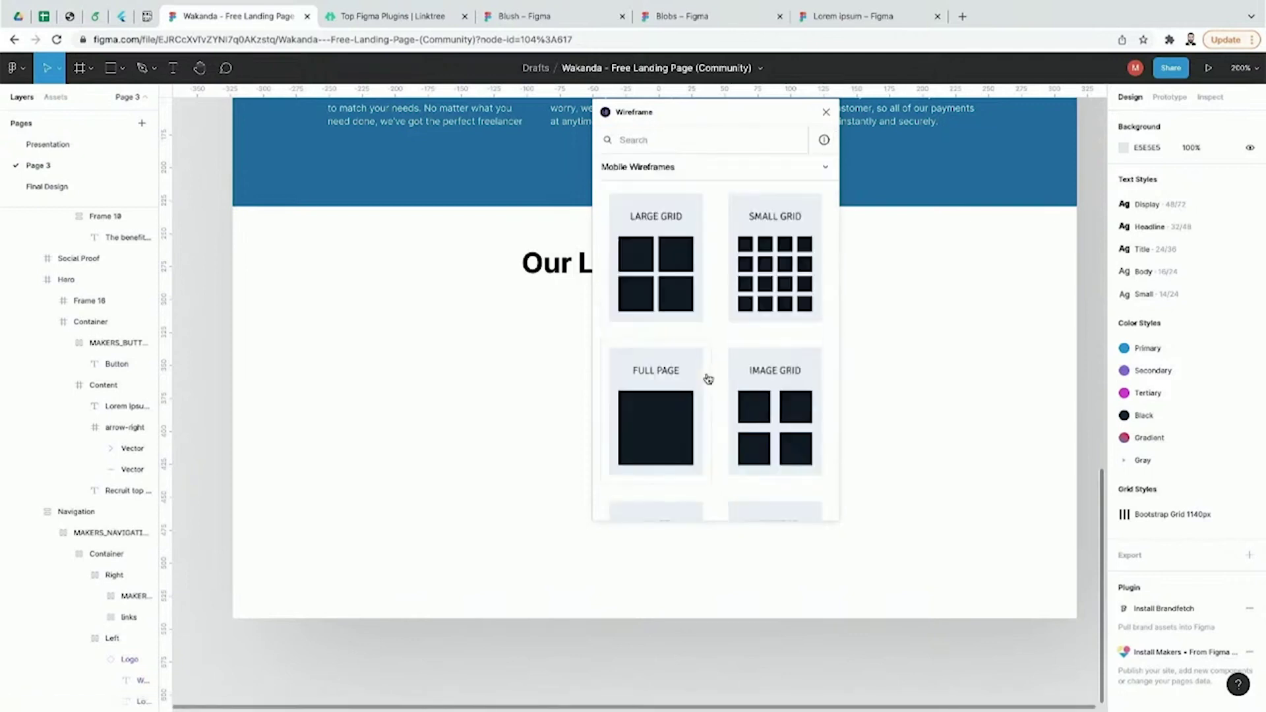
scroll(720, 396, down, 5)
scroll(722, 399, down, 5)
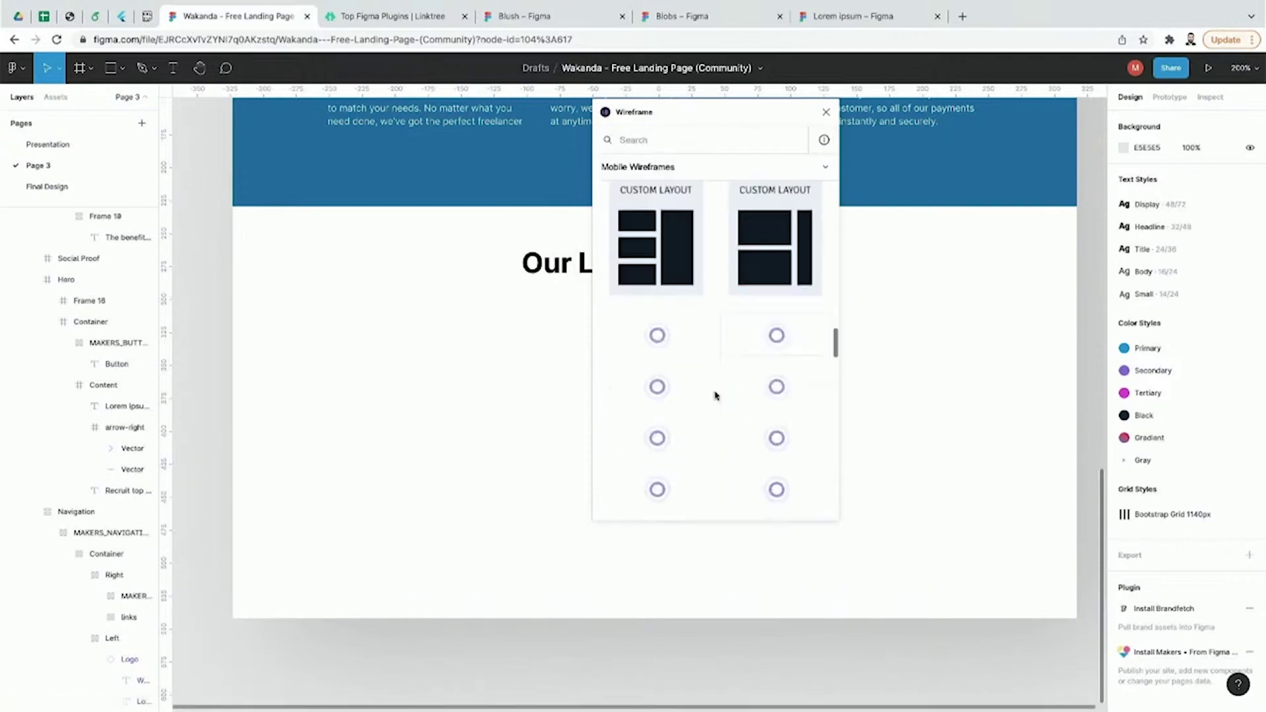
Step: Switch to the Web Wireframes kit and scroll through its page-section templates
click(809, 167)
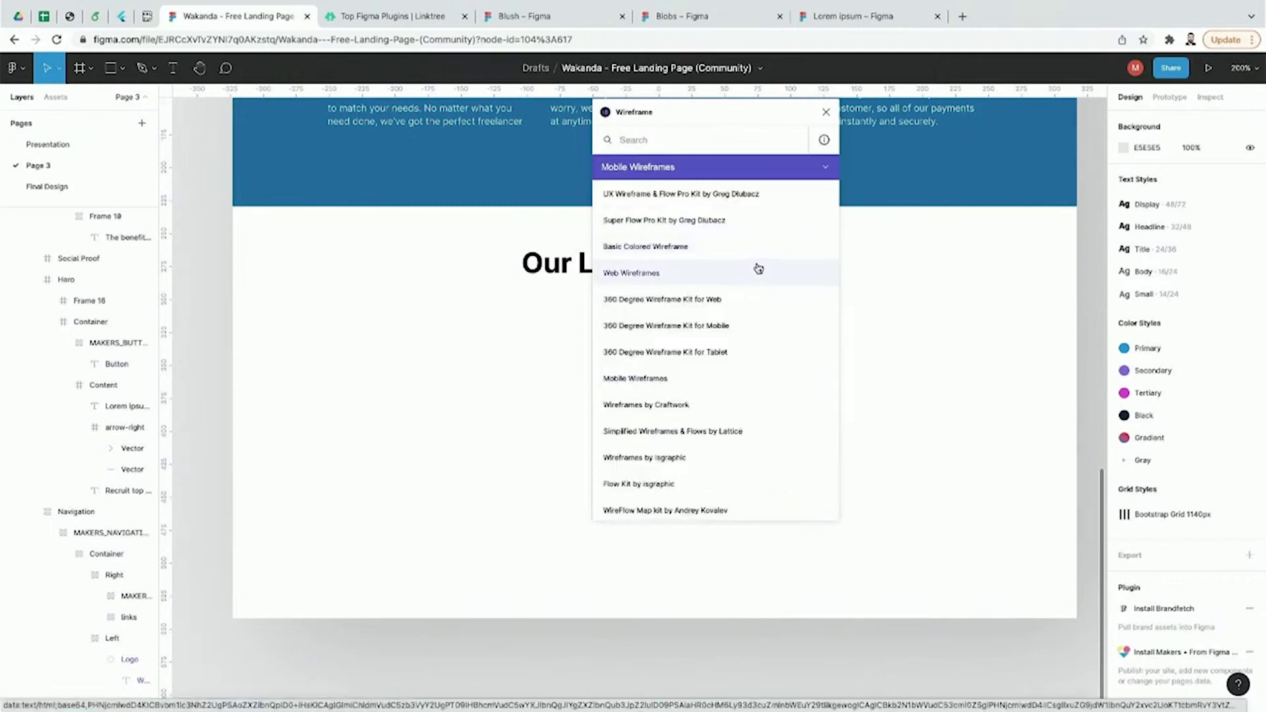
scroll(726, 357, down, 2)
scroll(712, 359, up, 2)
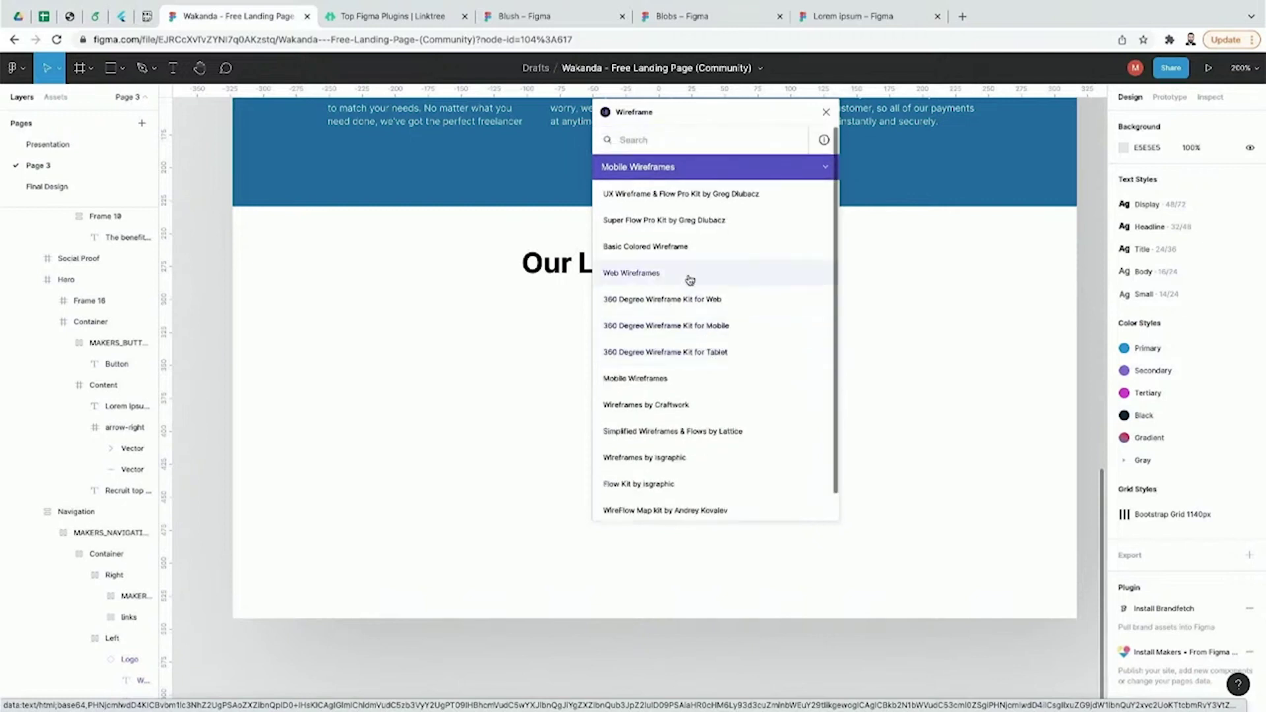
click(690, 280)
scroll(795, 341, down, 1)
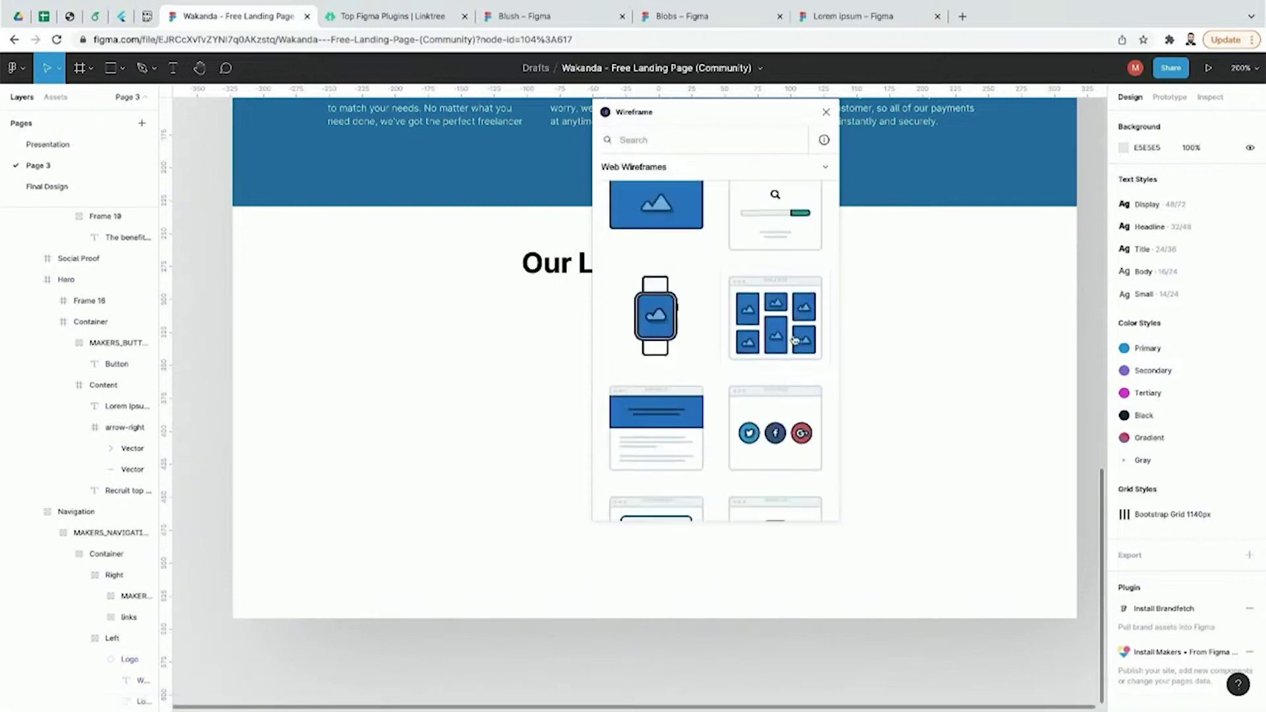
scroll(779, 389, down, 3)
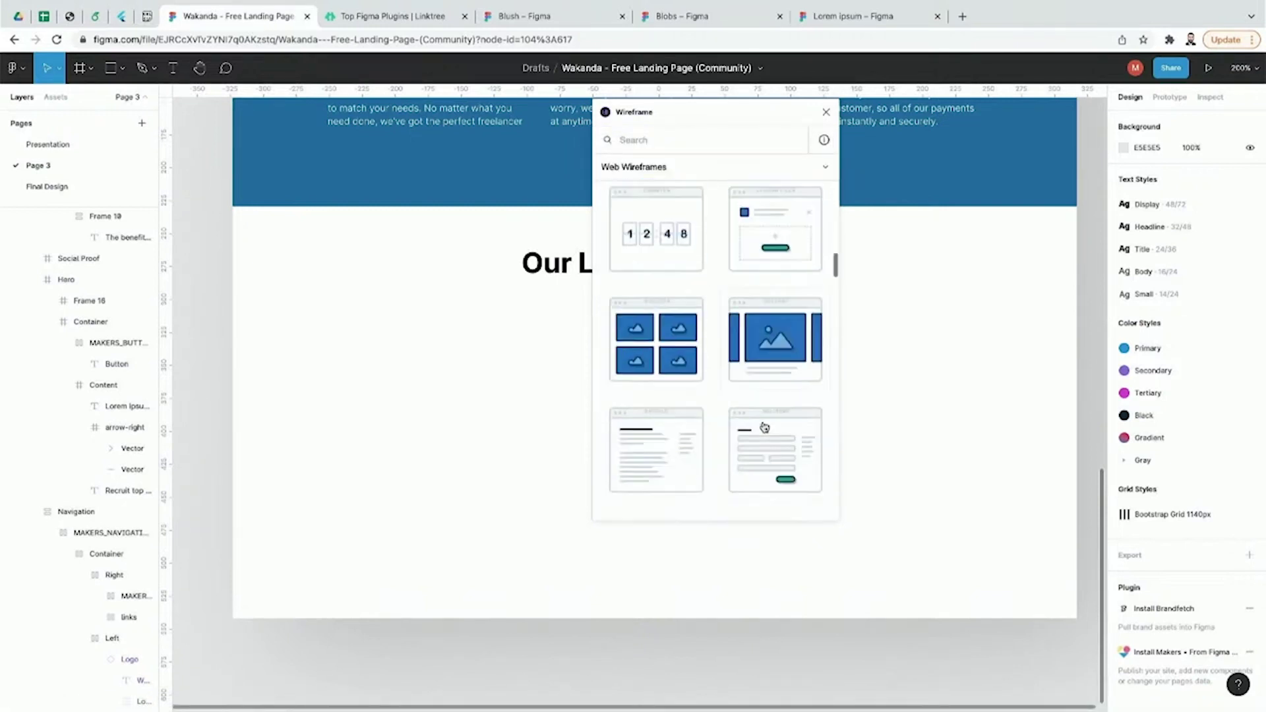
scroll(765, 428, down, 5)
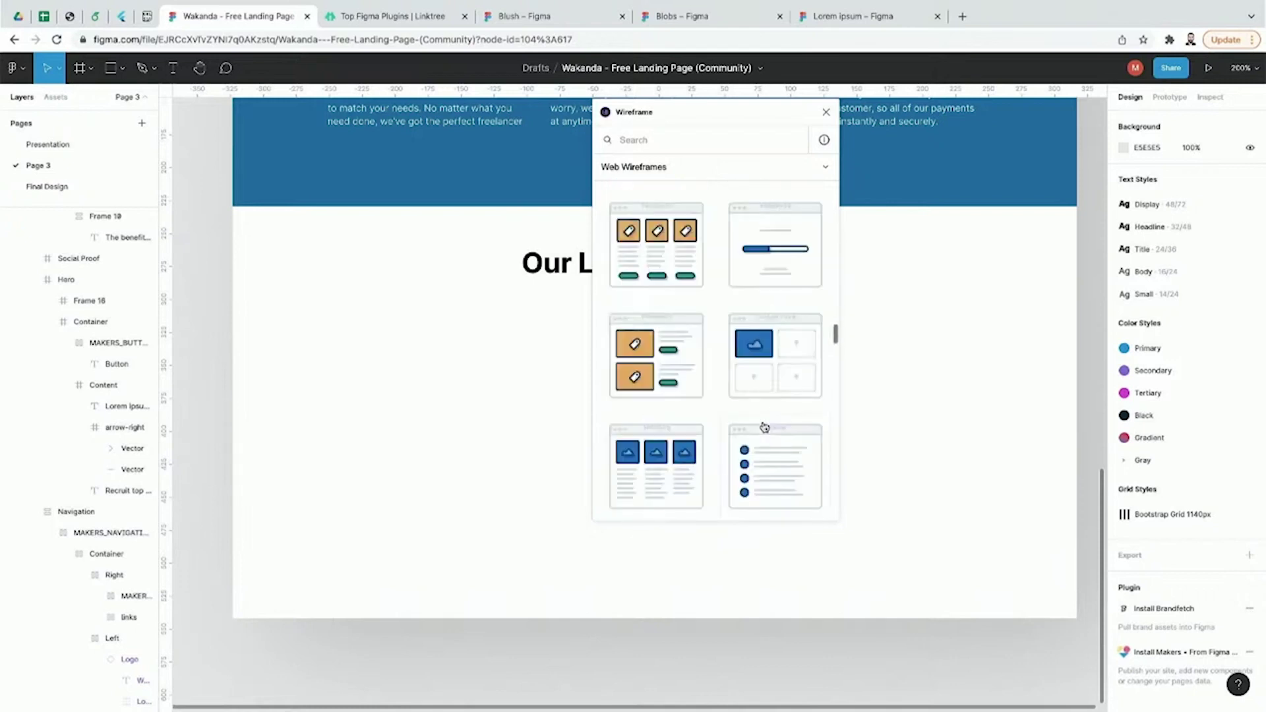
scroll(764, 427, down, 5)
scroll(764, 427, down, 10)
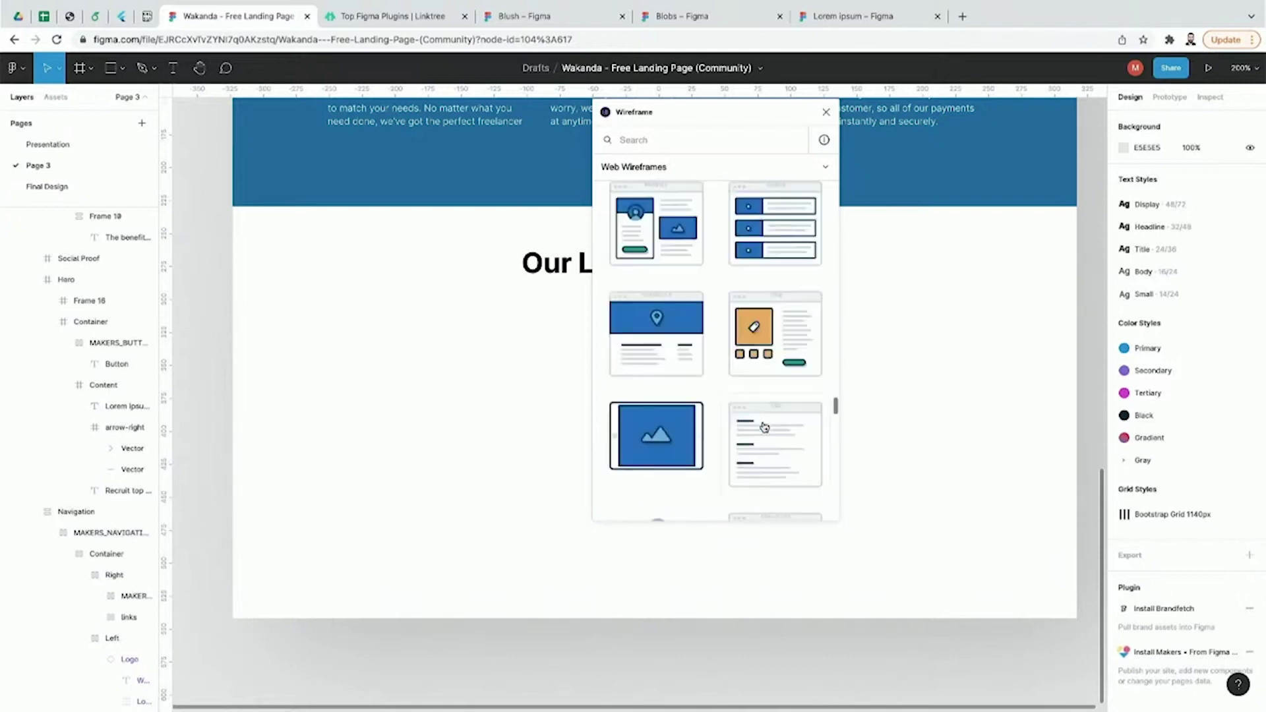
scroll(764, 427, down, 8)
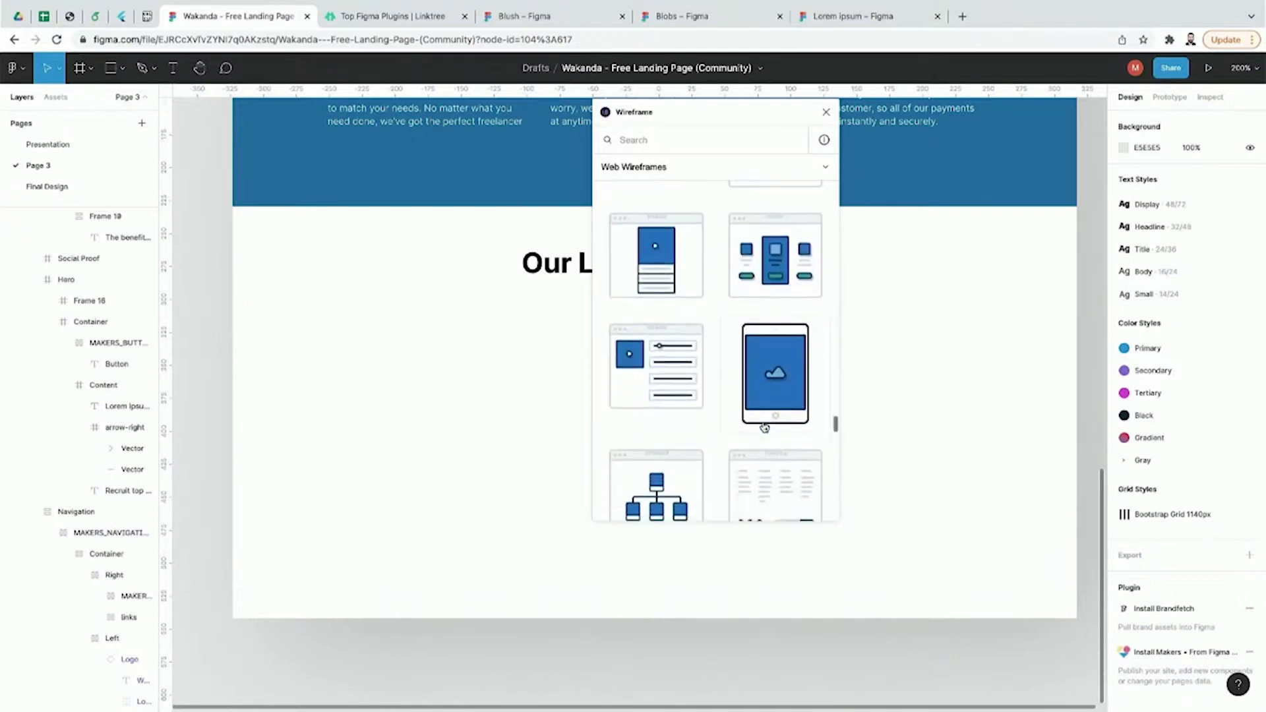
scroll(764, 427, down, 8)
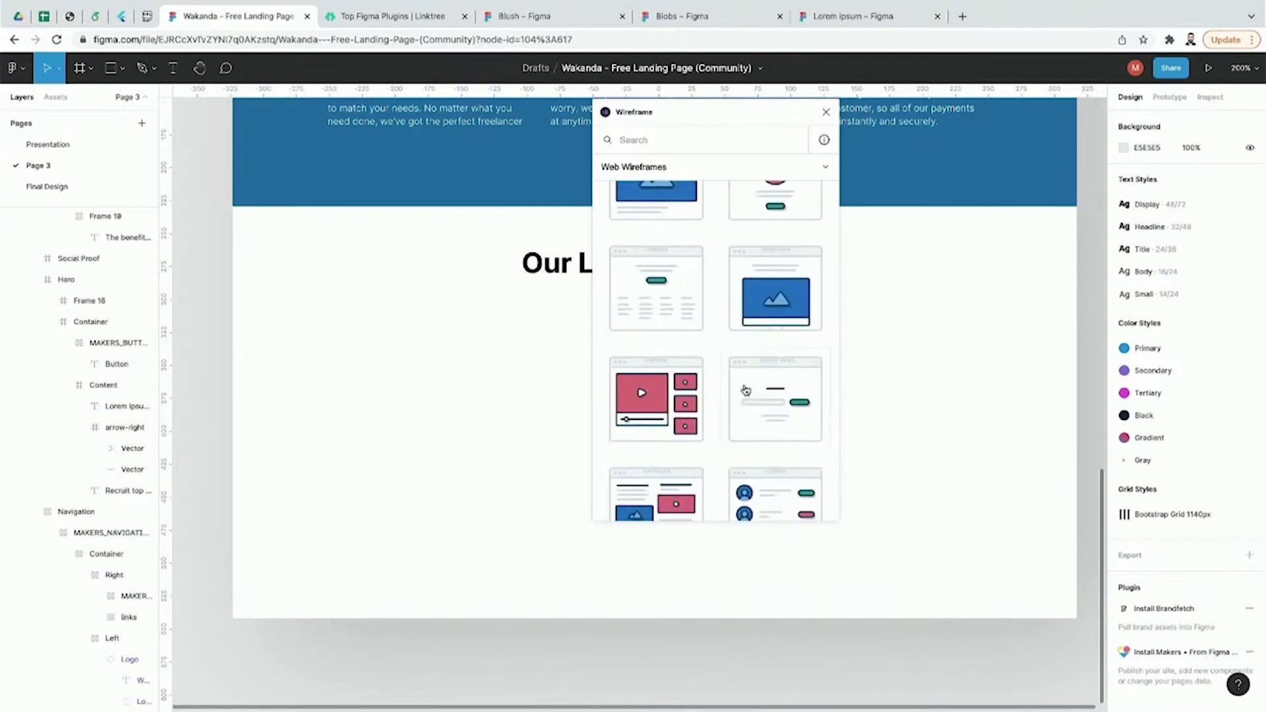
scroll(746, 390, down, 2)
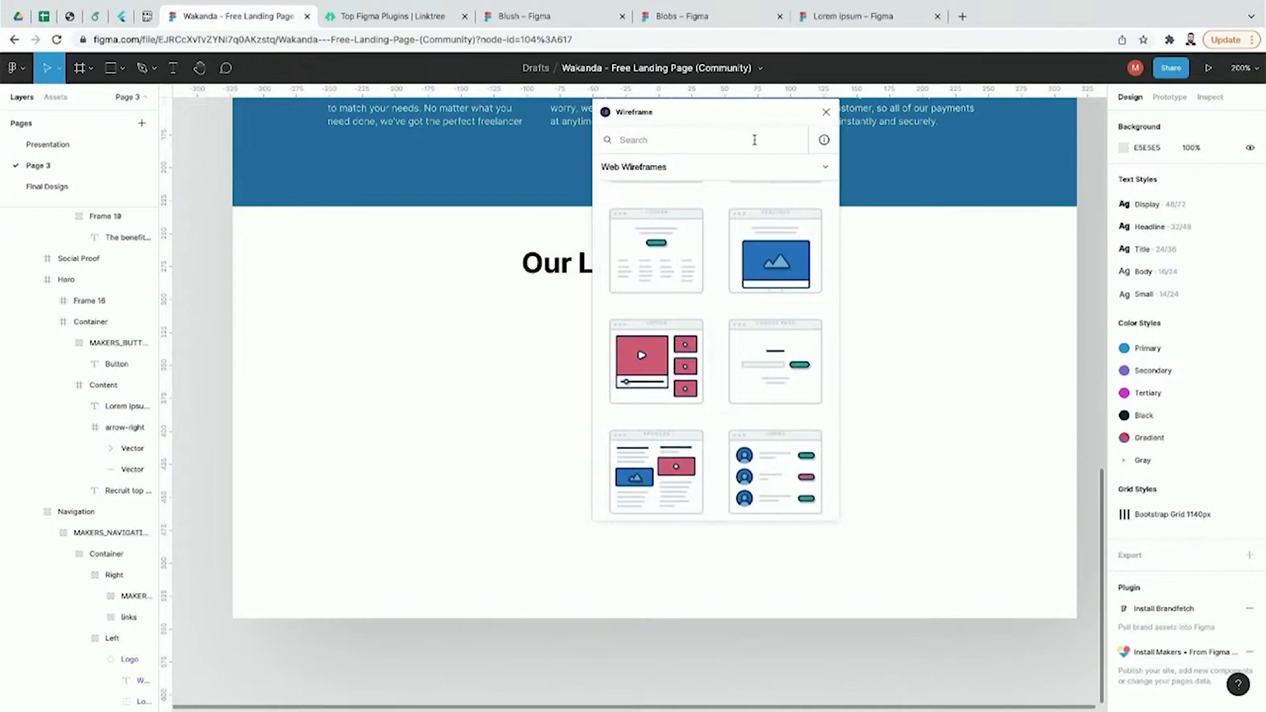
click(752, 167)
Step: Place an image-grid wireframe from Wireframes by Craftwork below Our Latest Articles
click(726, 401)
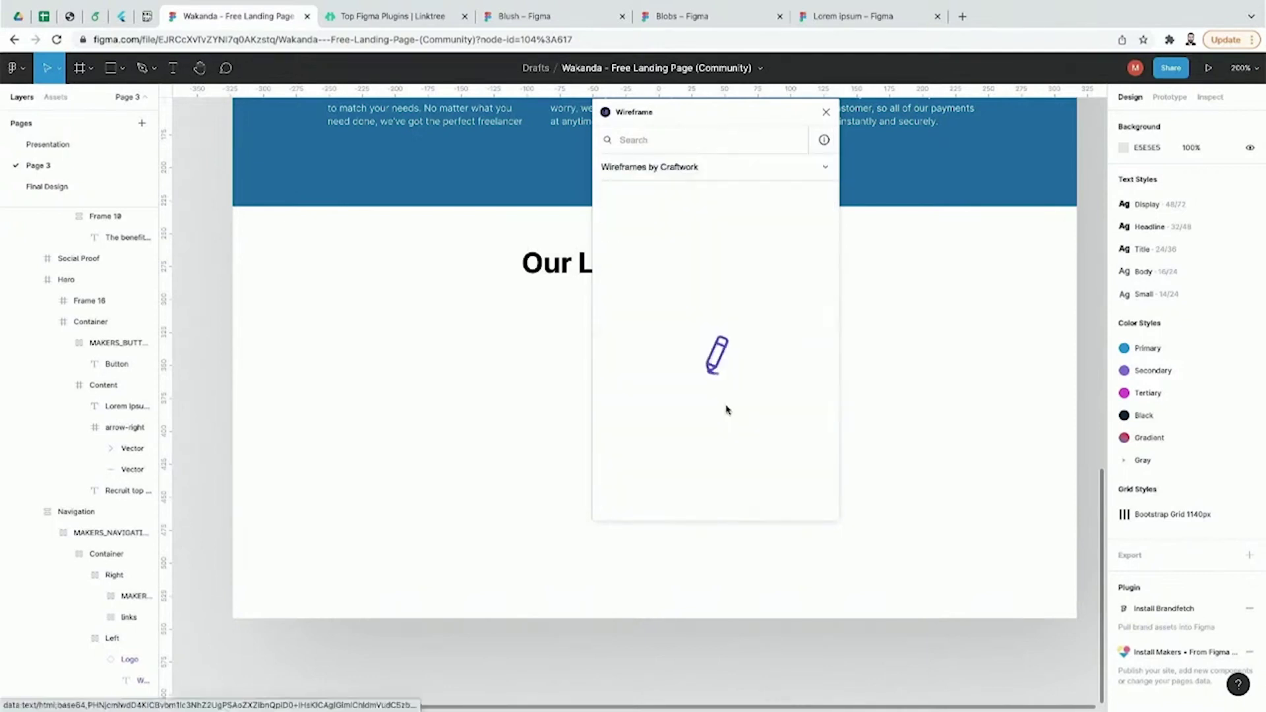
scroll(726, 410, down, 3)
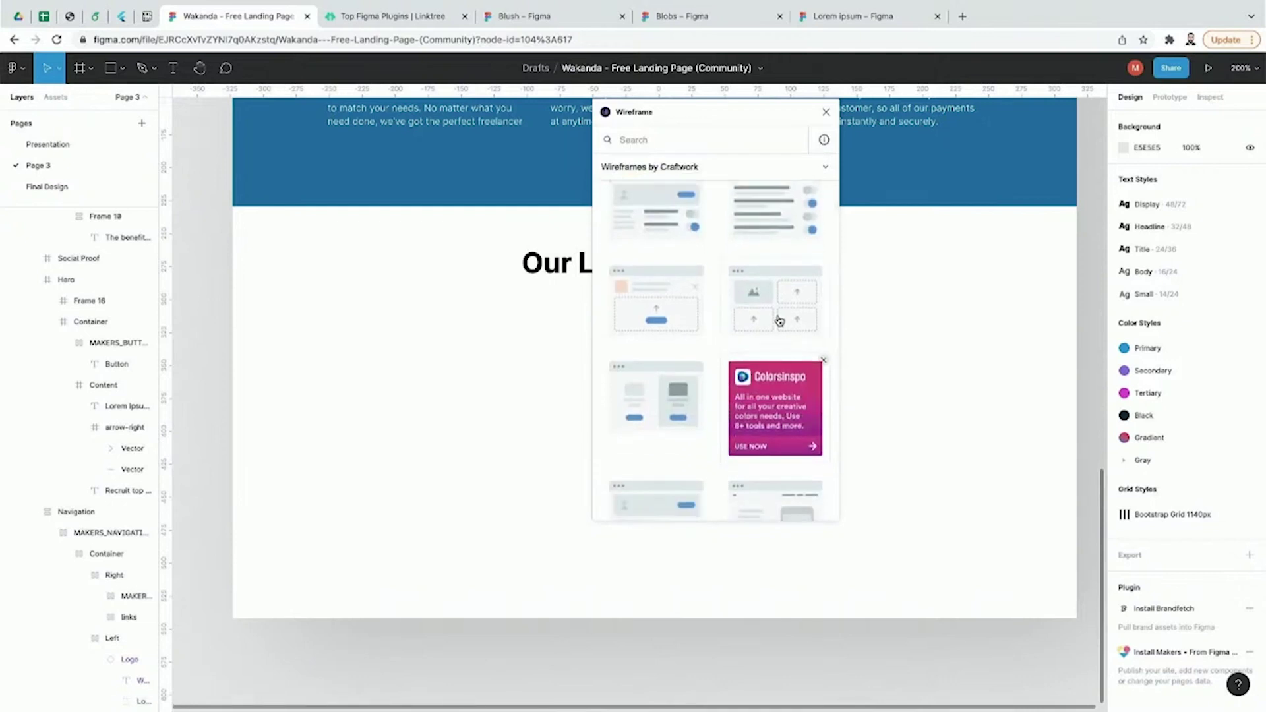
drag(765, 305, 418, 422)
double_click(418, 422)
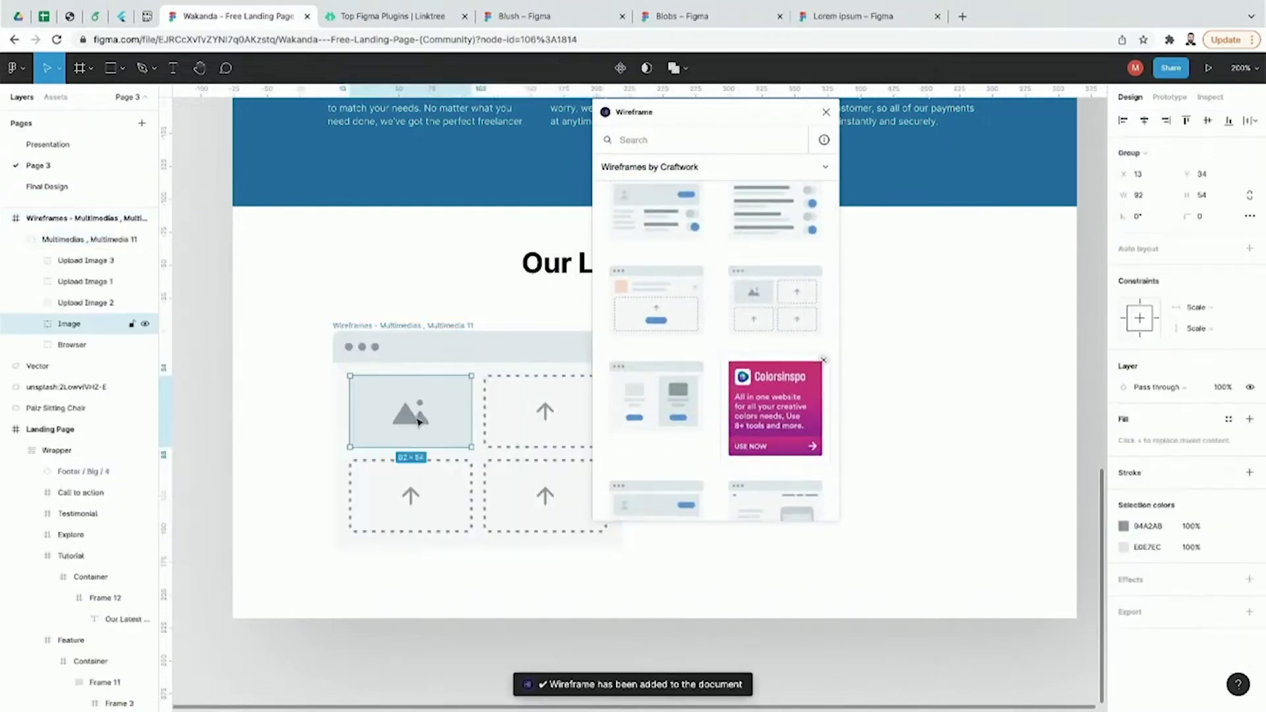
click(224, 434)
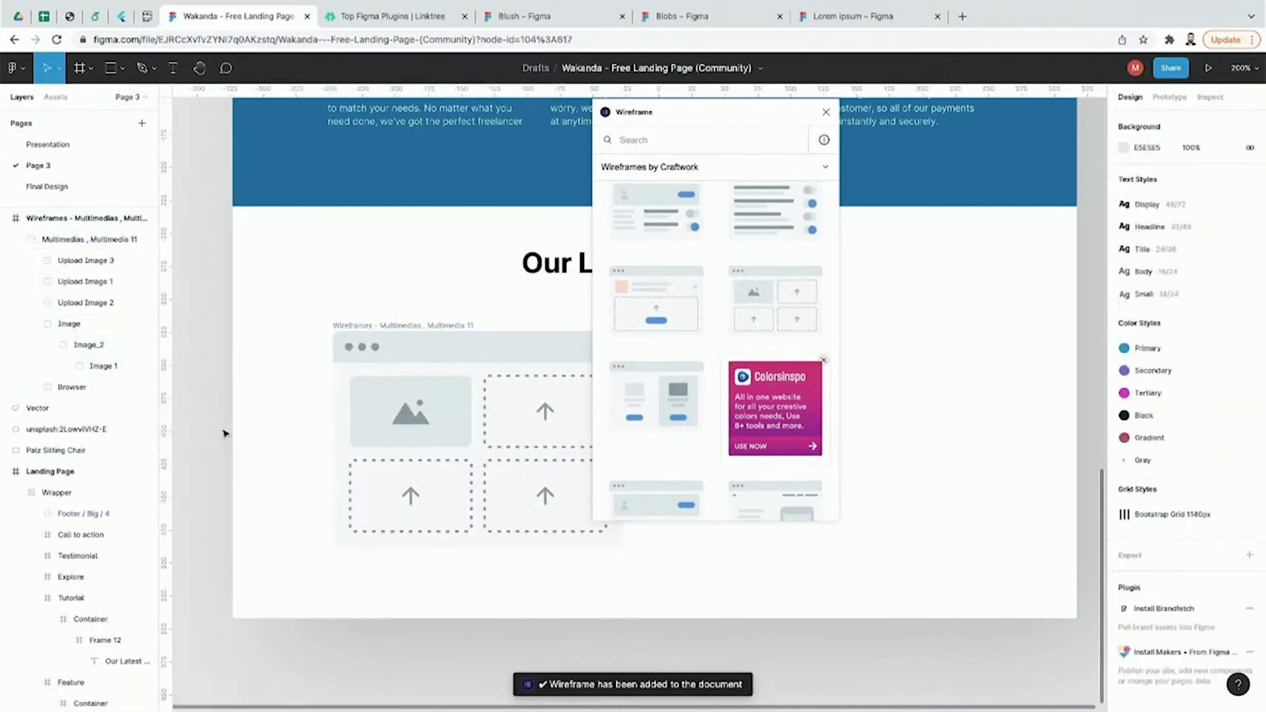
Step: Change the wireframe's top bar fill to blue 2387CE
click(317, 447)
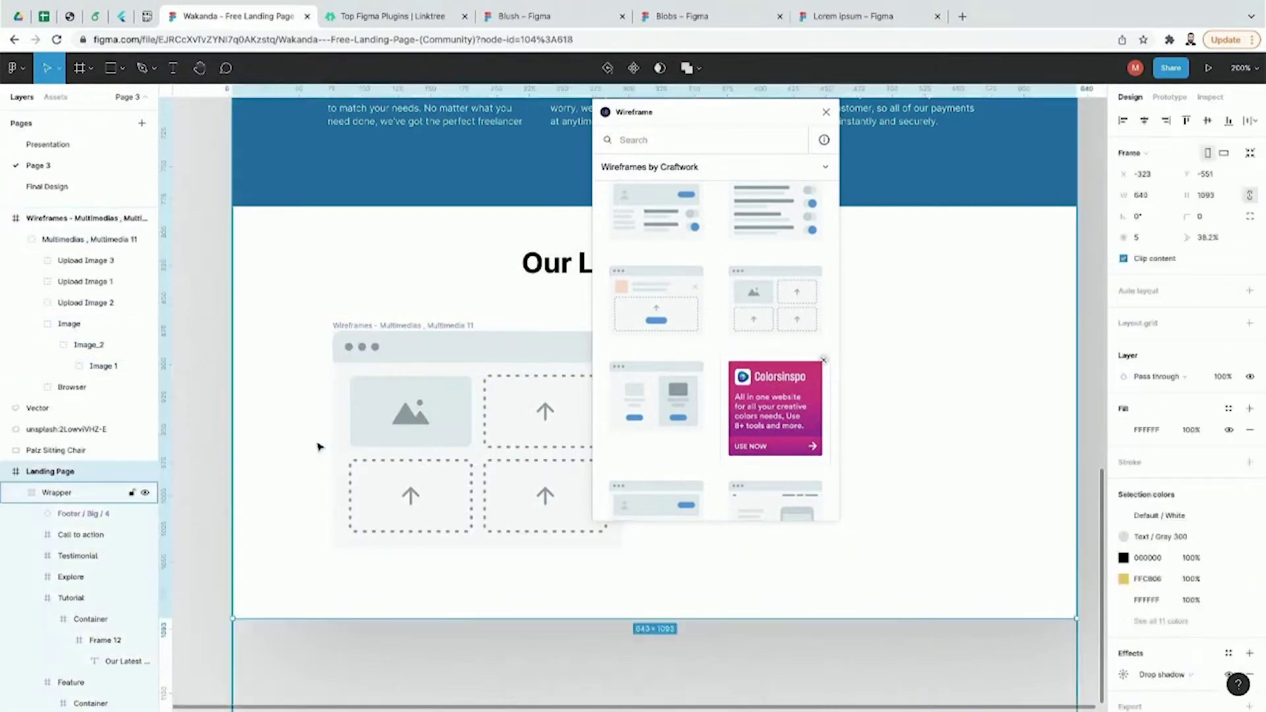
click(489, 447)
double_click(489, 405)
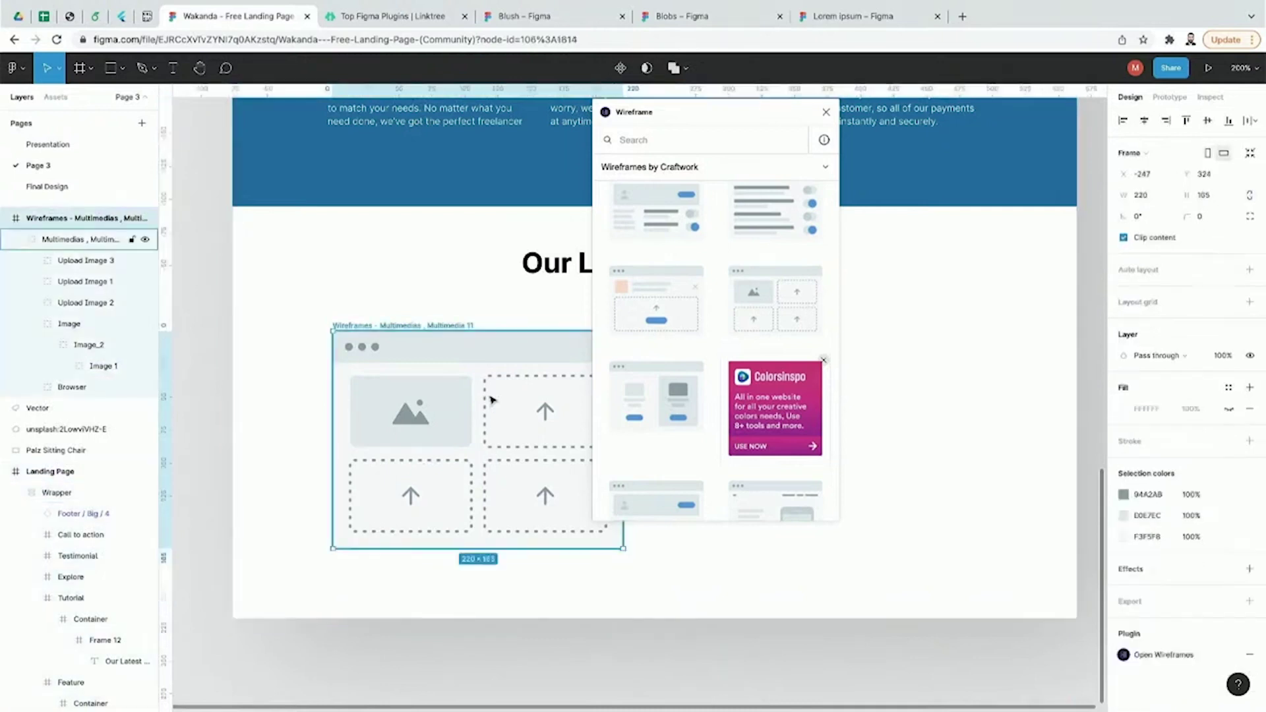
double_click(474, 359)
double_click(470, 358)
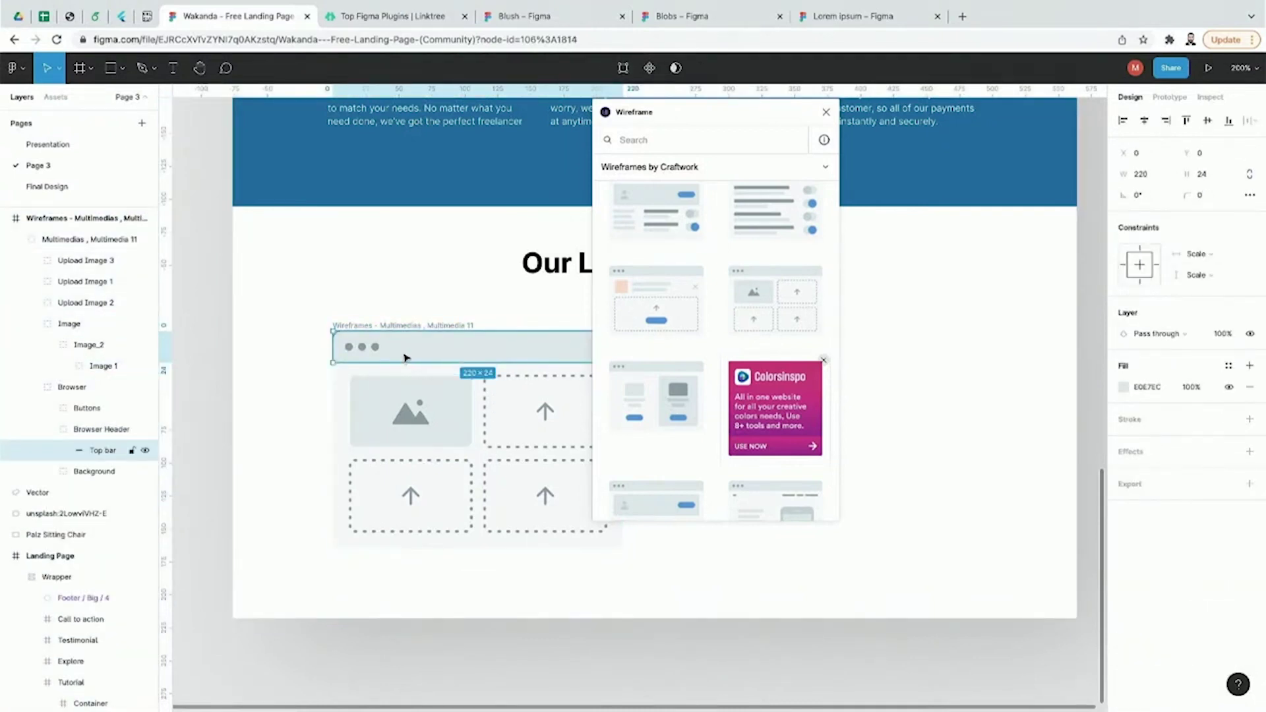
click(1125, 388)
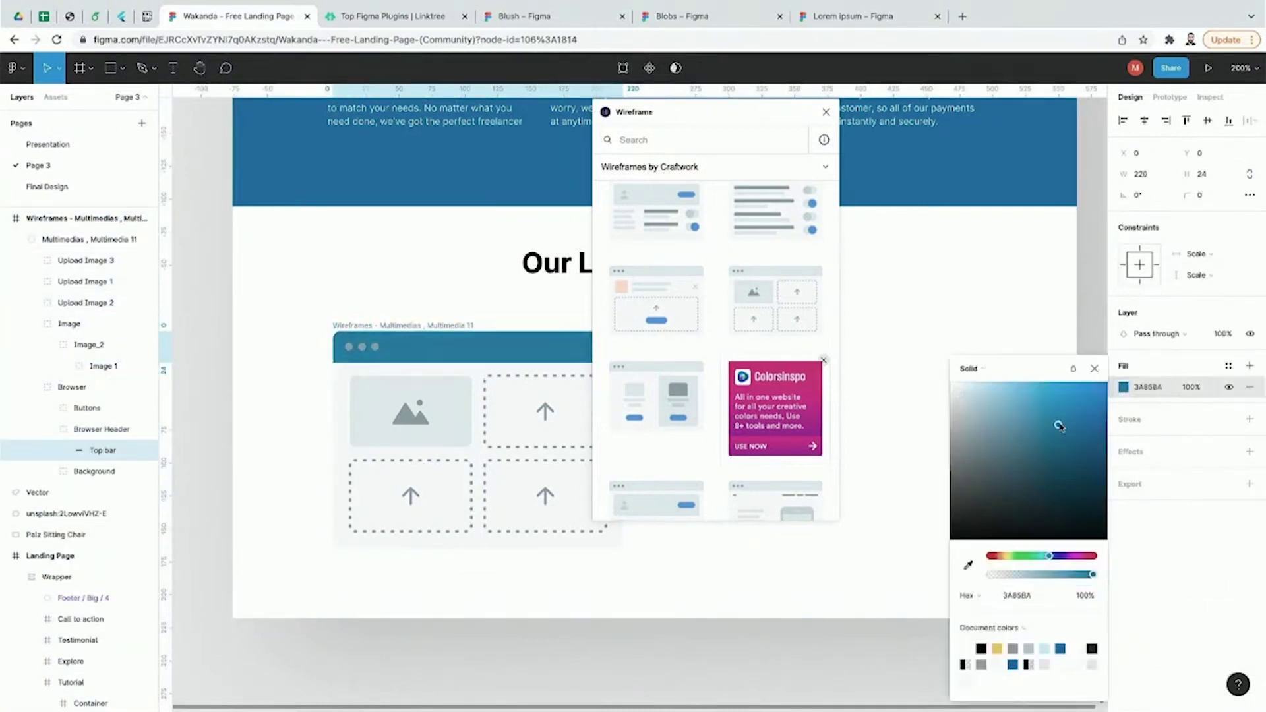
double_click(405, 433)
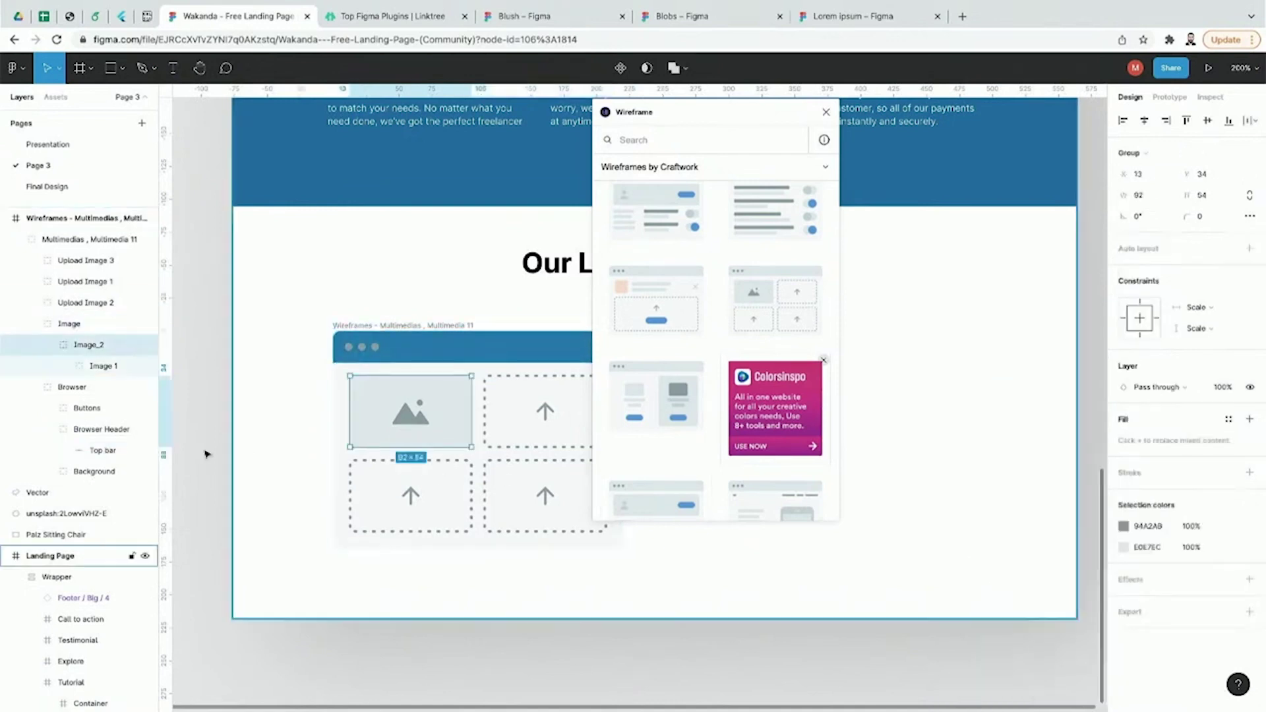
click(196, 456)
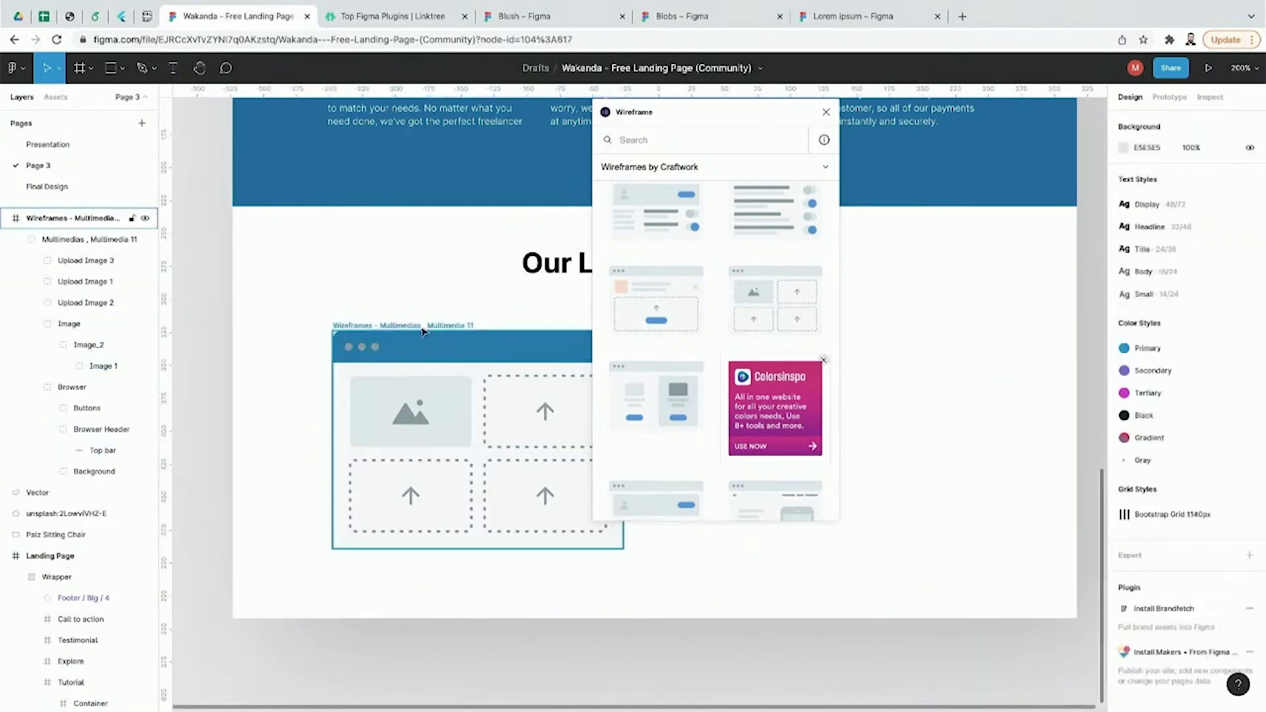
Step: Close the Wireframe plugin and delete the whole Multimedia 11 wireframe
click(826, 112)
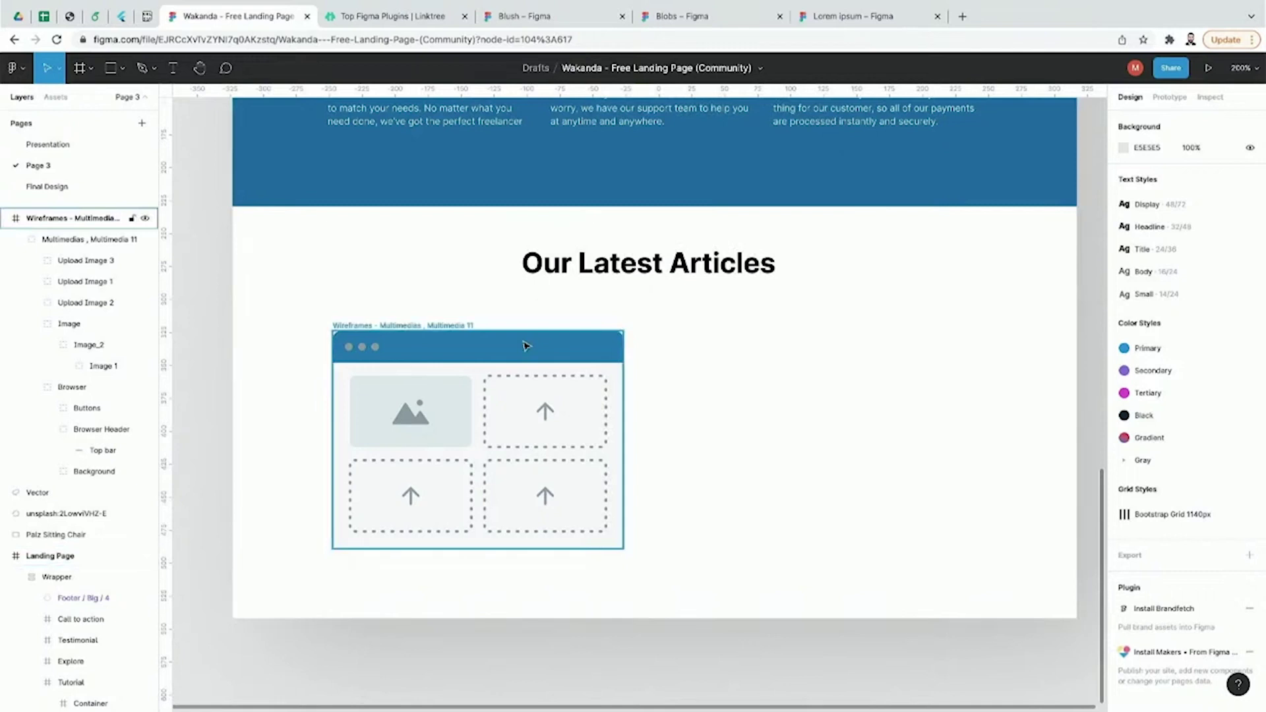
click(454, 397)
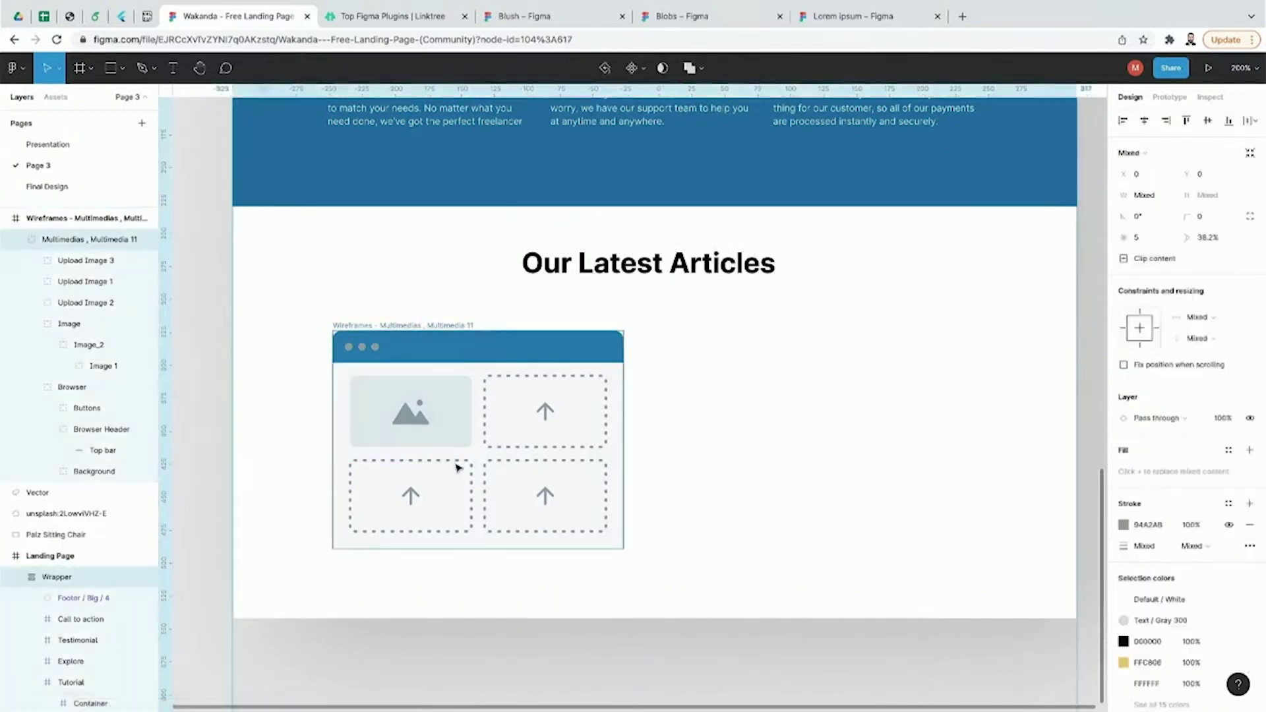
click(454, 397)
click(480, 351)
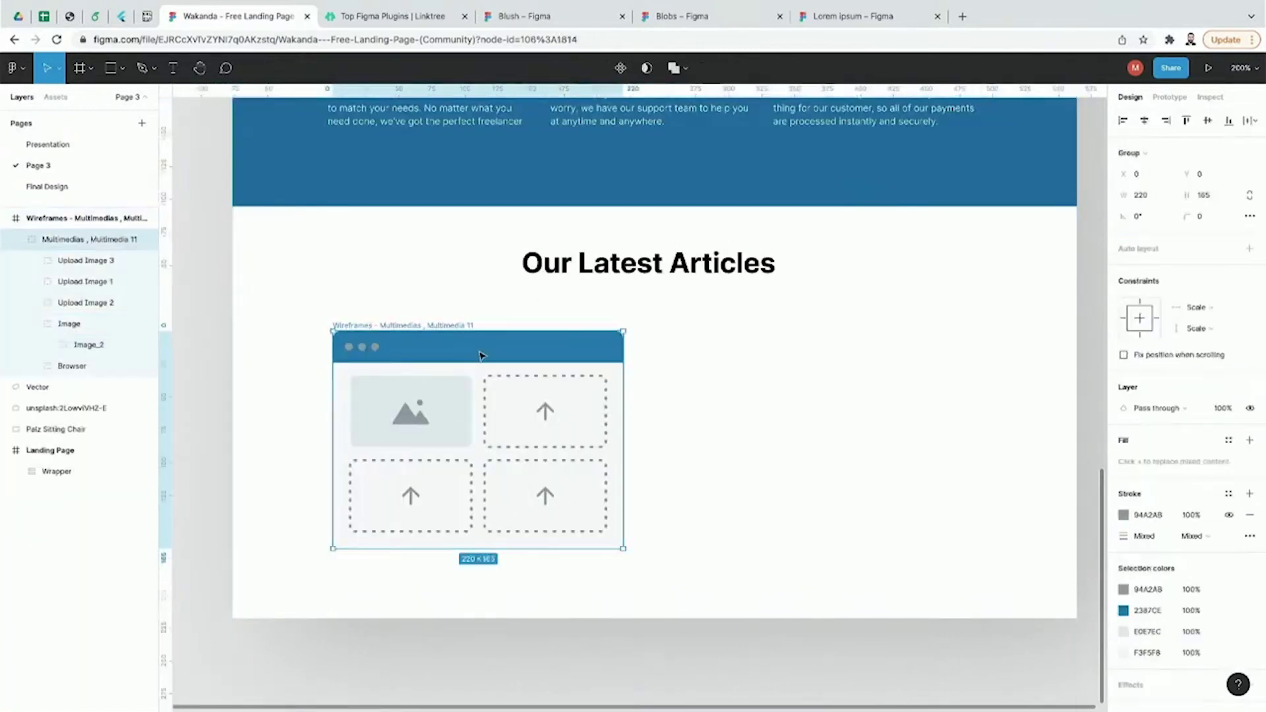
click(453, 329)
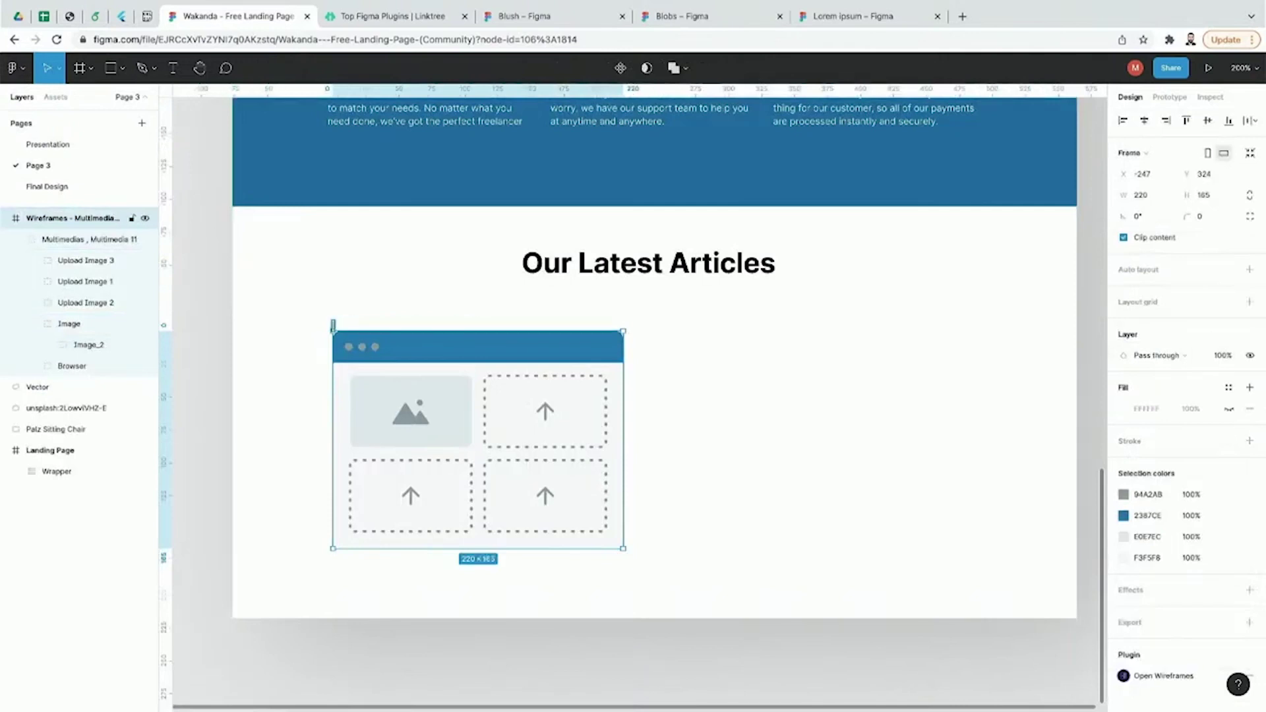
key(Delete)
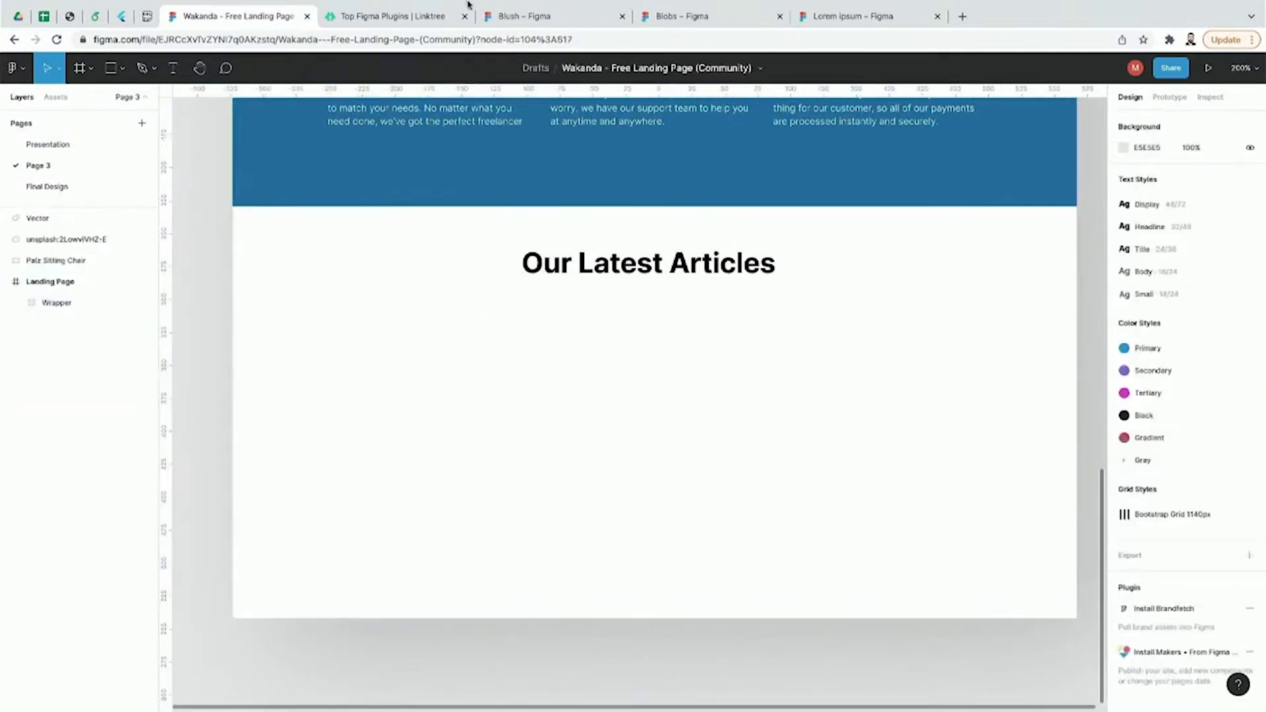
Step: Open Morph's Community page from the Top Figma Plugins list, then return to the Wakanda file
click(427, 16)
scroll(374, 385, down, 1)
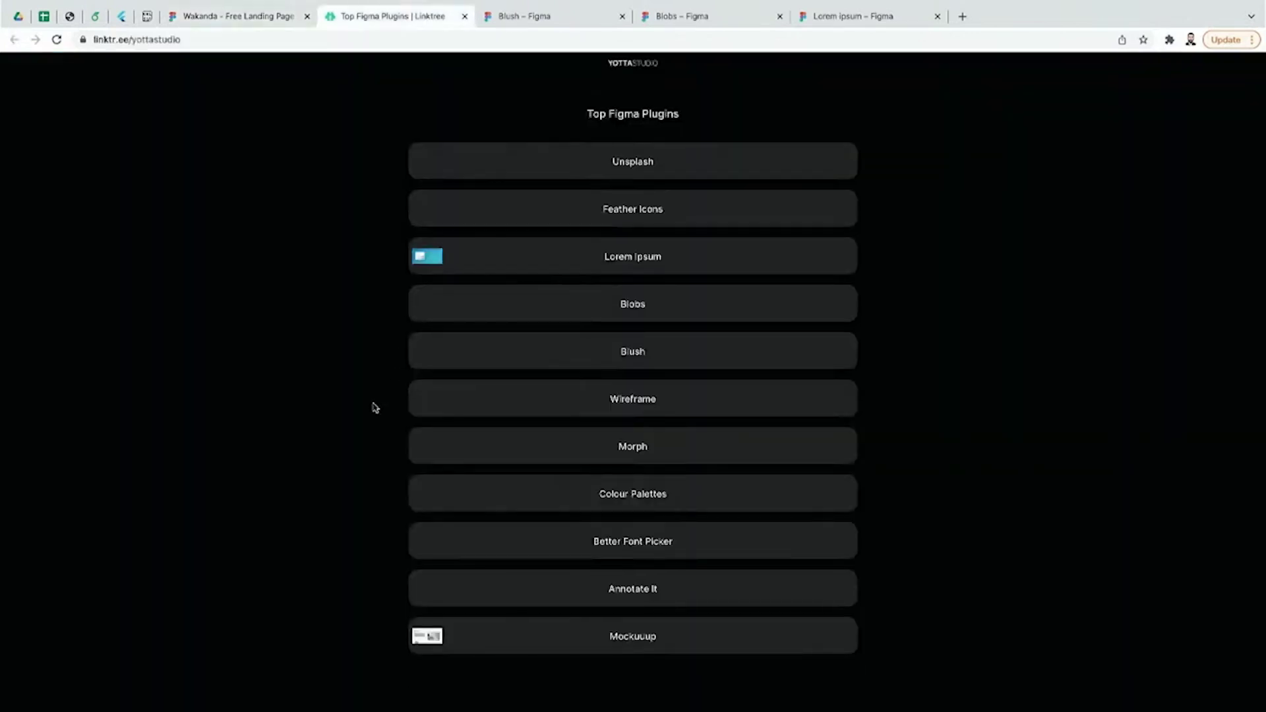
click(491, 438)
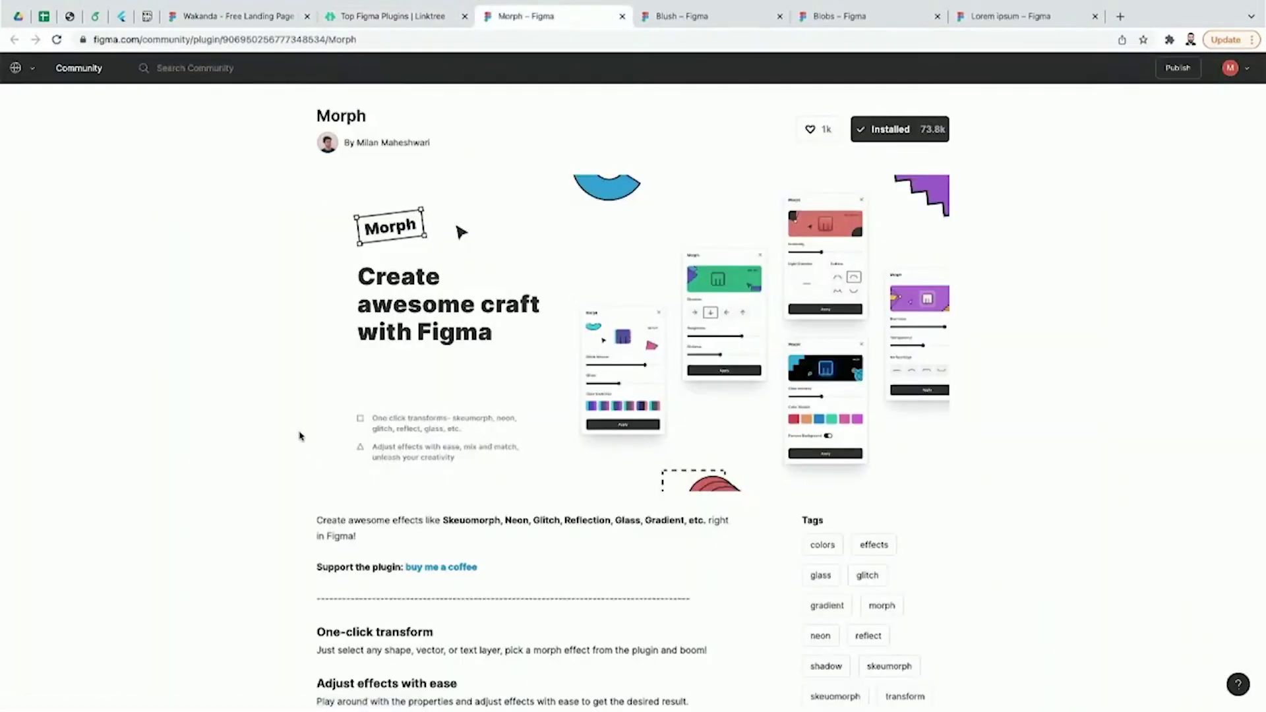
click(262, 20)
Step: Launch the Morph plugin and select the hero heading text inside its group
click(25, 78)
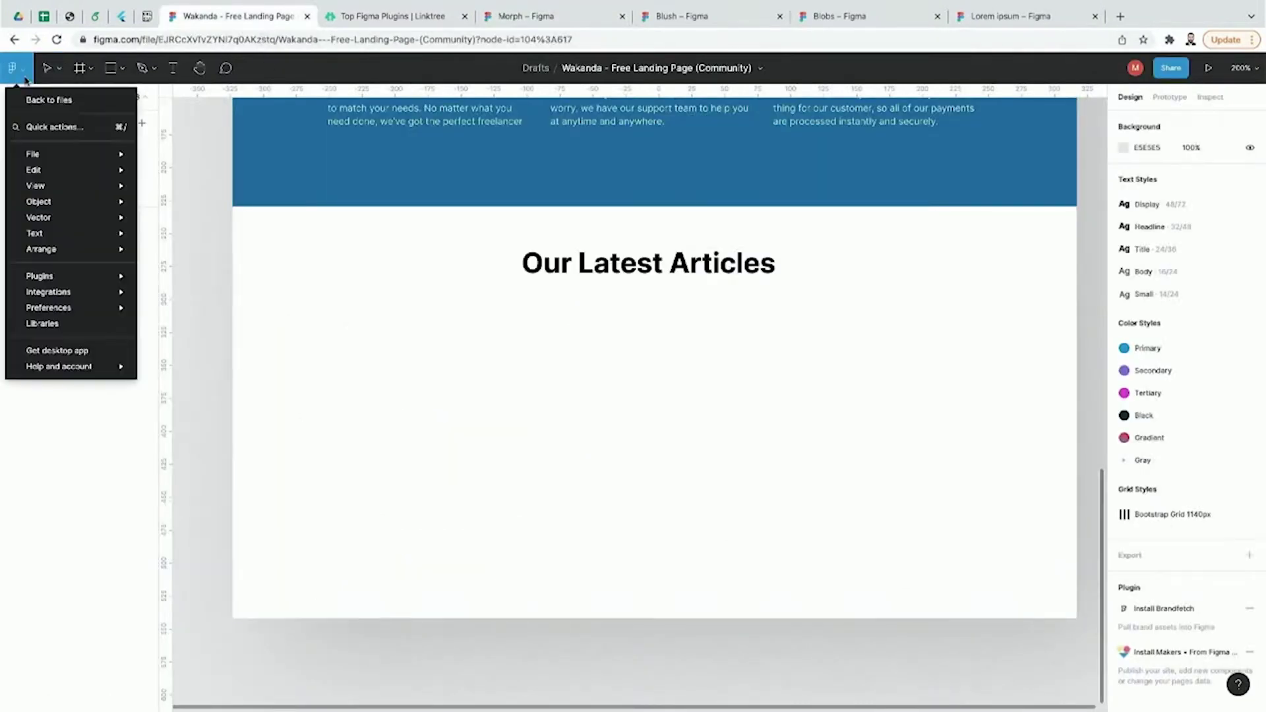
mouse_move(61, 276)
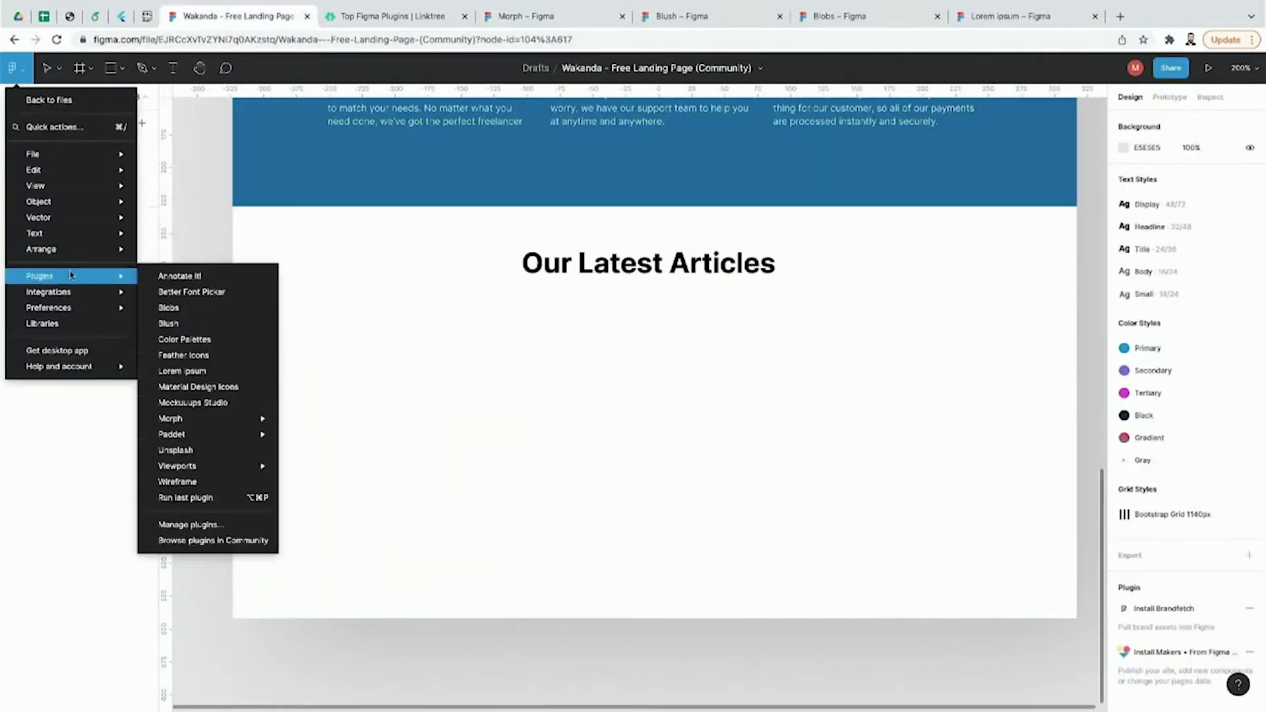
mouse_move(221, 420)
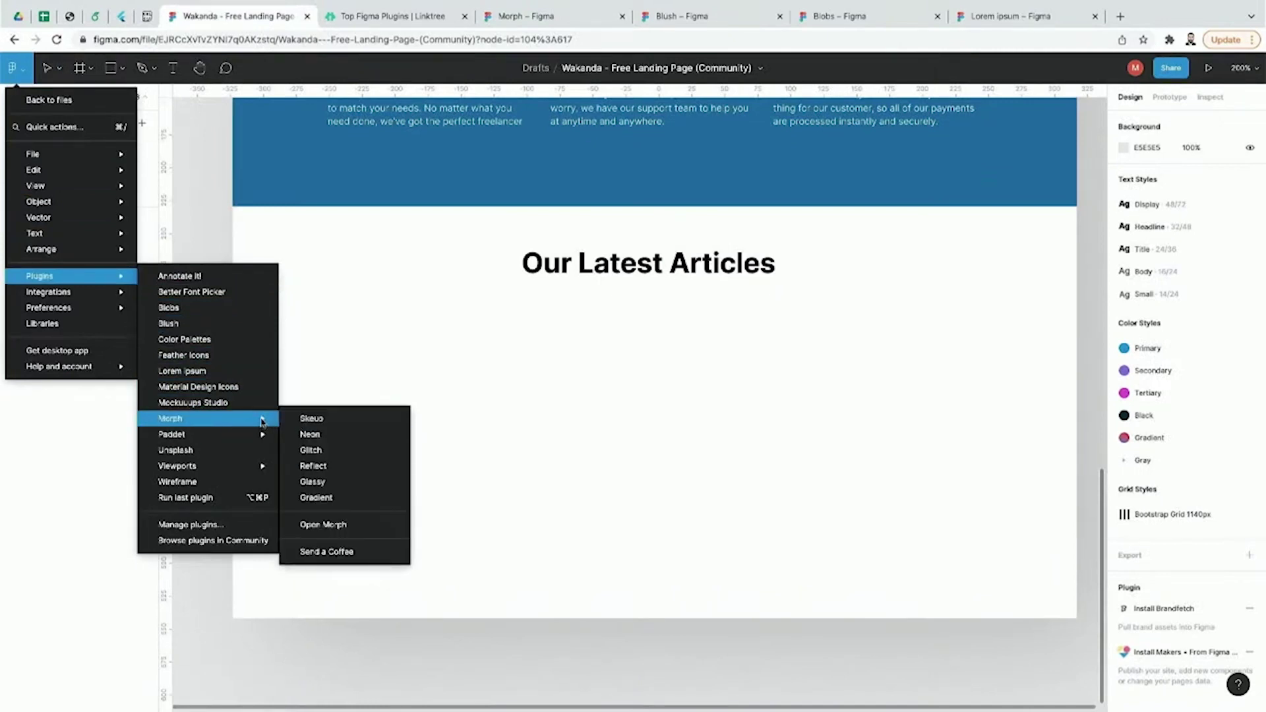
click(323, 524)
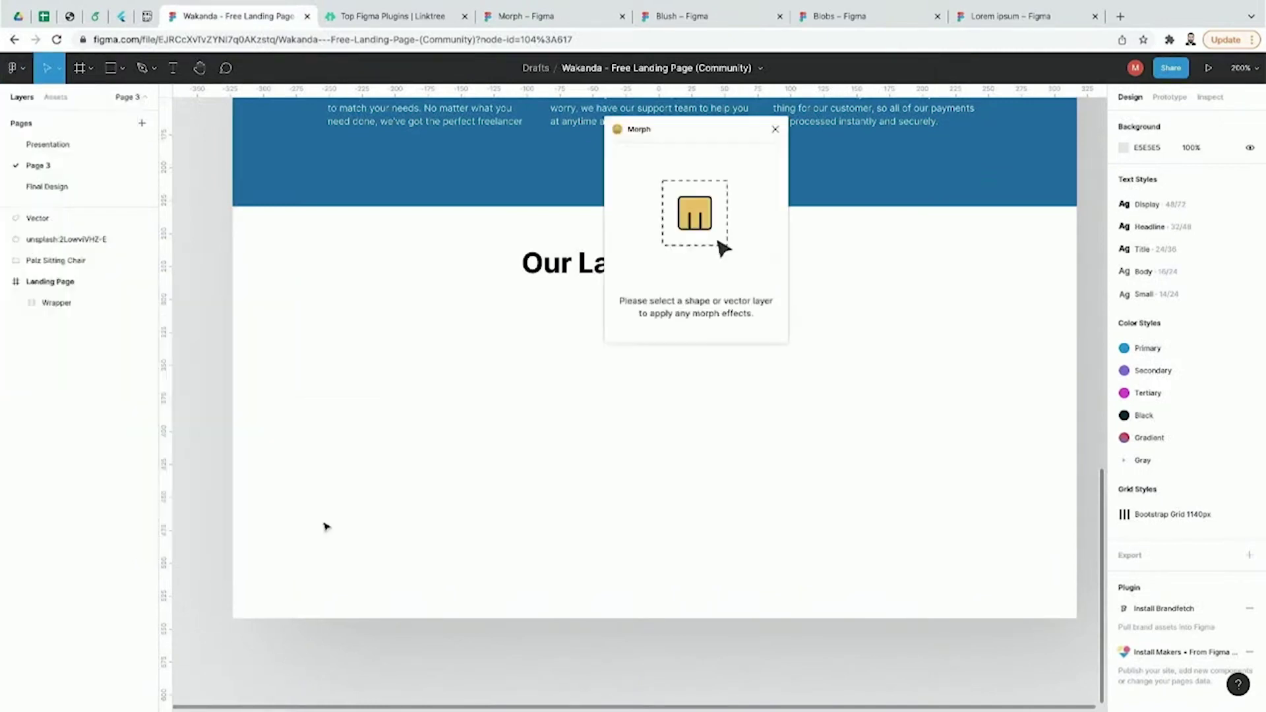
drag(703, 153, 911, 199)
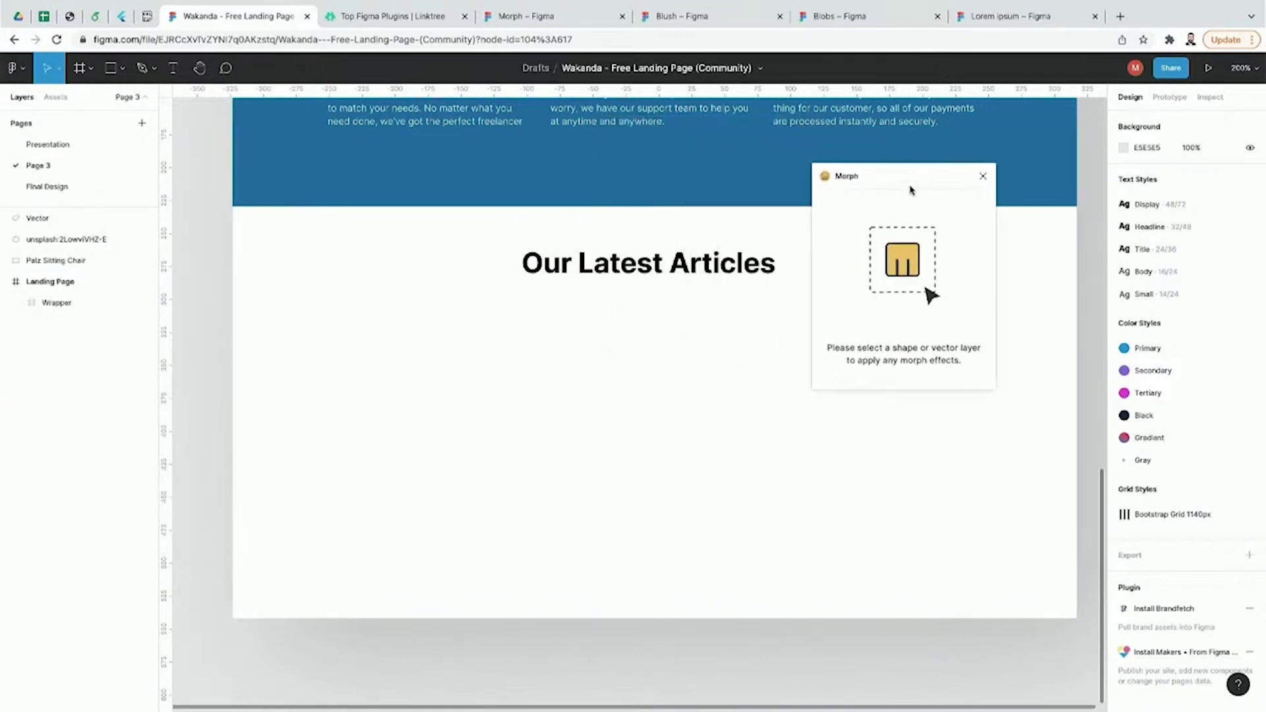
scroll(564, 277, up, 10)
scroll(563, 289, up, 5)
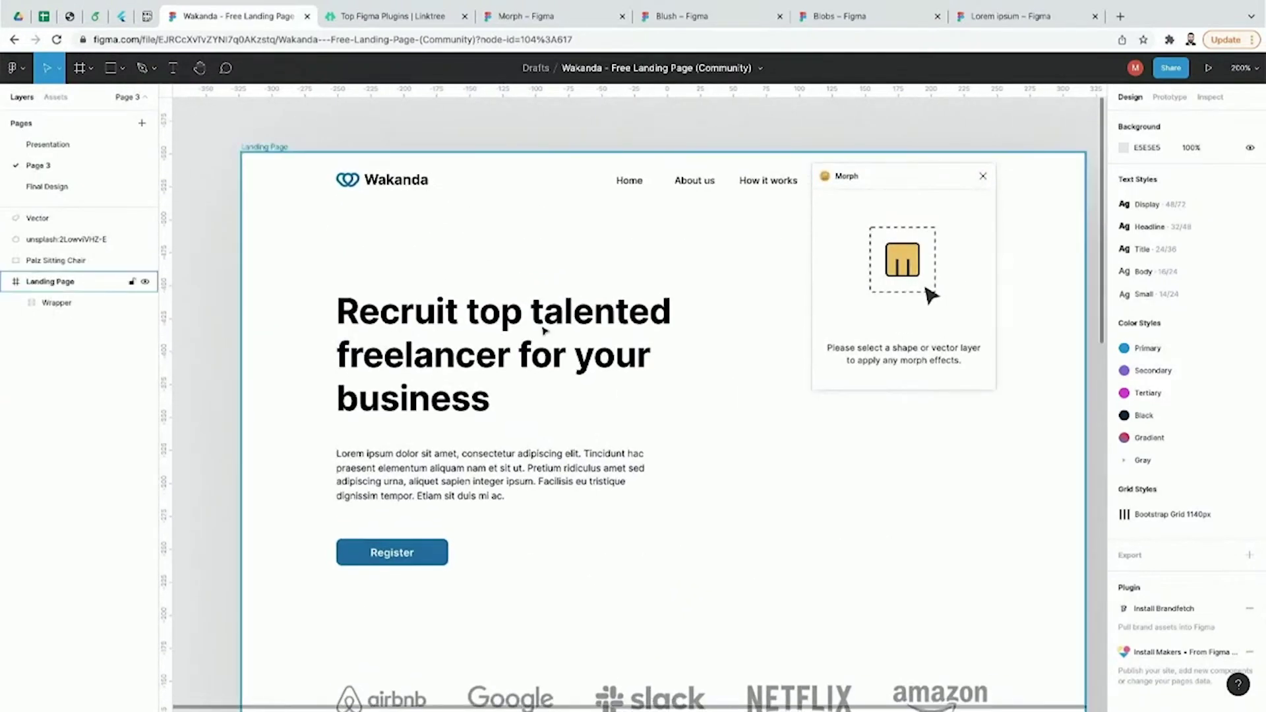
click(547, 320)
double_click(546, 320)
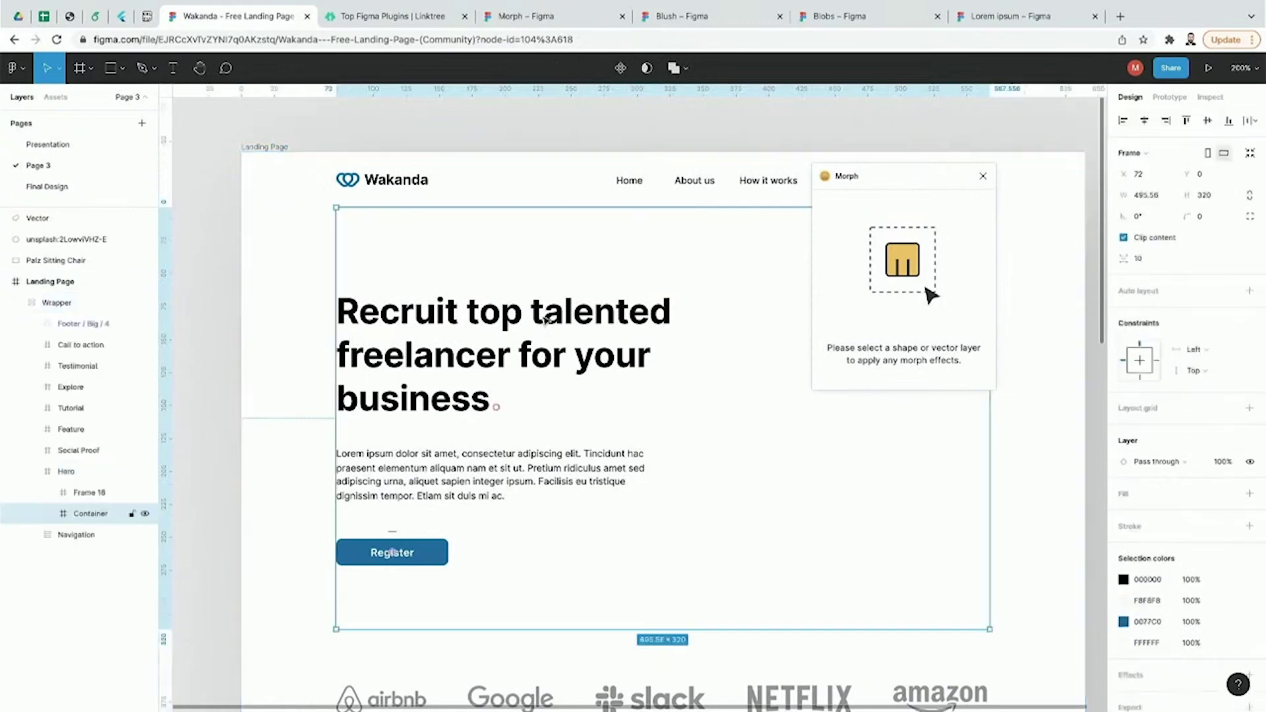
double_click(547, 320)
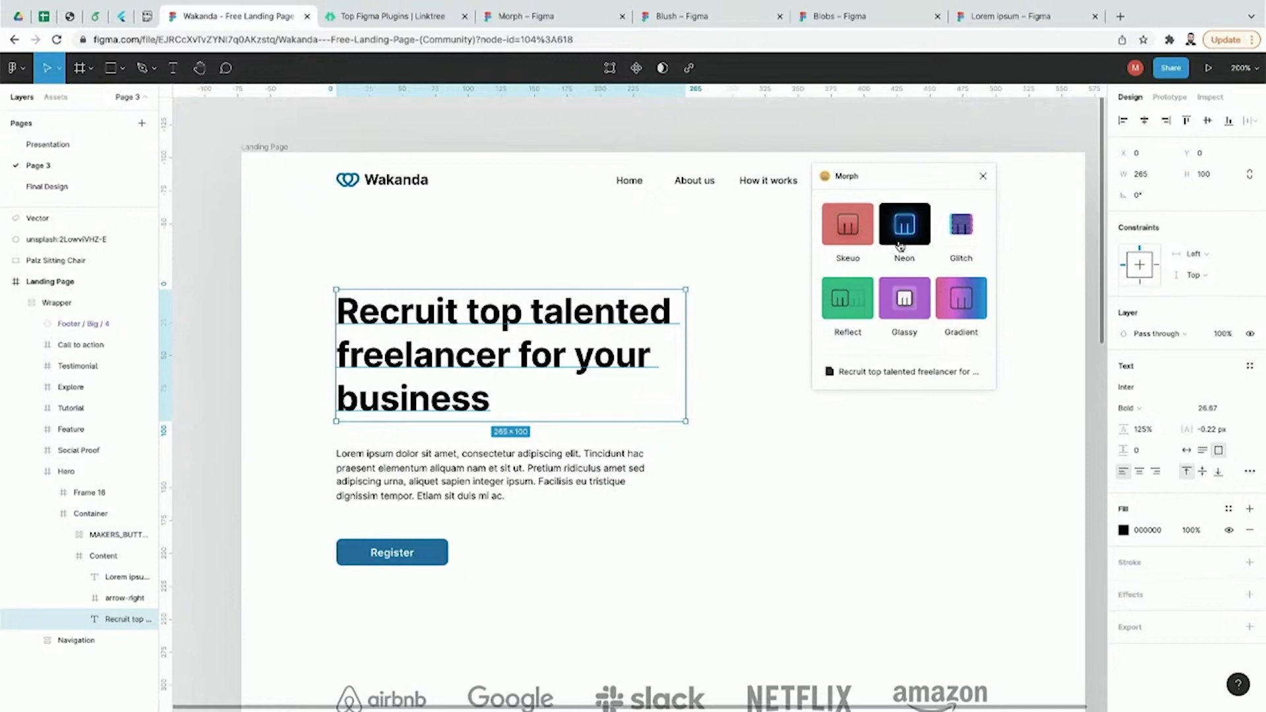
Step: Preview a red Neon effect on the heading at low intensity without background, then undo it
click(903, 224)
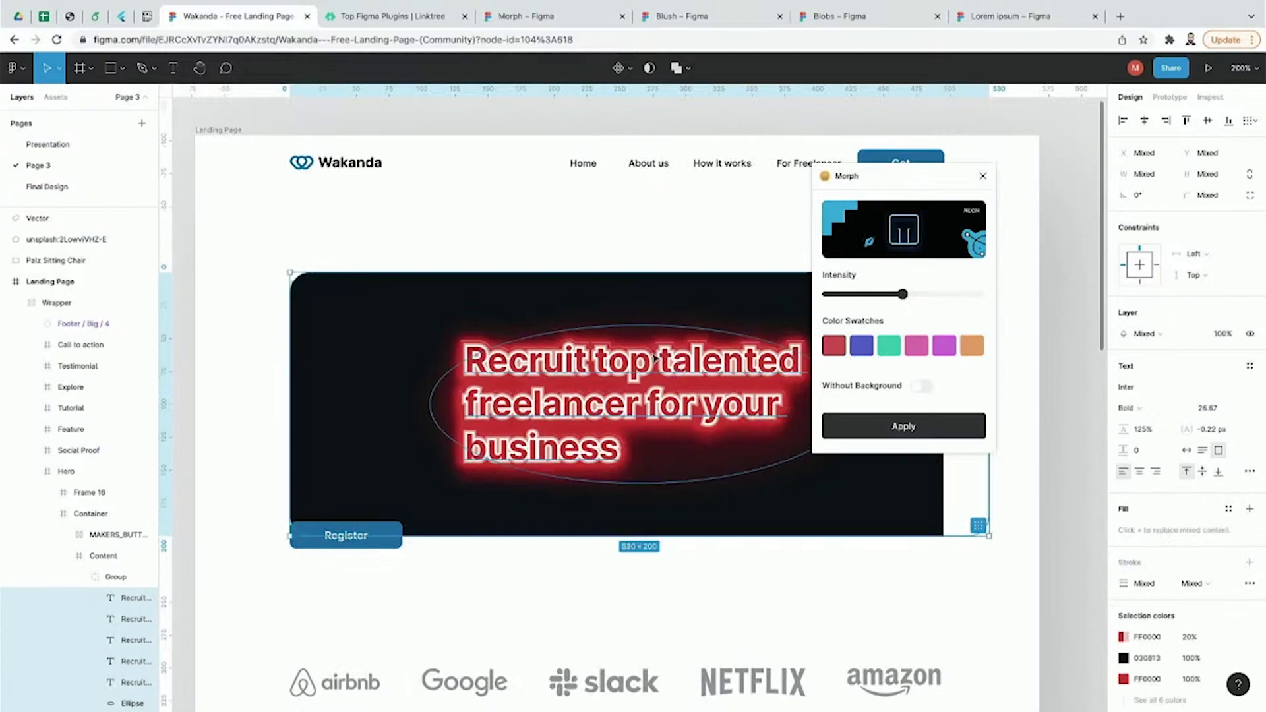
drag(906, 294, 856, 298)
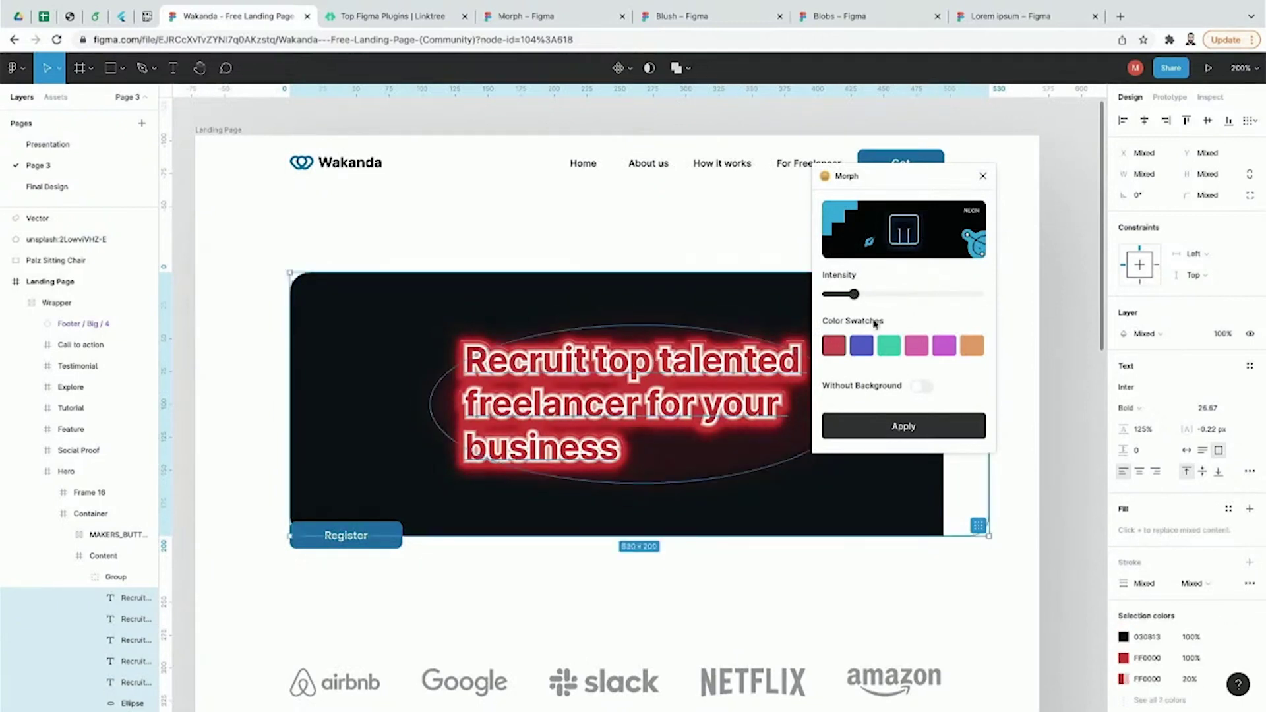
click(920, 386)
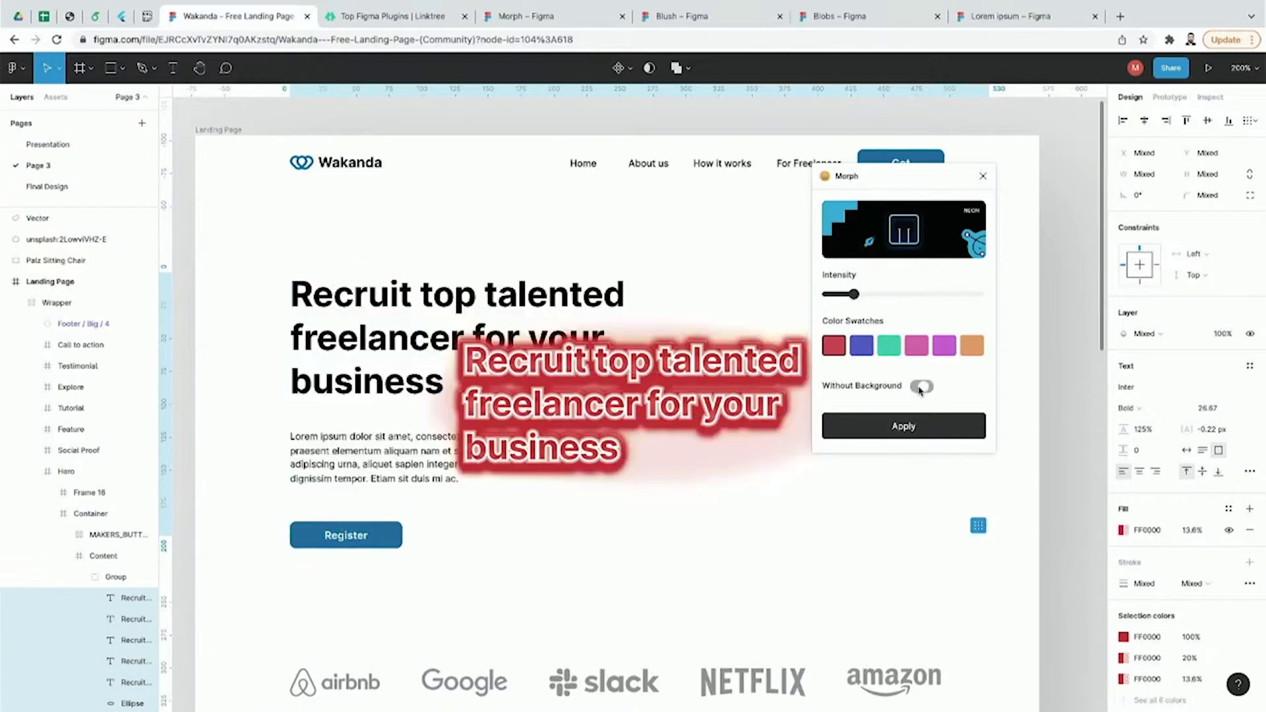
click(867, 356)
click(884, 356)
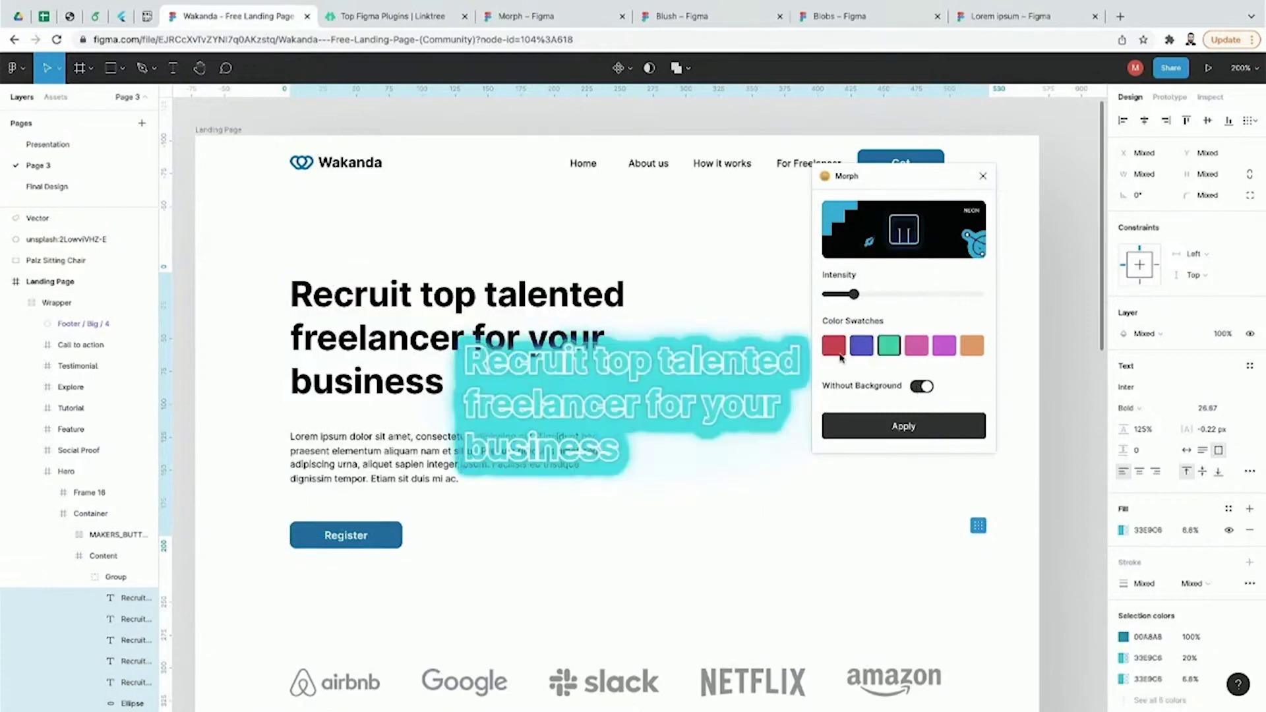
click(826, 356)
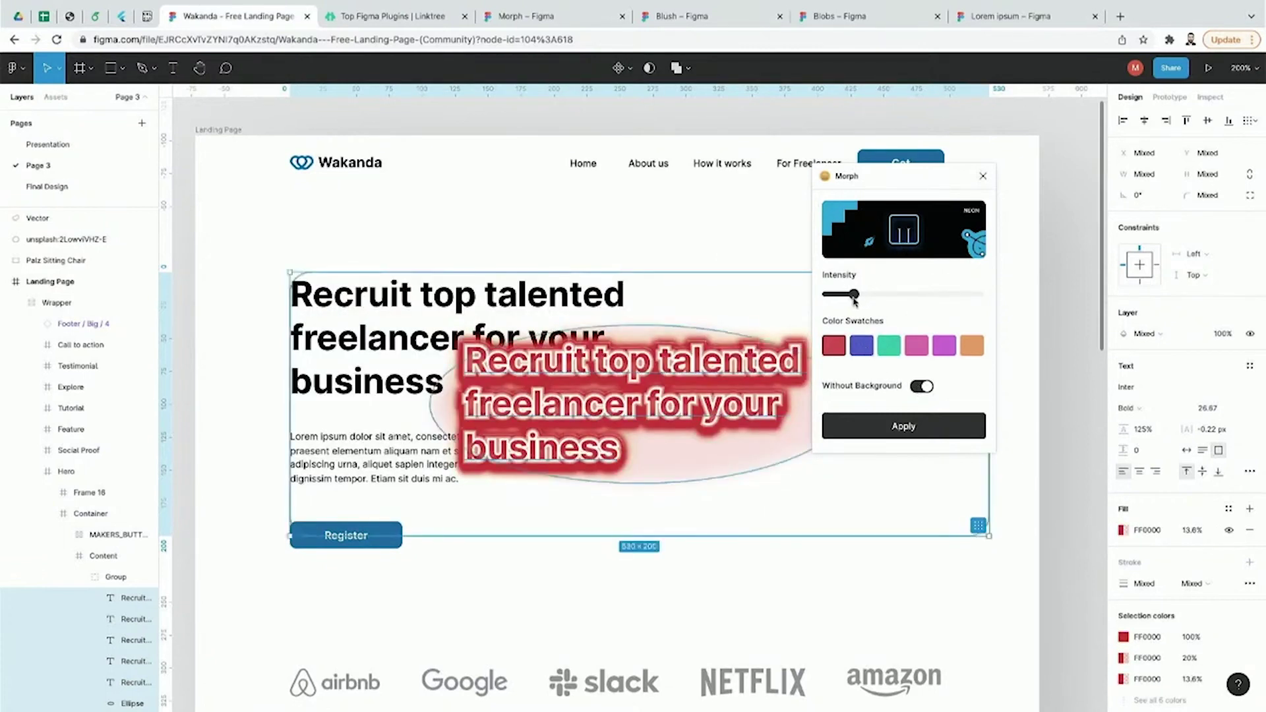
drag(854, 294, 836, 294)
click(1069, 304)
key(ctrl+z)
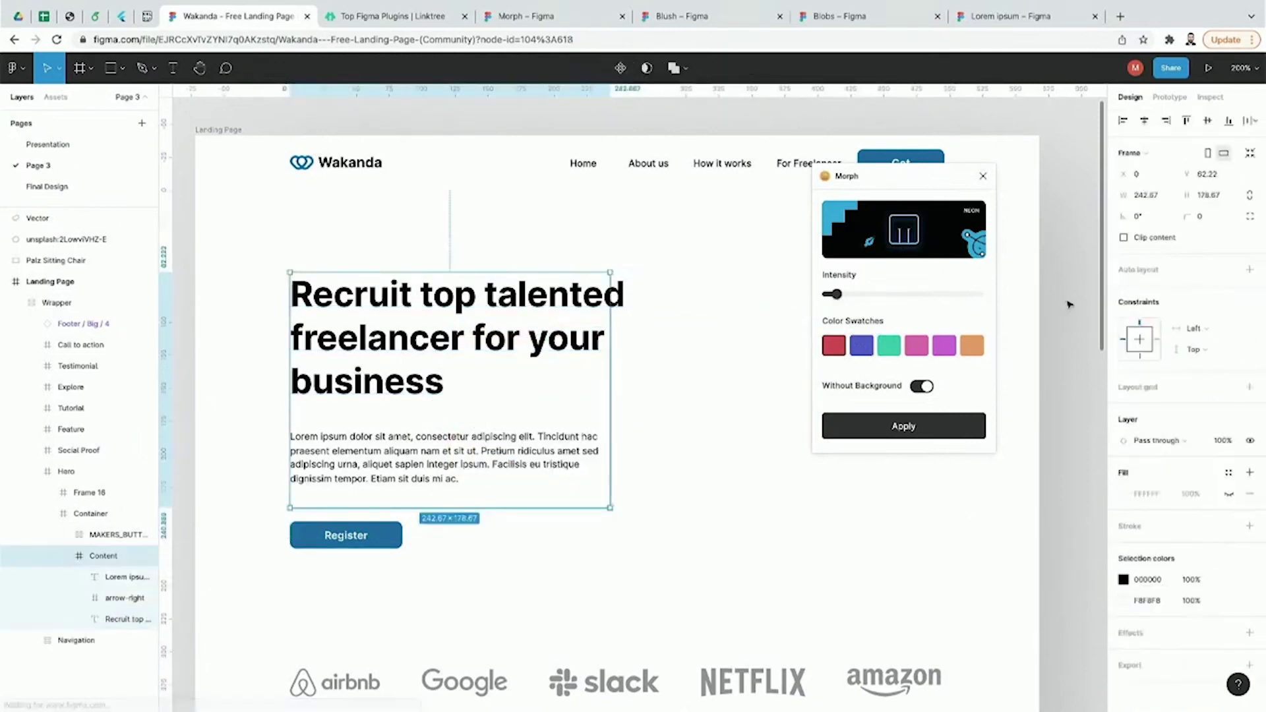
click(112, 69)
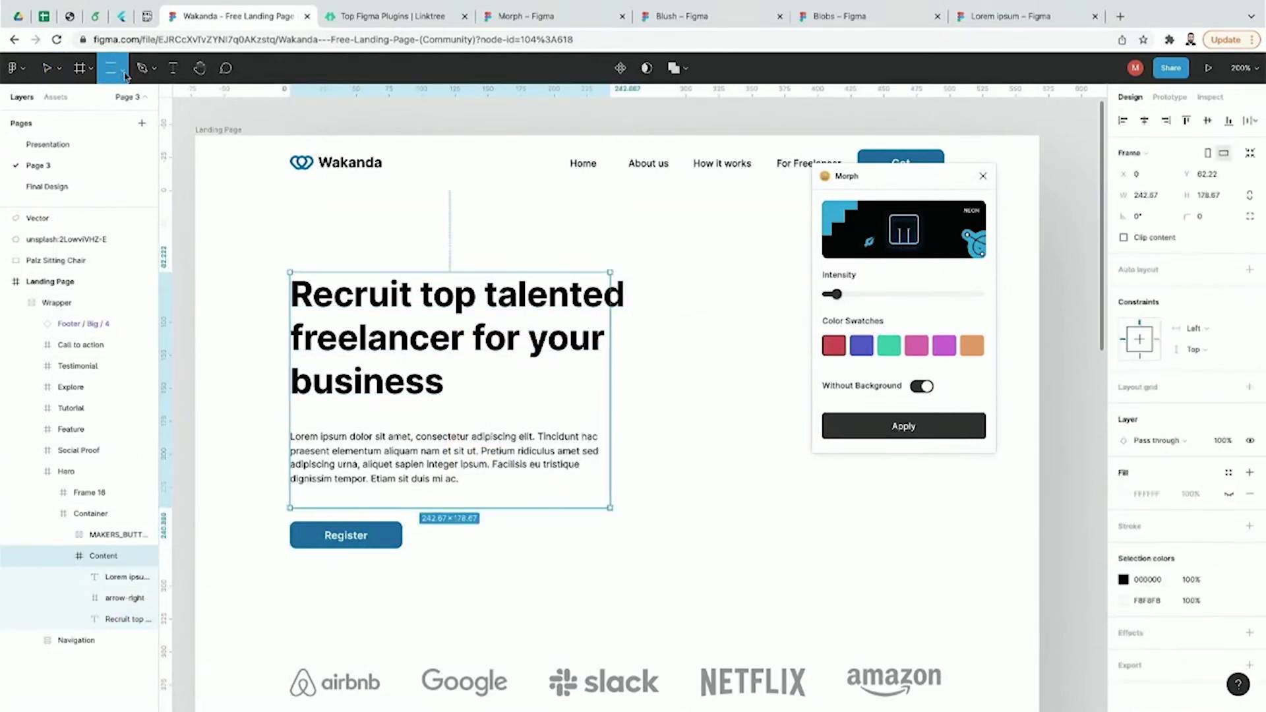
Step: Draw a grey rectangle to the right of the hero text
click(124, 74)
click(120, 102)
mouse_move(700, 396)
mouse_down()
mouse_move(796, 555)
mouse_move(670, 540)
mouse_move(882, 550)
mouse_up()
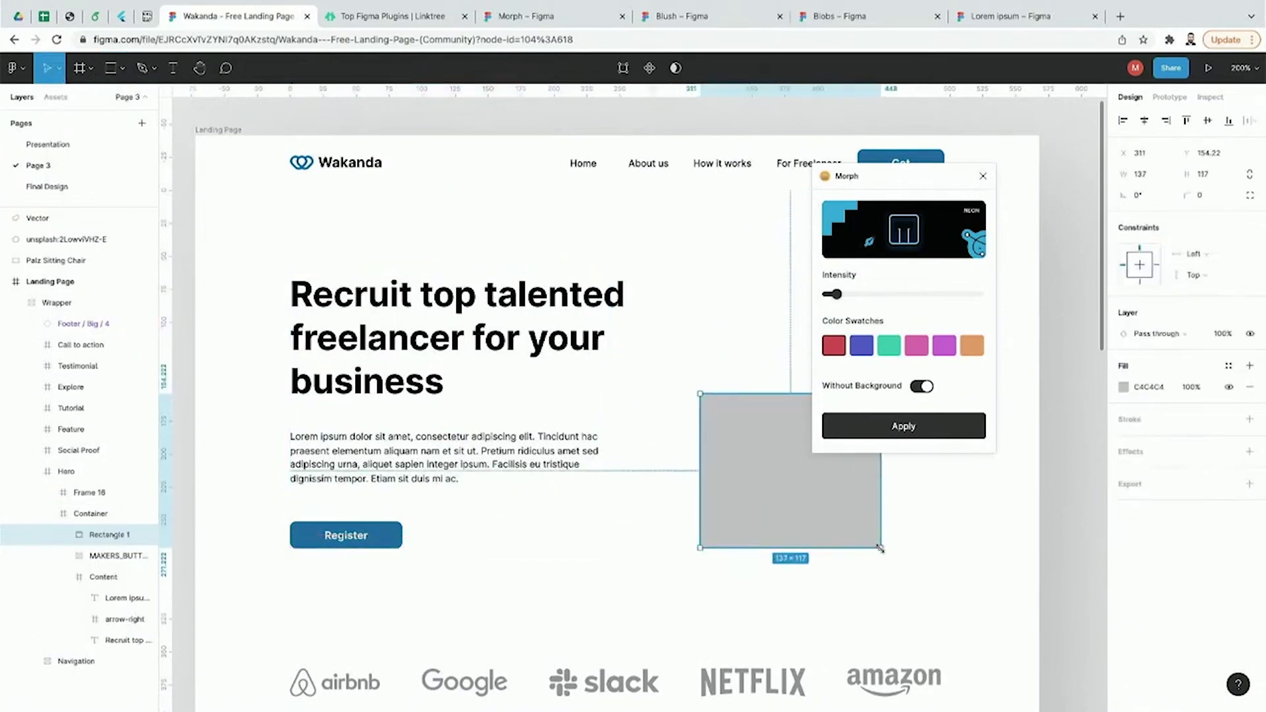
click(983, 177)
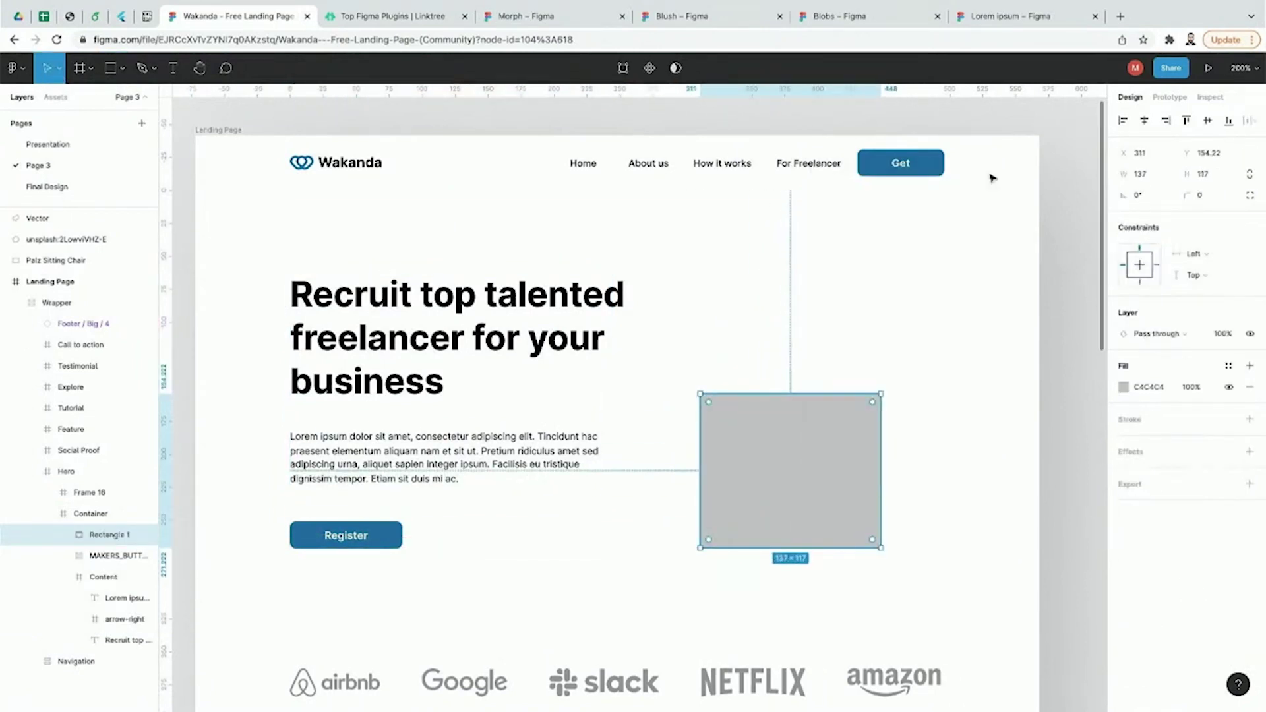
Step: With Morph, create a stronger skeuomorphic copy of the rectangle above it, using the wavy surface
click(26, 77)
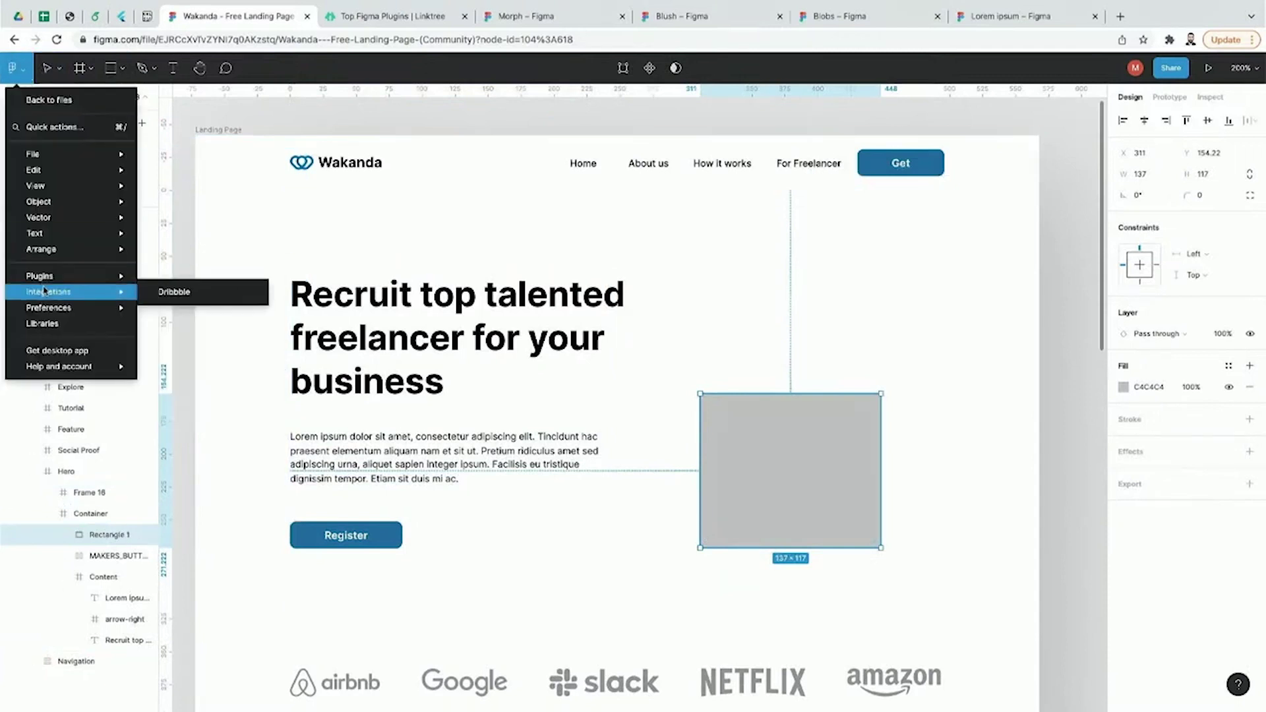
mouse_move(198, 418)
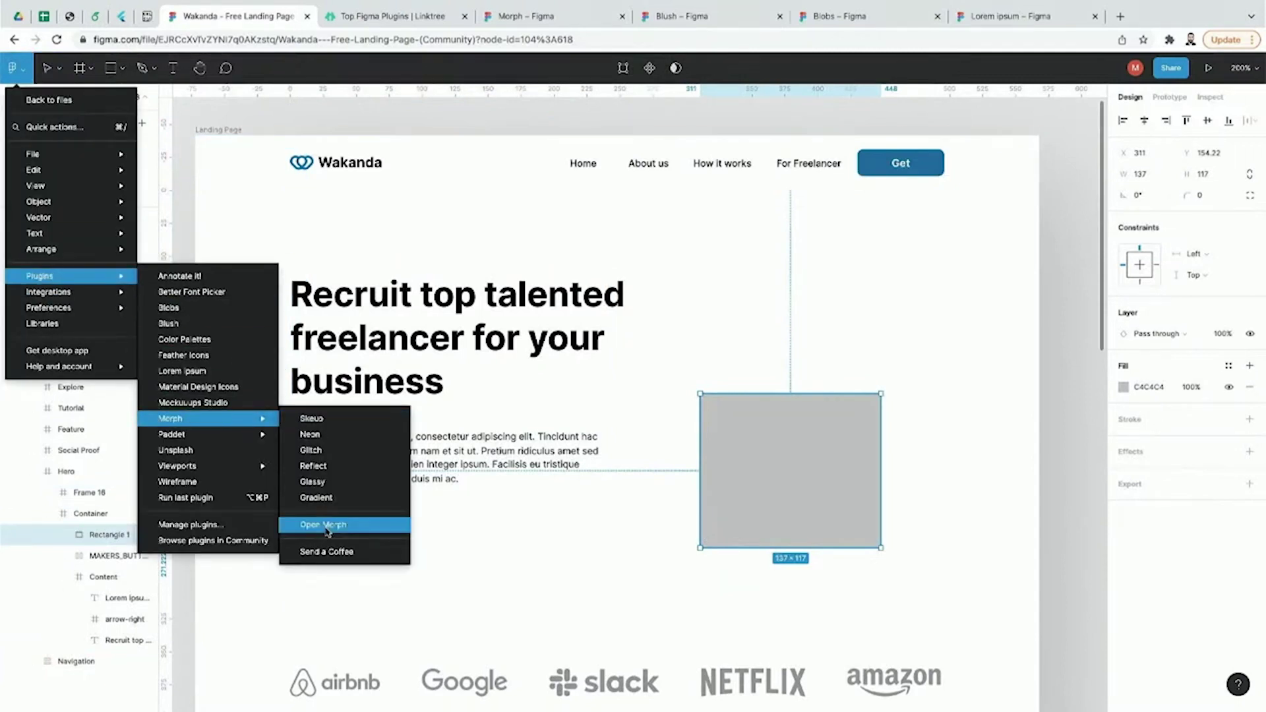
click(326, 526)
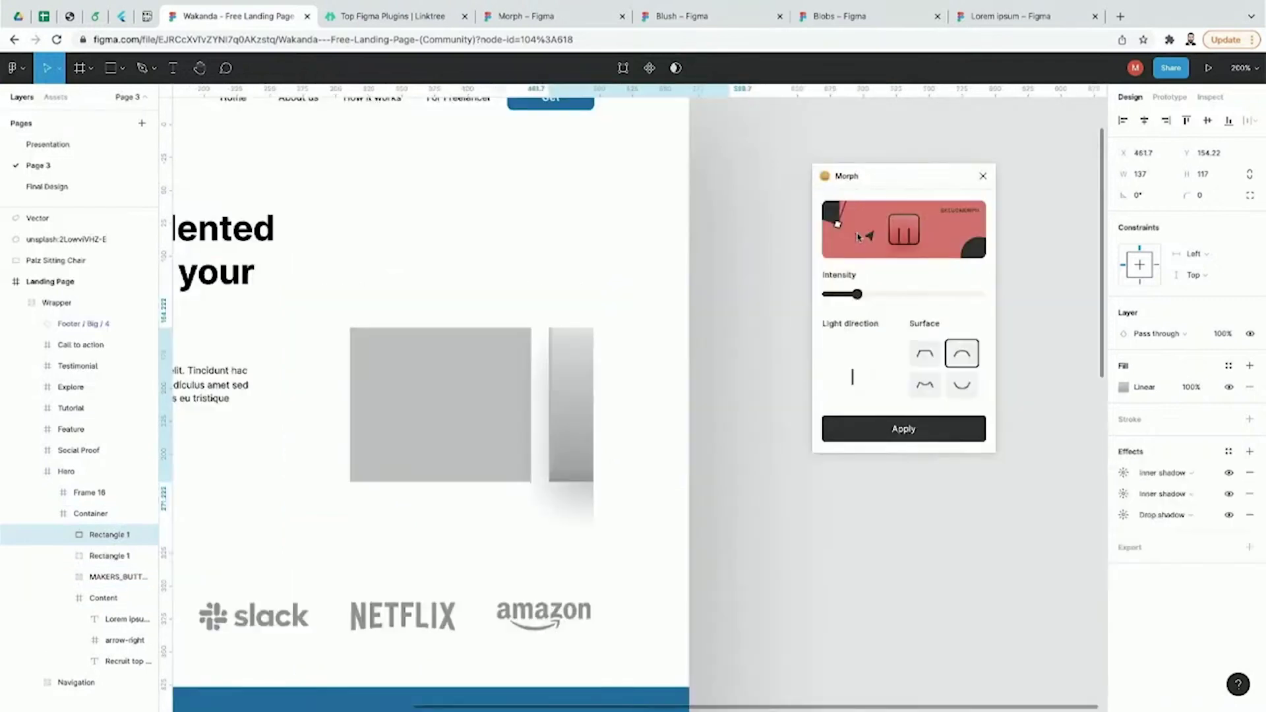
click(856, 235)
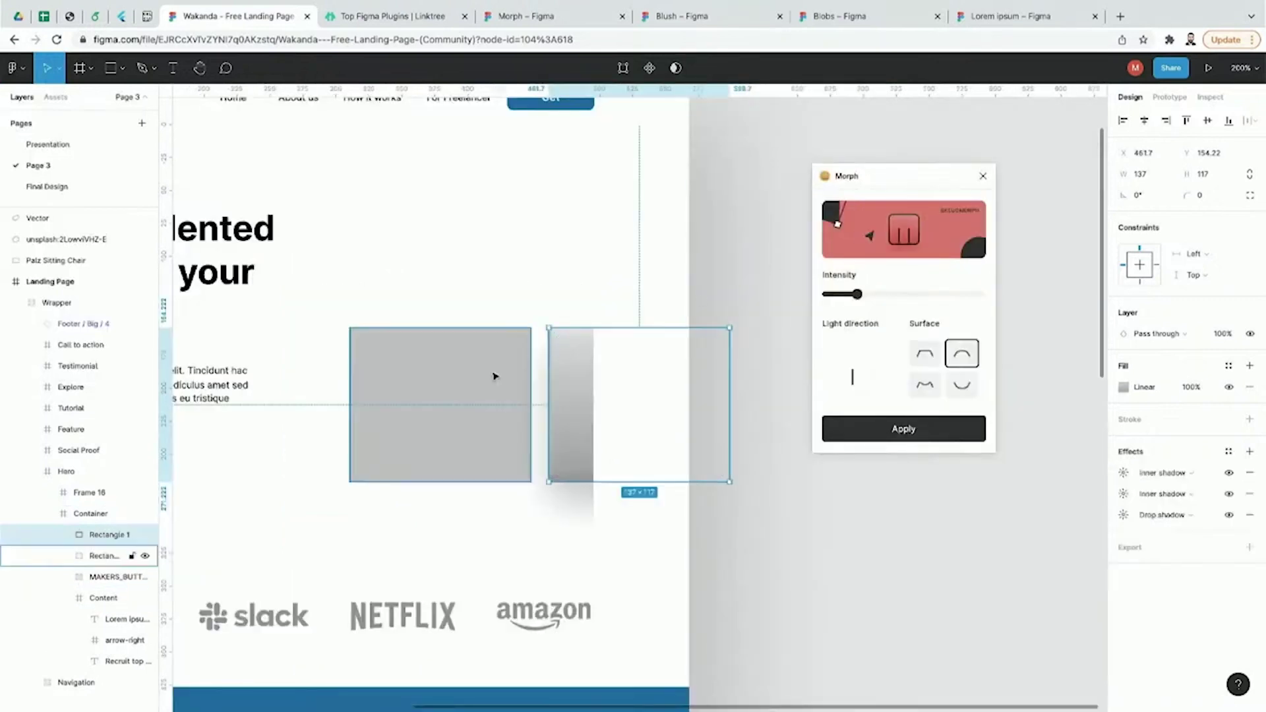
drag(568, 378, 371, 209)
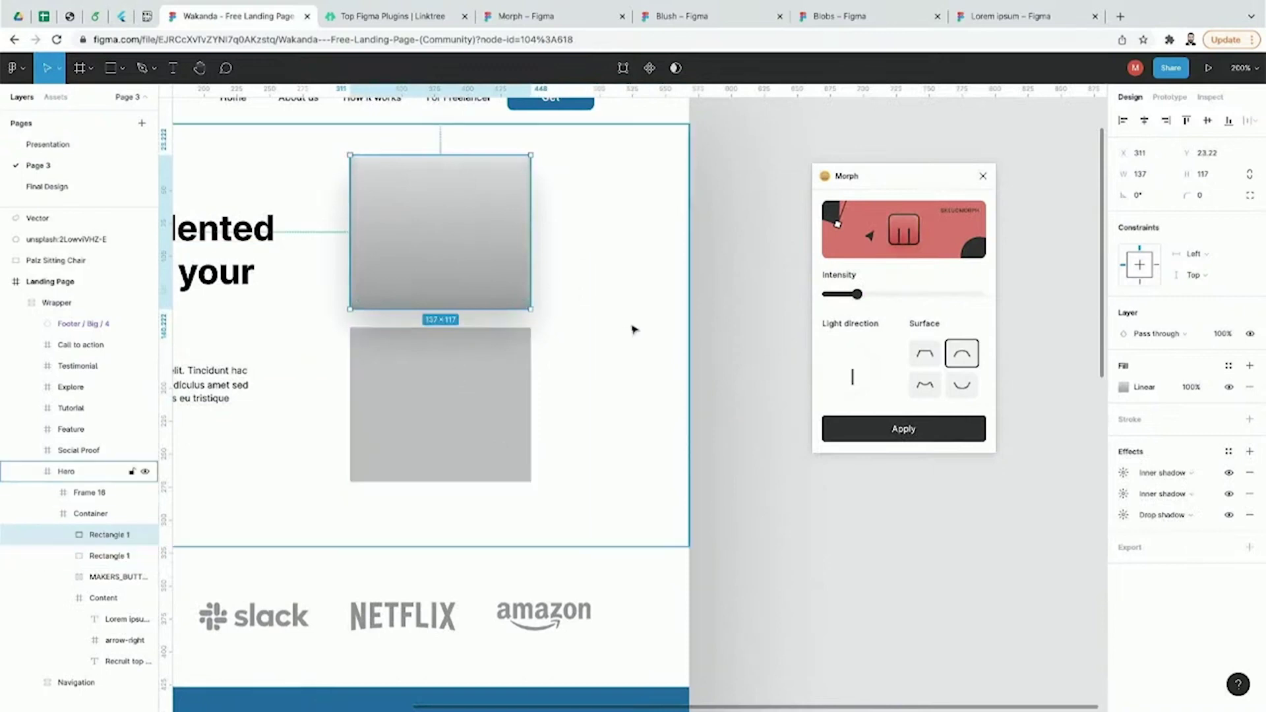
mouse_move(857, 295)
mouse_down()
mouse_move(915, 295)
mouse_move(888, 295)
mouse_up()
click(923, 356)
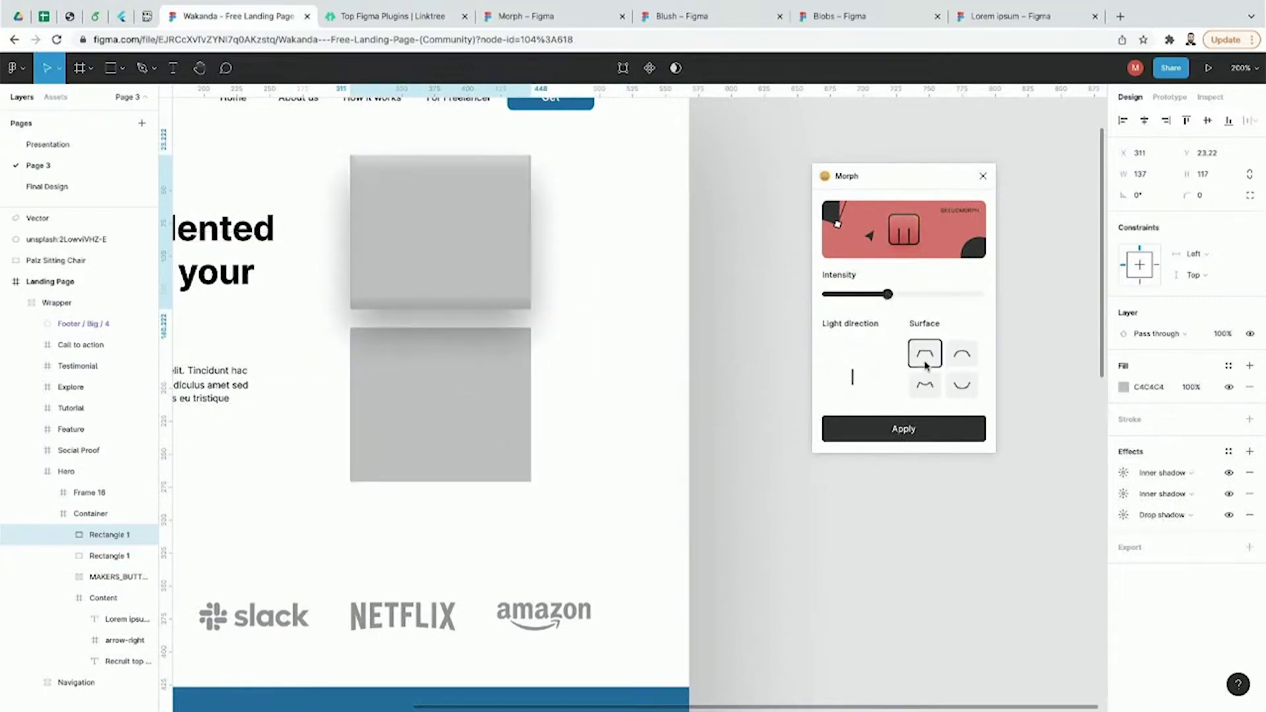
click(927, 386)
click(960, 389)
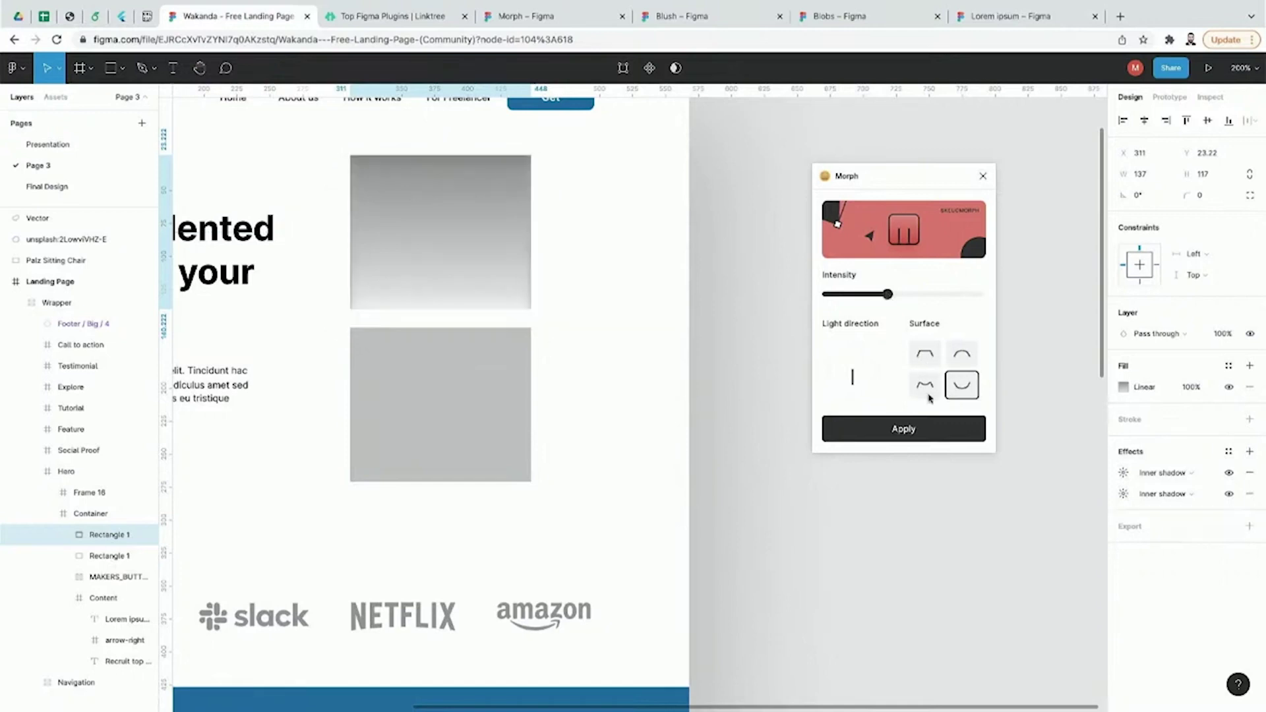
click(926, 389)
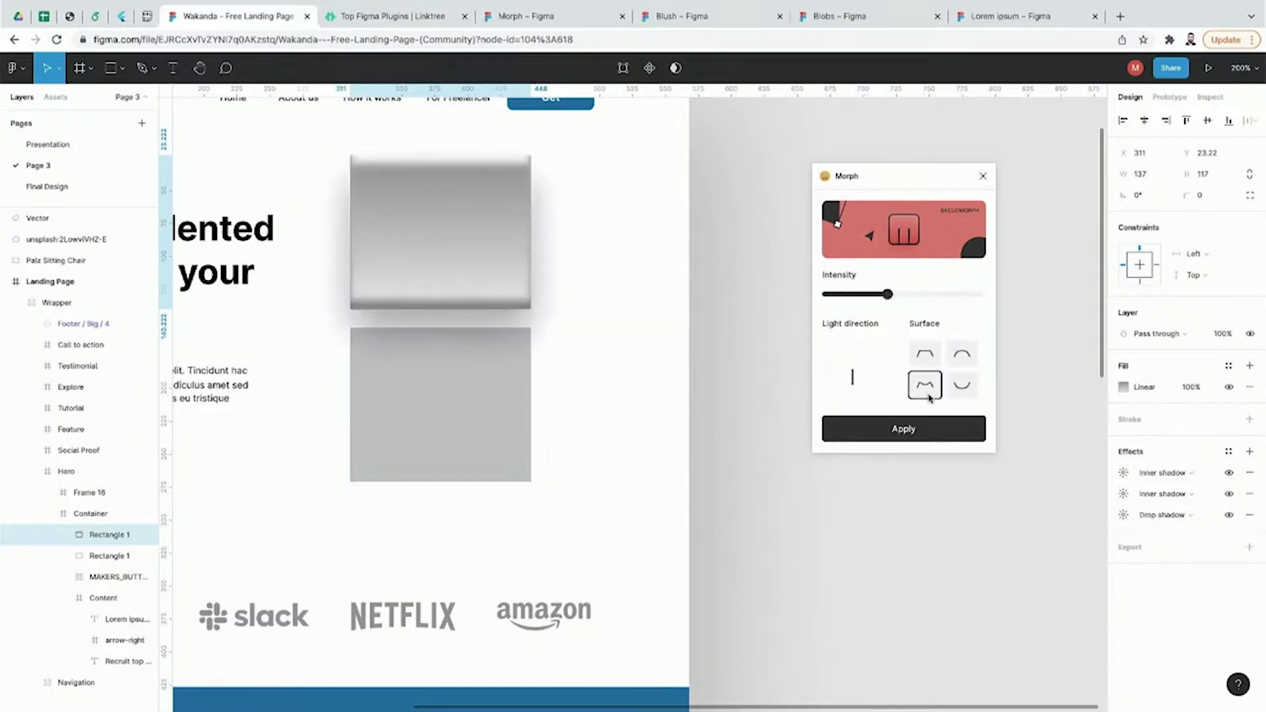
Step: Change the skeuomorphic rectangle's fill to red
click(1123, 389)
drag(1070, 460, 1084, 428)
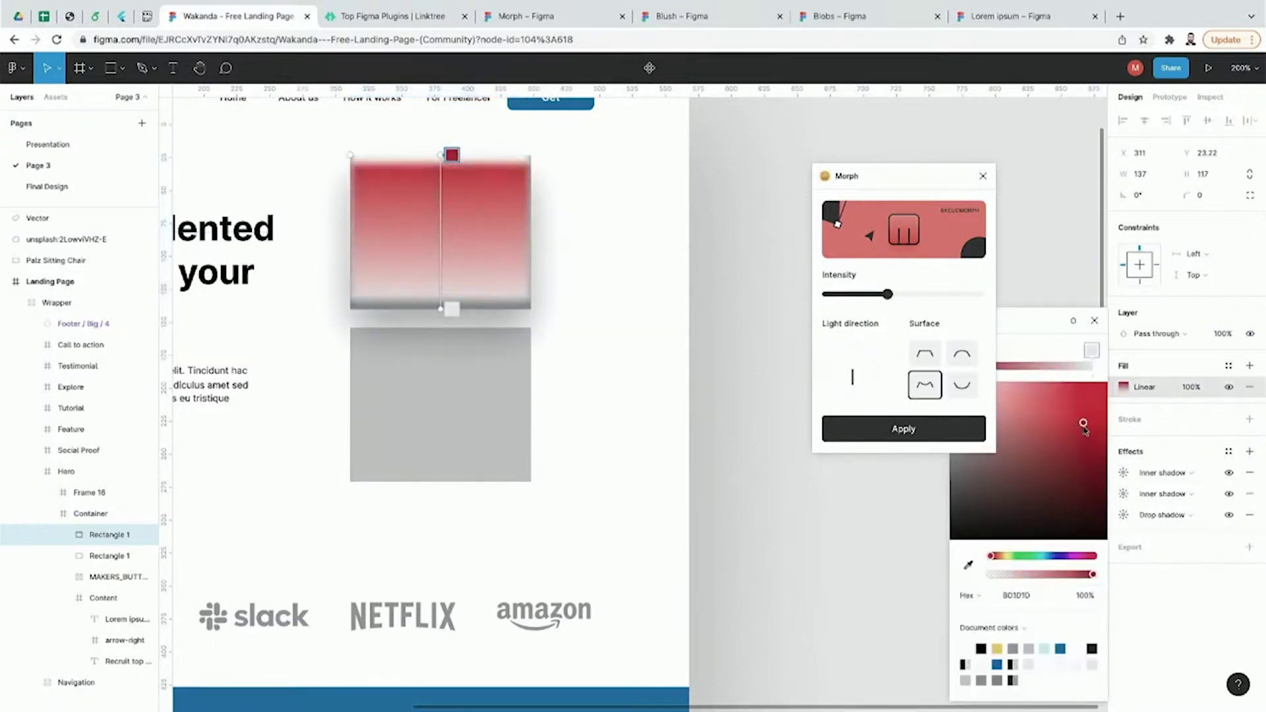
scroll(712, 280, left, 4)
scroll(712, 280, up, 1)
click(713, 279)
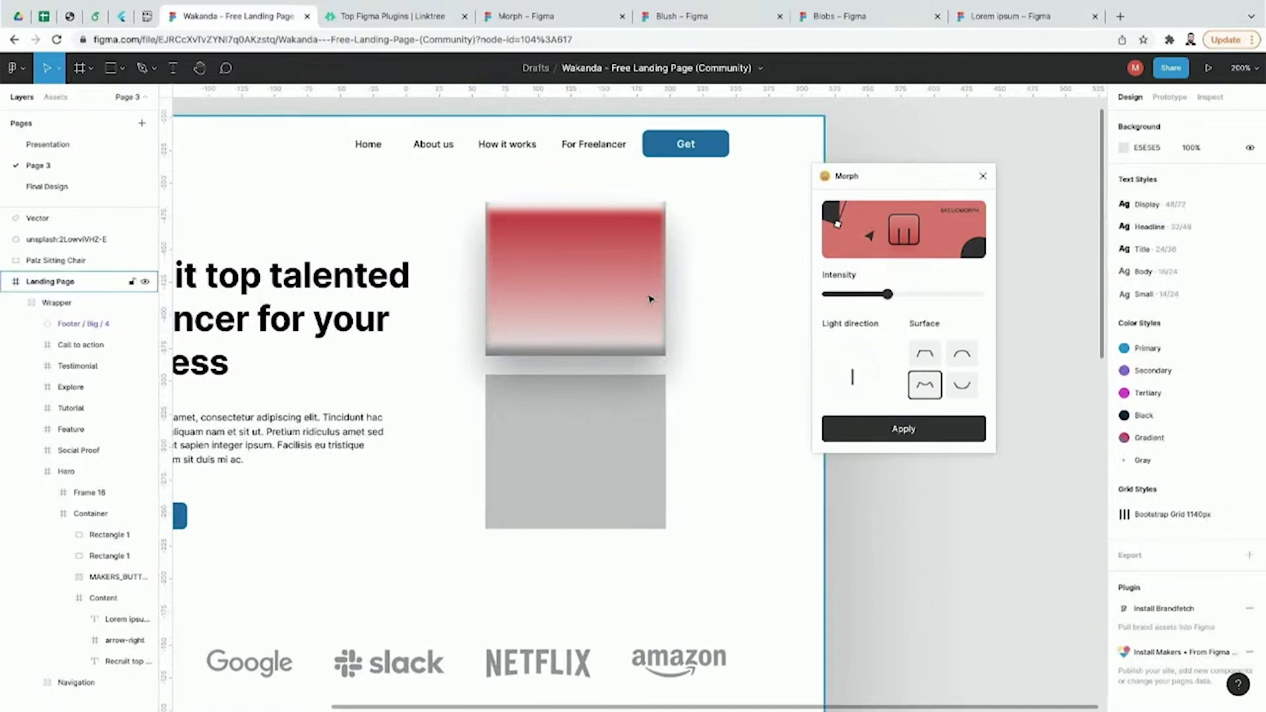
Step: Apply a raised Morph surface to the red gradient rectangle inside Container, then close Morph
click(645, 295)
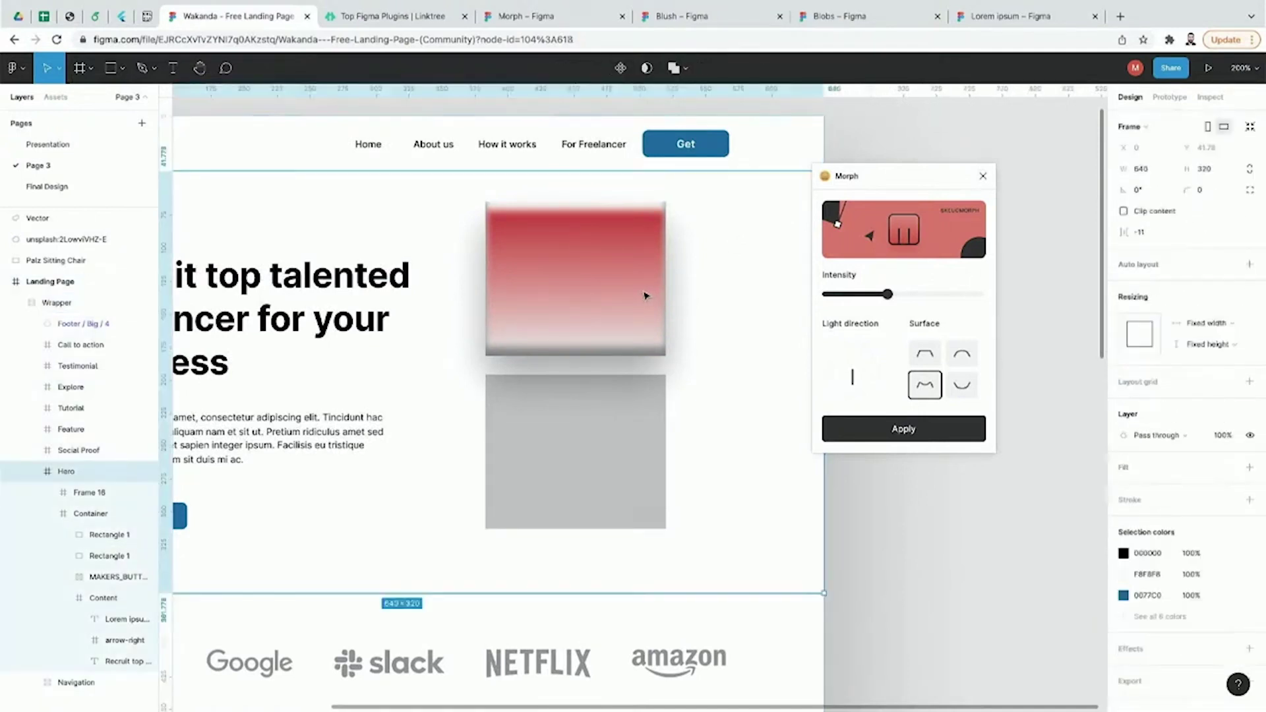
double_click(647, 302)
double_click(647, 302)
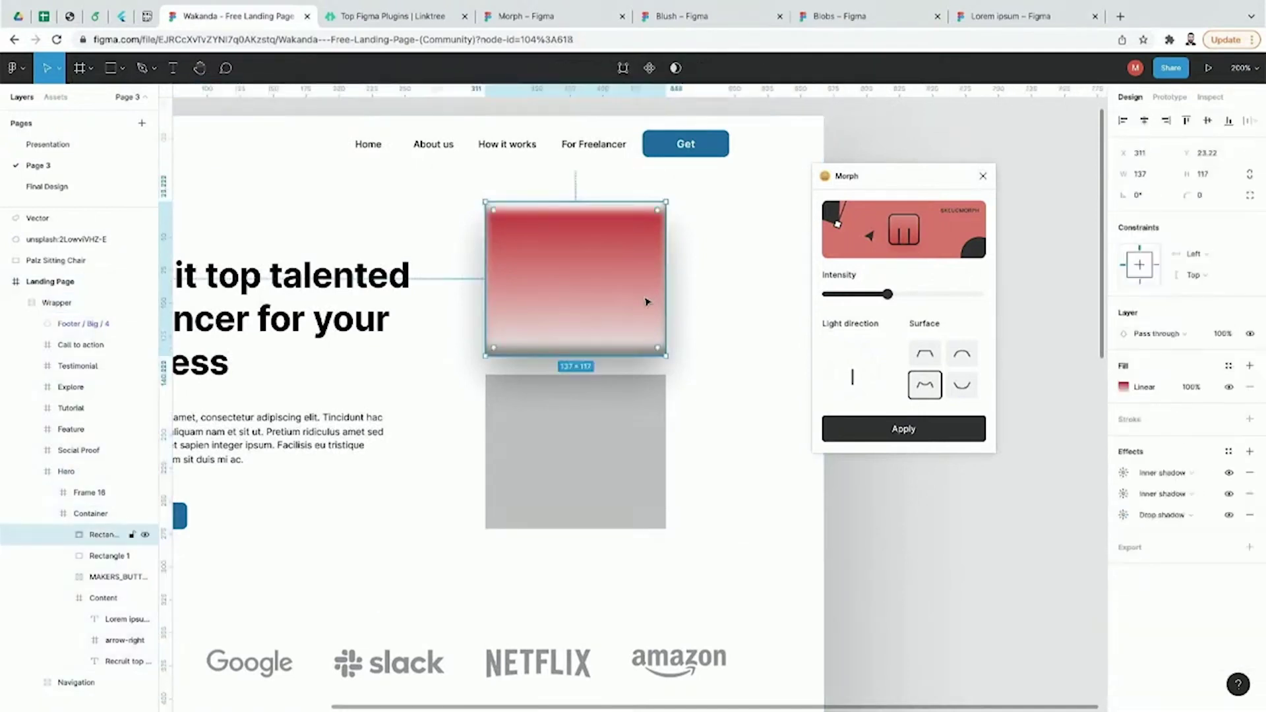
click(963, 396)
click(960, 356)
click(926, 356)
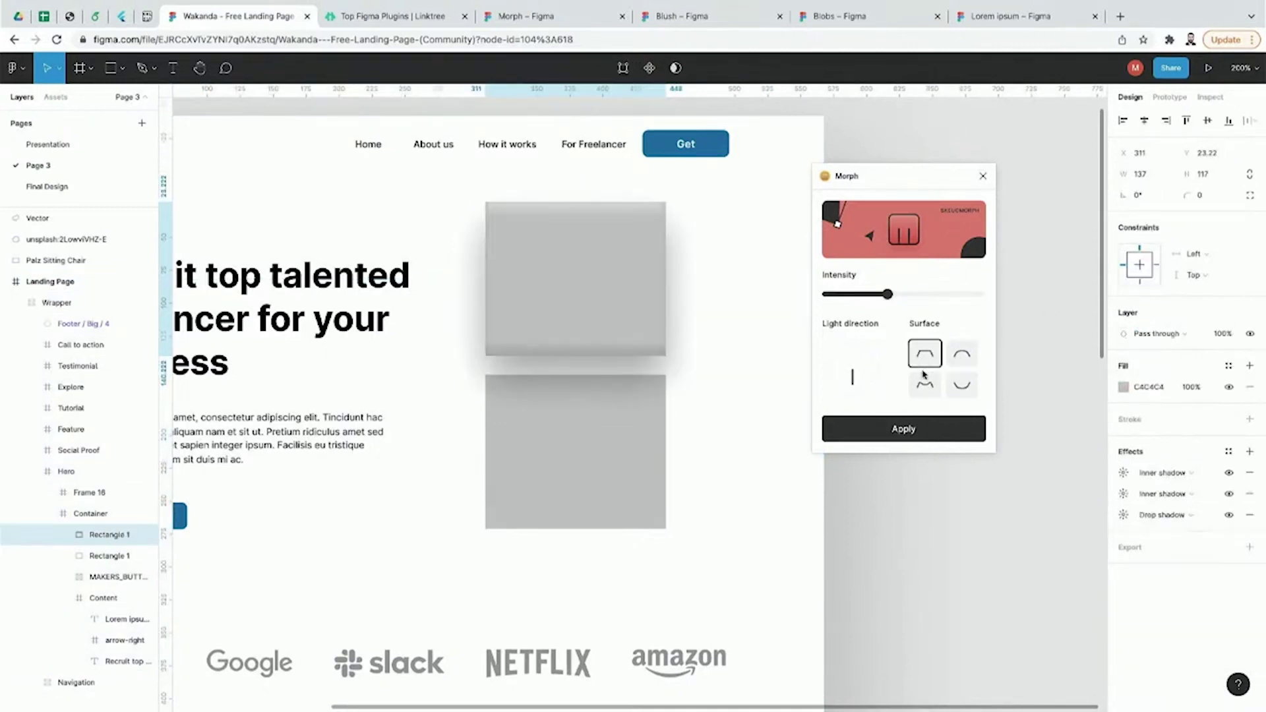
click(920, 429)
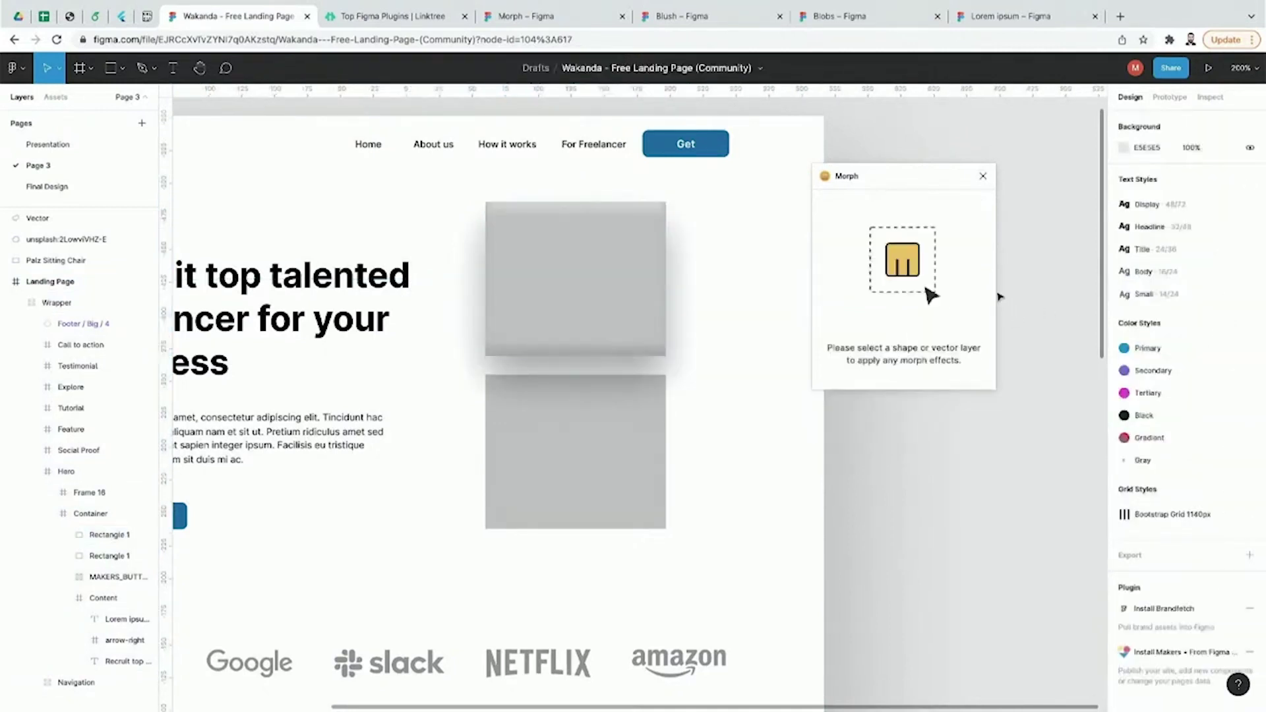
click(981, 176)
Step: Move the raised rectangle down beside the headline and delete its right-edge points
scroll(963, 216, left, 5)
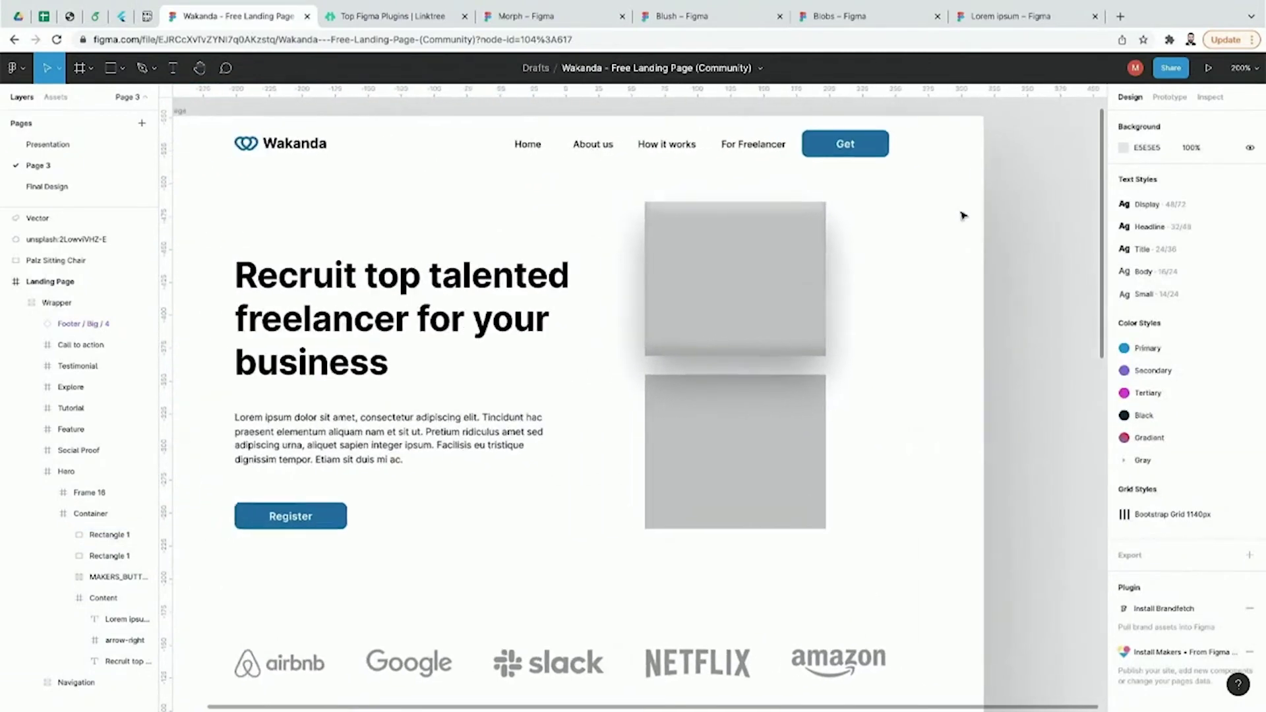
click(789, 411)
double_click(790, 412)
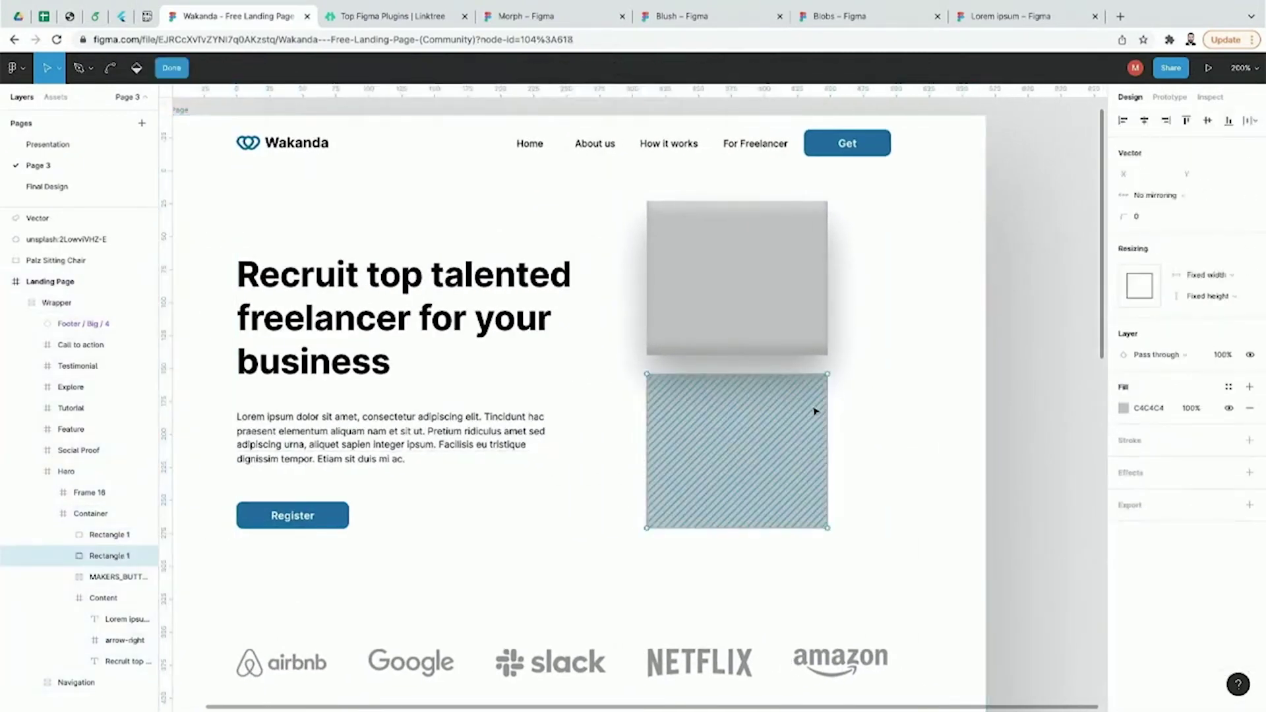
double_click(820, 410)
click(787, 337)
drag(787, 337, 824, 411)
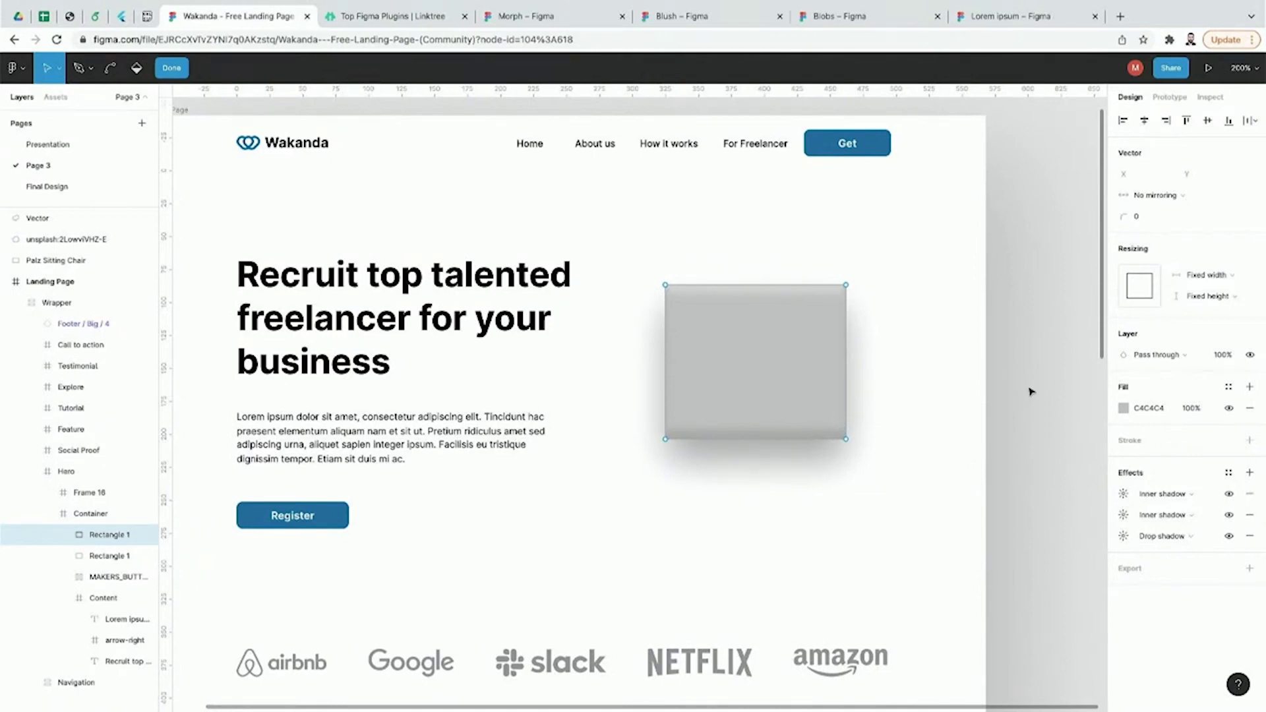
drag(1039, 279, 769, 476)
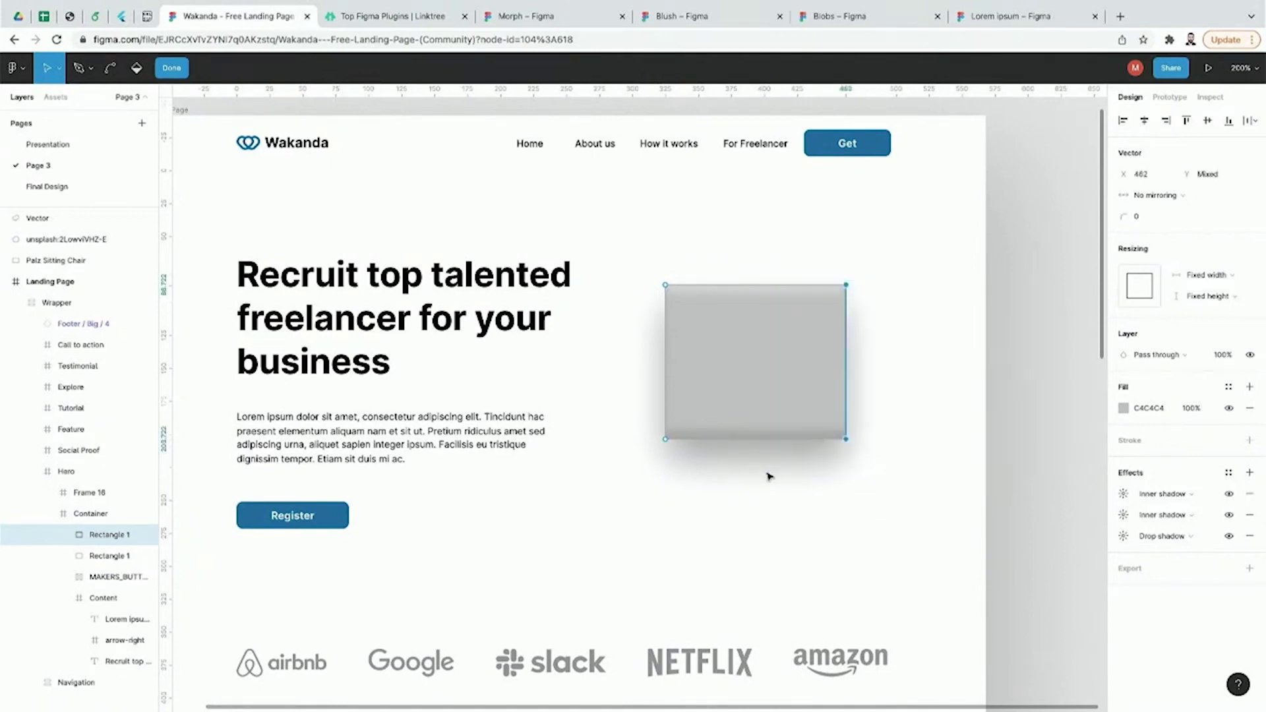
key(Delete)
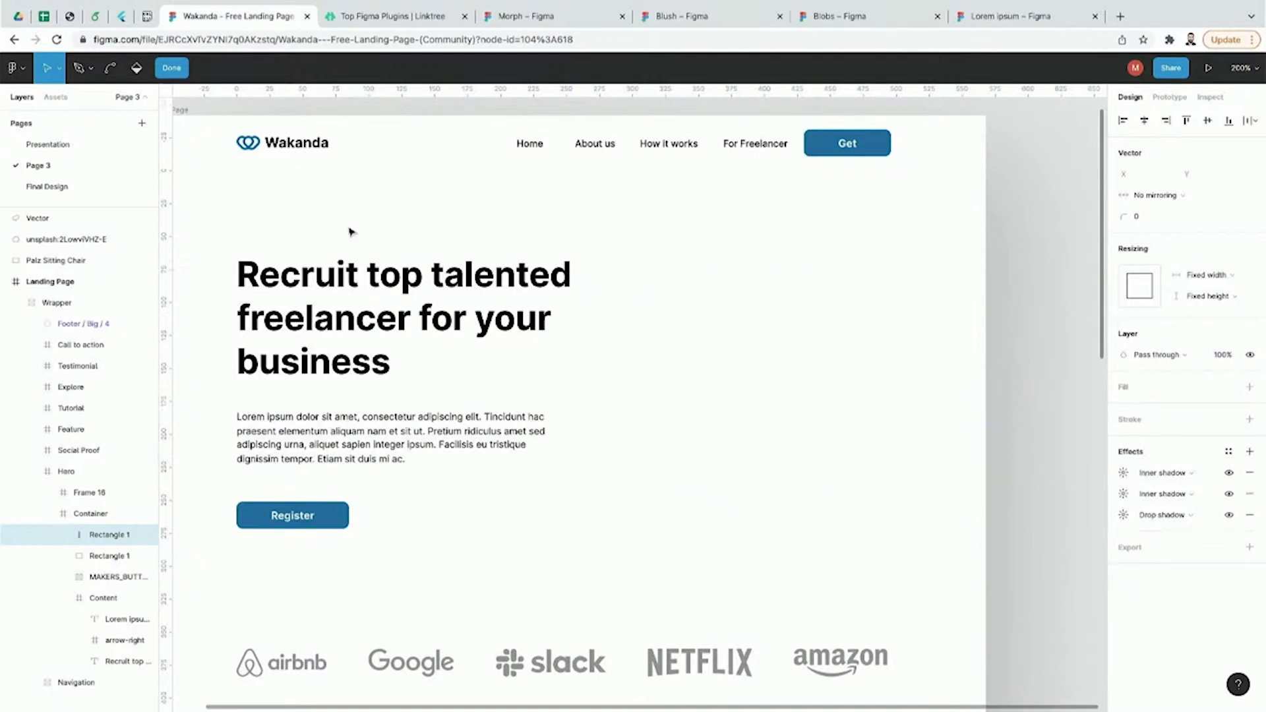
click(530, 26)
click(438, 26)
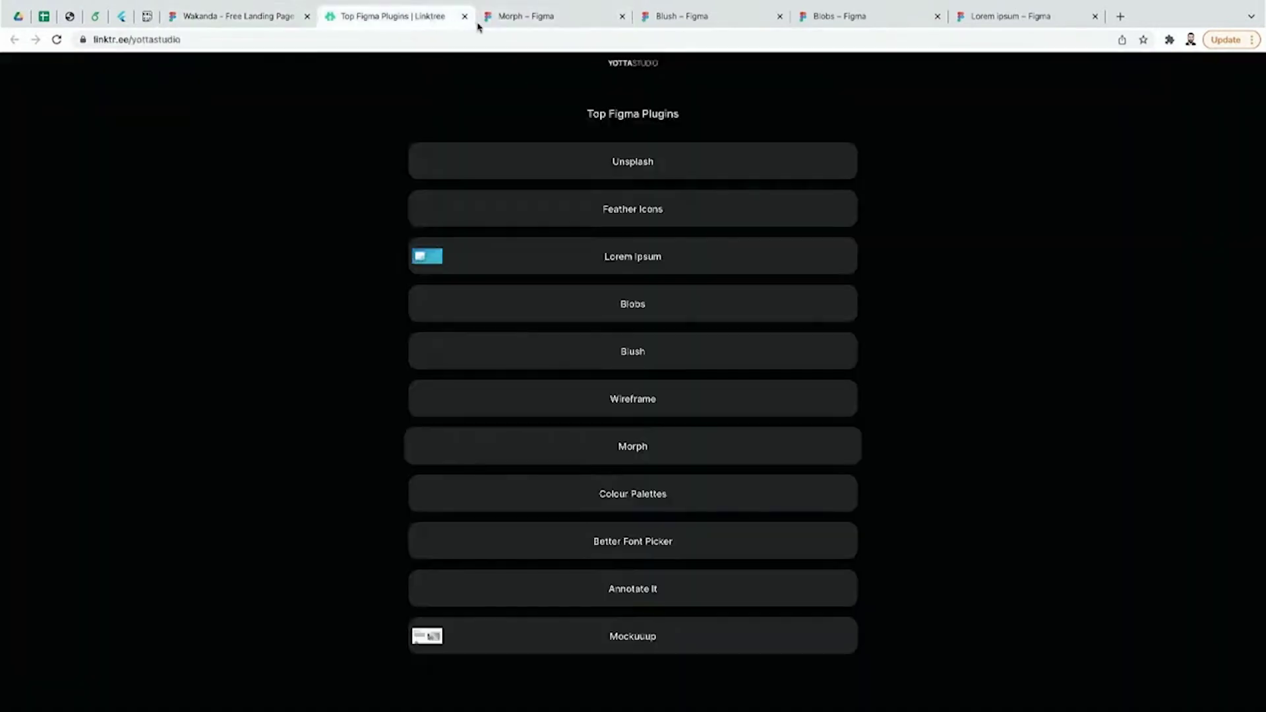
scroll(335, 285, up, 1)
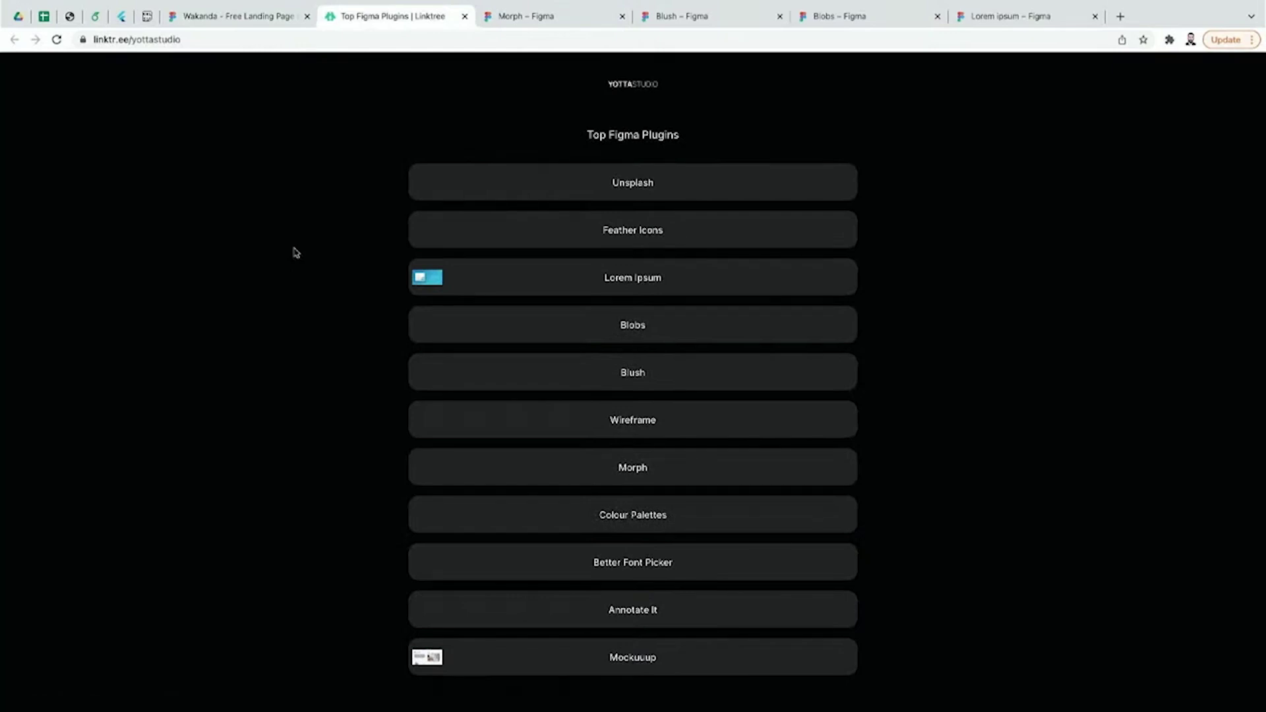
click(206, 18)
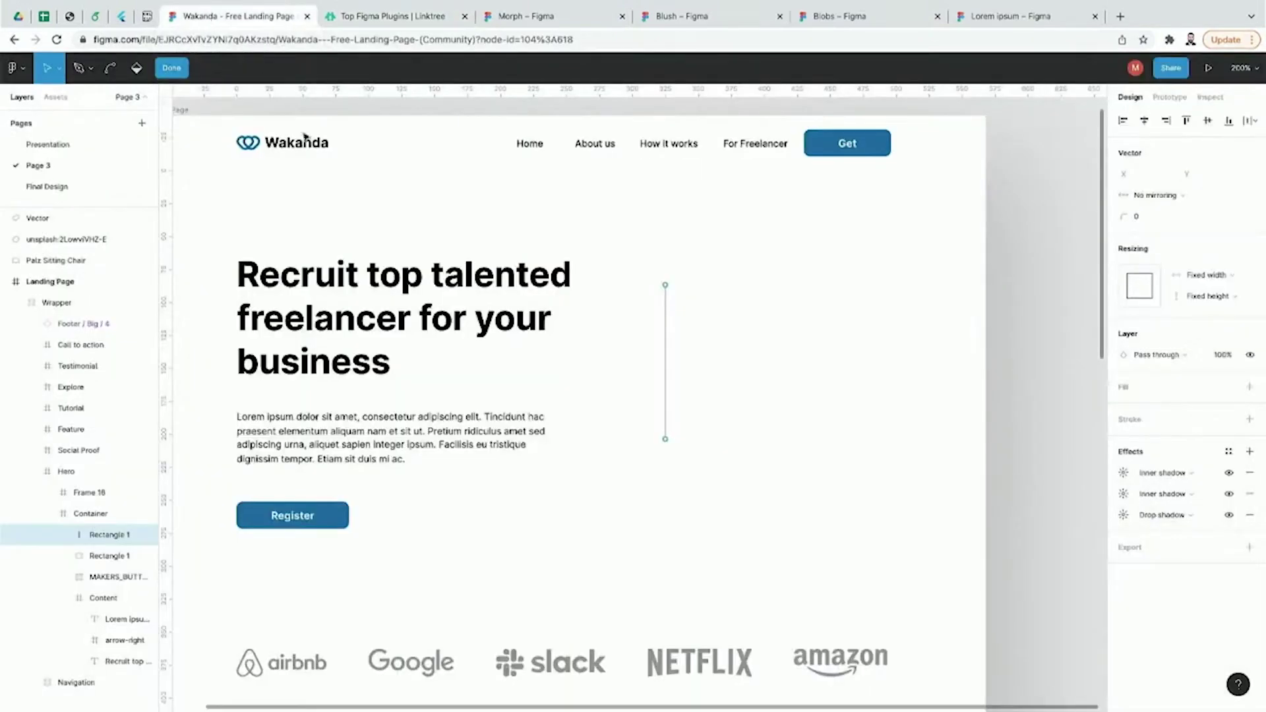
Step: Launch Color Palettes, browse palettes like #1343, #492 and #617, and select the Register button
scroll(324, 180, left, 3)
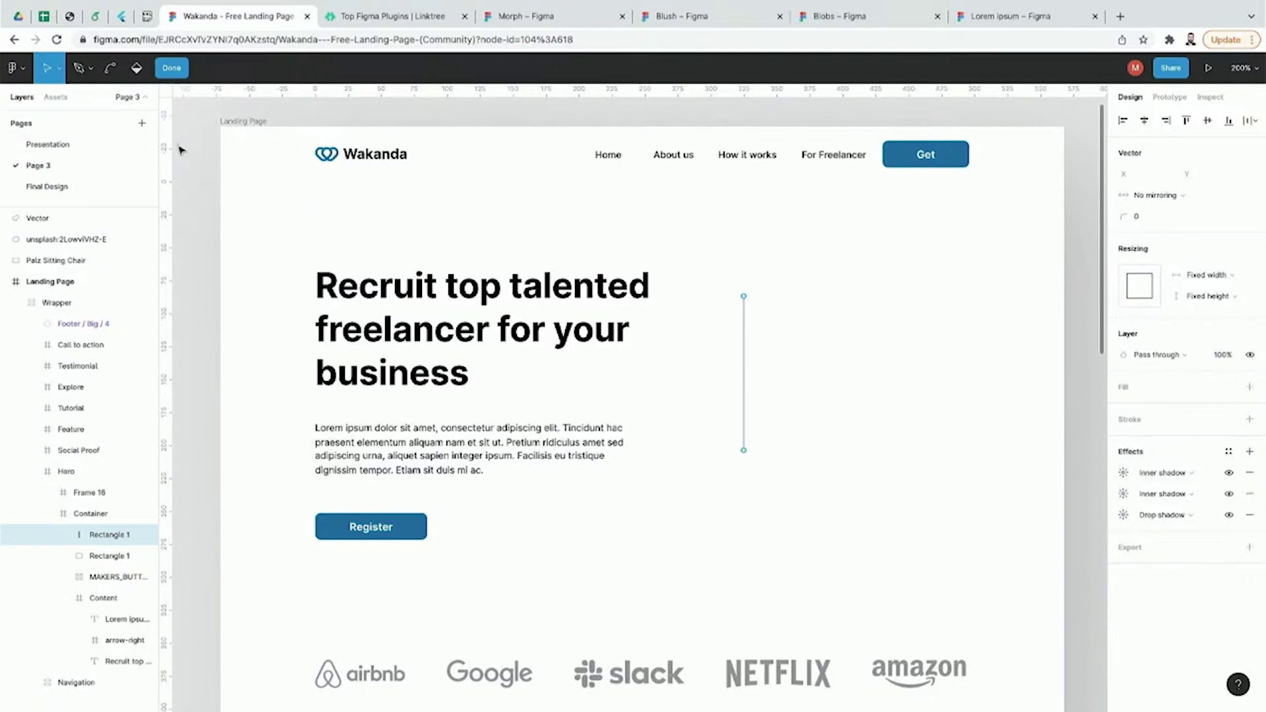
click(17, 67)
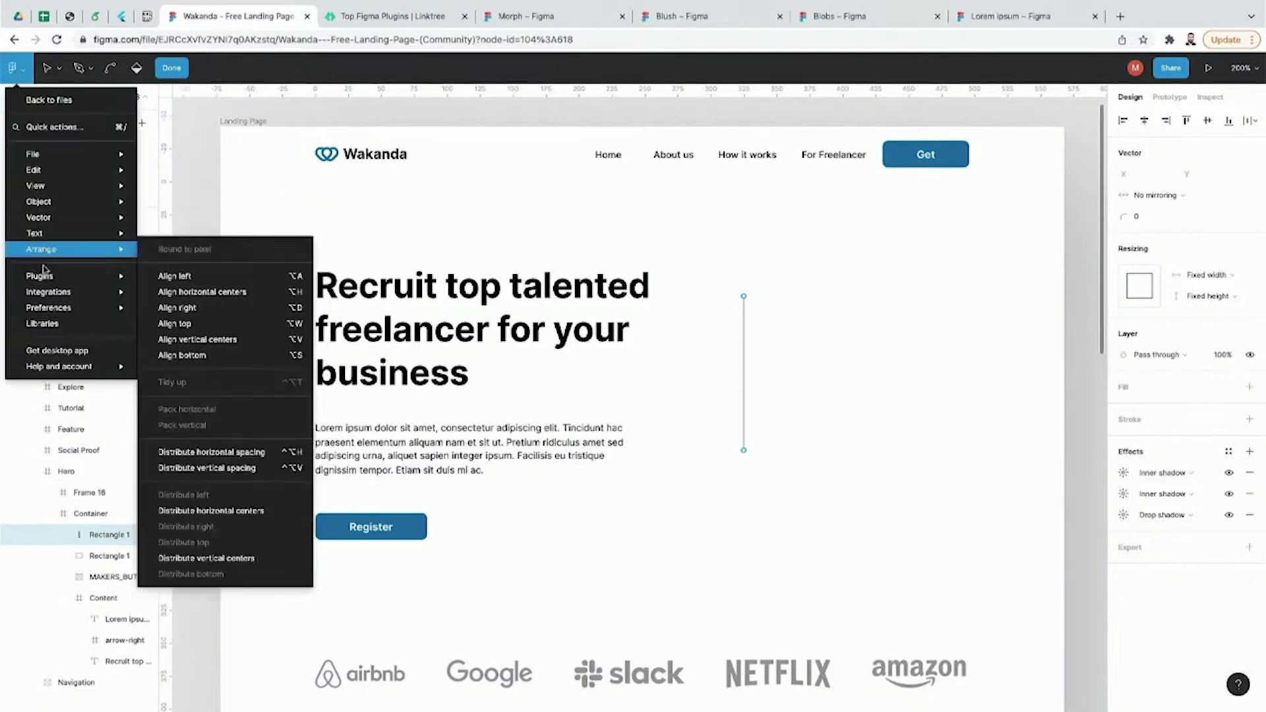
mouse_move(45, 273)
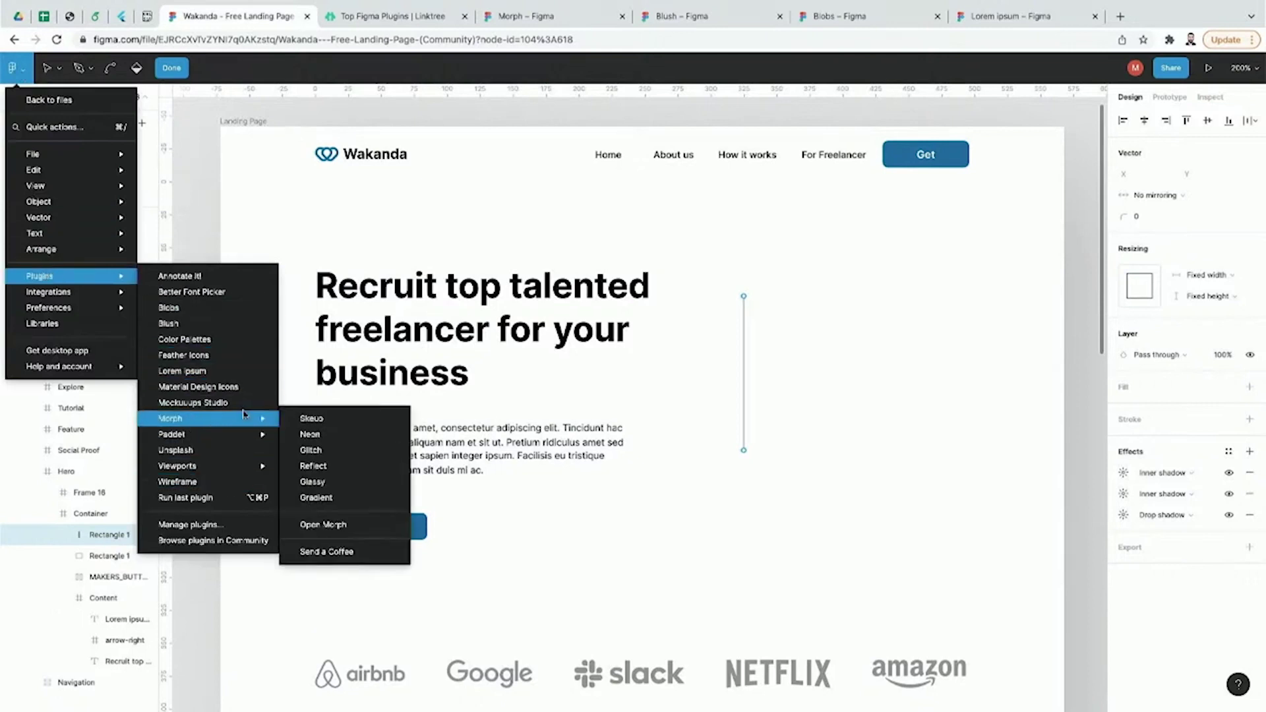
click(246, 340)
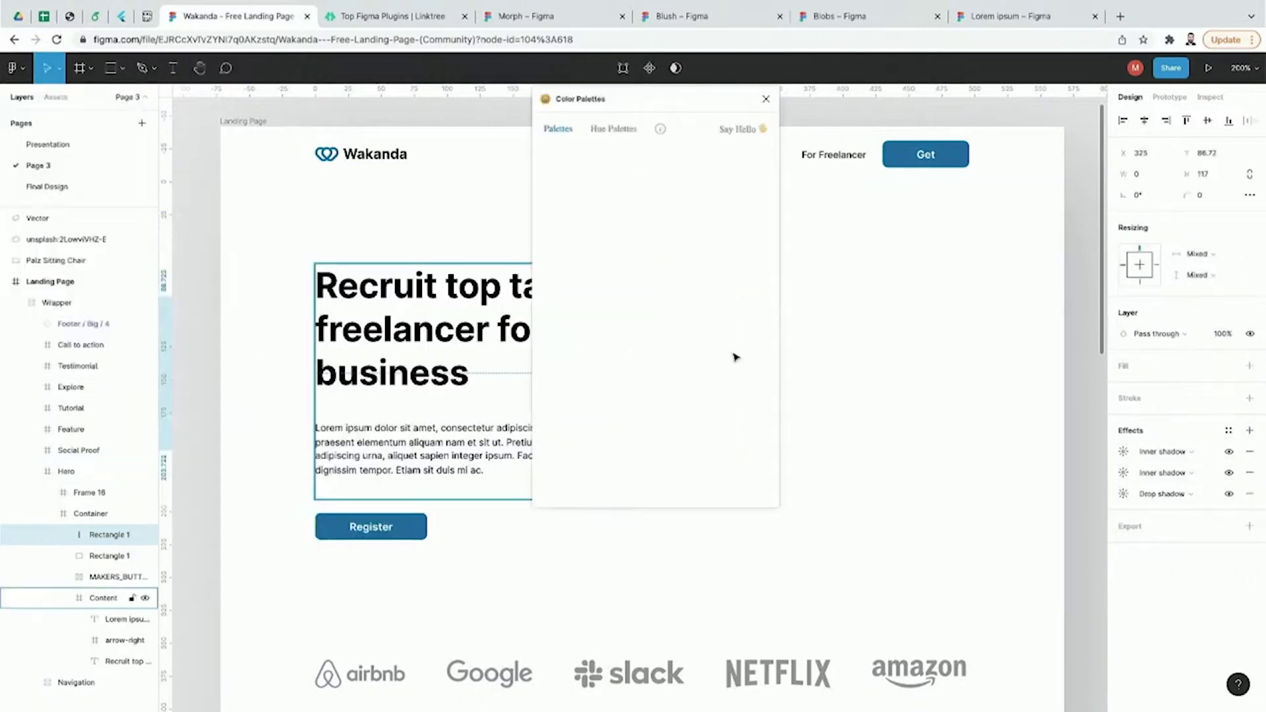
scroll(858, 317, down, 2)
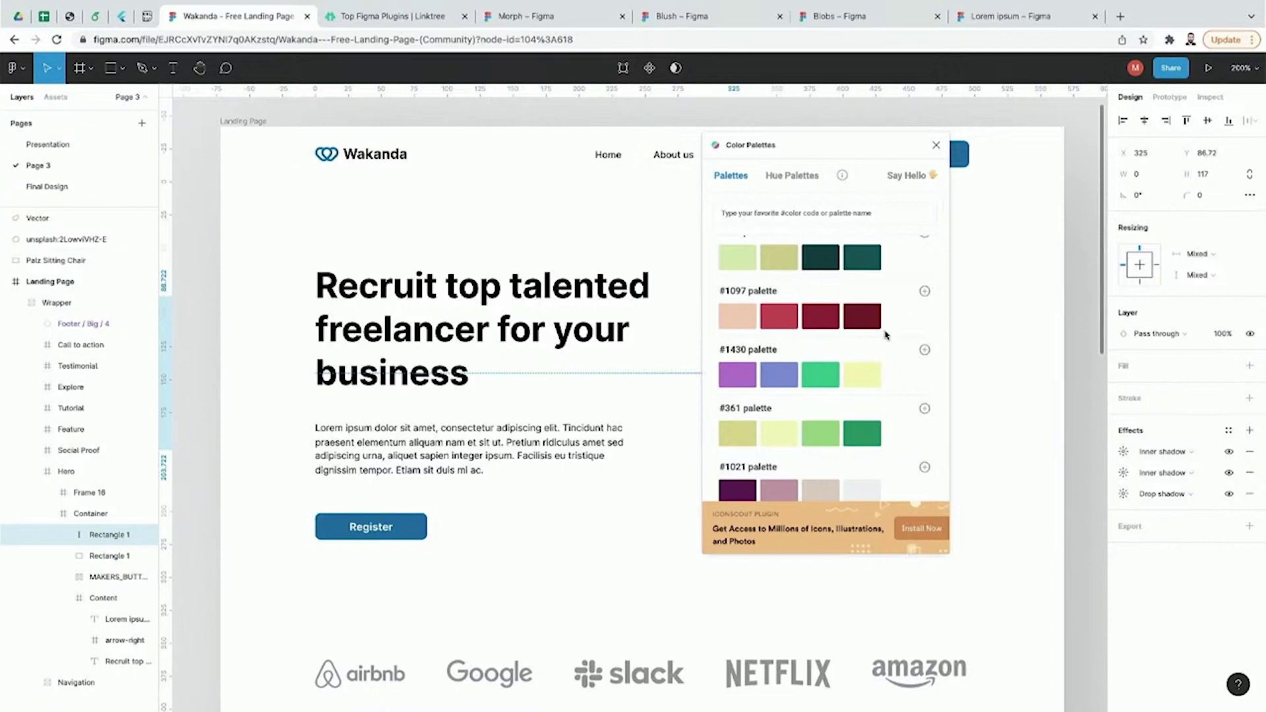
scroll(894, 313, down, 1)
scroll(894, 313, down, 1)
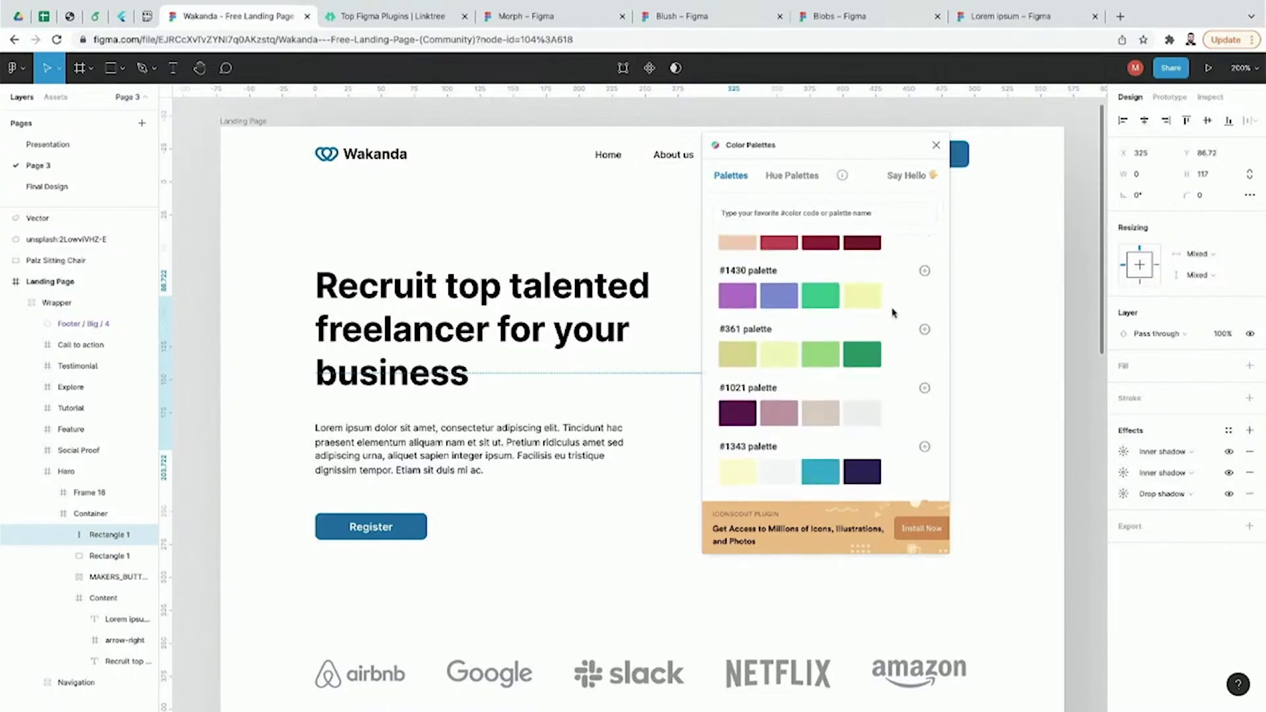
scroll(897, 306, down, 3)
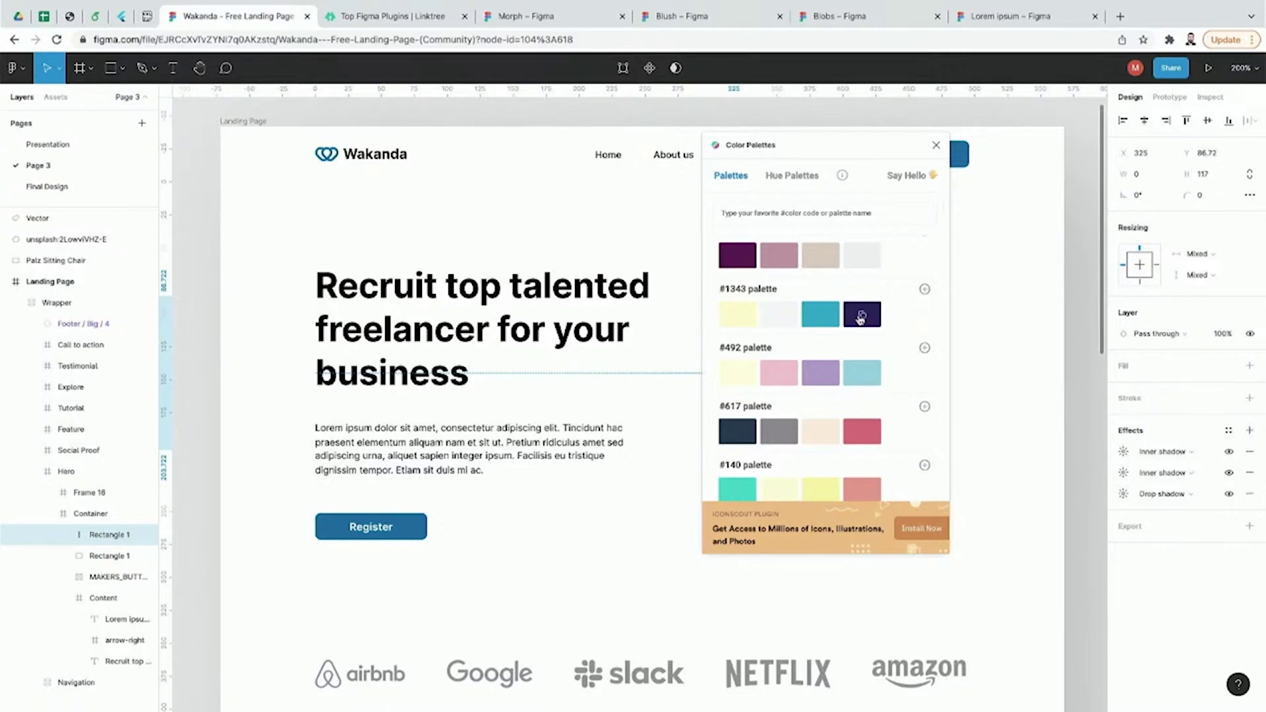
click(418, 527)
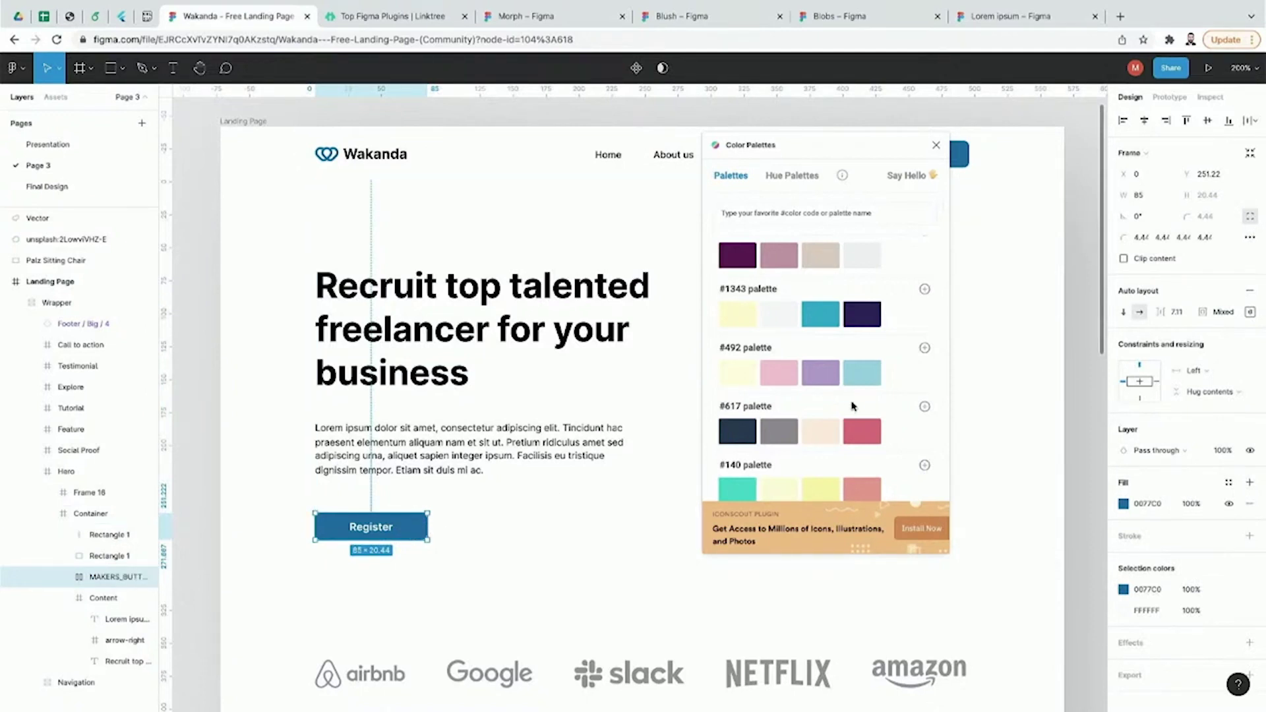
Step: Paste the red from palette #1278 into the Register button's fill hex
scroll(807, 397, down, 3)
scroll(822, 444, up, 1)
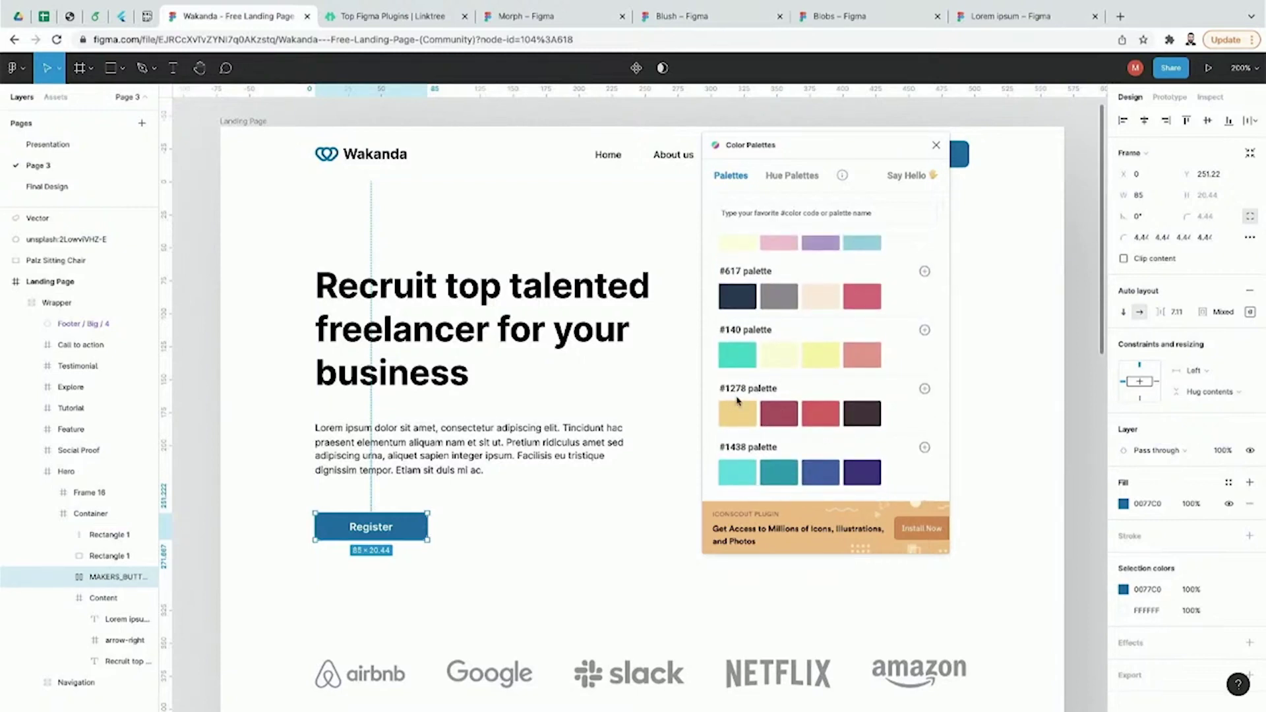
click(818, 423)
click(1148, 504)
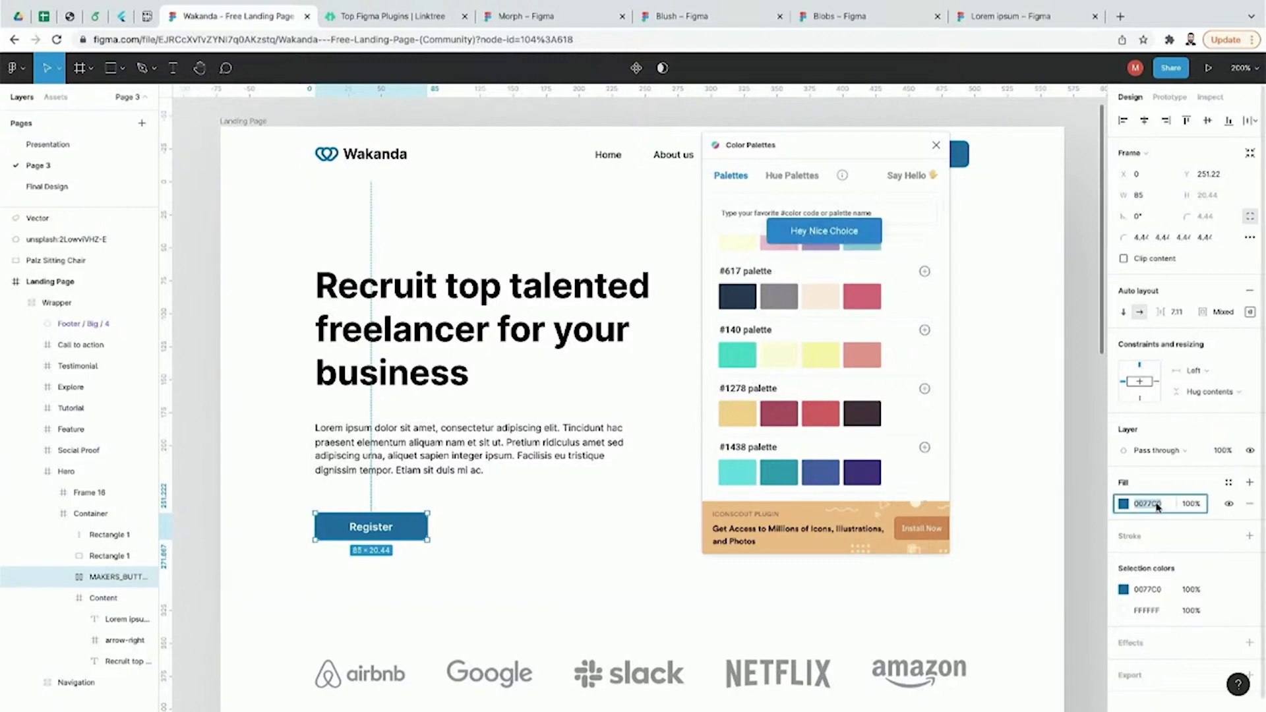
text(#ea5455)
key(Return)
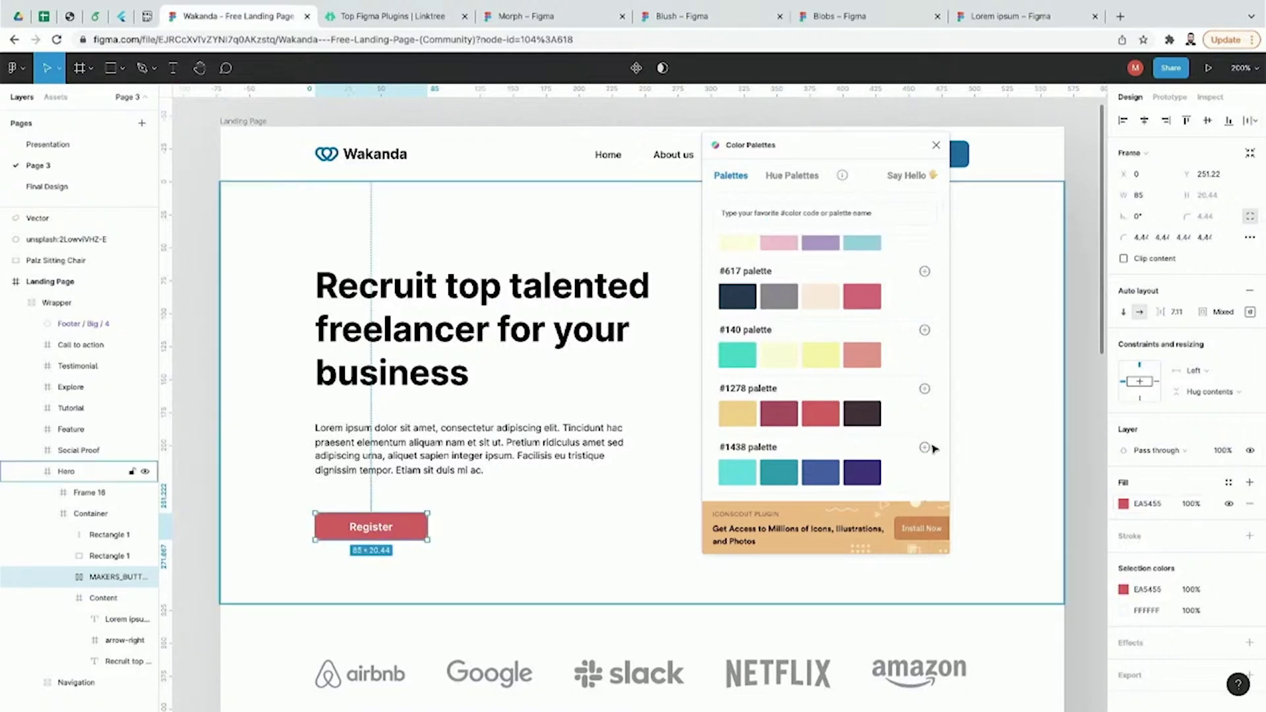
Step: Replace the fill with dark purple 362999 from palette #1438 and close Color Palettes
click(925, 447)
click(1148, 503)
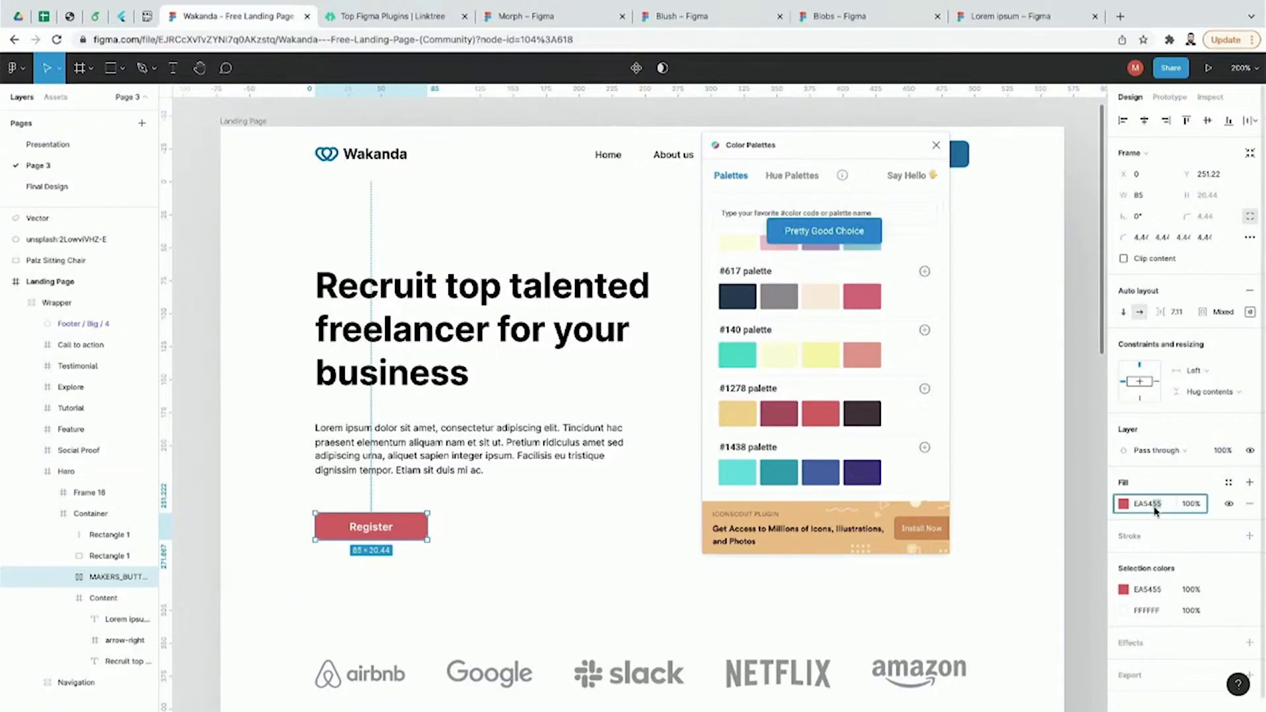
text(362999)
key(Return)
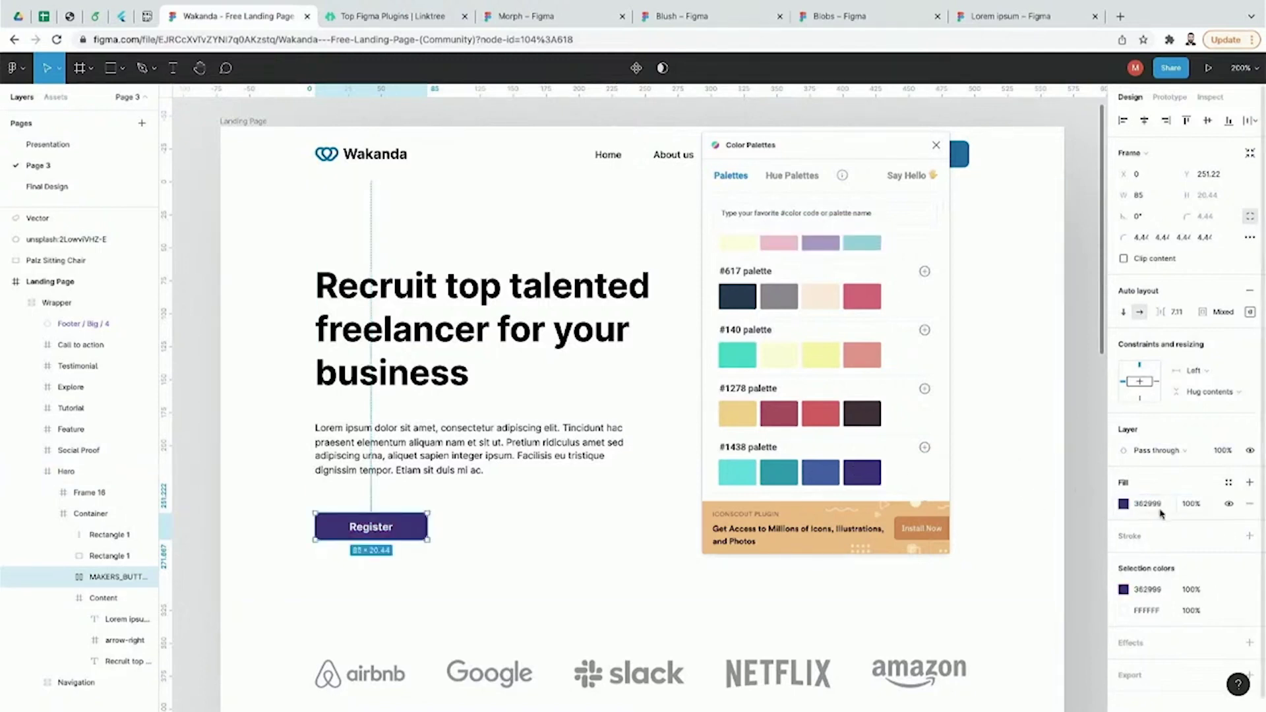
scroll(915, 435, up, 3)
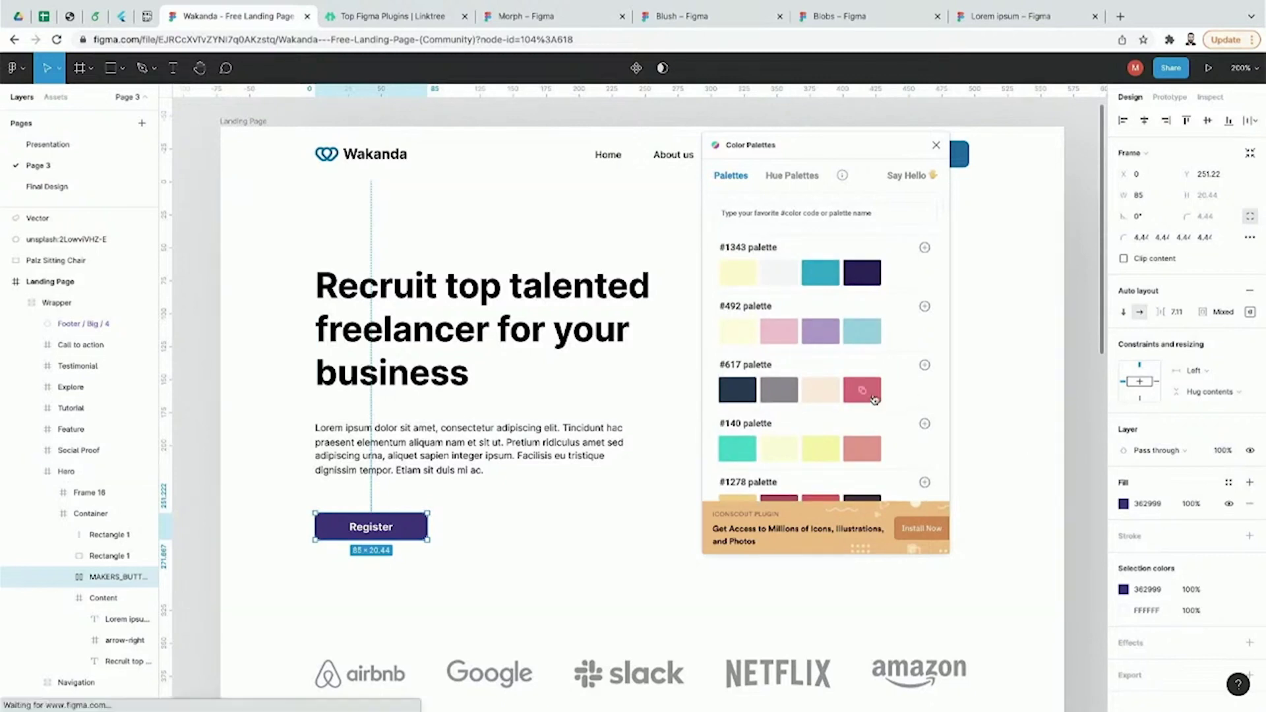
click(936, 145)
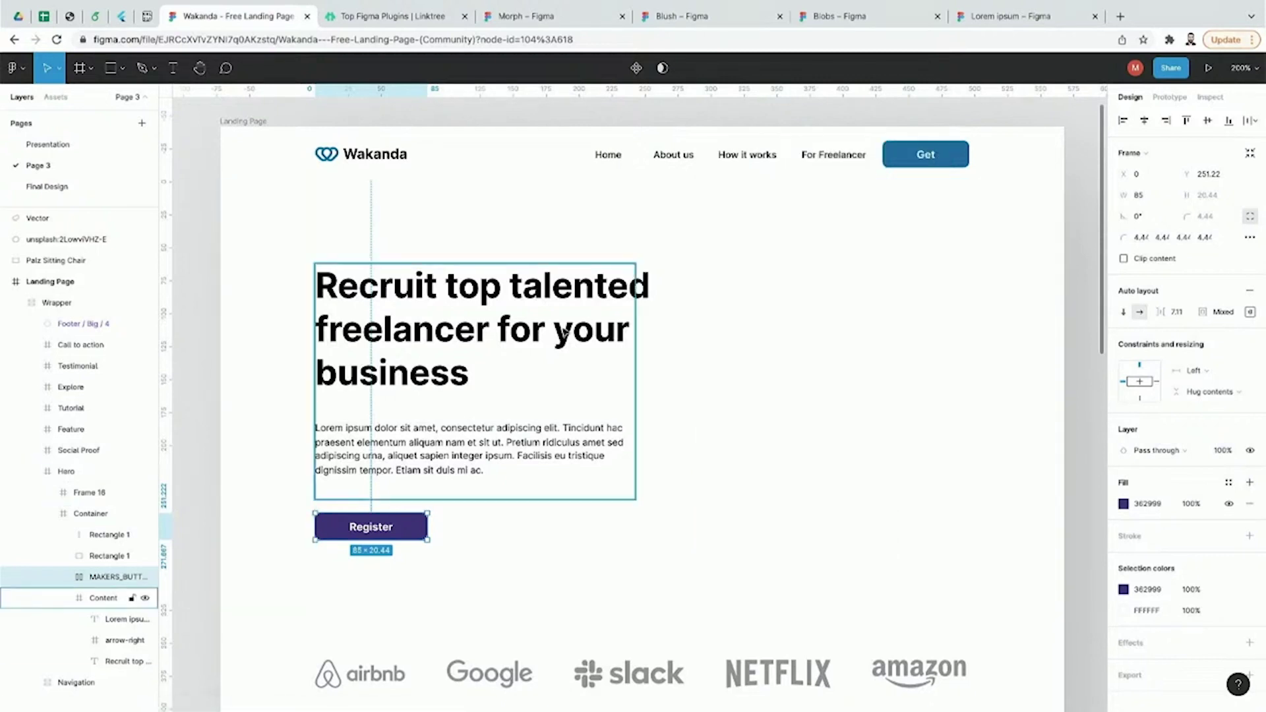
click(563, 333)
Step: Launch Better Font Picker for the headline and drag its window to the right
click(30, 73)
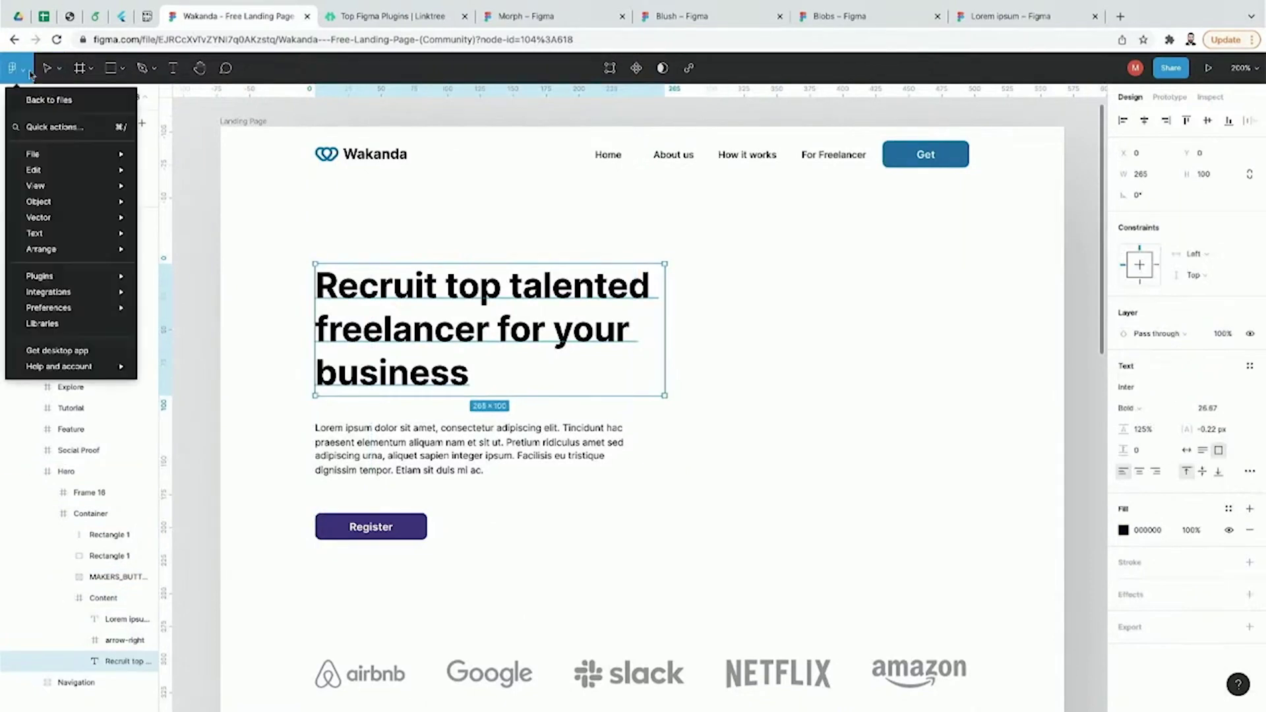
mouse_move(73, 276)
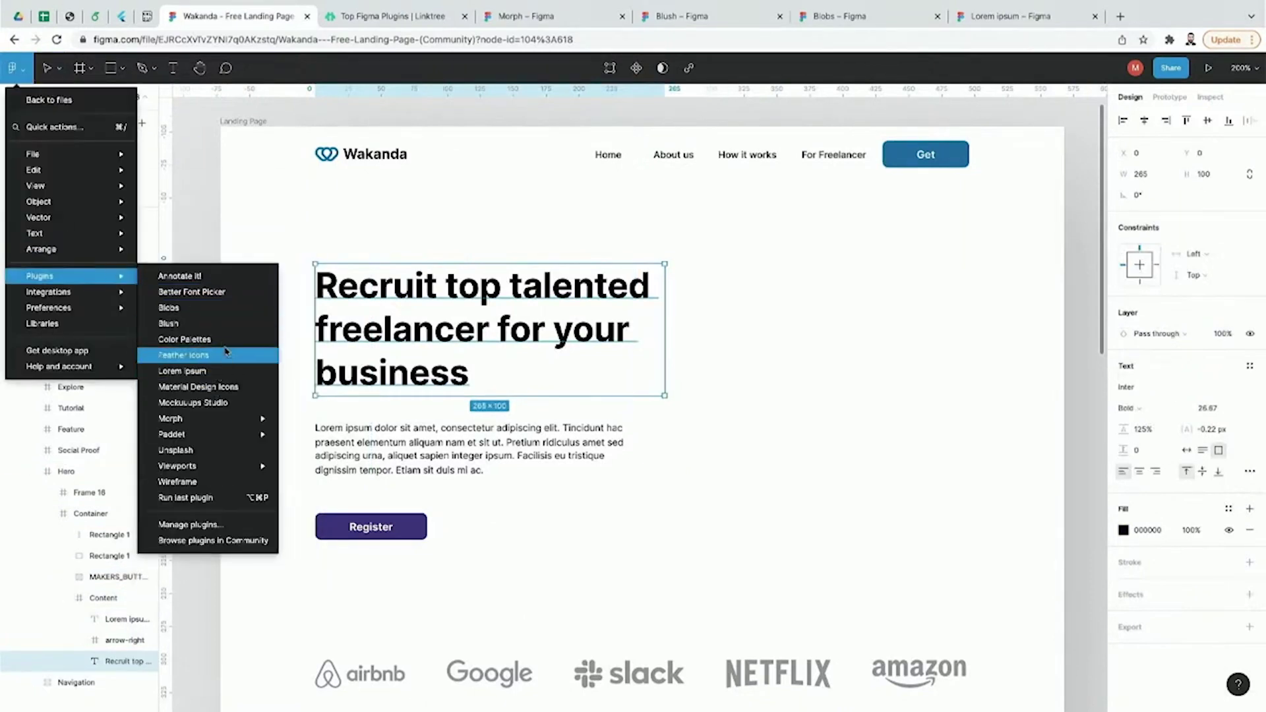
click(226, 291)
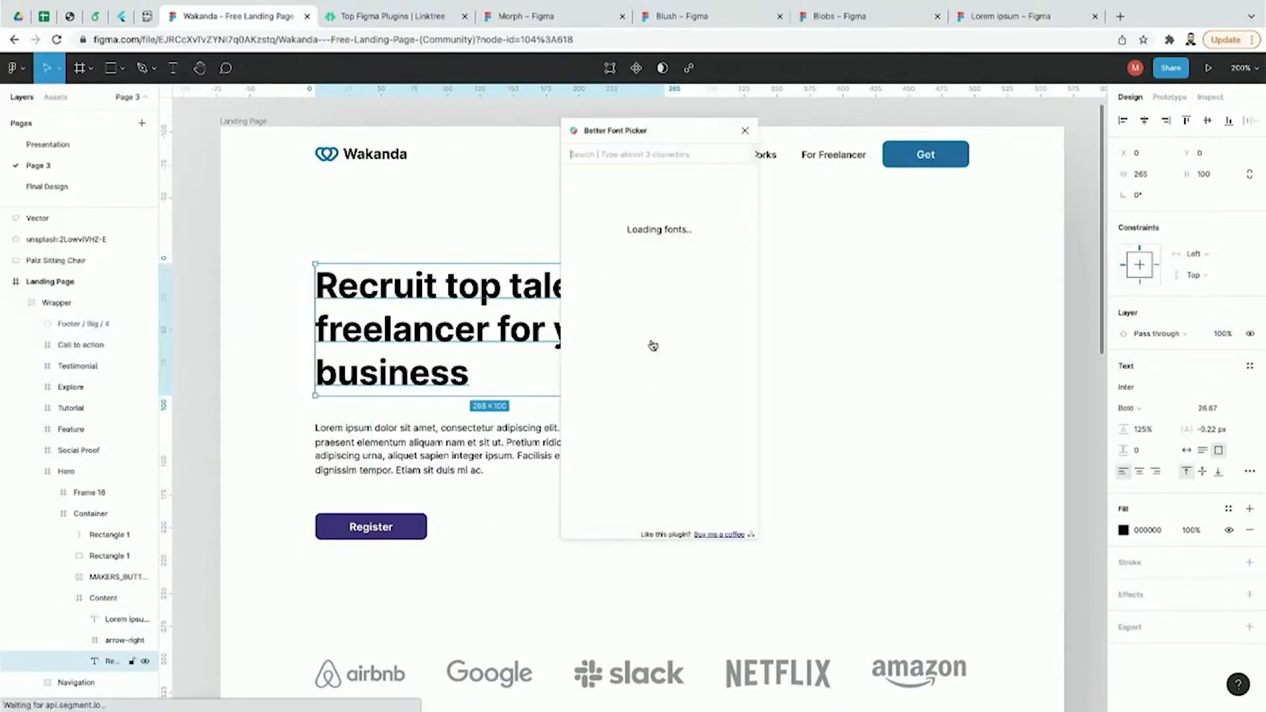
drag(663, 131, 851, 153)
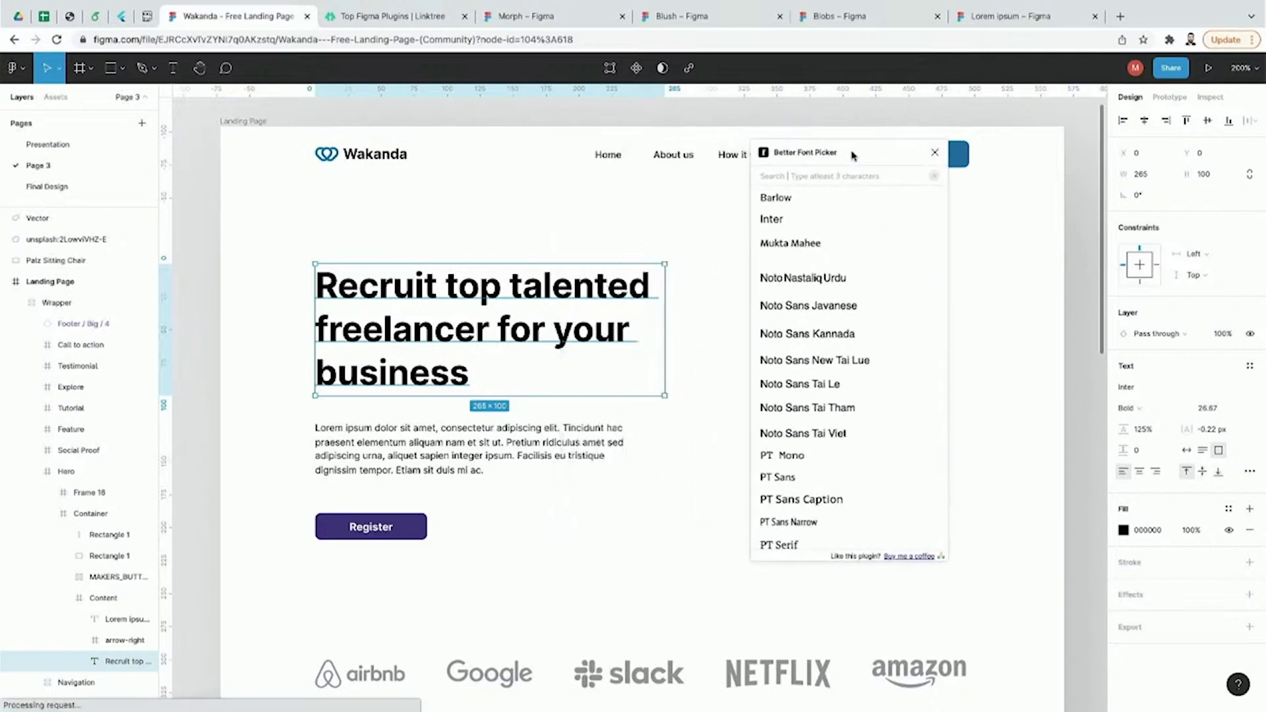
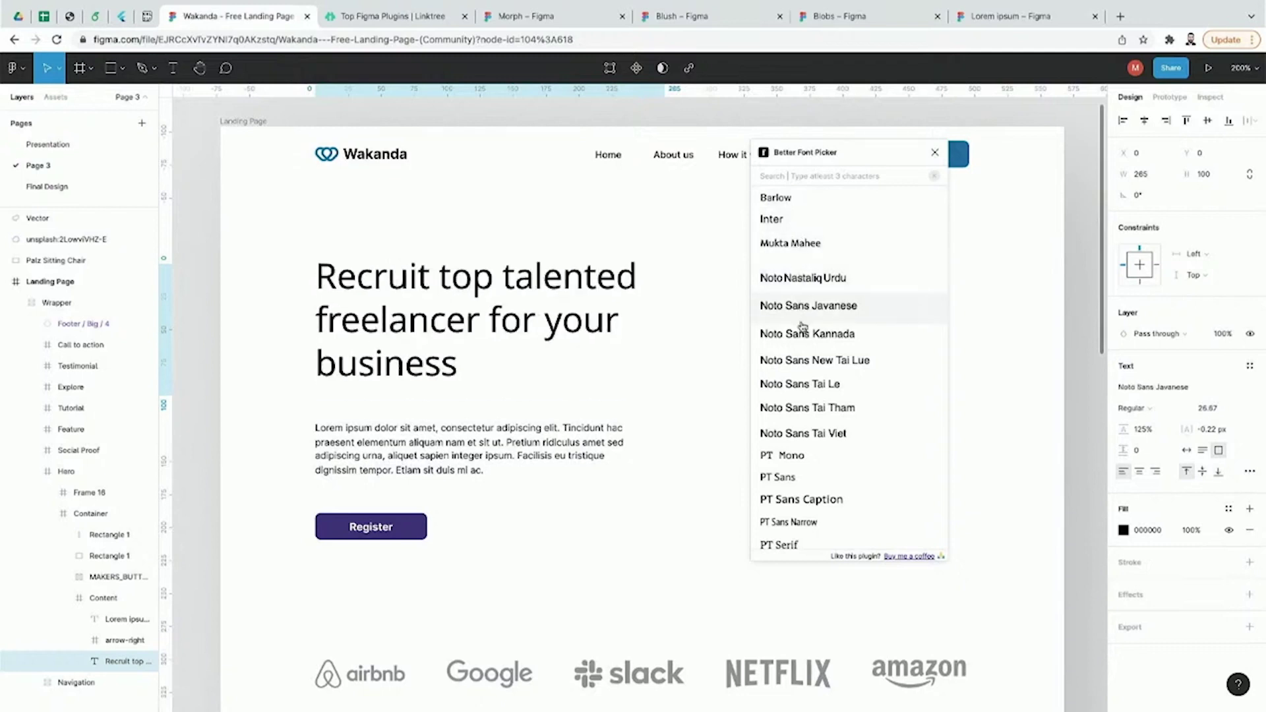
Step: Deselect the Noto Sans Javanese headline and close the Better Font Picker window
click(1077, 378)
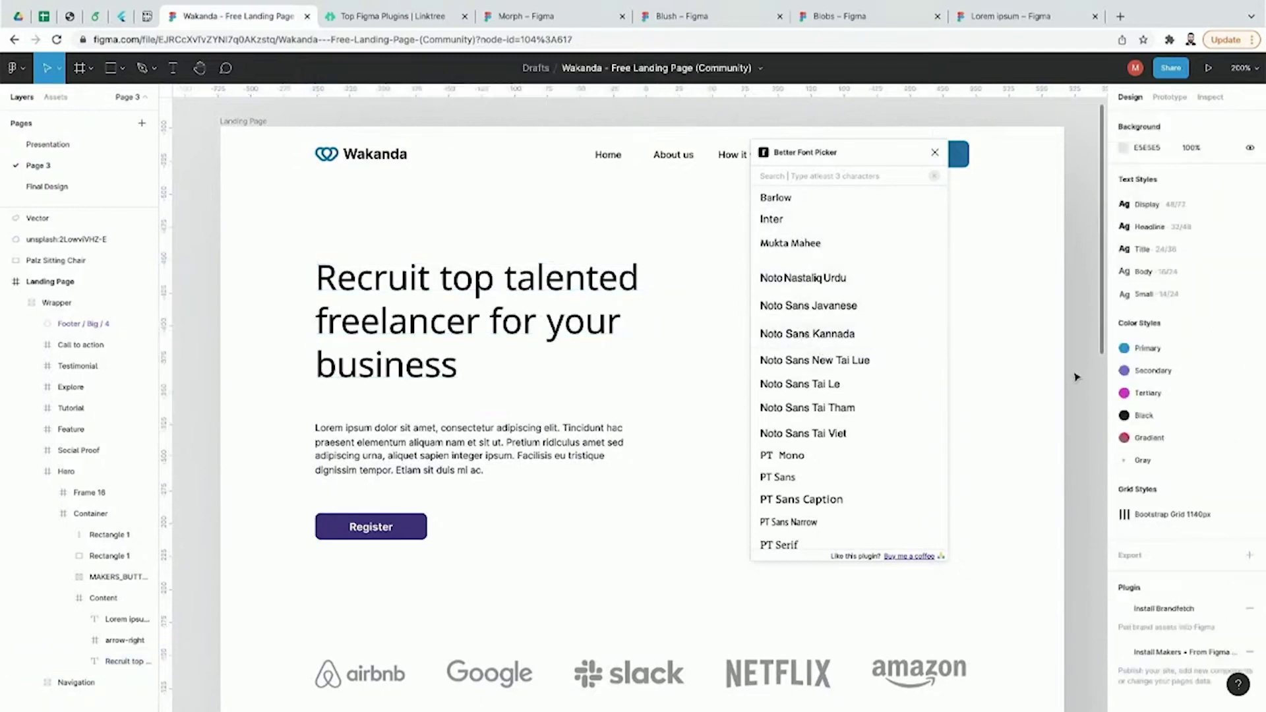
click(934, 152)
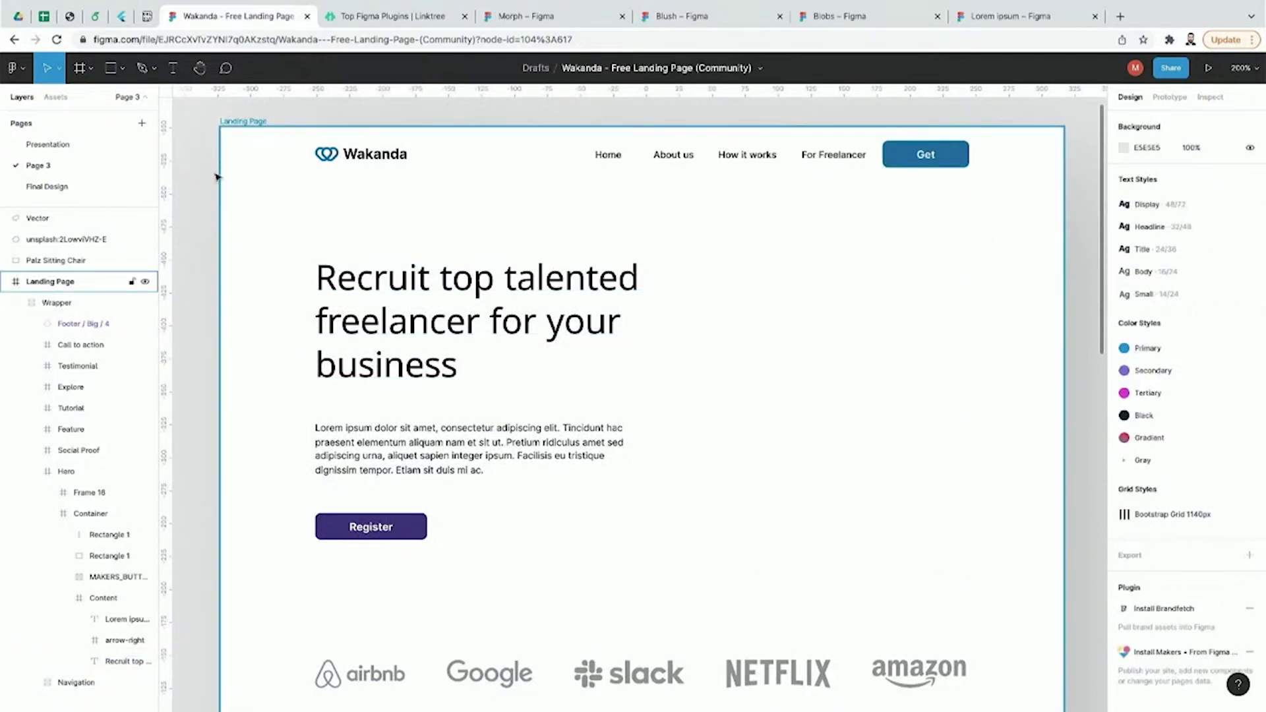
click(14, 68)
mouse_move(67, 274)
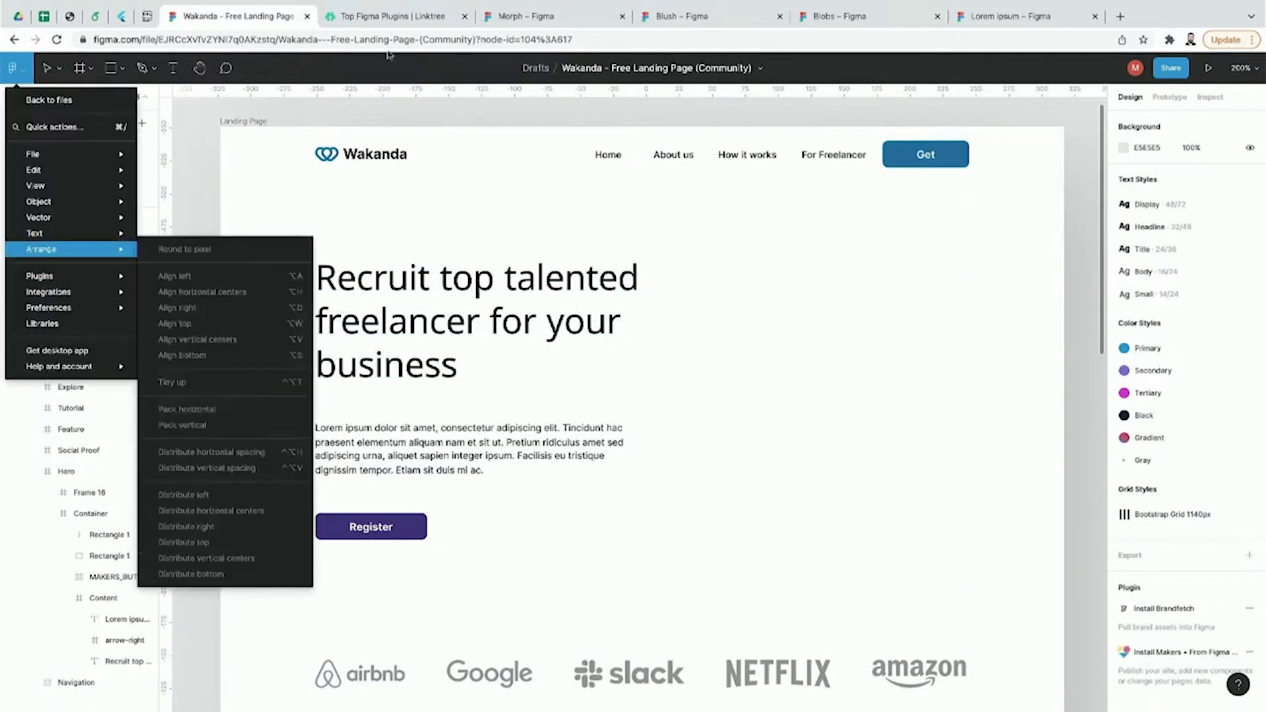
click(400, 17)
scroll(390, 497, down, 2)
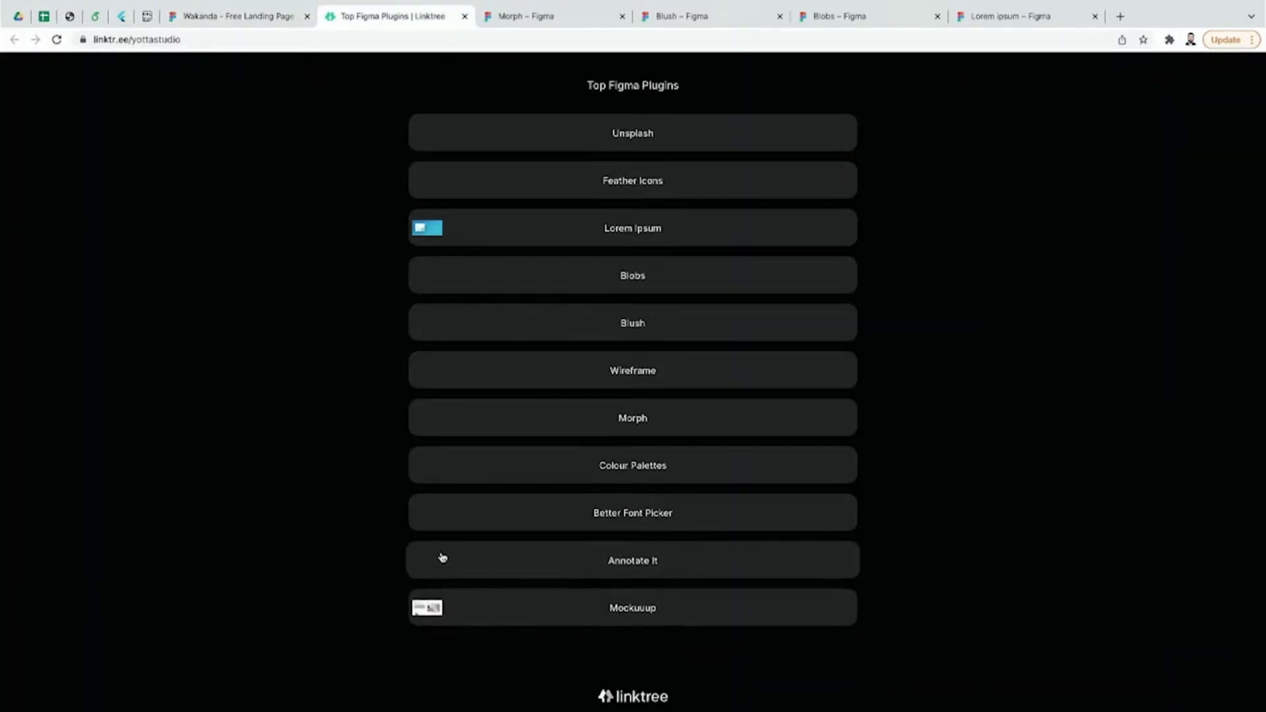
click(280, 18)
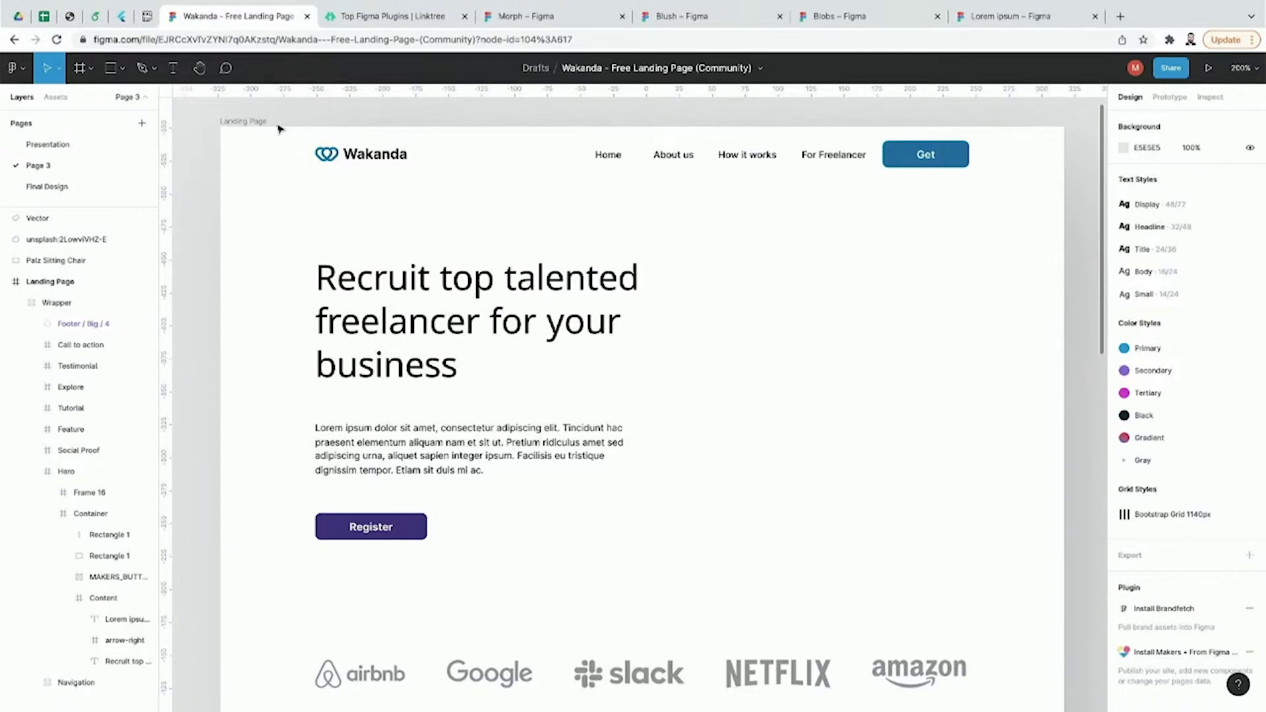
Step: Launch Annotate it!, move its window aside, and select the hero's Content frame
click(19, 68)
mouse_move(56, 275)
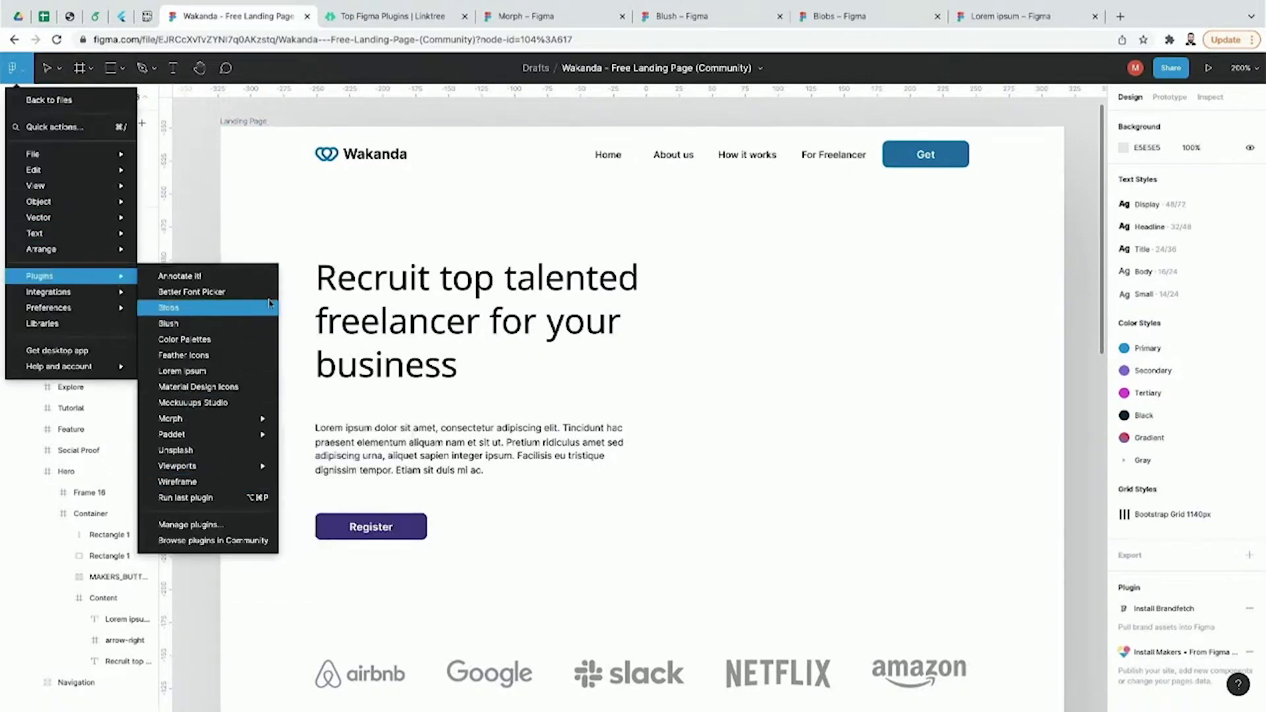
click(271, 277)
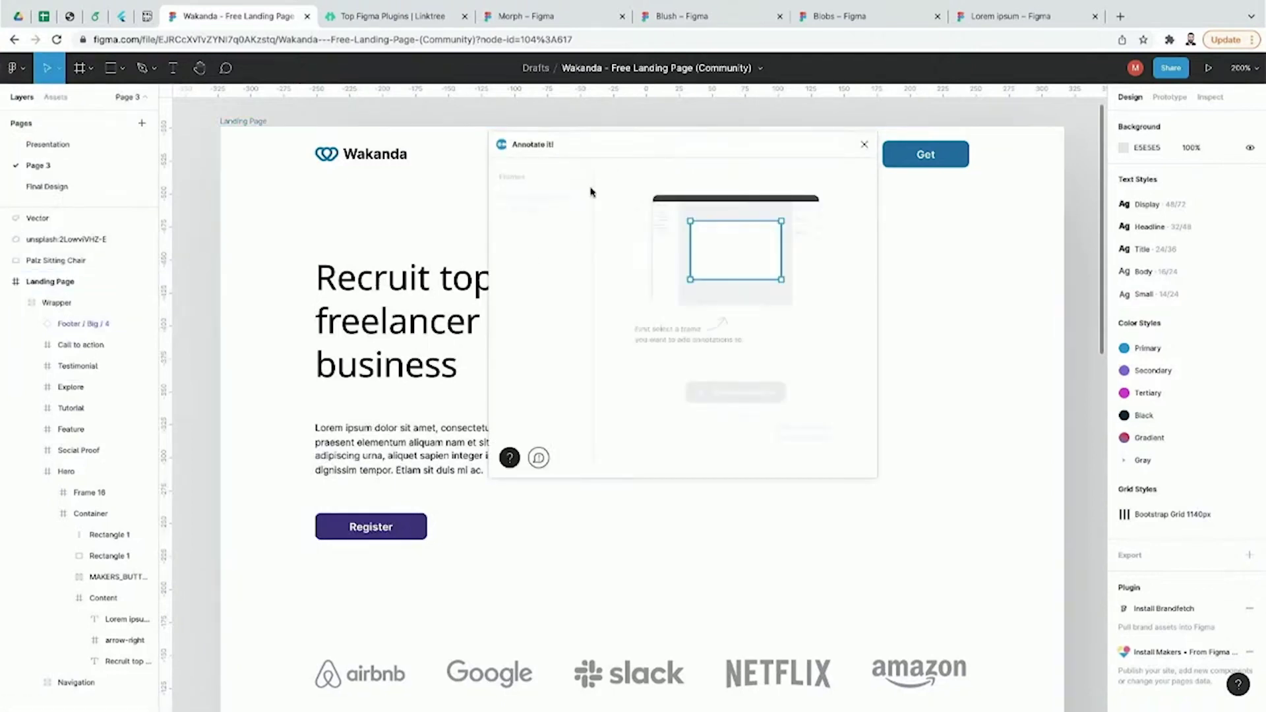
drag(600, 155, 668, 159)
click(466, 290)
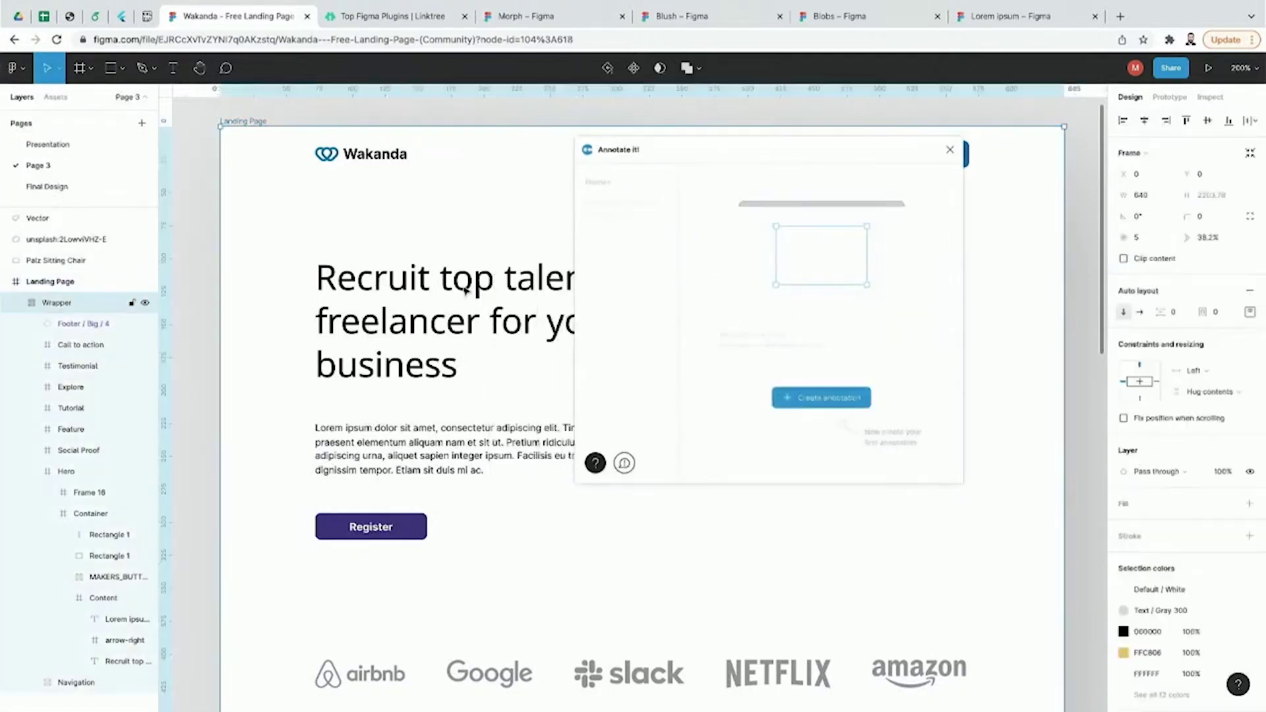
click(466, 290)
click(466, 291)
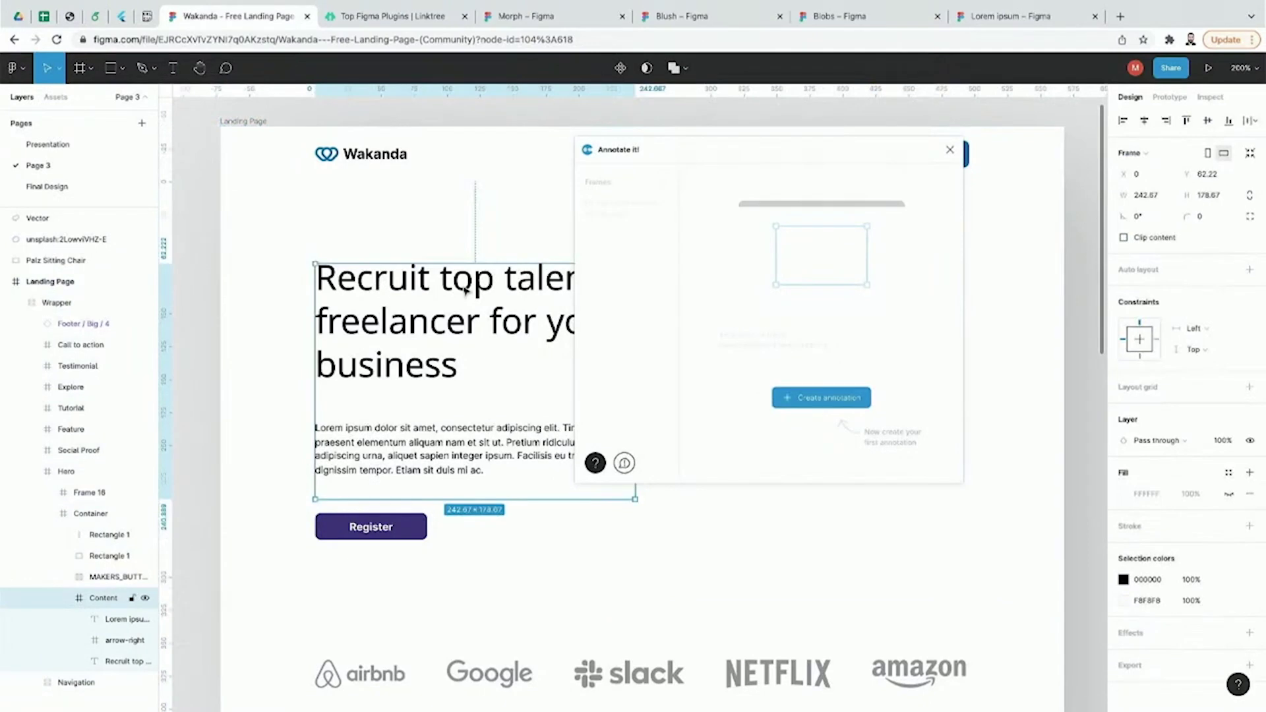
Step: Create annotation 1 on the Content frame titled 'Feedback title' with 'Feedback description'
click(825, 406)
click(762, 228)
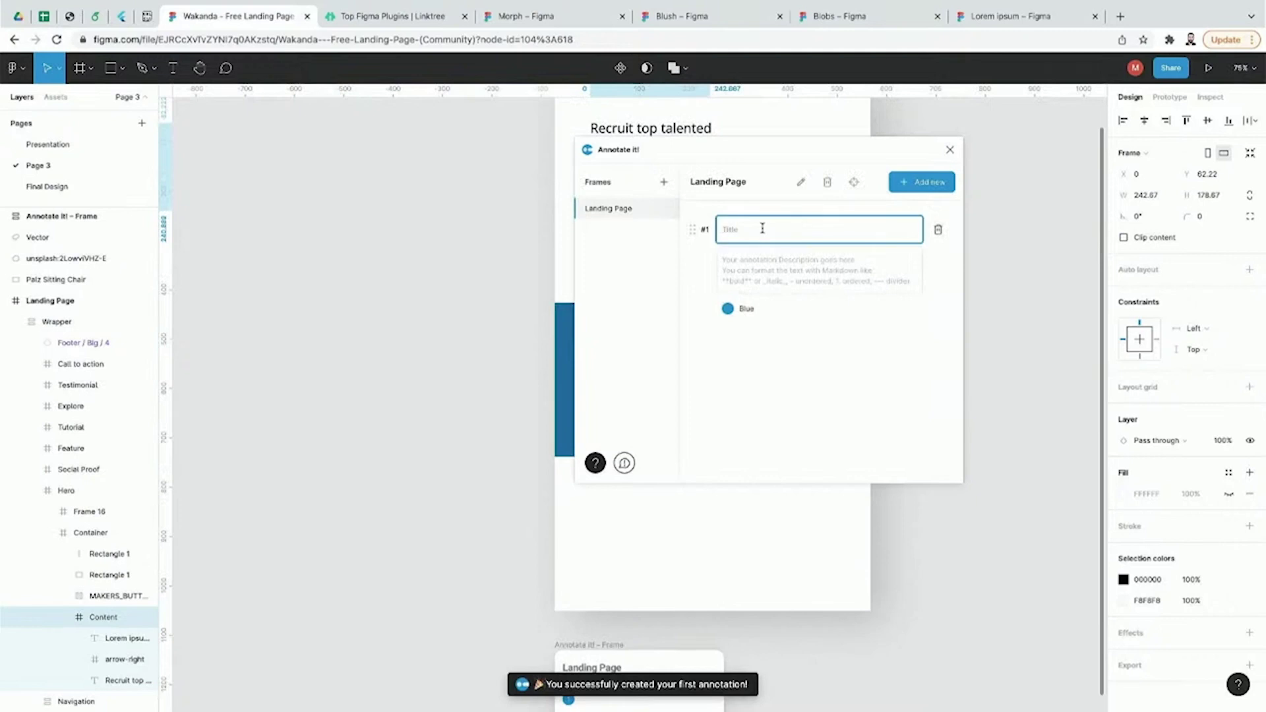
text(Feedback title)
click(763, 262)
text(Feedbac)
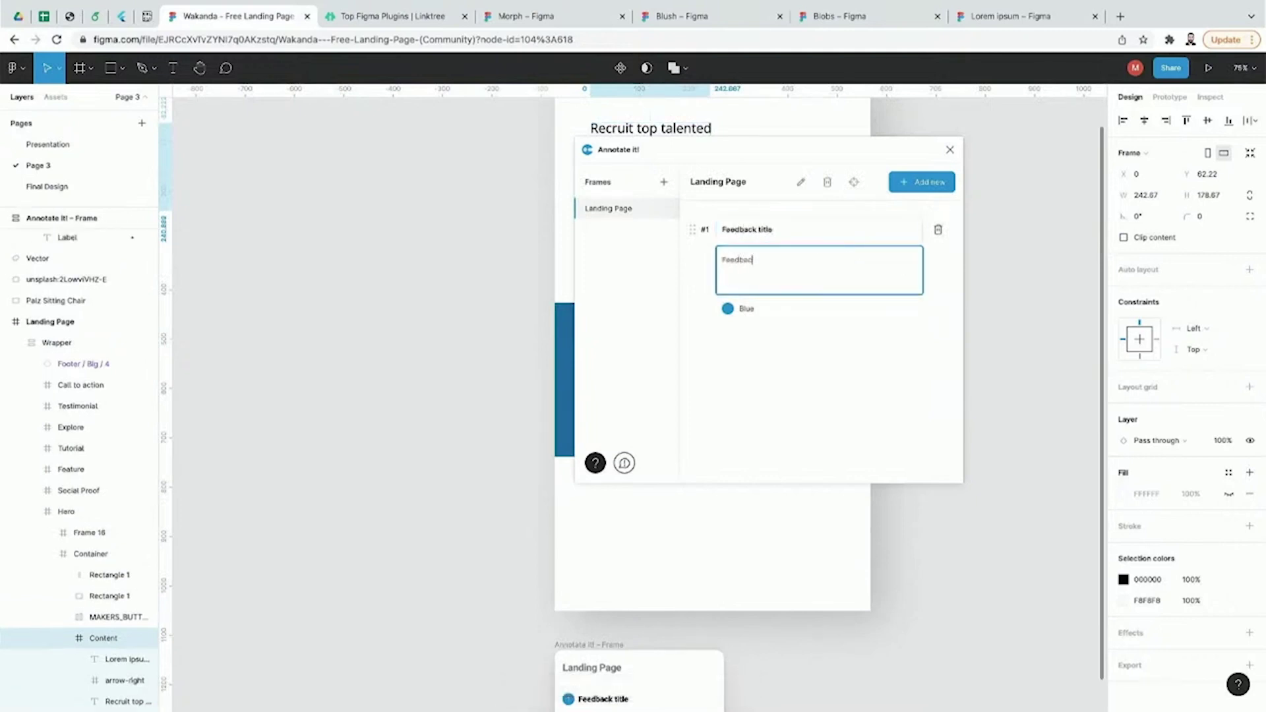
text(k description)
click(466, 311)
mouse_move(674, 155)
mouse_down()
mouse_move(849, 158)
mouse_move(955, 192)
mouse_up()
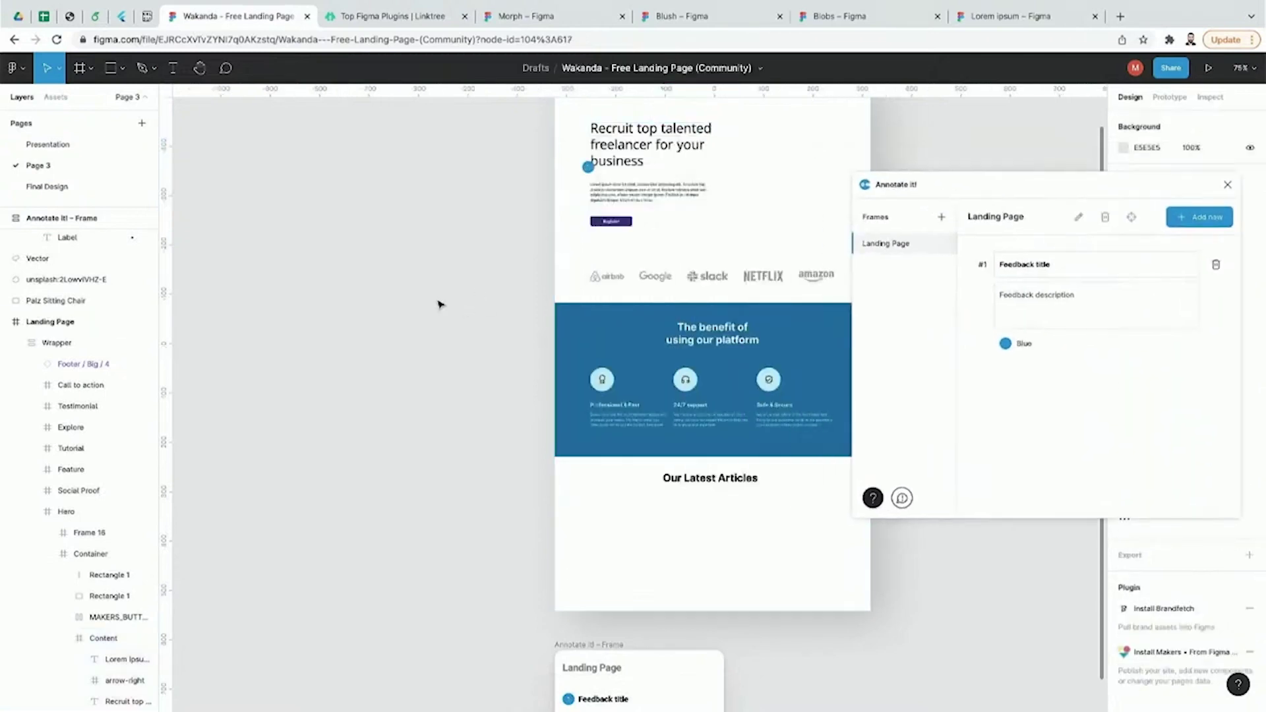
scroll(438, 303, up, 2)
key(ctrl+plus)
scroll(438, 303, up, 3)
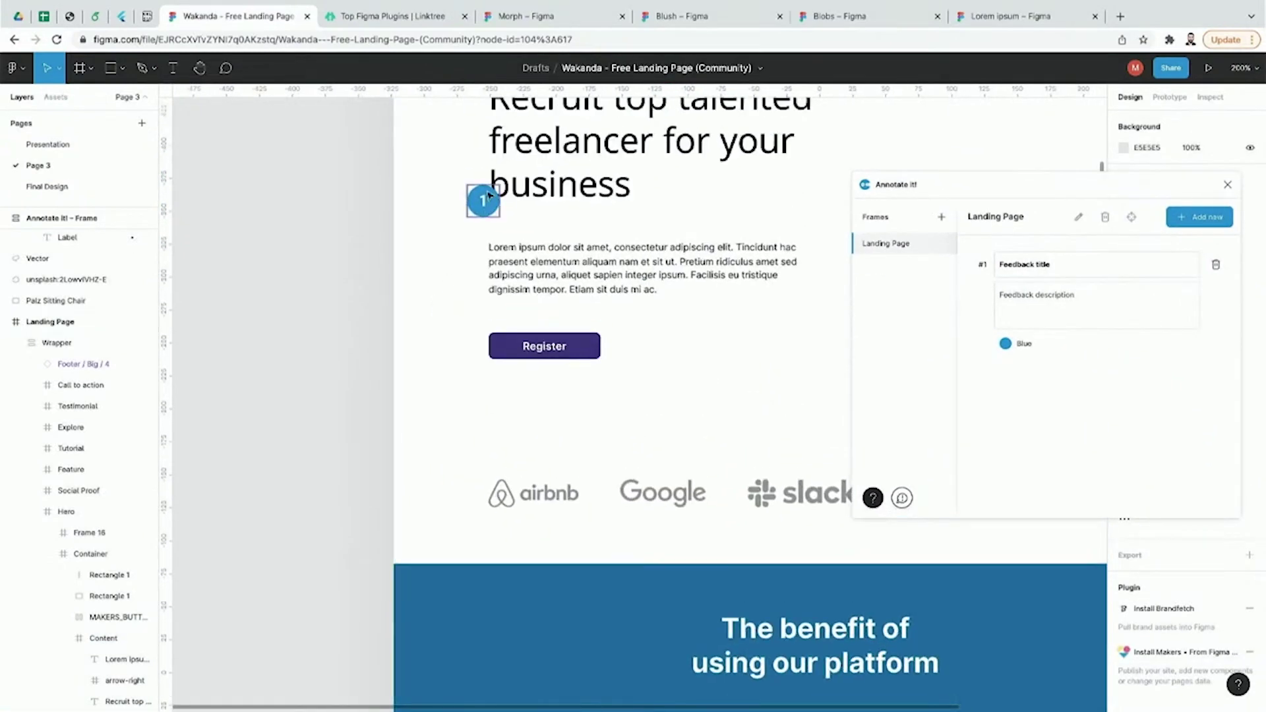
scroll(478, 213, down, 15)
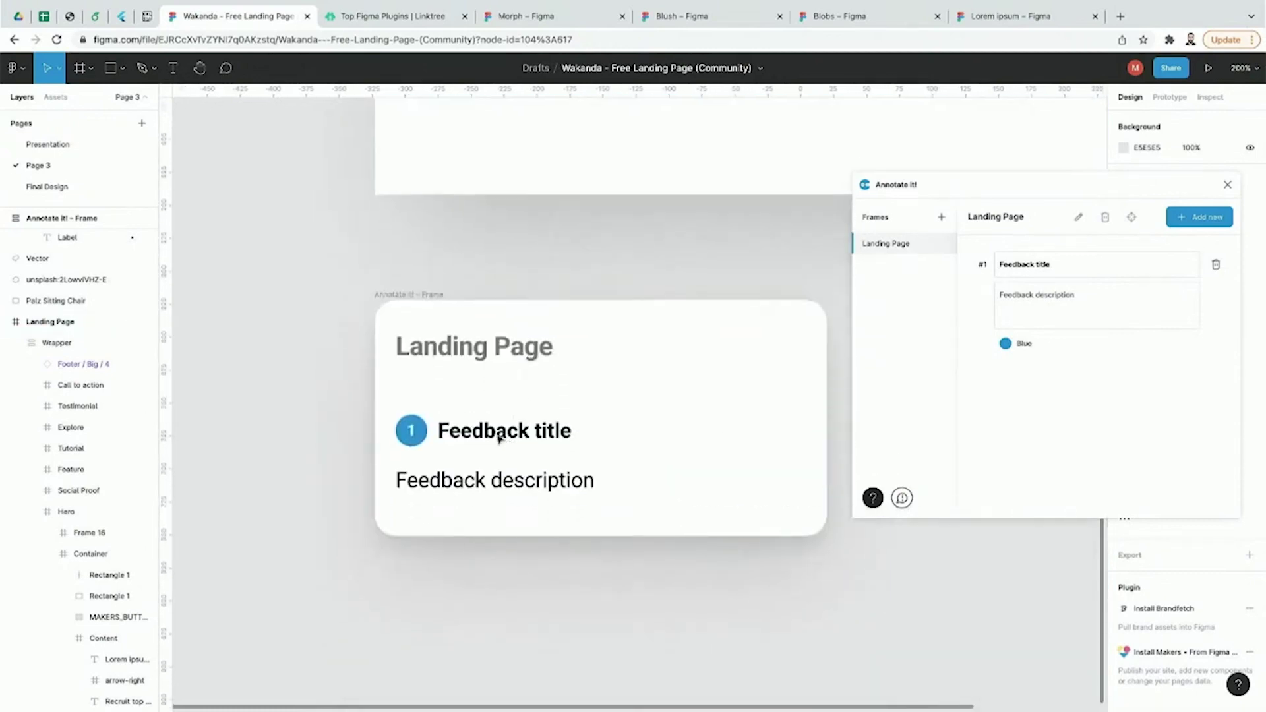
scroll(646, 382, right, 1)
scroll(646, 382, down, 1)
scroll(729, 455, up, 15)
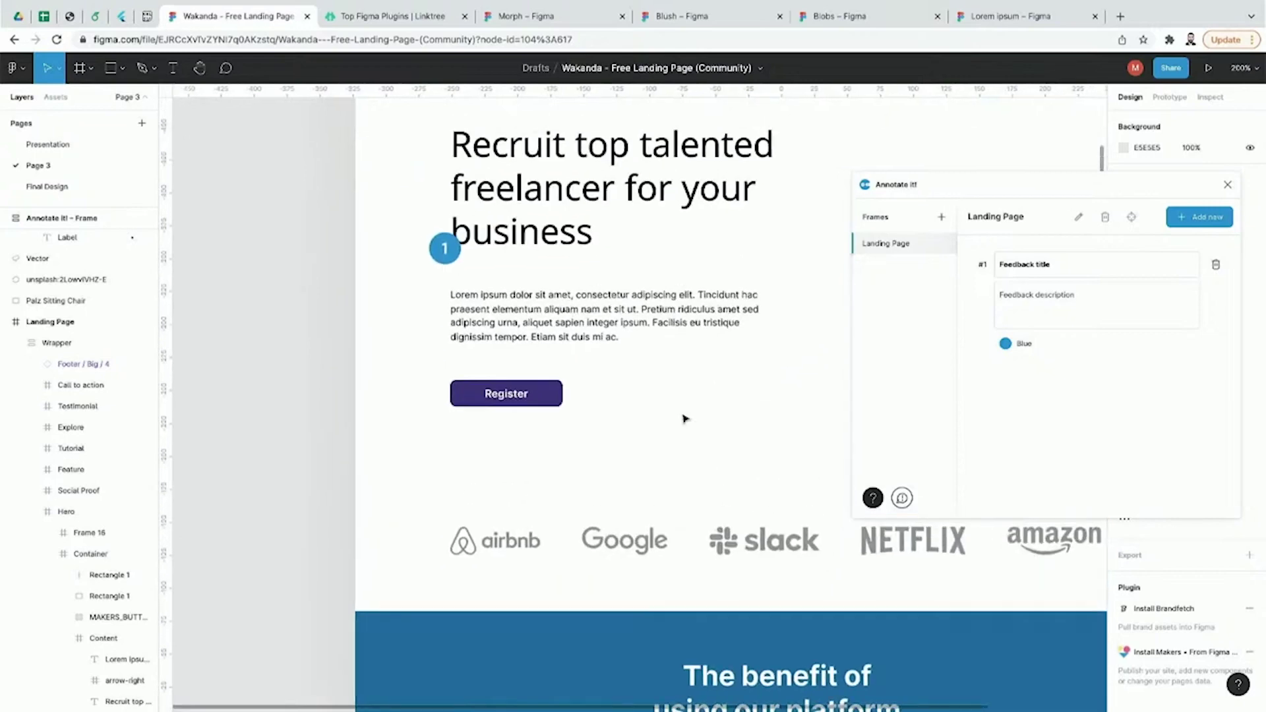
scroll(506, 395, down, 15)
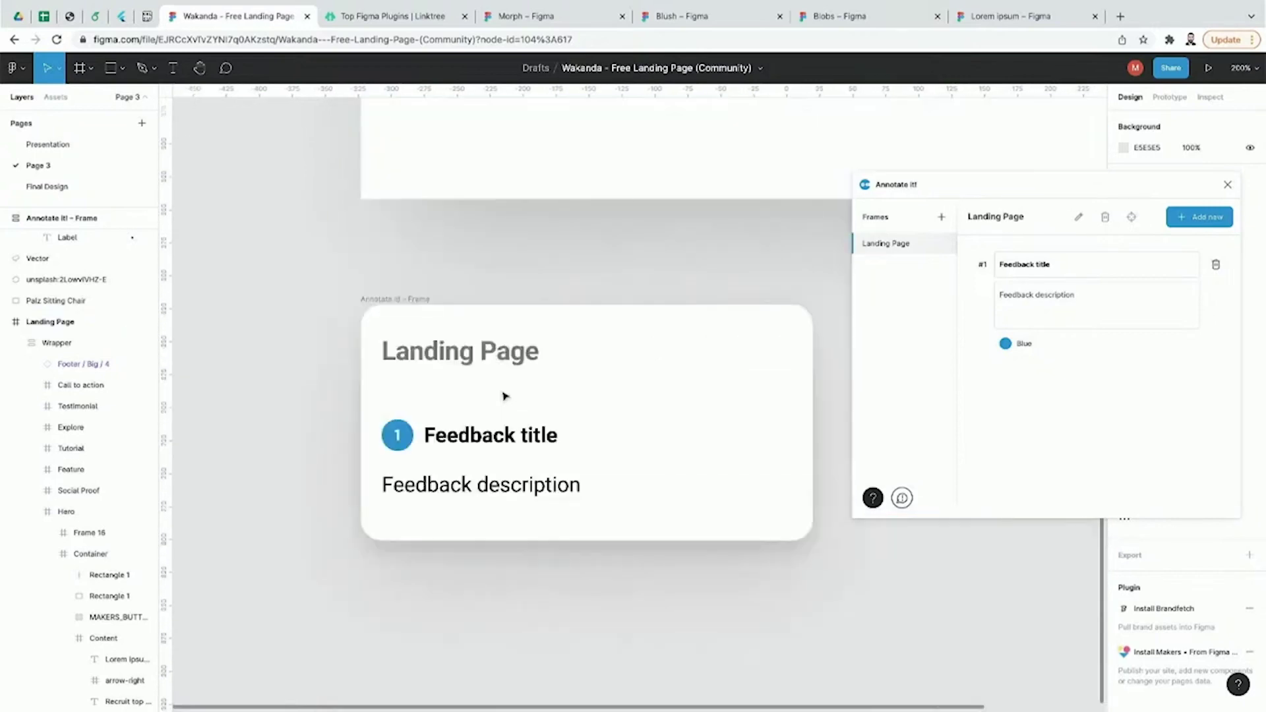
scroll(485, 432, up, 12)
scroll(485, 431, up, 5)
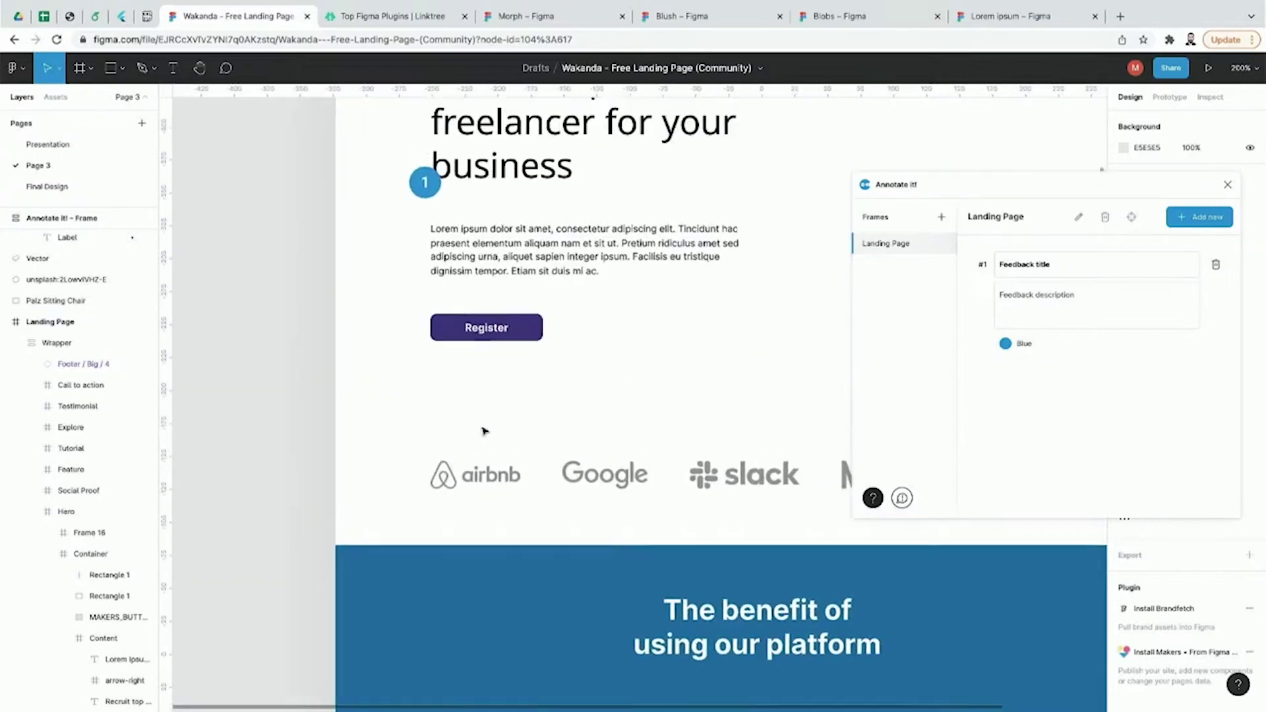
Step: Add annotation 2 titled 'Feedback for button' to the Register button
click(513, 343)
double_click(514, 344)
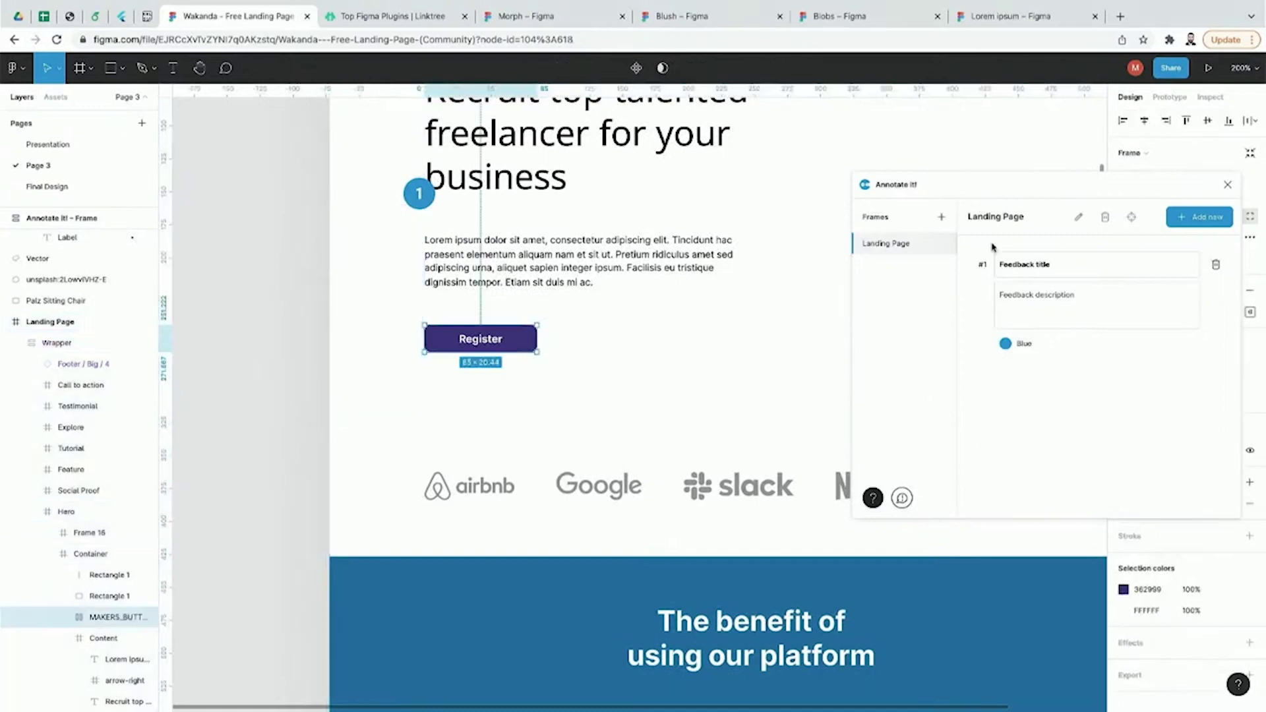
click(1215, 219)
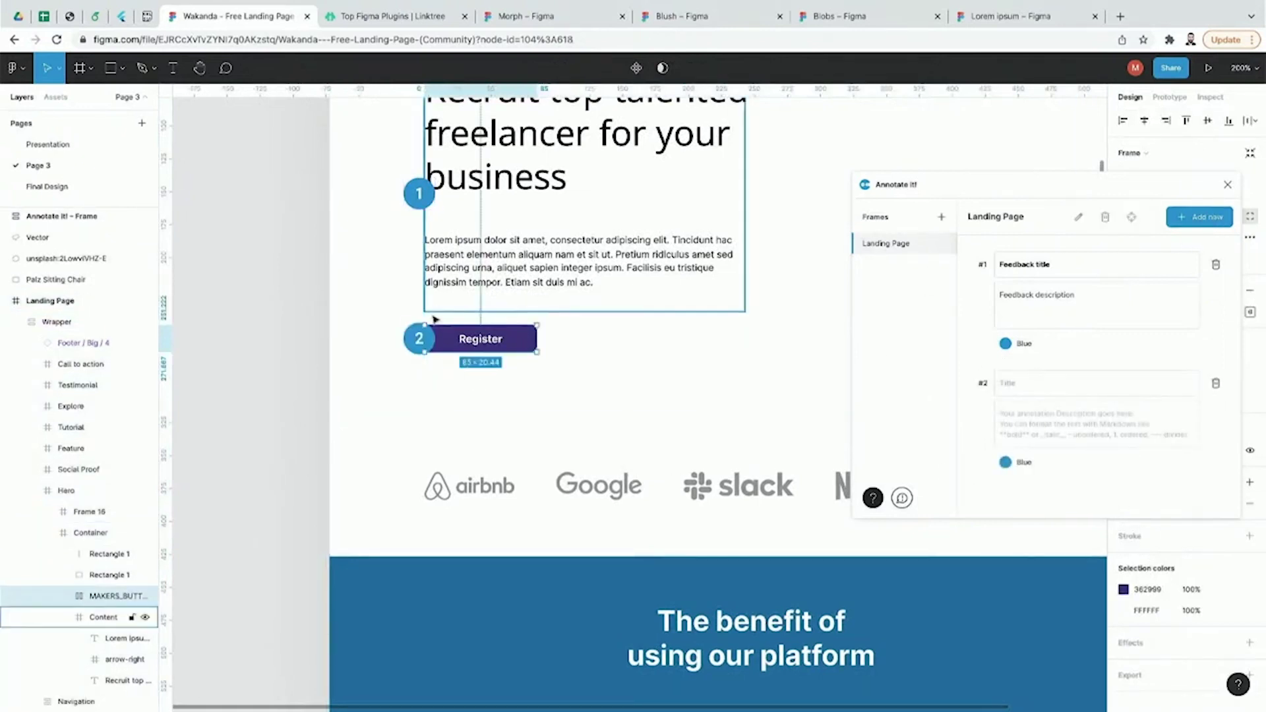
click(1018, 381)
text(Feed)
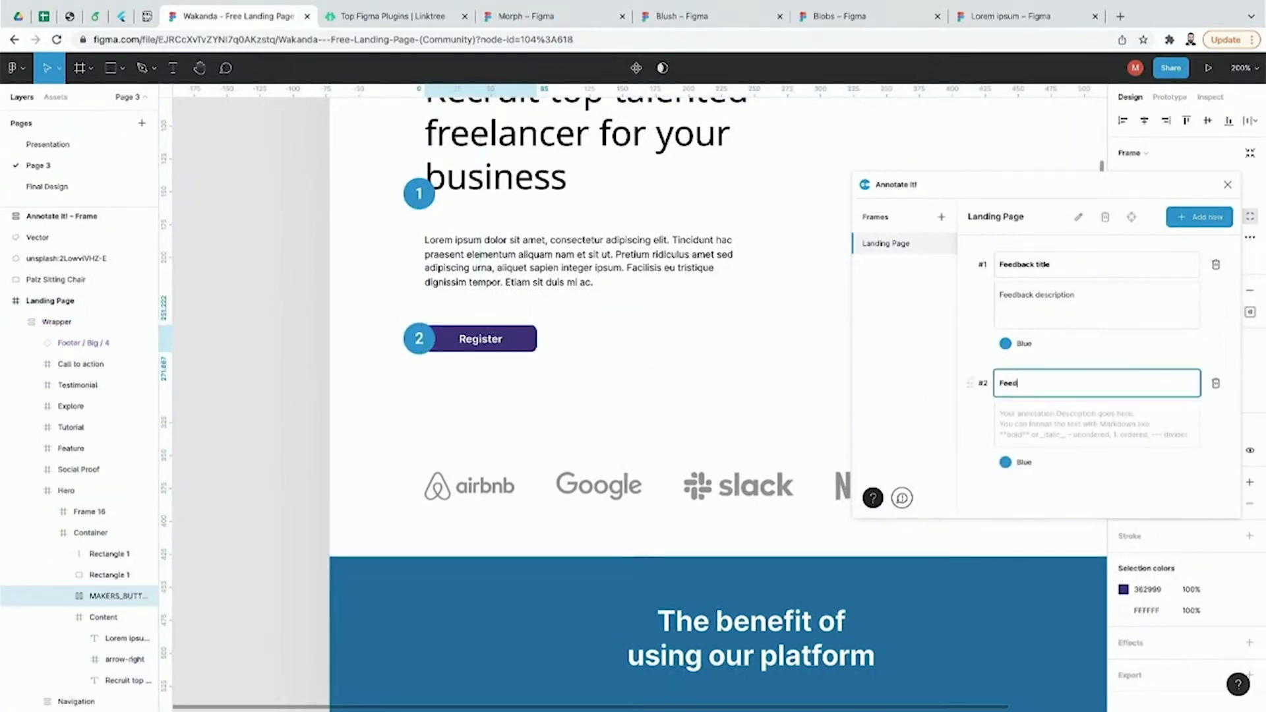
text(back for button)
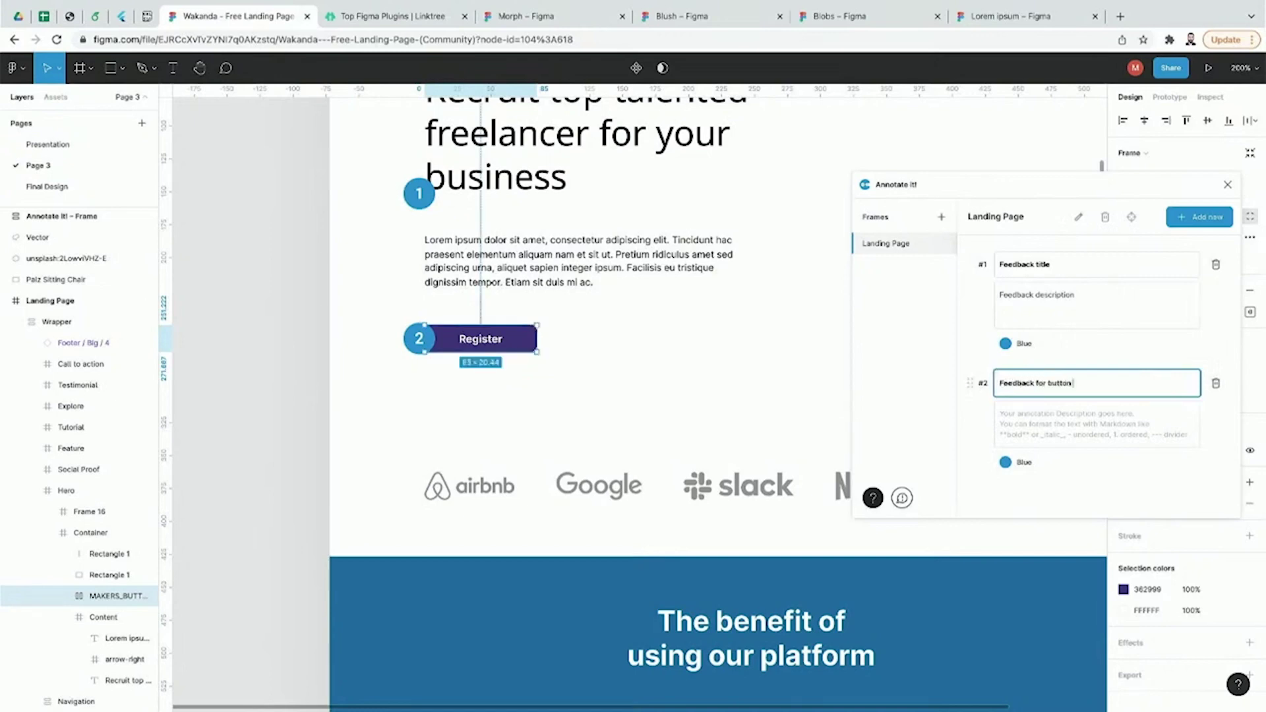
click(1062, 412)
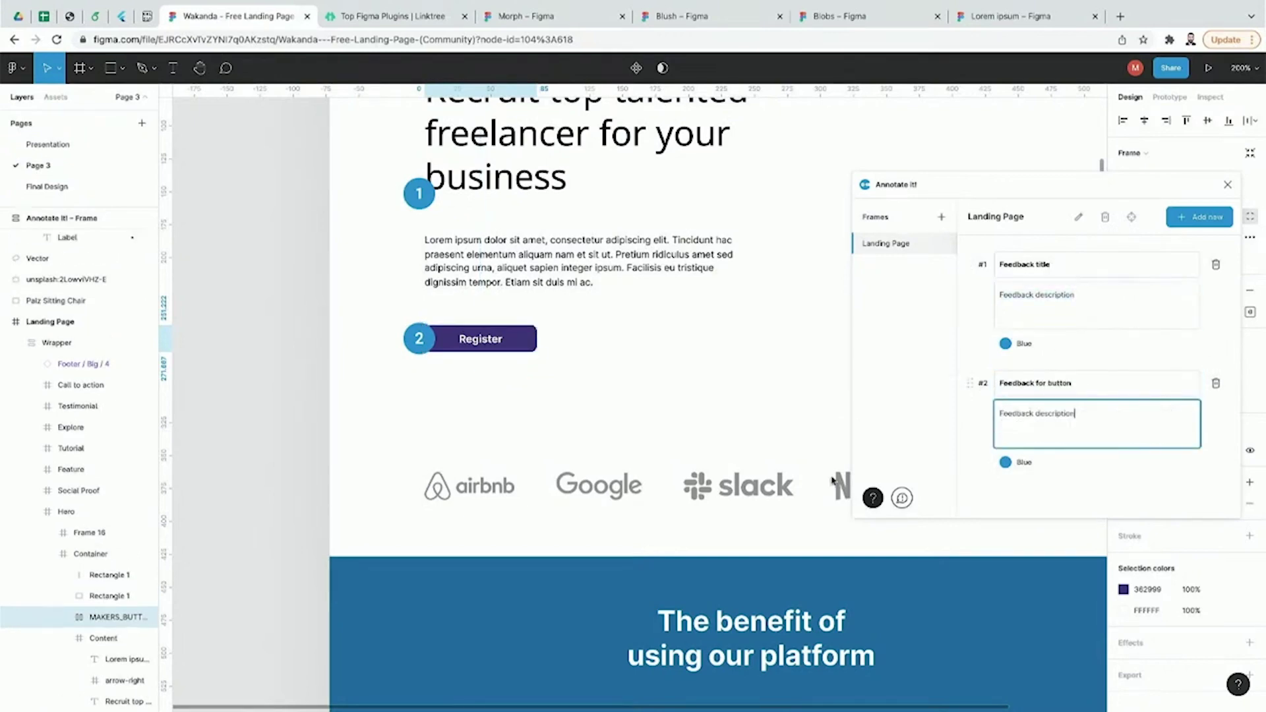
scroll(752, 500, down, 10)
scroll(752, 500, down, 5)
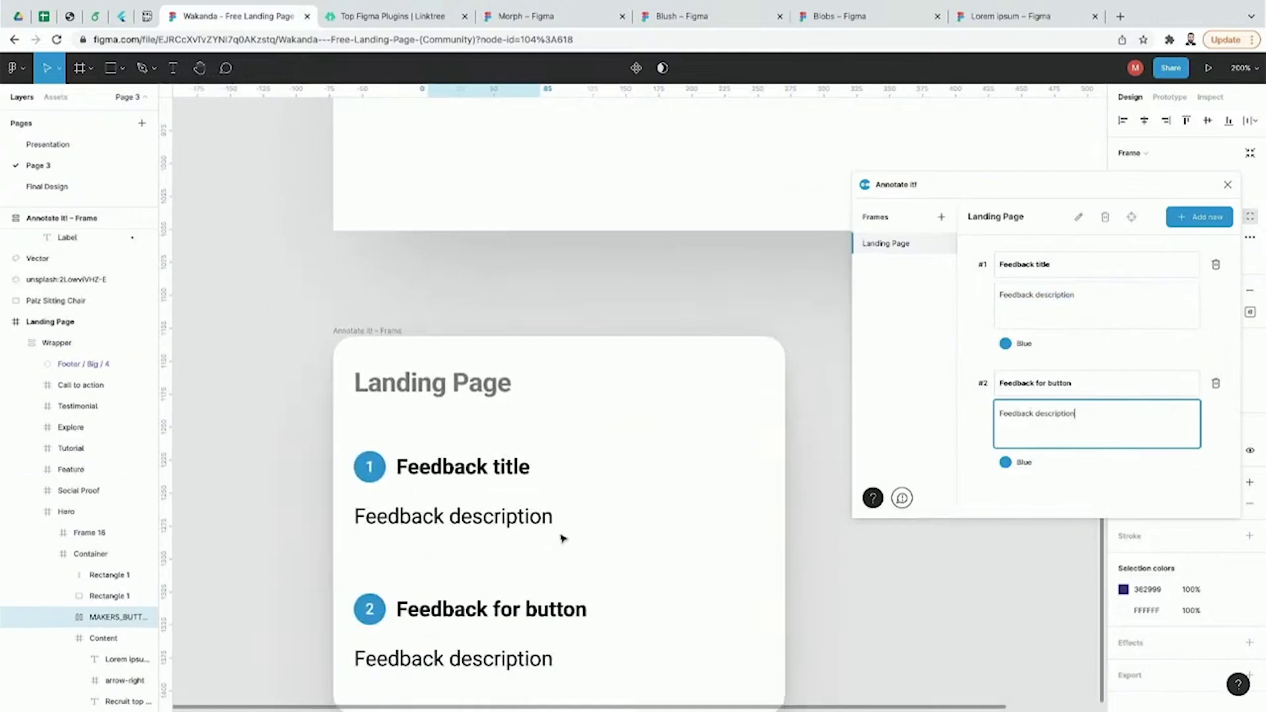
scroll(479, 374, down, 1)
click(888, 589)
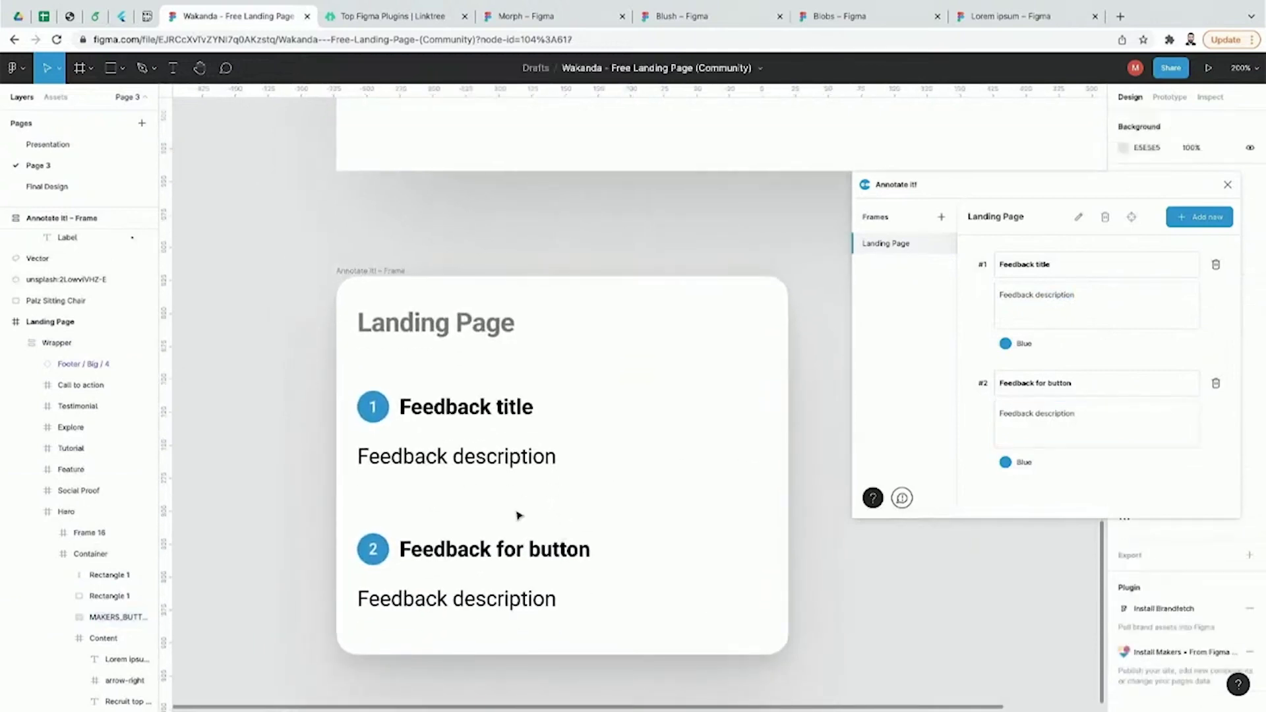
click(942, 218)
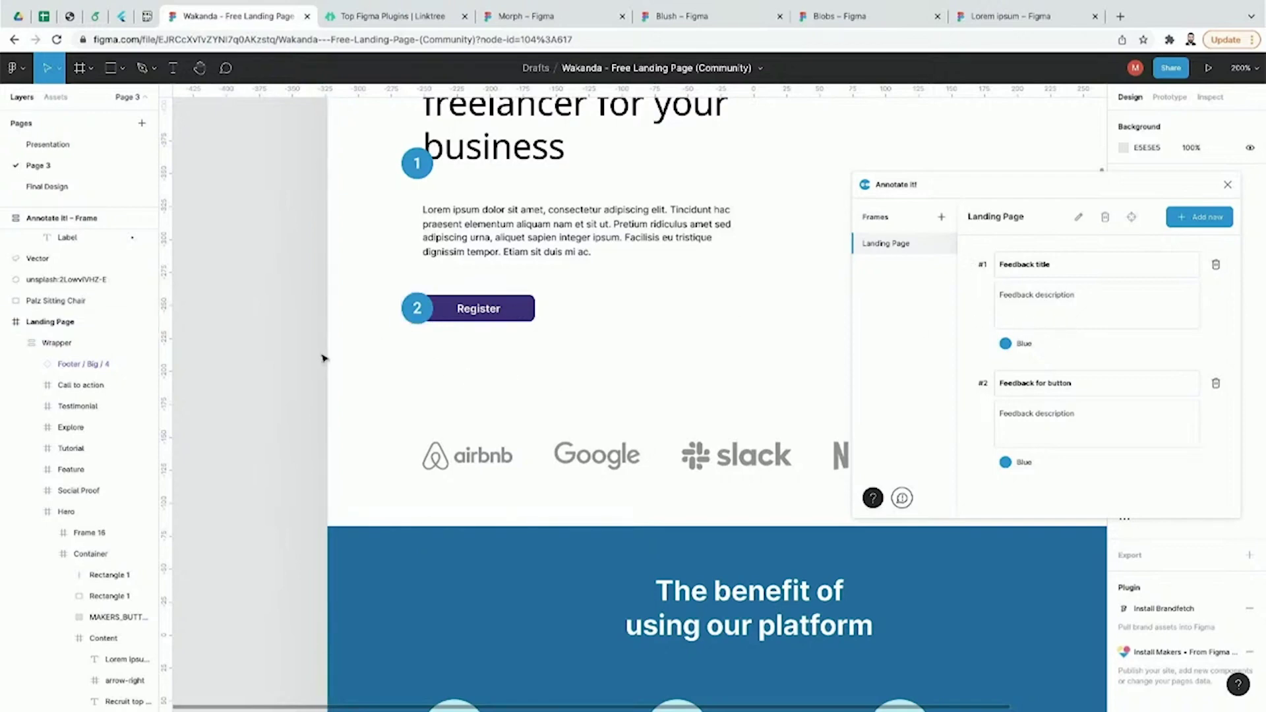
Step: Close Annotate it!, then briefly launch and close the Wireframe plugin
click(1228, 184)
scroll(885, 319, up, 5)
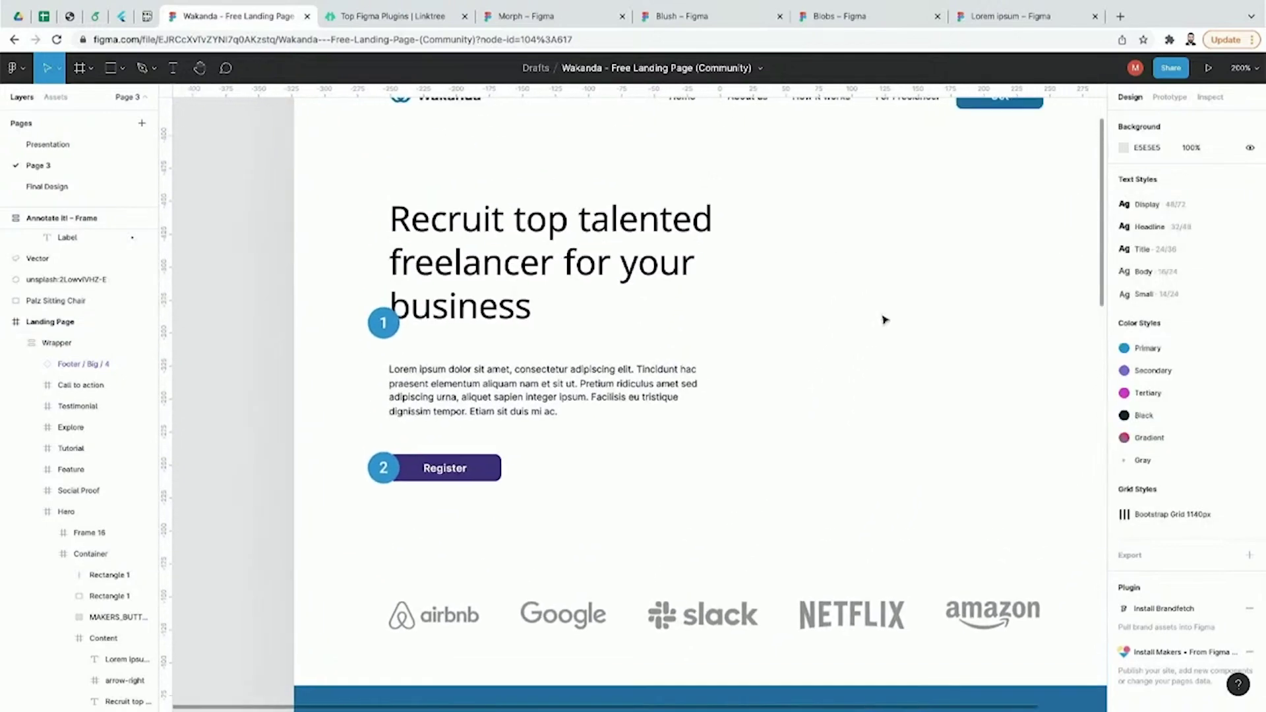
click(17, 68)
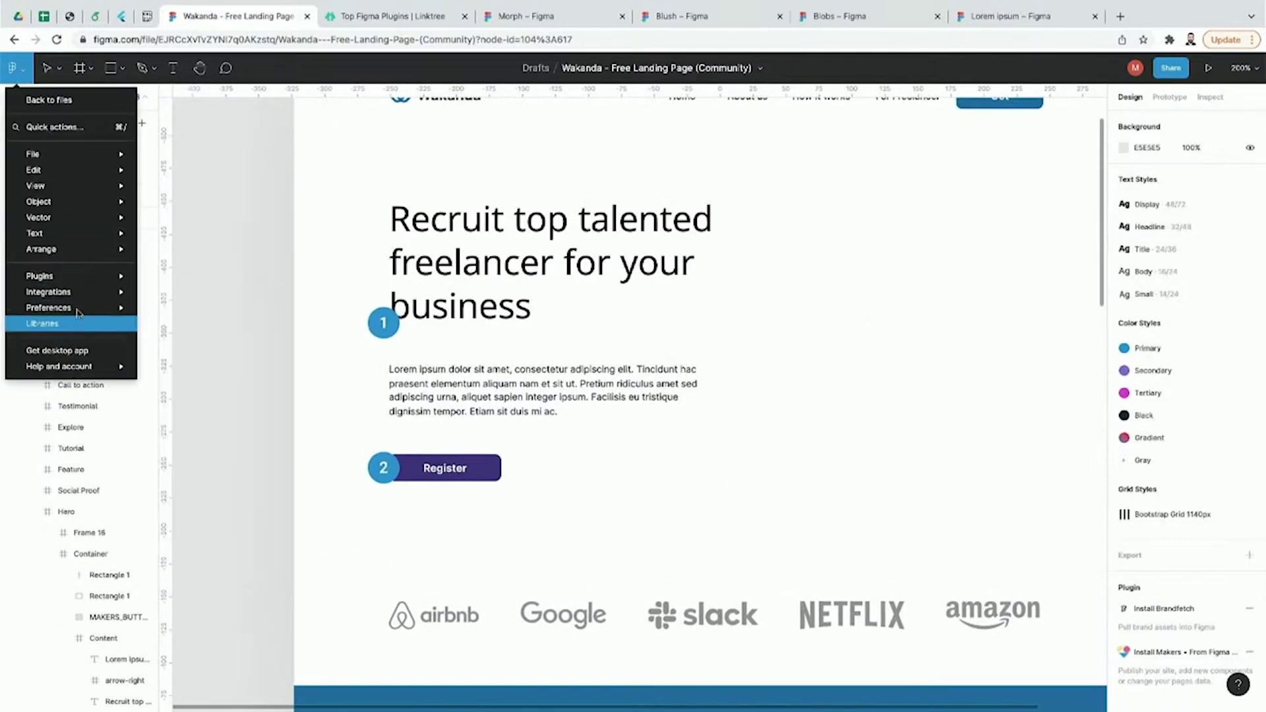
mouse_move(90, 283)
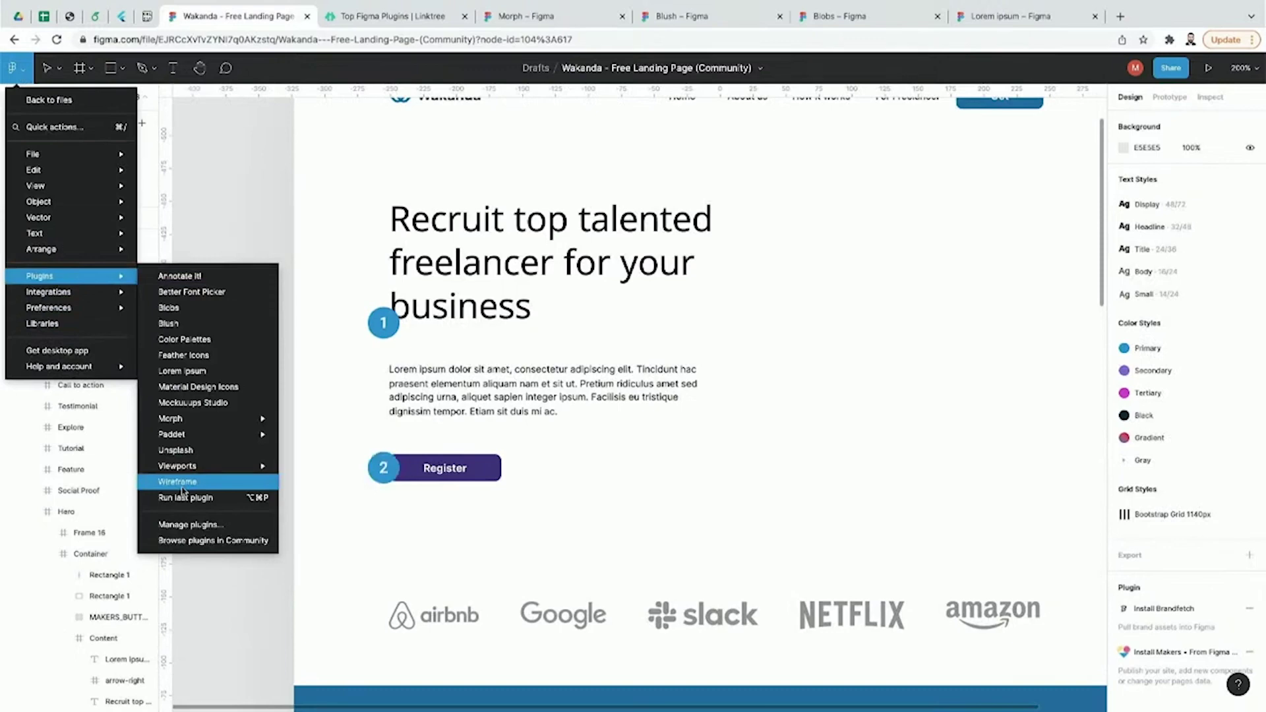
click(182, 484)
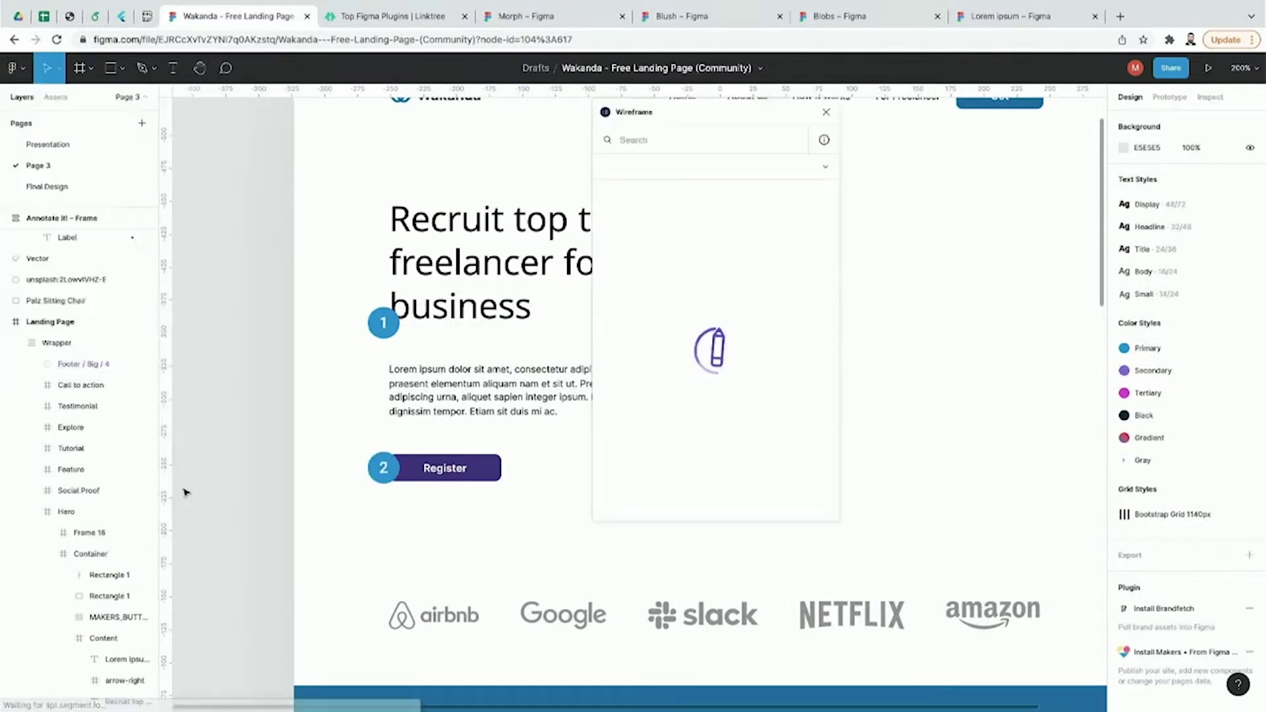
click(828, 112)
Step: Select the number 1 and number 2 annotation badges on the canvas
scroll(618, 288, right, 2)
scroll(618, 288, right, 2)
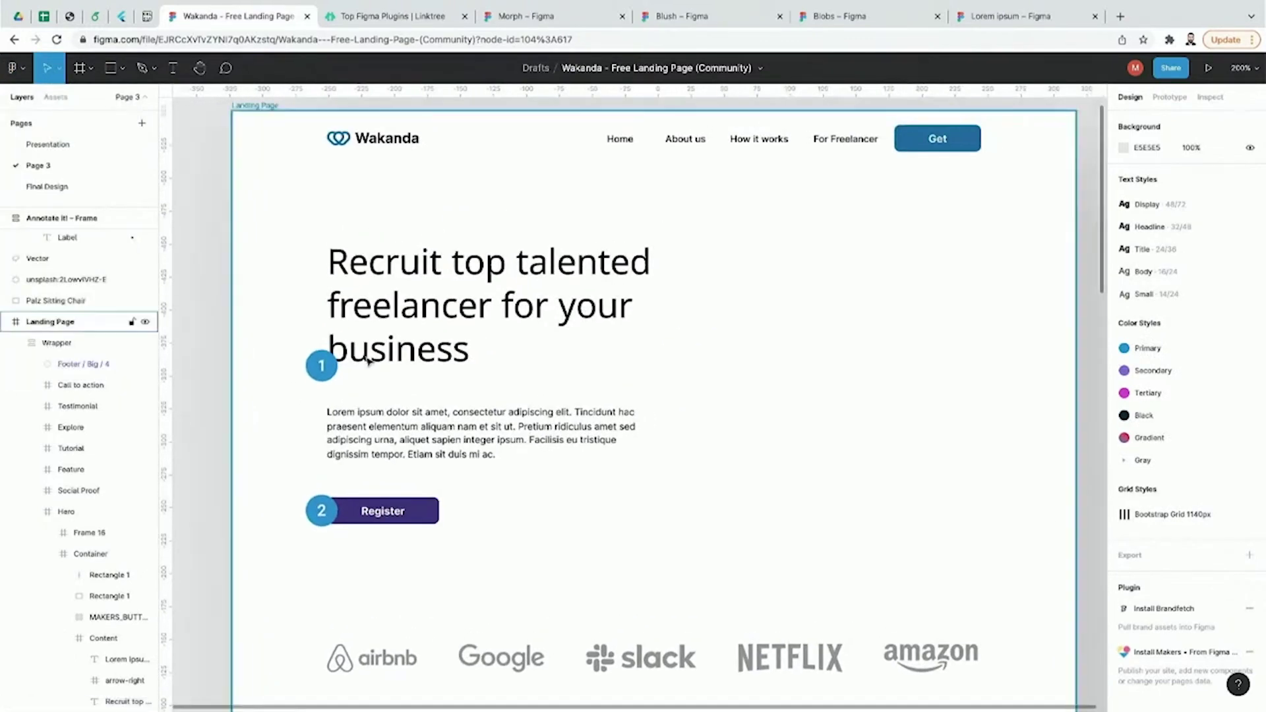
click(320, 363)
click(322, 509)
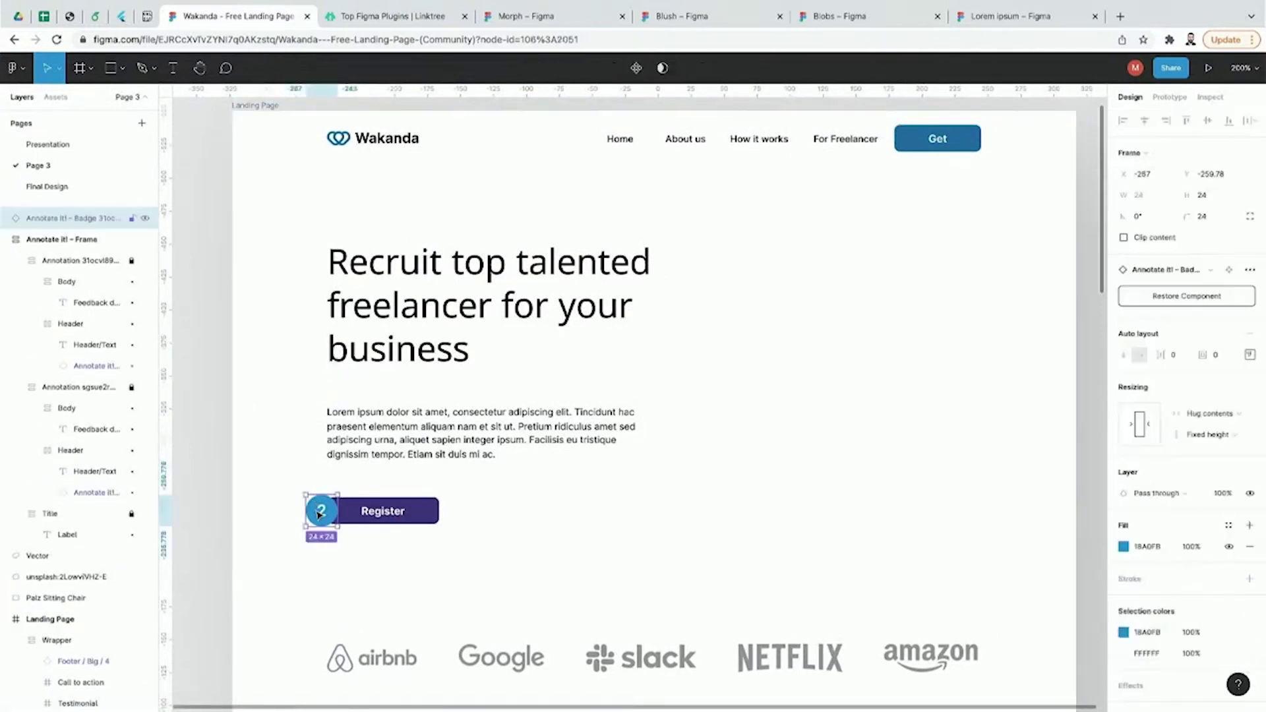
Step: Insert a Blobs shape, resize it to 207×231, and place it beside the hero headline
click(17, 68)
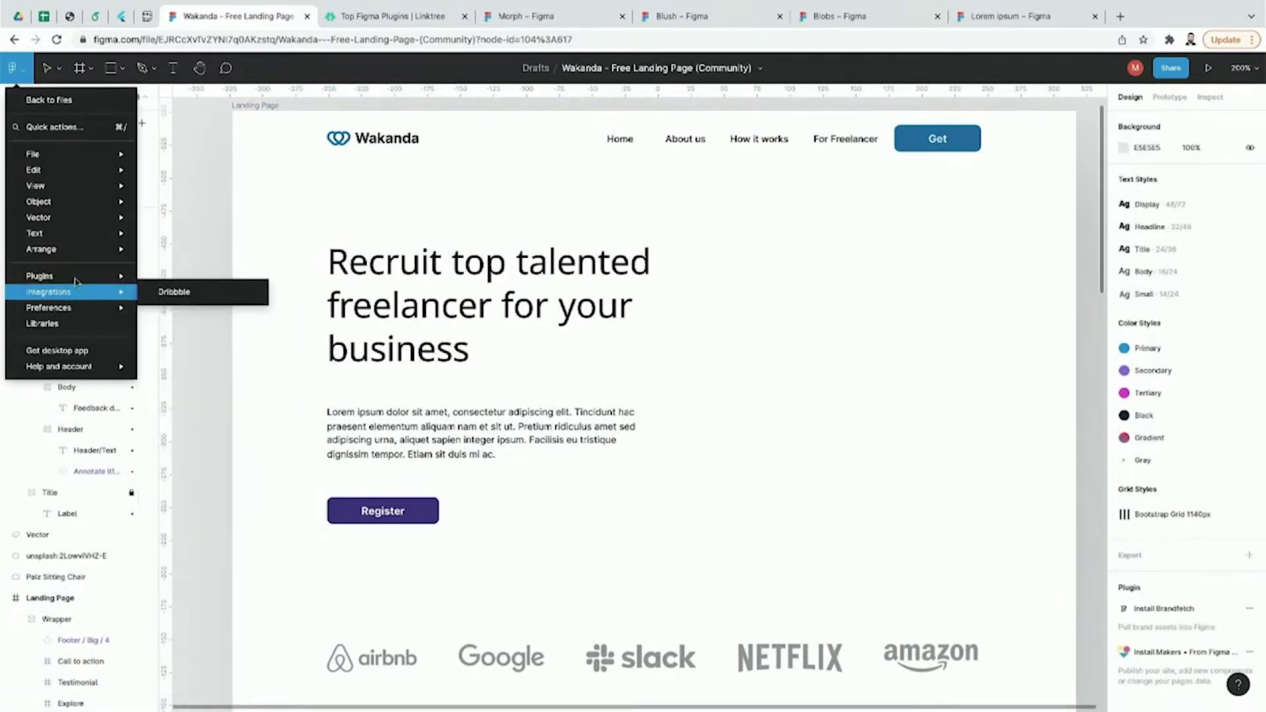
mouse_move(99, 276)
click(196, 314)
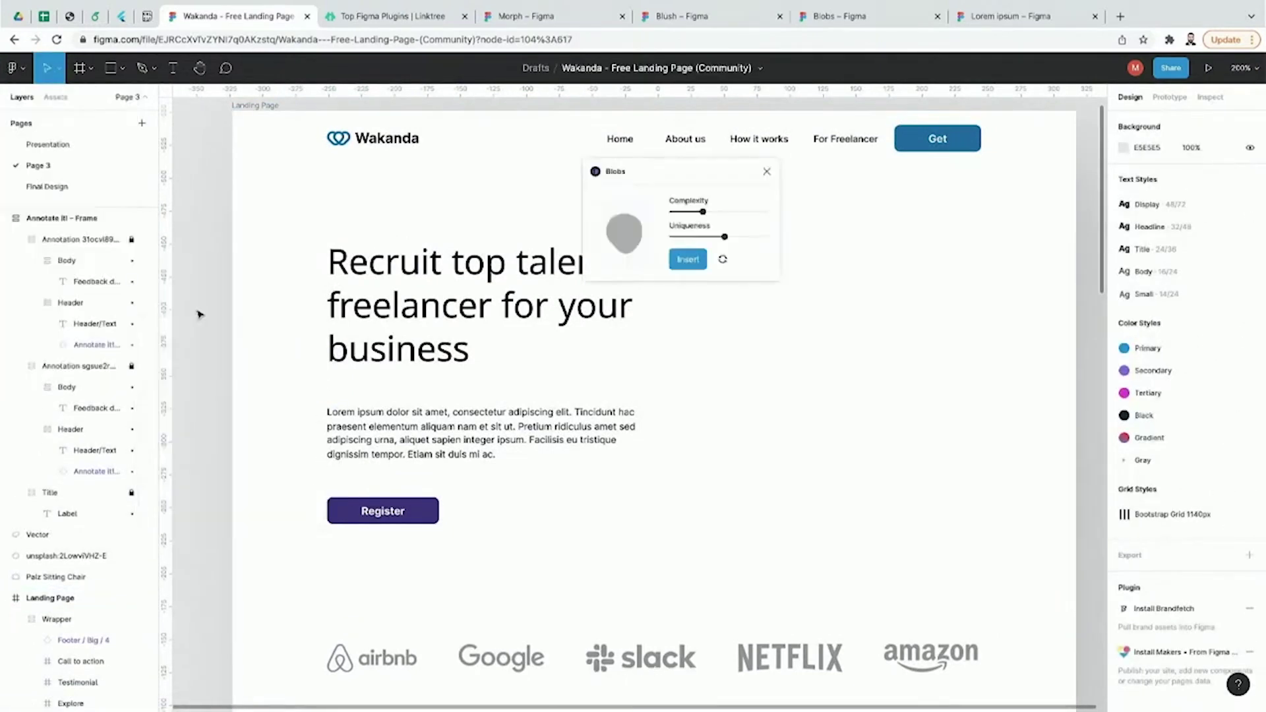
click(688, 259)
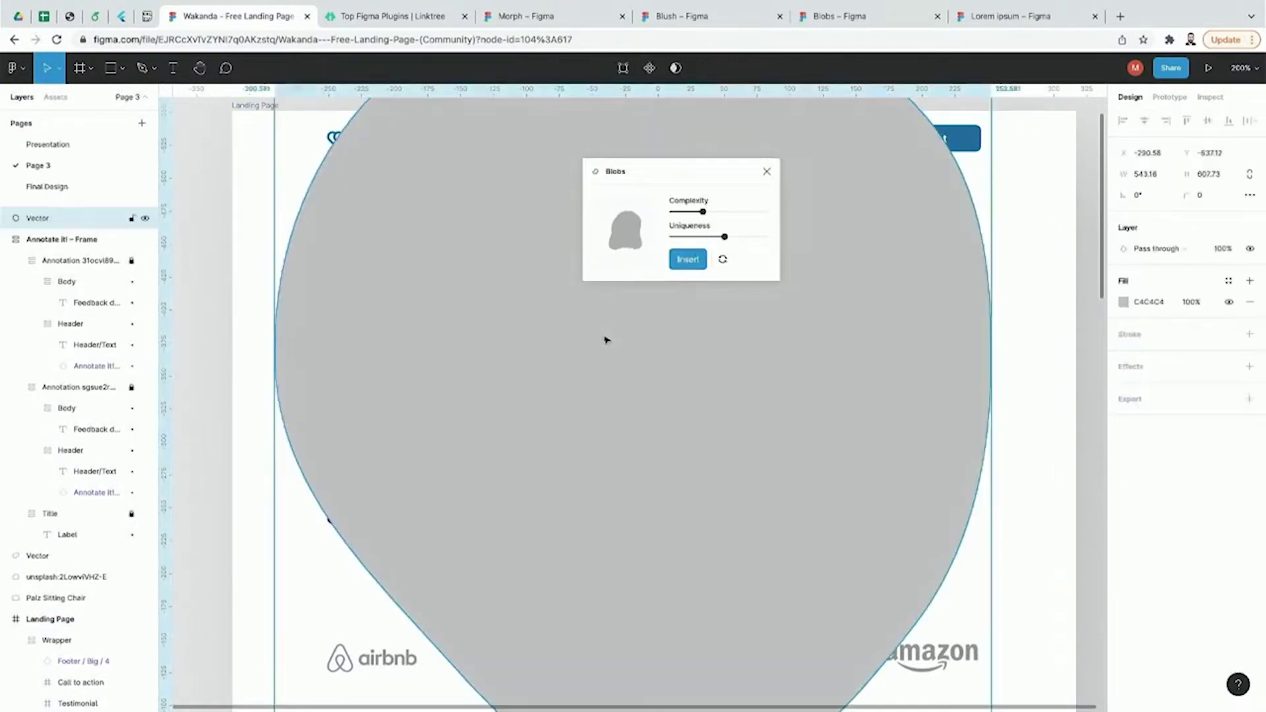
scroll(604, 339, down, 5)
drag(724, 500, 695, 410)
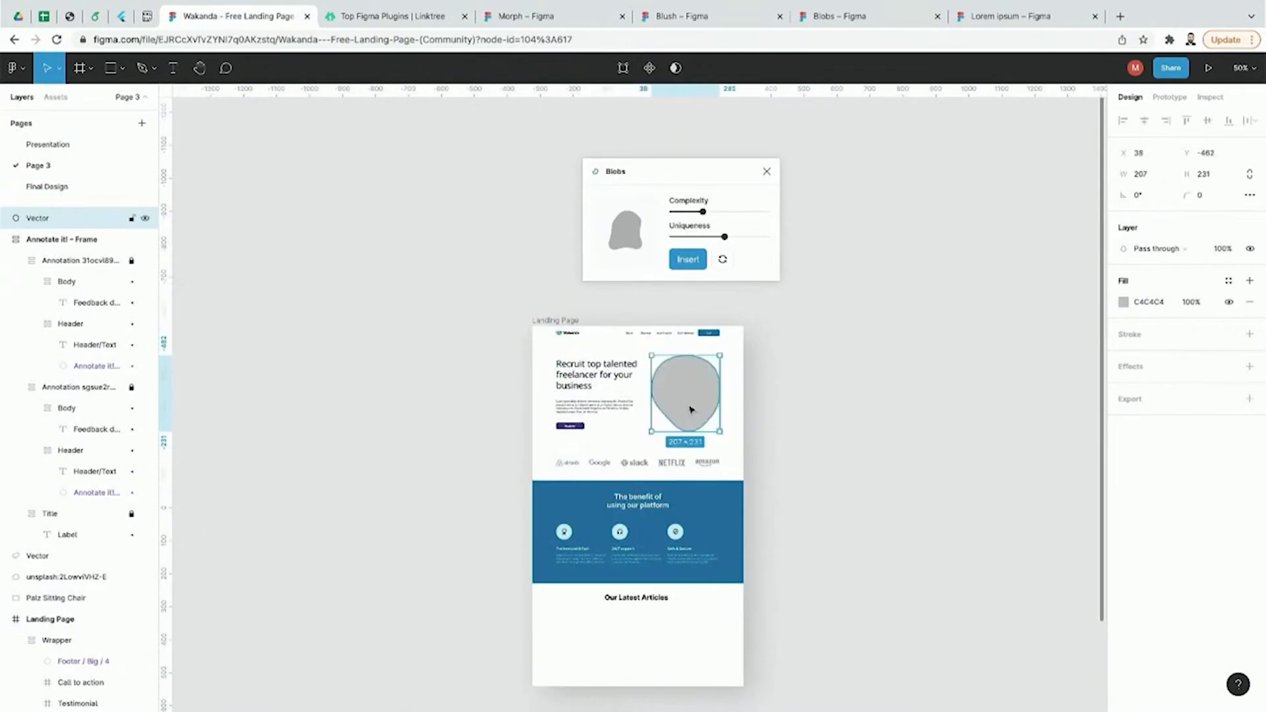
click(734, 409)
key(super+plus)
Step: Select the grey blob and close the Blobs plugin window
click(15, 68)
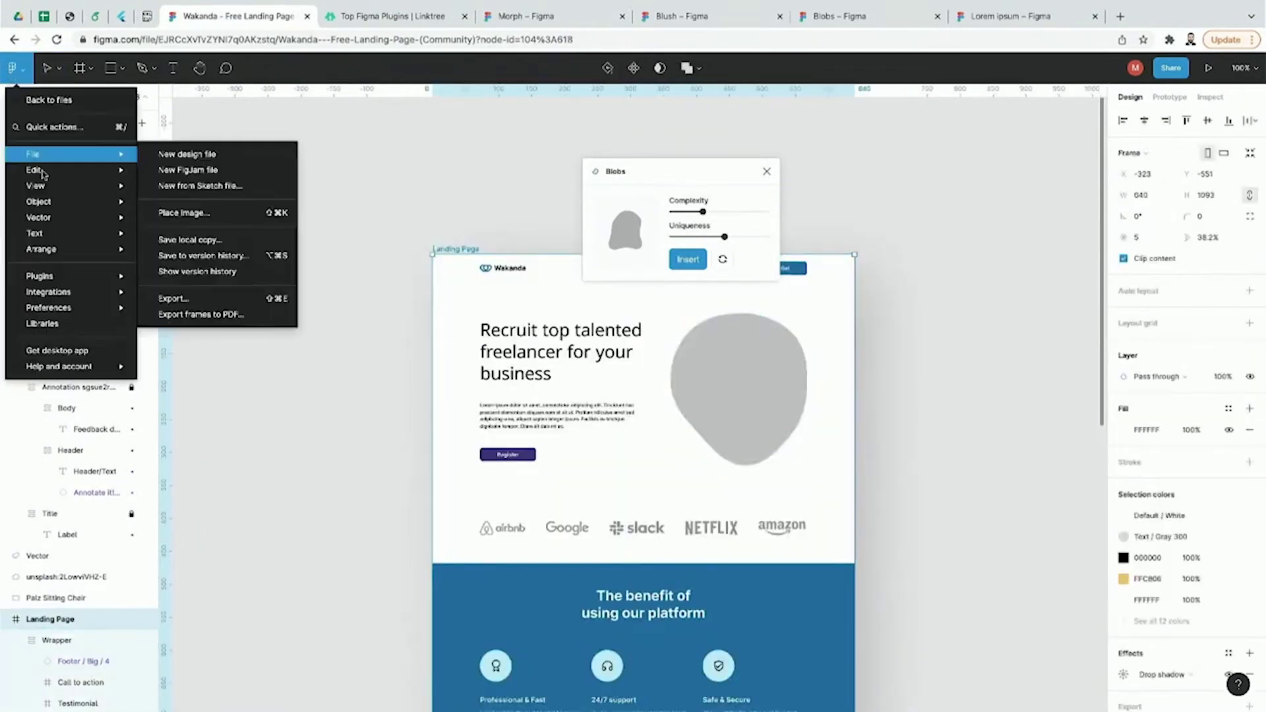
mouse_move(54, 273)
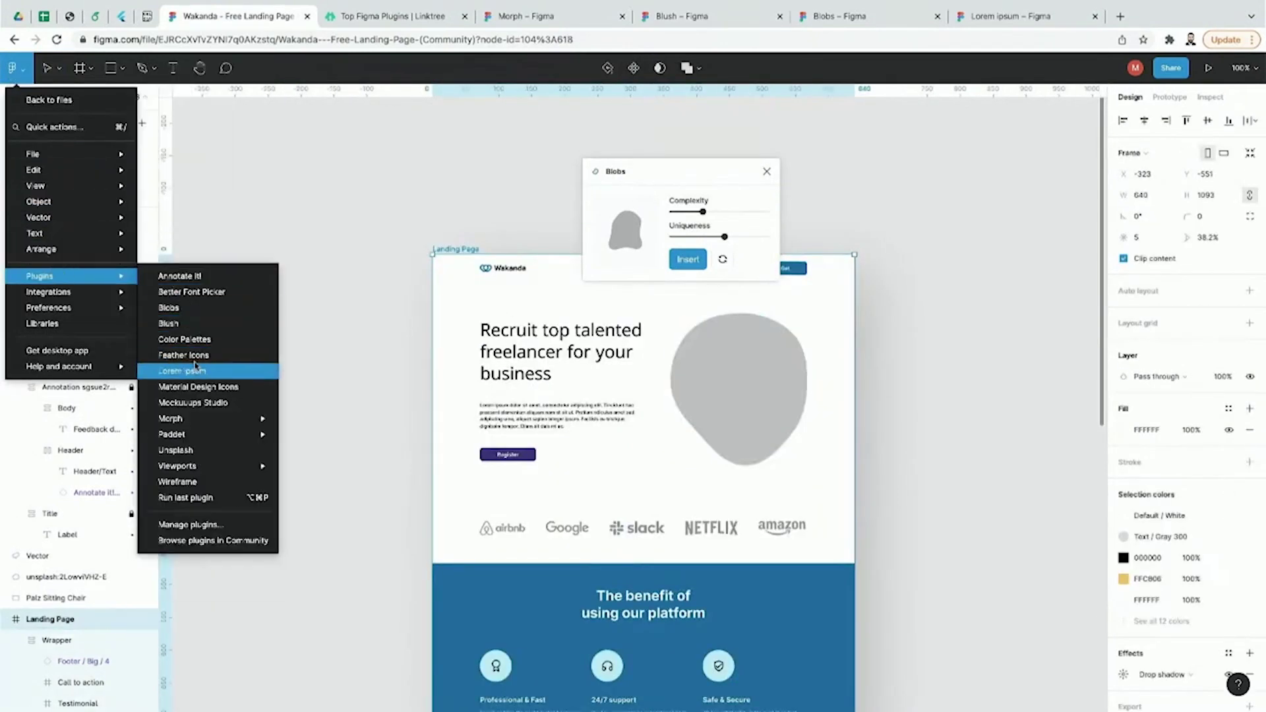
click(695, 362)
click(766, 171)
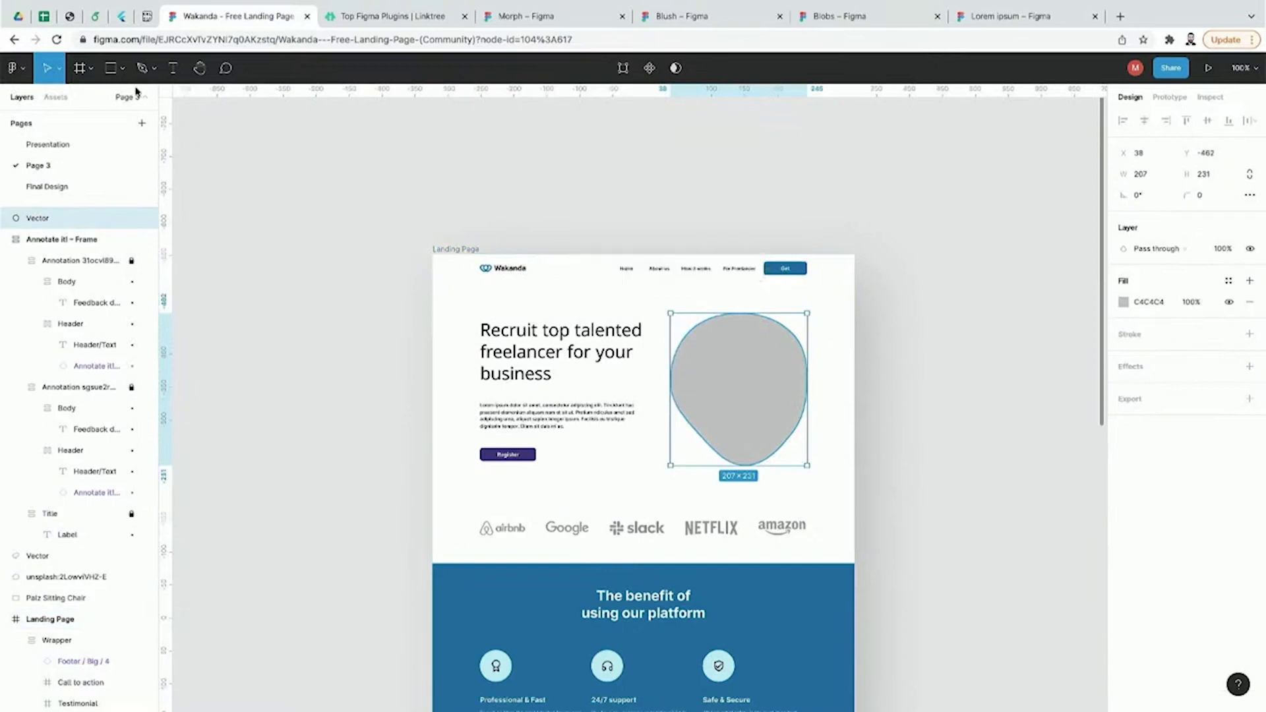
click(13, 68)
Step: Fill the blob with the CN Tower night photo from Unsplash's Editorial feed, then close Unsplash
mouse_move(70, 274)
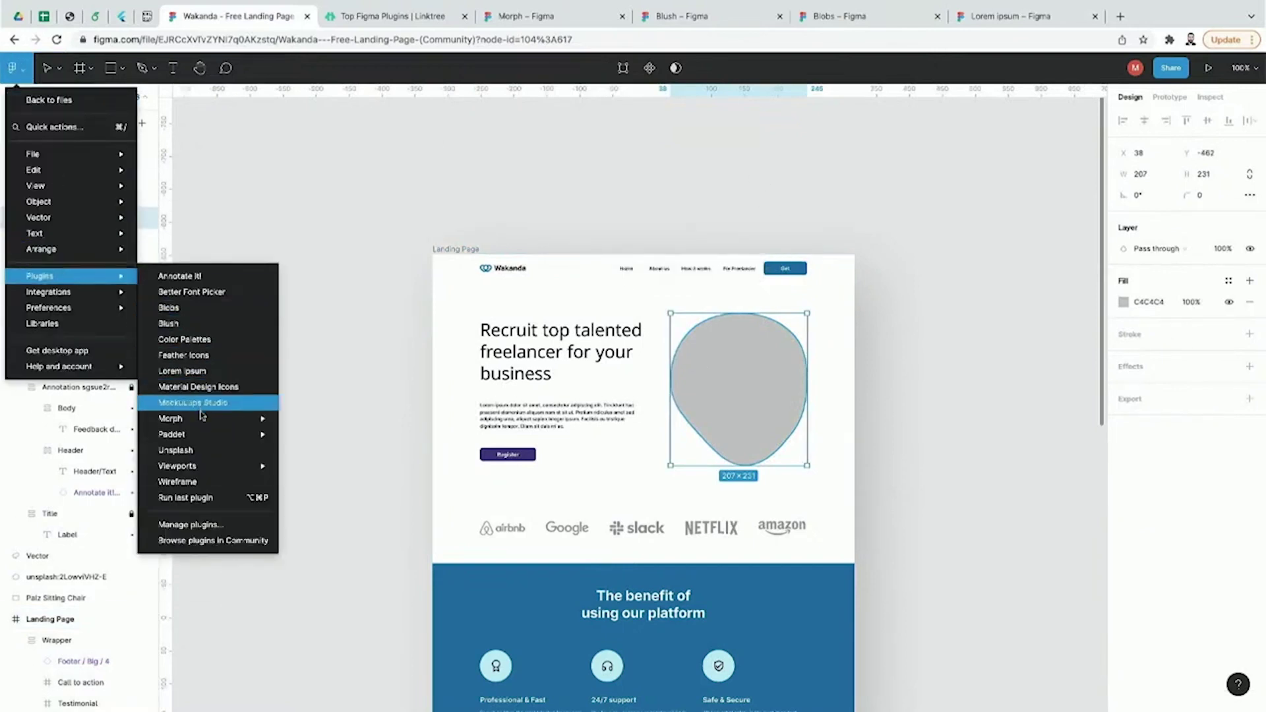
click(205, 452)
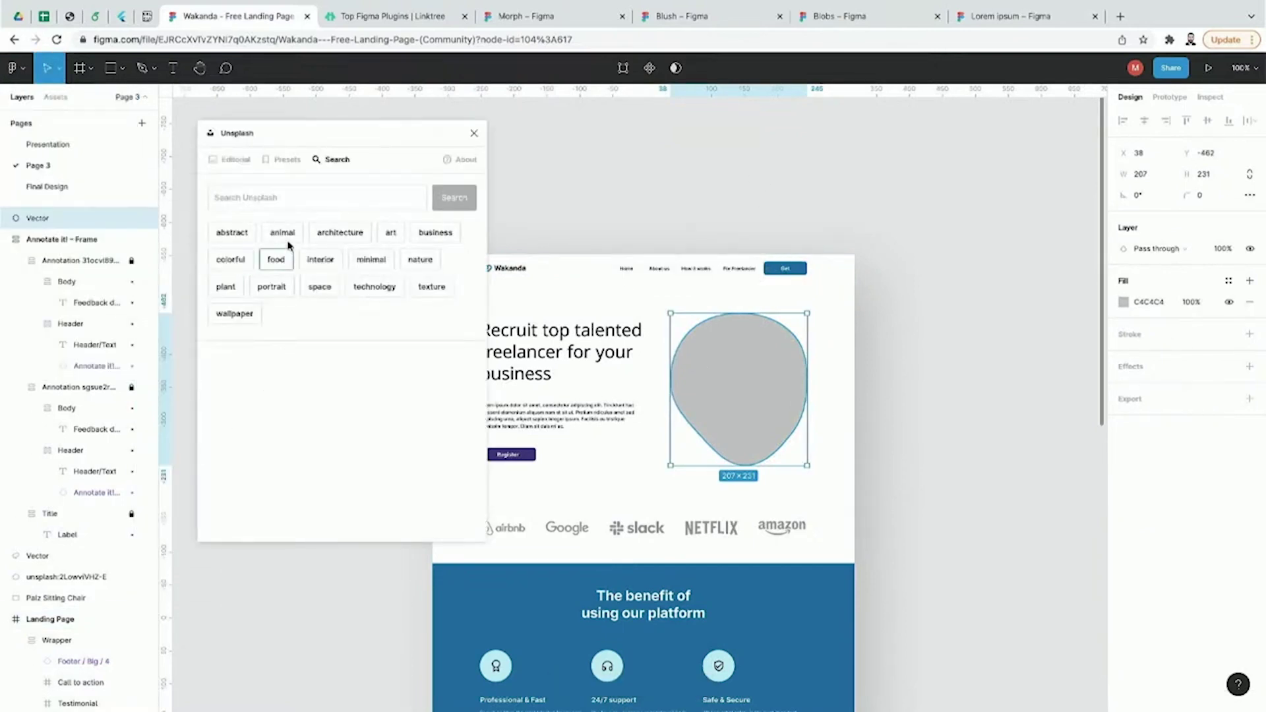
click(236, 162)
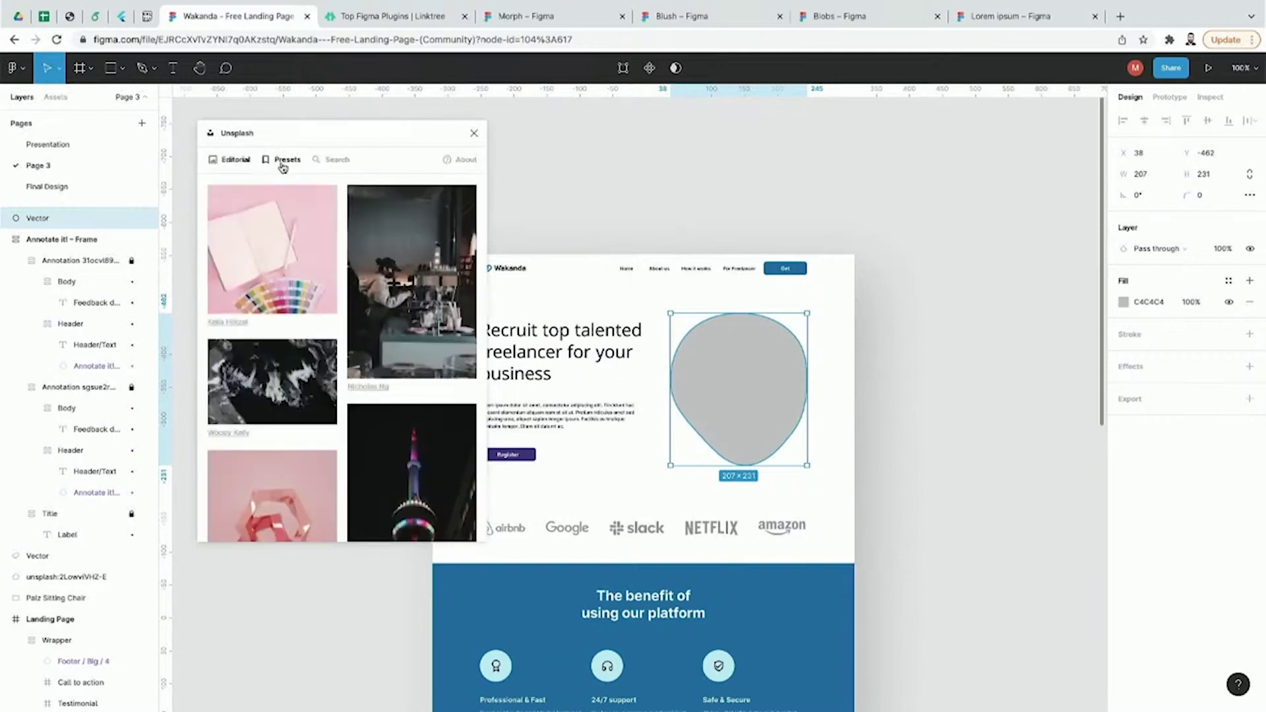
scroll(429, 396, down, 2)
click(459, 445)
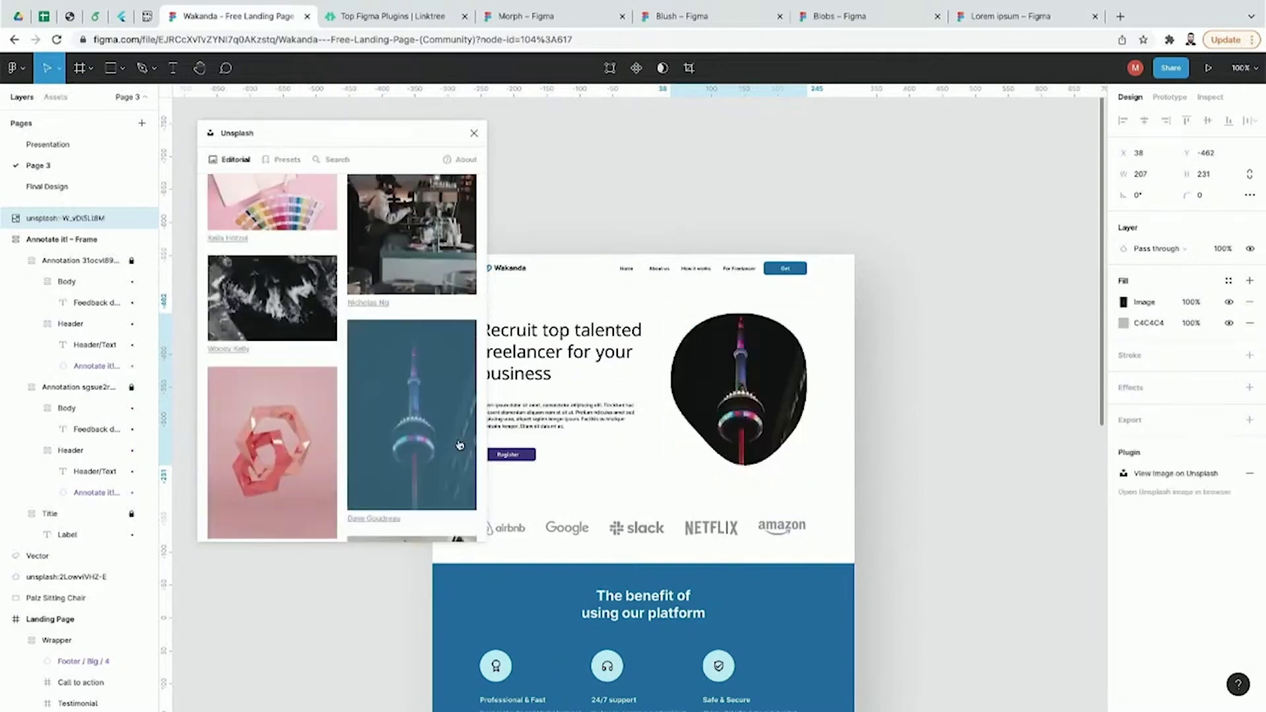
click(910, 405)
click(474, 133)
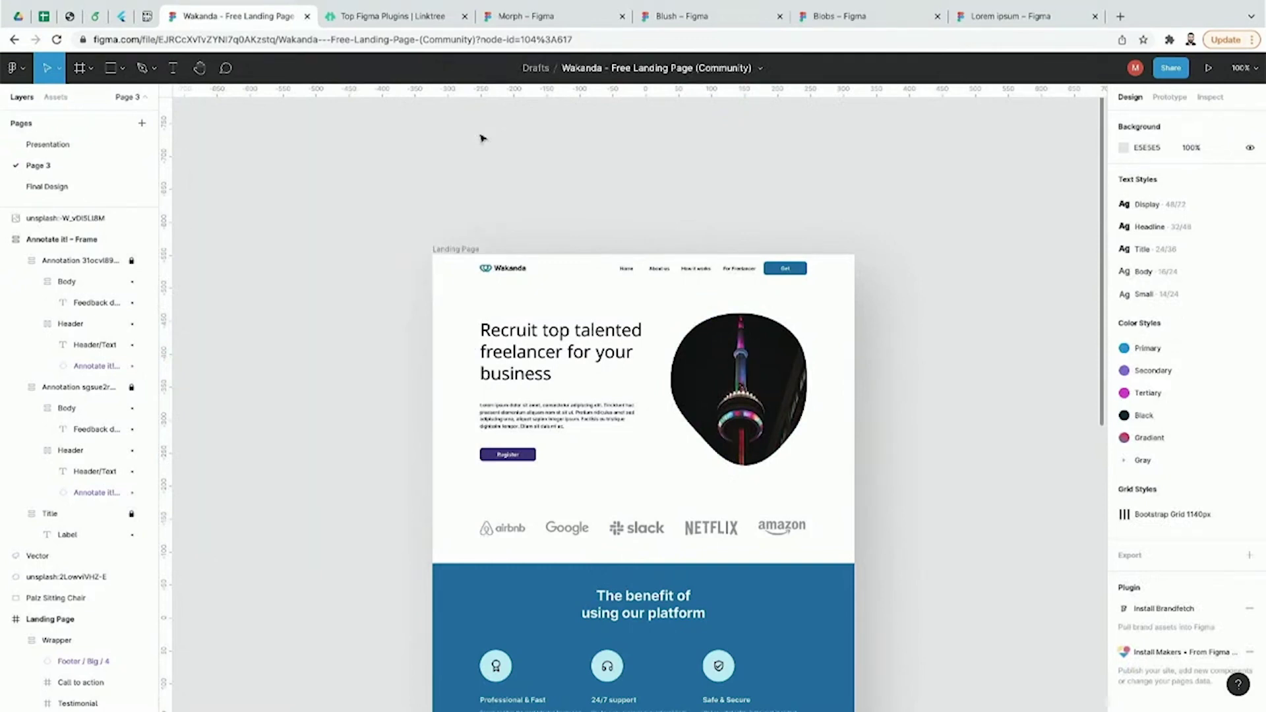
Step: Start Mockuuups Studio from the main menu's Plugins list
click(16, 68)
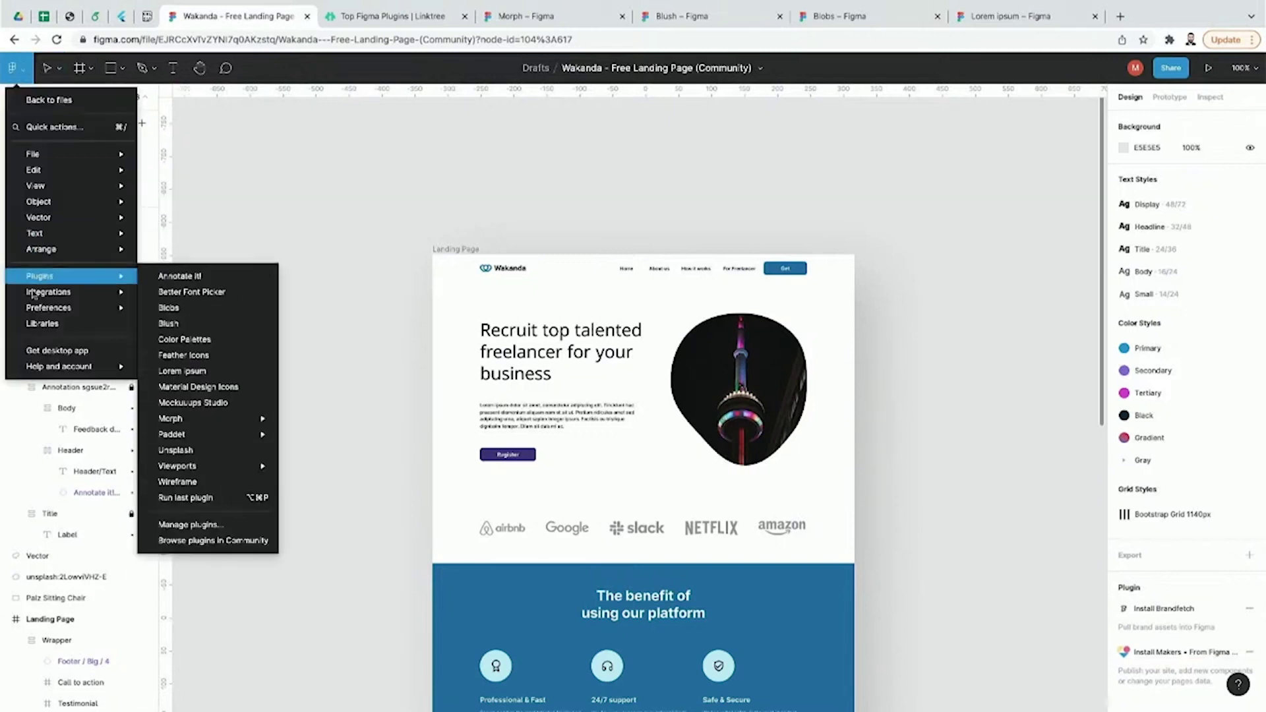
mouse_move(45, 282)
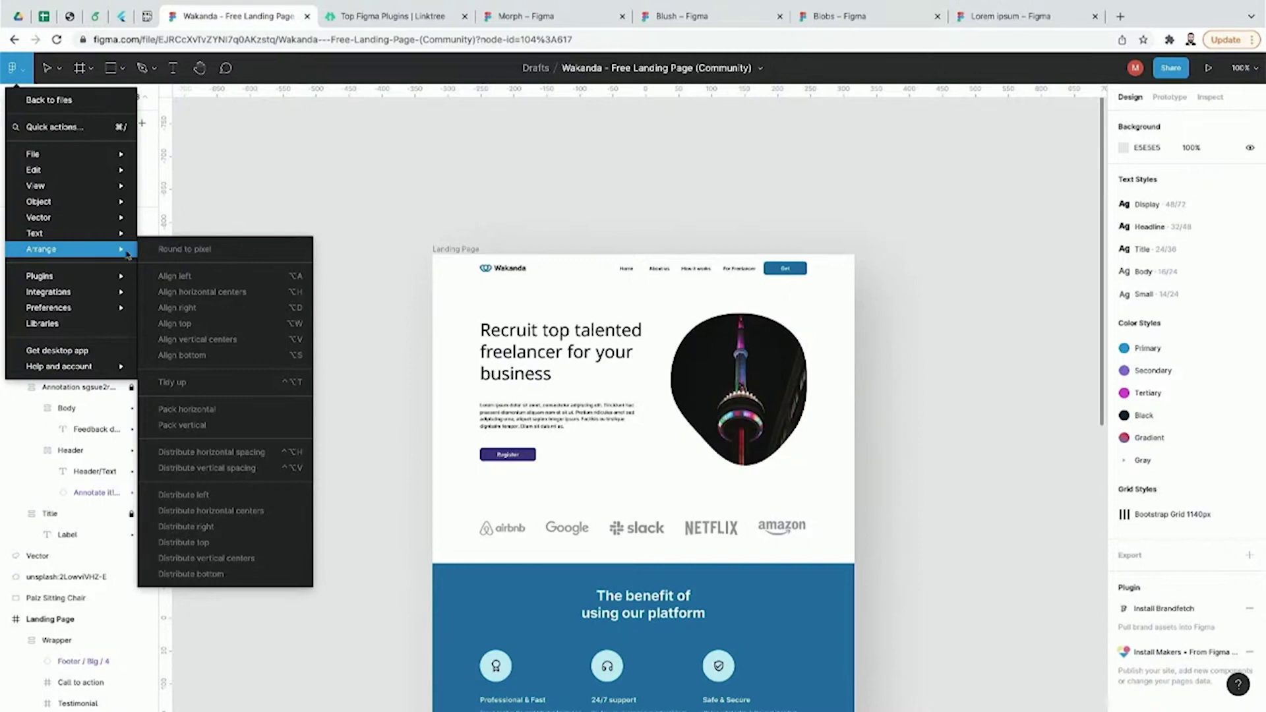
mouse_move(99, 280)
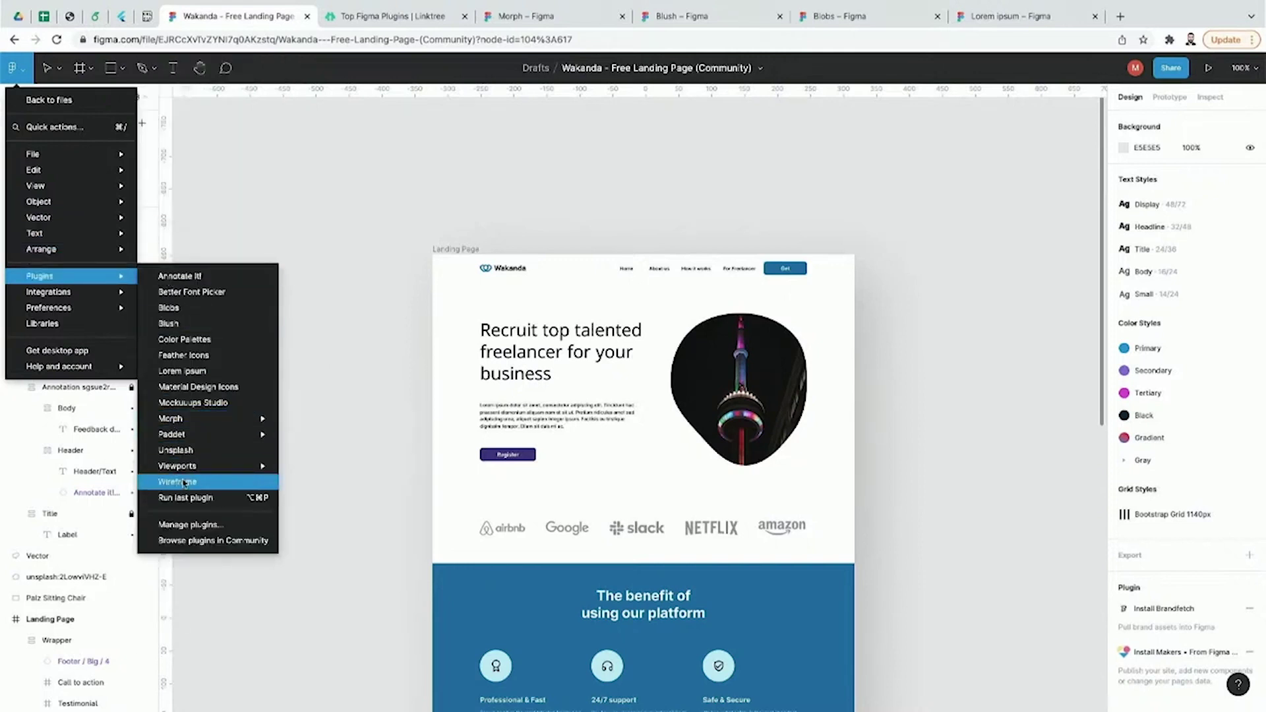
mouse_move(204, 437)
click(208, 403)
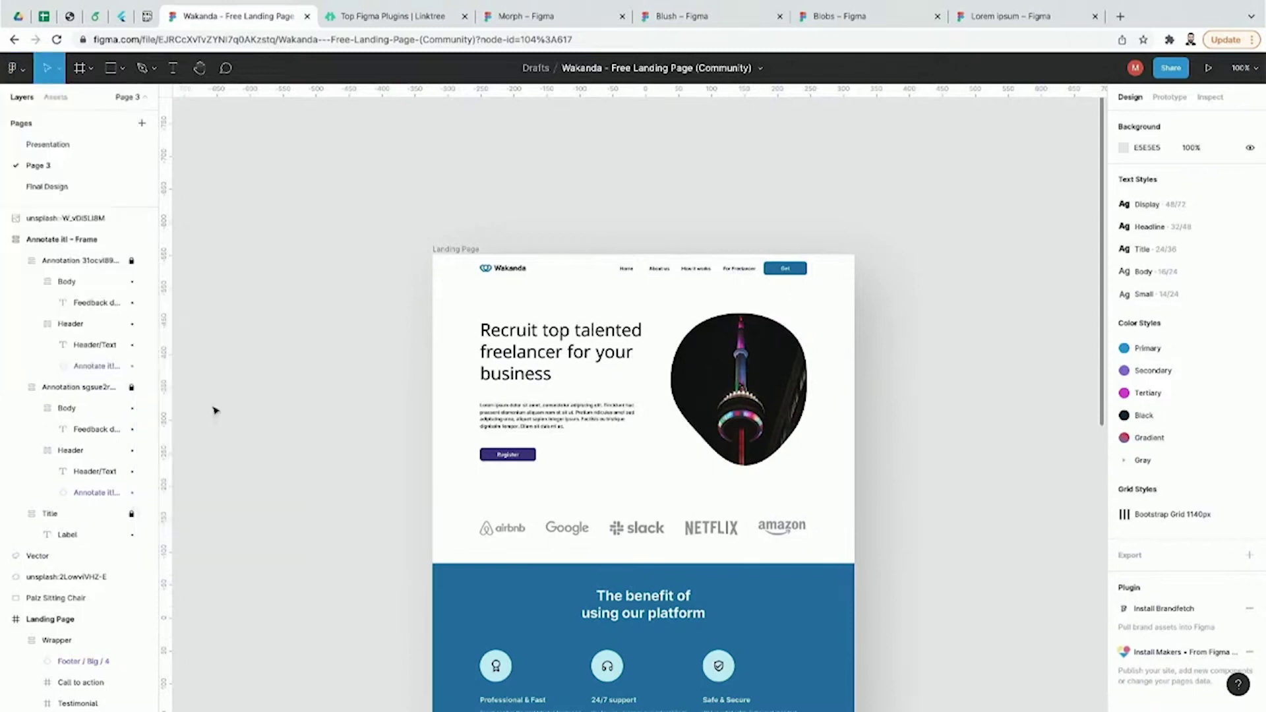
Step: Move the Mockuuups window aside and pick the Landing Page frame in Layers to populate the device mockups
drag(584, 120, 862, 99)
click(448, 362)
click(338, 350)
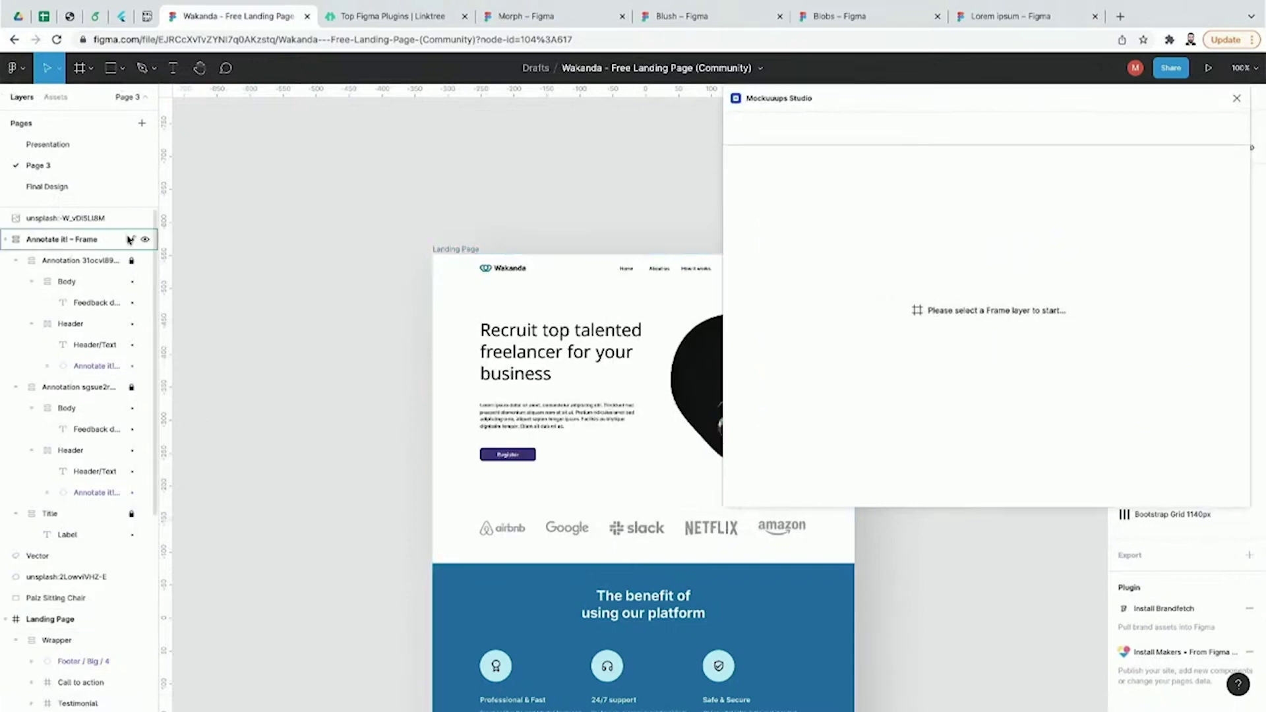
click(74, 224)
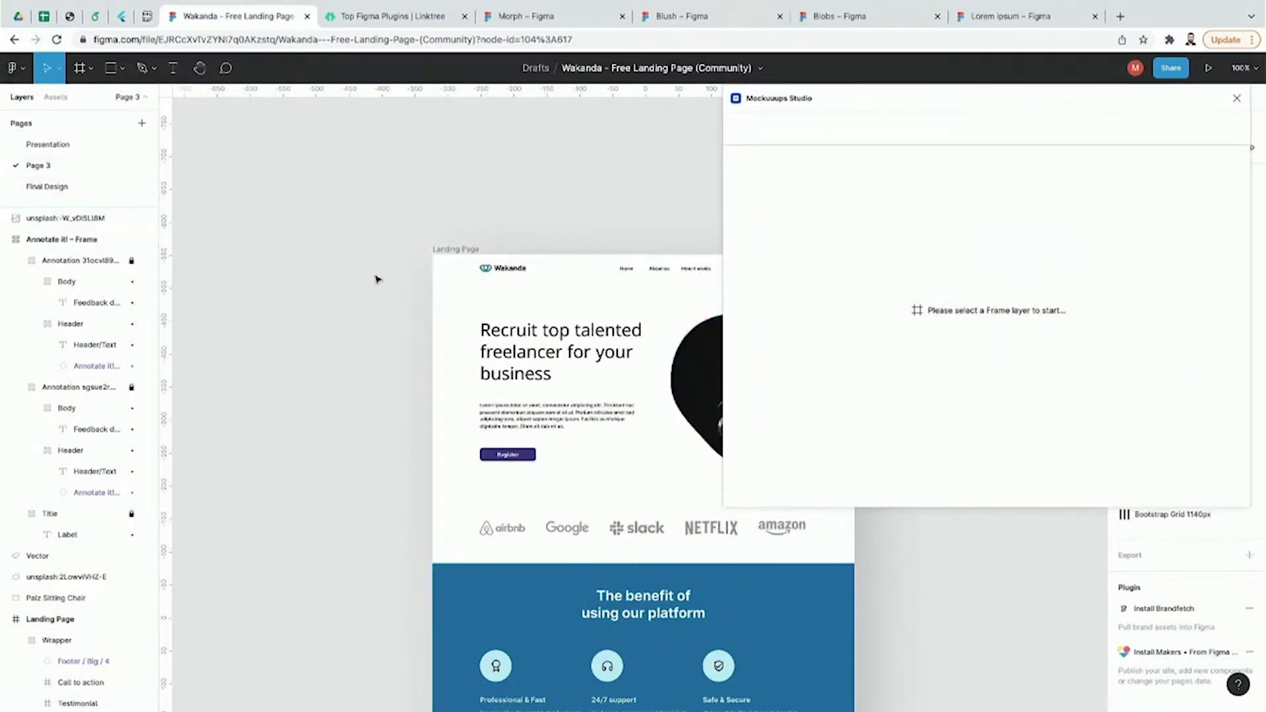
scroll(76, 257, down, 5)
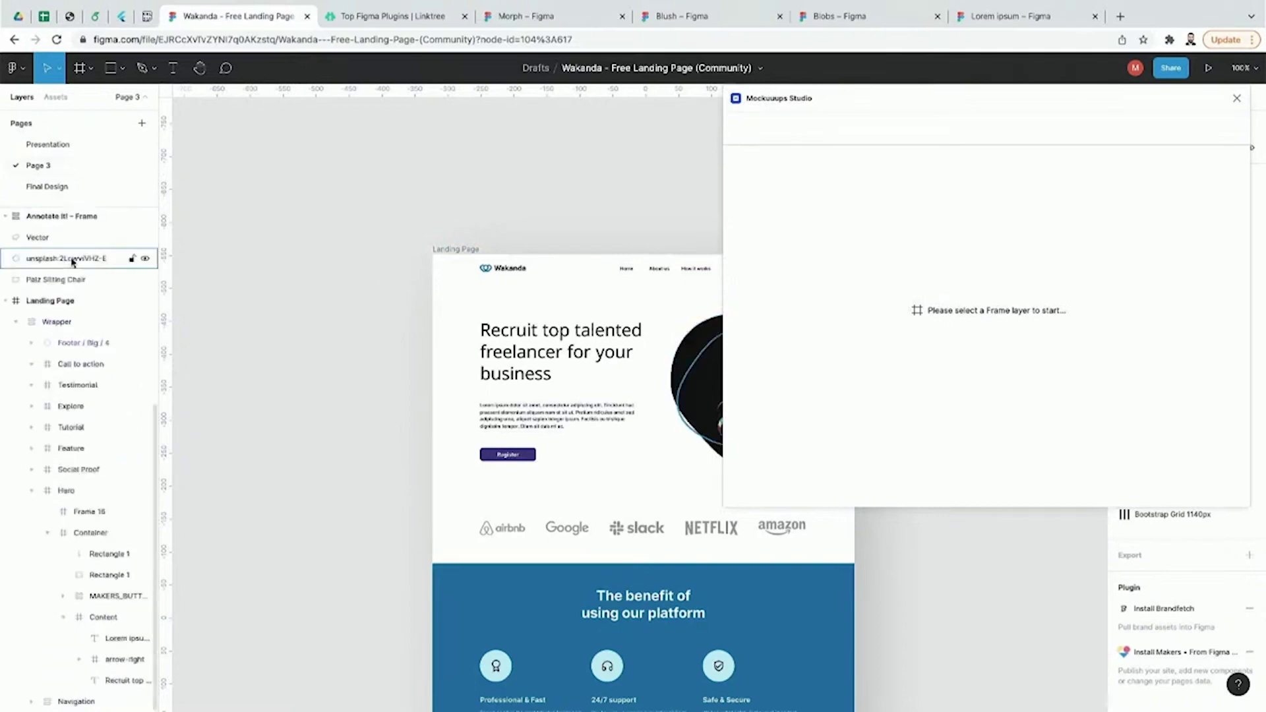
click(74, 300)
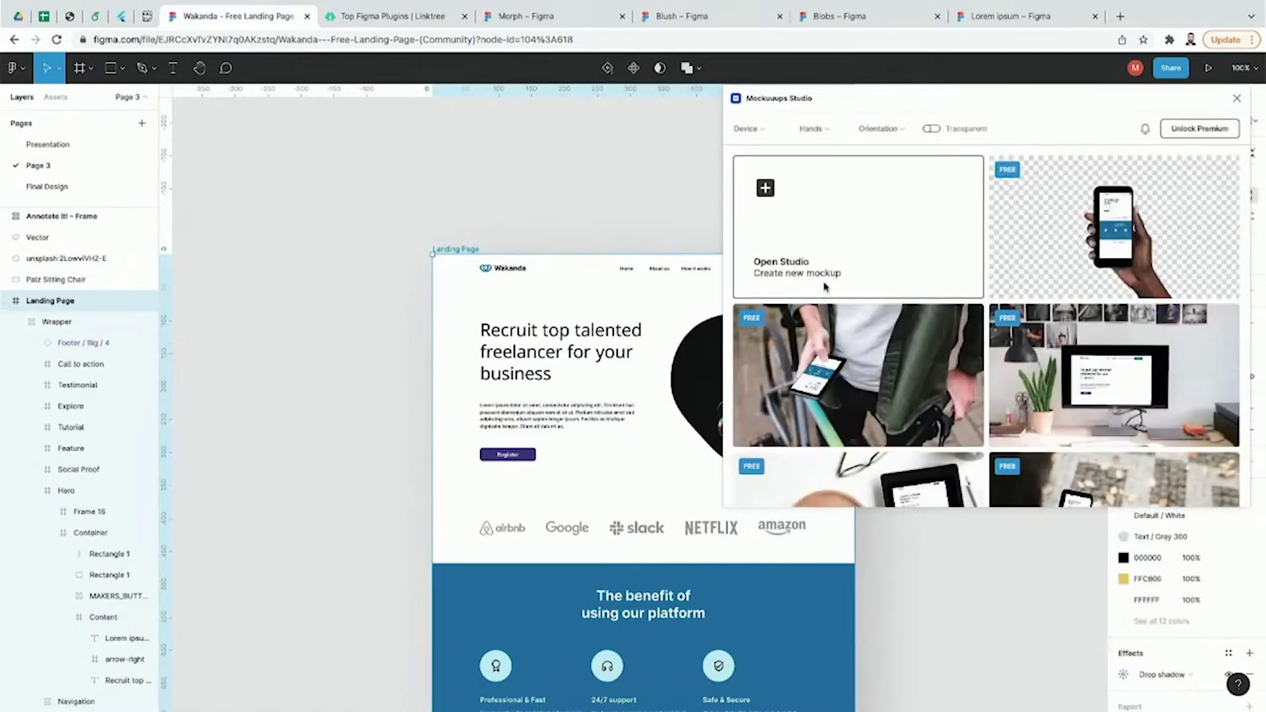
scroll(914, 347, down, 15)
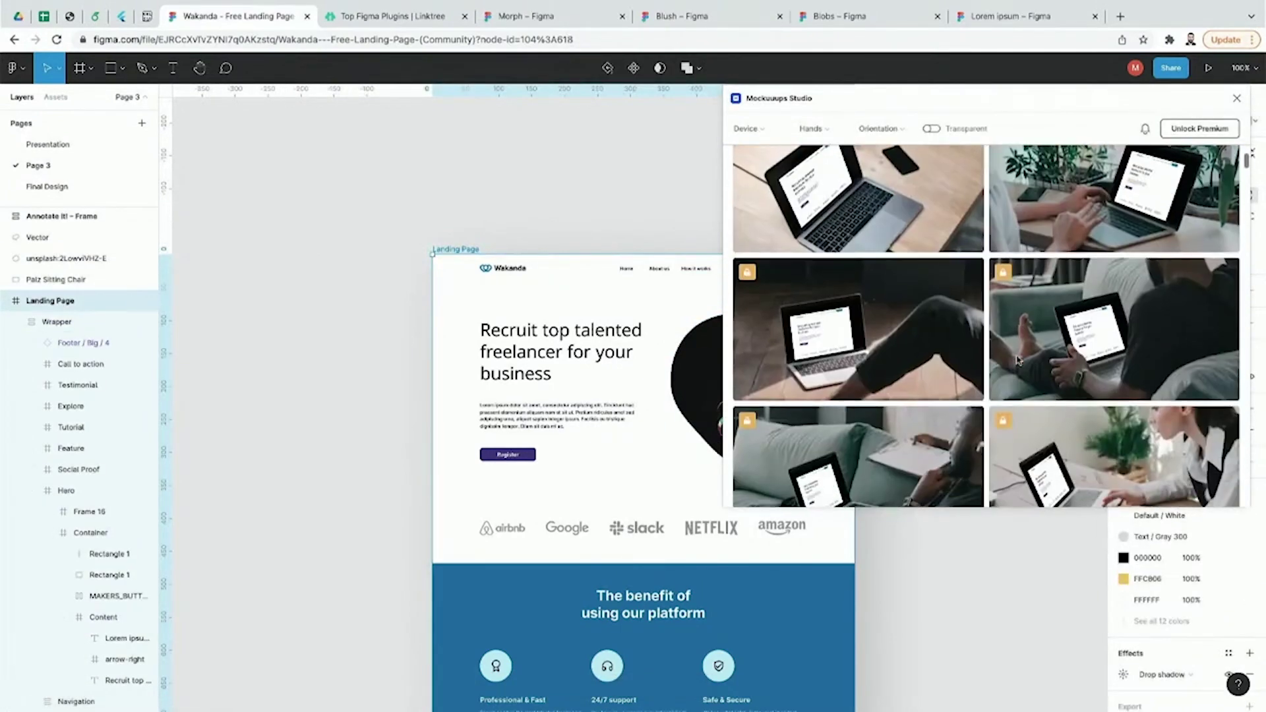
scroll(881, 378, up, 5)
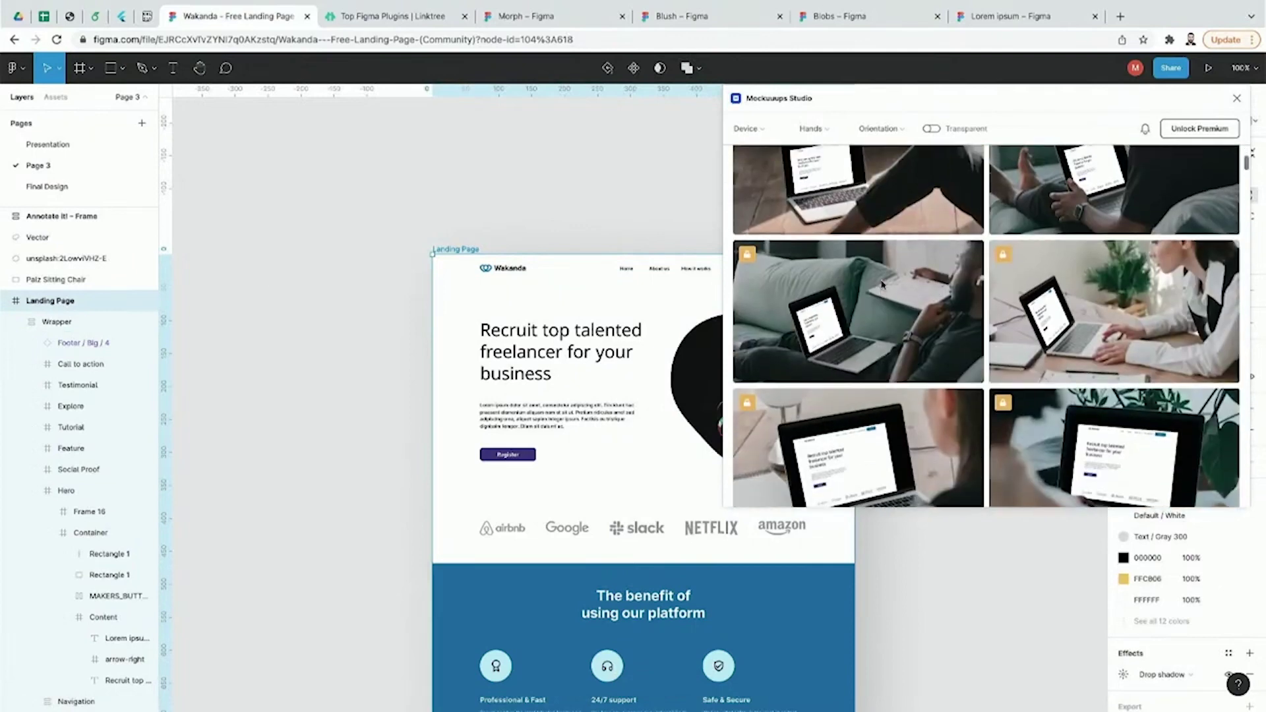
scroll(884, 283, up, 4)
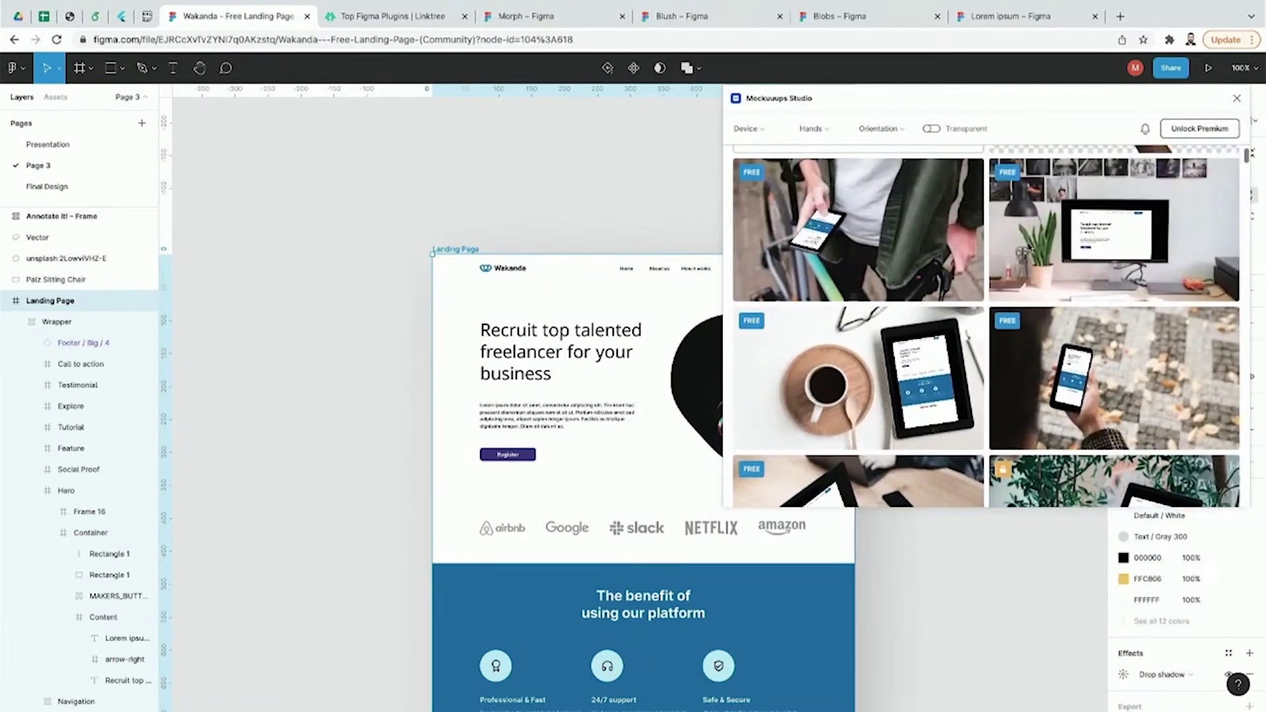
scroll(1046, 261, down, 2)
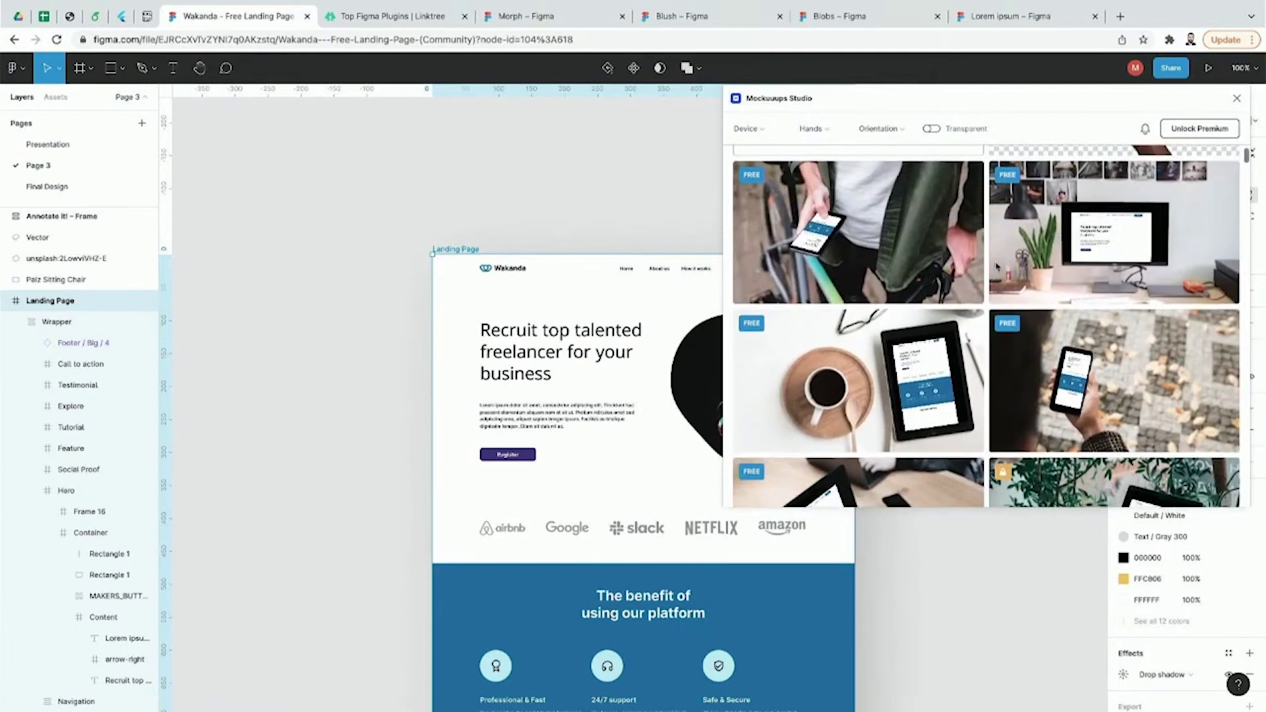
Step: Preview the landing page on the desk monitor mockup, return to the grid, and close Mockuuups Studio
click(1032, 267)
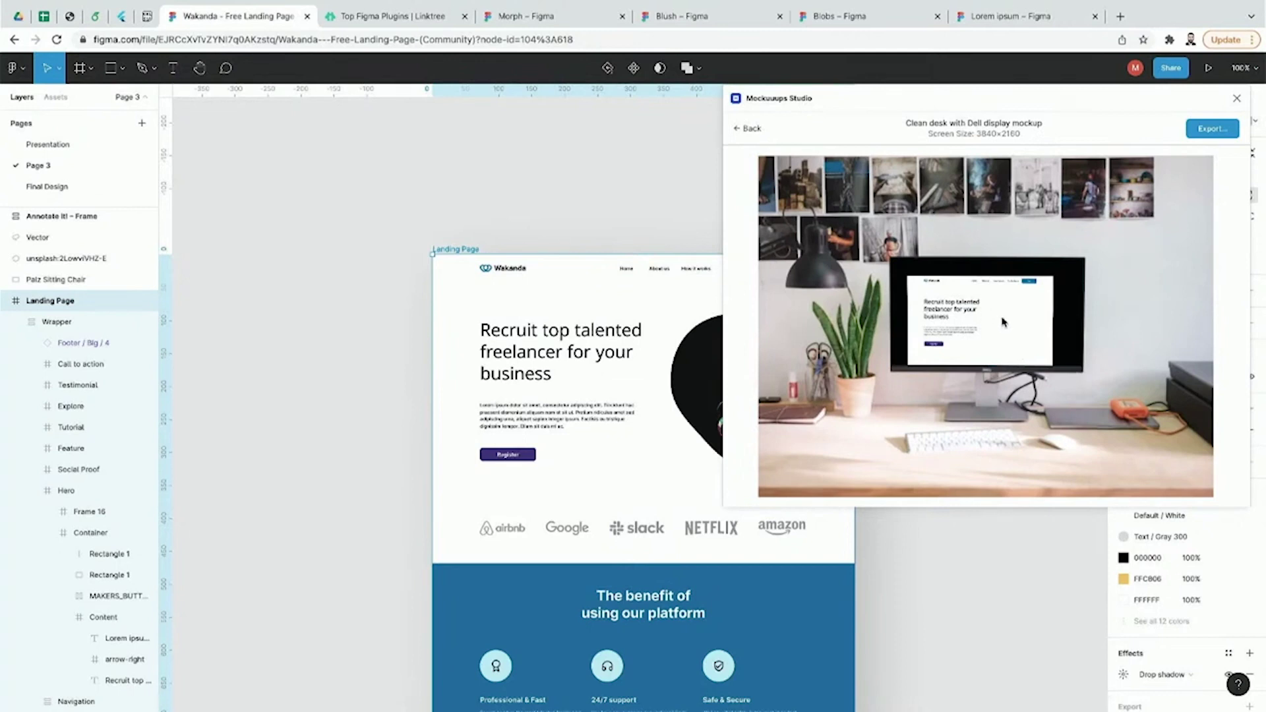
click(750, 129)
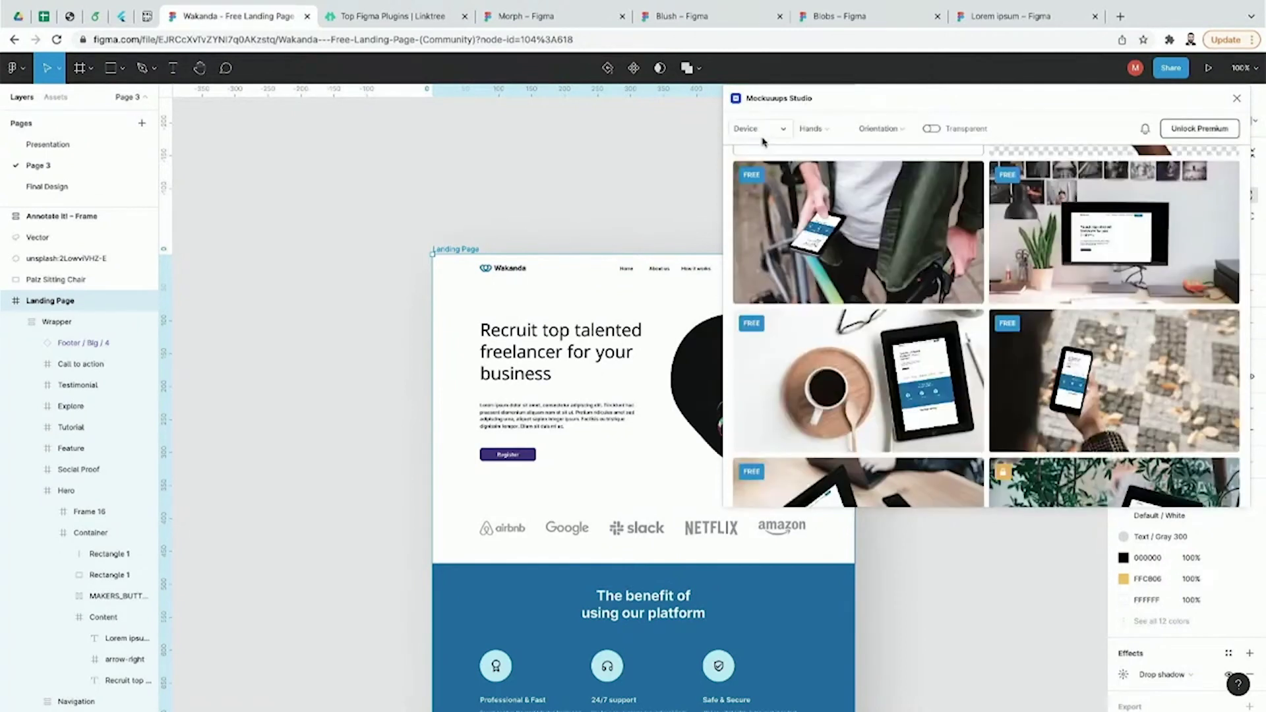
scroll(904, 290, up, 2)
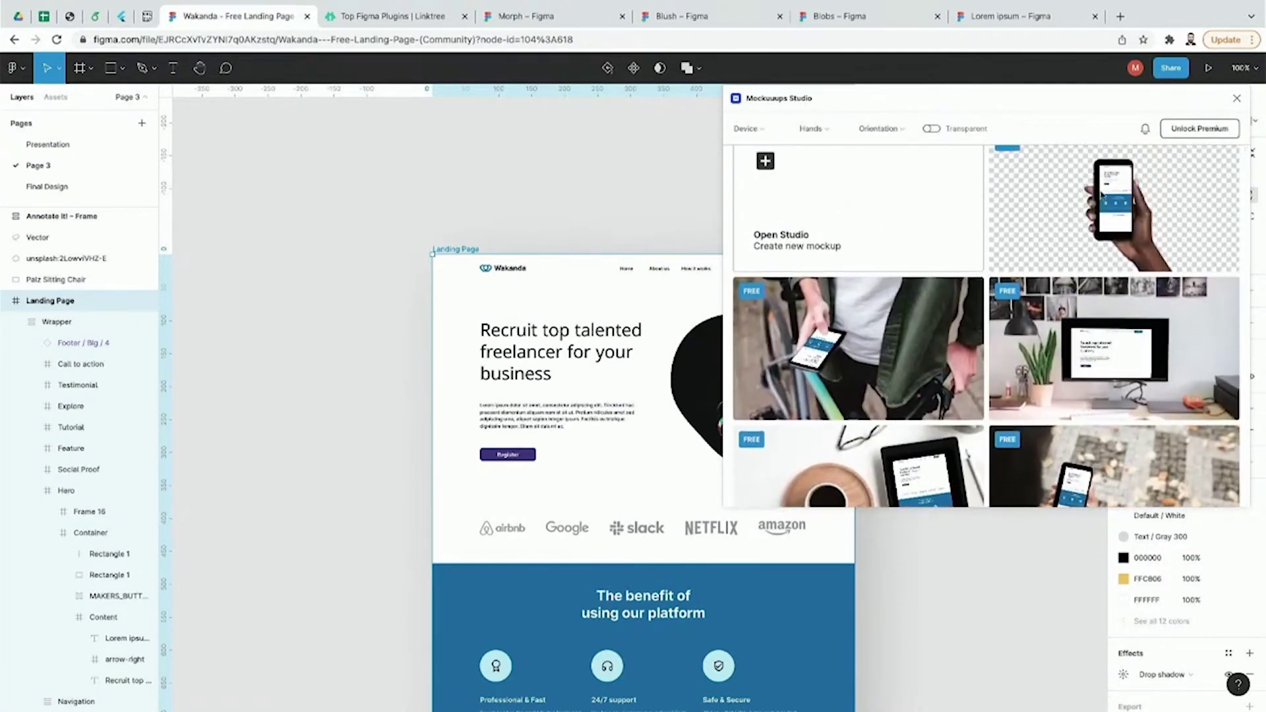
scroll(1085, 392, down, 5)
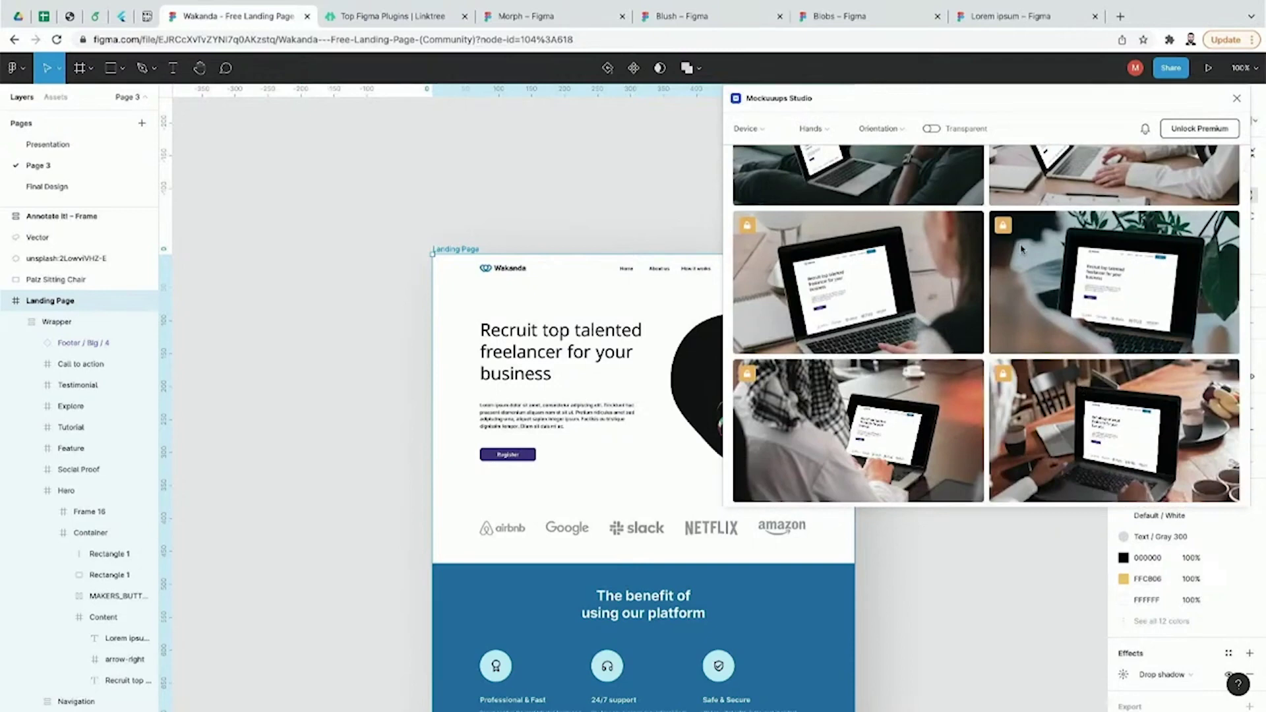
scroll(1022, 248, up, 5)
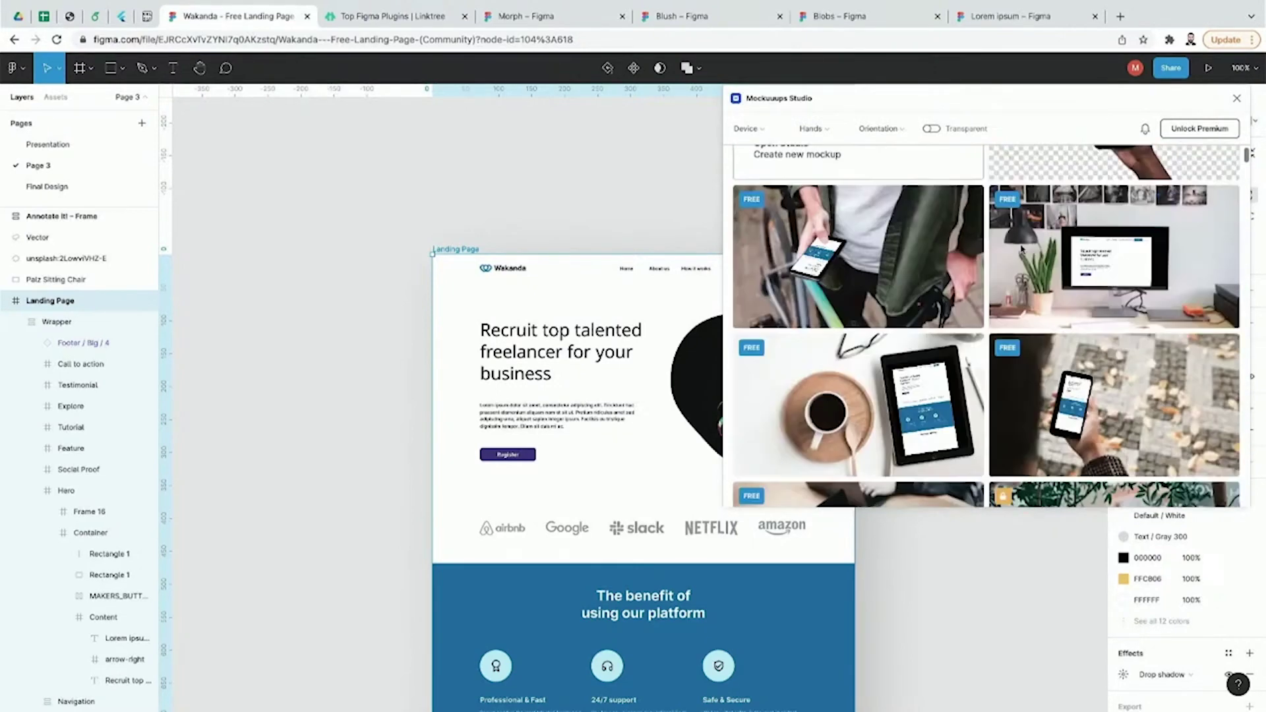
scroll(1022, 249, up, 2)
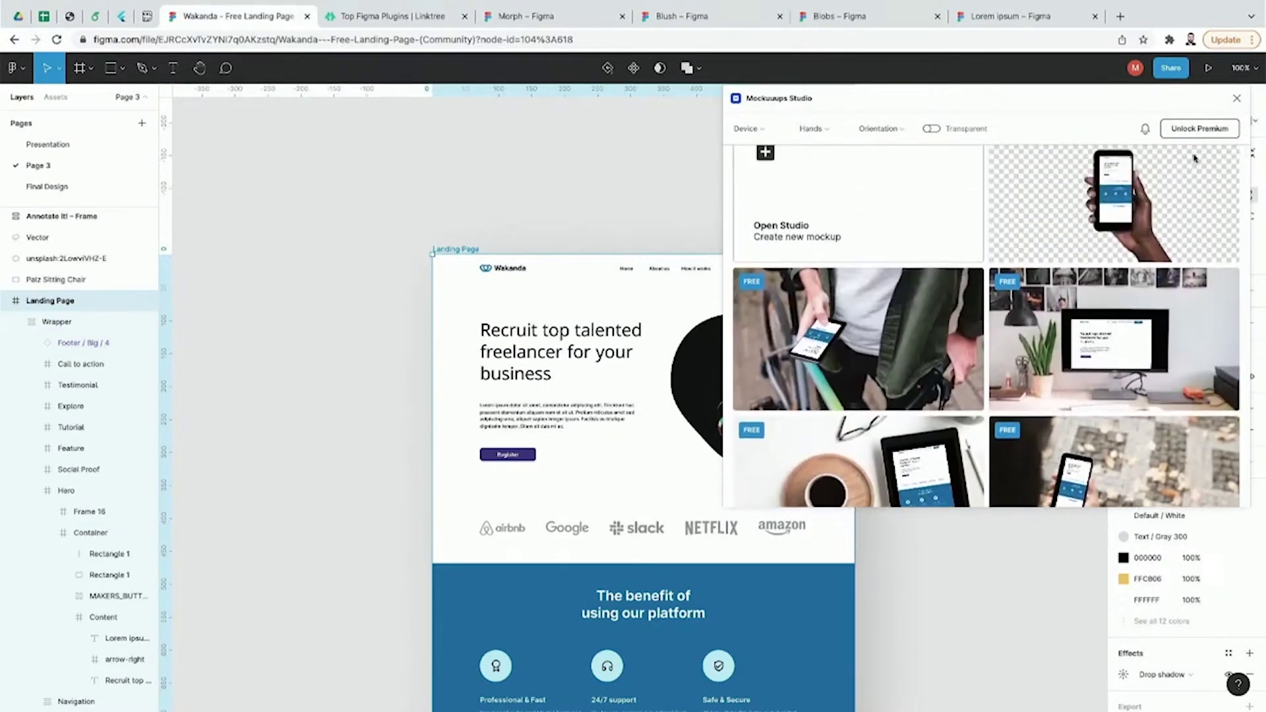
click(1237, 100)
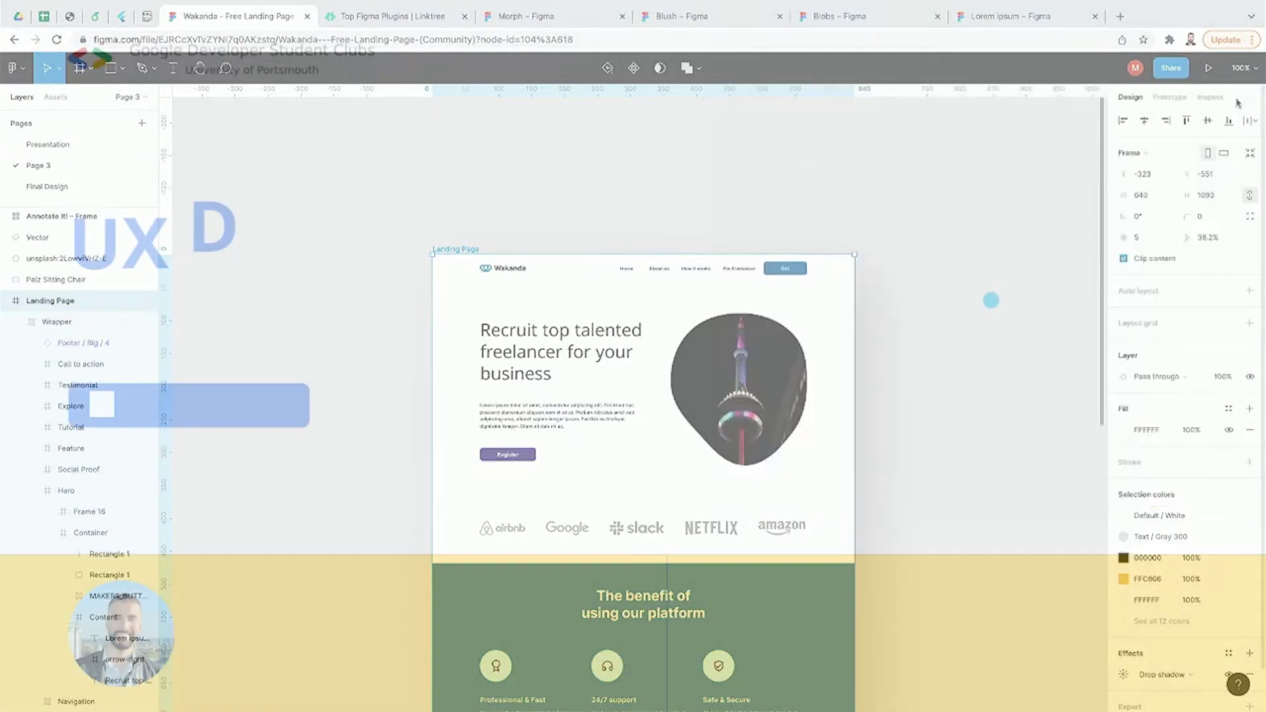